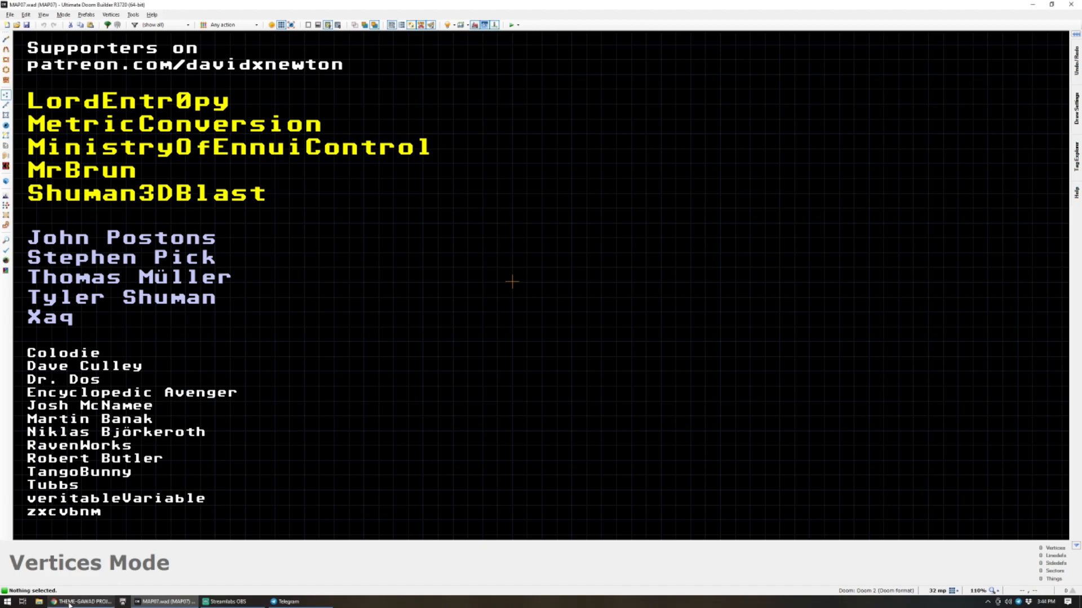
# Review the forum topic's project rules, the chapter two enemy and weapon list, and the map 07 factory entry.
pyautogui.scroll(8, 580, 310)
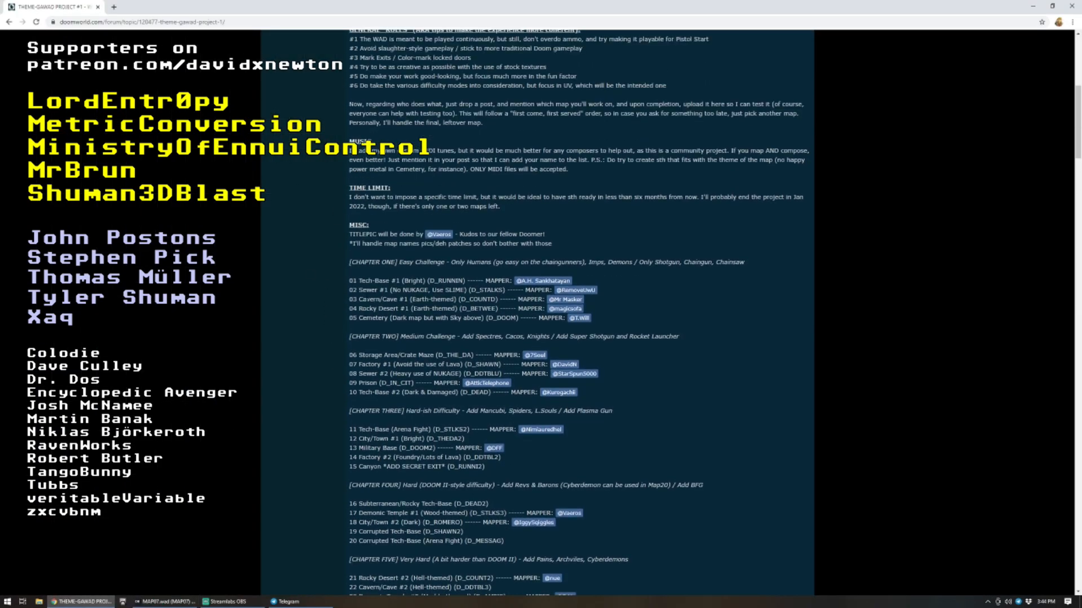
pyautogui.scroll(-1, 302, 82)
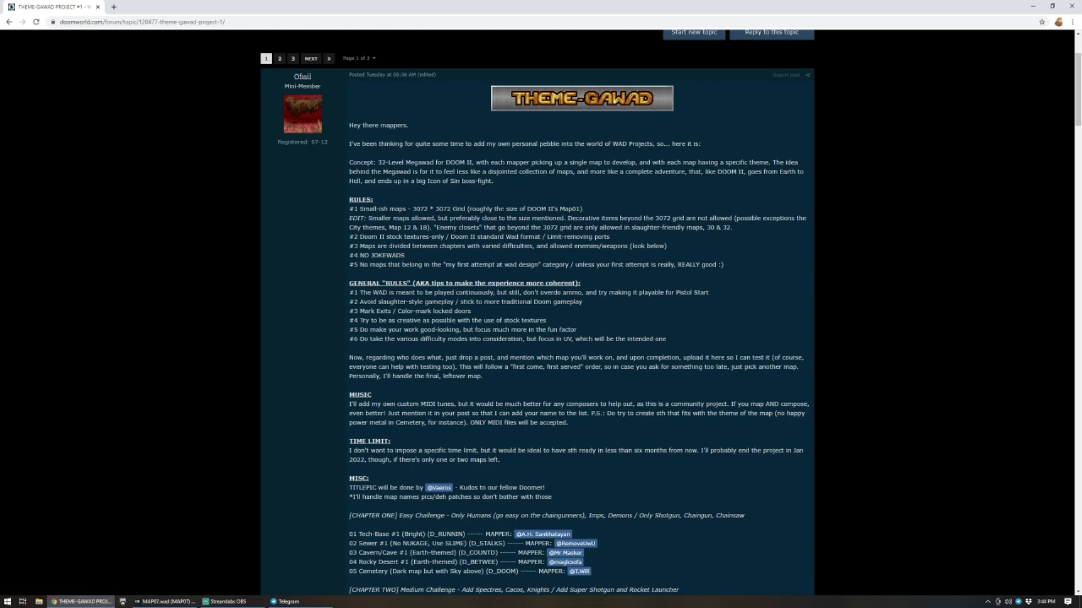
pyautogui.scroll(-2, 534, 205)
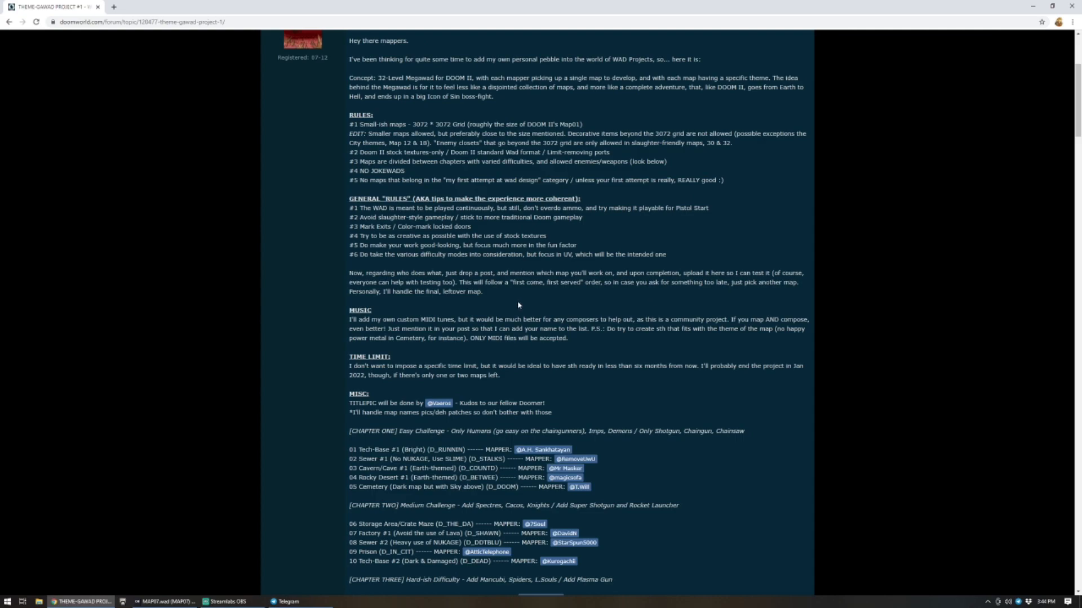
pyautogui.scroll(-1, 518, 304)
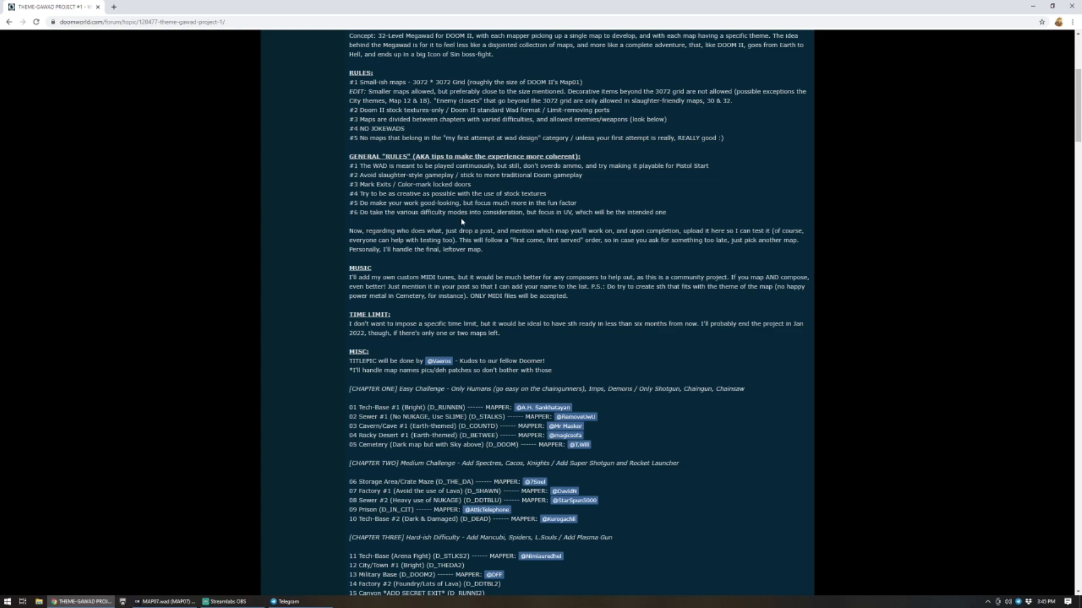
pyautogui.scroll(-3, 580, 313)
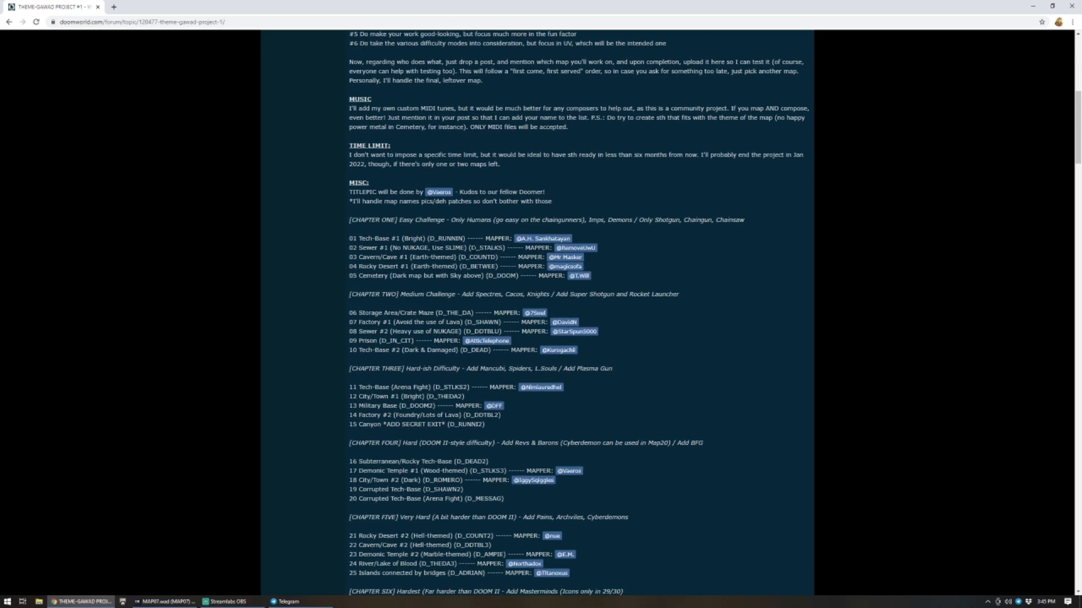
pyautogui.moveTo(358, 322); pyautogui.dragTo(458, 323)
pyautogui.click(458, 323)
pyautogui.moveTo(476, 294); pyautogui.dragTo(538, 294)
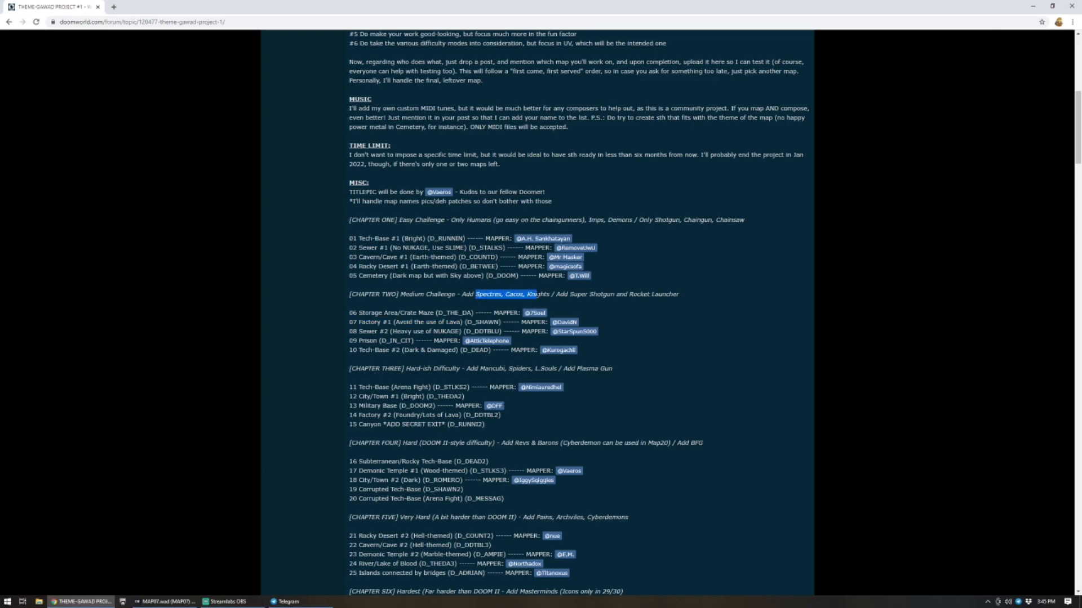
pyautogui.click(551, 291)
# Switch to Ultimate Doom Builder and draw a square room about 704 units wide around the map origin.
pyautogui.click(165, 602)
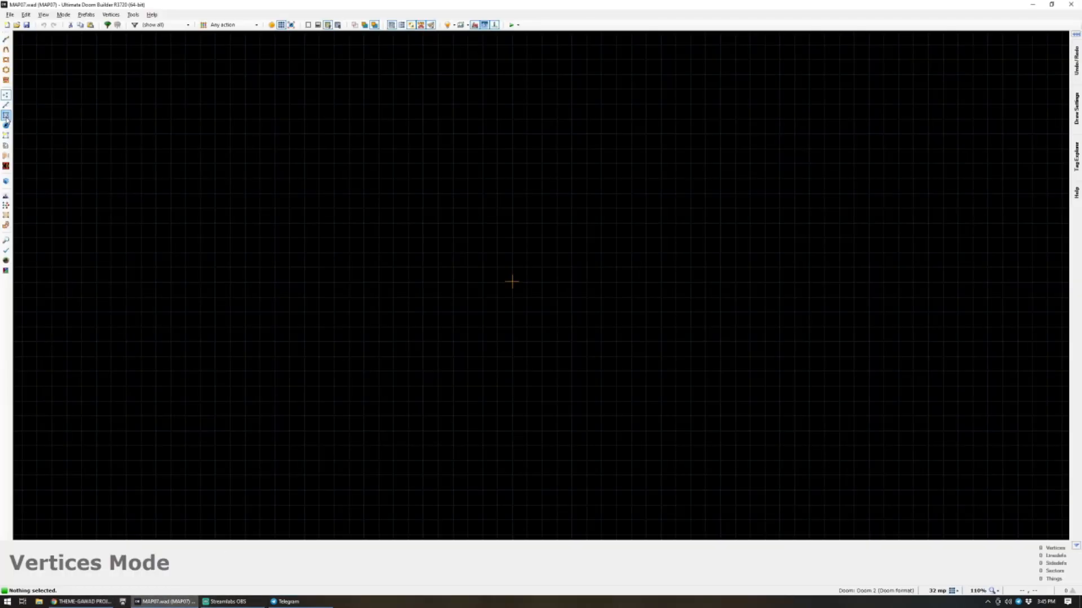
pyautogui.click(7, 59)
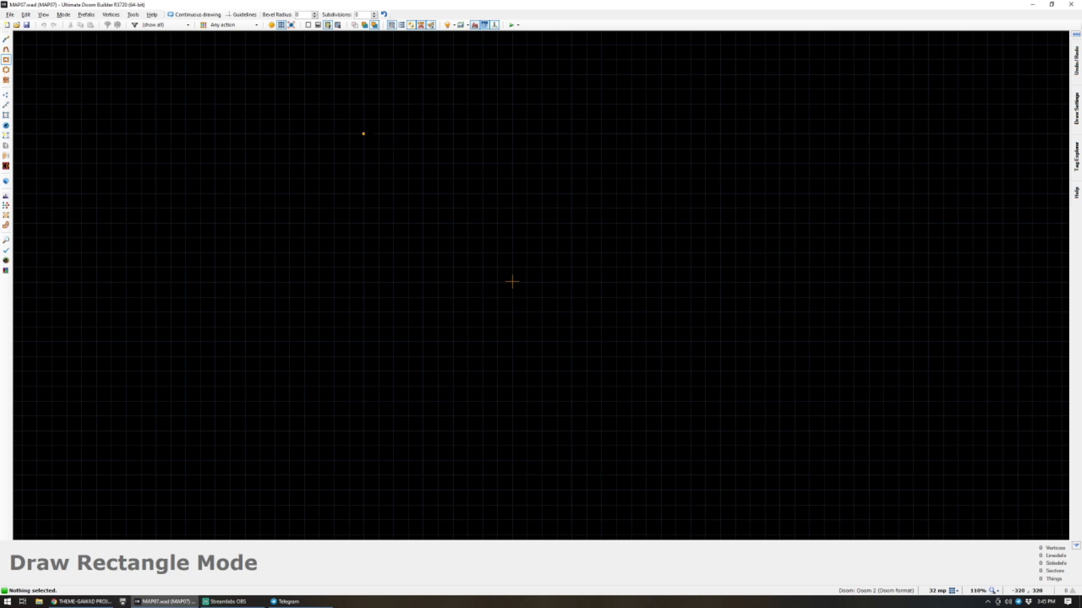
pyautogui.click(349, 134)
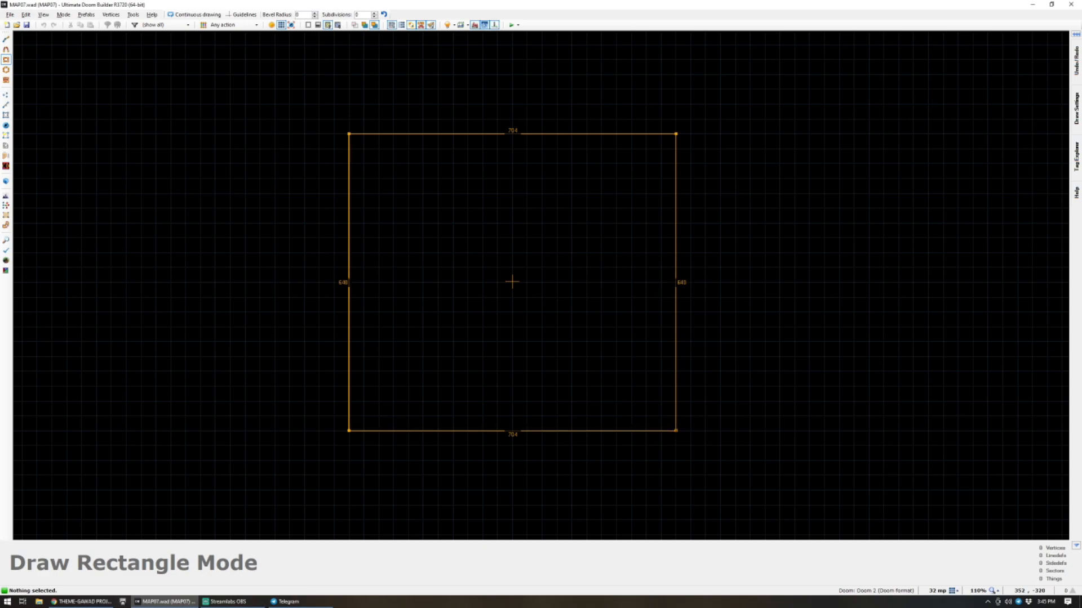
pyautogui.click(676, 460)
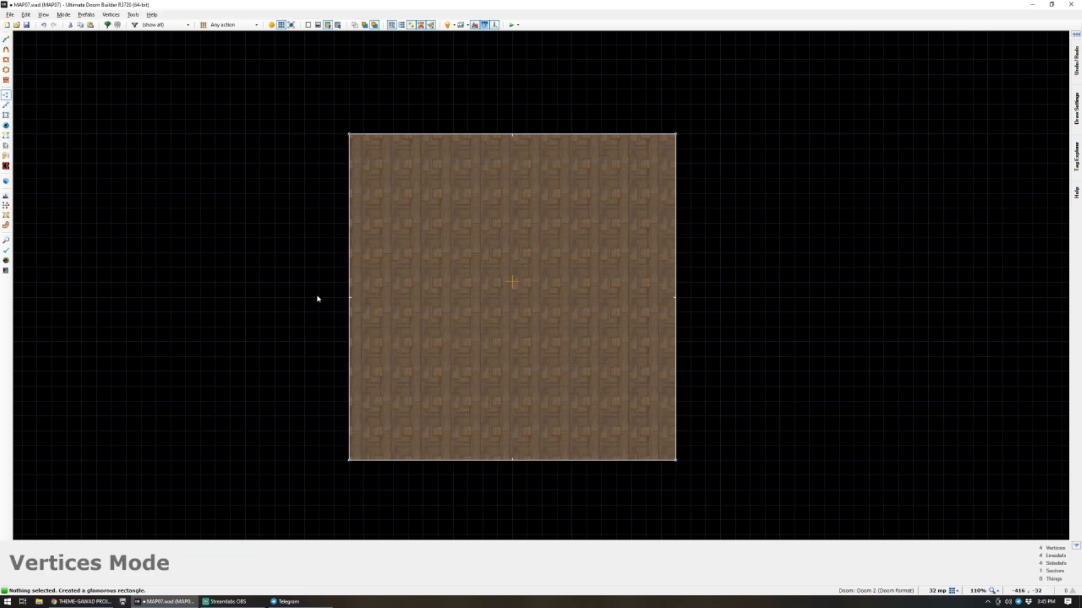
# Place a Player 1 start near the middle of the room's south wall, at X 0, Y -320.
pyautogui.scroll(1, 315, 307)
pyautogui.scroll(-3, 338, 242)
pyautogui.scroll(2, 320, 319)
pyautogui.scroll(-1, 305, 235)
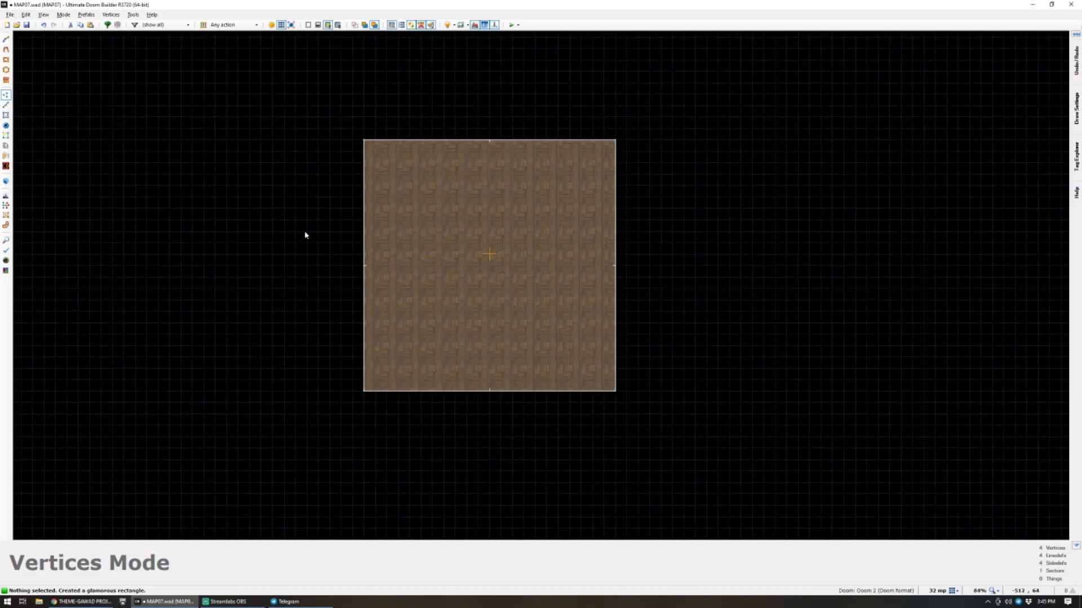
pyautogui.press('t')
pyautogui.rightClick(485, 370)
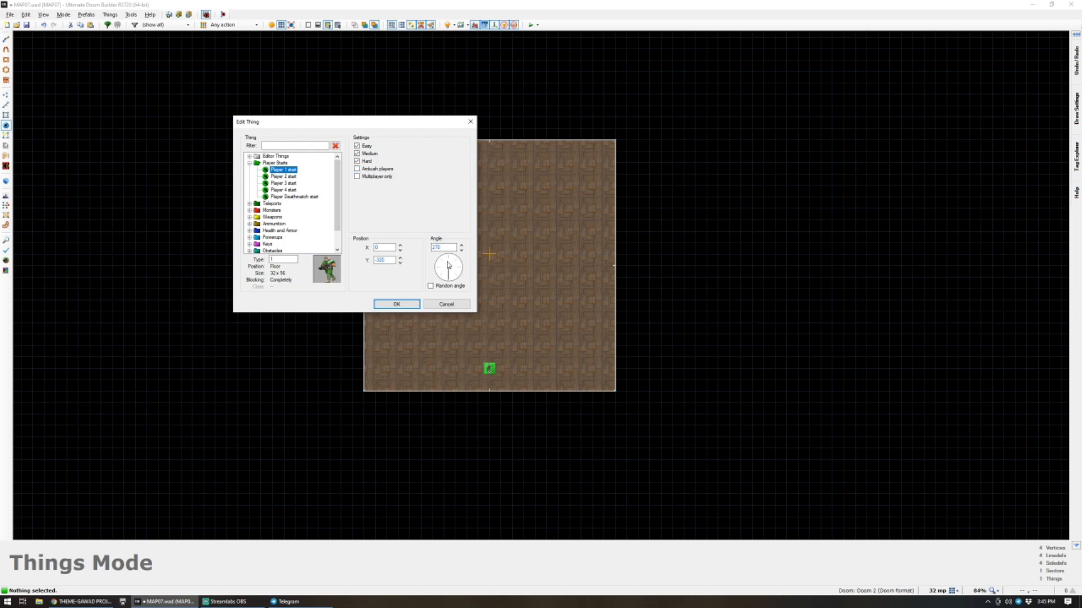
pyautogui.click(404, 304)
# Test the map on the Hurt me plenty difficulty, walk around the room, and close the game.
pyautogui.click(538, 25)
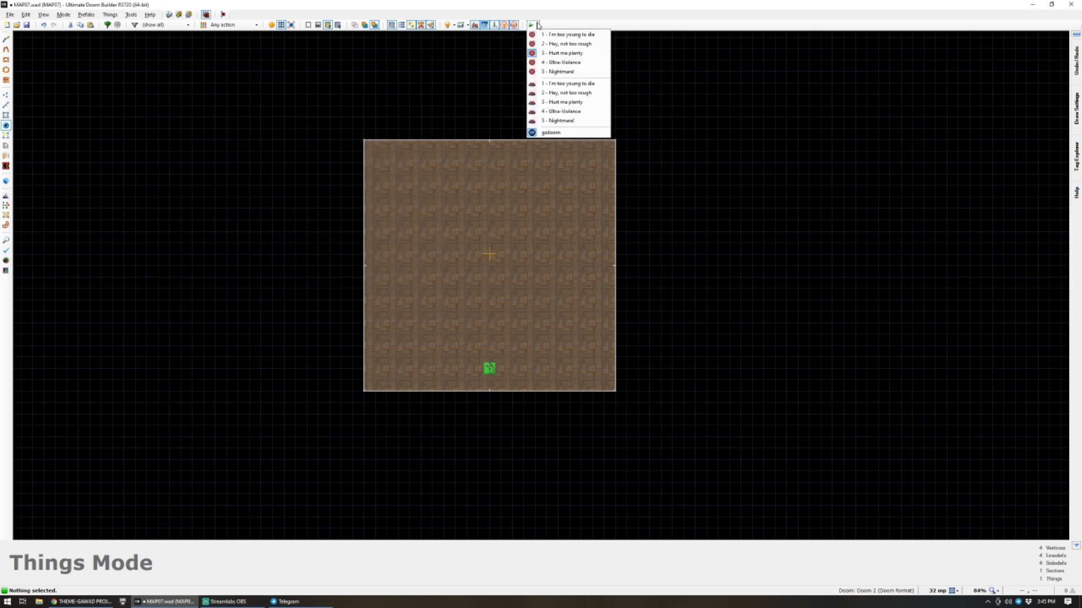
pyautogui.click(543, 53)
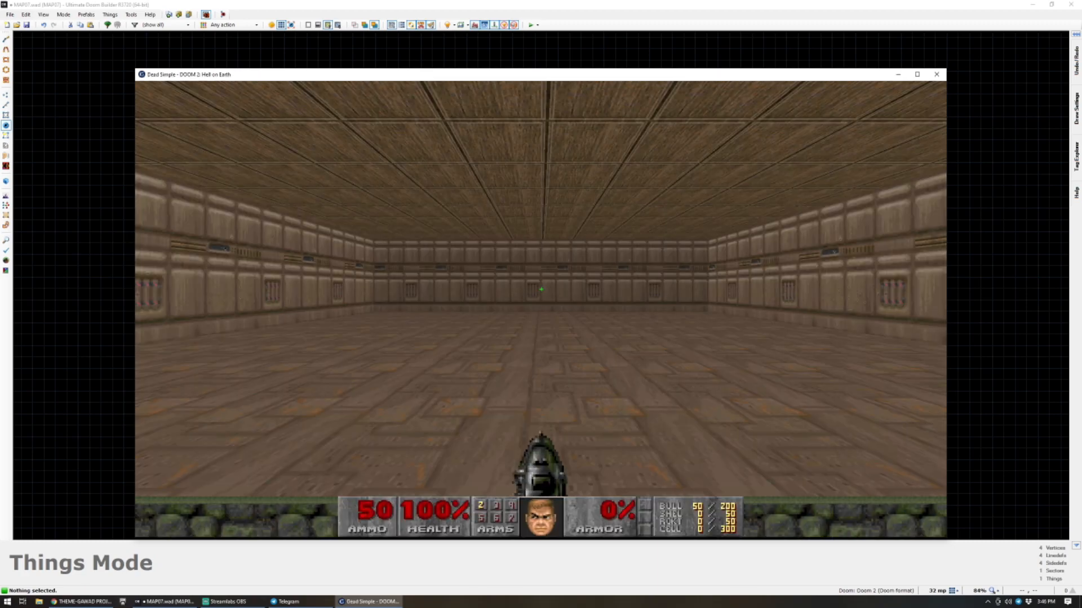
pyautogui.press('w')
pyautogui.press('w')
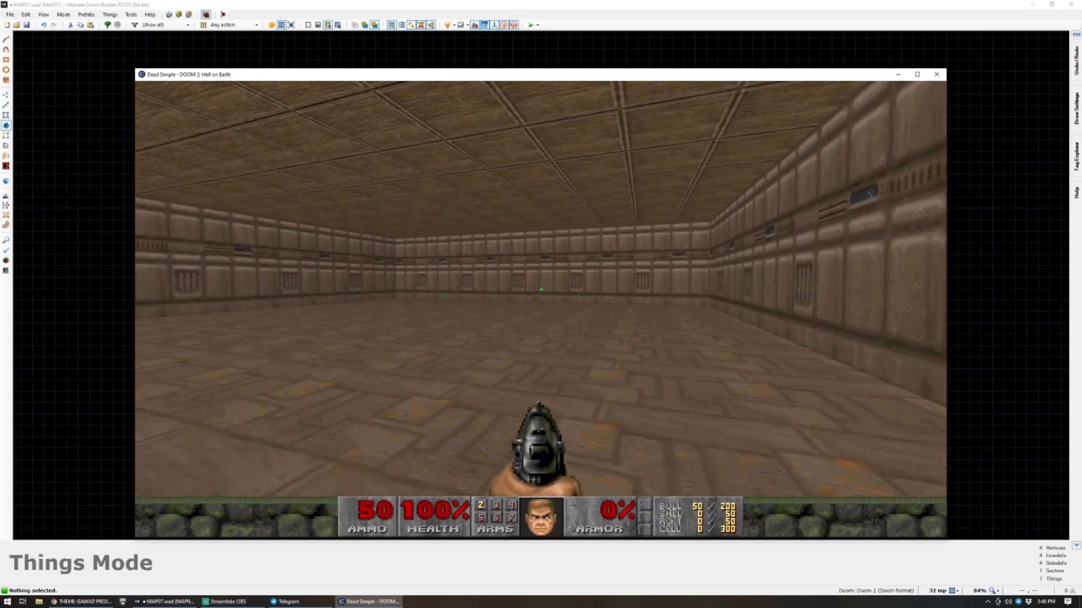
pyautogui.hotkey('alt', 'F4')
# Move the room's north and west wall vertices inward to shrink it to about 576 units square.
pyautogui.scroll(1, 411, 205)
pyautogui.scroll(-1, 407, 199)
pyautogui.press('v')
pyautogui.moveTo(336, 111); pyautogui.dragTo(694, 192)
pyautogui.moveTo(613, 140); pyautogui.dragTo(613, 182)
pyautogui.moveTo(612, 182); pyautogui.dragTo(613, 188, button='right')
pyautogui.moveTo(313, 158); pyautogui.dragTo(406, 398)
pyautogui.moveTo(364, 393); pyautogui.dragTo(409, 399, button='right')
pyautogui.scroll(-3, 442, 369)
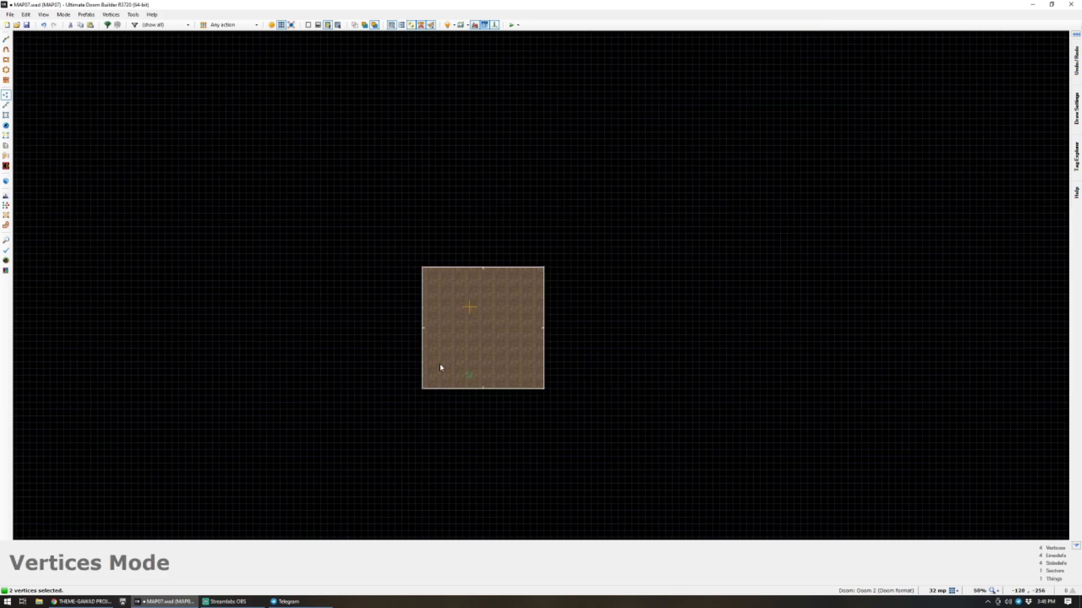
pyautogui.scroll(3, 442, 369)
pyautogui.scroll(1, 411, 319)
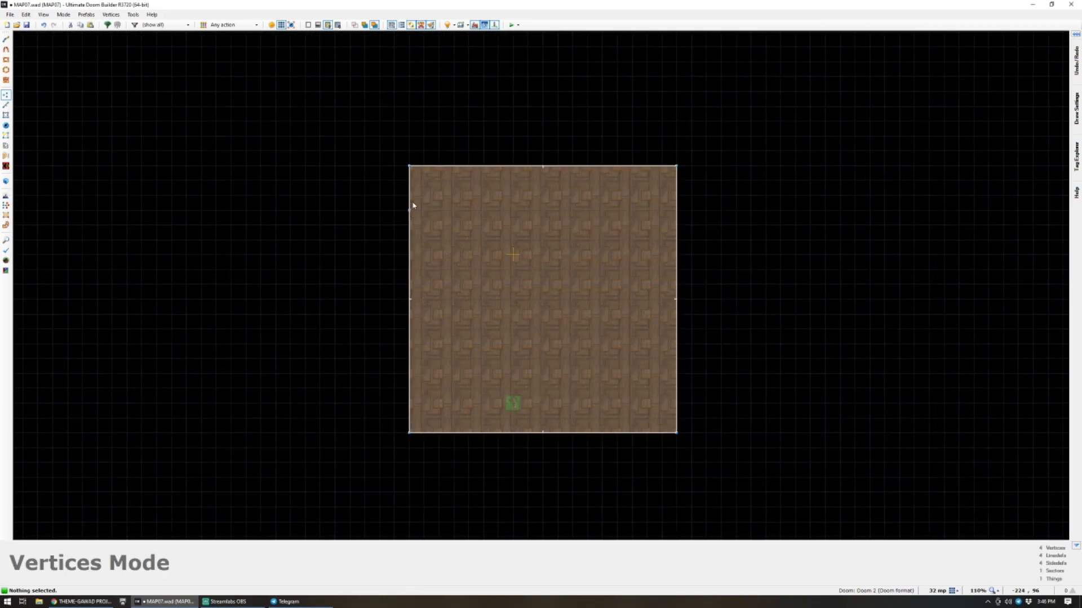
# Draw a U-shaped sector around the room's west, south and east sides, 192 units wide with 768-unit outer sides and a 960-unit base.
pyautogui.press('d')
pyautogui.click(409, 166)
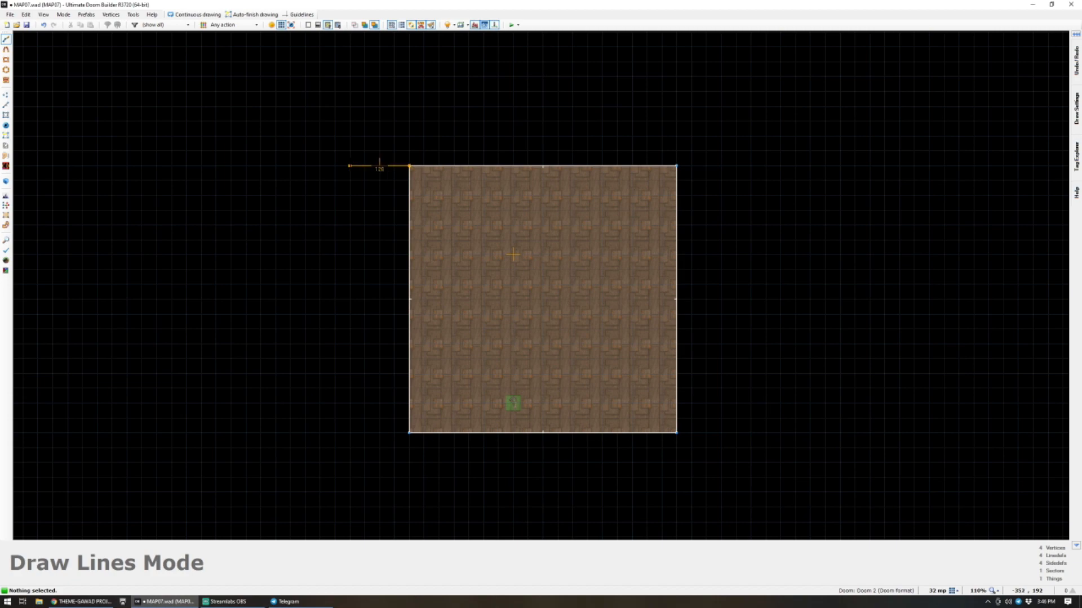
pyautogui.click(320, 165)
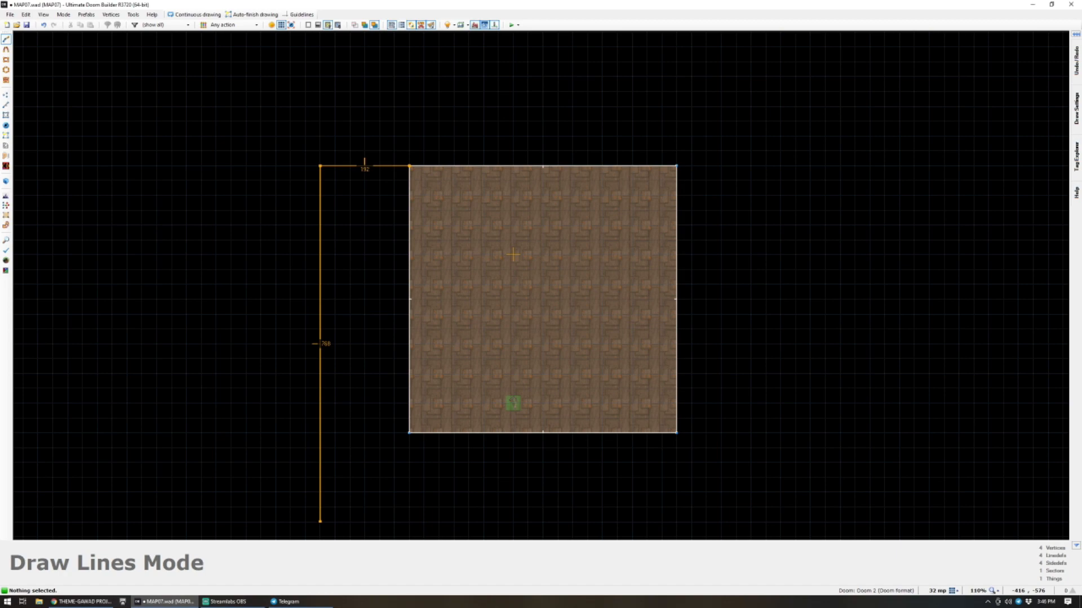
pyautogui.click(320, 521)
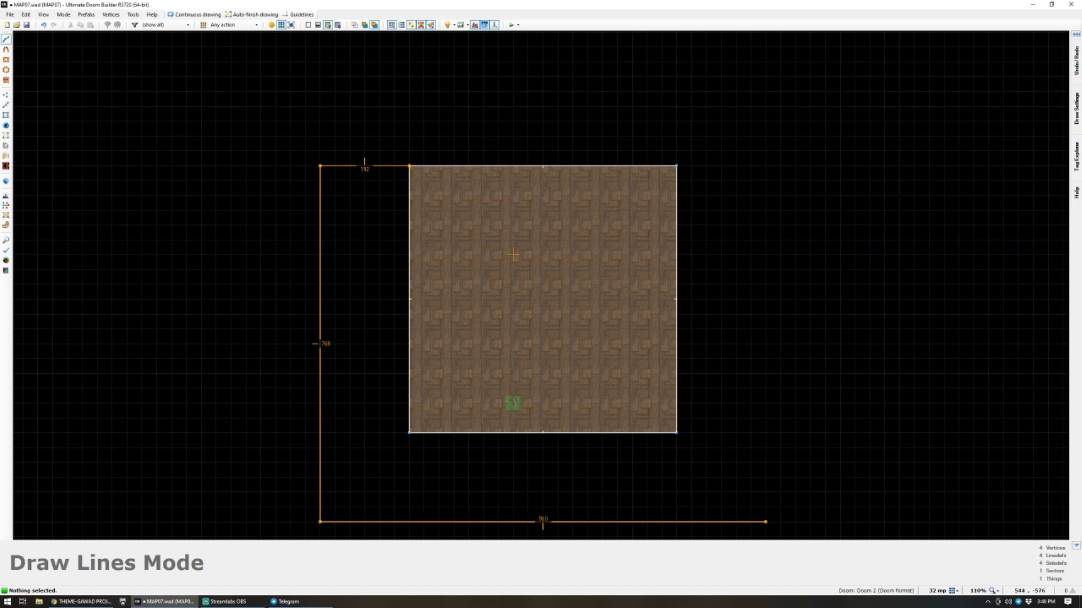
pyautogui.click(765, 522)
pyautogui.click(765, 166)
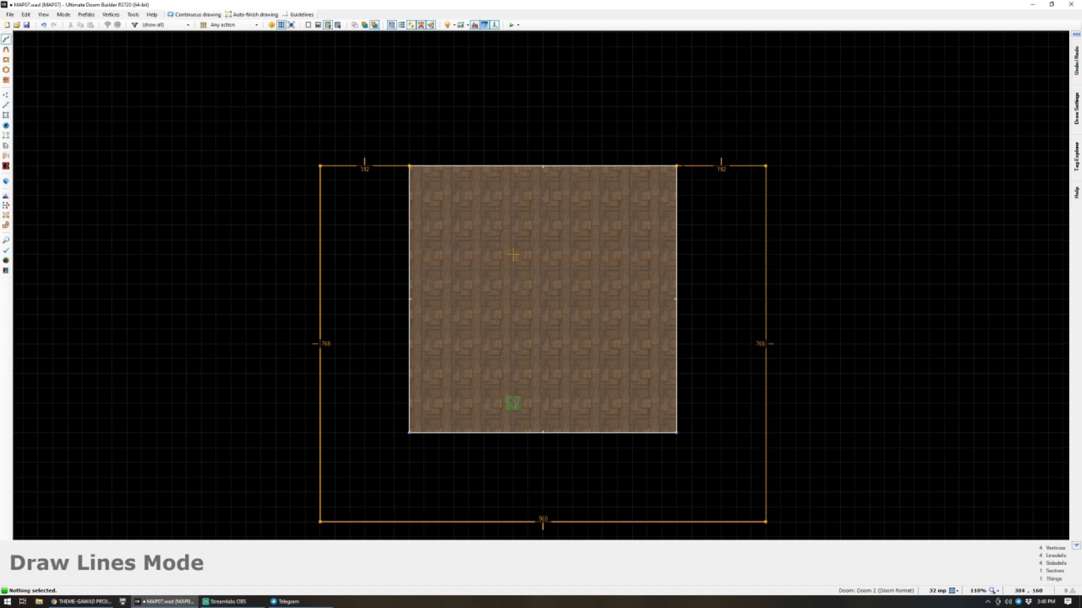
pyautogui.click(676, 166)
# Draw a small square one 32-unit grid cell wide against the inside of the inner room's south edge, west of the player start.
pyautogui.scroll(2, 483, 466)
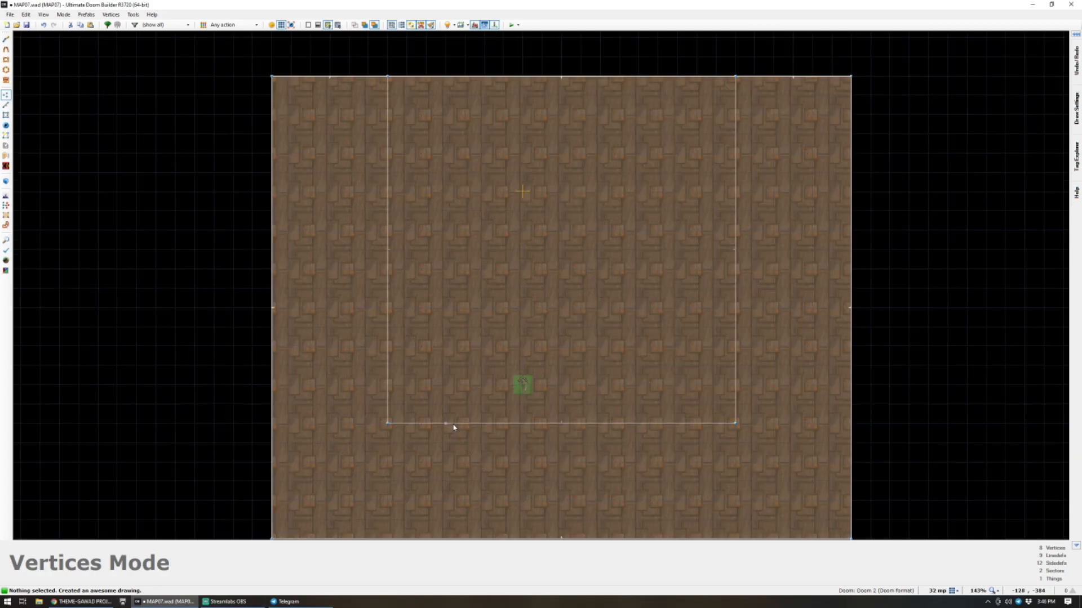
pyautogui.click(466, 406)
pyautogui.click(466, 416)
pyautogui.rightClick(466, 416)
pyautogui.hotkey('ctrl', 'd')
pyautogui.click(466, 408)
pyautogui.click(487, 404)
pyautogui.click(484, 423)
pyautogui.rightClick(484, 423)
# Copy the small square sector and paste it on the same south edge, east of the player start.
pyautogui.press('s')
pyautogui.click(474, 413)
pyautogui.hotkey('ctrl', 'c')
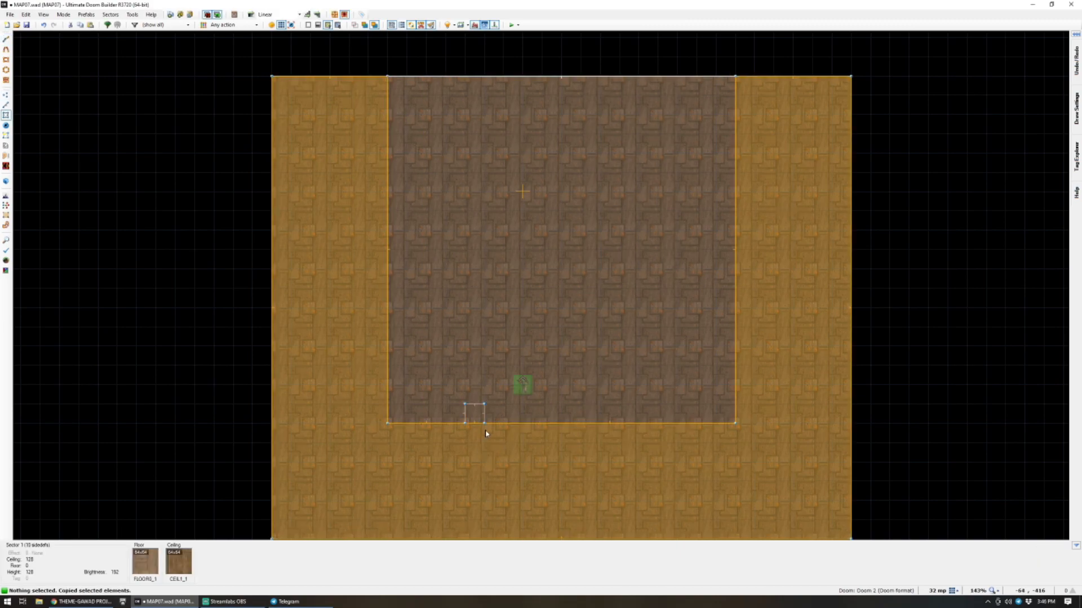
pyautogui.hotkey('ctrl', 'v')
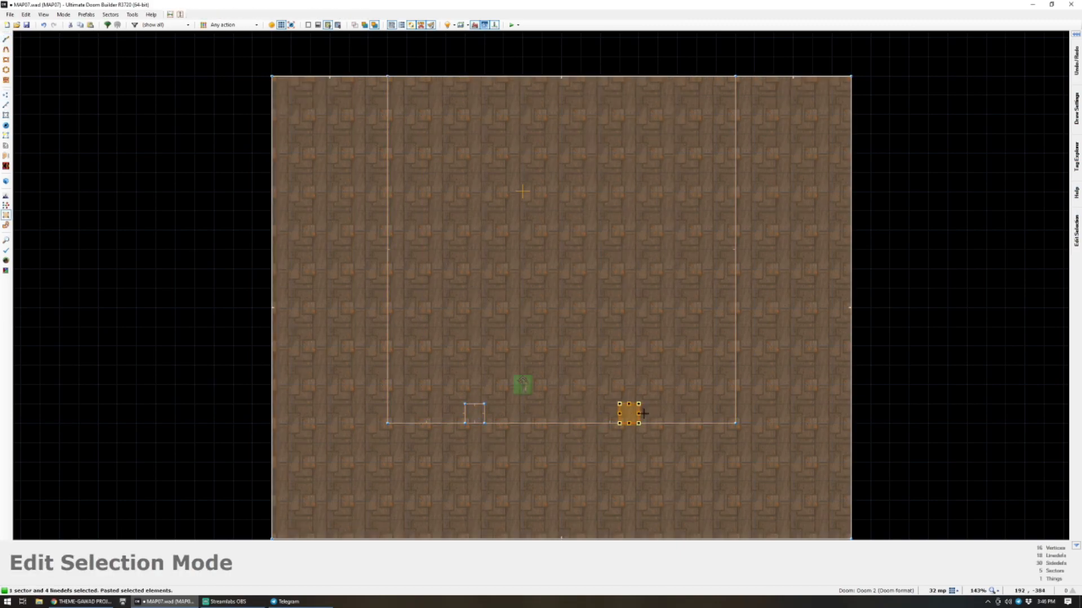
pyautogui.click(650, 413)
# Paste two more copies of the small square against the inner room's west and east edges, opposite each other.
pyautogui.scroll(-3, 529, 340)
pyautogui.scroll(5, 530, 340)
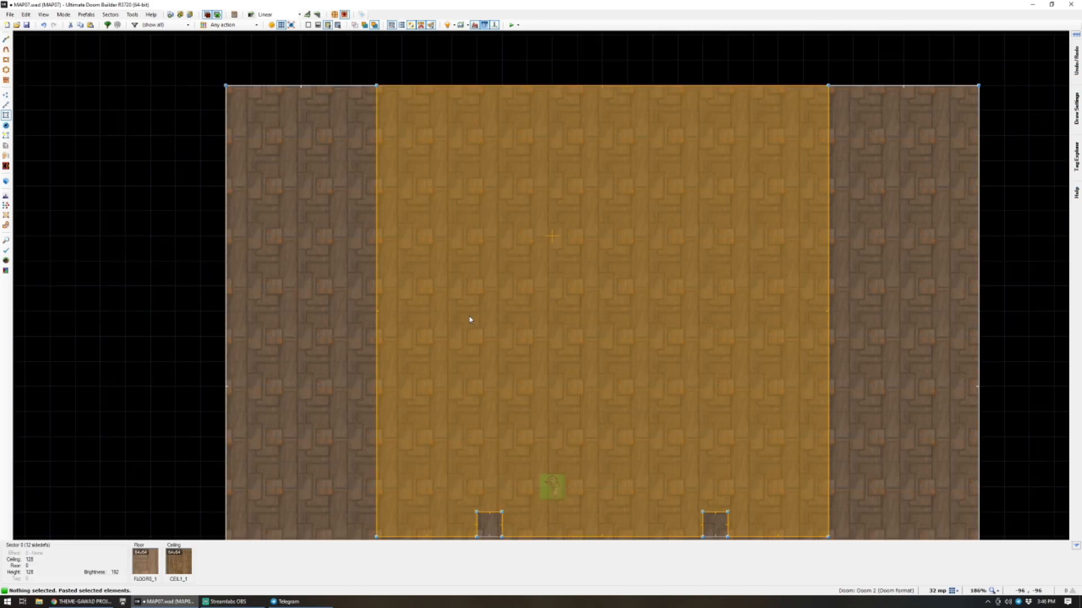
pyautogui.hotkey('ctrl', 'v')
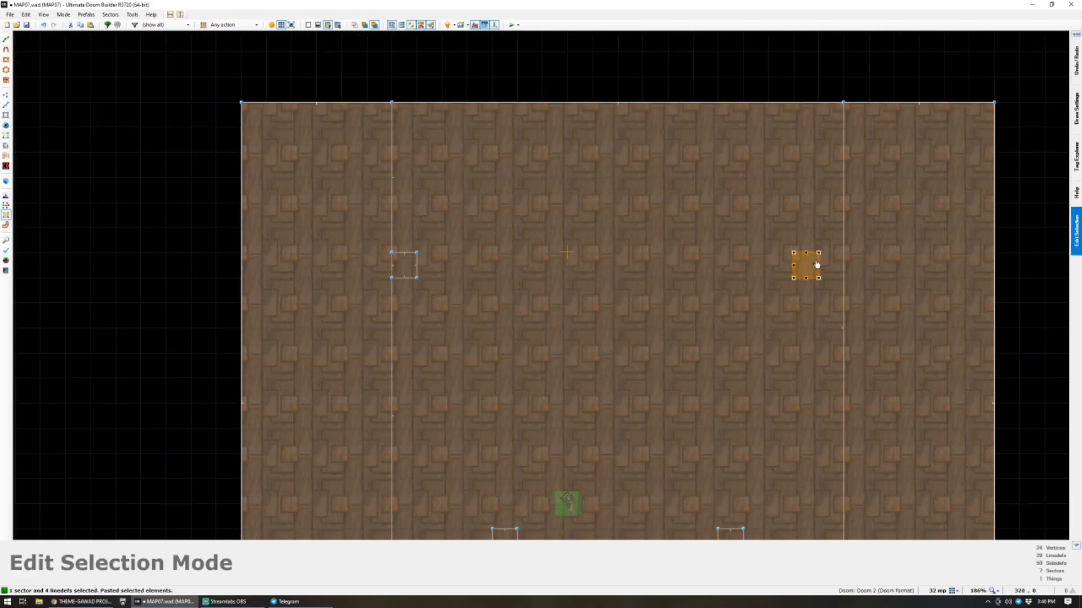
pyautogui.click(832, 266)
pyautogui.scroll(-3, 631, 235)
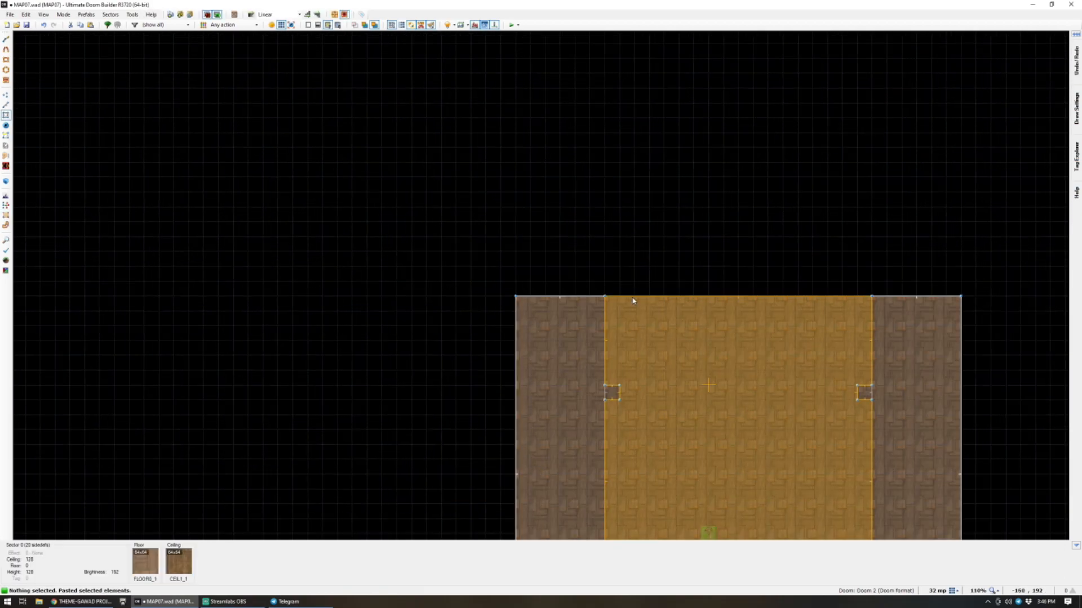
# Add vertices to the inner room's north wall and move them outward to form a narrower northern extension with angled corners.
pyautogui.press('v')
pyautogui.moveTo(642, 297); pyautogui.dragTo(635, 276)
pyautogui.moveTo(634, 273); pyautogui.dragTo(635, 273, button='right')
pyautogui.moveTo(833, 291); pyautogui.dragTo(842, 148, button='right')
pyautogui.moveTo(721, 217); pyautogui.dragTo(635, 150, button='right')
pyautogui.scroll(-3, 711, 365)
pyautogui.scroll(1, 756, 292)
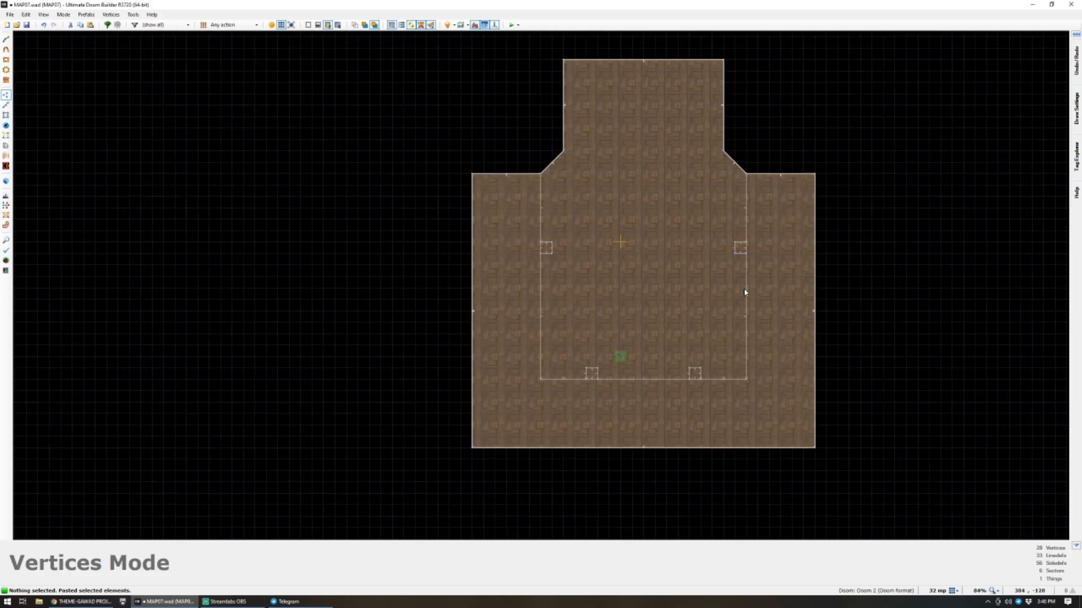
# Delete the four small square sectors on the inner room's edges to turn them into solid pillars.
pyautogui.scroll(1, 626, 231)
pyautogui.press('s')
pyautogui.click(522, 256)
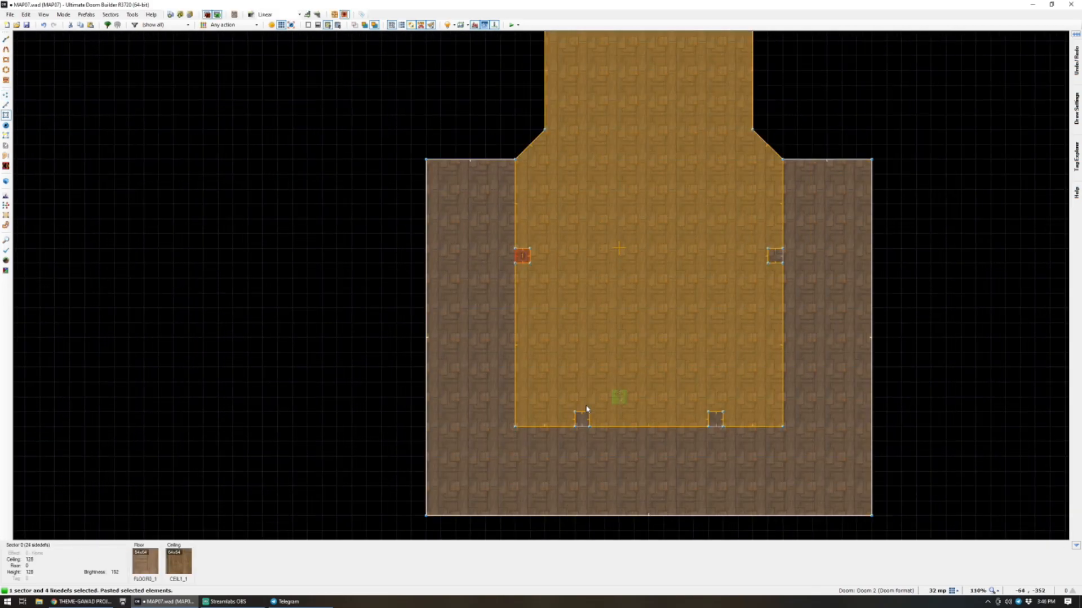
pyautogui.click(586, 420)
pyautogui.click(715, 418)
pyautogui.click(775, 255)
pyautogui.press('Delete')
# Draw a central sector between the pillars with angled northern corners, a 320-unit north edge and 416-unit sides.
pyautogui.scroll(-1, 648, 322)
pyautogui.scroll(1, 668, 347)
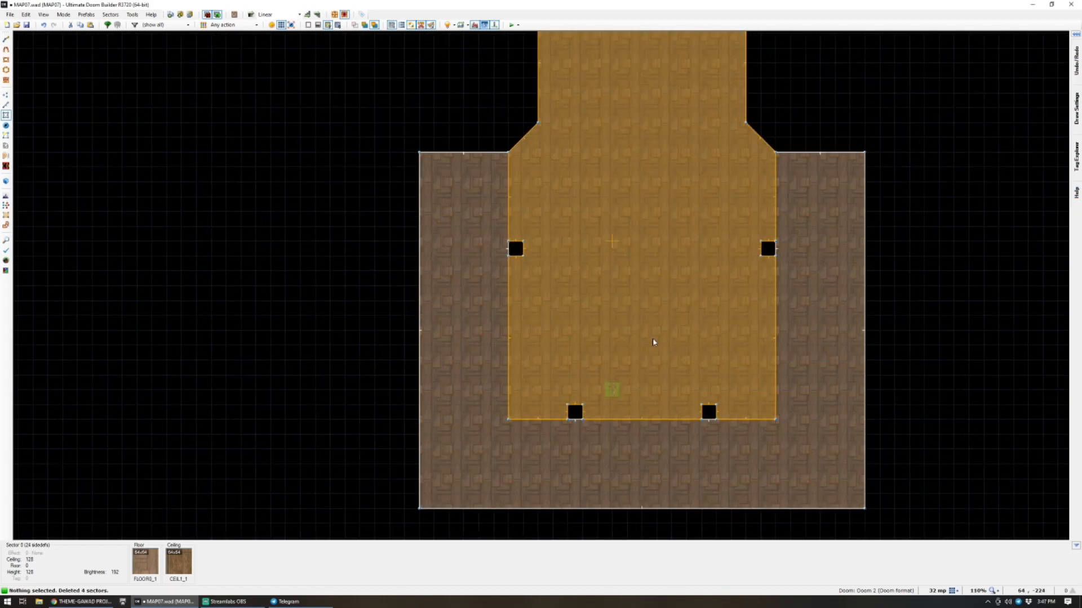
pyautogui.scroll(-1, 676, 282)
pyautogui.scroll(1, 682, 252)
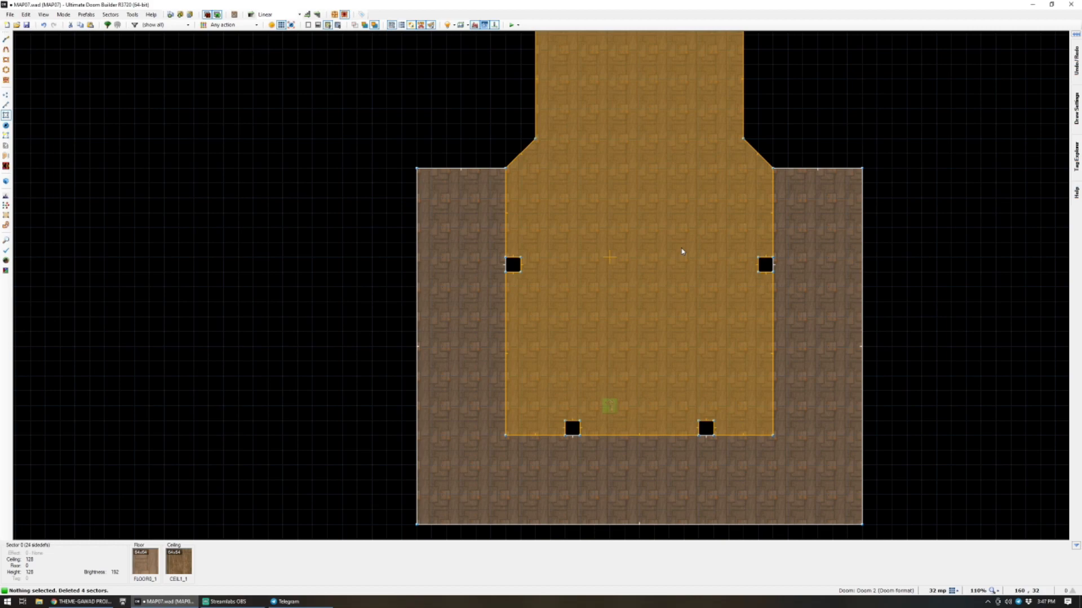
pyautogui.scroll(-1, 625, 285)
pyautogui.scroll(1, 706, 180)
pyautogui.press('d')
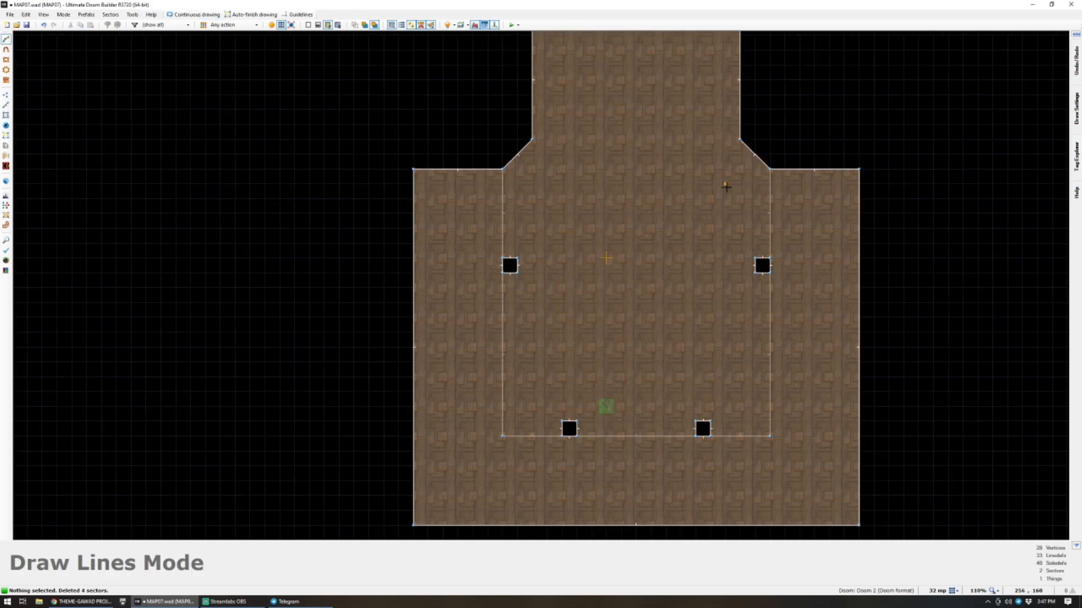
pyautogui.click(725, 198)
pyautogui.click(710, 184)
pyautogui.click(562, 184)
pyautogui.click(547, 198)
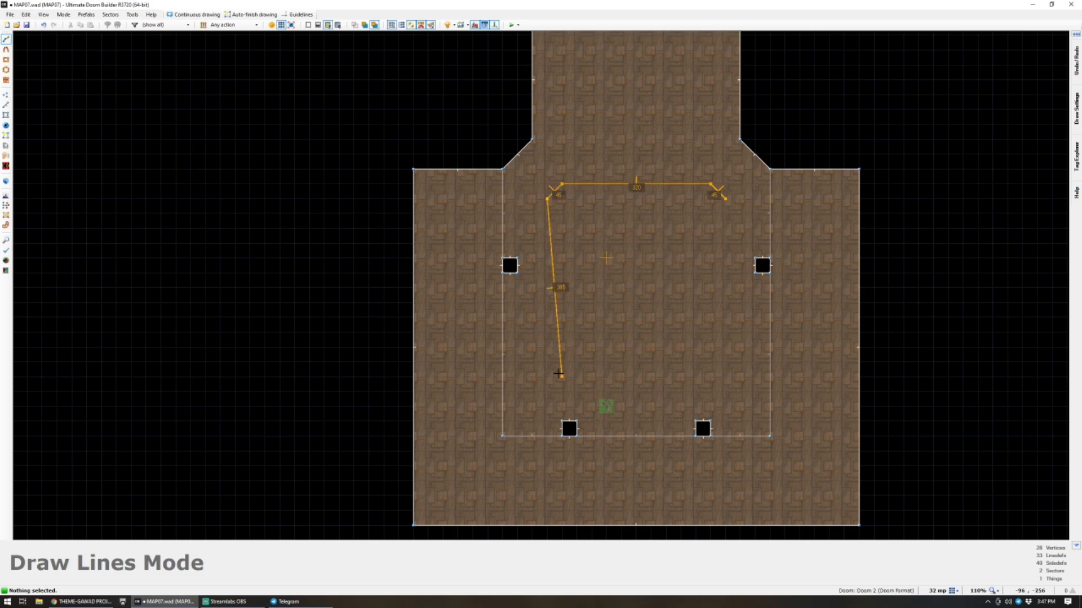
pyautogui.click(547, 392)
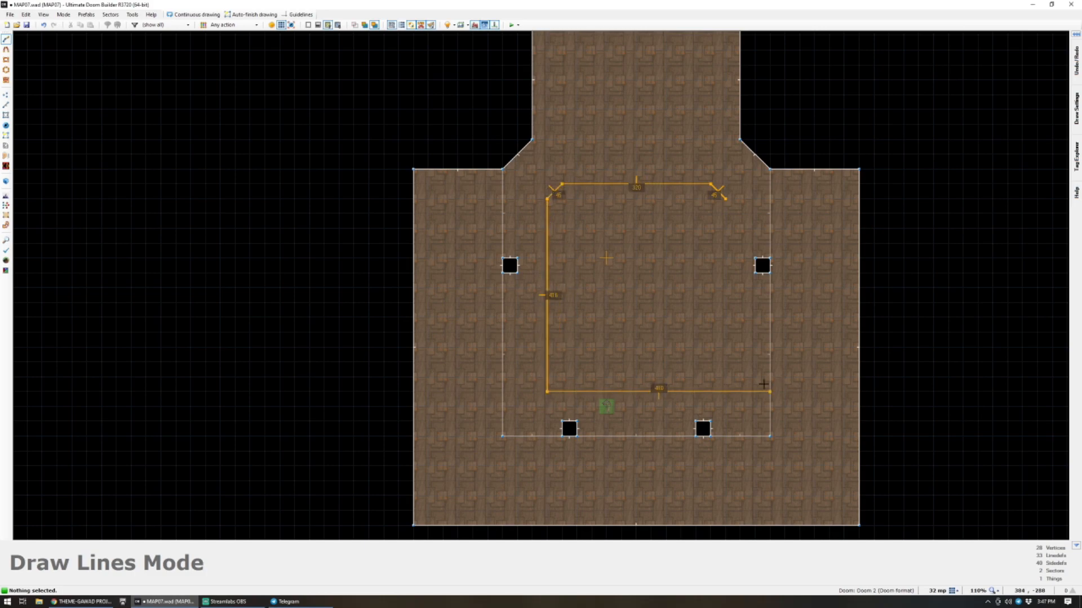
pyautogui.click(725, 392)
pyautogui.click(725, 198)
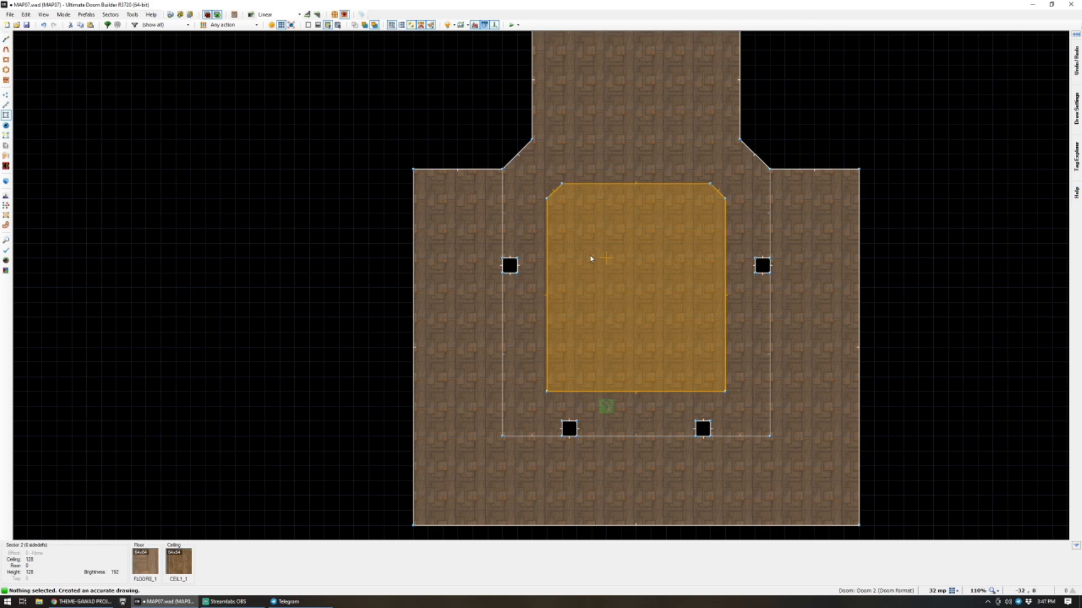
# Divide the central sector into four panels by drawing a 32-unit-wide cross-shaped strip through its middle.
pyautogui.scroll(-1, 584, 243)
pyautogui.scroll(1, 610, 238)
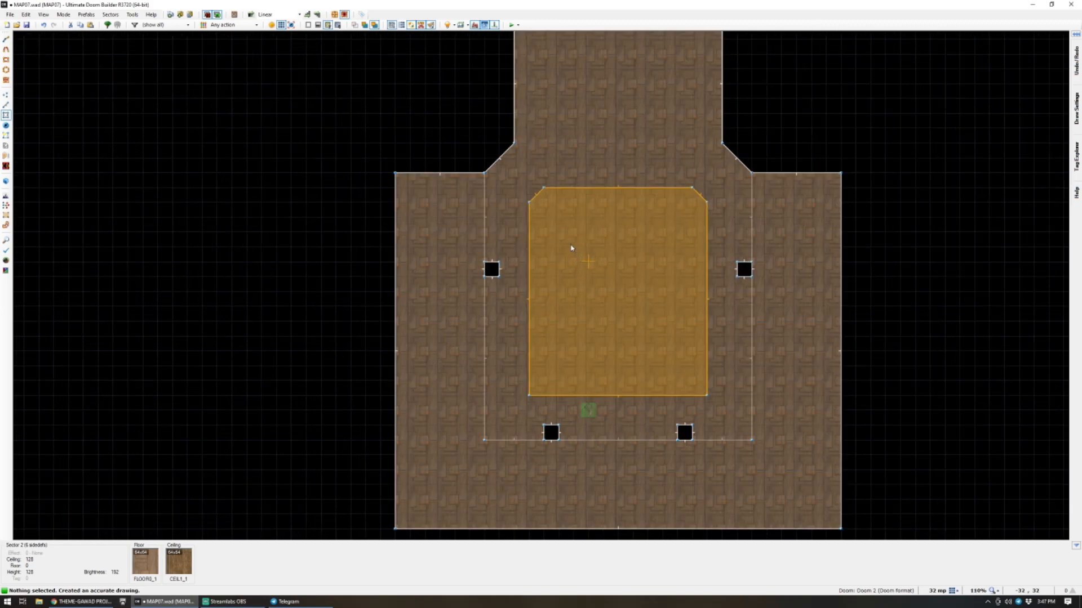
pyautogui.press('d')
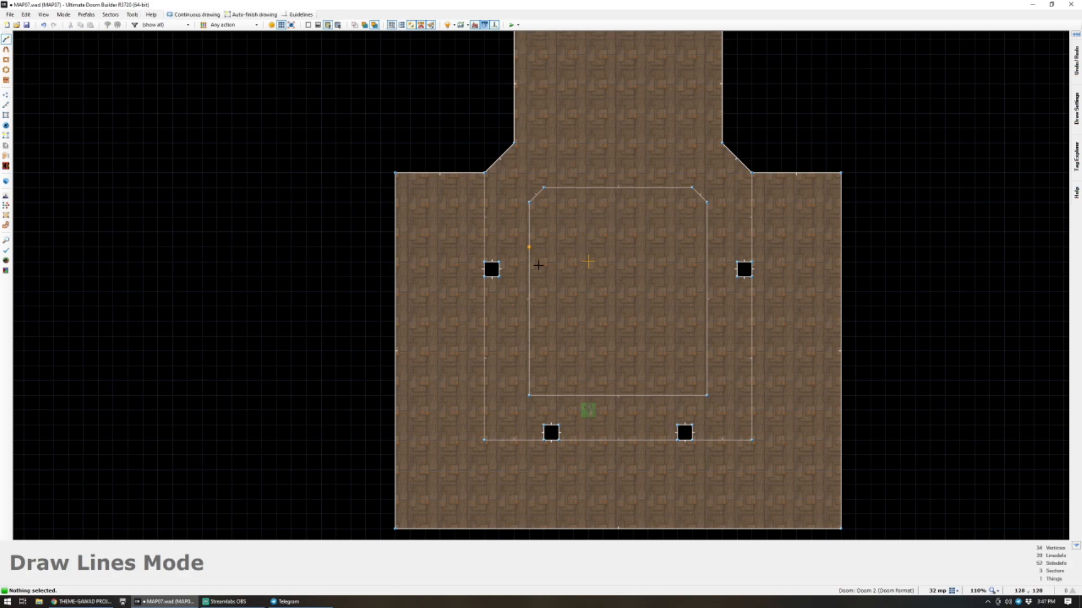
pyautogui.click(603, 187)
pyautogui.click(603, 291)
pyautogui.click(528, 291)
pyautogui.click(528, 306)
pyautogui.click(603, 306)
pyautogui.click(604, 395)
pyautogui.click(618, 394)
pyautogui.click(618, 307)
pyautogui.click(707, 307)
pyautogui.click(707, 292)
pyautogui.click(618, 291)
pyautogui.click(618, 187)
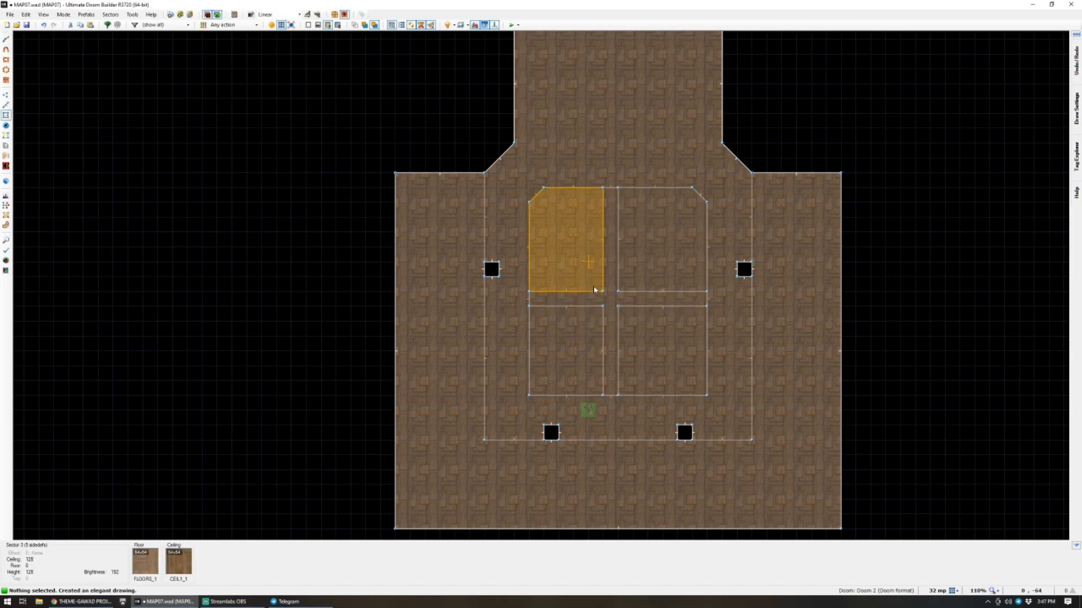
# Lower the floors of the four central panels and the cross strip to -8.
pyautogui.press('w')
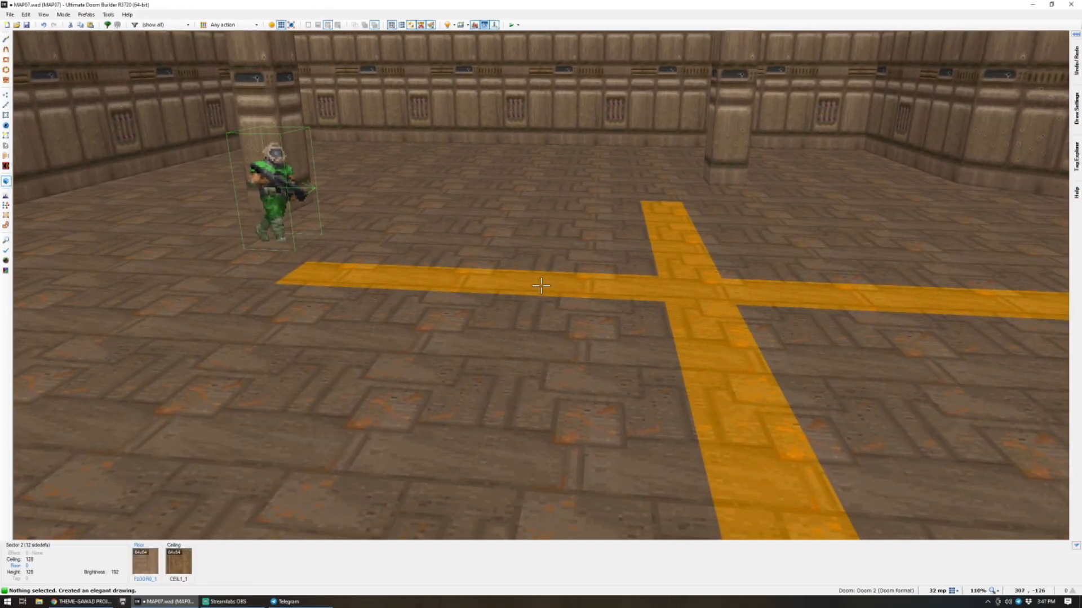
pyautogui.click(541, 285)
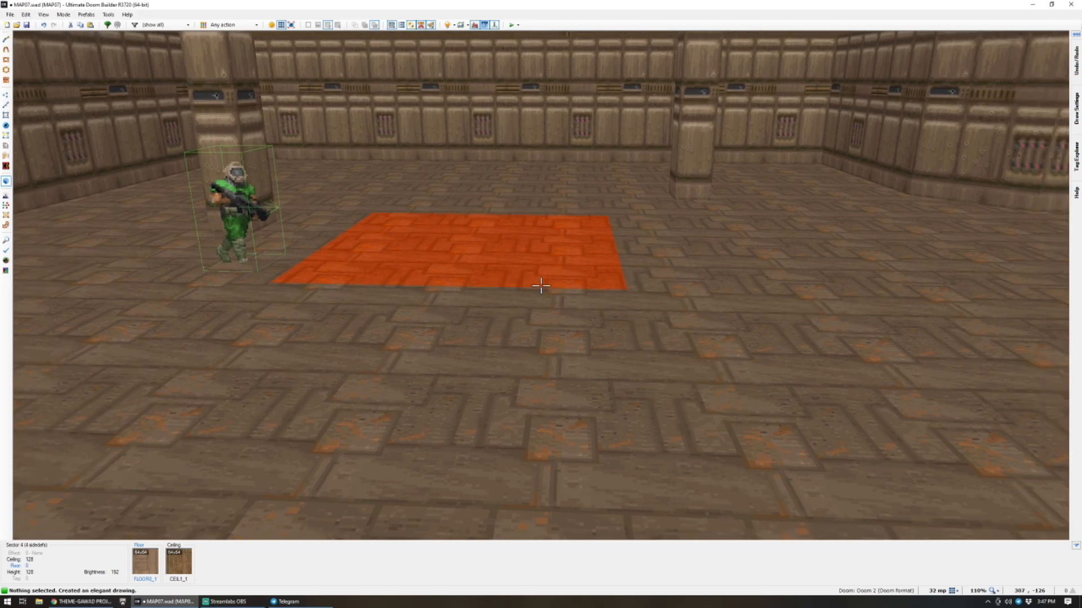
pyautogui.click(541, 285)
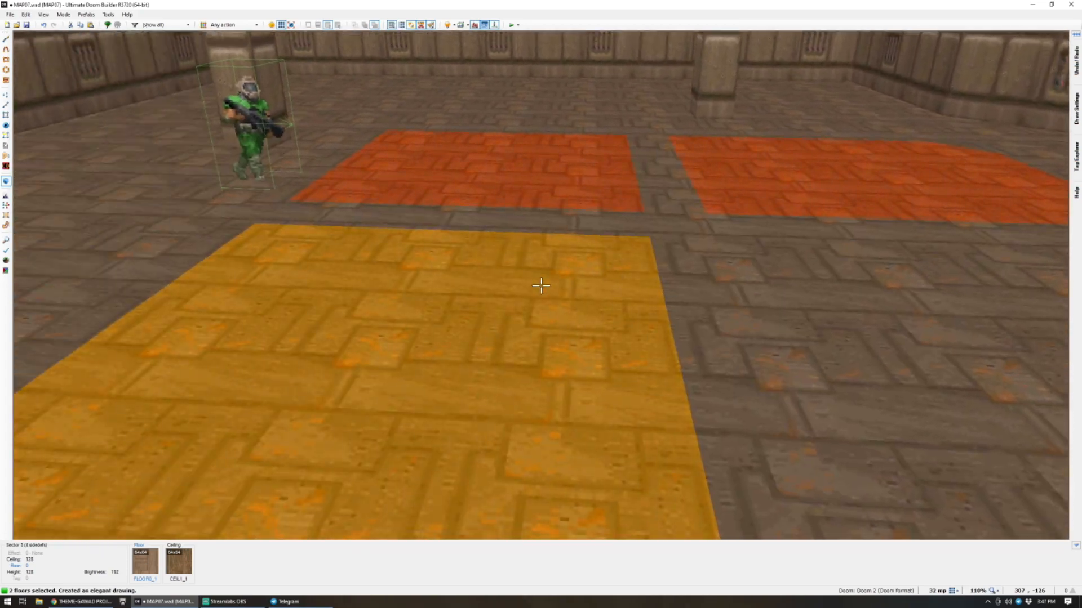
pyautogui.click(540, 285)
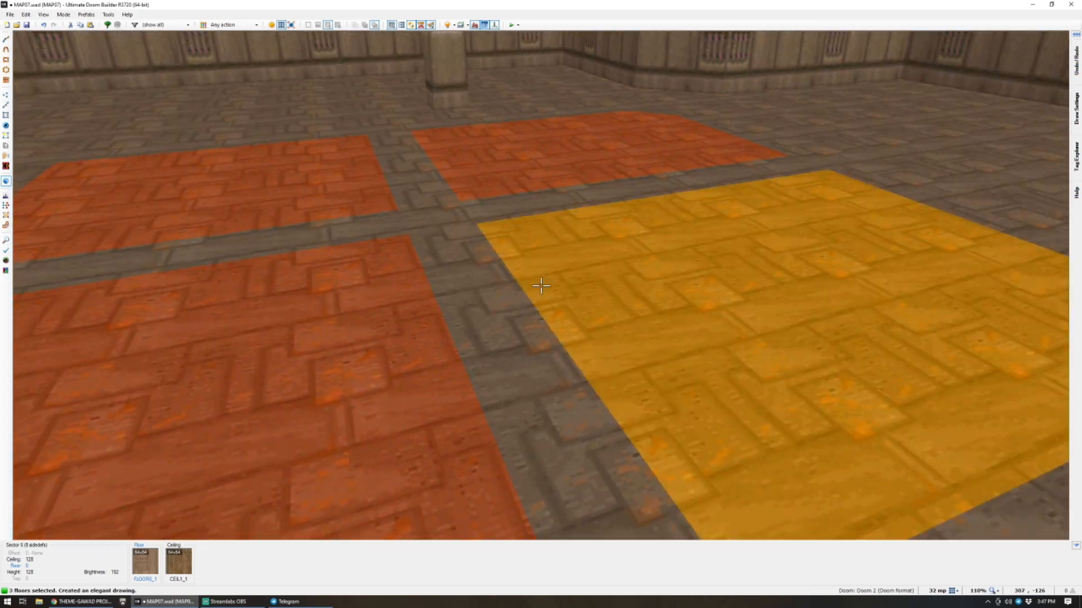
pyautogui.click(540, 286)
pyautogui.click(541, 286)
pyautogui.scroll(-1, 541, 286)
pyautogui.press('c')
pyautogui.press('e')
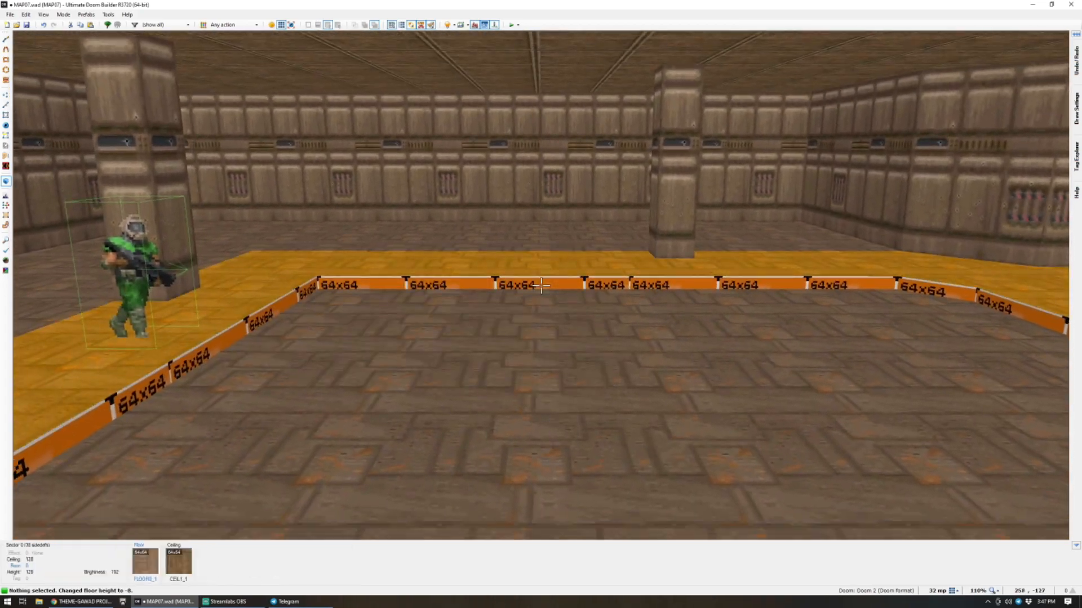
# Apply the STEP5 texture to all lower edges around the recessed central floor.
pyautogui.keyDown('shift'); pyautogui.click(540, 286); pyautogui.keyUp('shift')
pyautogui.middleClick(541, 286)
pyautogui.write('STEP')
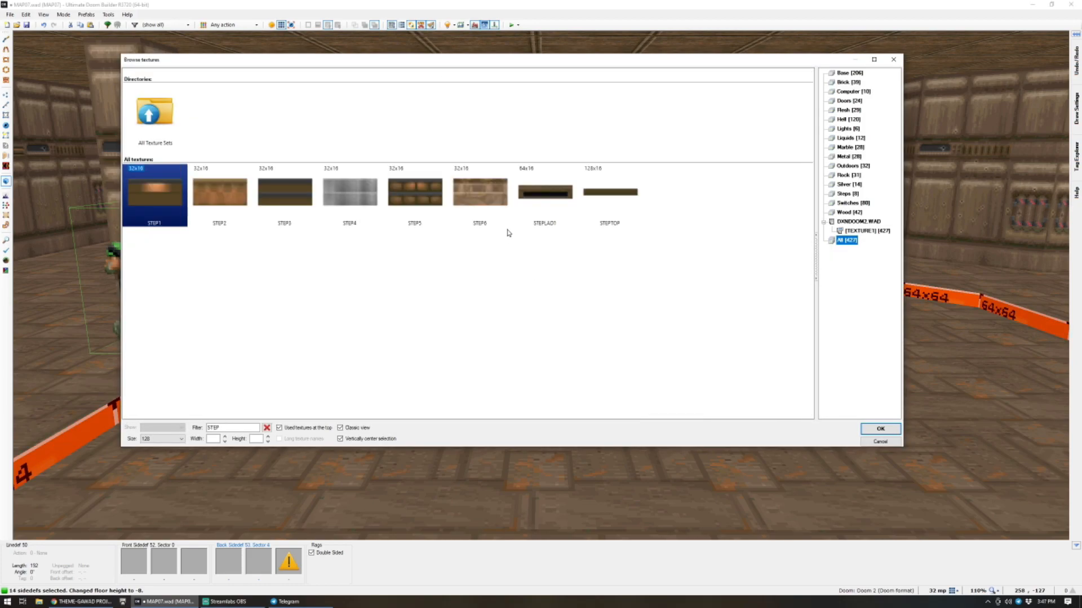
pyautogui.doubleClick(434, 210)
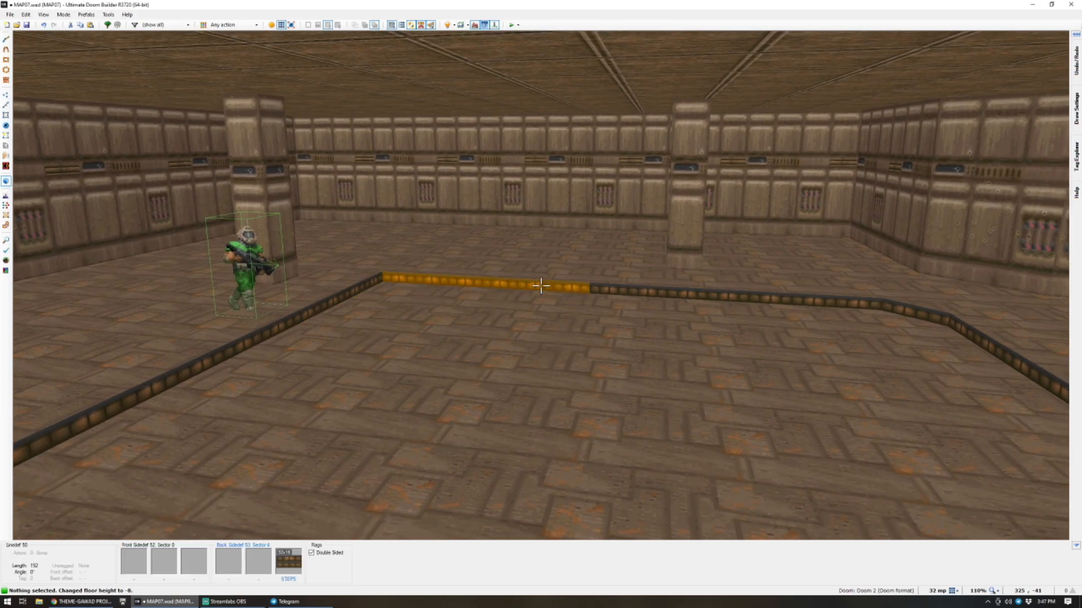
# Auto-align the STEP5 textures around the recess in X and Y.
pyautogui.keyDown('shift'); pyautogui.click(540, 285); pyautogui.keyUp('shift')
pyautogui.press('d')
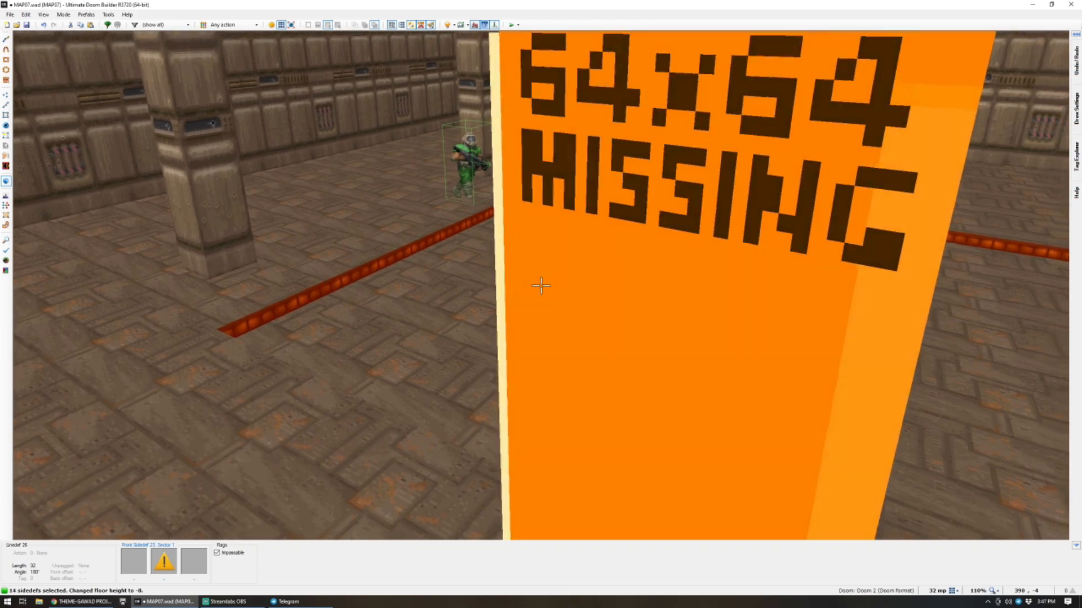
pyautogui.press('c')
pyautogui.press('e')
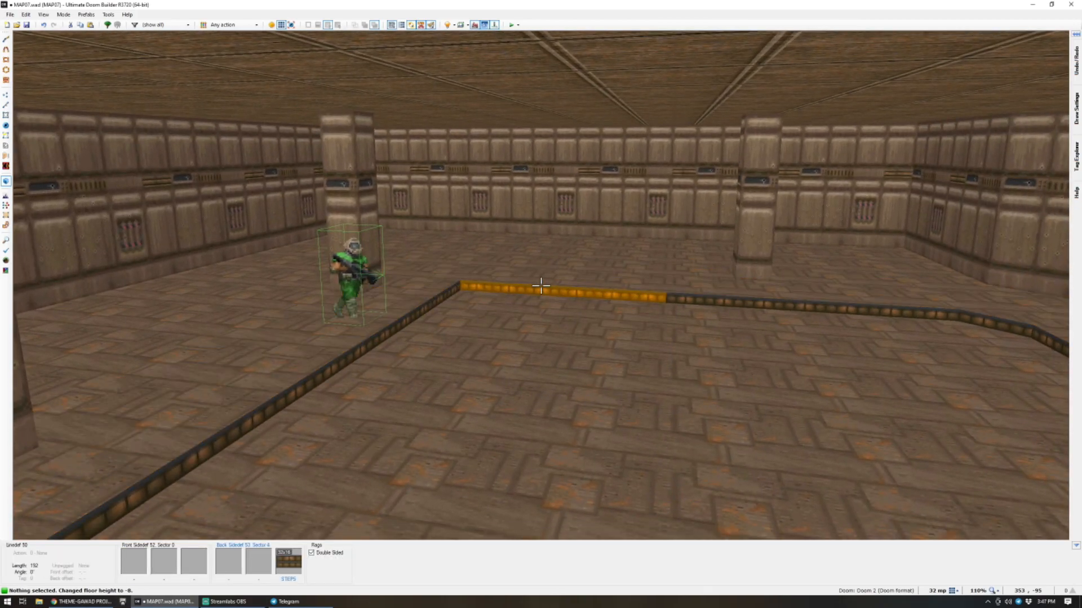
pyautogui.hotkey('ctrl', 'a')
pyautogui.press('e')
# Apply the CEIL5_2 flat to all floors inside the central recess.
pyautogui.press('s')
pyautogui.click(540, 285)
pyautogui.press('c')
pyautogui.keyDown('shift'); pyautogui.click(541, 286); pyautogui.keyUp('shift')
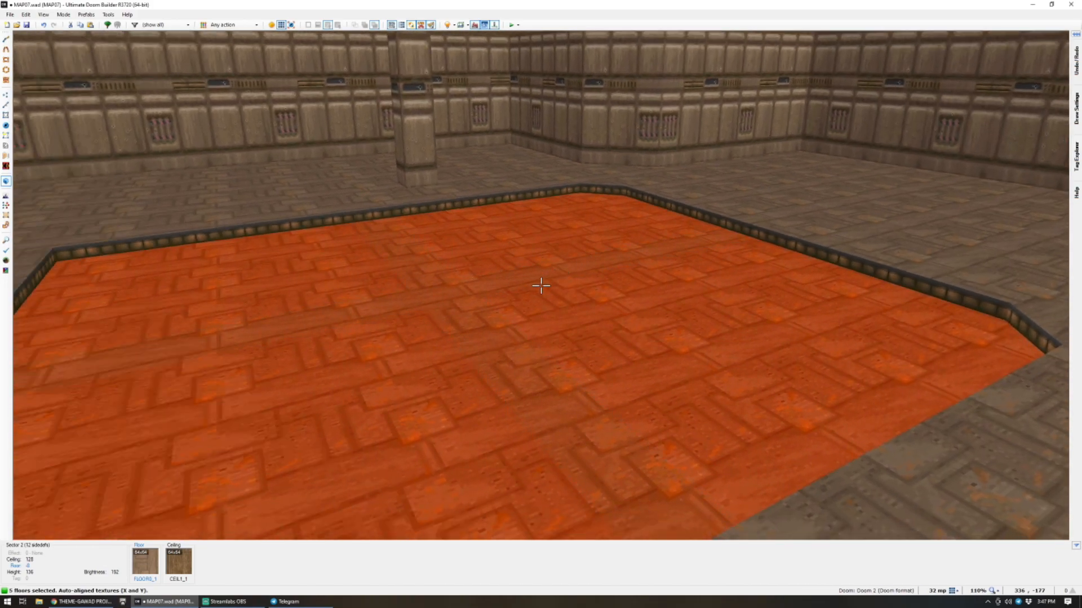
pyautogui.middleClick(541, 286)
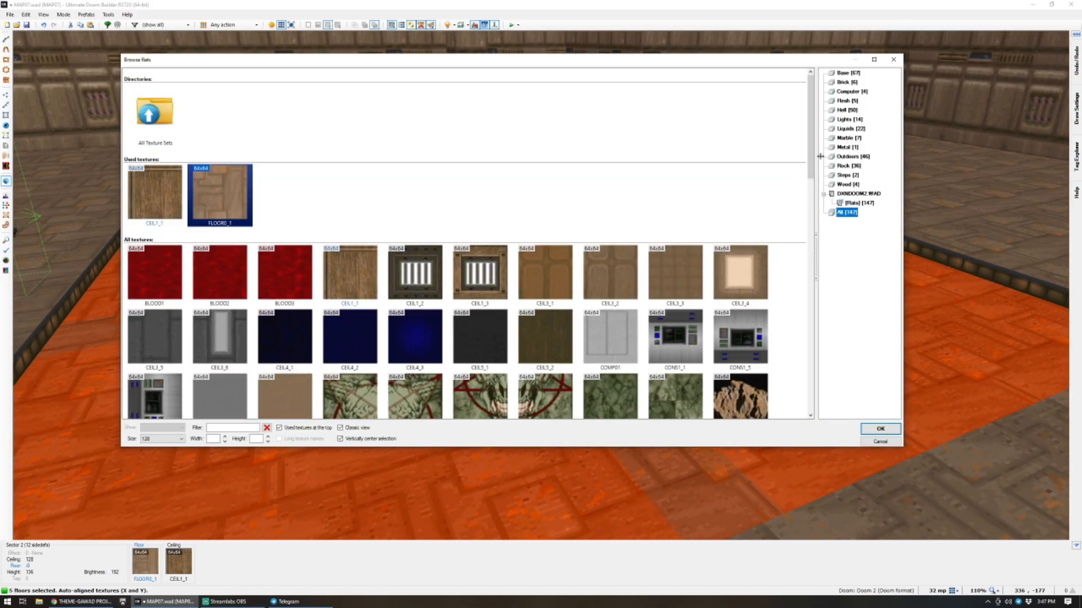
pyautogui.scroll(-1, 712, 217)
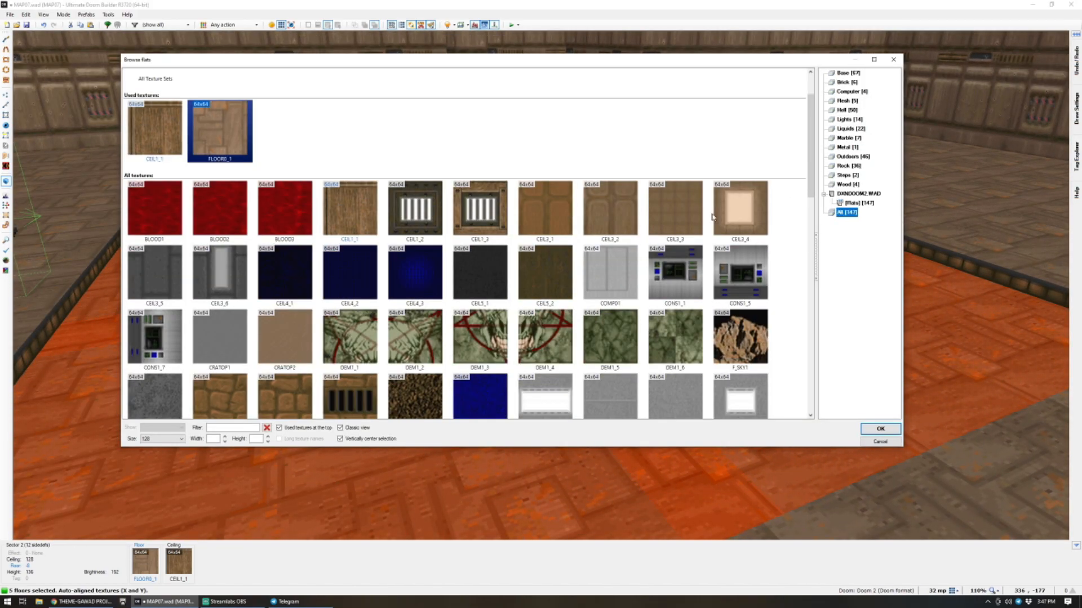
pyautogui.doubleClick(547, 265)
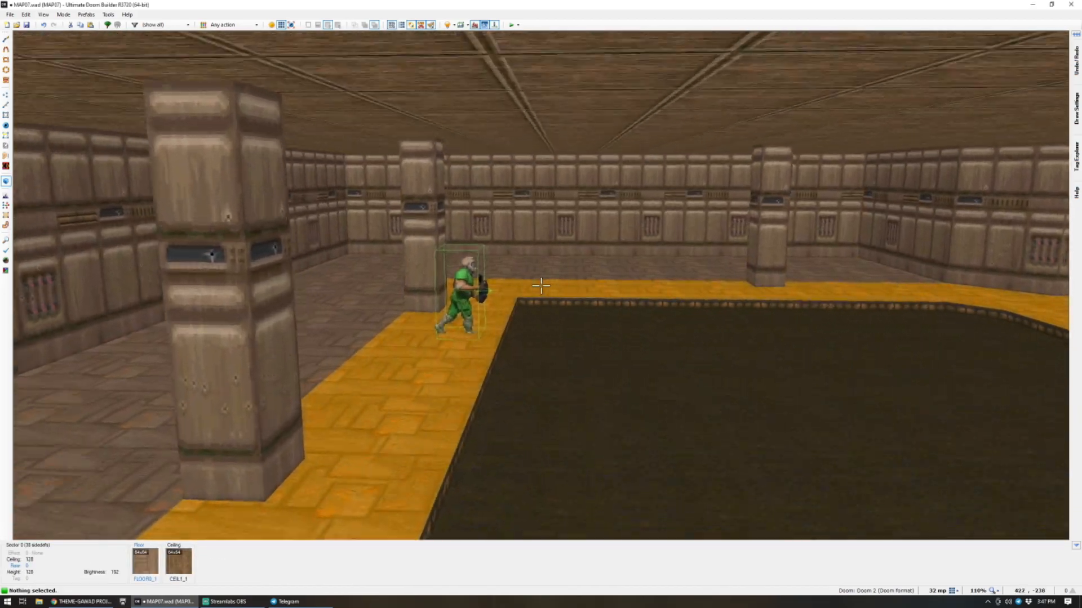
# Change the floor between the recess and the pillars to the dark hexagonal flat FLOOR4_8.
pyautogui.click(541, 286)
pyautogui.click(541, 285)
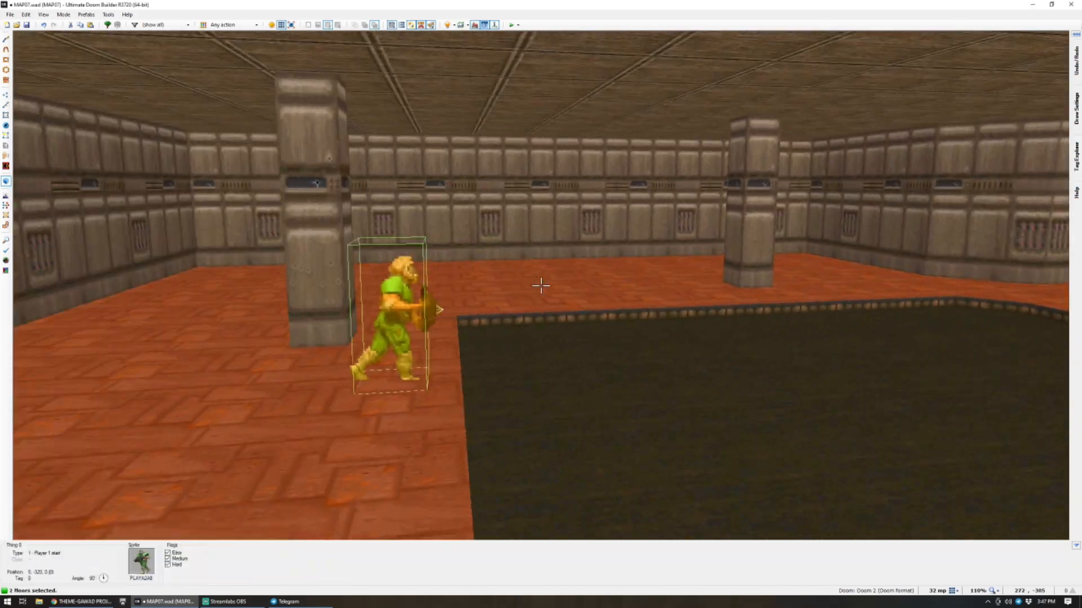
pyautogui.click(541, 286)
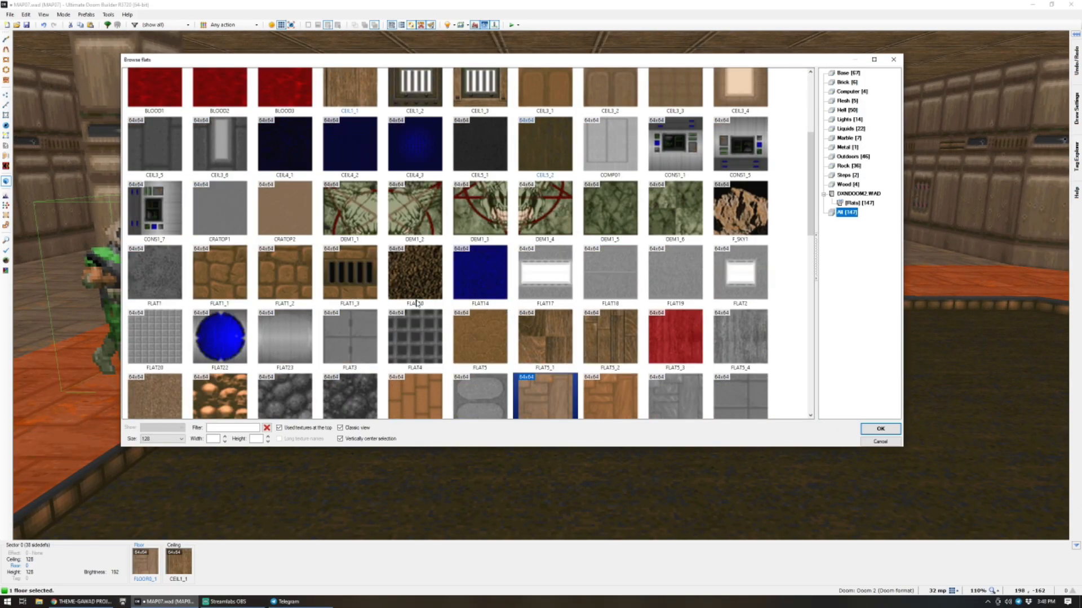
pyautogui.scroll(2, 418, 304)
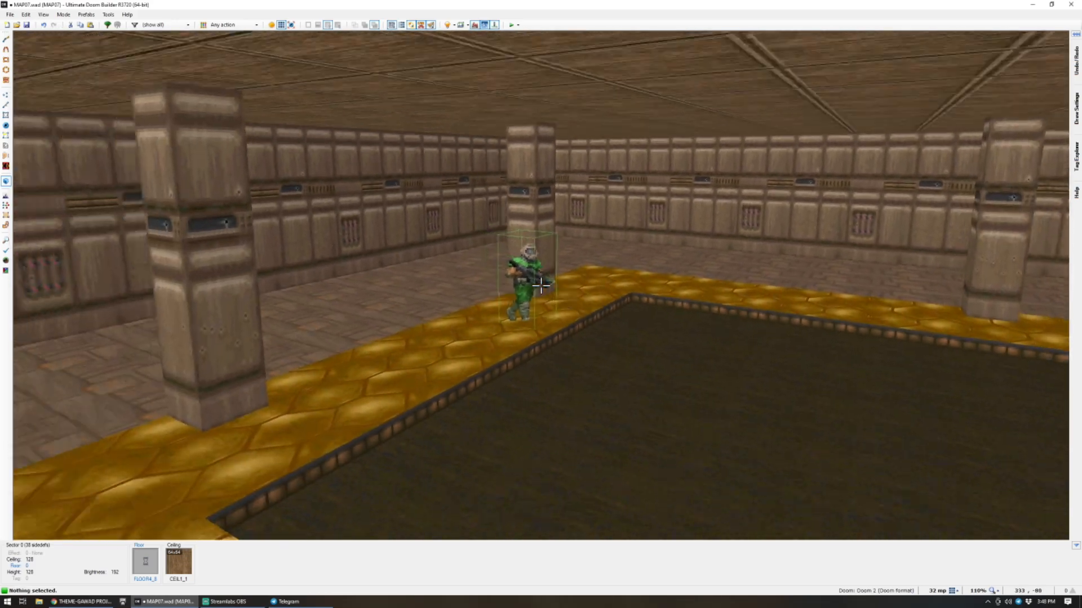
# Raise the outer ring's floor by 128 units together with all the room's ceilings, bringing the ceilings to 256.
pyautogui.click(541, 286)
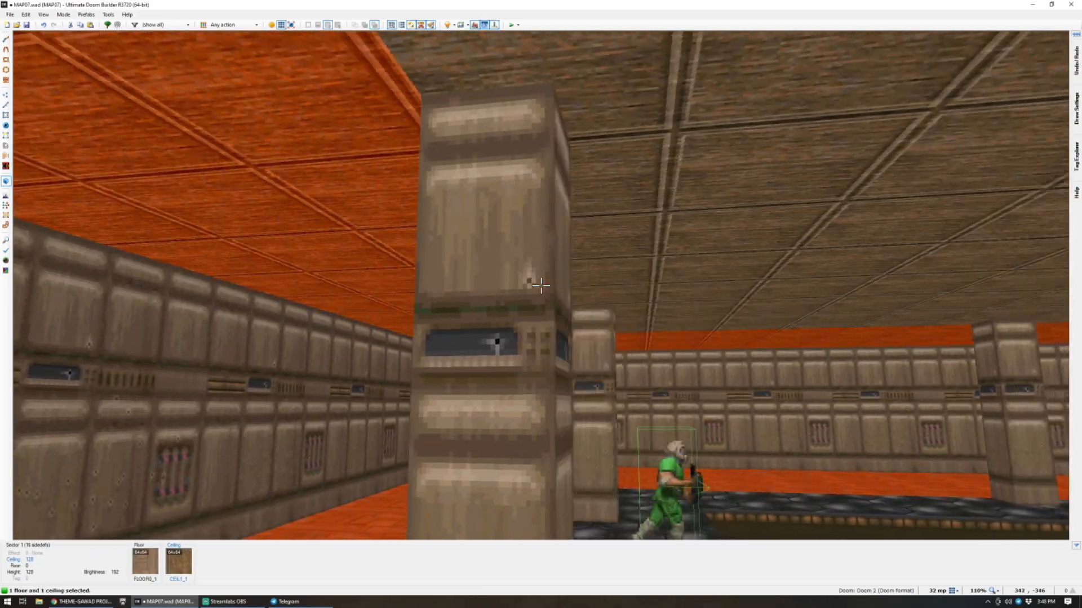
pyautogui.click(541, 286)
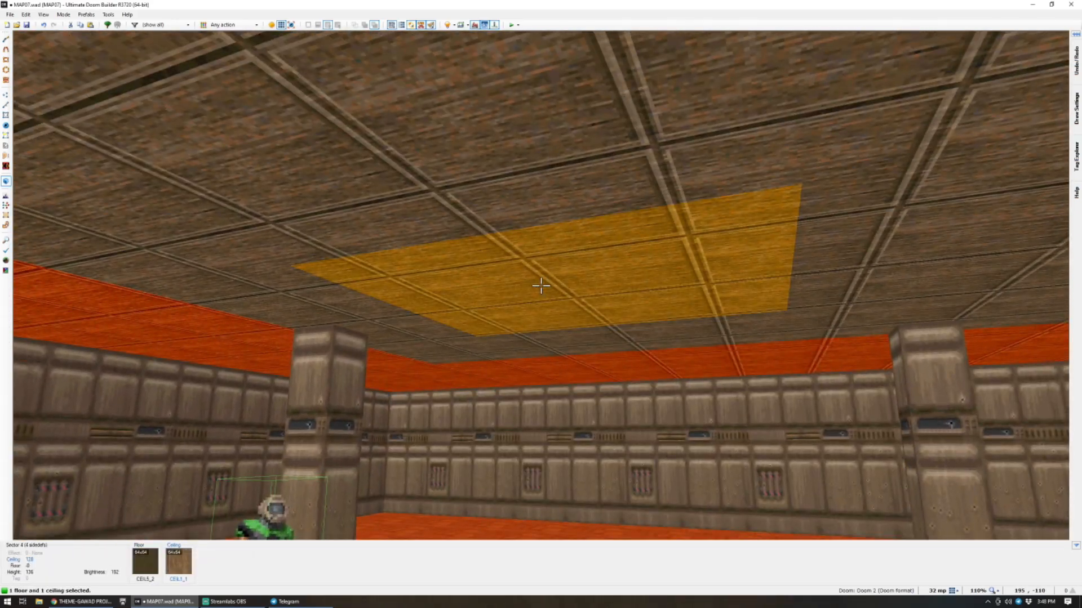
pyautogui.keyDown('shift'); pyautogui.click(540, 286); pyautogui.keyUp('shift')
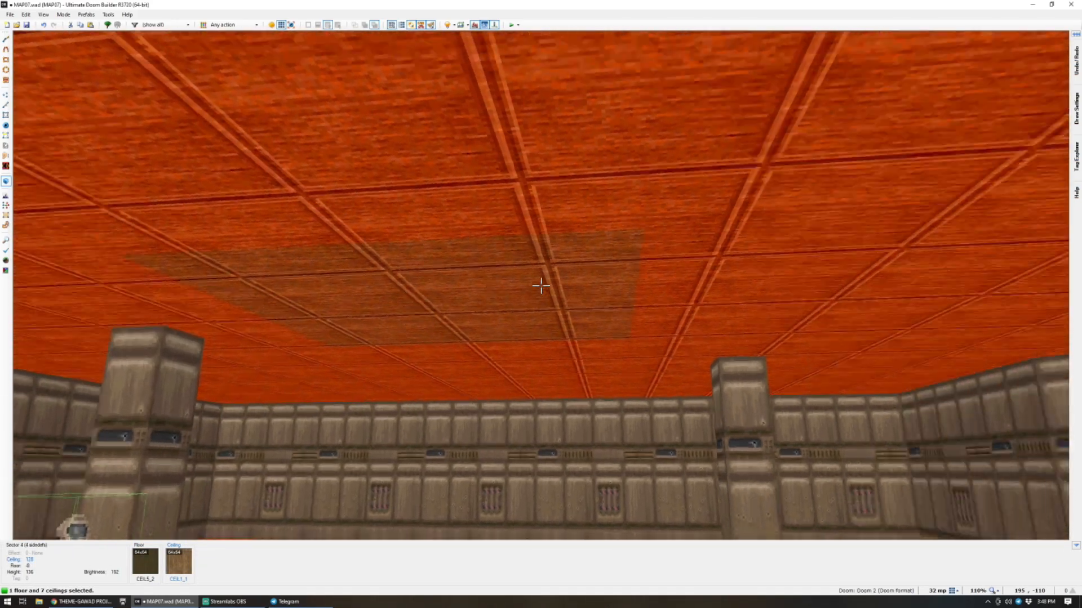
pyautogui.scroll(4, 540, 286)
pyautogui.scroll(12, 541, 286)
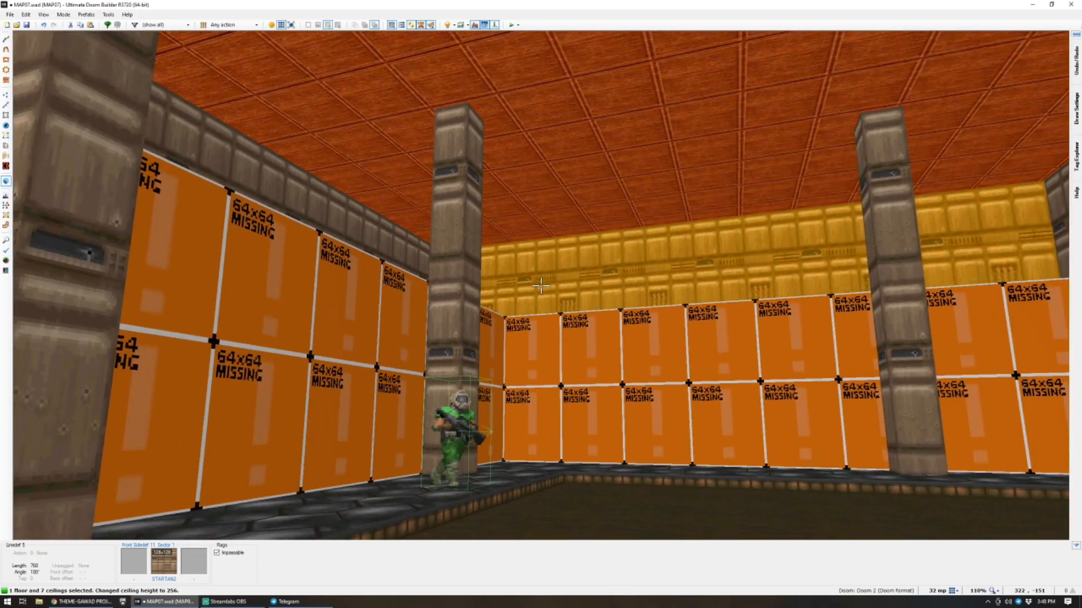
pyautogui.press('c')
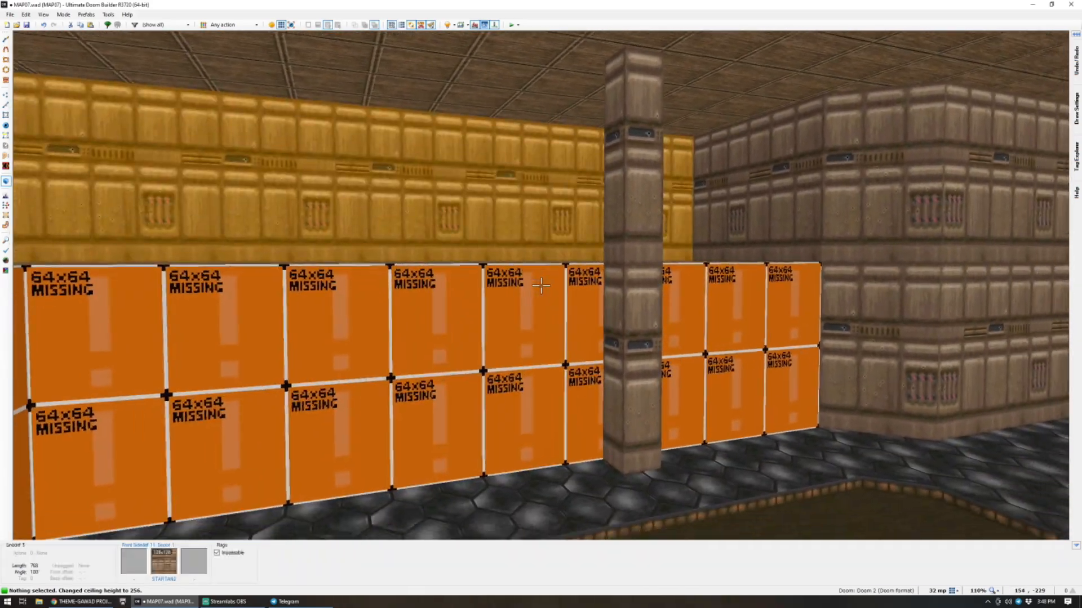
# Apply the BRONZE3 texture to the untextured ledge walls around the inner room and auto-align it in X and Y.
pyautogui.click(540, 286)
pyautogui.click(541, 287)
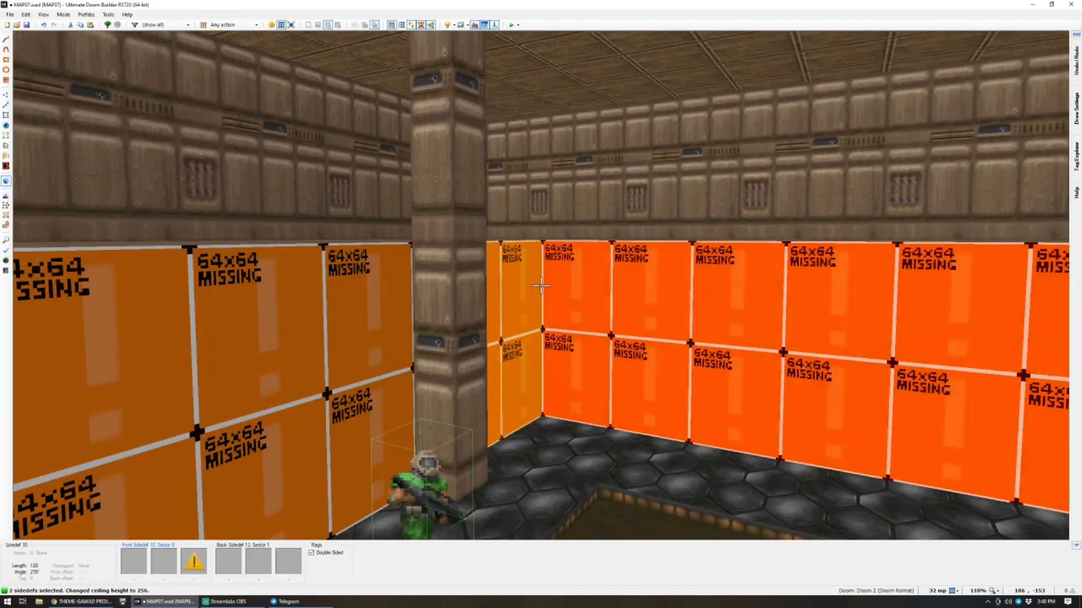
pyautogui.click(541, 286)
pyautogui.click(541, 286)
pyautogui.click(541, 286)
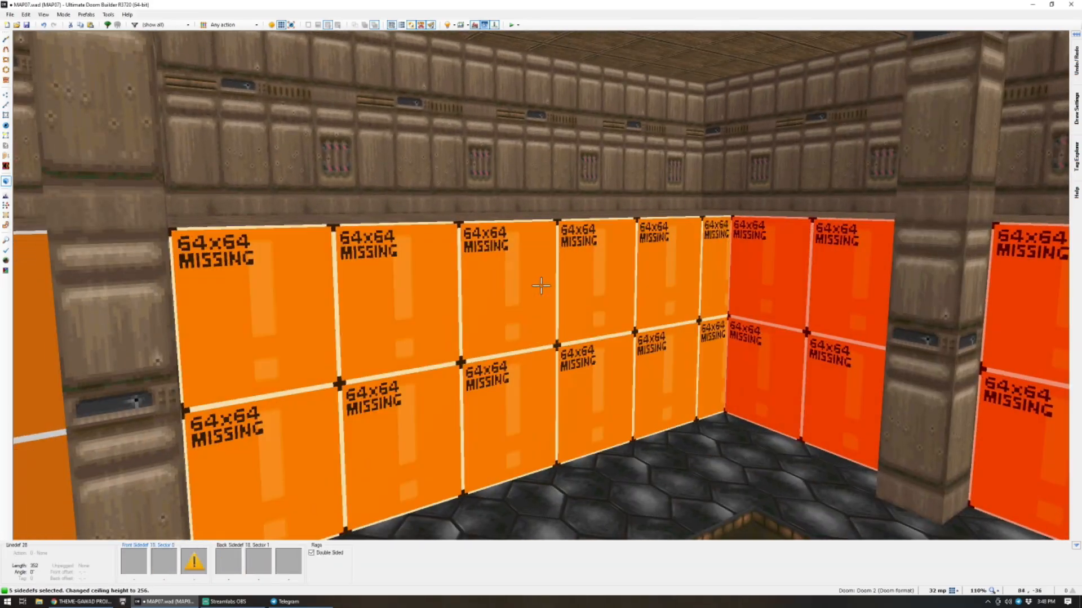
pyautogui.click(541, 286)
pyautogui.click(541, 286)
pyautogui.middleClick(541, 286)
pyautogui.write('BR')
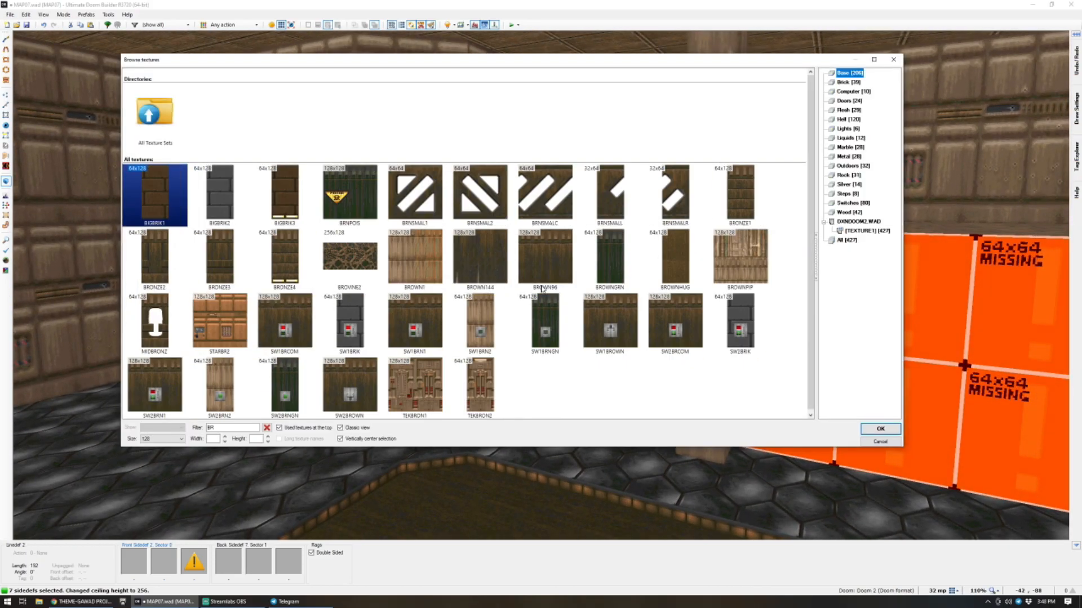
pyautogui.doubleClick(231, 259)
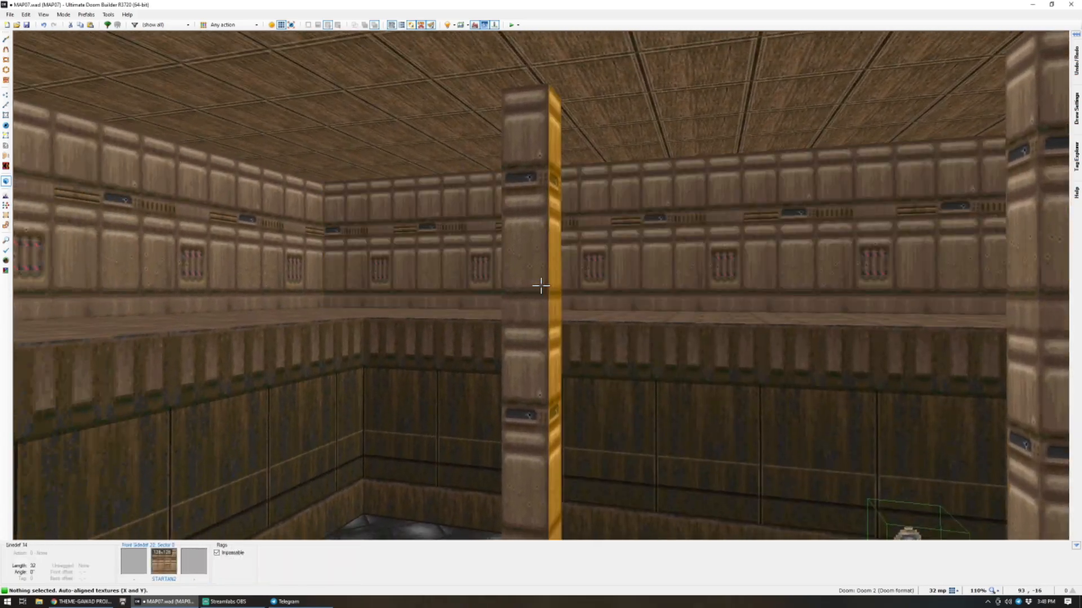
# Apply the METAL2 texture to the textured sides of one pillar and auto-align it in X and Y.
pyautogui.click(541, 287)
pyautogui.click(541, 286)
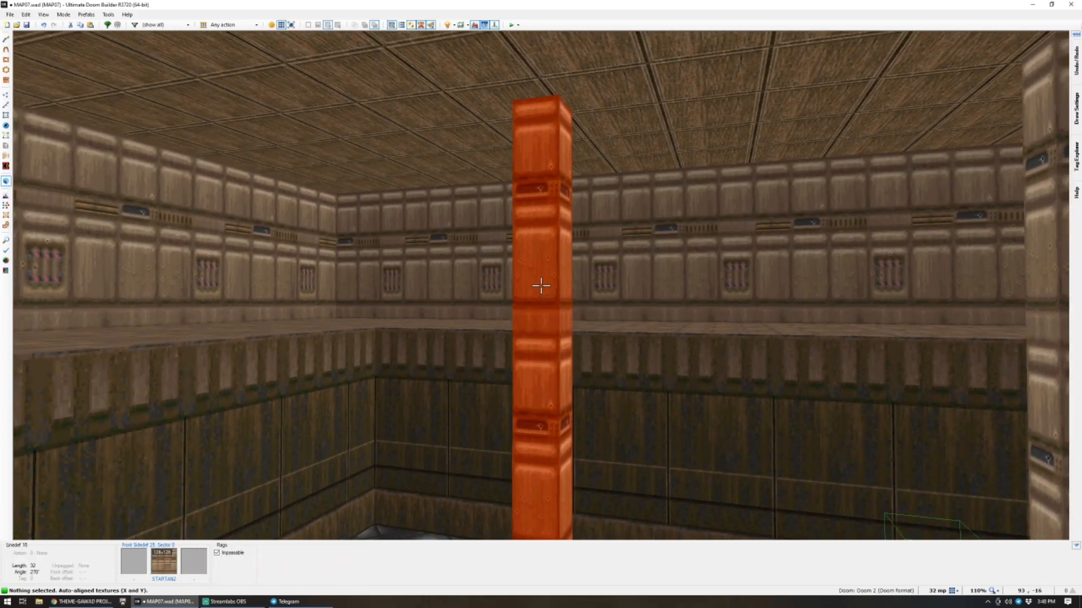
pyautogui.click(540, 287)
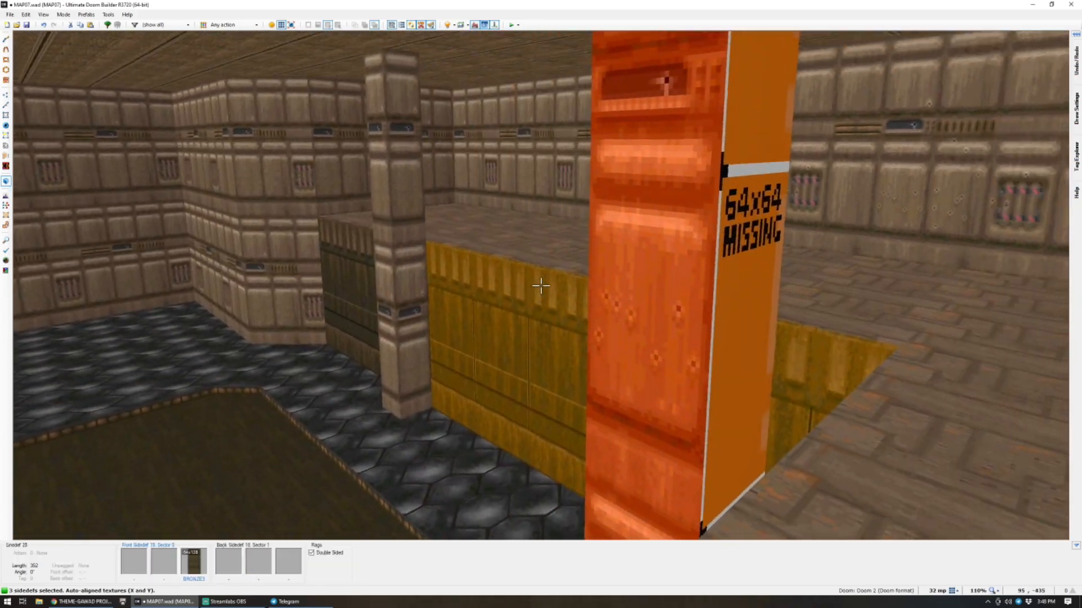
pyautogui.middleClick(541, 286)
pyautogui.write('MET')
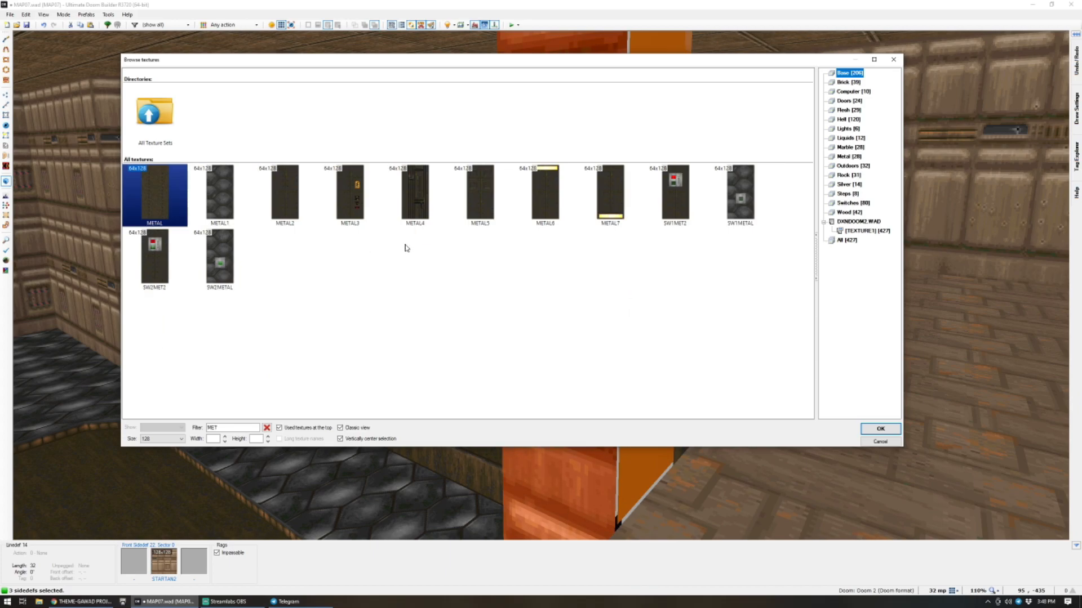
pyautogui.doubleClick(284, 203)
pyautogui.press('c')
pyautogui.press('a')
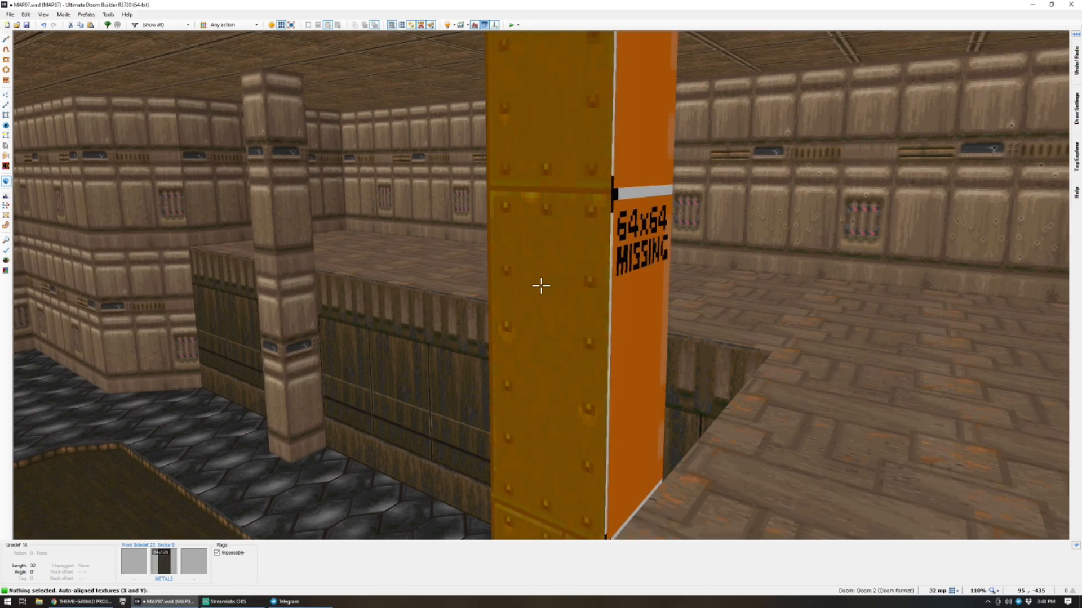
# Copy the METAL2 texture from the finished pillar side and flood-fill the rest of that pillar and the next one with it.
pyautogui.hotkey('ctrl', 'c')
pyautogui.press('d')
pyautogui.press('f')
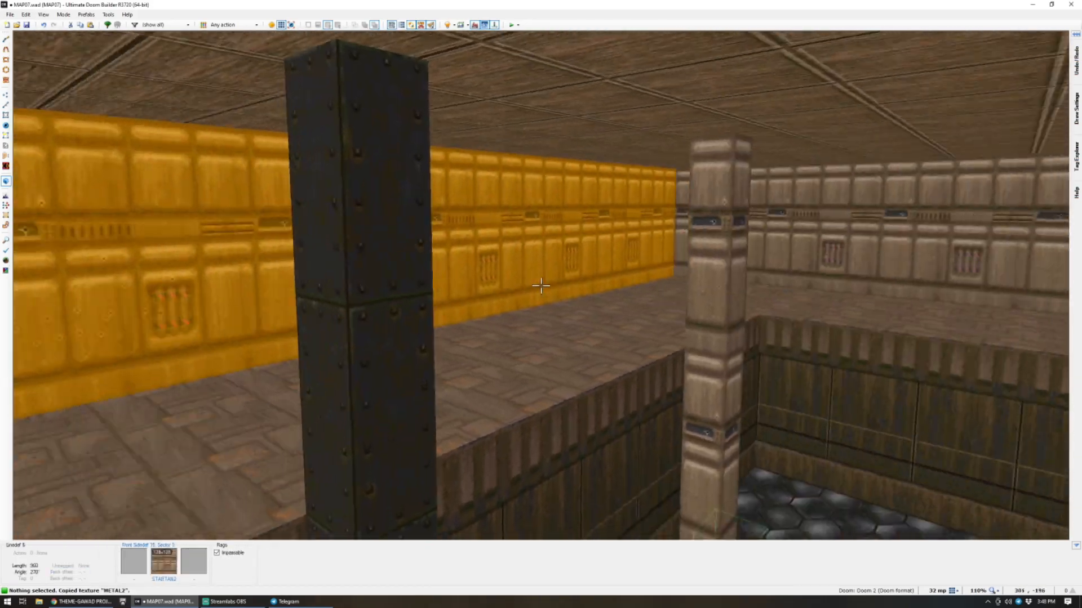
pyautogui.hotkey('ctrl', 'shift', 'v')
pyautogui.press('e')
pyautogui.hotkey('ctrl', 'shift', 'v')
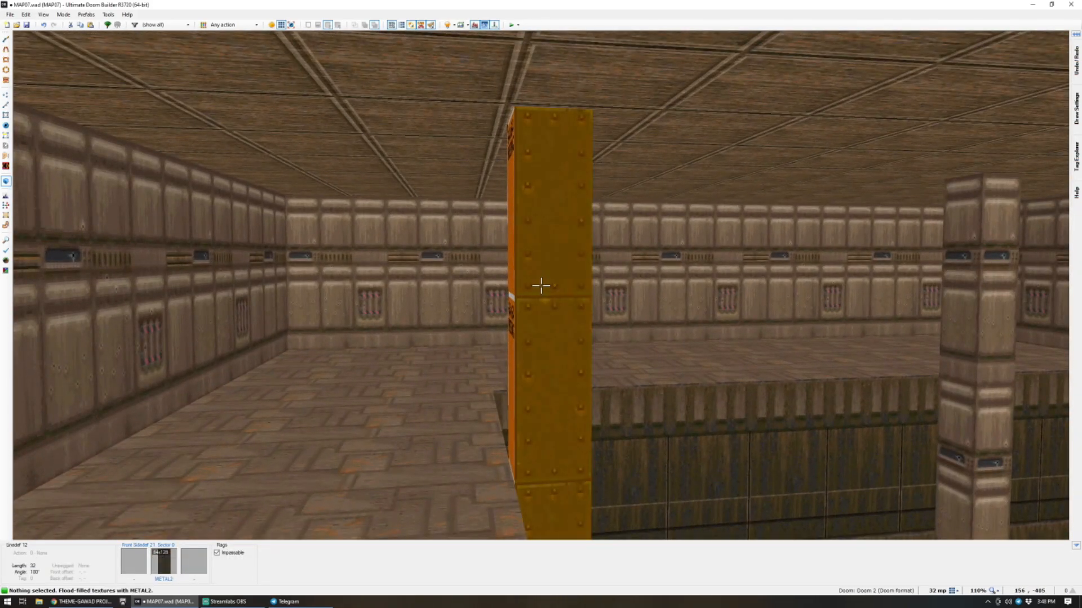
# Flood-fill the sides of the remaining pillars with the METAL2 texture.
pyautogui.press('s')
pyautogui.hotkey('ctrl', 'shift', 'v')
pyautogui.press('e')
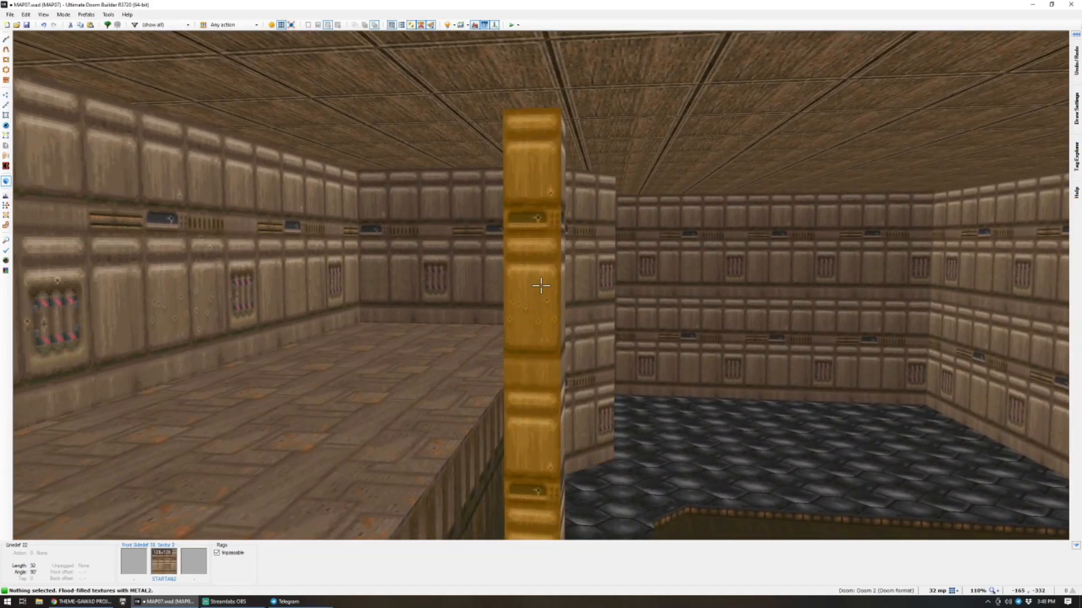
pyautogui.hotkey('ctrl', 'shift', 'v')
pyautogui.press('s')
pyautogui.hotkey('ctrl', 'shift', 'v')
pyautogui.press('e')
# Flood-fill the upper walls around the raised ceiling opening above the recess with the BRONZE3 texture.
pyautogui.press('f')
pyautogui.hotkey('ctrl', 'shift', 'v')
pyautogui.hotkey('ctrl', 'z')
pyautogui.hotkey('ctrl', 'shift', 'v')
pyautogui.press('e')
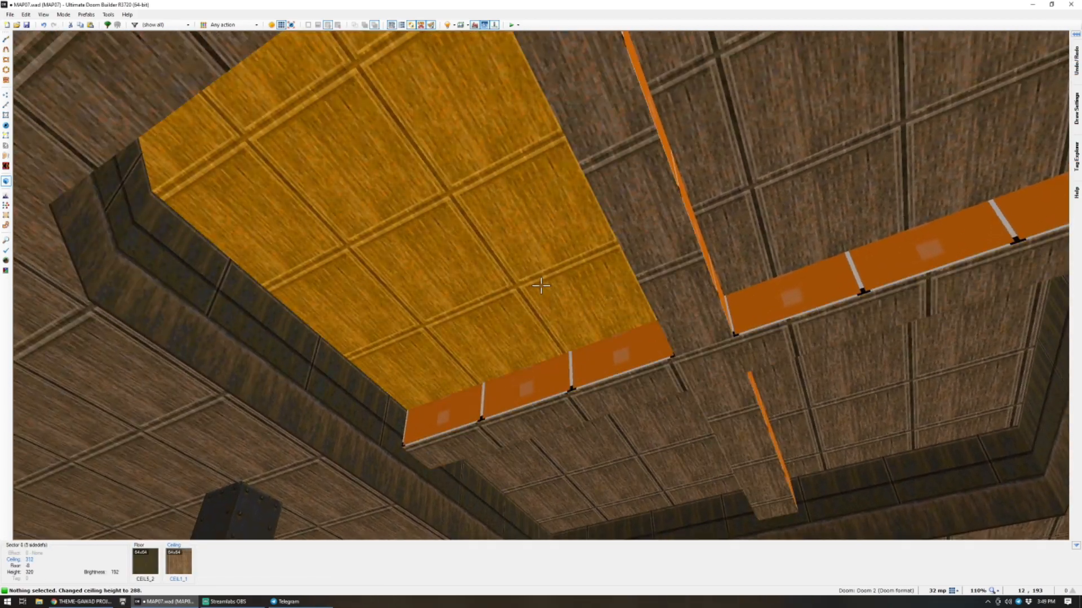
# Change the four raised ceiling panels between the crossbeams to the sky flat F_SKY1.
pyautogui.click(541, 286)
pyautogui.click(540, 286)
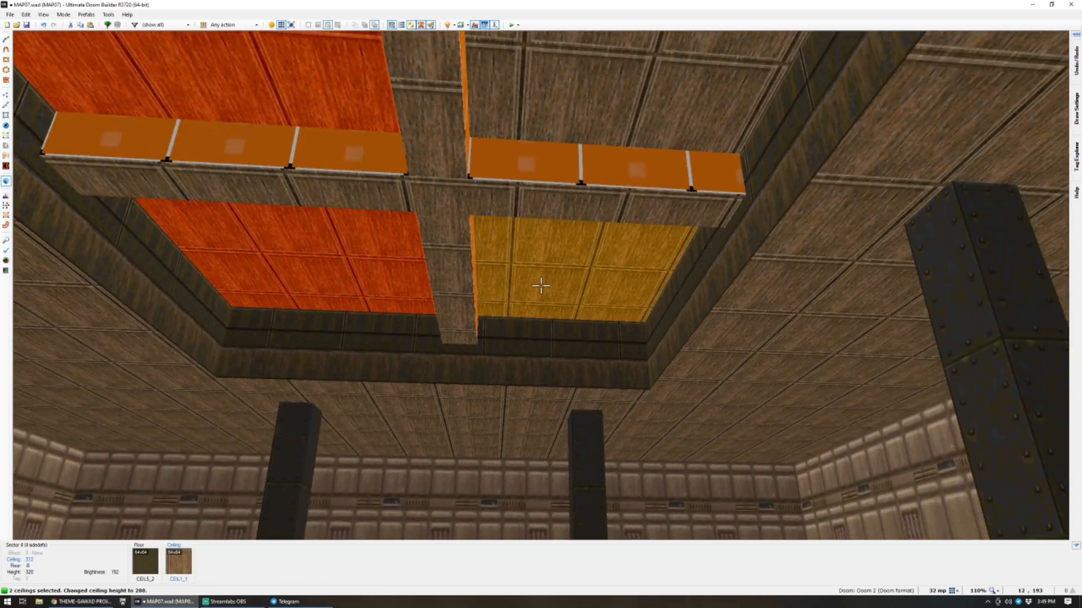
pyautogui.click(540, 285)
pyautogui.click(541, 286)
pyautogui.click(540, 285)
pyautogui.middleClick(541, 285)
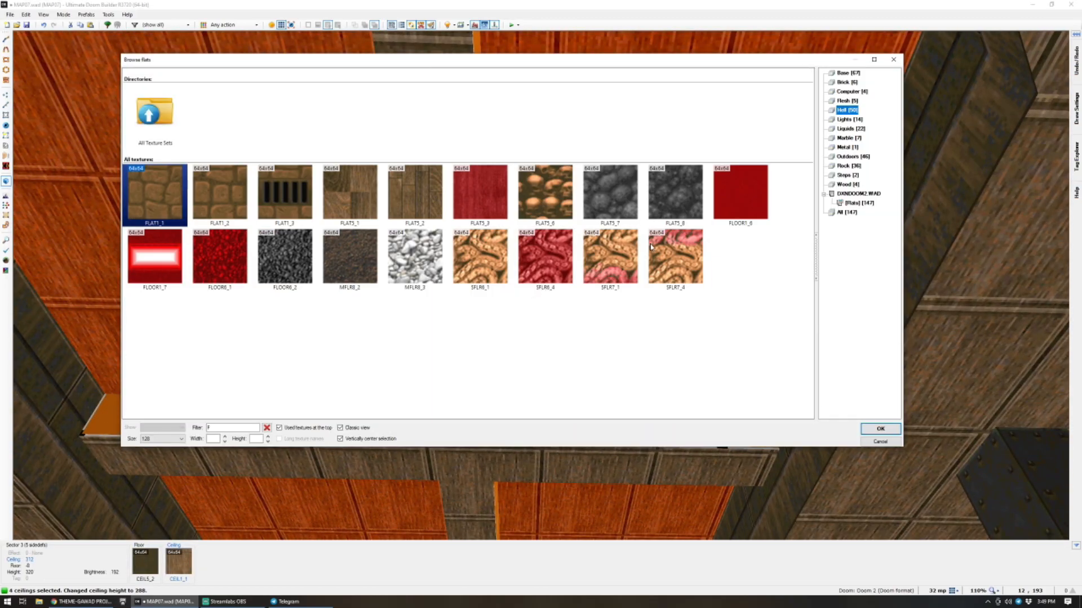
pyautogui.click(847, 212)
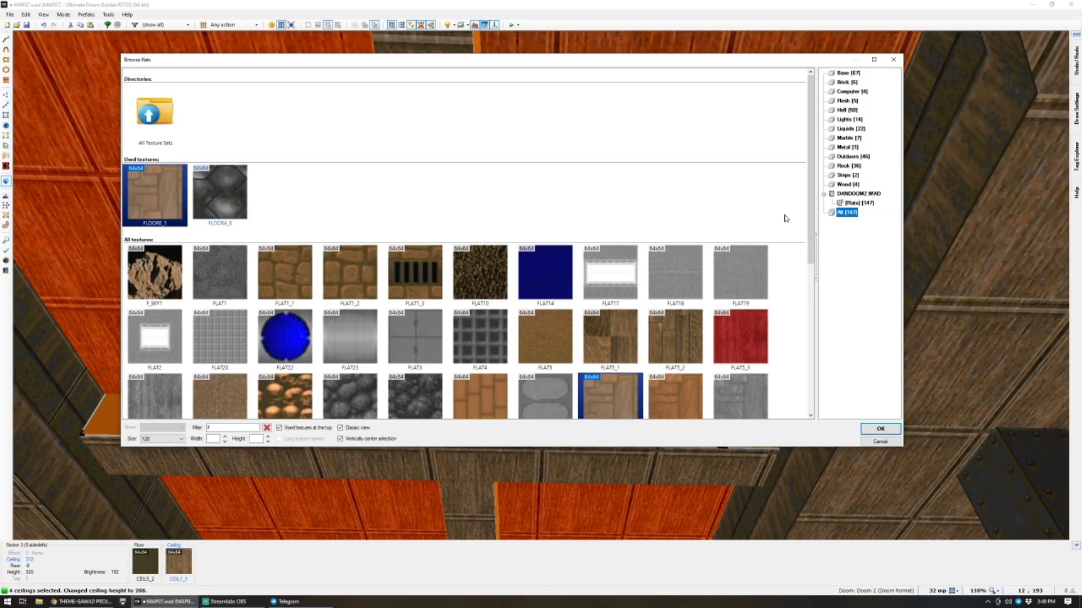
pyautogui.doubleClick(159, 262)
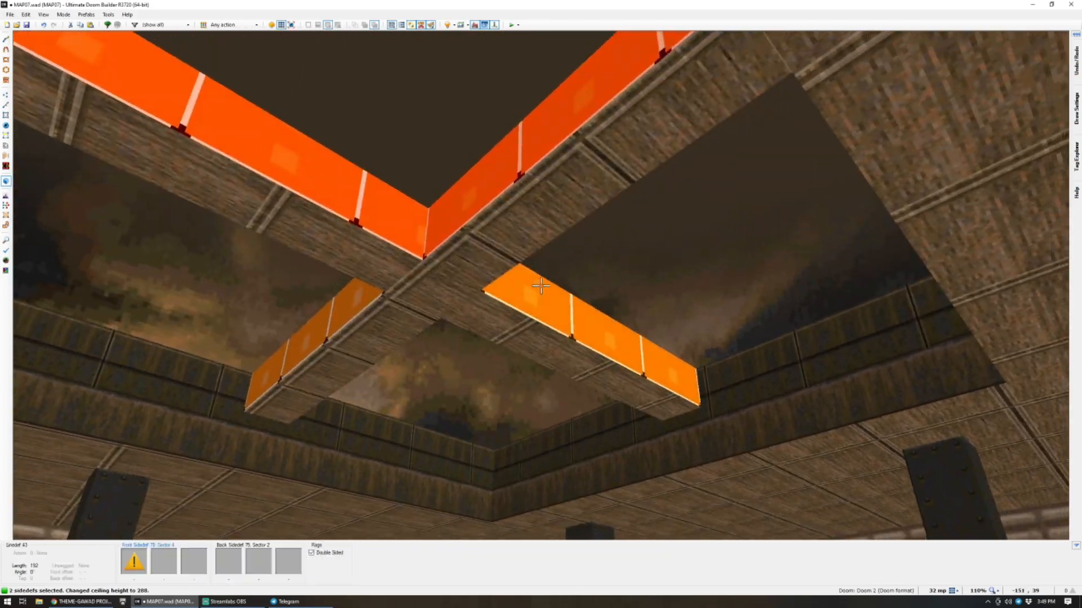
# Apply the METAL5 texture to all the untextured side faces of the ceiling crossbeams.
pyautogui.keyDown('shift'); pyautogui.click(540, 286); pyautogui.keyUp('shift')
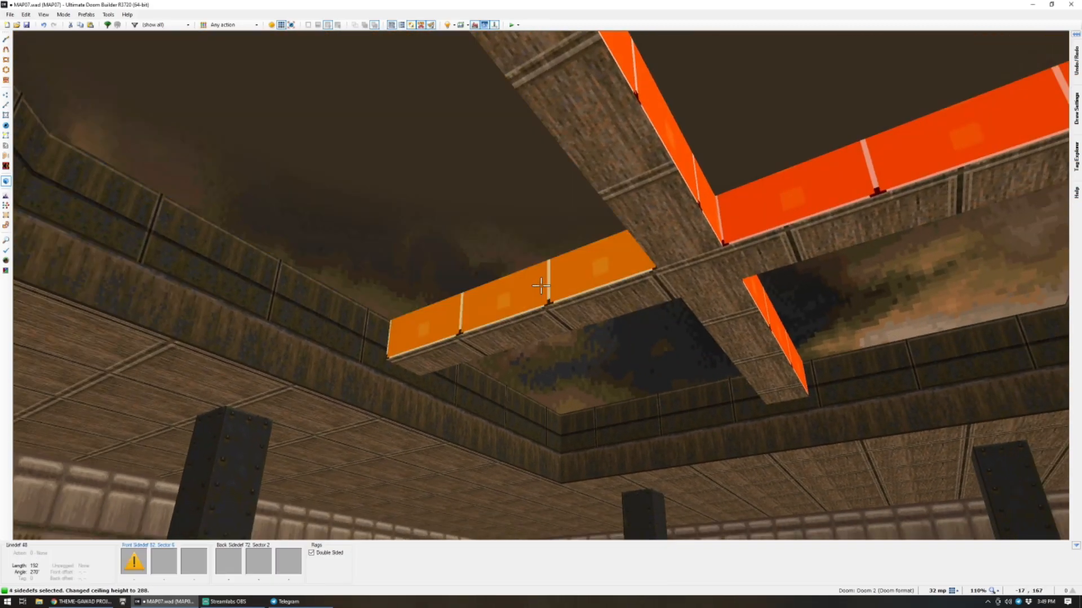
pyautogui.keyDown('shift'); pyautogui.click(541, 285); pyautogui.keyUp('shift')
pyautogui.keyDown('shift'); pyautogui.click(541, 286); pyautogui.keyUp('shift')
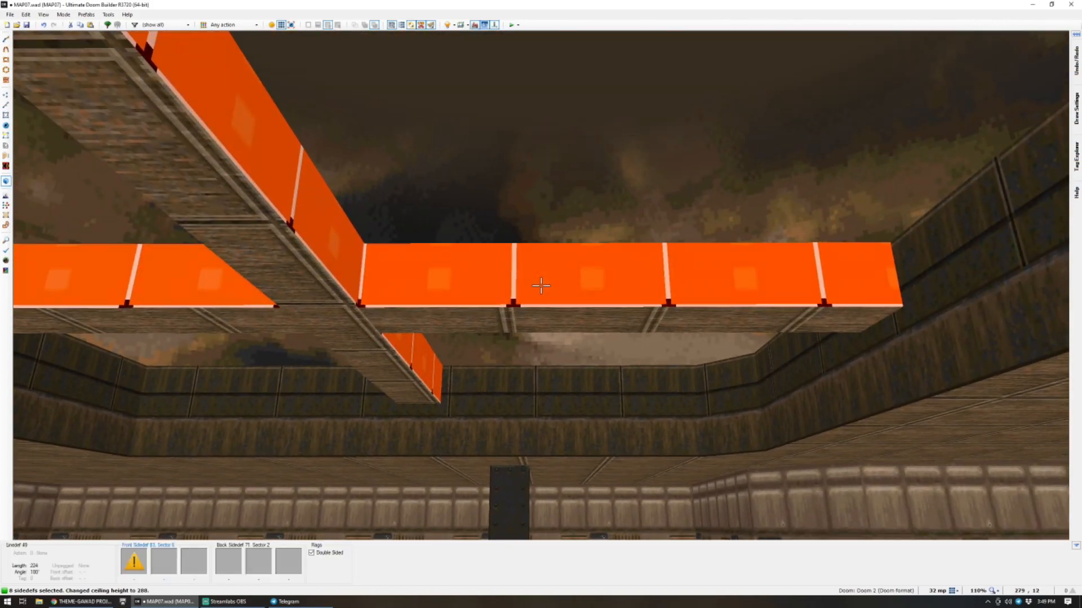
pyautogui.middleClick(541, 286)
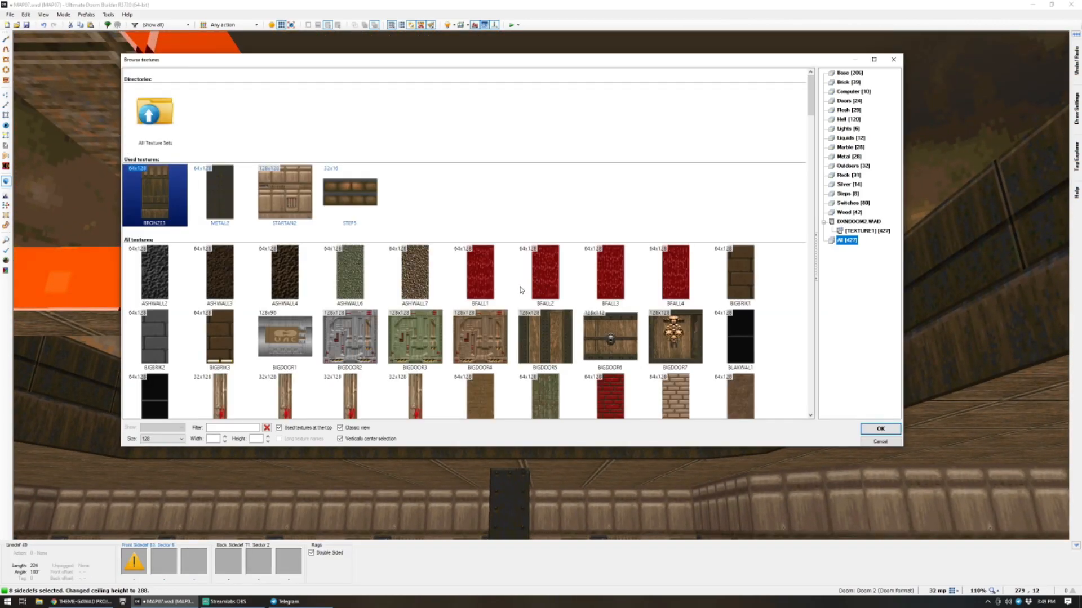
pyautogui.click(845, 156)
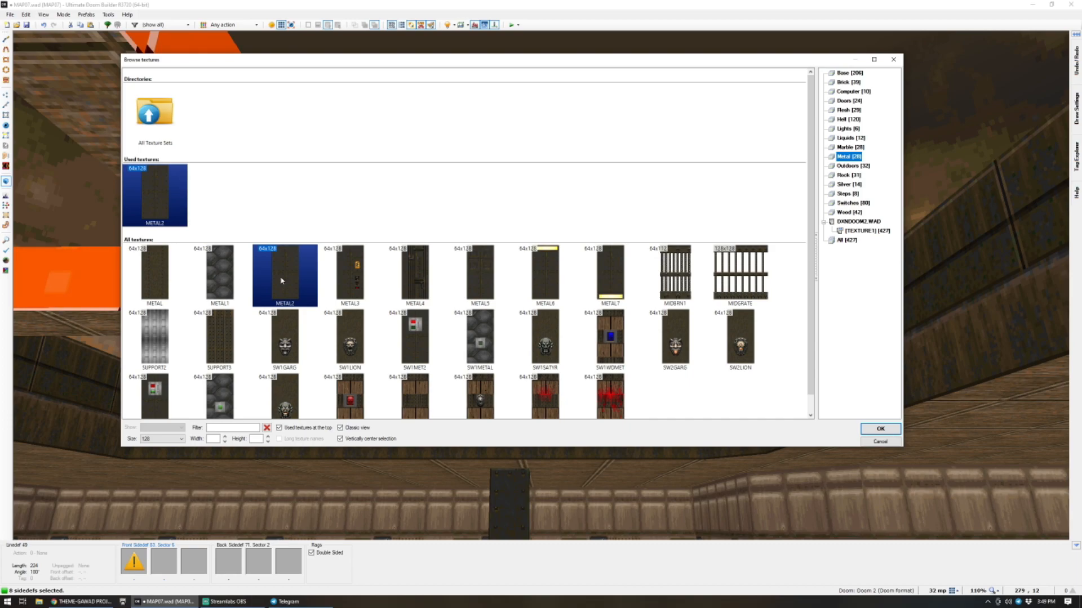
pyautogui.doubleClick(472, 274)
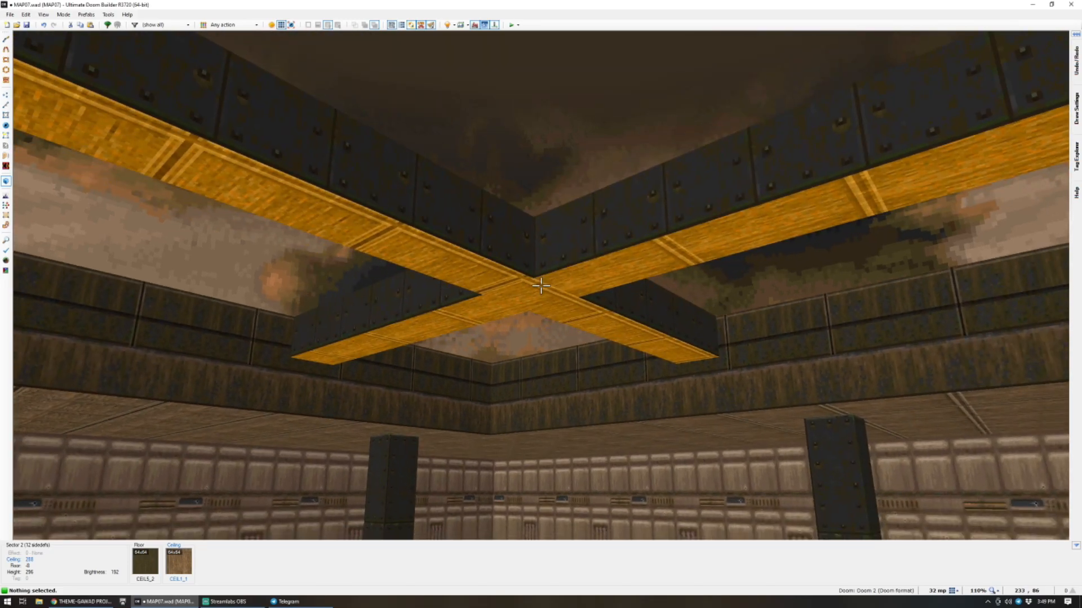
# Change the underside of the ceiling crossbeams to the dark flat CEIL5_1.
pyautogui.rightClick(540, 287)
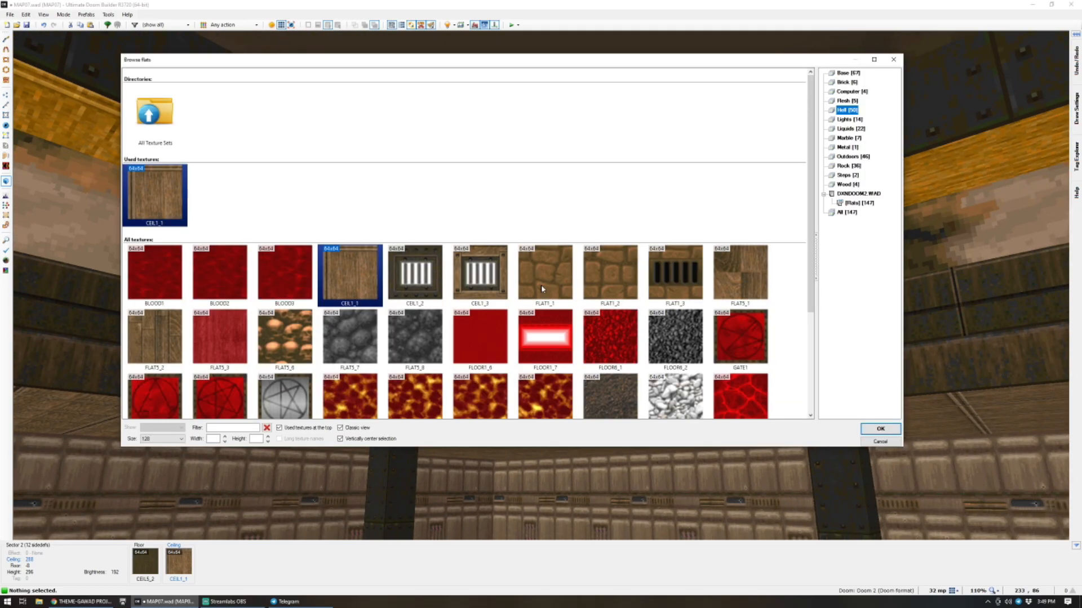
pyautogui.click(840, 212)
pyautogui.click(844, 138)
pyautogui.click(845, 147)
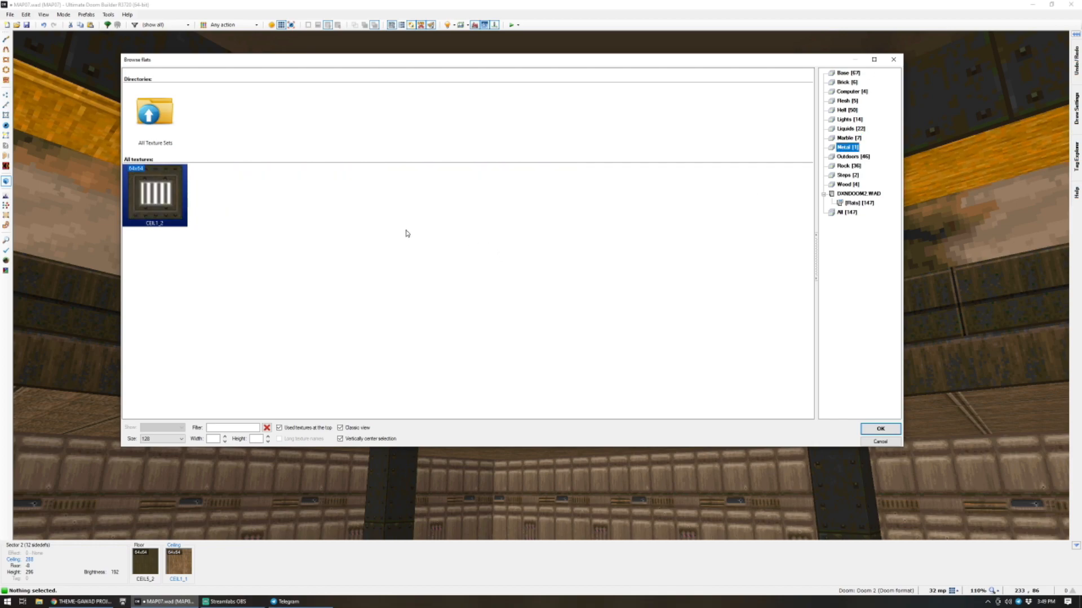
pyautogui.click(854, 212)
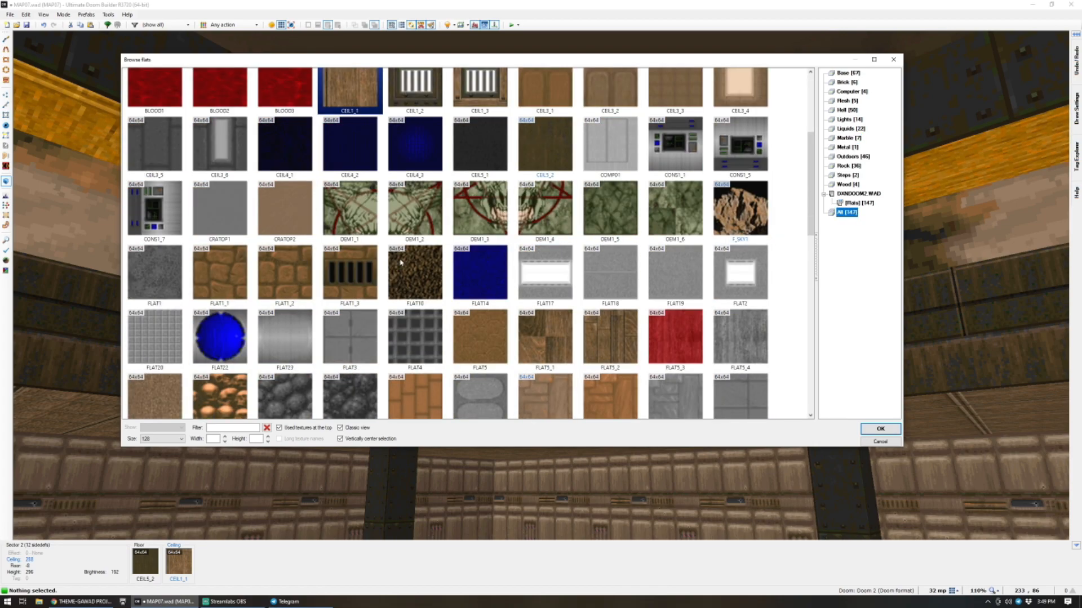
pyautogui.scroll(-5, 400, 262)
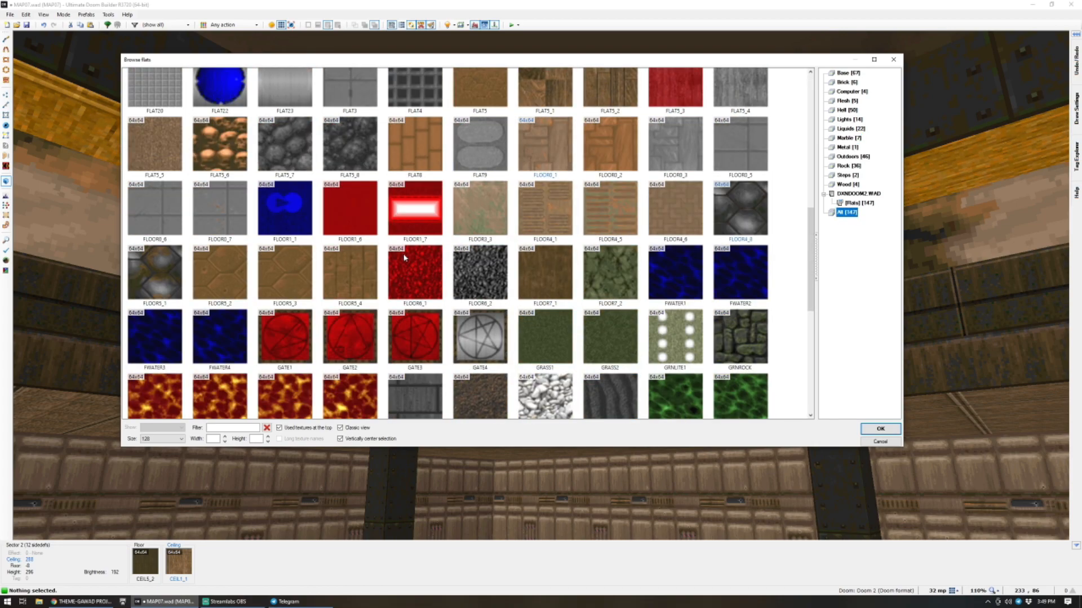
pyautogui.scroll(-3, 404, 258)
pyautogui.scroll(10, 404, 258)
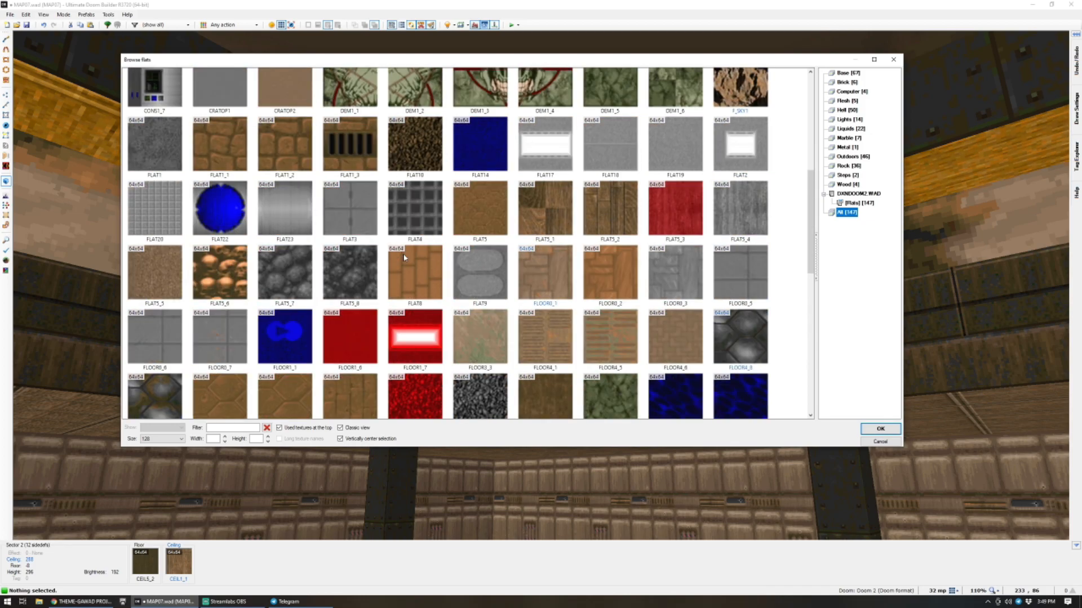
pyautogui.doubleClick(463, 271)
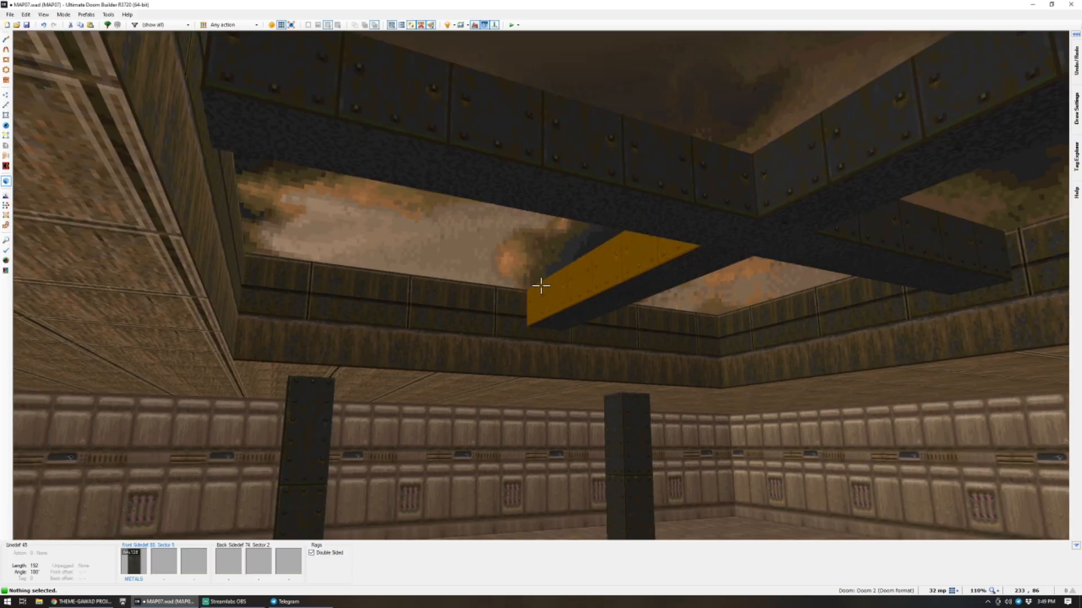
# Change the ceilings over the raised ledge and the main floor to the grey flat CEIL3_5.
pyautogui.press('d')
pyautogui.press('e')
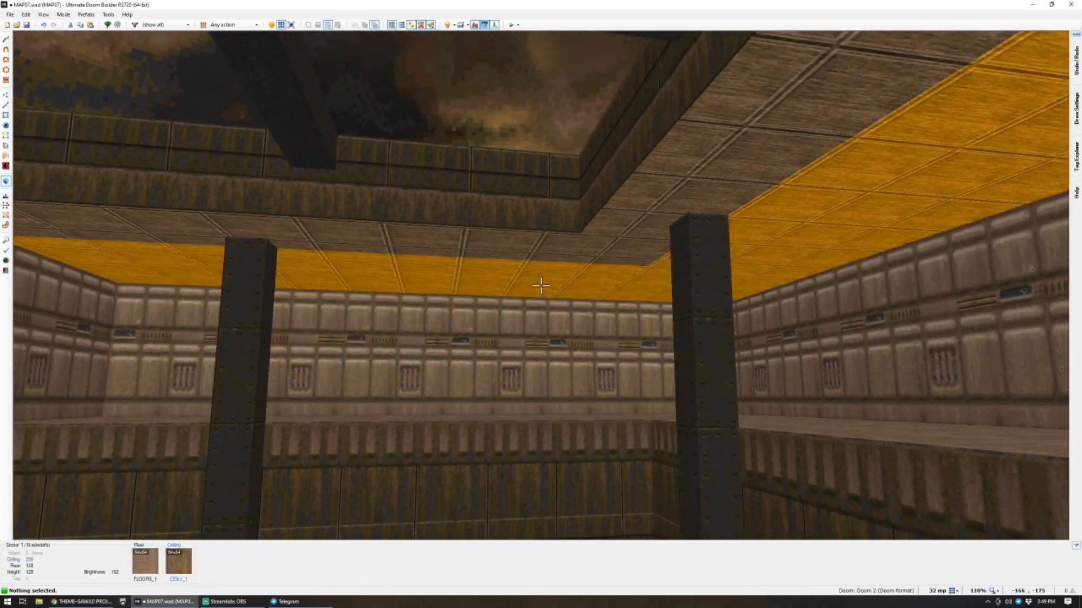
pyautogui.click(541, 286)
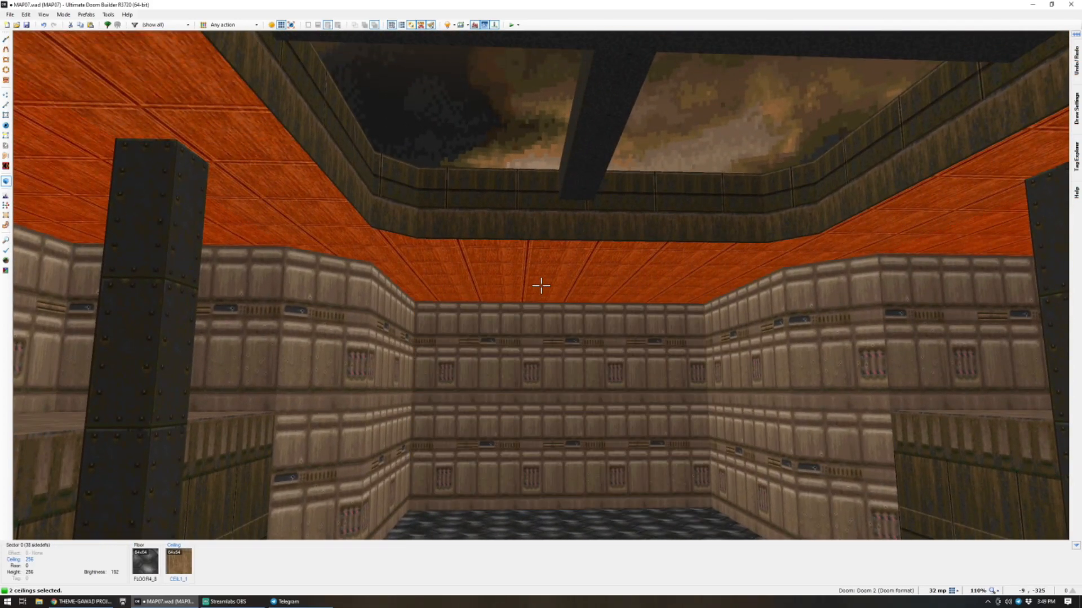
pyautogui.press('t')
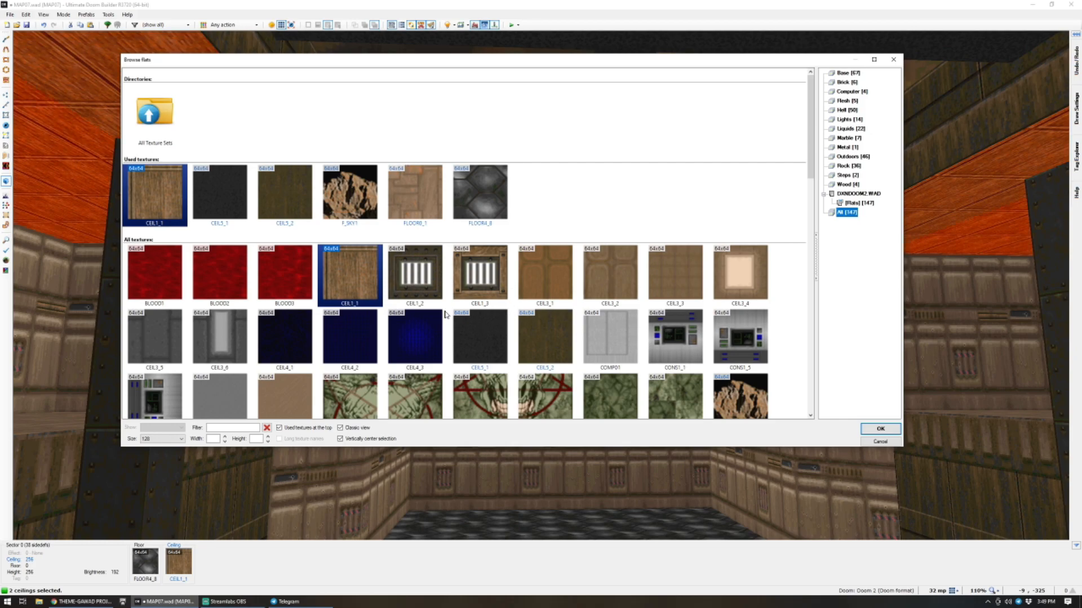
pyautogui.doubleClick(142, 335)
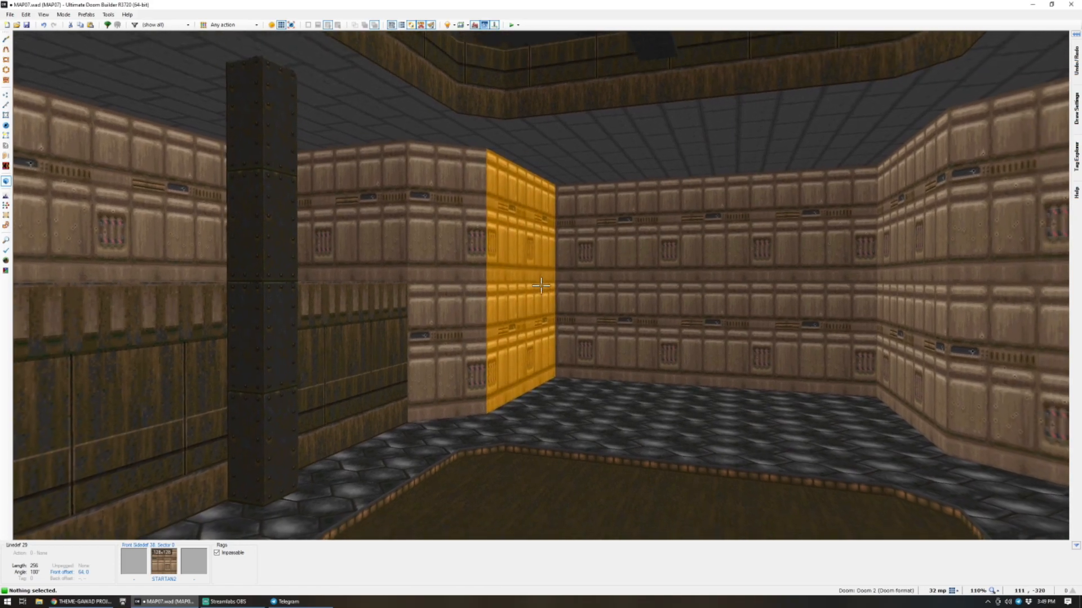
# Draw a three-segment line across the north alcove's opening, with diagonal ends about 91 units long, to split it from the room.
pyautogui.press('w')
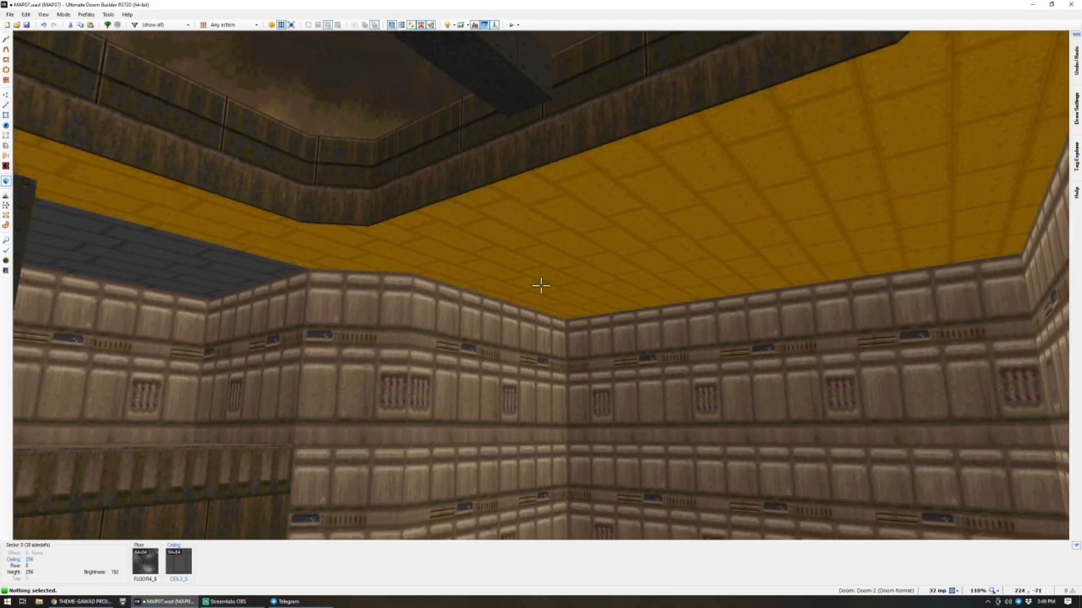
pyautogui.press('q')
pyautogui.scroll(1, 489, 253)
pyautogui.press('d')
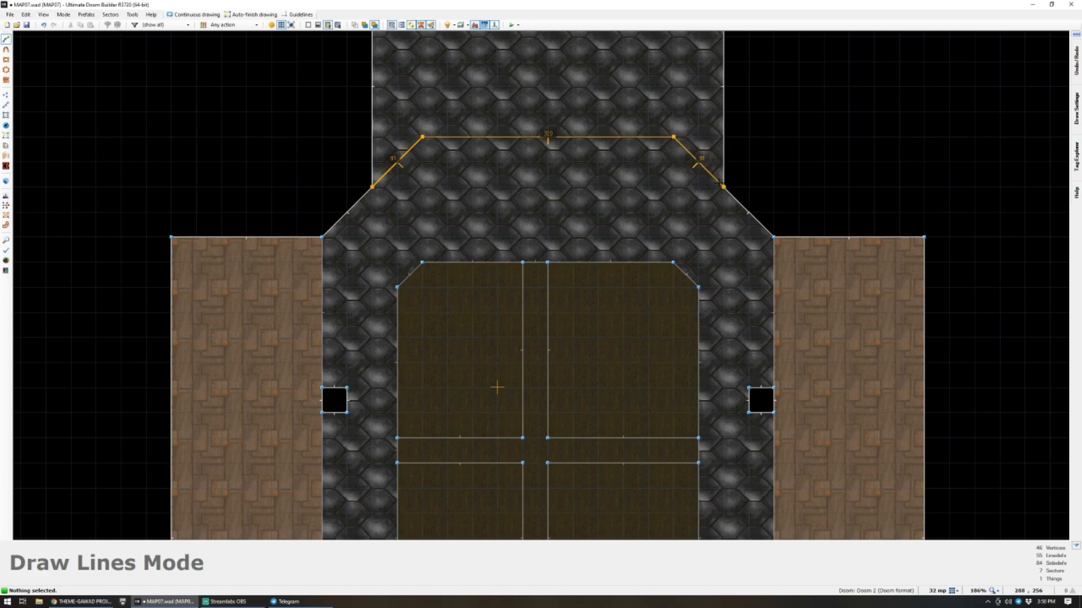
pyautogui.rightClick(719, 183)
# Lower the ceiling of the separated north alcove to 128.
pyautogui.press('q')
pyautogui.click(540, 285)
pyautogui.press('d')
pyautogui.scroll(-16, 541, 285)
pyautogui.press('c')
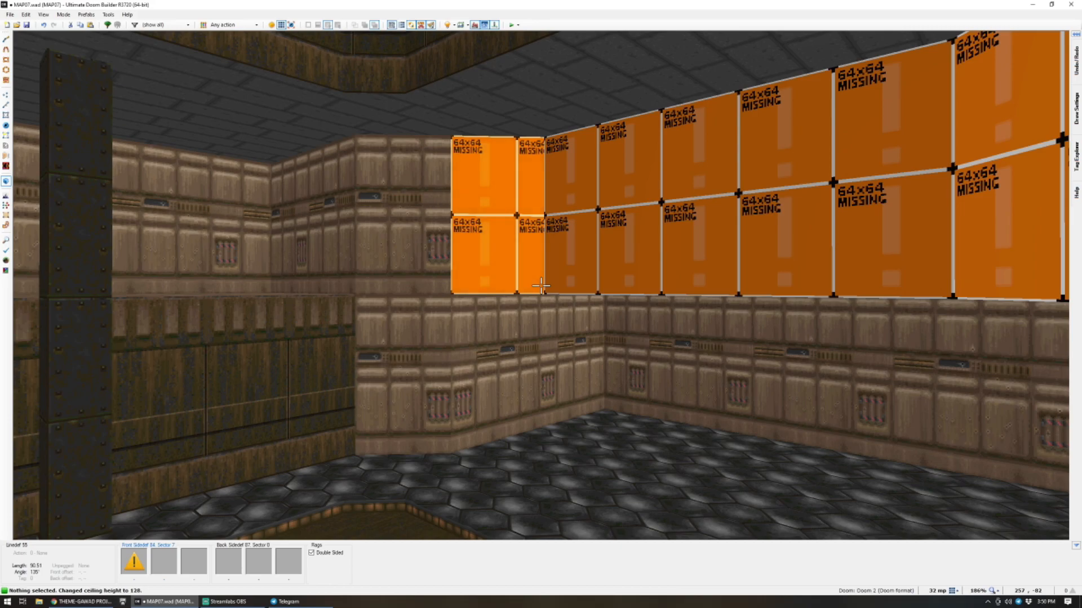
# Copy the STARTAN2 wall texture onto the untextured upper walls above the alcove and auto-align the walls in X.
pyautogui.press('s')
pyautogui.hotkey('ctrl', 'c')
pyautogui.hotkey('ctrl', 'shift', 'v')
pyautogui.press('a')
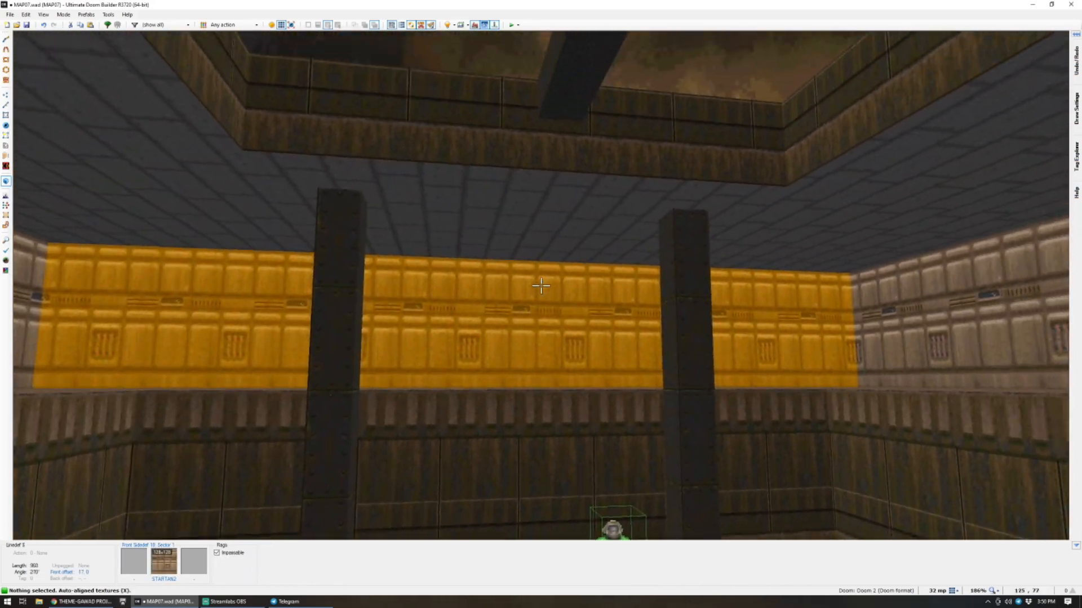
# Lower the brightness of all sectors to 128 and check the room's lighting in the 3D view.
pyautogui.press('d')
pyautogui.press('e')
pyautogui.press('w')
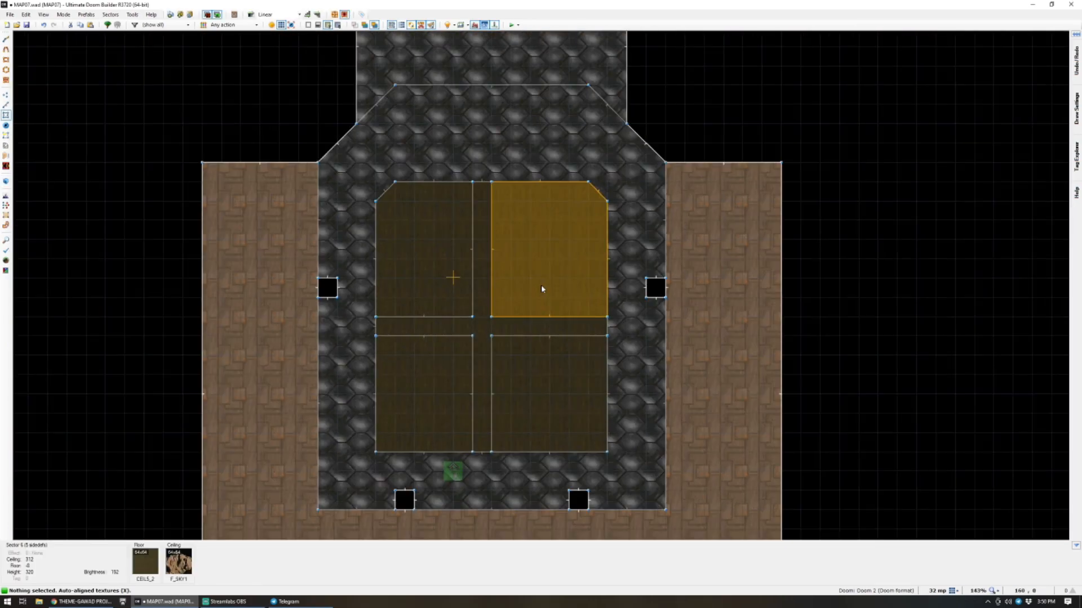
pyautogui.scroll(-5, 541, 289)
pyautogui.hotkey('ctrl', 'a')
pyautogui.scroll(3, 609, 338)
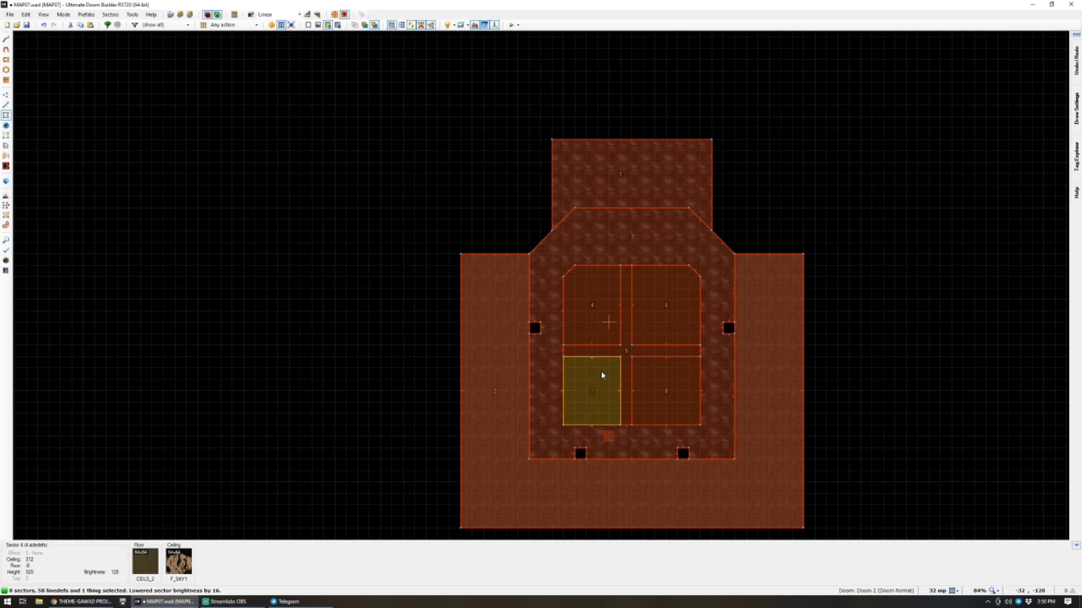
pyautogui.press('Escape')
pyautogui.press('w')
pyautogui.press('d')
pyautogui.press('e')
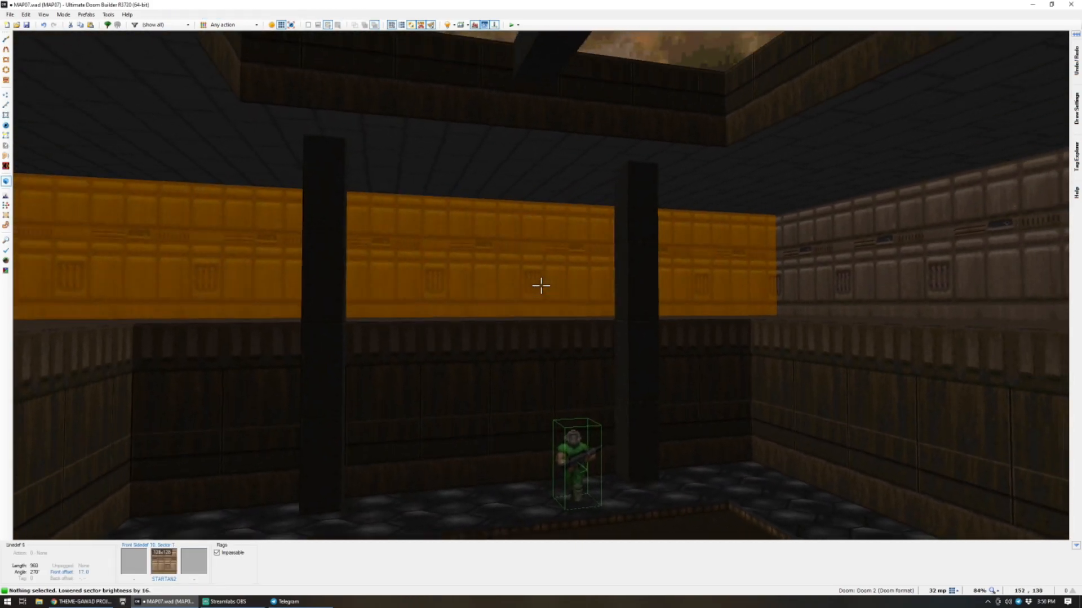
pyautogui.press('d')
pyautogui.press('e')
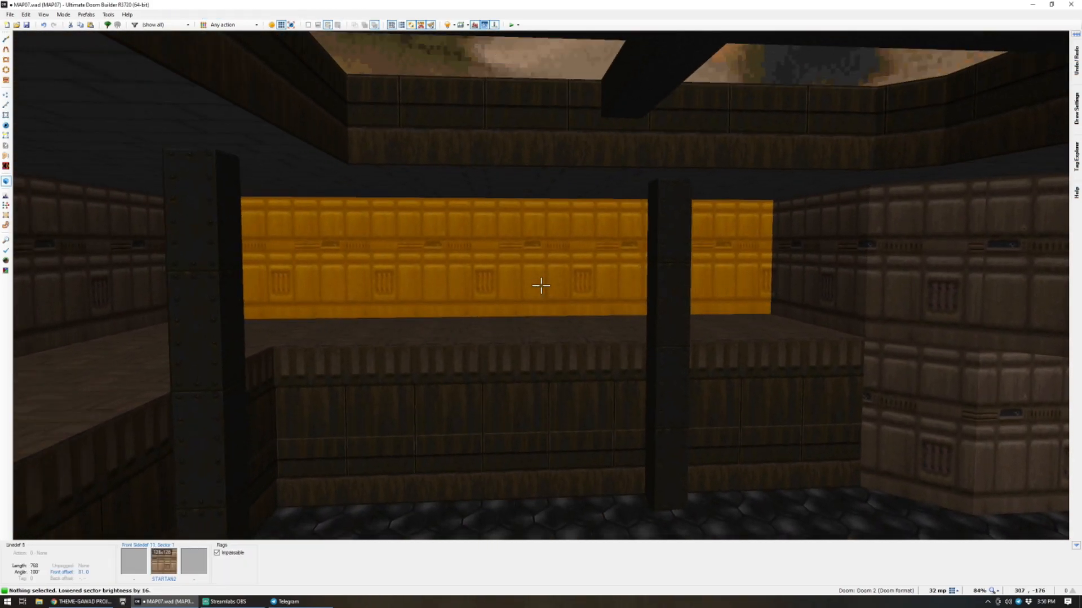
# Draw two diagonal lines about 202 units long from the west pillar's outer corners to the outer wall, forming a widening wedge.
pyautogui.press('w')
pyautogui.scroll(-5, 530, 260)
pyautogui.scroll(9, 519, 272)
pyautogui.press('d')
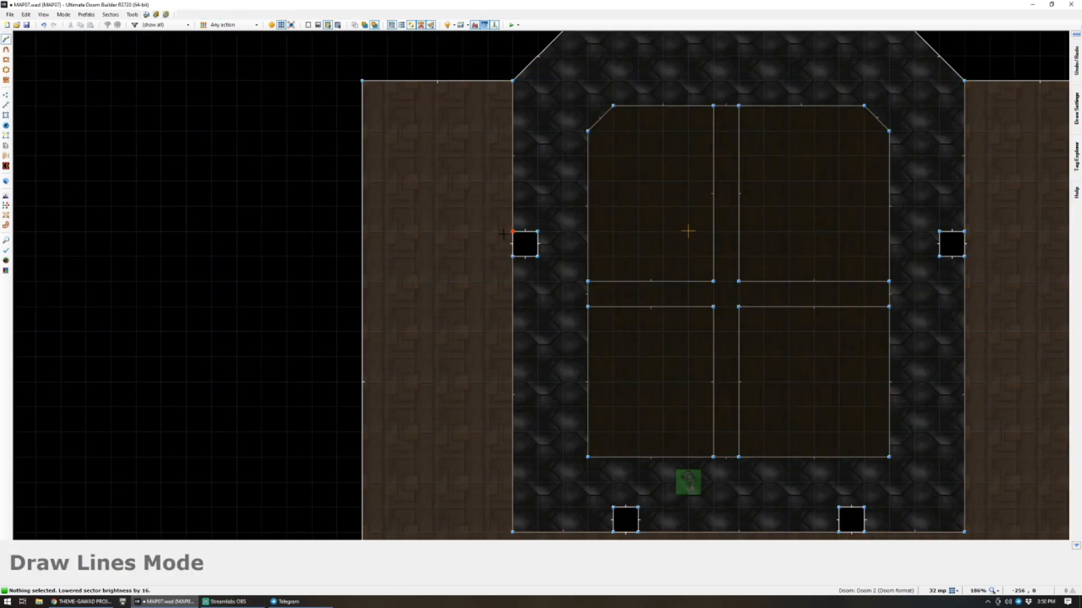
pyautogui.click(512, 231)
pyautogui.click(512, 256)
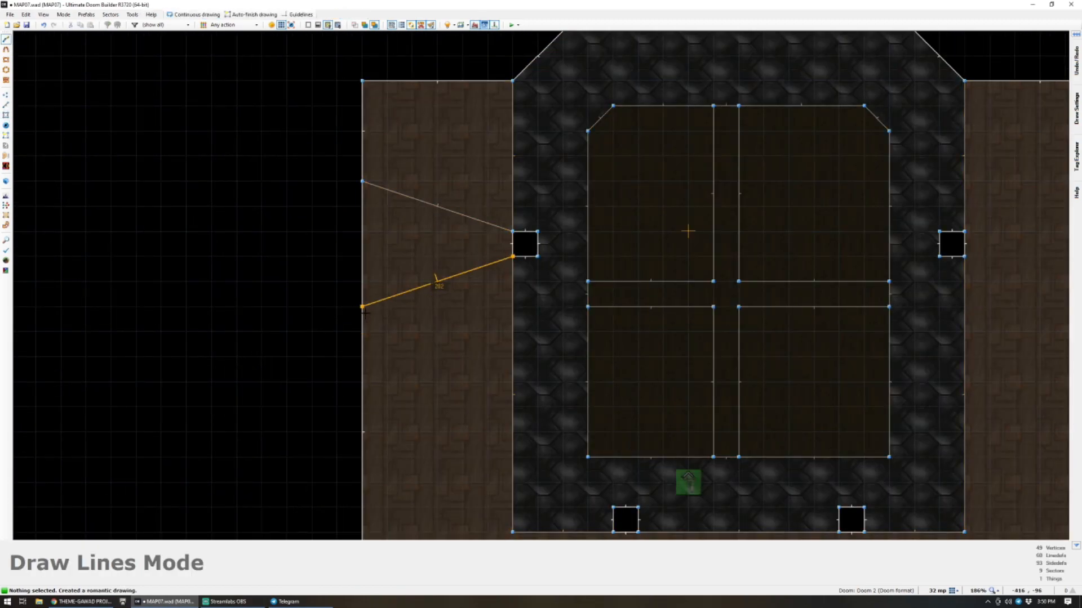
pyautogui.click(362, 306)
# Set the brightness of the wedge-shaped ledge sector behind the west pillar to 160.
pyautogui.scroll(-5, 417, 406)
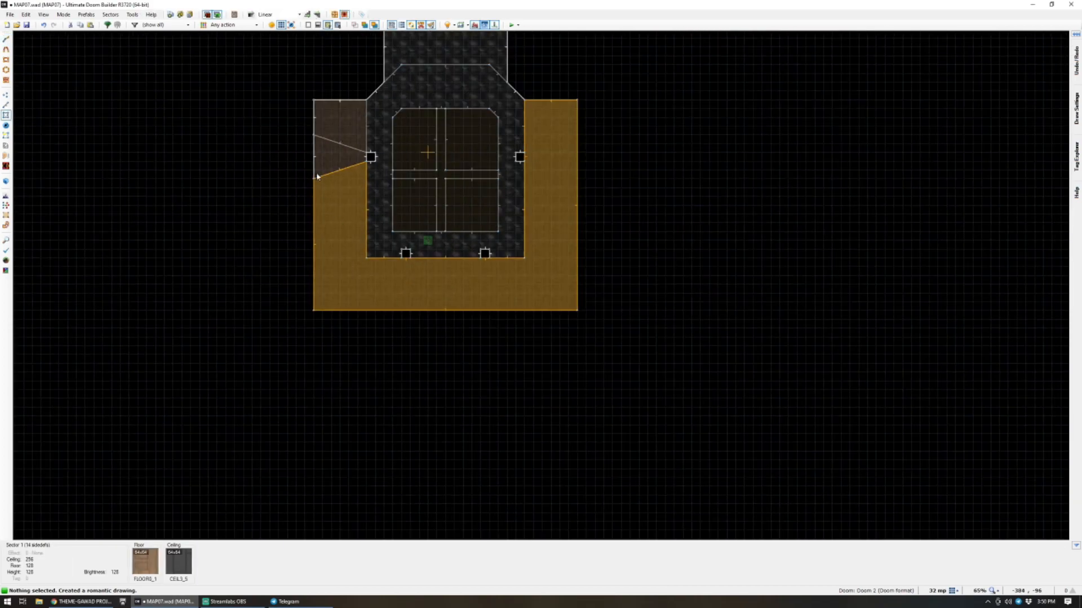
pyautogui.scroll(4, 321, 190)
pyautogui.keyDown('ctrl'); pyautogui.scroll(4, 377, 211); pyautogui.keyUp('ctrl')
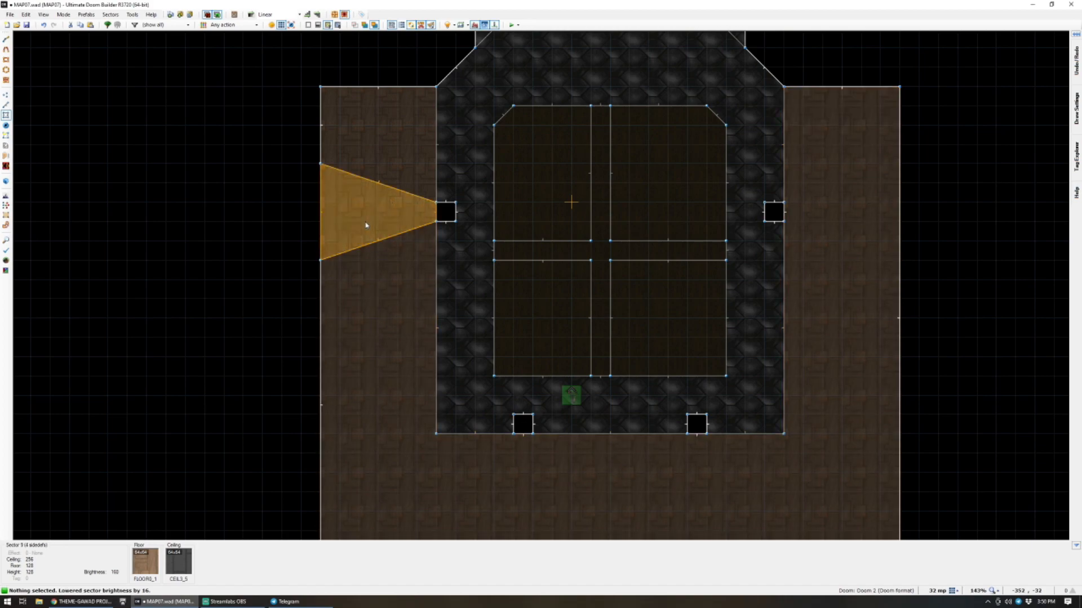
# Apply the LITE3 light texture to the west pillar's outer face, the side toward the ledge.
pyautogui.press('q')
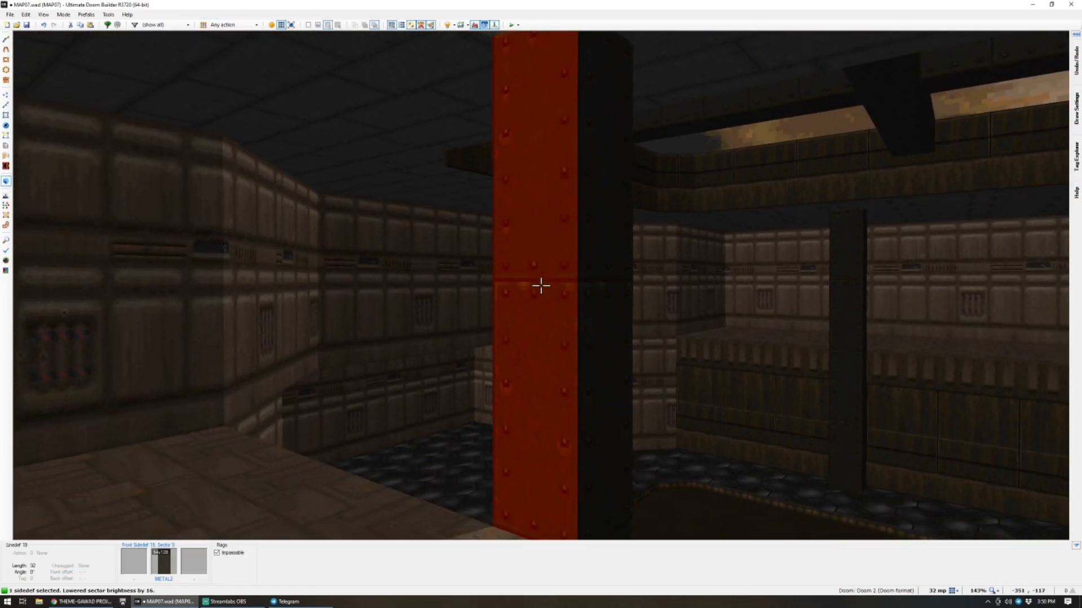
pyautogui.rightClick(541, 285)
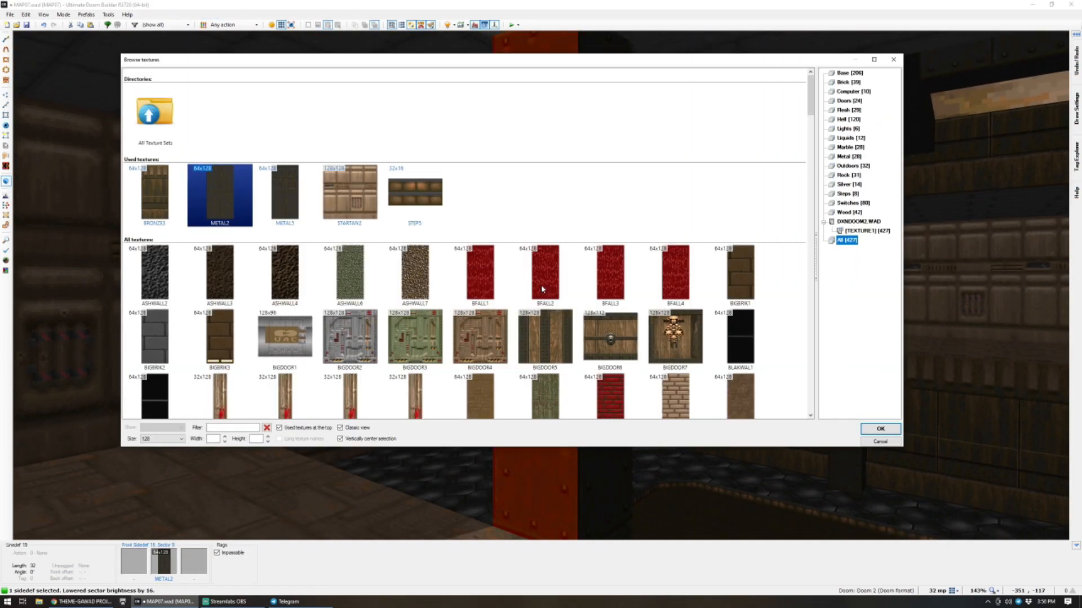
pyautogui.write('LITE')
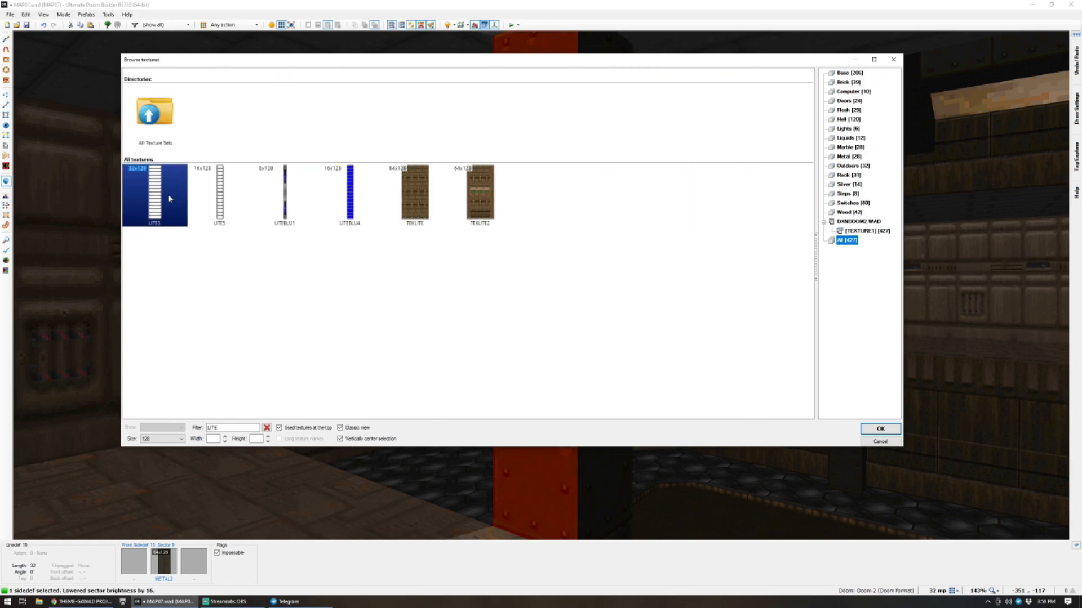
pyautogui.doubleClick(168, 198)
pyautogui.press('q')
# Paste copies of the wedge sector behind both south pillars and the east pillar, rotating each so it widens toward the outer wall.
pyautogui.scroll(-3, 541, 288)
pyautogui.scroll(3, 586, 375)
pyautogui.hotkey('ctrl', 'v')
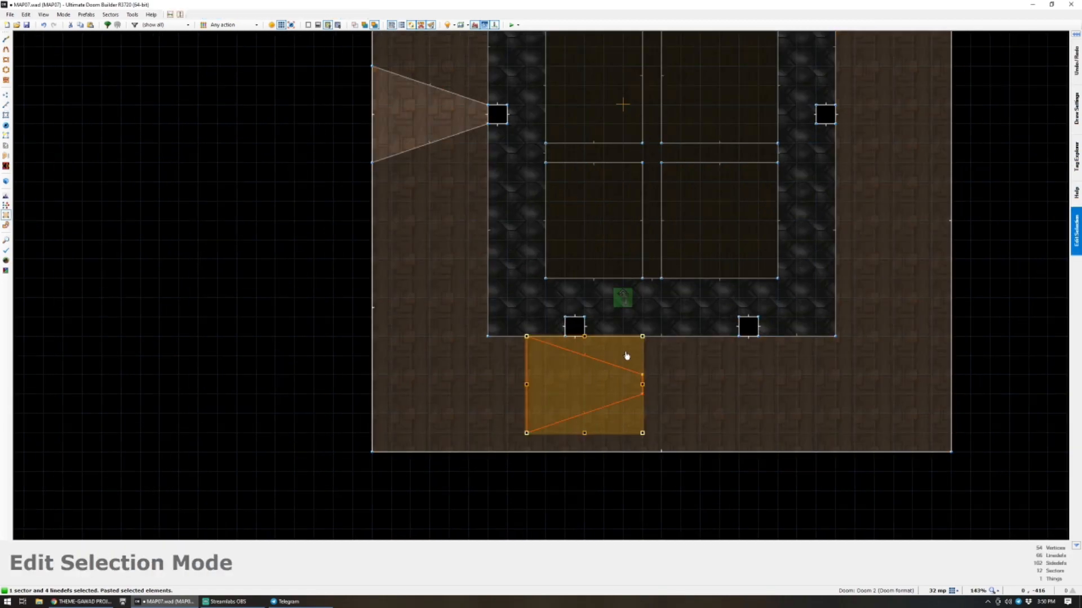
pyautogui.moveTo(641, 338); pyautogui.dragTo(537, 328)
pyautogui.moveTo(586, 364); pyautogui.dragTo(577, 373)
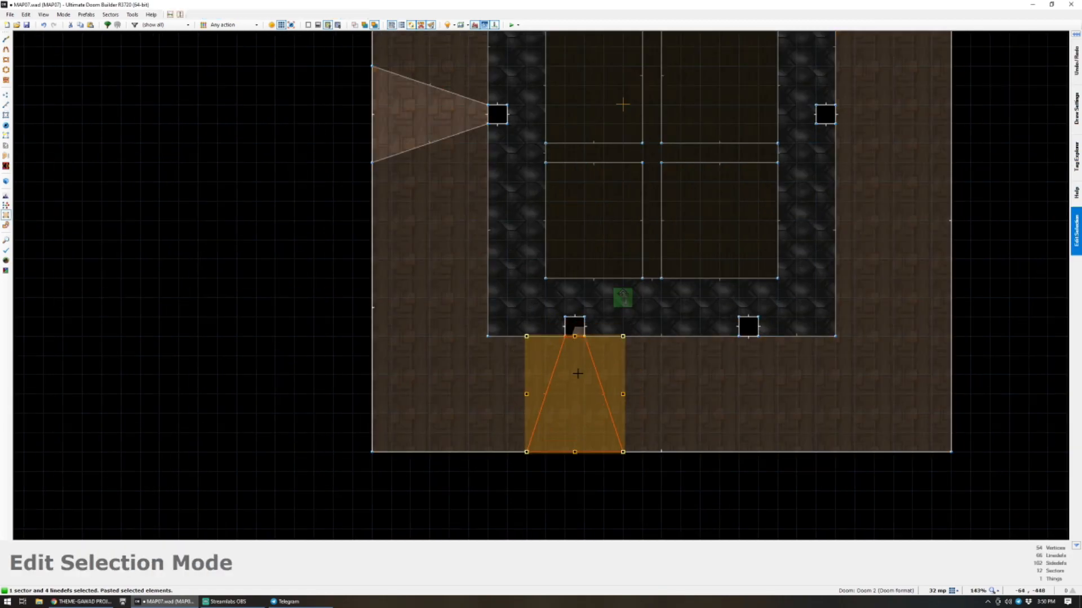
pyautogui.hotkey('ctrl', 'v')
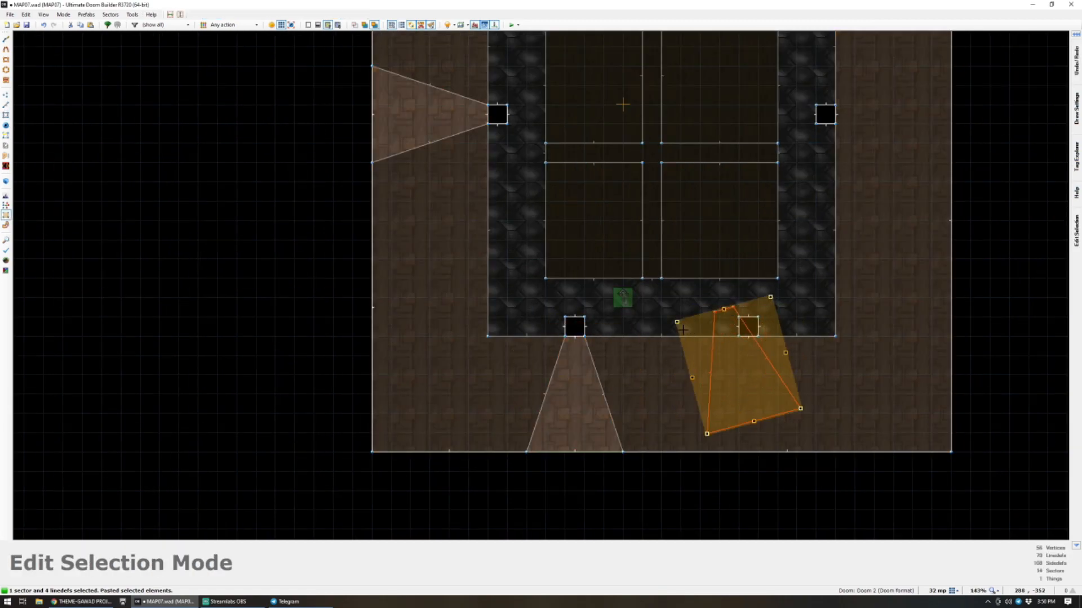
pyautogui.hotkey('ctrl', 'v')
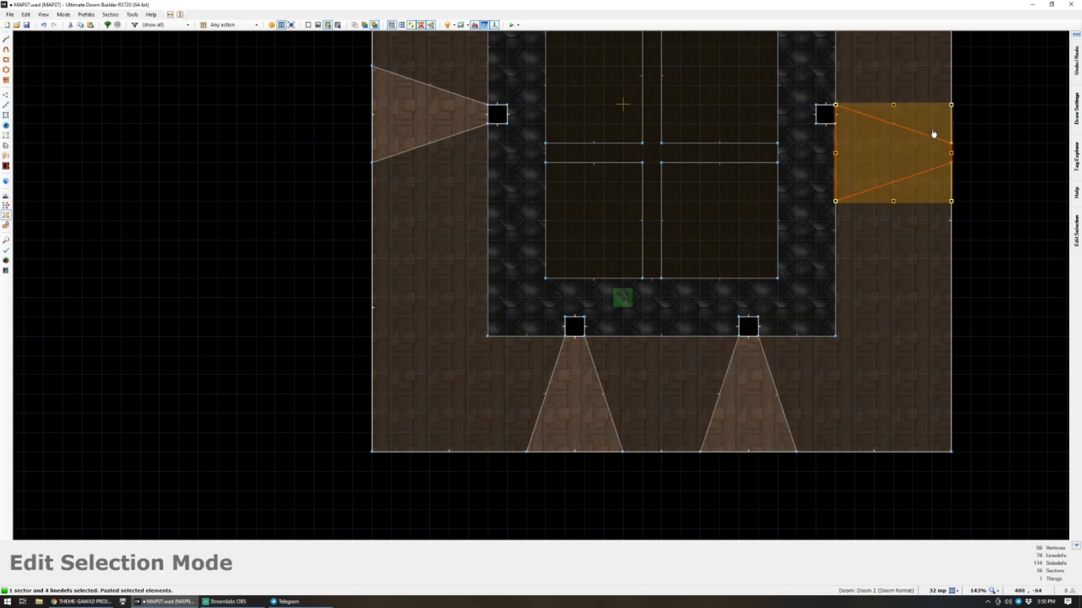
pyautogui.moveTo(951, 105); pyautogui.dragTo(798, 183)
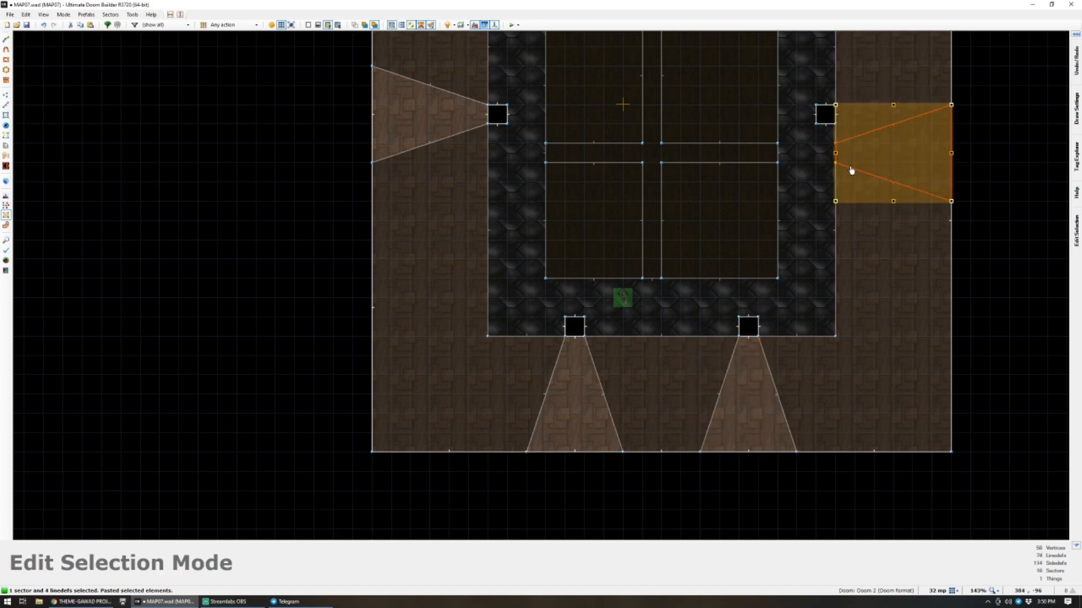
pyautogui.press('Return')
# Copy the LITE3 texture onto the ledge-facing sides of the south and east pillars.
pyautogui.press('w')
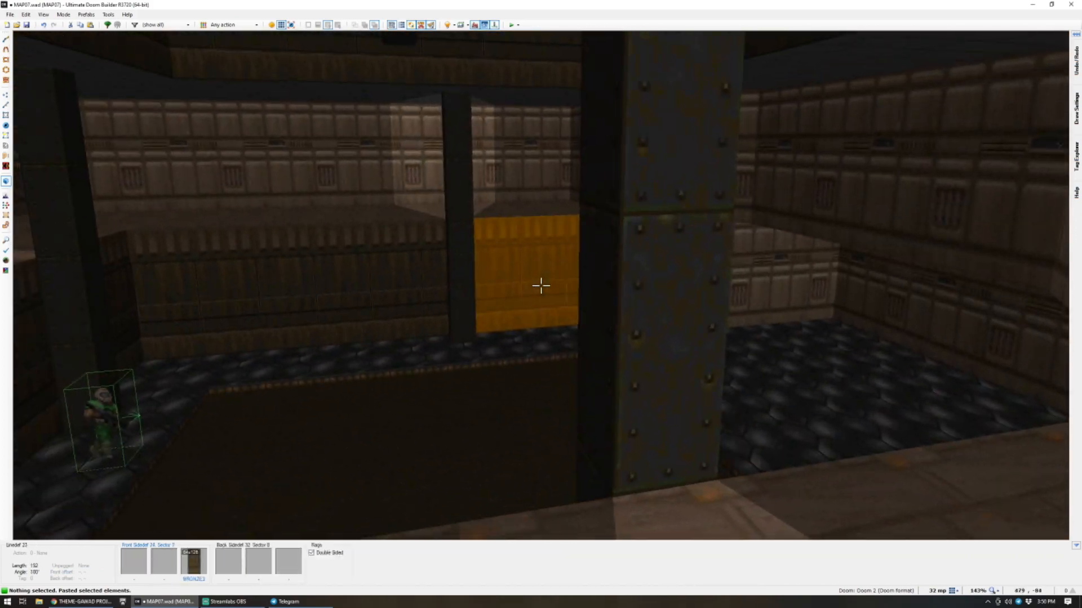
pyautogui.click(541, 286)
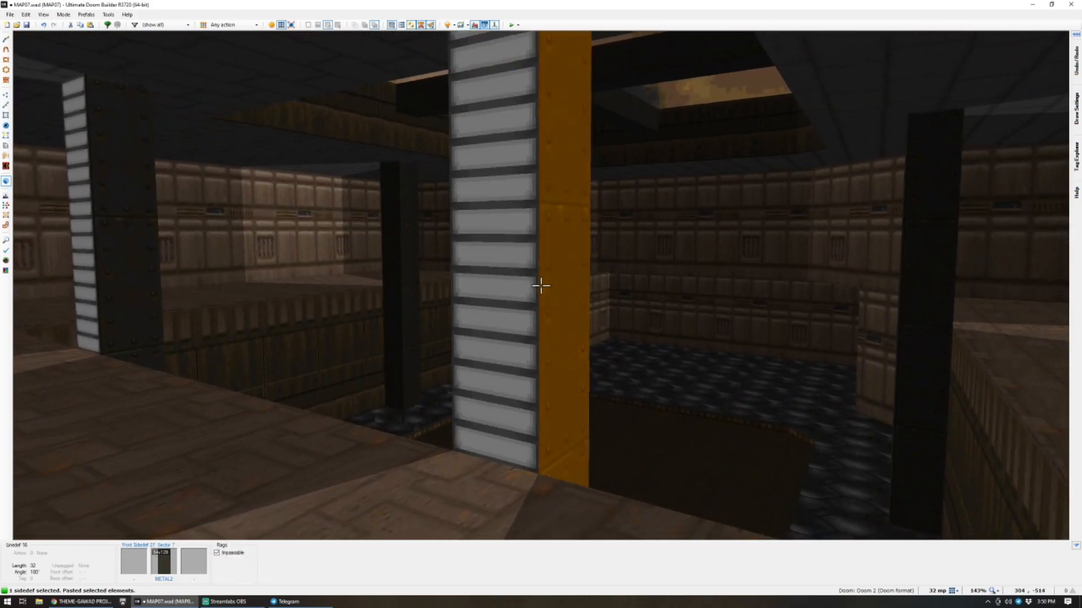
pyautogui.click(541, 285)
pyautogui.hotkey('ctrl', 'c')
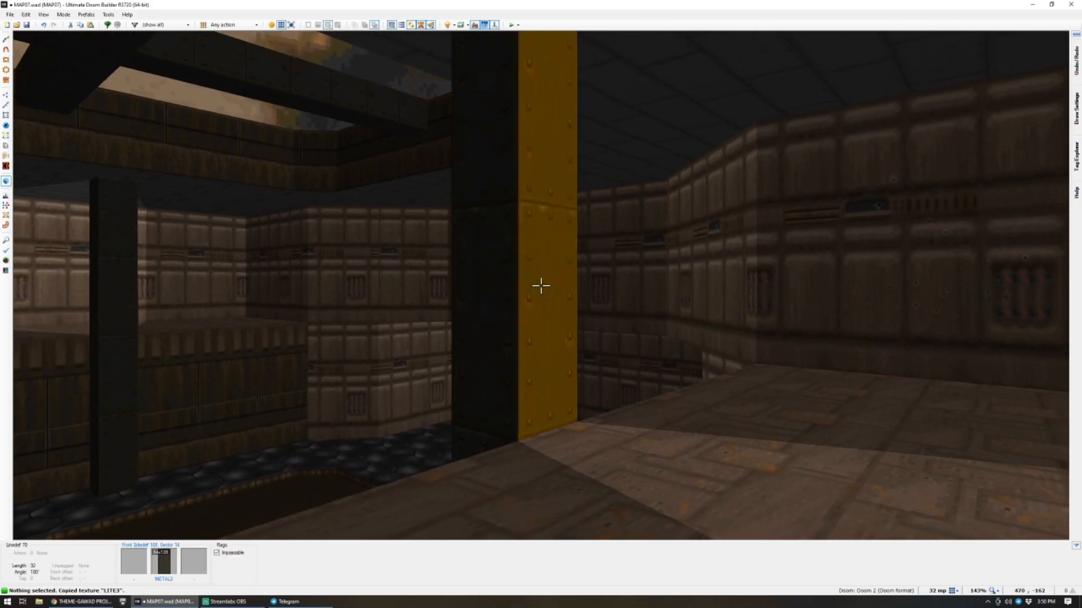
pyautogui.hotkey('ctrl', 'v')
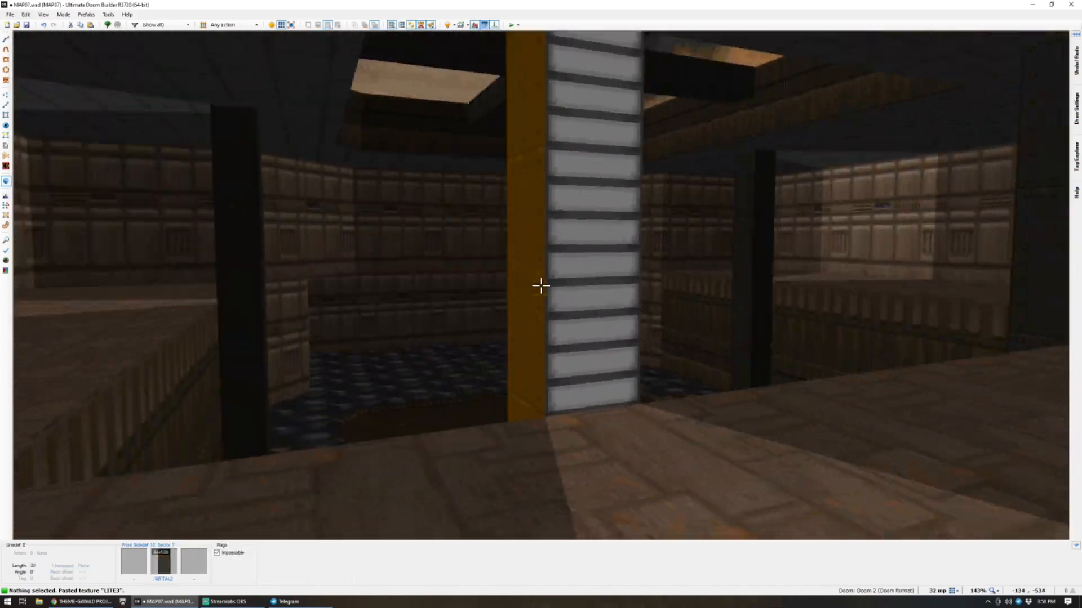
pyautogui.press('q')
# Raise the brightness of all ledge sectors by 16, bringing the four wedges to 176 and the sections between them to 144.
pyautogui.scroll(-1, 540, 285)
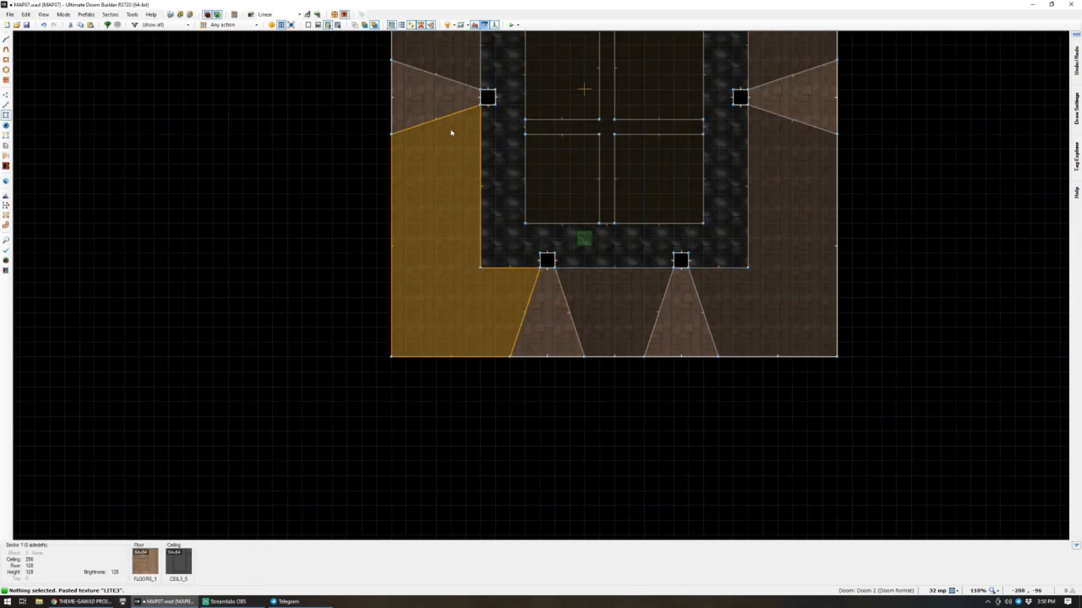
pyautogui.click(437, 95)
pyautogui.click(533, 324)
pyautogui.click(681, 312)
pyautogui.click(813, 103)
pyautogui.click(780, 234)
pyautogui.click(609, 285)
pyautogui.click(422, 198)
pyautogui.scroll(-3, 434, 158)
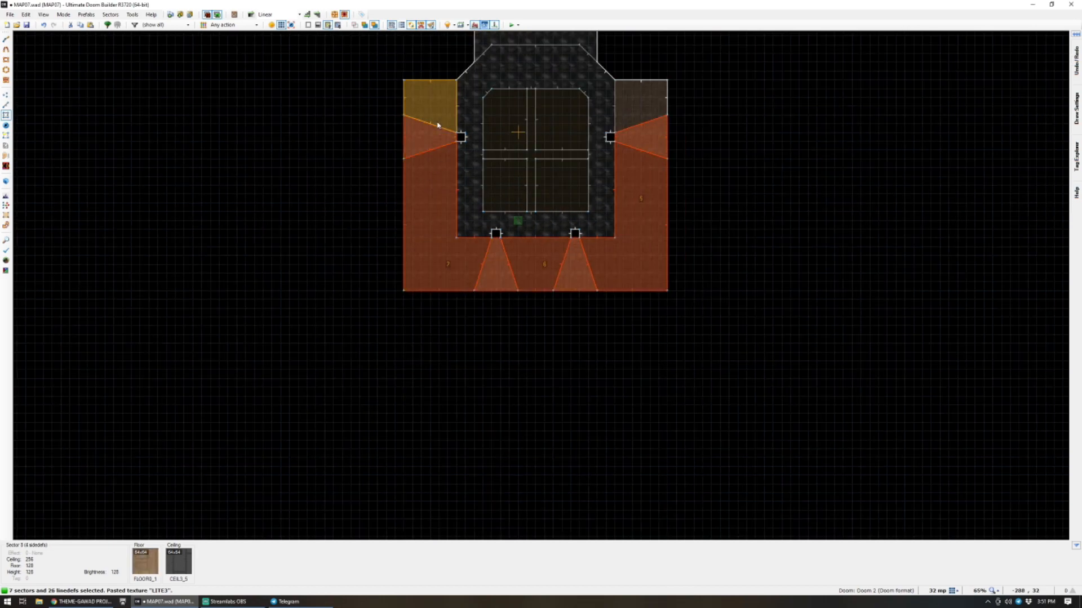
pyautogui.click(438, 126)
pyautogui.click(652, 109)
pyautogui.press('c')
pyautogui.press('e')
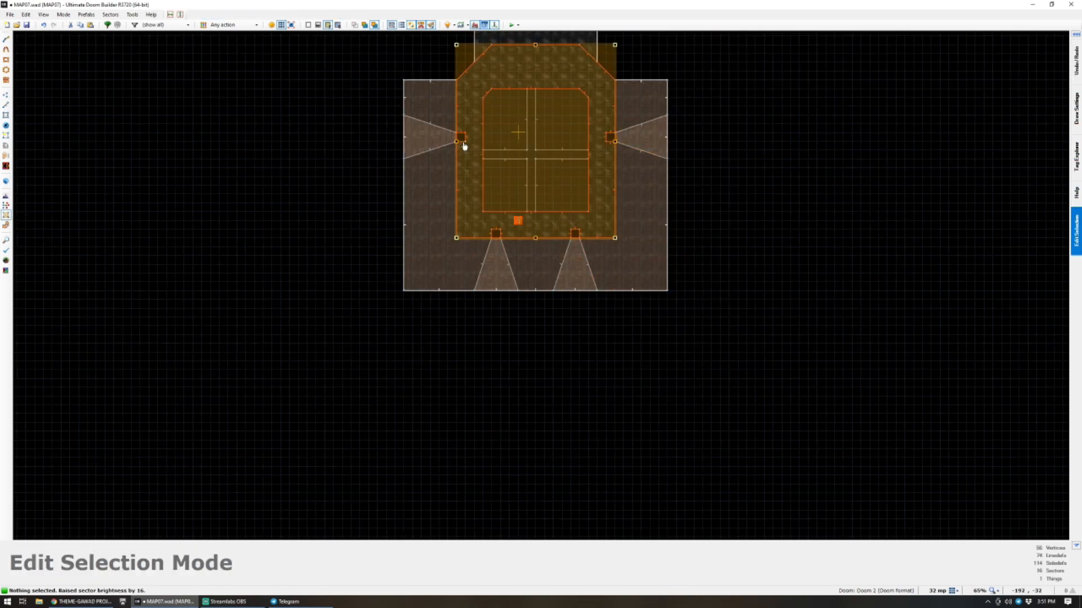
pyautogui.press('Escape')
# Assign sector effect 17, random light flicker, to the wedge behind the southwest pillar.
pyautogui.scroll(4, 492, 258)
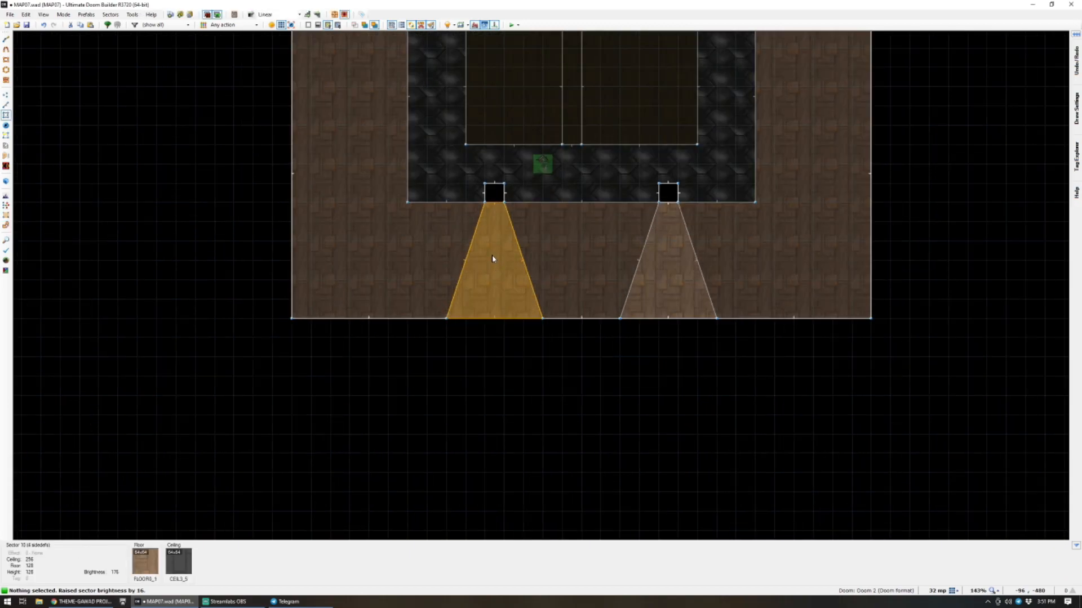
pyautogui.rightClick(492, 259)
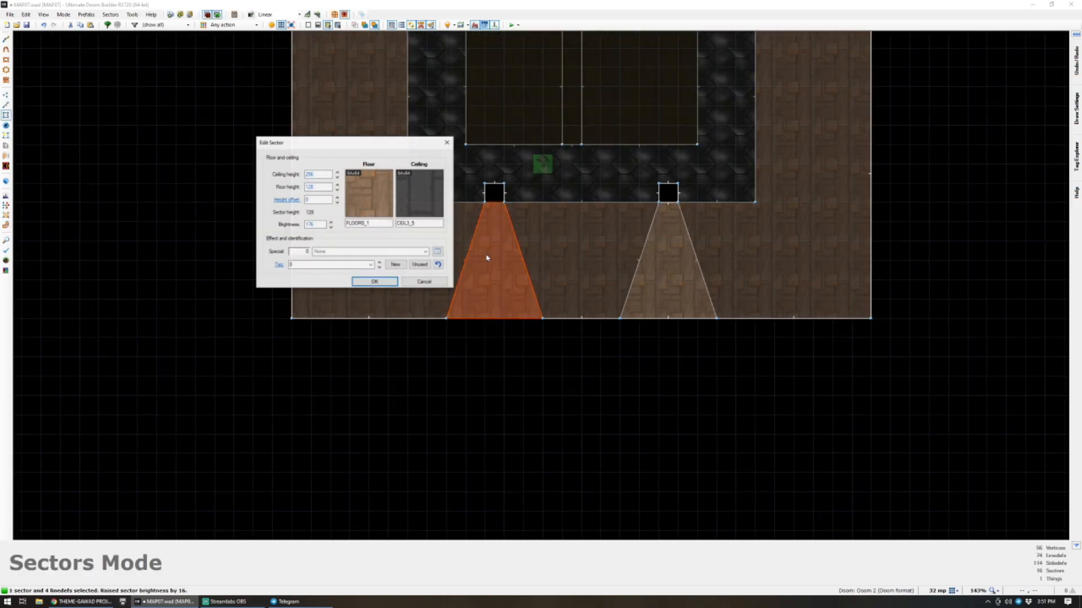
pyautogui.click(437, 252)
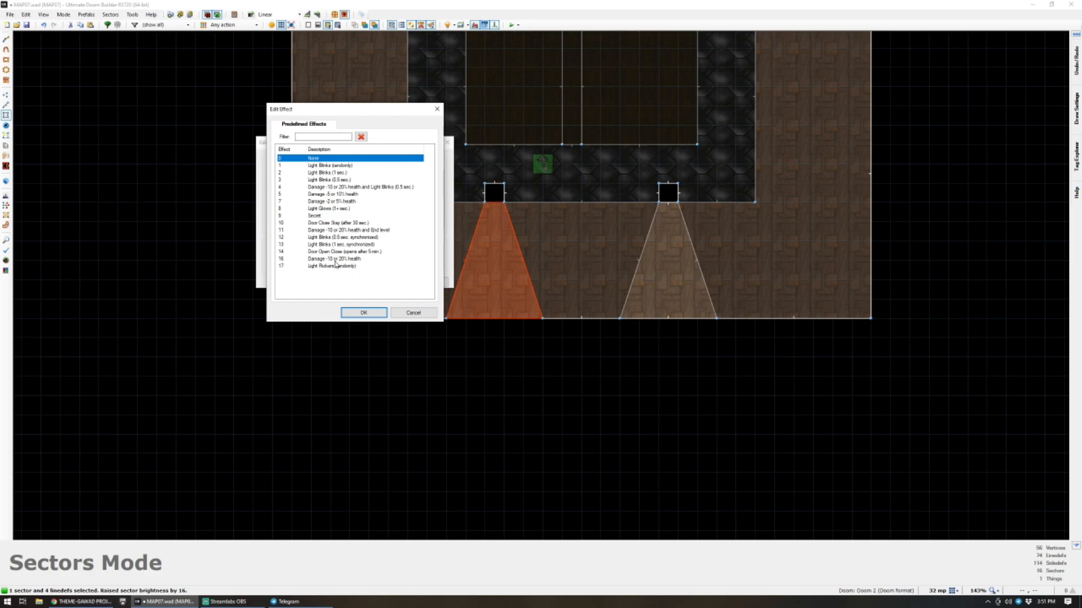
pyautogui.doubleClick(334, 266)
pyautogui.click(368, 282)
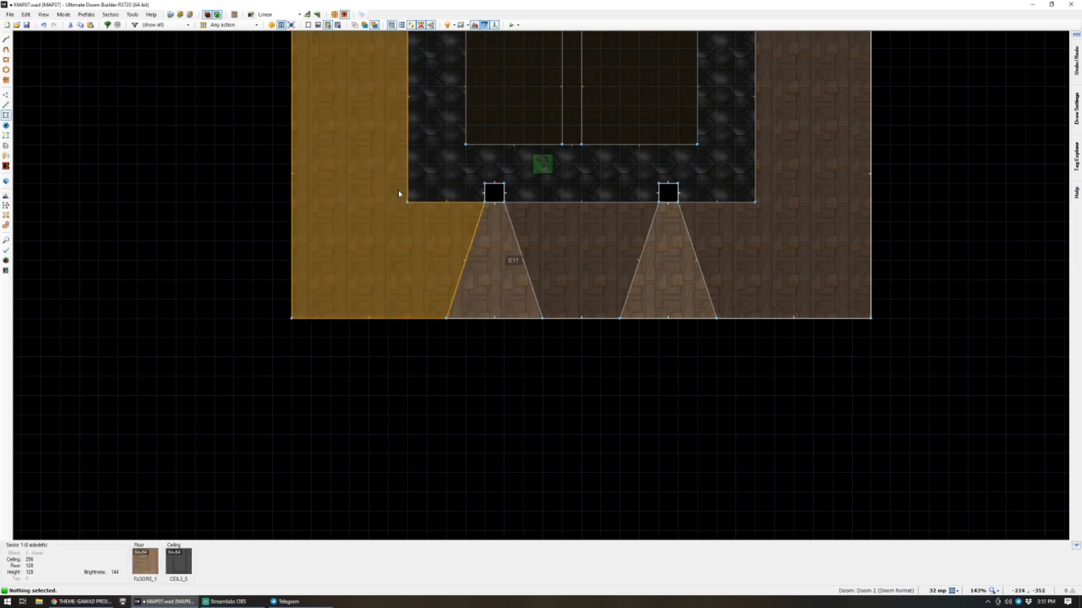
# Save the map as MAP07.wad in the e:\doomwork folder.
pyautogui.hotkey('ctrl', 'shift', 's')
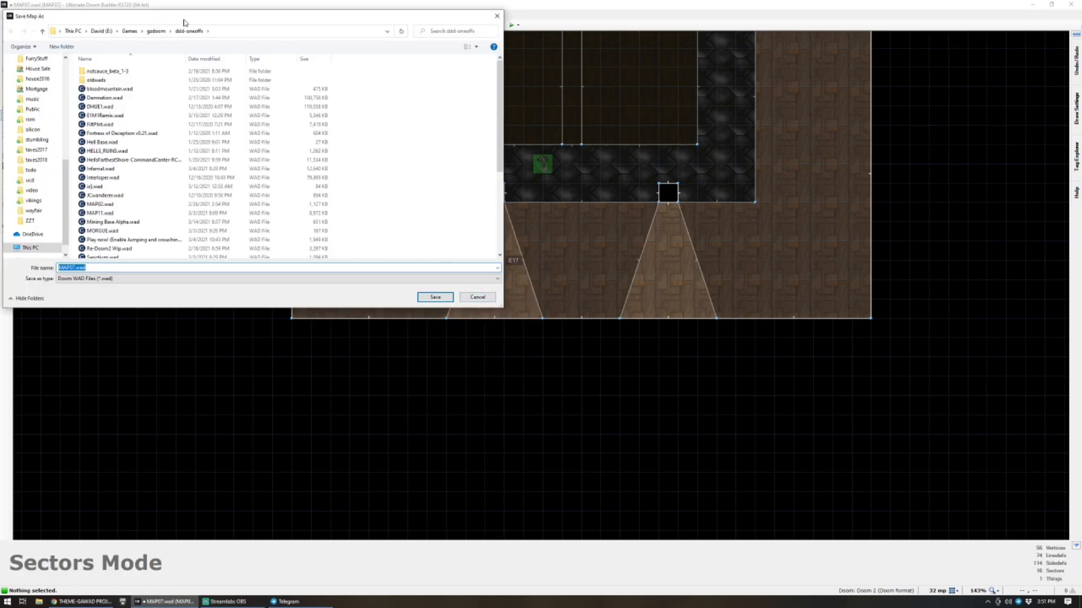
pyautogui.moveTo(183, 23); pyautogui.dragTo(419, 102)
pyautogui.write('e:\\doomwork')
pyautogui.press('Return')
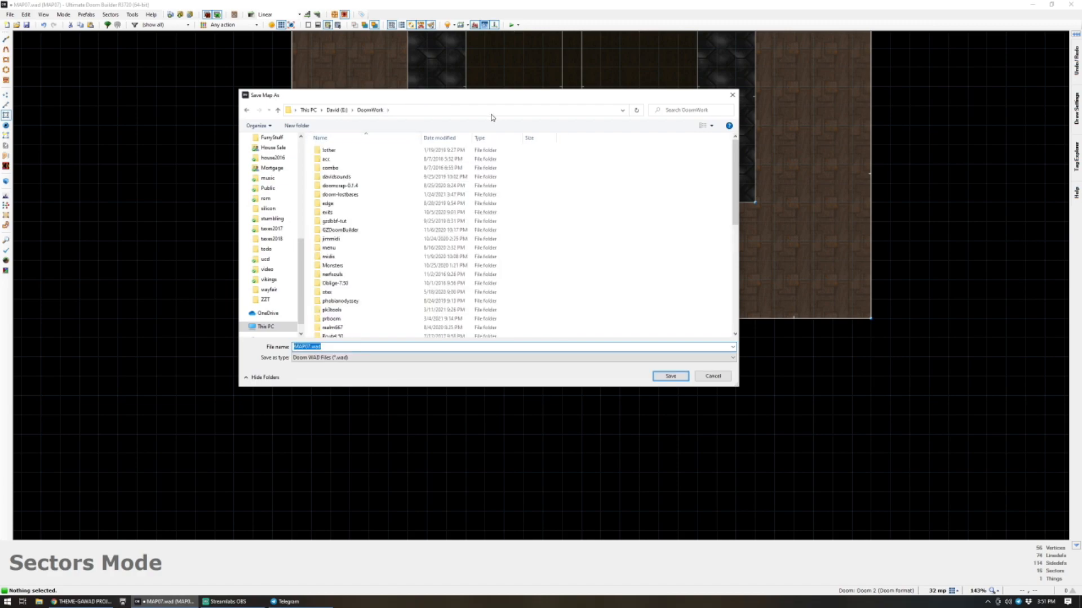
pyautogui.click(344, 347)
pyautogui.press('Return')
# Select all connected STARTAN2 walls in the 3D view and replace their texture with BRICK5.
pyautogui.scroll(-5, 555, 263)
pyautogui.scroll(7, 551, 303)
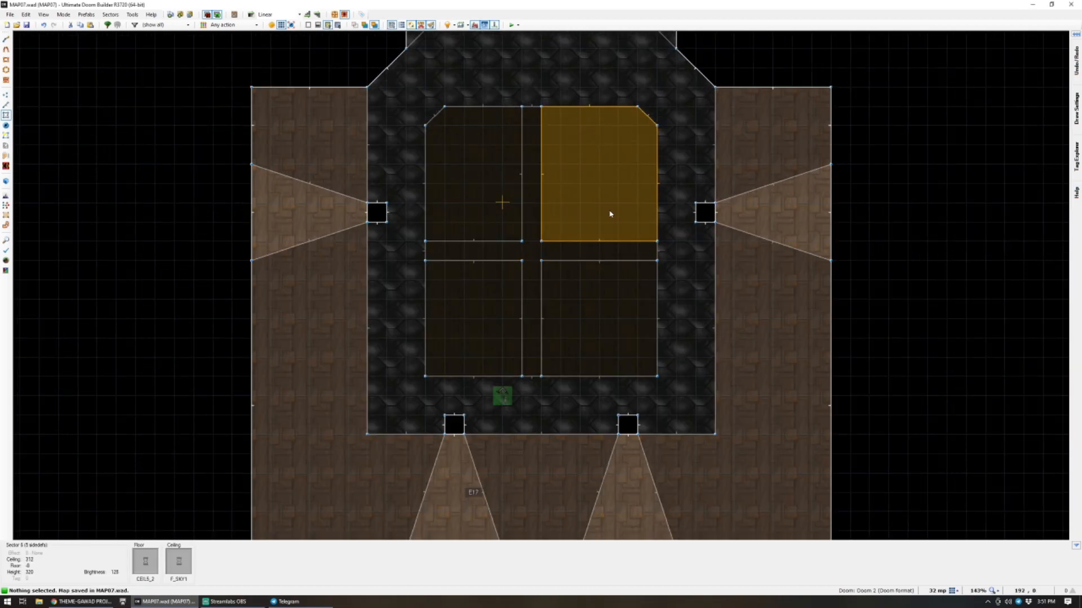
pyautogui.scroll(-3, 551, 303)
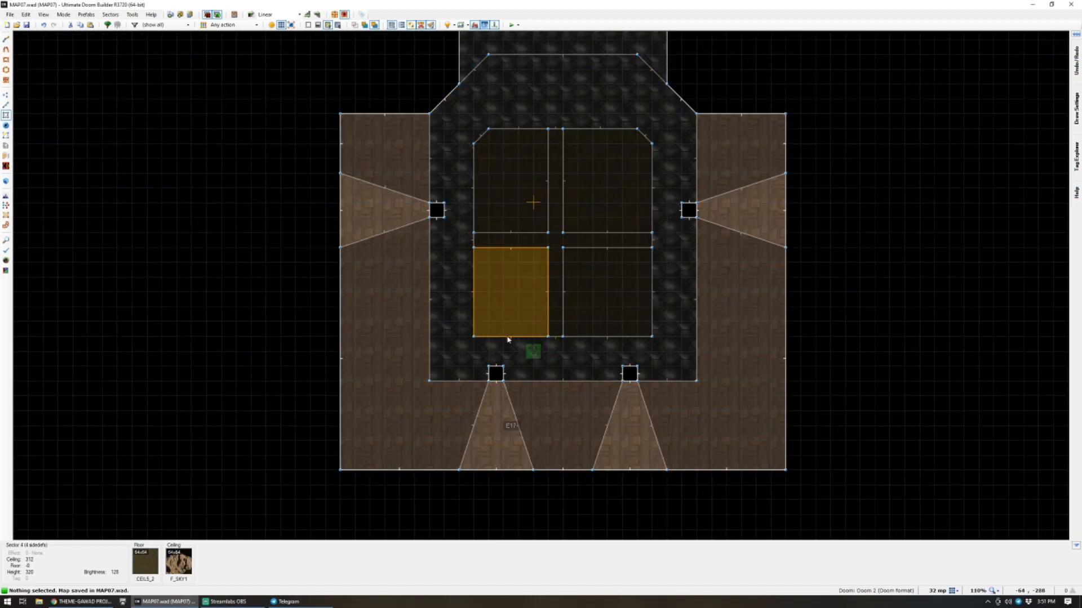
pyautogui.press('w')
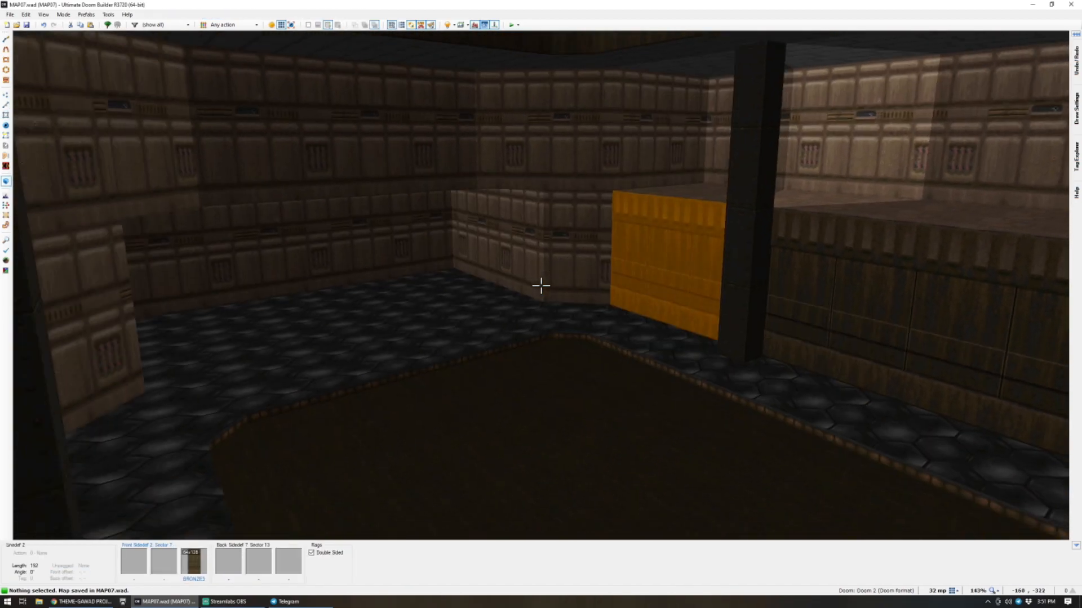
pyautogui.press('e')
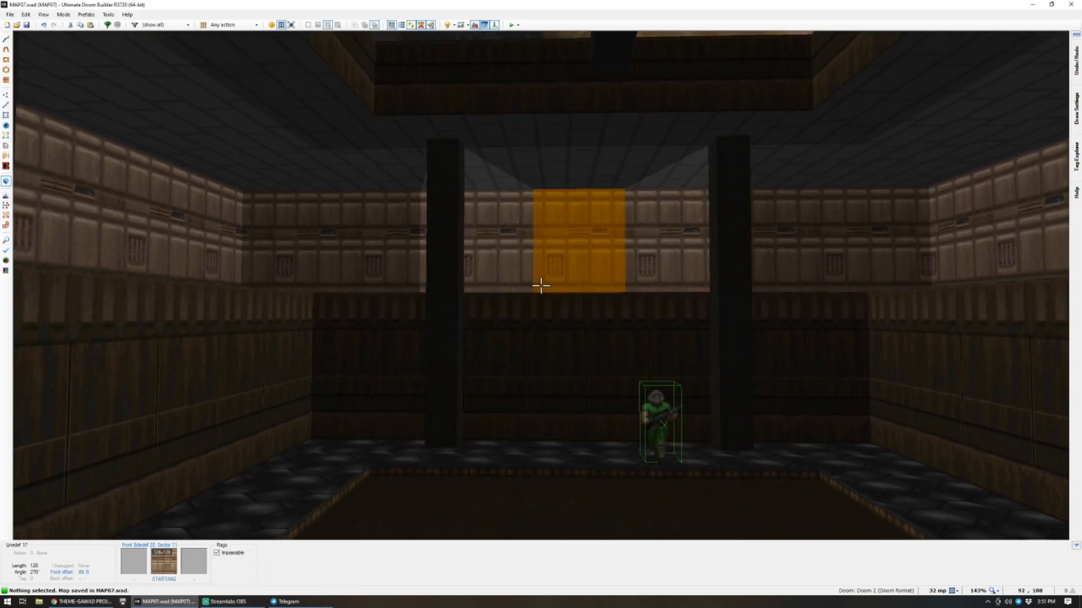
pyautogui.press('e')
pyautogui.keyDown('shift'); pyautogui.click(541, 286); pyautogui.keyUp('shift')
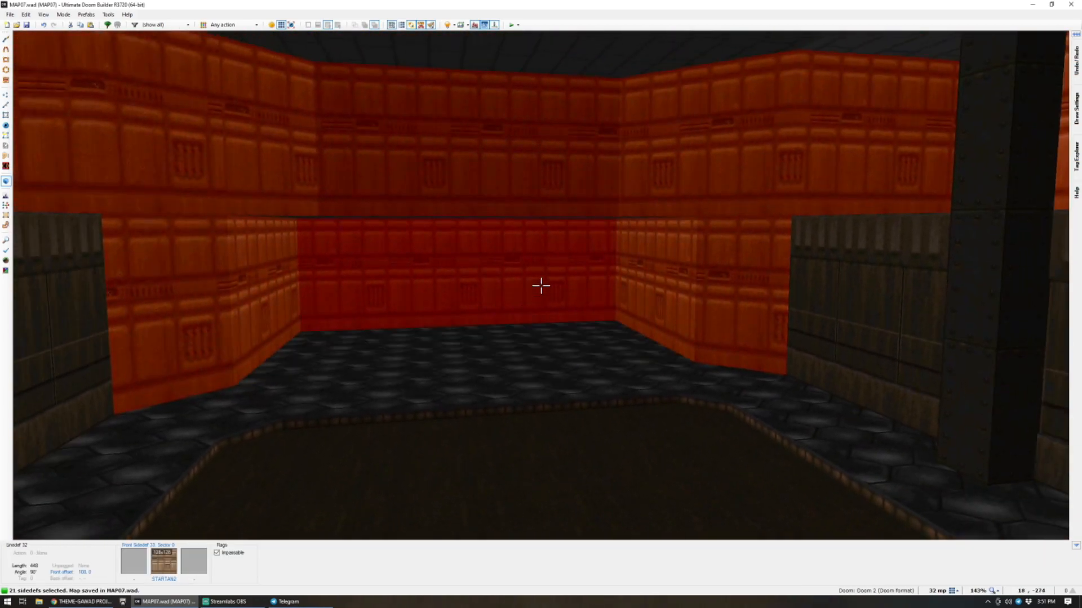
pyautogui.rightClick(541, 286)
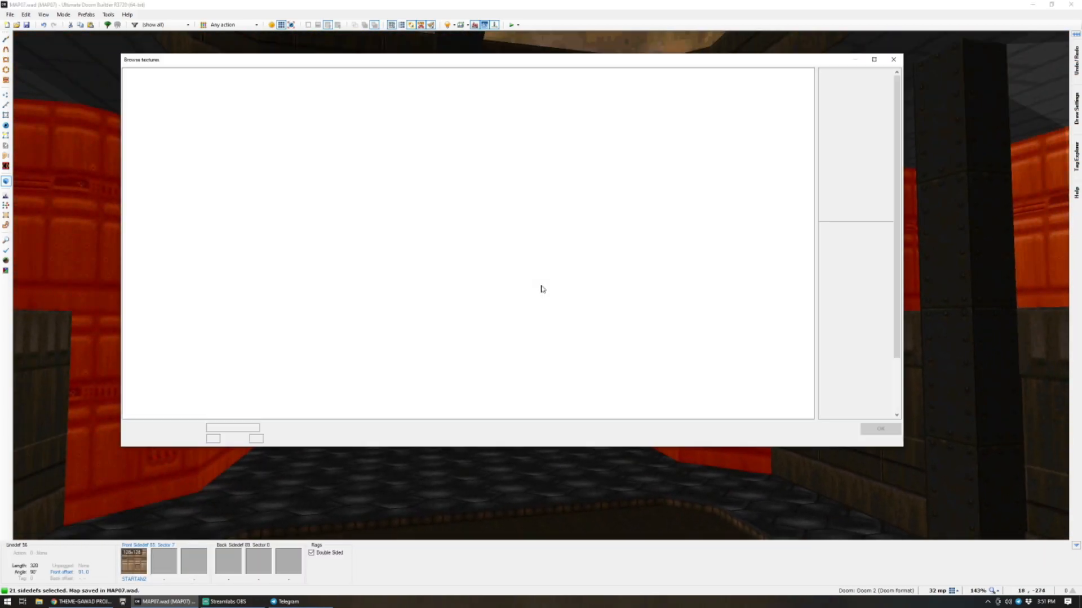
pyautogui.scroll(-3, 531, 330)
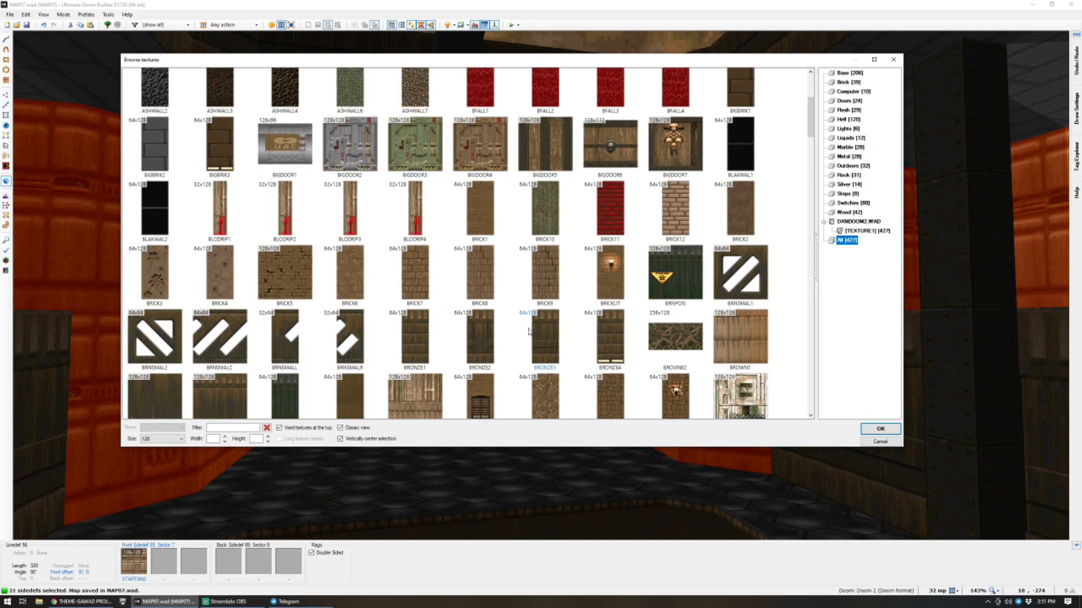
pyautogui.scroll(-2, 528, 332)
pyautogui.scroll(2, 398, 264)
pyautogui.doubleClick(284, 273)
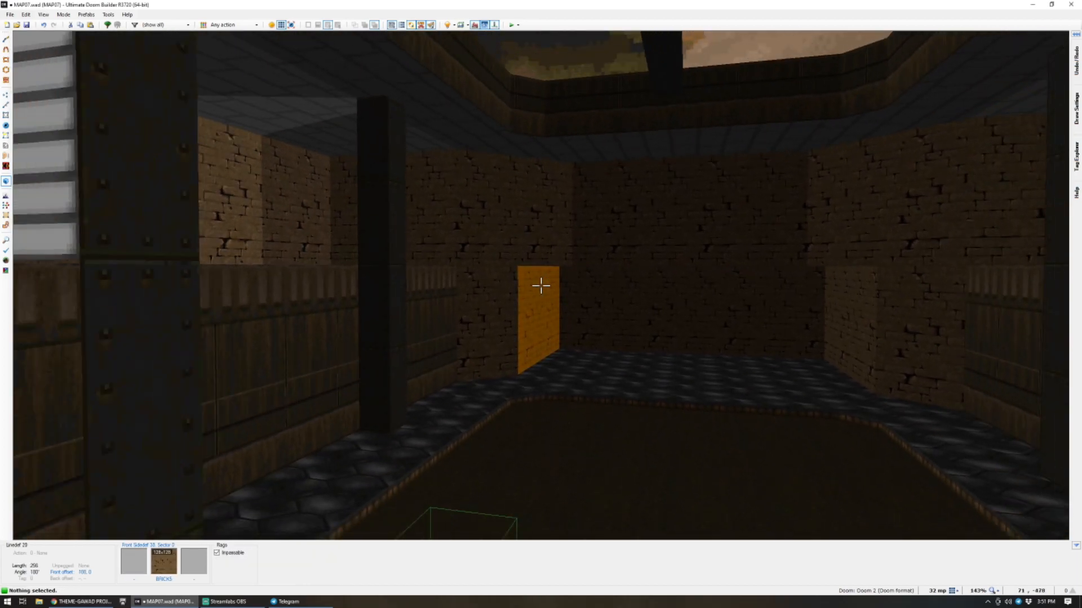
# Auto-align the BRICK5 wall textures in X and Y and inspect the walls around the room.
pyautogui.press('w')
pyautogui.hotkey('ctrl', 'a')
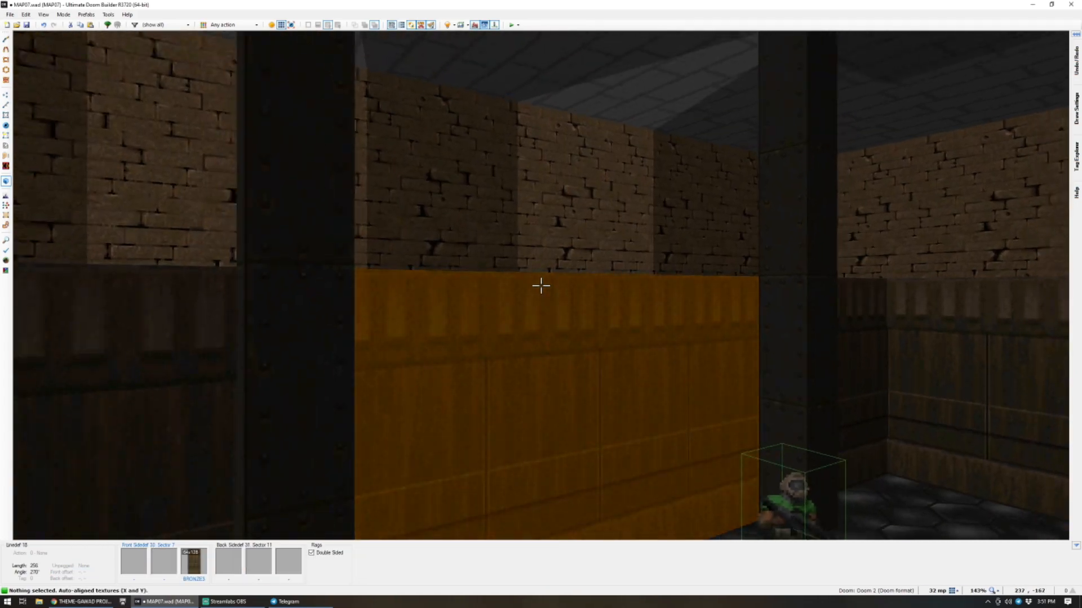
pyautogui.press('e')
pyautogui.press('d')
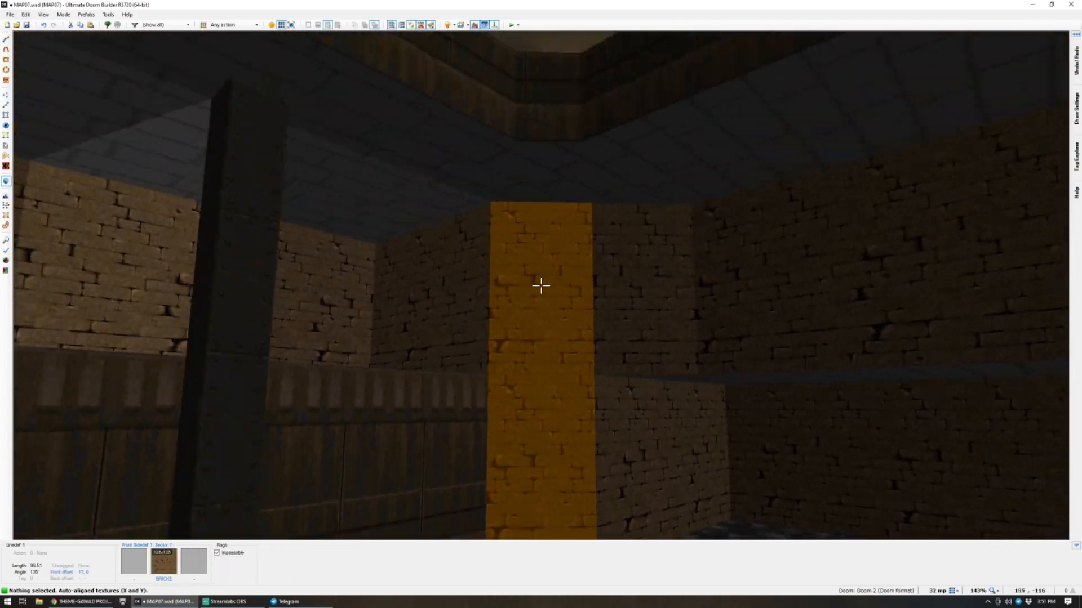
pyautogui.press('e')
pyautogui.press('q')
# Add a vertex to each side wall of the north alcove, 24 units from the wall's front corner.
pyautogui.scroll(-4, 546, 283)
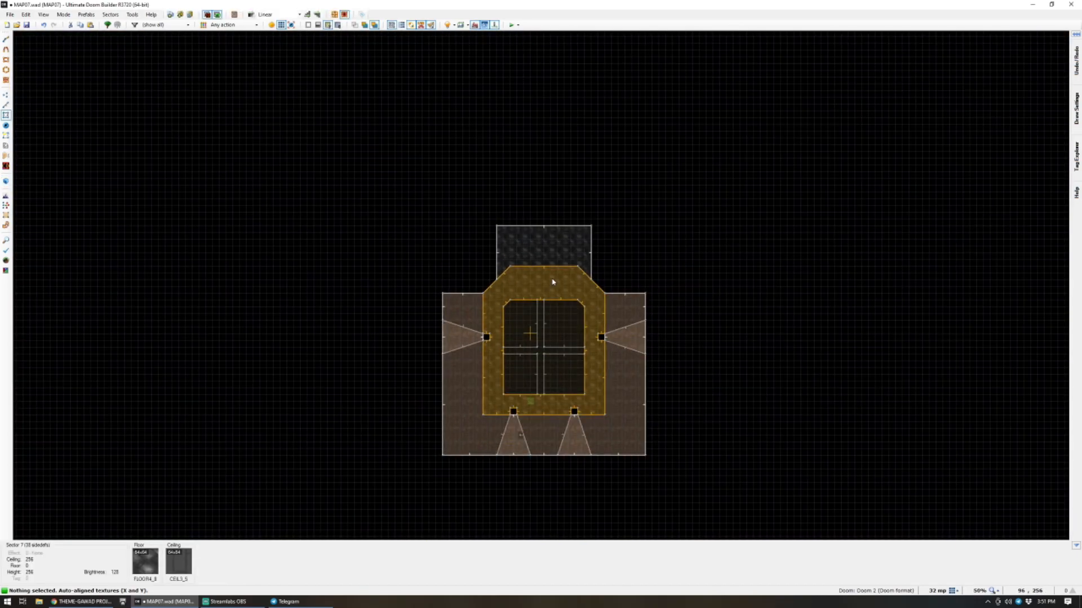
pyautogui.scroll(8, 522, 271)
pyautogui.press('v')
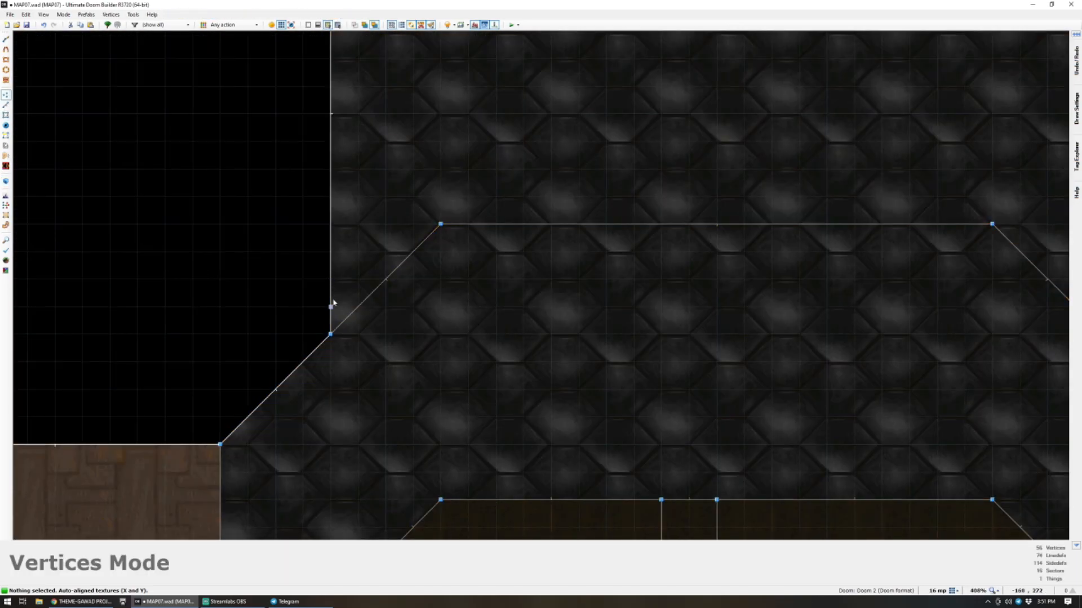
pyautogui.click(331, 280)
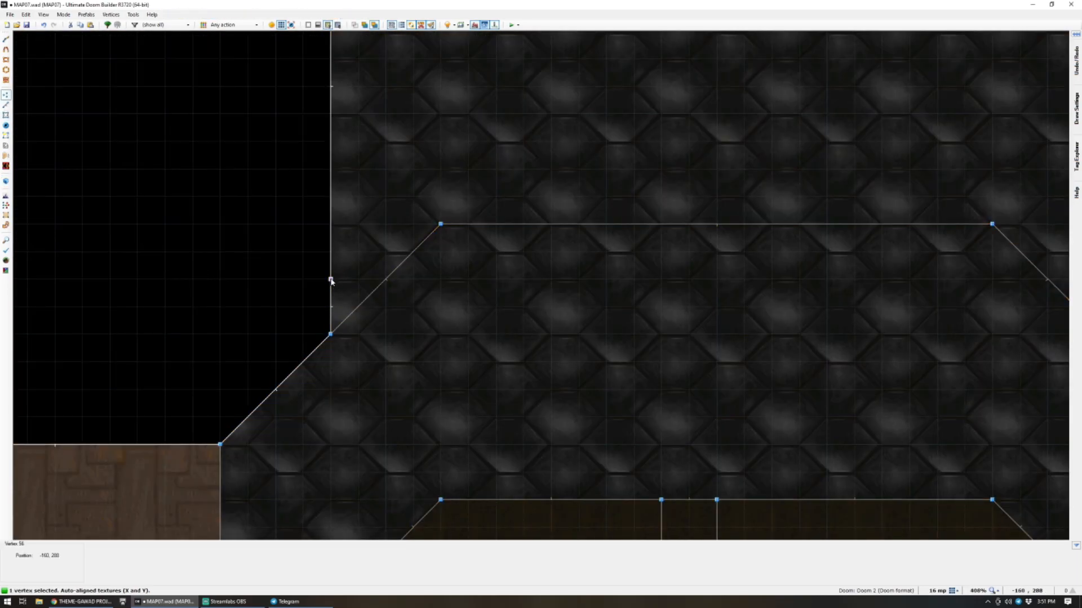
pyautogui.moveTo(331, 281); pyautogui.dragTo(333, 265)
pyautogui.press(']')
pyautogui.moveTo(331, 298); pyautogui.dragTo(331, 292, button='right')
pyautogui.scroll(-3, 331, 292)
pyautogui.scroll(3, 715, 294)
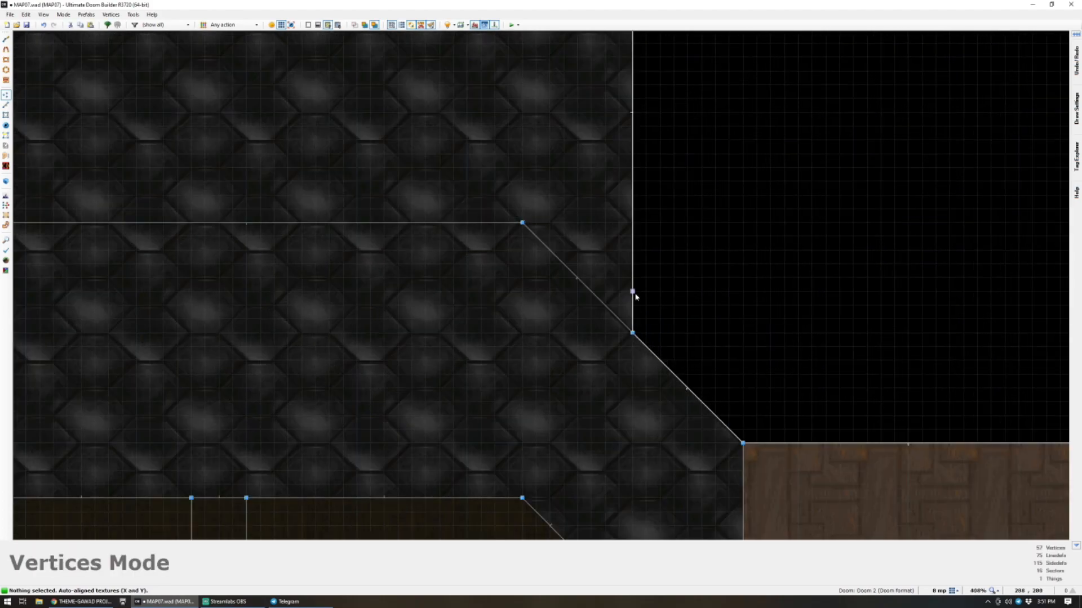
# Apply the SUPPORT3 texture to both 24-unit wall segments at the alcove entrance and reset their texture offsets.
pyautogui.press('w')
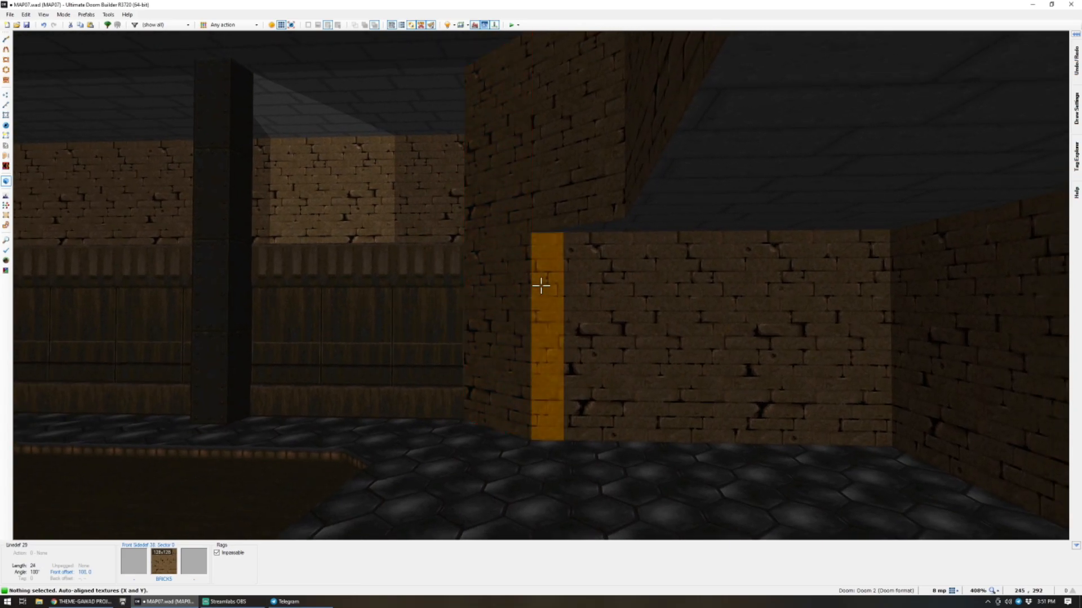
pyautogui.click(541, 286)
pyautogui.click(541, 286)
pyautogui.middleClick(541, 285)
pyautogui.write('SUP')
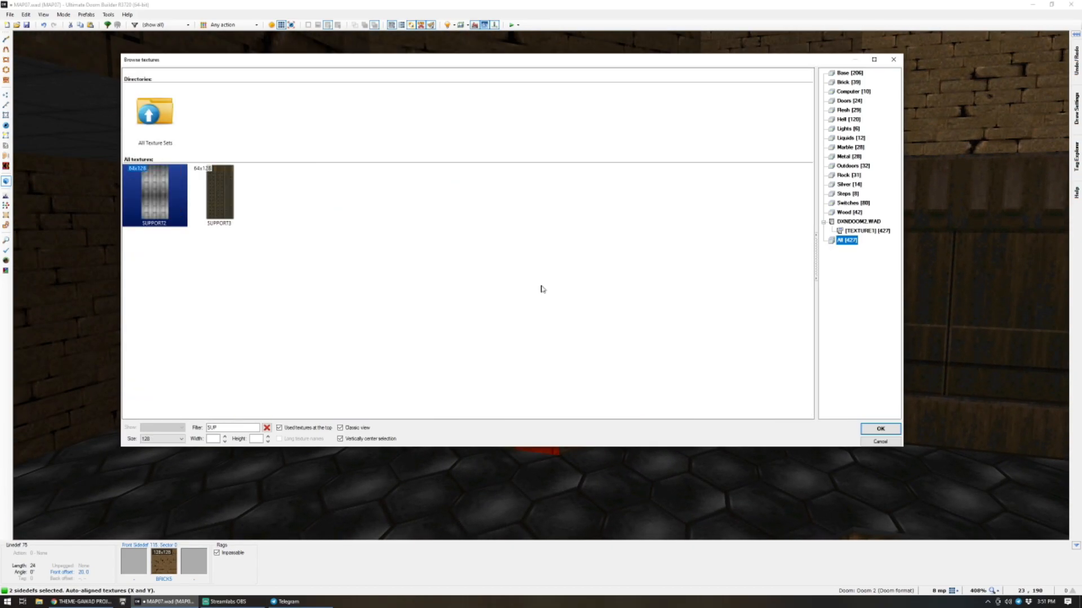
pyautogui.doubleClick(233, 199)
pyautogui.hotkey('shift', 'r')
pyautogui.press('c')
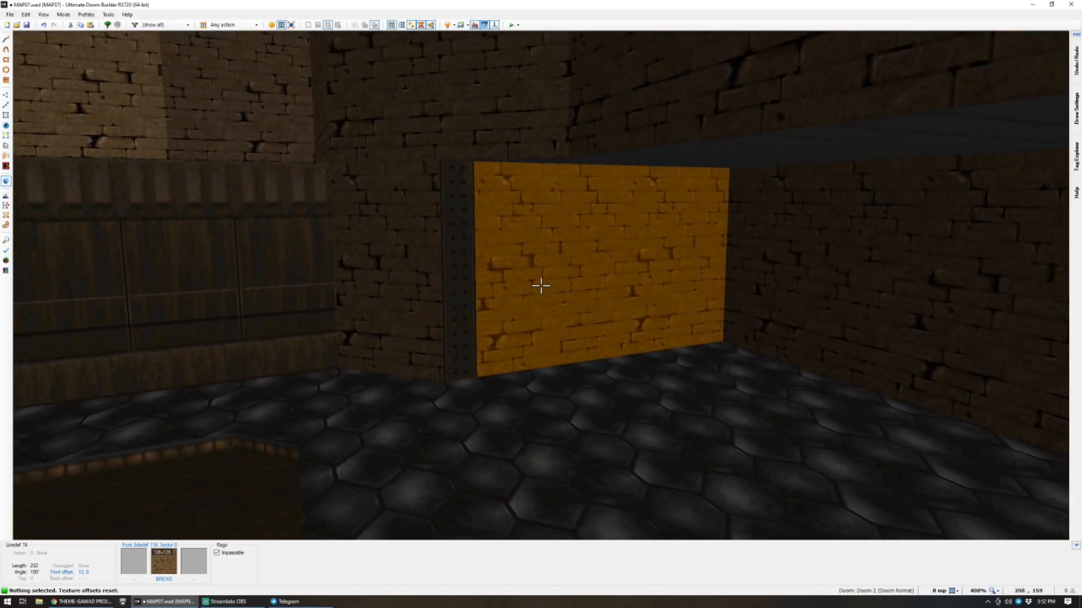
# Select the alcove's three remaining BRICK5 walls, replace their texture with STONE3 and auto-align it in X and Y.
pyautogui.keyDown('shift'); pyautogui.click(541, 286); pyautogui.keyUp('shift')
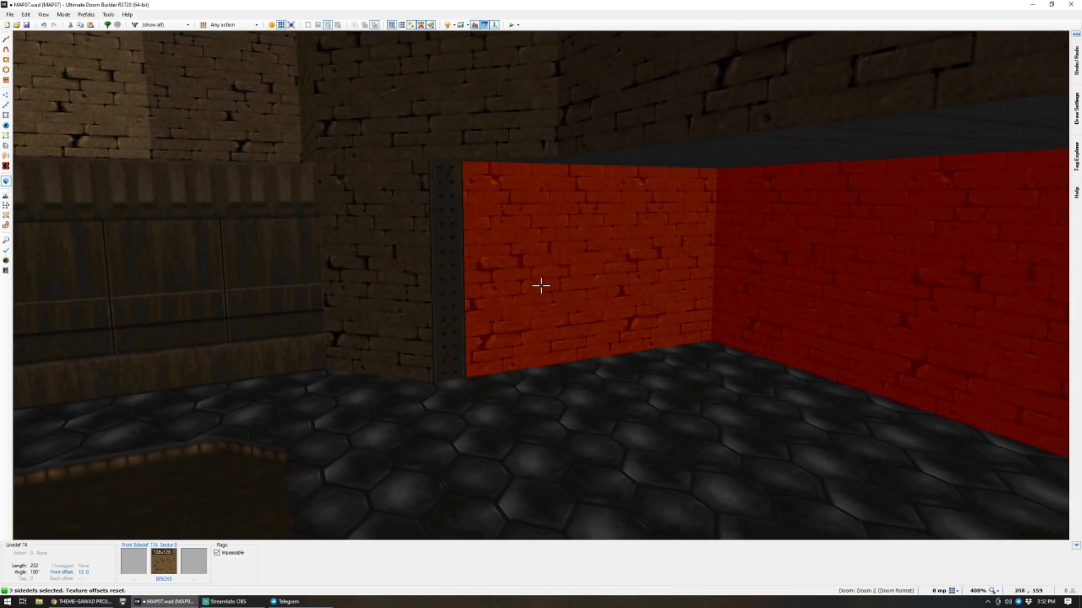
pyautogui.middleClick(541, 285)
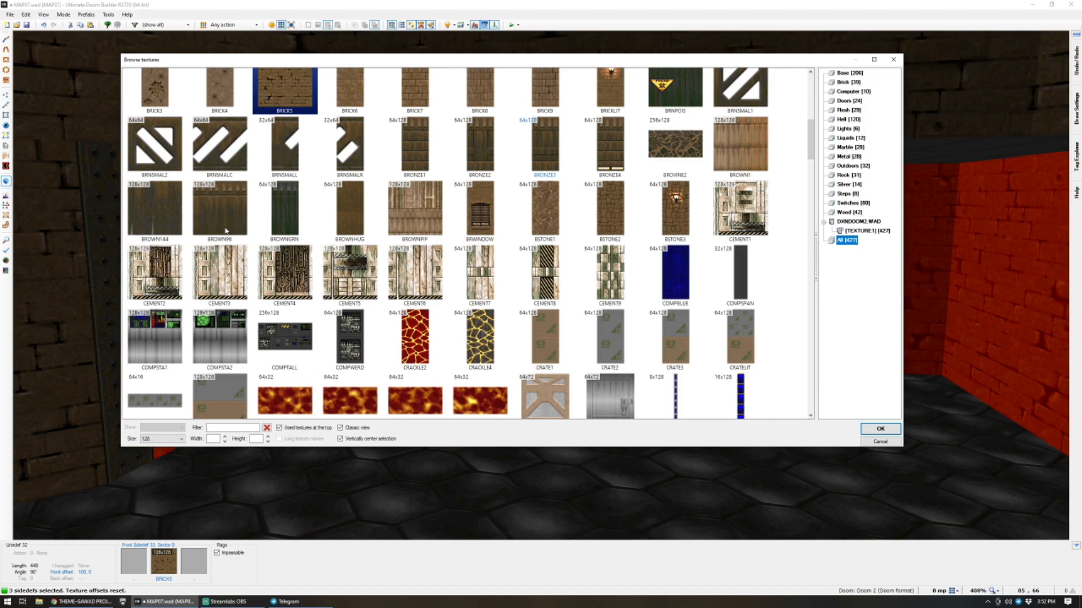
pyautogui.scroll(-3, 471, 229)
pyautogui.scroll(-5, 456, 232)
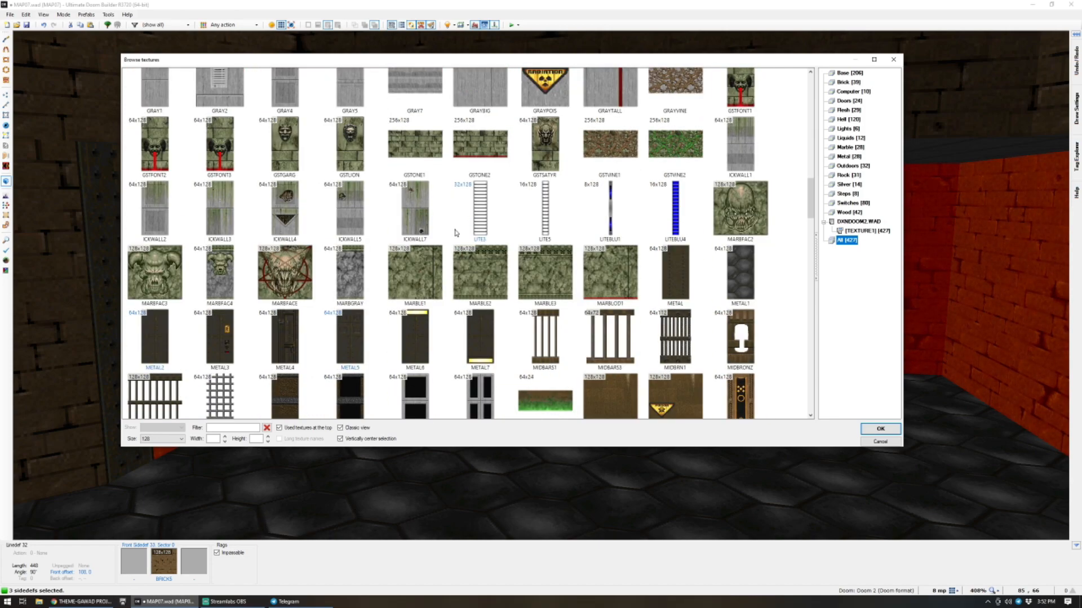
pyautogui.scroll(-4, 451, 242)
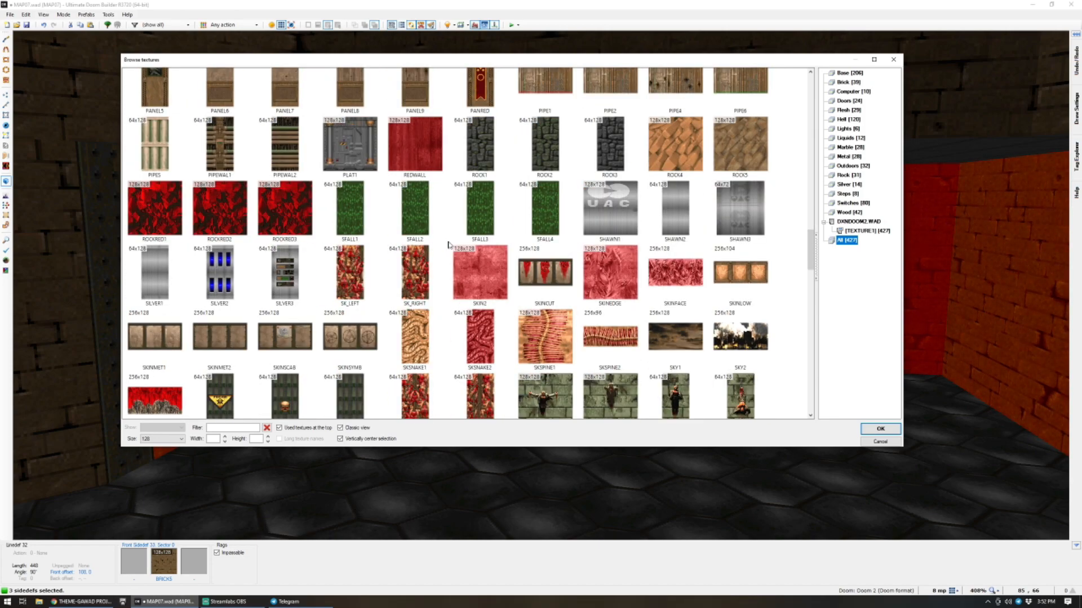
pyautogui.scroll(-4, 449, 245)
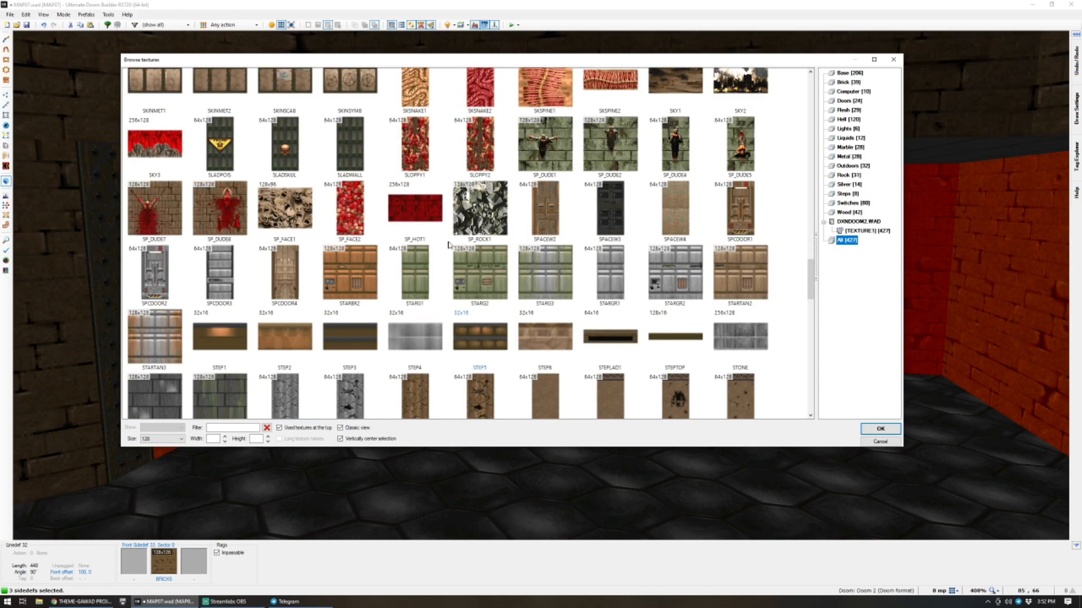
pyautogui.scroll(-3, 445, 241)
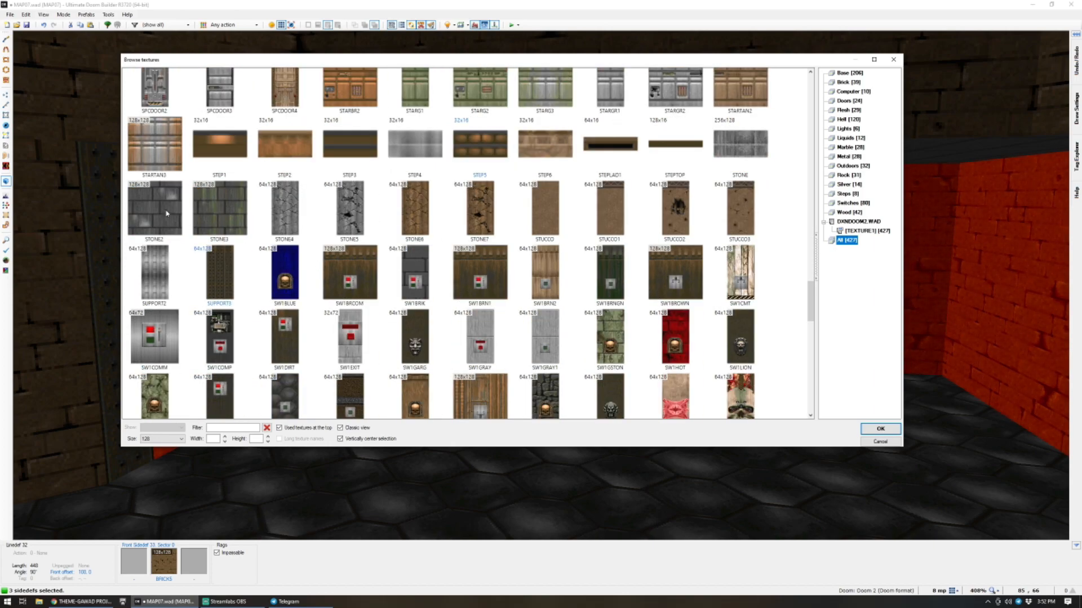
pyautogui.doubleClick(207, 211)
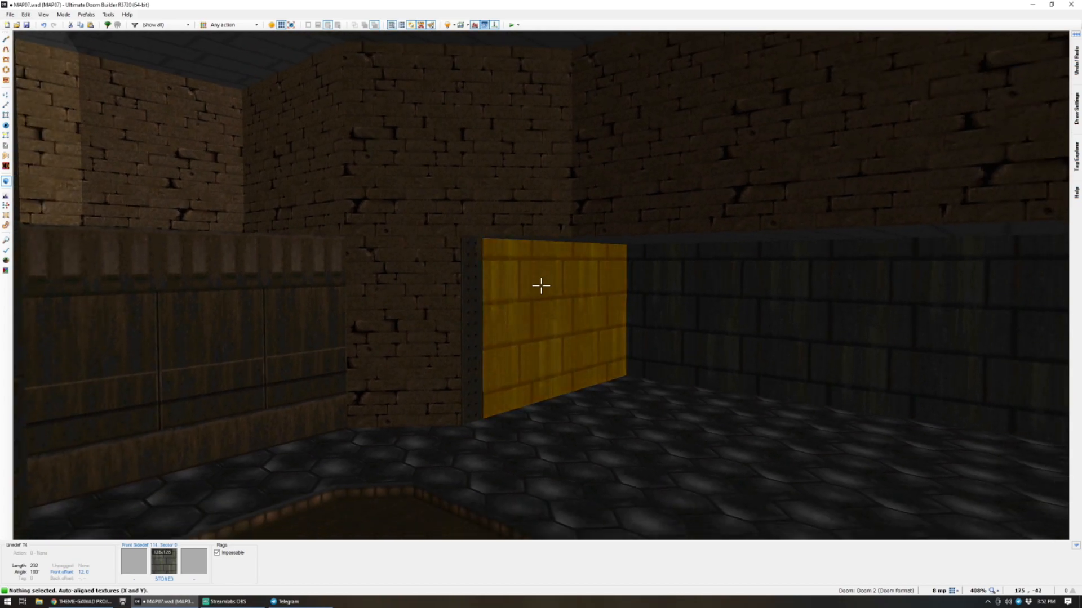
# Inspect the retextured alcove in 3D and test-play the map in GZDoom to check the walls, pillars and skylight.
pyautogui.press('w')
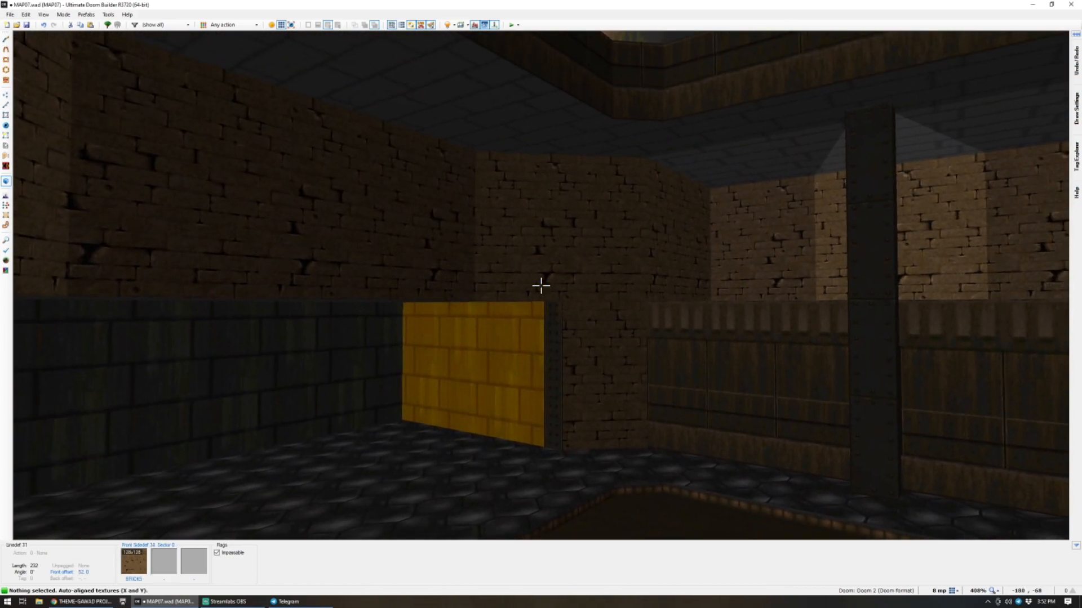
pyautogui.press('w')
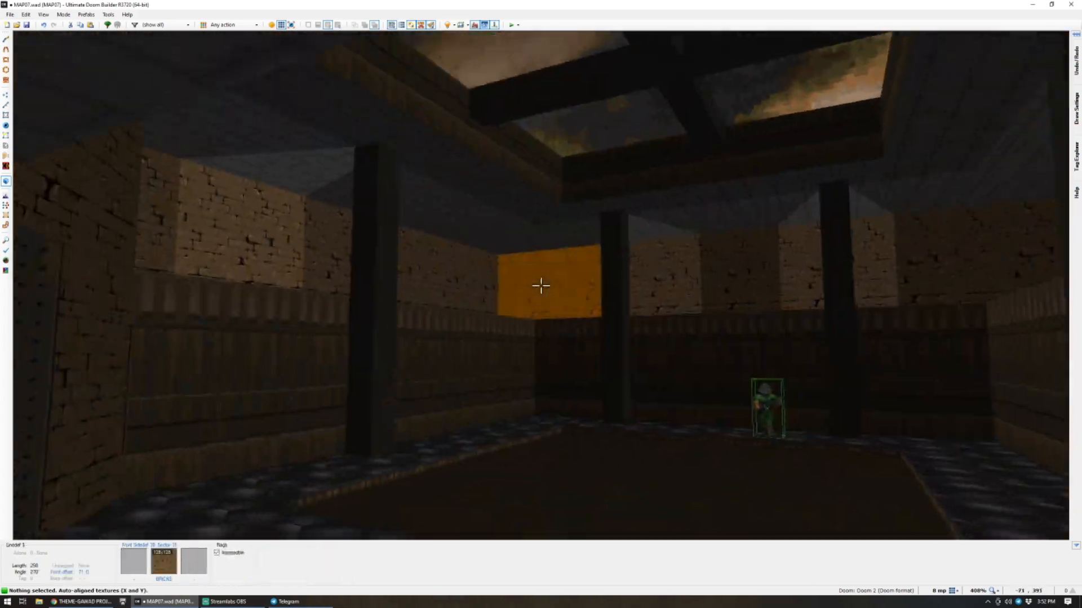
pyautogui.press('w')
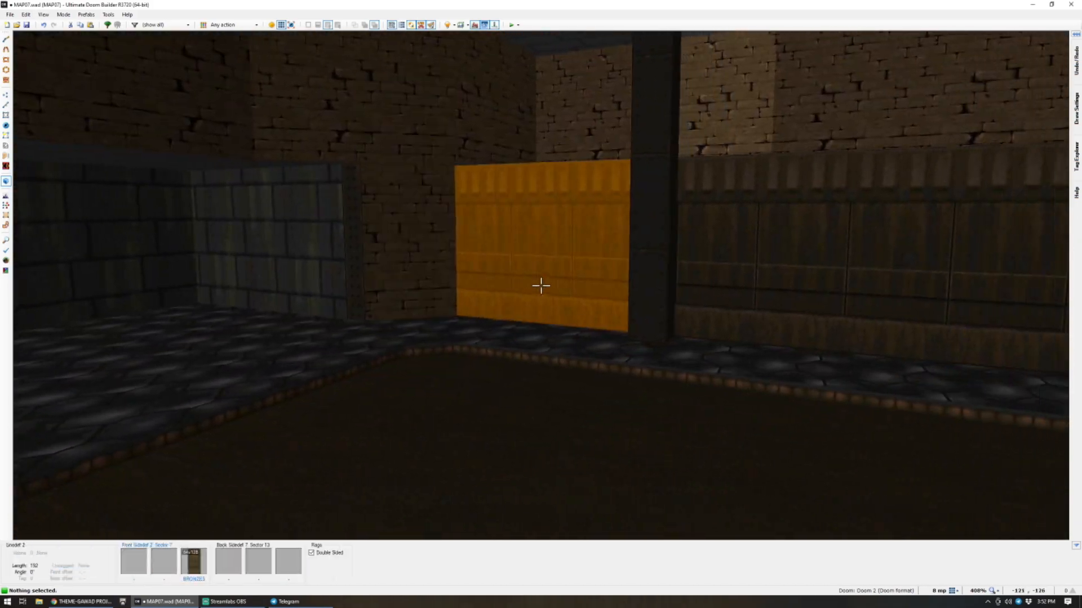
pyautogui.press('q')
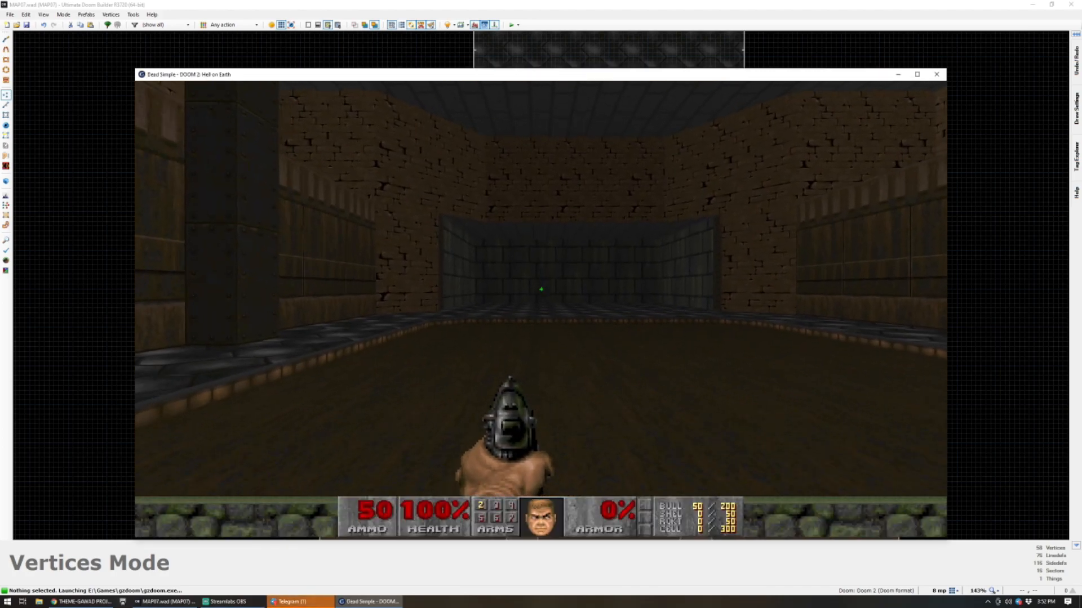
pyautogui.press('w')
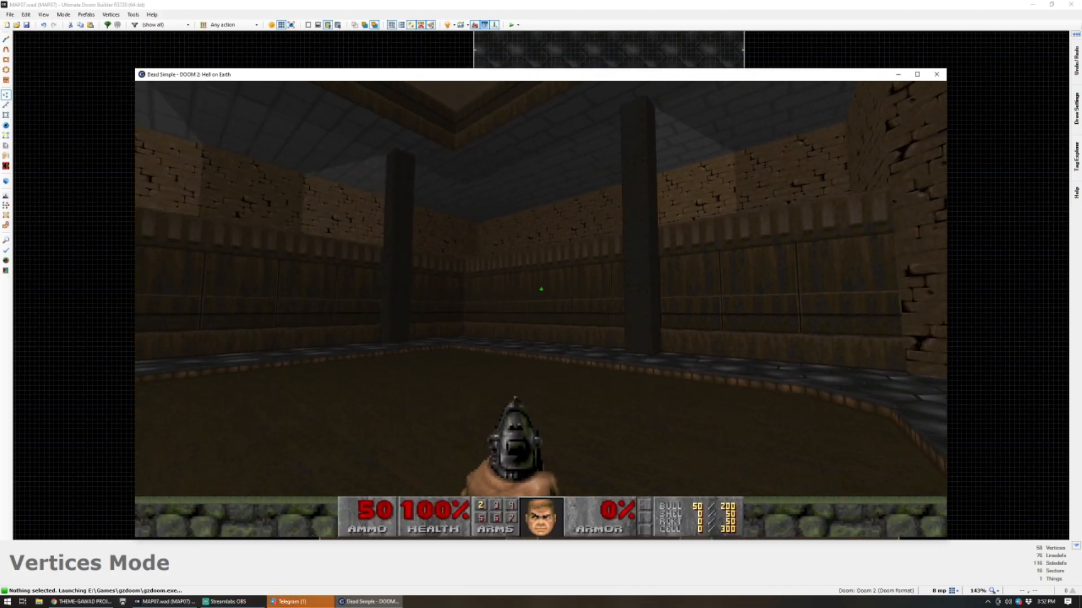
pyautogui.press('w')
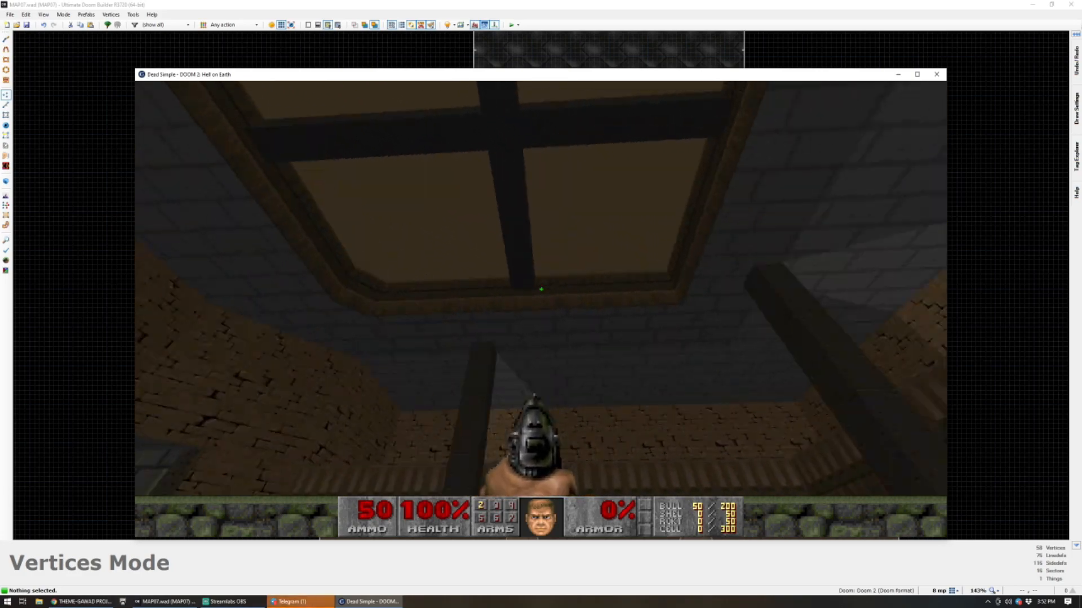
pyautogui.press('w')
pyautogui.hotkey('alt', 'F4')
# Raise the brightness of the four skylight panel sectors to 160 and check the lit floor in 3D.
pyautogui.press('s')
pyautogui.click(562, 285)
pyautogui.click(627, 273)
pyautogui.click(625, 352)
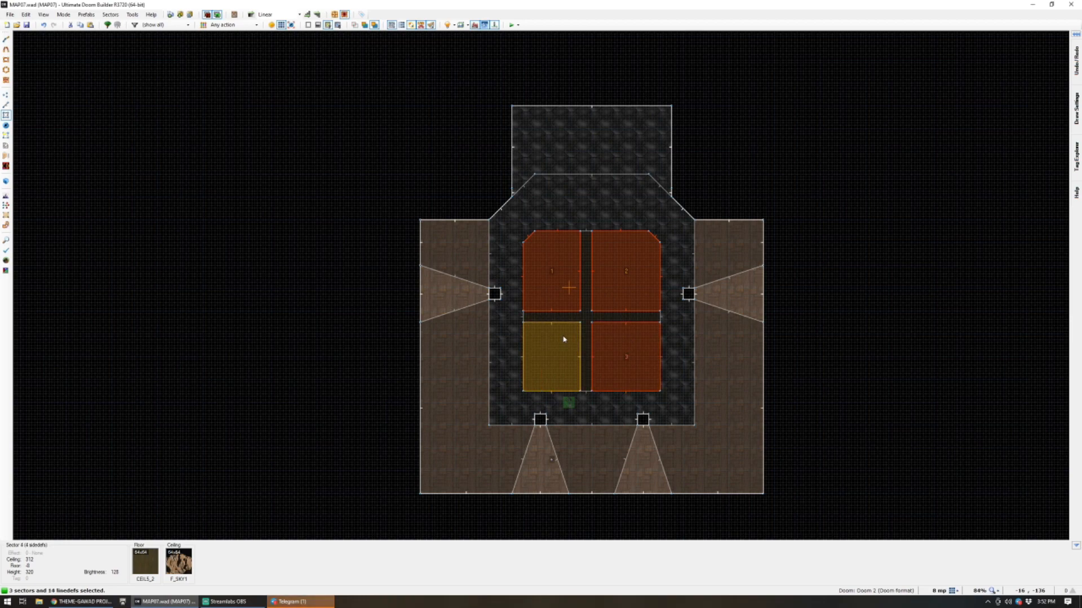
pyautogui.keyDown('ctrl'); pyautogui.scroll(1, 540, 345); pyautogui.keyUp('ctrl')
pyautogui.press('c')
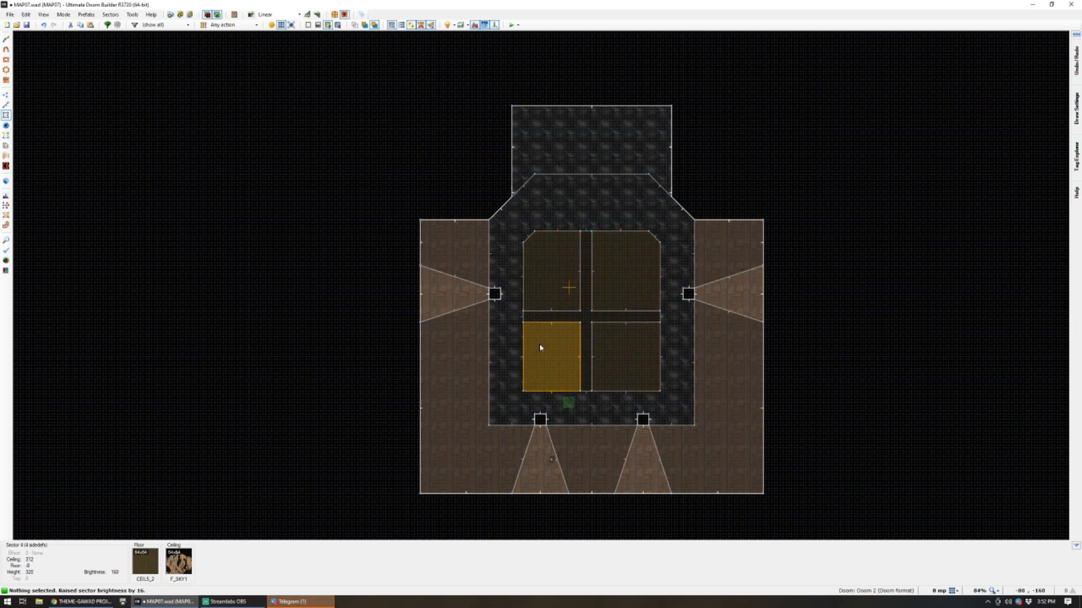
pyautogui.press('w')
pyautogui.press('d')
pyautogui.press('e')
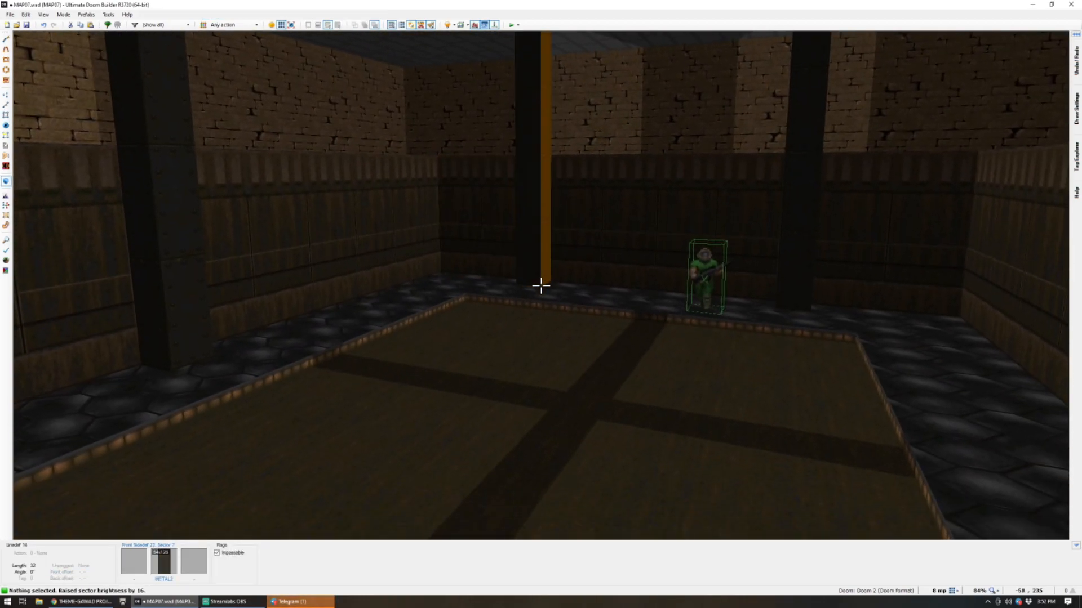
pyautogui.press('w')
# Centre the skylight's north-south beam between the east and west edges by moving its vertices, keeping the crossing beam straight.
pyautogui.scroll(-4, 550, 310)
pyautogui.scroll(8, 551, 309)
pyautogui.scroll(-3, 534, 374)
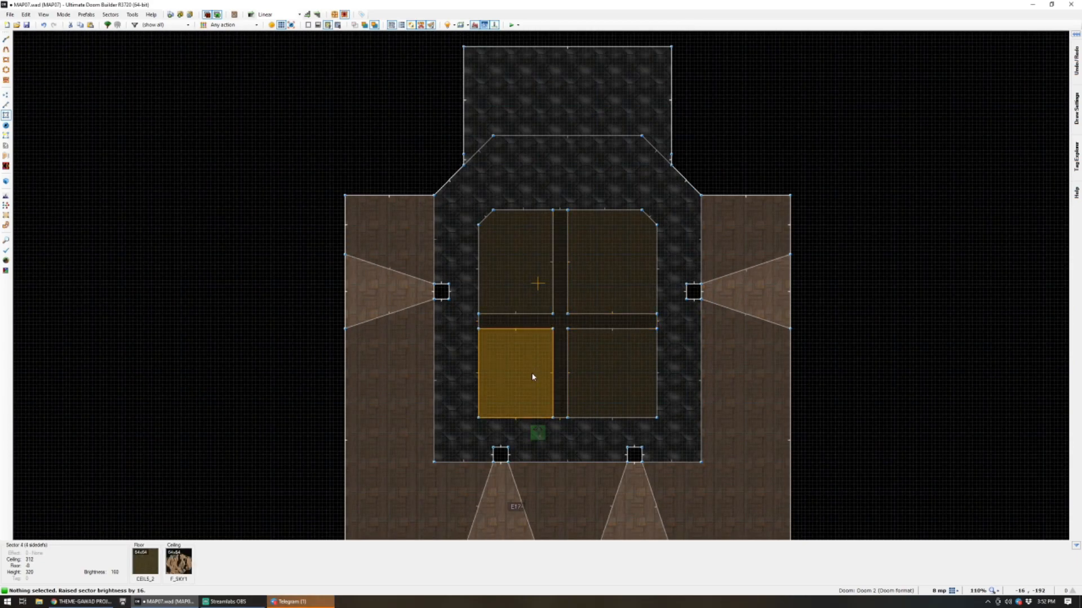
pyautogui.scroll(2, 529, 376)
pyautogui.scroll(-2, 529, 375)
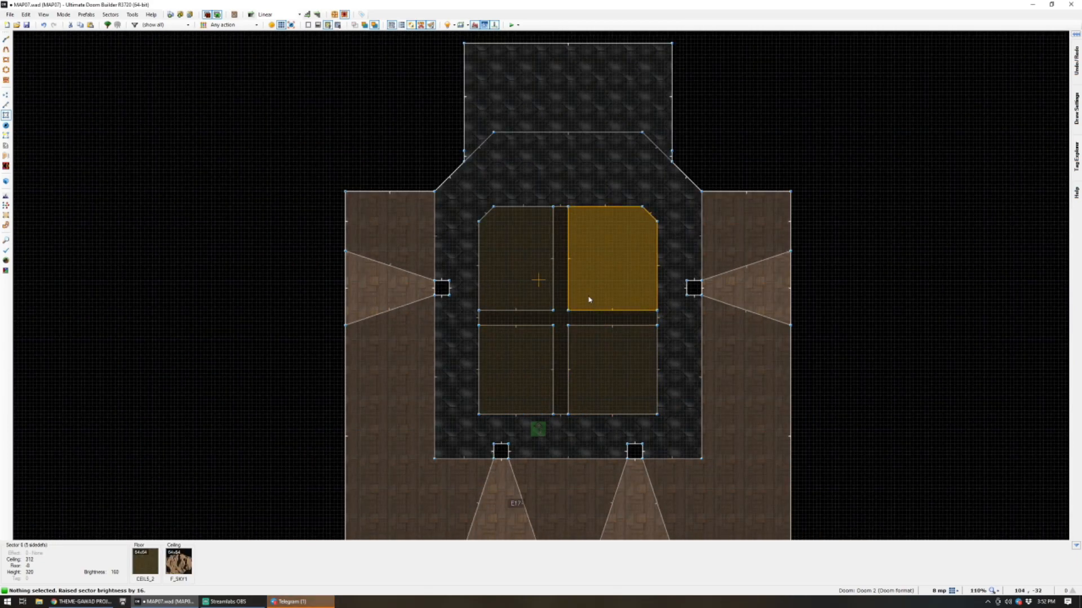
pyautogui.scroll(3, 586, 319)
pyautogui.press('v')
pyautogui.moveTo(473, 272); pyautogui.dragTo(562, 264)
pyautogui.click(509, 94)
pyautogui.moveTo(555, 89); pyautogui.dragTo(557, 89)
pyautogui.moveTo(546, 69); pyautogui.dragTo(561, 70, button='right')
pyautogui.press('c')
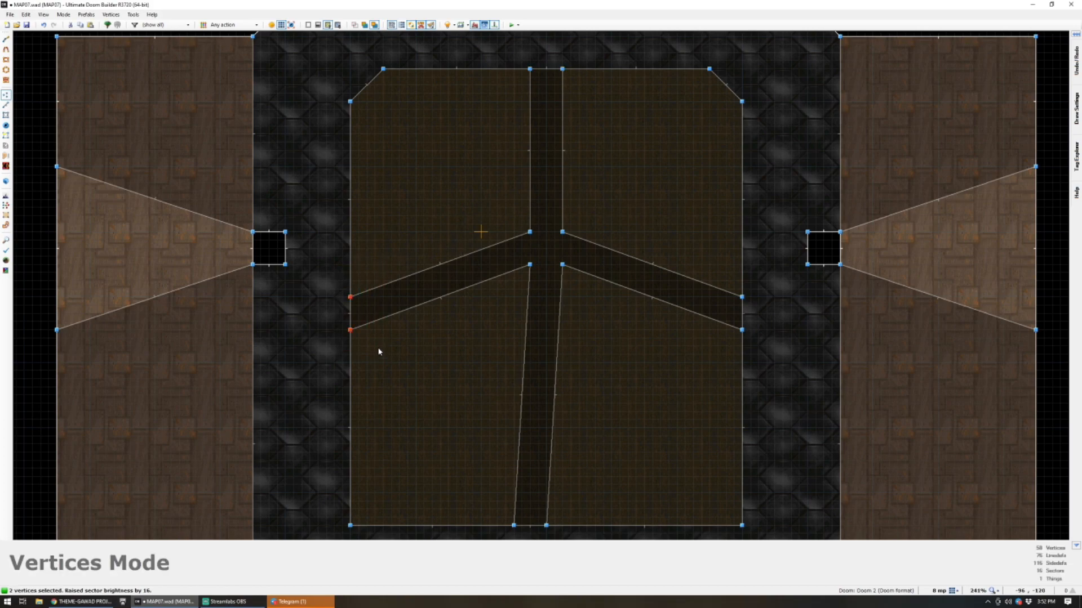
pyautogui.moveTo(479, 205); pyautogui.dragTo(562, 330)
pyautogui.scroll(-3, 518, 462)
pyautogui.scroll(2, 516, 496)
pyautogui.moveTo(485, 472); pyautogui.dragTo(539, 498)
pyautogui.moveTo(534, 487); pyautogui.dragTo(546, 488, button='right')
# Draw a 112 by 128 rectangle around the beam crossing and an 80 by 96 rectangle centred inside it.
pyautogui.scroll(2, 538, 279)
pyautogui.press('d')
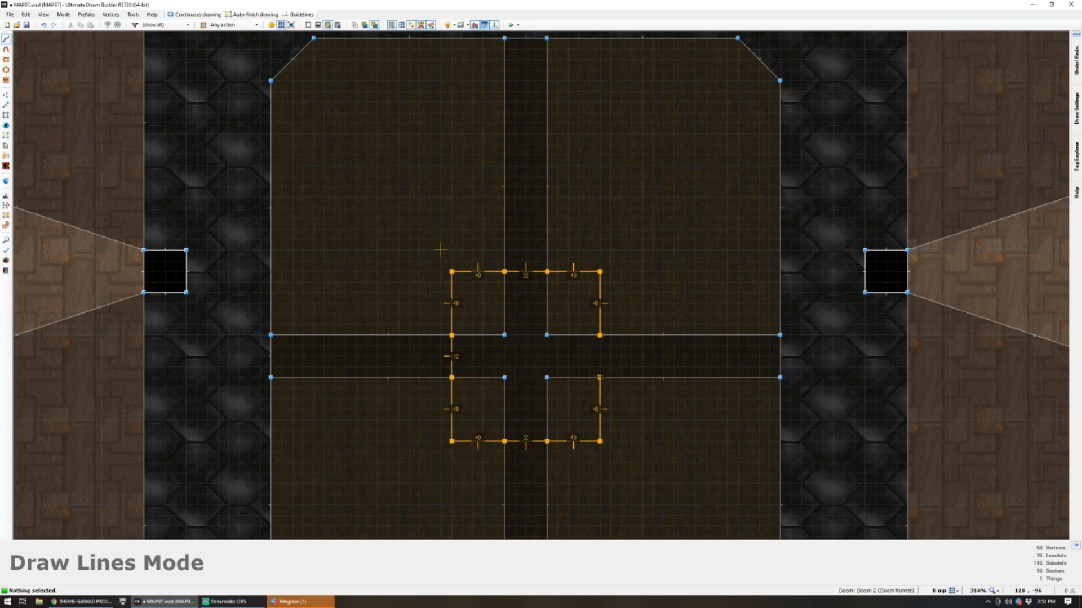
pyautogui.click(600, 335)
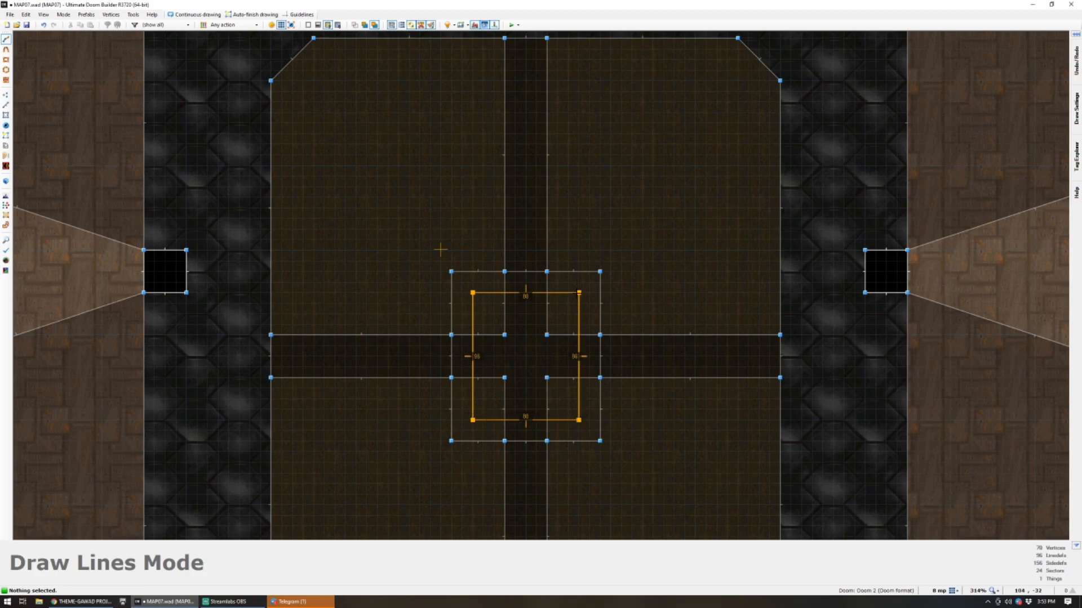
pyautogui.click(579, 292)
pyautogui.scroll(2, 505, 395)
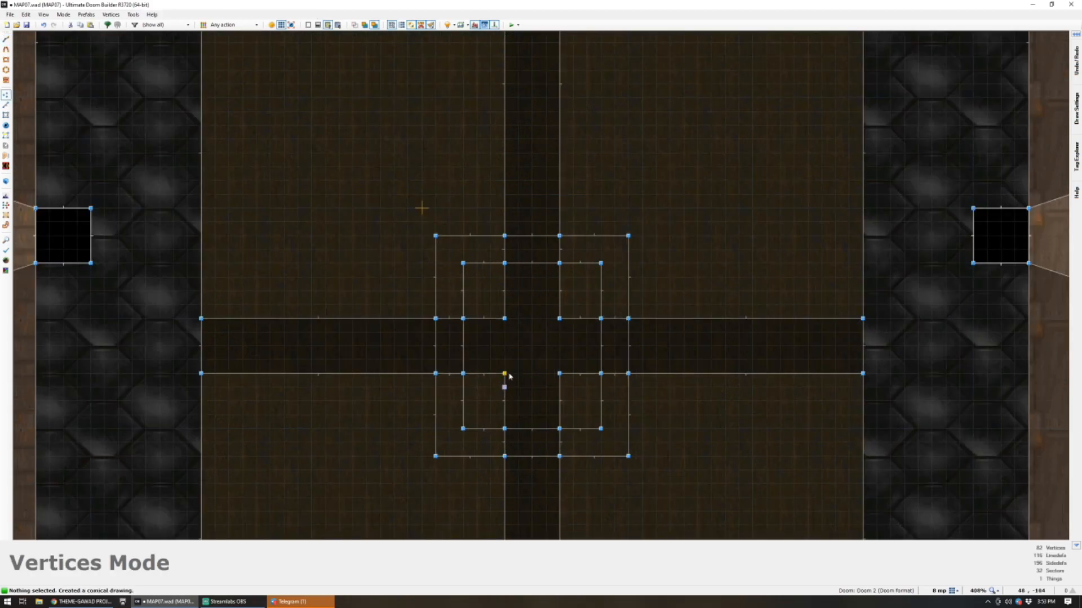
# Delete the four corner sectors and the cross-shaped sector inside the inner rectangle to form a solid central column.
pyautogui.press('s')
pyautogui.click(494, 303)
pyautogui.click(578, 299)
pyautogui.click(574, 400)
pyautogui.click(483, 401)
pyautogui.press('Delete')
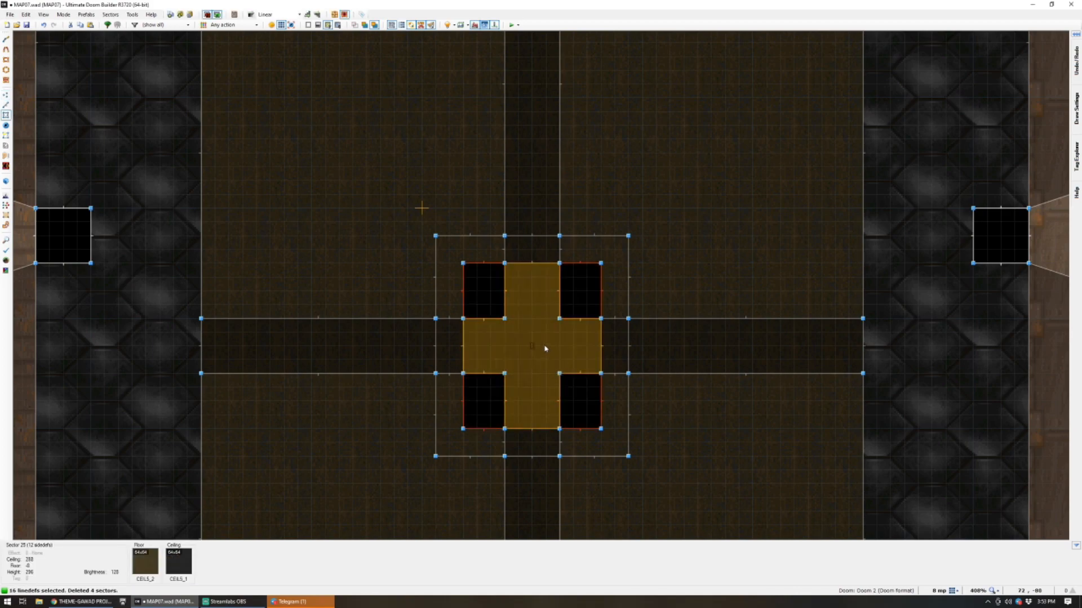
pyautogui.press('Delete')
# Copy the METAL2 texture from a pillar onto the 32-unit middle faces of the central column and reset their texture offsets.
pyautogui.press('q')
pyautogui.press('d')
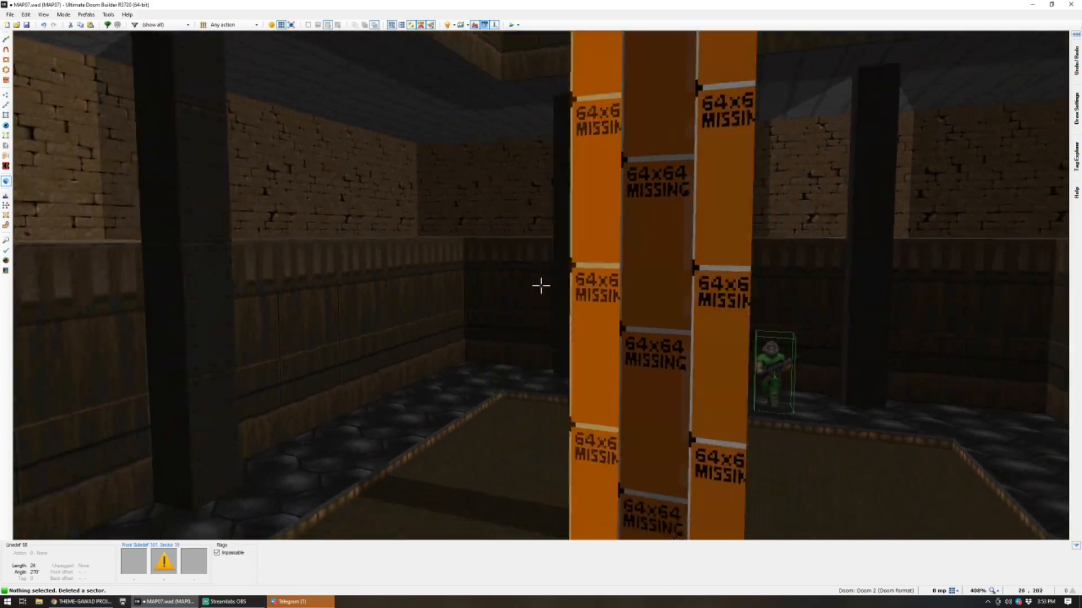
pyautogui.press('s')
pyautogui.hotkey('ctrl', 'c')
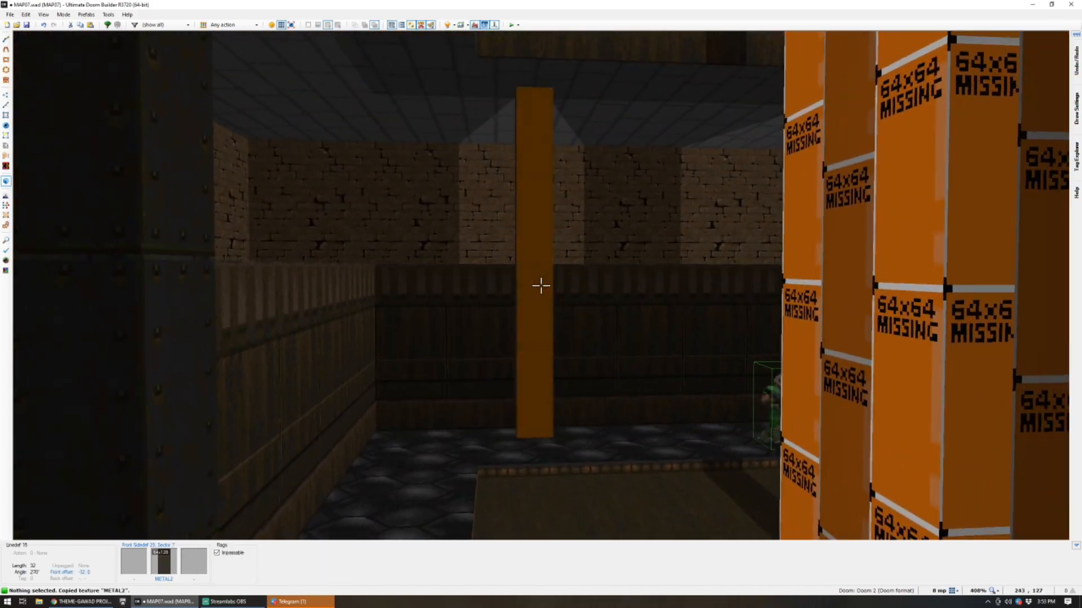
pyautogui.hotkey('ctrl', 'v')
pyautogui.press('f')
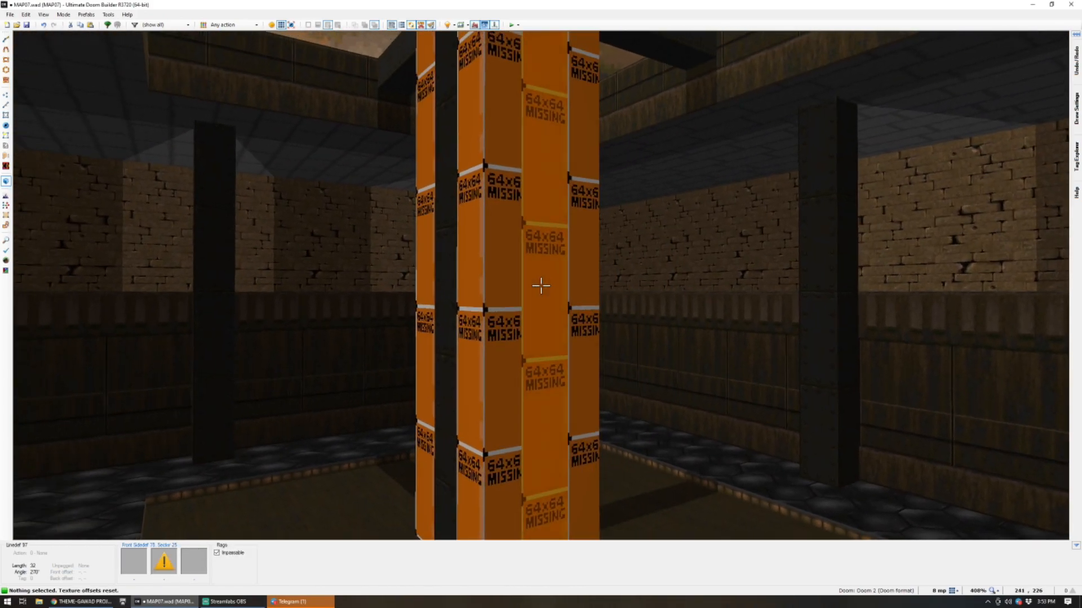
pyautogui.hotkey('ctrl', 'v')
pyautogui.press('r')
pyautogui.press('s')
pyautogui.press('d')
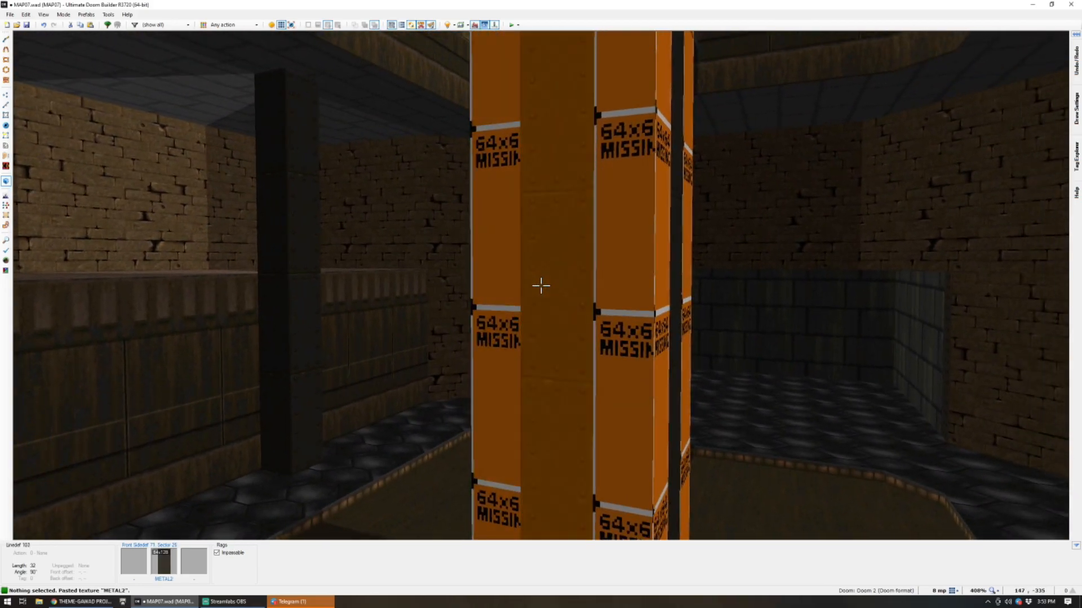
pyautogui.hotkey('ctrl', 'v')
pyautogui.press('s')
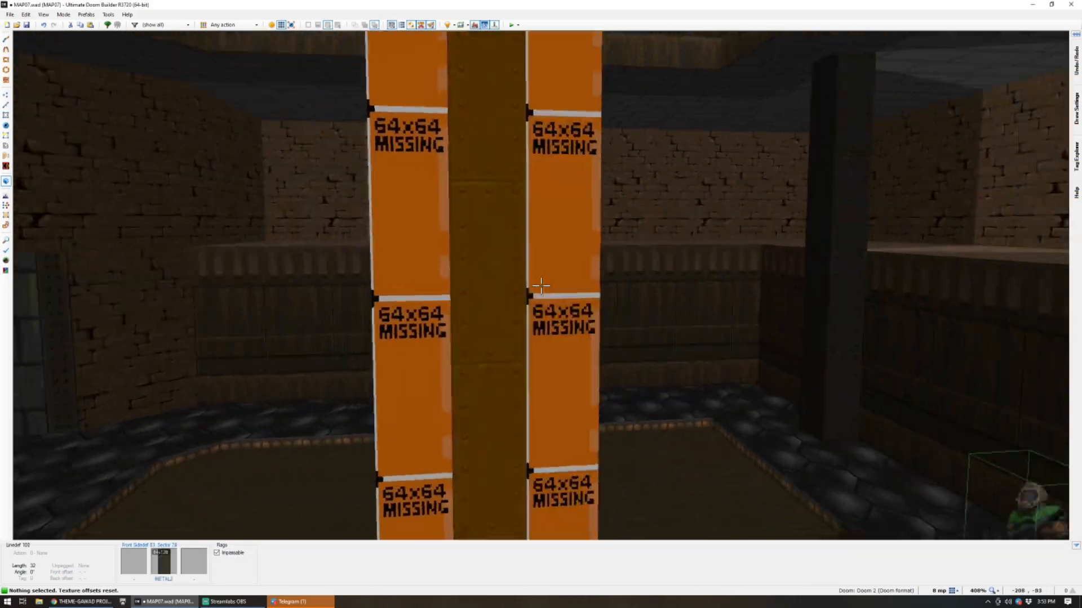
# Raise the floors of the sectors surrounding the central column to 56.
pyautogui.press('r')
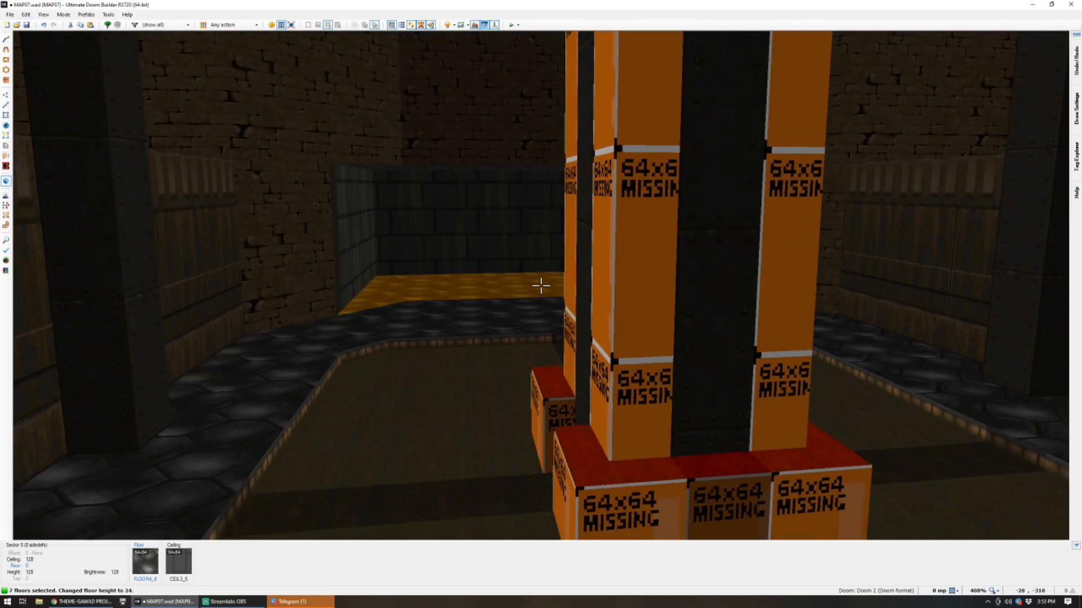
pyautogui.press('d')
pyautogui.press('s')
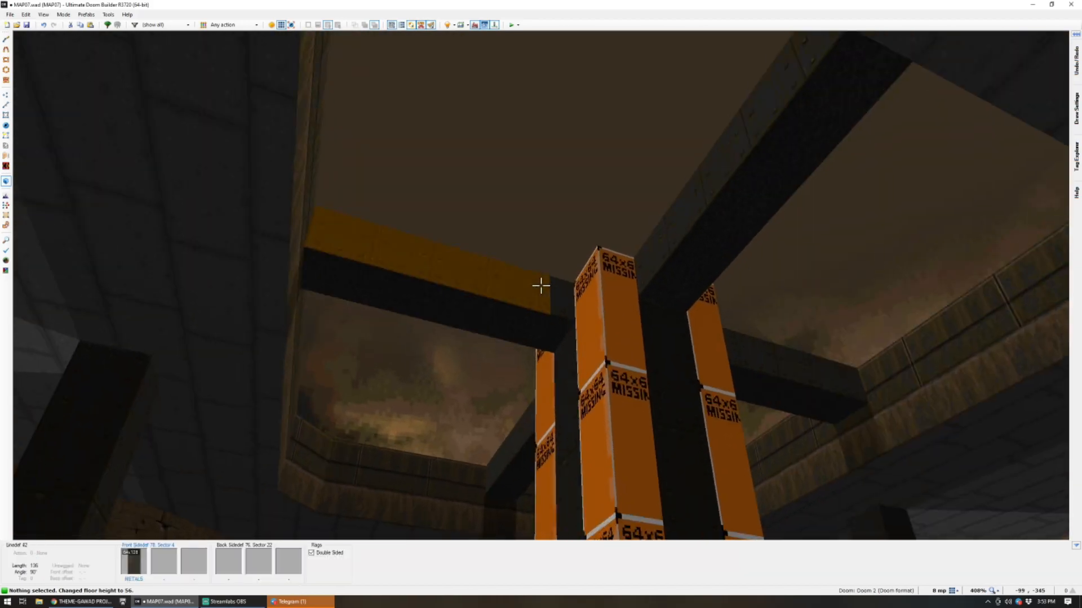
# Apply the CEIL5_1 flat to the four corner sky ceilings around the column and lower those ceilings to 288.
pyautogui.press('w')
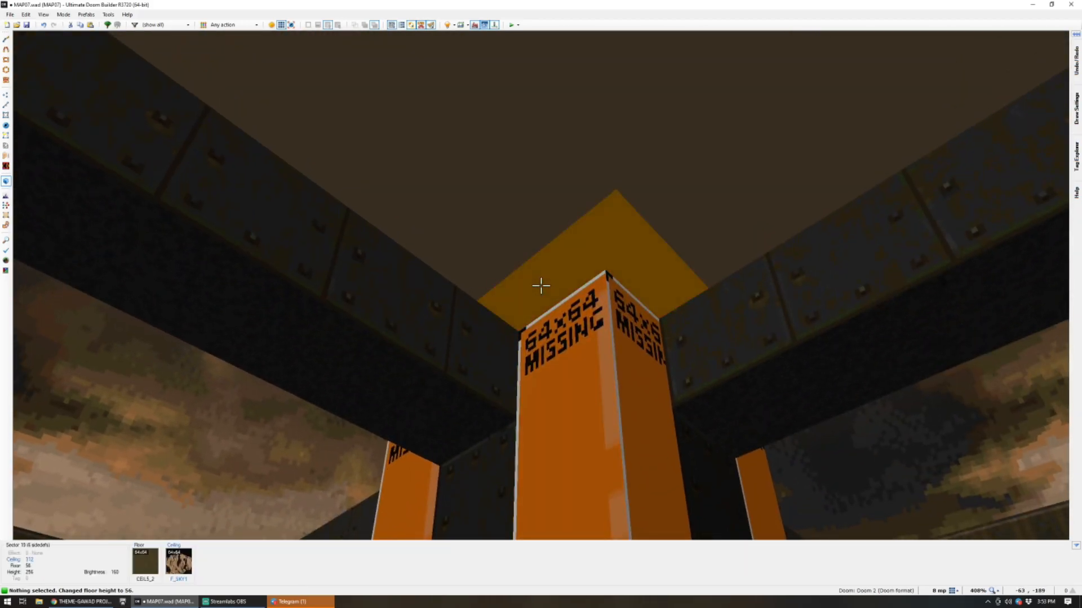
pyautogui.click(541, 286)
pyautogui.press('w')
pyautogui.click(541, 285)
pyautogui.press('w')
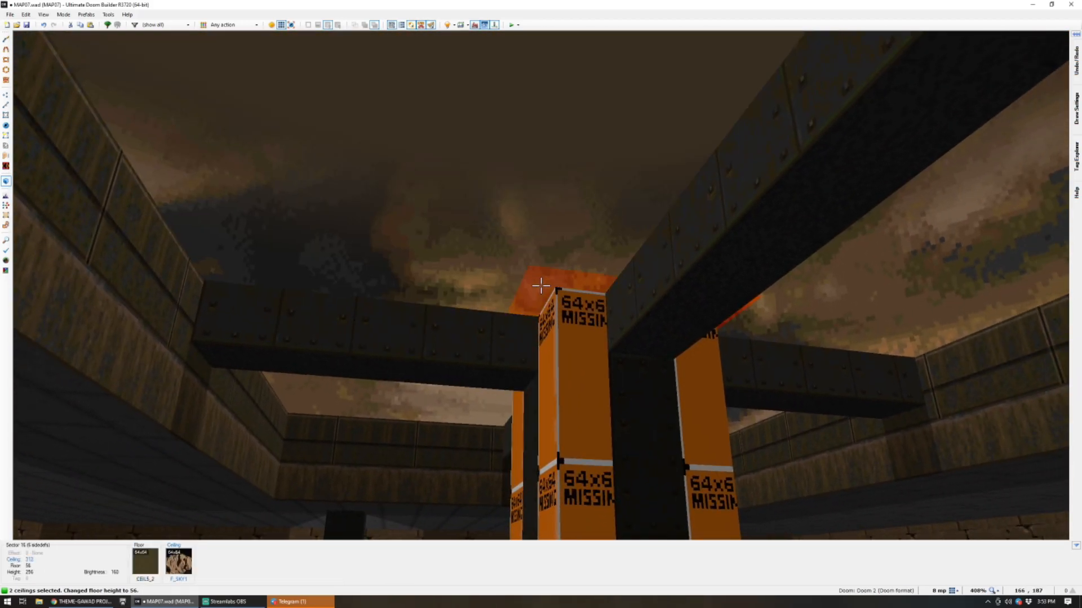
pyautogui.press('w')
pyautogui.click(541, 286)
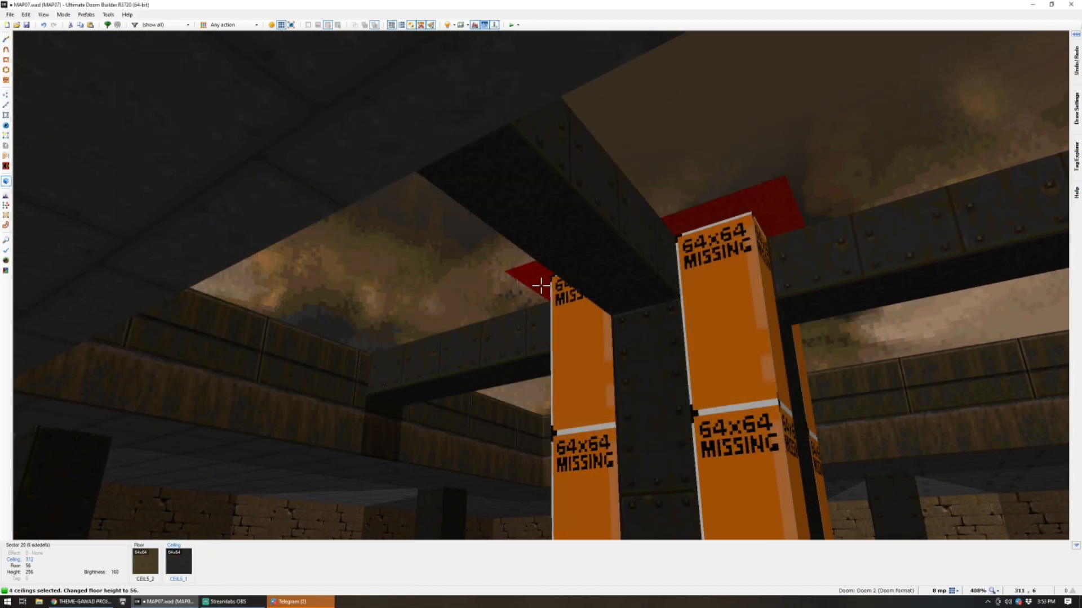
pyautogui.scroll(-3, 541, 286)
# Copy METAL5 and flood-fill it onto the untextured outer sides of the raised base around the column.
pyautogui.press('c')
pyautogui.press('w')
pyautogui.hotkey('ctrl', 'c')
pyautogui.press('w')
pyautogui.hotkey('ctrl', 'shift', 'v')
pyautogui.press('w')
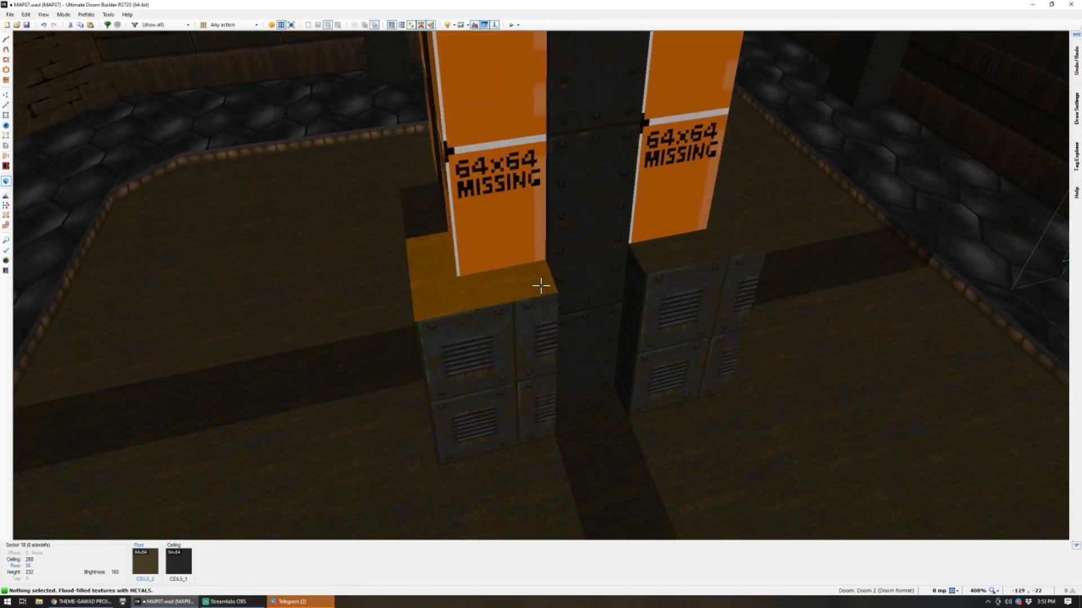
# Lower the three raised middle sections of the column's base to a floor height of -8, separating the corner blocks.
pyautogui.press('w')
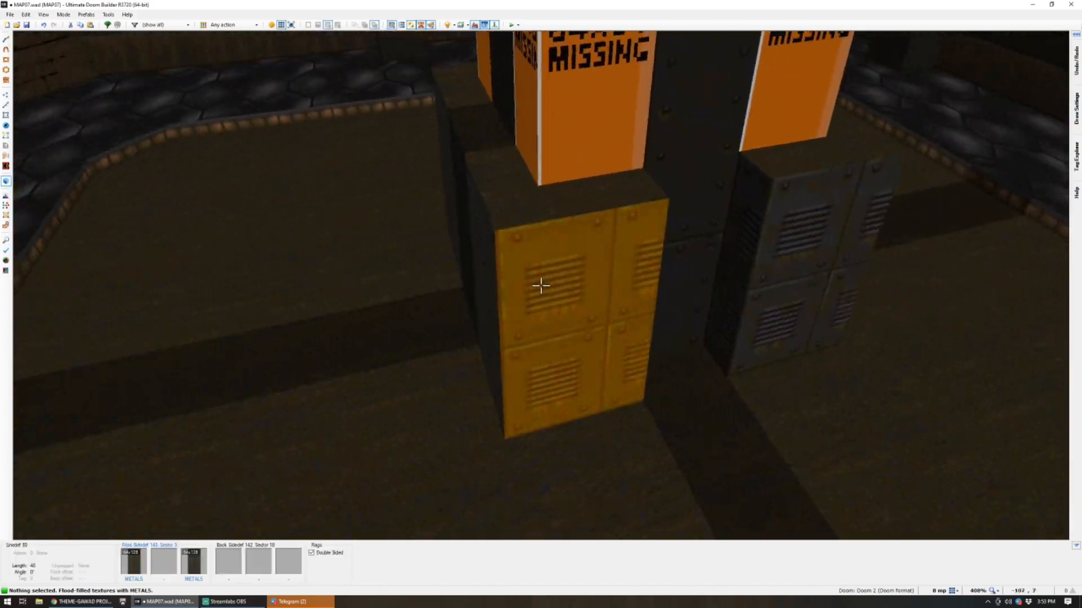
pyautogui.press('d')
pyautogui.press('a')
pyautogui.press('d')
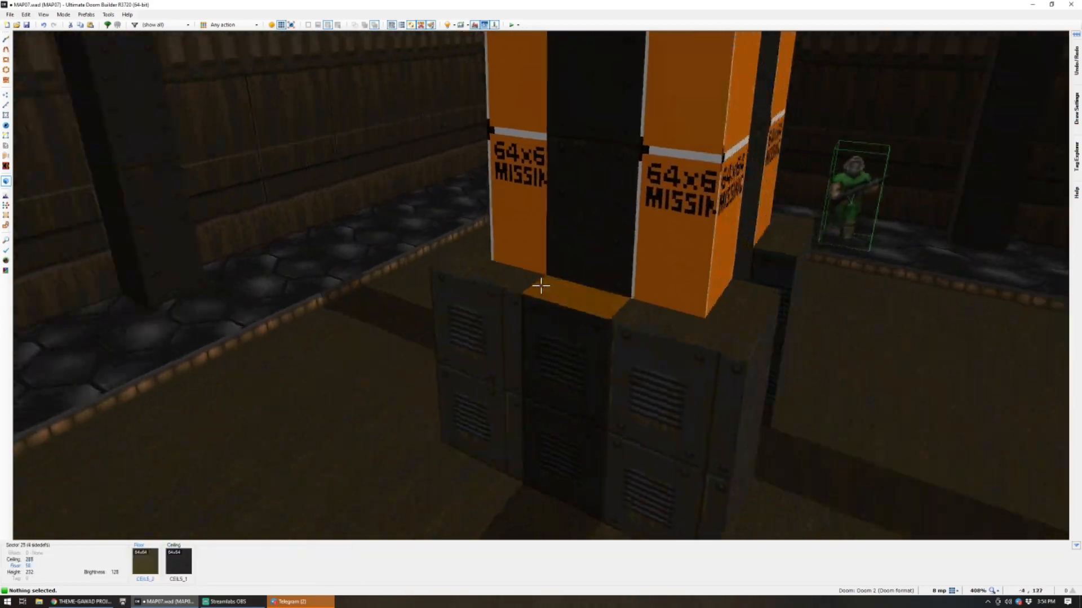
pyautogui.press('a')
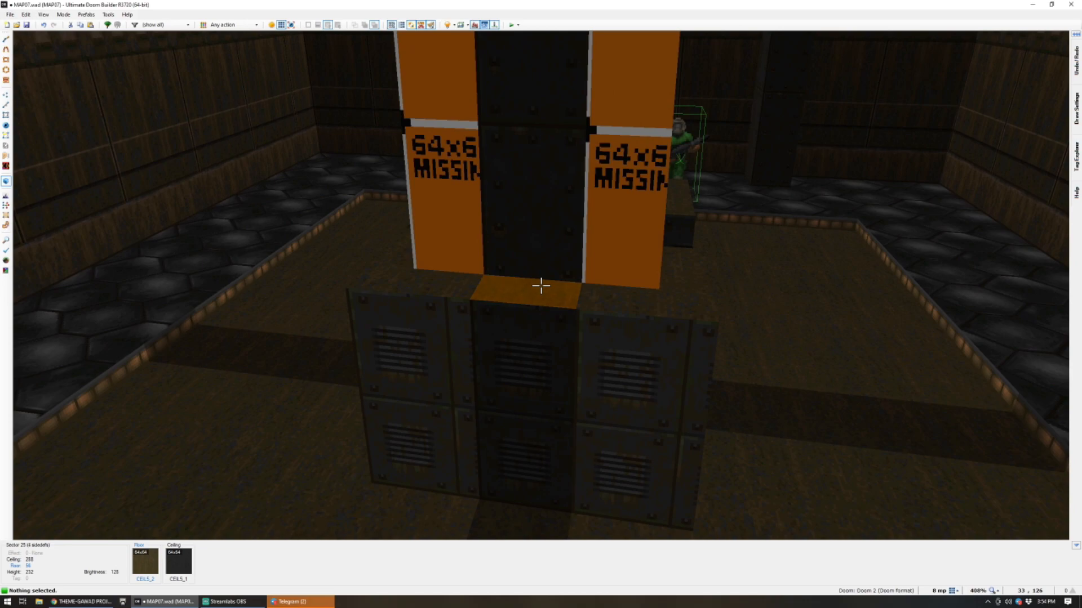
pyautogui.click(541, 286)
pyautogui.scroll(-3, 541, 286)
pyautogui.press('a')
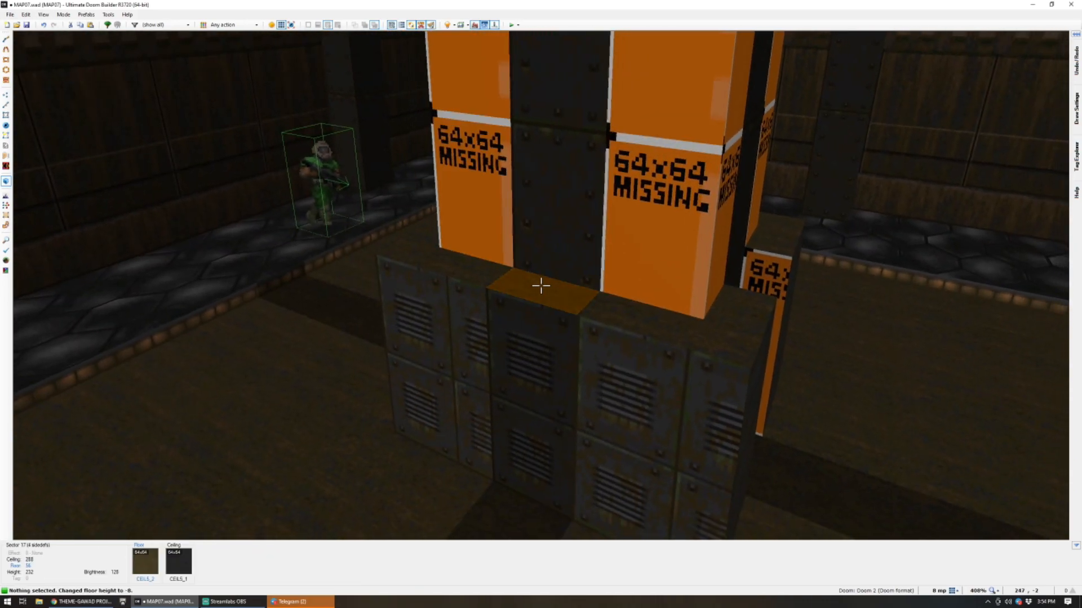
pyautogui.click(541, 286)
pyautogui.scroll(-5, 541, 286)
pyautogui.press('a')
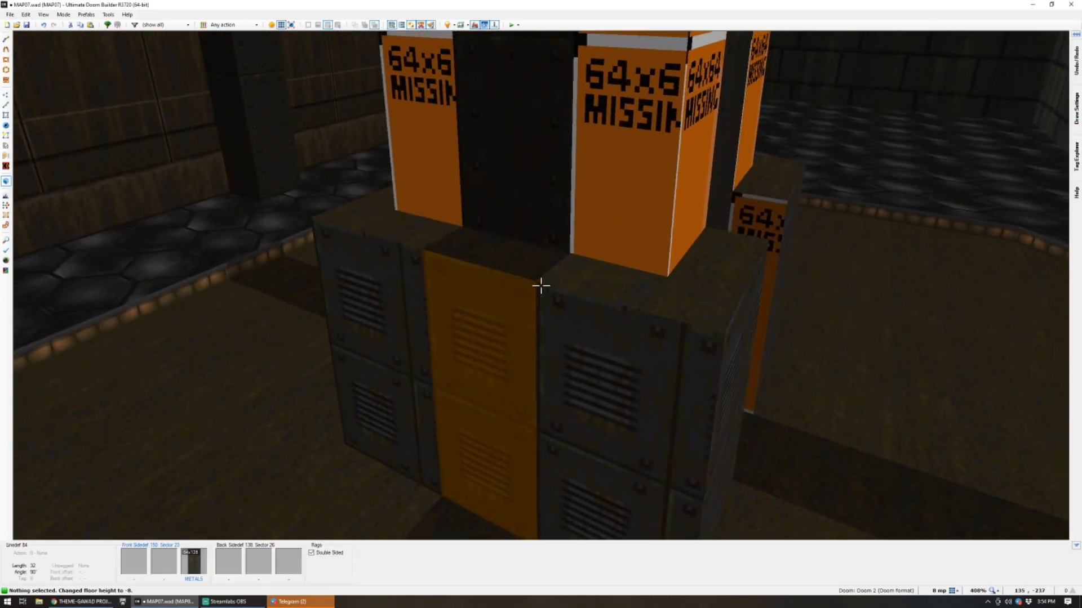
pyautogui.click(541, 286)
pyautogui.scroll(-6, 540, 286)
pyautogui.scroll(-2, 541, 286)
pyautogui.press('c')
pyautogui.press('a')
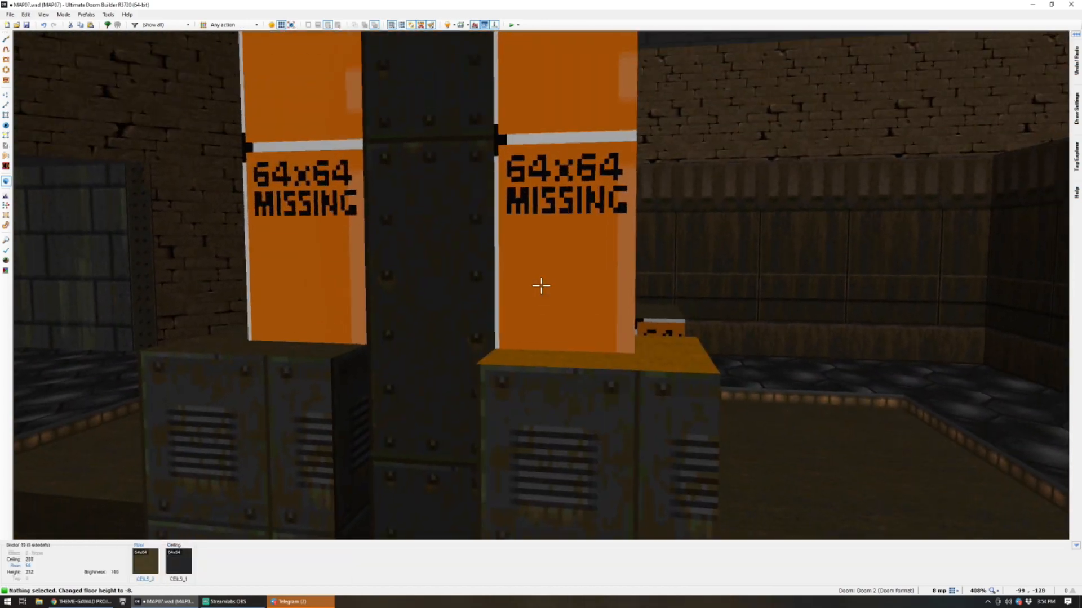
pyautogui.press('a')
pyautogui.click(541, 286)
pyautogui.click(541, 285)
pyautogui.press('a')
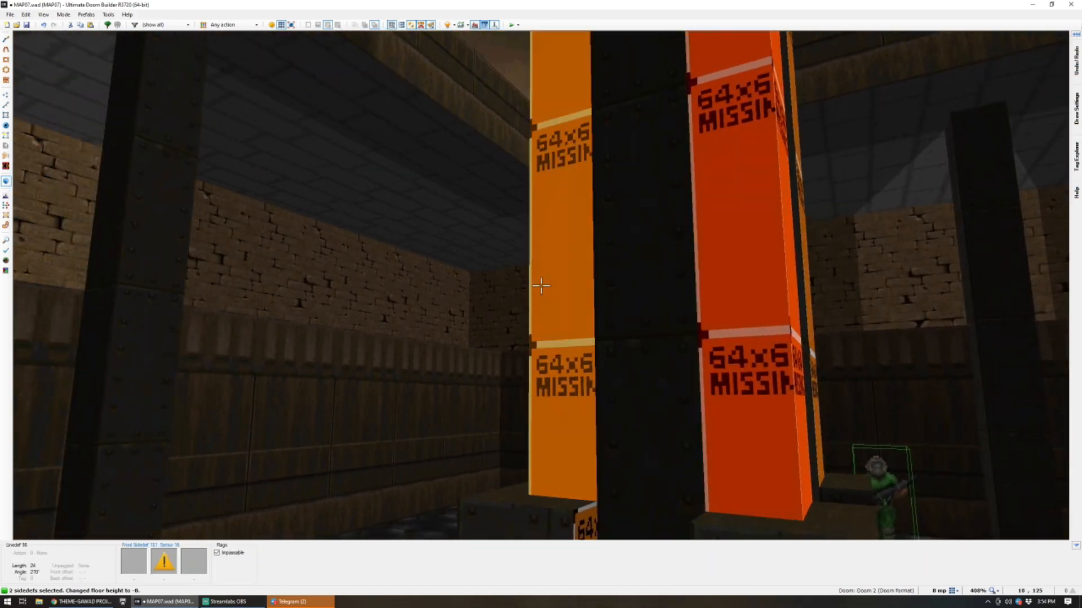
pyautogui.press('d')
pyautogui.press('c')
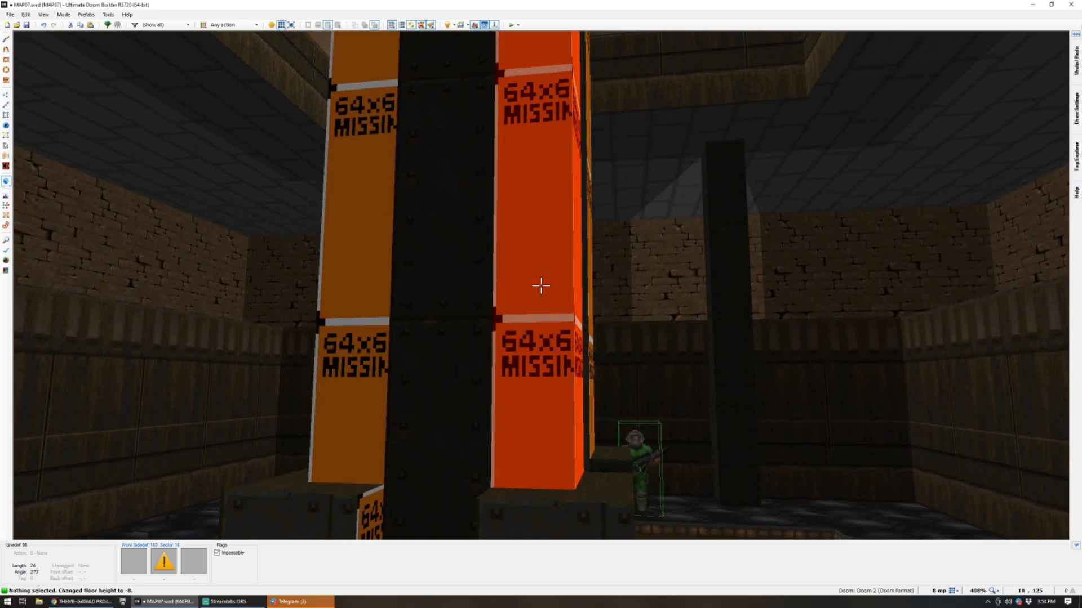
pyautogui.press('d')
pyautogui.click(541, 285)
pyautogui.click(541, 285)
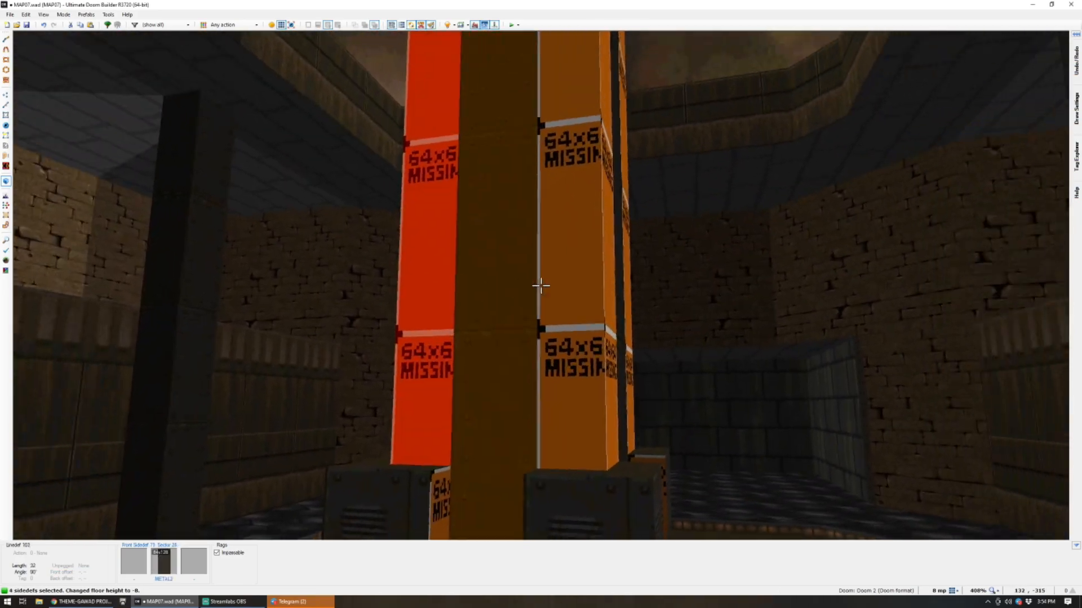
pyautogui.press('d')
pyautogui.click(540, 285)
pyautogui.click(541, 286)
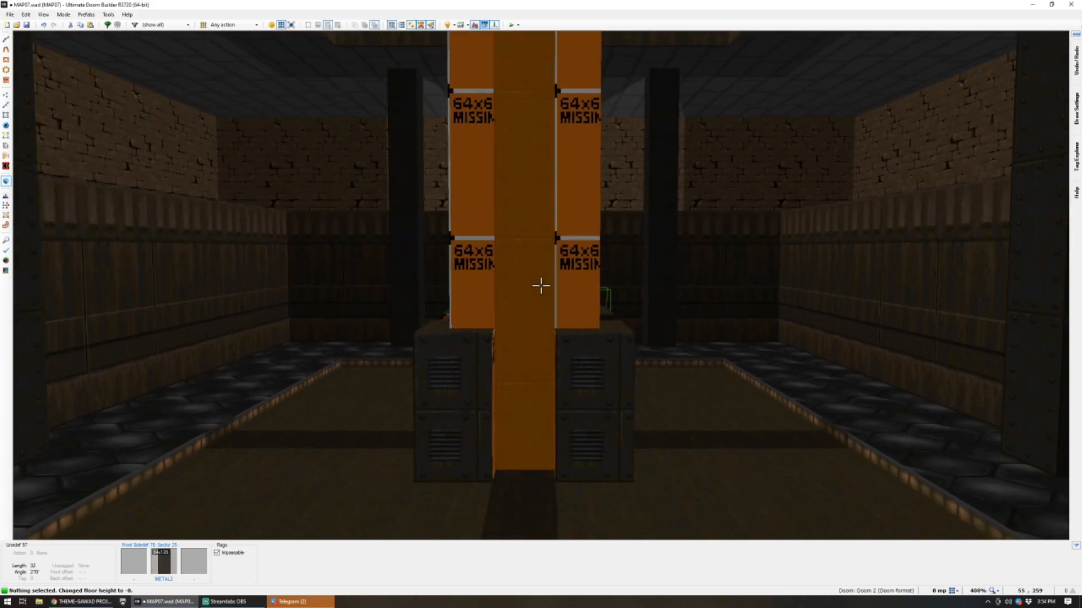
# Flood-fill the untextured corner faces of the central column with COMPBLUE.
pyautogui.press('d')
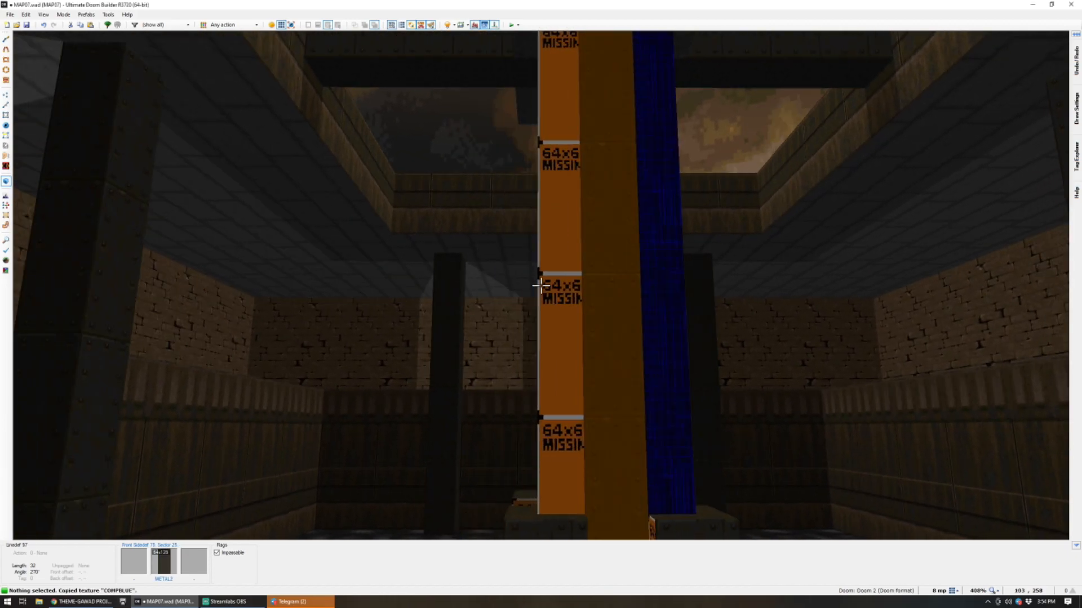
pyautogui.press('w')
pyautogui.press('a')
pyautogui.press('a')
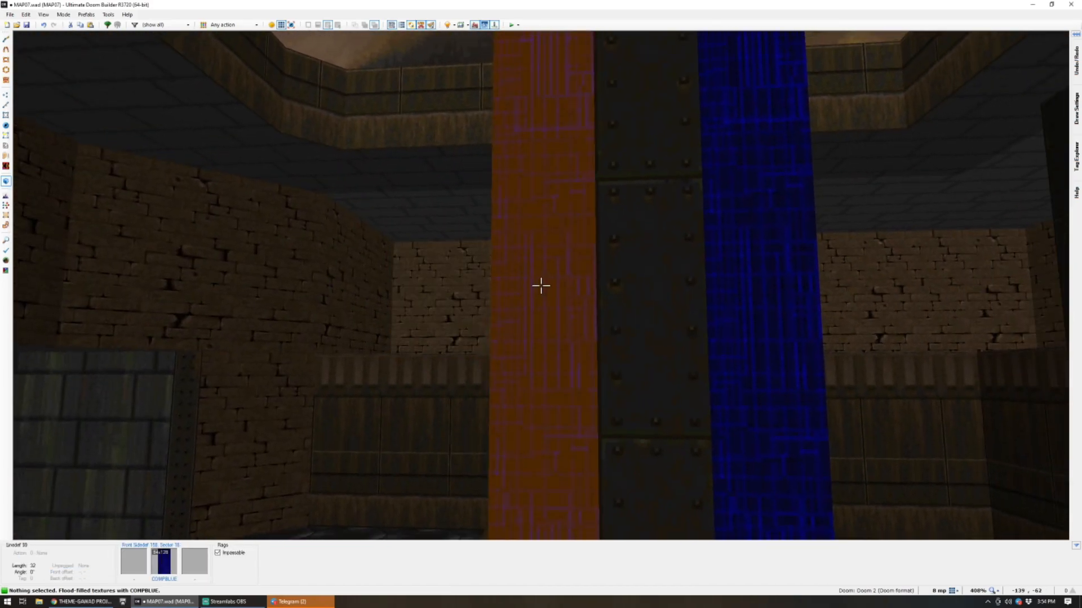
pyautogui.press('a')
pyautogui.press('w')
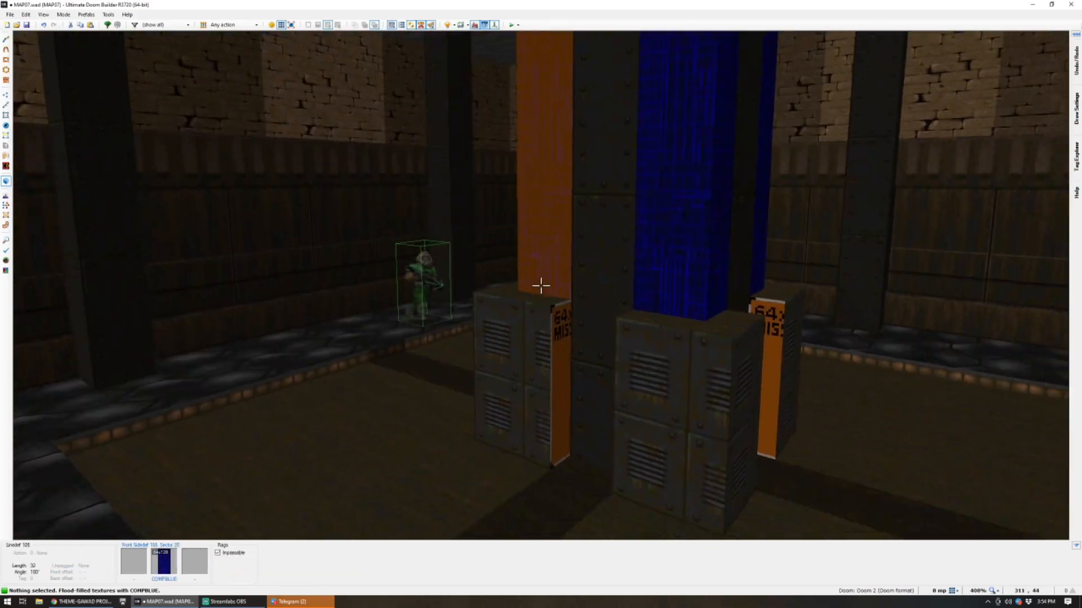
# Select the outer faces of the column's corner base blocks and retexture them with METAL.
pyautogui.press('w')
pyautogui.keyDown('shift'); pyautogui.click(540, 285); pyautogui.keyUp('shift')
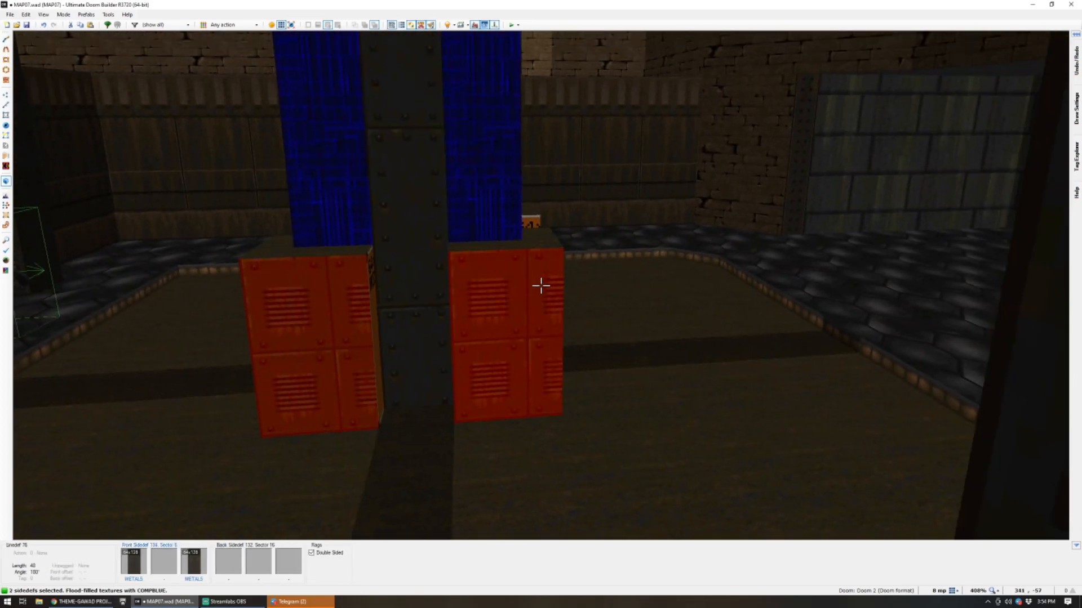
pyautogui.press('a')
pyautogui.keyDown('shift'); pyautogui.click(541, 285); pyautogui.keyUp('shift')
pyautogui.press('a')
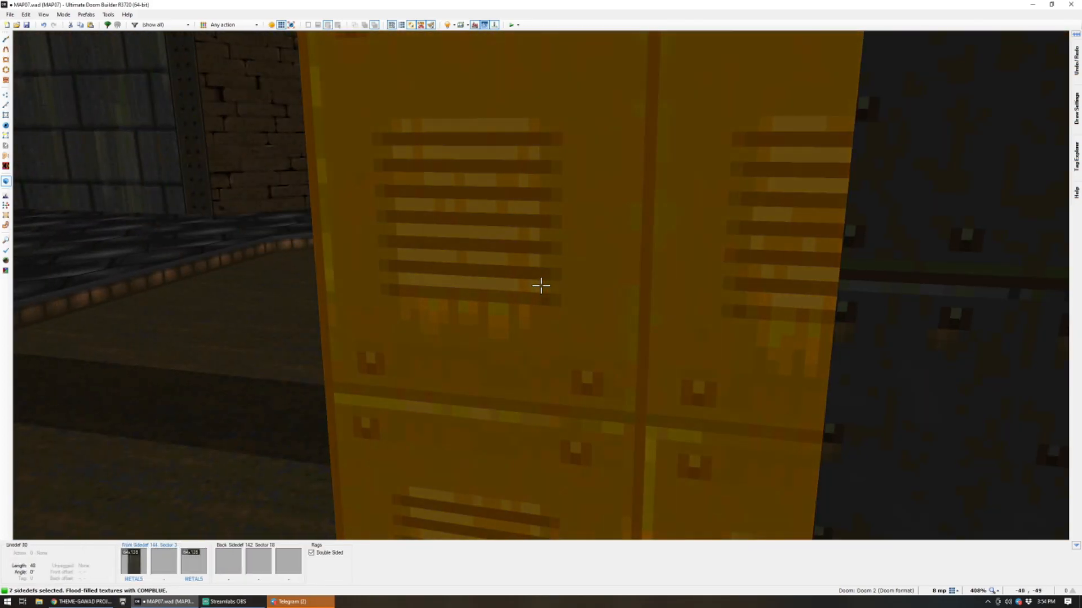
pyautogui.keyDown('shift'); pyautogui.click(541, 286); pyautogui.keyUp('shift')
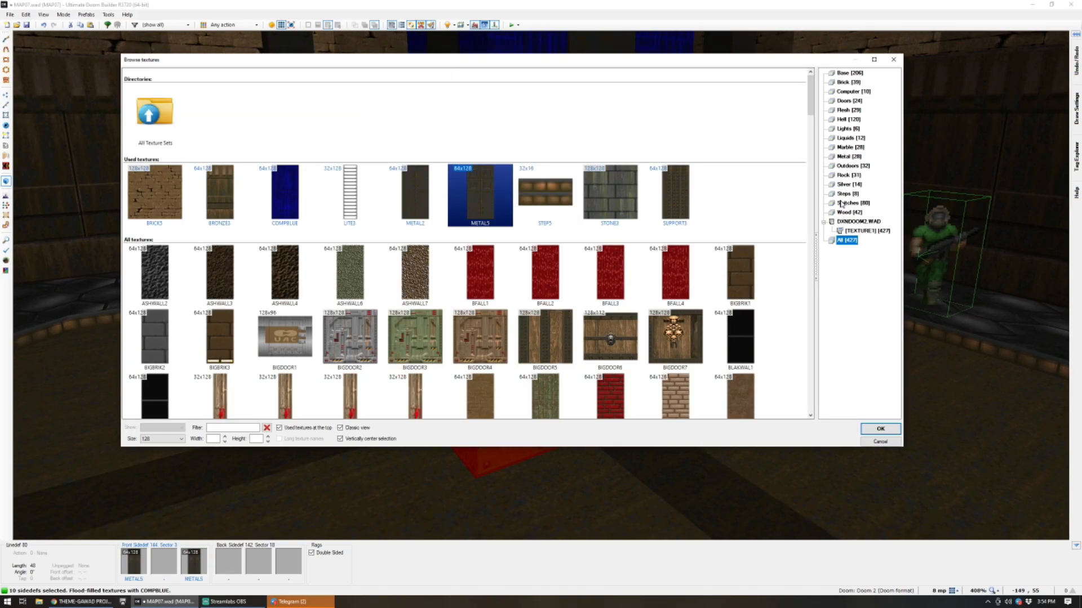
pyautogui.click(848, 156)
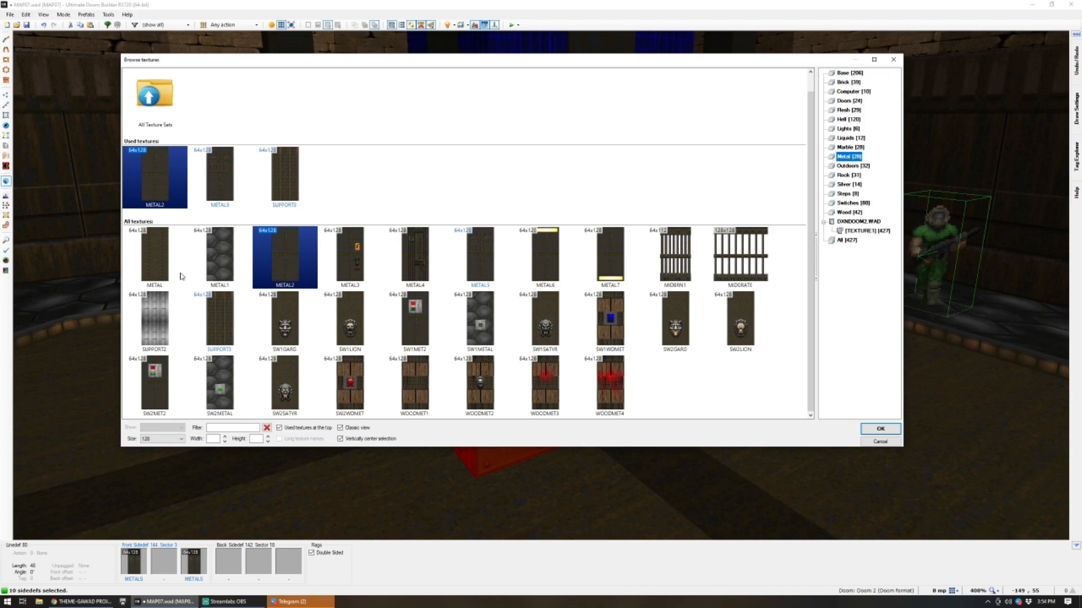
pyautogui.doubleClick(163, 256)
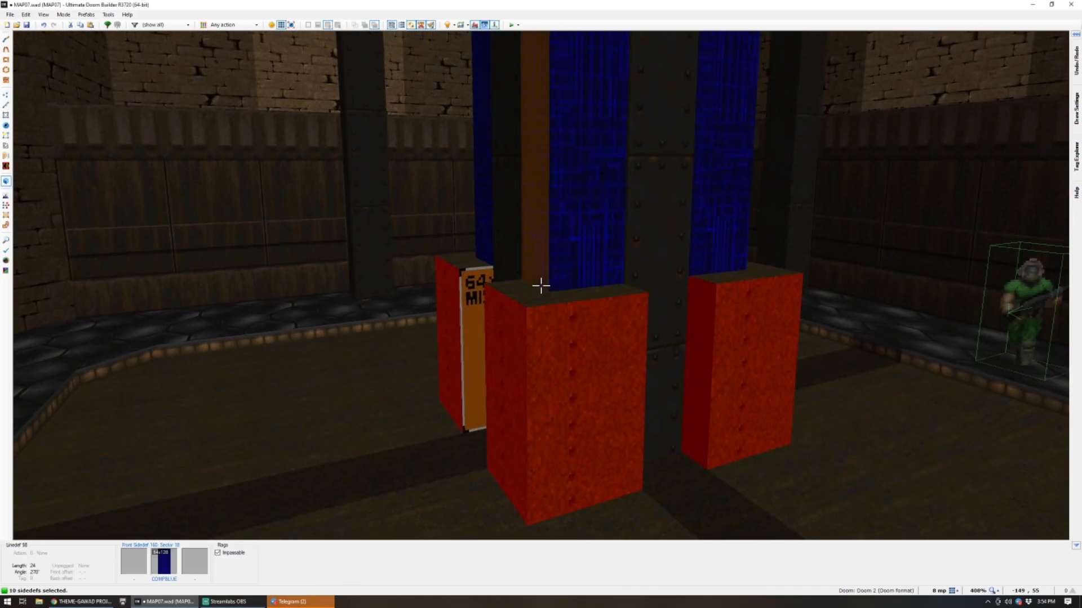
pyautogui.press('c')
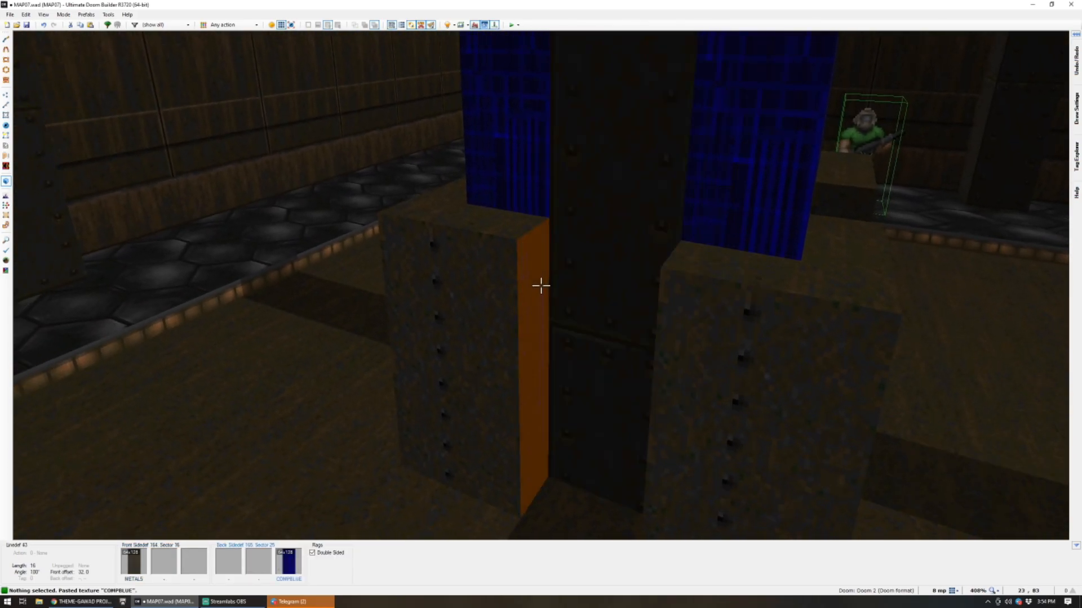
# Copy the METAL texture onto the untextured inner side faces of the corner base blocks.
pyautogui.hotkey('ctrl', 'v')
pyautogui.hotkey('ctrl', 'c')
pyautogui.hotkey('ctrl', 'v')
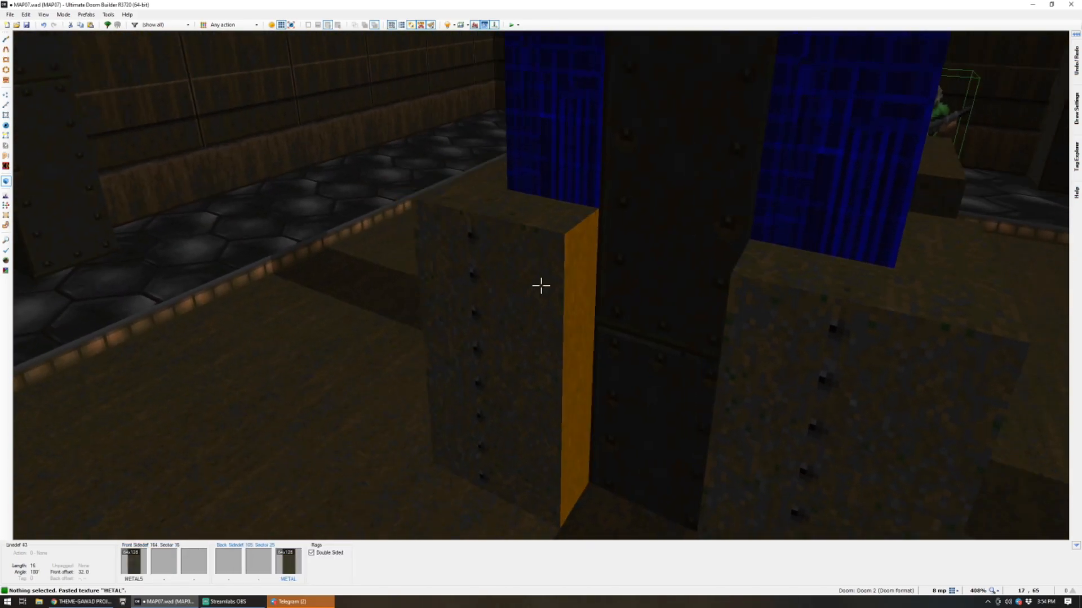
pyautogui.hotkey('ctrl', 'v')
pyautogui.hotkey('ctrl', 'v')
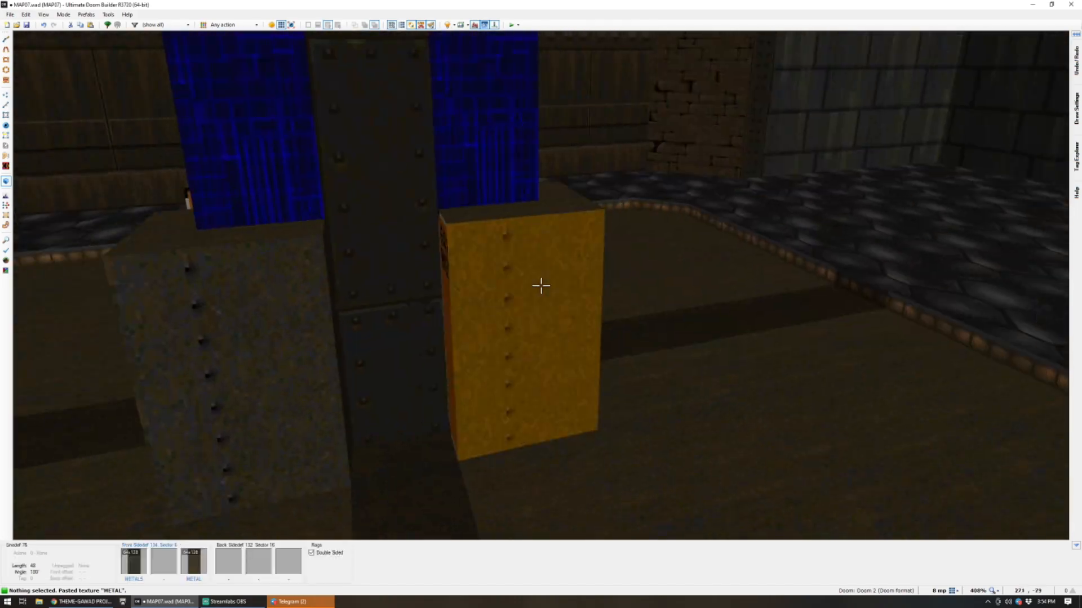
pyautogui.hotkey('ctrl', 'v')
pyautogui.hotkey('ctrl', 'v')
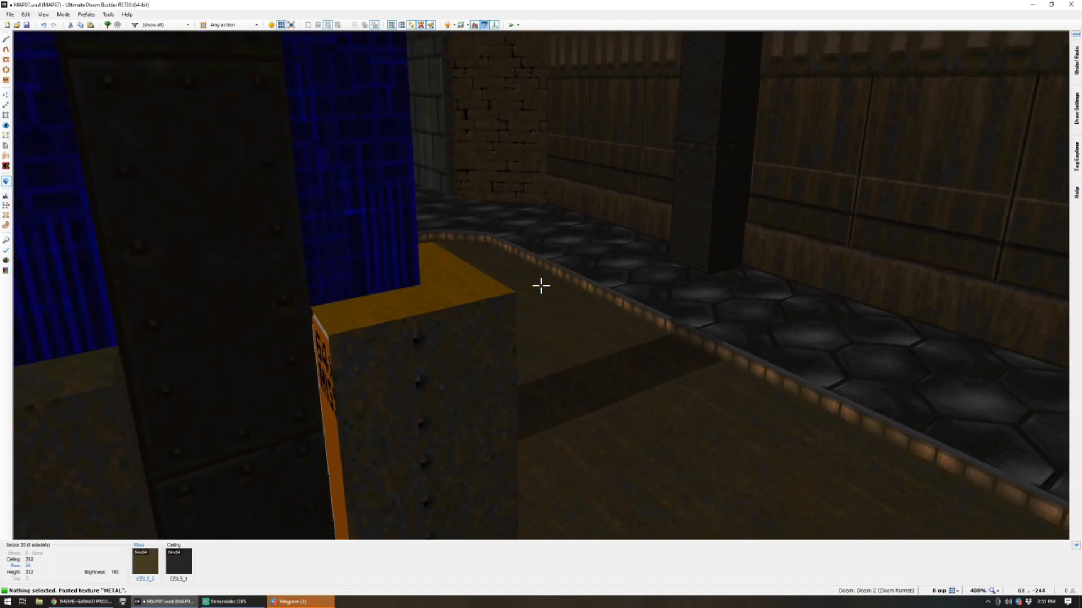
pyautogui.hotkey('ctrl', 'v')
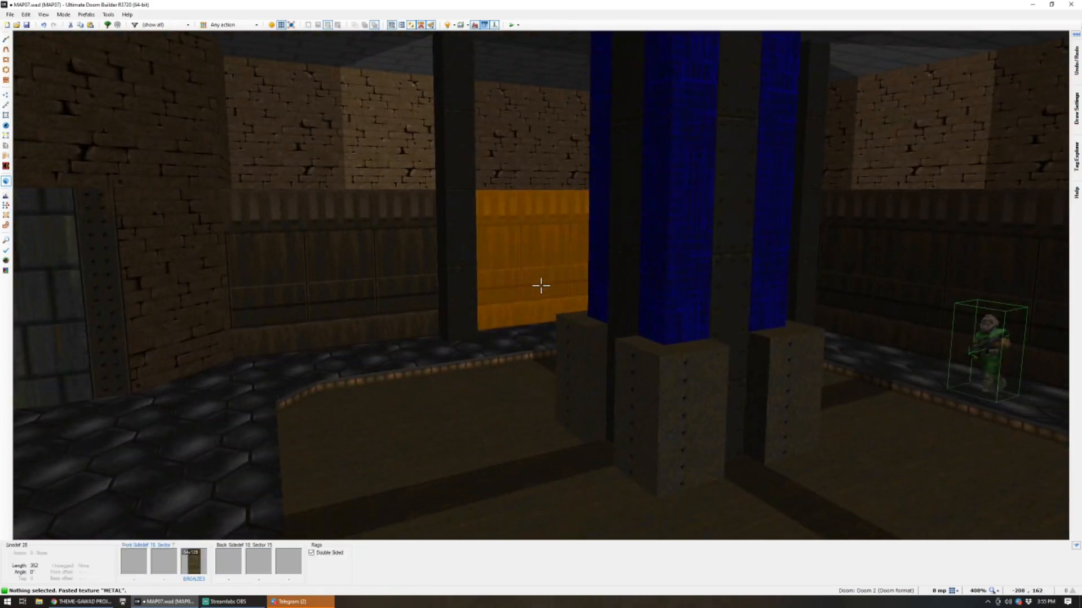
# Return to the 2D map view and save the map.
pyautogui.press('q')
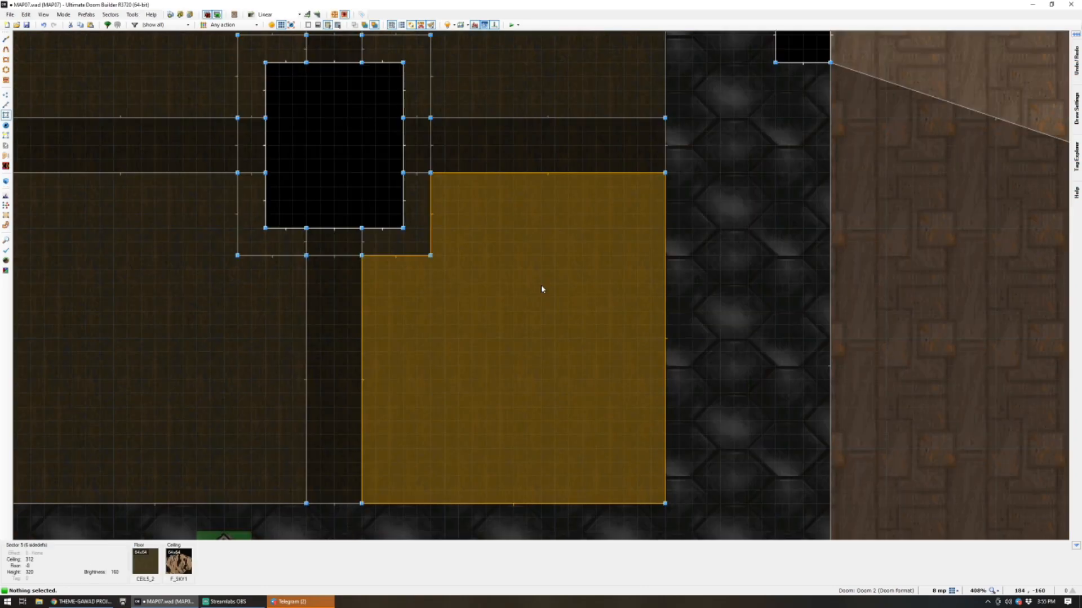
pyautogui.scroll(-8, 541, 289)
pyautogui.scroll(5, 465, 366)
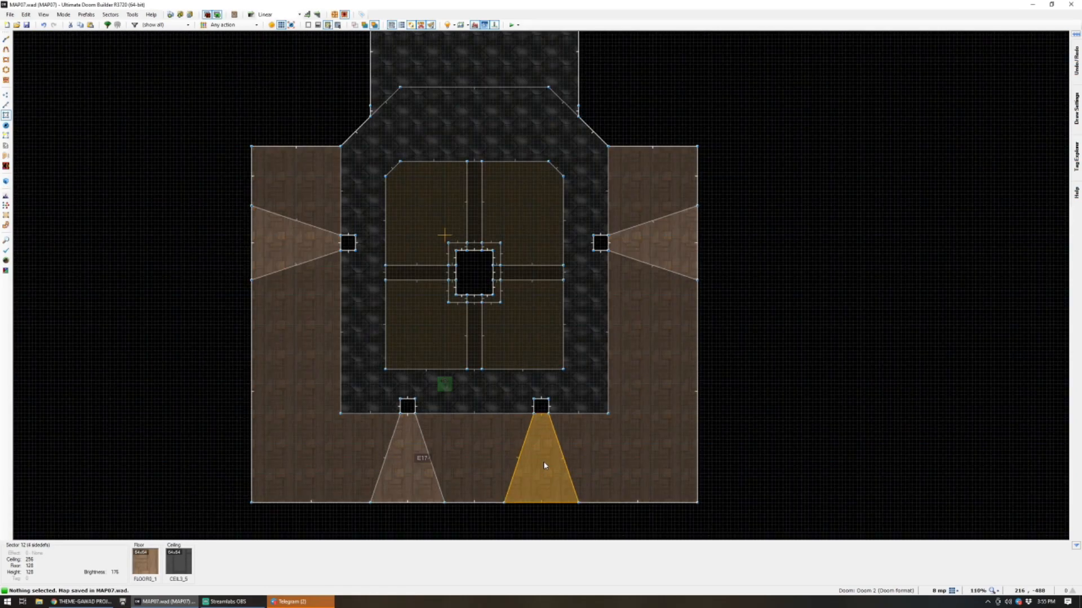
pyautogui.scroll(3, 452, 339)
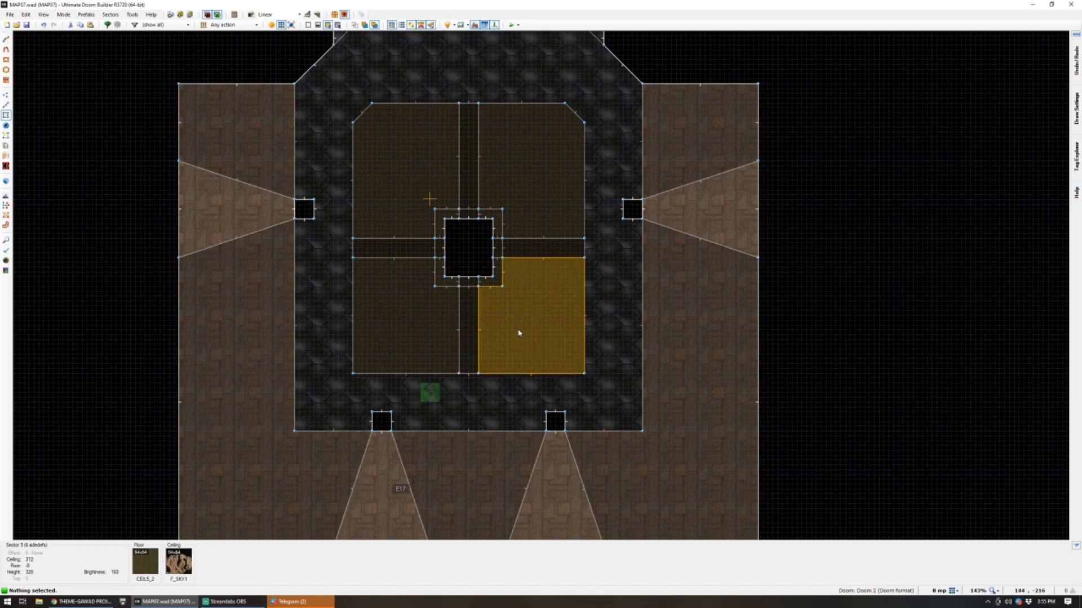
pyautogui.scroll(-1, 507, 330)
pyautogui.scroll(1, 431, 325)
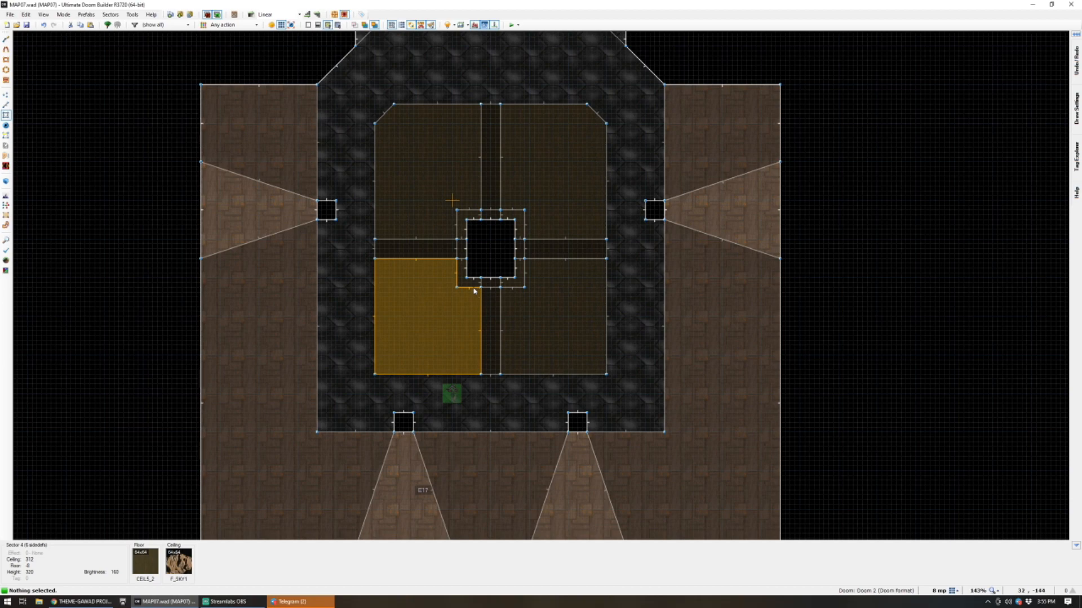
pyautogui.scroll(-1, 474, 289)
pyautogui.press('Up')
pyautogui.press('Up')
pyautogui.press('Up')
pyautogui.press('Up')
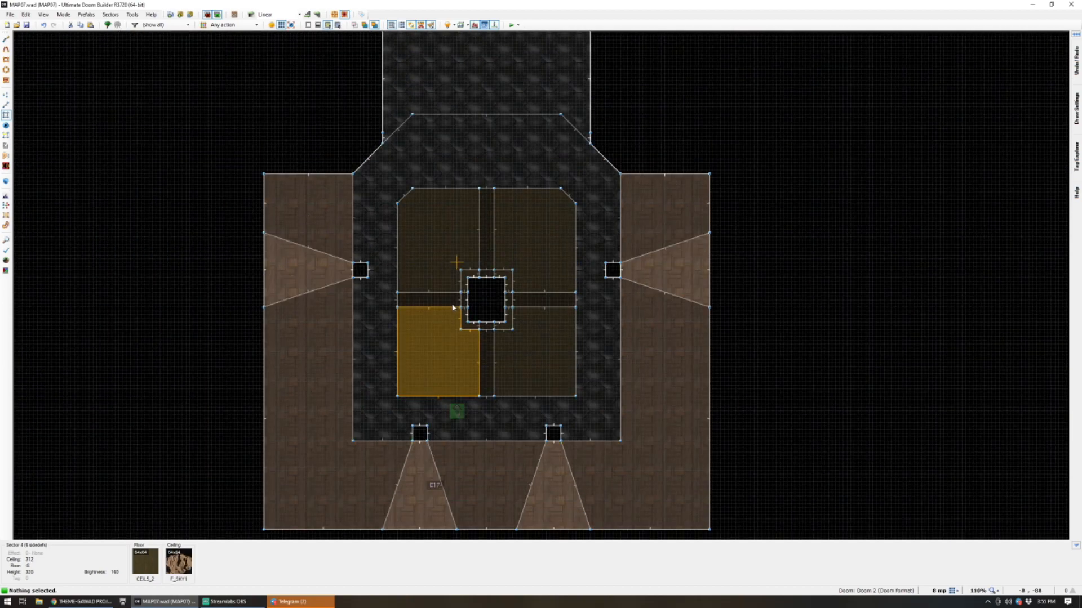
pyautogui.press('Down')
pyautogui.press('Down')
pyautogui.press('Left')
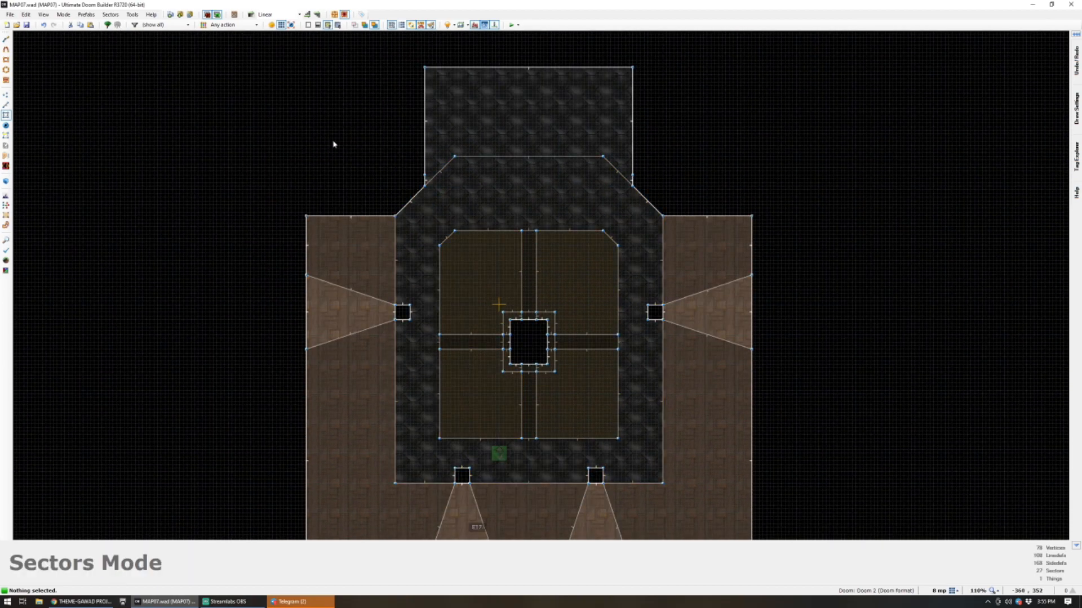
# Draw a 128 by 16 unit step sector against the northern edge of the west wing.
pyautogui.scroll(1, 283, 134)
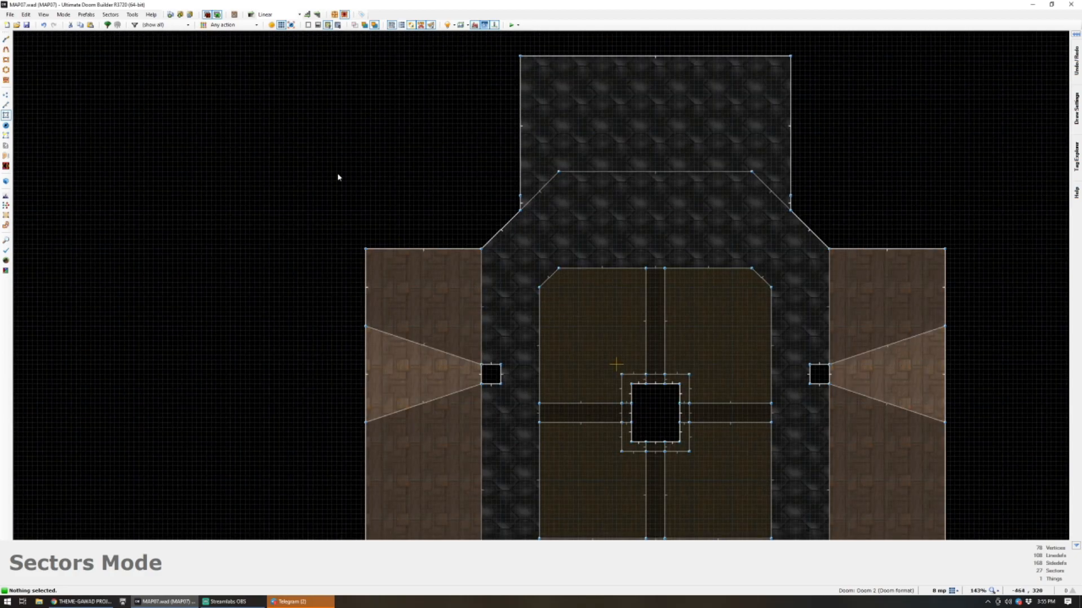
pyautogui.scroll(2, 338, 177)
pyautogui.press('d')
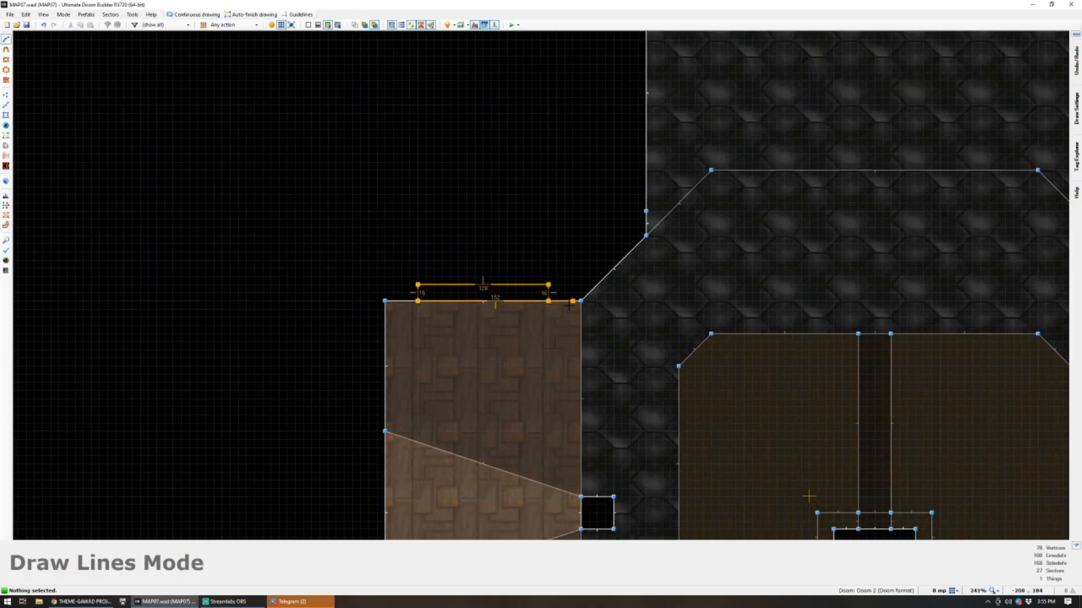
pyautogui.click(549, 302)
pyautogui.rightClick(508, 310)
pyautogui.press('Escape')
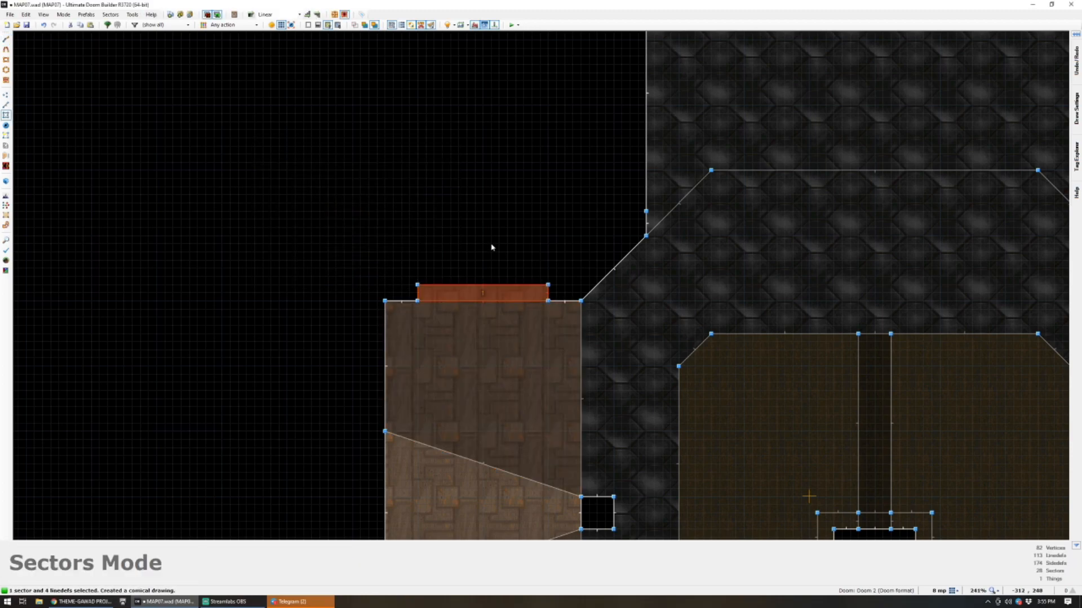
# Duplicate the step sector twice, stacking the copies directly north of it to form a three-step stair.
pyautogui.hotkey('ctrl', 'c')
pyautogui.hotkey('ctrl', 'v')
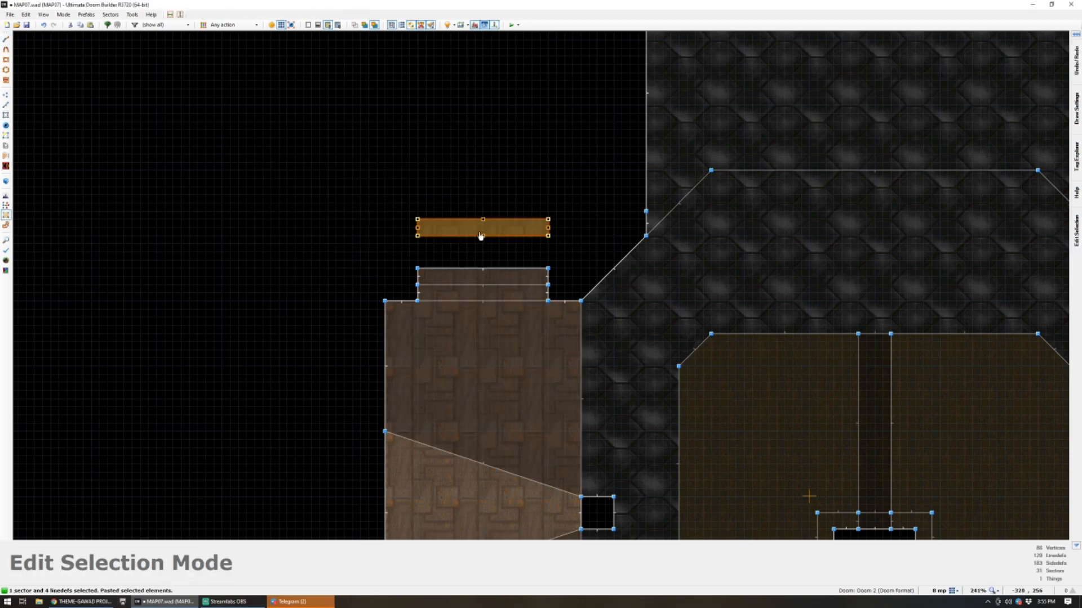
pyautogui.click(477, 252)
# Draw a room north of the stair with a 240-unit west wall, 256-unit north wall, 192-unit east wall and angled eastern corners.
pyautogui.scroll(-4, 498, 217)
pyautogui.scroll(4, 521, 200)
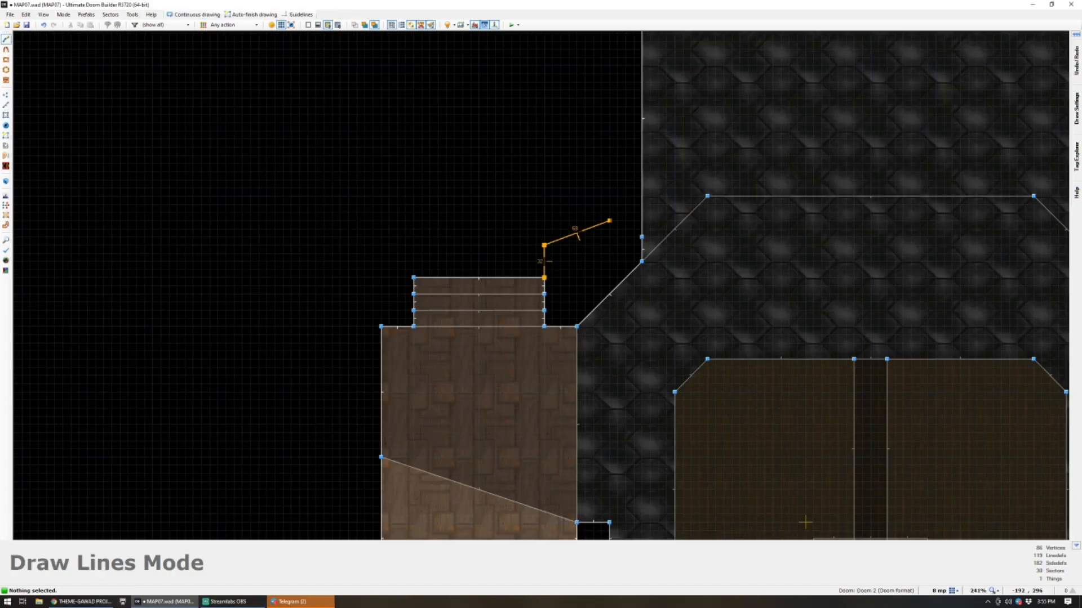
pyautogui.press('Up')
pyautogui.press('Up')
pyautogui.press('Up')
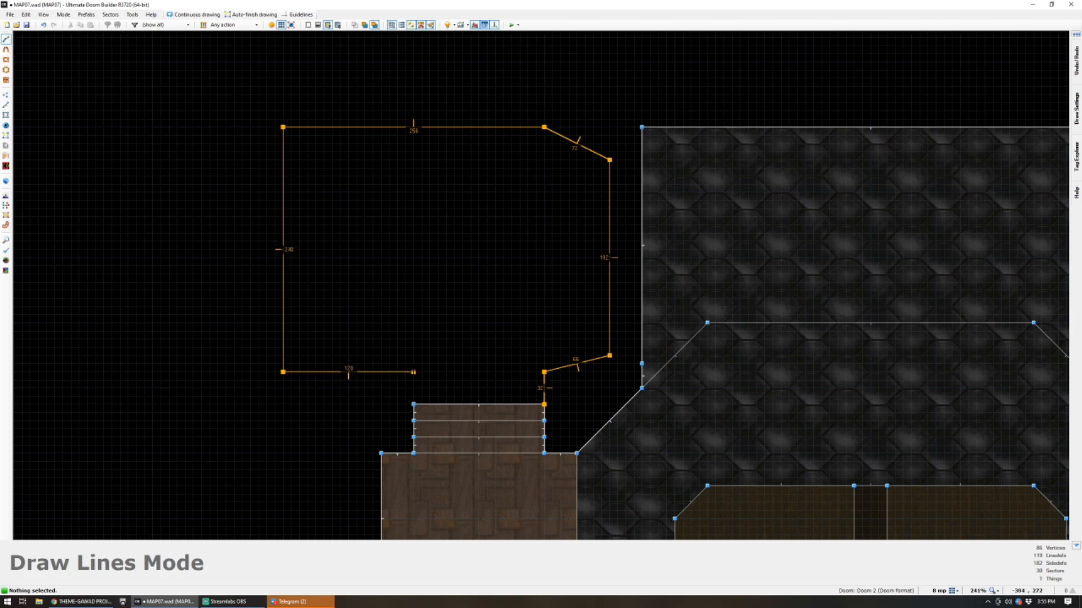
pyautogui.click(544, 403)
pyautogui.scroll(-4, 664, 345)
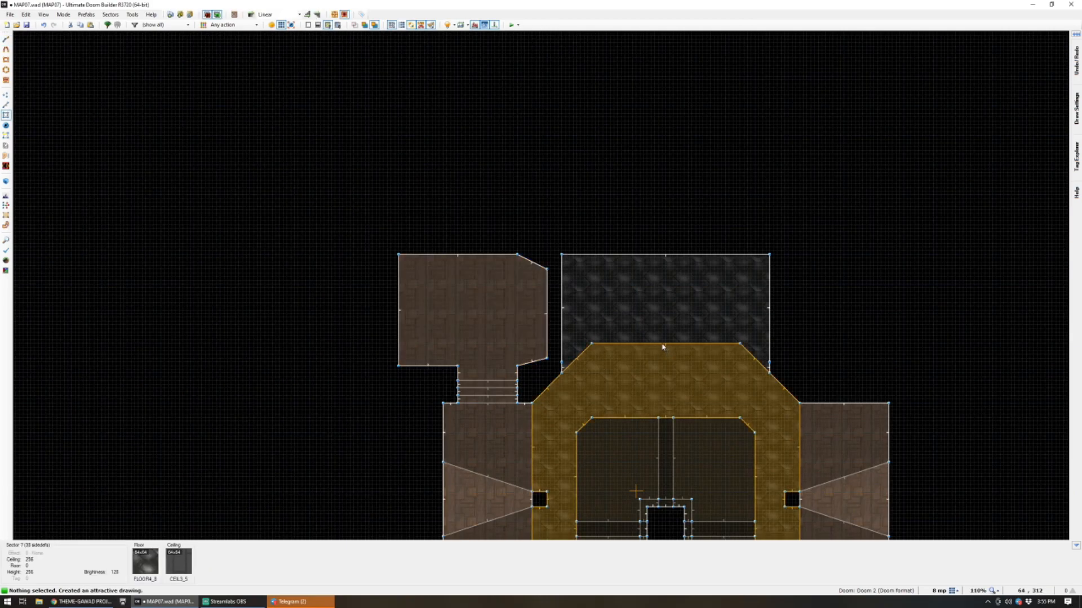
# Draw a short connecting passage between the new room's east wall and the northern hall, and view the new area in 3D.
pyautogui.scroll(3, 490, 290)
pyautogui.scroll(1, 530, 253)
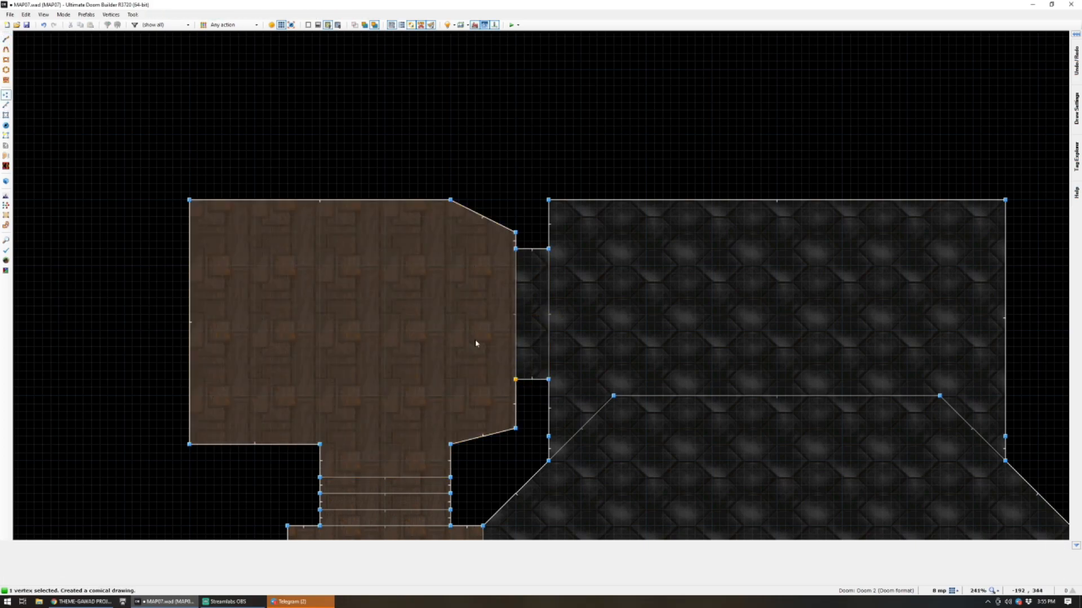
pyautogui.press('q')
pyautogui.press('e')
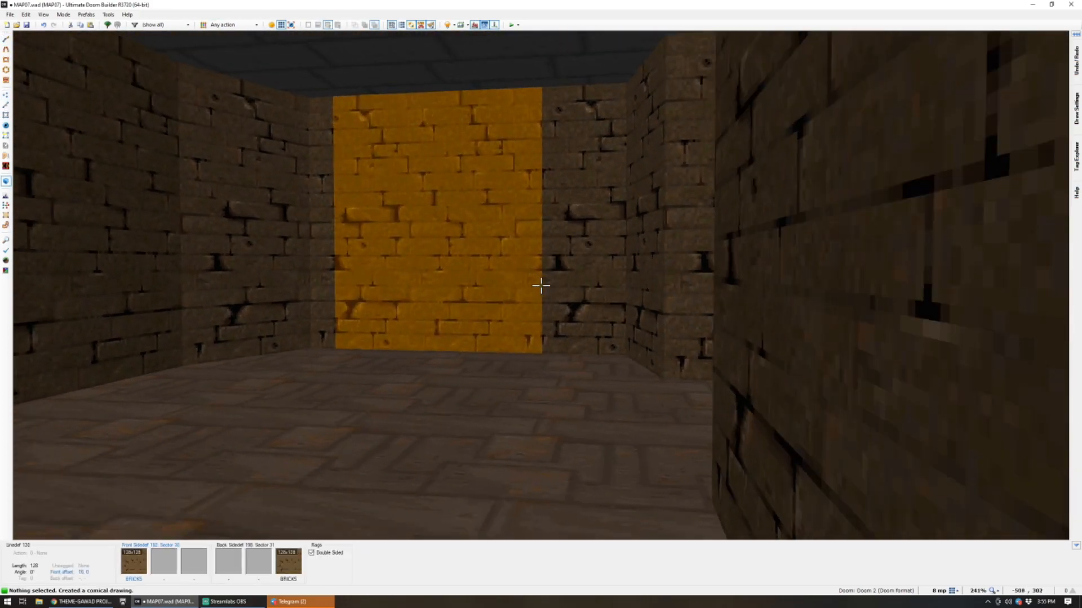
pyautogui.press('q')
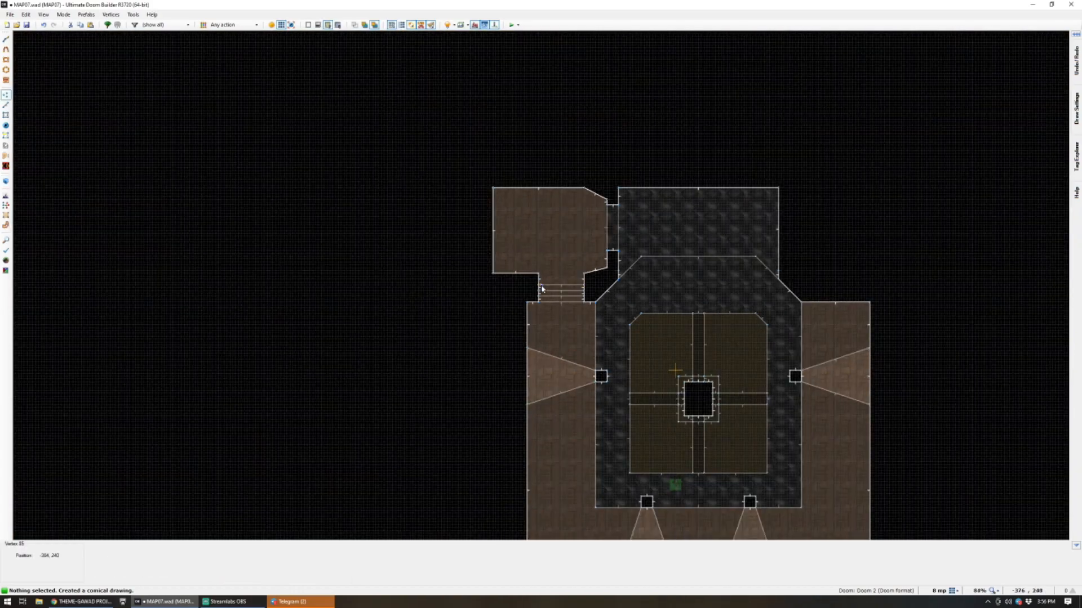
# Examine the passage opening and its surrounding walls in 3D from the northern hall.
pyautogui.scroll(4, 601, 249)
pyautogui.press('q')
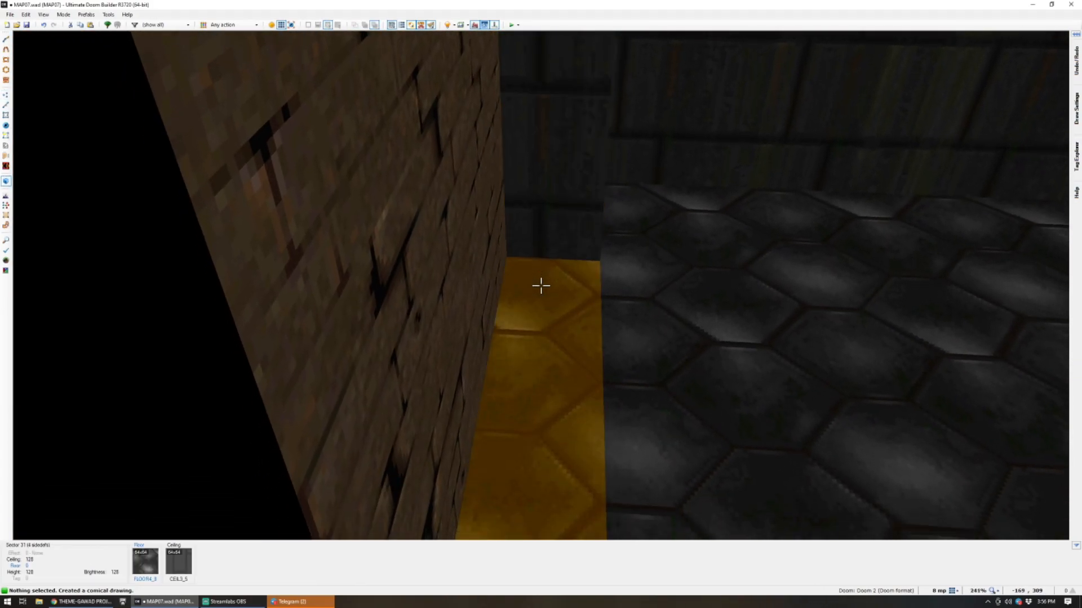
pyautogui.click(541, 286)
pyautogui.press('c')
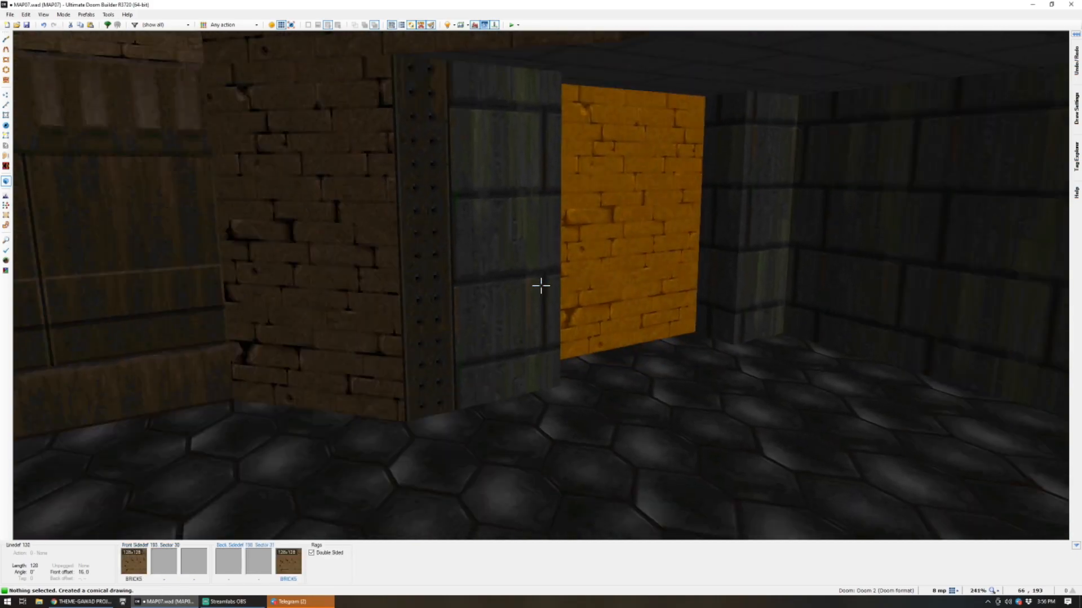
pyautogui.press('a')
pyautogui.press('d')
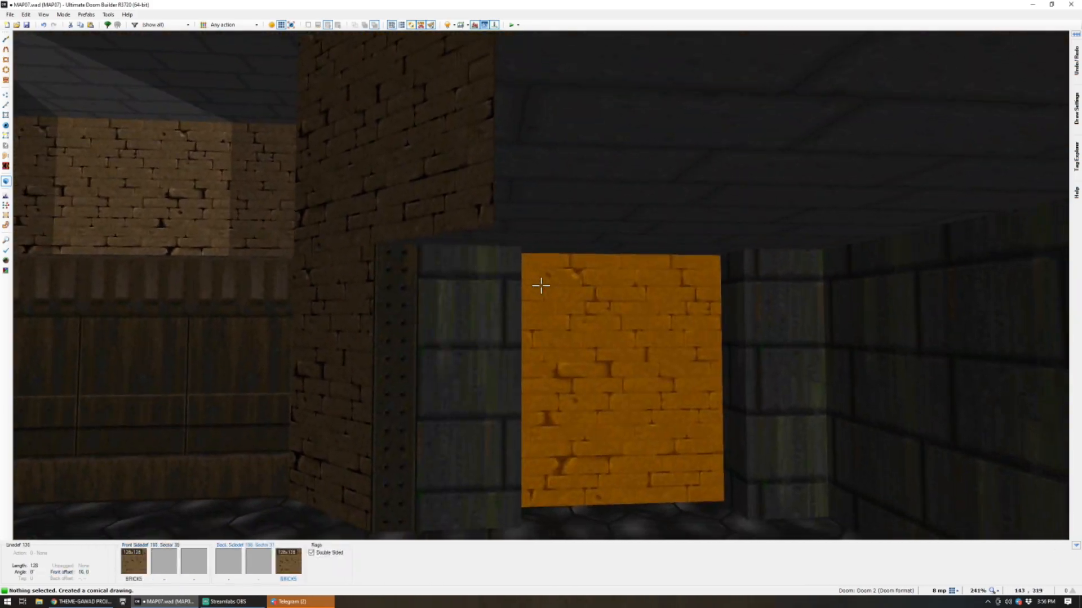
pyautogui.press('w')
pyautogui.press('s')
# Try a higher ceiling over the northern hall, set it back to 128, and return to the 2D map.
pyautogui.click(541, 285)
pyautogui.scroll(3, 541, 286)
pyautogui.scroll(-3, 541, 286)
pyautogui.press('c')
pyautogui.press('a')
pyautogui.press('w')
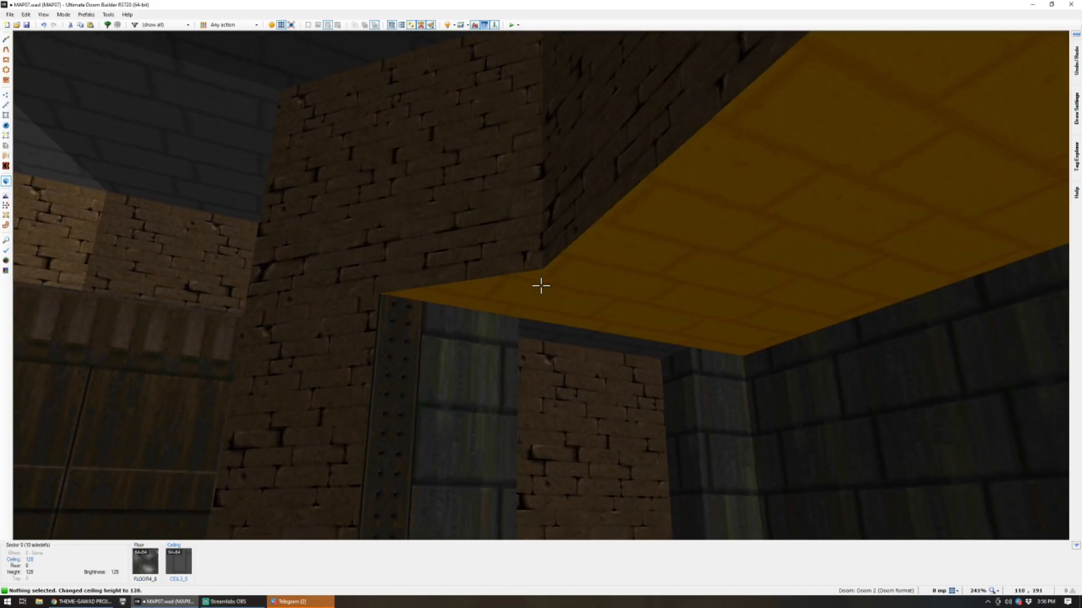
pyautogui.press('s')
pyautogui.press('q')
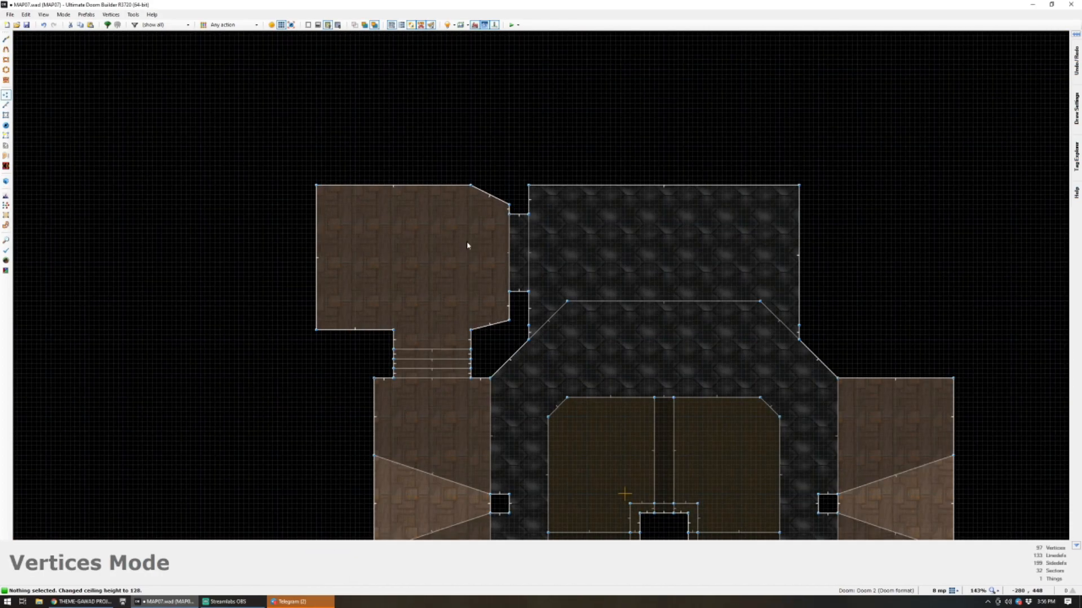
# Delete the connecting passage sector between the new room and the northern hall.
pyautogui.press('s')
pyautogui.press('Delete')
pyautogui.scroll(-1, 519, 254)
pyautogui.scroll(1, 512, 169)
pyautogui.scroll(-1, 514, 172)
pyautogui.scroll(1, 515, 176)
pyautogui.scroll(-1, 529, 189)
pyautogui.scroll(1, 530, 188)
pyautogui.scroll(-2, 620, 282)
pyautogui.scroll(2, 661, 445)
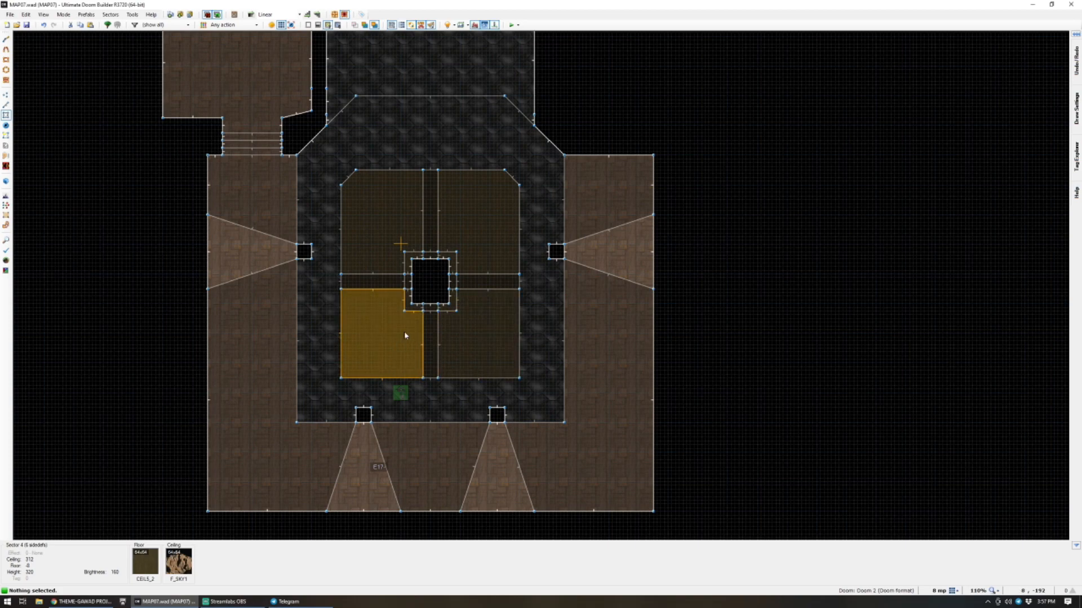
# Draw a 192 by 128 unit sector across the east wing, south of the light wedge.
pyautogui.press('Down')
pyautogui.press('Down')
pyautogui.scroll(3, 428, 372)
pyautogui.scroll(-5, 487, 496)
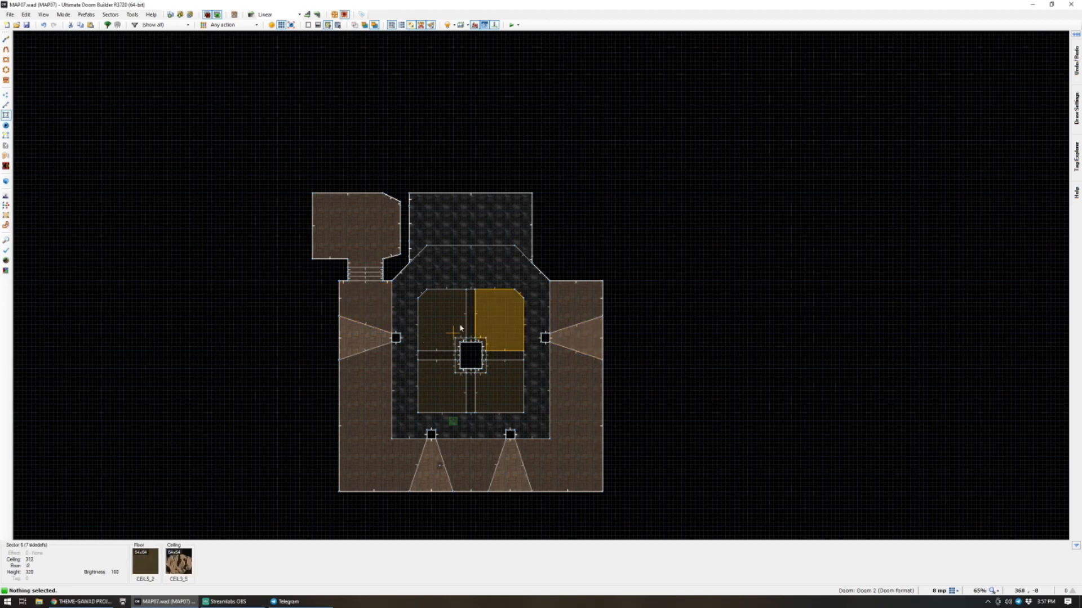
pyautogui.scroll(3, 600, 404)
pyautogui.scroll(1, 524, 423)
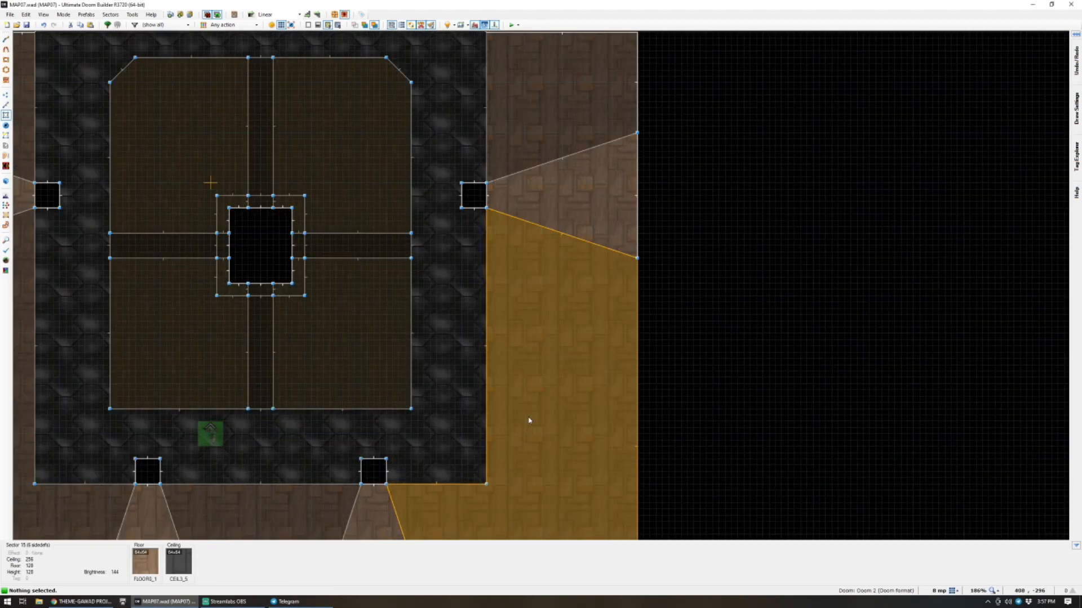
pyautogui.press('d')
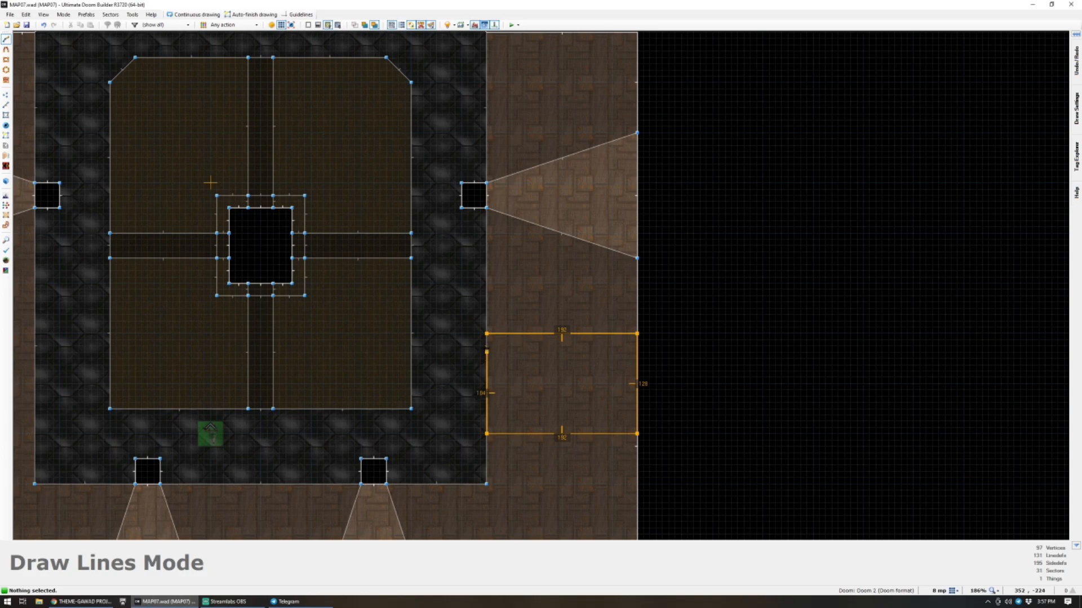
pyautogui.click(487, 334)
pyautogui.scroll(-1, 486, 395)
pyautogui.scroll(2, 689, 428)
pyautogui.scroll(-1, 580, 372)
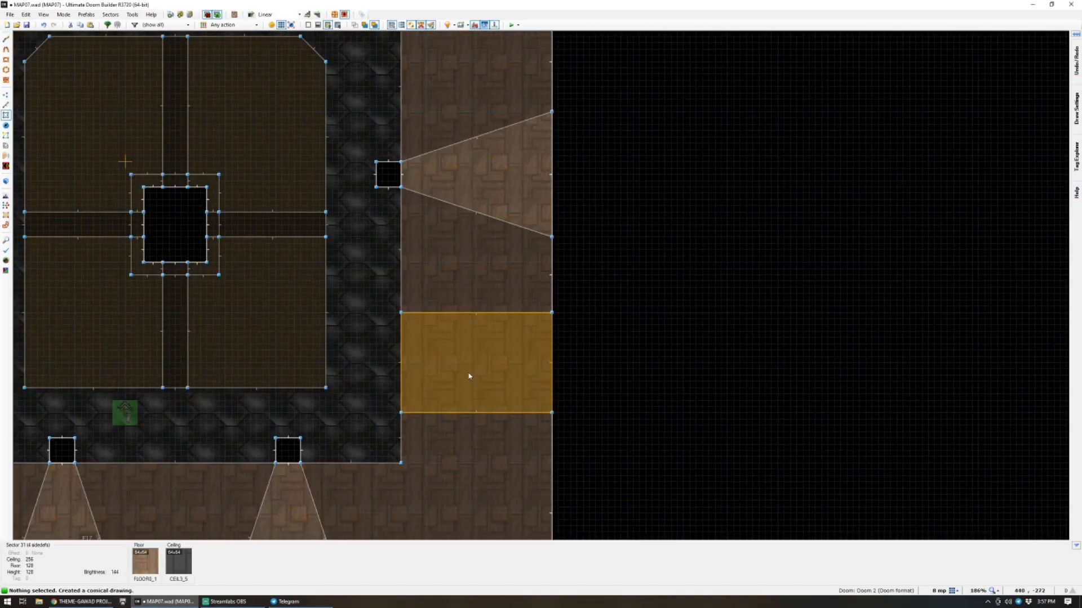
pyautogui.scroll(-2, 446, 358)
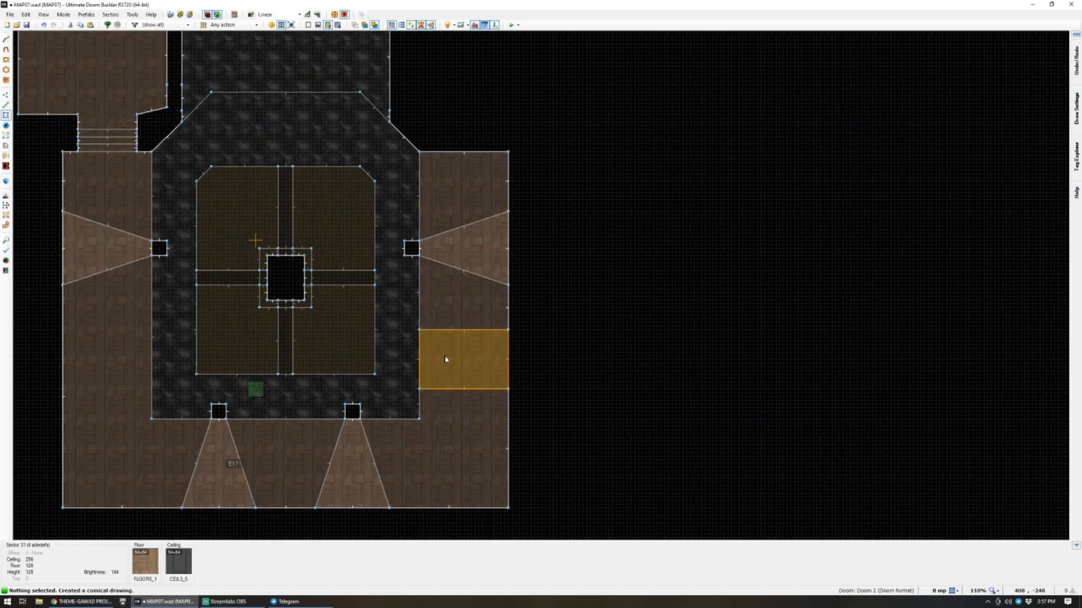
# Move the two vertices of the new east-wing sector's northern edge north, making its sides 192 units long.
pyautogui.scroll(3, 445, 359)
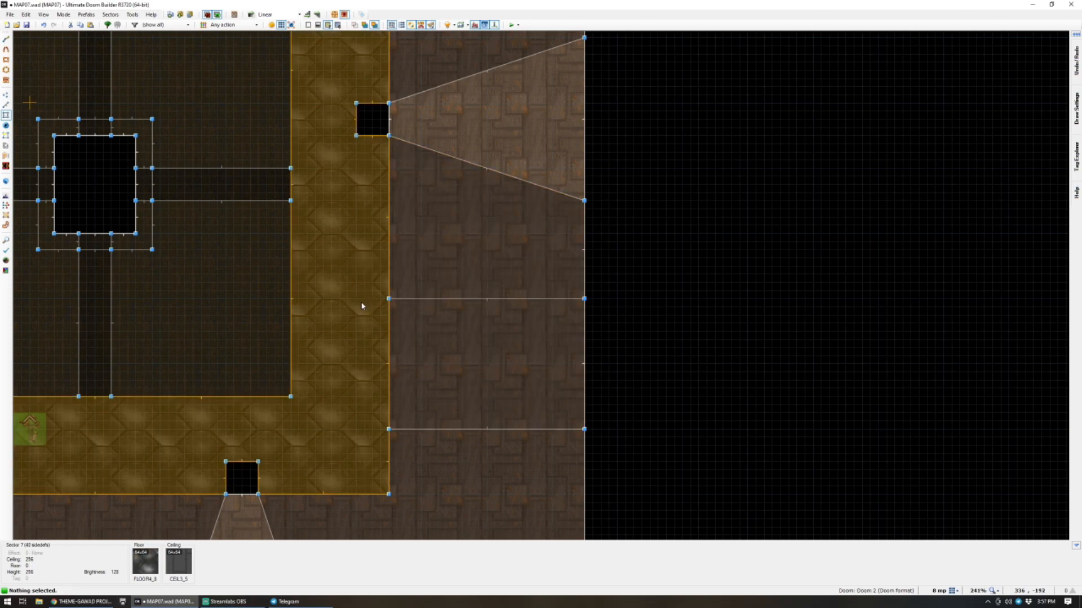
pyautogui.press('v')
pyautogui.moveTo(356, 288); pyautogui.dragTo(618, 312)
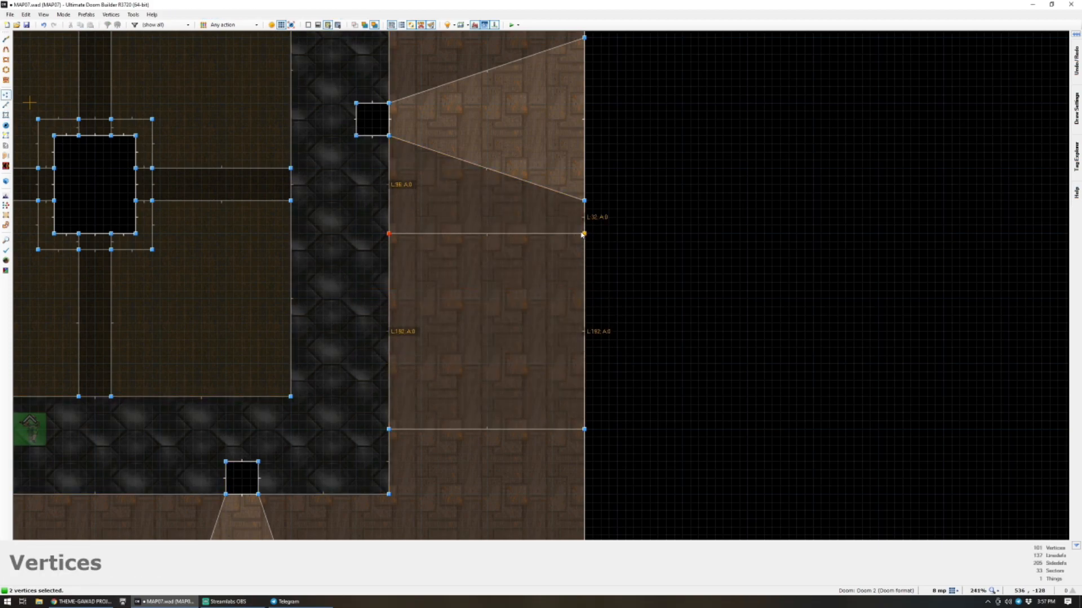
pyautogui.scroll(-1, 501, 294)
pyautogui.scroll(1, 485, 304)
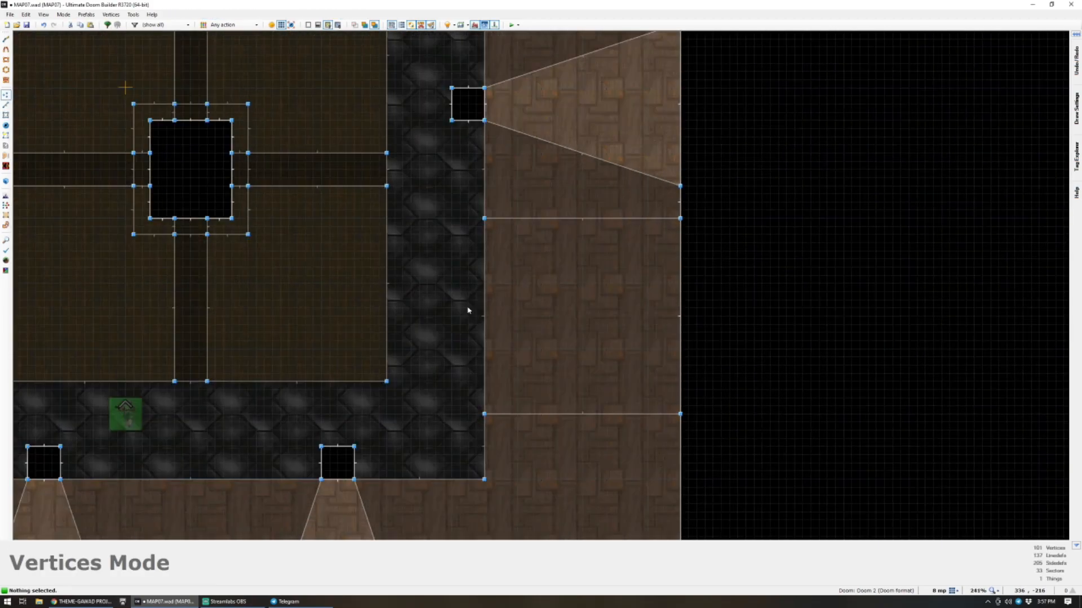
# In 3D view, lower the new east-wing sector's floor to height 0.
pyautogui.press('w')
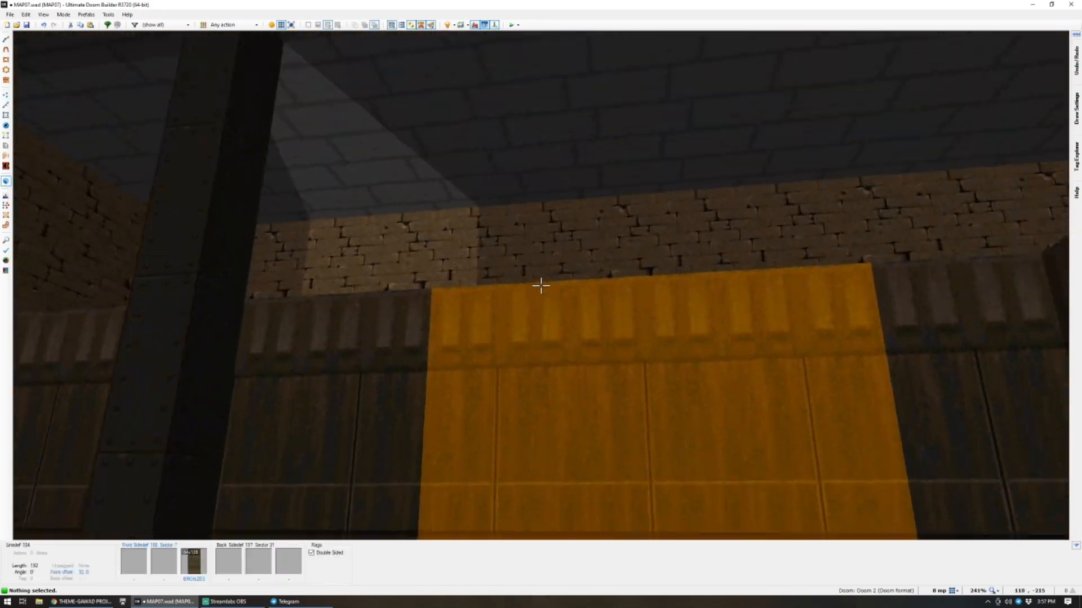
pyautogui.press('e')
pyautogui.press('d')
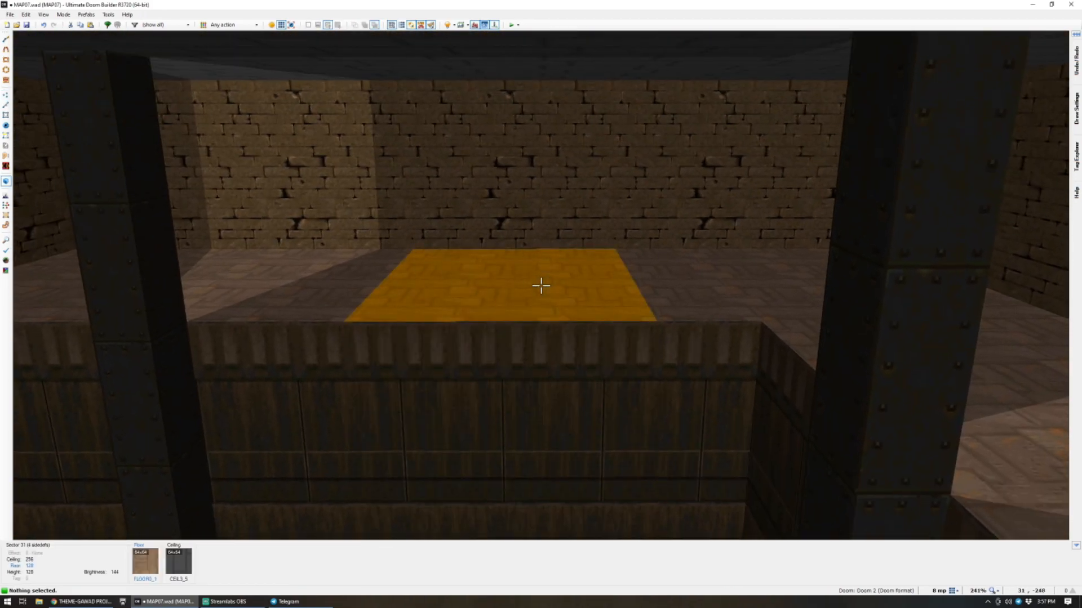
pyautogui.click(540, 286)
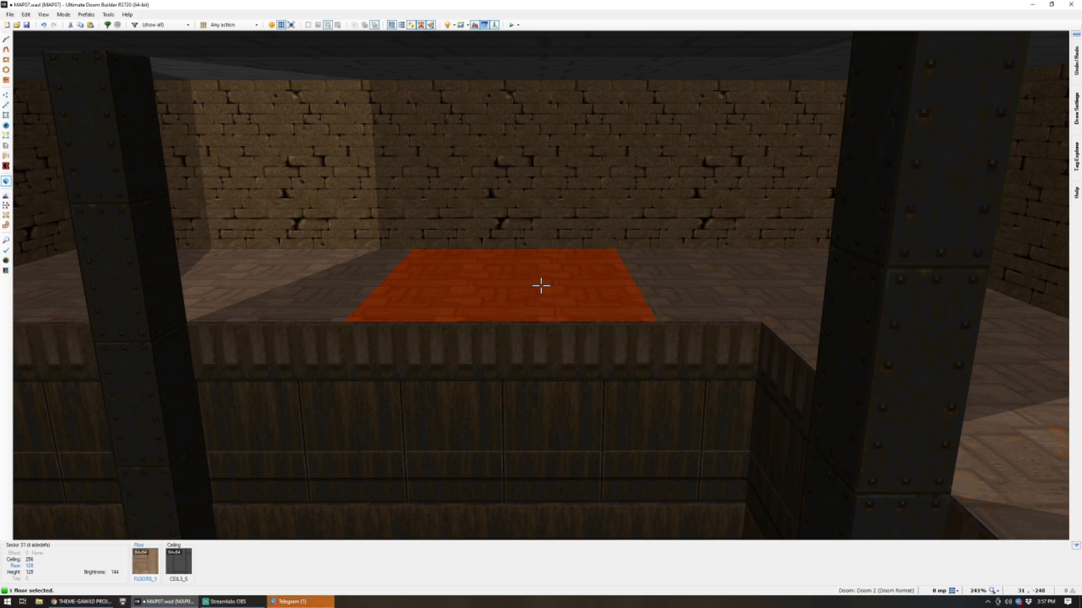
pyautogui.scroll(-15, 540, 285)
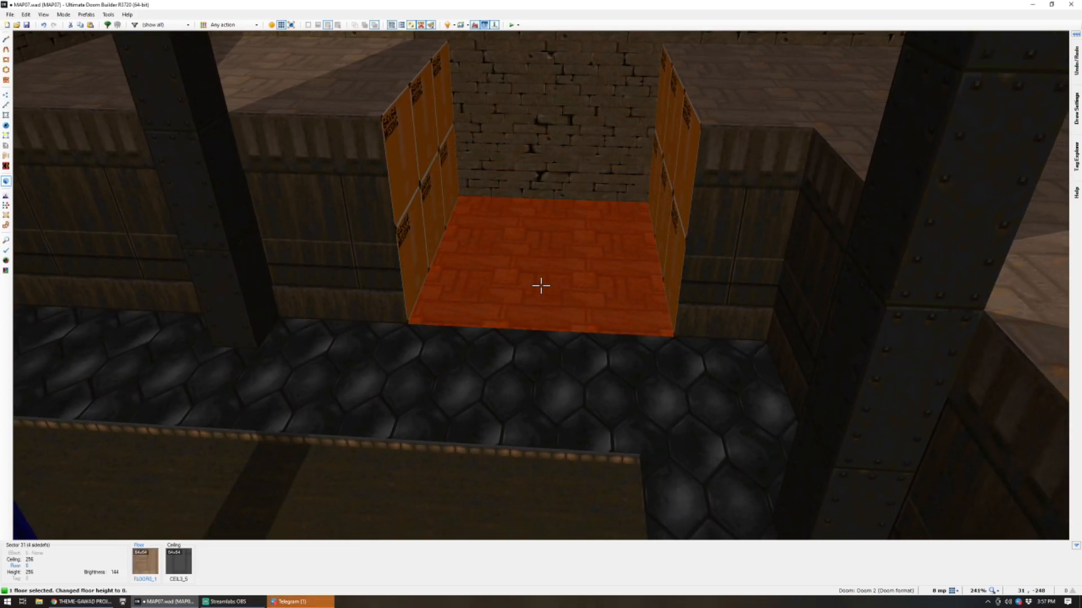
# Copy the FLOOR4_8 flat from the surrounding floor onto the lowered sector.
pyautogui.click(541, 285)
pyautogui.press('e')
pyautogui.hotkey('ctrl', 'c')
pyautogui.hotkey('ctrl', 'v')
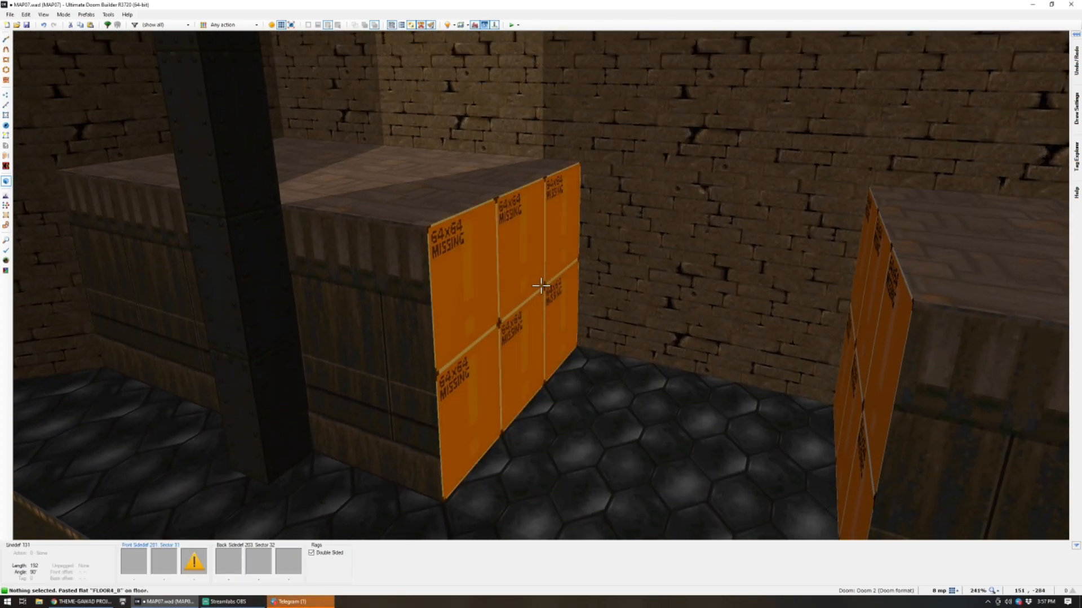
# Apply the BRONZE3 texture to both untextured side walls of the lowered sector.
pyautogui.hotkey('ctrl', 'v')
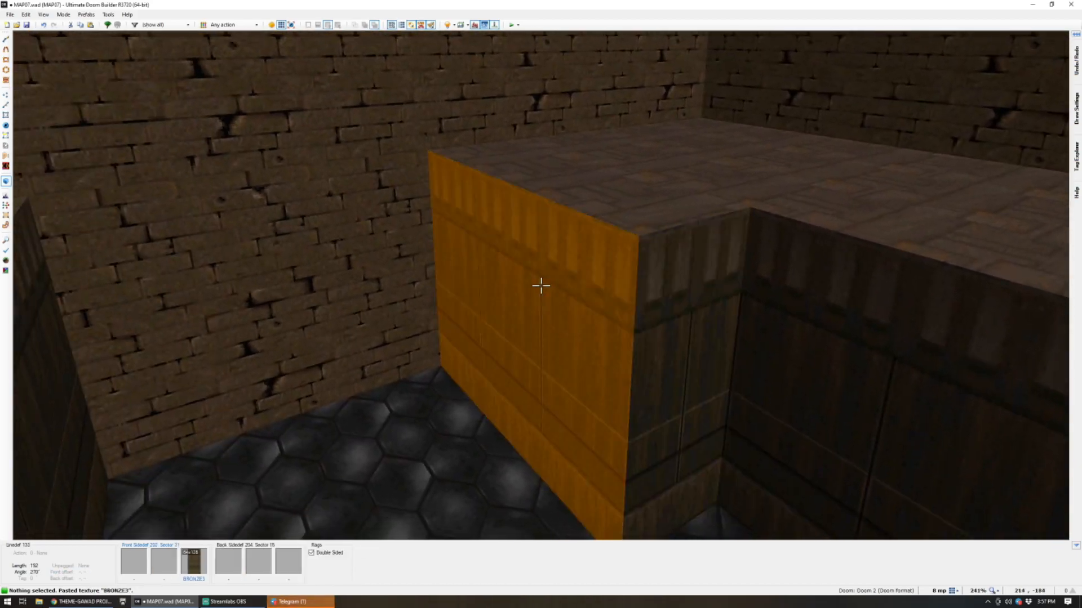
pyautogui.press('d')
pyautogui.press('e')
pyautogui.press('d')
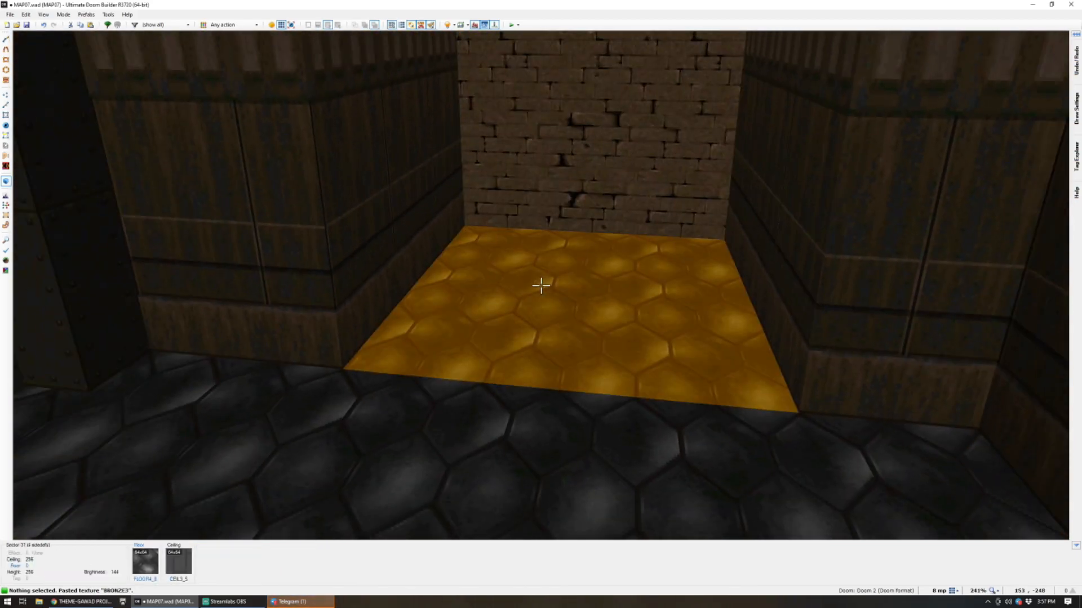
# Raise the east-wing sector's floor to height 128.
pyautogui.click(540, 286)
pyautogui.press('d')
pyautogui.scroll(16, 540, 286)
pyautogui.press('c')
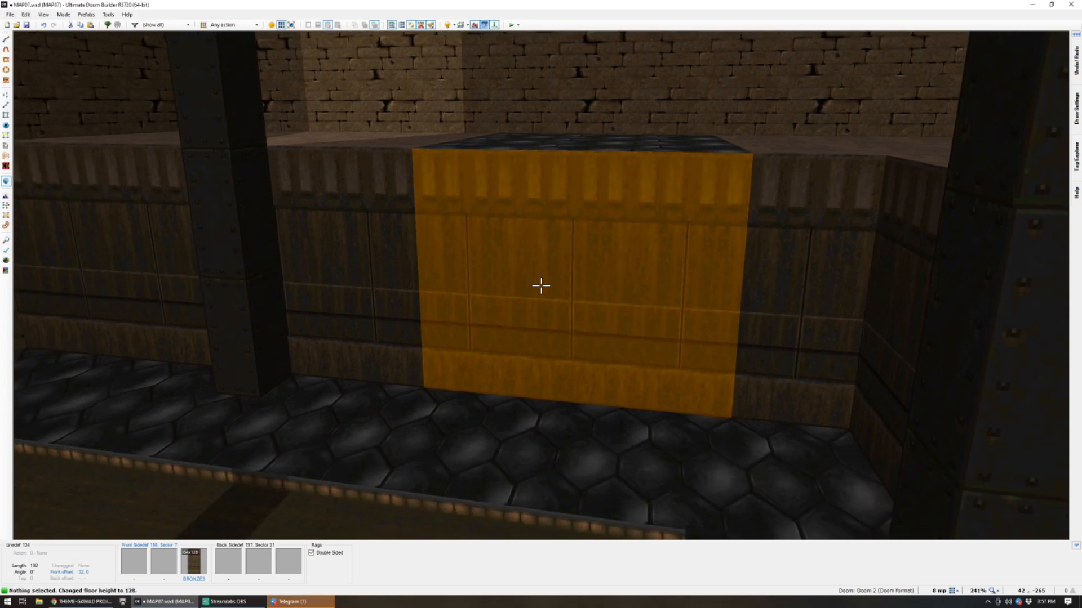
# Retexture the front face of the raised east-wing sector with SUPPORT3.
pyautogui.rightClick(541, 285)
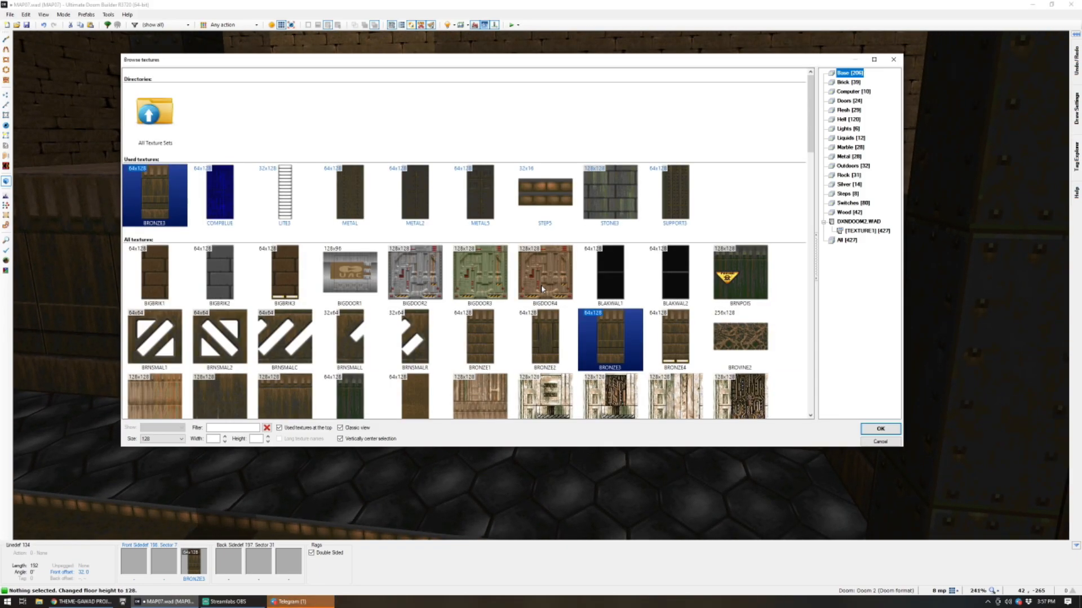
pyautogui.write('SUP')
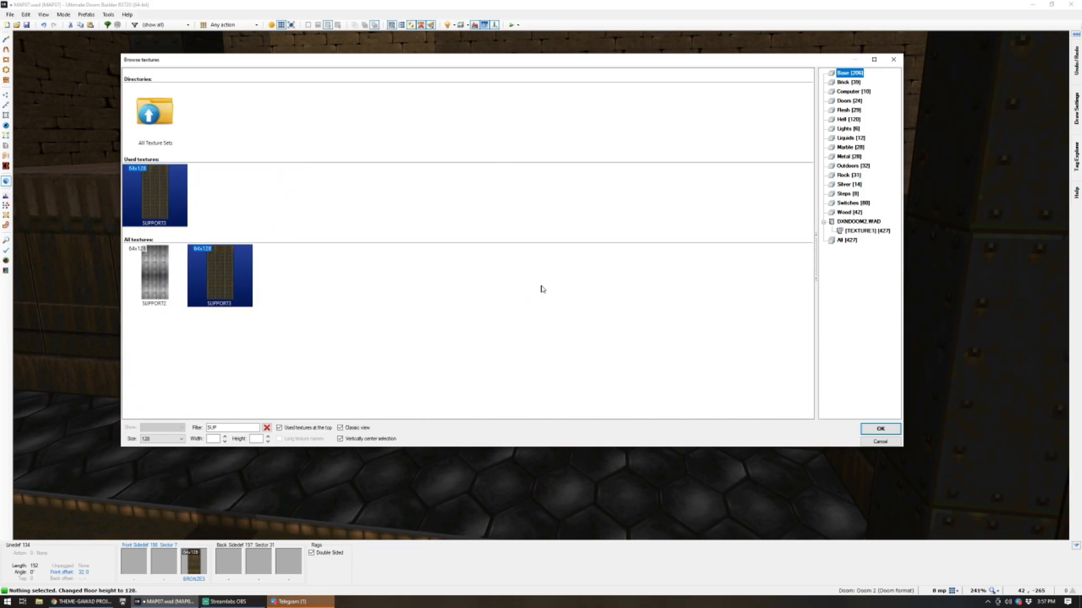
pyautogui.doubleClick(150, 201)
pyautogui.press('d')
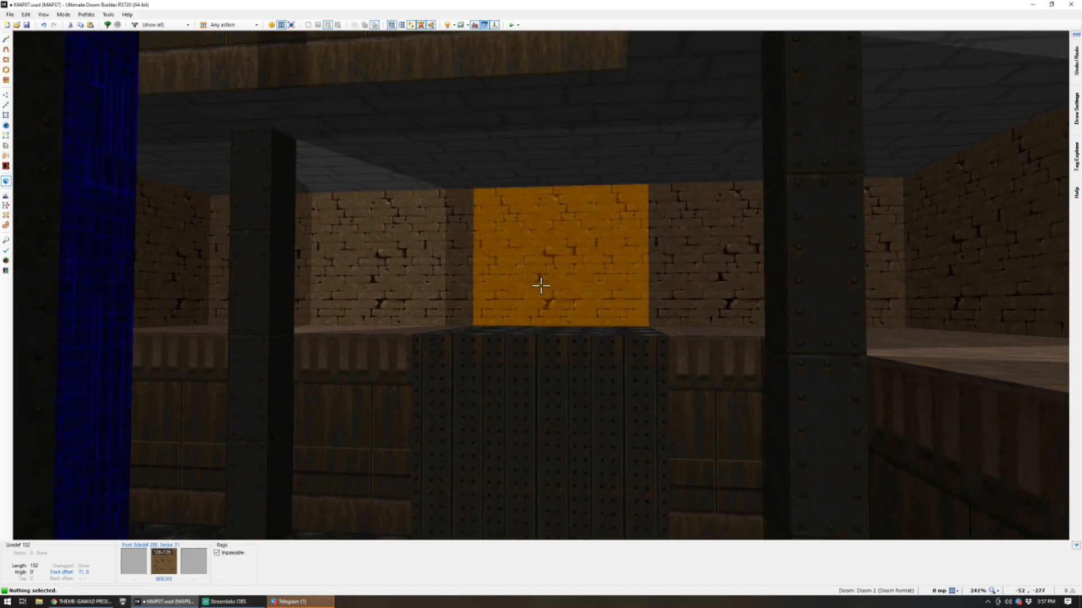
# Reset the texture offsets on the SUPPORT3 front face of the raised east-wing sector.
pyautogui.press('e')
pyautogui.press('r')
pyautogui.press('d')
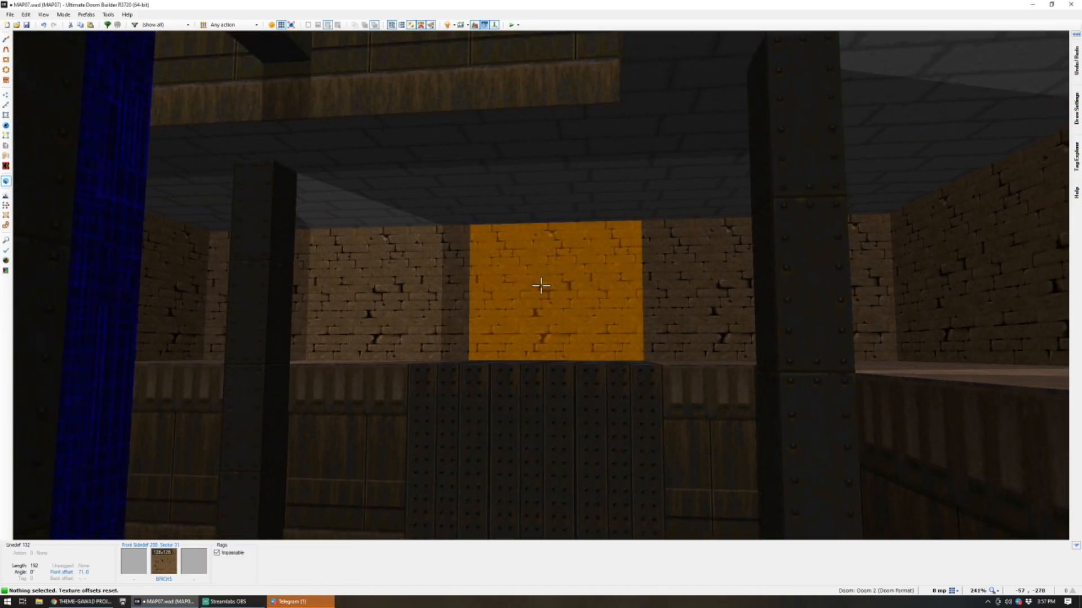
pyautogui.press('e')
pyautogui.press('d')
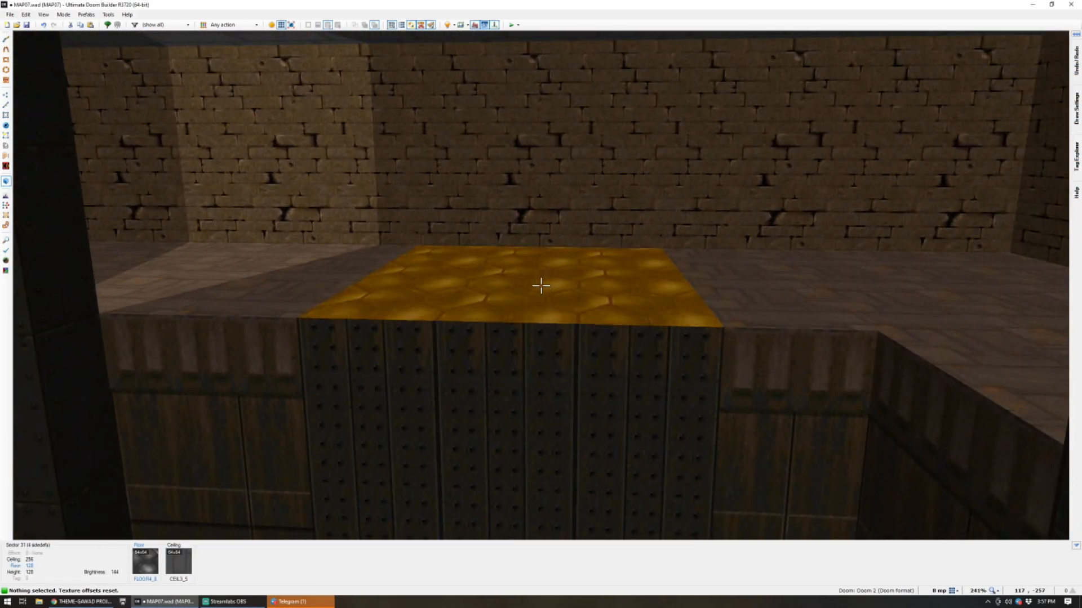
# Lower the floor of the east-wing lift sector to height 0.
pyautogui.click(541, 285)
pyautogui.scroll(-13, 540, 286)
pyautogui.scroll(-3, 541, 286)
pyautogui.click(540, 285)
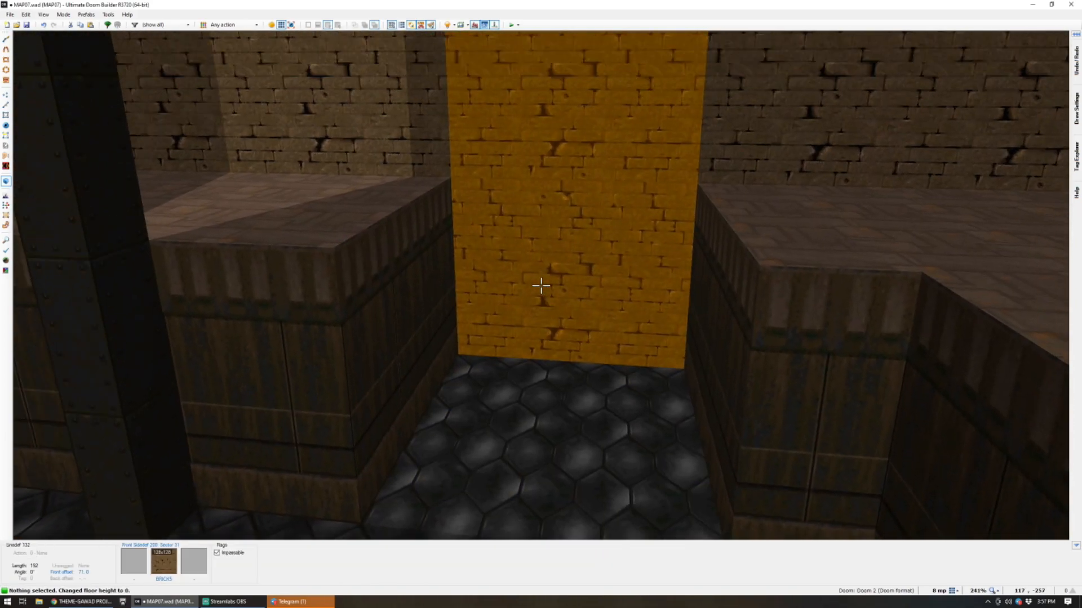
# Try to flood-fill the neighbouring floors with the FLOOR4_8 flat copied from the lift sector.
pyautogui.press('e')
pyautogui.press('d')
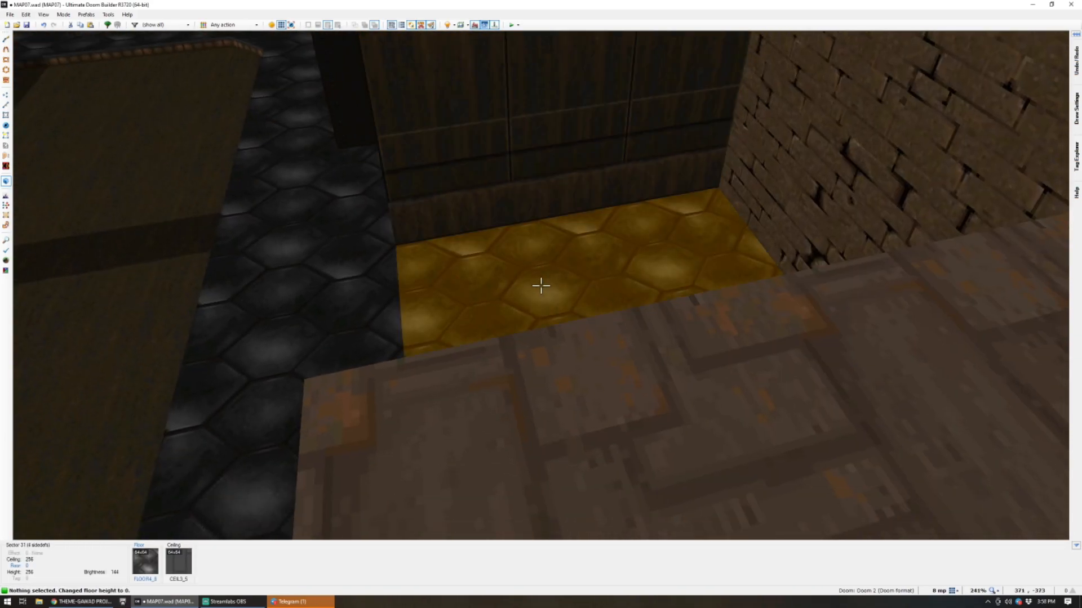
pyautogui.hotkey('ctrl', 'c')
pyautogui.hotkey('ctrl', 'shift', 'v')
pyautogui.press('s')
pyautogui.hotkey('ctrl', 'shift', 'v')
pyautogui.press('d')
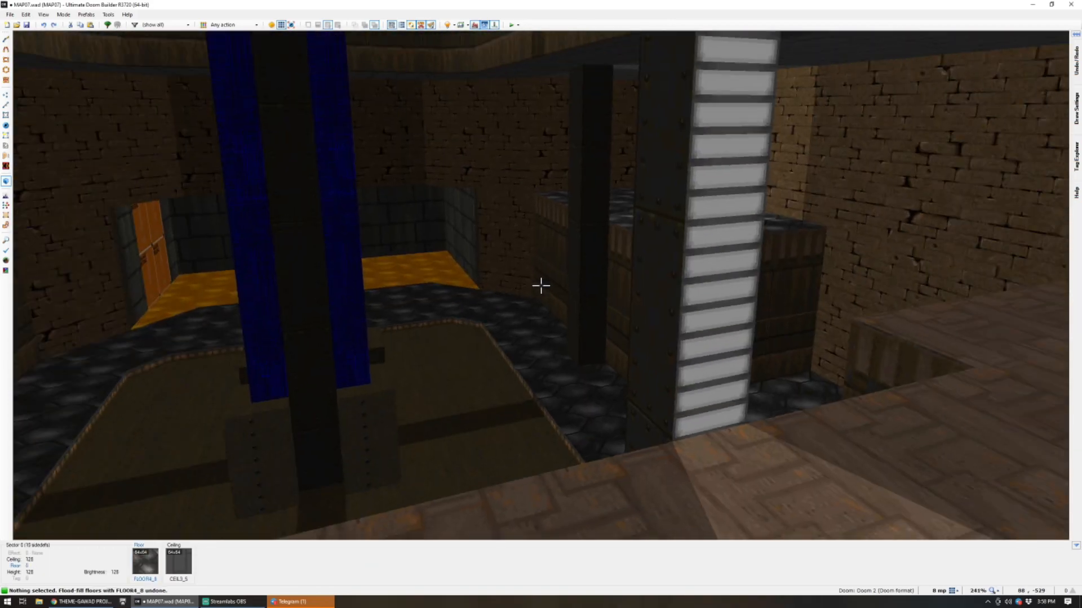
# Copy the FLOOR0_1 flat and paste it onto the raised walkway floor beside the lift.
pyautogui.press('e')
pyautogui.press('s')
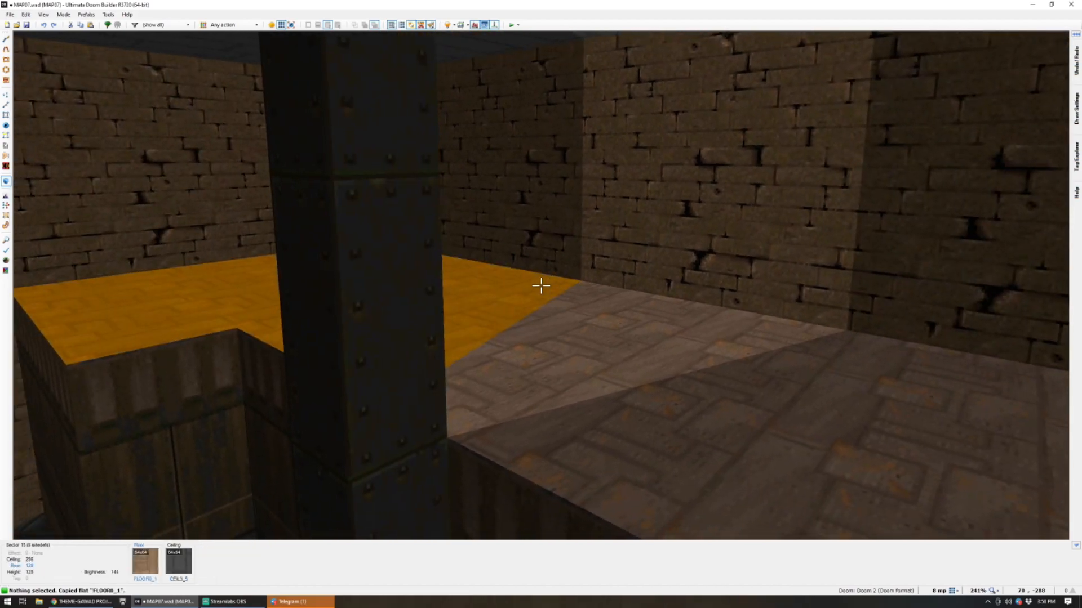
pyautogui.hotkey('ctrl', 'v')
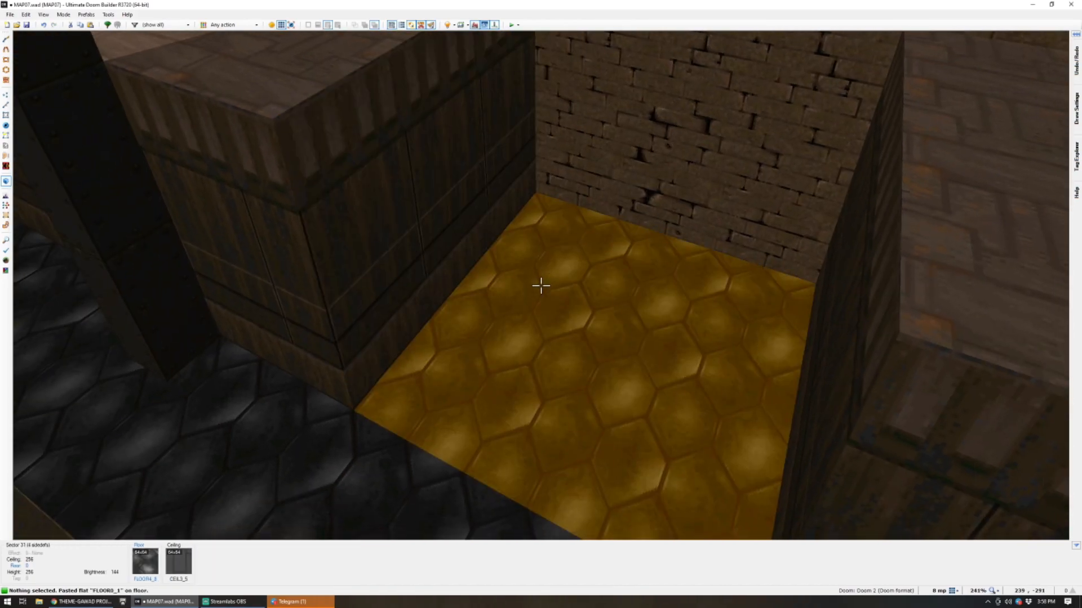
# Raise the east-wing lift sector's floor back to height 128 and clear the selection.
pyautogui.click(540, 285)
pyautogui.scroll(16, 540, 286)
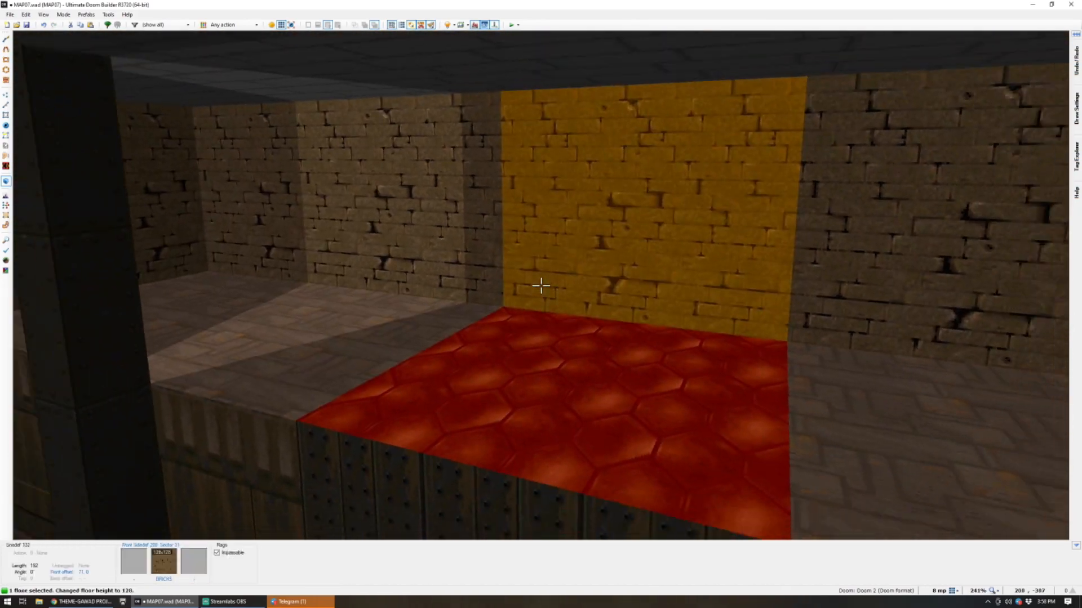
pyautogui.press('d')
pyautogui.press('c')
pyautogui.press('e')
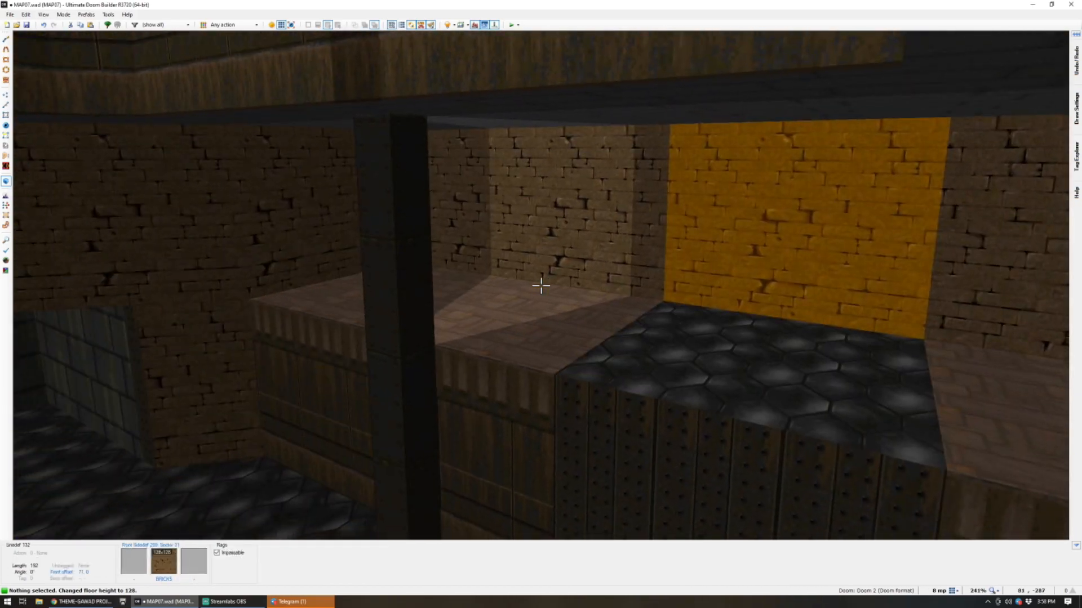
# Draw lines across the walkway north and south of the lift, forming a strip 16 units deep on each side.
pyautogui.press('w')
pyautogui.scroll(5, 804, 293)
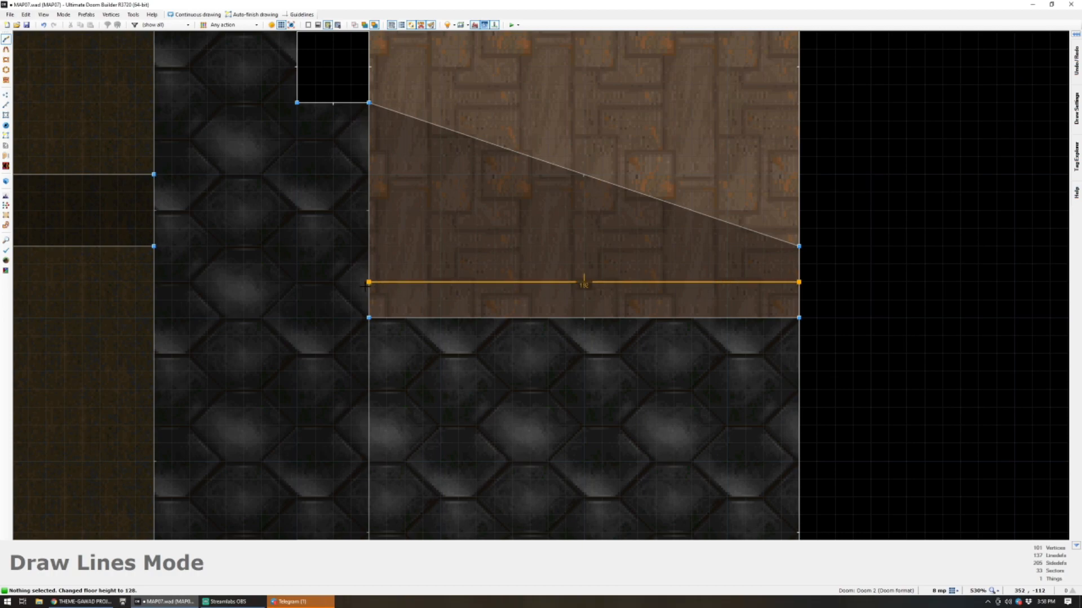
pyautogui.rightClick(365, 287)
pyautogui.scroll(-4, 371, 298)
pyautogui.scroll(3, 394, 495)
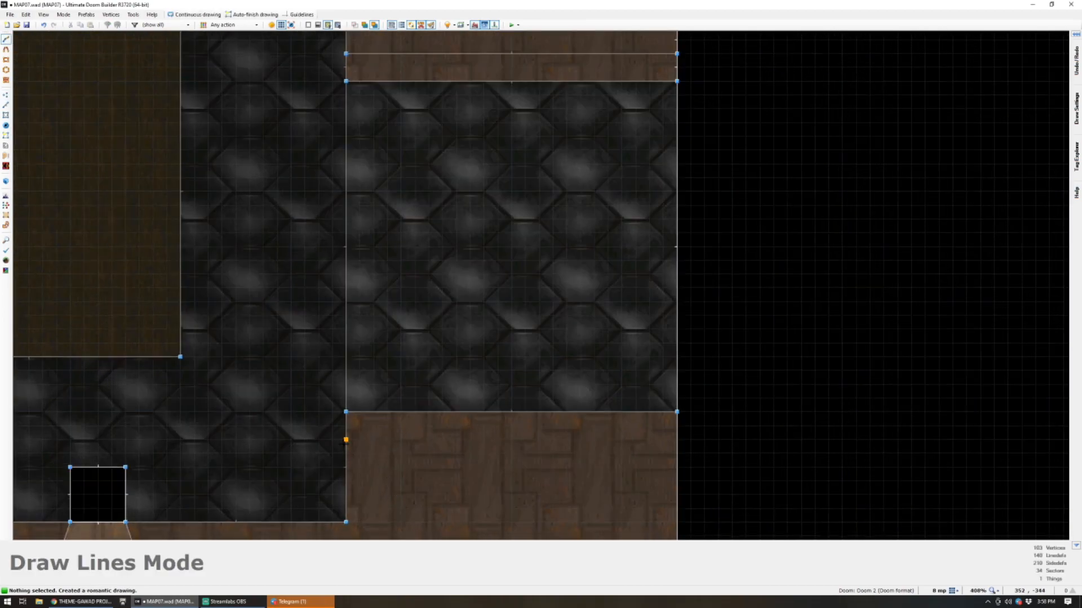
# Apply the TLITE6_5 flat to the floors of both narrow strips beside the lift.
pyautogui.press('w')
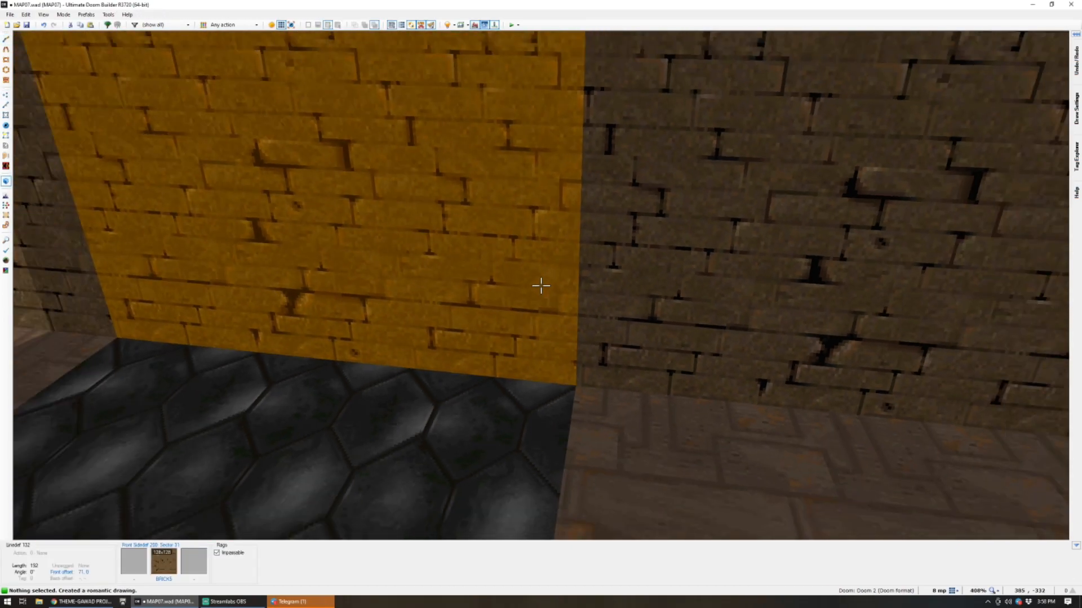
pyautogui.click(541, 285)
pyautogui.click(540, 285)
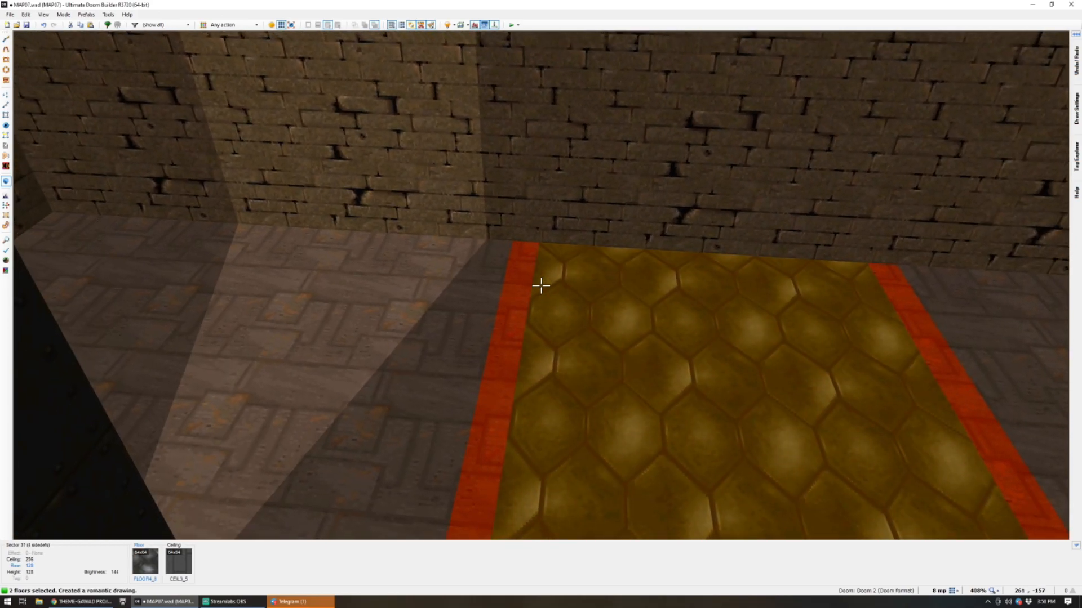
pyautogui.rightClick(541, 286)
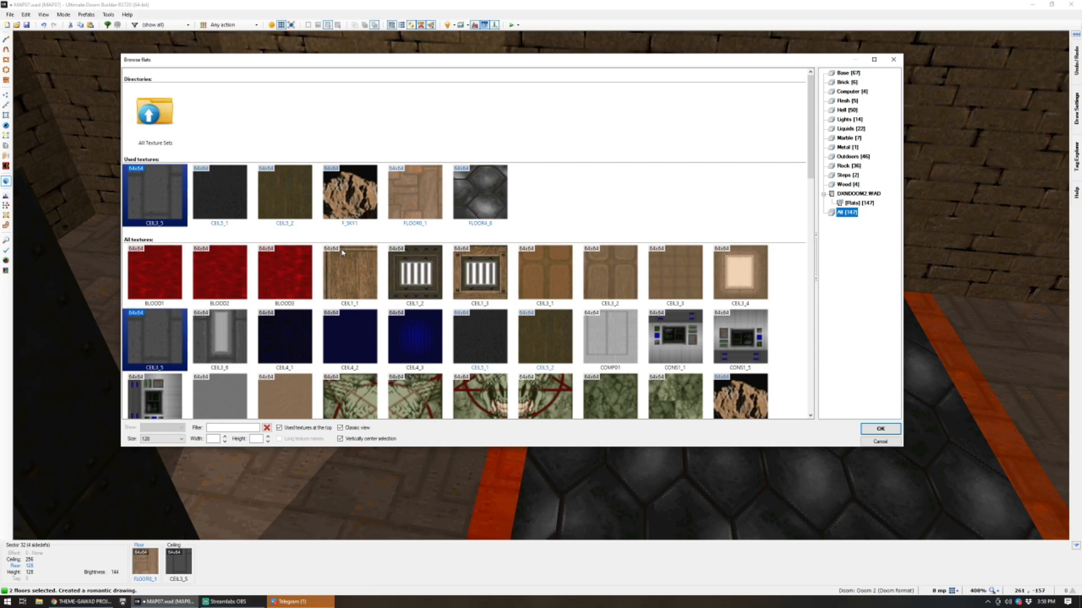
pyautogui.scroll(-5, 343, 252)
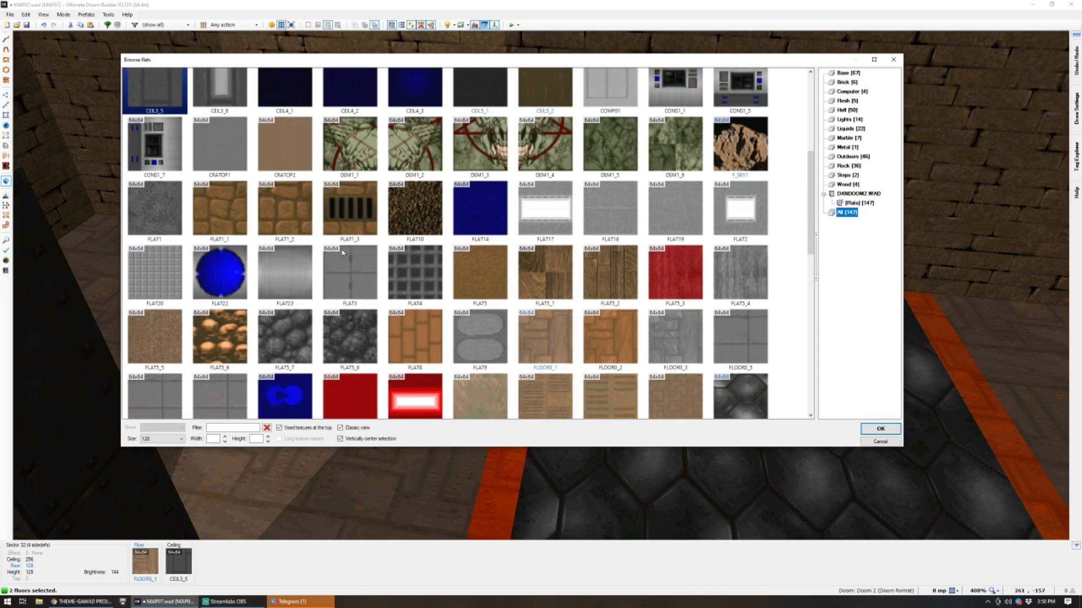
pyautogui.scroll(-1, 342, 252)
pyautogui.scroll(-3, 342, 252)
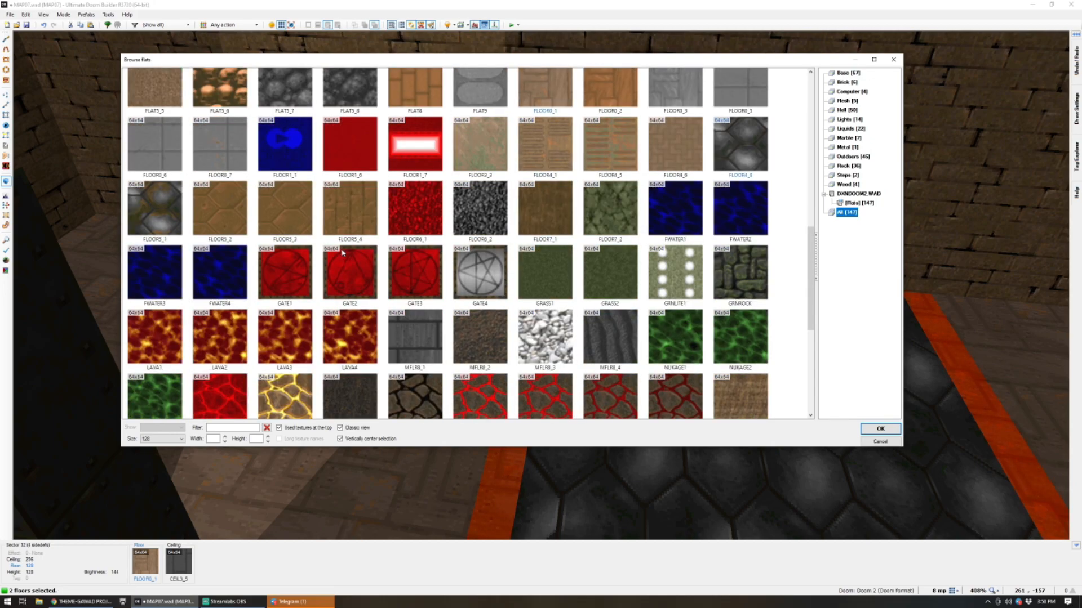
pyautogui.scroll(-5, 342, 252)
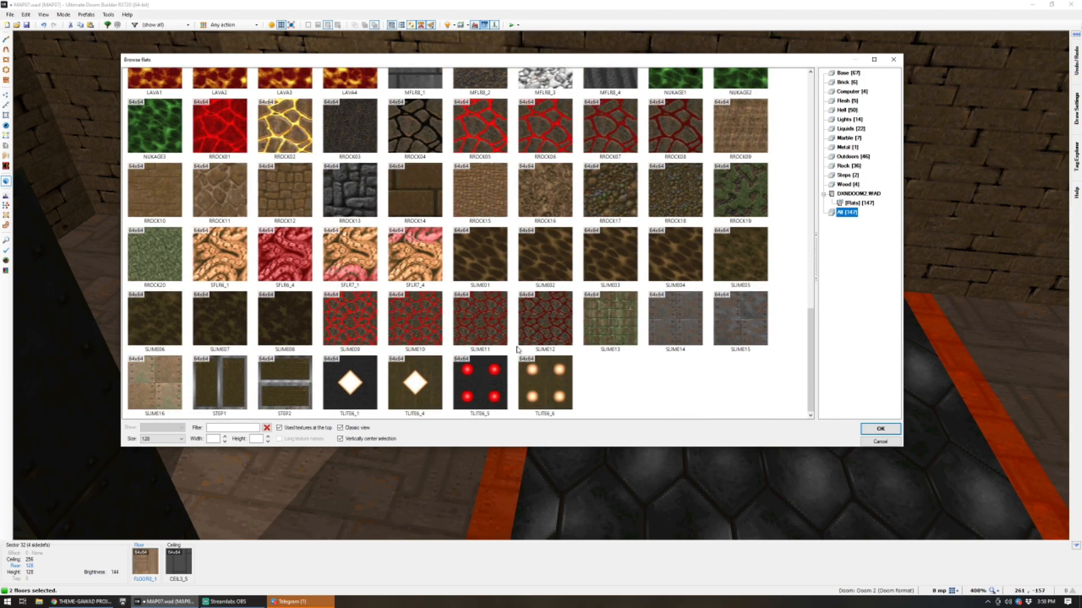
pyautogui.doubleClick(490, 369)
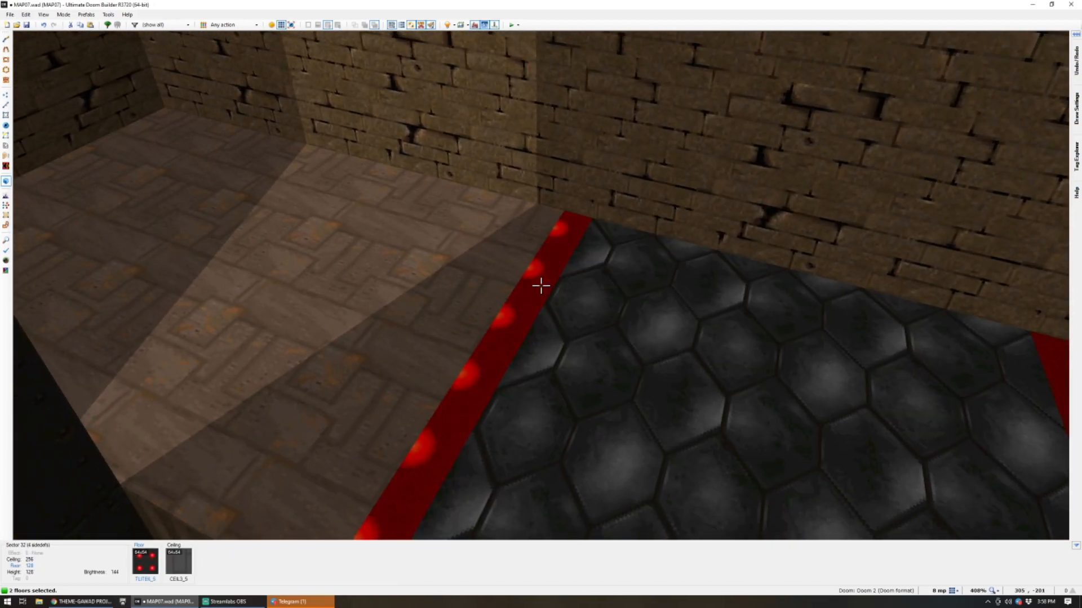
pyautogui.rightClick(541, 285)
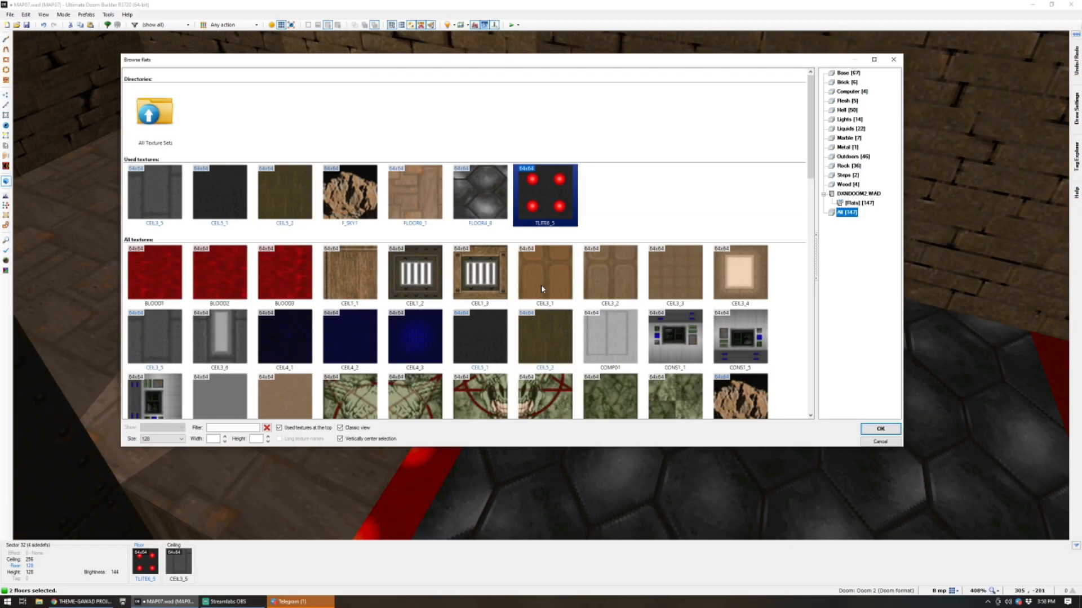
pyautogui.write('QC')
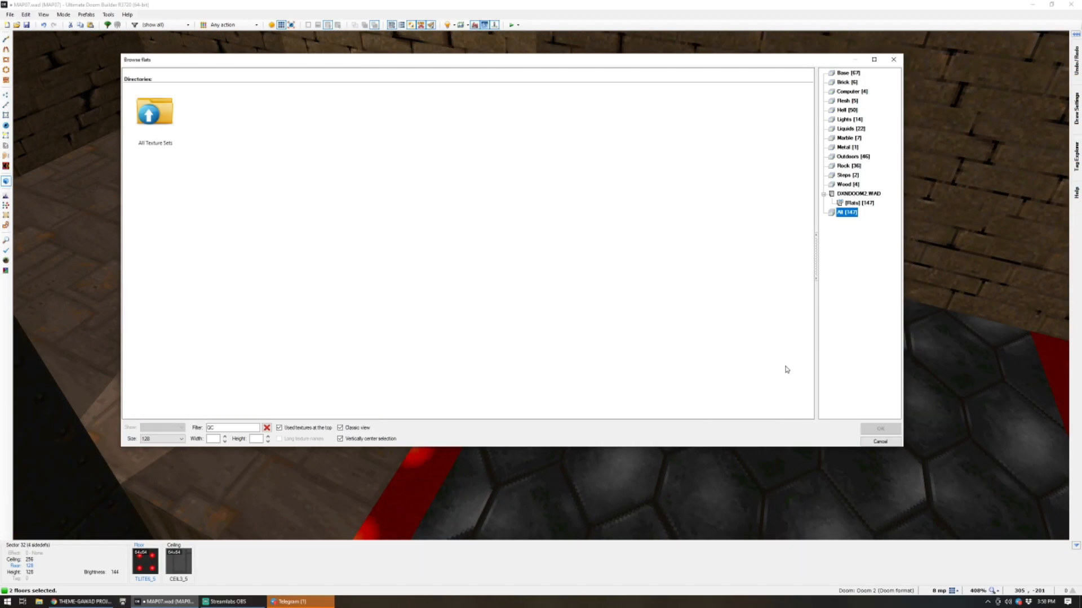
pyautogui.press('Escape')
# Widen both red-light strips to 32 units by moving their outer vertices, and set their sector brightness to 176.
pyautogui.press('v')
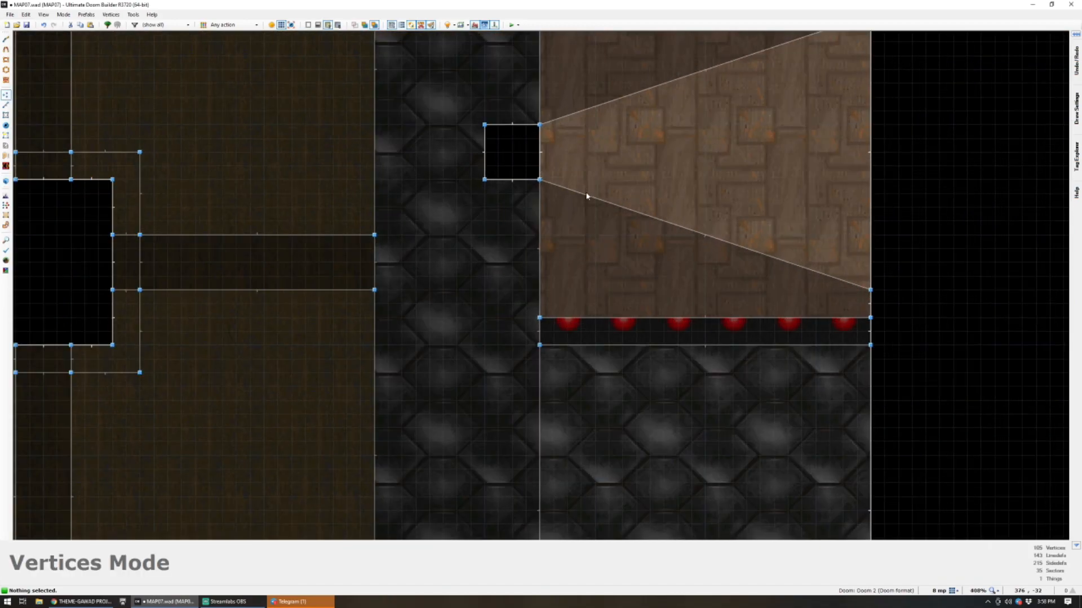
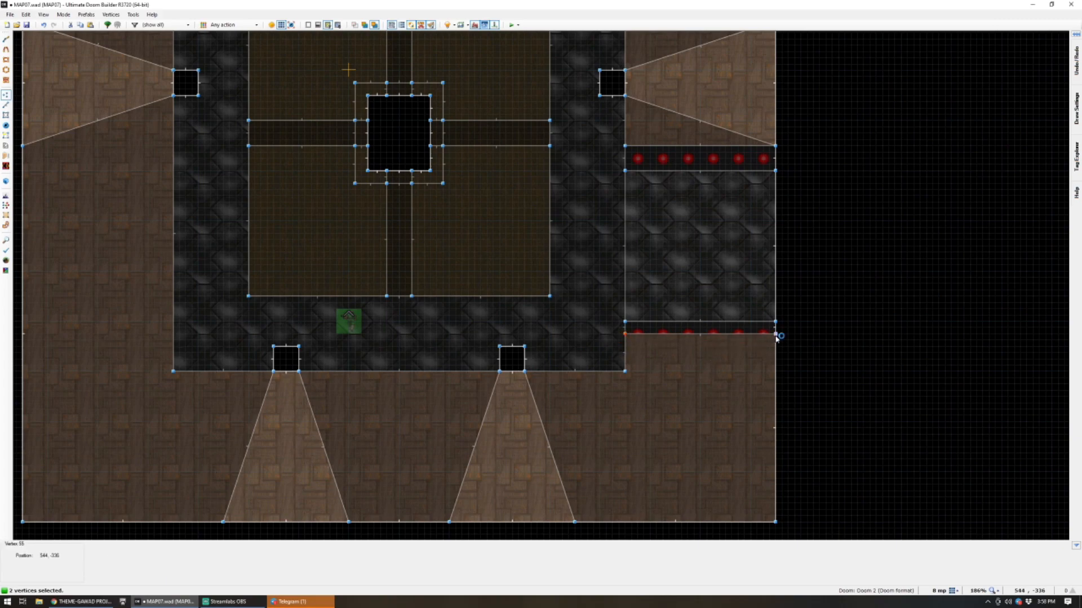
pyautogui.press('q')
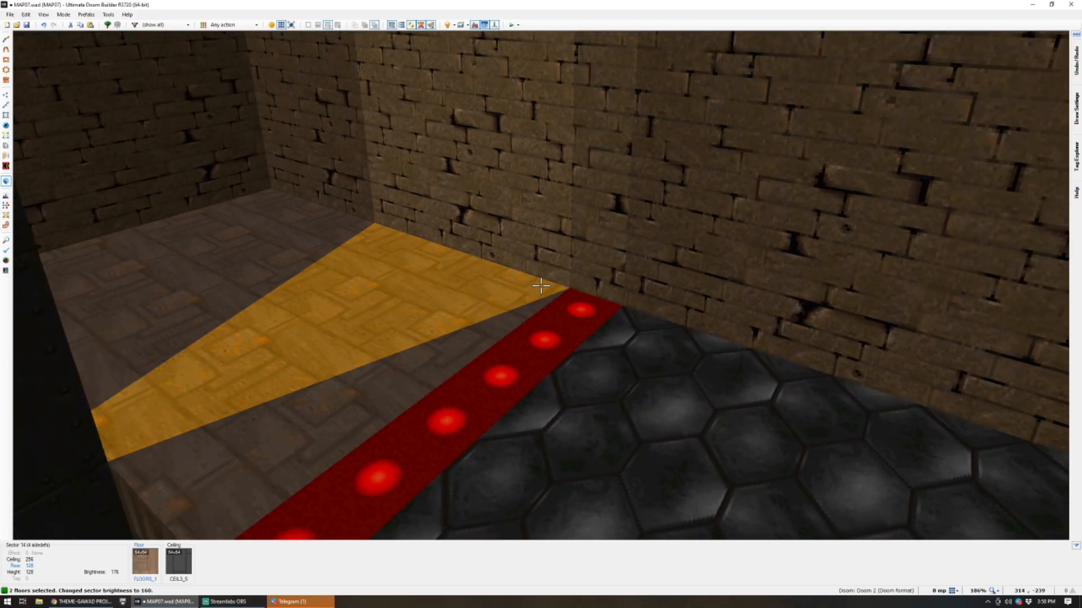
pyautogui.press('c')
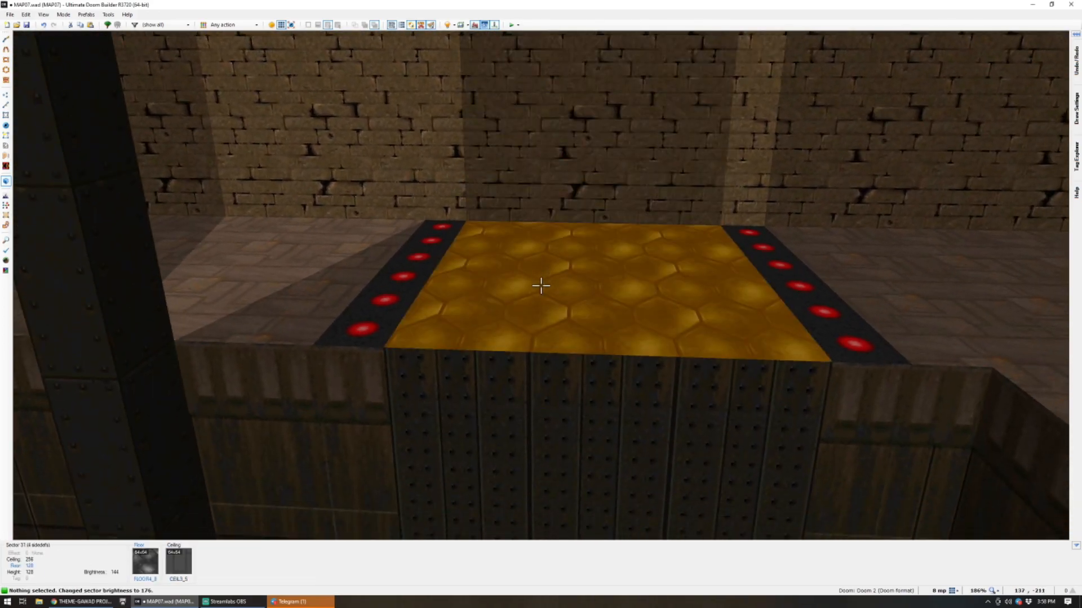
# Lower the lift floor between the red-light strips to height 0.
pyautogui.click(540, 286)
pyautogui.scroll(-9, 541, 286)
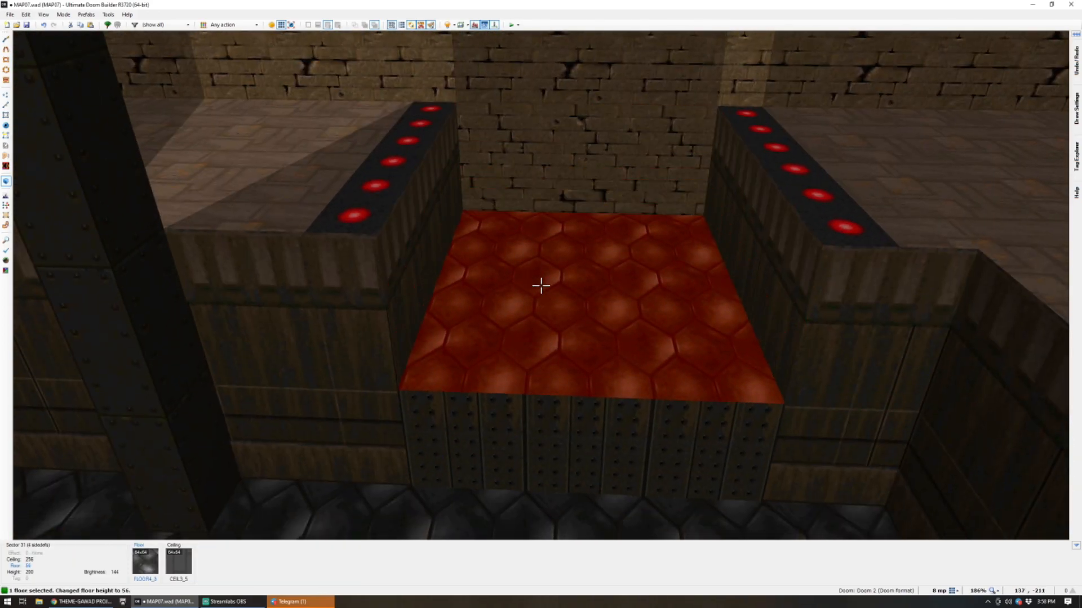
pyautogui.scroll(1, 541, 285)
pyautogui.press('c')
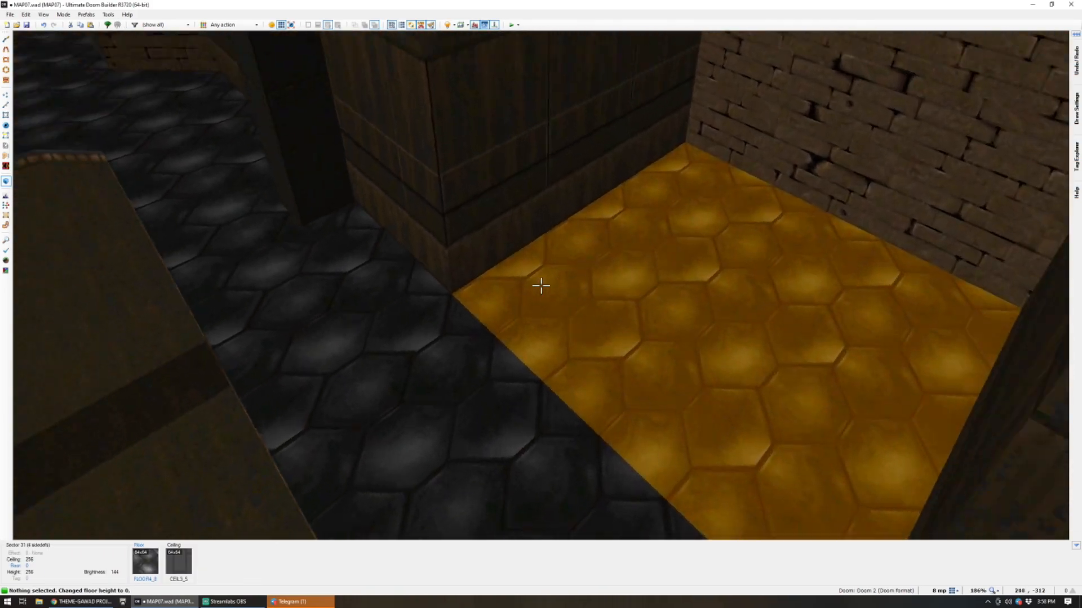
# Try raising the lift floor between the light strips, and return it to height 0.
pyautogui.press('d')
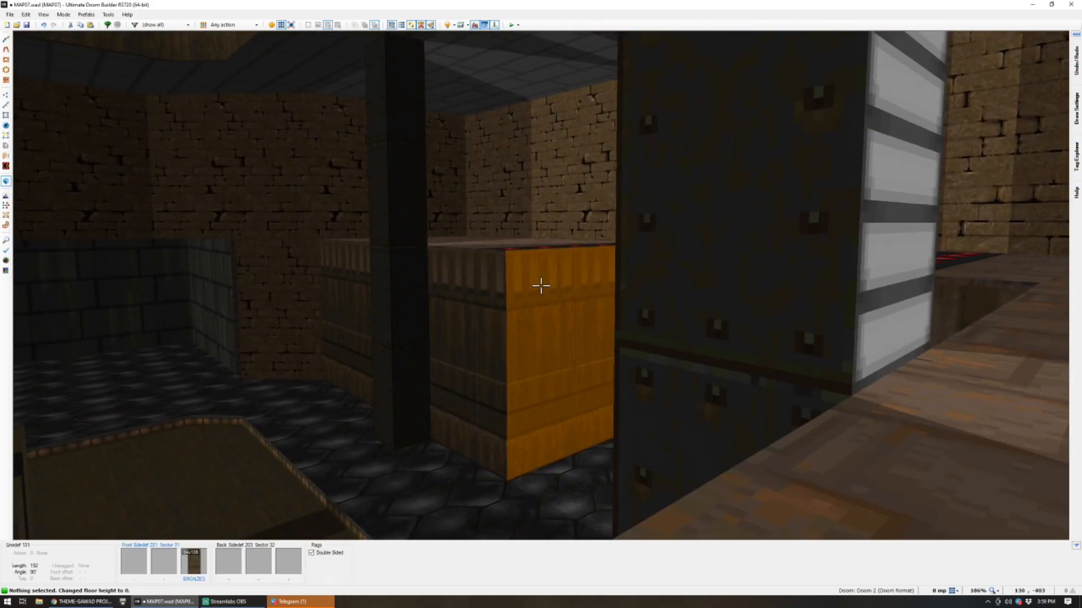
pyautogui.press('e')
pyautogui.click(541, 286)
pyautogui.scroll(15, 540, 285)
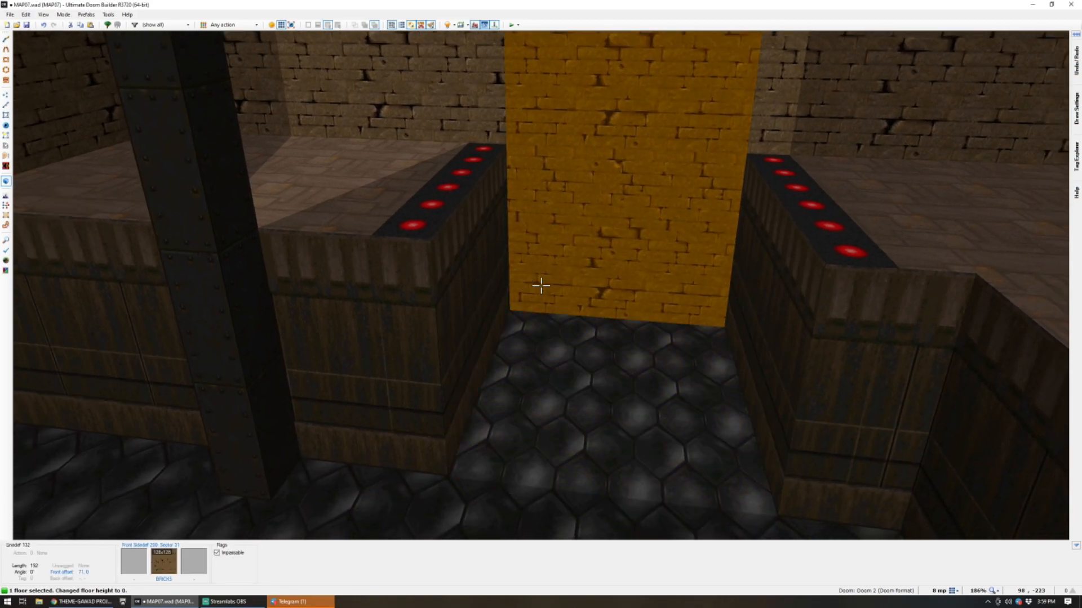
pyautogui.scroll(-15, 541, 285)
pyautogui.press('c')
# Add two vertices to the lift sector's east wall and move them 32 units east, forming a bay with angled corners.
pyautogui.press('q')
pyautogui.scroll(-5, 607, 283)
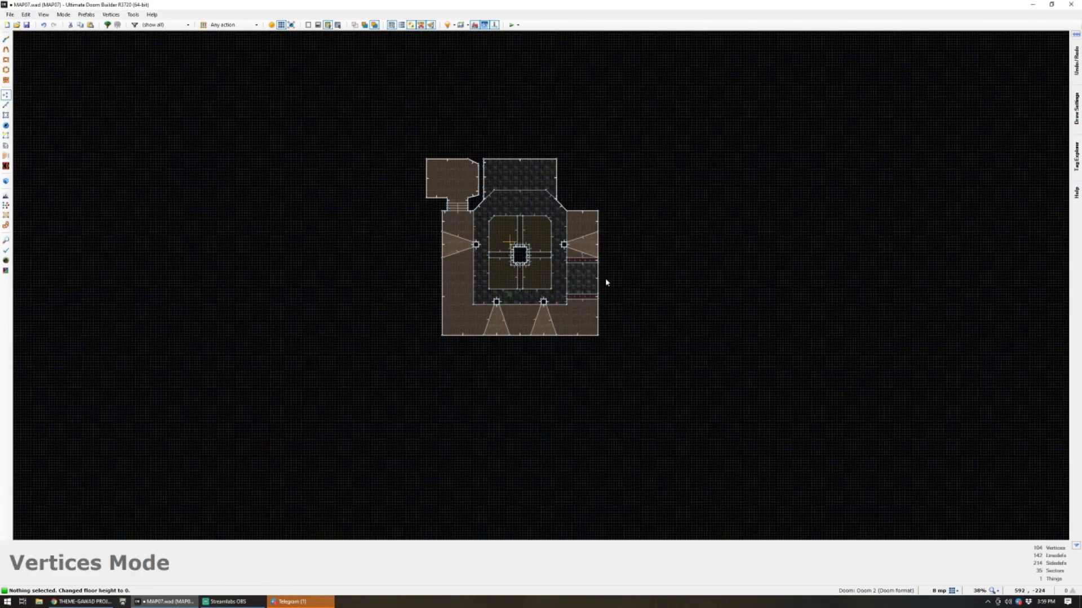
pyautogui.scroll(8, 569, 292)
pyautogui.scroll(-2, 593, 195)
pyautogui.scroll(2, 598, 183)
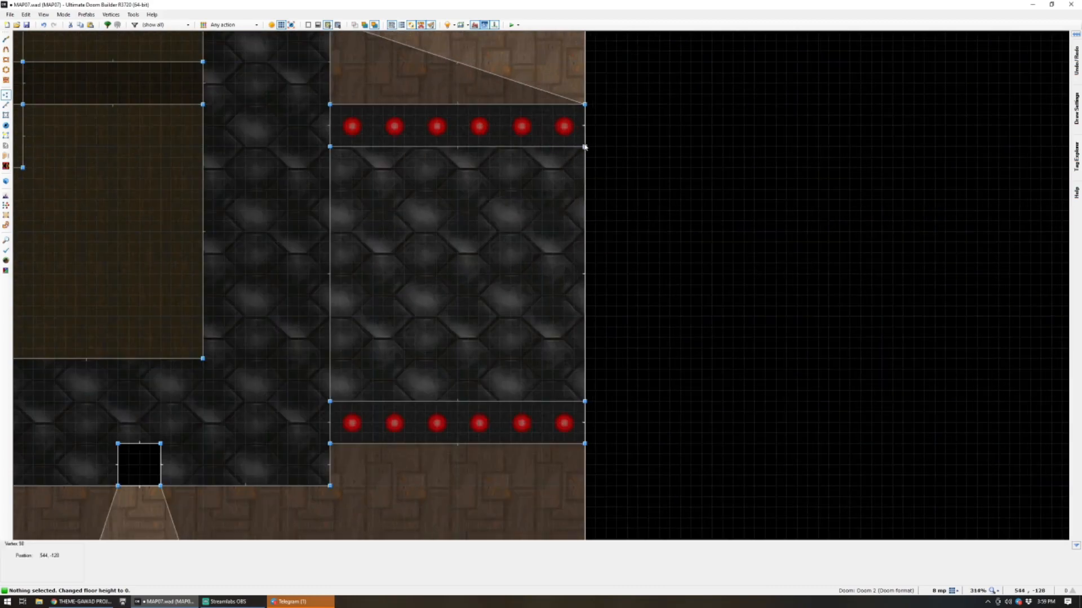
pyautogui.scroll(-1, 585, 155)
pyautogui.scroll(1, 584, 156)
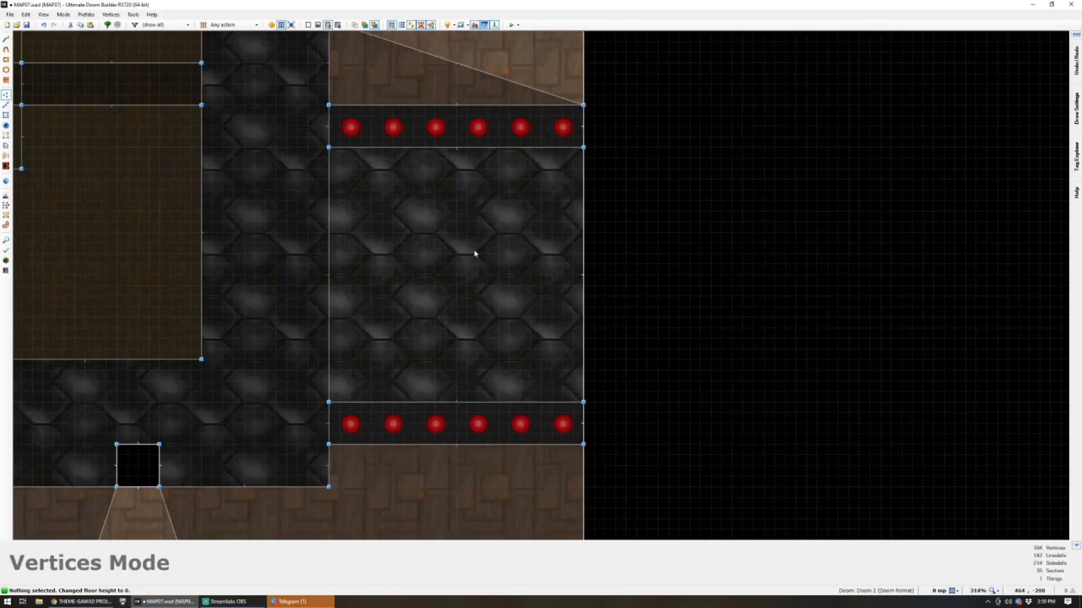
pyautogui.scroll(-2, 491, 247)
pyautogui.scroll(4, 510, 242)
pyautogui.press('d')
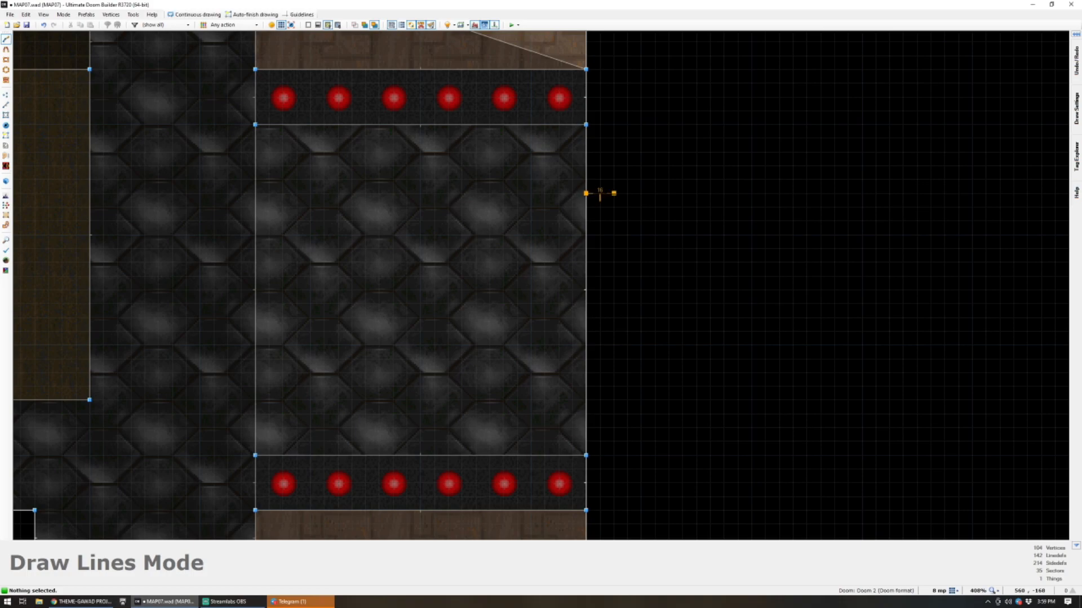
pyautogui.press('Escape')
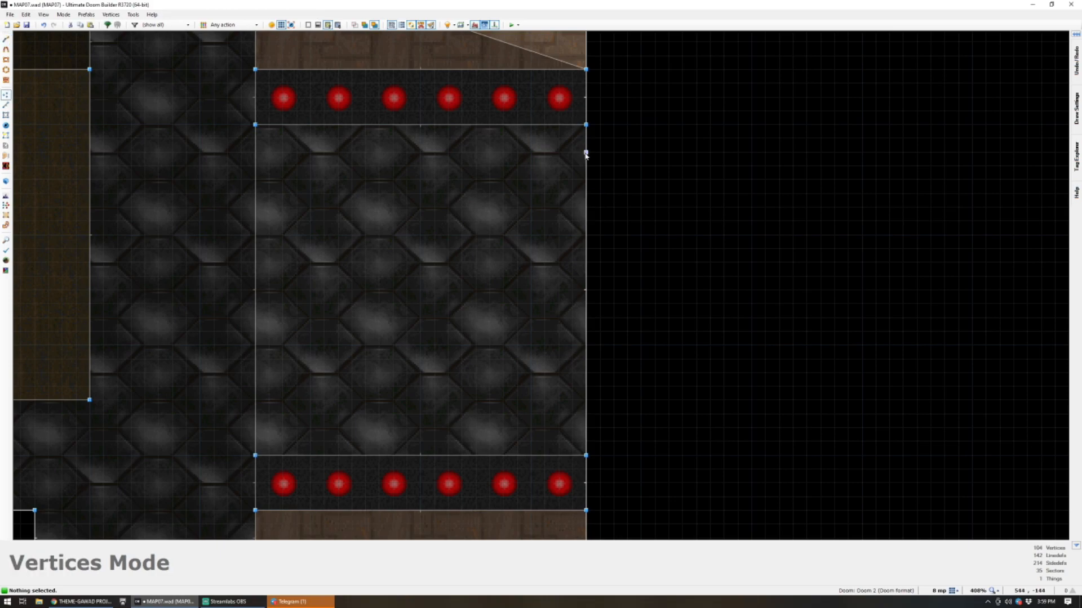
pyautogui.moveTo(586, 166); pyautogui.dragTo(639, 168)
pyautogui.moveTo(595, 415); pyautogui.dragTo(639, 432)
pyautogui.moveTo(638, 430); pyautogui.dragTo(640, 418, button='right')
pyautogui.scroll(-1, 684, 271)
pyautogui.scroll(2, 677, 263)
pyautogui.scroll(-2, 673, 227)
pyautogui.scroll(2, 674, 228)
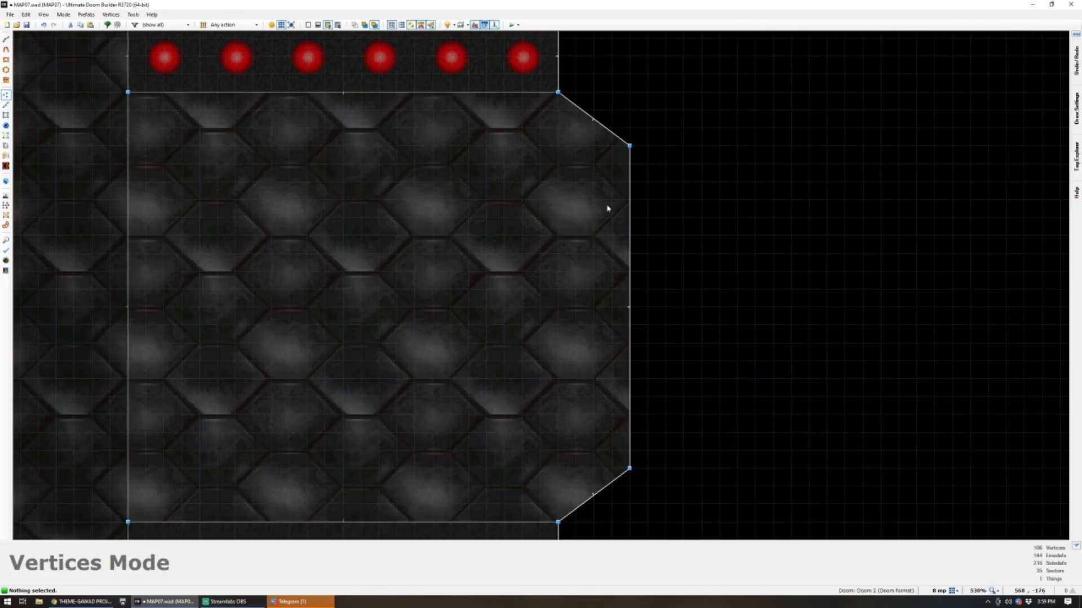
pyautogui.press('d')
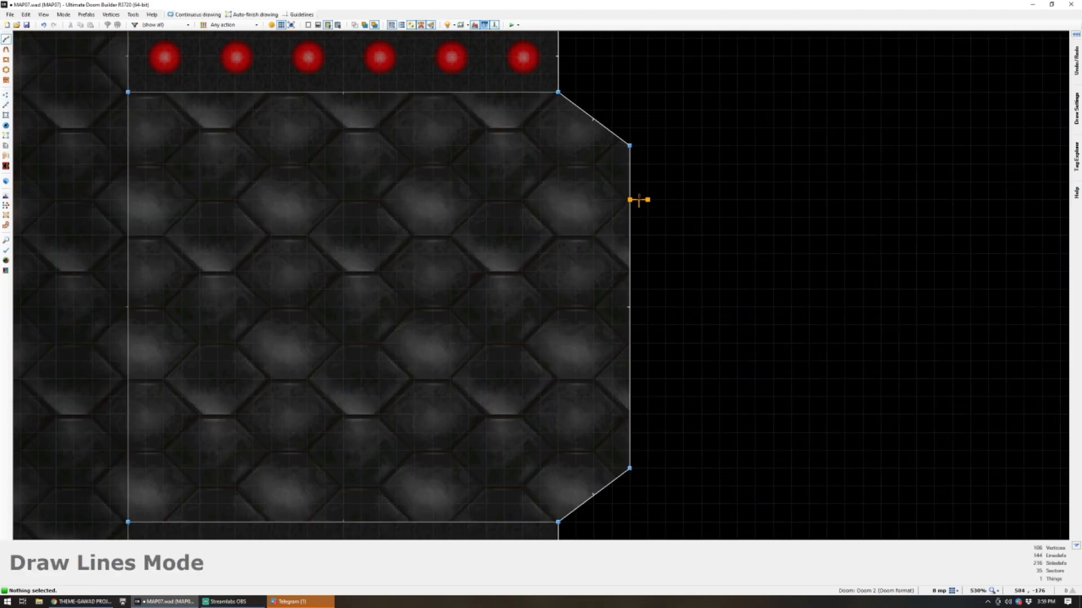
pyautogui.click(666, 200)
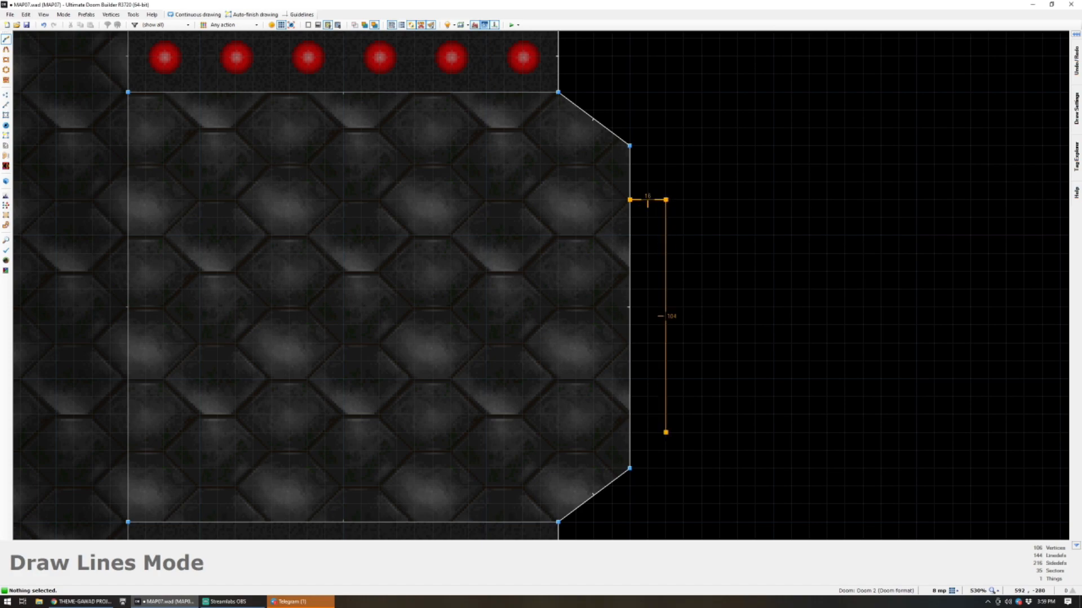
pyautogui.press('Escape')
# Draw a sector 16 units deep and 120 units long against the lift bay's east wall.
pyautogui.press('d')
pyautogui.click(630, 181)
pyautogui.click(665, 181)
pyautogui.press('Return')
# Copy the new 16-unit sector and place two copies side by side directly east of it.
pyautogui.press('s')
pyautogui.hotkey('ctrl', 'c')
pyautogui.hotkey('ctrl', 'v')
pyautogui.moveTo(714, 259); pyautogui.dragTo(677, 313)
pyautogui.press('Return')
pyautogui.hotkey('ctrl', 'v')
pyautogui.moveTo(746, 259); pyautogui.dragTo(729, 308)
pyautogui.press('Return')
pyautogui.scroll(-5, 727, 308)
pyautogui.scroll(5, 699, 312)
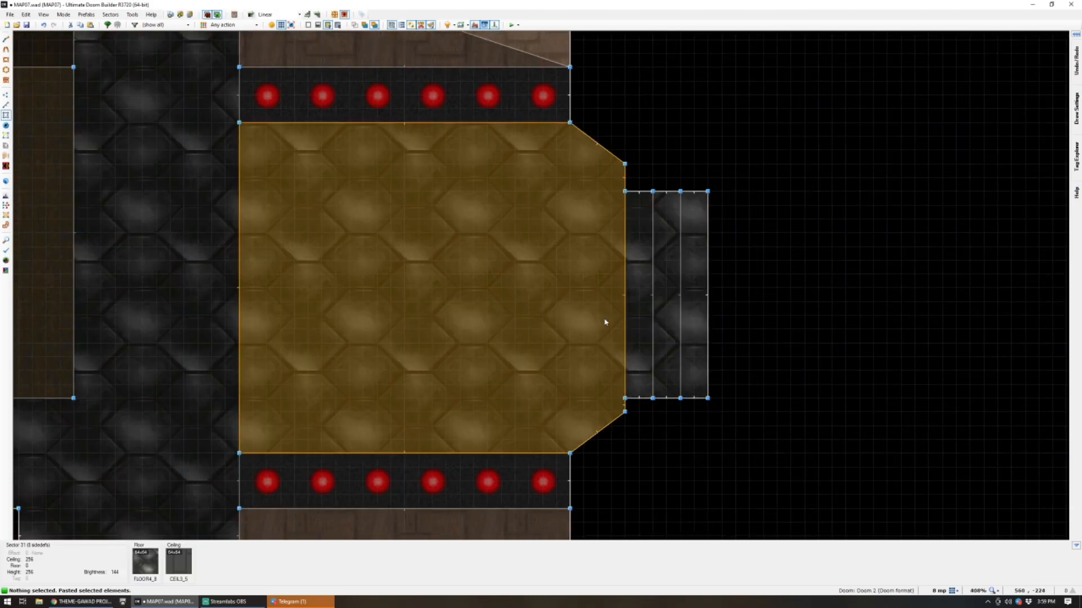
# Try to reposition the northeast corner vertex of the lift bay.
pyautogui.press('v')
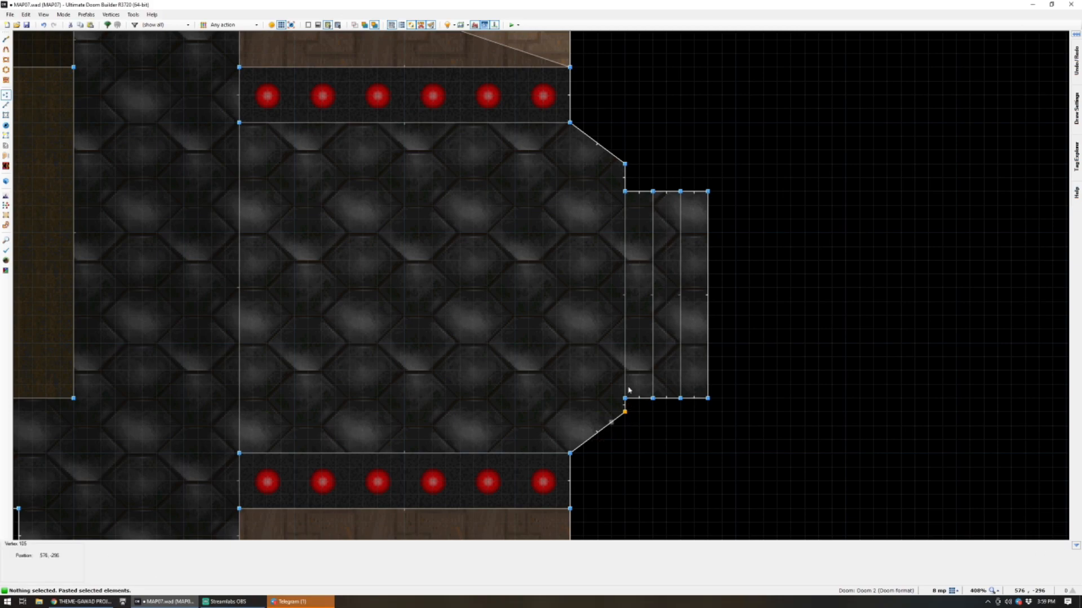
pyautogui.click(625, 163)
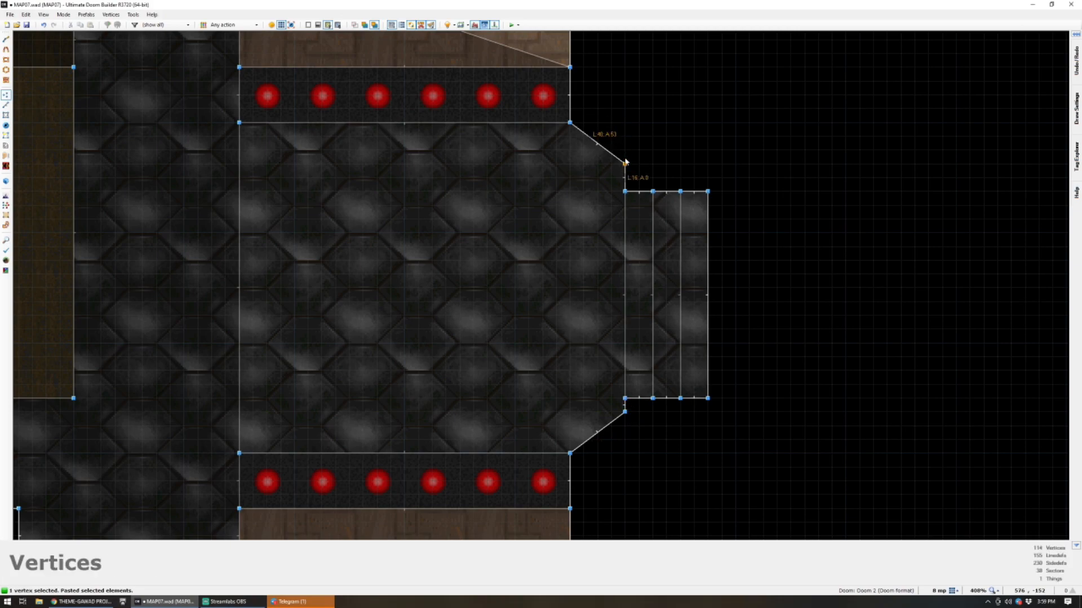
pyautogui.moveTo(624, 162); pyautogui.dragTo(625, 163, button='right')
pyautogui.scroll(1, 637, 306)
pyautogui.scroll(-3, 637, 306)
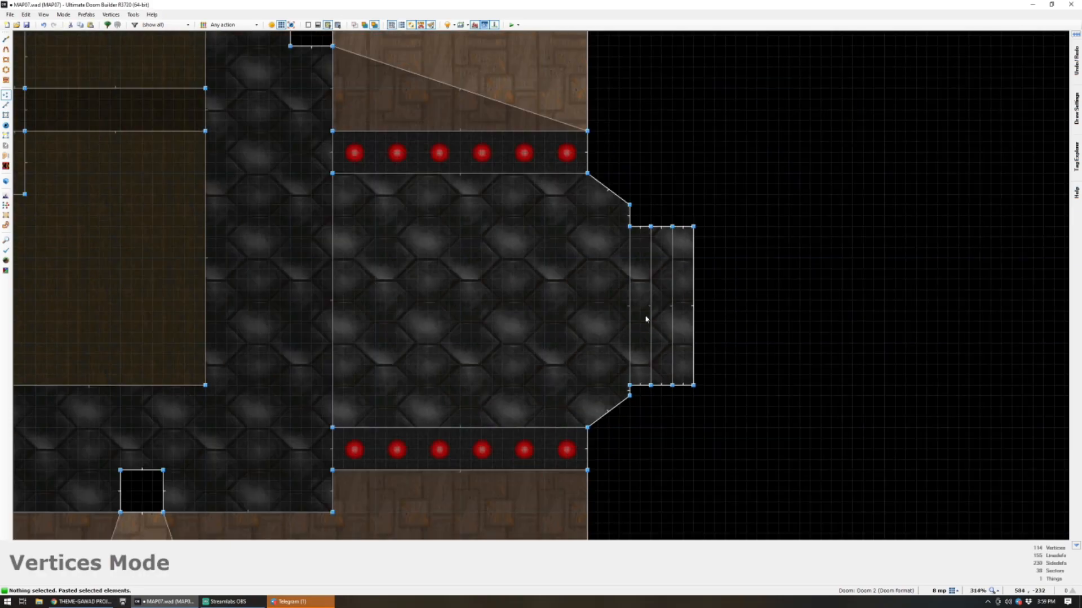
# Lower the ceilings of the three narrow sectors east of the lift bay to height 96.
pyautogui.press('q')
pyautogui.press('s')
pyautogui.press('w')
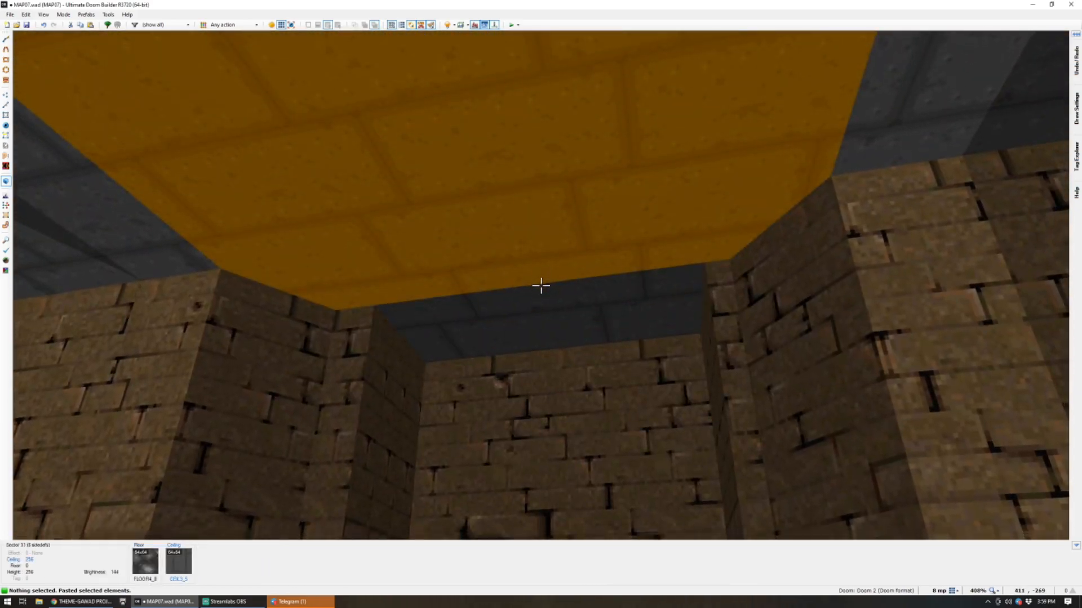
pyautogui.click(541, 286)
pyautogui.click(541, 286)
pyautogui.click(541, 286)
pyautogui.scroll(-20, 540, 285)
pyautogui.scroll(1, 541, 286)
pyautogui.press('w')
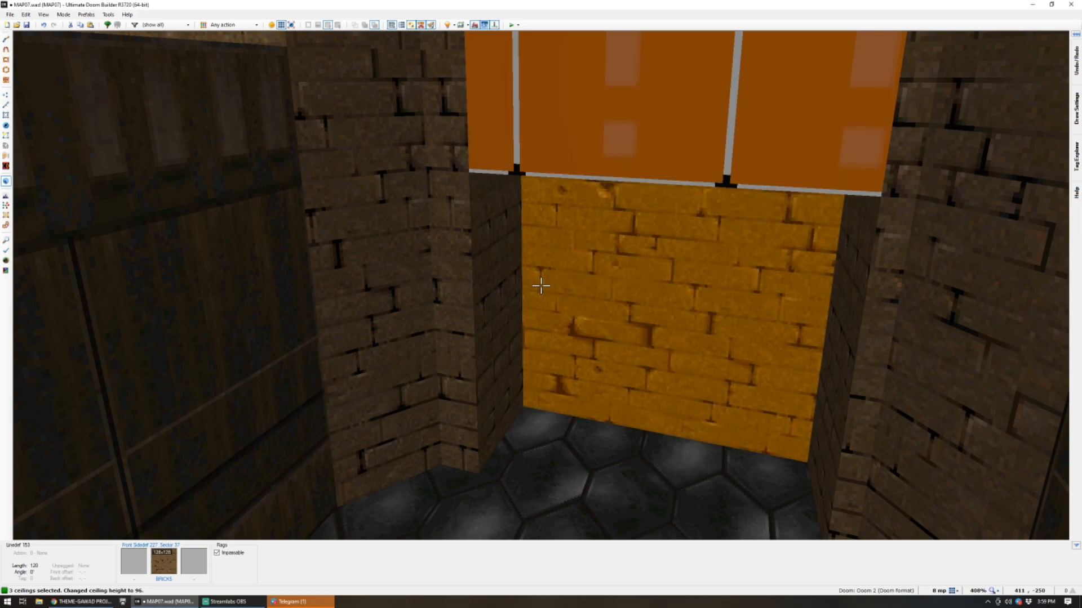
pyautogui.press('c')
# Apply the DOORTRAK texture to both side walls of the middle narrow sector and set them lower-unpegged.
pyautogui.press('q')
pyautogui.scroll(-4, 695, 251)
pyautogui.scroll(4, 772, 249)
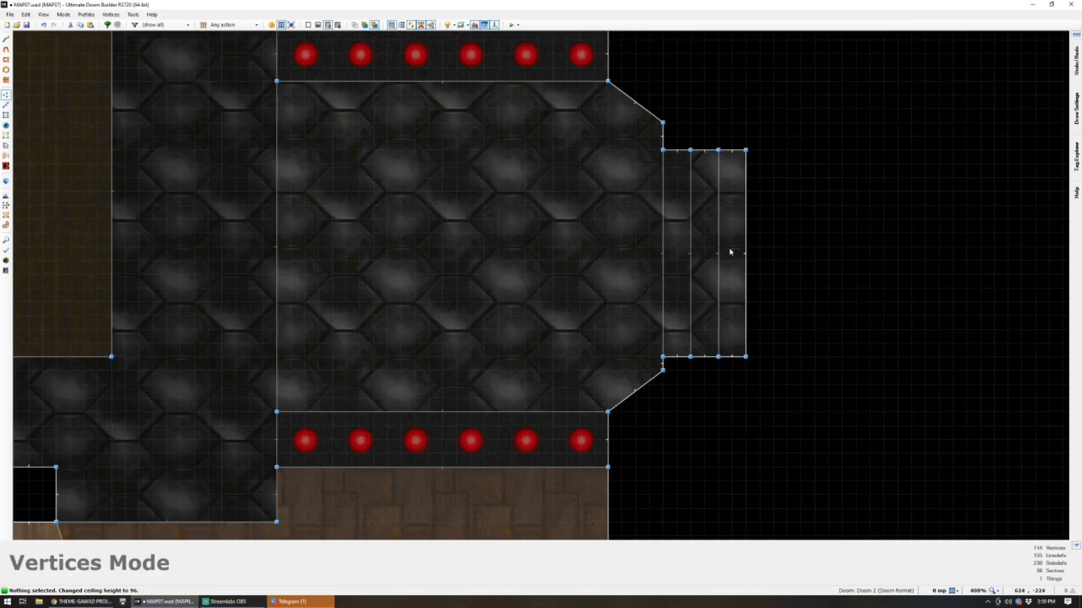
pyautogui.scroll(-3, 755, 250)
pyautogui.scroll(2, 795, 187)
pyautogui.press('q')
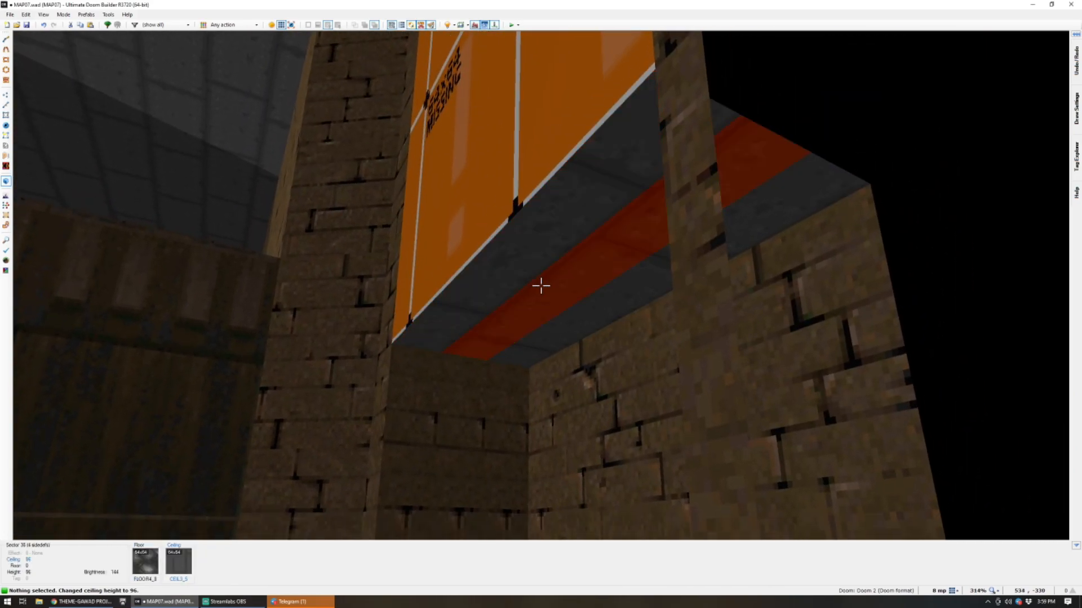
pyautogui.click(541, 286)
pyautogui.press('w')
pyautogui.press('c')
pyautogui.click(541, 286)
pyautogui.click(541, 285)
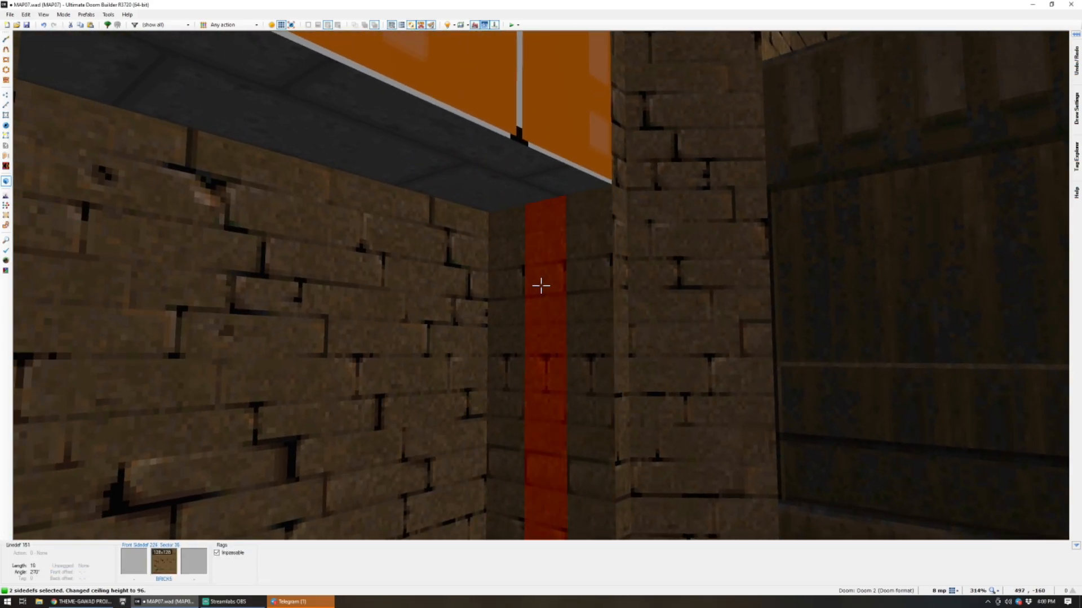
pyautogui.rightClick(541, 286)
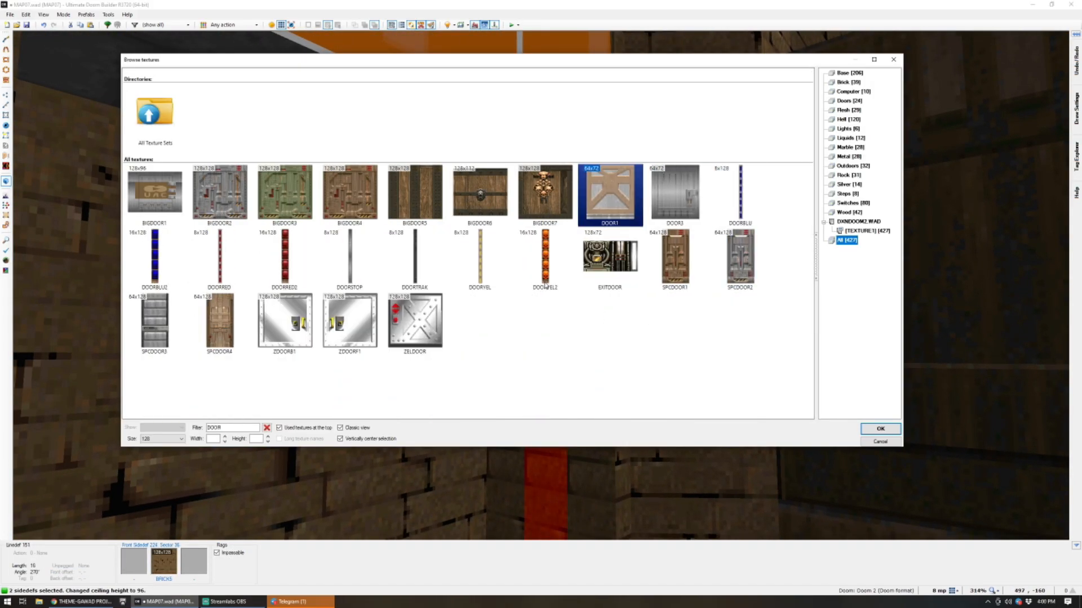
pyautogui.doubleClick(411, 257)
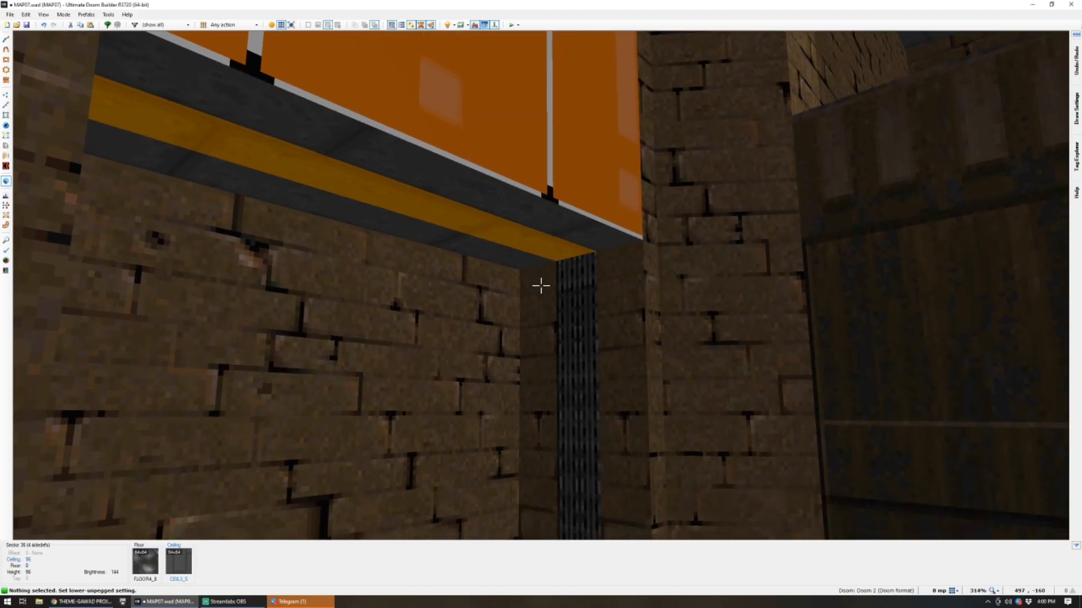
# Lower the middle narrow sector's ceiling to height 0 to form a closed door.
pyautogui.click(541, 286)
pyautogui.scroll(-12, 540, 285)
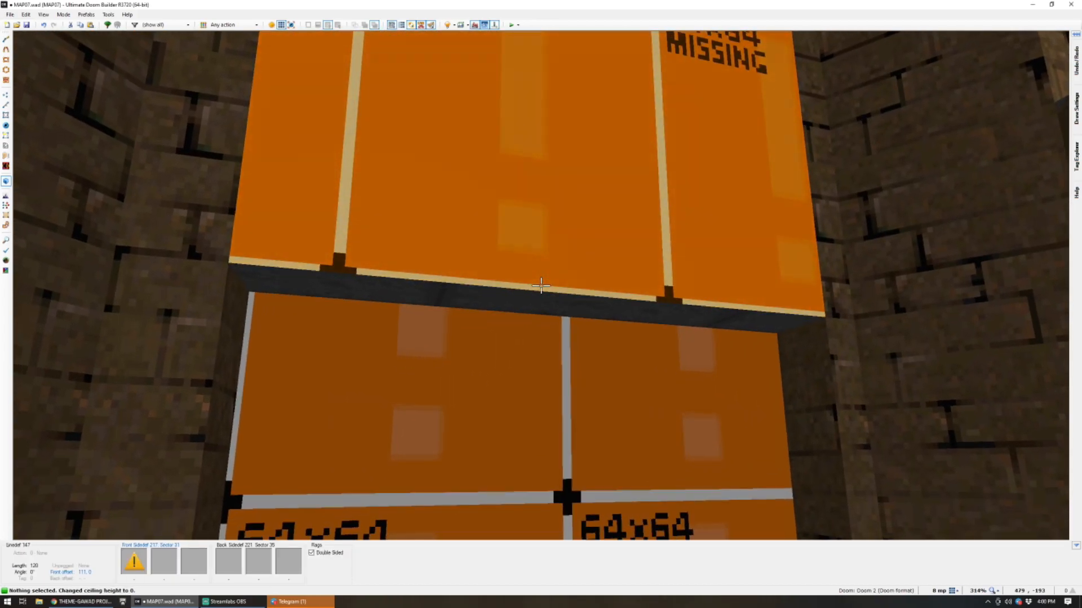
pyautogui.click(541, 286)
pyautogui.press('c')
# Raise the ceilings of the two sectors on either side of the door to height 128.
pyautogui.click(541, 285)
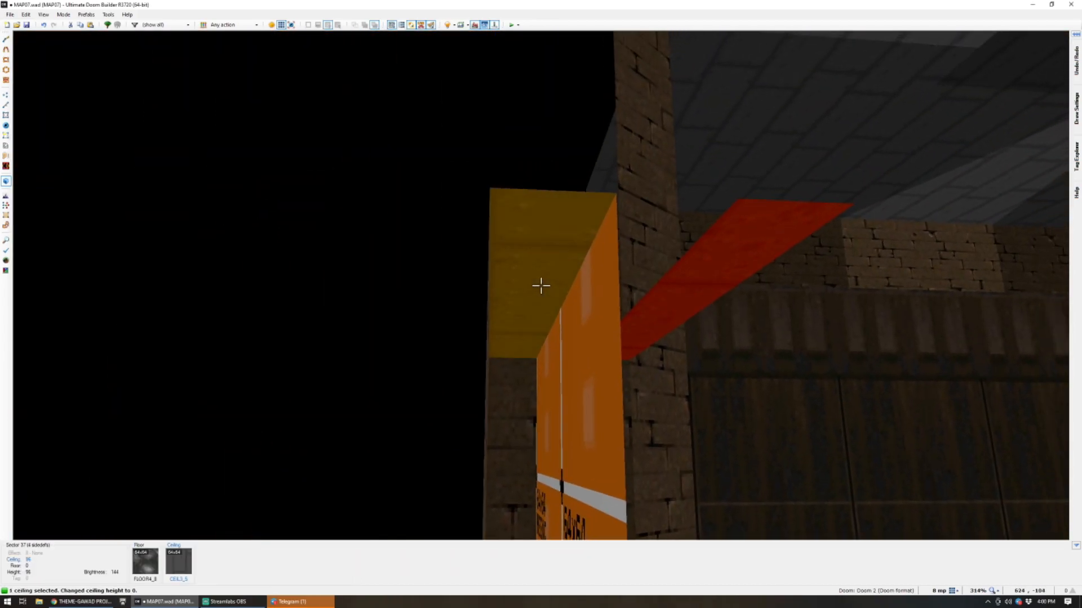
pyautogui.click(540, 286)
pyautogui.scroll(2, 541, 285)
pyautogui.scroll(-1, 541, 286)
pyautogui.press('c')
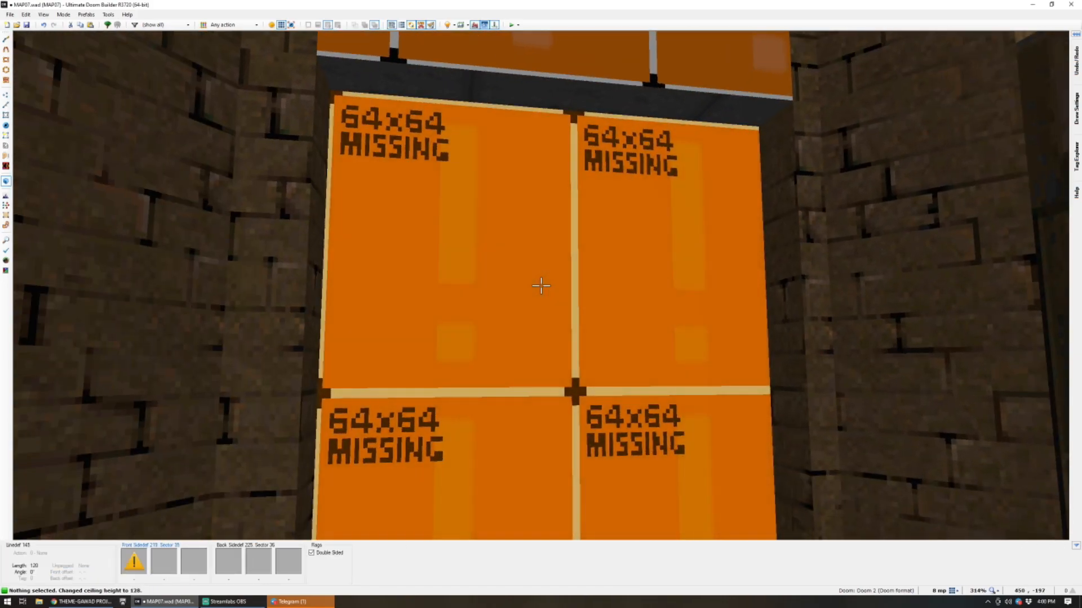
# Apply the BIGDOOR2 texture to both faces of the door.
pyautogui.click(541, 286)
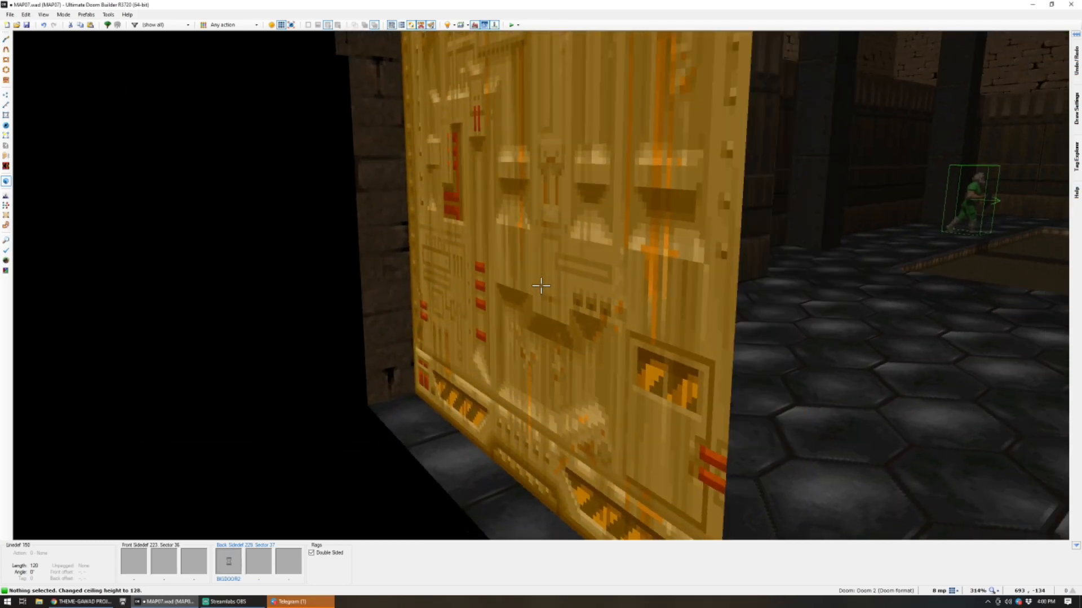
pyautogui.press('f')
pyautogui.press('f')
pyautogui.press('s')
# Paste the surrounding brick texture onto the wall above the door and auto-align the bricks.
pyautogui.click(541, 285)
pyautogui.click(541, 286)
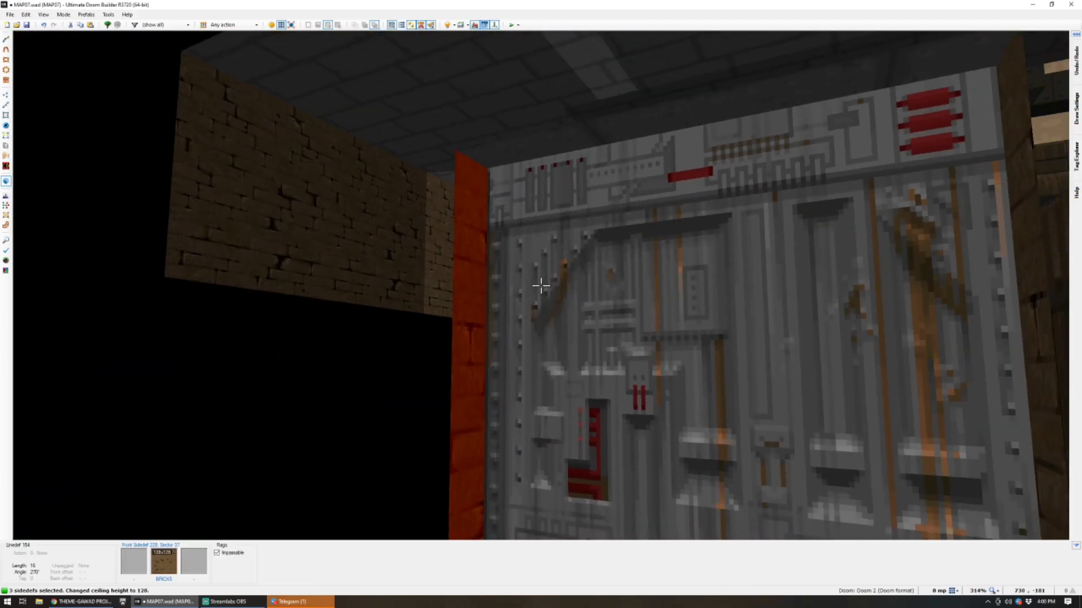
pyautogui.press('c')
pyautogui.press('f')
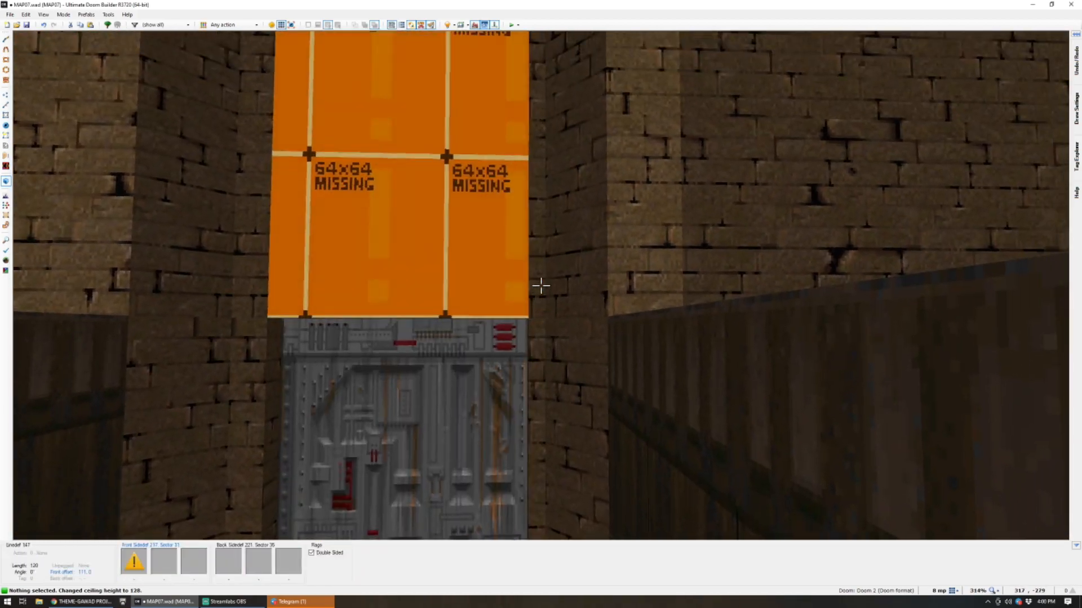
pyautogui.hotkey('ctrl', 'v')
pyautogui.press('d')
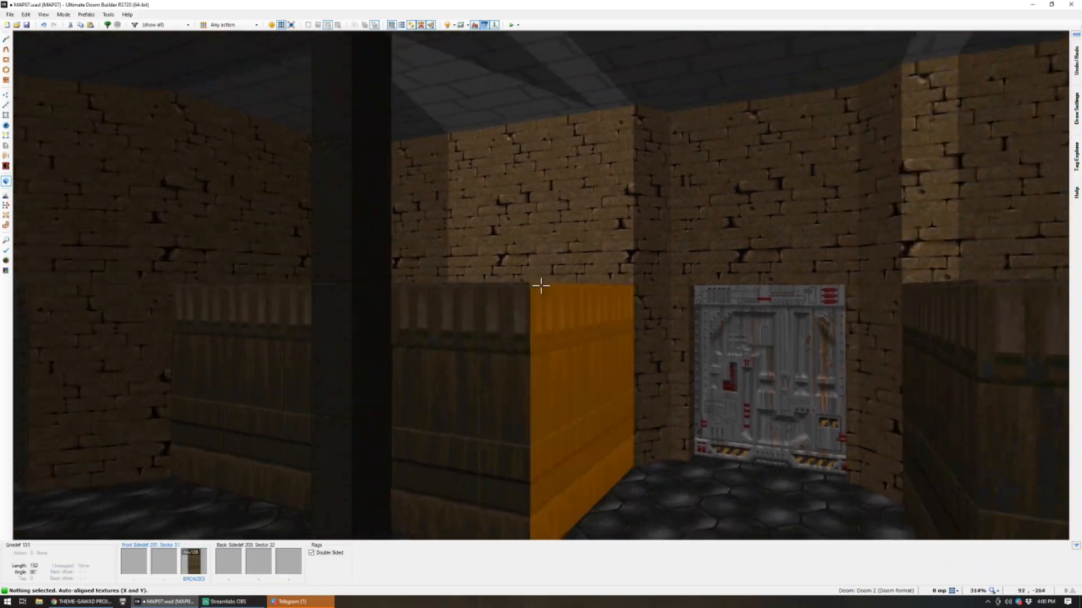
# Paste the STONE3 texture onto the untextured recess wall on the north area's west side.
pyautogui.press('s')
pyautogui.press('d')
pyautogui.press('s')
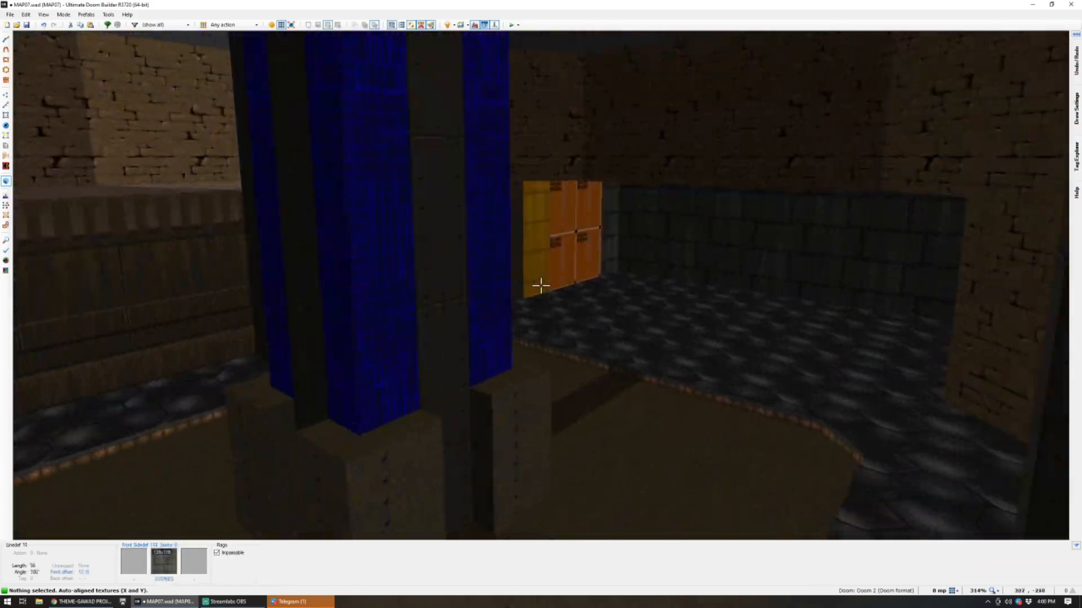
pyautogui.press('e')
pyautogui.press('v')
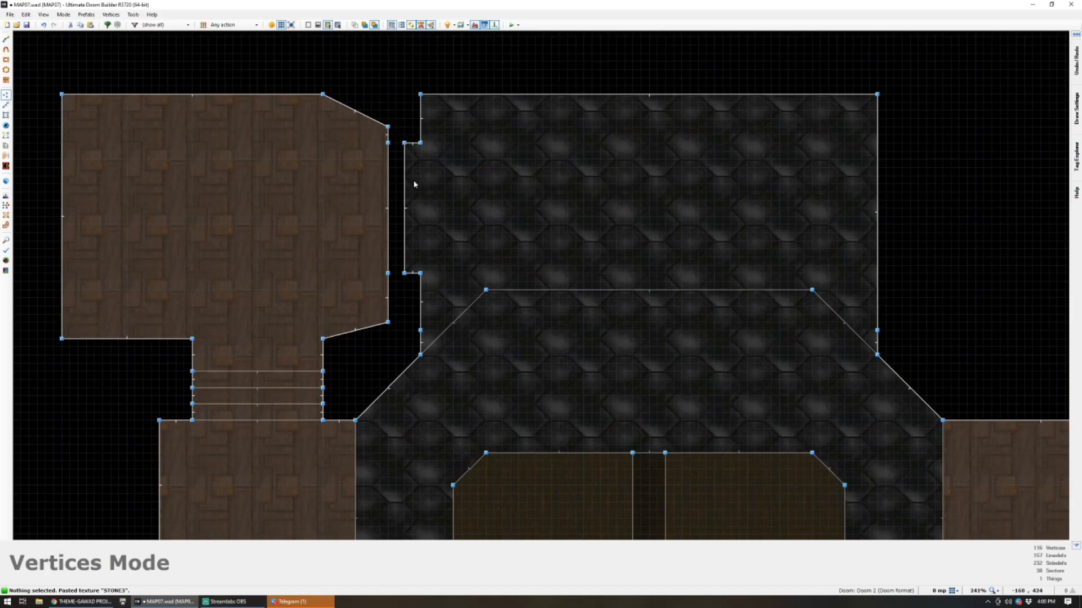
# Draw a 128 by 64 unit rectangular sector against the north area's east wall.
pyautogui.press('q')
pyautogui.press('d')
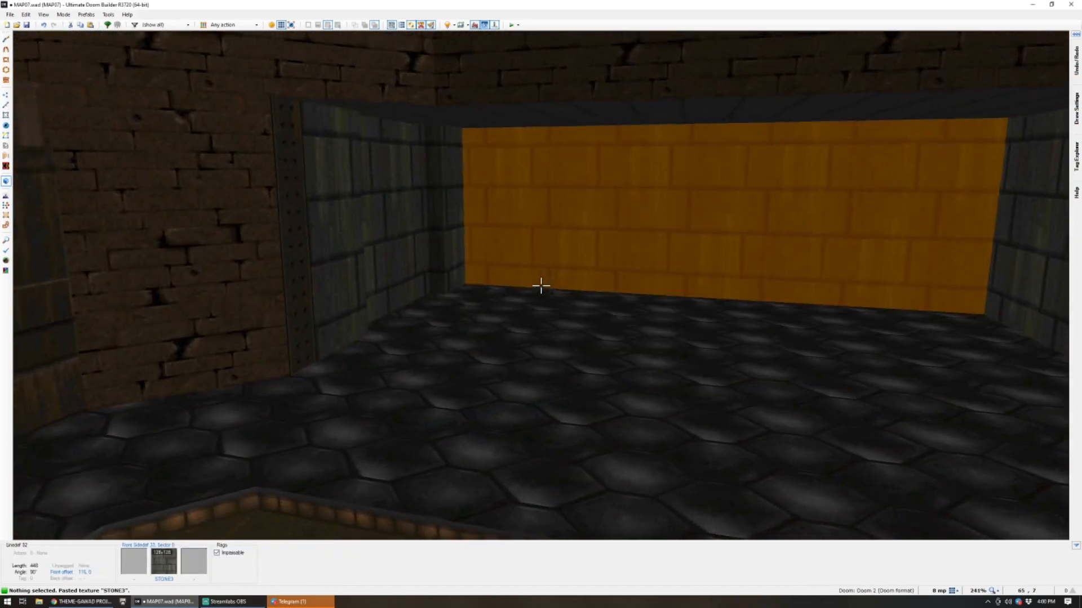
pyautogui.press('v')
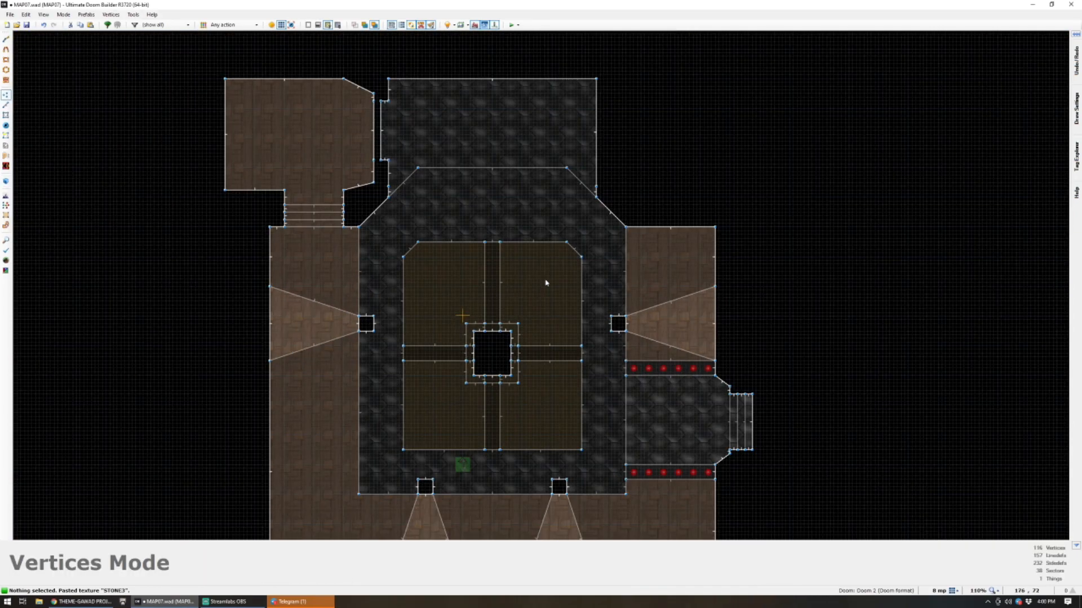
pyautogui.scroll(4, 563, 169)
pyautogui.scroll(-3, 584, 140)
pyautogui.scroll(4, 584, 102)
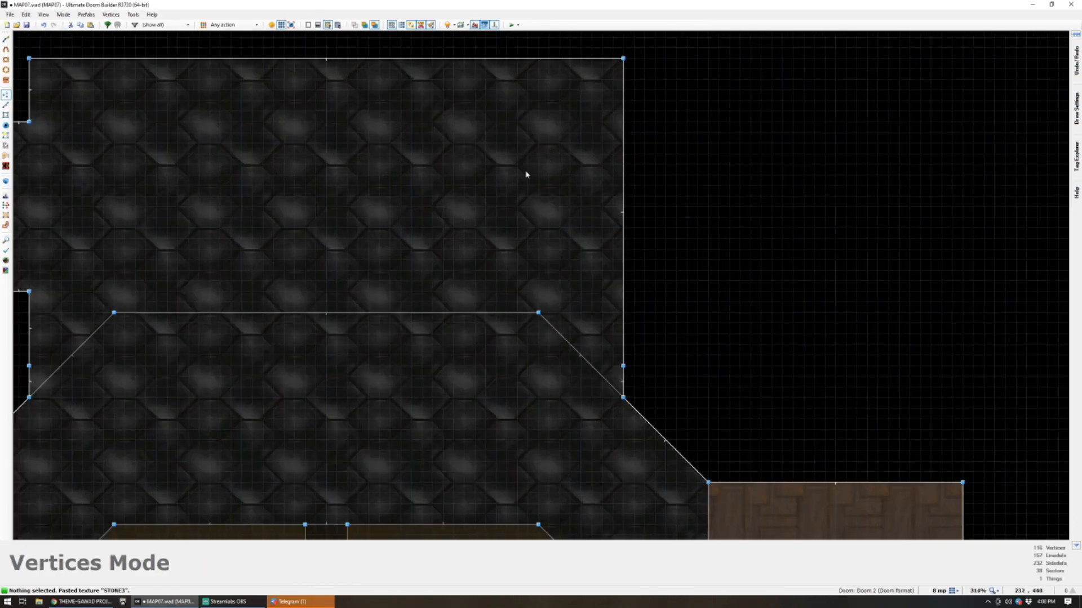
pyautogui.scroll(-1, 519, 186)
pyautogui.scroll(1, 498, 180)
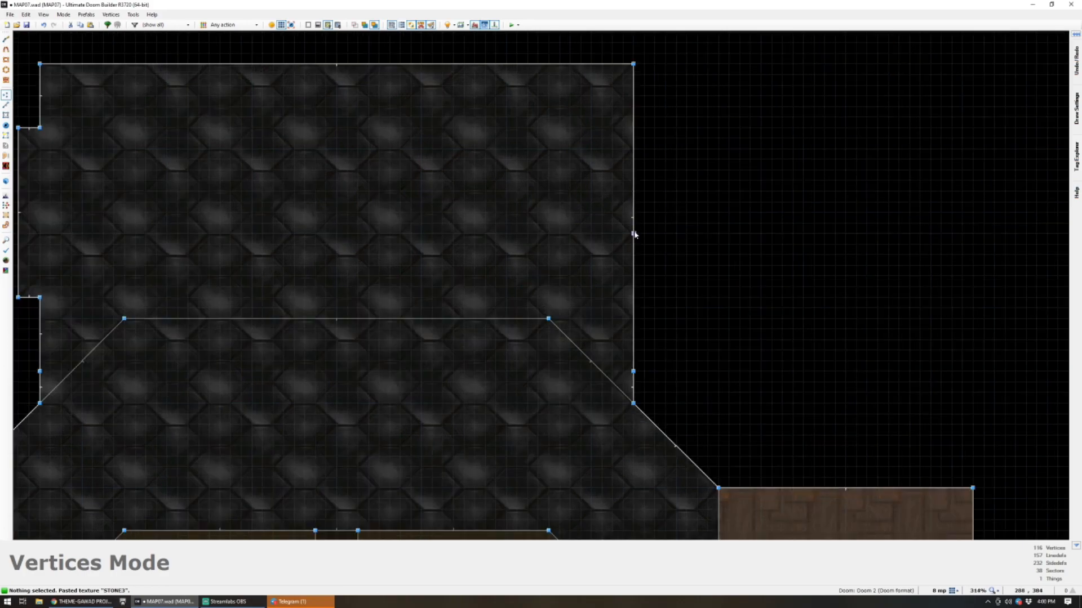
pyautogui.press('d')
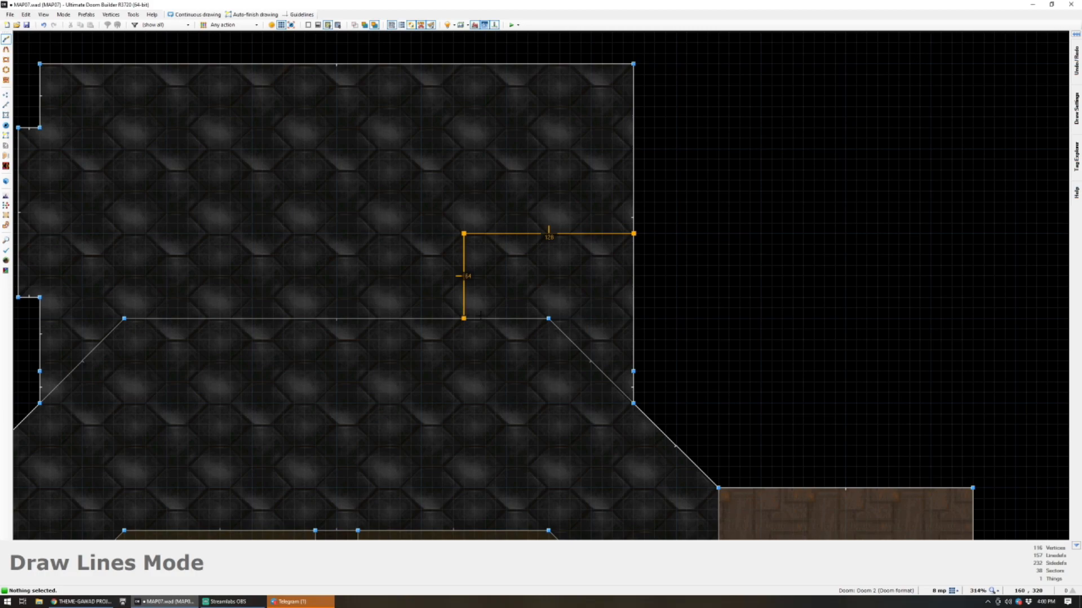
pyautogui.rightClick(633, 318)
# Raise the floor of the new rectangular sector in the north area to height 32.
pyautogui.press('q')
pyautogui.press('s')
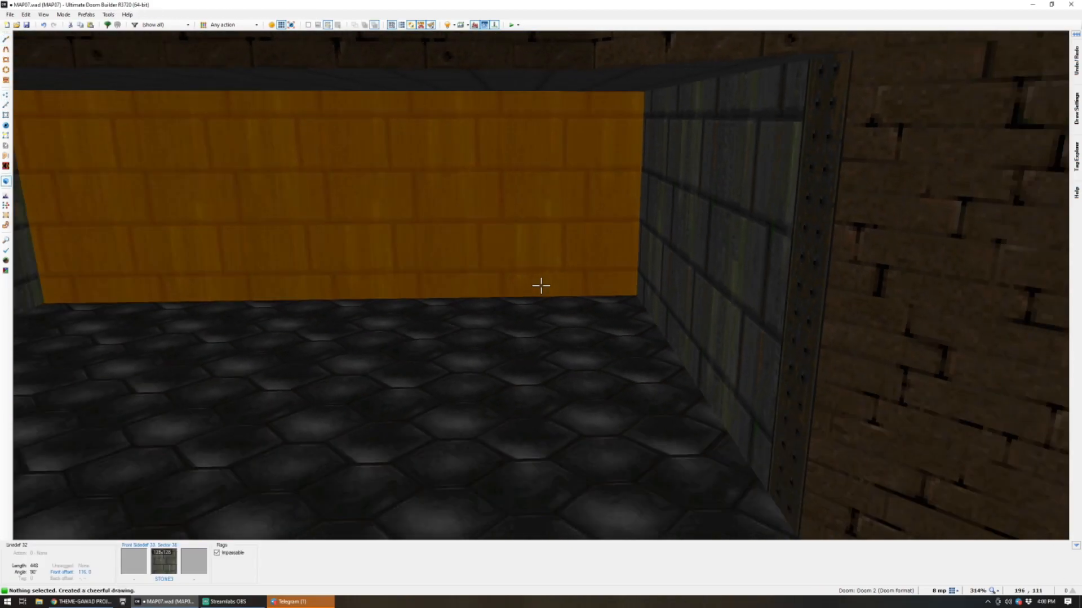
pyautogui.press('w')
pyautogui.scroll(4, 541, 286)
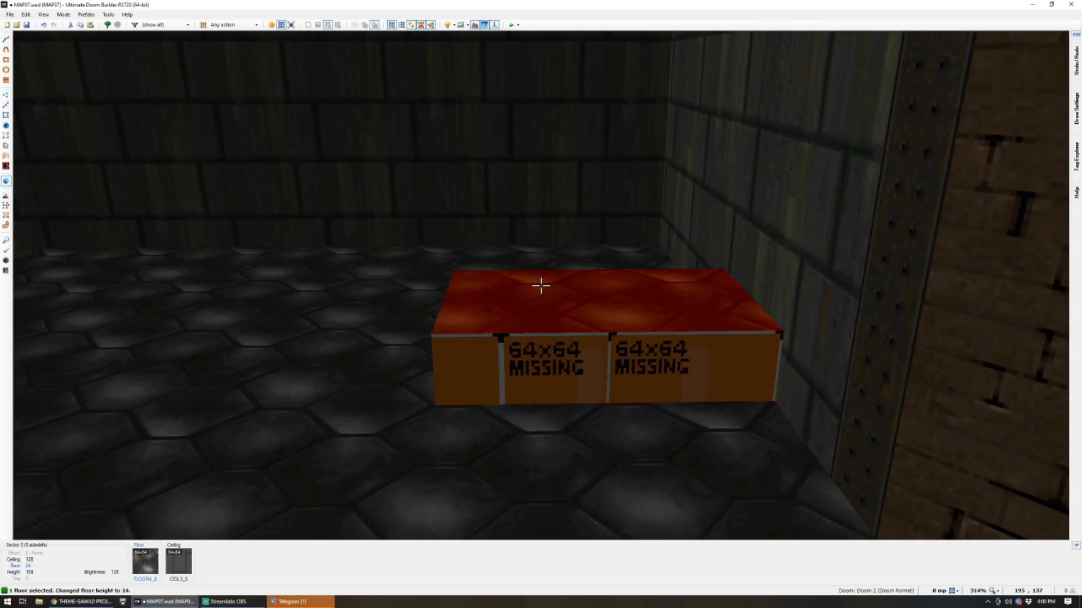
pyautogui.click(541, 286)
# Apply the CRATINY texture to the raised block's exposed sides and reset their texture offsets.
pyautogui.press('w')
pyautogui.keyDown('shift'); pyautogui.click(541, 286); pyautogui.keyUp('shift')
pyautogui.middleClick(541, 286)
pyautogui.write('CRA')
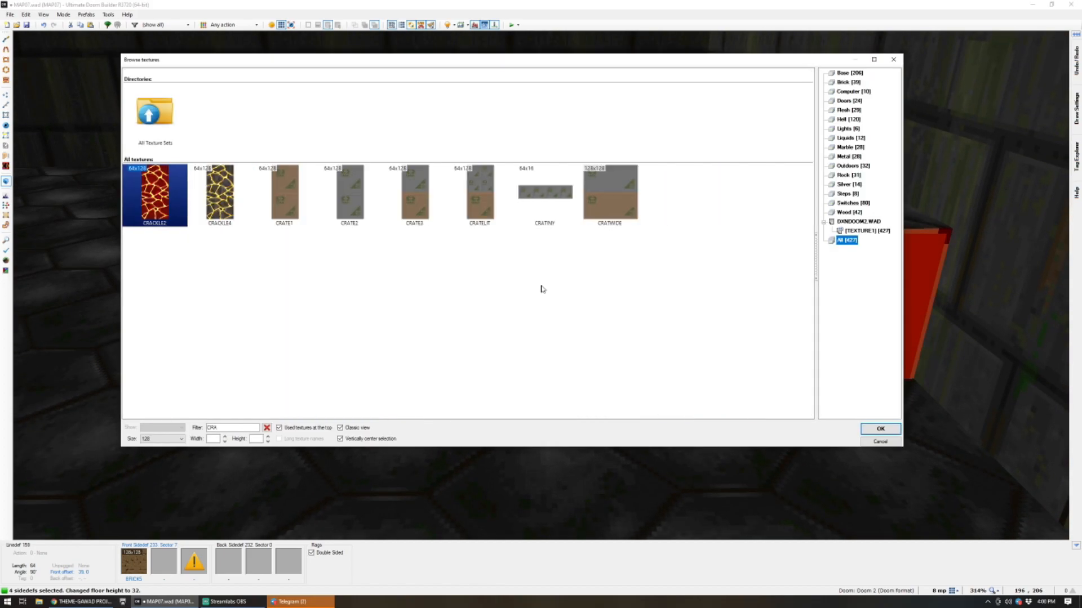
pyautogui.doubleClick(539, 193)
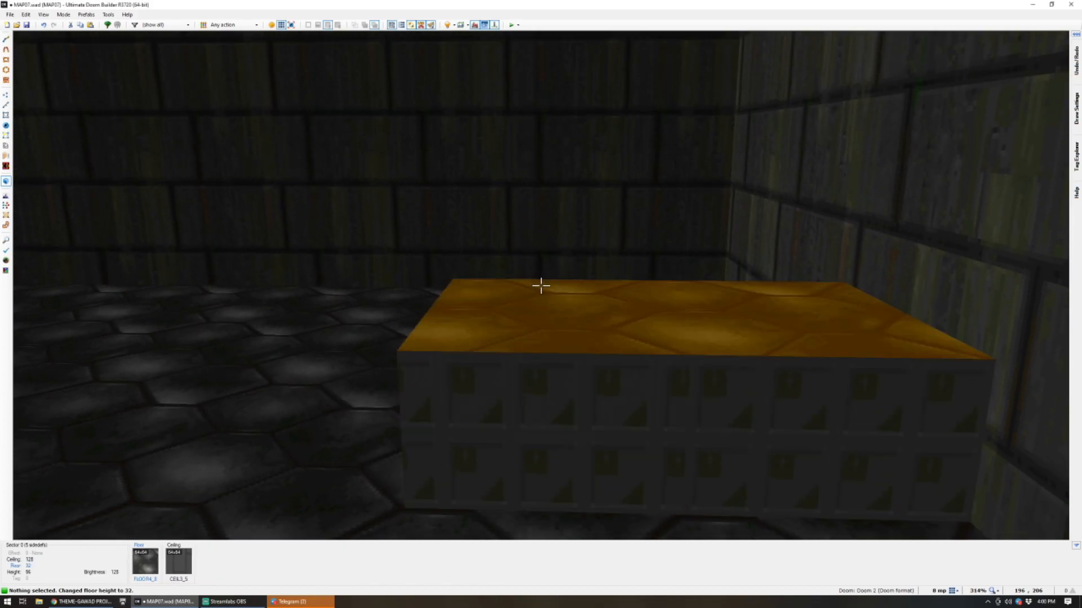
pyautogui.press('r')
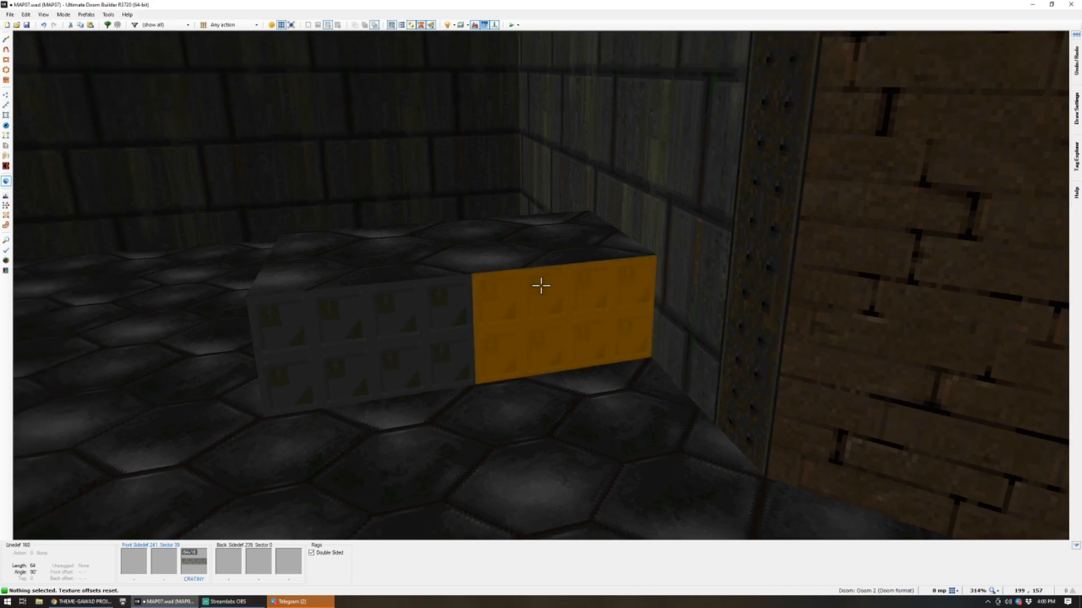
# Try the CRATE3 texture on one front segment of the crate block, and undo it.
pyautogui.middleClick(540, 285)
pyautogui.write('CRA')
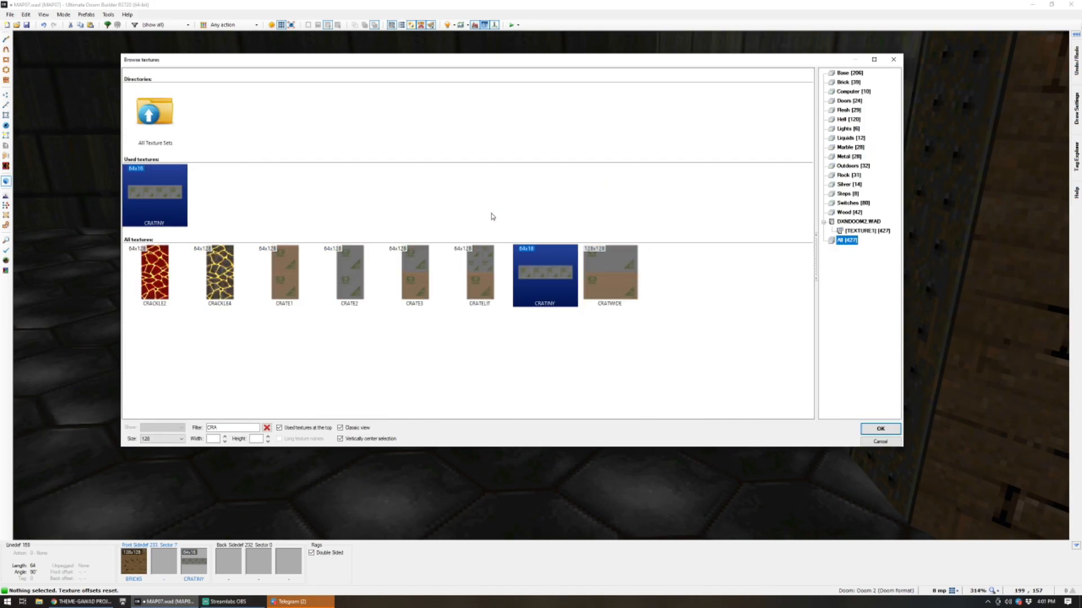
pyautogui.doubleClick(408, 284)
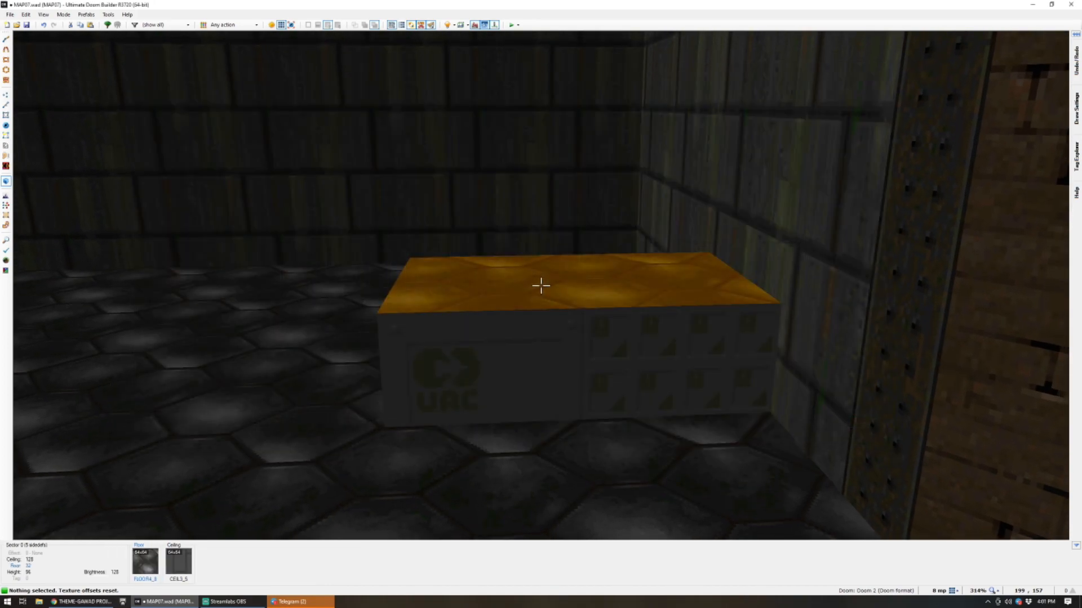
pyautogui.hotkey('ctrl', 'z')
# Apply the CRATOP1 flat to the top surface of the crate block.
pyautogui.hotkey('ctrl', 'c')
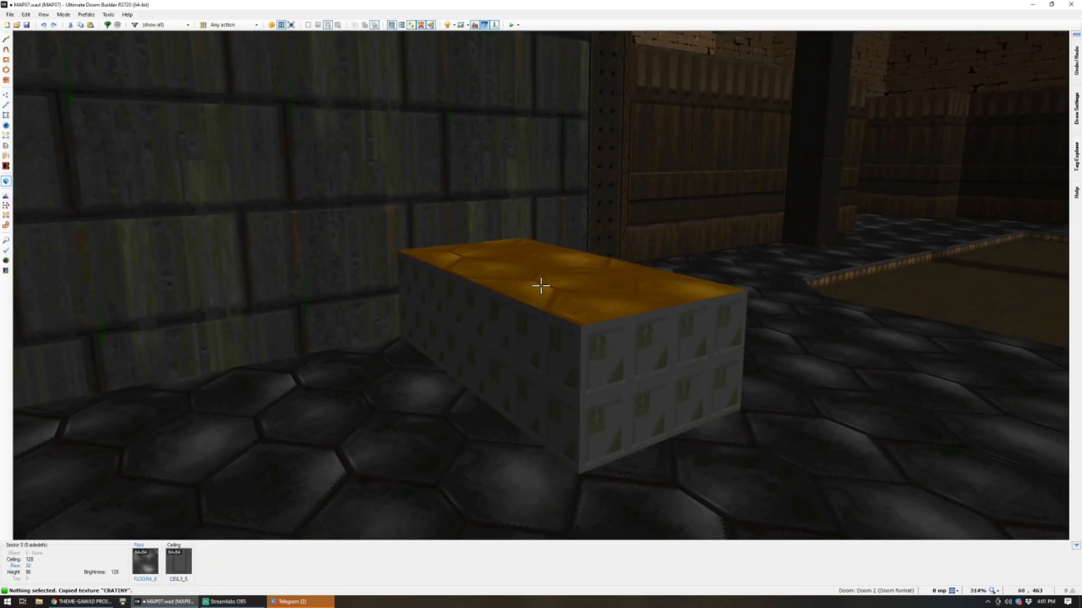
pyautogui.click(541, 287)
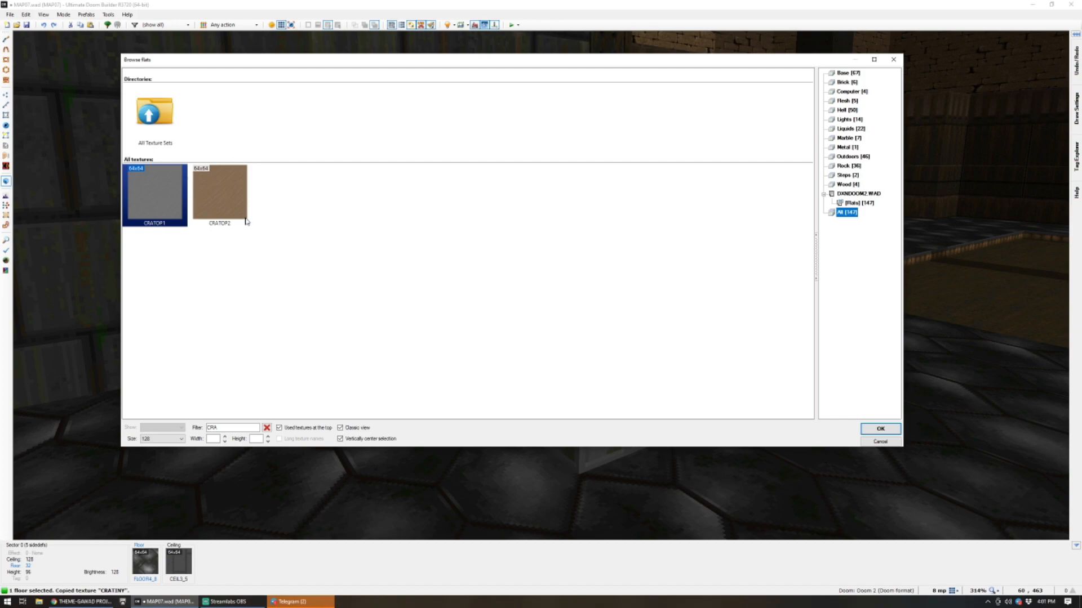
pyautogui.doubleClick(142, 197)
# Draw a rectangular sector about 112 by 48 units along the crate block's north side, against the east wall.
pyautogui.press('v')
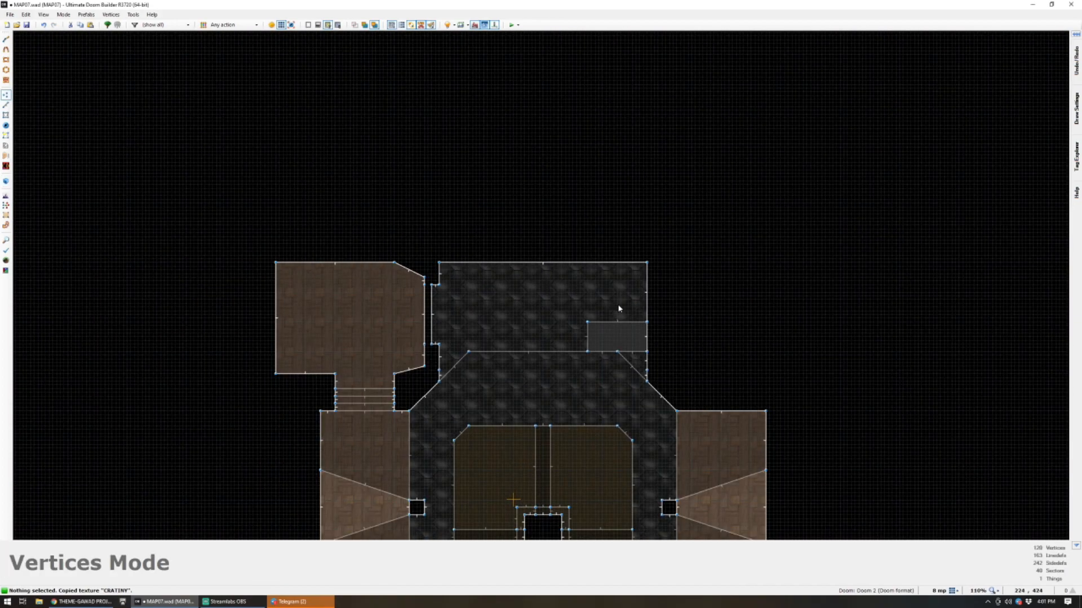
pyautogui.scroll(2, 509, 316)
pyautogui.press('d')
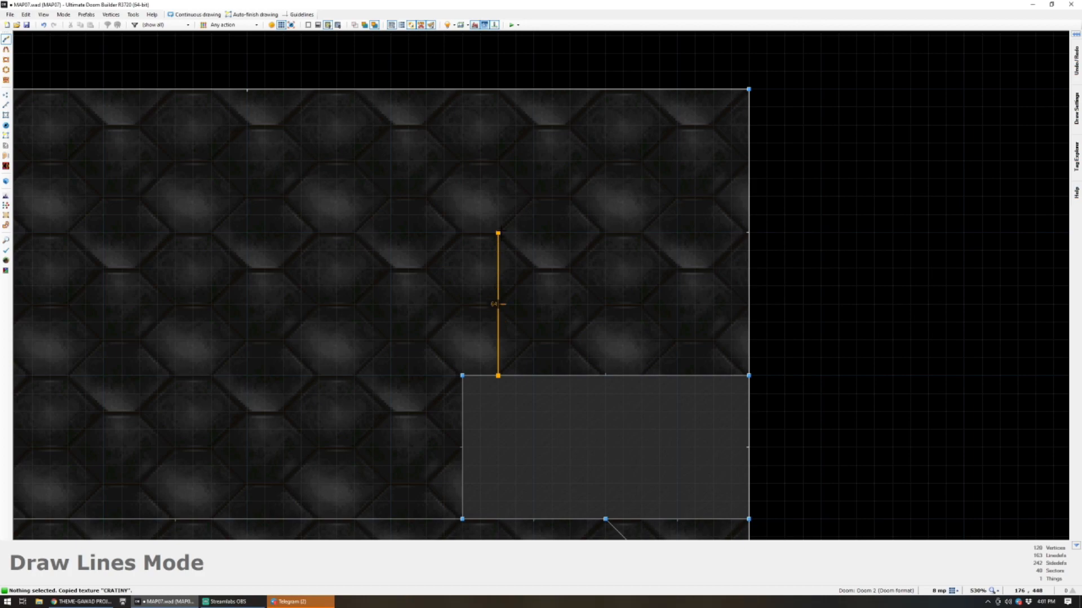
pyautogui.click(498, 267)
pyautogui.click(749, 269)
pyautogui.rightClick(749, 268)
pyautogui.press('q')
pyautogui.press('q')
pyautogui.scroll(-4, 626, 310)
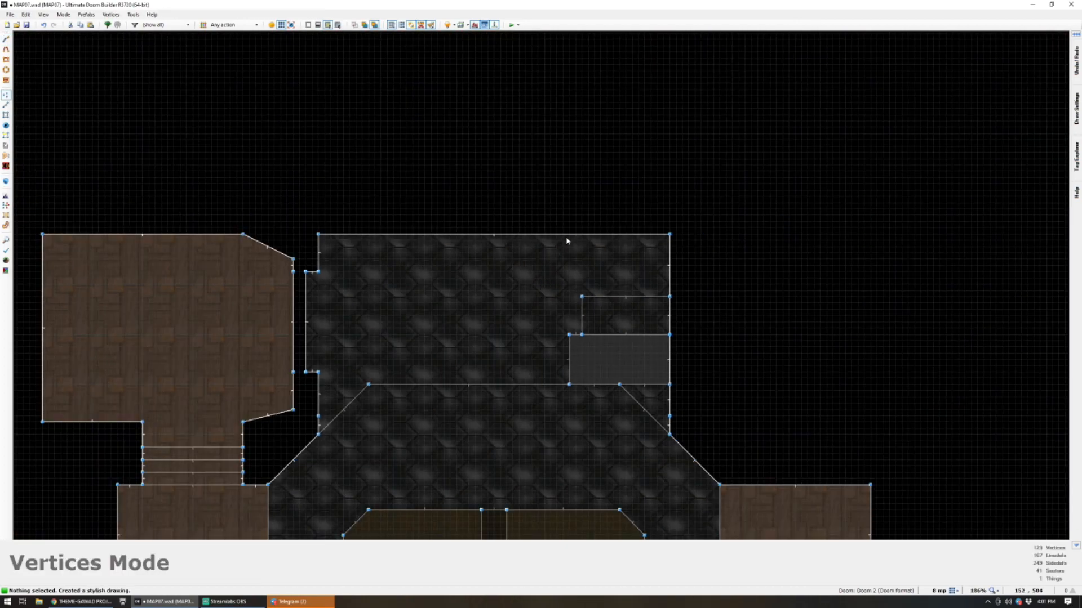
# Insert a Hell Knight facing west (angle 180) in the new sector beside the crate block.
pyautogui.scroll(1, 707, 315)
pyautogui.press('t')
pyautogui.rightClick(644, 321)
pyautogui.write('hel')
pyautogui.click(277, 156)
pyautogui.click(435, 267)
pyautogui.click(396, 305)
# Move the new sector's north edge about 16 units north and recentre the Hell Knight between its north and south edges.
pyautogui.scroll(3, 616, 289)
pyautogui.press('v')
pyautogui.moveTo(361, 285); pyautogui.dragTo(783, 319)
pyautogui.moveTo(708, 302); pyautogui.dragTo(711, 248)
pyautogui.press('t')
pyautogui.moveTo(670, 352); pyautogui.dragTo(631, 333)
# Draw a 64 by 64 unit alcove sector beyond the east wall, in line with the Hell Knight's sector.
pyautogui.scroll(-6, 631, 336)
pyautogui.scroll(4, 687, 343)
pyautogui.press('d')
pyautogui.click(650, 320)
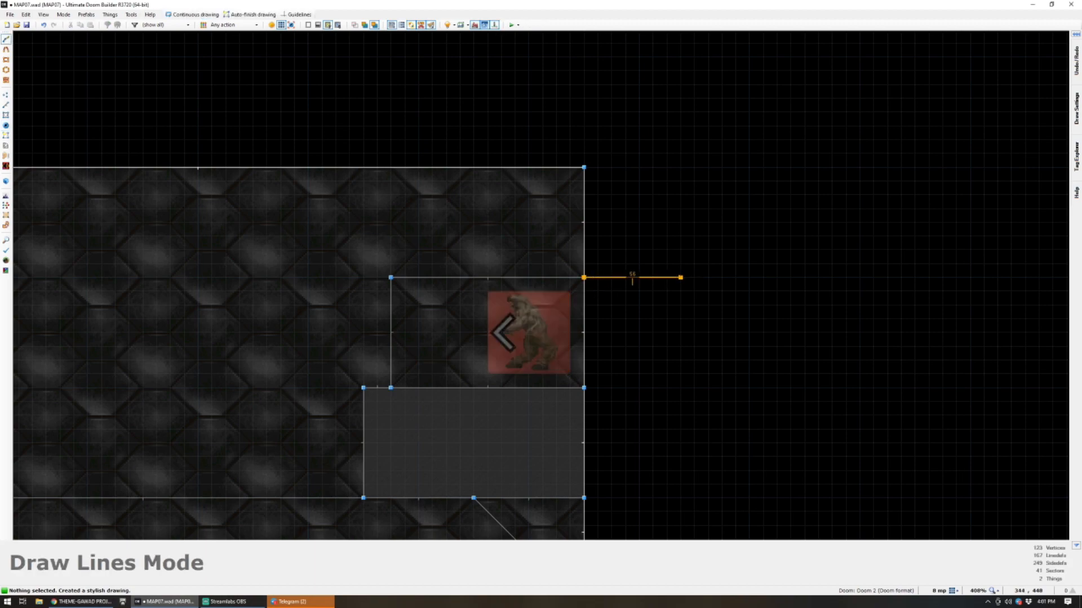
pyautogui.click(584, 277)
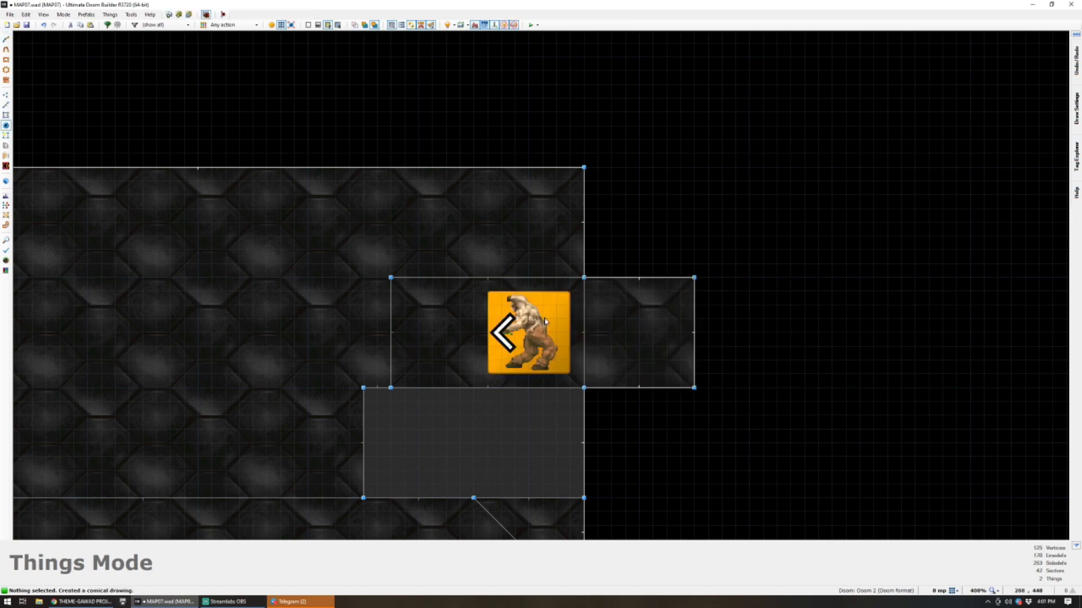
# Divide the sector beside the crate block with two north-south lines, making two 32-unit-wide strips at its west end.
pyautogui.press('d')
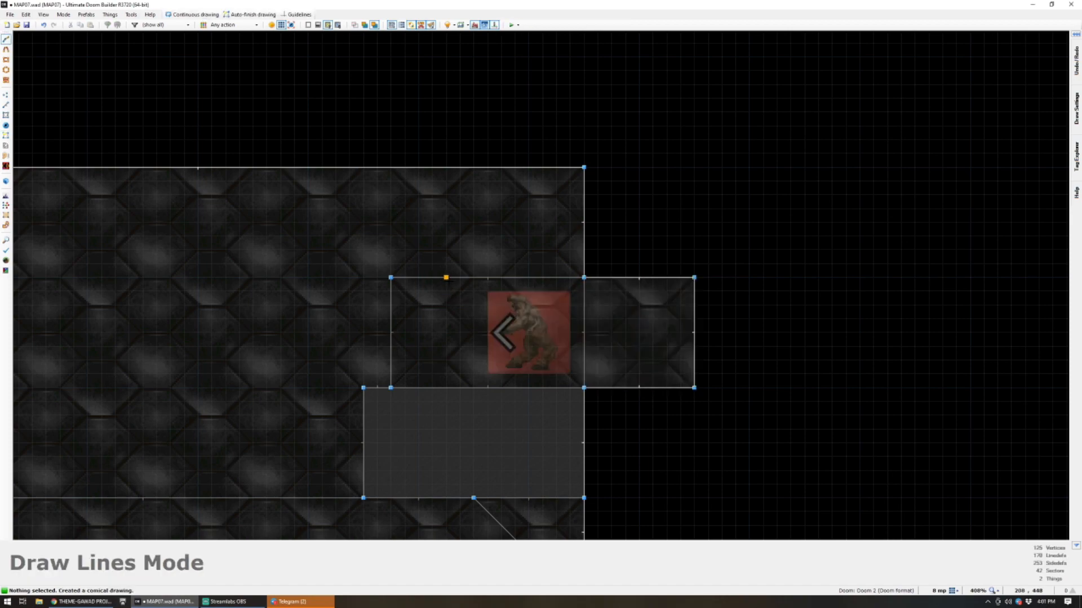
pyautogui.click(446, 388)
pyautogui.press('d')
pyautogui.click(501, 387)
pyautogui.press('d')
pyautogui.scroll(-3, 556, 277)
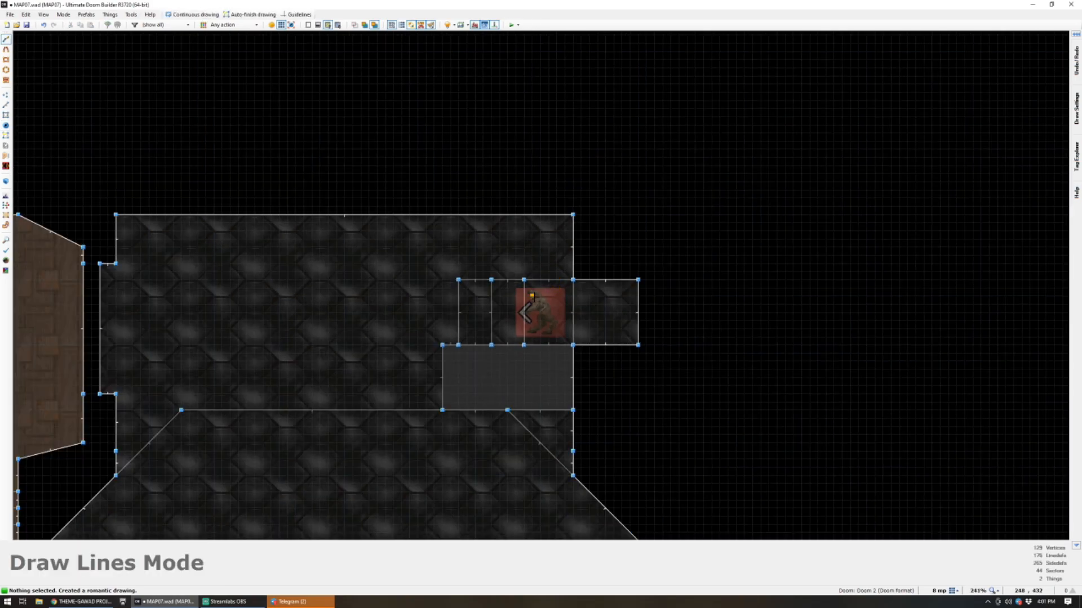
# Lower the floor of the westernmost strip to -16 and the next strip to -32 as descending steps.
pyautogui.press('w')
pyautogui.press('e')
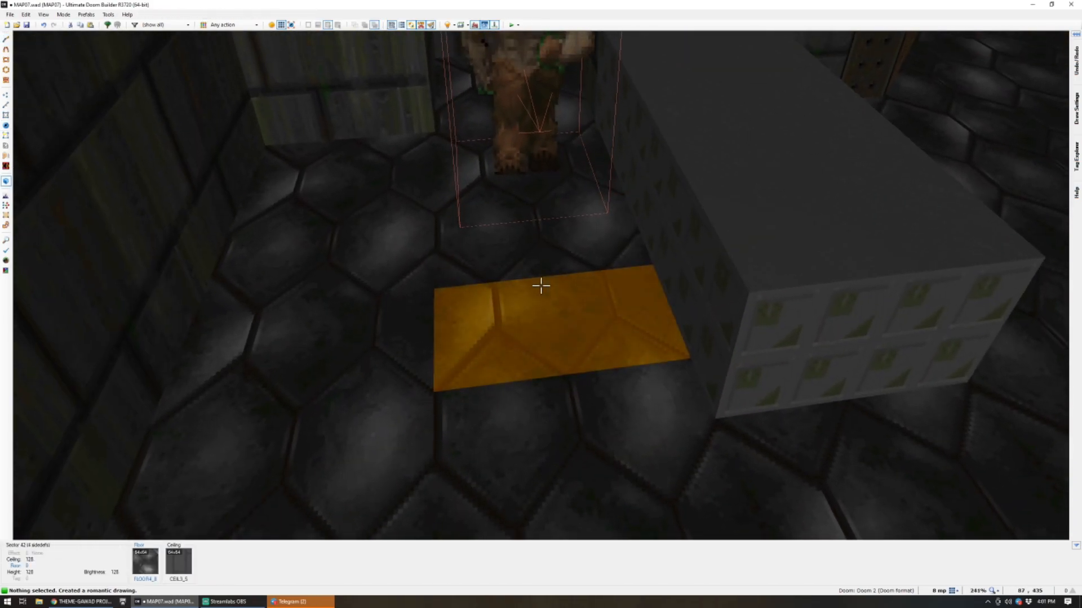
pyautogui.click(541, 285)
pyautogui.scroll(-4, 541, 285)
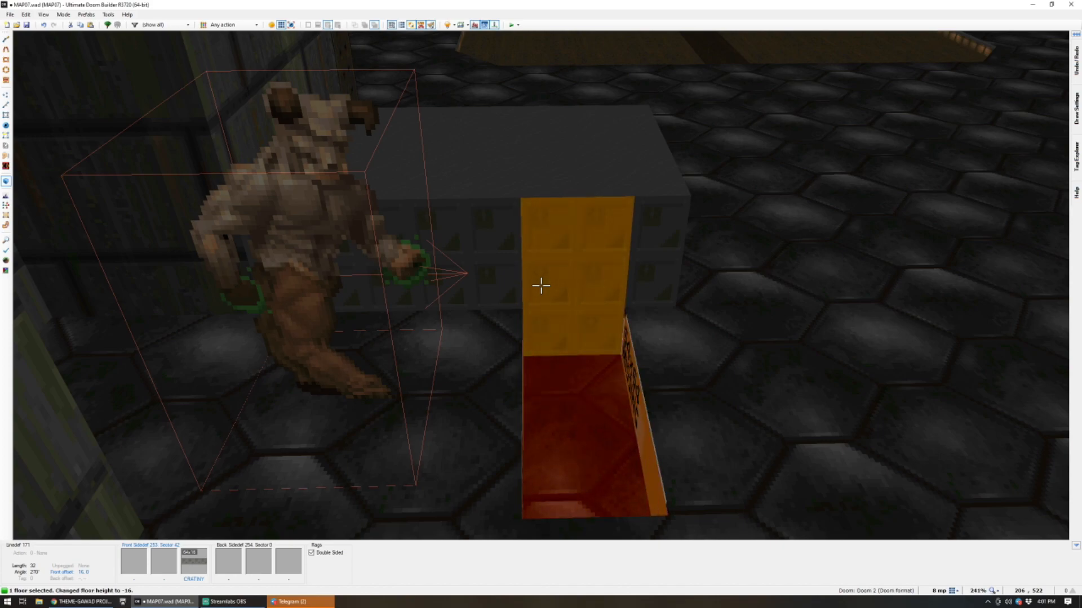
pyautogui.press('c')
pyautogui.press('f')
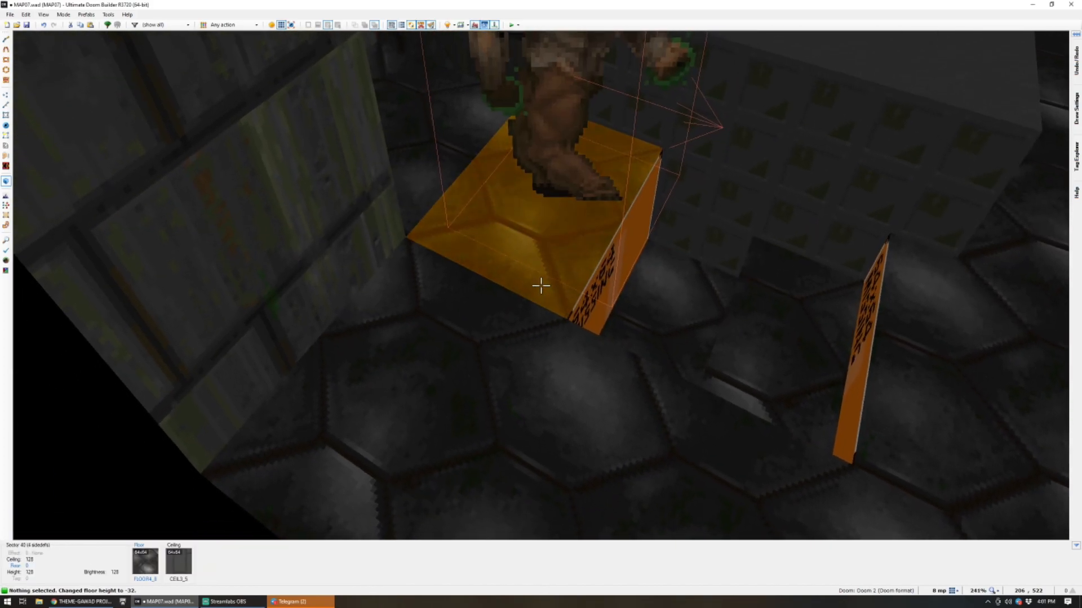
# Lower the floors of the Hell Knight's sector and the alcove behind it to -48.
pyautogui.click(541, 286)
pyautogui.scroll(-4, 541, 286)
pyautogui.scroll(-2, 541, 286)
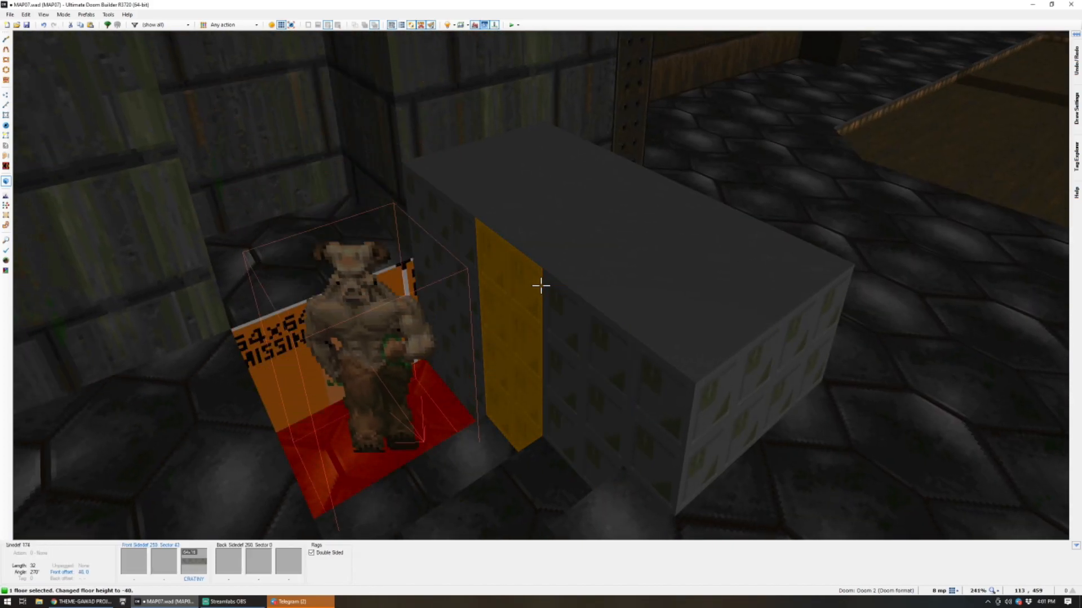
pyautogui.press('c')
pyautogui.press('e')
pyautogui.click(541, 285)
pyautogui.scroll(-5, 541, 286)
pyautogui.press('d')
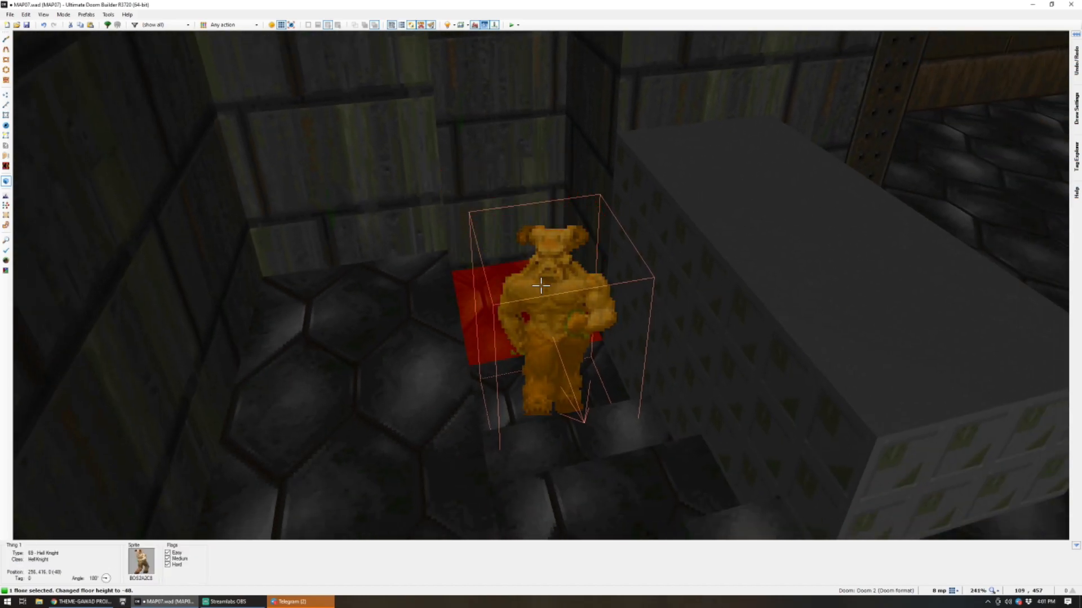
# Set the ceiling height of the alcove behind the Hell Knight to 56.
pyautogui.press('c')
pyautogui.press('e')
pyautogui.click(541, 286)
pyautogui.press('d')
pyautogui.scroll(-2, 540, 285)
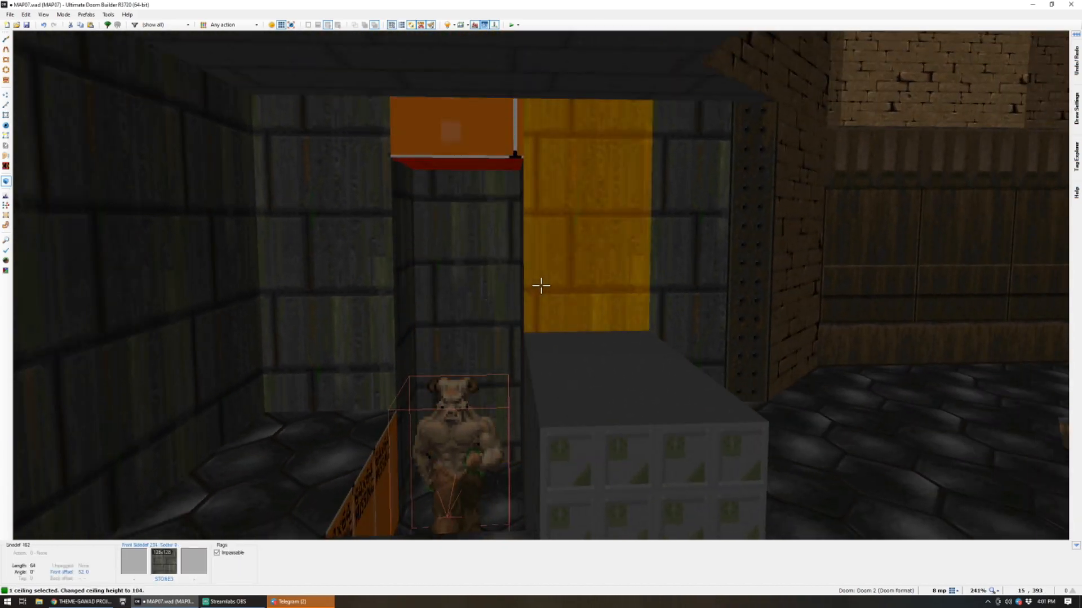
pyautogui.scroll(-2, 541, 285)
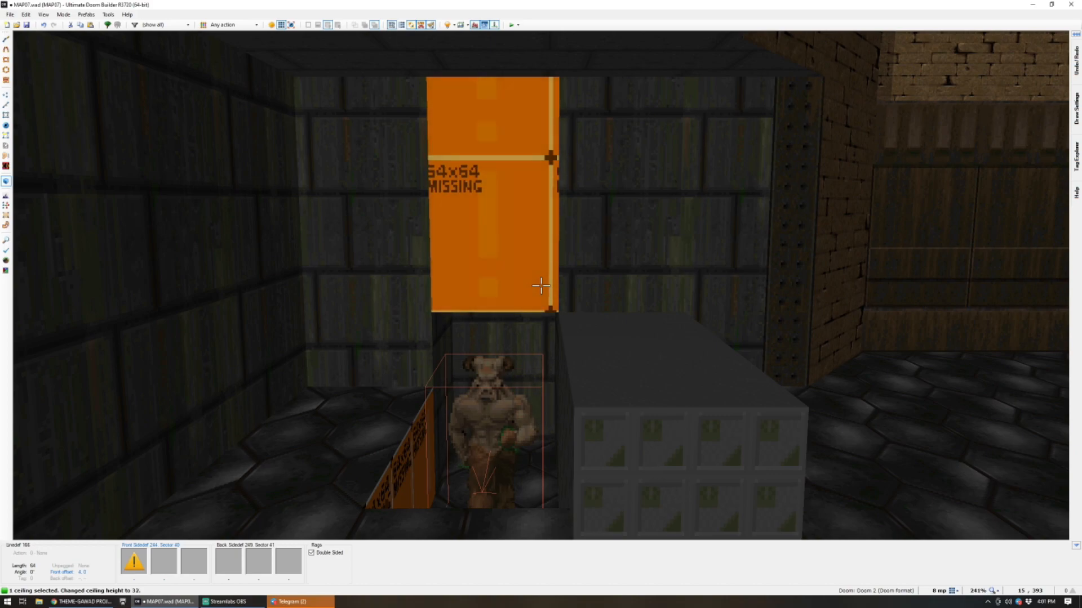
pyautogui.scroll(4, 540, 286)
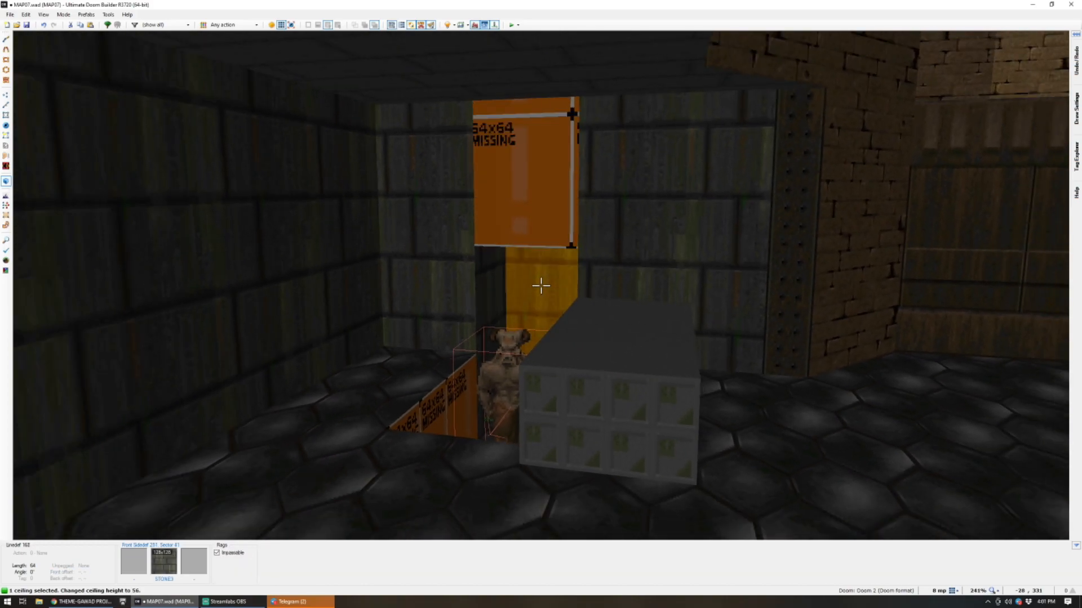
# Copy the alcove's stone wall texture onto the untextured wall above its opening and align it with the surrounding walls.
pyautogui.press('c')
pyautogui.hotkey('ctrl', 'c')
pyautogui.hotkey('ctrl', 'v')
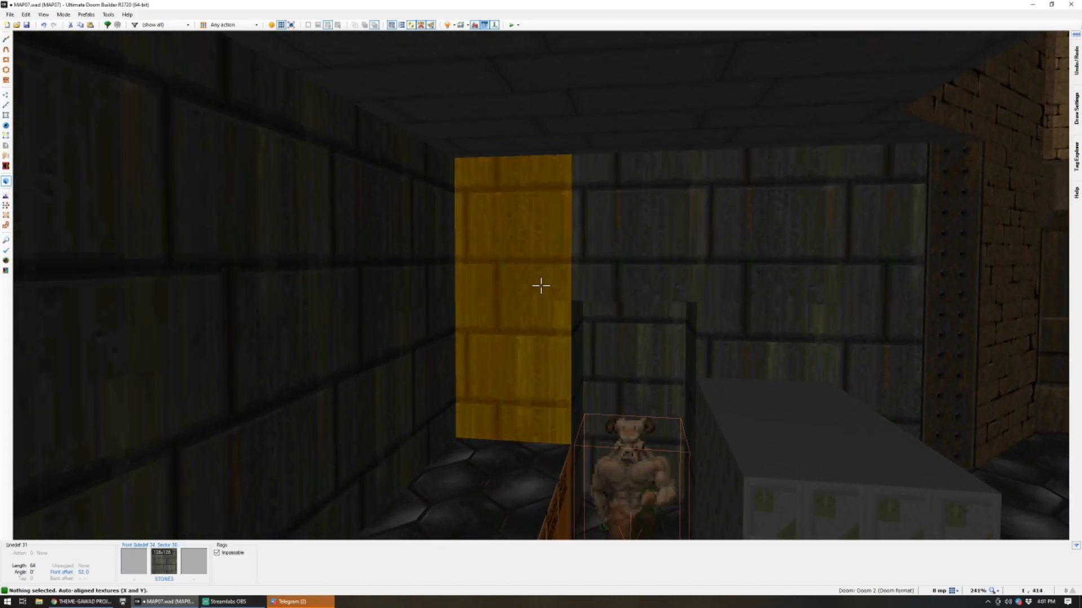
pyautogui.press('f')
pyautogui.press('f')
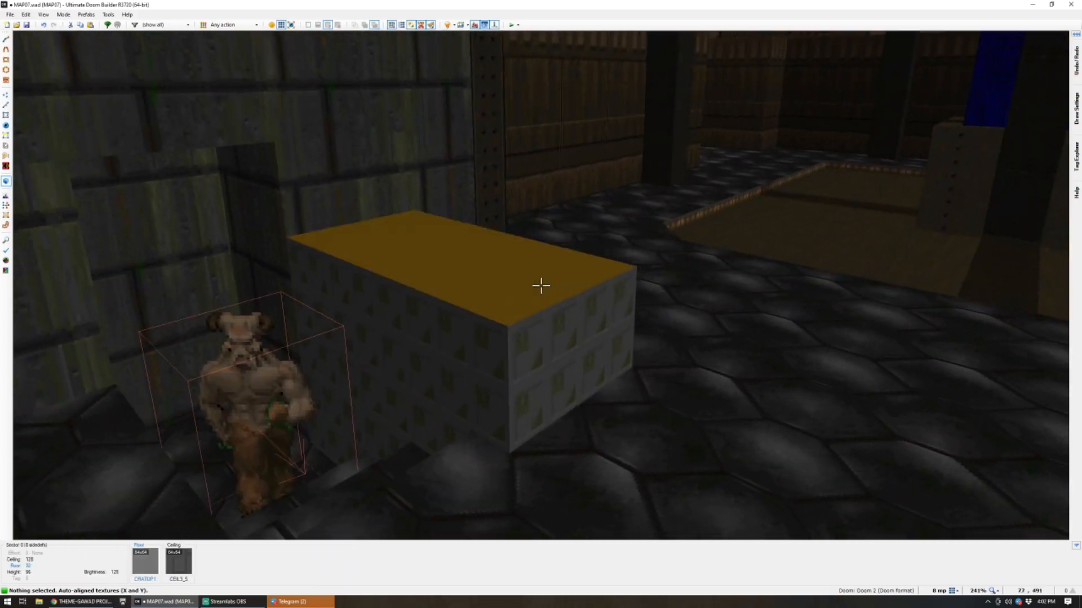
# Apply the METAL texture to the six untextured lower step faces leading down to the monster's alcove.
pyautogui.press('s')
pyautogui.press('e')
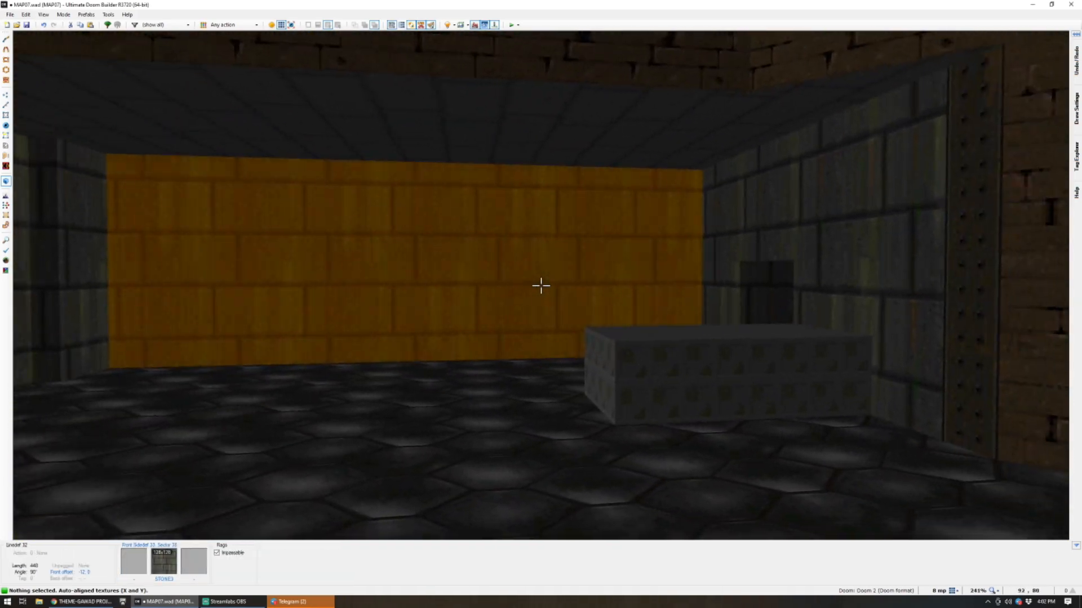
pyautogui.press('e')
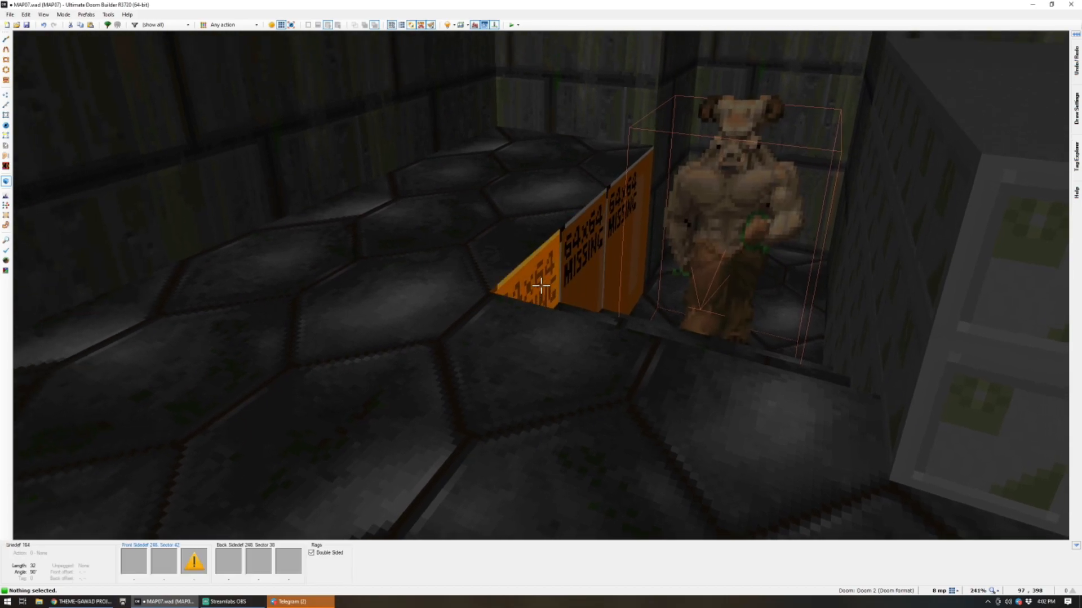
pyautogui.keyDown('shift'); pyautogui.click(540, 286); pyautogui.keyUp('shift')
pyautogui.press('e')
pyautogui.press('d')
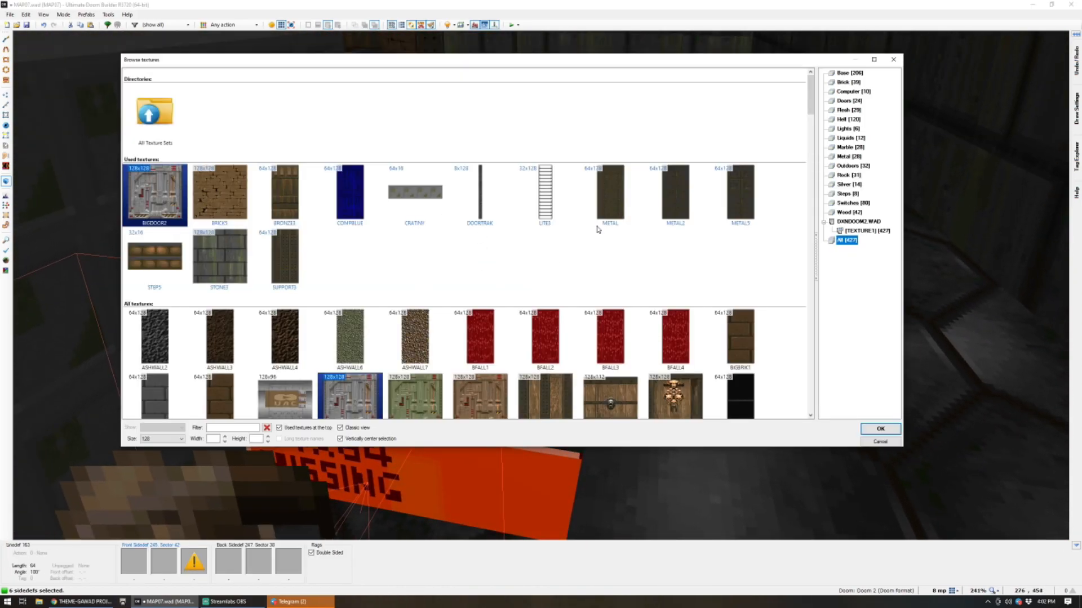
pyautogui.doubleClick(613, 203)
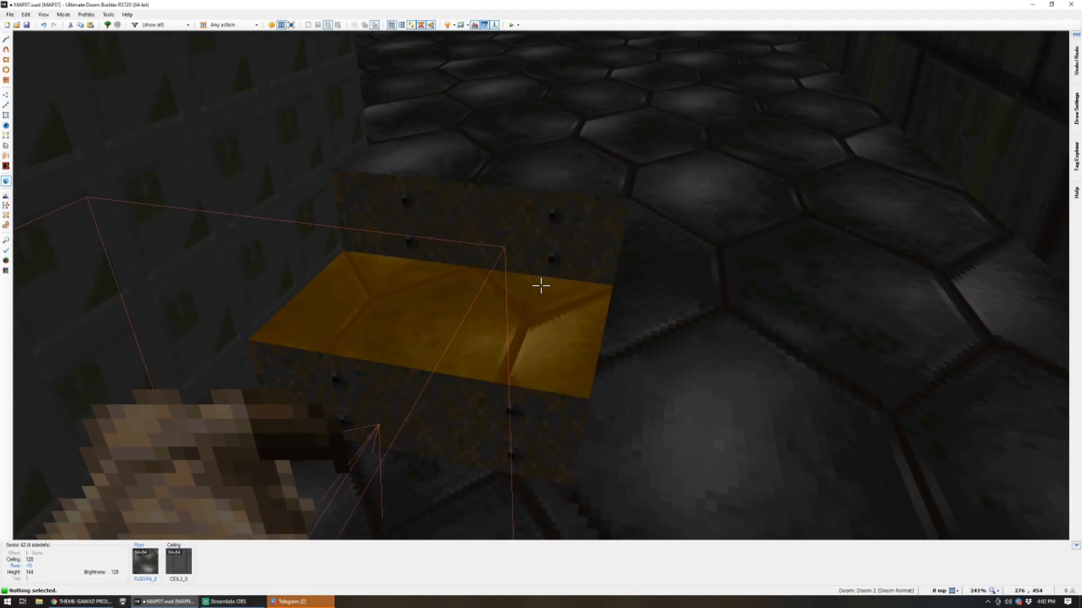
# Examine the stone alcove, the brick hall and the central blue pillar in the 3D view.
pyautogui.press('d')
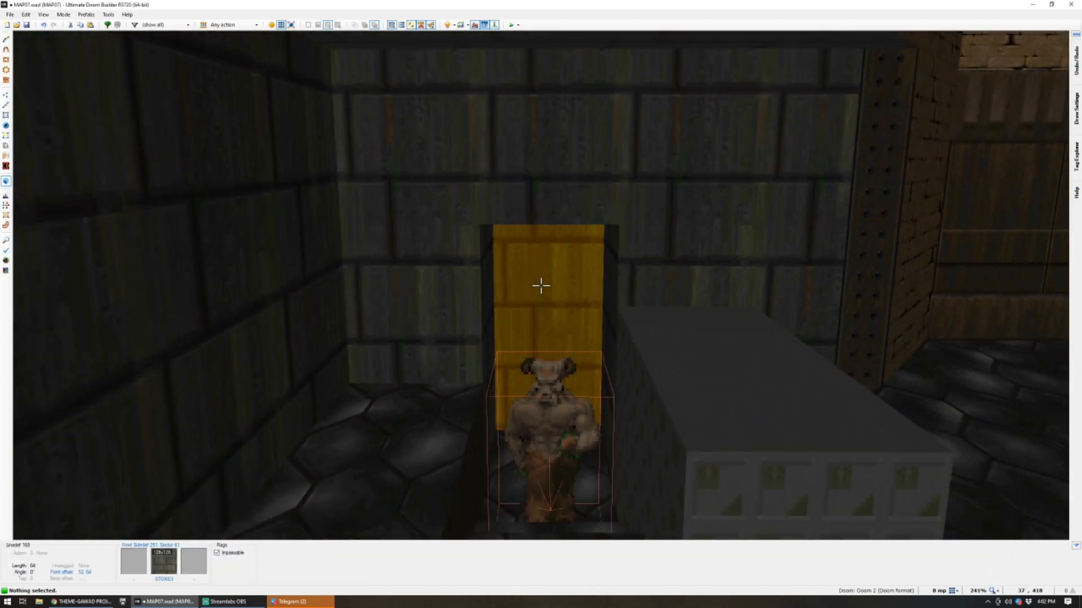
pyautogui.press('e')
pyautogui.press('e')
pyautogui.press('f')
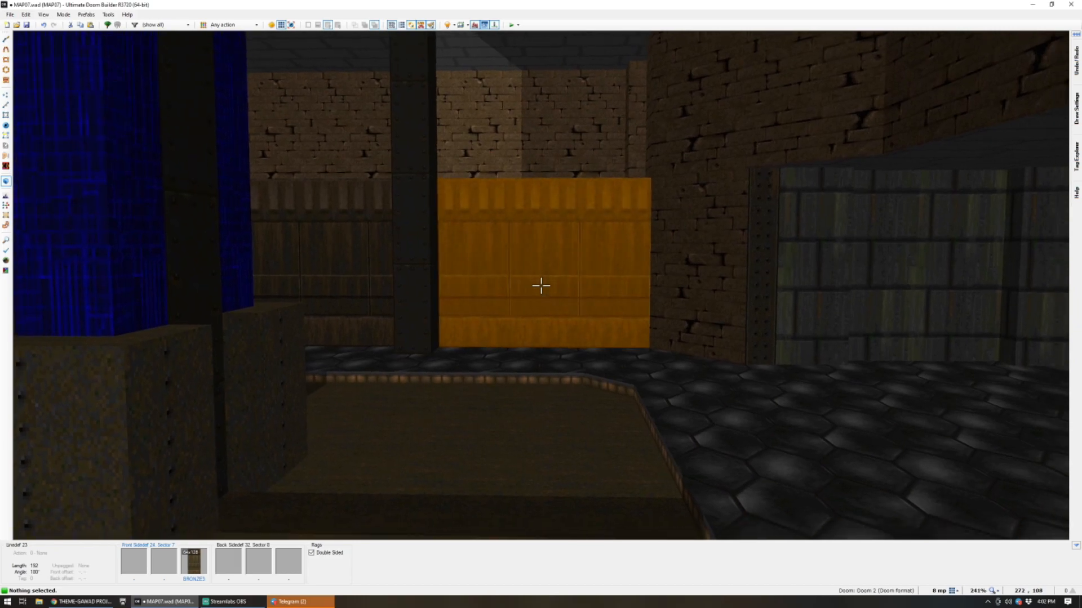
pyautogui.press('d')
pyautogui.press('e')
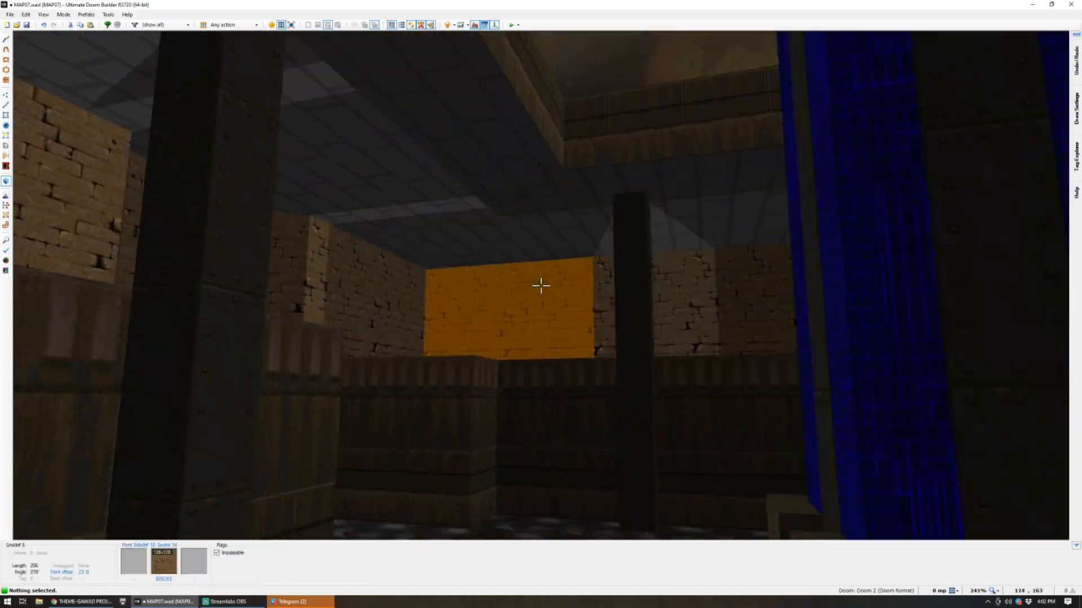
pyautogui.press('d')
pyautogui.press('e')
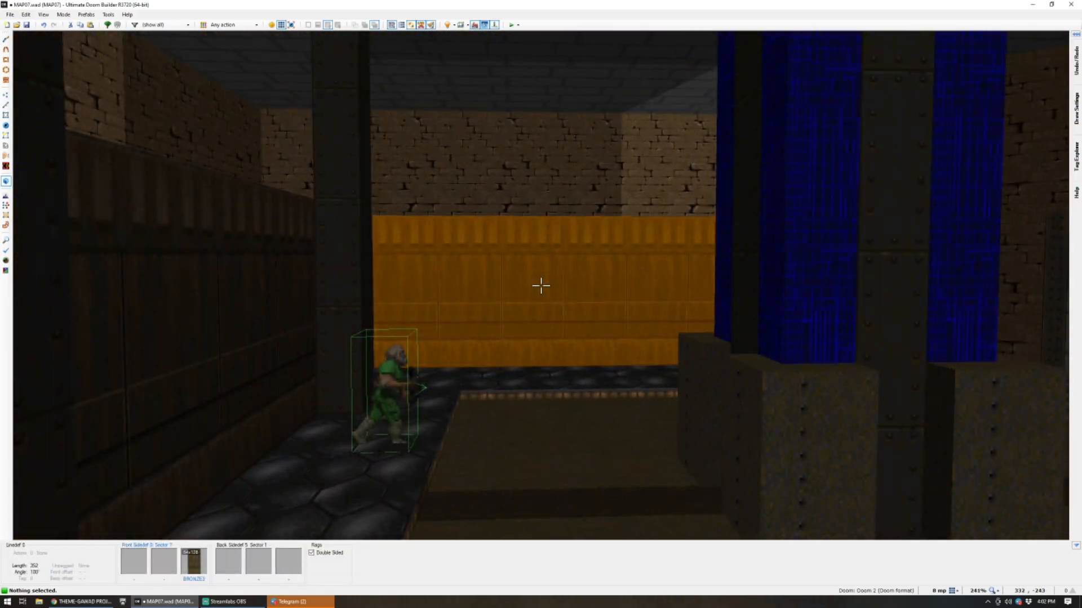
pyautogui.press('w')
# Assign new tag 1 to the sector between the two red-light strips in front of the door.
pyautogui.scroll(4, 645, 270)
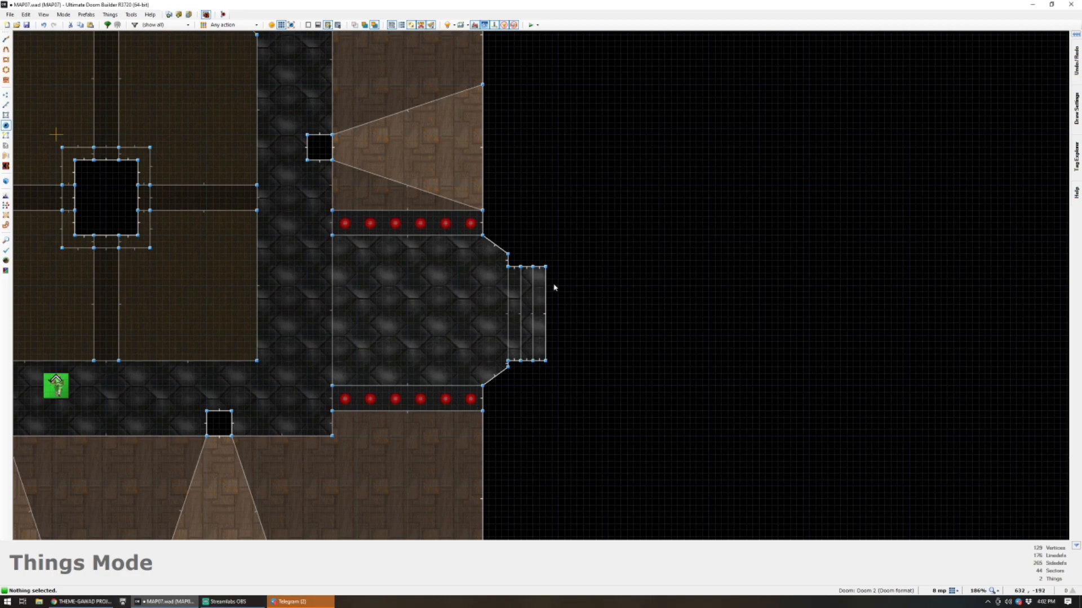
pyautogui.press('s')
pyautogui.rightClick(430, 284)
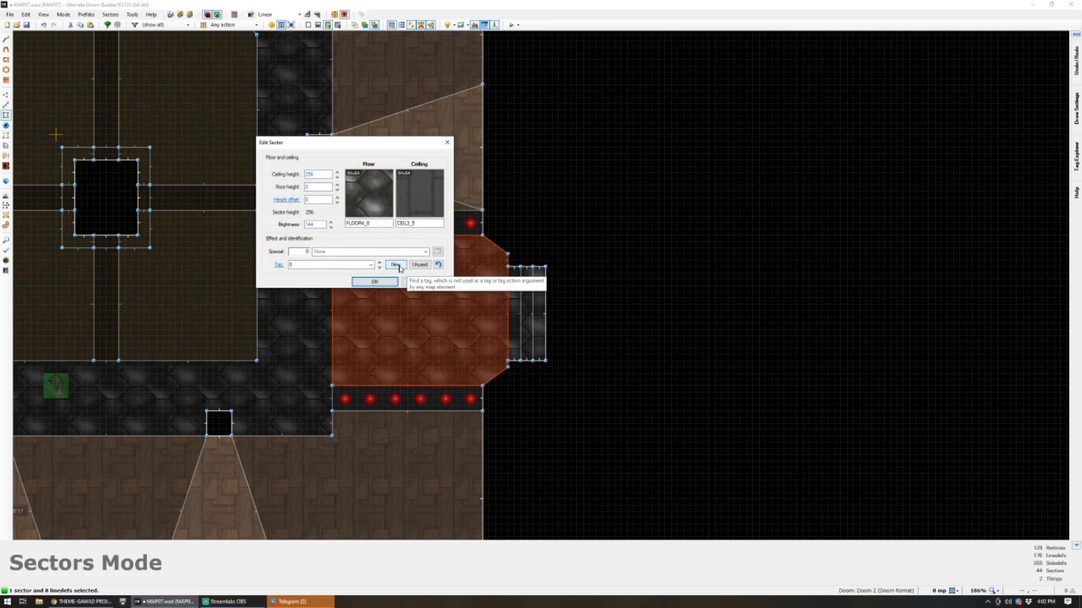
pyautogui.click(373, 281)
# Draw a room sector with a 352-unit east wall off the door's far side, and shift its lower-left corner inward.
pyautogui.scroll(-2, 569, 263)
pyautogui.scroll(2, 566, 288)
pyautogui.scroll(-1, 568, 287)
pyautogui.scroll(1, 565, 286)
pyautogui.press('d')
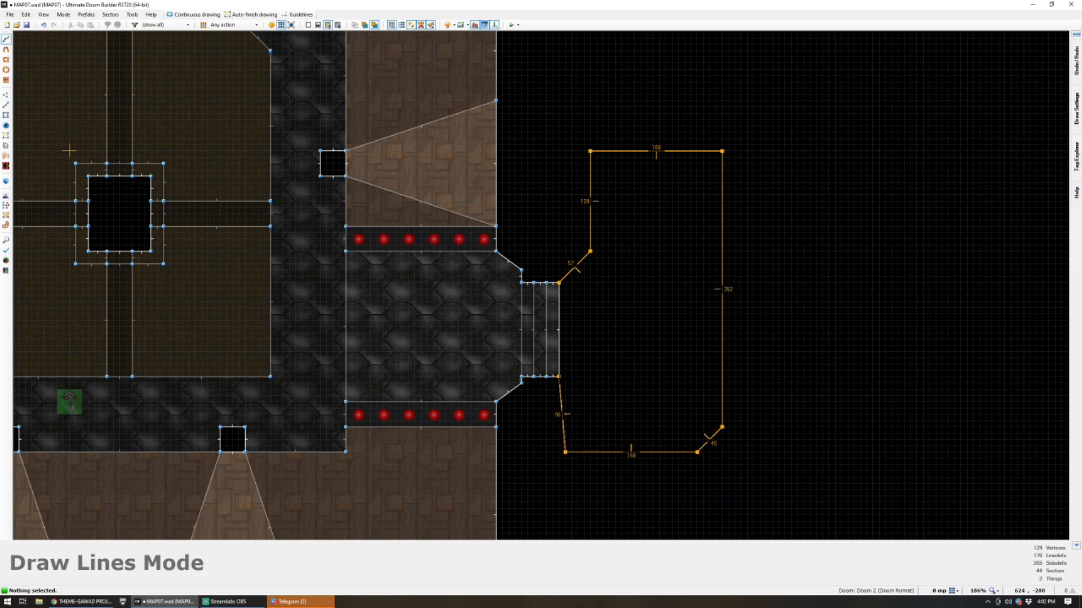
pyautogui.click(558, 376)
pyautogui.press('v')
pyautogui.moveTo(566, 452); pyautogui.dragTo(590, 454)
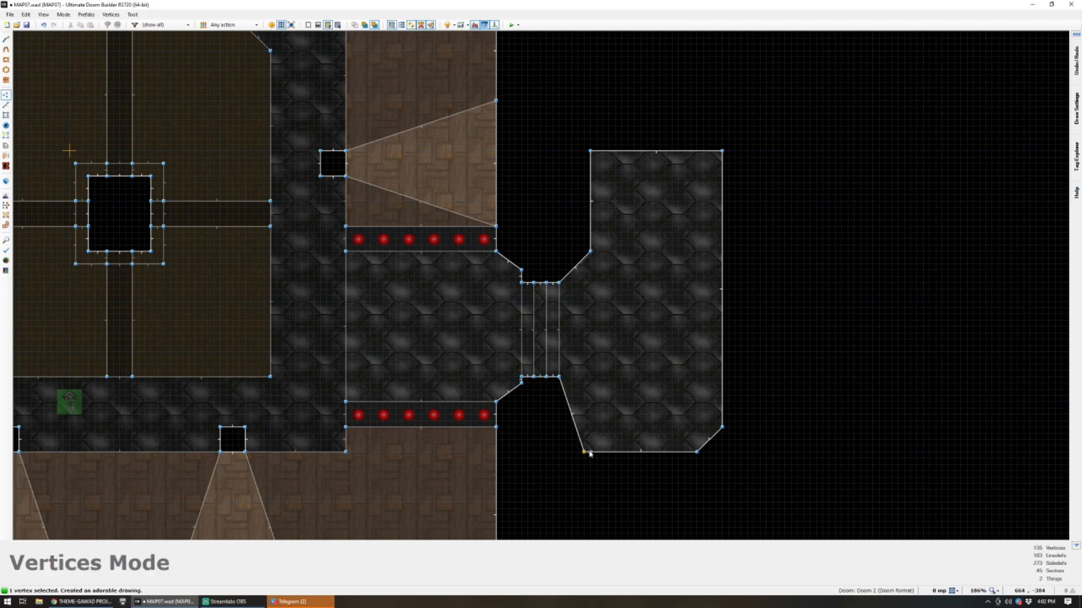
# Examine the overall map layout and how the new east room sits beside the main hall.
pyautogui.scroll(-3, 590, 454)
pyautogui.scroll(3, 582, 348)
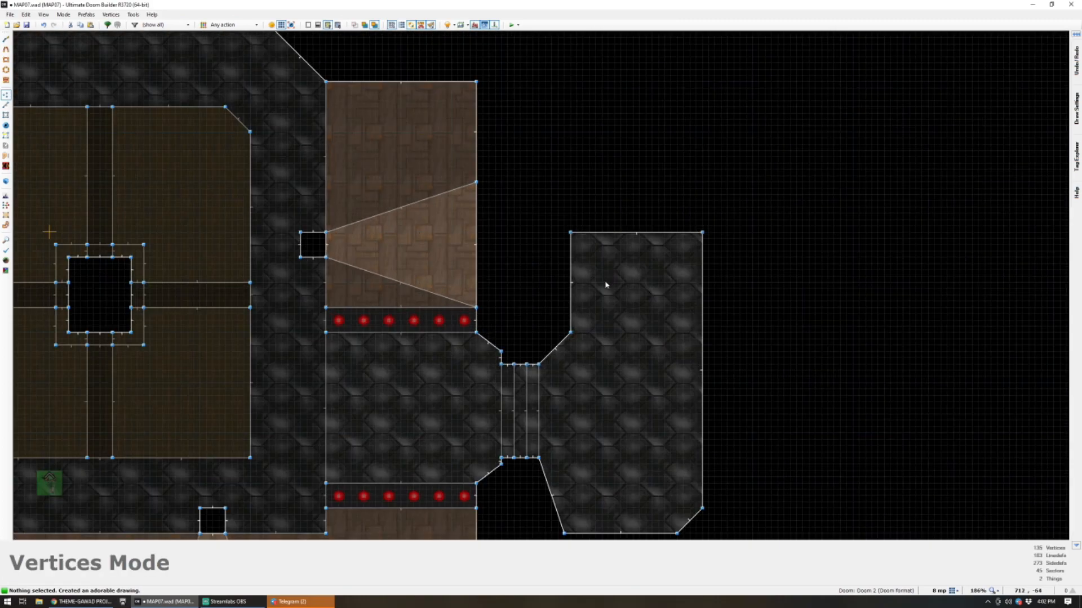
pyautogui.scroll(-2, 606, 285)
pyautogui.scroll(2, 606, 292)
pyautogui.scroll(-1, 661, 311)
pyautogui.scroll(2, 674, 345)
pyautogui.scroll(-2, 675, 335)
pyautogui.scroll(2, 693, 361)
pyautogui.scroll(-2, 650, 323)
pyautogui.scroll(-2, 650, 325)
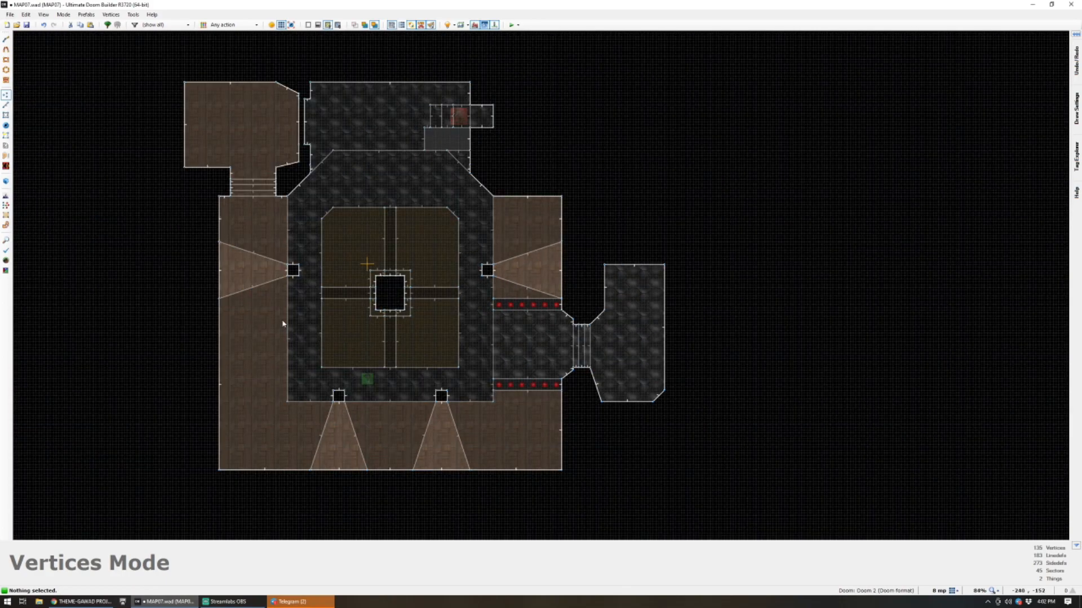
pyautogui.scroll(4, 640, 297)
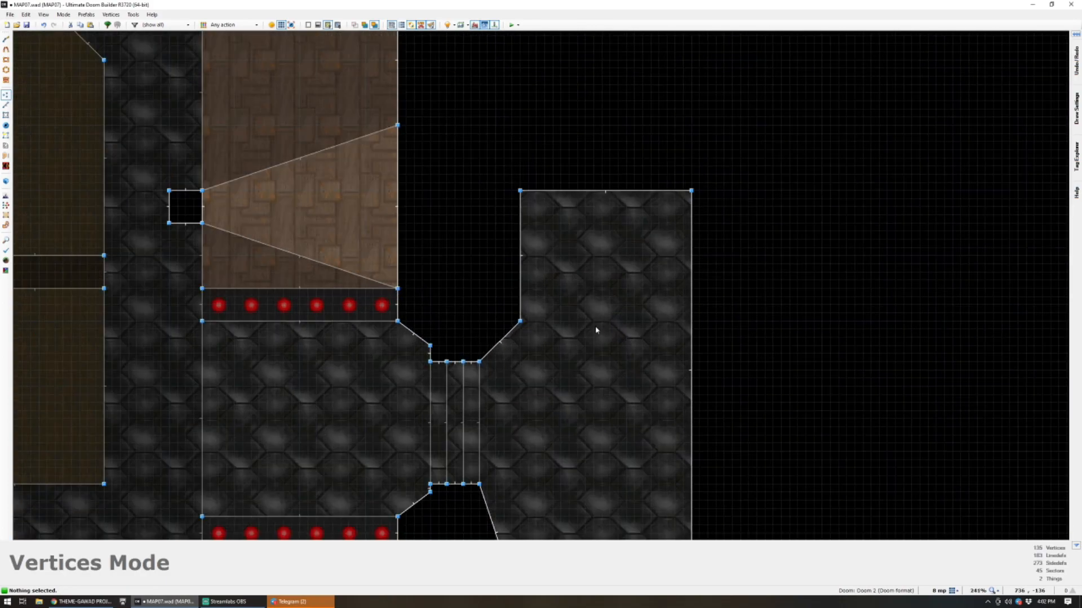
pyautogui.scroll(-2, 596, 330)
pyautogui.scroll(2, 597, 330)
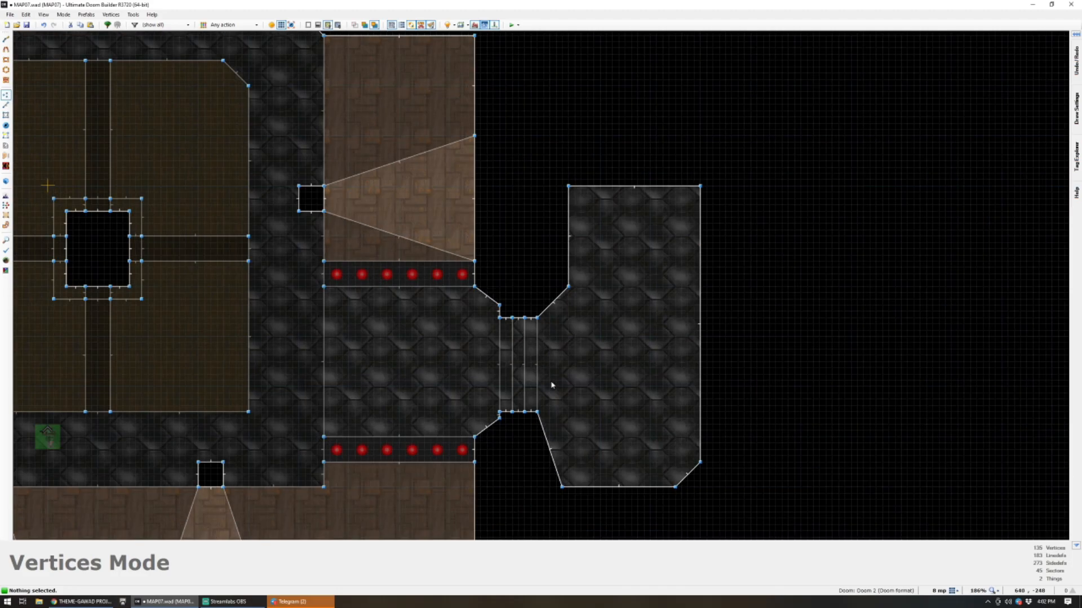
# Raise the ceiling of the new room behind the door to a height of 184.
pyautogui.press('w')
pyautogui.press('e')
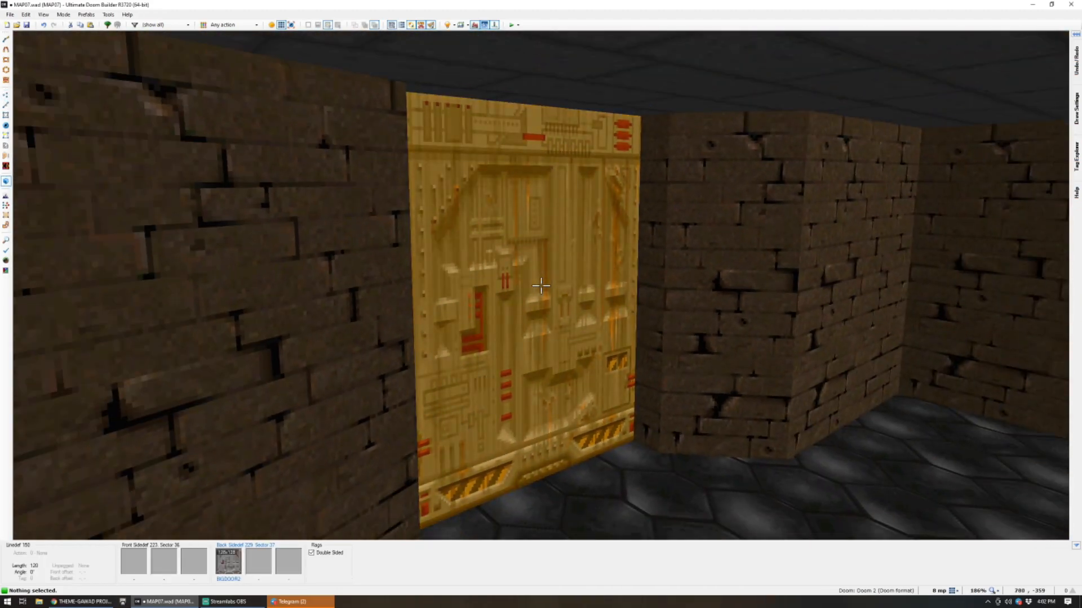
pyautogui.press('s')
pyautogui.press('e')
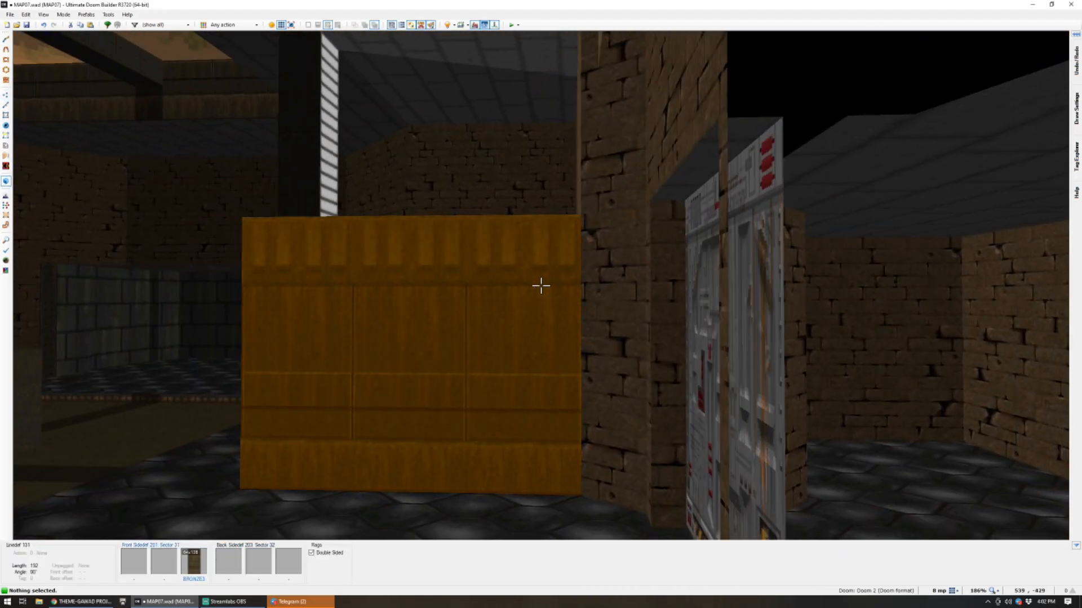
pyautogui.click(540, 285)
pyautogui.scroll(4, 541, 286)
pyautogui.scroll(3, 540, 286)
pyautogui.press('d')
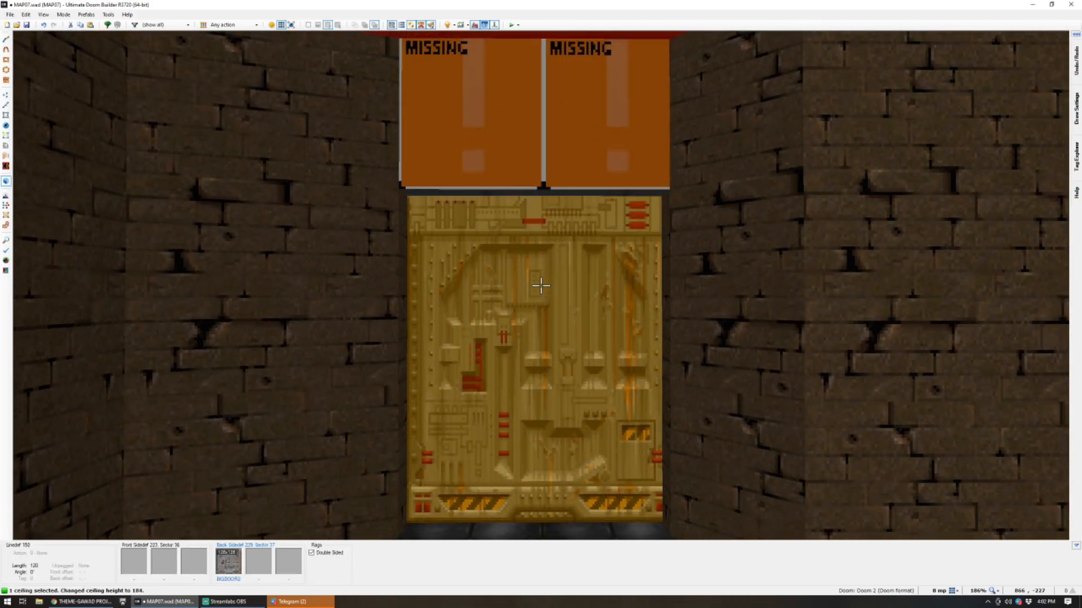
pyautogui.scroll(1, 541, 286)
# Flood-fill the missing wall above the door in the new room with the BRICK5 texture.
pyautogui.press('c')
pyautogui.hotkey('ctrl', 'c')
pyautogui.hotkey('shift', 'v')
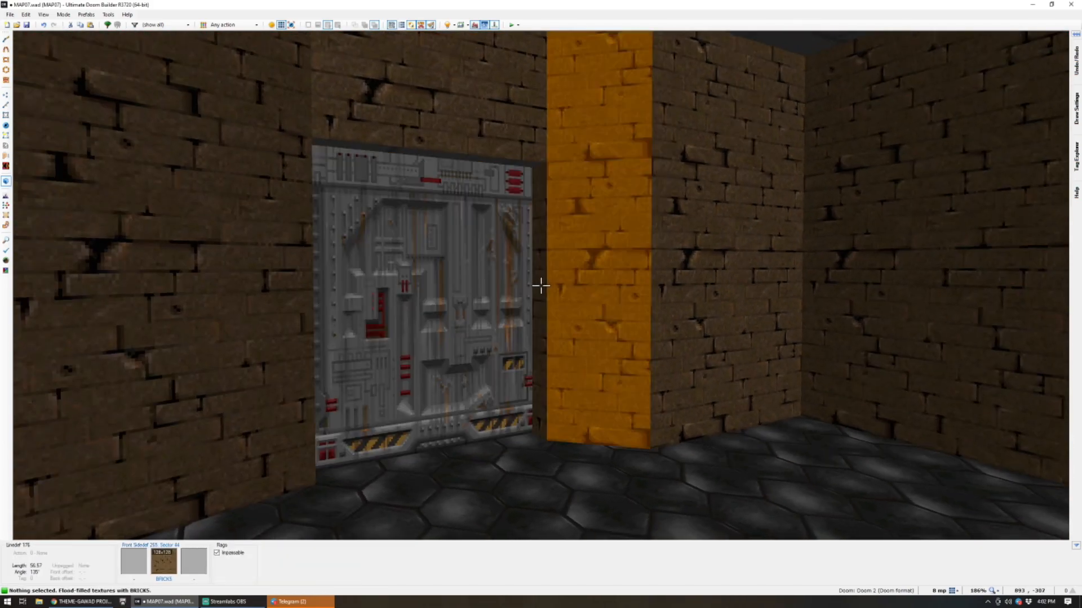
# Inspect the main hall, the stone area and the hall side of the door in the 3D view.
pyautogui.press('d')
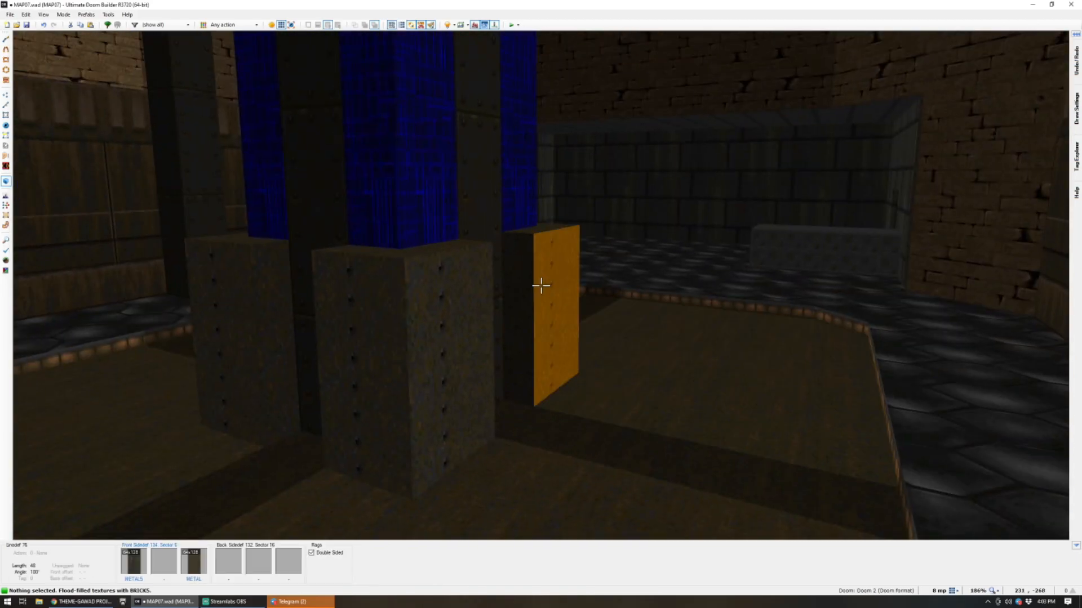
pyautogui.press('e')
pyautogui.press('e')
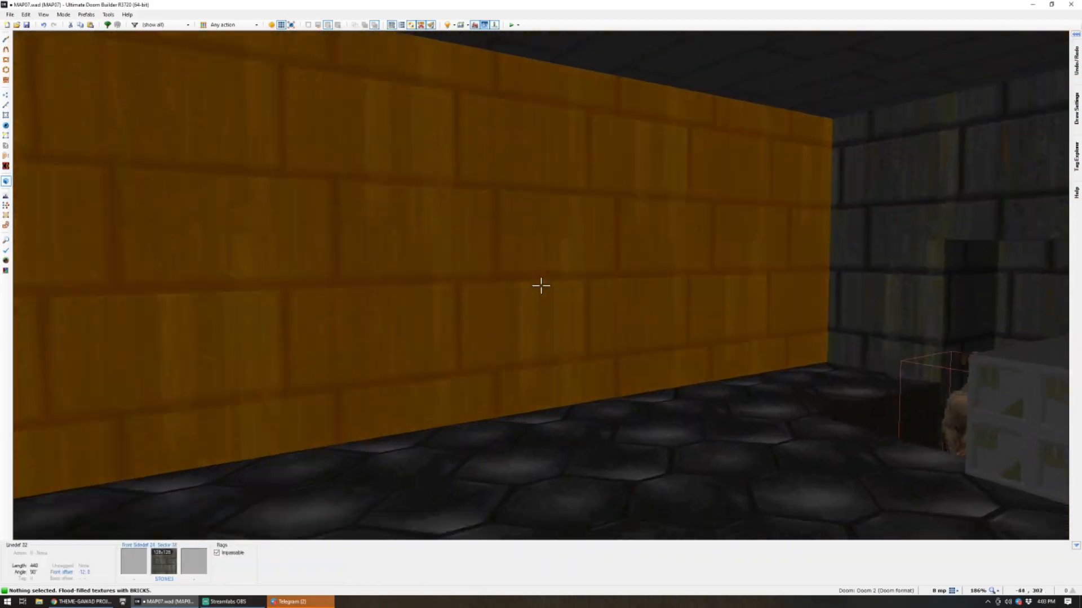
pyautogui.press('e')
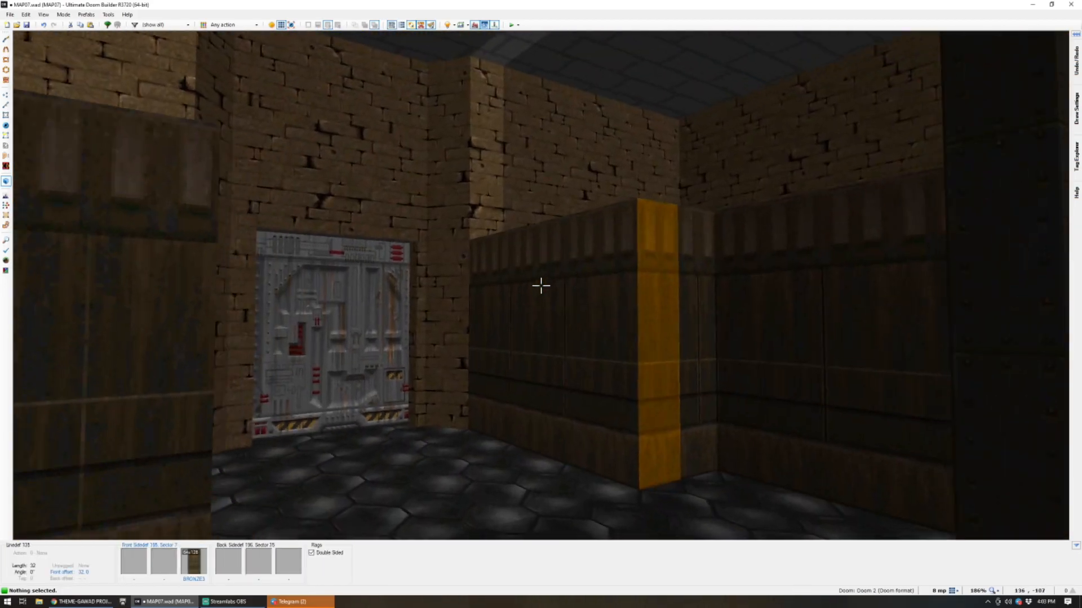
pyautogui.press('d')
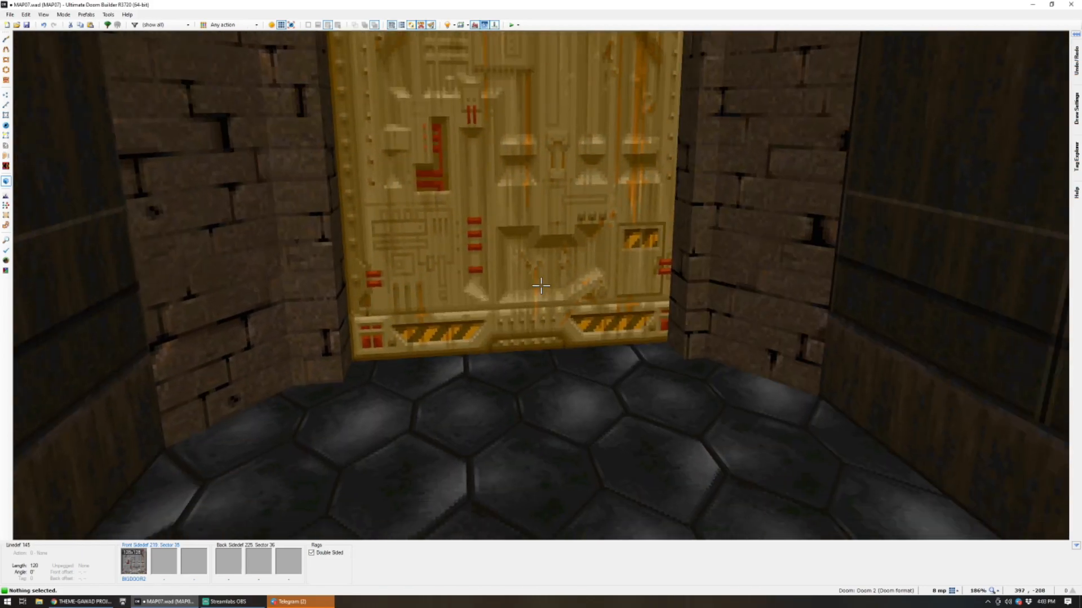
# Widen the doorway by moving the four vertices along its north edge outward by 8 units.
pyautogui.press('q')
pyautogui.scroll(-4, 542, 287)
pyautogui.scroll(7, 609, 293)
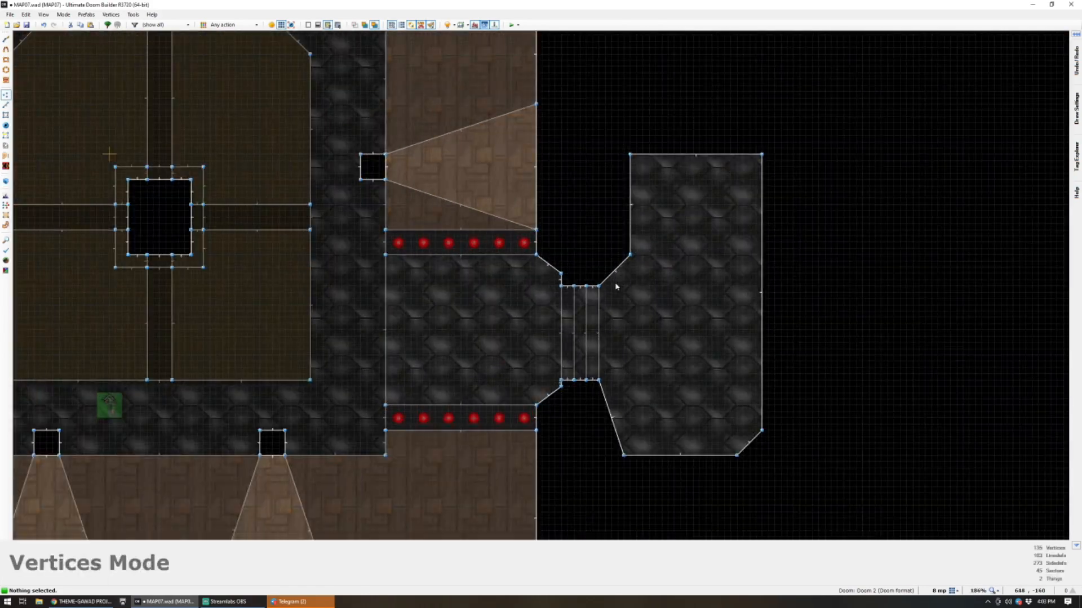
pyautogui.moveTo(735, 254); pyautogui.dragTo(727, 251)
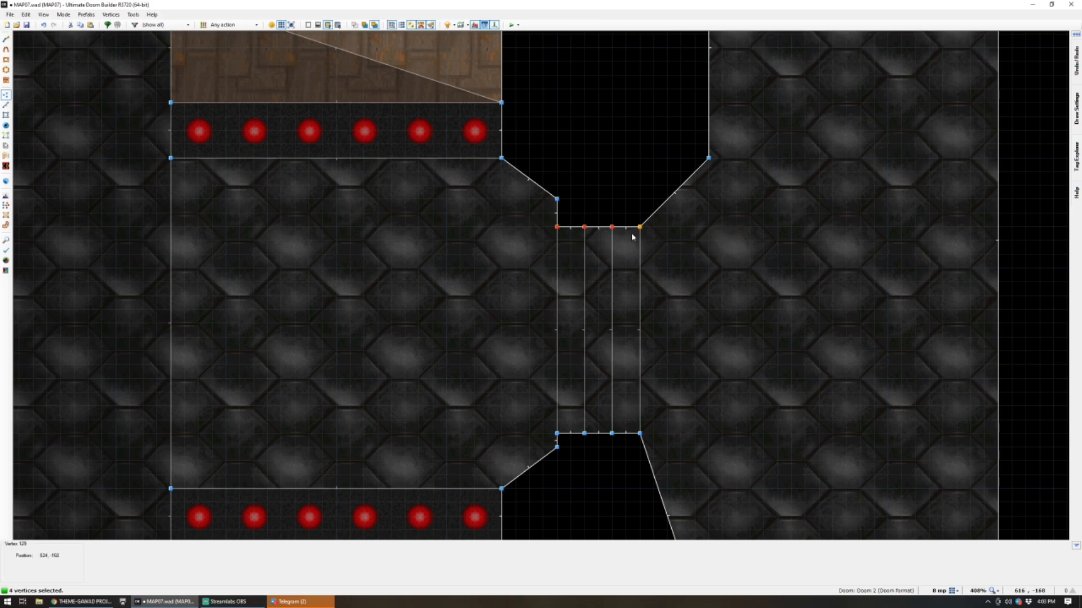
pyautogui.moveTo(632, 236); pyautogui.dragTo(632, 223)
pyautogui.press('c')
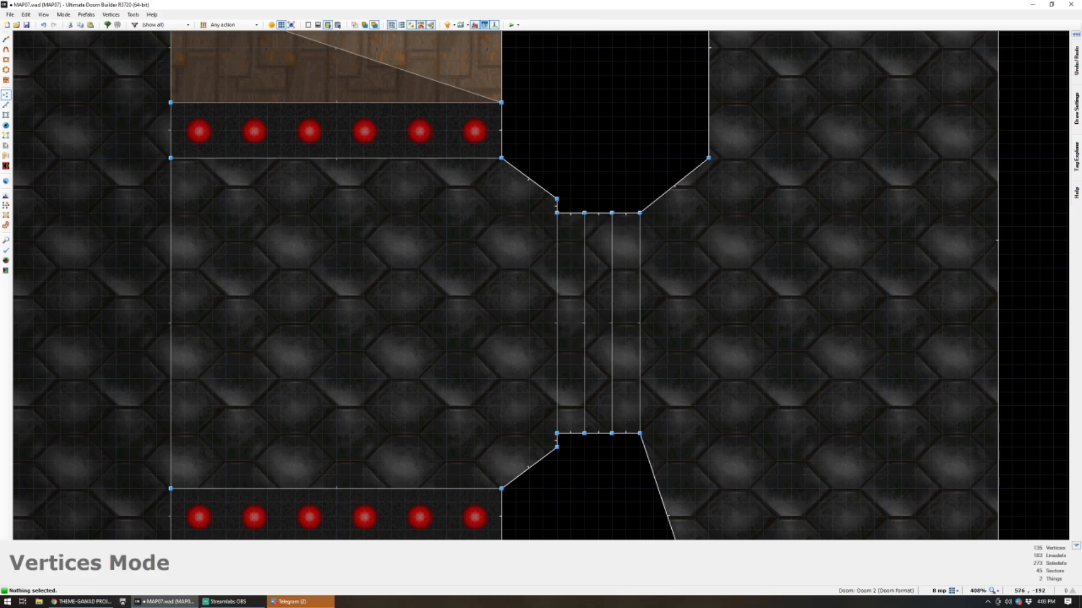
pyautogui.press('q')
pyautogui.press('d')
pyautogui.click(541, 286)
pyautogui.press('q')
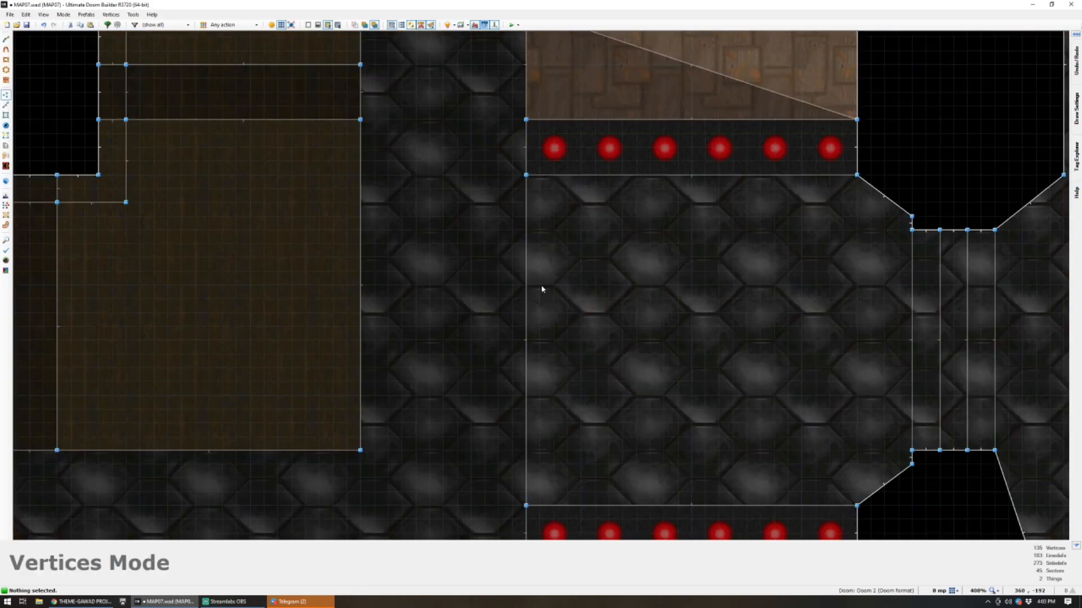
pyautogui.scroll(-2, 544, 289)
pyautogui.press('s')
pyautogui.rightClick(610, 301)
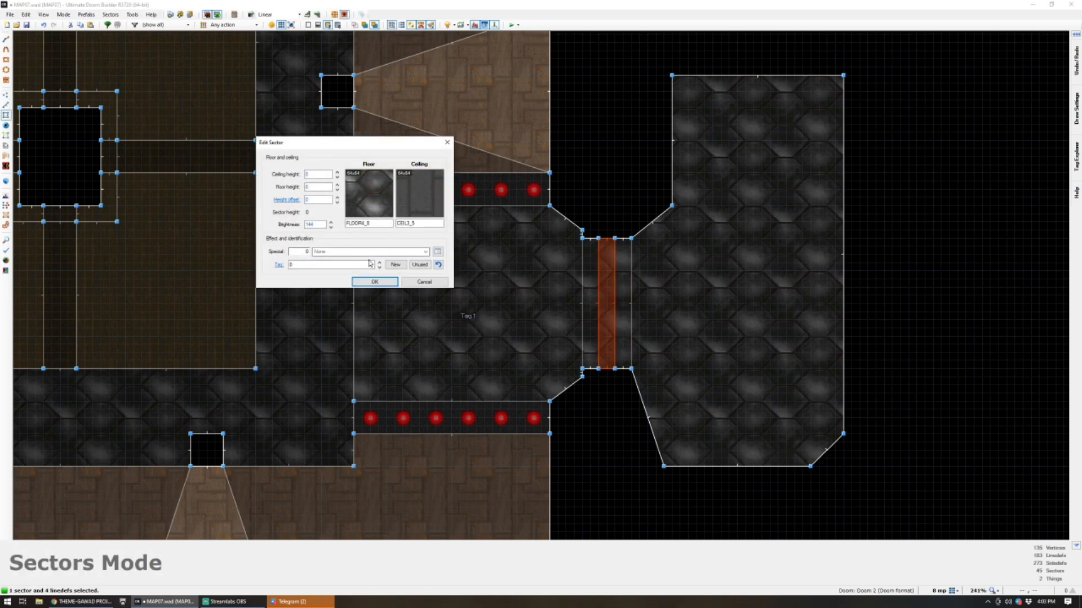
pyautogui.click(424, 281)
# Flip the door sector's linedef on the new-room side so its front faces that room.
pyautogui.press('l')
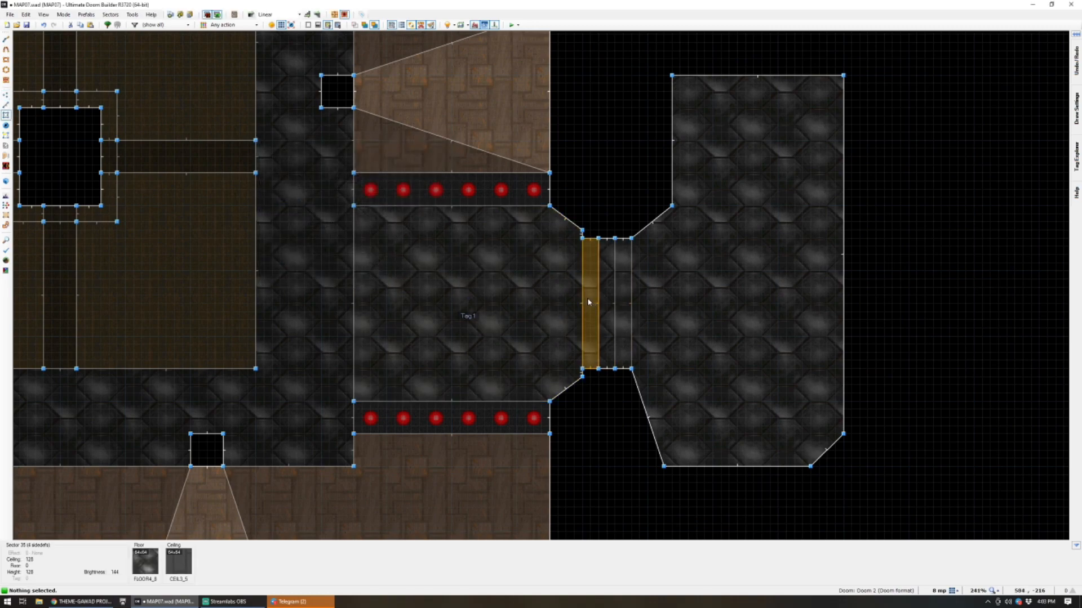
pyautogui.click(597, 303)
pyautogui.press('f')
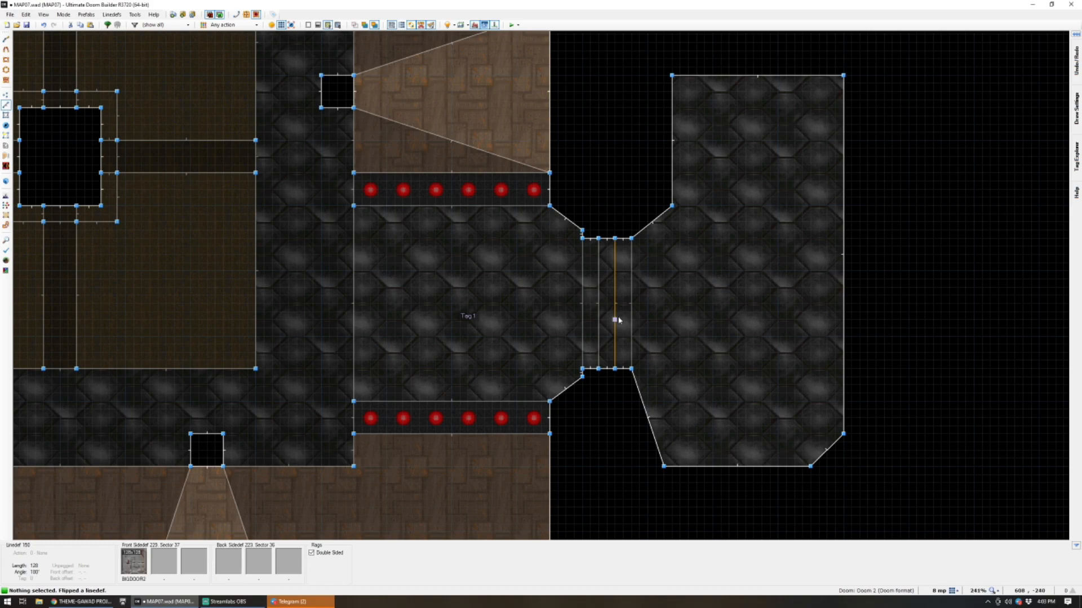
# Assign action 1, DR Door Open Wait Close (also monsters), to both linedefs of the door sector.
pyautogui.rightClick(576, 308)
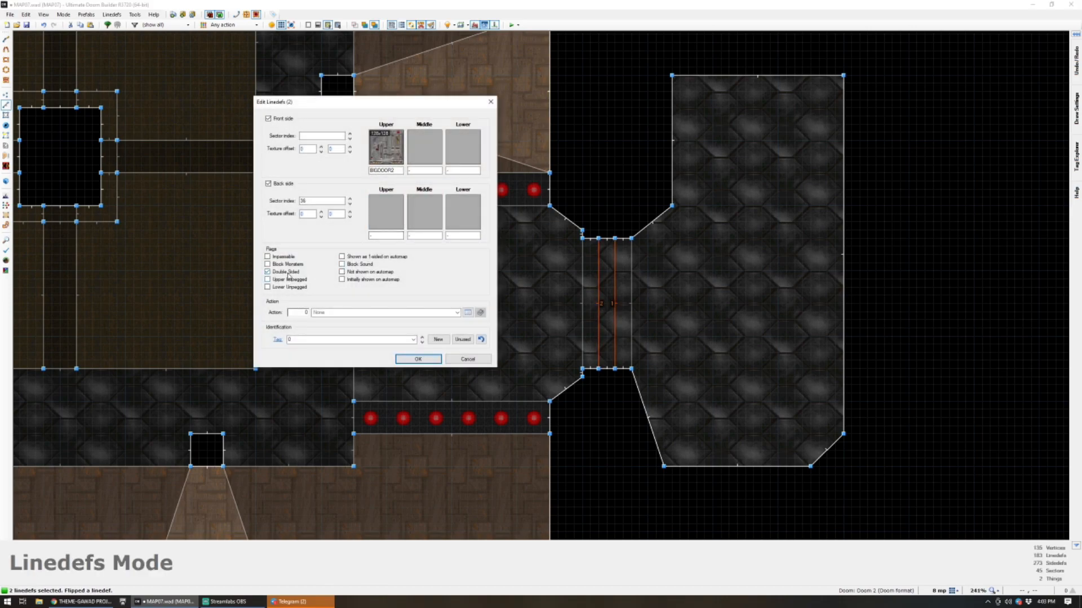
pyautogui.click(468, 312)
pyautogui.write('dr')
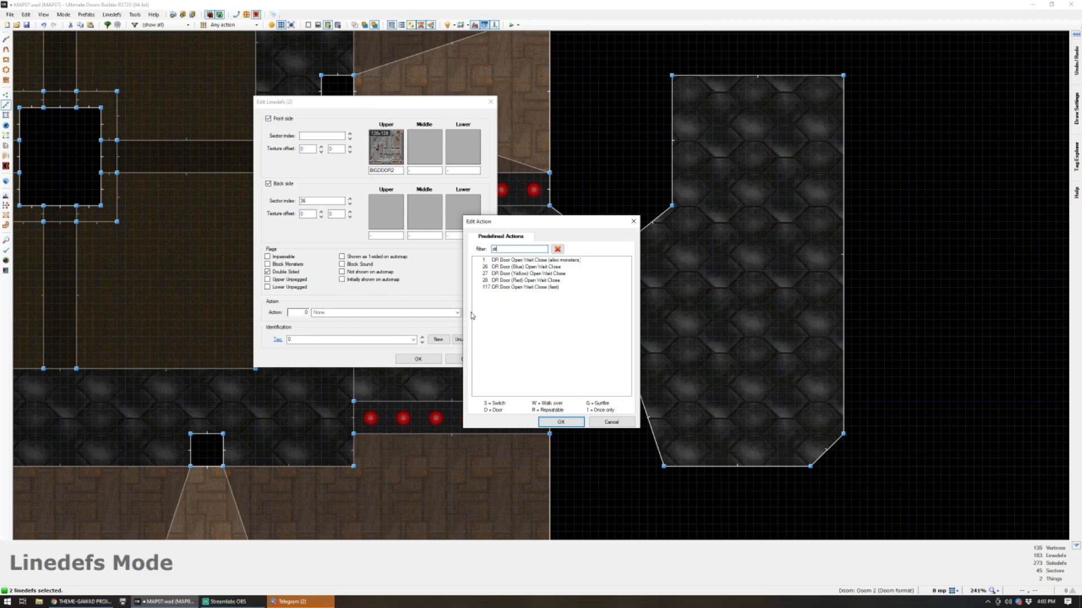
pyautogui.doubleClick(531, 260)
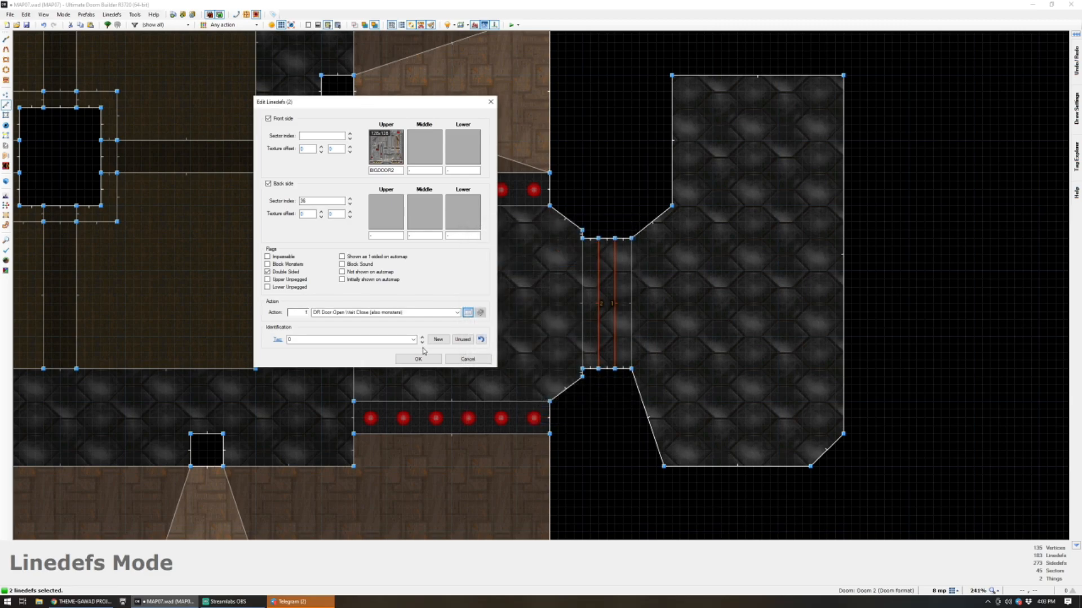
pyautogui.click(419, 358)
pyautogui.press('q')
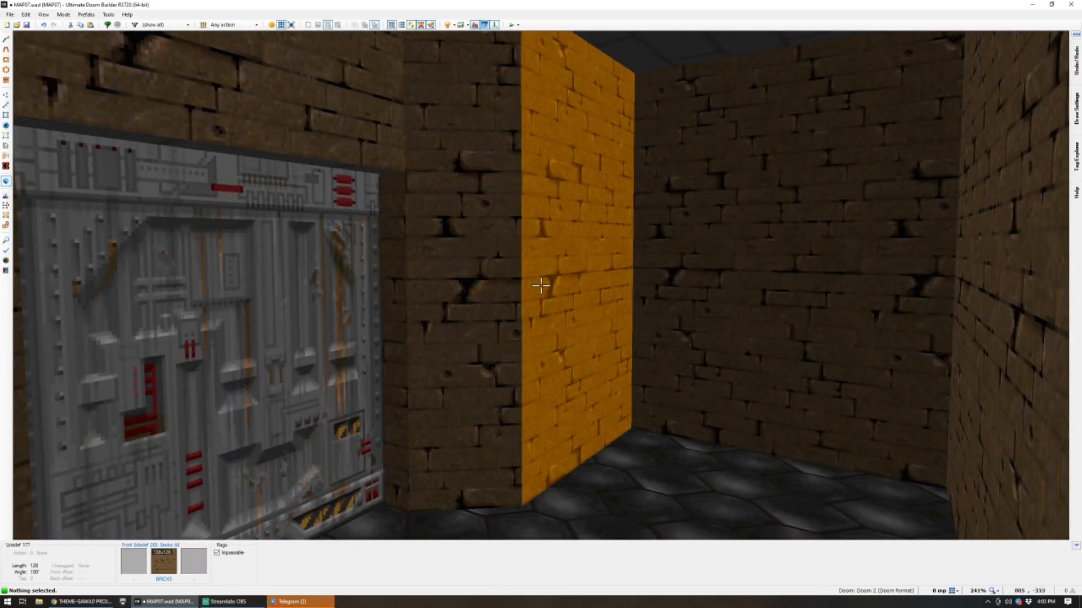
# Lower the new east room's ceiling to a height of 144.
pyautogui.press('s')
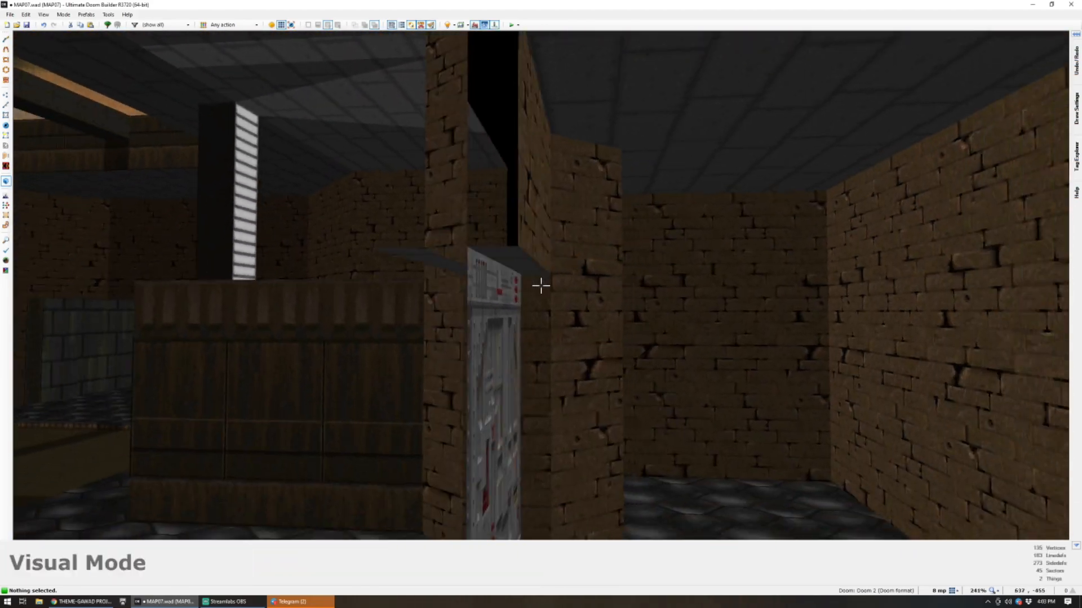
pyautogui.press('w')
pyautogui.click(541, 286)
pyautogui.scroll(-6, 541, 286)
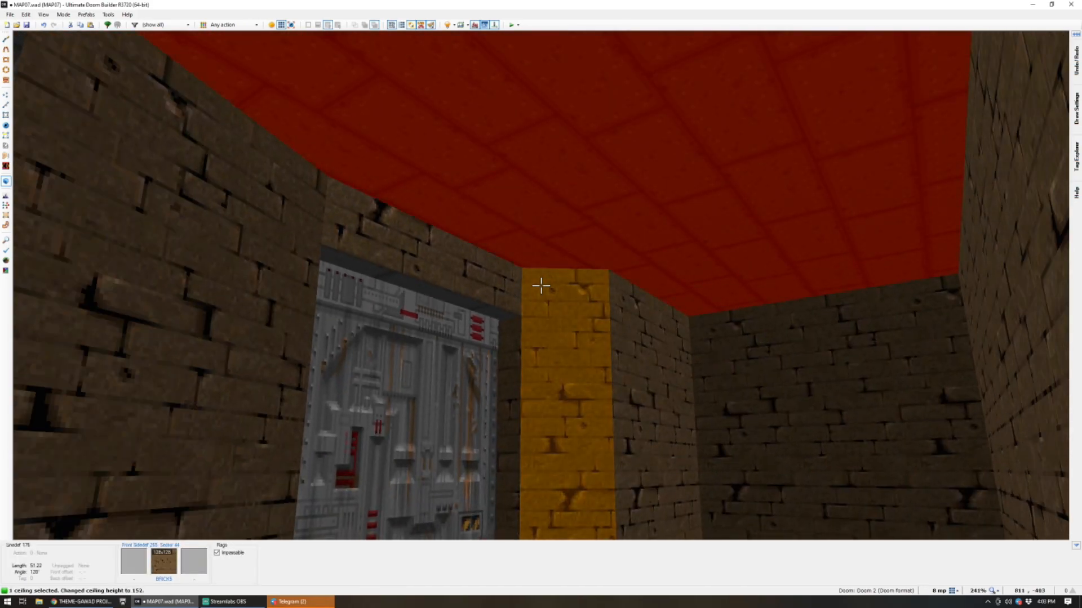
pyautogui.press('c')
pyautogui.press('w')
pyautogui.press('s')
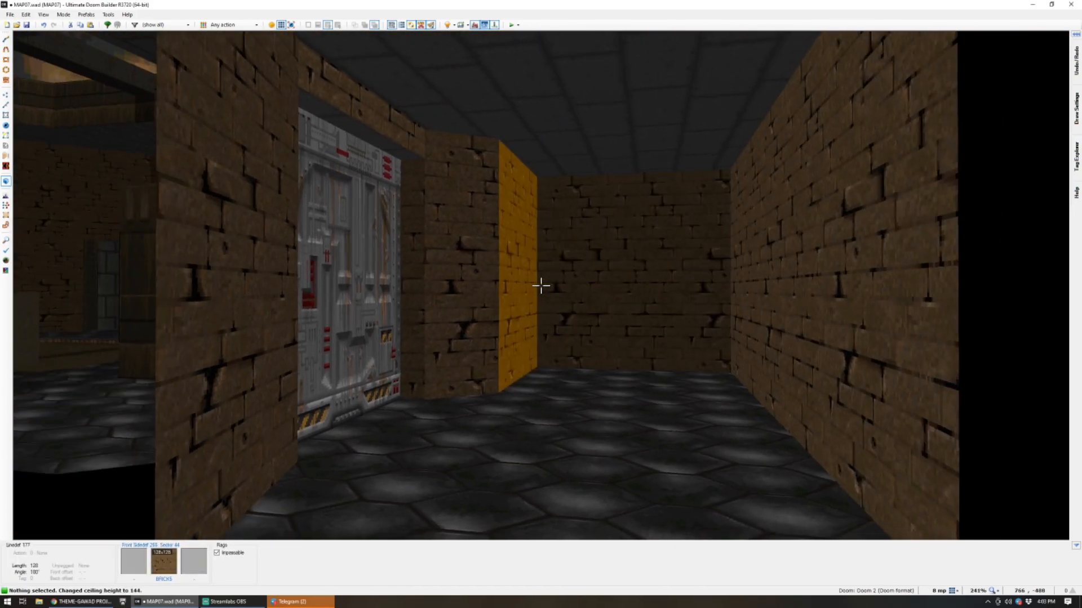
# Draw a rectangular alcove 96 units wide and 16 units deep against the outside of the east room's south wall.
pyautogui.press('q')
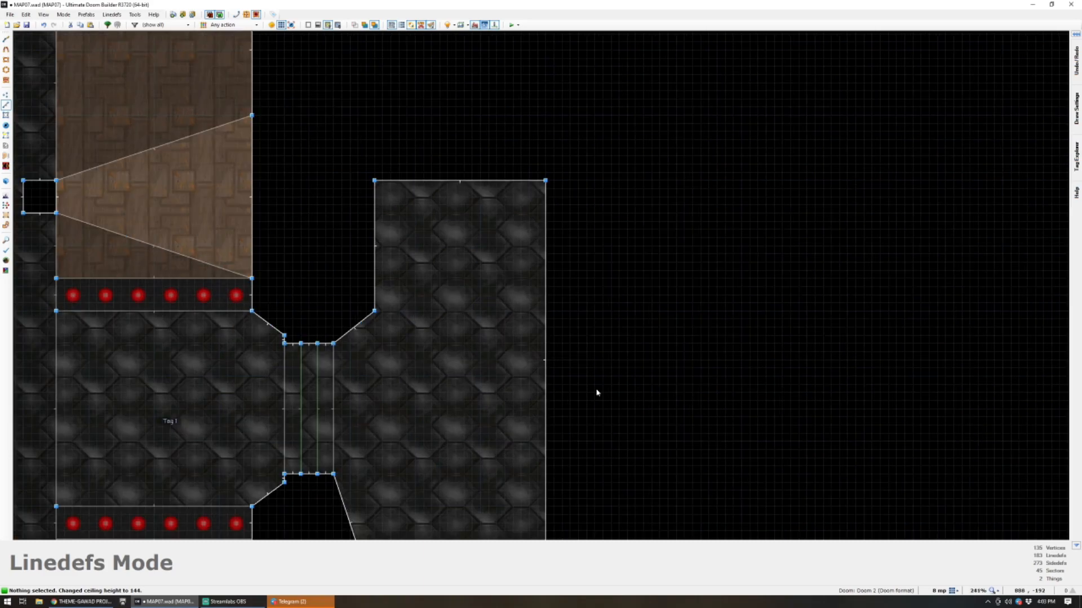
pyautogui.scroll(-3, 550, 468)
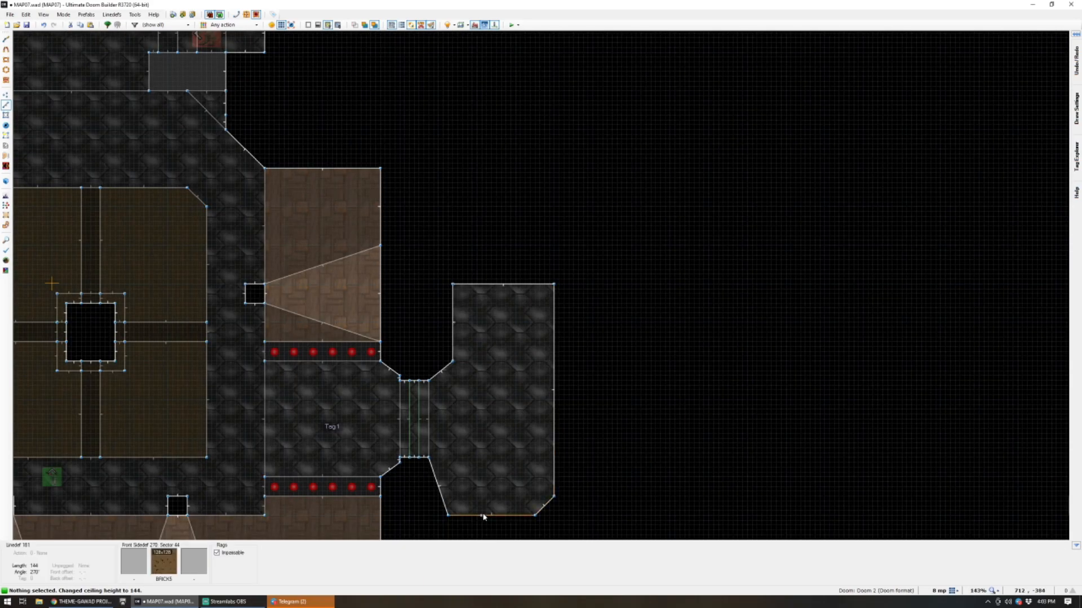
pyautogui.scroll(6, 488, 517)
pyautogui.press('d')
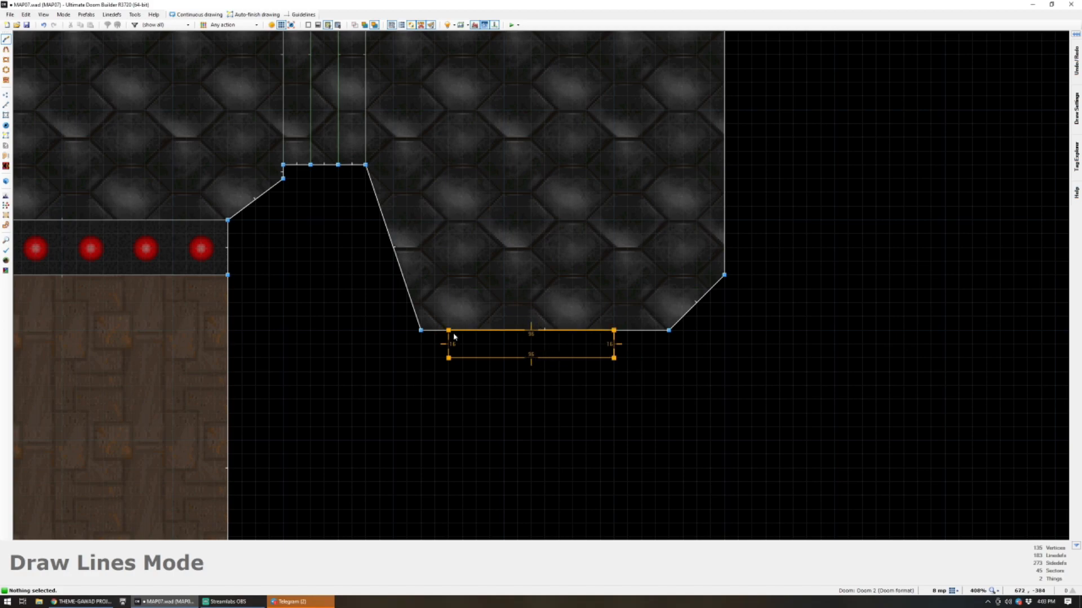
# Texture the back wall of the new alcove with COMPSTA1, narrowing the texture list with COMP.
pyautogui.press('q')
pyautogui.press('s')
pyautogui.click(540, 286)
pyautogui.middleClick(541, 286)
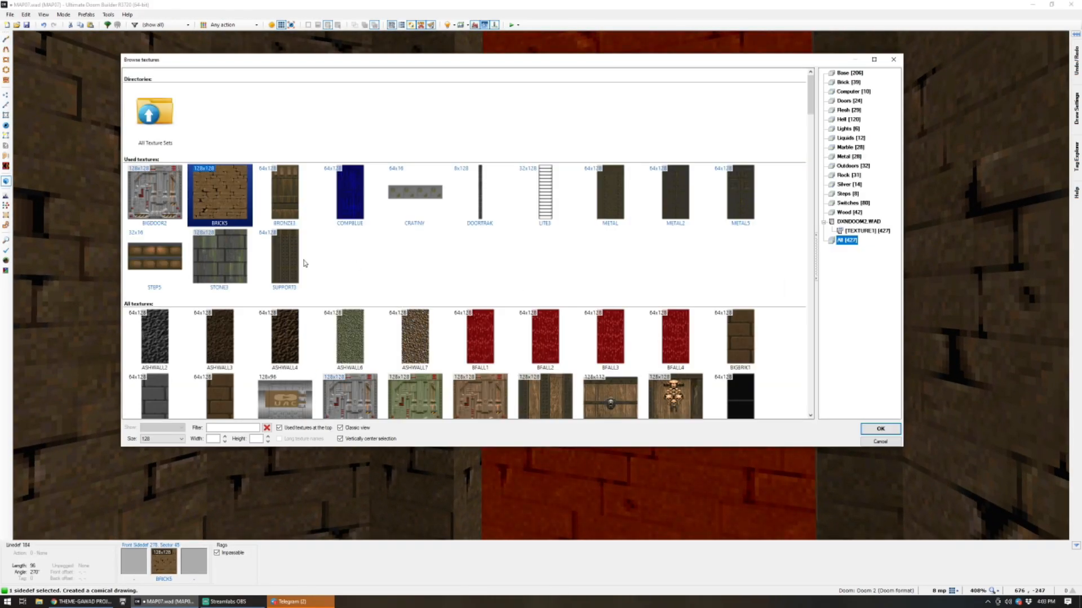
pyautogui.scroll(-3, 304, 263)
pyautogui.scroll(3, 401, 300)
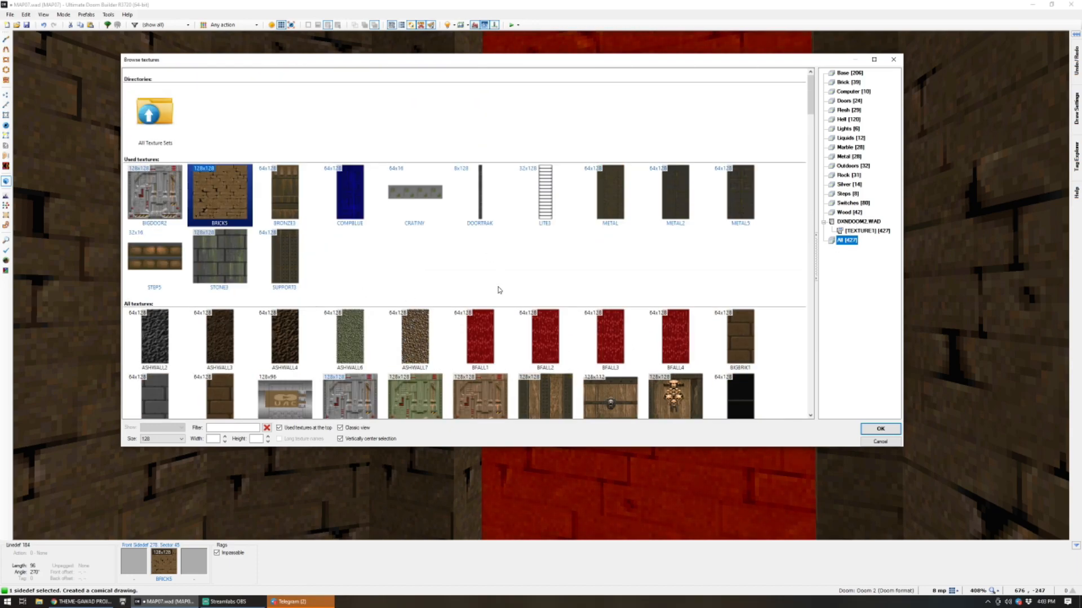
pyautogui.scroll(-8, 498, 290)
pyautogui.scroll(8, 497, 290)
pyautogui.write('COMP')
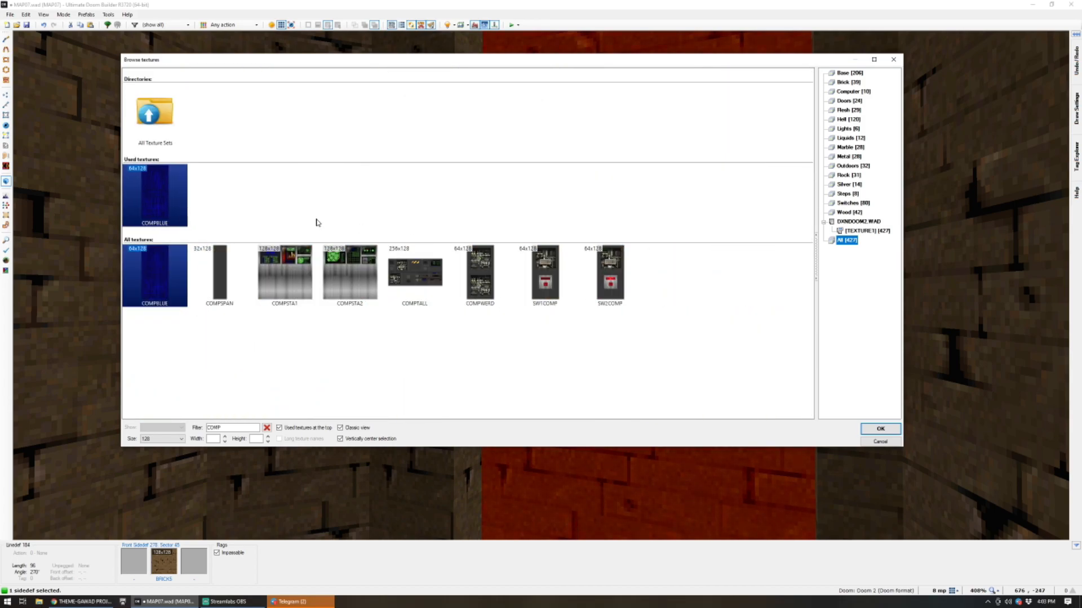
pyautogui.doubleClick(297, 280)
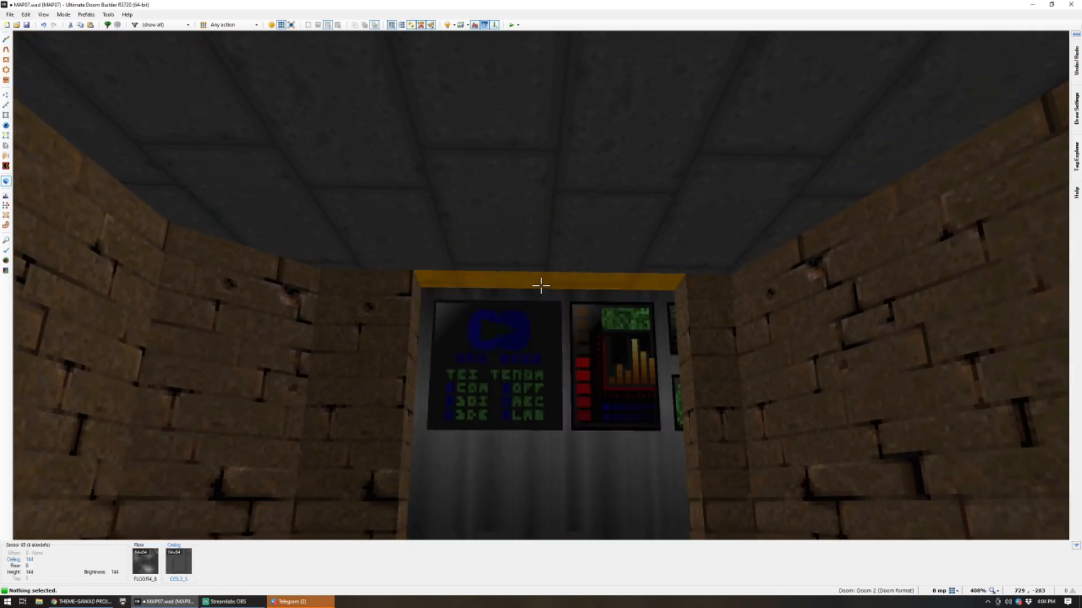
# Lower the computer alcove's ceiling to a height of 48.
pyautogui.click(541, 286)
pyautogui.press('d')
pyautogui.scroll(-12, 541, 286)
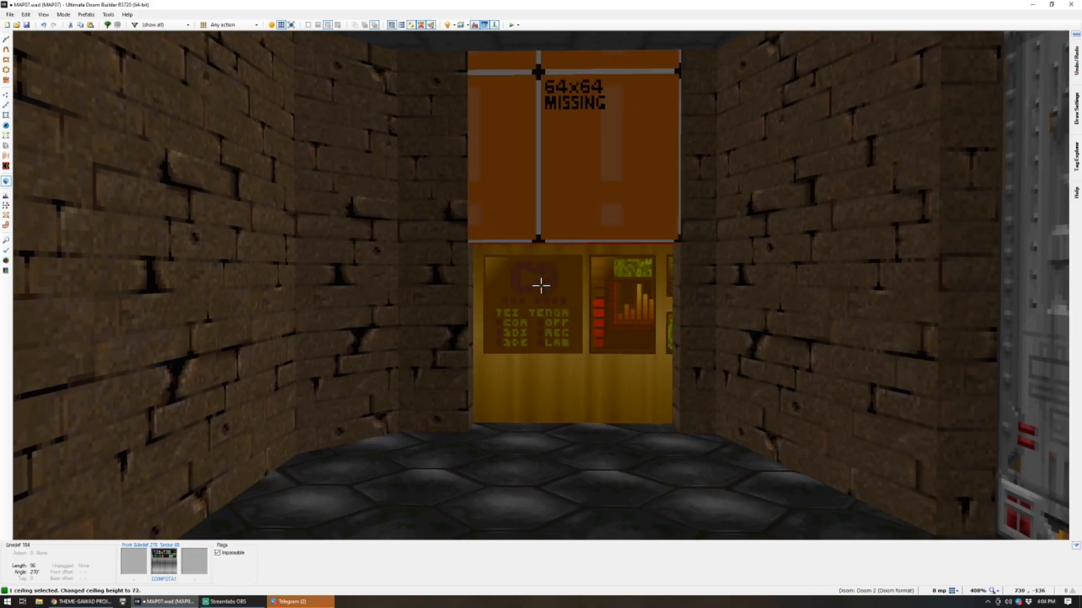
pyautogui.press('c')
pyautogui.press('e')
# Raise the alcove's floor and ceiling together, to 40 and 88.
pyautogui.click(541, 285)
pyautogui.press('e')
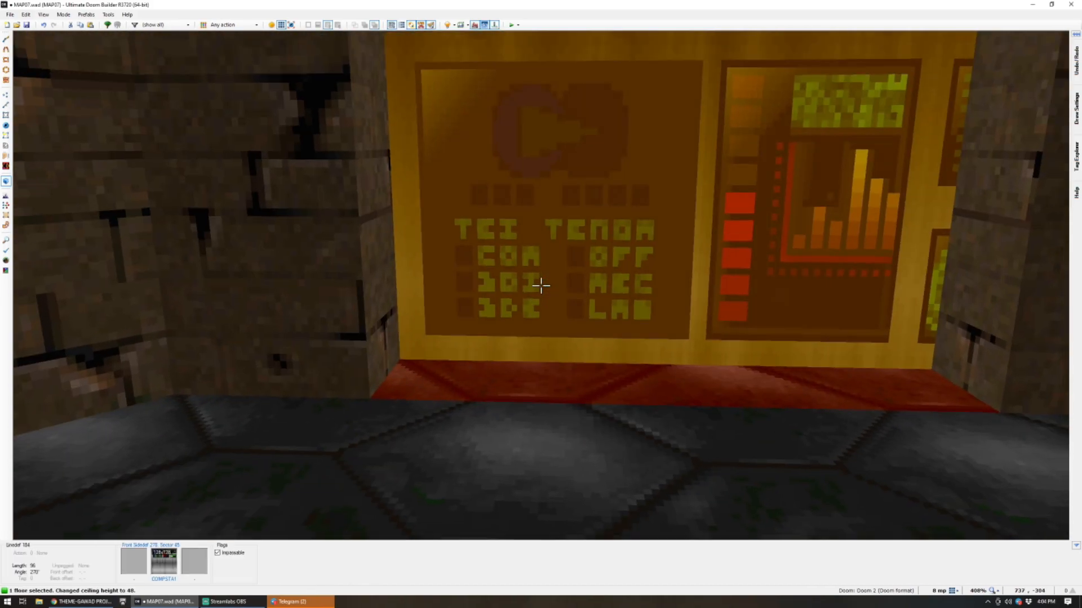
pyautogui.press('d')
pyautogui.click(541, 285)
pyautogui.press('d')
pyautogui.scroll(5, 541, 286)
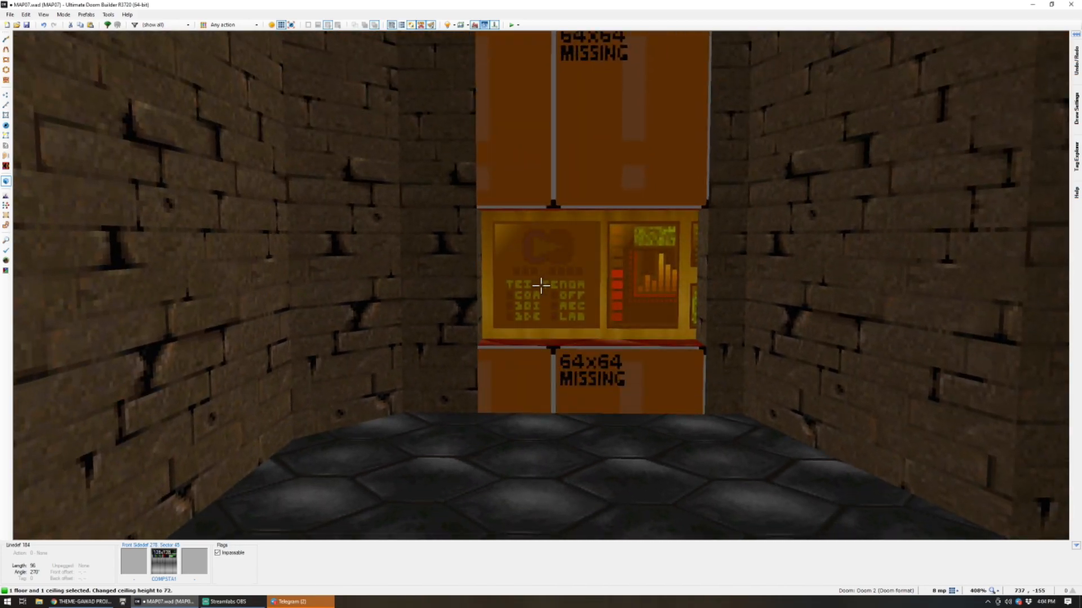
pyautogui.press('c')
# Flood-fill the missing textures above and below the computer panel with BRICK5 and auto-align the bricks in X and Y.
pyautogui.hotkey('ctrl', 'c')
pyautogui.hotkey('shift', 'v')
pyautogui.press('e')
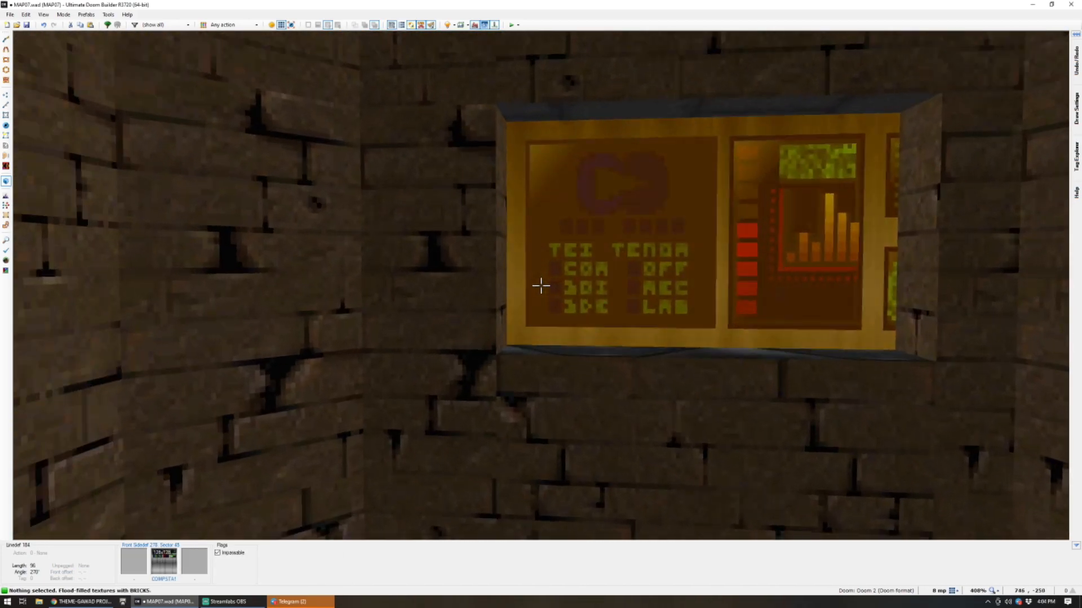
pyautogui.hotkey('ctrl', 'a')
pyautogui.press('d')
pyautogui.press('e')
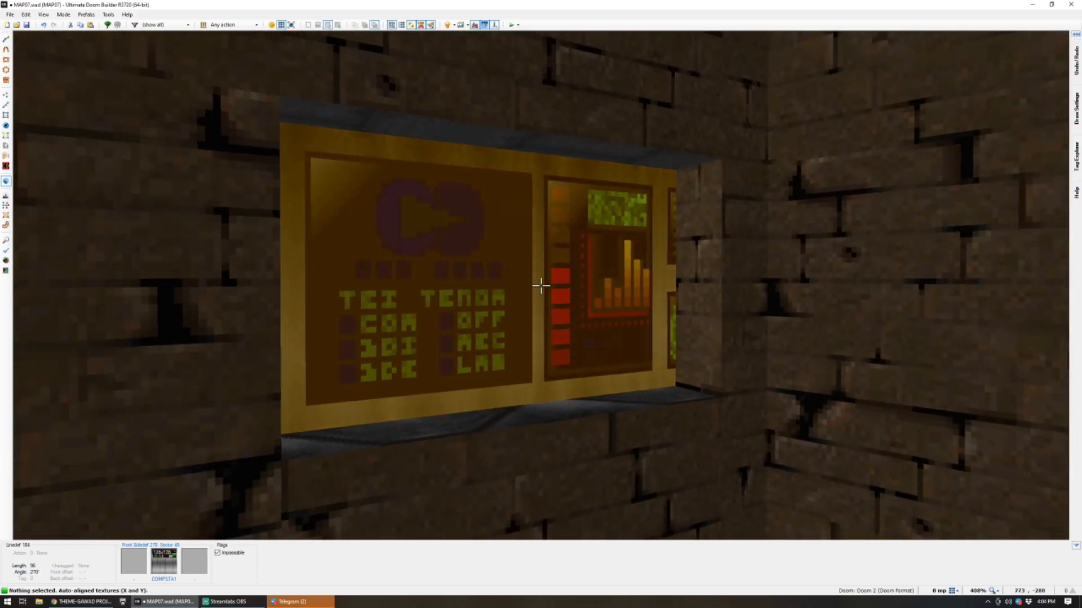
# Narrow the computer alcove to 92 units by moving the two vertices of its west edge inward by 4 units.
pyautogui.press('q')
pyautogui.scroll(4, 535, 285)
pyautogui.press('v')
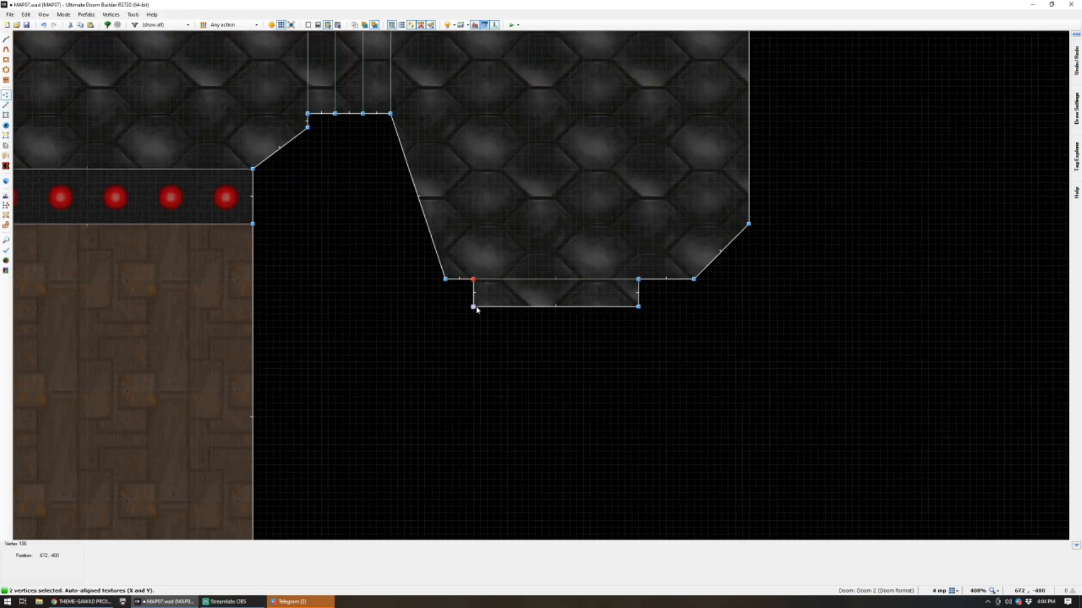
pyautogui.moveTo(484, 307); pyautogui.dragTo(483, 307, button='right')
# Lower the alcove's floor and ceiling together by 8 units, to 32 and 80.
pyautogui.press('q')
pyautogui.press('d')
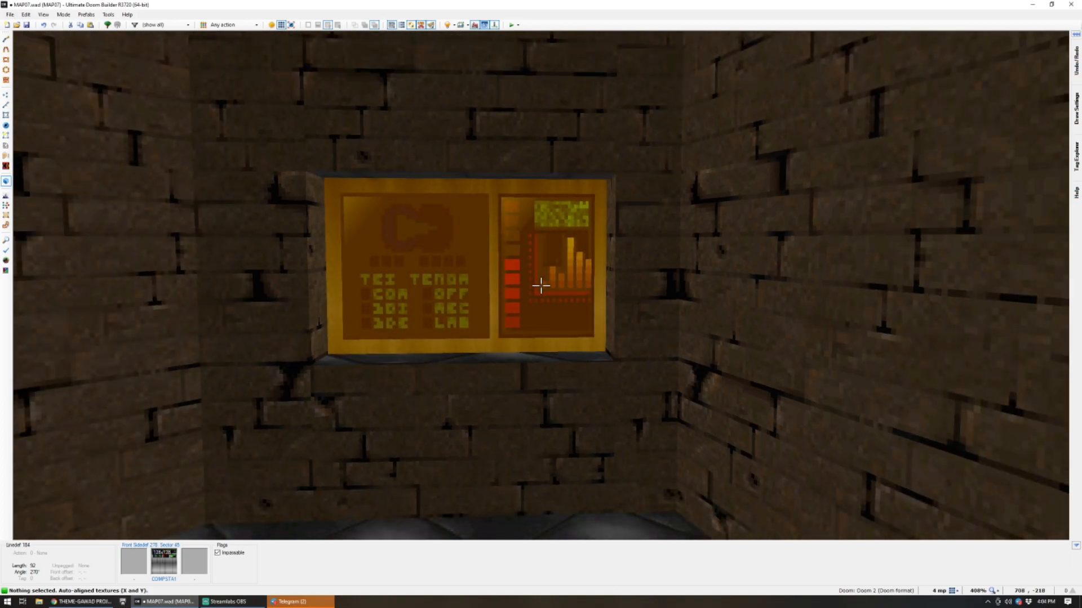
pyautogui.press('d')
pyautogui.press('e')
pyautogui.click(541, 286)
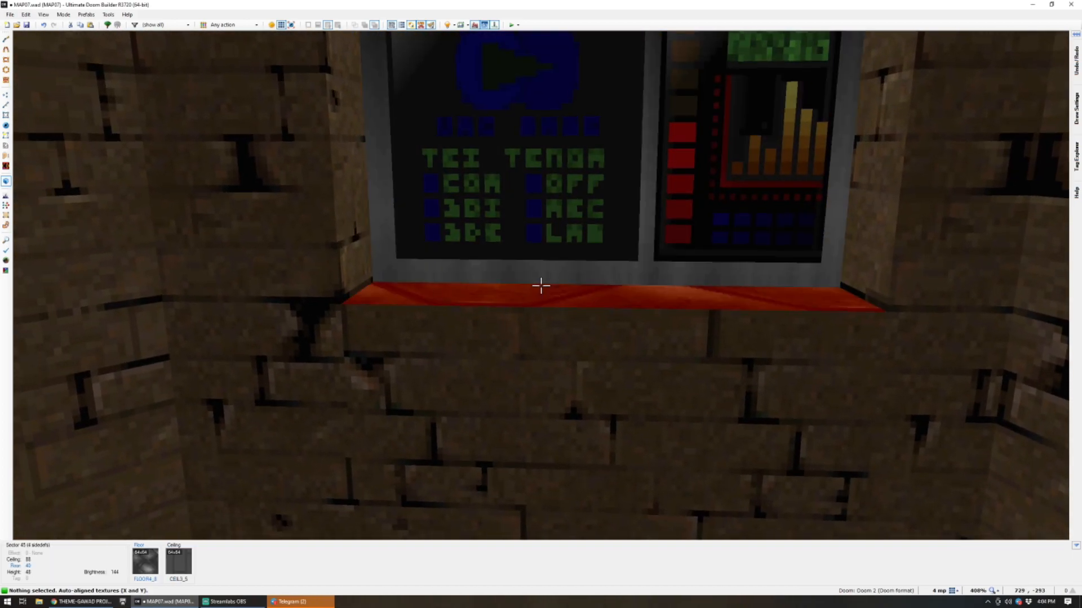
pyautogui.click(540, 286)
pyautogui.press('d')
pyautogui.scroll(-2, 540, 286)
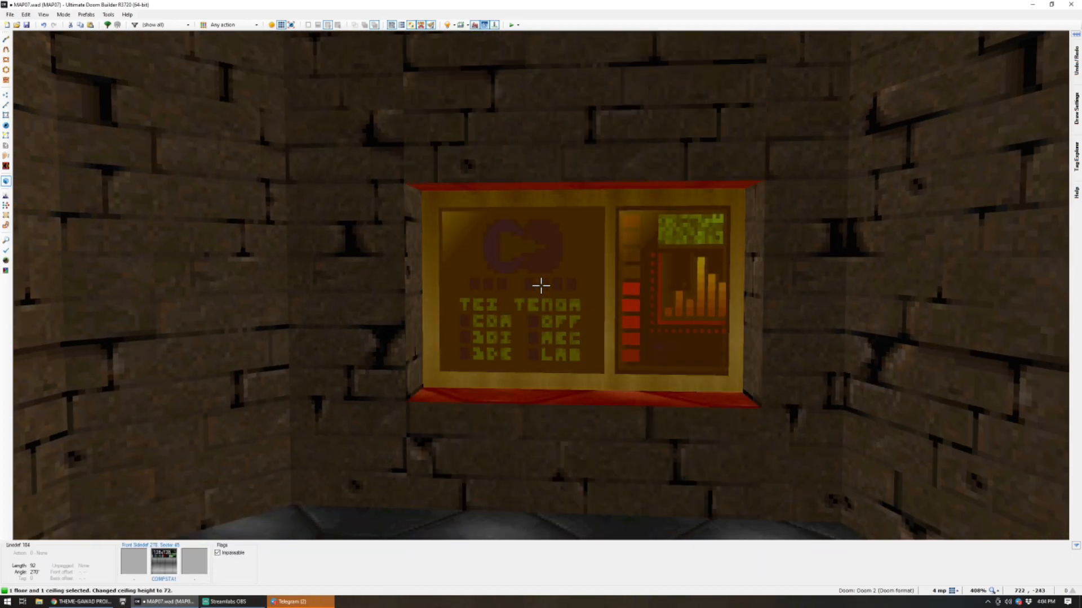
pyautogui.scroll(1, 541, 286)
pyautogui.press('c')
# Apply the METAL texture to both side walls of the computer alcove.
pyautogui.press('e')
pyautogui.click(541, 286)
pyautogui.press('s')
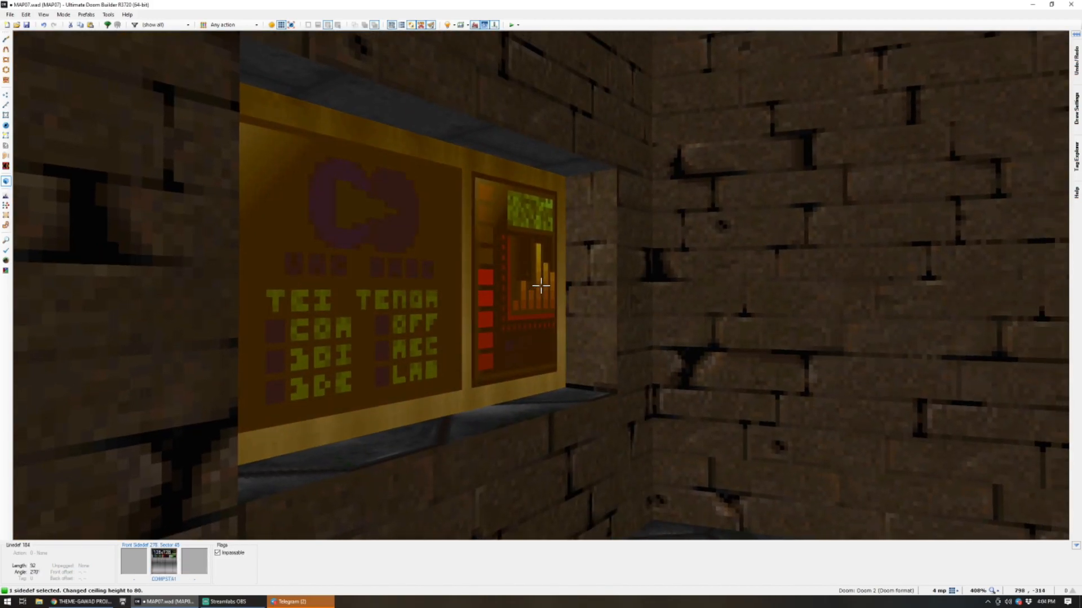
pyautogui.click(541, 285)
pyautogui.rightClick(541, 285)
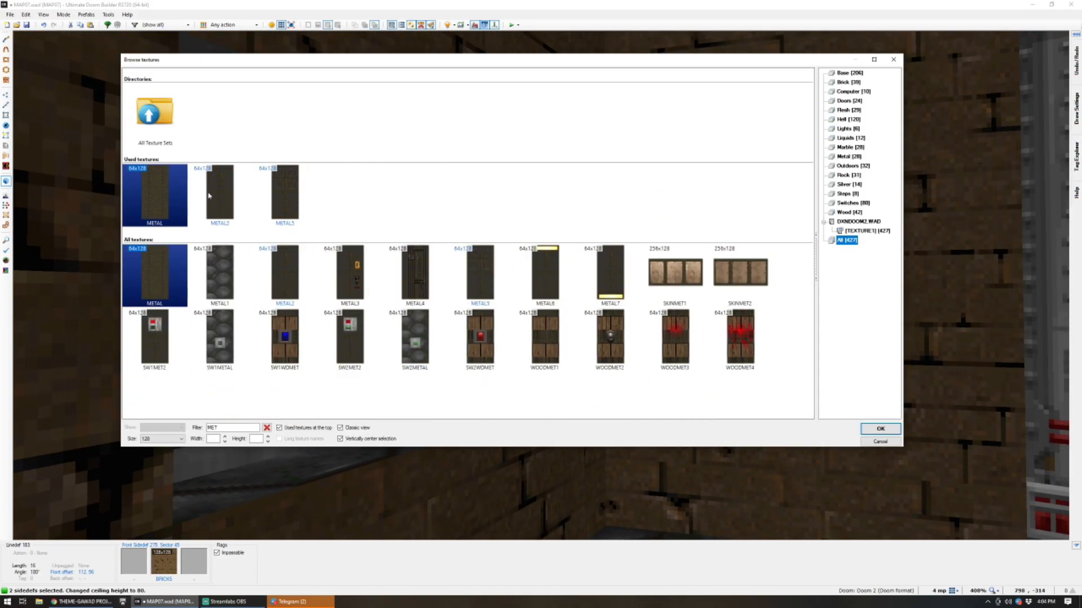
pyautogui.doubleClick(158, 196)
pyautogui.press('c')
# Apply the CEIL5_2 flat to the floor and ceiling of the computer alcove.
pyautogui.click(541, 285)
pyautogui.click(541, 286)
pyautogui.rightClick(541, 286)
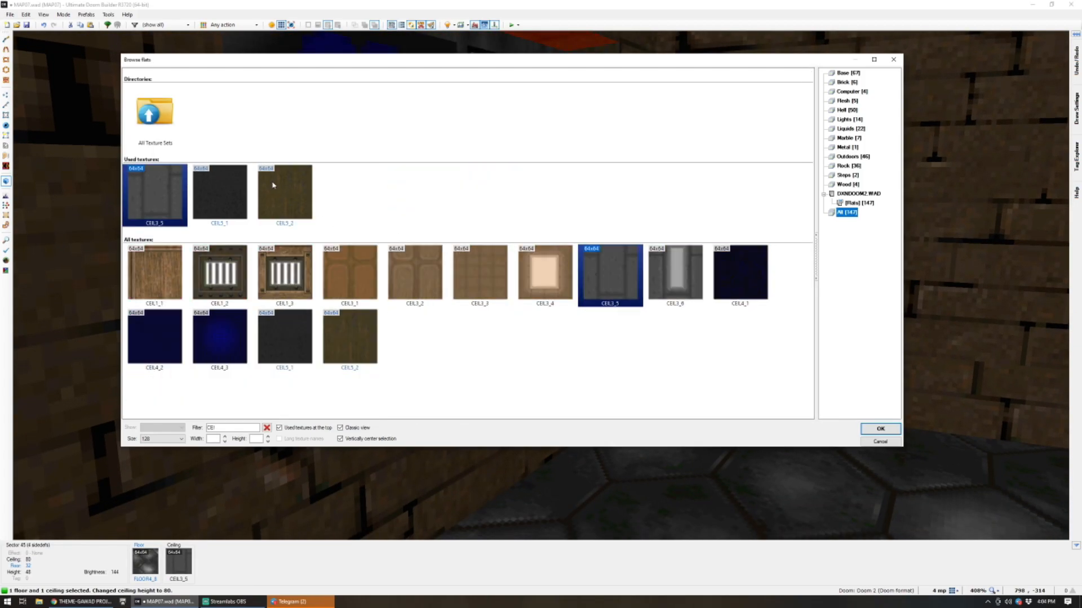
pyautogui.doubleClick(273, 185)
pyautogui.press('c')
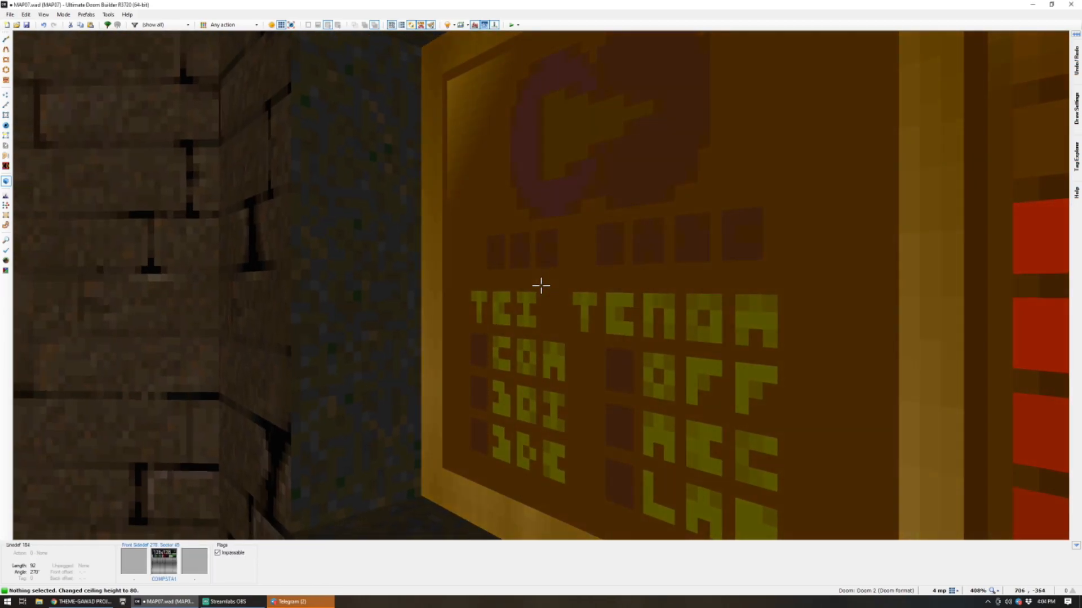
# Shift the METAL texture on the alcove's side wall nearest the door to offsets 52, 56.
pyautogui.click(541, 286)
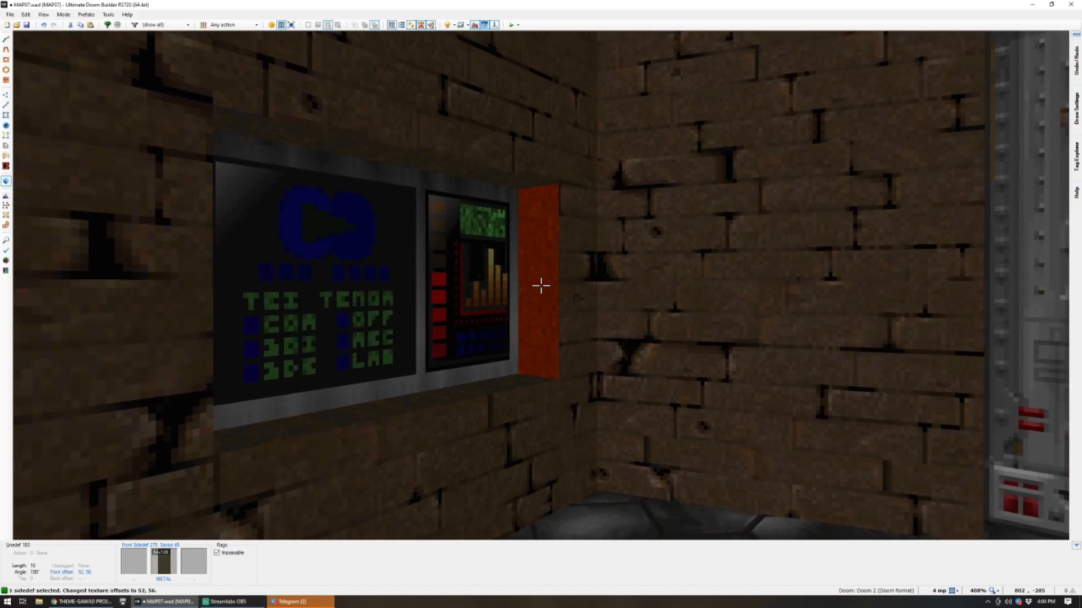
pyautogui.press('d')
pyautogui.press('e')
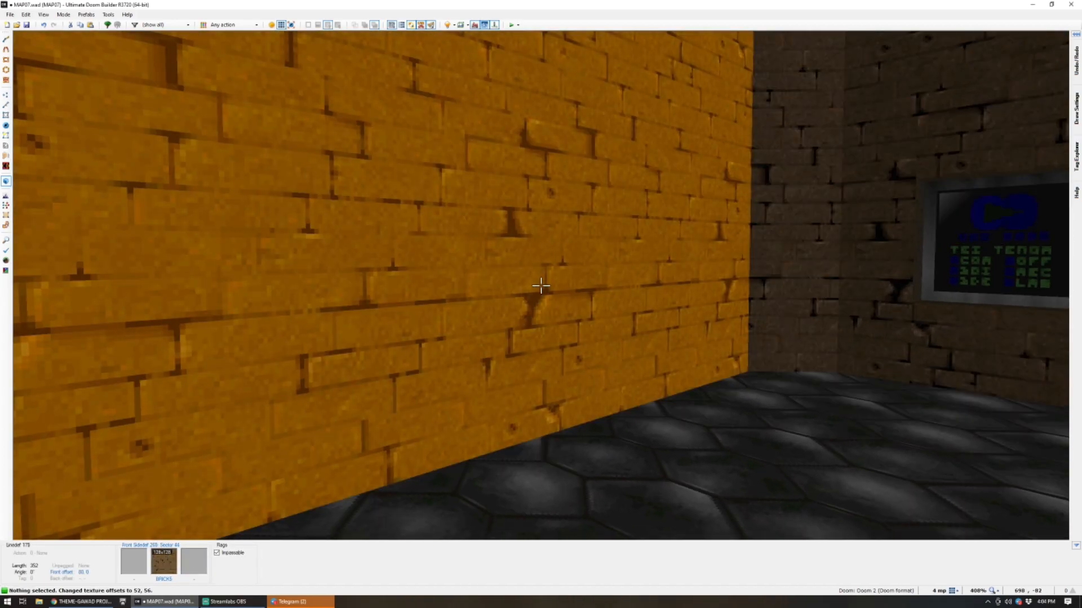
# Select all the connected brick walls of the east room and retexture them with CEMENT3.
pyautogui.press('d')
pyautogui.press('e')
pyautogui.press('d')
pyautogui.press('s')
pyautogui.keyDown('shift'); pyautogui.click(541, 286); pyautogui.keyUp('shift')
pyautogui.press('s')
pyautogui.middleClick(540, 285)
pyautogui.scroll(-20, 458, 228)
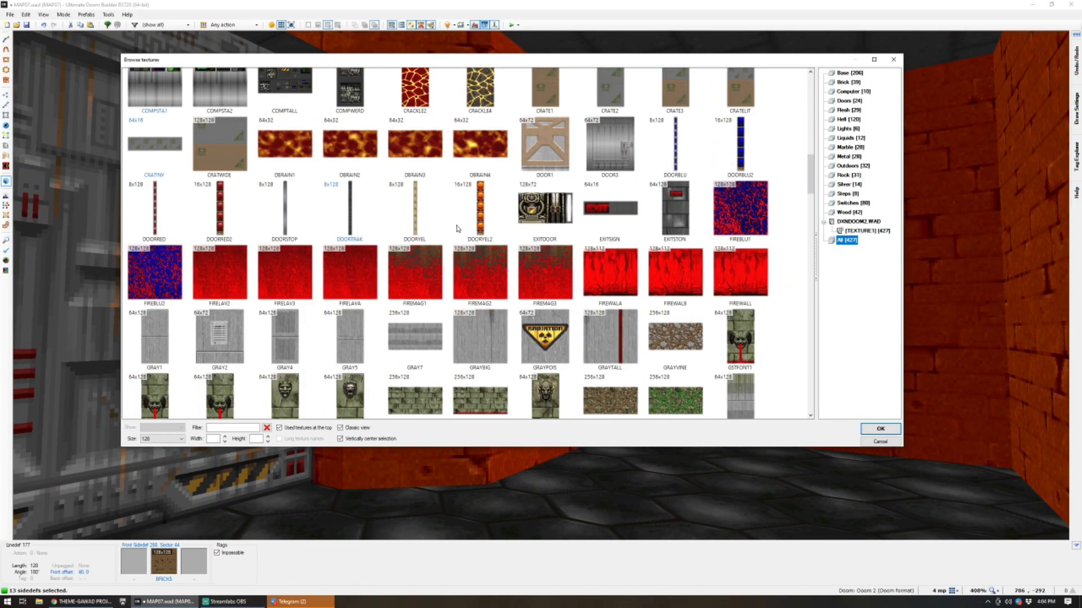
pyautogui.scroll(-3, 457, 228)
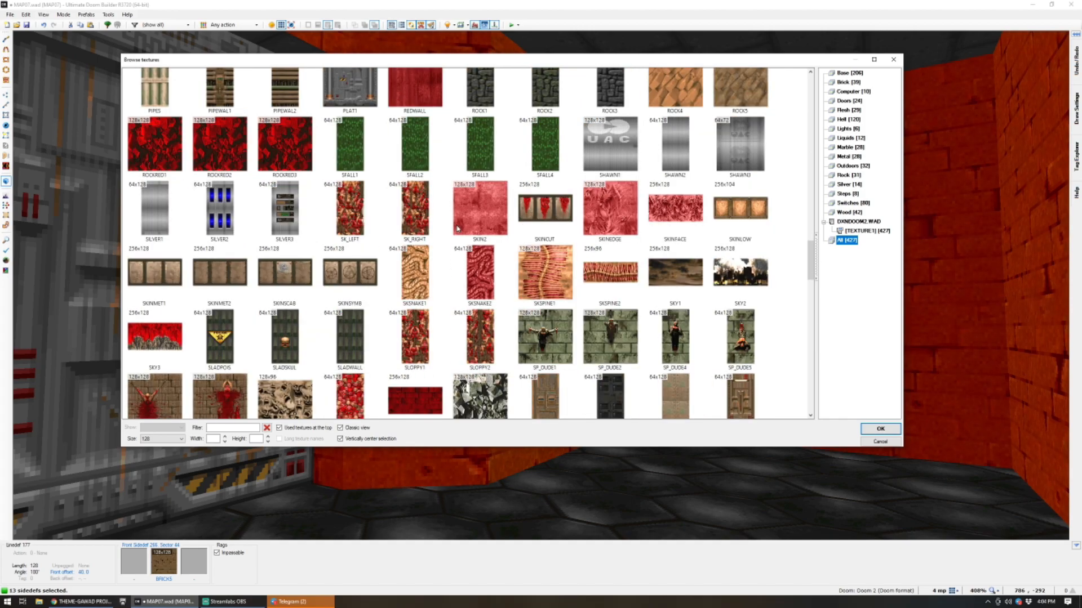
pyautogui.scroll(-3, 457, 228)
pyautogui.scroll(10, 460, 238)
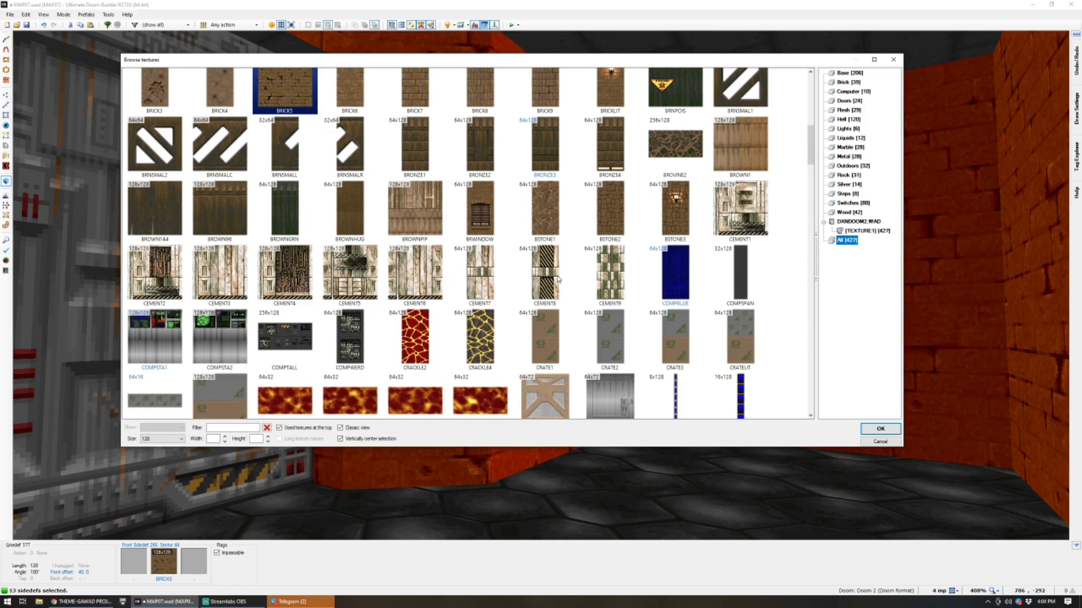
pyautogui.doubleClick(204, 272)
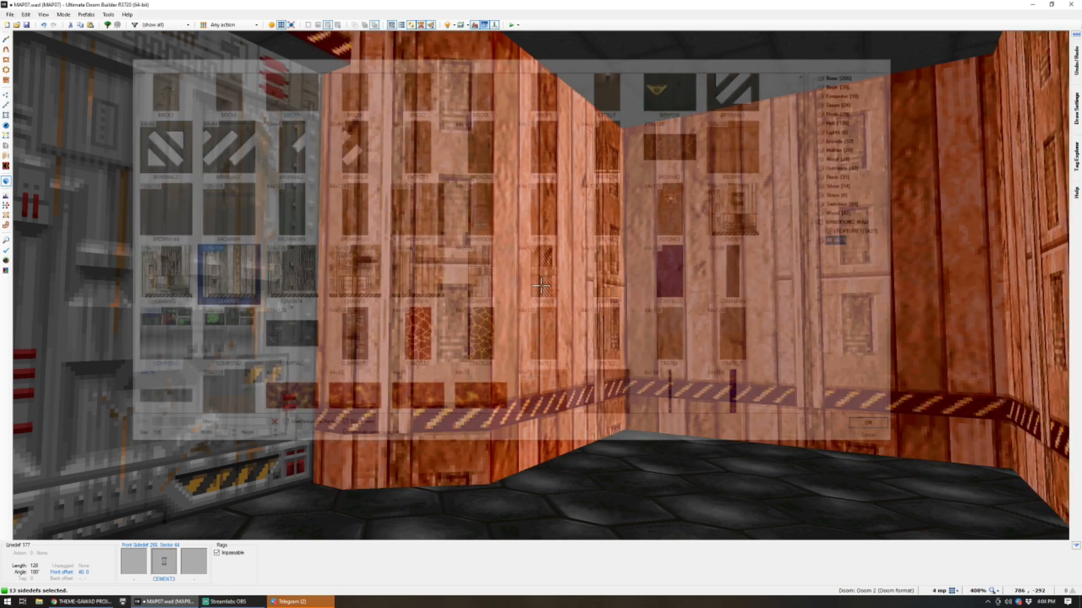
# Auto-align the CEMENT3 textures around the east room's walls.
pyautogui.press('c')
pyautogui.hotkey('ctrl', 'a')
pyautogui.press('f')
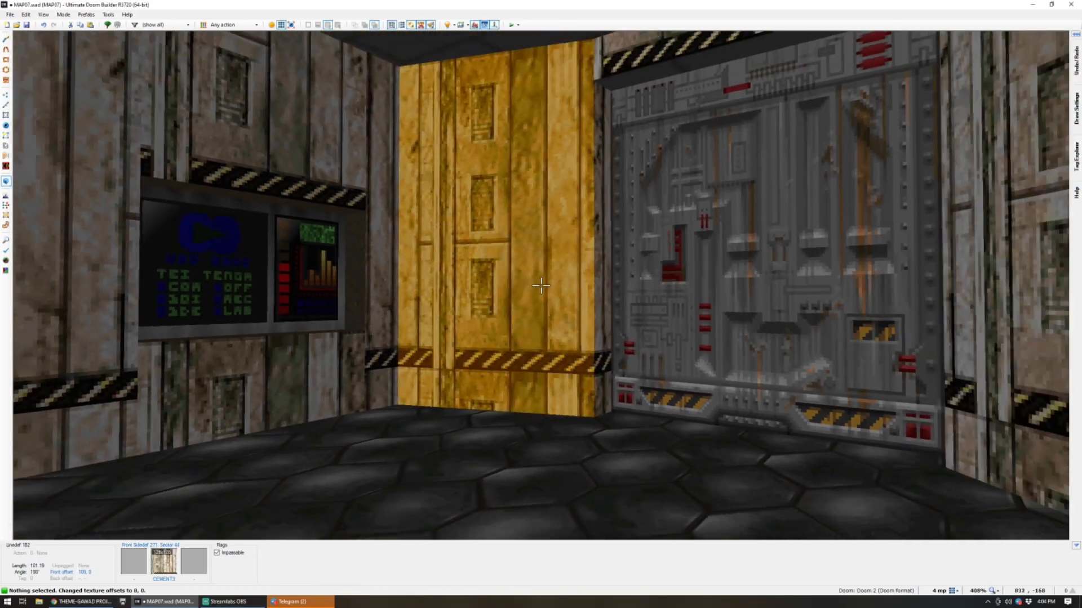
# Shift the CEMENT3 texture on the east room's walls to a vertical offset of -16.
pyautogui.click(541, 286)
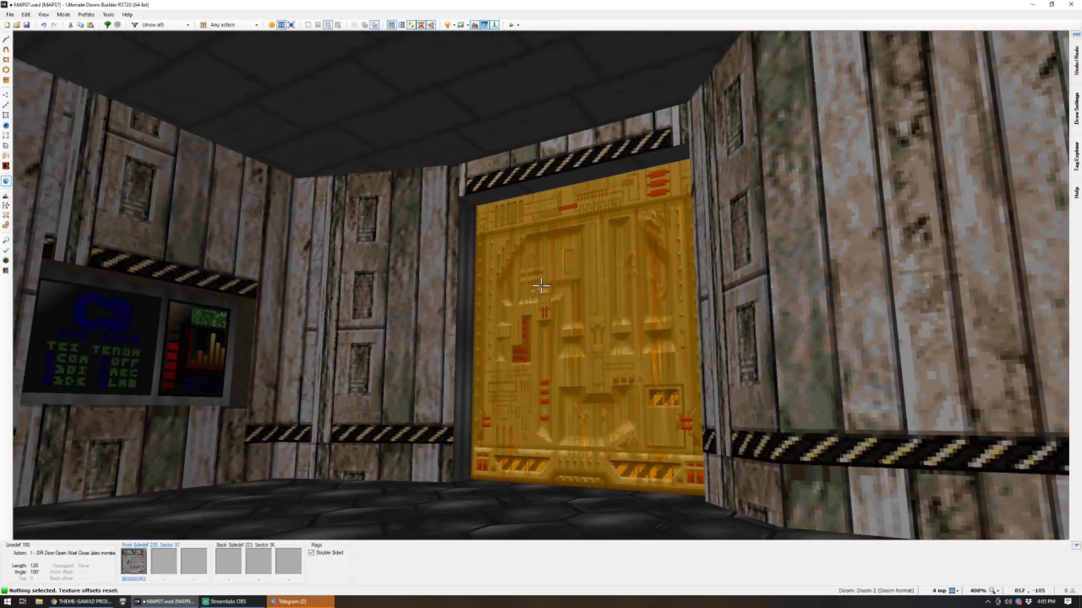
pyautogui.press('s')
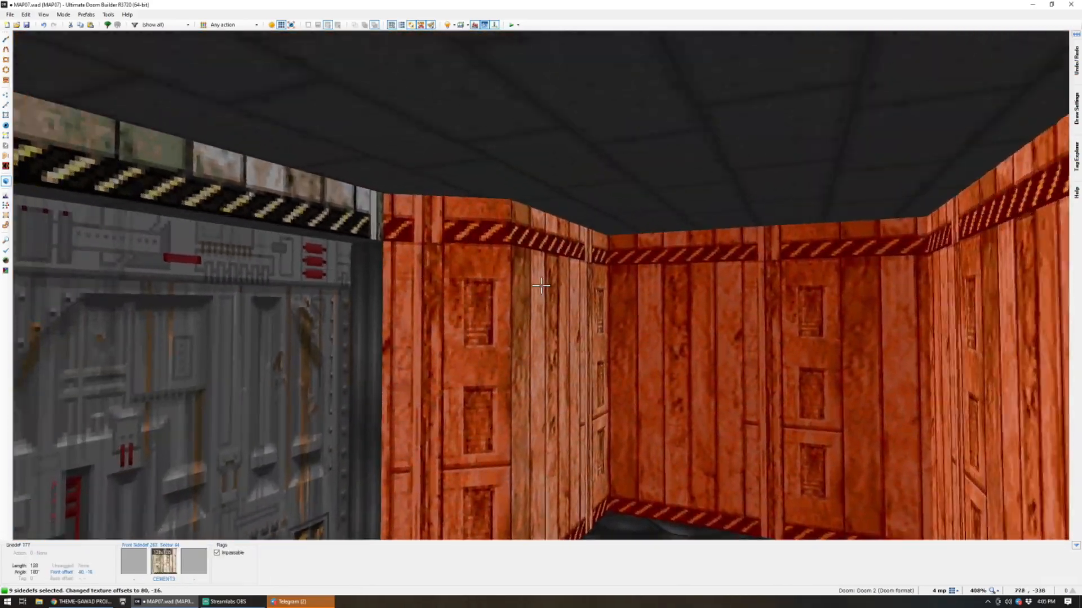
pyautogui.press('c')
# Lower the east room's ceiling to a height of 136.
pyautogui.click(541, 285)
pyautogui.scroll(-1, 541, 285)
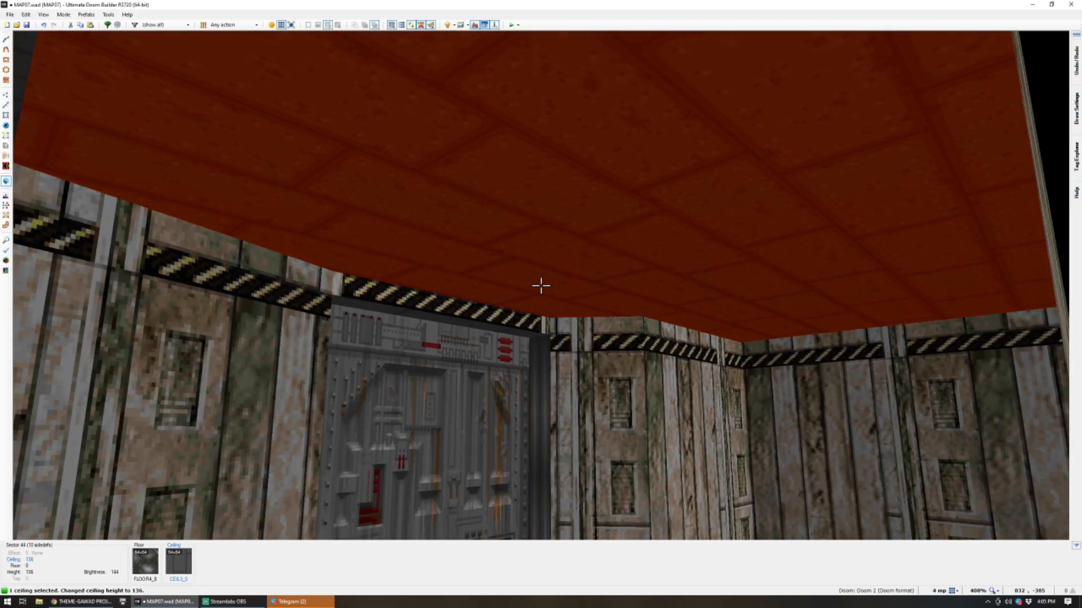
pyautogui.click(541, 285)
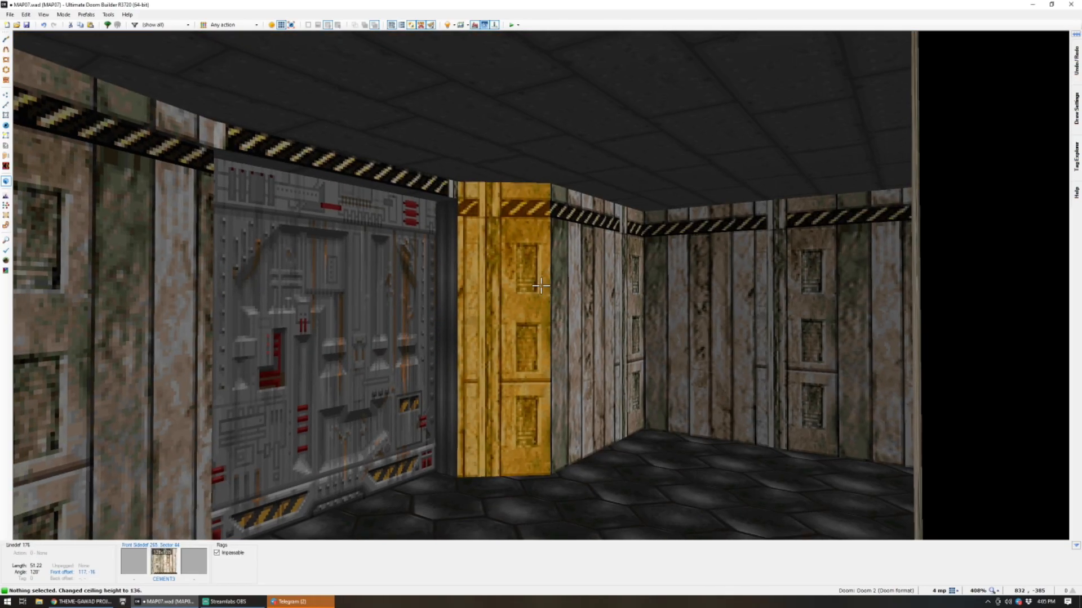
# Select the east room's cement walls together and shift their texture to a vertical offset of -8.
pyautogui.keyDown('shift'); pyautogui.click(540, 286); pyautogui.keyUp('shift')
pyautogui.click(541, 286)
pyautogui.press('Up')
pyautogui.press('Up')
pyautogui.press('Up')
pyautogui.press('Up')
pyautogui.press('Up')
pyautogui.press('Up')
pyautogui.press('Up')
pyautogui.press('Up')
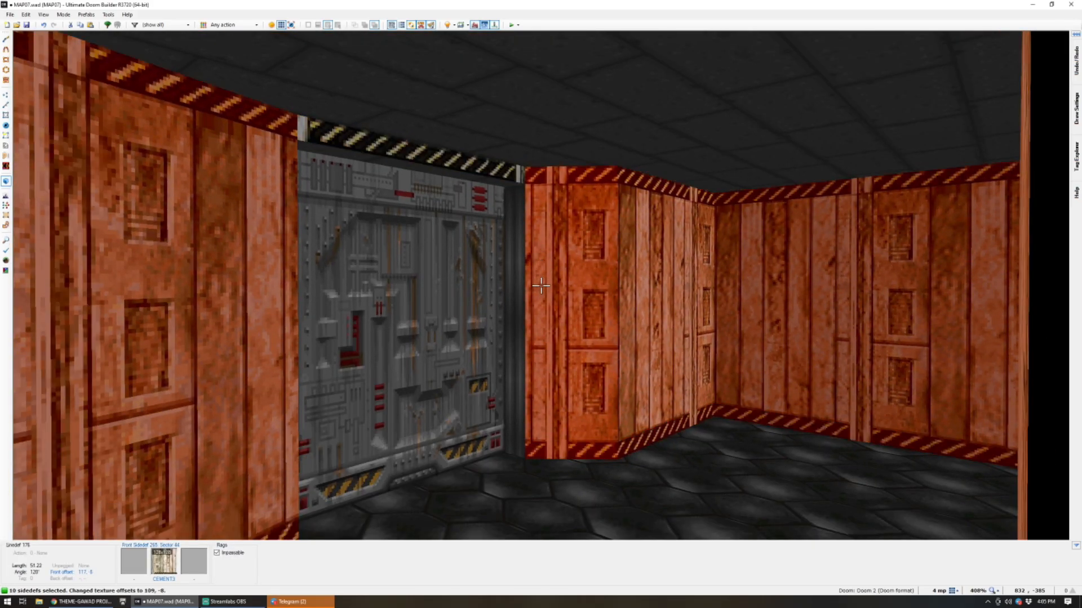
# Shift the cement texture below the computer screen to an offset of 13, -8.
pyautogui.press('c')
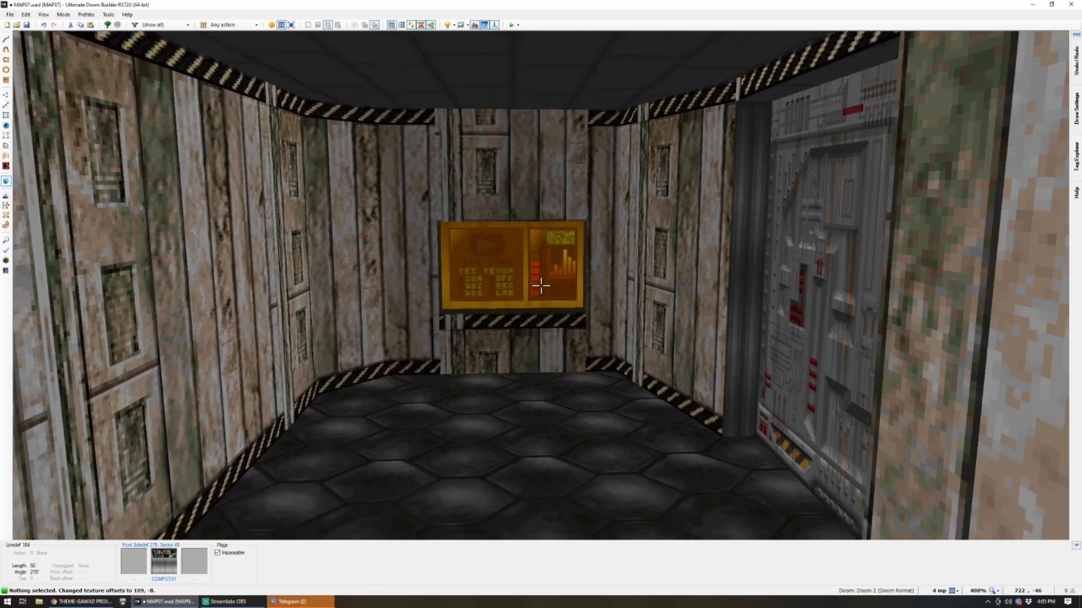
pyautogui.press('w')
pyautogui.click(541, 286)
pyautogui.hotkey('ctrl', 'Left')
pyautogui.hotkey('ctrl', 'Left')
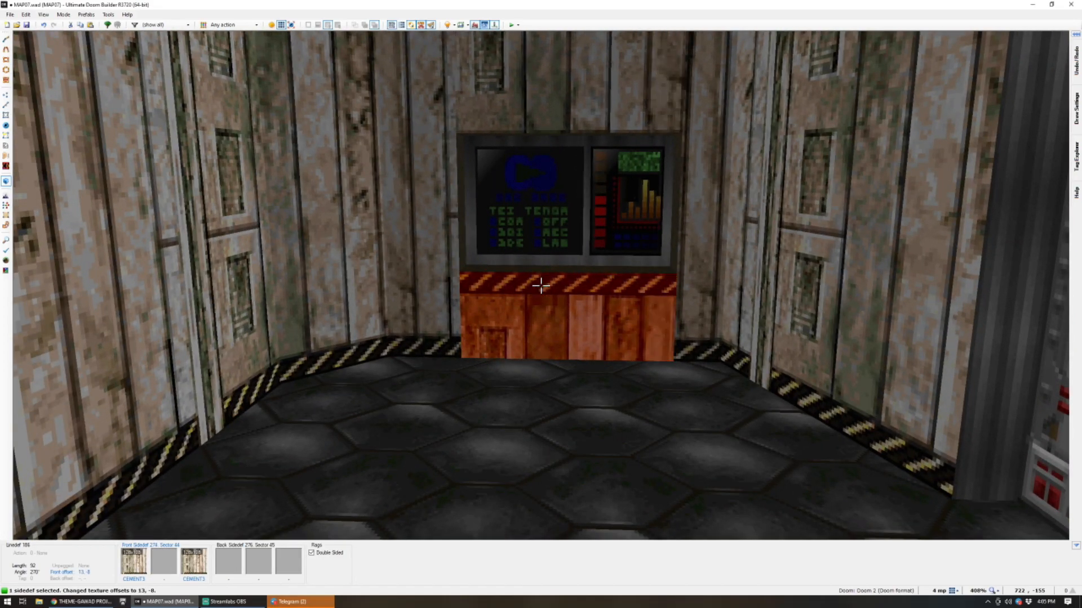
pyautogui.press('c')
# Try shifting the cement texture around the computer screen vertically, then restore it and clear the selection.
pyautogui.press('s')
pyautogui.press('w')
pyautogui.click(540, 285)
pyautogui.hotkey('ctrl', 'Up')
pyautogui.hotkey('ctrl', 'Down')
pyautogui.press('c')
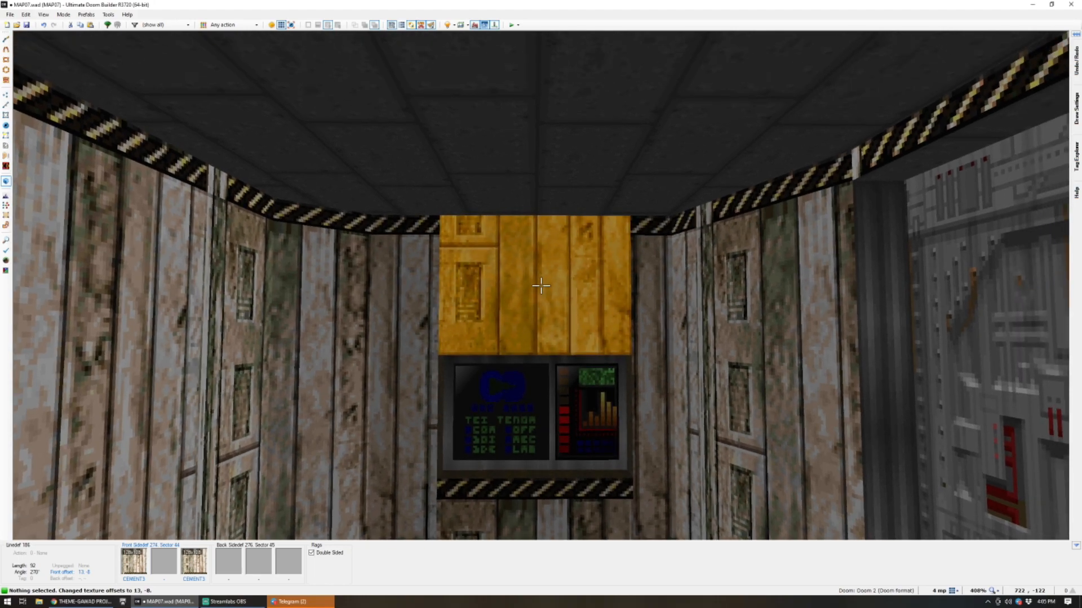
# Set the Upper Unpegged flag on the computer alcove's front line and test the vertical texture shift.
pyautogui.rightClick(540, 285)
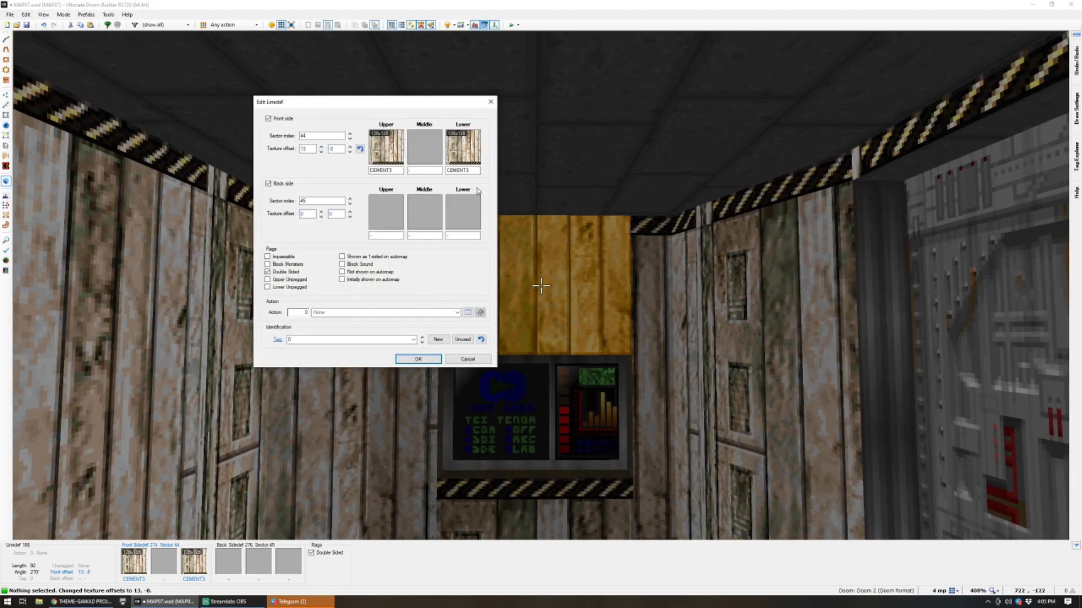
pyautogui.click(289, 280)
pyautogui.click(418, 359)
pyautogui.hotkey('ctrl', 'Down')
pyautogui.hotkey('ctrl', 'Down')
pyautogui.hotkey('ctrl', 'Down')
pyautogui.hotkey('ctrl', 'Up')
pyautogui.hotkey('ctrl', 'Up')
pyautogui.hotkey('ctrl', 'Up')
# Set the Lower Unpegged flag on the computer alcove's front line and test the texture shift again.
pyautogui.rightClick(541, 285)
pyautogui.click(290, 286)
pyautogui.click(417, 356)
pyautogui.hotkey('ctrl', 'Down')
pyautogui.hotkey('ctrl', 'Down')
pyautogui.hotkey('ctrl', 'Up')
pyautogui.hotkey('ctrl', 'Up')
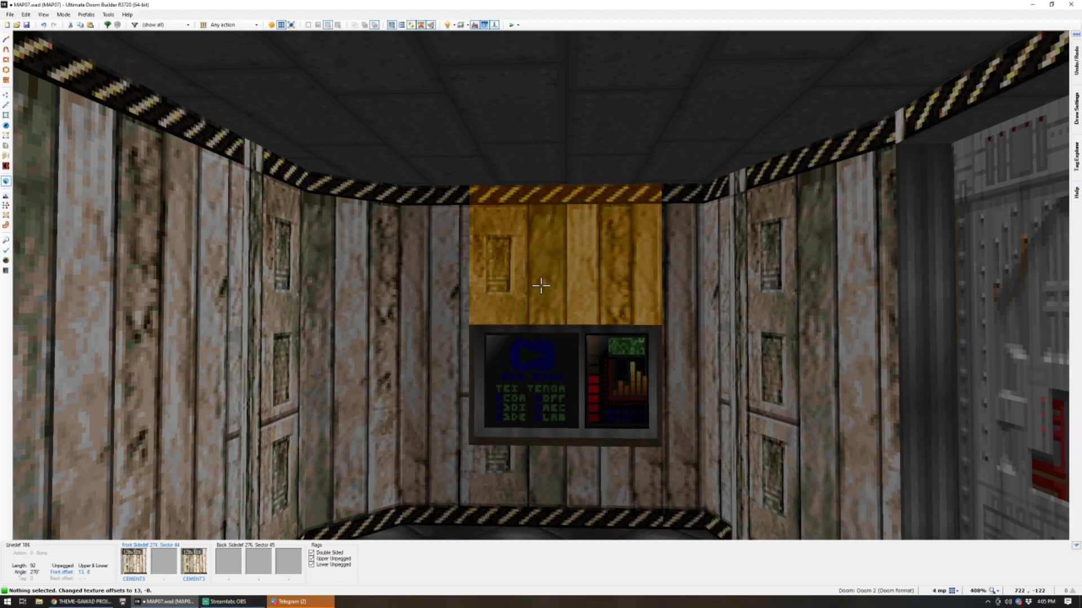
# Toggle the Upper and Lower Unpegged flags on the computer alcove's front line to compare them, ending with both set.
pyautogui.rightClick(540, 286)
pyautogui.click(290, 287)
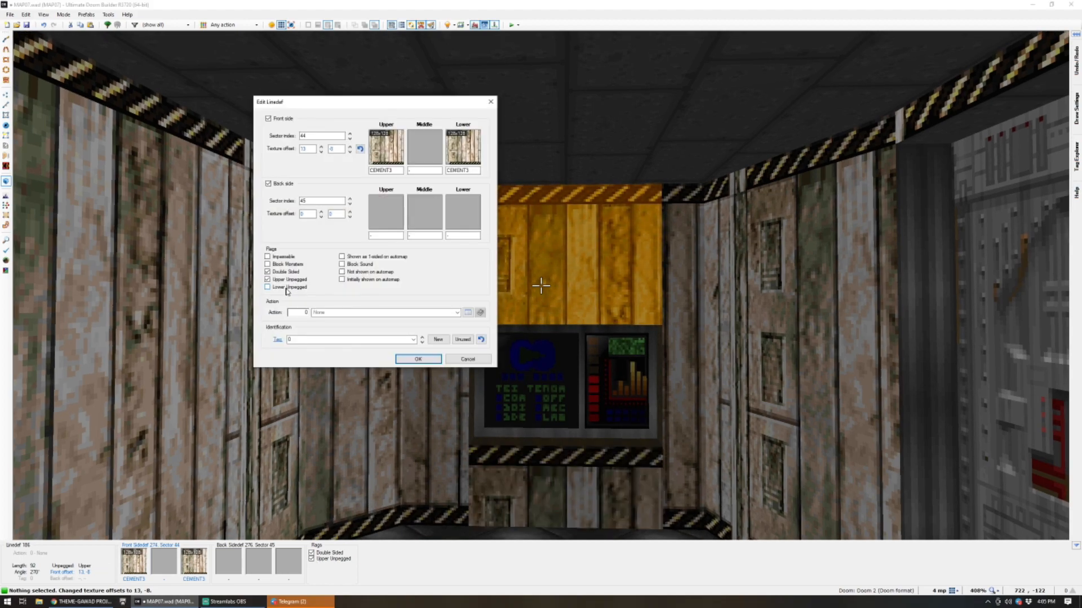
pyautogui.click(281, 281)
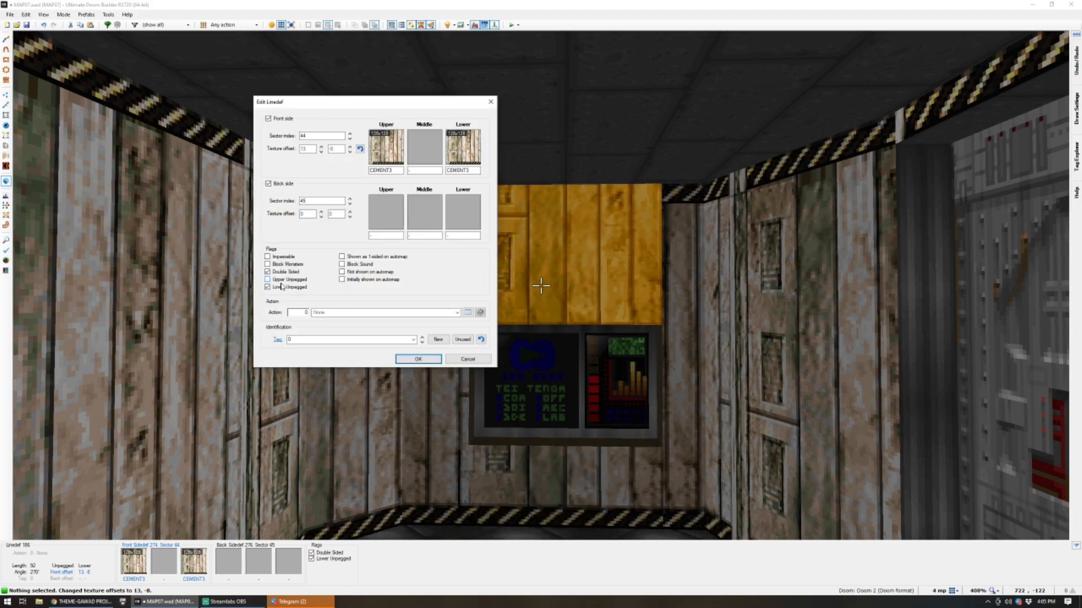
pyautogui.click(418, 359)
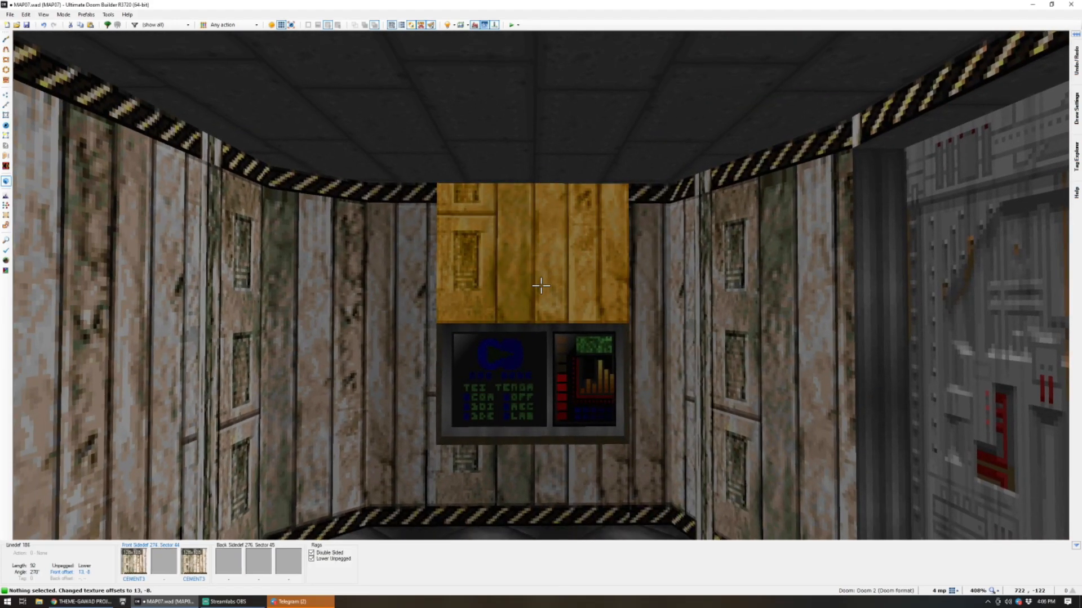
pyautogui.rightClick(541, 285)
pyautogui.click(268, 280)
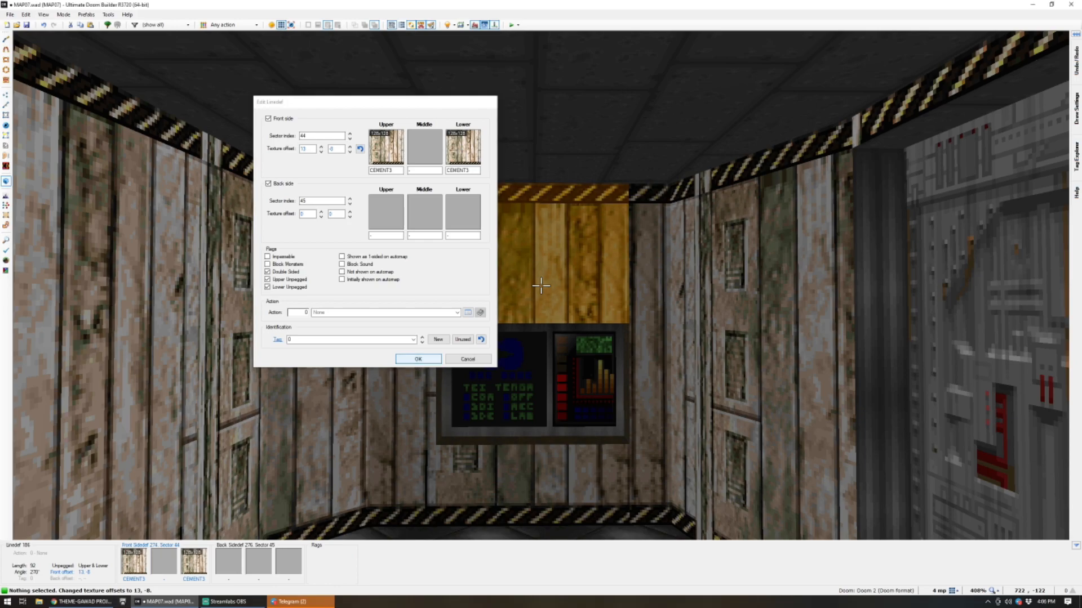
pyautogui.click(417, 359)
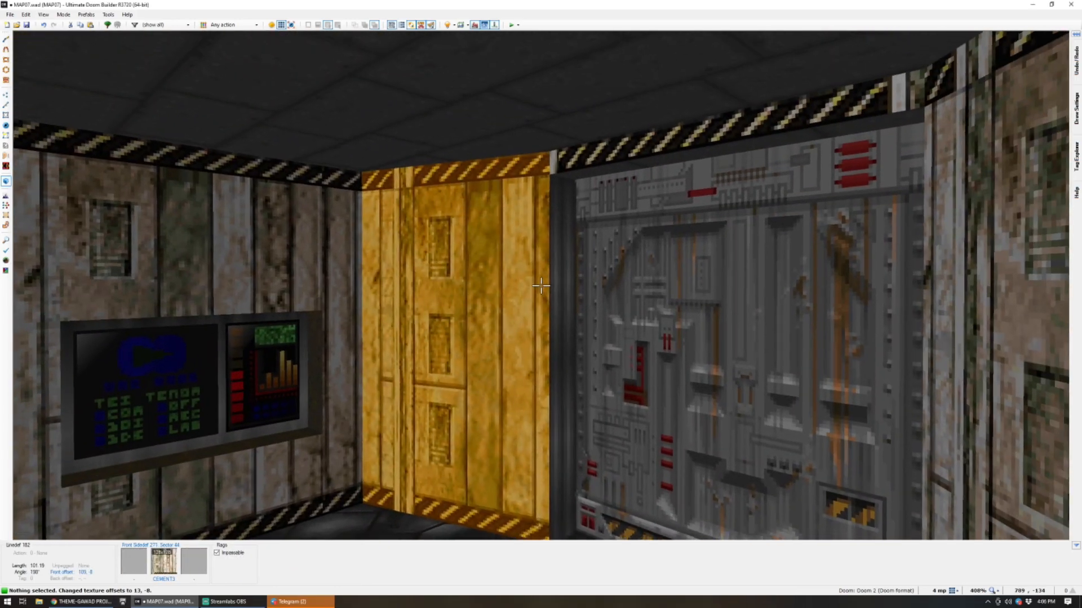
# Undo the last texture auto-alignment and auto-align the room's cement walls again in X and Y.
pyautogui.rightClick(541, 285)
pyautogui.hotkey('ctrl', 'z')
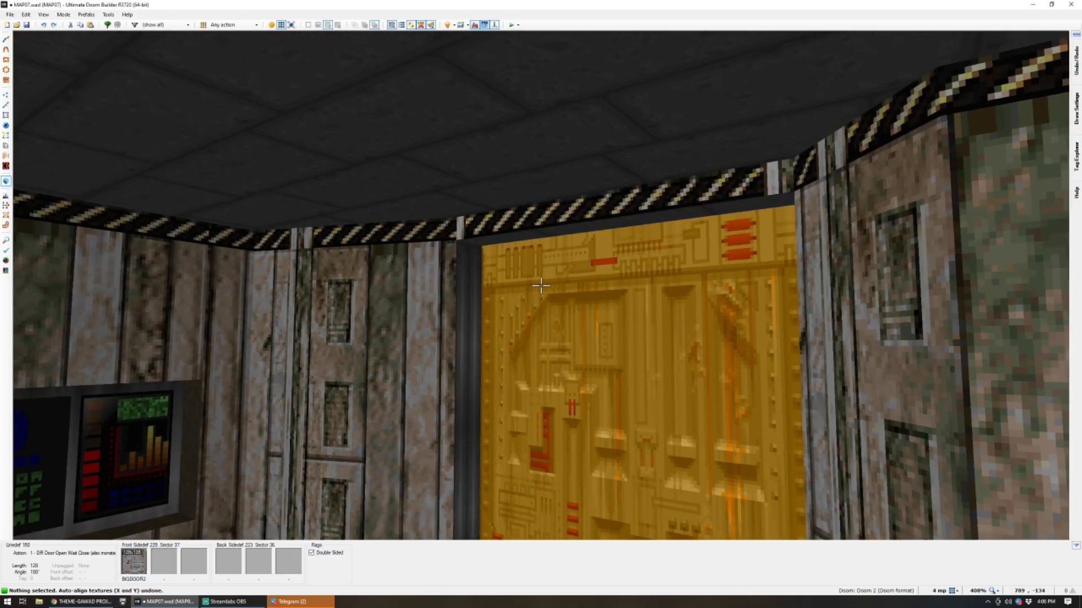
pyautogui.press('u')
pyautogui.hotkey('ctrl', 'a')
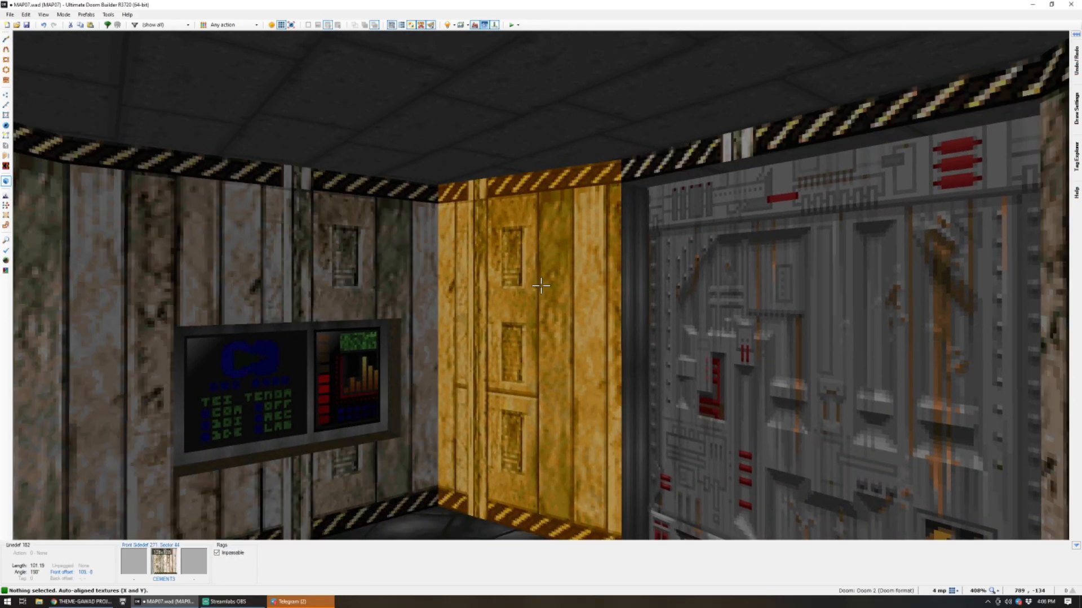
pyautogui.press('e')
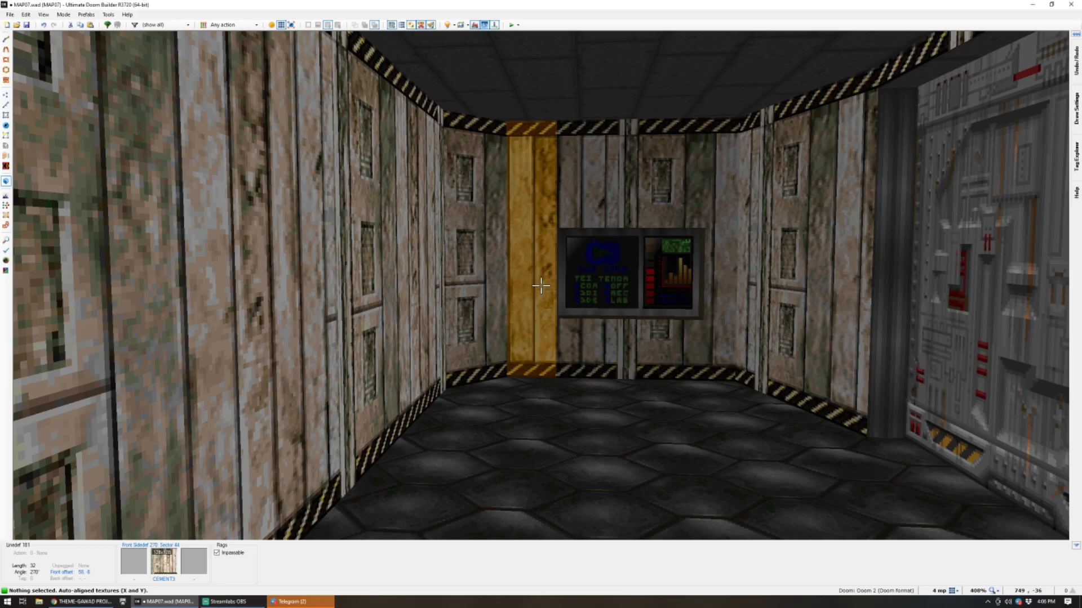
# Insert vertices on the room's east wall to mark a niche opening with a 12-unit strip on each side.
pyautogui.press('q')
pyautogui.scroll(-4, 542, 289)
pyautogui.scroll(4, 580, 423)
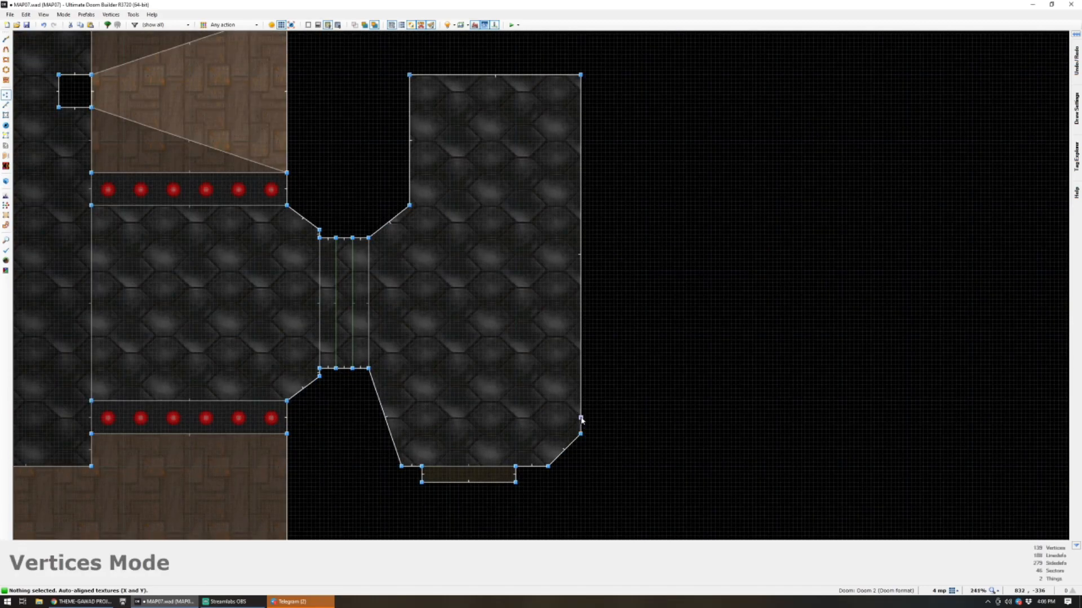
pyautogui.scroll(2, 583, 412)
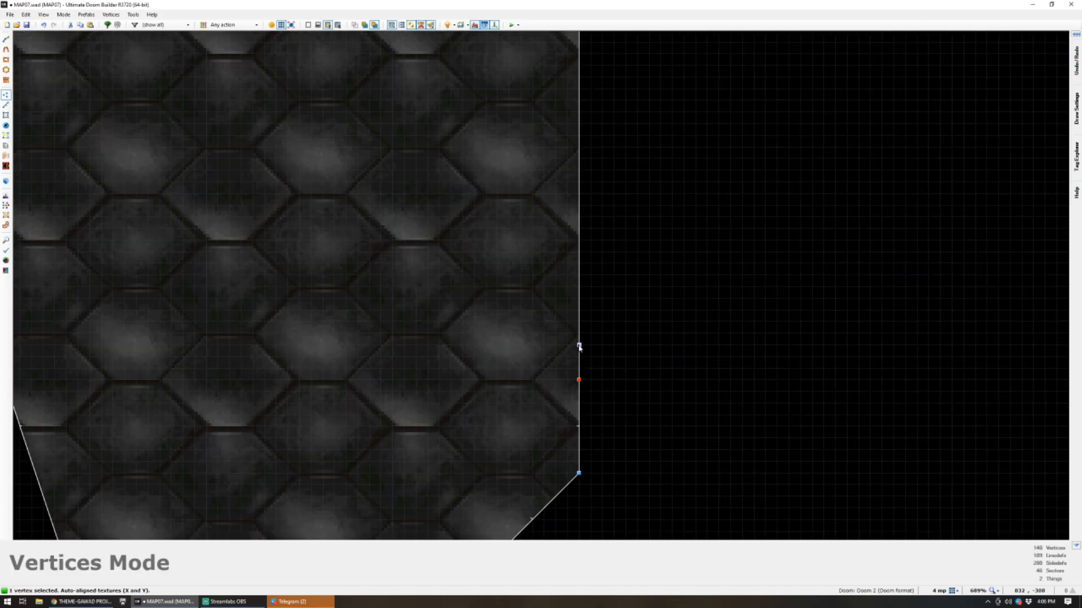
pyautogui.scroll(-4, 619, 383)
pyautogui.scroll(3, 630, 257)
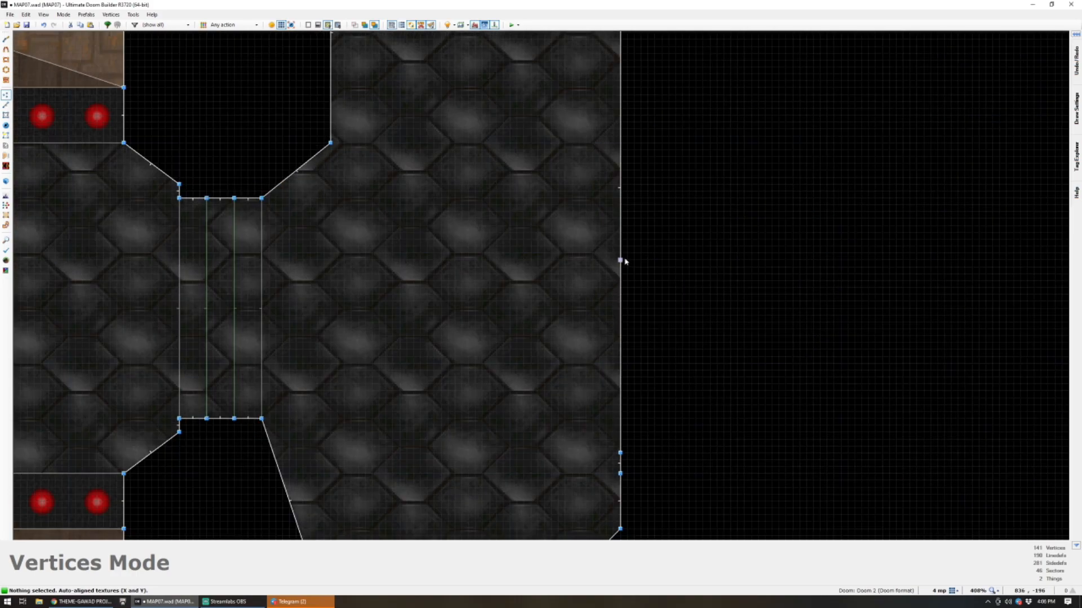
pyautogui.doubleClick(620, 254)
pyautogui.doubleClick(621, 274)
# Draw a rectangular niche 64 units deep and extending east from the new wall opening.
pyautogui.moveTo(620, 306); pyautogui.dragTo(724, 274)
pyautogui.rightClick(683, 353)
pyautogui.press('Escape')
pyautogui.moveTo(678, 355); pyautogui.dragTo(730, 453, button='right')
pyautogui.click(723, 275)
pyautogui.moveTo(725, 278); pyautogui.dragTo(732, 278)
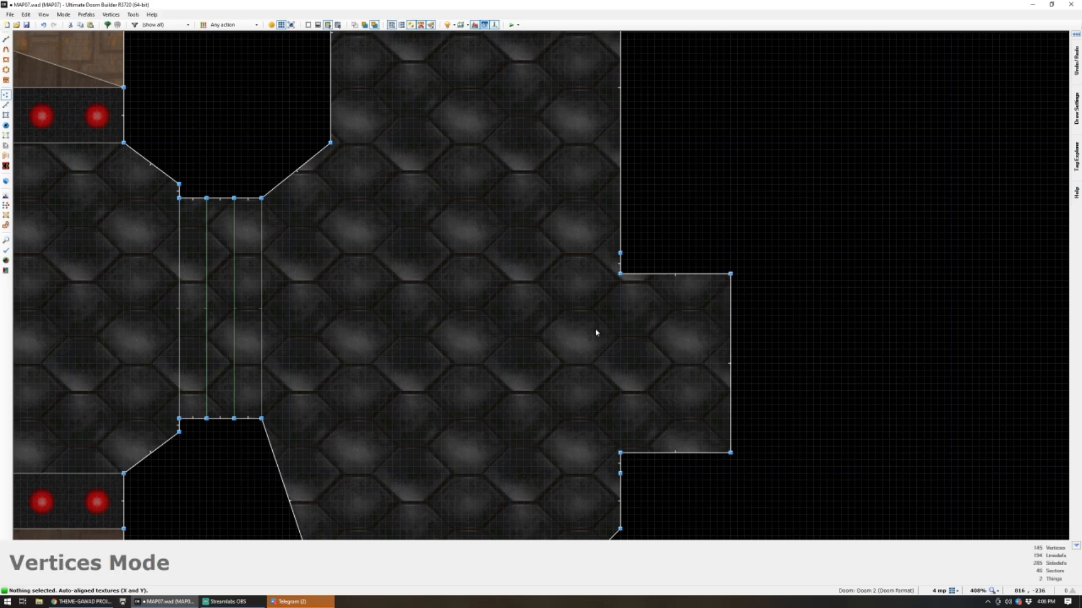
# Apply the SUPPORT3 texture to the two narrow wall strips flanking the east niche.
pyautogui.press('w')
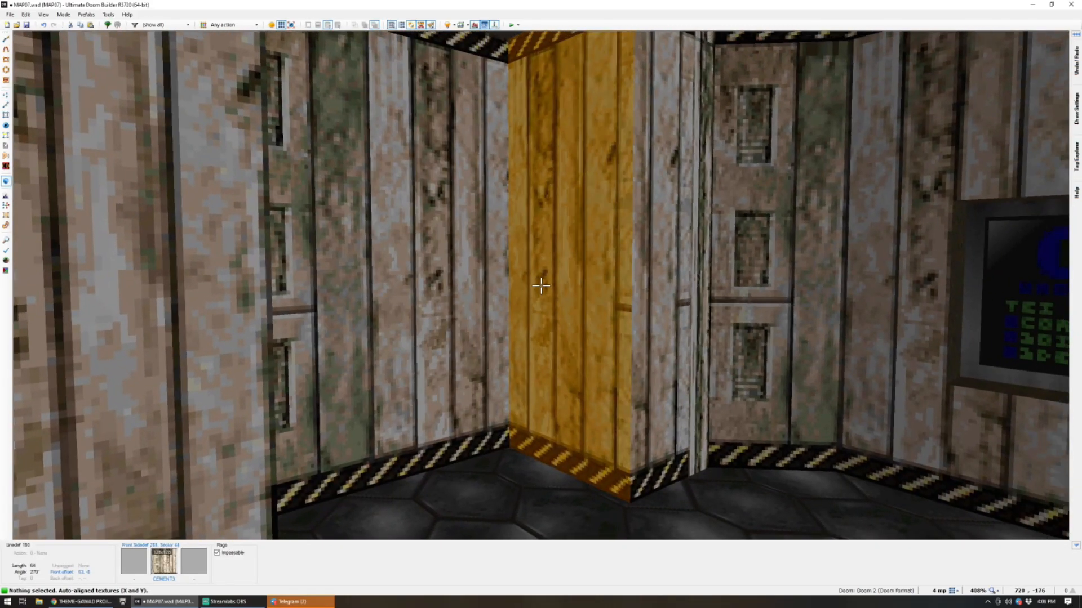
pyautogui.click(541, 287)
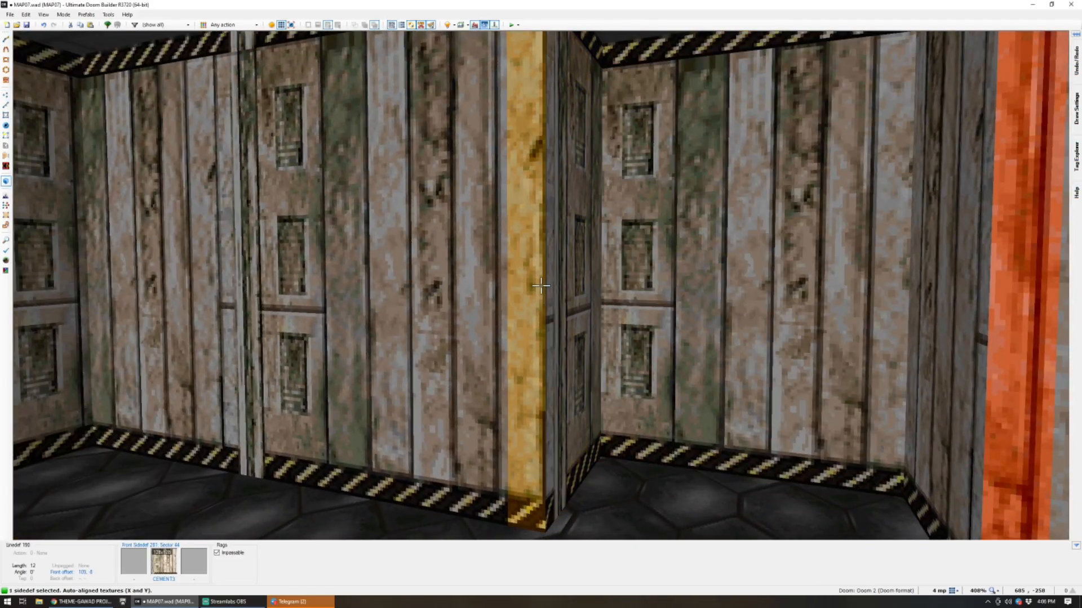
pyautogui.click(541, 286)
pyautogui.write('tSUP')
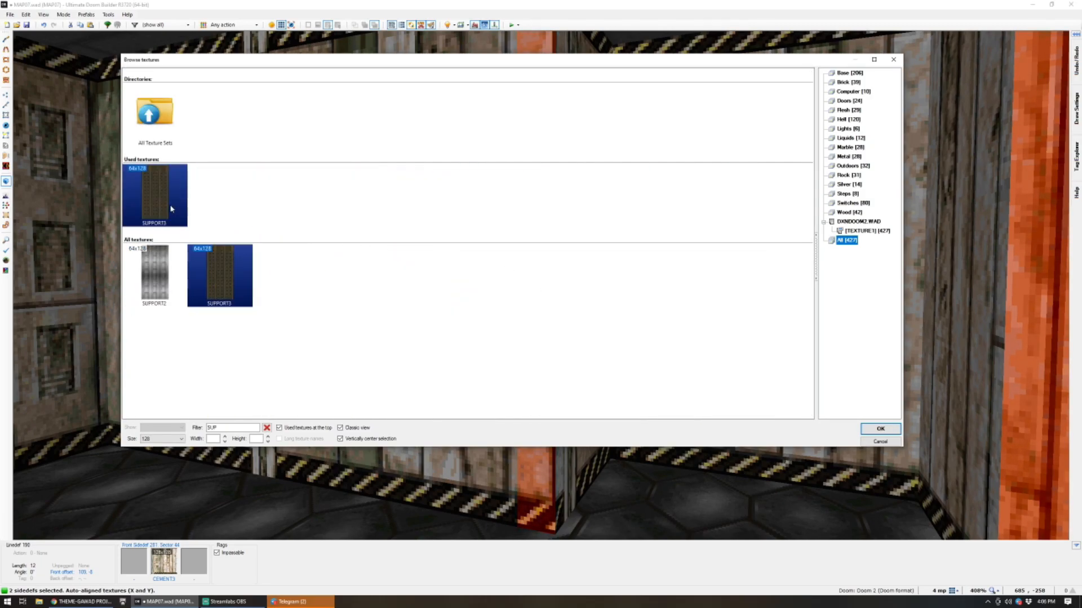
pyautogui.doubleClick(141, 189)
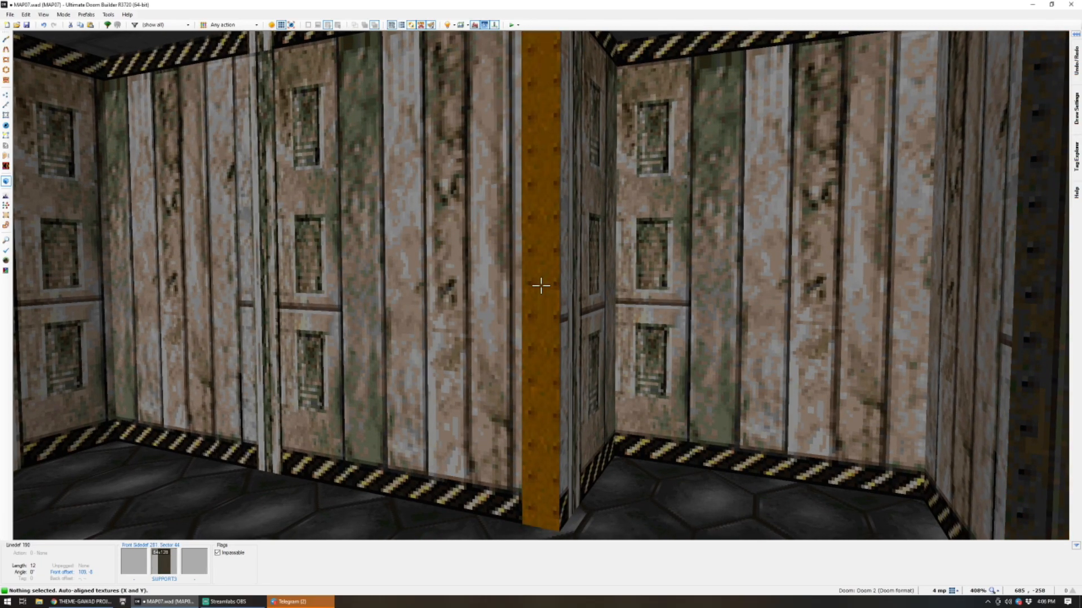
# Widen both support strips beside the niche by moving their outer vertices, and reset their texture offsets.
pyautogui.press('w')
pyautogui.moveTo(652, 192); pyautogui.dragTo(655, 183, button='right')
pyautogui.moveTo(651, 417); pyautogui.dragTo(651, 439, button='right')
pyautogui.press('w')
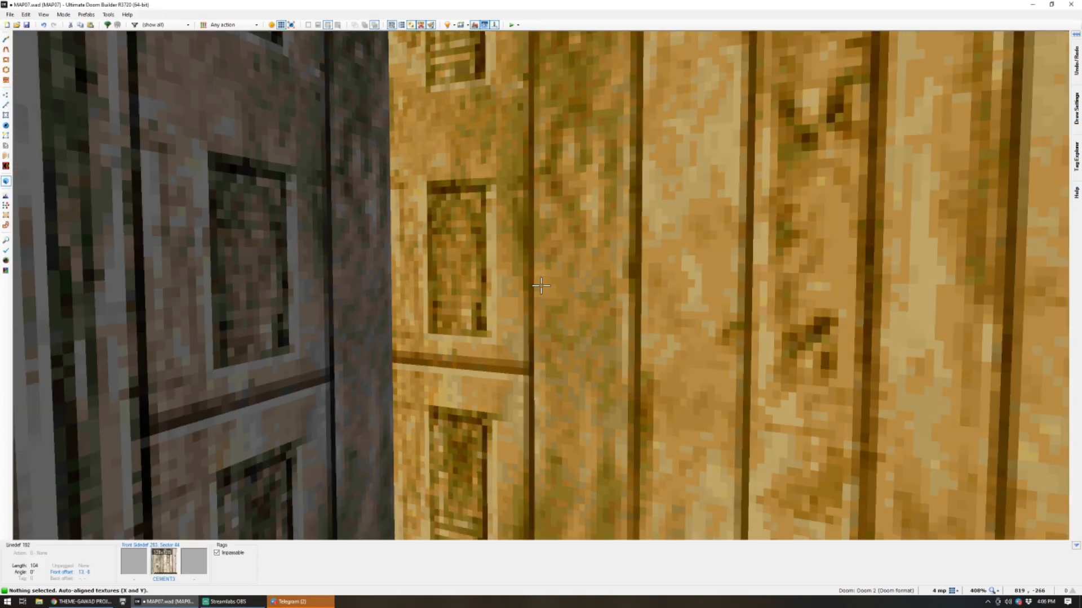
pyautogui.press('r')
pyautogui.press('r')
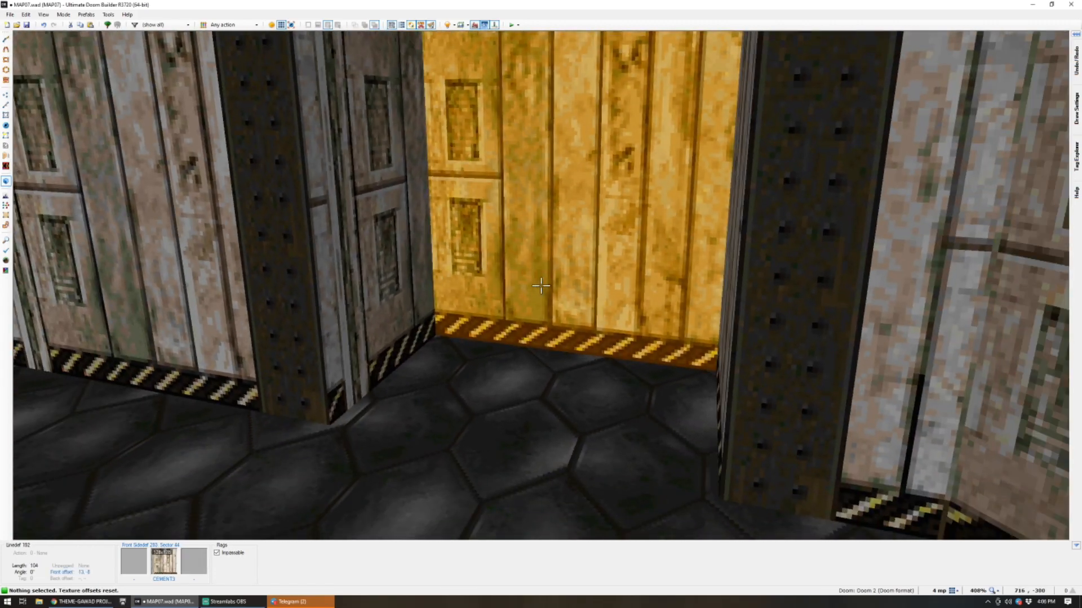
# Deepen the east niche to about twice its depth by moving its back wall farther east.
pyautogui.press('q')
pyautogui.scroll(-3, 544, 278)
pyautogui.scroll(4, 669, 244)
pyautogui.moveTo(659, 135); pyautogui.dragTo(742, 389)
pyautogui.moveTo(694, 385); pyautogui.dragTo(840, 386, button='right')
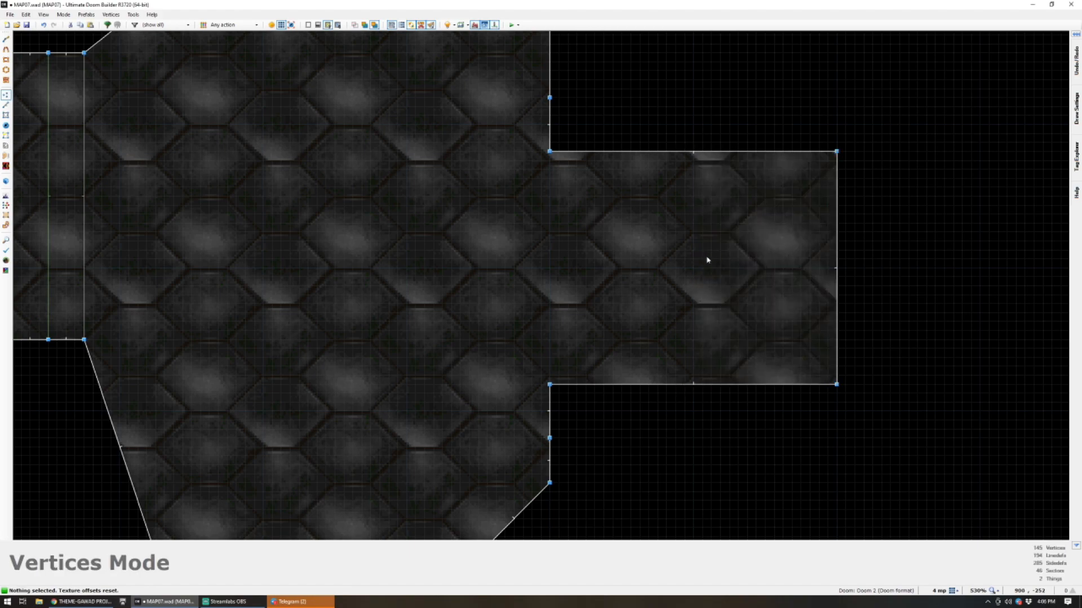
# Place a Spectre facing west at the back of the east niche.
pyautogui.press('t')
pyautogui.rightClick(760, 218)
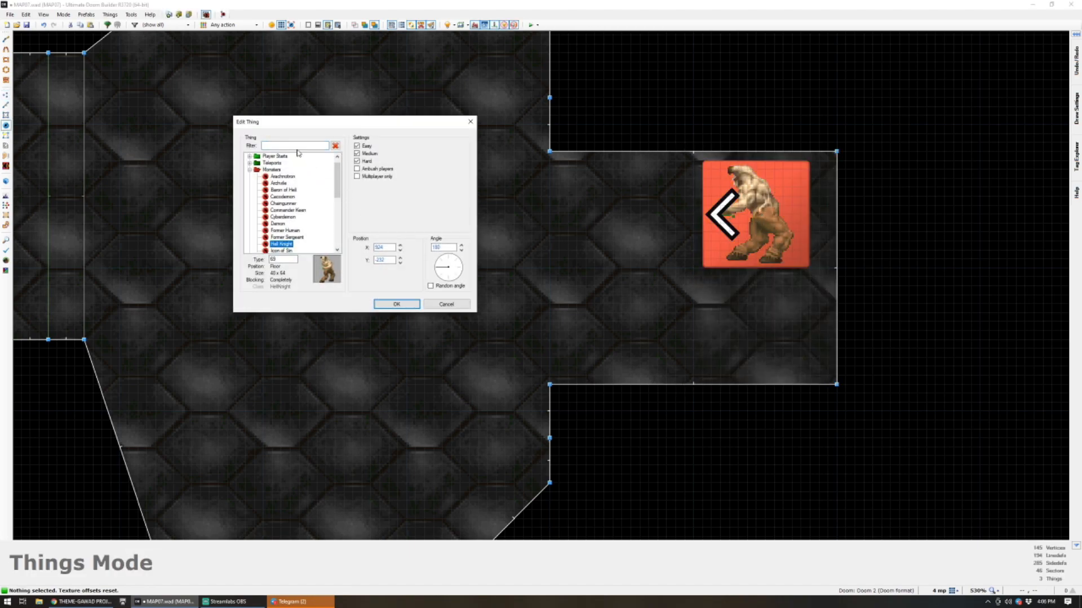
pyautogui.write('spec')
pyautogui.click(271, 157)
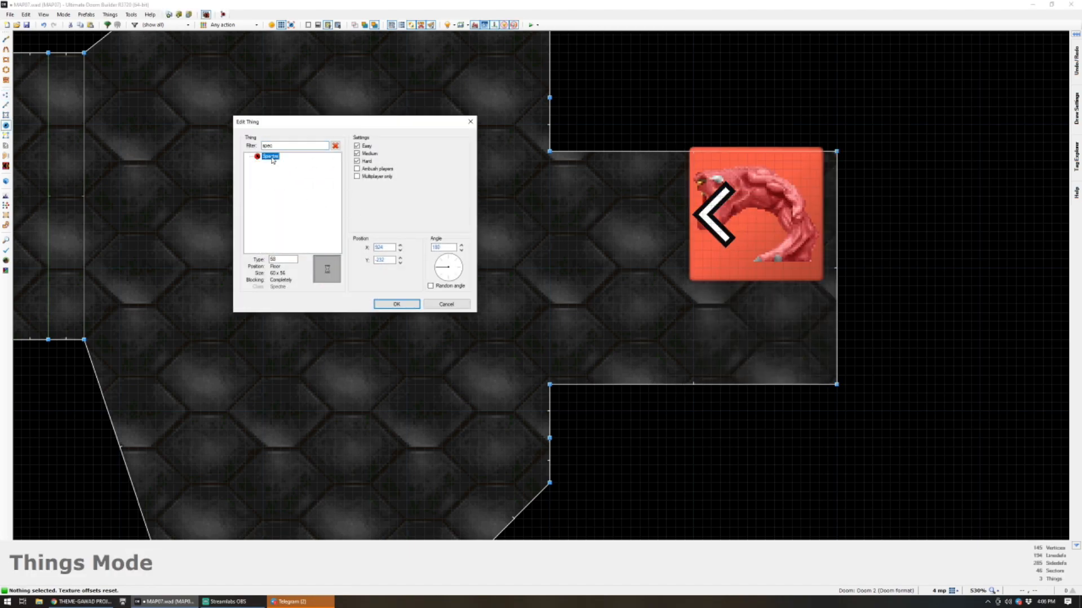
pyautogui.click(397, 304)
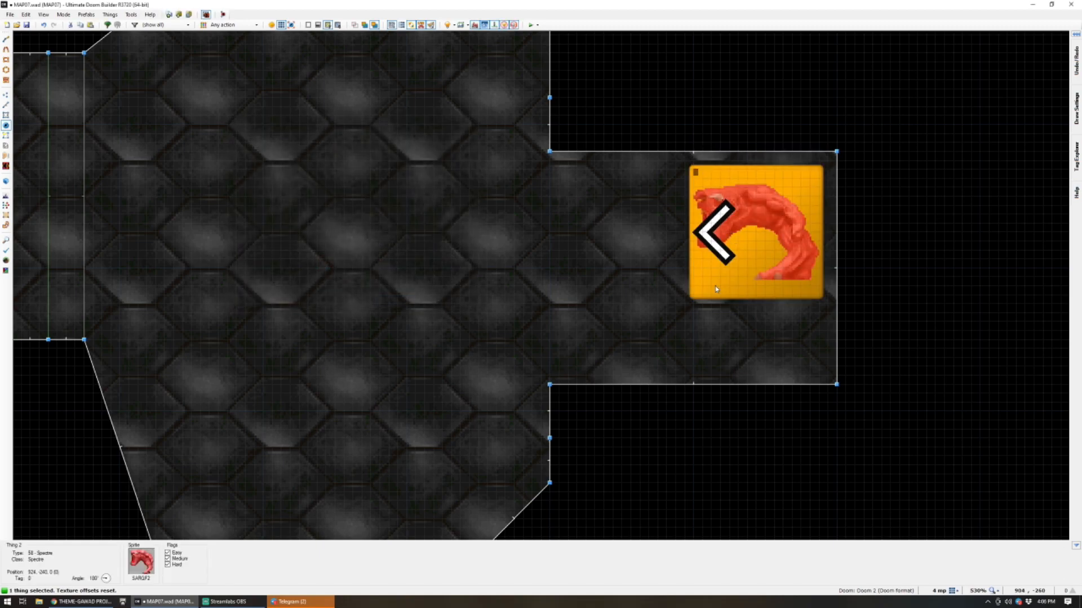
# Place an Imp facing west near the niche's opening and move it to the south side.
pyautogui.rightClick(621, 239)
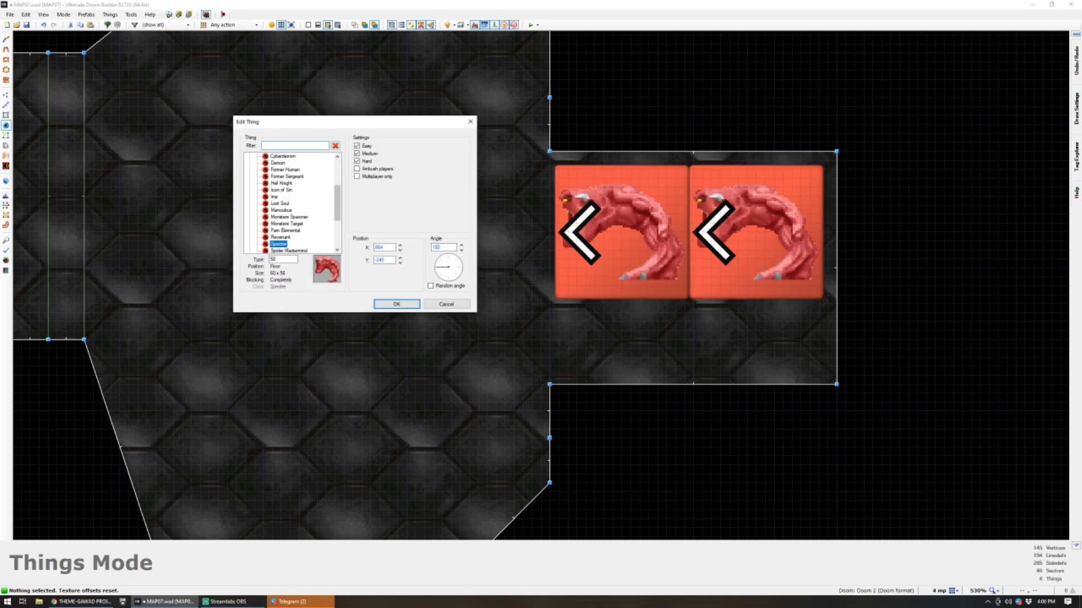
pyautogui.write('imp')
pyautogui.click(266, 157)
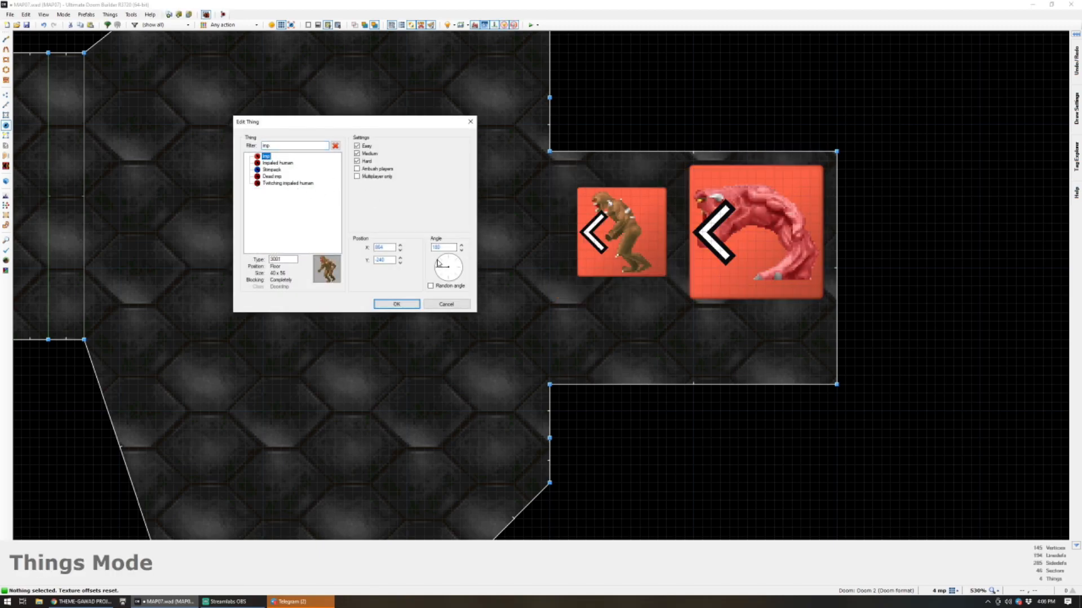
pyautogui.click(383, 309)
pyautogui.moveTo(623, 233); pyautogui.dragTo(623, 332, button='right')
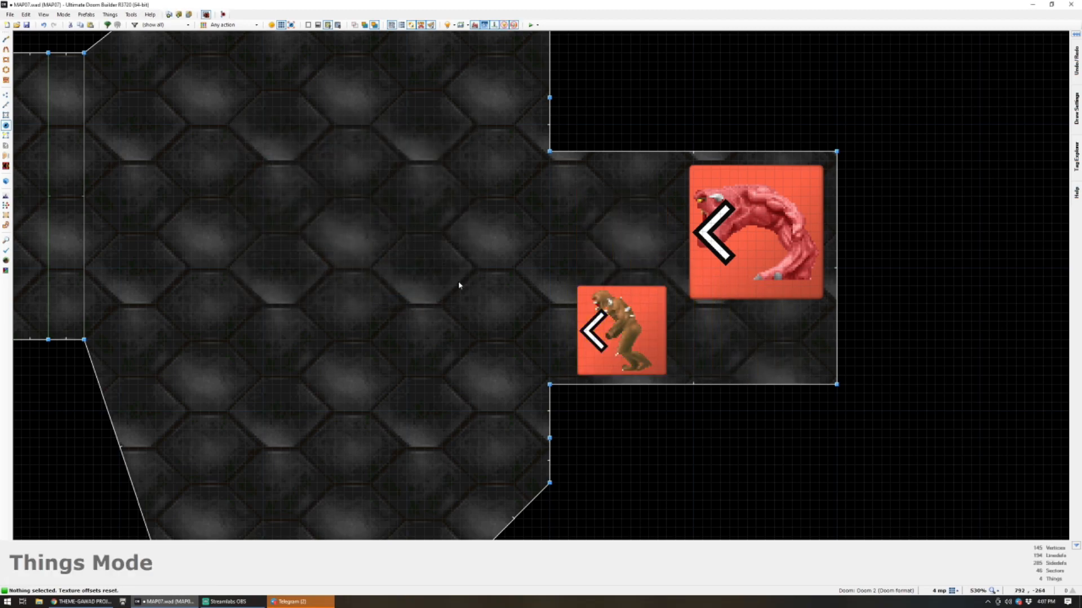
pyautogui.scroll(-1, 464, 288)
pyautogui.scroll(-4, 543, 315)
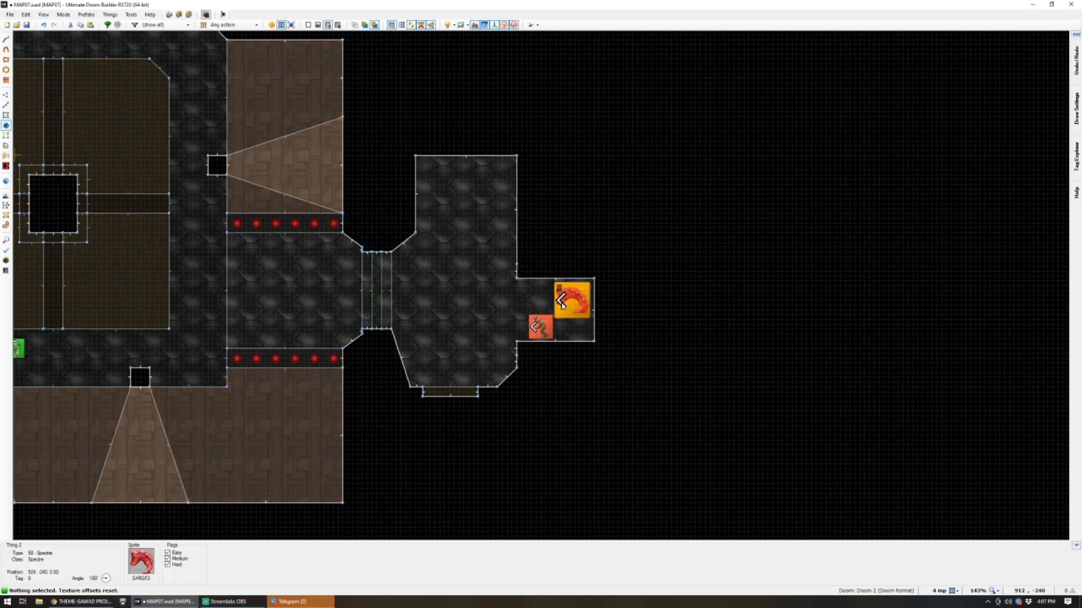
# Enable the Ambush players flag for the niche's Spectre and Imp and the monster in the north closet.
pyautogui.click(567, 303)
pyautogui.click(542, 325)
pyautogui.press('space')
pyautogui.scroll(-2, 394, 327)
pyautogui.click(356, 180)
pyautogui.rightClick(358, 185)
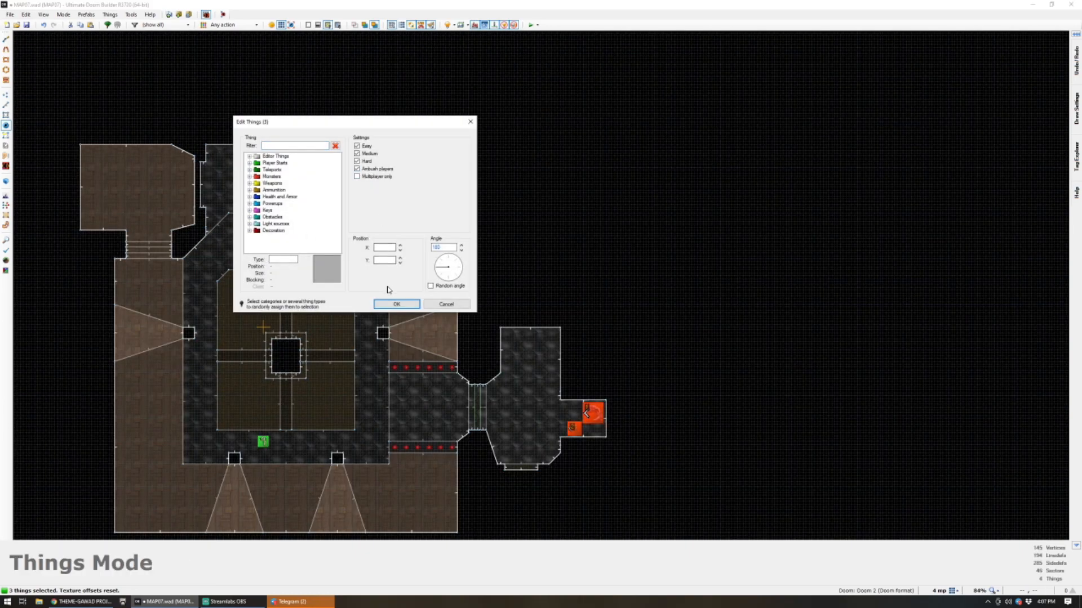
pyautogui.click(388, 300)
# Clear the monster selection and save the map.
pyautogui.press('c')
pyautogui.scroll(-2, 376, 331)
pyautogui.hotkey('ctrl', 's')
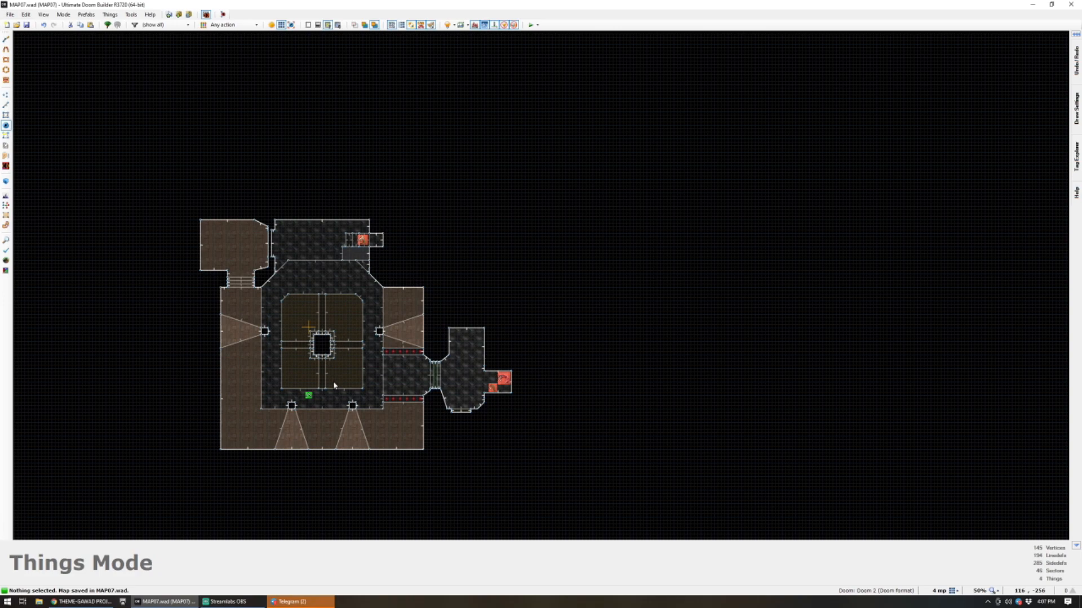
# Place an Imp facing east in the middle of the brown strip along the map's west side.
pyautogui.scroll(4, 333, 381)
pyautogui.scroll(-3, 202, 349)
pyautogui.scroll(3, 136, 361)
pyautogui.press('Insert')
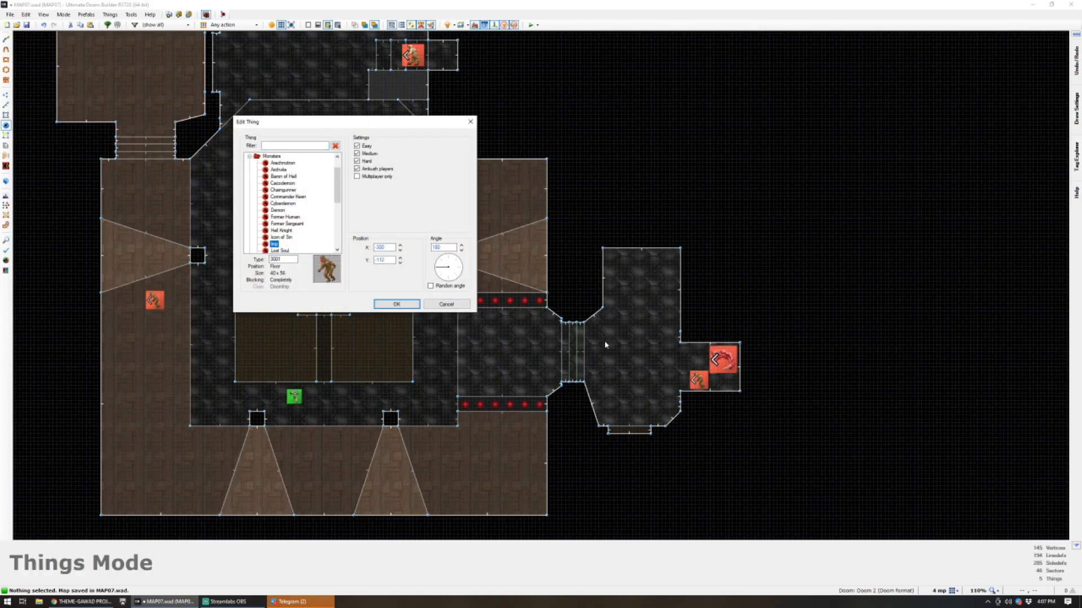
pyautogui.scroll(2, 324, 201)
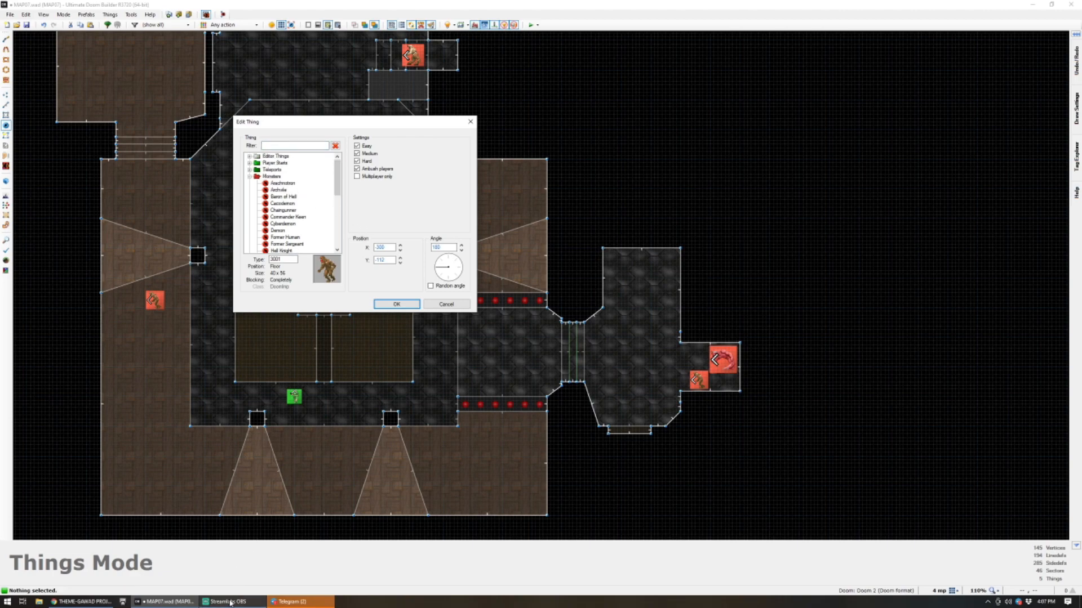
pyautogui.scroll(-2, 333, 191)
pyautogui.scroll(2, 331, 198)
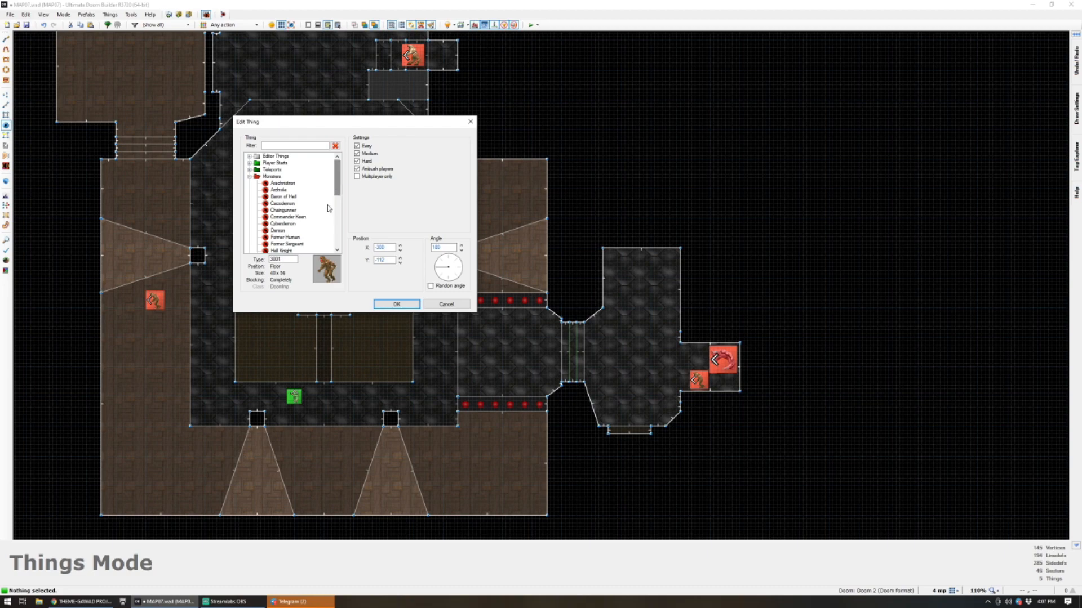
pyautogui.moveTo(337, 188); pyautogui.dragTo(337, 205)
pyautogui.scroll(3, 317, 219)
pyautogui.scroll(-3, 307, 220)
pyautogui.click(396, 307)
# Duplicate the west strip's Imp so that copies stand at the strip's north and south ends.
pyautogui.click(156, 301)
pyautogui.moveTo(156, 302); pyautogui.dragTo(165, 197, button='right')
pyautogui.hotkey('ctrl', 'c')
pyautogui.hotkey('ctrl', 'v')
pyautogui.click(163, 376)
# Change the southernmost monster in the west strip to a Former Sergeant.
pyautogui.rightClick(164, 375)
pyautogui.click(296, 145)
pyautogui.write('sho')
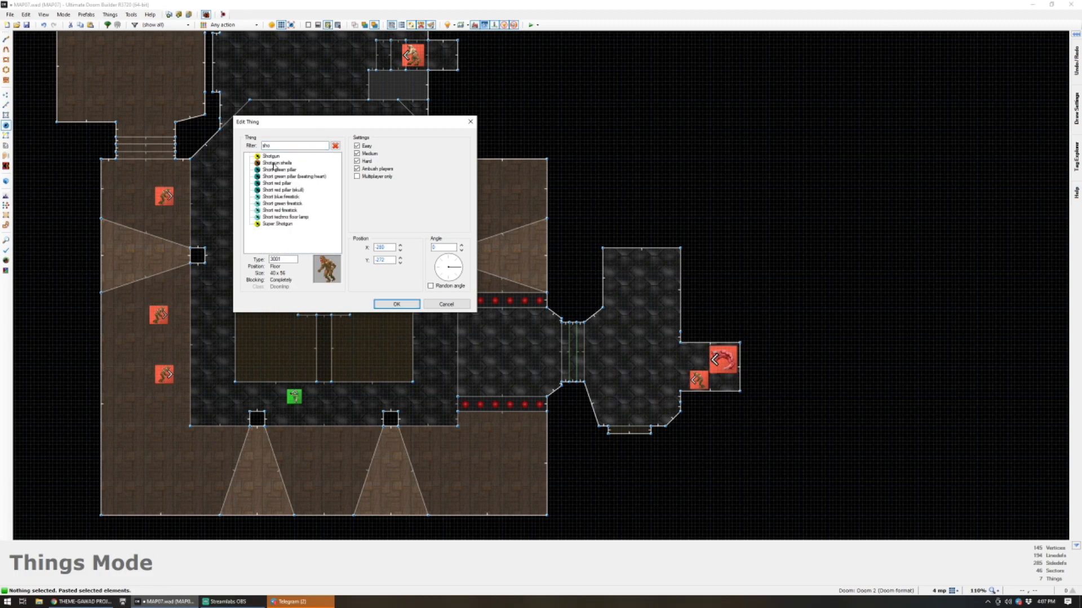
pyautogui.press('BackSpace')
pyautogui.press('BackSpace')
pyautogui.press('BackSpace')
pyautogui.write('ser')
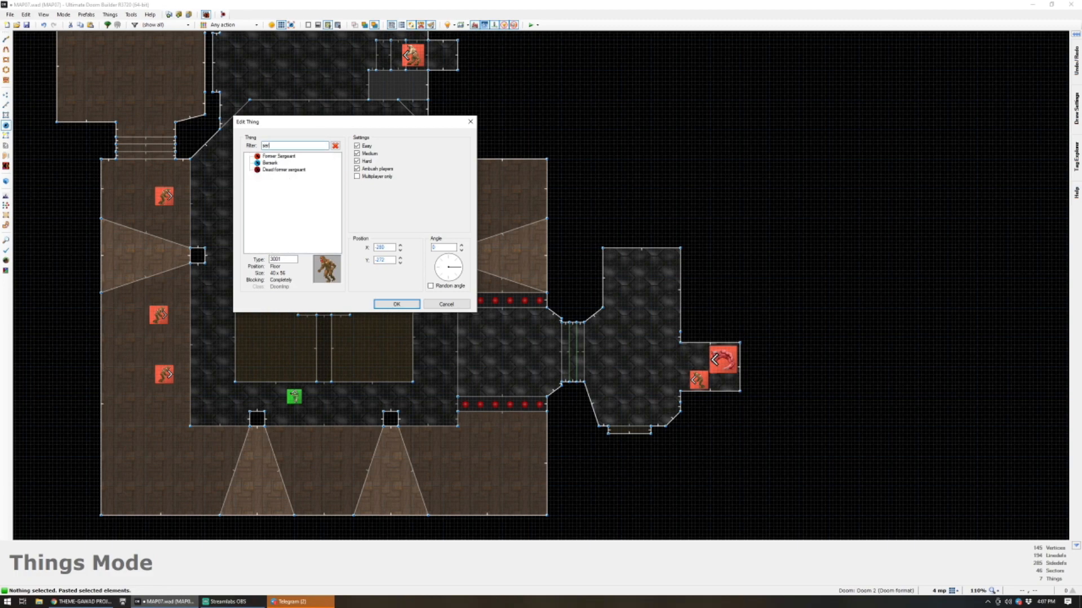
pyautogui.write('g')
pyautogui.click(288, 158)
pyautogui.click(396, 304)
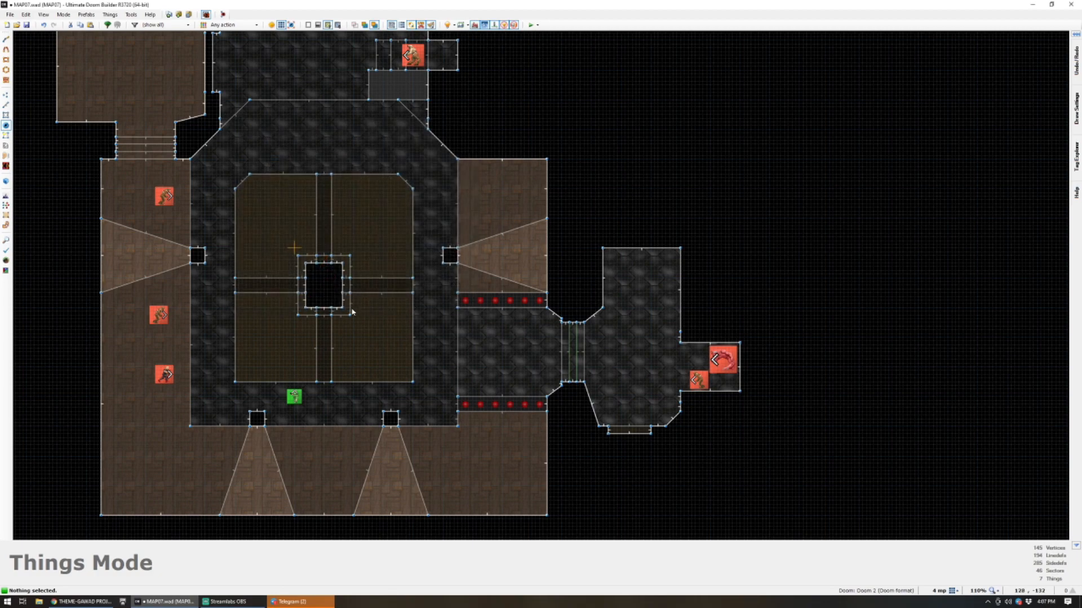
# Paste a Former Sergeant at the east end of the south strip and rotate it to face north.
pyautogui.hotkey('ctrl', 'v')
pyautogui.click(512, 437)
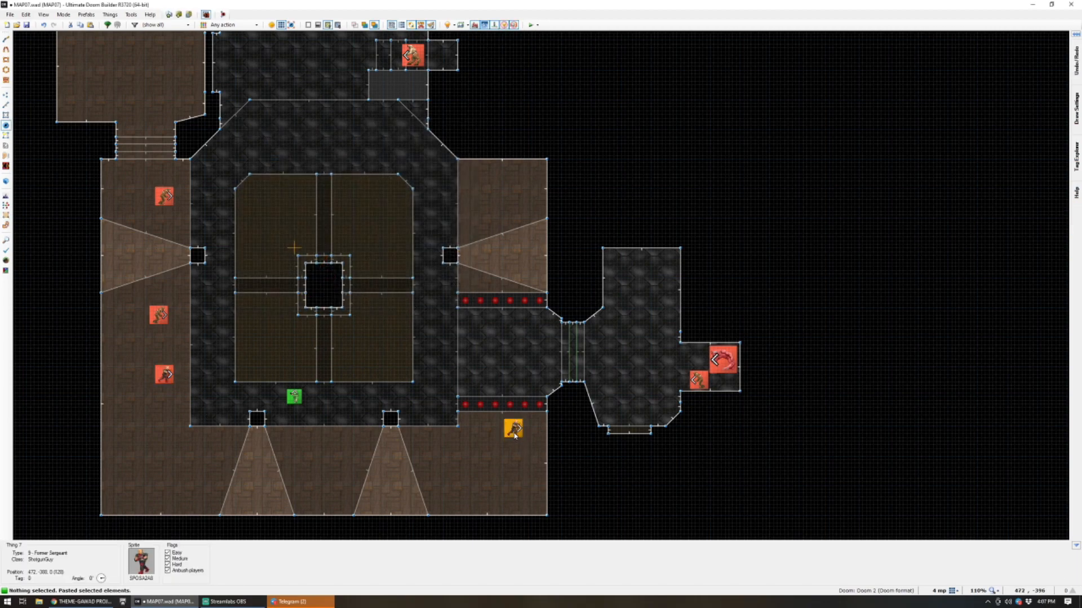
pyautogui.hotkey('shift', 'l')
# Place a Former Human with angle 90 in the south strip between the two pillars.
pyautogui.press('Insert')
pyautogui.write('a')
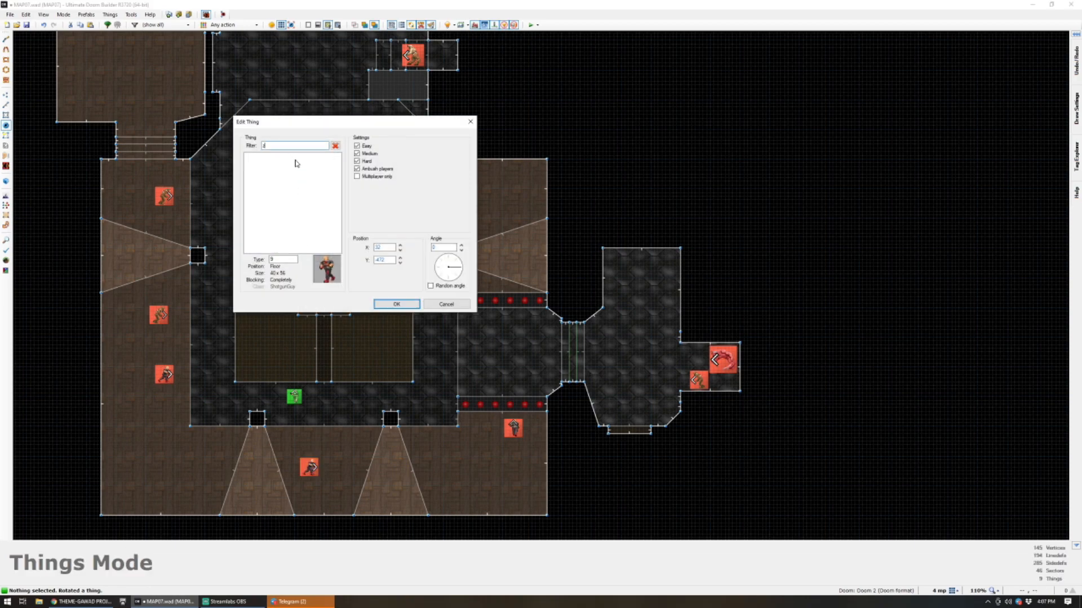
pyautogui.press('BackSpace')
pyautogui.press('BackSpace')
pyautogui.write('for')
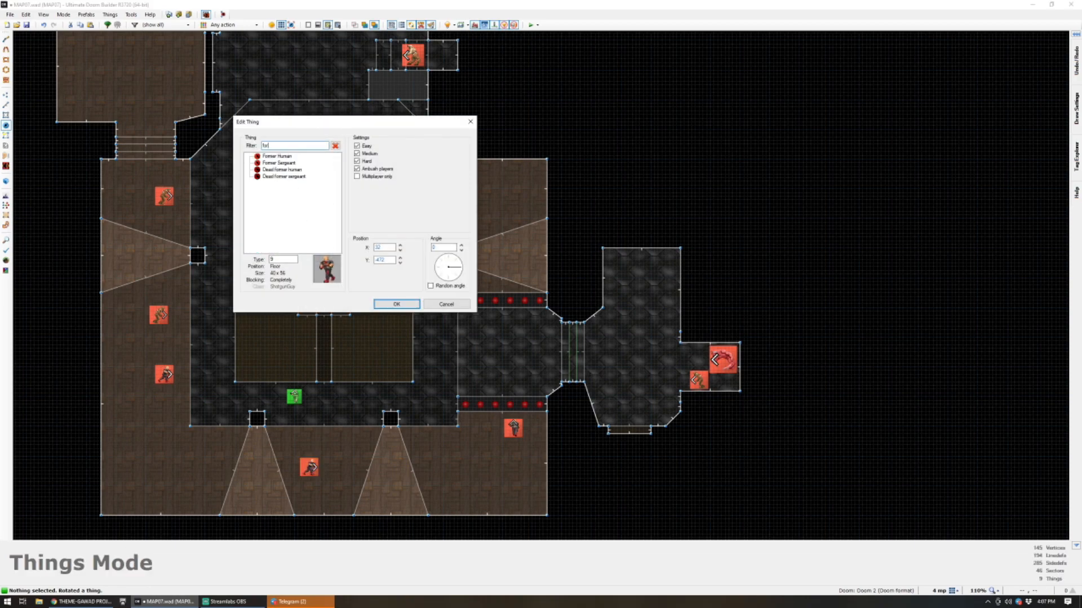
pyautogui.click(277, 157)
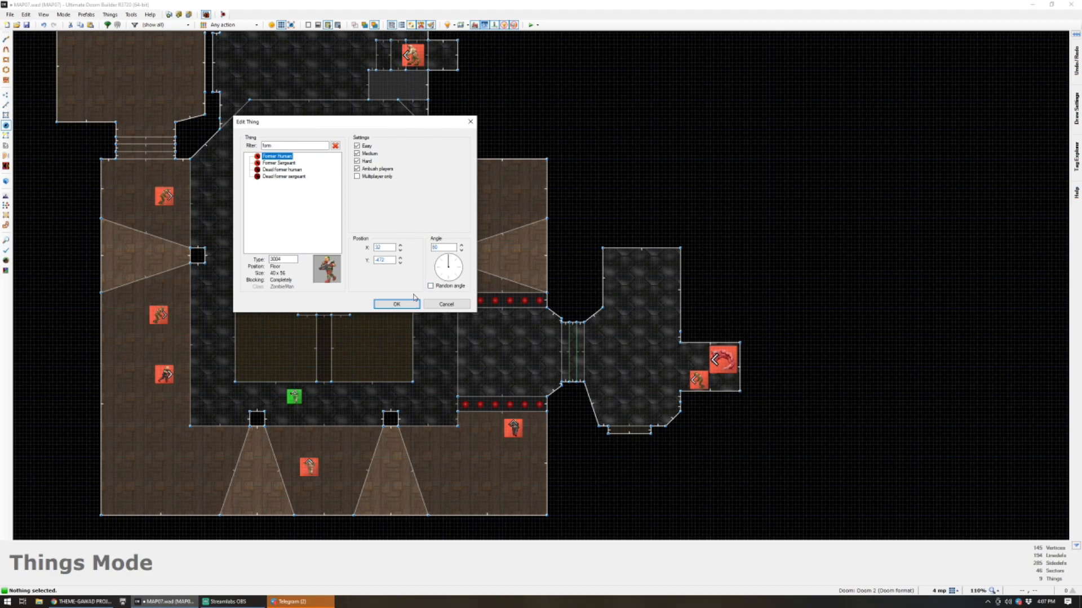
pyautogui.click(396, 304)
# Copy the Former Human and paste two copies on the walkway north and northeast of the central pit.
pyautogui.click(309, 467)
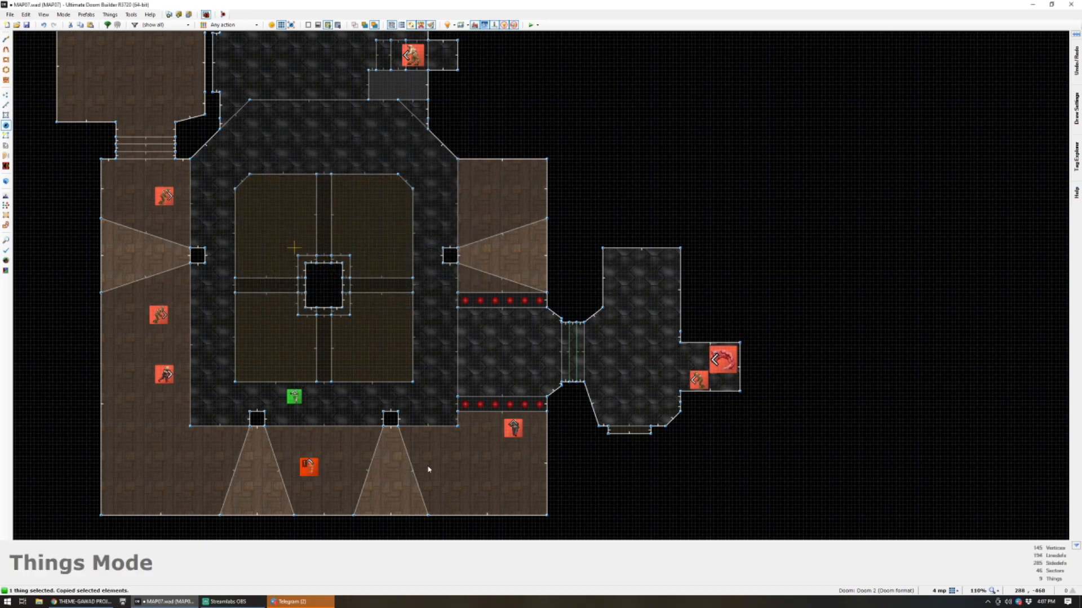
pyautogui.hotkey('ctrl', 'v')
pyautogui.click(410, 164)
pyautogui.hotkey('ctrl', 'v')
pyautogui.click(335, 135)
# Copy the middle west-strip Imp to the central pit's east edge and to the southwest part of the walkway.
pyautogui.click(165, 322)
pyautogui.hotkey('ctrl', 'c')
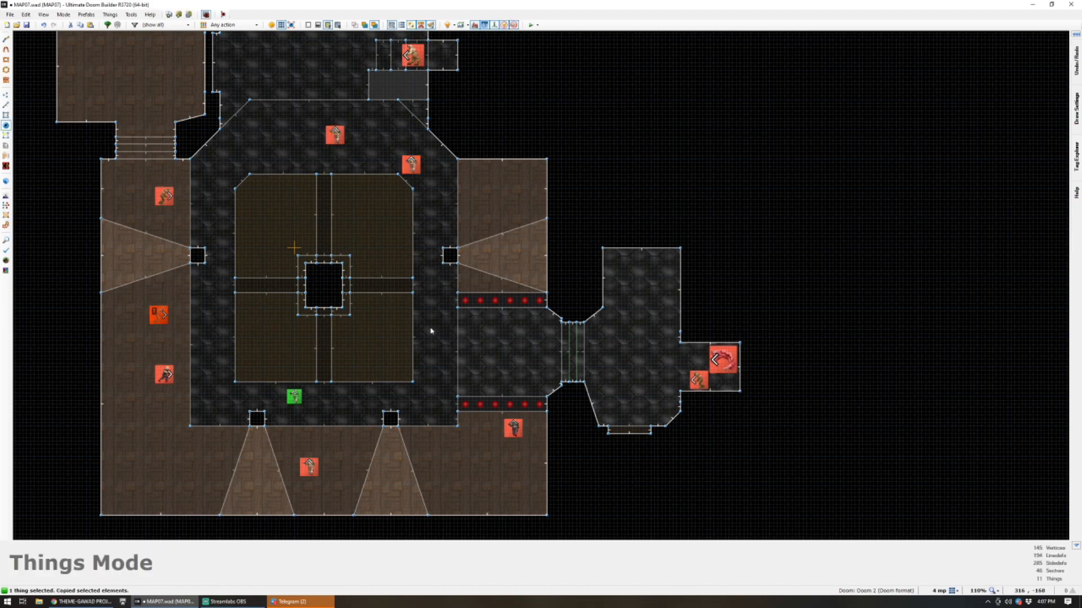
pyautogui.hotkey('ctrl', 'v')
pyautogui.click(366, 383)
pyautogui.hotkey('ctrl', 'v')
pyautogui.click(375, 264)
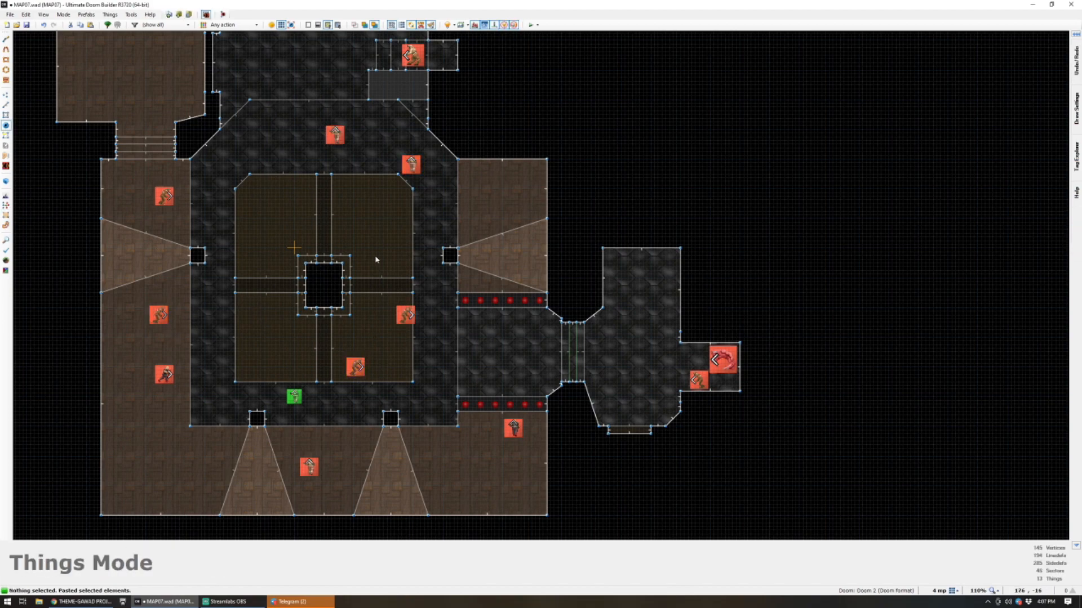
pyautogui.scroll(1, 311, 276)
pyautogui.moveTo(368, 396); pyautogui.dragTo(189, 372, button='right')
# Place a Demon facing south in the north room.
pyautogui.scroll(-4, 221, 368)
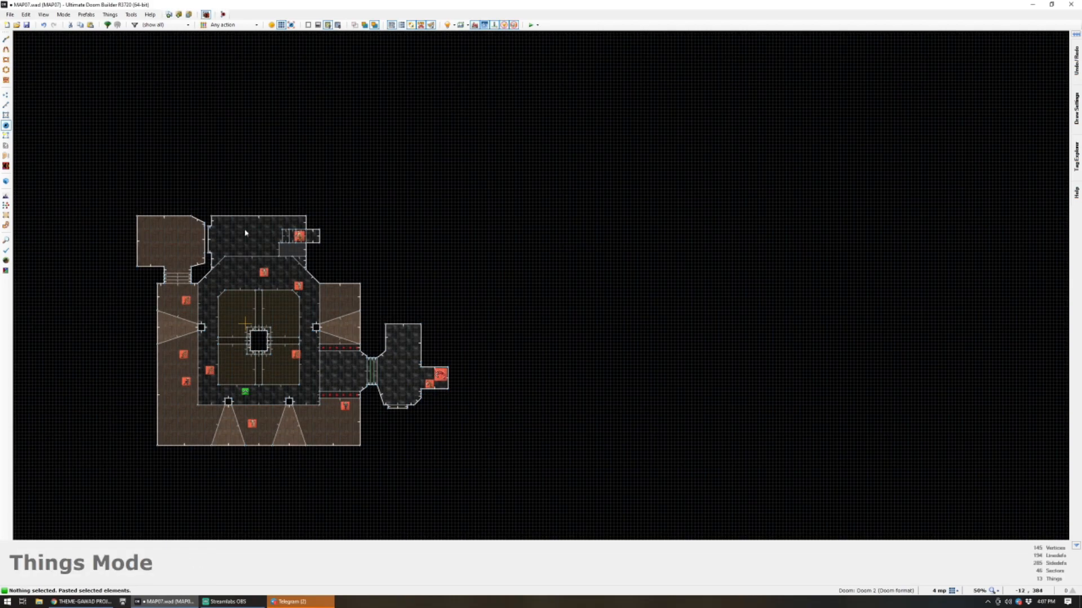
pyautogui.scroll(3, 246, 162)
pyautogui.rightClick(268, 327)
pyautogui.write('dem')
pyautogui.click(270, 157)
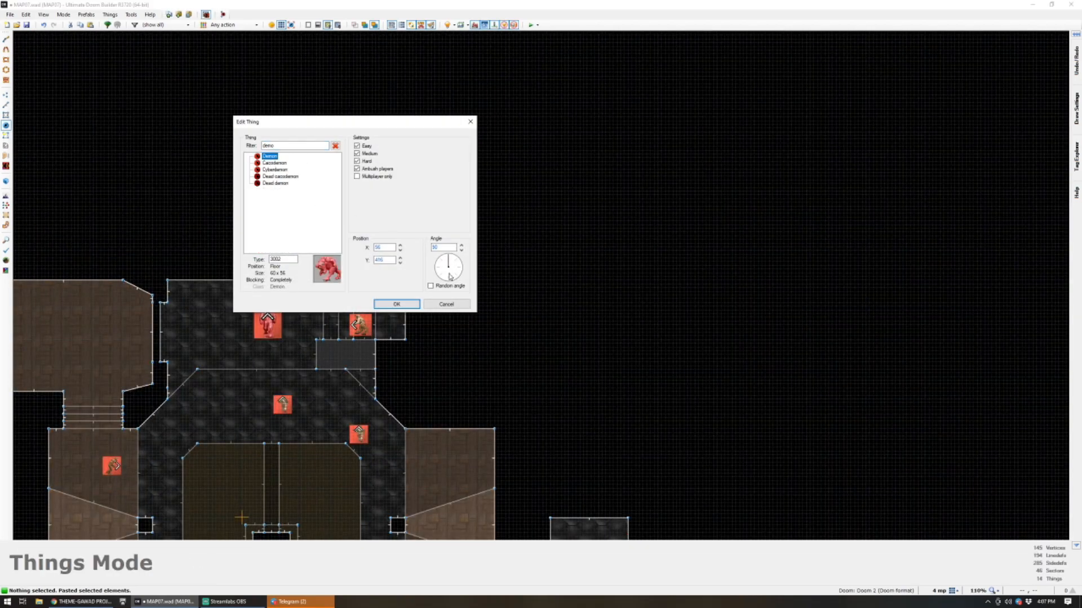
pyautogui.click(396, 305)
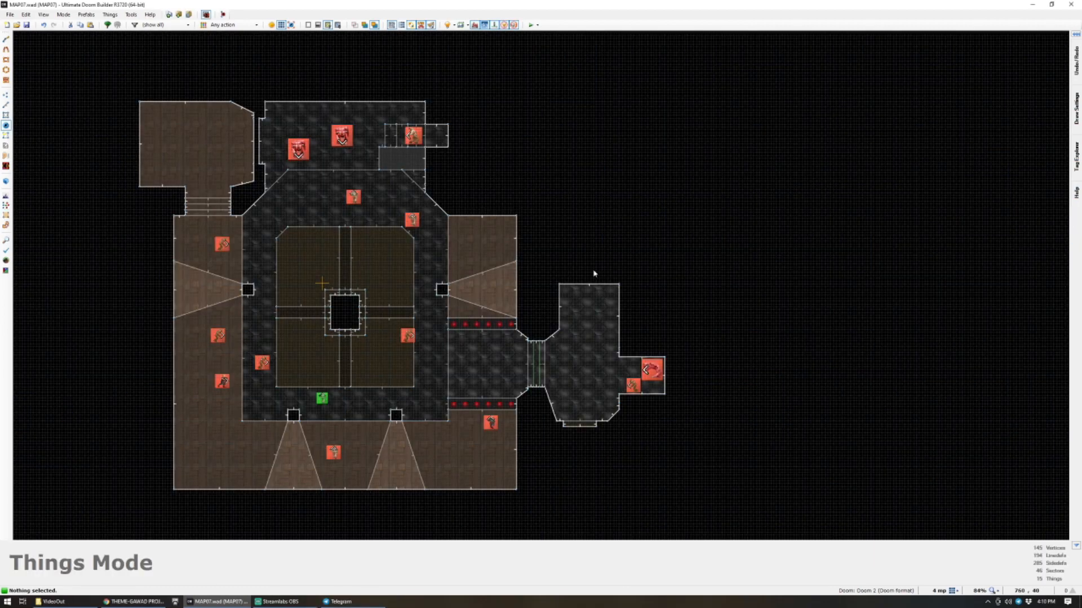
# Draw an alcove 136 wide and 40 deep on the north wall of the east room.
pyautogui.scroll(6, 594, 274)
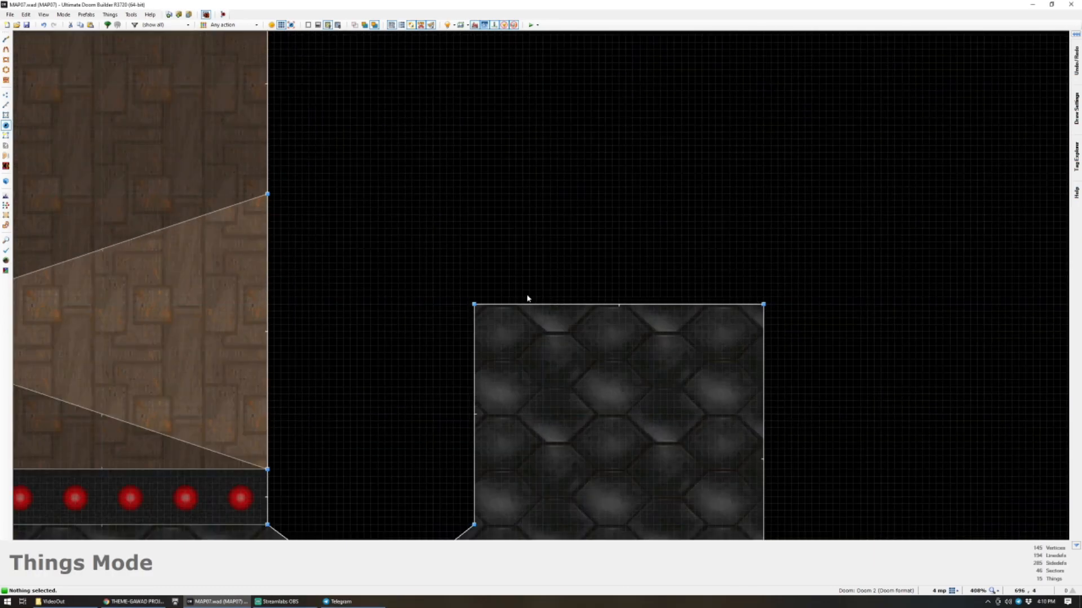
pyautogui.press('d')
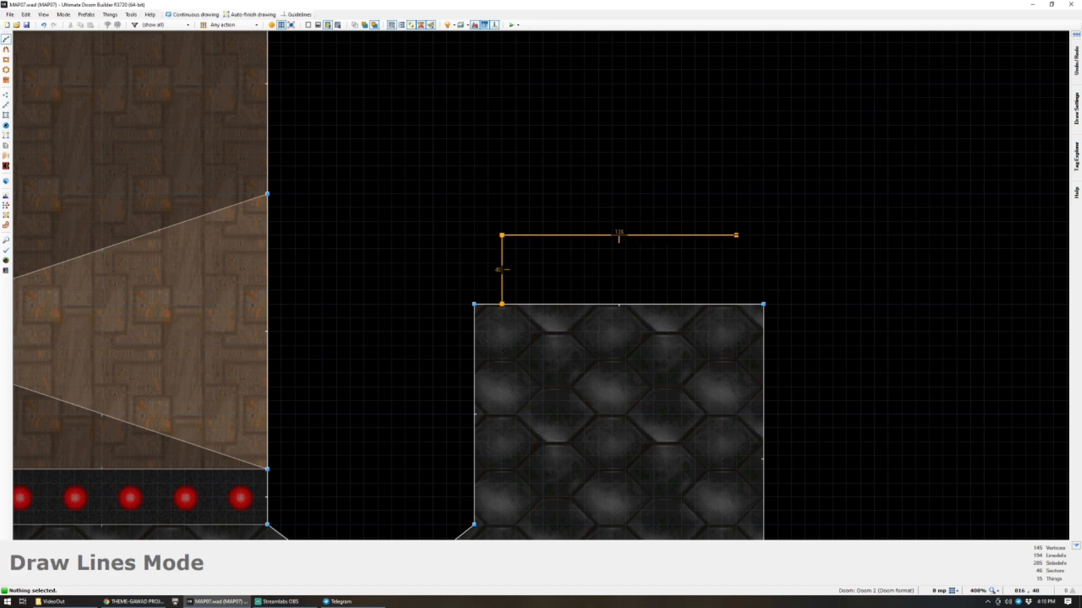
pyautogui.click(736, 305)
pyautogui.scroll(-6, 676, 299)
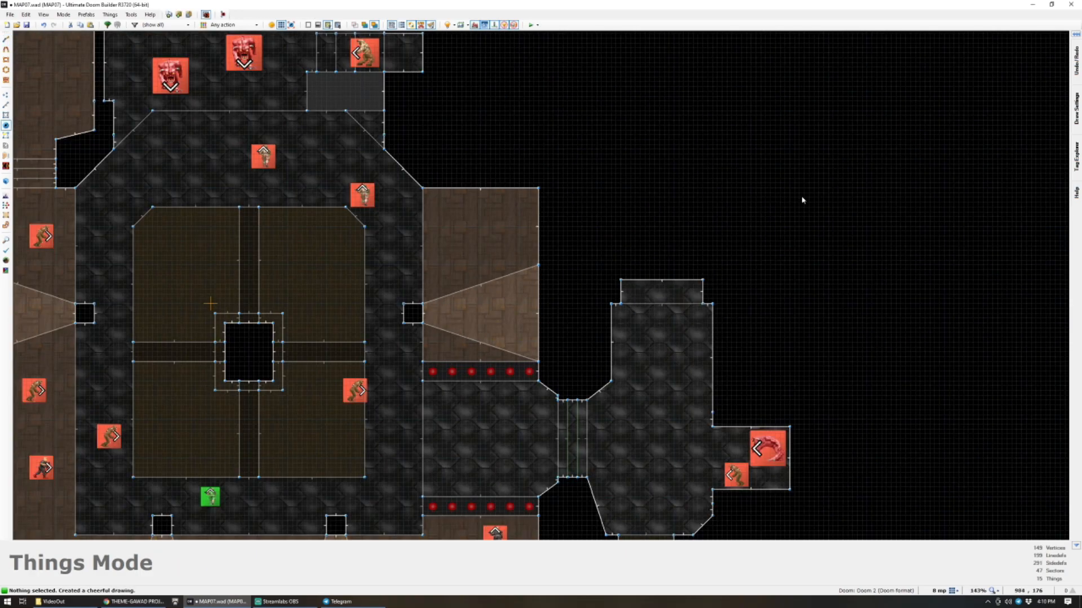
pyautogui.scroll(5, 804, 200)
pyautogui.scroll(-3, 370, 152)
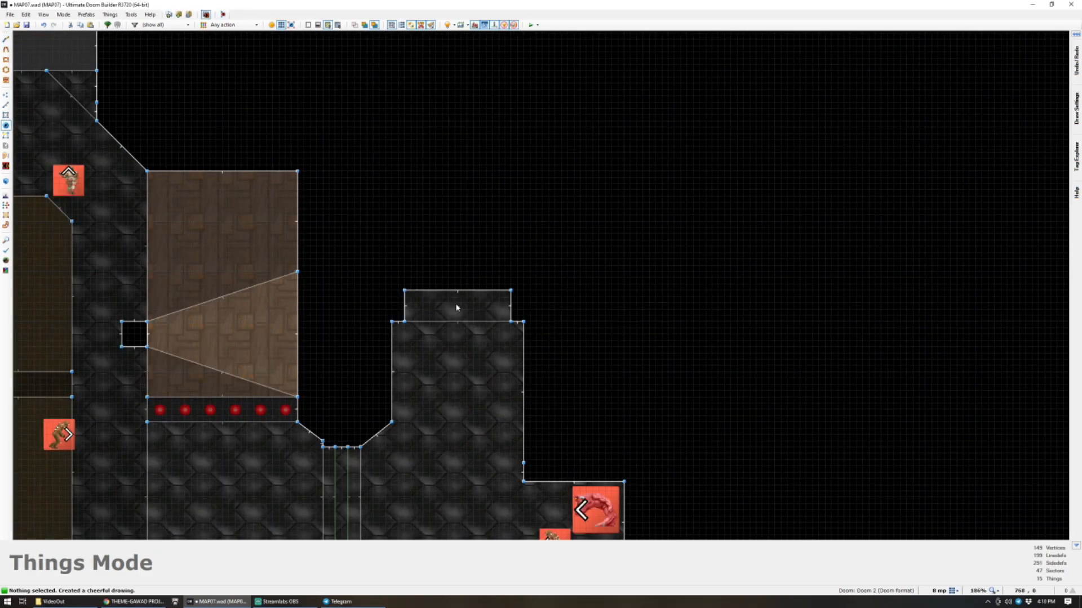
# Draw the inner curve of a passage from the alcove's northeast corner toward the east, ending in a line running north.
pyautogui.scroll(2, 396, 258)
pyautogui.press('d')
pyautogui.click(539, 304)
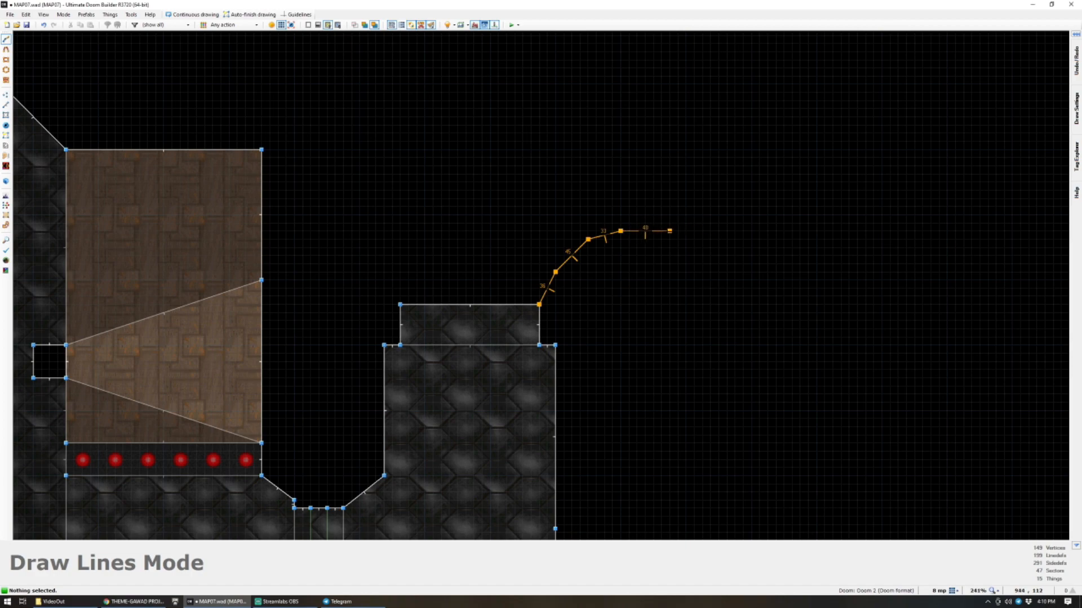
pyautogui.press('Up')
pyautogui.press('Up')
pyautogui.press('Up')
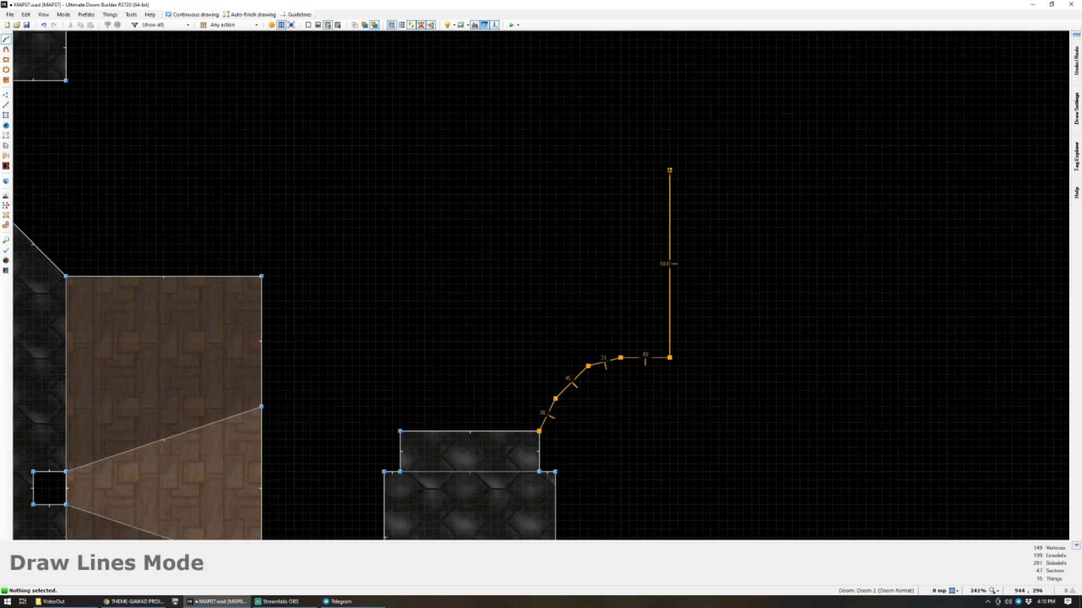
pyautogui.press('t')
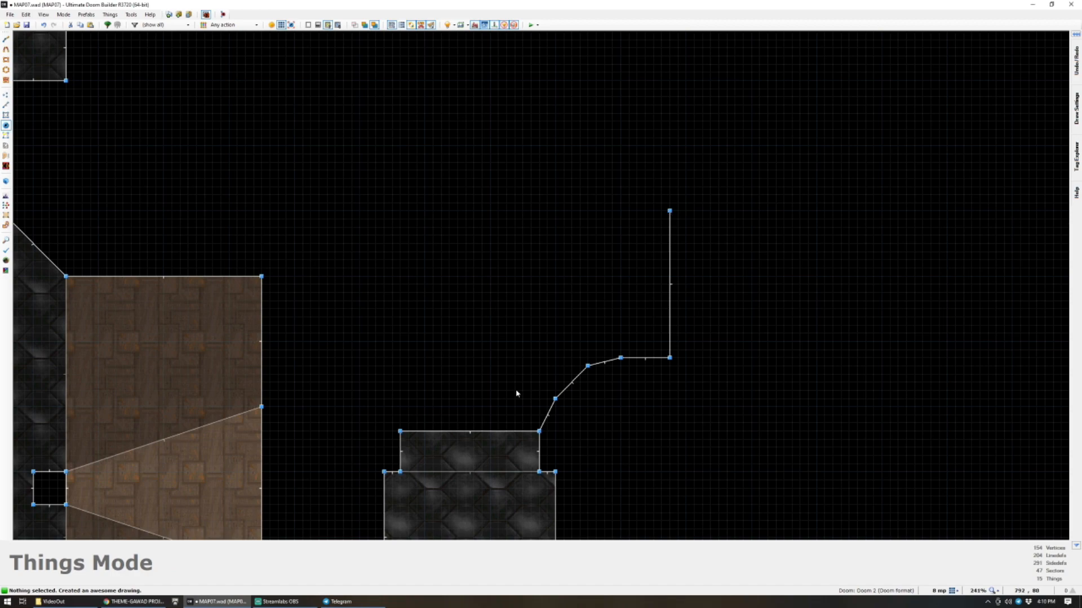
# Move the free end vertex of the north-running line to make it 136 long, matching the alcove's width.
pyautogui.press('d')
pyautogui.click(400, 431)
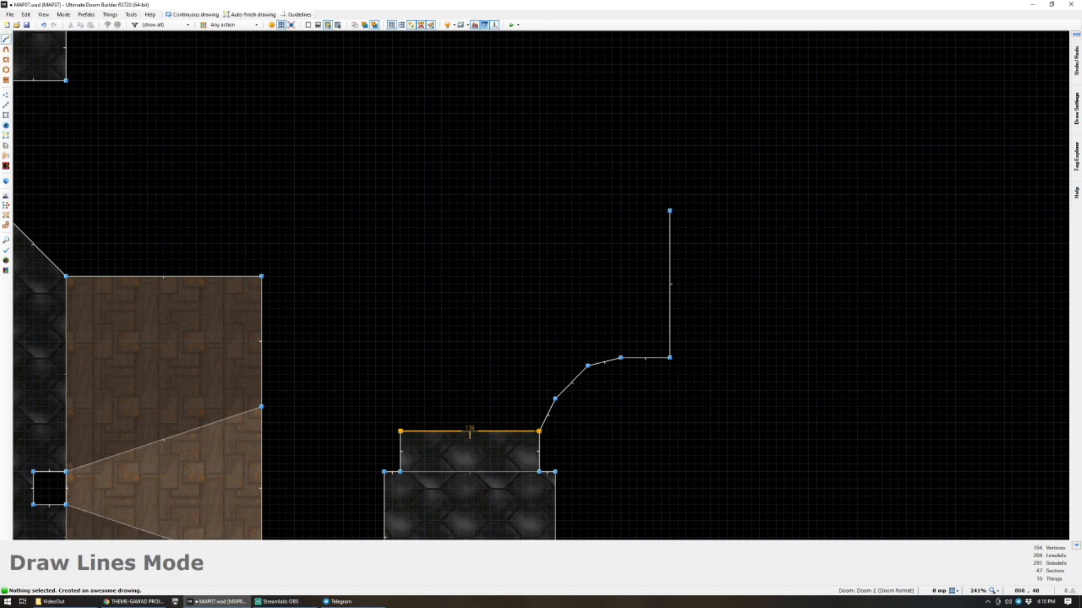
pyautogui.click(539, 430)
pyautogui.press('v')
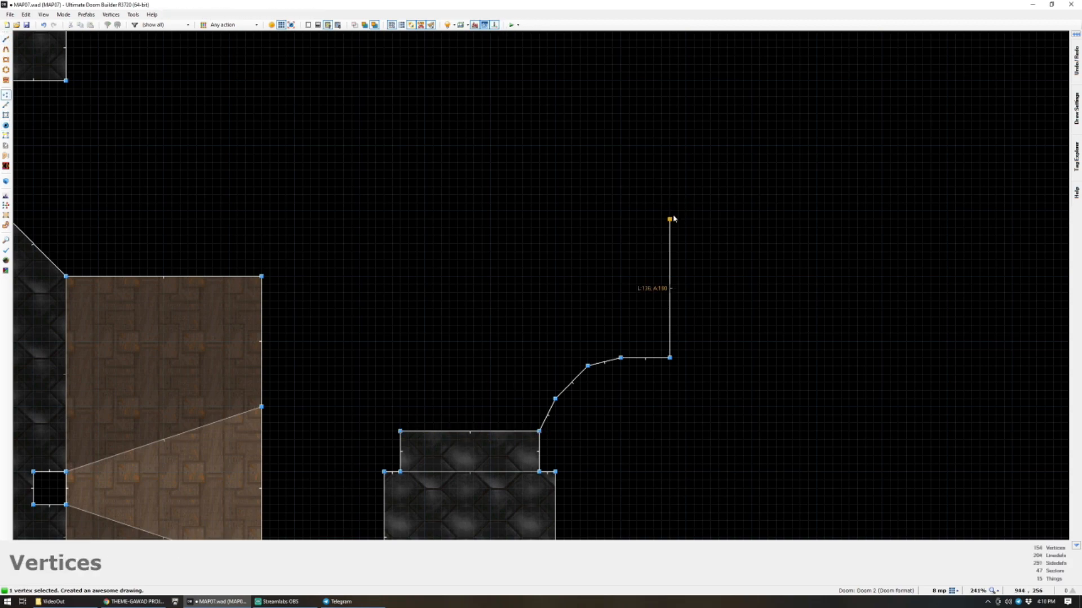
# Draw three divider lines, each about 130 long, fanning outward from the inner curve's intermediate vertices.
pyautogui.press('d')
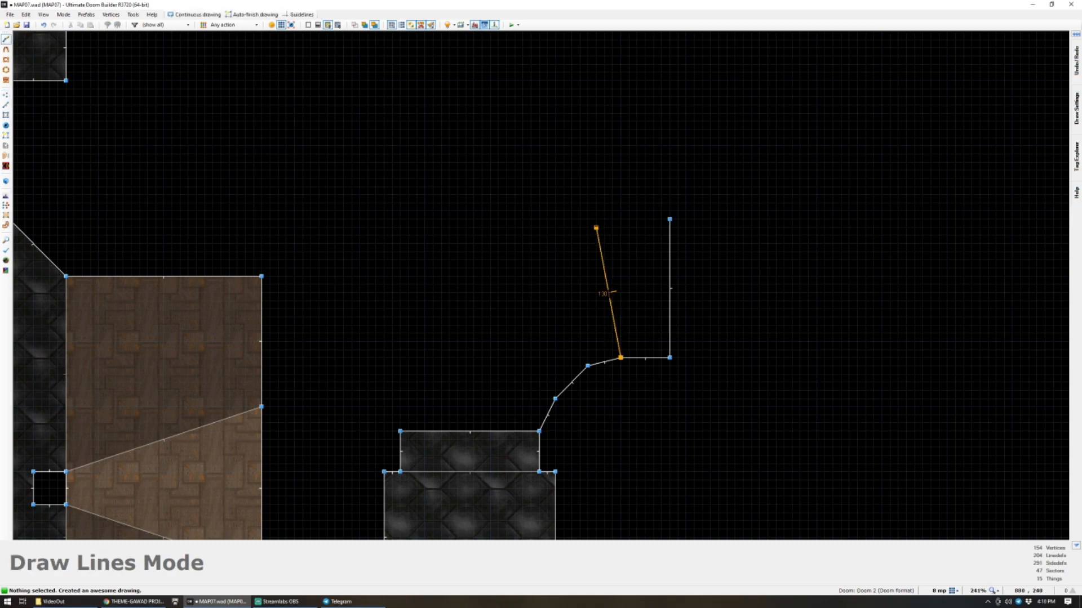
pyautogui.click(595, 227)
pyautogui.rightClick(596, 228)
pyautogui.press('d')
pyautogui.click(587, 366)
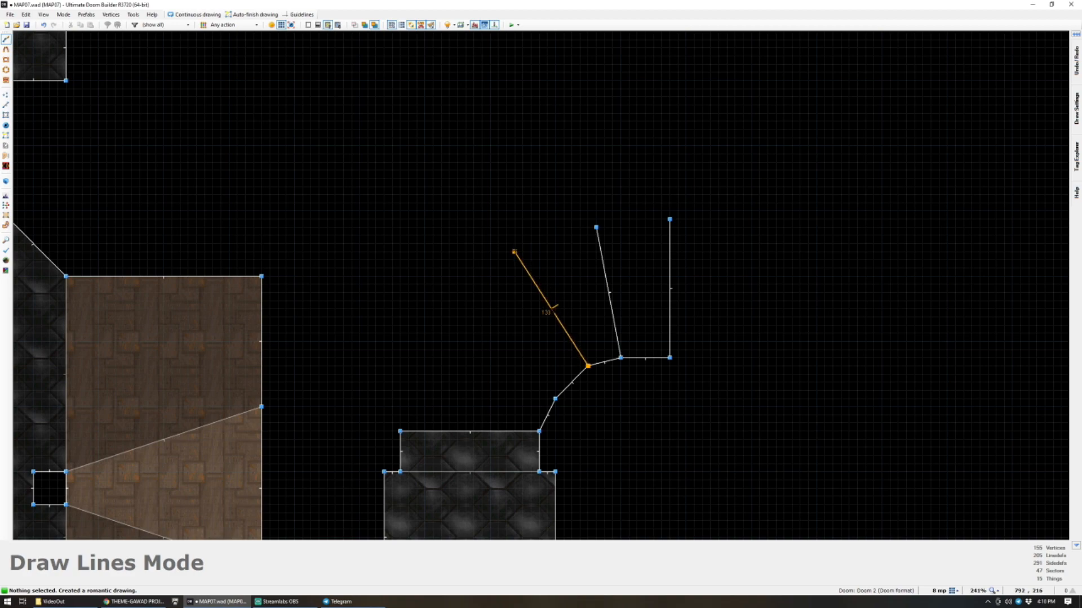
pyautogui.click(515, 252)
pyautogui.rightClick(515, 252)
pyautogui.press('d')
pyautogui.click(556, 399)
pyautogui.click(442, 325)
pyautogui.rightClick(441, 326)
# Draw the outer curve from the alcove's northwest corner through the divider ends to the passage's east end, closing the sectors.
pyautogui.press('d')
pyautogui.click(401, 431)
pyautogui.click(441, 325)
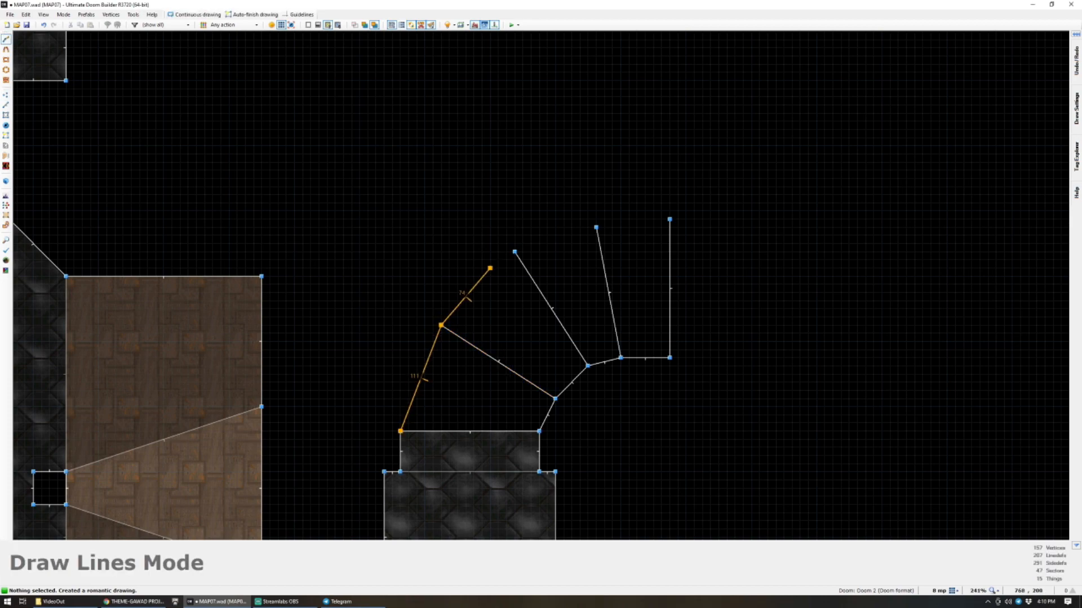
pyautogui.click(514, 252)
pyautogui.click(669, 220)
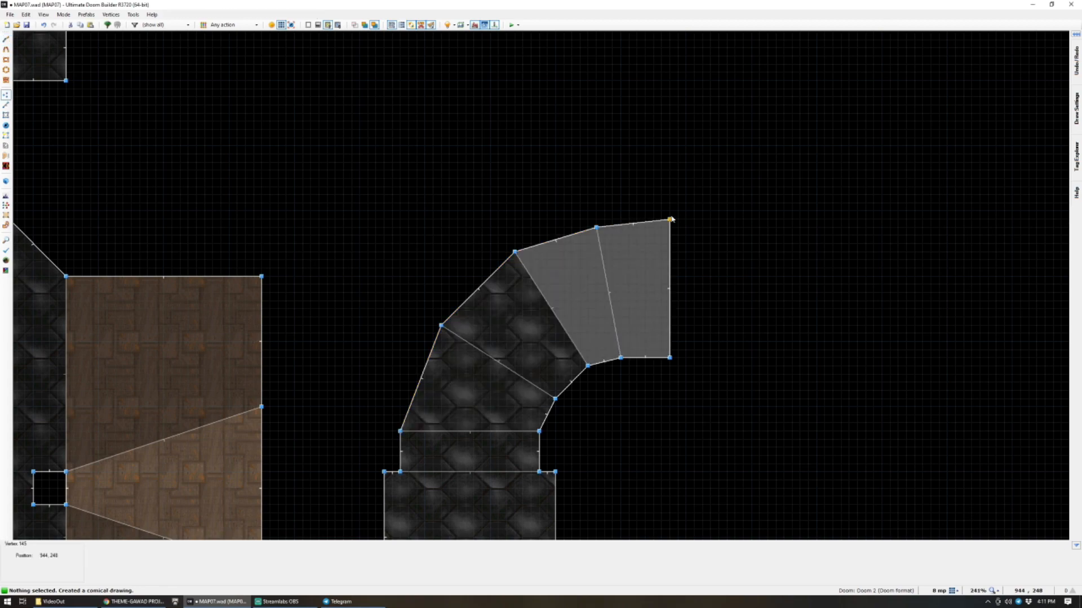
# Even out the curved passage by moving the outer vertices of its eastern dividers slightly west and adjusting an inner vertex.
pyautogui.press('s')
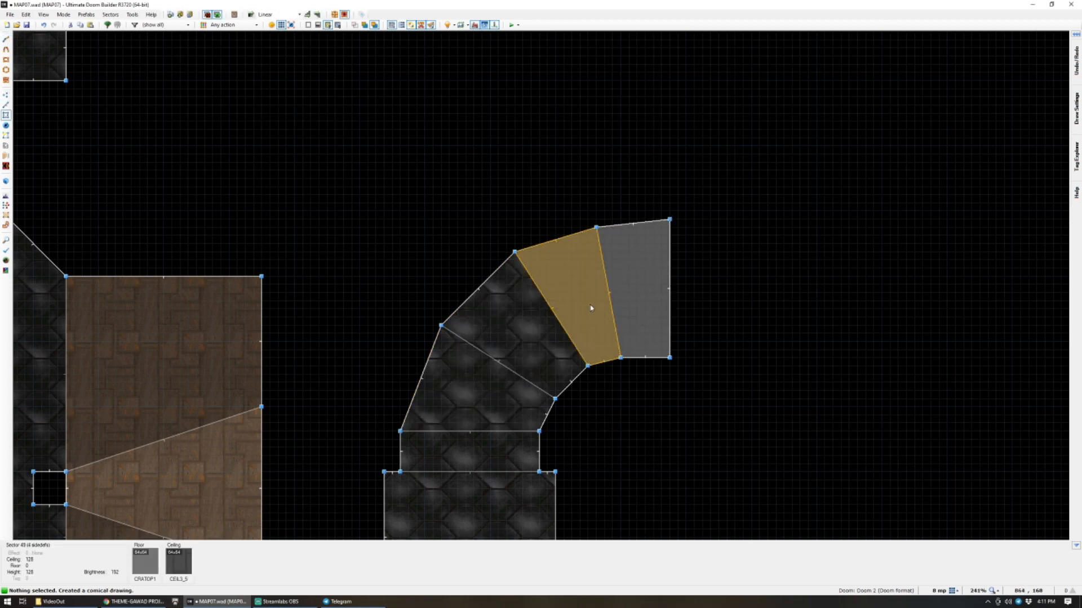
pyautogui.press('v')
pyautogui.moveTo(516, 256); pyautogui.dragTo(508, 262, button='right')
pyautogui.moveTo(594, 230); pyautogui.dragTo(581, 230, button='right')
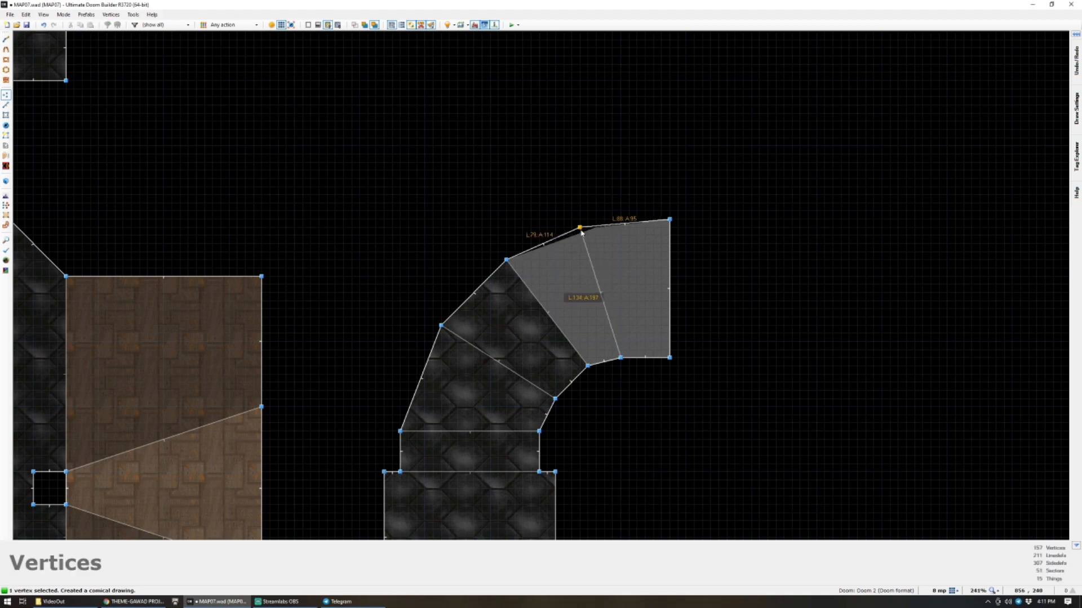
pyautogui.moveTo(580, 368); pyautogui.dragTo(579, 374, button='right')
pyautogui.scroll(-2, 500, 384)
pyautogui.scroll(3, 492, 394)
# Raise the floor of the curved passage's first section beyond the alcove to 16 in the 3D view.
pyautogui.press('q')
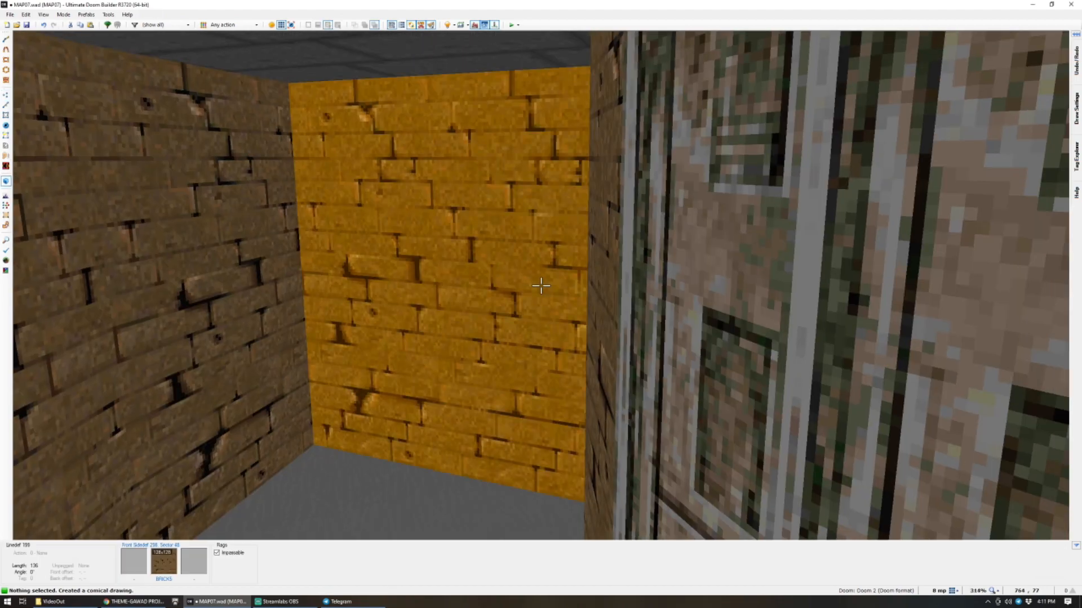
pyautogui.press('d')
pyautogui.press('f')
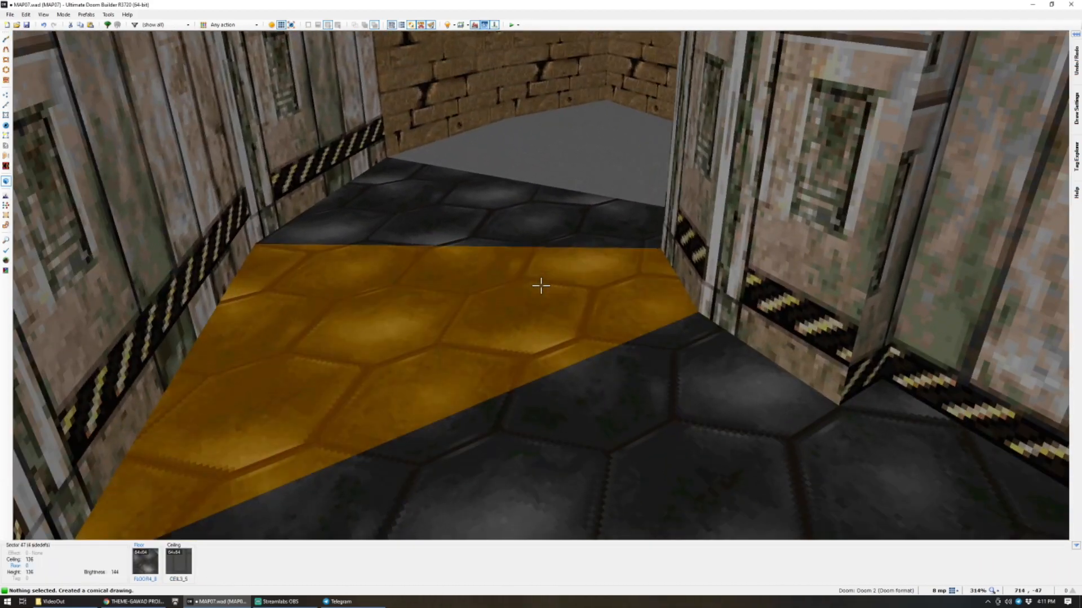
pyautogui.press('d')
pyautogui.click(540, 285)
pyautogui.press('s')
pyautogui.click(541, 285)
pyautogui.press('e')
# Raise the floor of the curved passage's second section to 32.
pyautogui.click(541, 285)
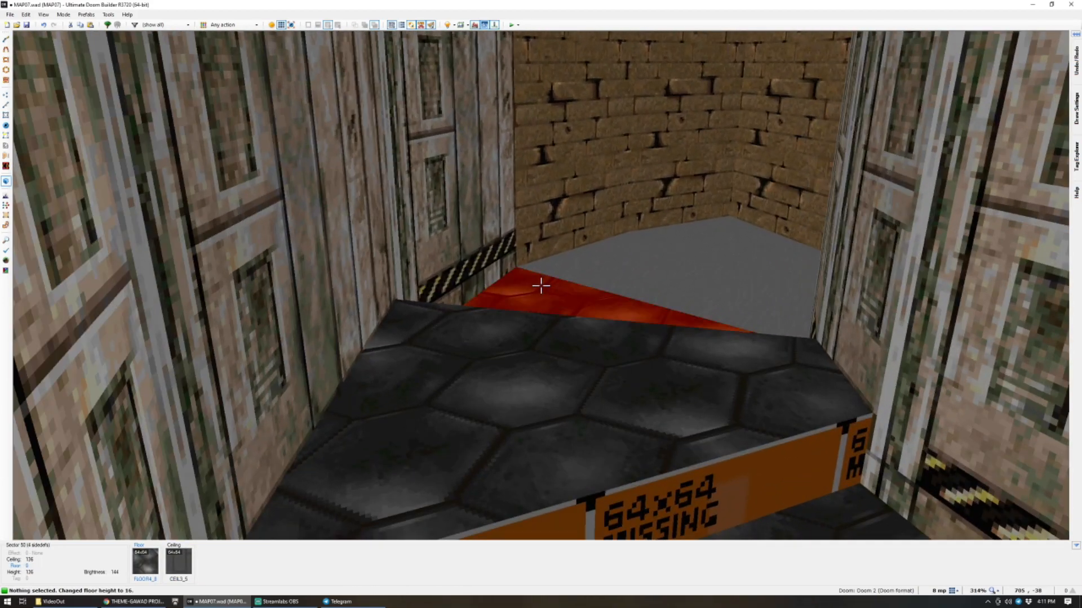
pyautogui.scroll(4, 541, 286)
pyautogui.click(541, 286)
pyautogui.press('e')
pyautogui.press('d')
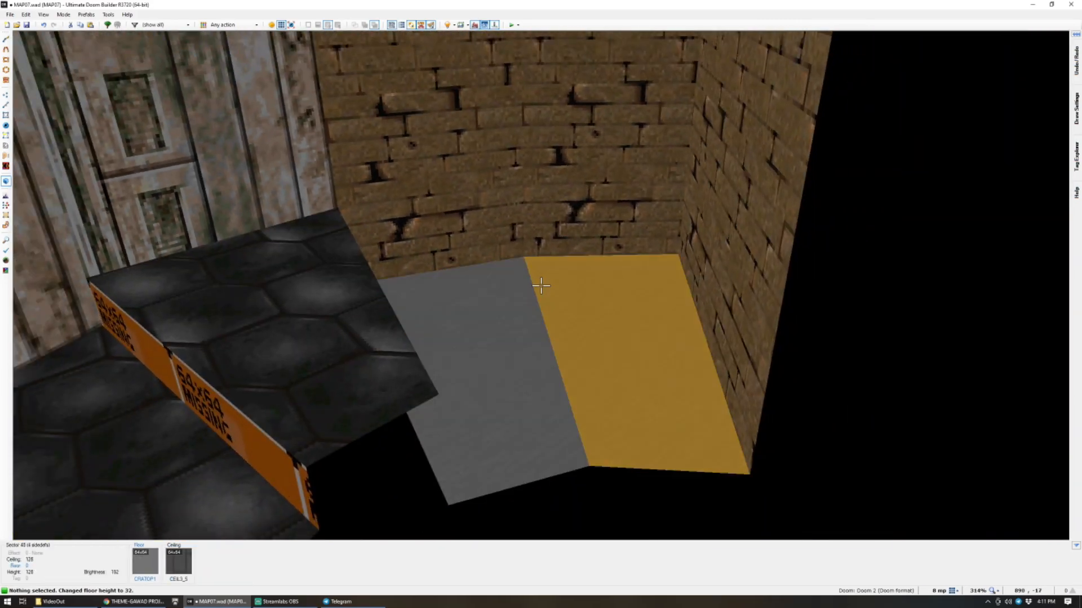
# Raise the floor of the curved passage's third section to 48 and its fourth section to 64.
pyautogui.click(541, 286)
pyautogui.click(541, 285)
pyautogui.click(540, 285)
pyautogui.scroll(6, 541, 286)
pyautogui.click(541, 285)
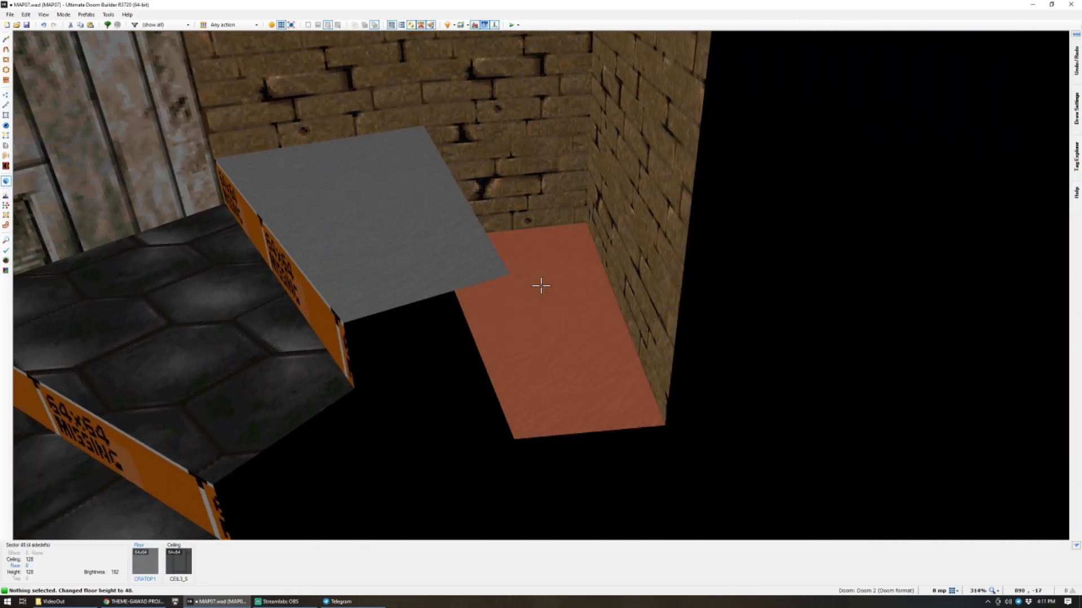
pyautogui.click(541, 285)
pyautogui.scroll(6, 541, 285)
pyautogui.click(540, 286)
# Raise the ceilings of the curved passage's last two sections to 136.
pyautogui.press('d')
pyautogui.press('e')
pyautogui.click(541, 286)
pyautogui.click(541, 285)
pyautogui.press('d')
pyautogui.scroll(1, 541, 286)
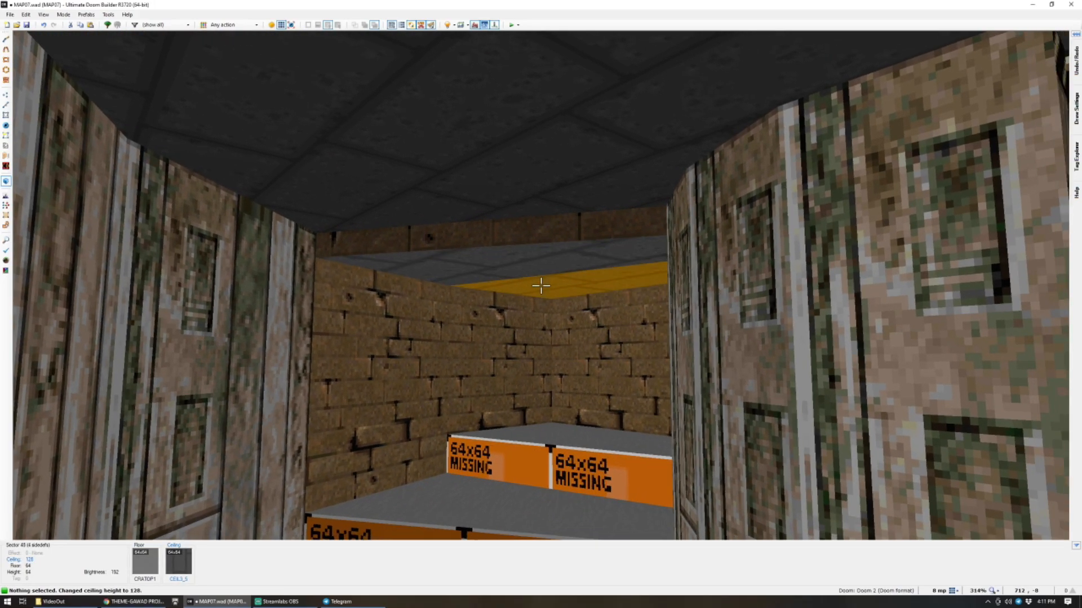
pyautogui.click(540, 286)
pyautogui.click(540, 286)
pyautogui.scroll(1, 540, 285)
# Copy the CEMENT3 wall texture and flood-fill the brick walls of the curved passage with it.
pyautogui.press('c')
pyautogui.press('d')
pyautogui.hotkey('ctrl', 'c')
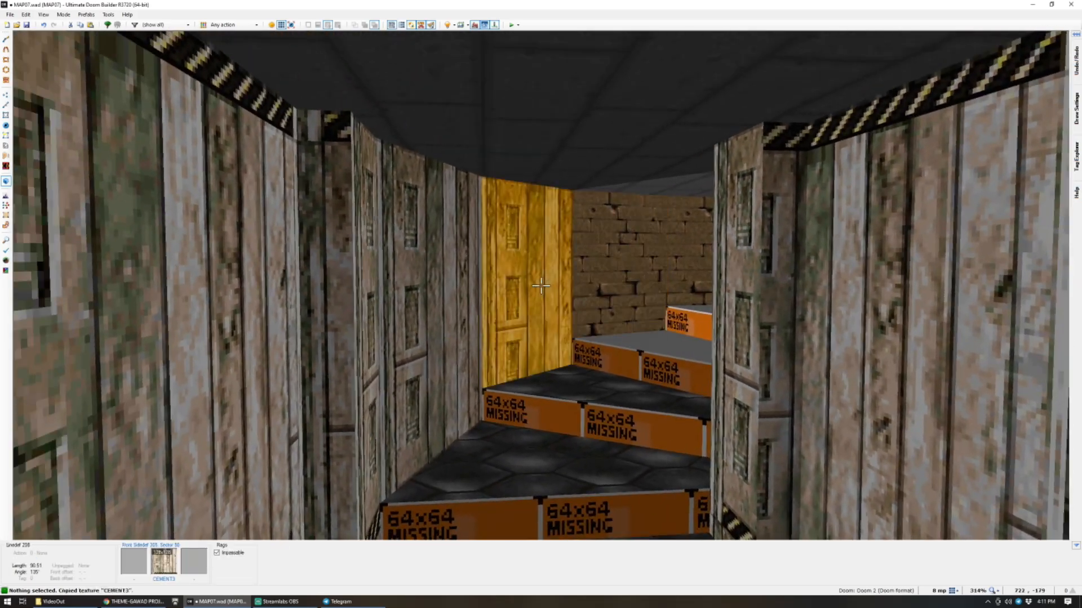
pyautogui.hotkey('shift', 'v')
pyautogui.press('d')
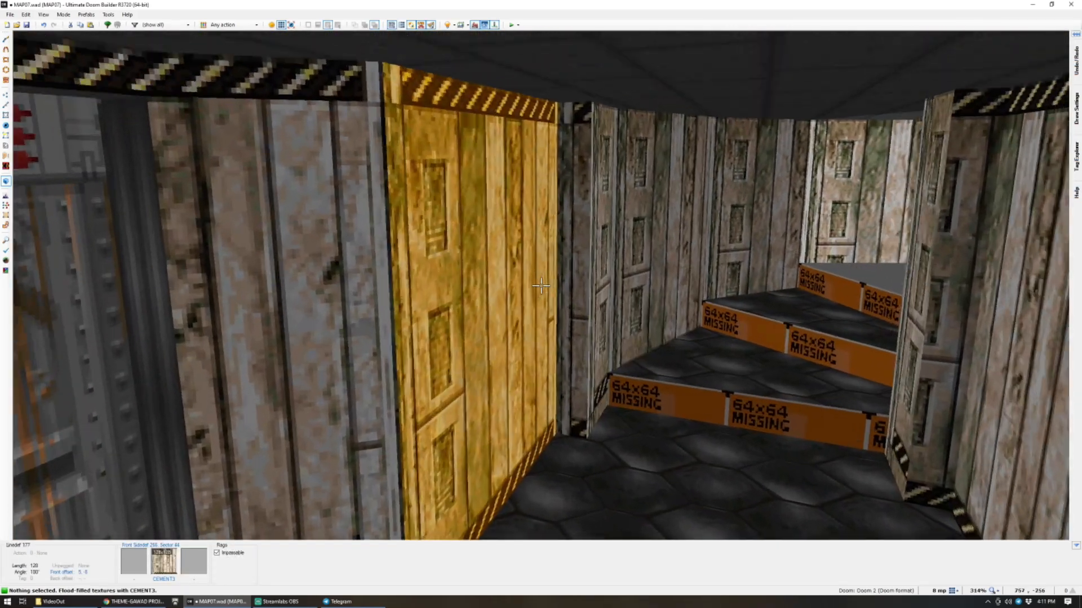
# Apply the SUPPORT3 texture to the two narrow walls flanking the passage opening.
pyautogui.click(541, 285)
pyautogui.click(541, 286)
pyautogui.rightClick(541, 286)
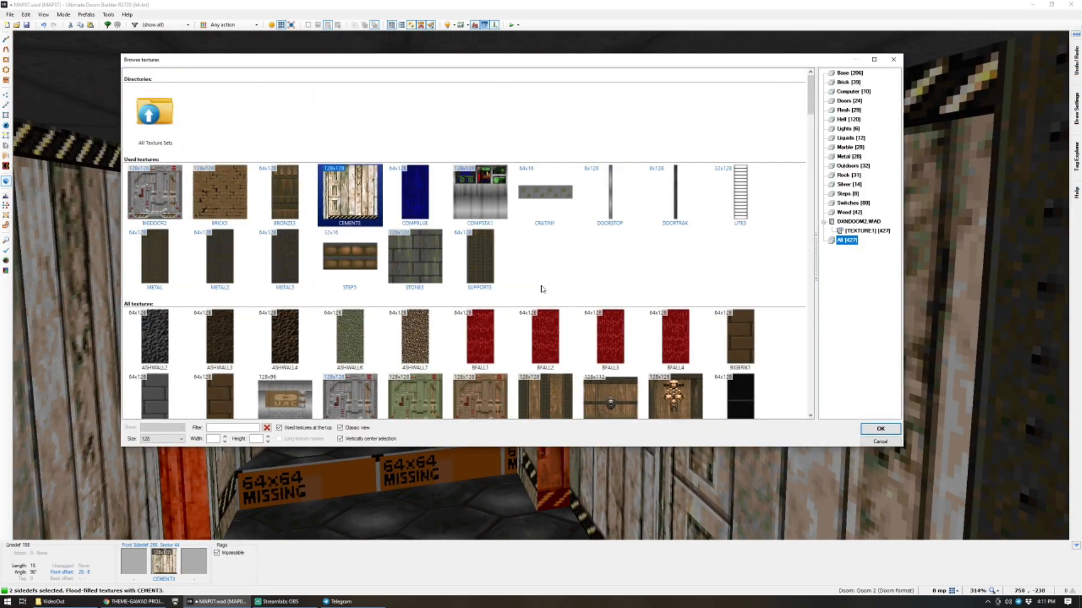
pyautogui.write('SUP')
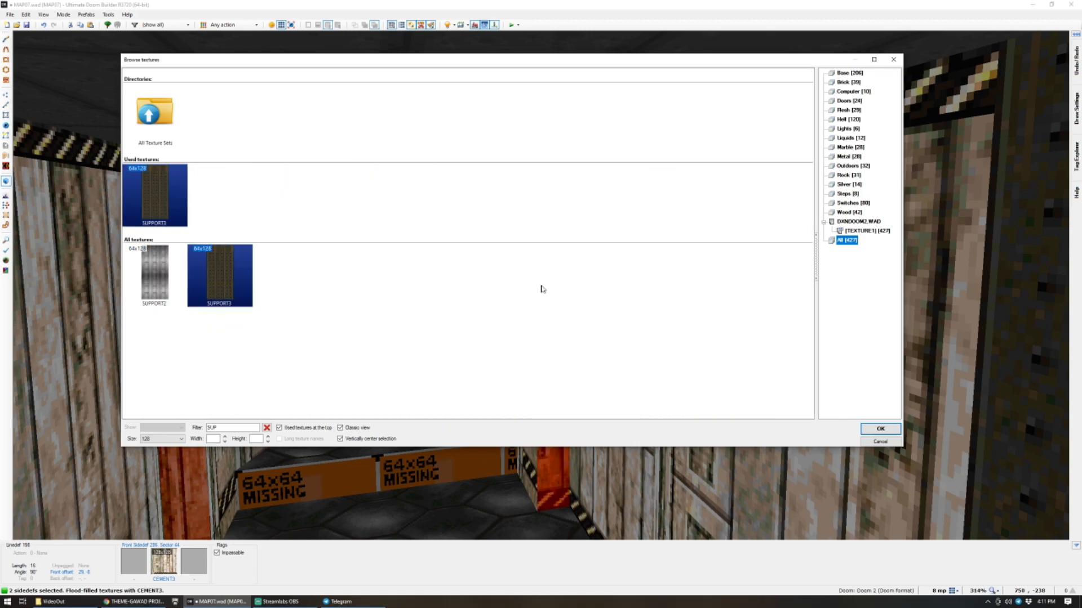
pyautogui.doubleClick(217, 284)
# Widen the room's north end by 8 units per side in the 2D view, adding vertices to its west and east walls.
pyautogui.press('q')
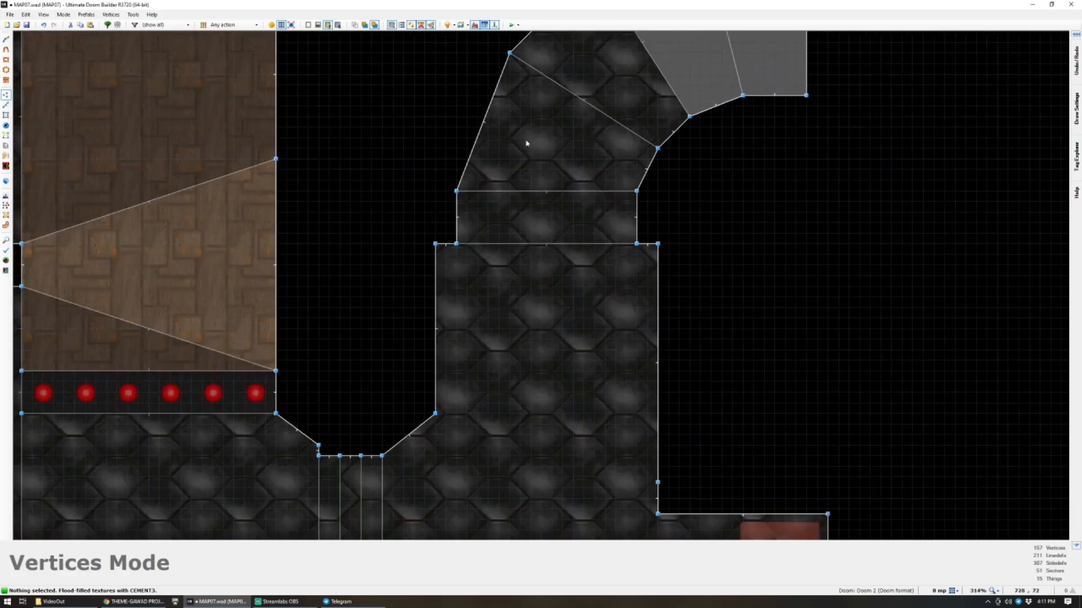
pyautogui.moveTo(435, 319)
pyautogui.mouseDown()
pyautogui.moveTo(414, 328)
pyautogui.moveTo(431, 332)
pyautogui.mouseUp()
pyautogui.moveTo(439, 355); pyautogui.dragTo(425, 323, button='right')
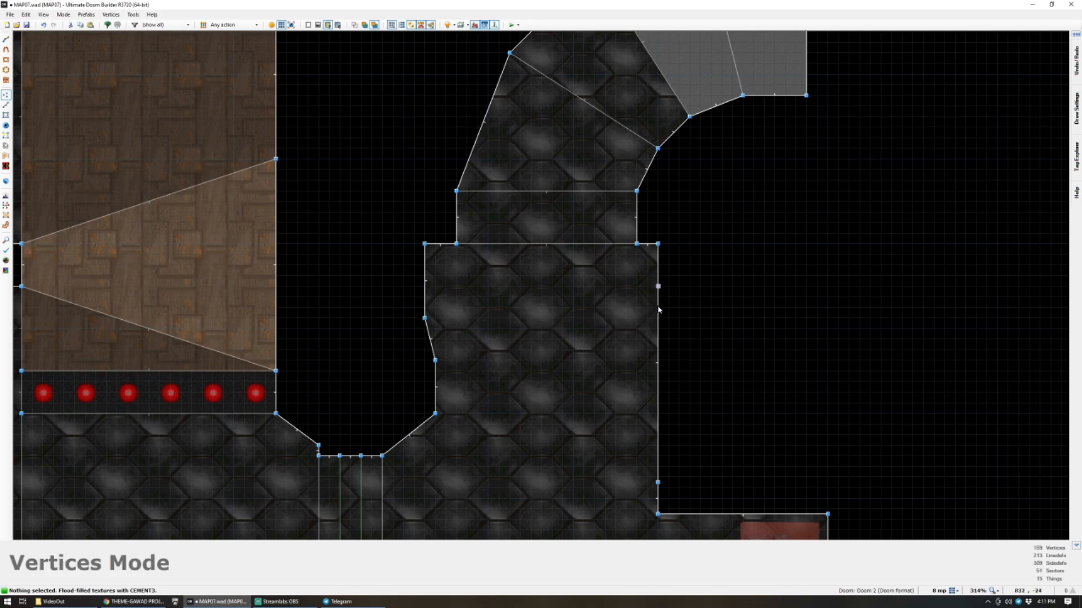
pyautogui.moveTo(658, 247); pyautogui.dragTo(668, 248, button='right')
pyautogui.moveTo(665, 318); pyautogui.dragTo(669, 318, button='right')
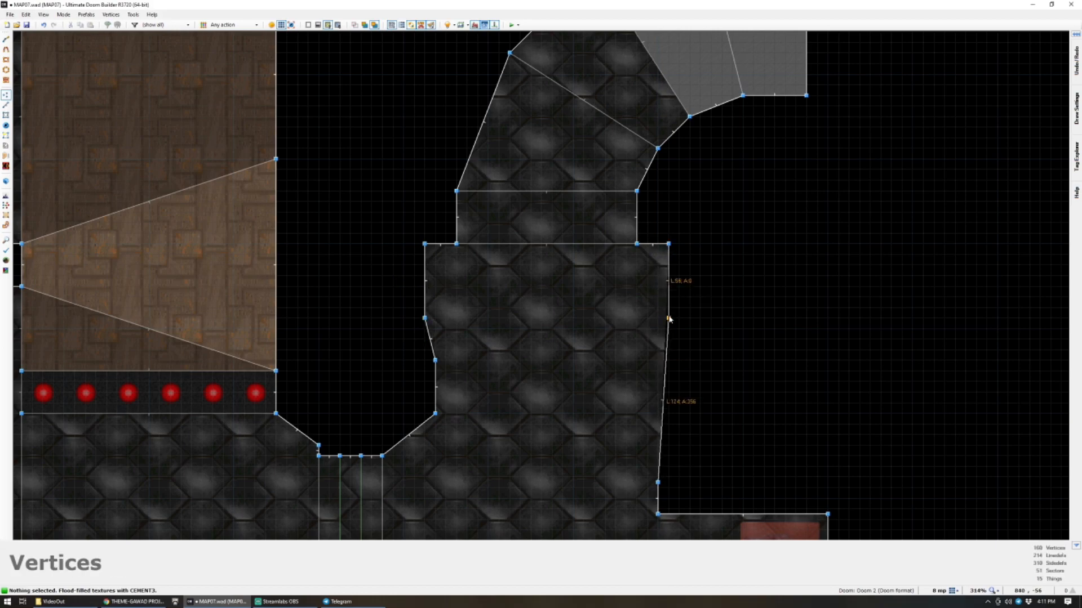
pyautogui.moveTo(670, 369); pyautogui.dragTo(669, 371, button='right')
pyautogui.moveTo(670, 407); pyautogui.dragTo(661, 420, button='right')
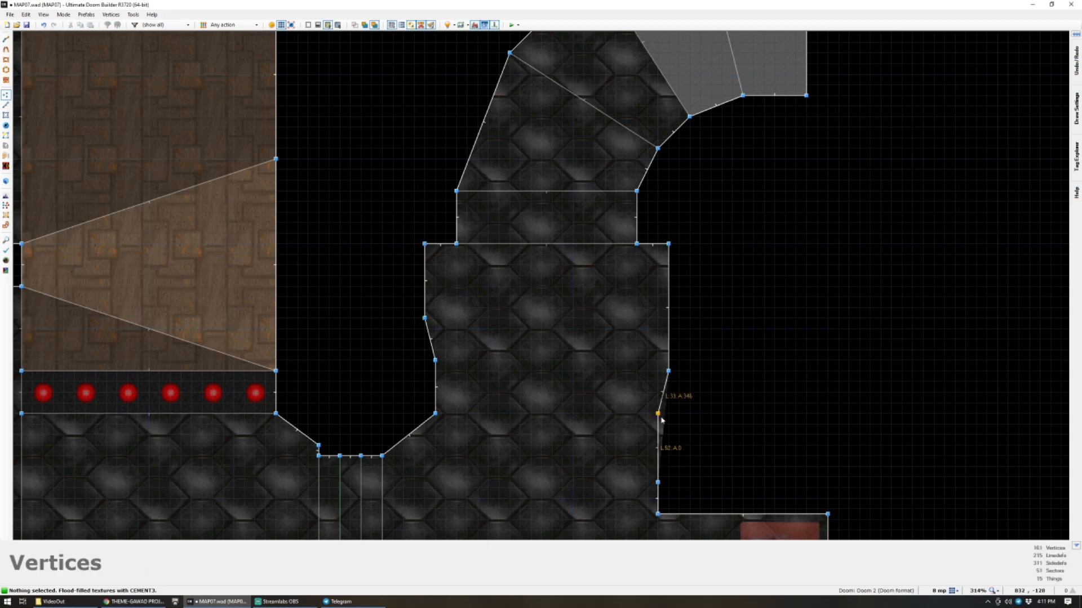
# Pull the room's northeast wall outward into a recess with an angled north corner, and save the map.
pyautogui.moveTo(668, 370); pyautogui.dragTo(669, 396, button='right')
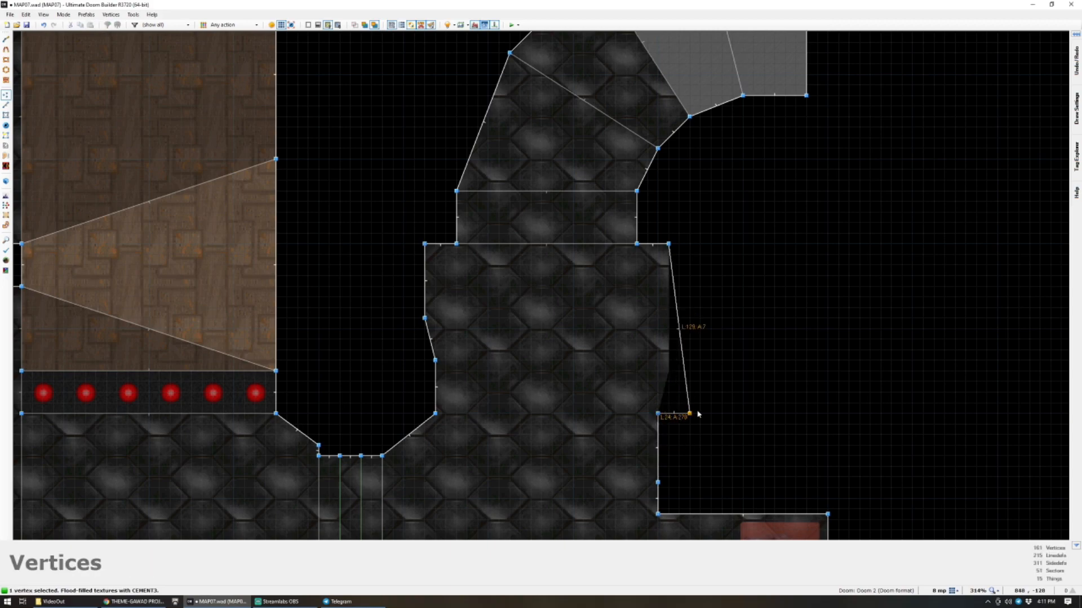
pyautogui.moveTo(742, 414); pyautogui.dragTo(742, 413, button='right')
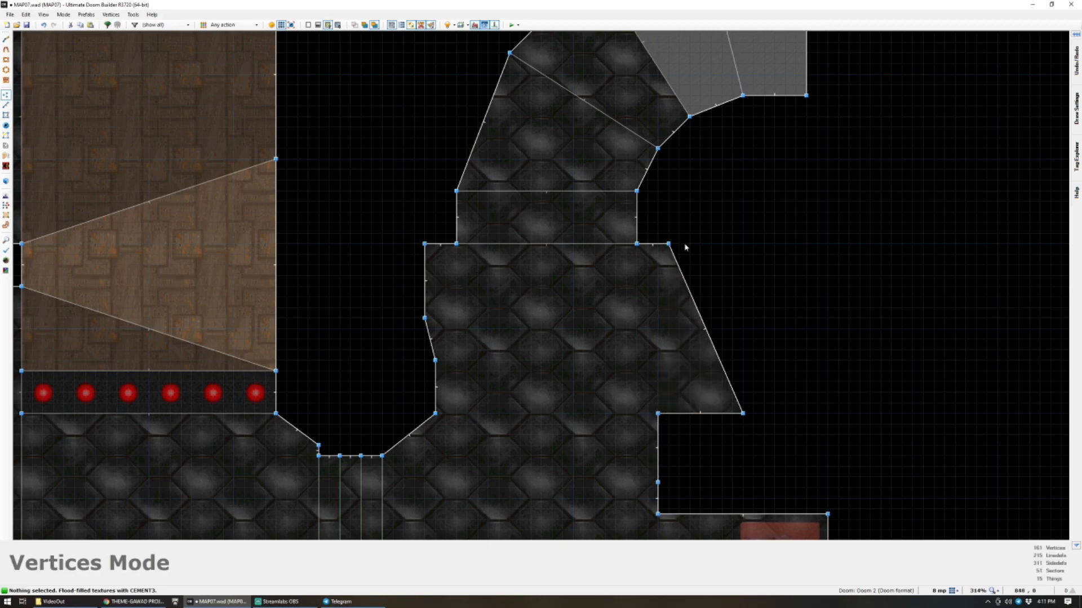
pyautogui.moveTo(682, 276); pyautogui.dragTo(748, 254, button='right')
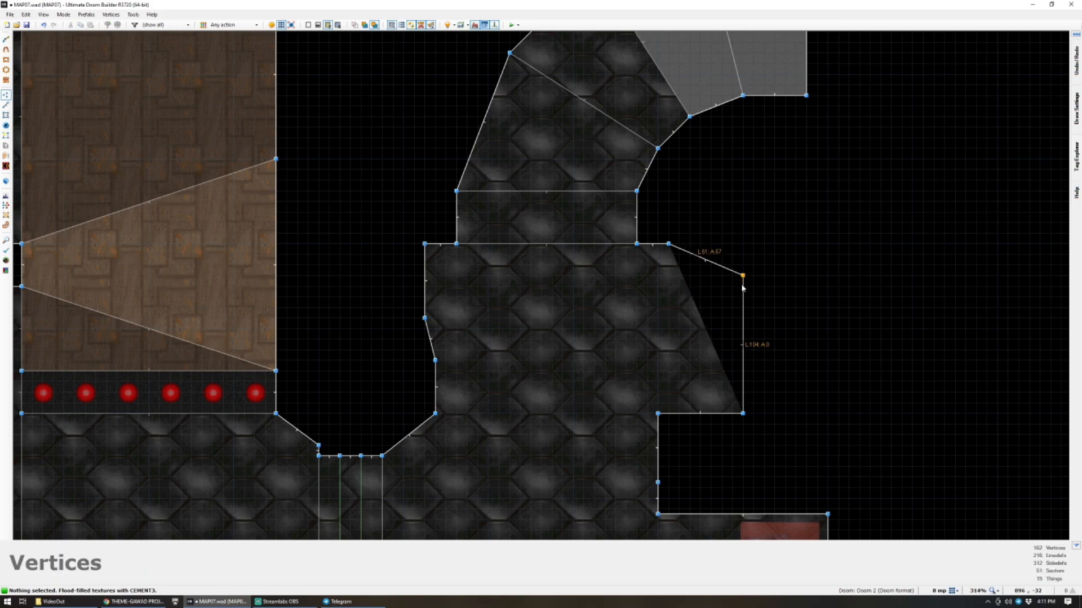
pyautogui.moveTo(742, 305); pyautogui.dragTo(741, 305, button='right')
pyautogui.scroll(-4, 640, 310)
pyautogui.scroll(2, 640, 315)
pyautogui.scroll(-2, 637, 313)
pyautogui.scroll(2, 586, 210)
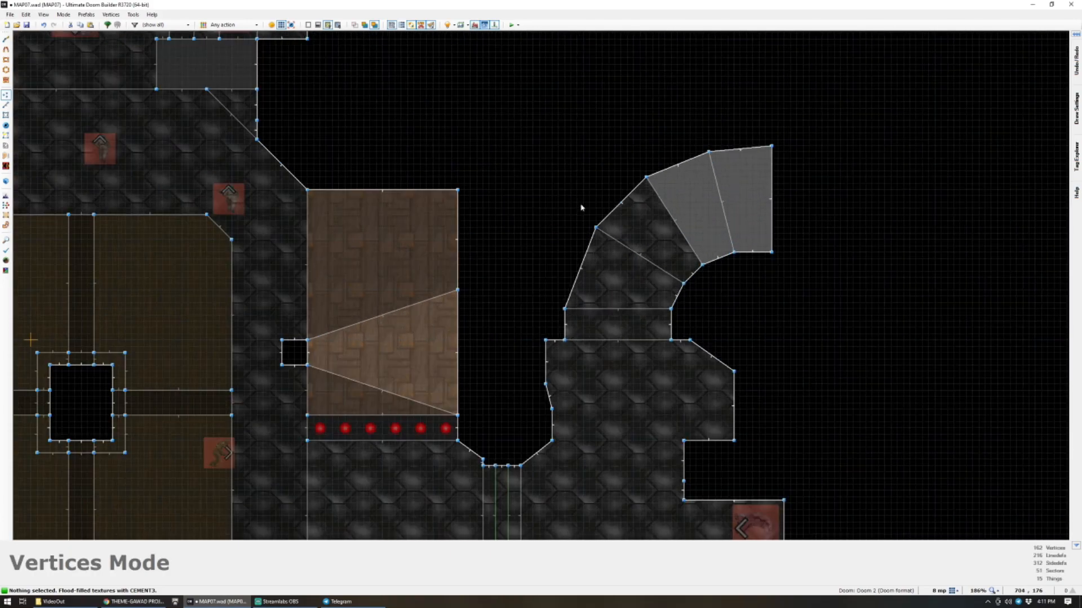
pyautogui.scroll(-2, 623, 226)
pyautogui.scroll(3, 665, 223)
# Apply the FLOOR0_3 flat to the floors of the four curved passage steps in the 3D view.
pyautogui.press('q')
pyautogui.press('s')
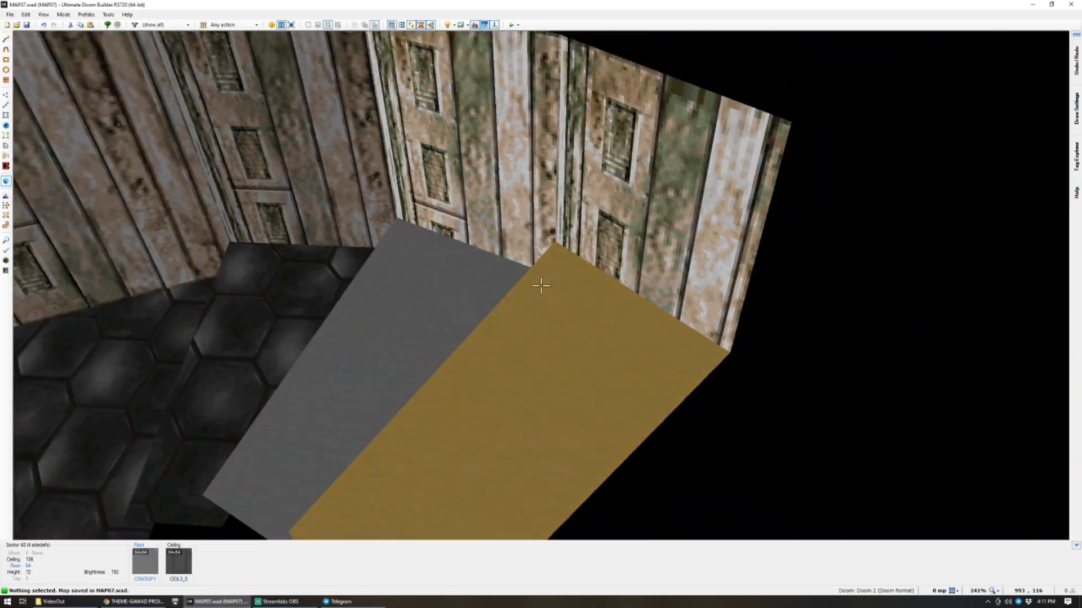
pyautogui.press('w')
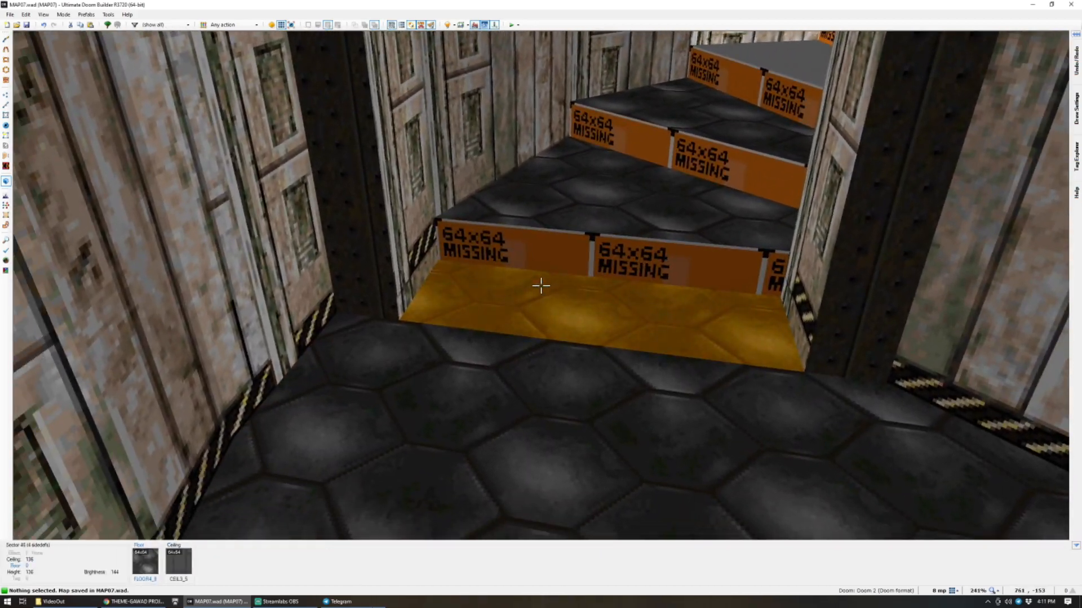
pyautogui.click(541, 286)
pyautogui.click(541, 285)
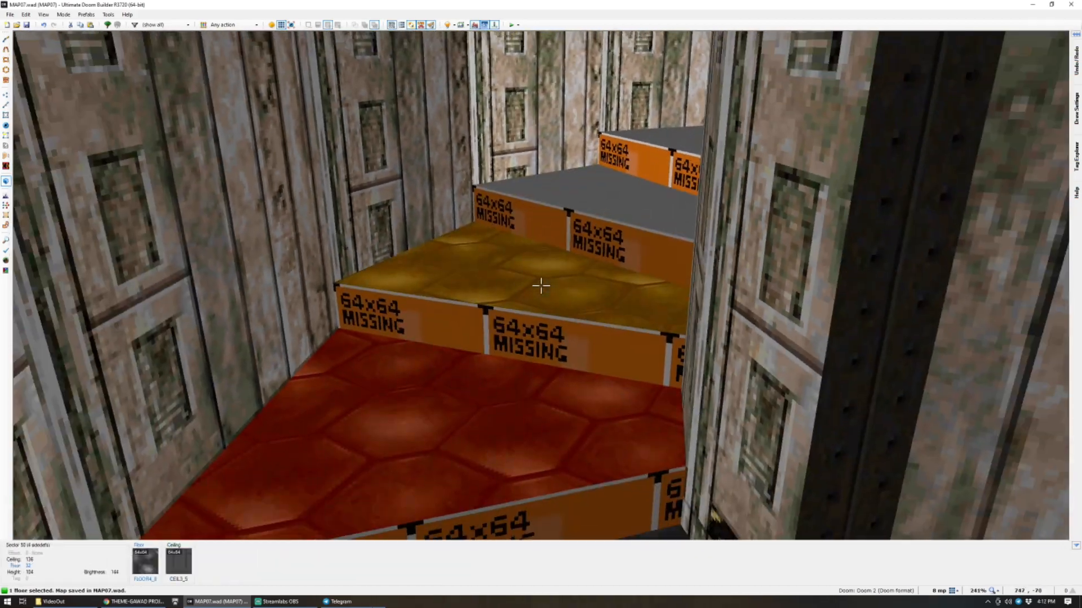
pyautogui.click(541, 286)
pyautogui.press('t')
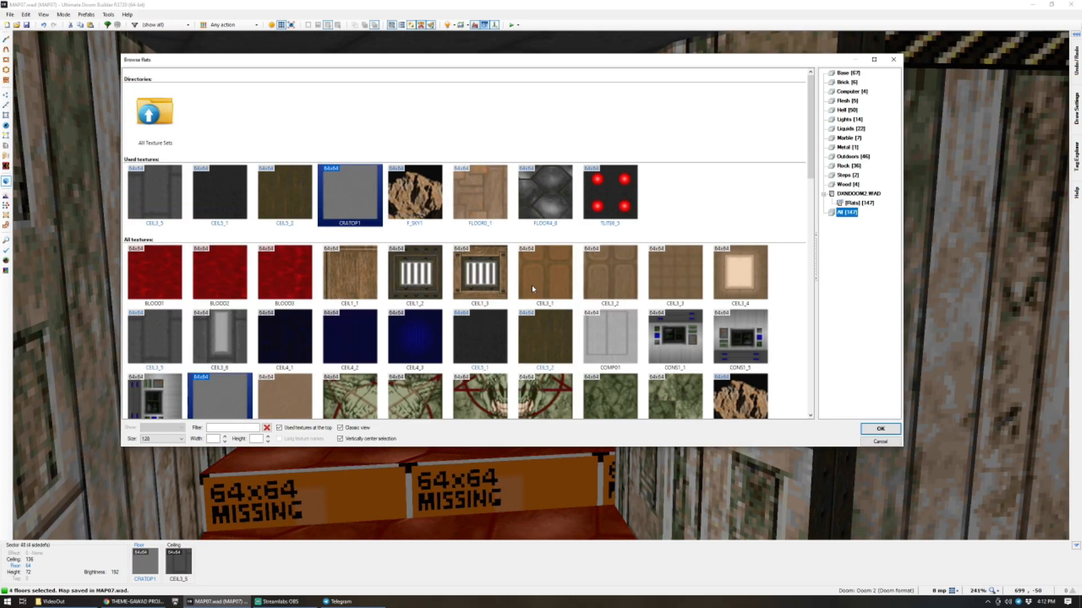
pyautogui.scroll(-2, 533, 289)
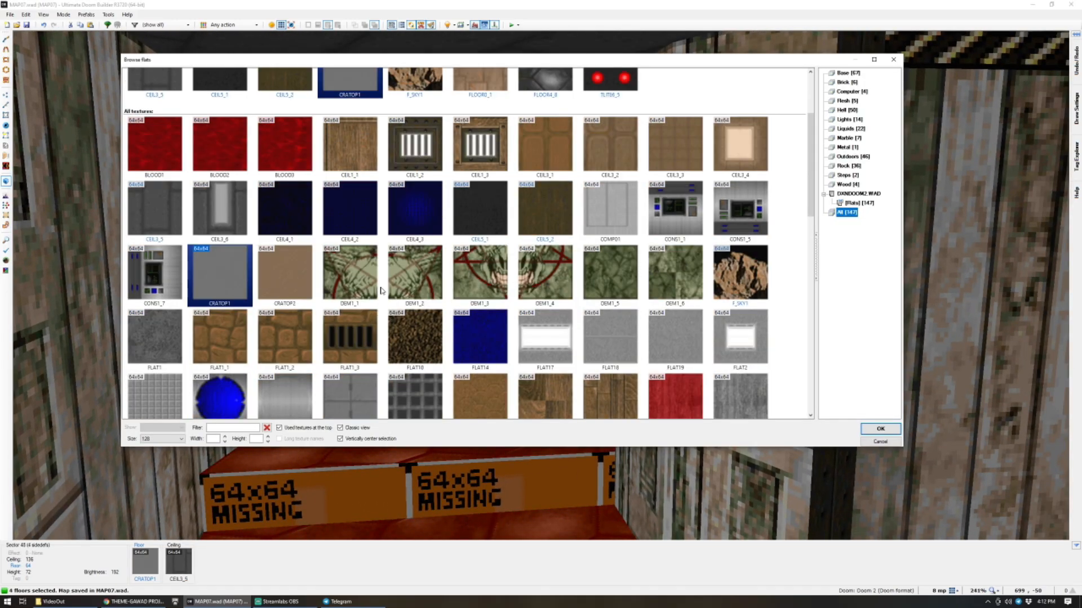
pyautogui.scroll(-3, 381, 291)
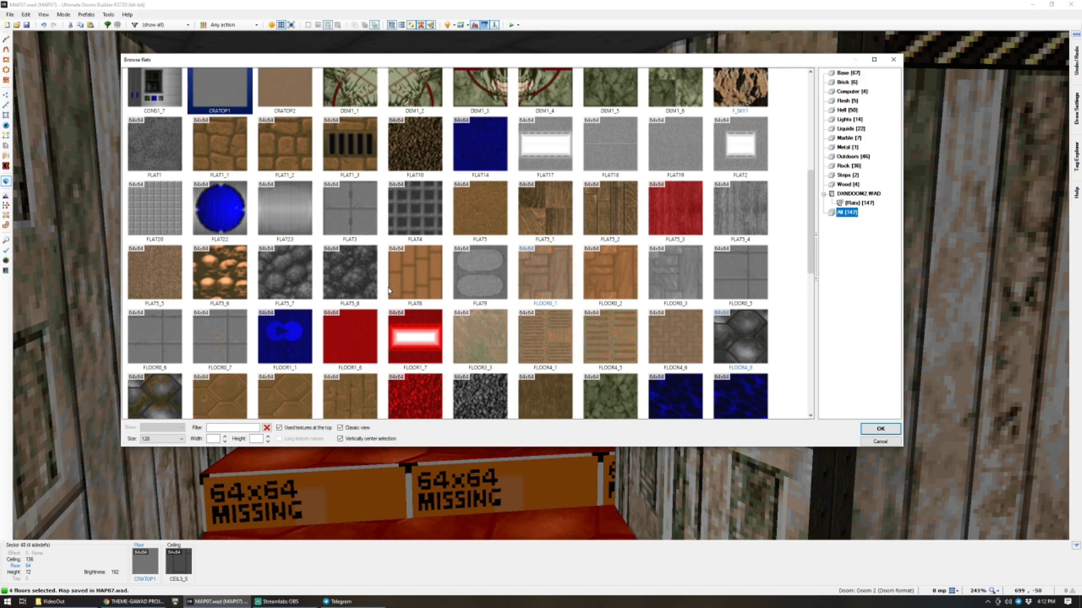
pyautogui.doubleClick(679, 282)
pyautogui.press('d')
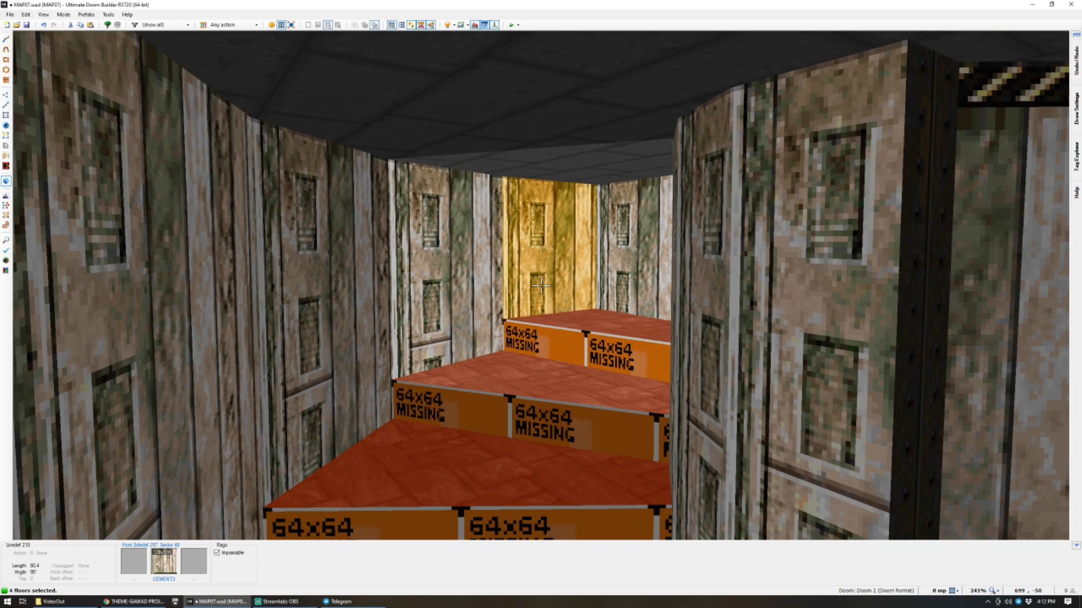
pyautogui.press('c')
pyautogui.click(541, 285)
pyautogui.press('e')
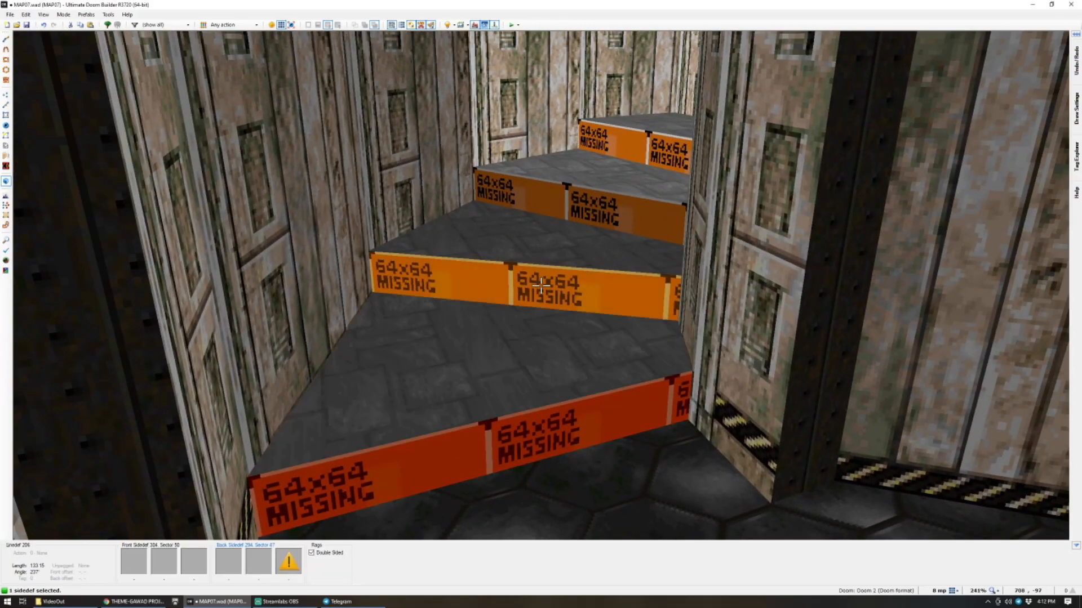
pyautogui.press('c')
# Reset the texture offsets of the two SUPPORT3 walls flanking the passage opening.
pyautogui.press('d')
pyautogui.click(540, 286)
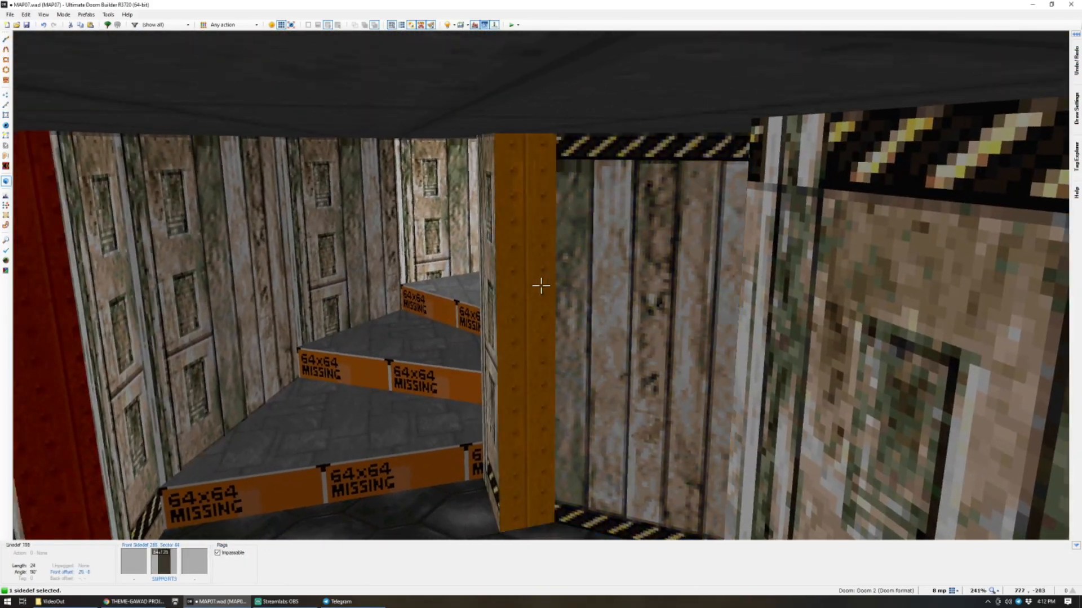
pyautogui.click(541, 285)
pyautogui.hotkey('shift', 'r')
pyautogui.press('c')
# Apply the STEP4 texture to the four untextured step risers of the curved passage.
pyautogui.press('d')
pyautogui.press('e')
pyautogui.click(541, 286)
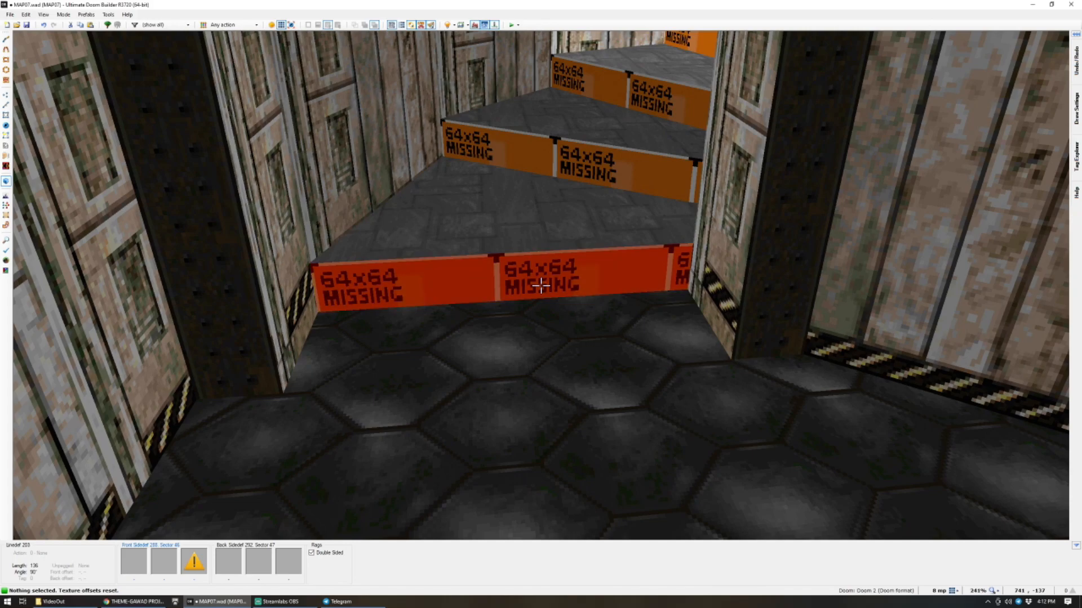
pyautogui.press('e')
pyautogui.click(541, 286)
pyautogui.click(541, 285)
pyautogui.click(541, 285)
pyautogui.middleClick(541, 285)
pyautogui.write('STEP')
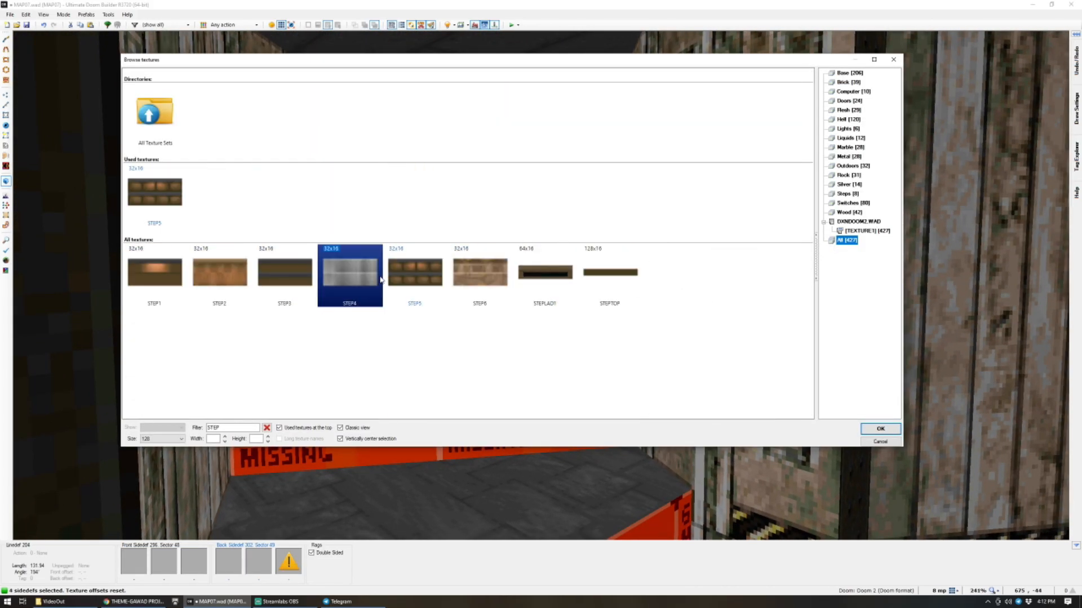
pyautogui.doubleClick(381, 280)
pyautogui.press('c')
# Select the curved passage's ceilings and raise them above the alcove's ceiling.
pyautogui.press('d')
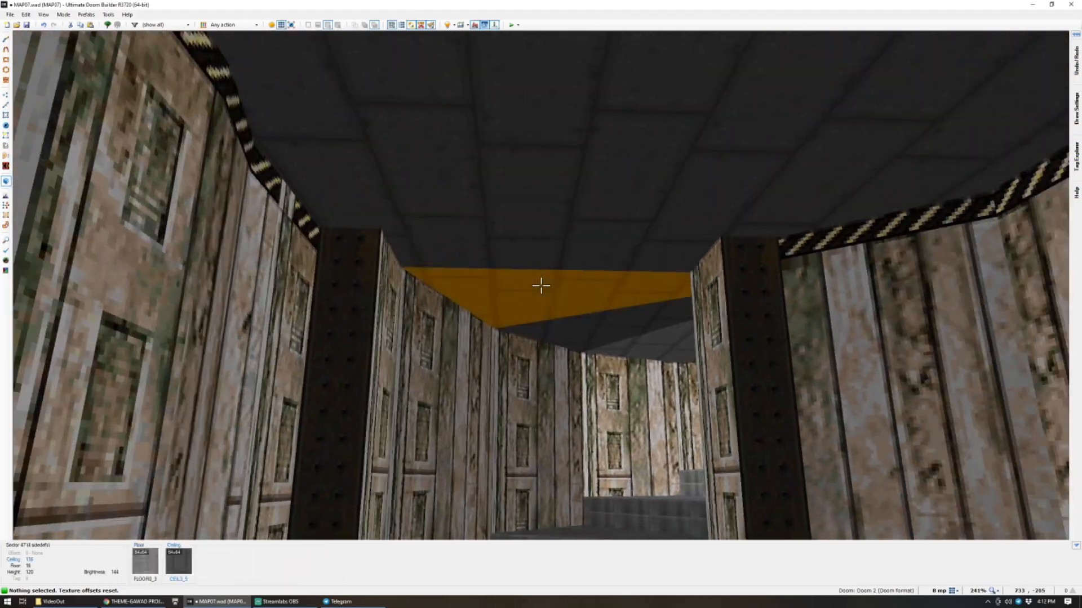
pyautogui.press('e')
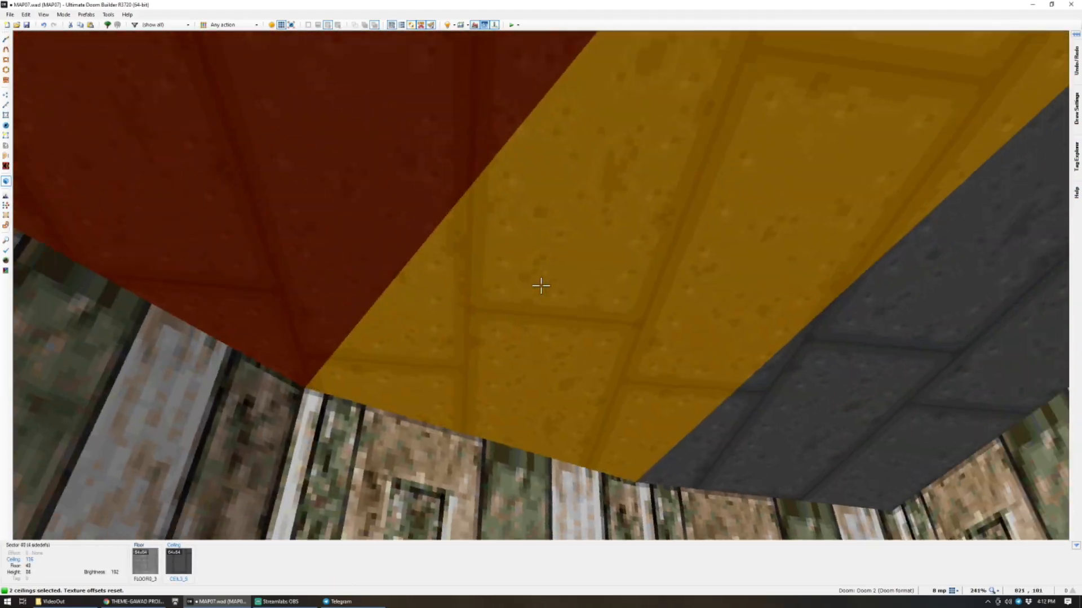
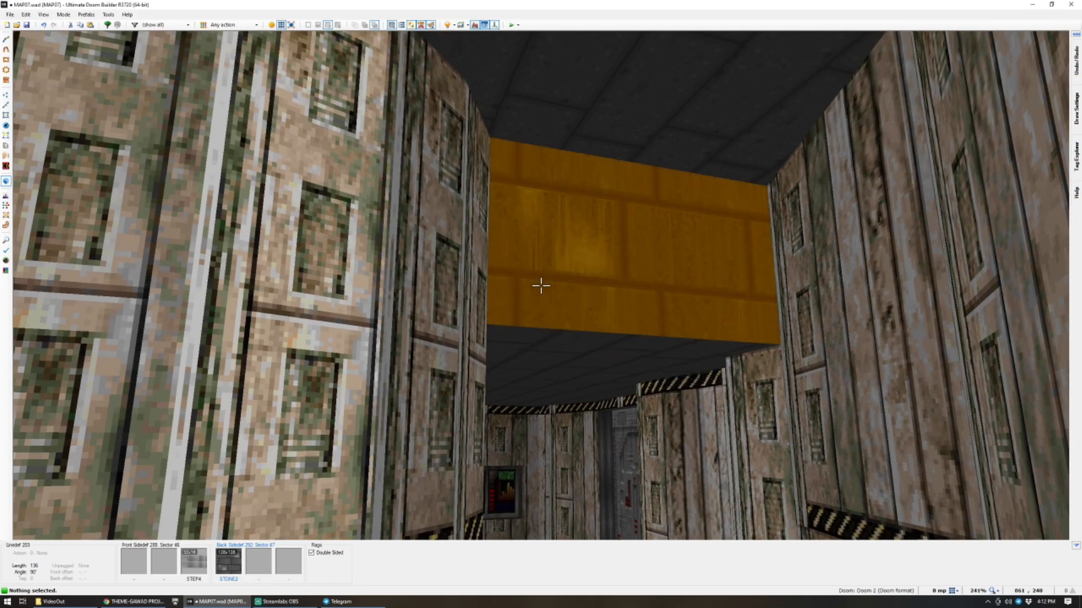
pyautogui.press('w')
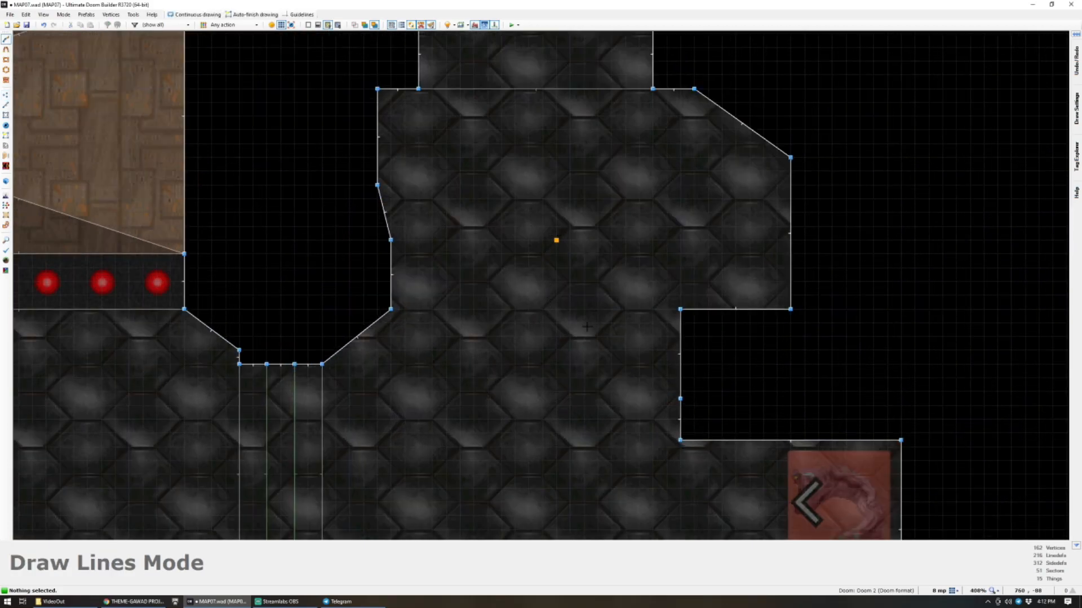
pyautogui.press('q')
pyautogui.press('d')
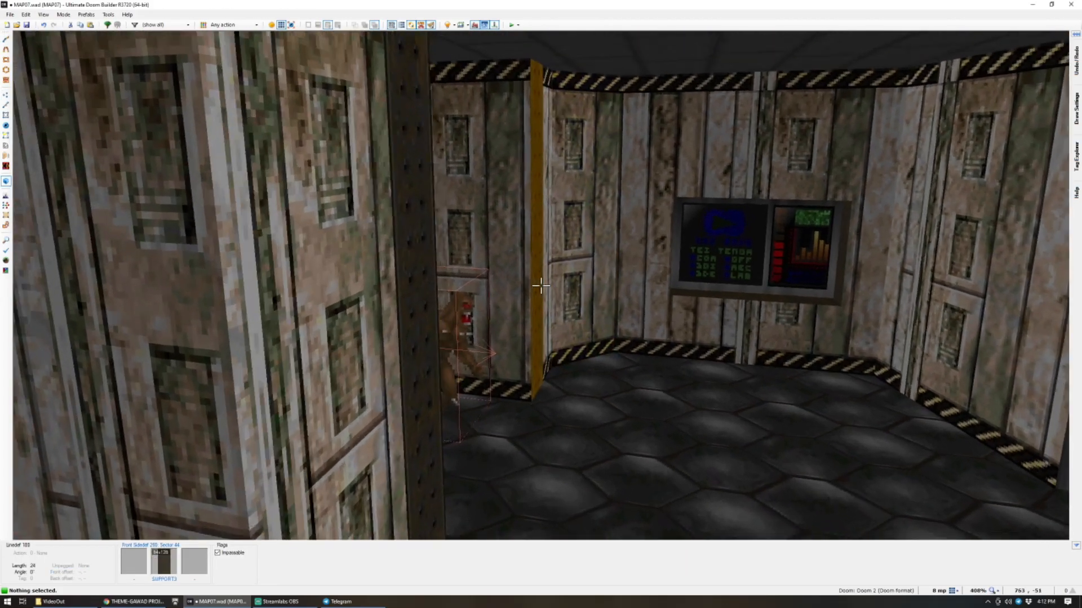
pyautogui.press('w')
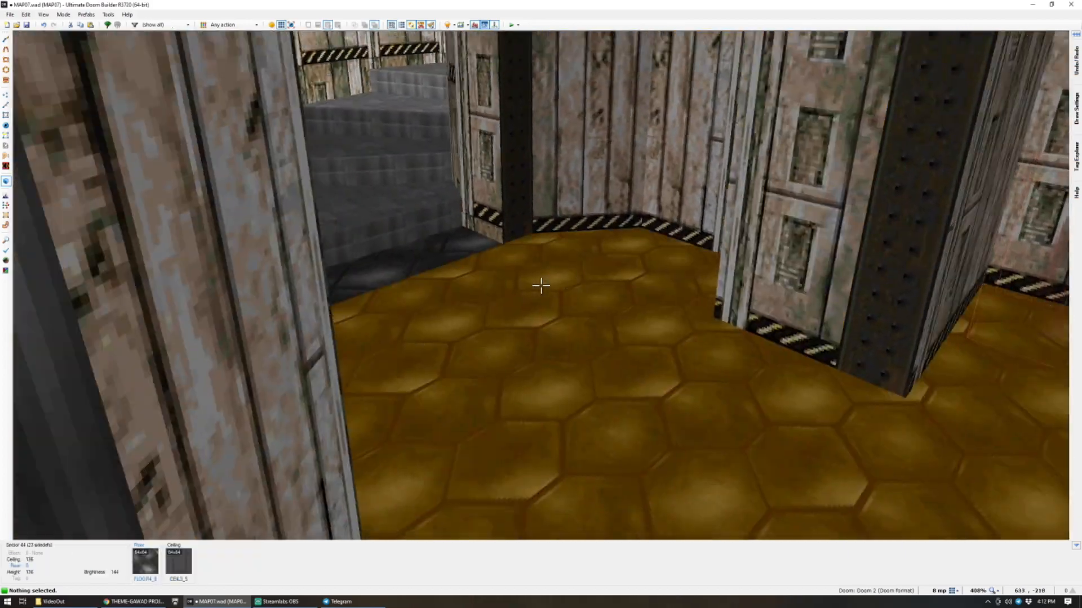
pyautogui.press('w')
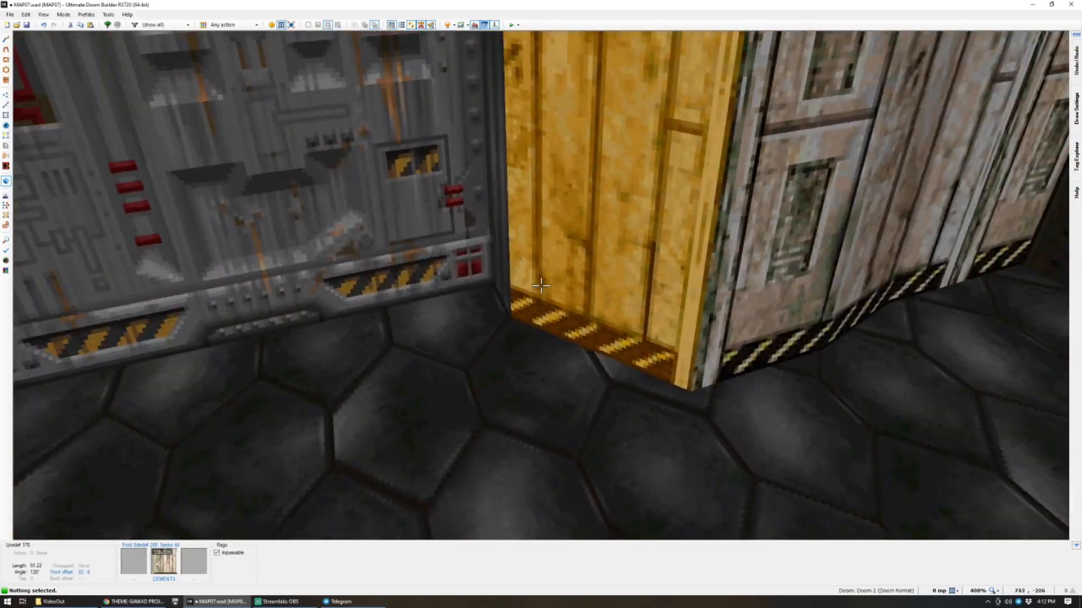
pyautogui.press('w')
# Draw a small rectangular recess about 10 units deep into the diagonal wall northeast of the room's west doorway.
pyautogui.press('q')
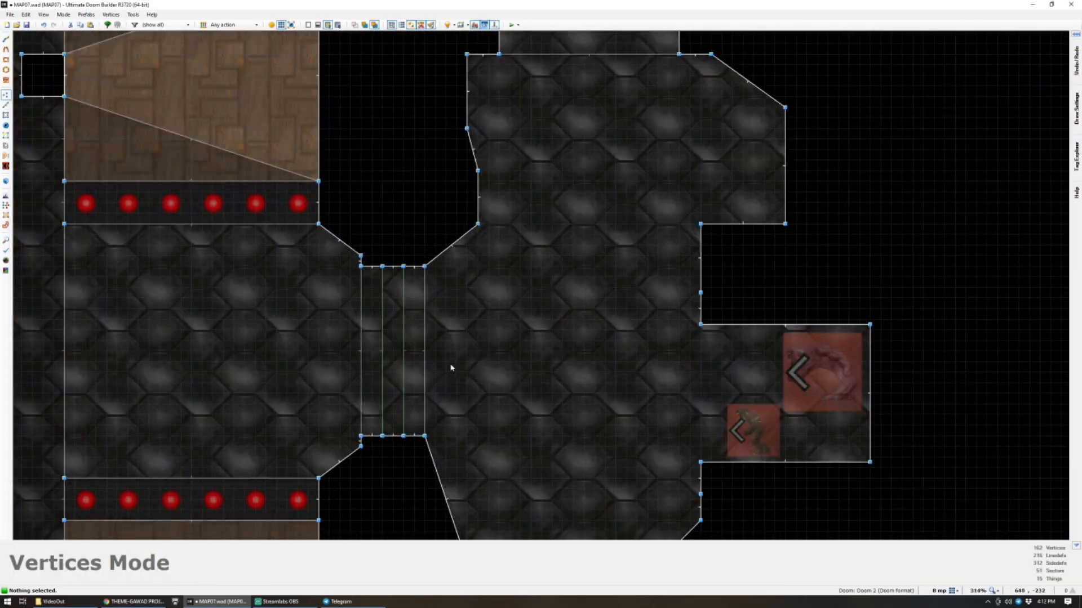
pyautogui.press('d')
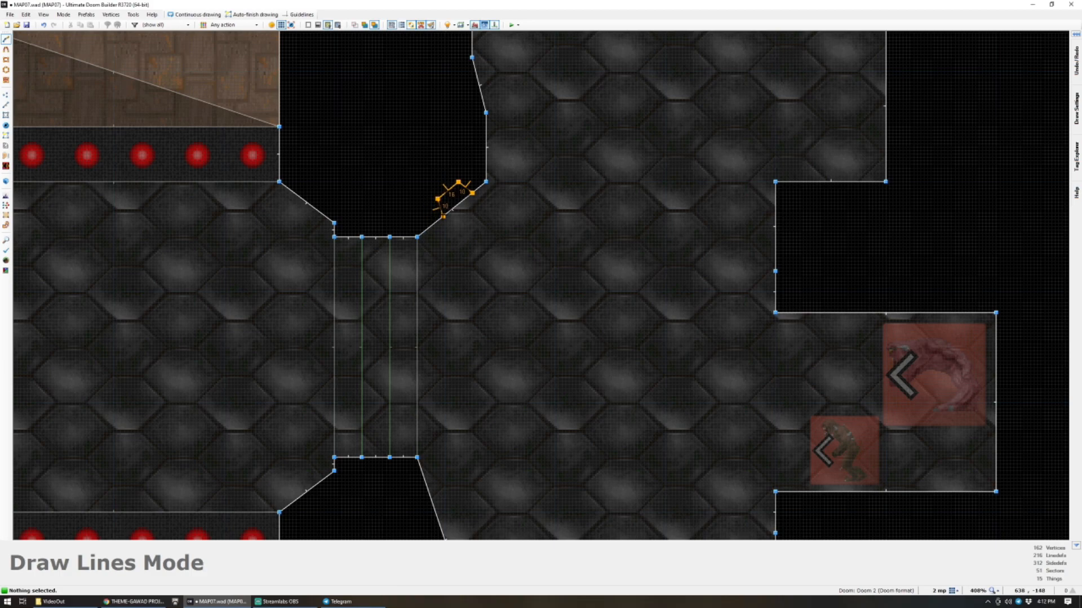
pyautogui.click(444, 214)
pyautogui.scroll(-5, 471, 321)
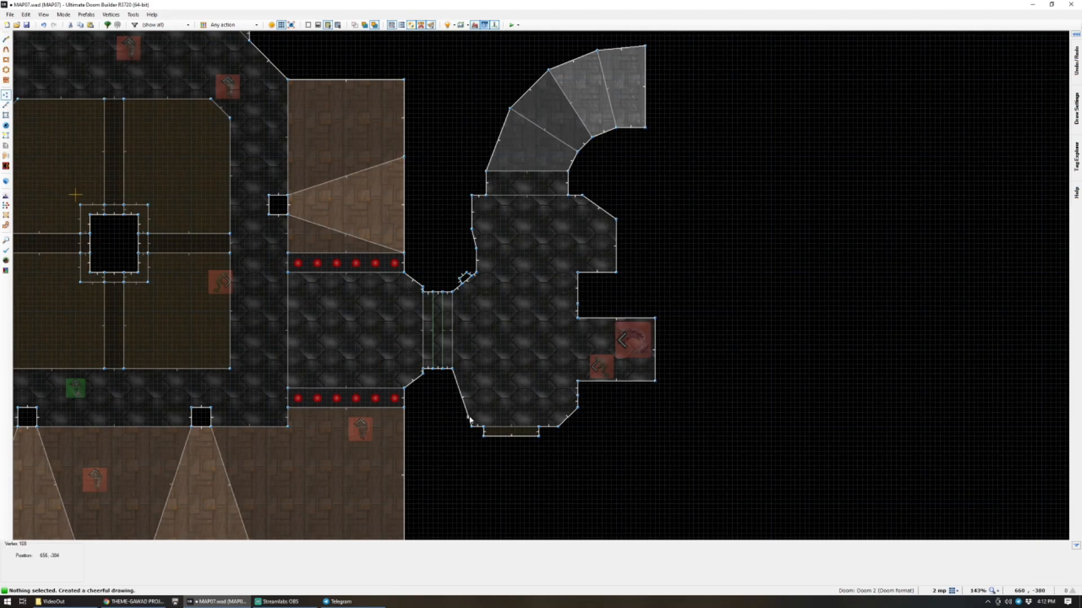
# Draw a small three-sided recess with sides of about 16, 17 and 14 units into the slanted wall southeast of the room's west doorway.
pyautogui.scroll(4, 437, 373)
pyautogui.press('d')
pyautogui.scroll(1, 448, 363)
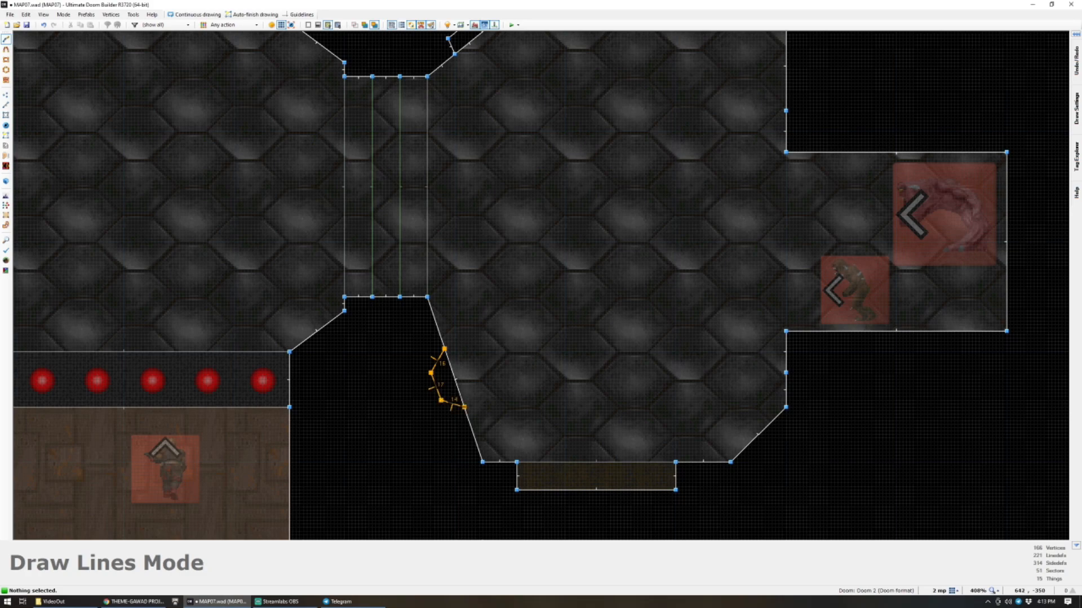
pyautogui.click(463, 406)
pyautogui.scroll(-2, 485, 374)
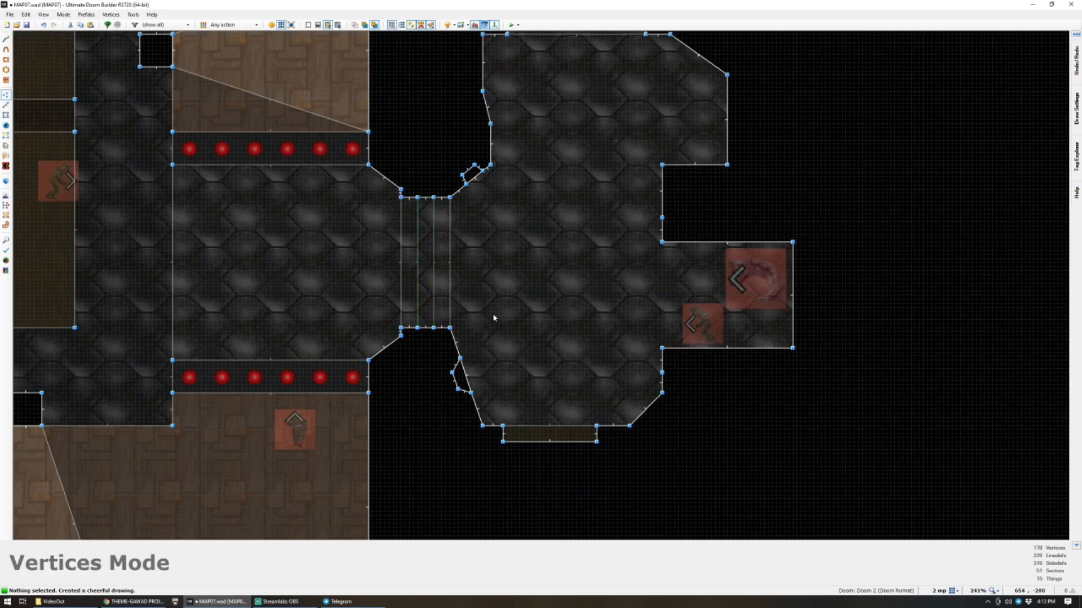
pyautogui.scroll(1, 482, 321)
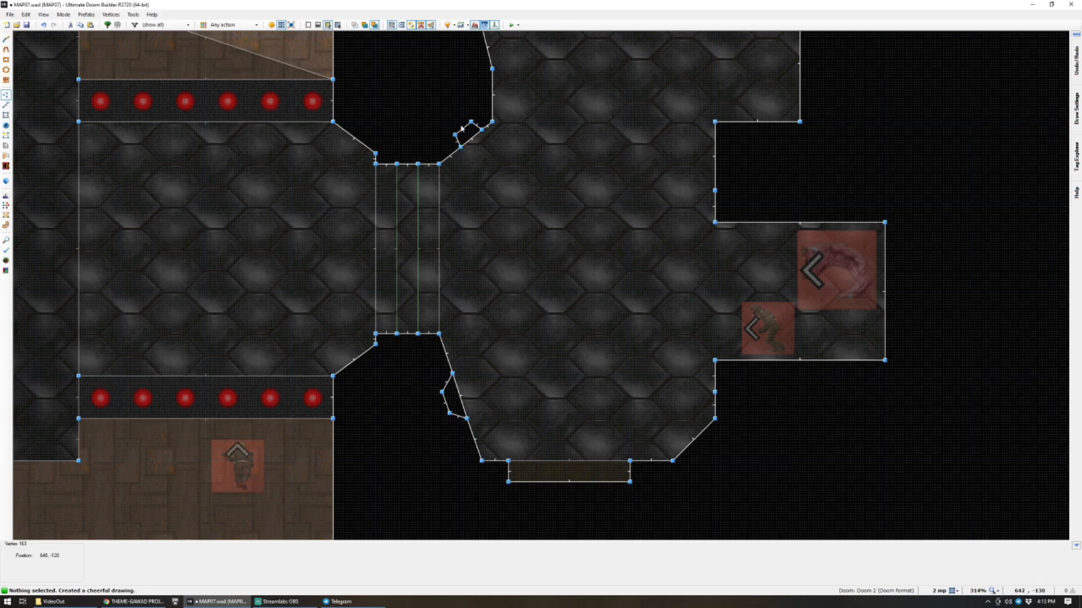
# Move the two mouth vertices of the recess northeast of the doorway slightly along the wall to reshape it, and inspect it in 3D.
pyautogui.scroll(2, 462, 146)
pyautogui.moveTo(467, 148); pyautogui.dragTo(456, 155)
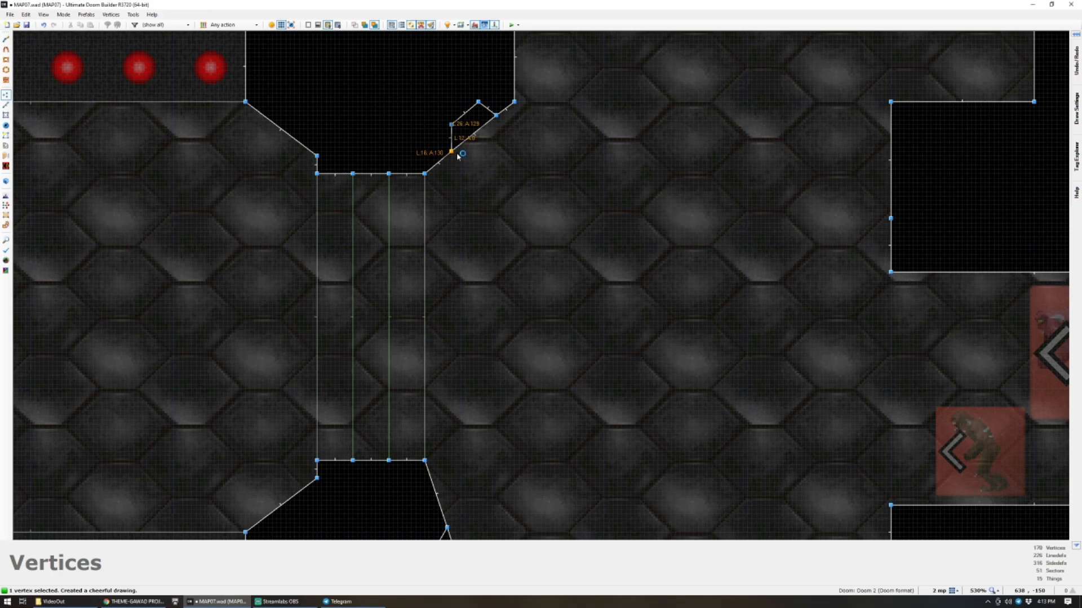
pyautogui.moveTo(495, 116); pyautogui.dragTo(500, 117)
pyautogui.scroll(-1, 490, 129)
pyautogui.scroll(1, 496, 102)
pyautogui.press('w')
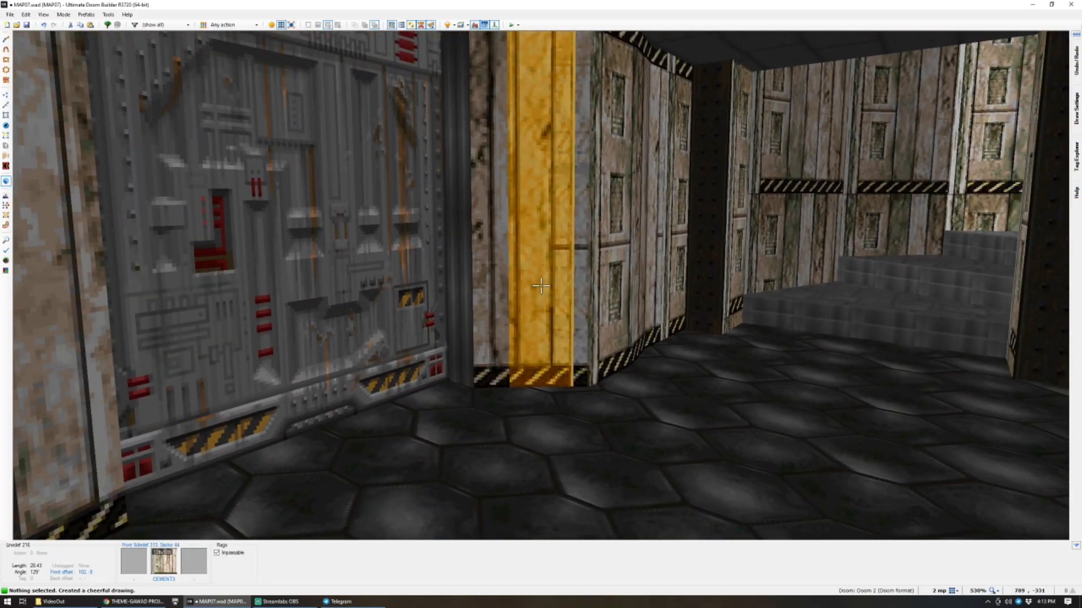
# Make sectors out of the two small recesses flanking the west doorway.
pyautogui.press('w')
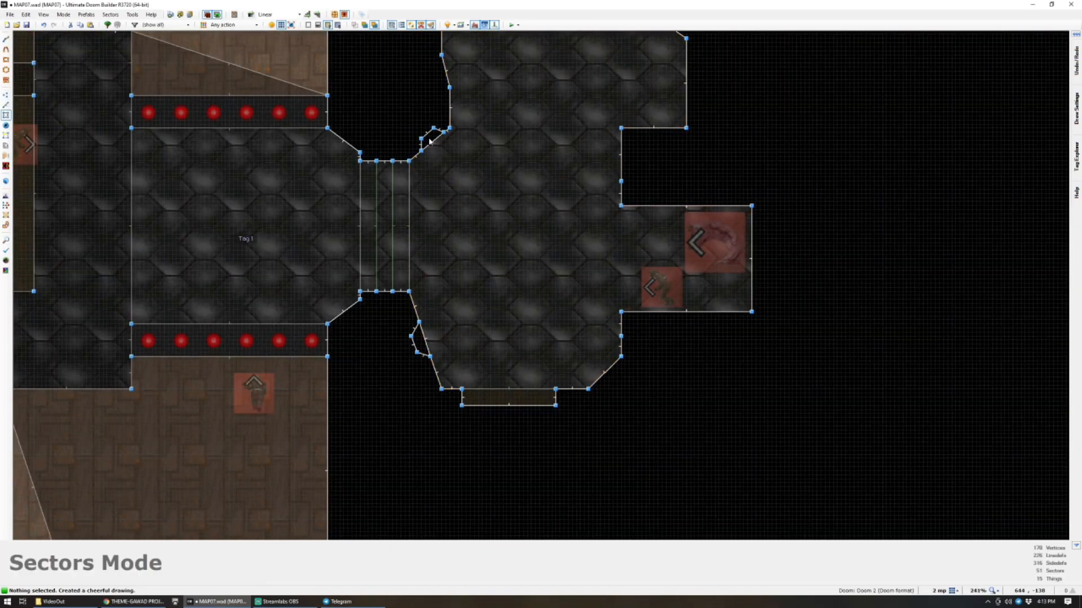
pyautogui.press('m')
pyautogui.click(433, 140)
pyautogui.click(426, 338)
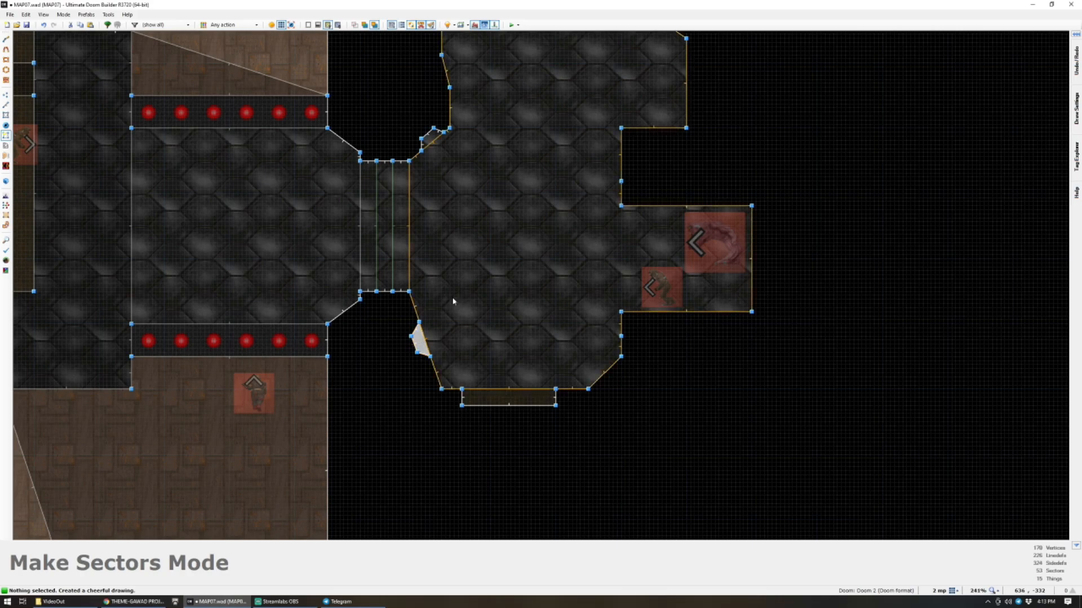
# Apply the LITE5 texture to the back walls of both door-side recesses.
pyautogui.press('w')
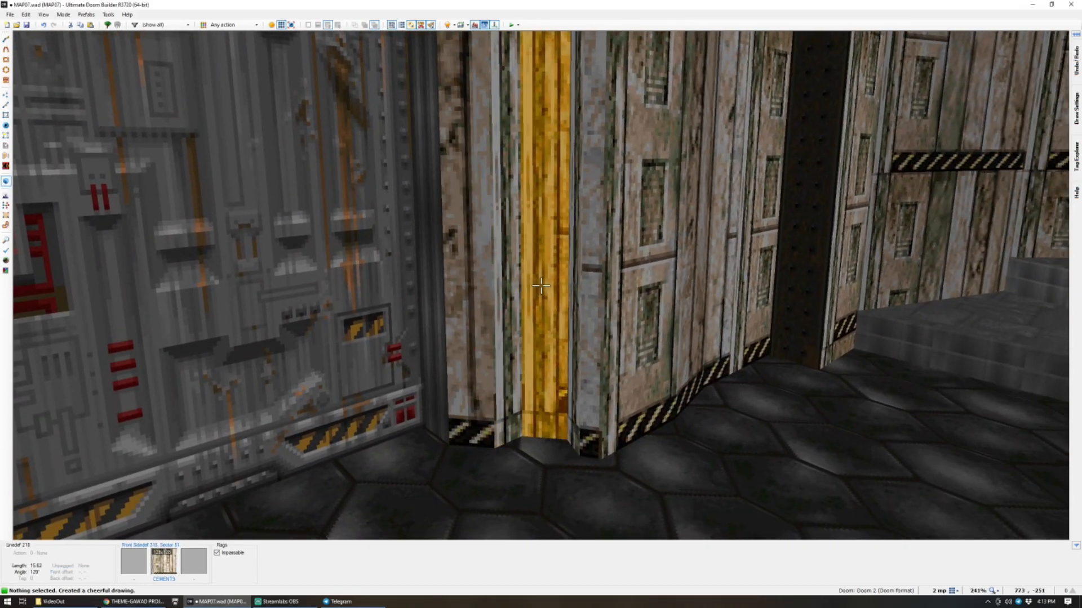
pyautogui.click(541, 285)
pyautogui.rightClick(541, 285)
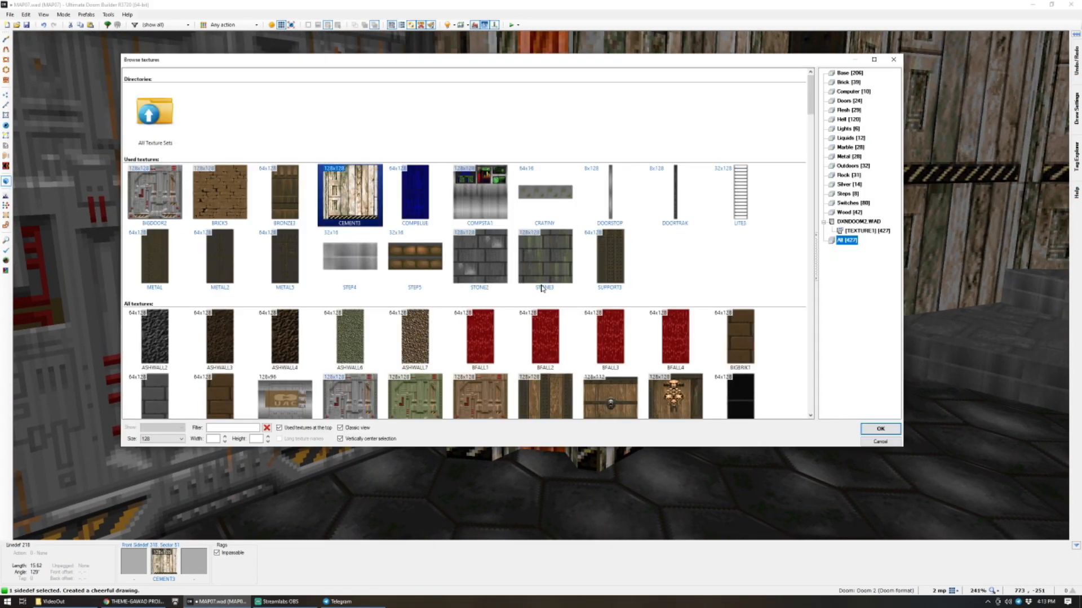
pyautogui.write('LITE')
pyautogui.doubleClick(214, 284)
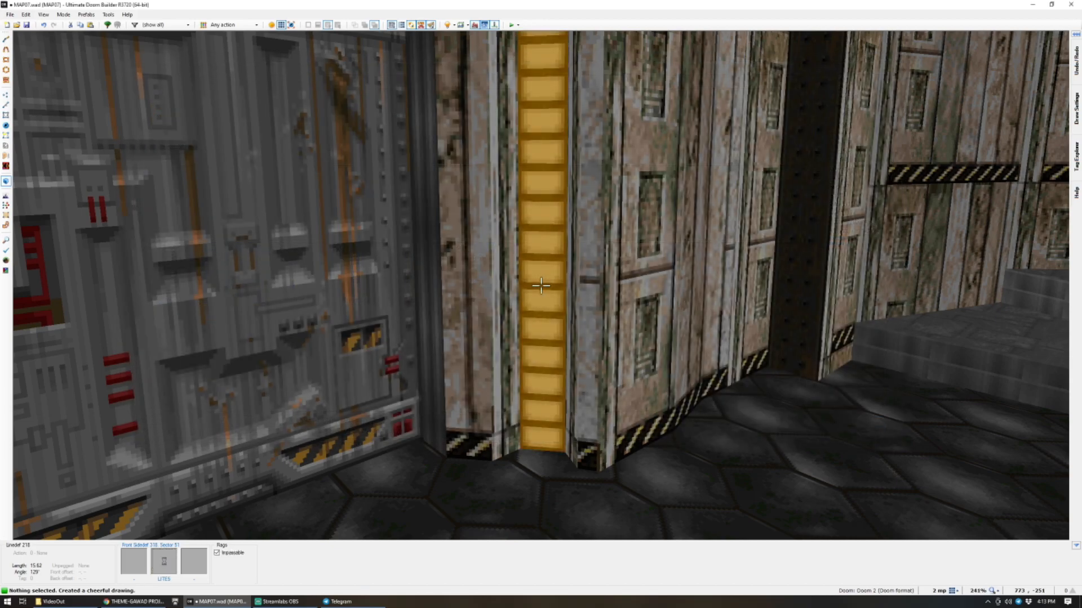
pyautogui.hotkey('ctrl', 'v')
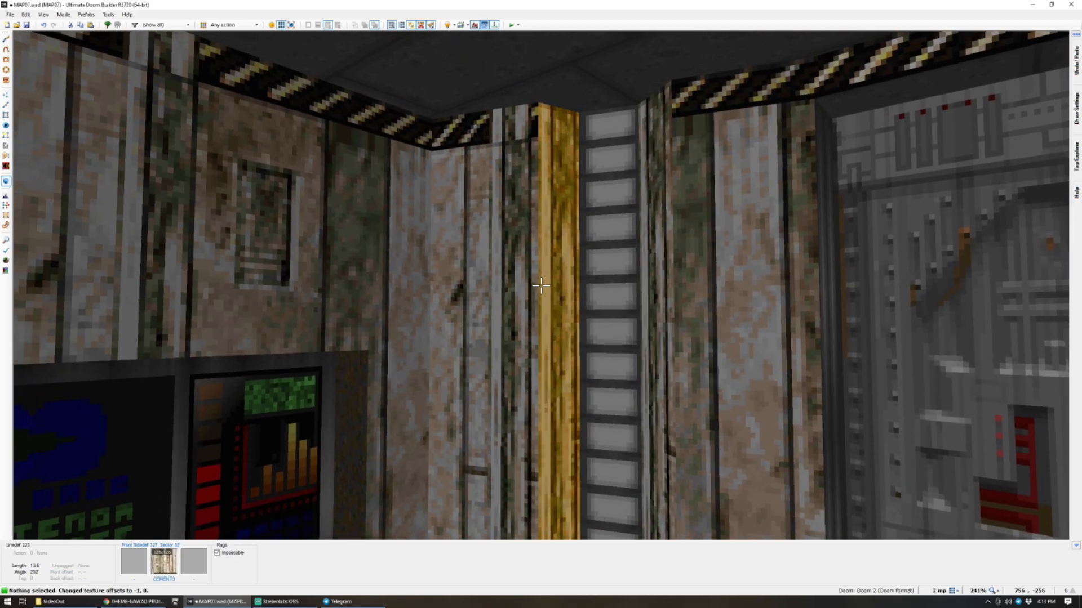
# Select the four side walls of the two light recesses and apply the METAL texture to them.
pyautogui.click(541, 285)
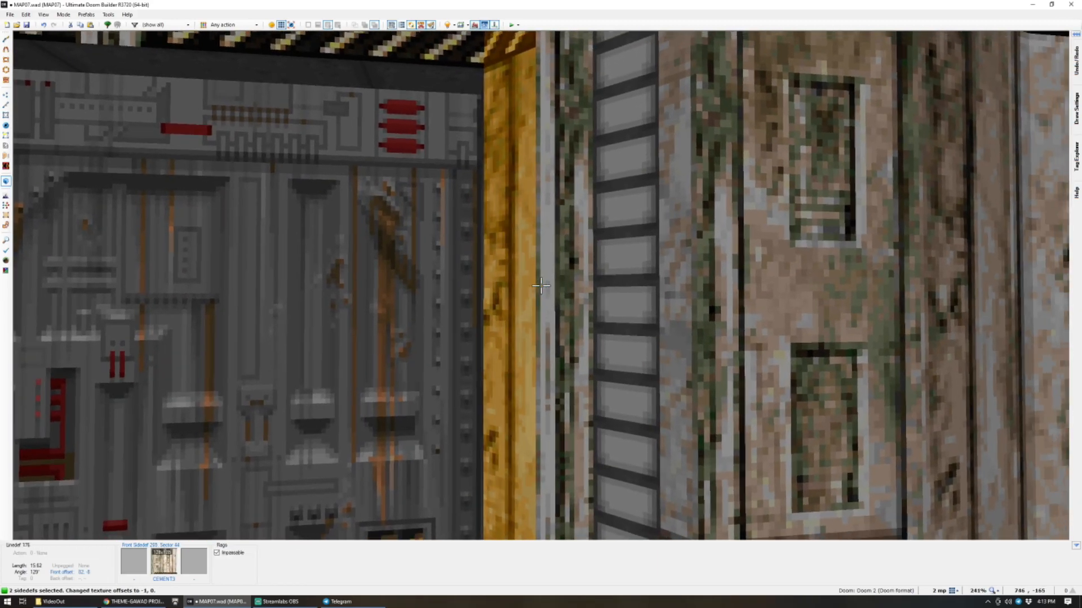
pyautogui.click(541, 285)
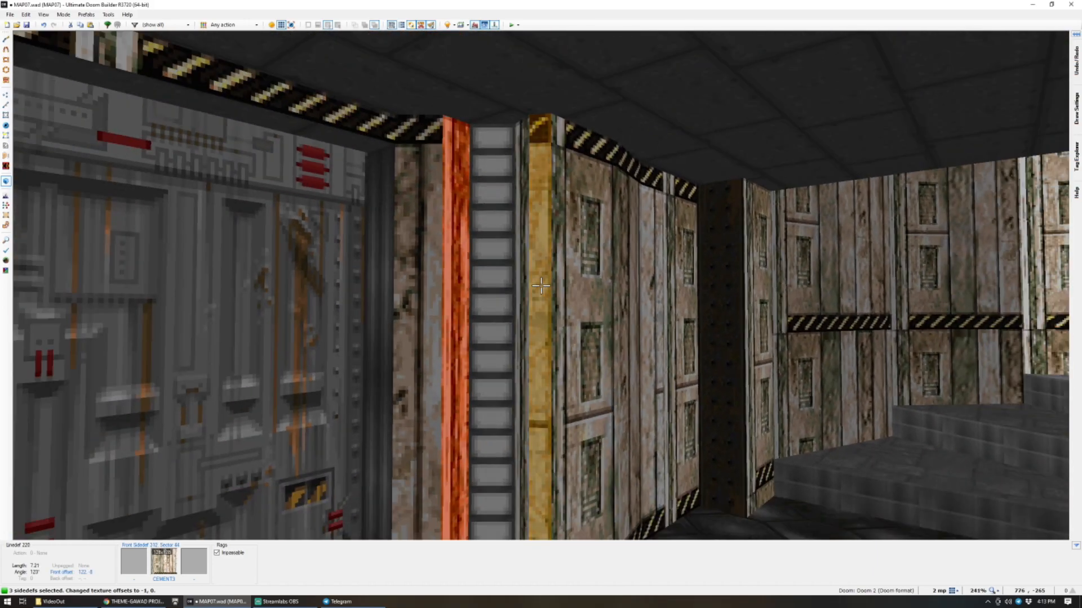
pyautogui.click(541, 286)
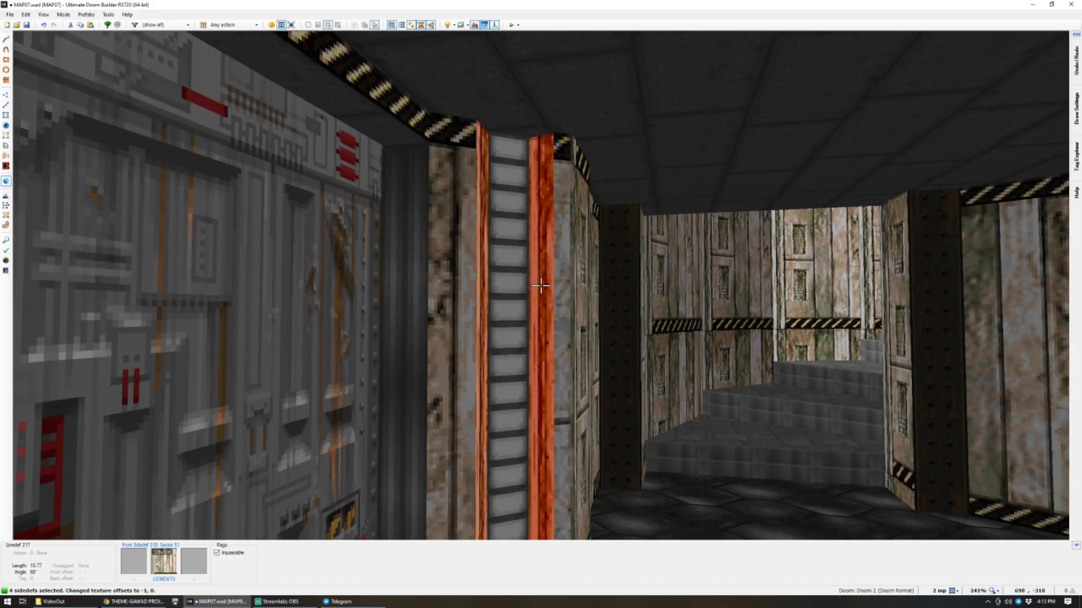
pyautogui.press('t')
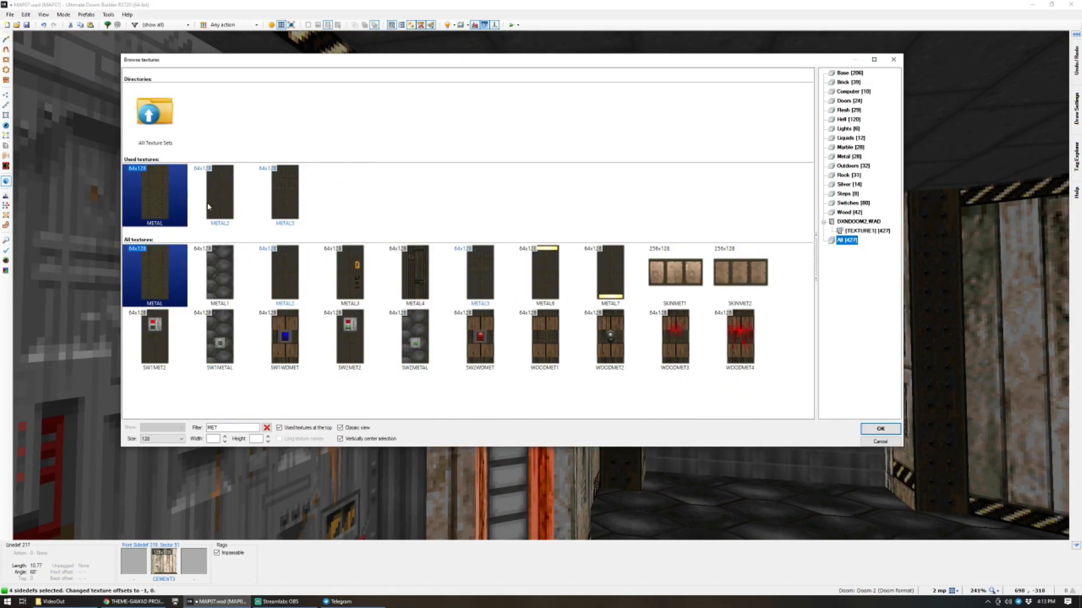
pyautogui.doubleClick(159, 204)
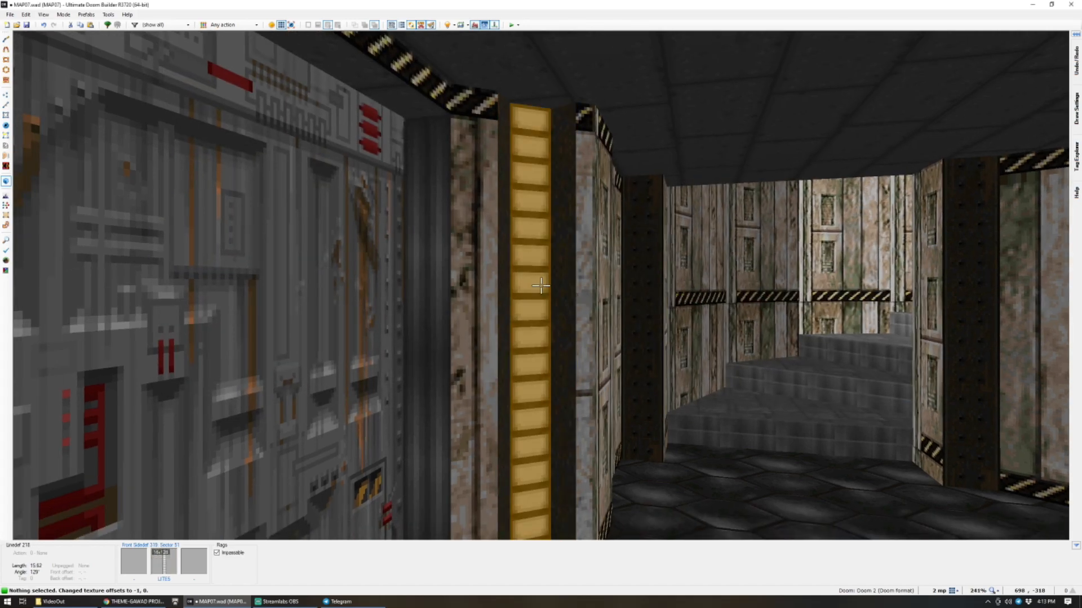
# Select the ceilings of both light recesses and lower them below the room's ceiling.
pyautogui.press('f')
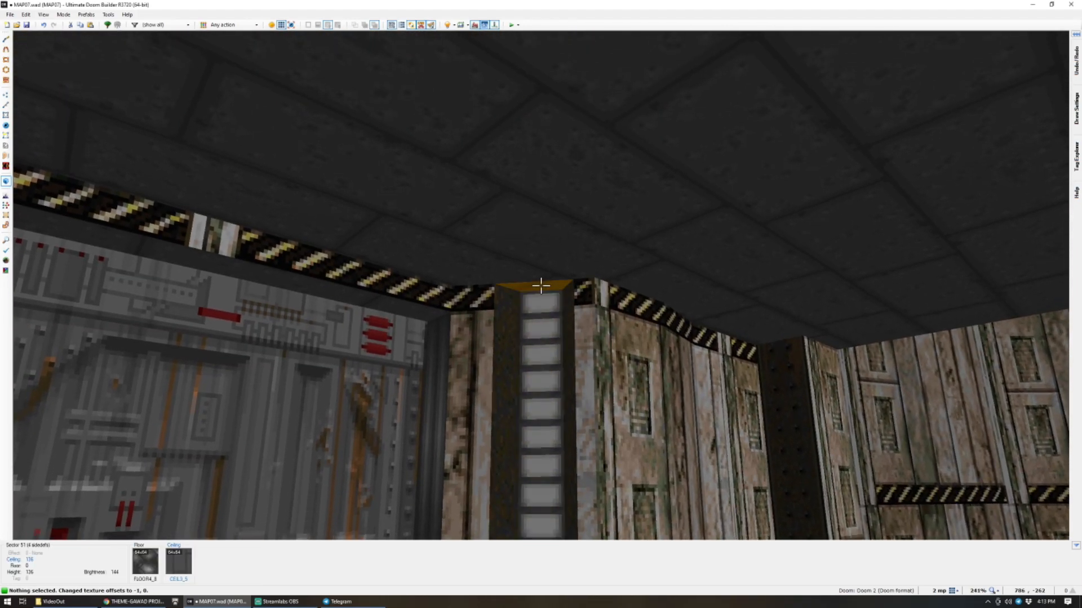
pyautogui.click(541, 286)
pyautogui.click(541, 286)
pyautogui.scroll(-4, 541, 285)
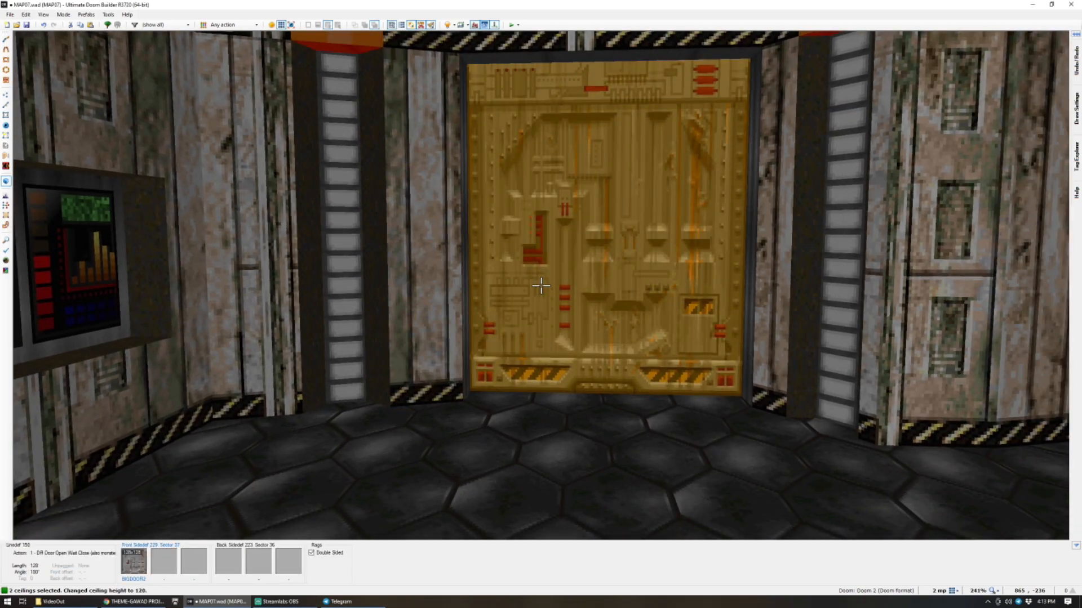
# Apply CEMENT3 to the upper walls above both light recesses, set them upper-unpegged and auto-align the wall textures.
pyautogui.press('c')
pyautogui.hotkey('ctrl', 'c')
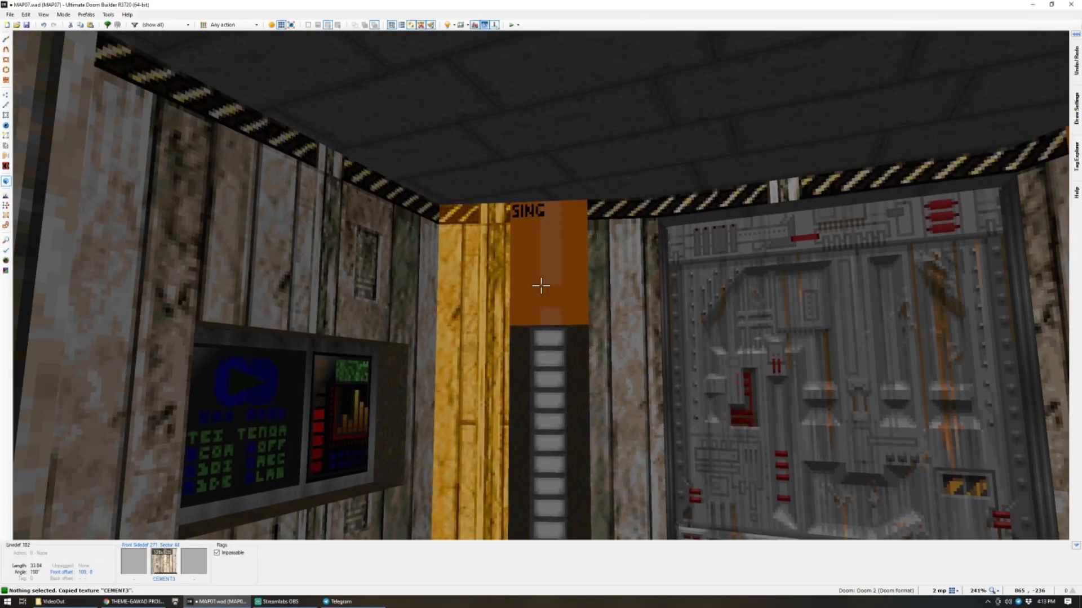
pyautogui.hotkey('ctrl', 'v')
pyautogui.hotkey('ctrl', 'v')
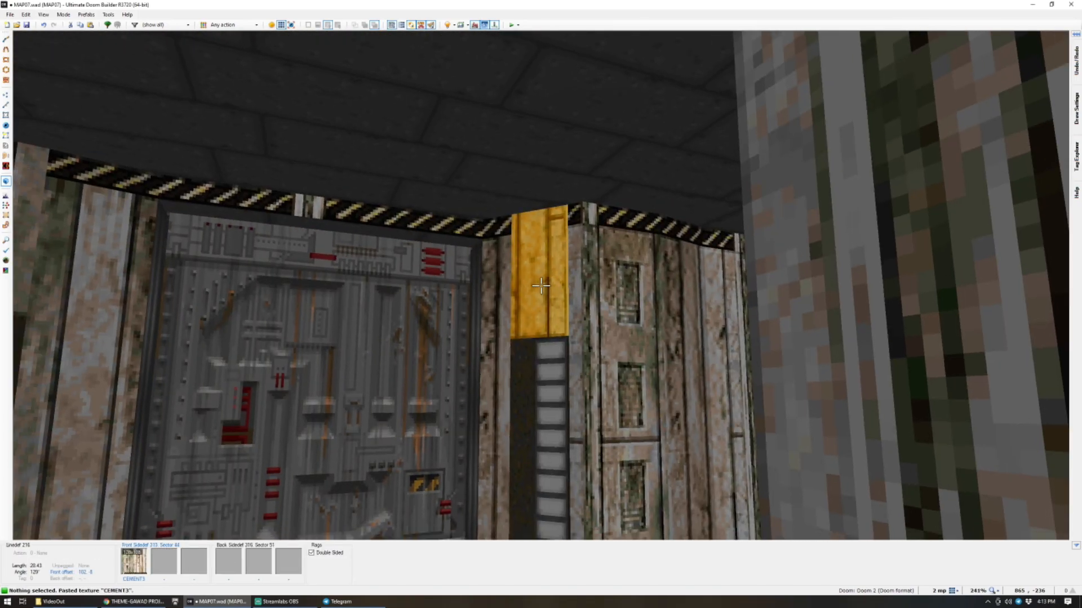
pyautogui.press('u')
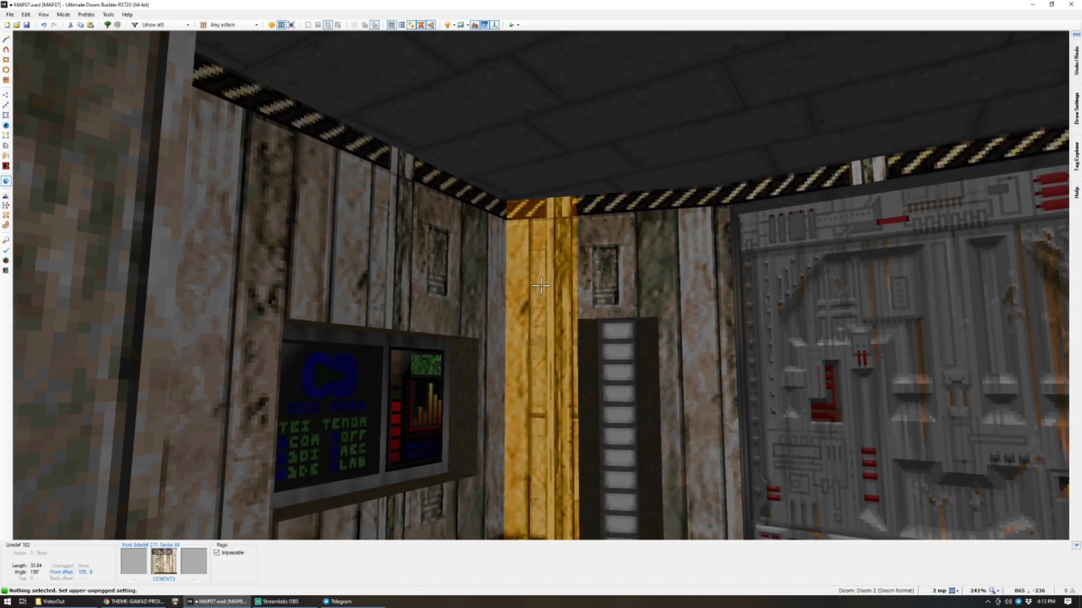
pyautogui.hotkey('ctrl', 'a')
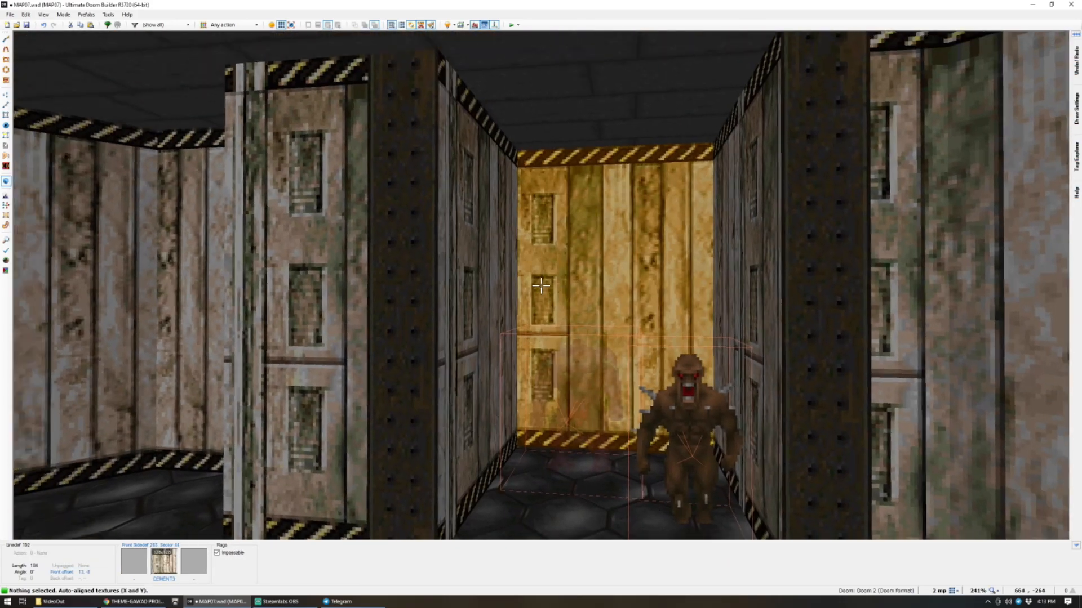
# Select the three inner walls of the east monster alcove and apply the CEMENT9 texture to them.
pyautogui.click(541, 285)
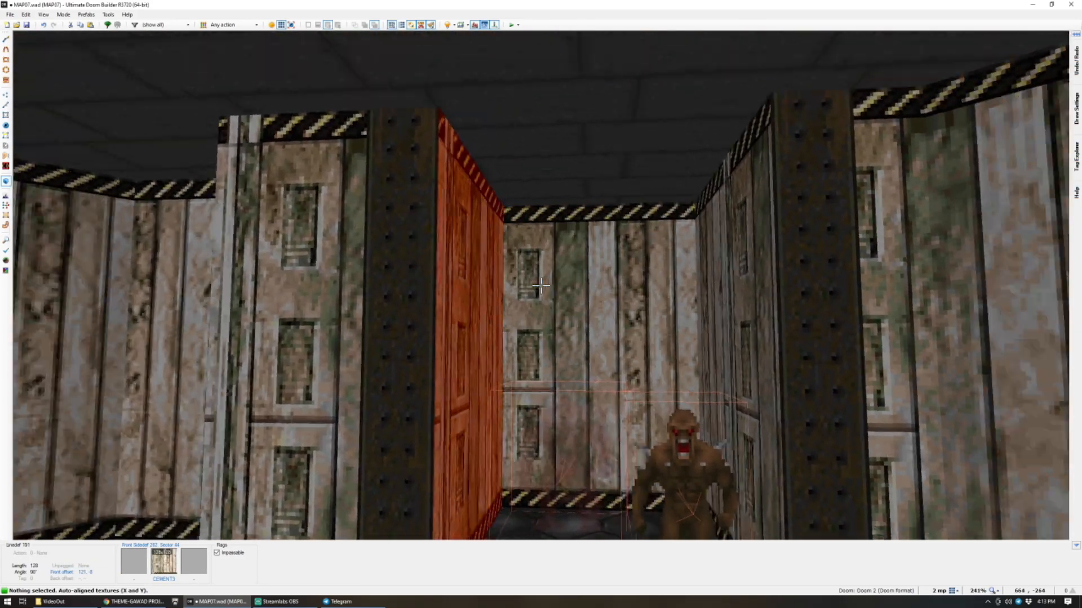
pyautogui.click(541, 285)
pyautogui.click(541, 285)
pyautogui.middleClick(540, 285)
pyautogui.scroll(-4, 574, 267)
pyautogui.scroll(4, 573, 270)
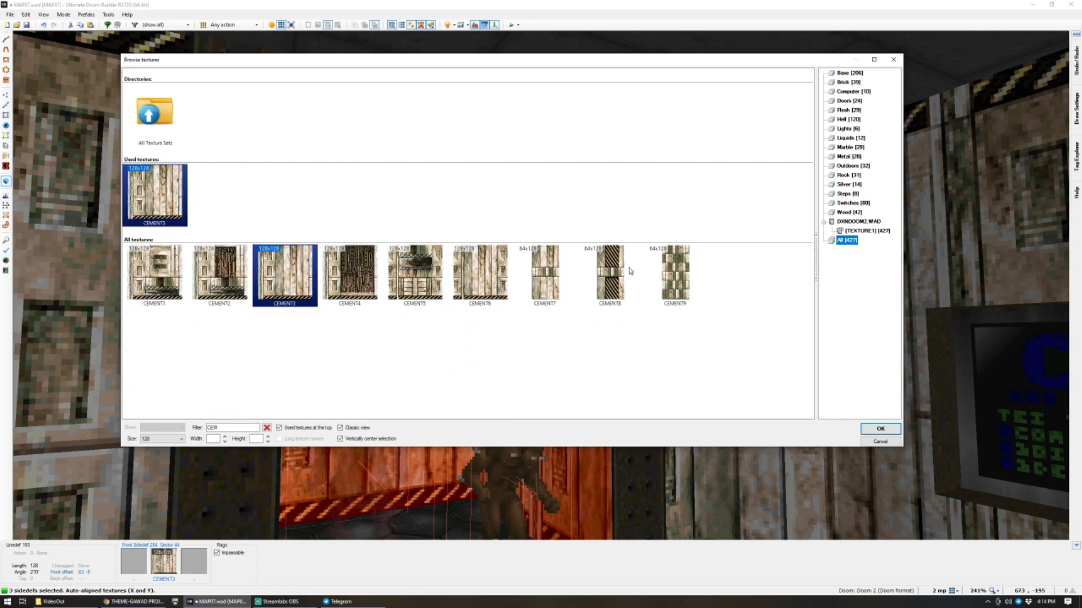
pyautogui.doubleClick(671, 271)
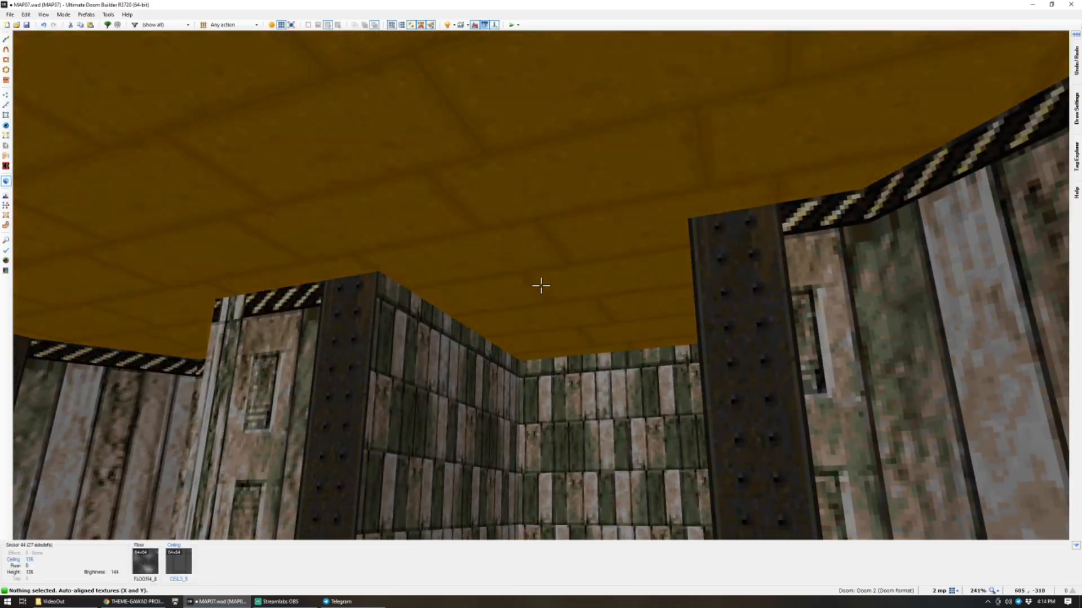
# Draw a line across the mouth of the east monster alcove to split it from the main room's sector.
pyautogui.click(541, 285)
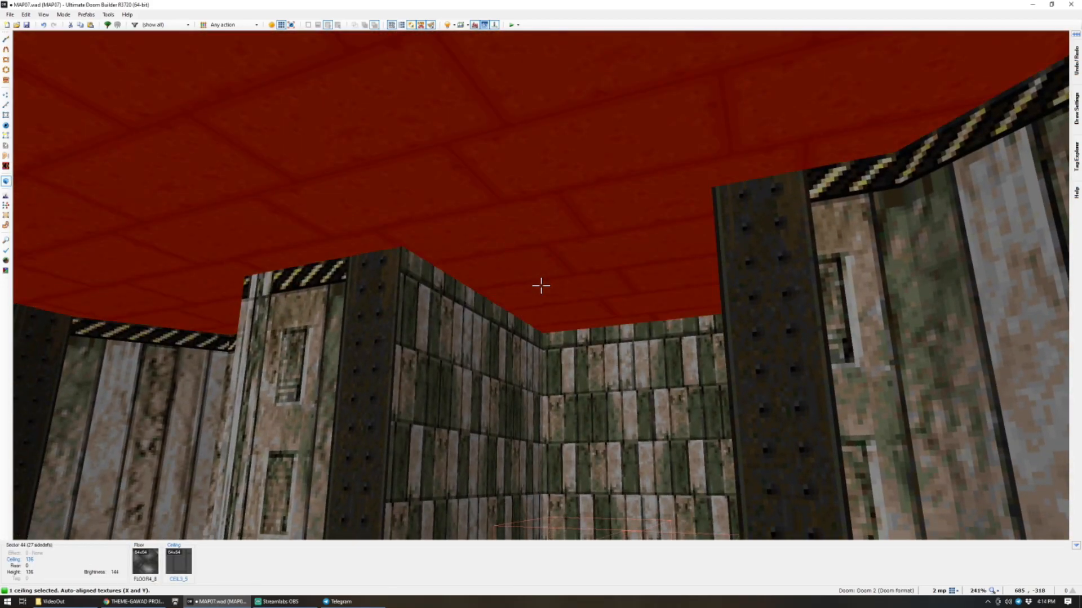
pyautogui.click(541, 286)
pyautogui.press('q')
pyautogui.scroll(-6, 541, 286)
pyautogui.scroll(4, 544, 304)
pyautogui.scroll(4, 542, 317)
pyautogui.press('d')
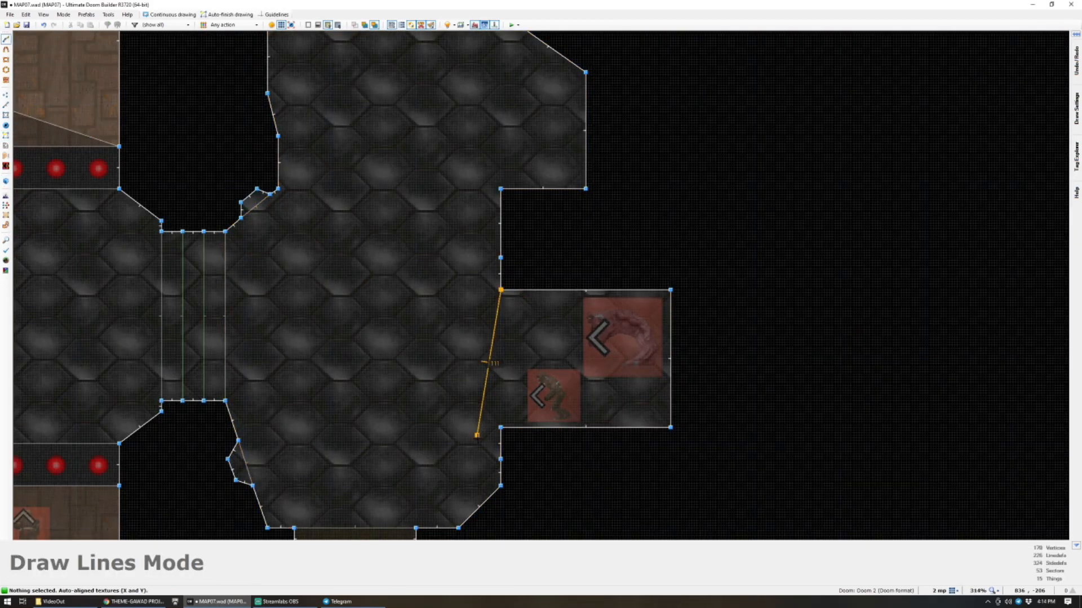
pyautogui.click(499, 428)
pyautogui.press('q')
pyautogui.press('d')
# Lower the ceiling of the east monster alcove to 104.
pyautogui.click(541, 285)
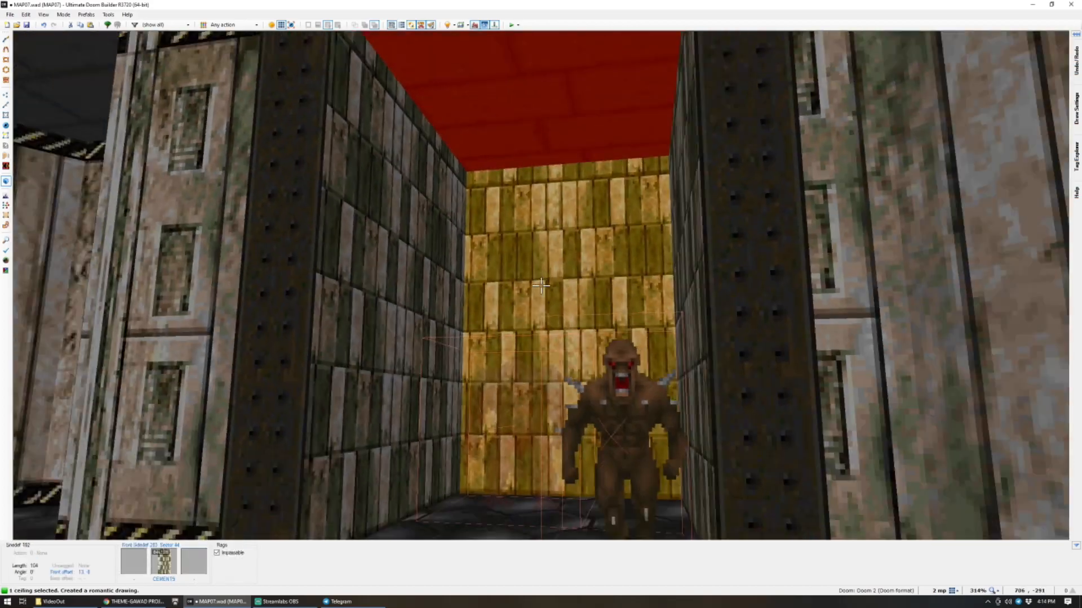
pyautogui.scroll(-3, 541, 285)
pyautogui.scroll(-1, 541, 285)
pyautogui.press('e')
pyautogui.press('c')
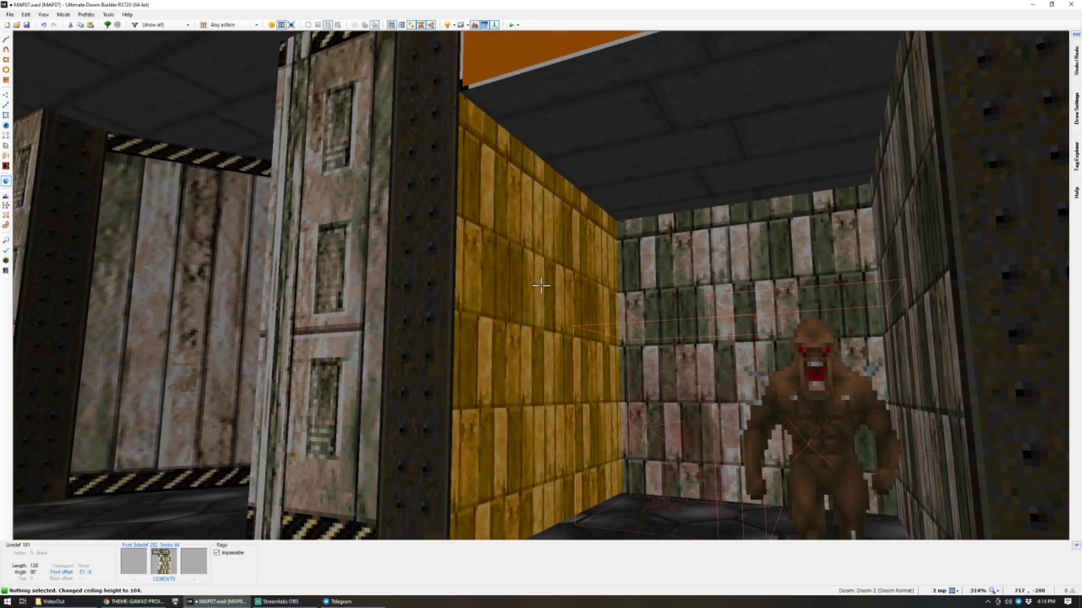
# Select the alcove's three CEMENT9 walls and shift their textures vertically to fit below the ceiling.
pyautogui.click(541, 285)
pyautogui.press('s')
pyautogui.click(541, 285)
pyautogui.click(540, 286)
pyautogui.press('Up')
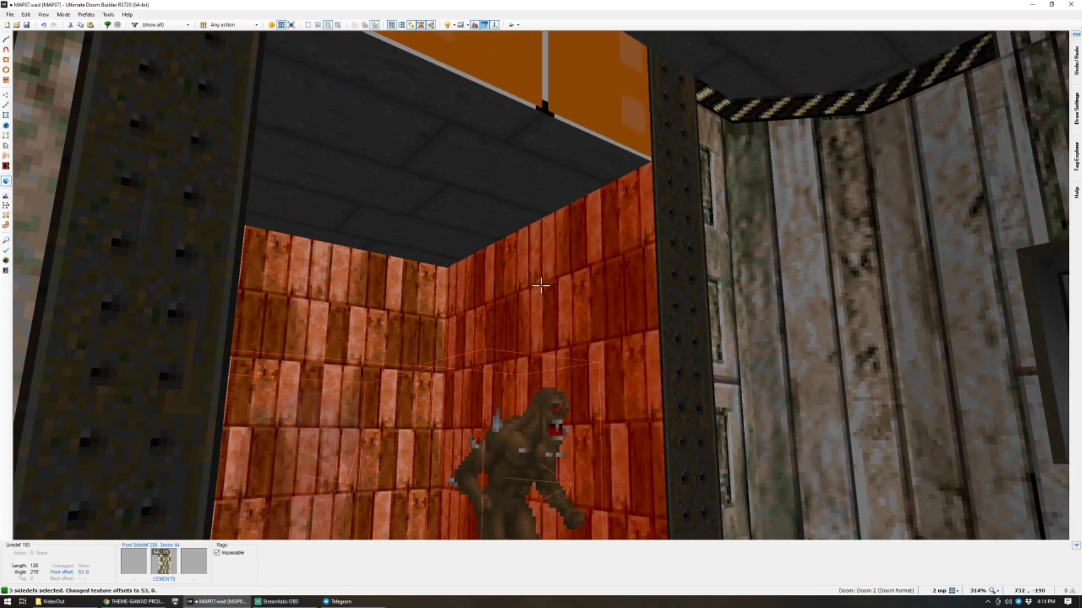
pyautogui.press('d')
pyautogui.press('e')
pyautogui.press('f')
pyautogui.press('d')
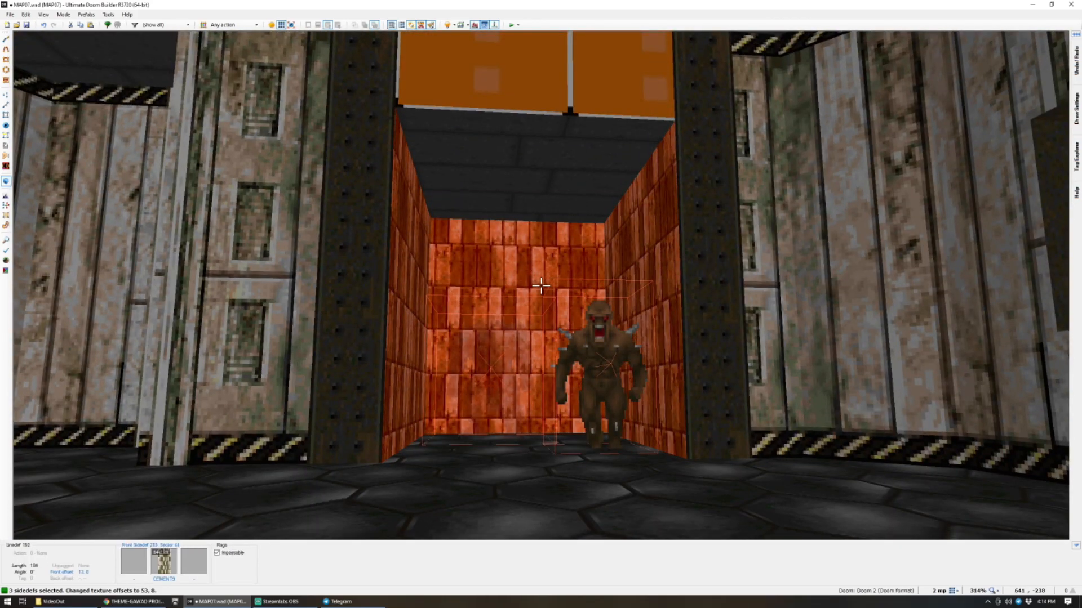
pyautogui.press('c')
# Copy CEMENT3 onto the upper wall above the alcove opening and set its texture offsets to 16, 0.
pyautogui.press('d')
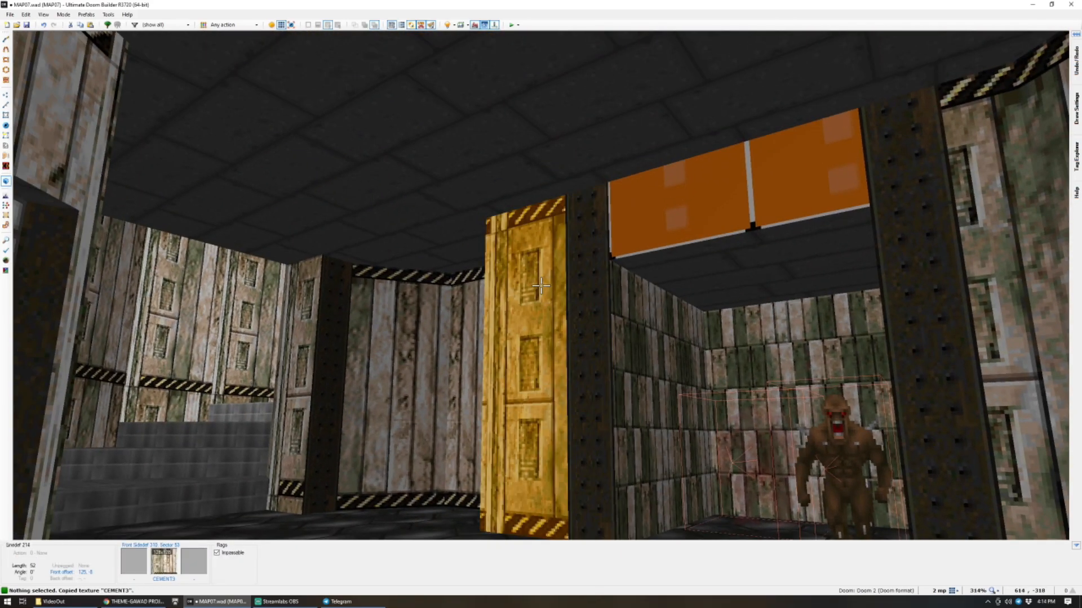
pyautogui.hotkey('ctrl', 'c')
pyautogui.hotkey('ctrl', 'v')
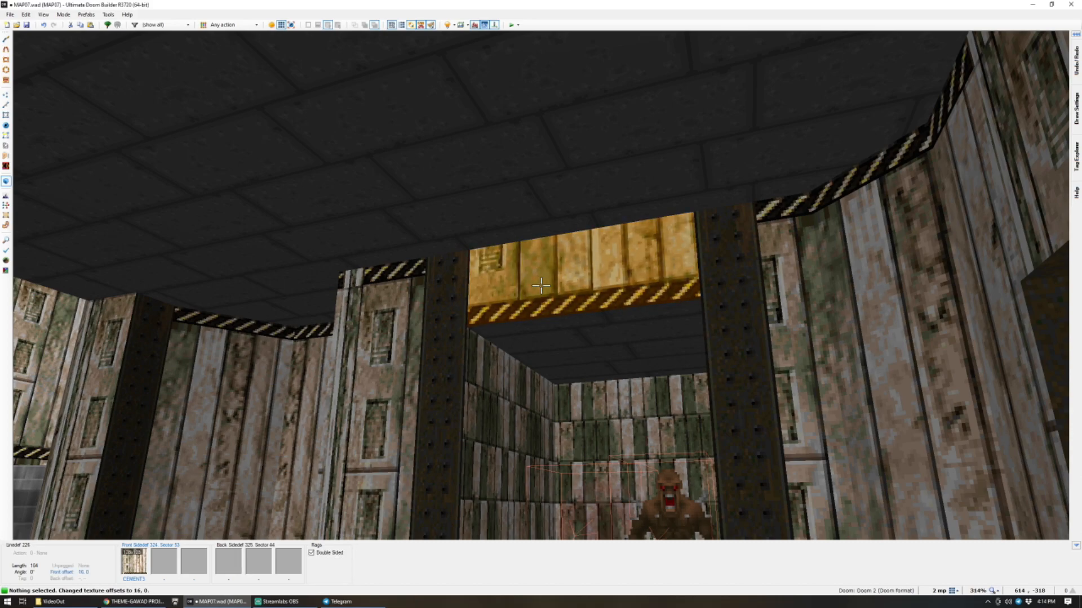
pyautogui.press('w')
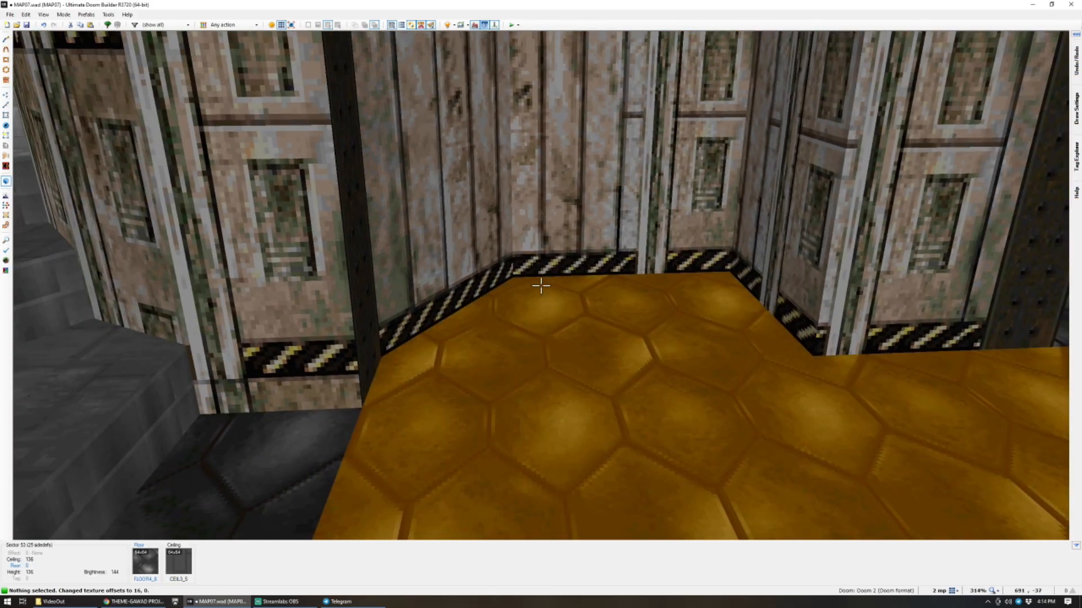
pyautogui.press('q')
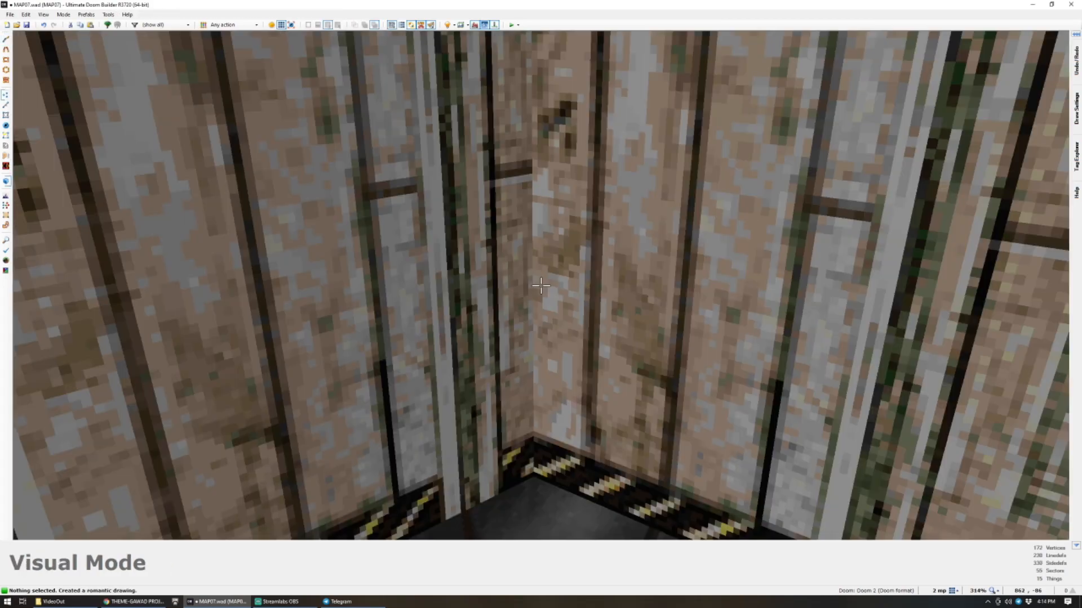
# Raise the floor of the recess beside the curved stairs to 64.
pyautogui.click(540, 285)
pyautogui.scroll(7, 540, 285)
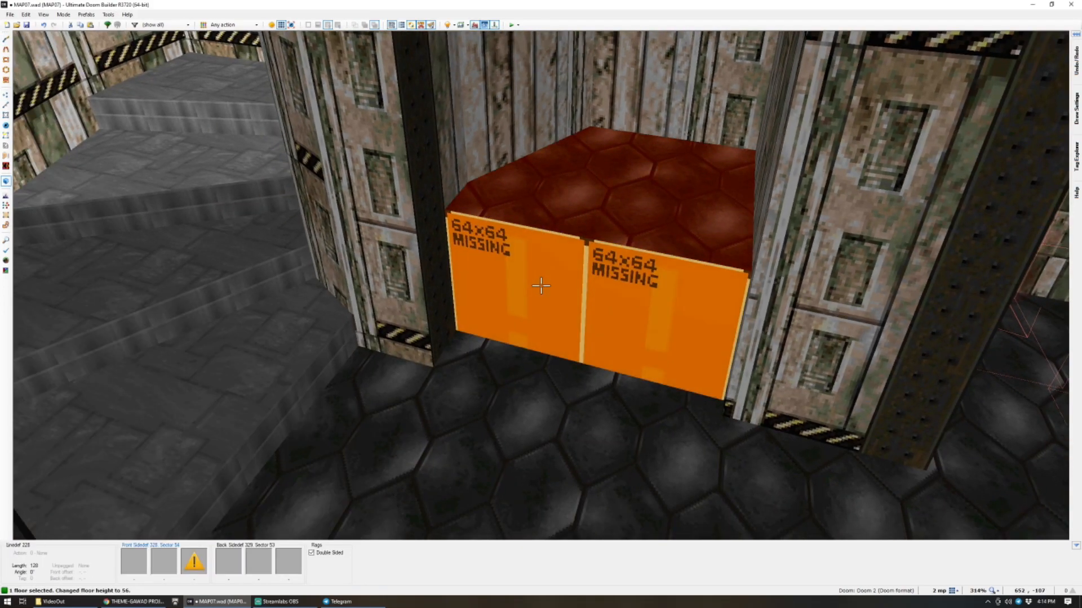
pyautogui.scroll(3, 540, 285)
pyautogui.scroll(-2, 541, 285)
pyautogui.press('c')
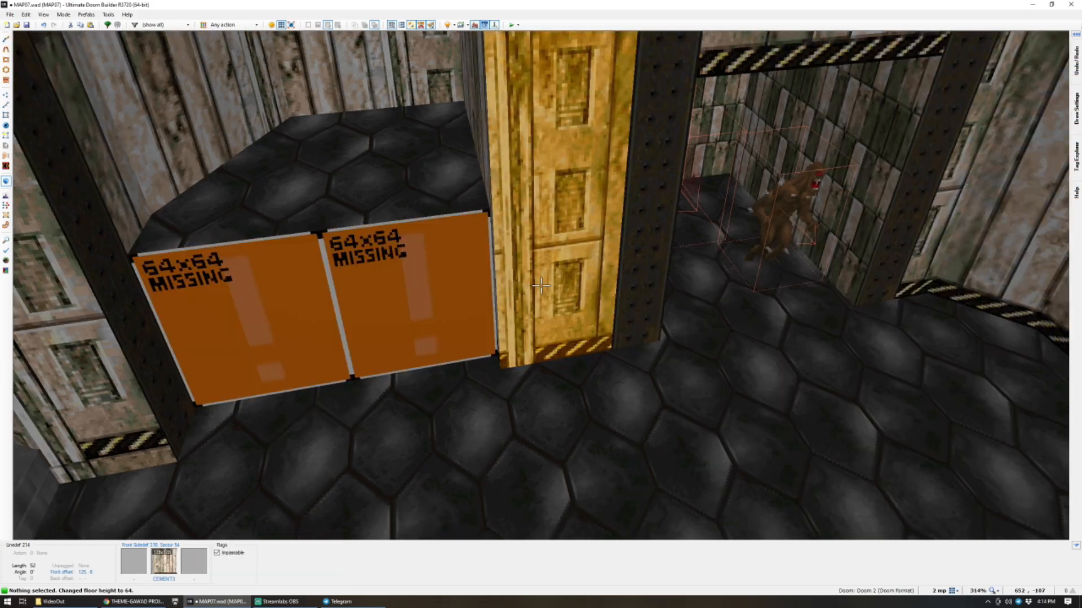
# Copy the CEMENT3 texture onto the missing lower walls below the raised recess and check how it lines up.
pyautogui.hotkey('ctrl', 'c')
pyautogui.hotkey('ctrl', 'v')
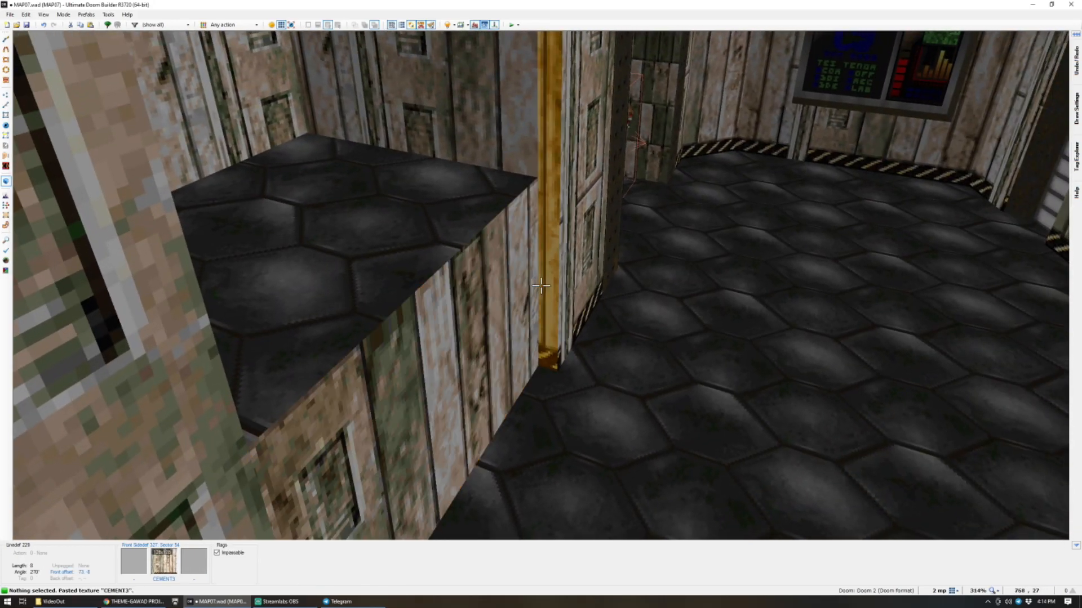
pyautogui.press('d')
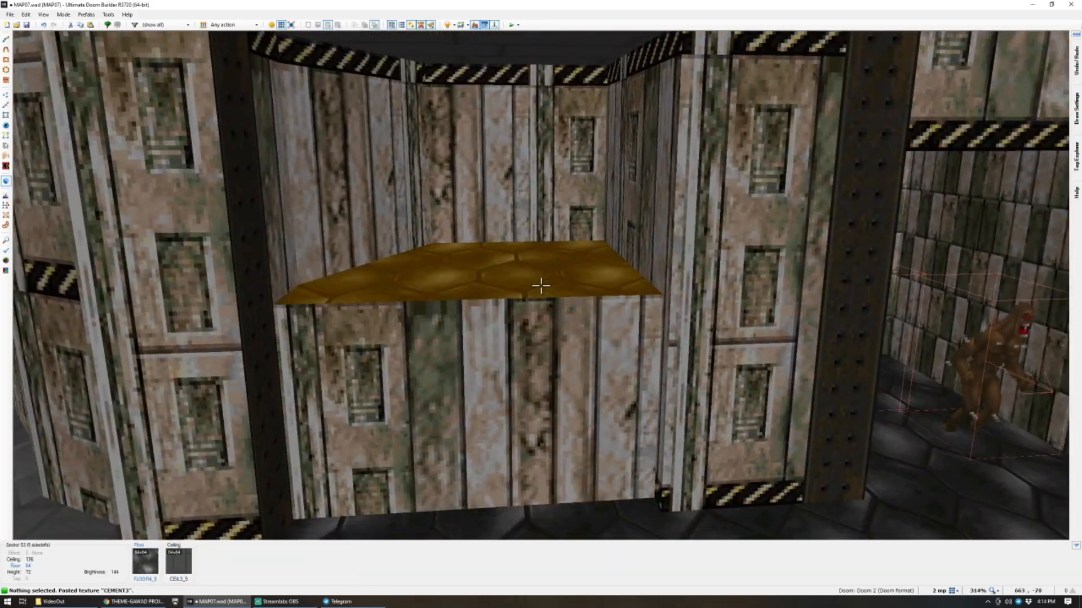
pyautogui.press('e')
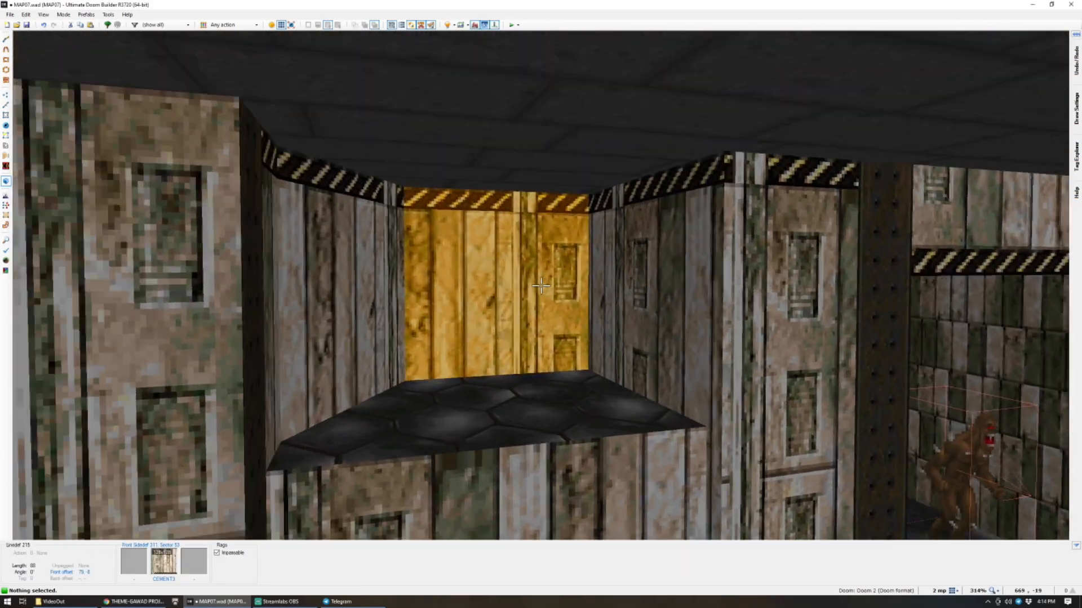
pyautogui.press('e')
pyautogui.press('f')
pyautogui.press('d')
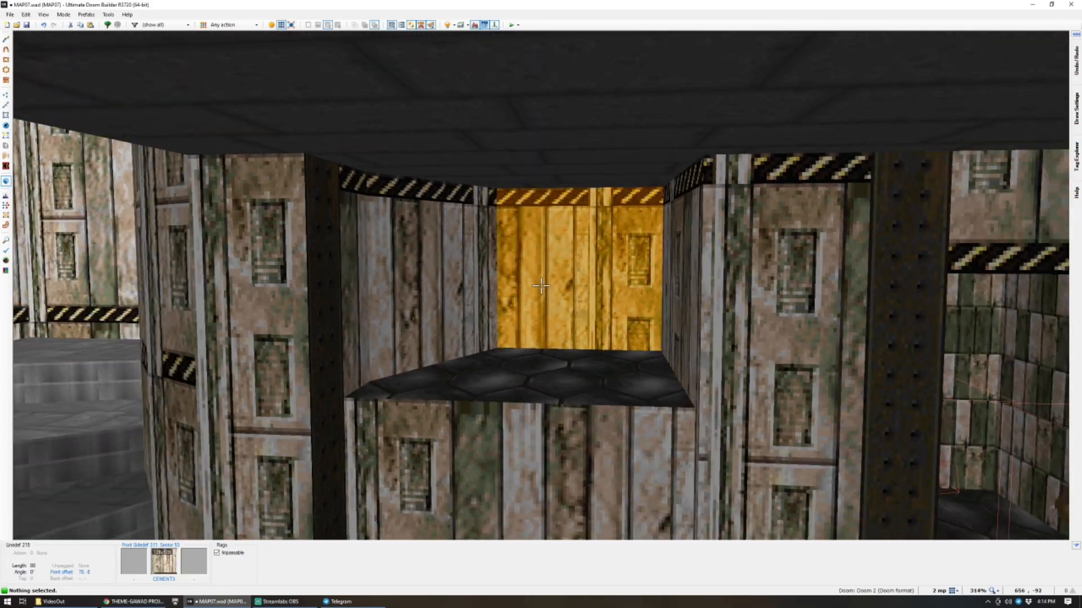
pyautogui.press('e')
pyautogui.press('d')
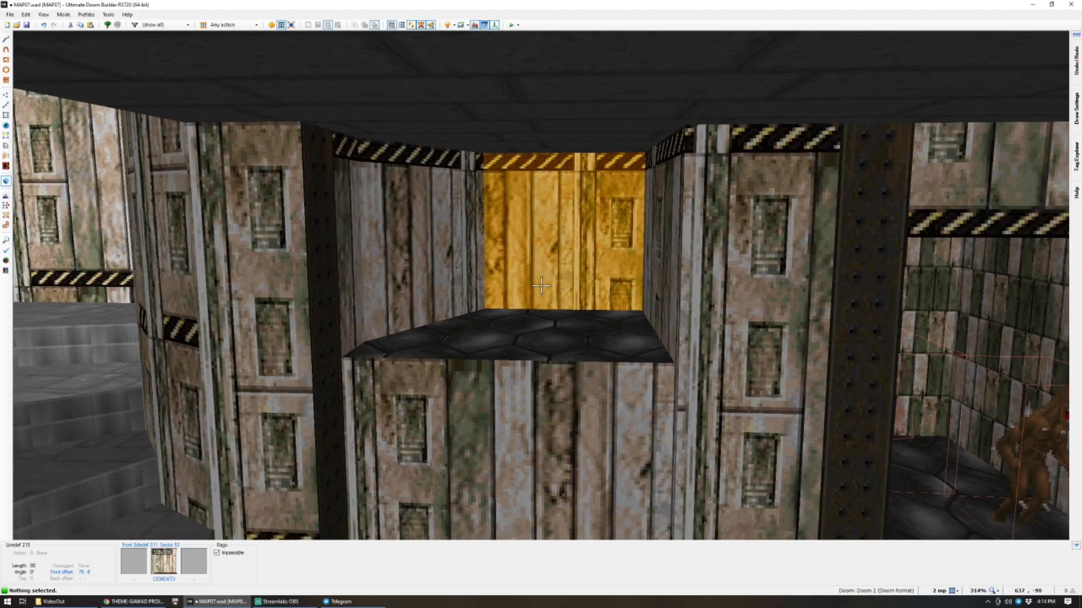
# Add a Former Sergeant with angle 180 in the raised recess and position it near the southeast corner.
pyautogui.press('q')
pyautogui.press('space')
pyautogui.press('t')
pyautogui.rightClick(695, 293)
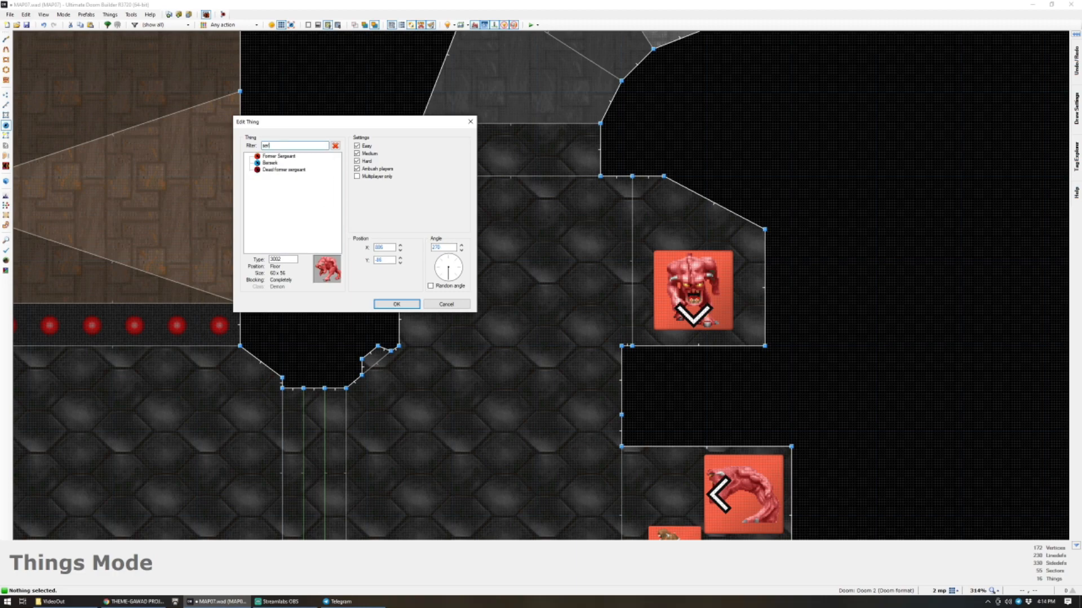
pyautogui.click(265, 156)
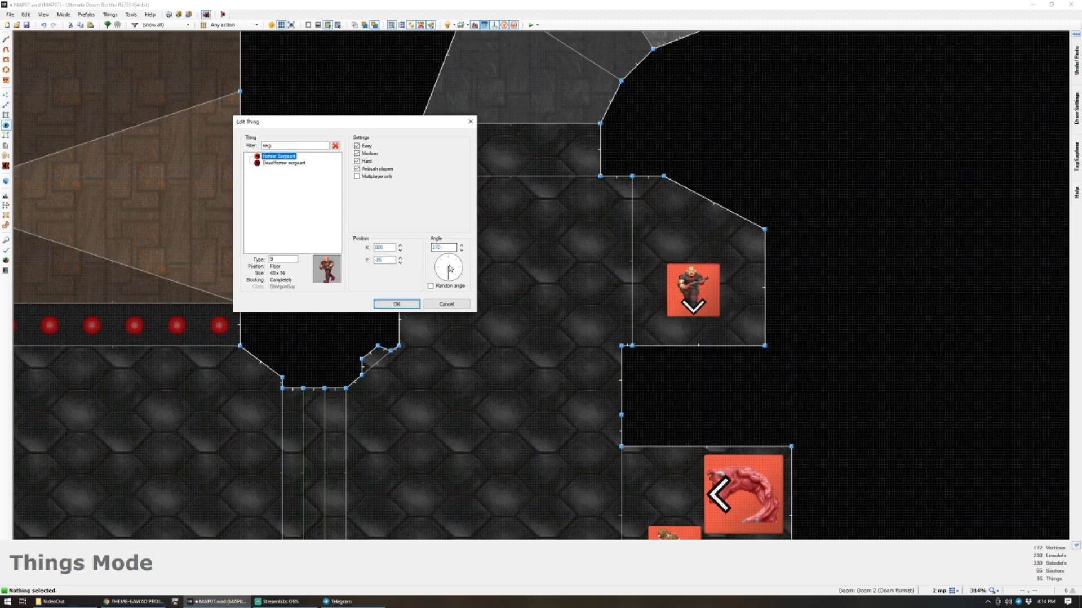
pyautogui.click(390, 305)
pyautogui.moveTo(693, 292); pyautogui.dragTo(720, 313, button='right')
pyautogui.rightClick(720, 313)
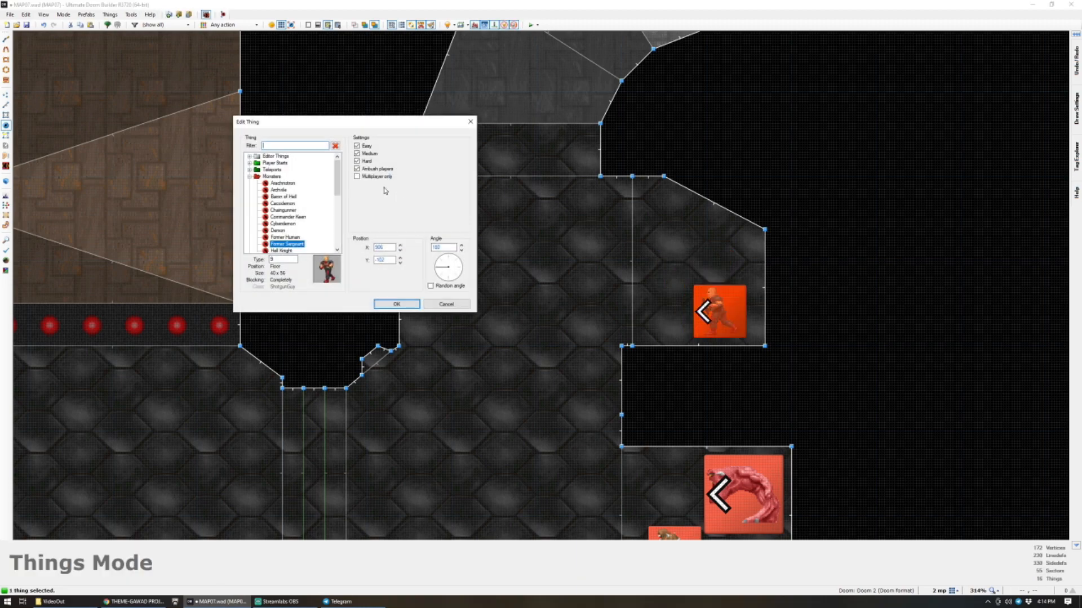
pyautogui.click(386, 305)
# Save the map and check the curved stairs and the room below them in the 3D view.
pyautogui.scroll(-3, 493, 242)
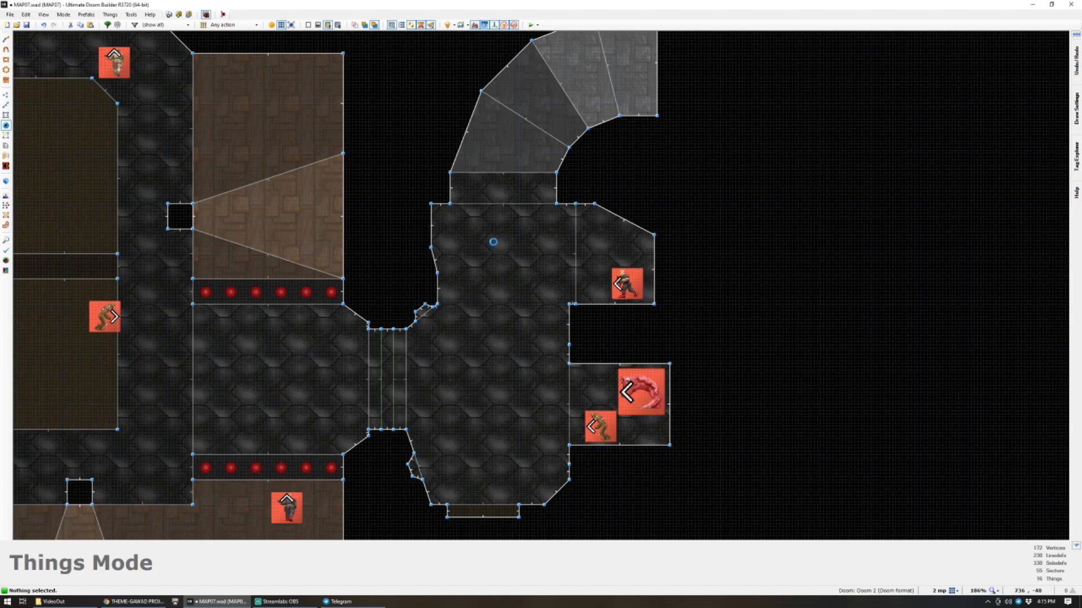
pyautogui.hotkey('ctrl', 's')
pyautogui.scroll(-2, 493, 241)
pyautogui.scroll(1, 492, 241)
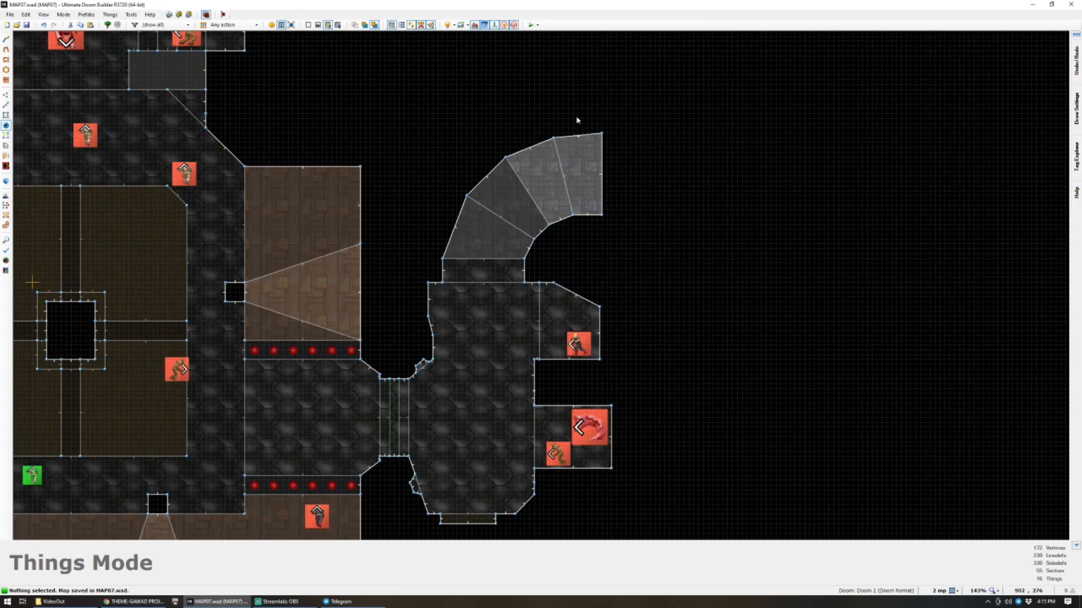
pyautogui.scroll(-4, 515, 214)
pyautogui.press('q')
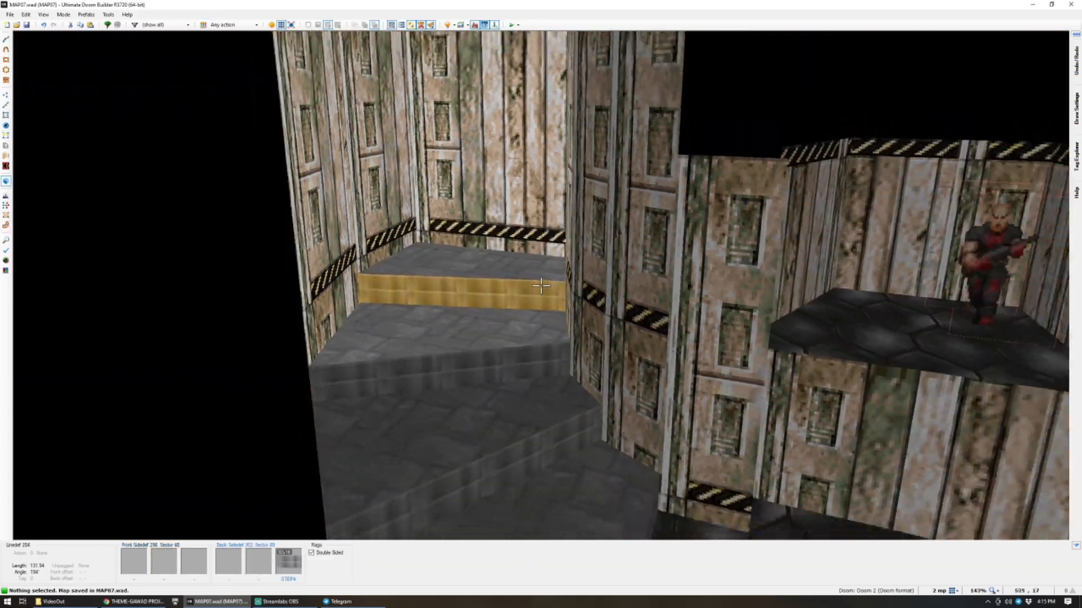
pyautogui.press('e')
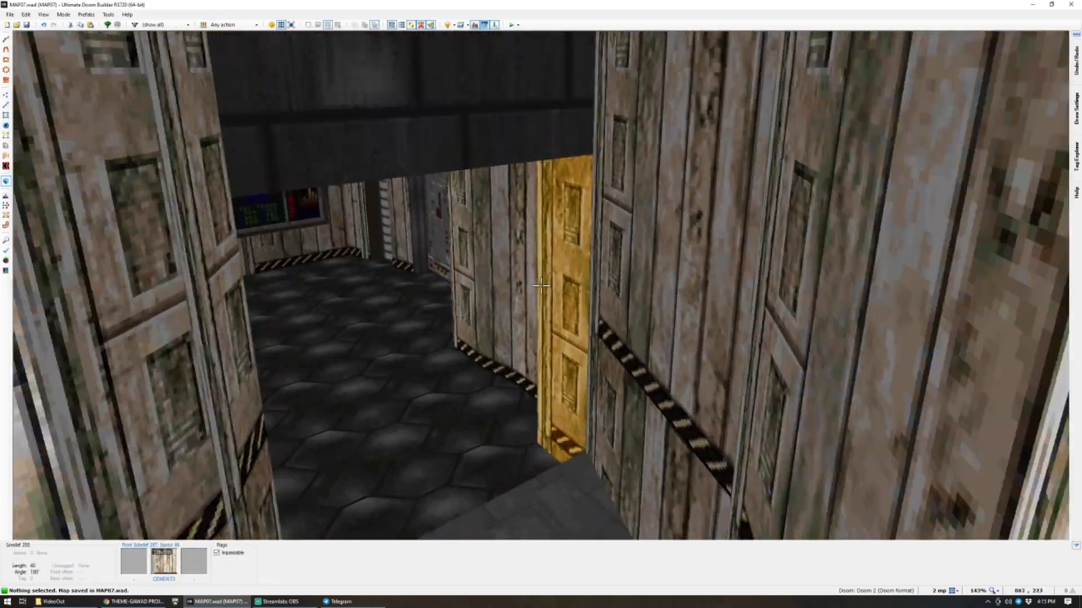
pyautogui.press('q')
# Draw two light-edge lines from the southwest light recess, one to the east wall and one to the southeast diagonal wall.
pyautogui.scroll(8, 542, 246)
pyautogui.press('d')
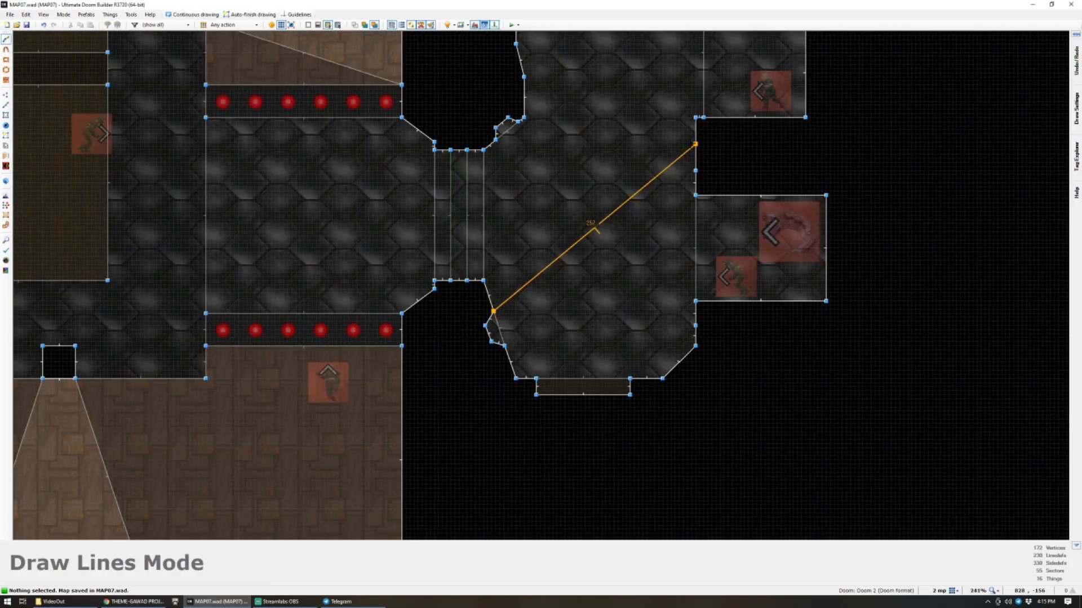
pyautogui.click(695, 134)
pyautogui.press('d')
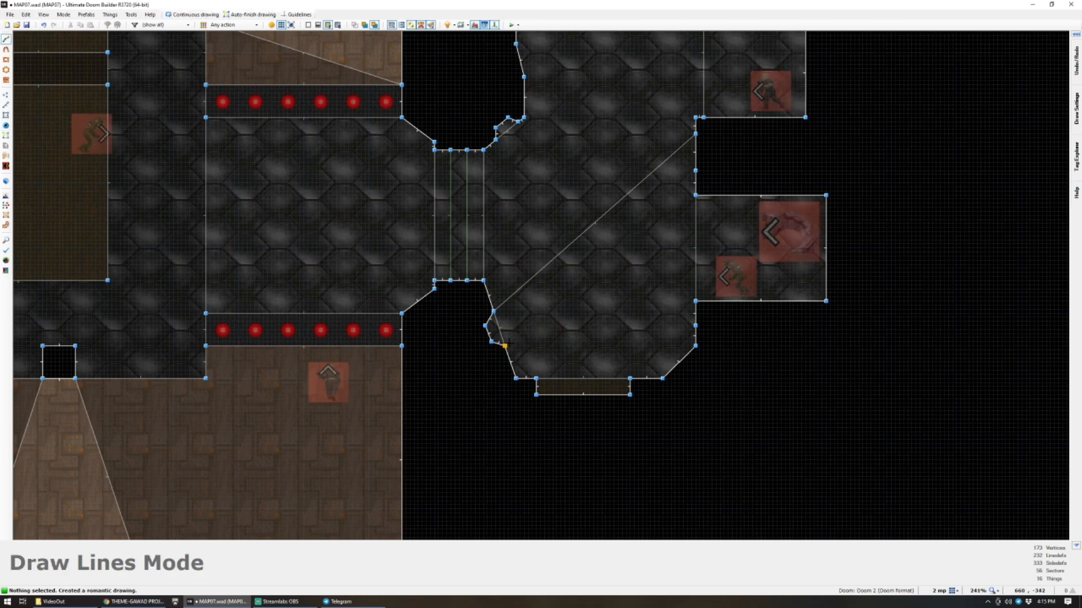
pyautogui.click(678, 362)
# Draw two light-edge lines from the northwest light recess, one to the room's southwest corner and one to the monster alcove's south wall.
pyautogui.press('d')
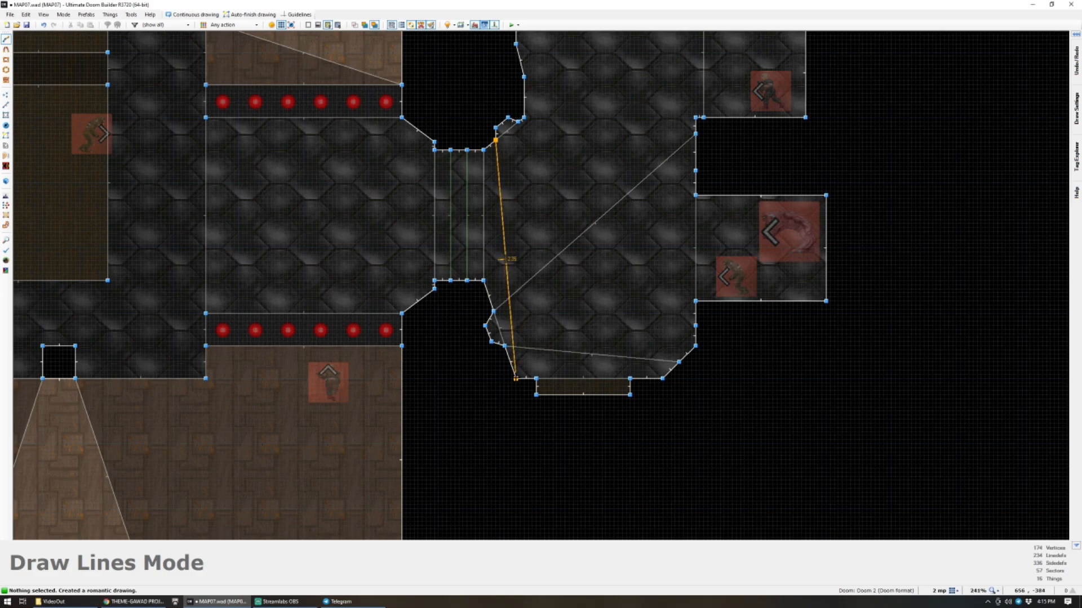
pyautogui.click(515, 377)
pyautogui.press('d')
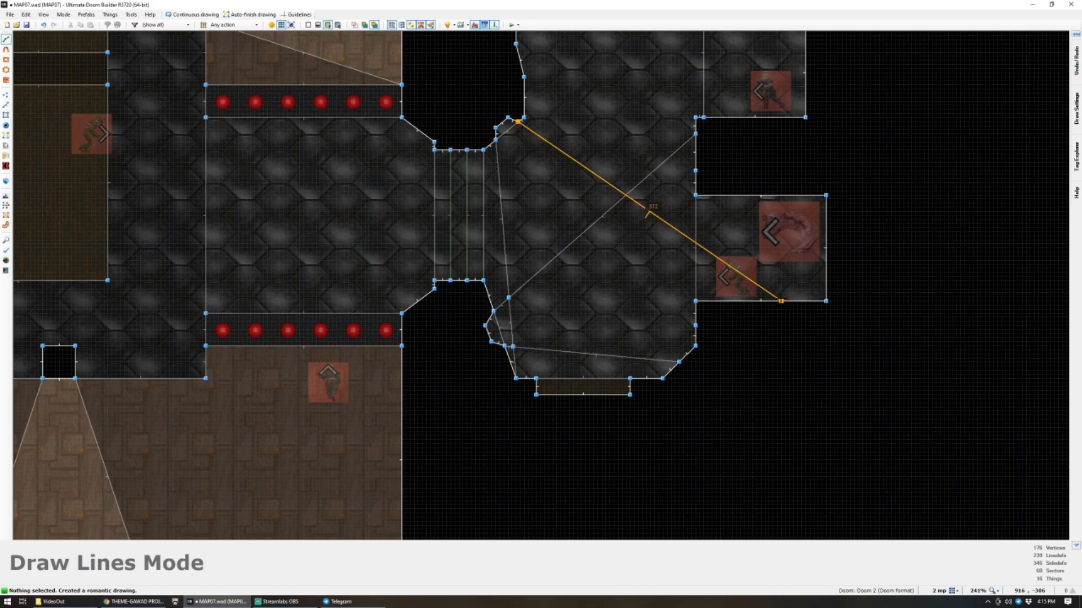
pyautogui.click(782, 301)
# Select the northwest light recess and the room sectors inside its beam, and raise their brightness in steps of 16.
pyautogui.press('s')
pyautogui.click(519, 195)
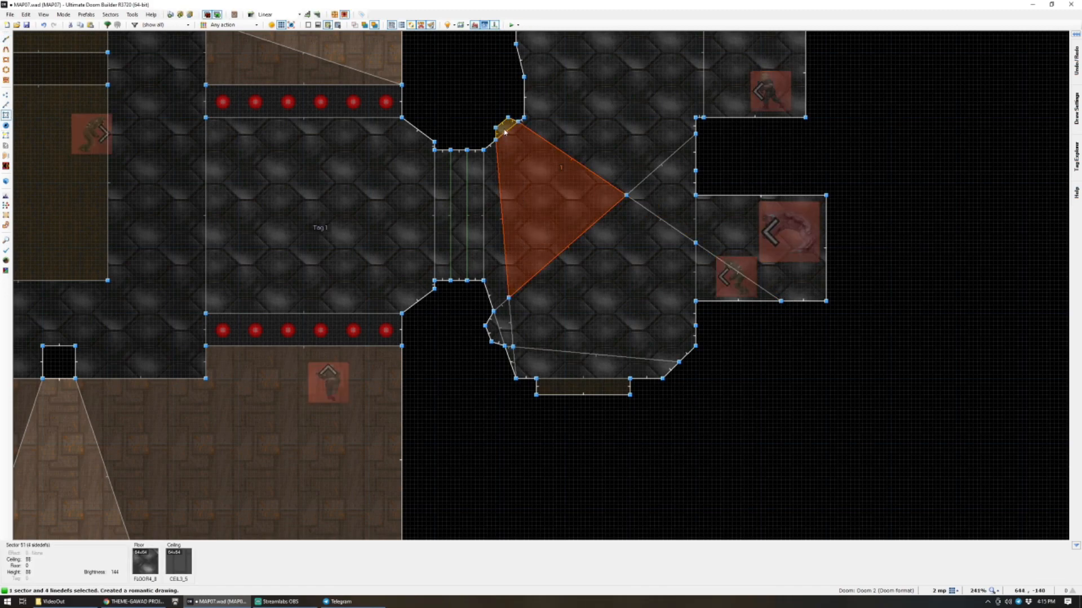
pyautogui.click(602, 288)
pyautogui.click(567, 365)
pyautogui.click(574, 386)
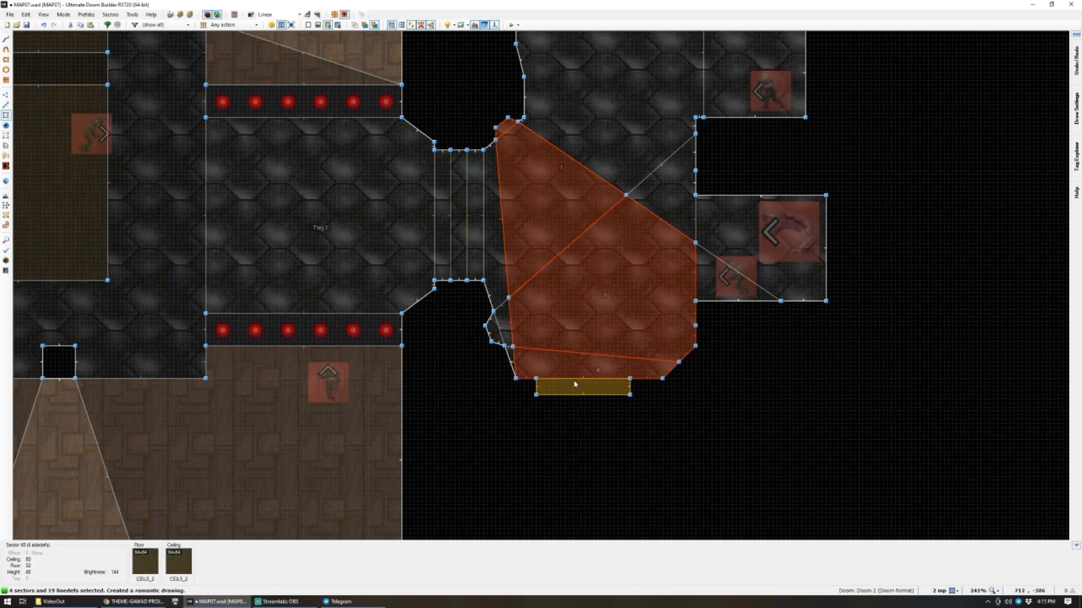
pyautogui.press('Escape')
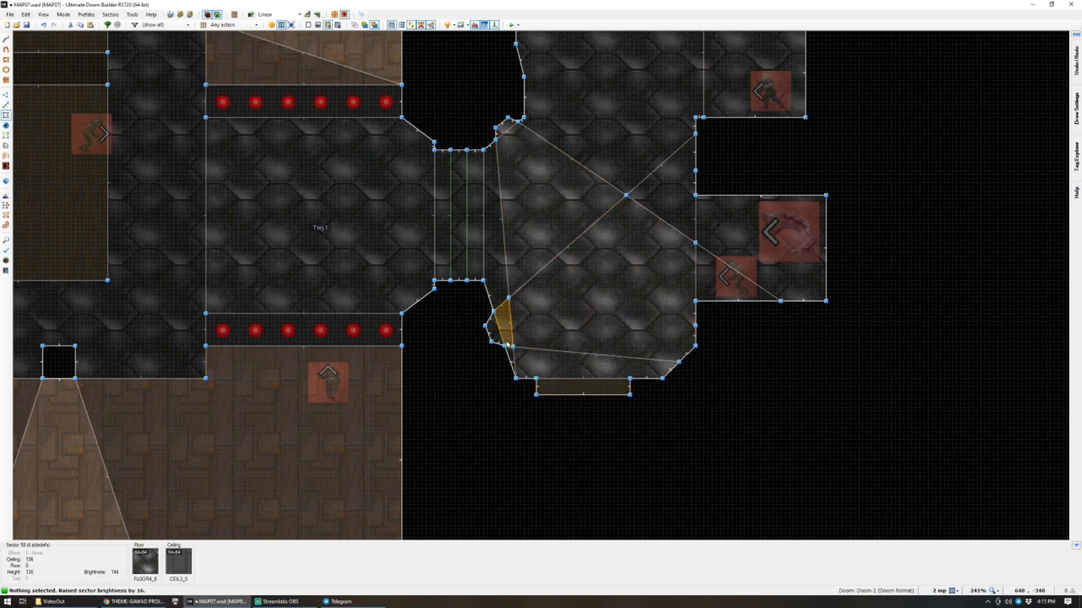
pyautogui.click(496, 335)
pyautogui.click(505, 328)
pyautogui.click(520, 318)
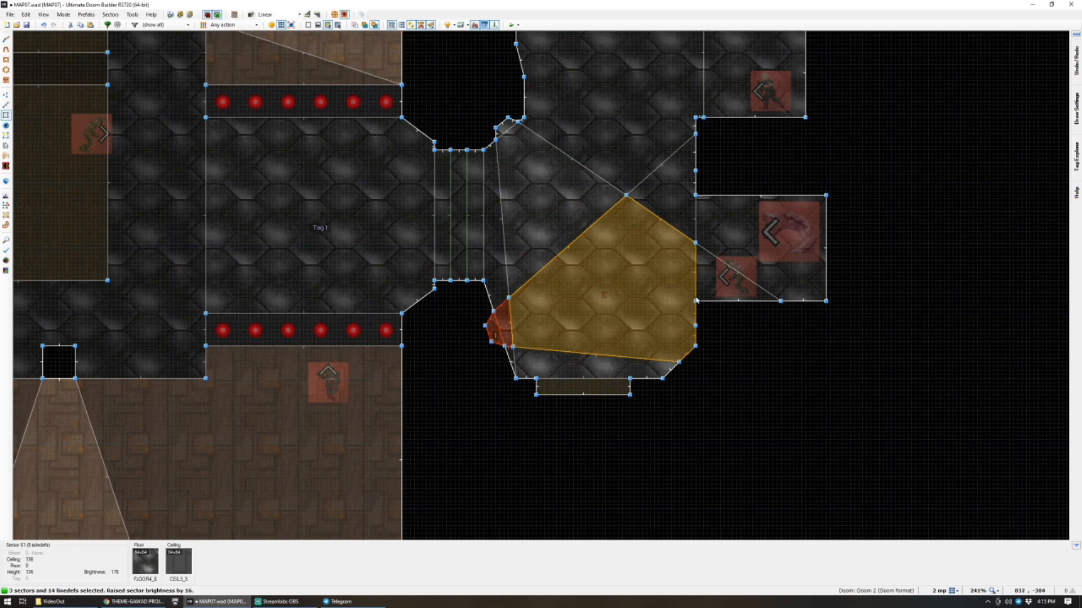
pyautogui.press('c')
# Draw a line from the monster alcove's southwest corner to its east wall to bound the light beam.
pyautogui.hotkey('ctrl', 'd')
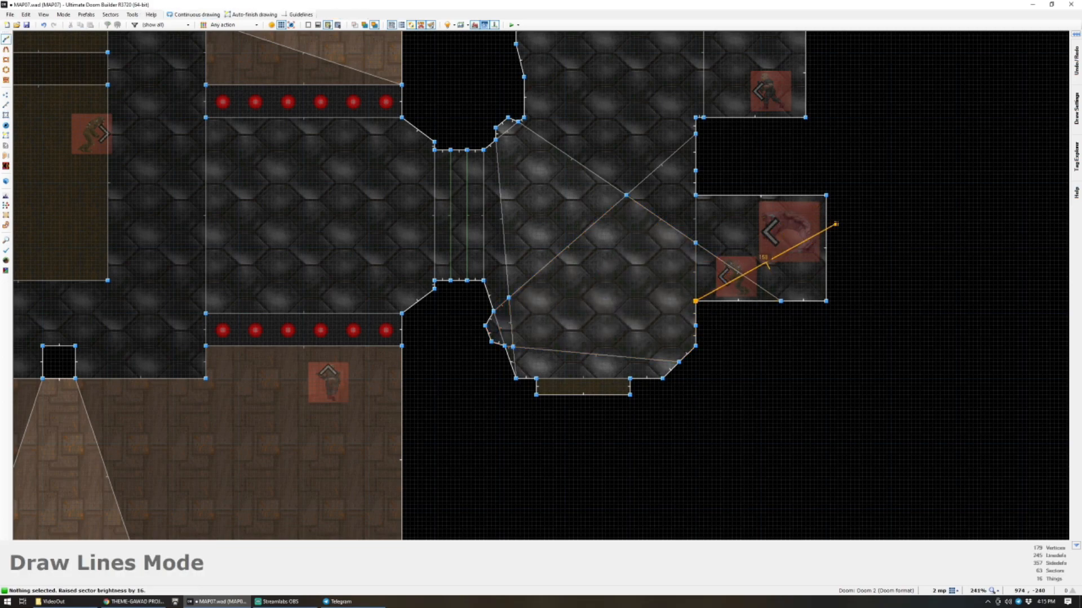
pyautogui.click(826, 250)
pyautogui.rightClick(826, 250)
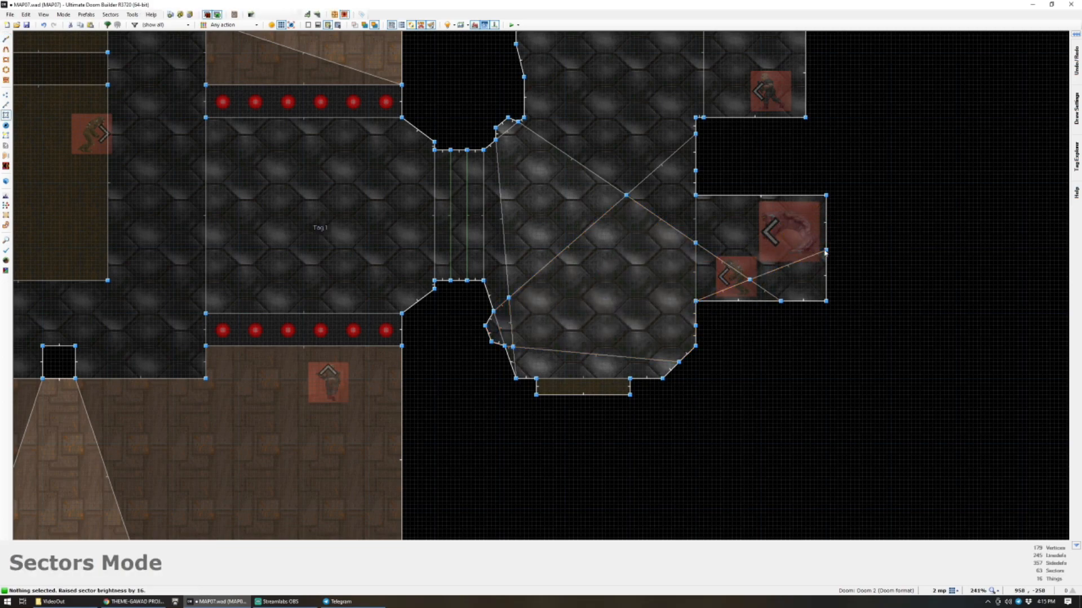
# Select the southwest light recess and the room and alcove sectors inside its beam, and raise their brightness in steps of 16.
pyautogui.click(496, 332)
pyautogui.click(506, 329)
pyautogui.click(548, 305)
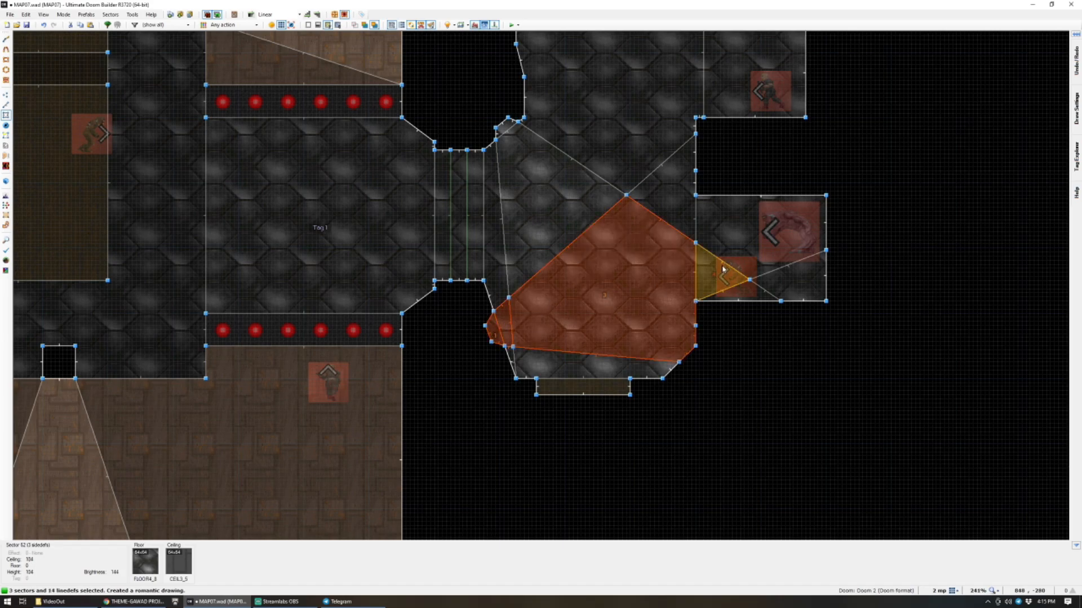
pyautogui.click(715, 272)
pyautogui.click(749, 237)
pyautogui.click(673, 169)
pyautogui.press('c')
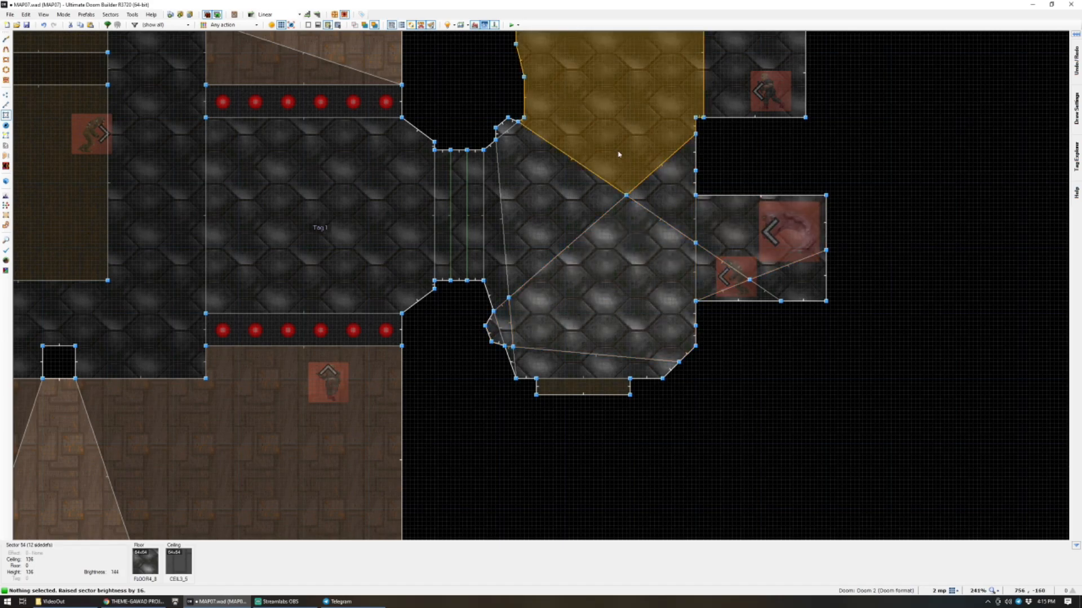
# Raise the brightness of both light-panel recesses flanking the door to 208 in the 3D view.
pyautogui.press('w')
pyautogui.press('s')
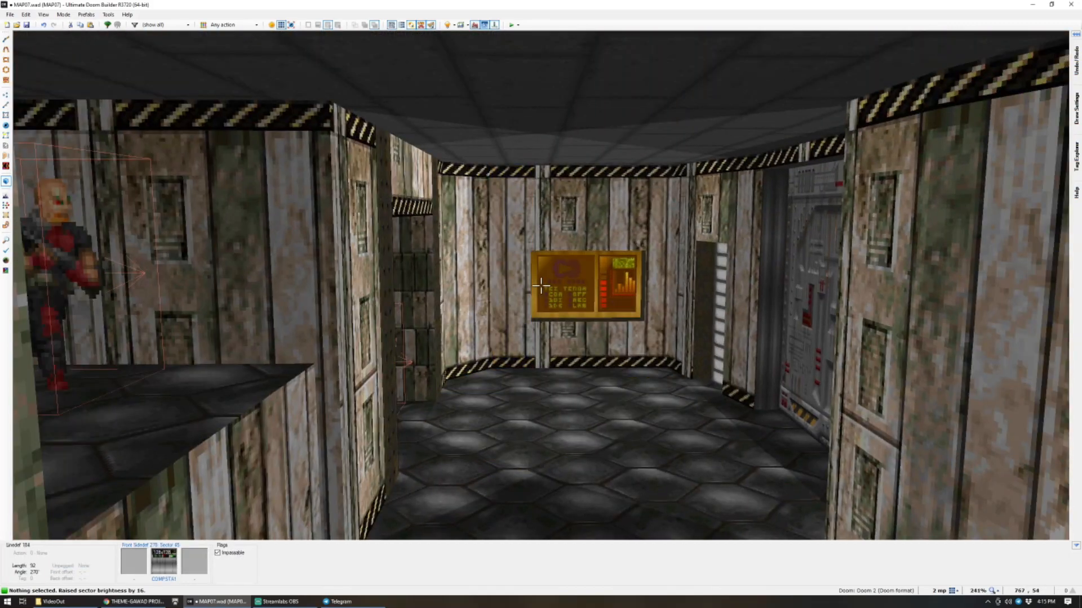
pyautogui.press('w')
pyautogui.press('w')
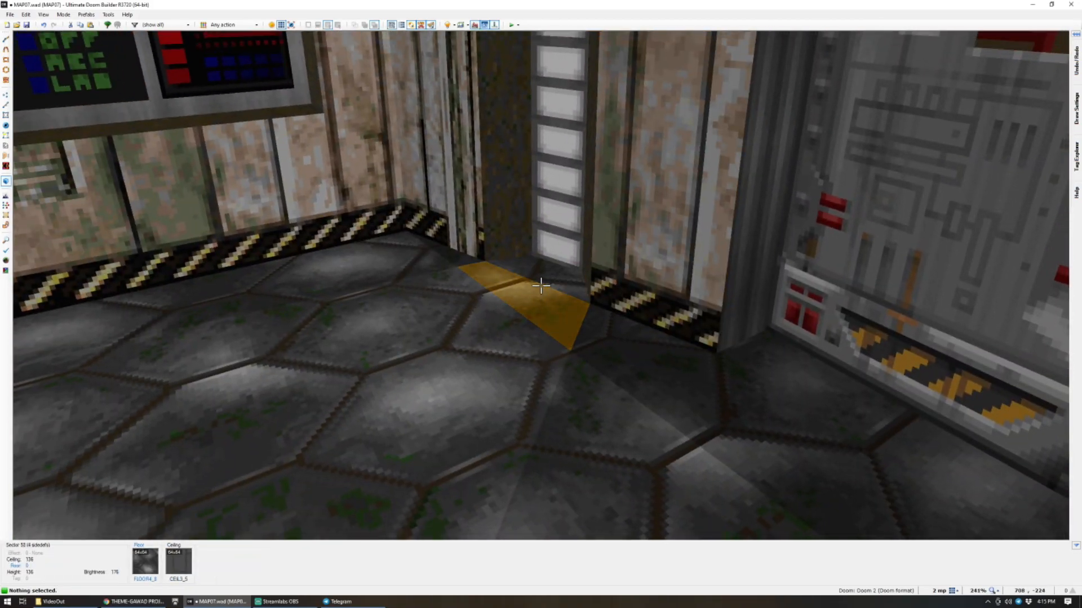
pyautogui.keyDown('ctrl'); pyautogui.scroll(3, 541, 286); pyautogui.keyUp('ctrl')
pyautogui.press('s')
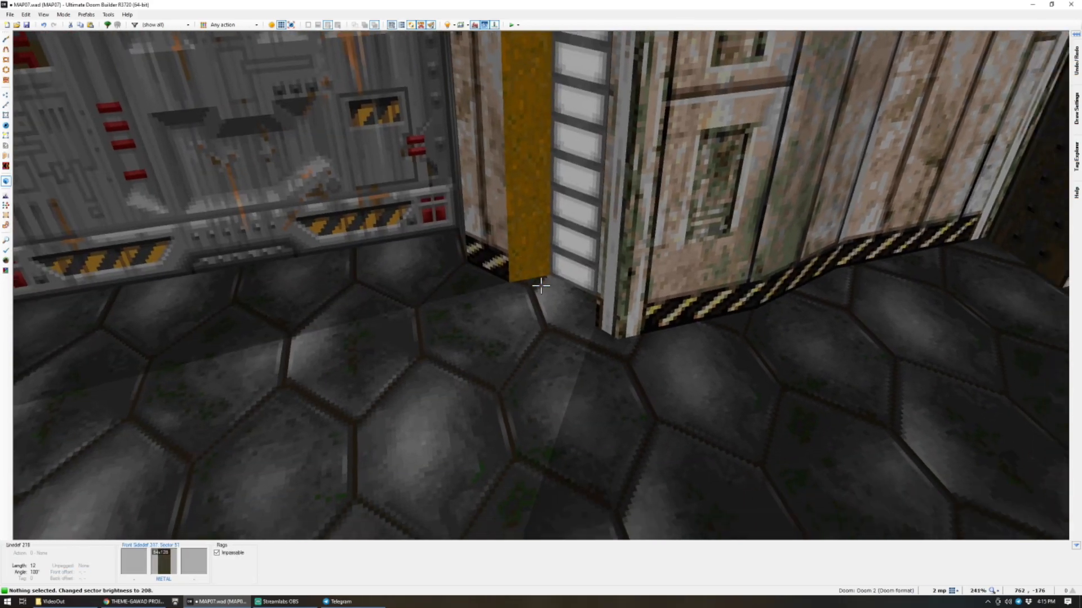
pyautogui.keyDown('ctrl'); pyautogui.scroll(3, 541, 286); pyautogui.keyUp('ctrl')
pyautogui.press('s')
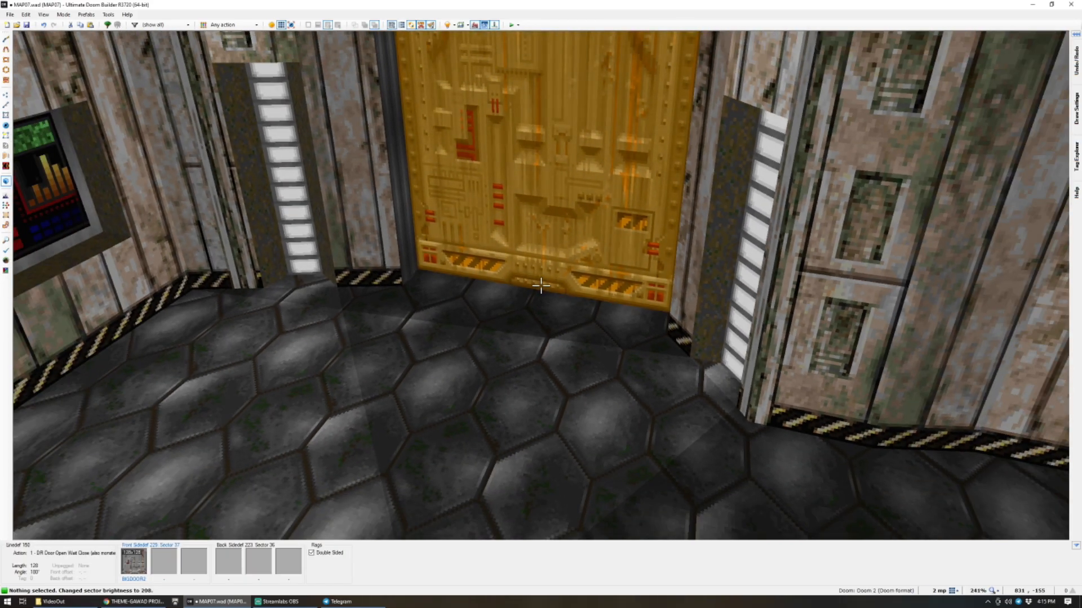
# Inspect the light beams across the east room in the 3D view and save the map.
pyautogui.press('s')
pyautogui.press('d')
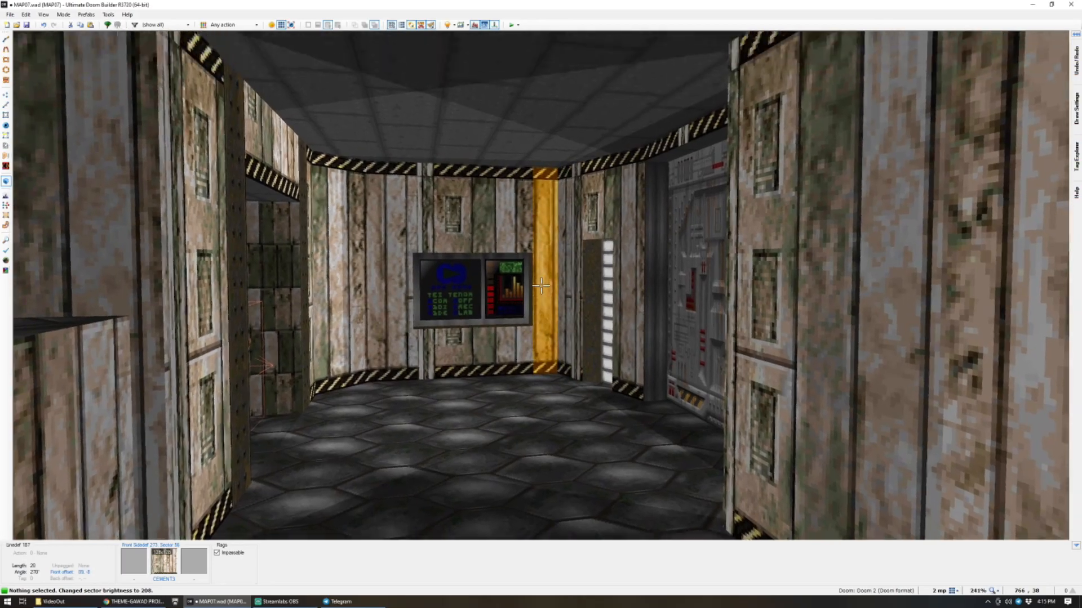
pyautogui.press('w')
pyautogui.press('w')
pyautogui.press('d')
pyautogui.press('s')
pyautogui.press('q')
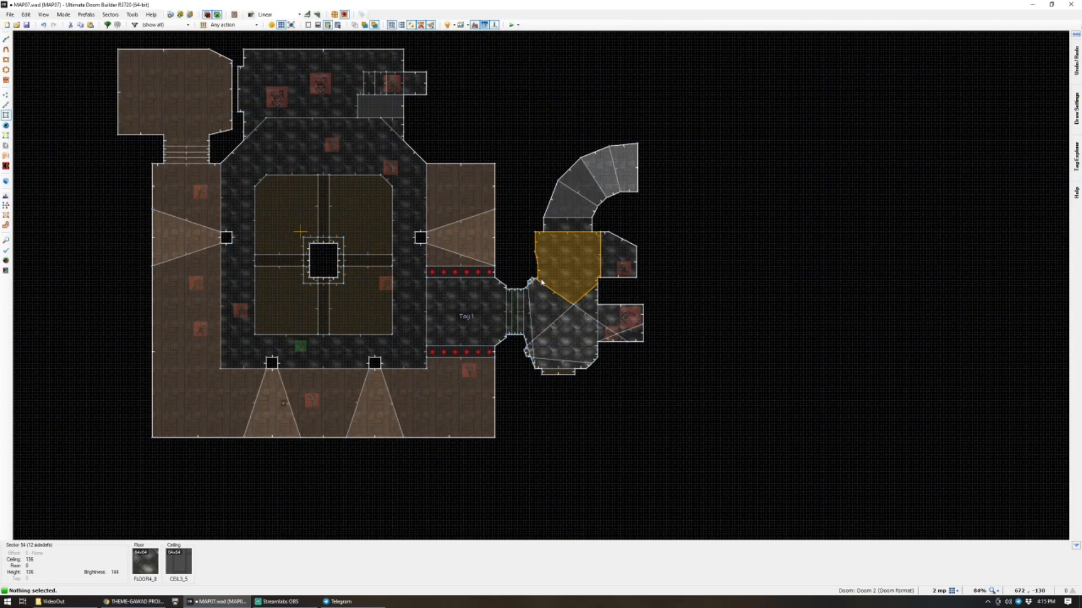
pyautogui.scroll(-3, 565, 274)
pyautogui.scroll(4, 631, 182)
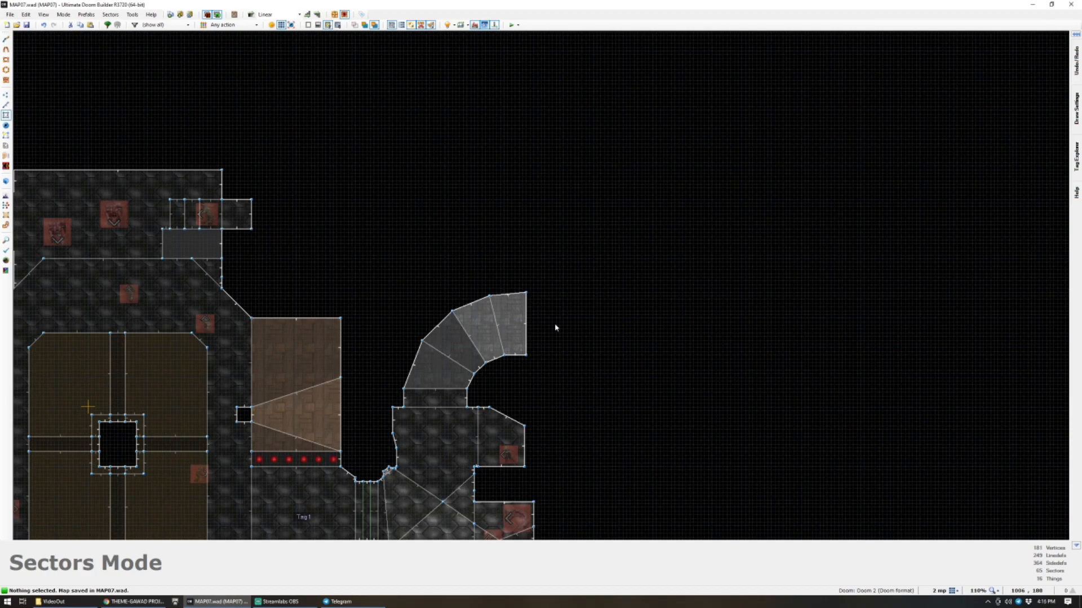
# Draw an 80-unit-wide rectangular room across the east end of the curved passage, reaching 64 units north of the passage's upper corner.
pyautogui.scroll(-1, 565, 372)
pyautogui.scroll(4, 415, 256)
pyautogui.press('d')
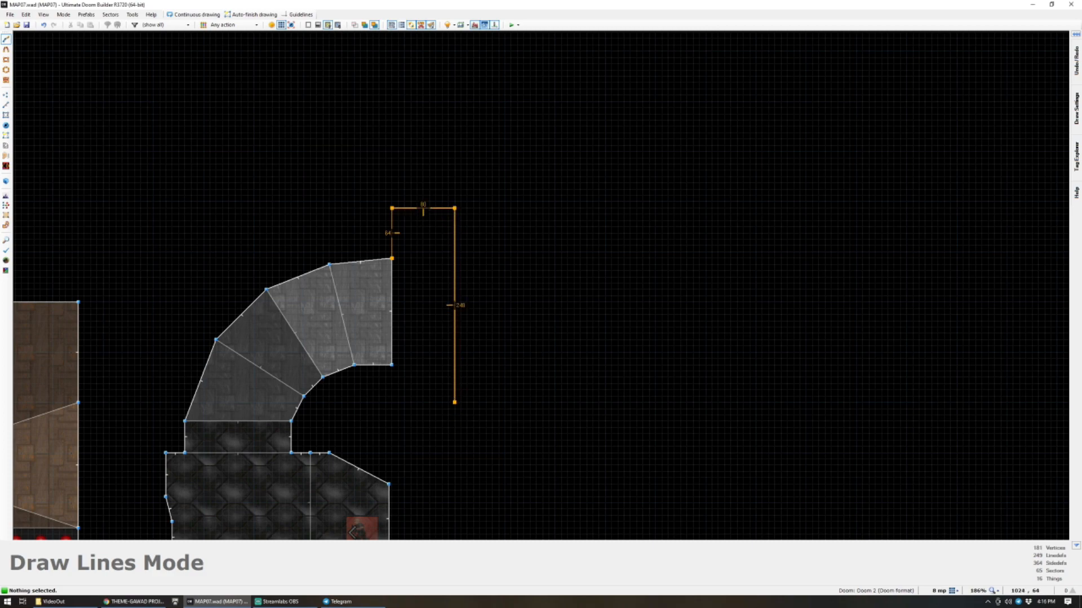
pyautogui.click(392, 258)
pyautogui.press('v')
pyautogui.moveTo(393, 404); pyautogui.dragTo(396, 418)
pyautogui.moveTo(397, 422); pyautogui.dragTo(454, 420, button='right')
# Copy the three sectors of the existing door and paste them against the east wall of the new room at the passage's end.
pyautogui.scroll(-2, 469, 336)
pyautogui.scroll(-3, 467, 354)
pyautogui.scroll(3, 390, 445)
pyautogui.press('s')
pyautogui.click(357, 374)
pyautogui.click(350, 374)
pyautogui.click(365, 374)
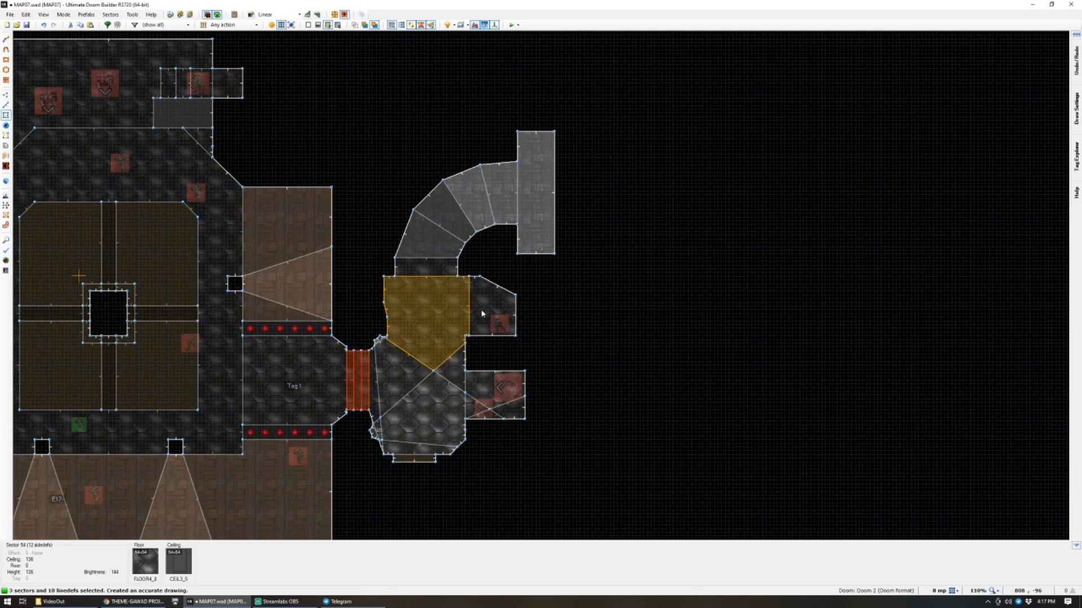
pyautogui.hotkey('ctrl', 'c')
pyautogui.scroll(5, 574, 183)
pyautogui.hotkey('ctrl', 'v')
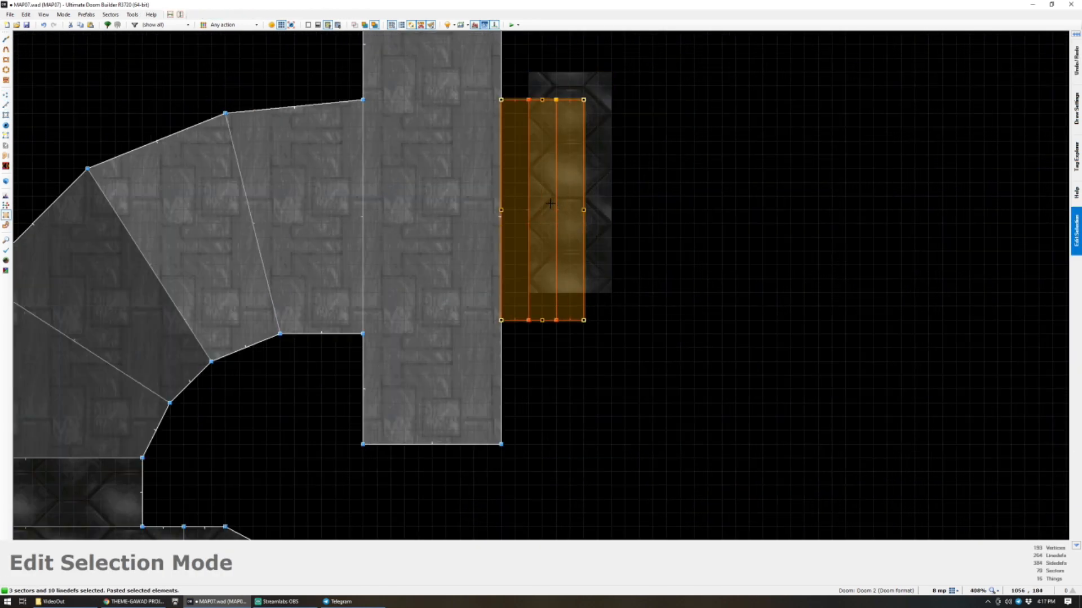
pyautogui.click(549, 203)
pyautogui.press('Return')
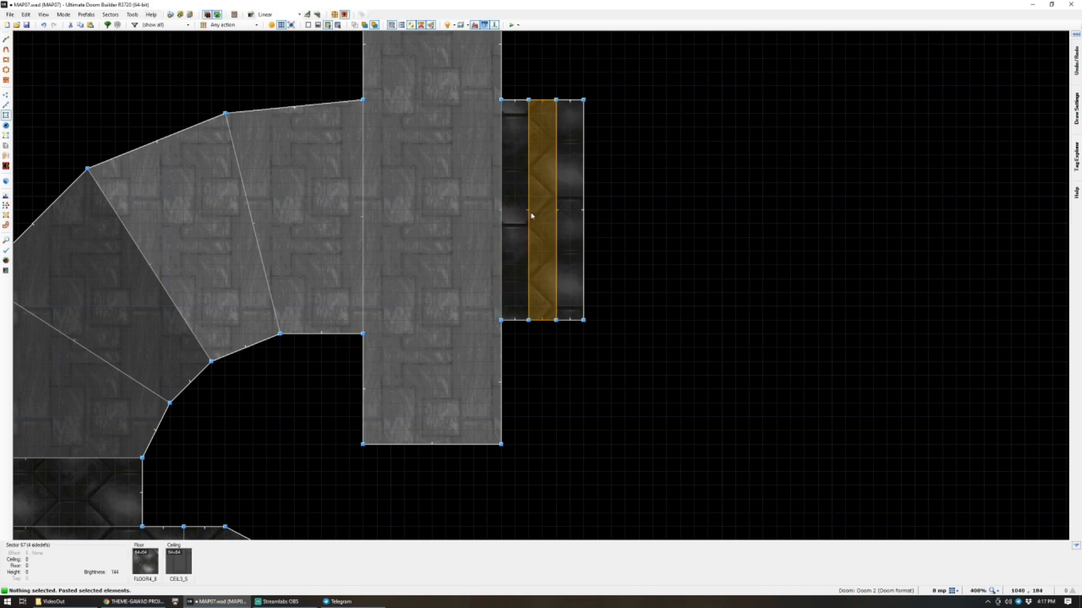
# Try to raise the floors and ceilings of the pasted door sectors in the 3D view, and undo the height changes.
pyautogui.press('q')
pyautogui.press('e')
pyautogui.click(541, 285)
pyautogui.click(540, 285)
pyautogui.click(541, 286)
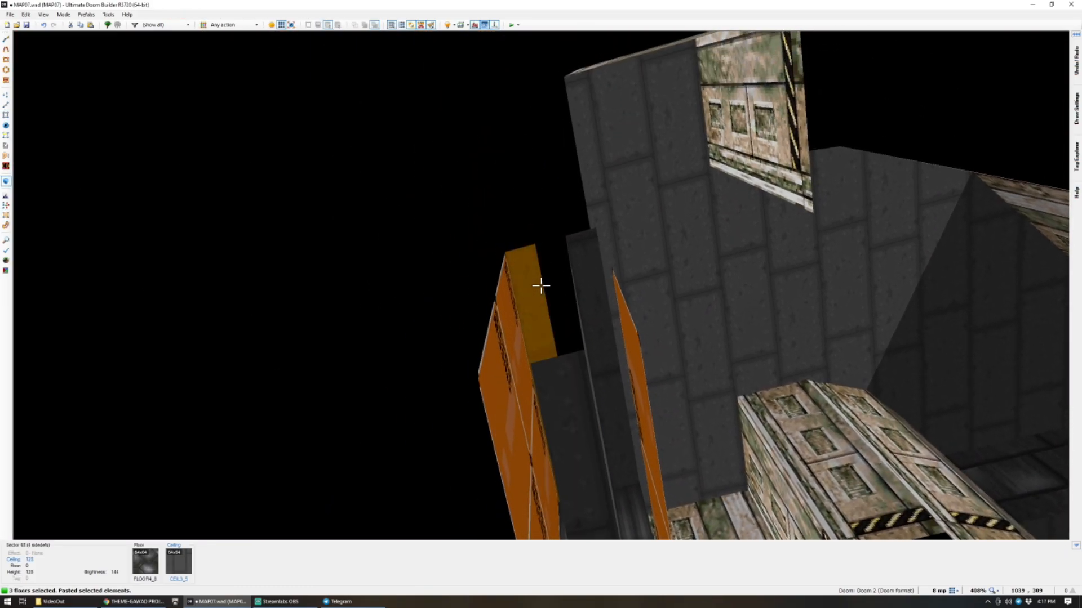
pyautogui.click(541, 286)
pyautogui.click(540, 286)
pyautogui.click(541, 286)
pyautogui.click(541, 286)
pyautogui.click(540, 286)
pyautogui.scroll(10, 540, 285)
pyautogui.scroll(-3, 541, 286)
pyautogui.scroll(2, 541, 285)
pyautogui.press('c')
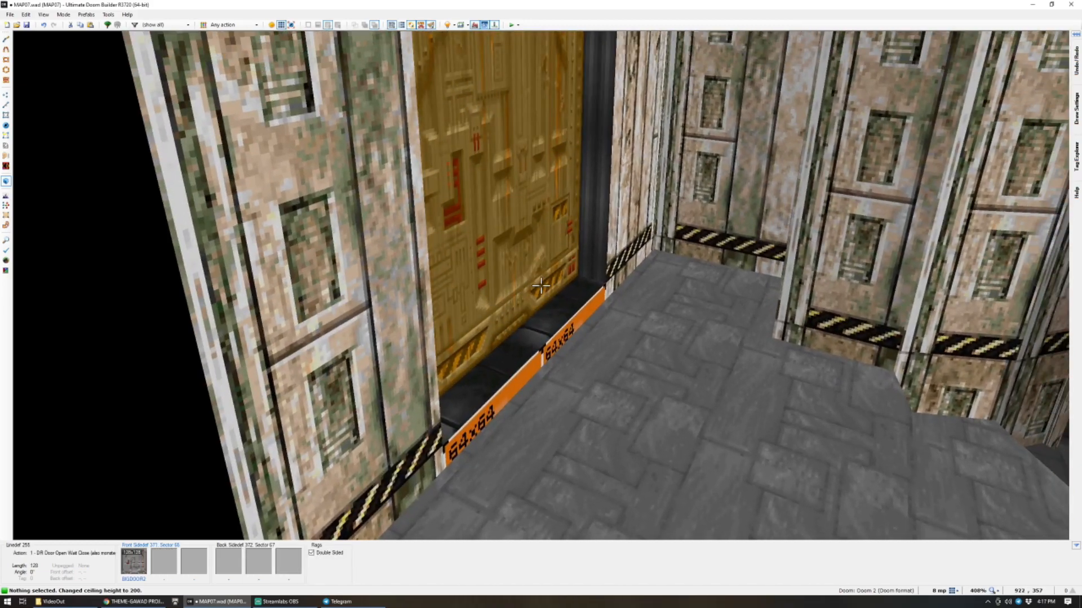
pyautogui.hotkey('ctrl', 'z')
# Select the floors and ceilings of all three door sectors and raise them to floor height 64 and outer ceiling height 192.
pyautogui.click(541, 285)
pyautogui.click(541, 286)
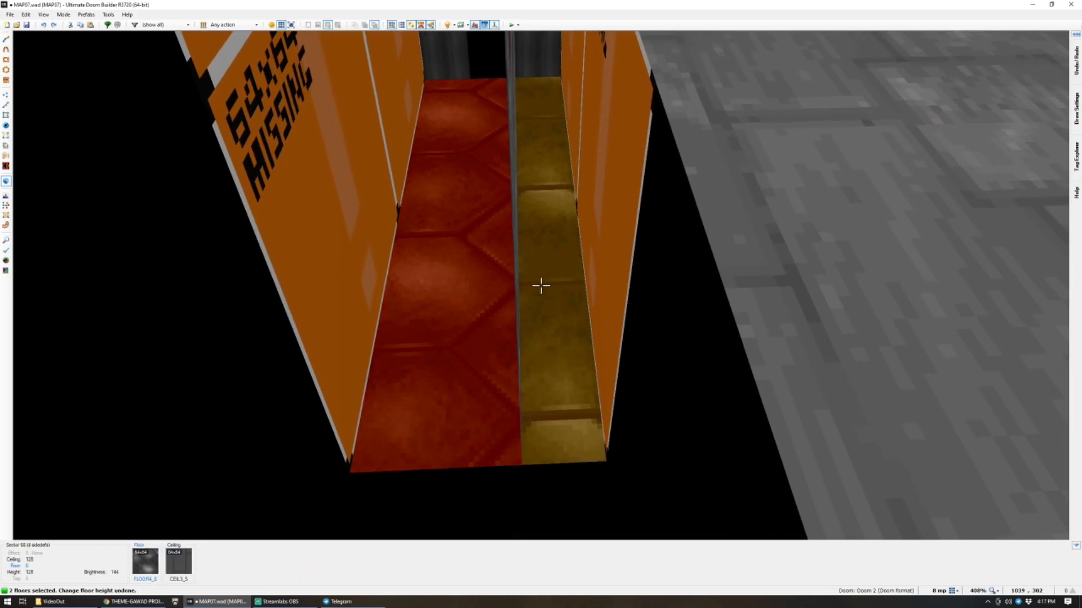
pyautogui.click(541, 285)
pyautogui.click(541, 286)
pyautogui.click(541, 286)
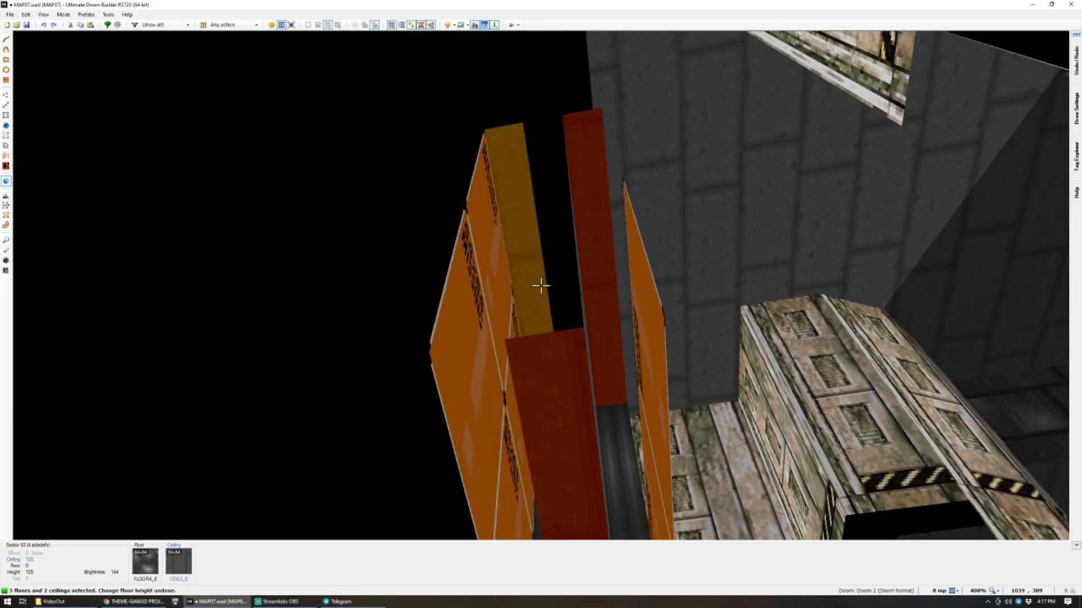
pyautogui.click(541, 286)
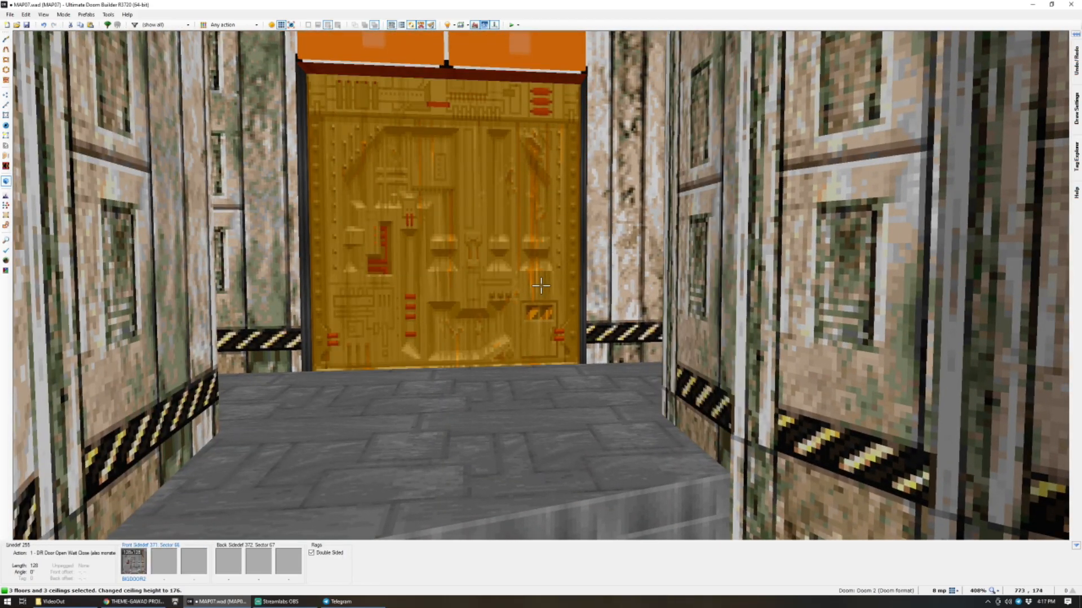
pyautogui.press('c')
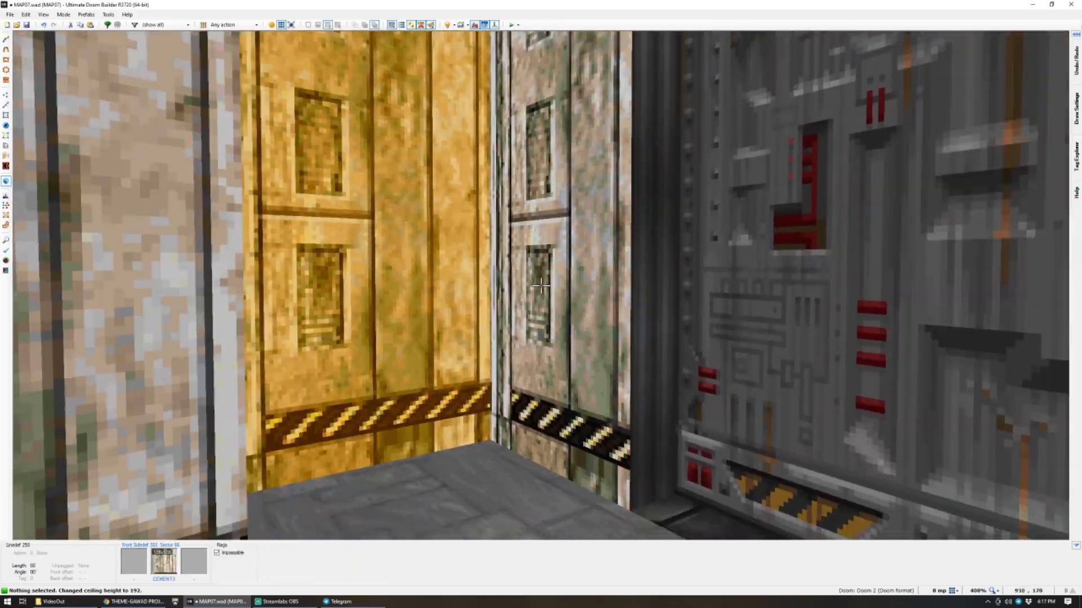
# Apply the FLOOR0_3 flat to the doorway floors, put the UAC door texture on the door, and lower the outer doorway ceilings to 160.
pyautogui.hotkey('ctrl', 'v')
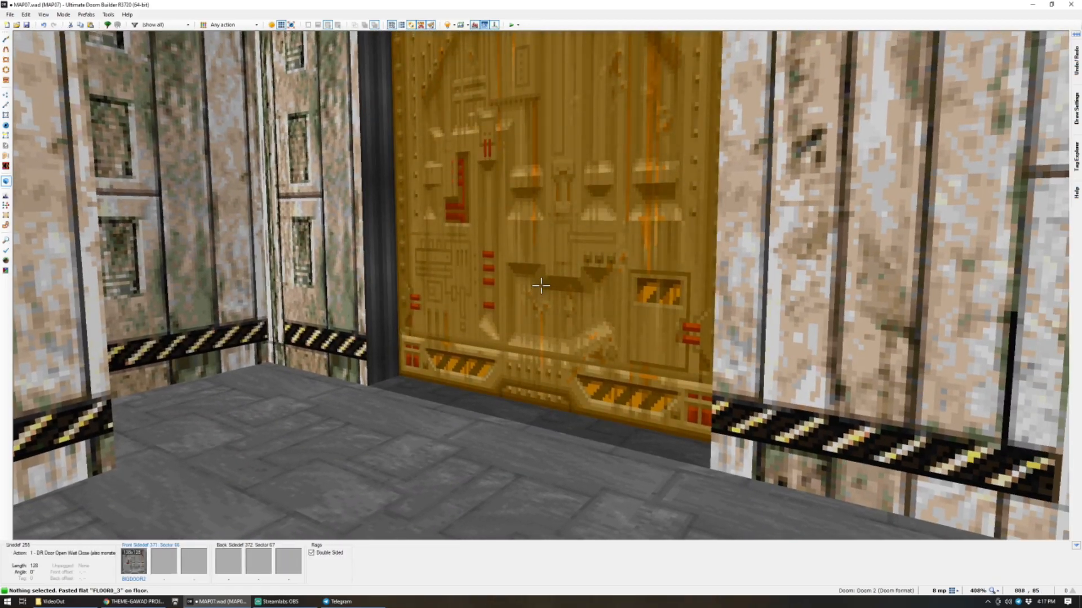
pyautogui.click(541, 286)
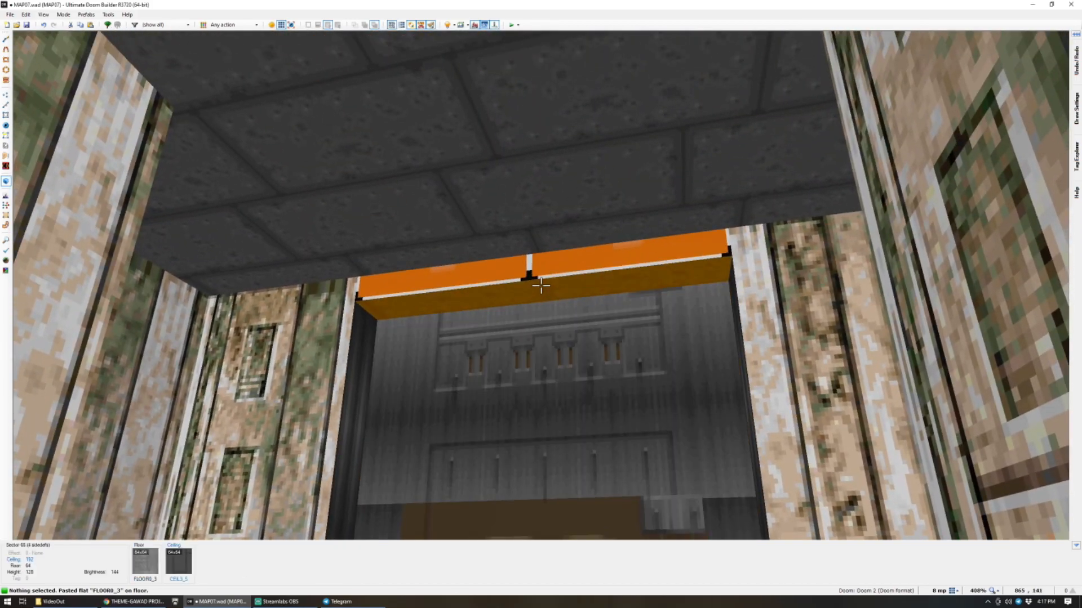
pyautogui.click(541, 285)
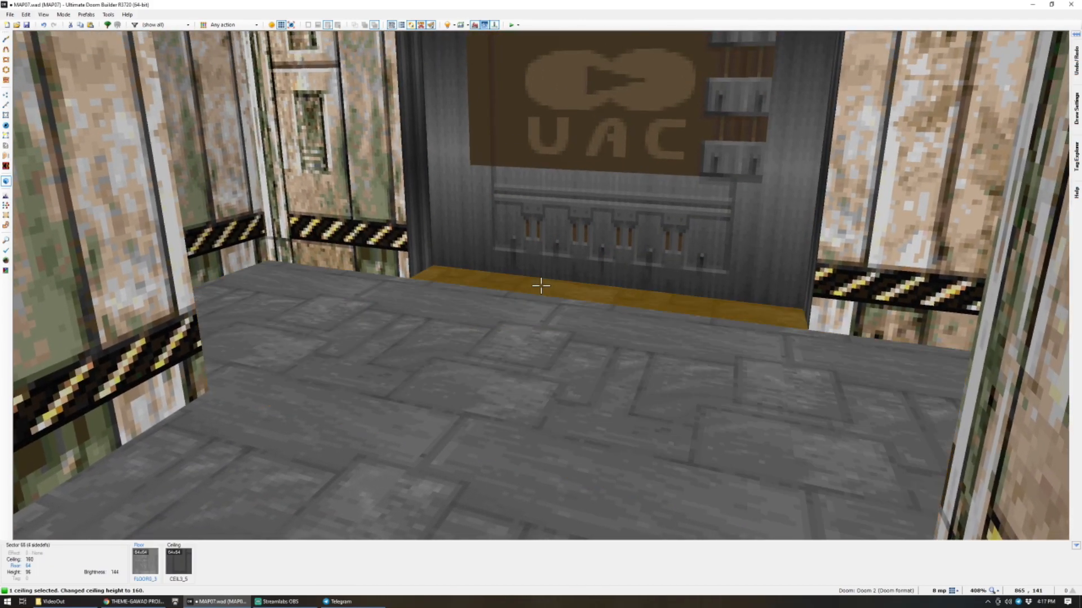
pyautogui.hotkey('ctrl', 'v')
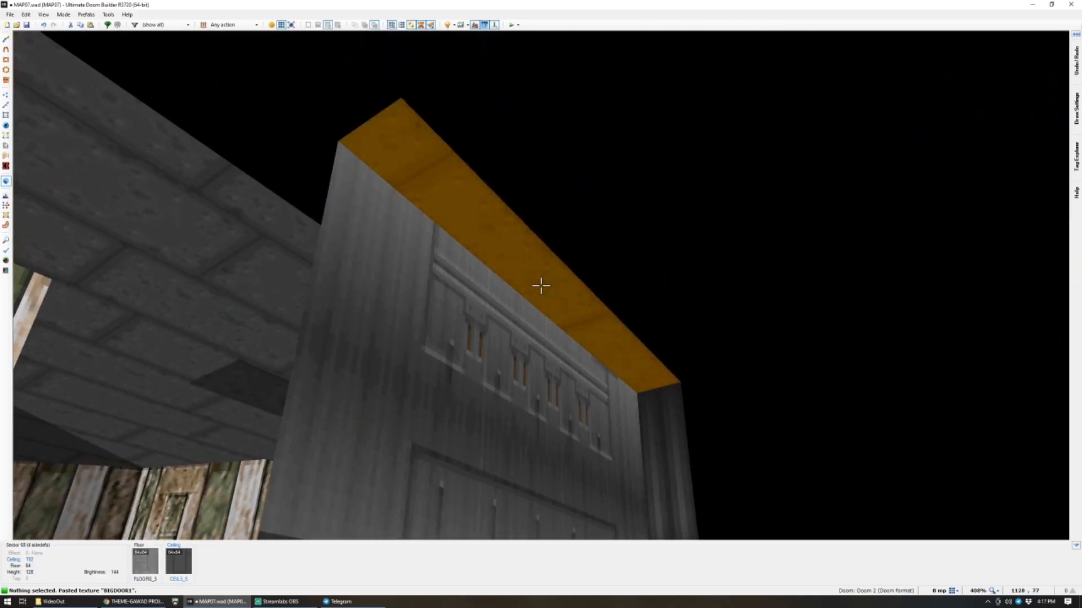
pyautogui.click(541, 286)
pyautogui.scroll(-4, 541, 286)
# Retexture the walls of the curved passage and the end room with BRICK7 and auto-align the textures.
pyautogui.press('a')
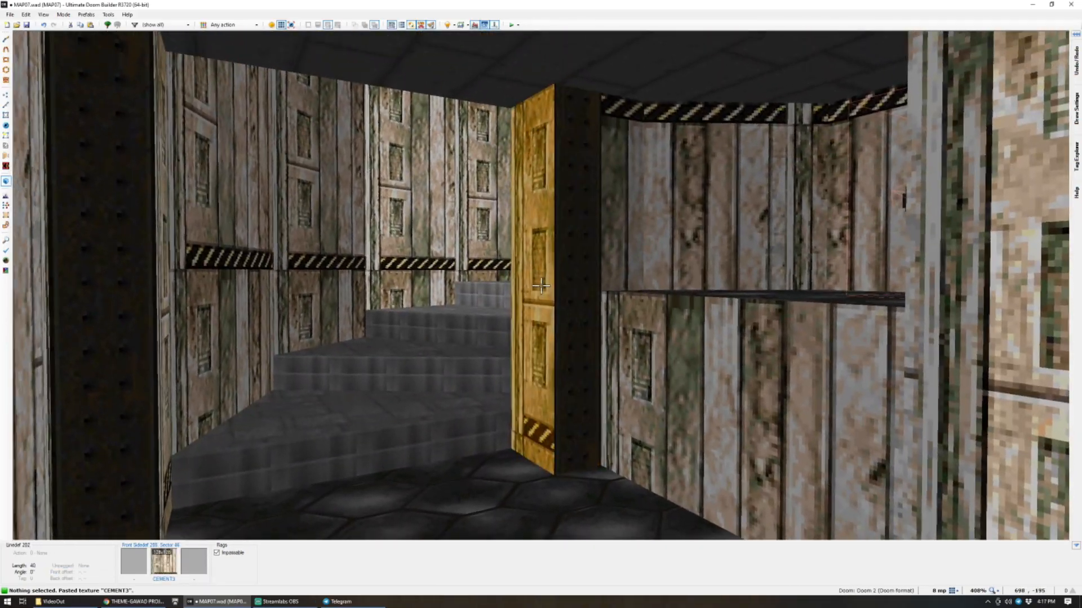
pyautogui.press('w')
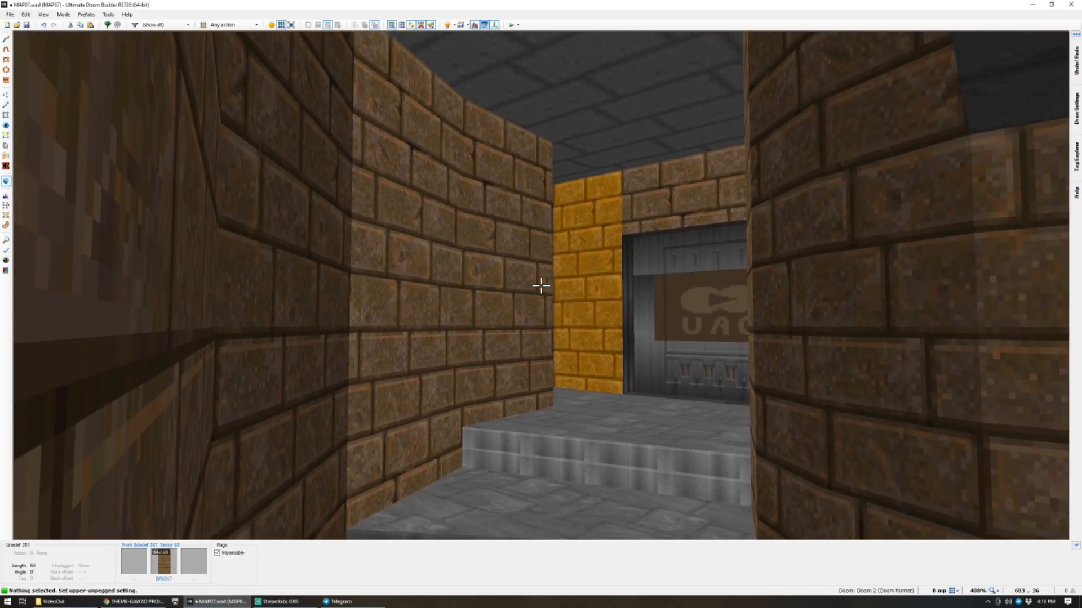
pyautogui.press('d')
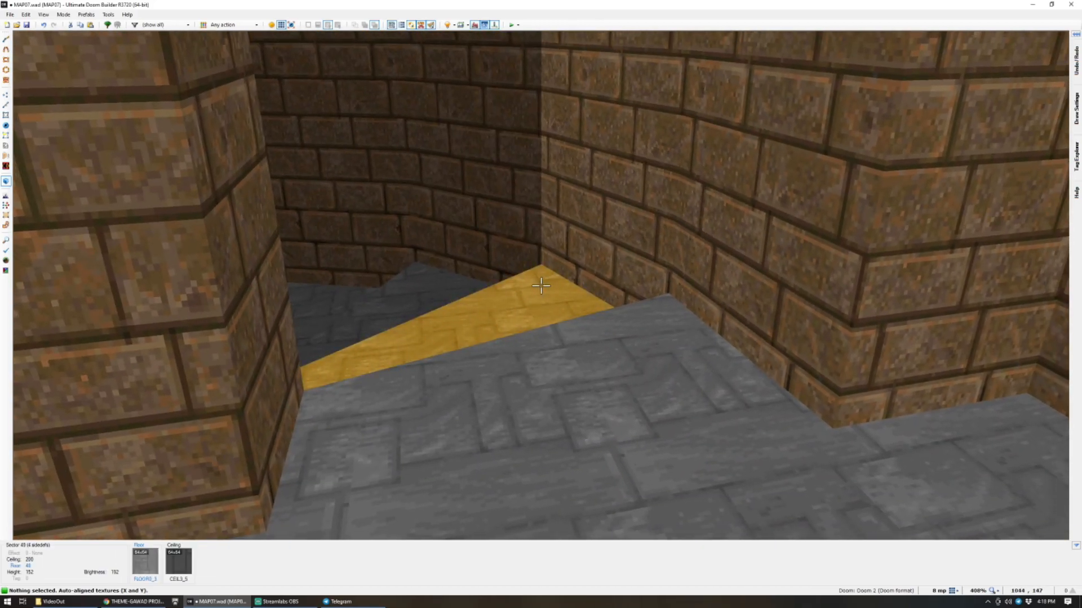
# Lower the brightness of the upper passage steps in stages of 16 and set the room before the door to 160.
pyautogui.press('e')
pyautogui.press('s')
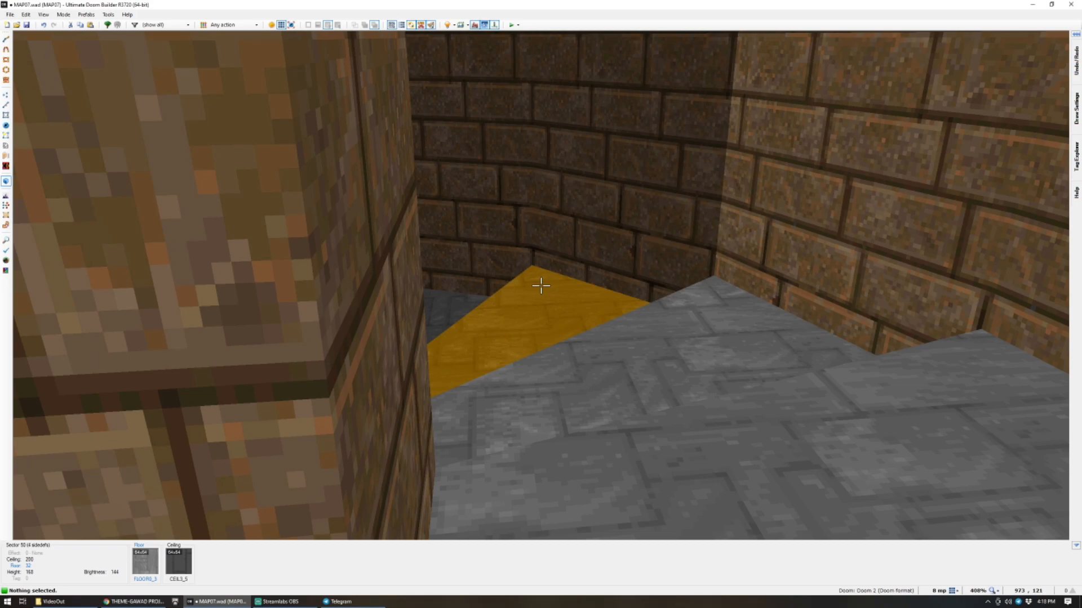
pyautogui.press('d')
pyautogui.keyDown('ctrl'); pyautogui.scroll(-3, 541, 286); pyautogui.keyUp('ctrl')
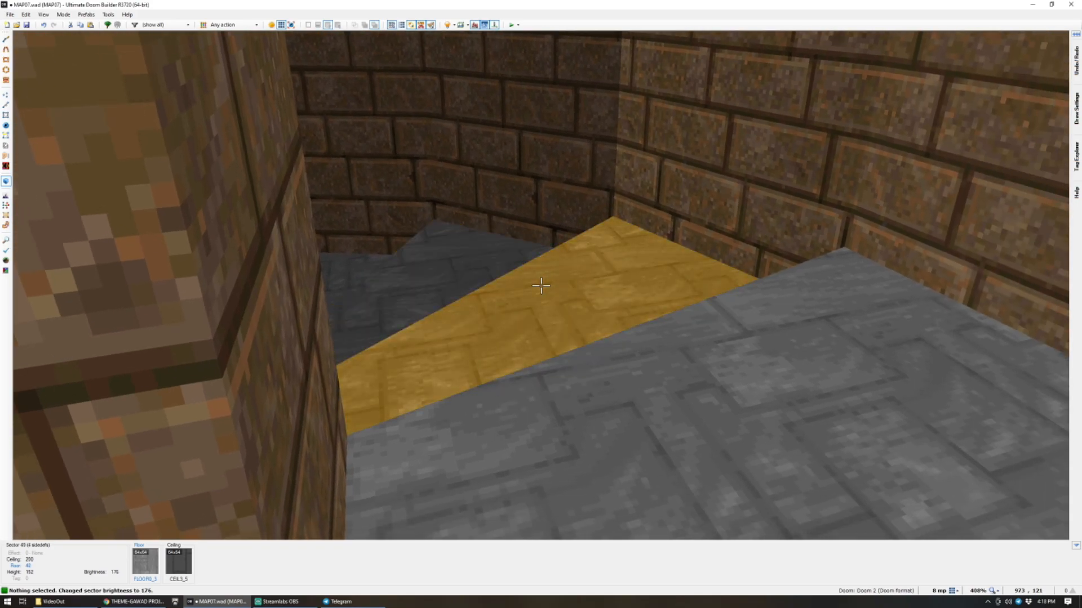
pyautogui.press('d')
pyautogui.press('d')
pyautogui.keyDown('ctrl'); pyautogui.scroll(-2, 541, 286); pyautogui.keyUp('ctrl')
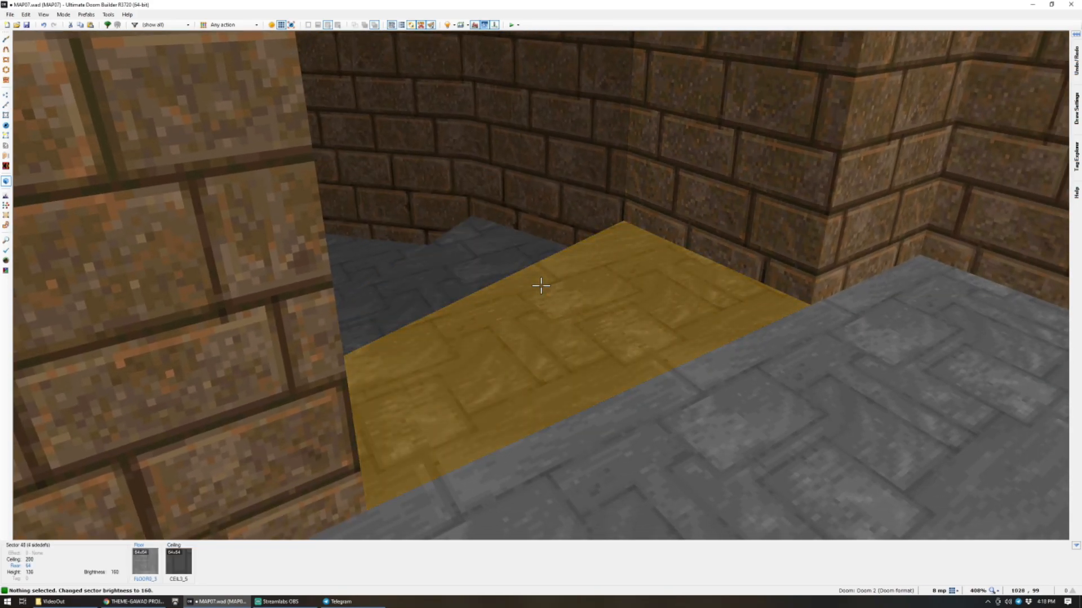
pyautogui.keyDown('ctrl'); pyautogui.scroll(-2, 541, 286); pyautogui.keyUp('ctrl')
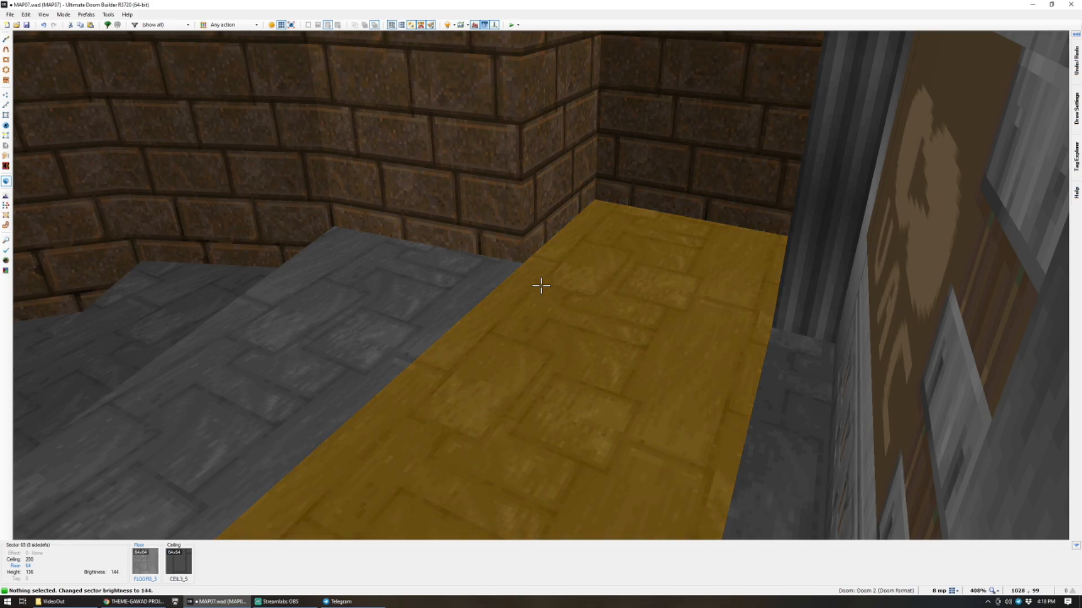
pyautogui.press('w')
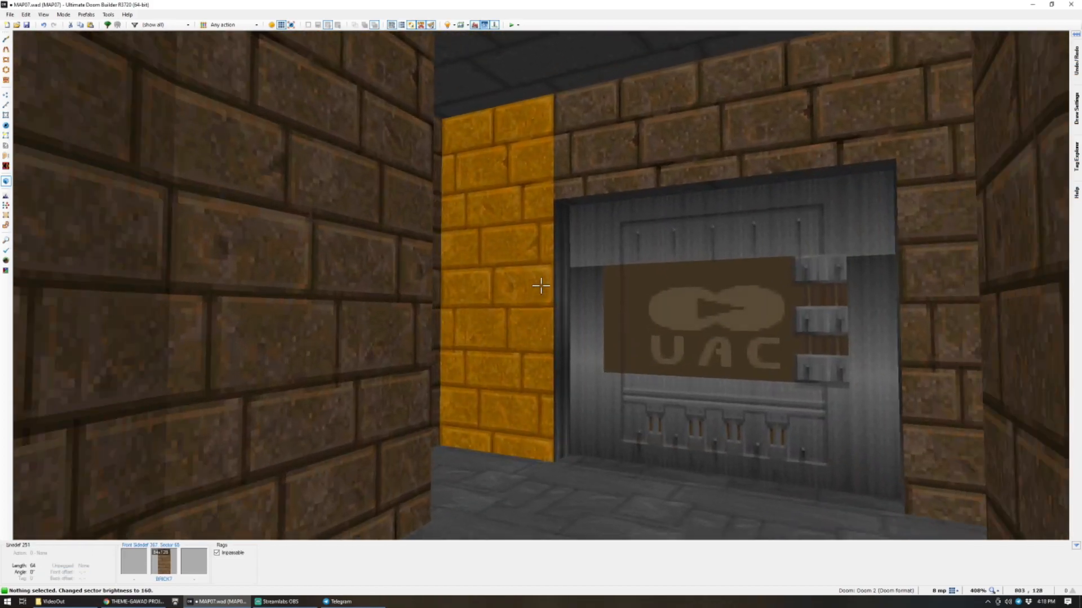
# Move all vertices of the door 64 units east in the 2D map, stretching the room's east side with slanted walls.
pyautogui.press('q')
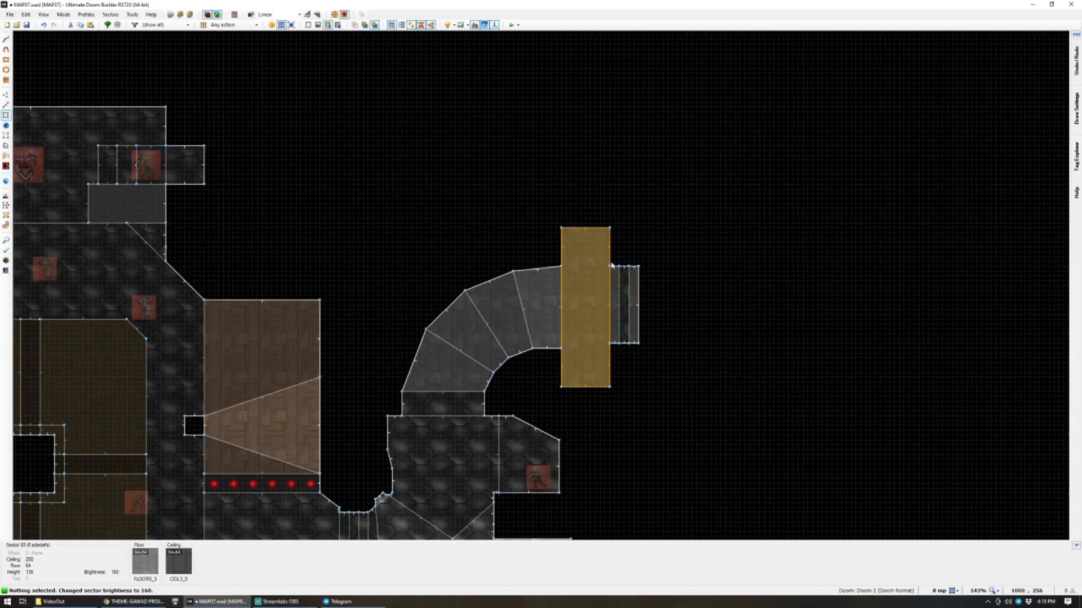
pyautogui.scroll(4, 625, 293)
pyautogui.press('v')
pyautogui.moveTo(526, 148); pyautogui.dragTo(698, 357)
pyautogui.moveTo(637, 381); pyautogui.dragTo(747, 381)
# Insert a vertex on each slanted wall beside the door and move it in line with the east wall, the southern one at 1088, 96.
pyautogui.moveTo(618, 122); pyautogui.dragTo(660, 123, button='right')
pyautogui.moveTo(639, 446); pyautogui.dragTo(637, 340, button='middle')
pyautogui.rightClick(628, 317)
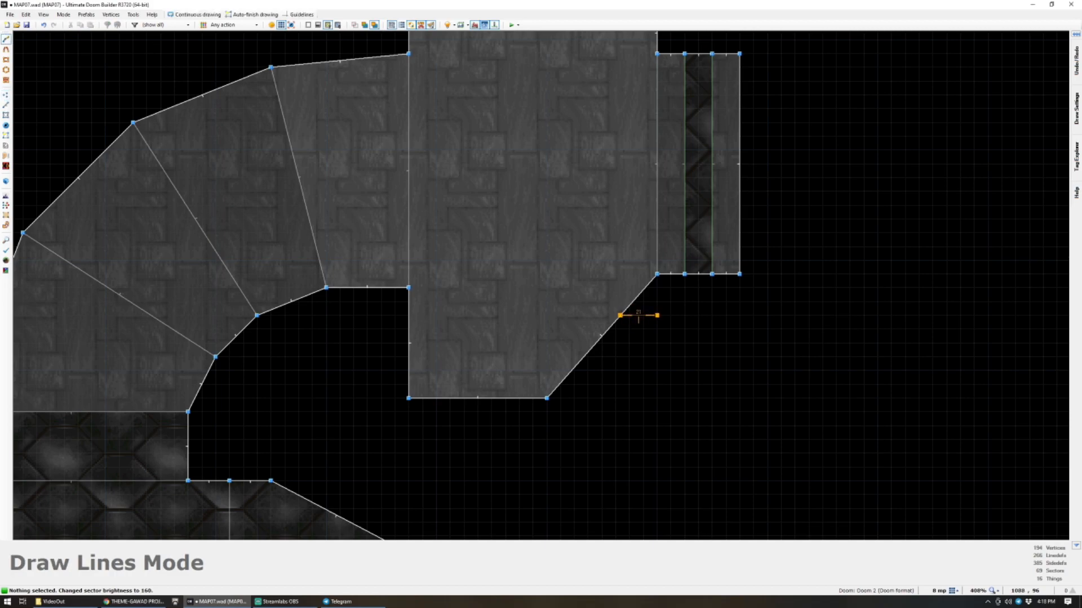
pyautogui.press('Escape')
pyautogui.moveTo(623, 322); pyautogui.dragTo(658, 319, button='right')
pyautogui.scroll(-8, 658, 319)
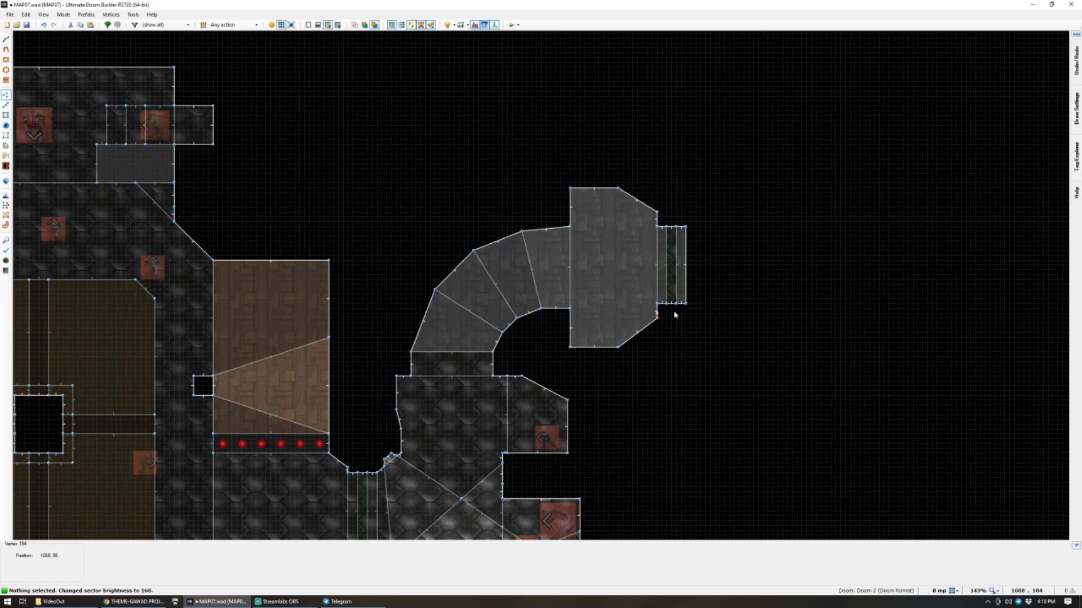
pyautogui.scroll(3, 818, 269)
pyautogui.scroll(1, 818, 269)
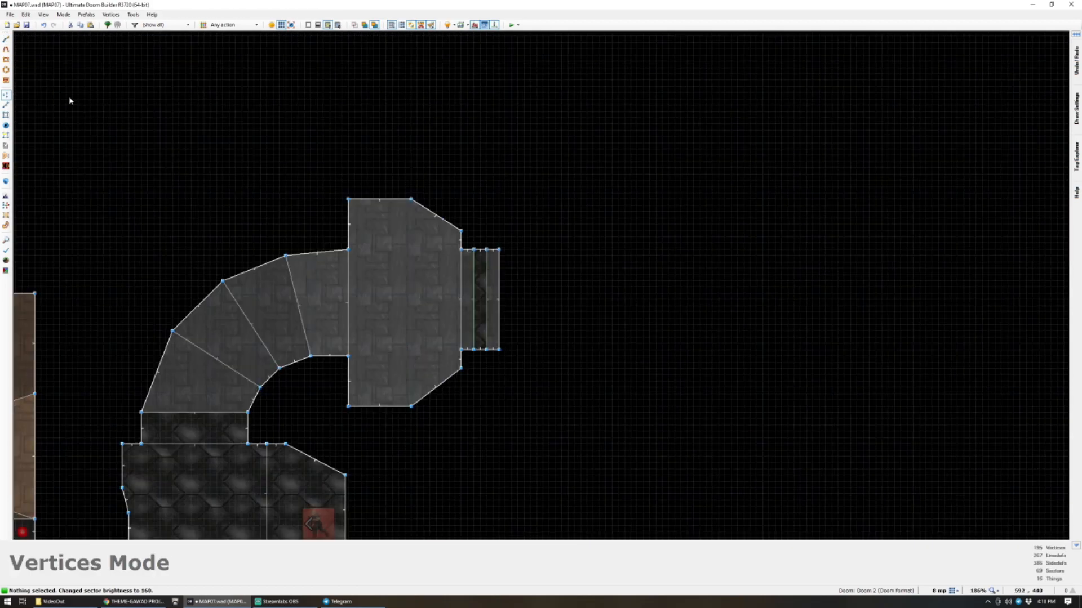
pyautogui.click(6, 70)
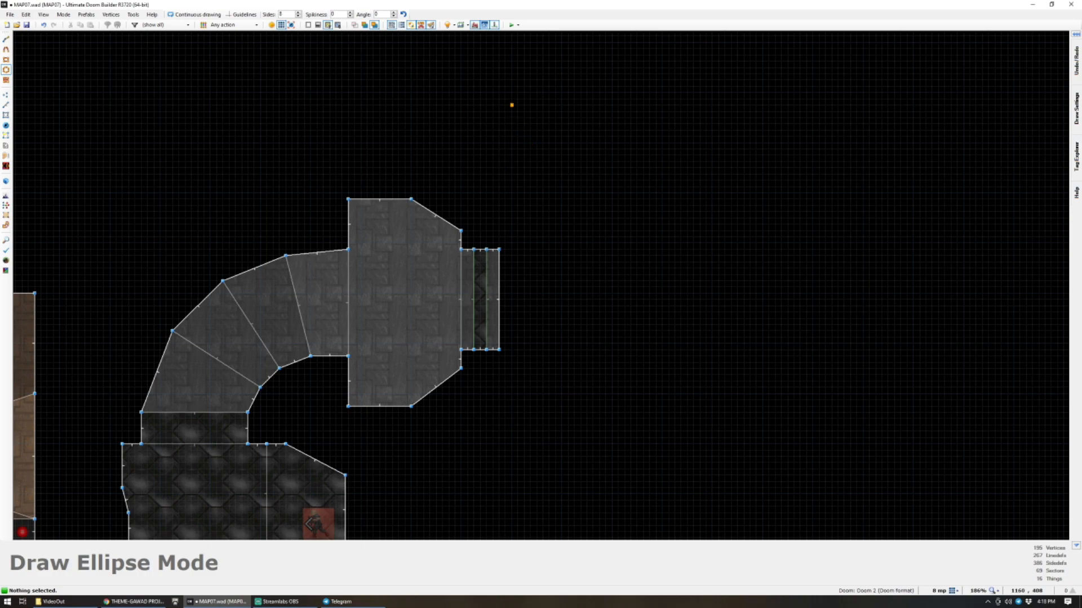
pyautogui.moveTo(511, 91)
pyautogui.mouseDown()
pyautogui.moveTo(811, 374)
pyautogui.moveTo(845, 432)
pyautogui.moveTo(879, 445)
pyautogui.moveTo(862, 425)
pyautogui.mouseUp()
pyautogui.press('Escape')
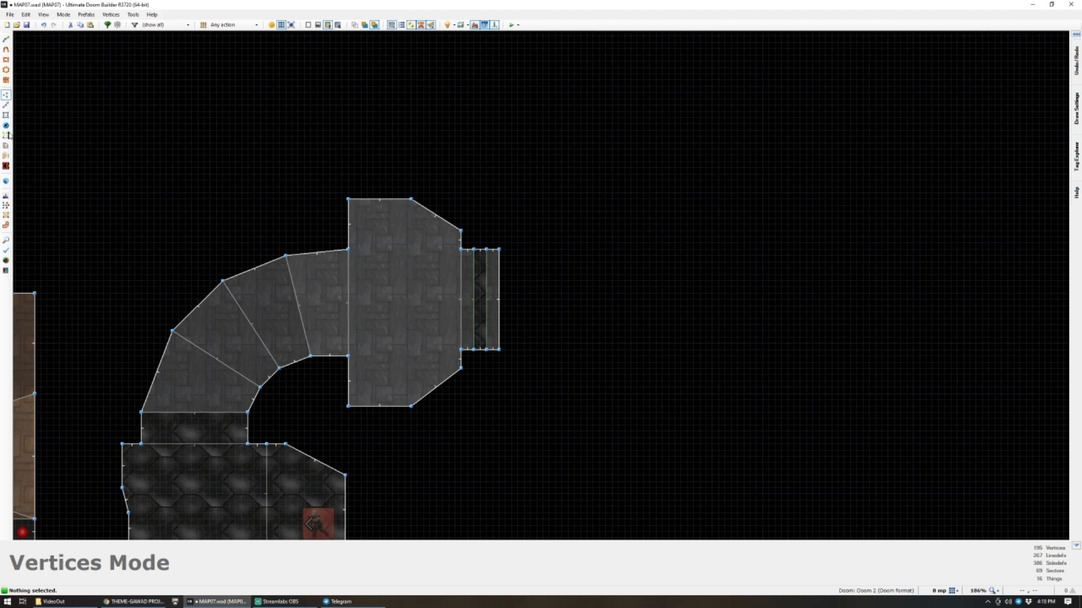
# Draw a large square room against the door's east side and cut off its northwest corner with a 181-unit diagonal line.
pyautogui.click(6, 59)
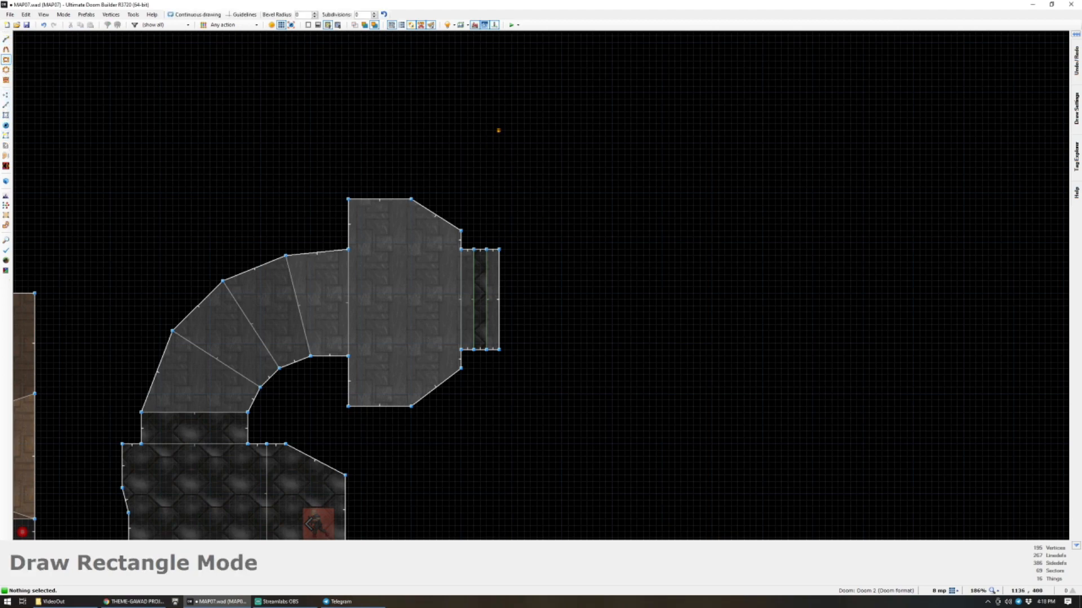
pyautogui.moveTo(499, 91); pyautogui.dragTo(913, 507)
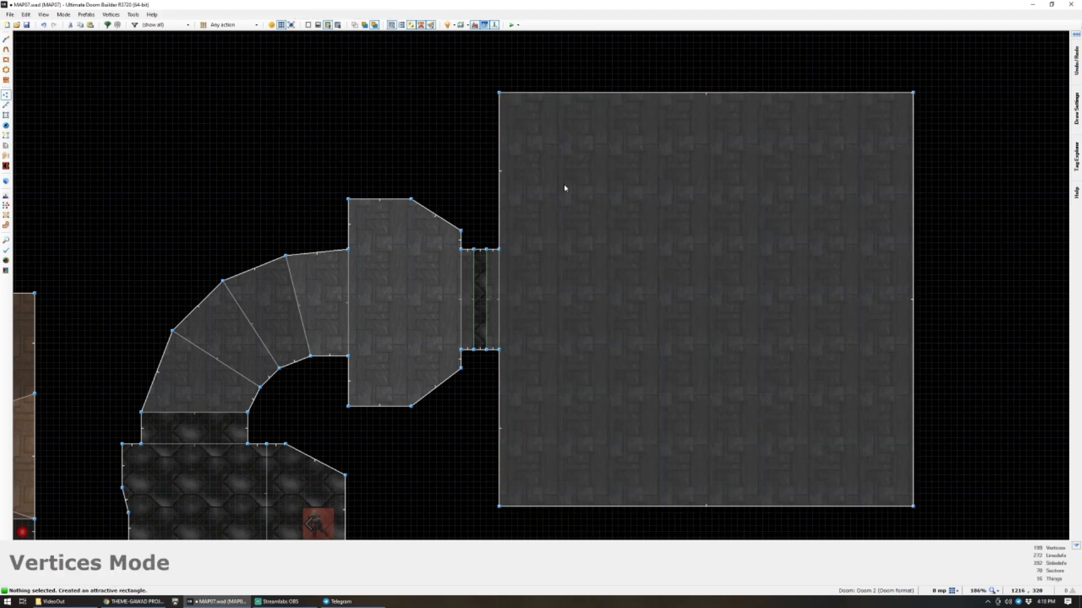
pyautogui.press('d')
pyautogui.click(498, 193)
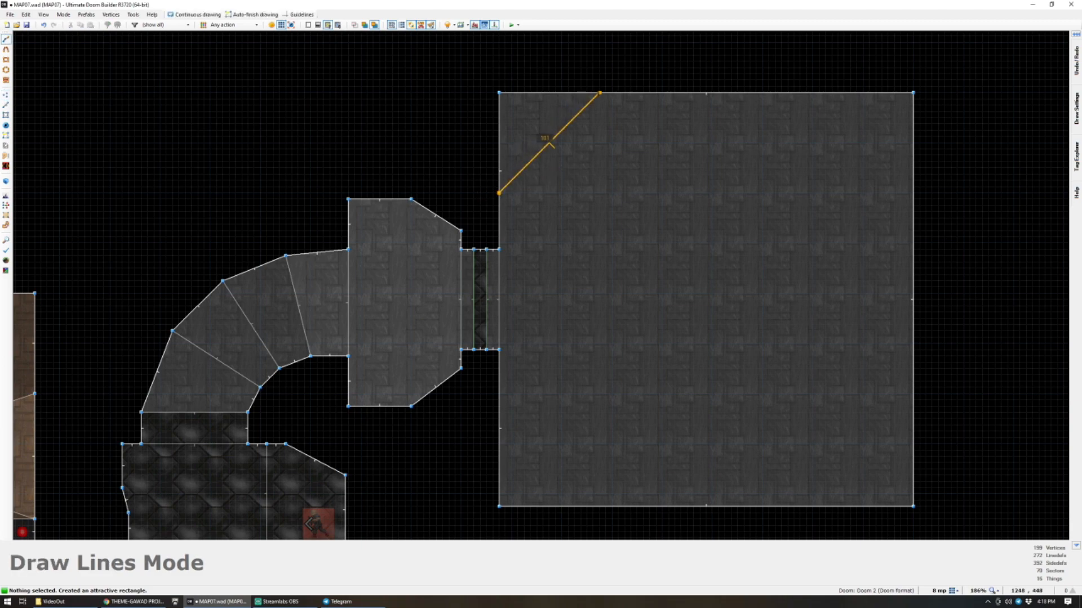
pyautogui.click(599, 92)
# Copy the northwest corner triangle, mirror the pasted copy horizontally, and place it in the square room's northeast corner.
pyautogui.press('s')
pyautogui.click(556, 114)
pyautogui.hotkey('ctrl', 'c')
pyautogui.hotkey('ctrl', 'v')
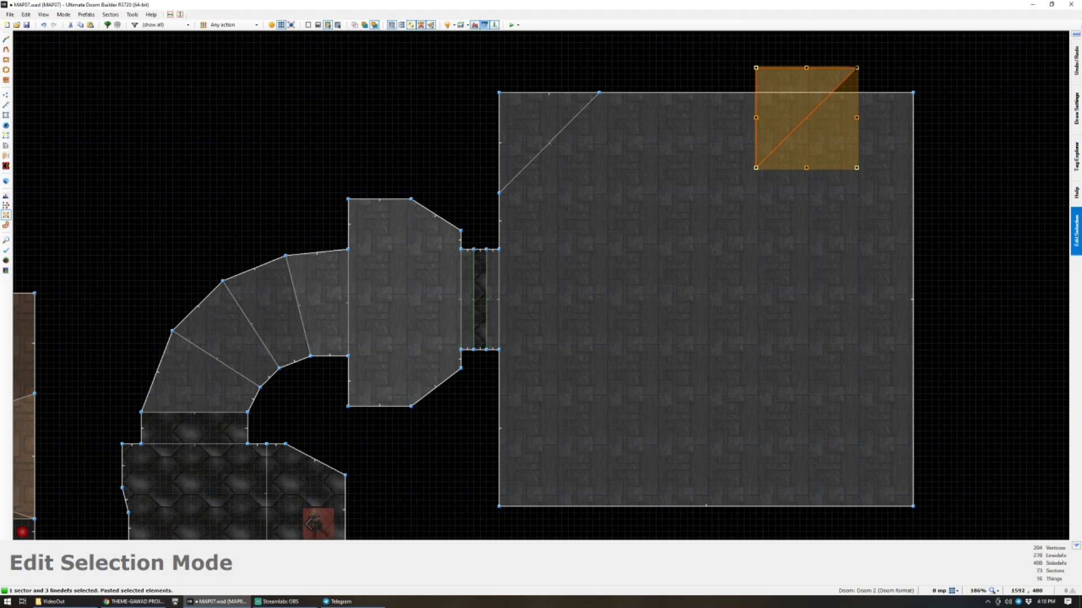
pyautogui.click(904, 183)
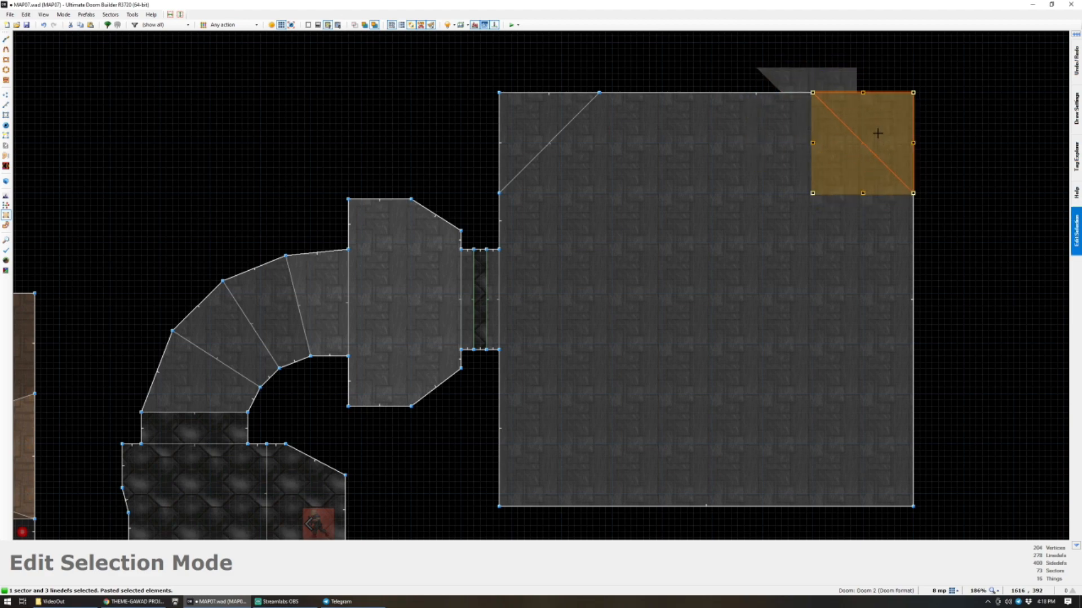
pyautogui.press('Return')
# Copy both northern corner triangles, flip the pasted copy vertically, and fit it into the square room's southern corners.
pyautogui.click(877, 126)
pyautogui.click(514, 124)
pyautogui.hotkey('ctrl', 'c')
pyautogui.hotkey('ctrl', 'v')
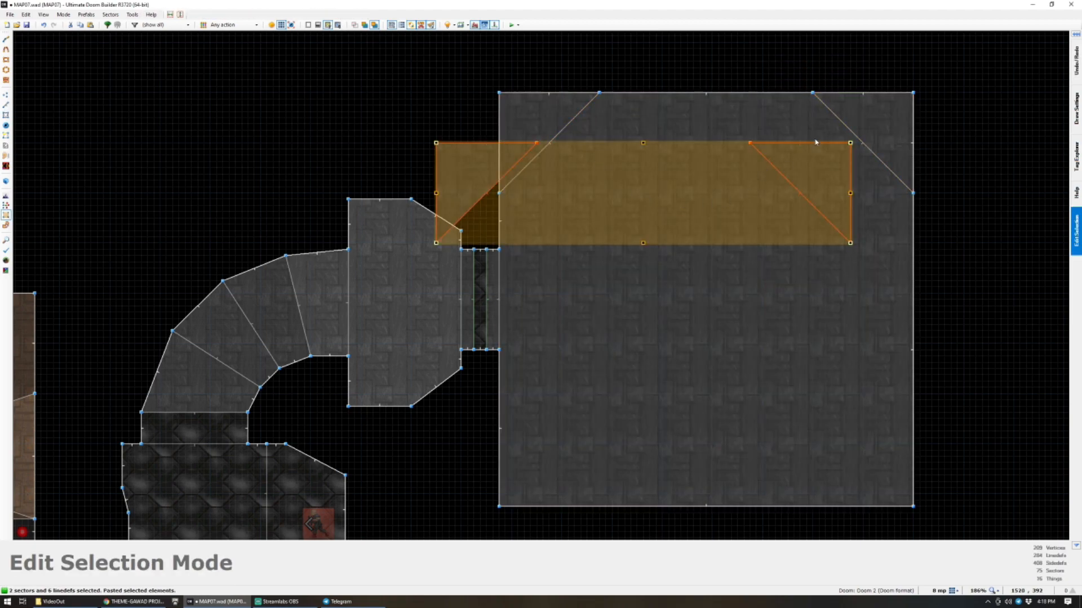
pyautogui.moveTo(850, 144); pyautogui.dragTo(533, 475)
pyautogui.press('Return')
# Select the four triangular corner sectors of the square room and delete them to leave an octagonal room.
pyautogui.click(527, 476)
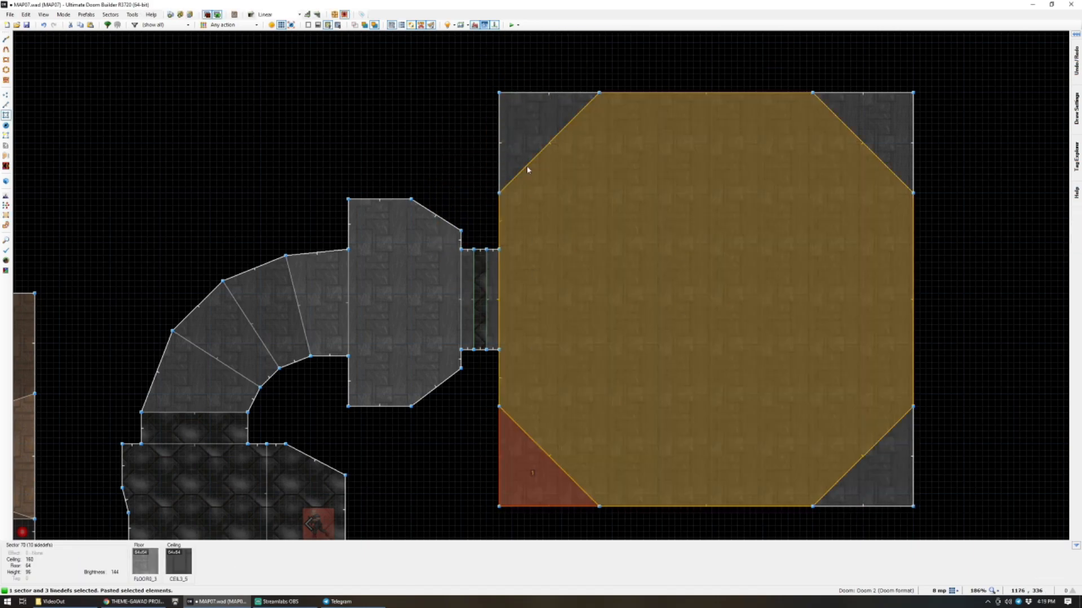
pyautogui.click(527, 141)
pyautogui.click(857, 133)
pyautogui.click(886, 464)
pyautogui.press('Delete')
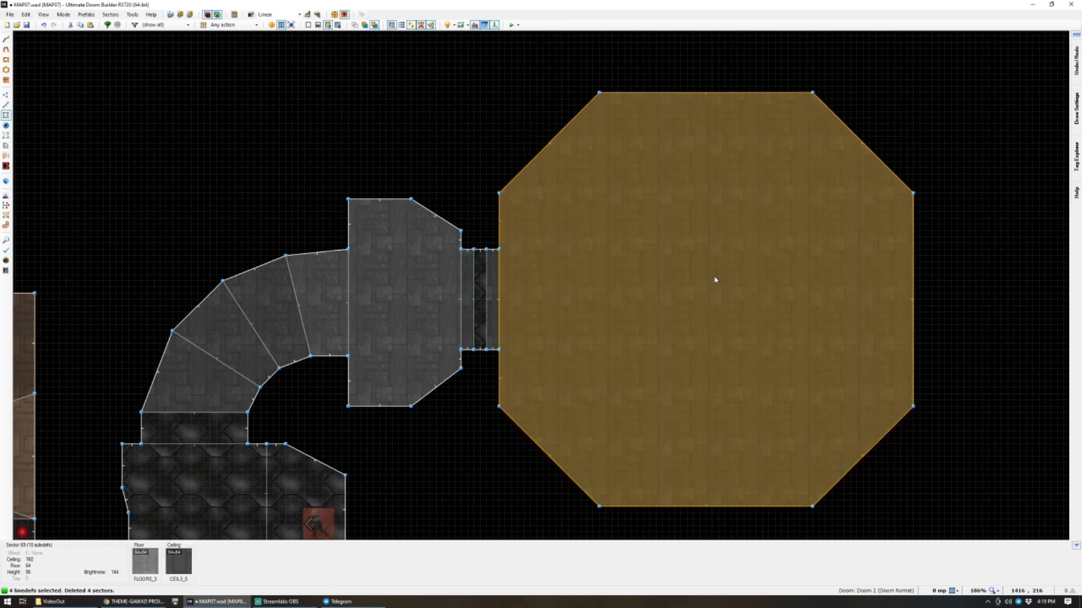
# Draw an elongated octagon in the middle of the octagonal room, with 96-unit horizontal, 128-unit vertical and 45-unit diagonal sides.
pyautogui.press('space')
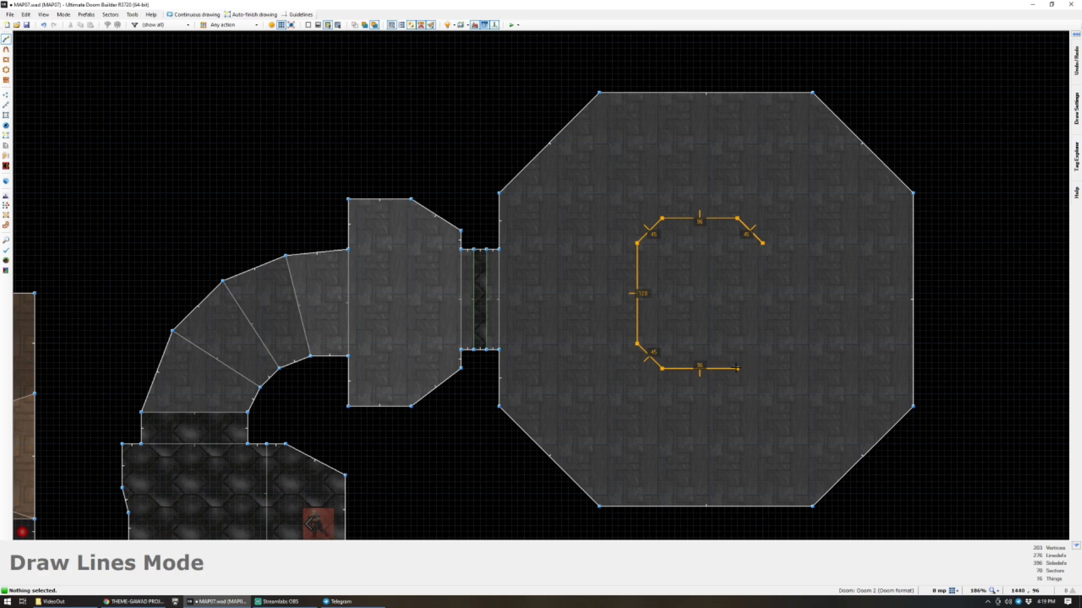
pyautogui.click(762, 243)
pyautogui.scroll(2, 723, 292)
pyautogui.click(693, 291)
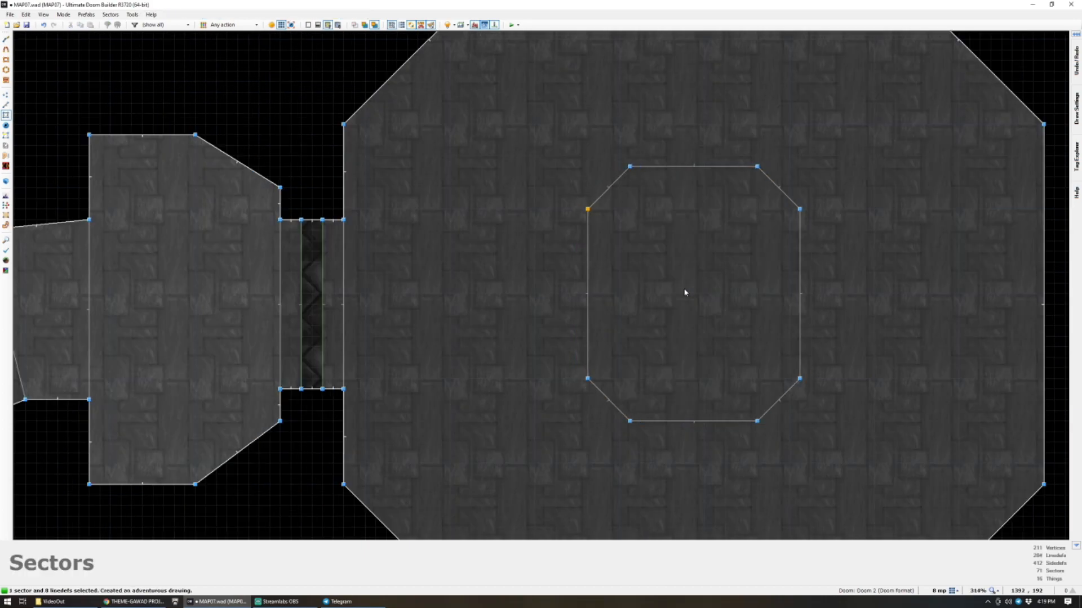
# Draw a second, larger octagonal outline around the inner octagon, with 144-unit west and east sides and a 112-unit north side.
pyautogui.scroll(-3, 685, 292)
pyautogui.scroll(1, 698, 294)
pyautogui.click(701, 294)
pyautogui.scroll(1, 696, 276)
pyautogui.click(787, 297)
pyautogui.press('space')
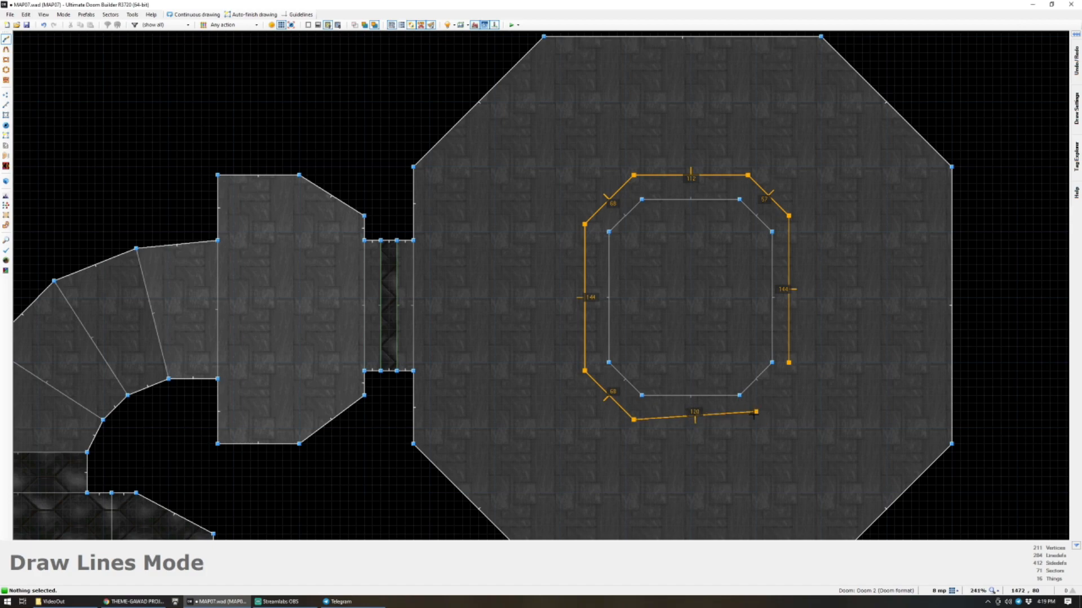
pyautogui.click(789, 365)
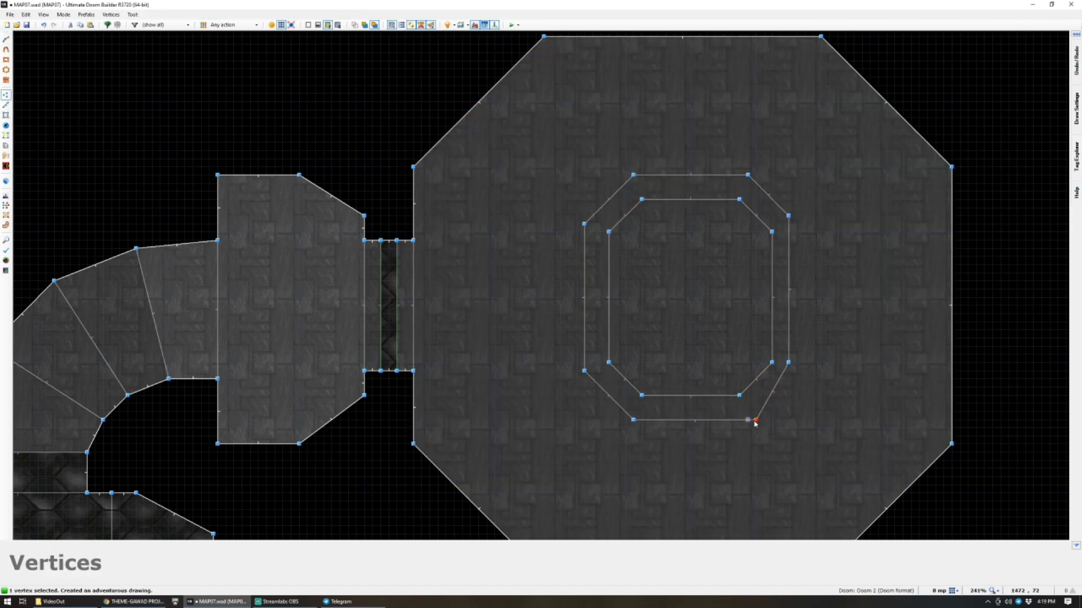
# Move the southeast and two western corner vertices of the outer outline to make it a symmetrical ring around the inner octagon.
pyautogui.moveTo(787, 369); pyautogui.dragTo(788, 379)
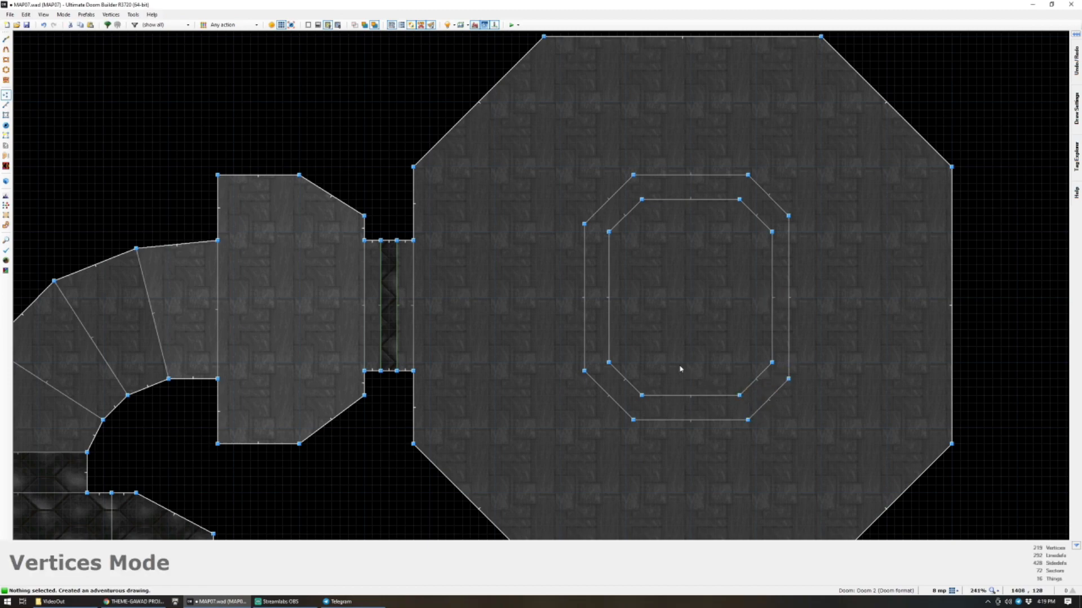
pyautogui.moveTo(584, 224); pyautogui.dragTo(592, 216, button='right')
pyautogui.moveTo(584, 370); pyautogui.dragTo(593, 380)
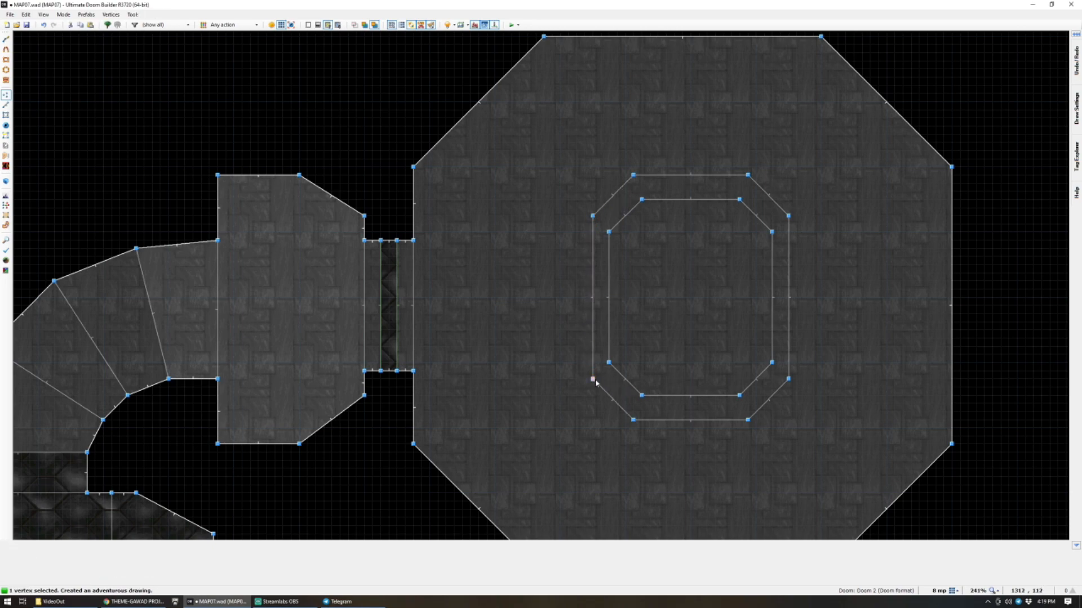
pyautogui.scroll(-1, 679, 297)
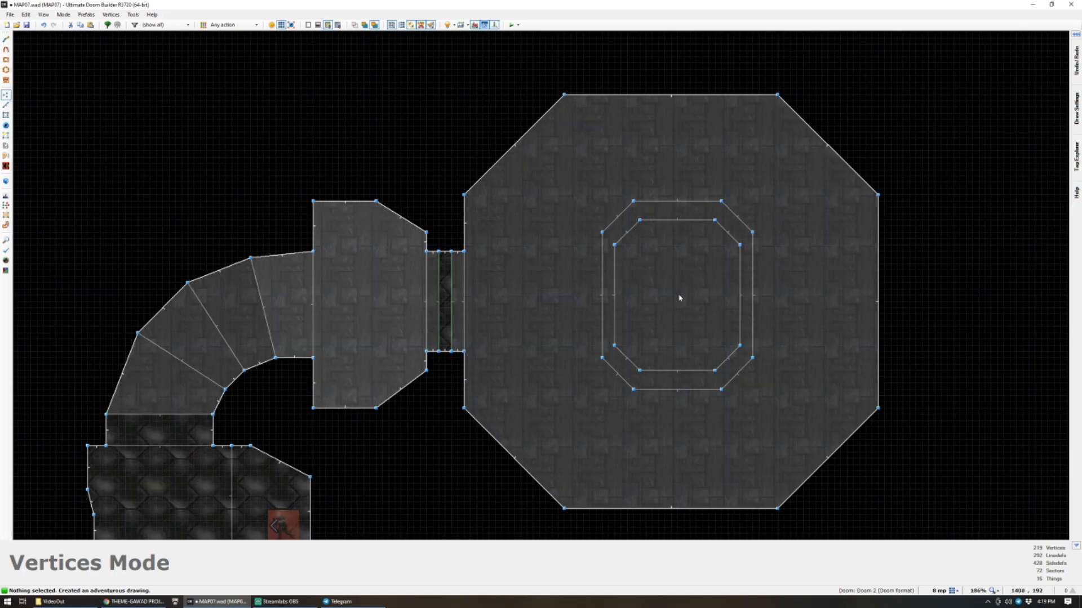
# Raise the ceilings of the octagonal room, the ring and the inner octagon together to 224 in the 3D view.
pyautogui.scroll(1, 662, 290)
pyautogui.press('q')
pyautogui.press('d')
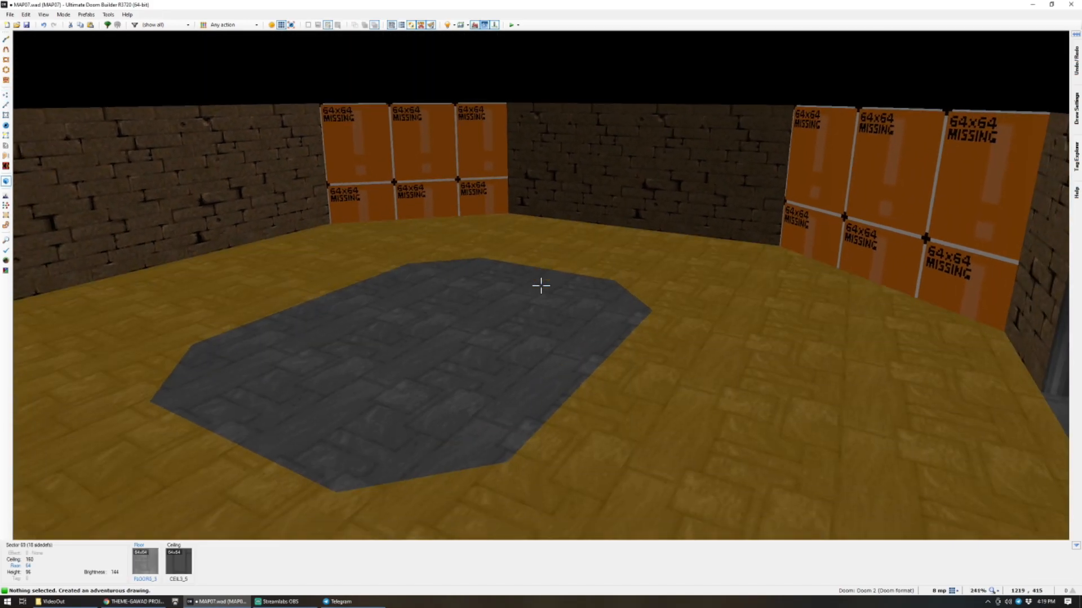
pyautogui.press('e')
pyautogui.click(541, 286)
pyautogui.press('c')
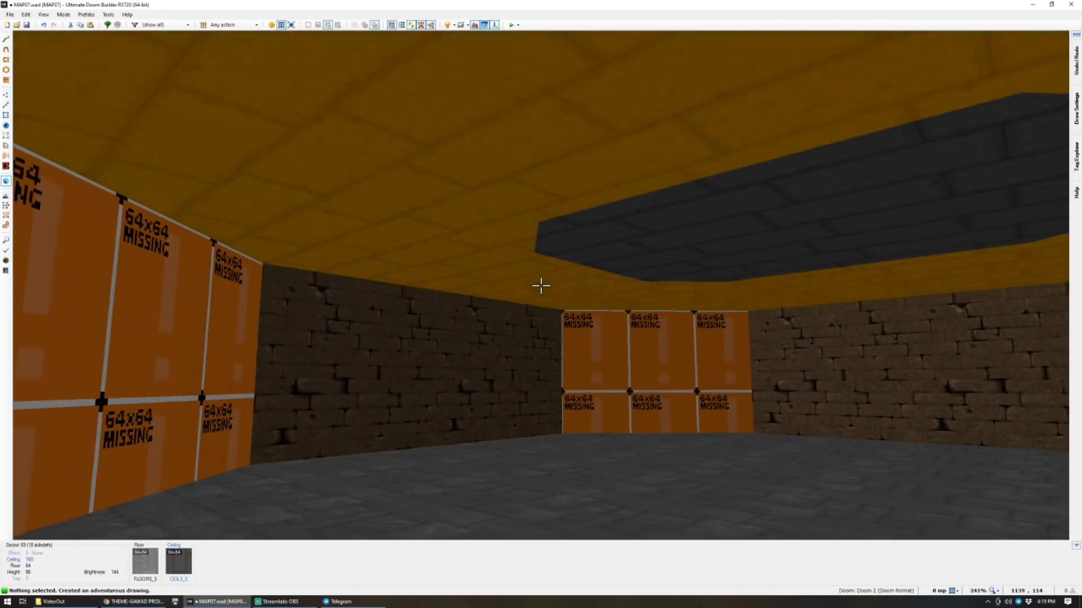
pyautogui.press('d')
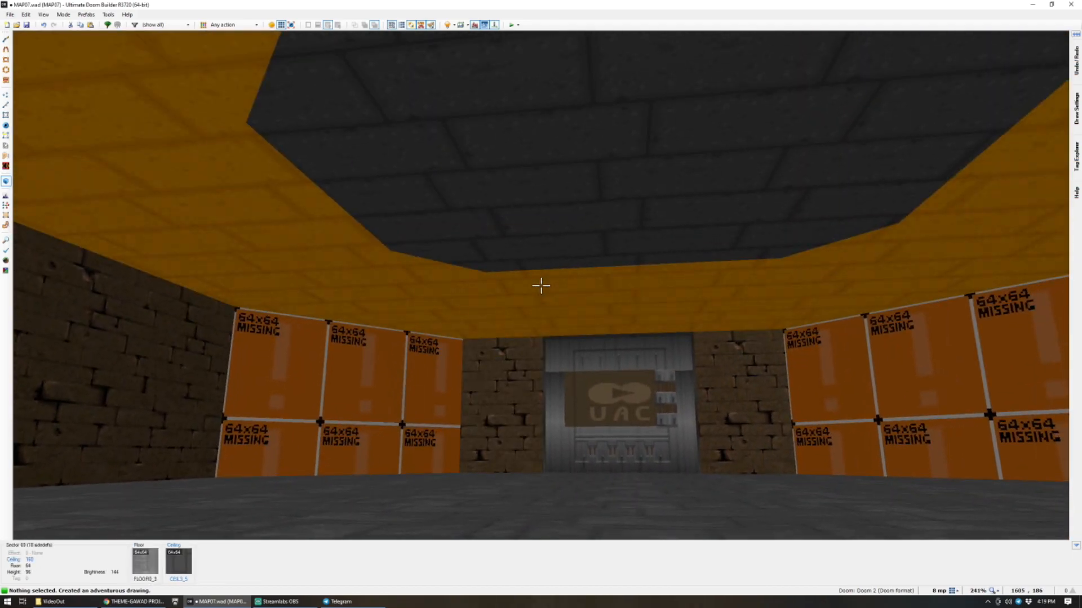
pyautogui.press('e')
pyautogui.click(541, 285)
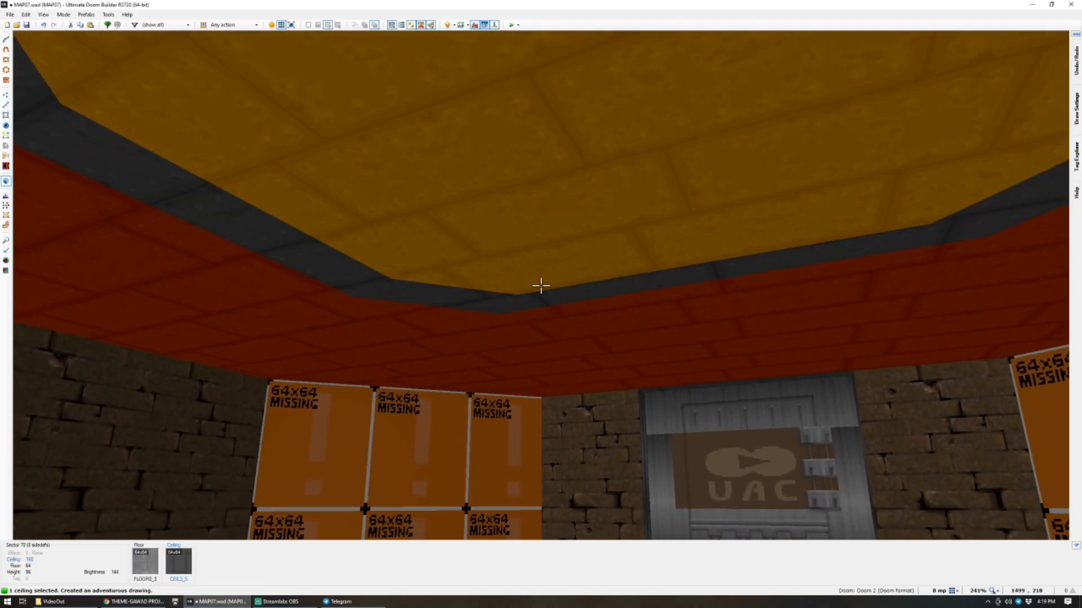
pyautogui.press('c')
pyautogui.keyDown('shift'); pyautogui.click(541, 286); pyautogui.keyUp('shift')
pyautogui.press('d')
pyautogui.scroll(1, 541, 285)
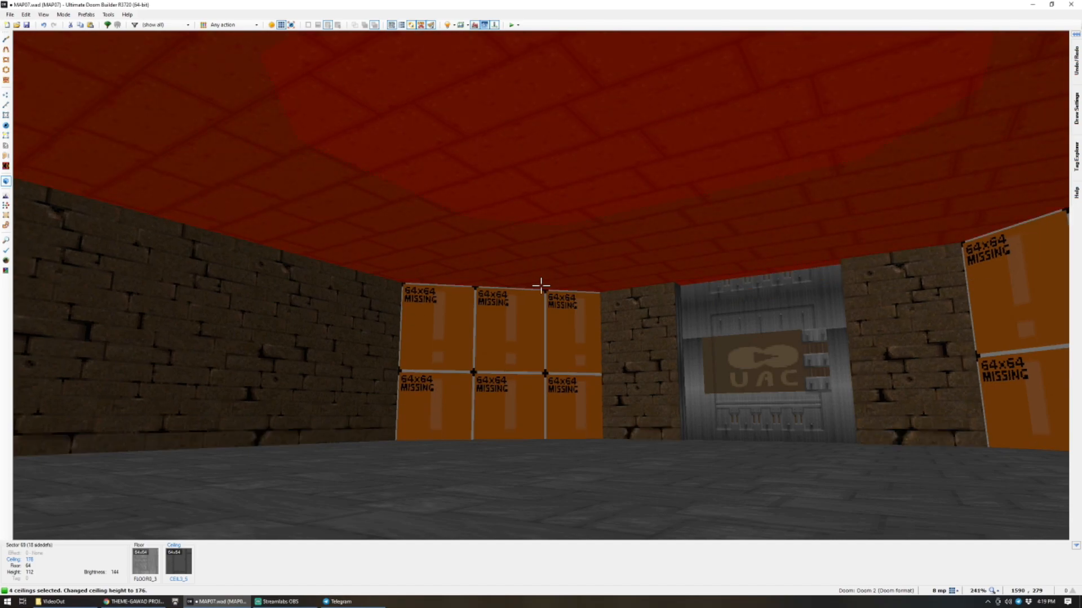
pyautogui.scroll(-1, 541, 286)
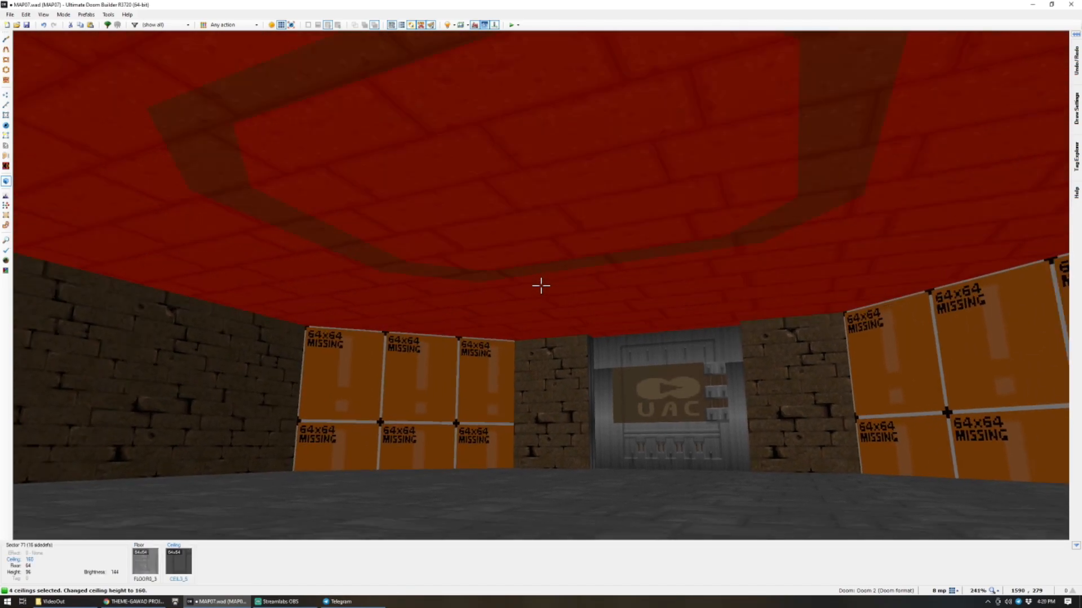
pyautogui.press('w')
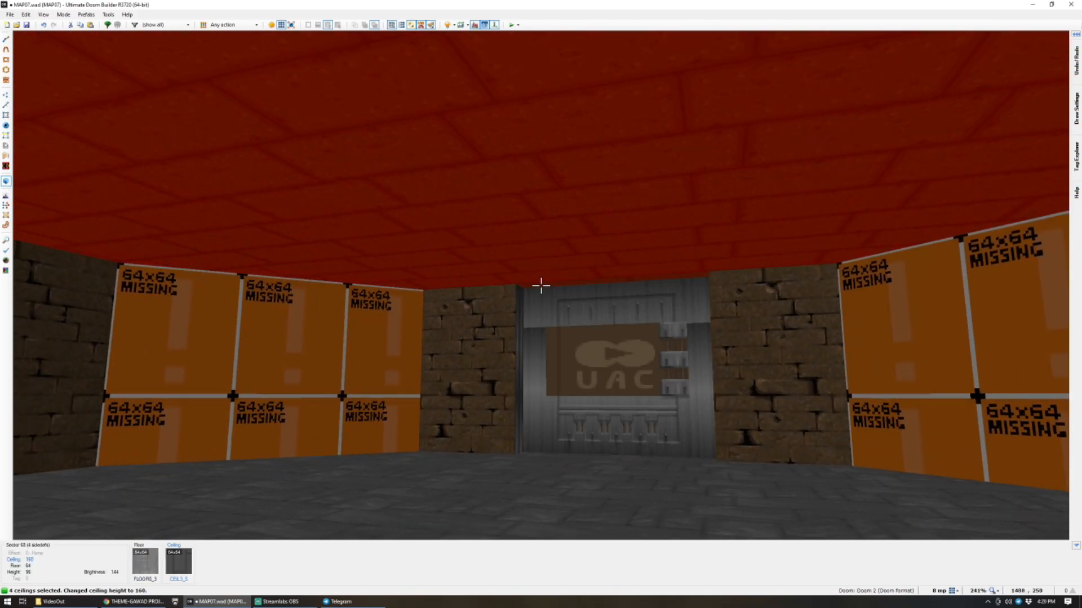
pyautogui.click(541, 285)
pyautogui.press('a')
pyautogui.scroll(1, 541, 285)
pyautogui.scroll(6, 541, 285)
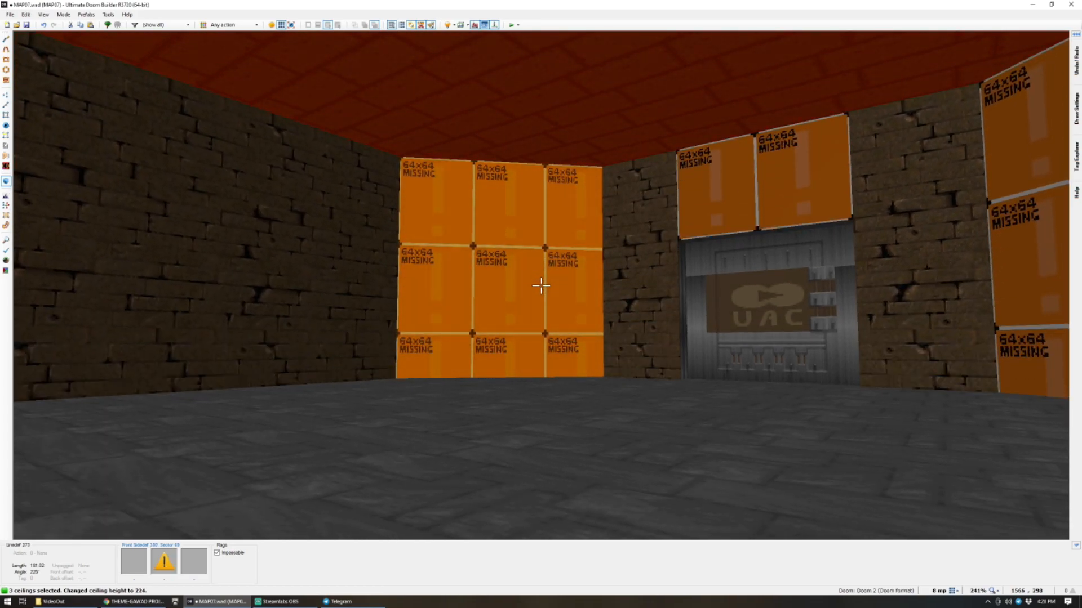
# Copy the BRICKS texture and paste it onto the untextured diagonal walls and the wall above the UAC door.
pyautogui.press('c')
pyautogui.press('w')
pyautogui.hotkey('ctrl', 'c')
pyautogui.hotkey('ctrl', 'v')
pyautogui.hotkey('ctrl', 'v')
pyautogui.hotkey('ctrl', 'v')
pyautogui.hotkey('ctrl', 'v')
pyautogui.press('w')
pyautogui.hotkey('ctrl', 'v')
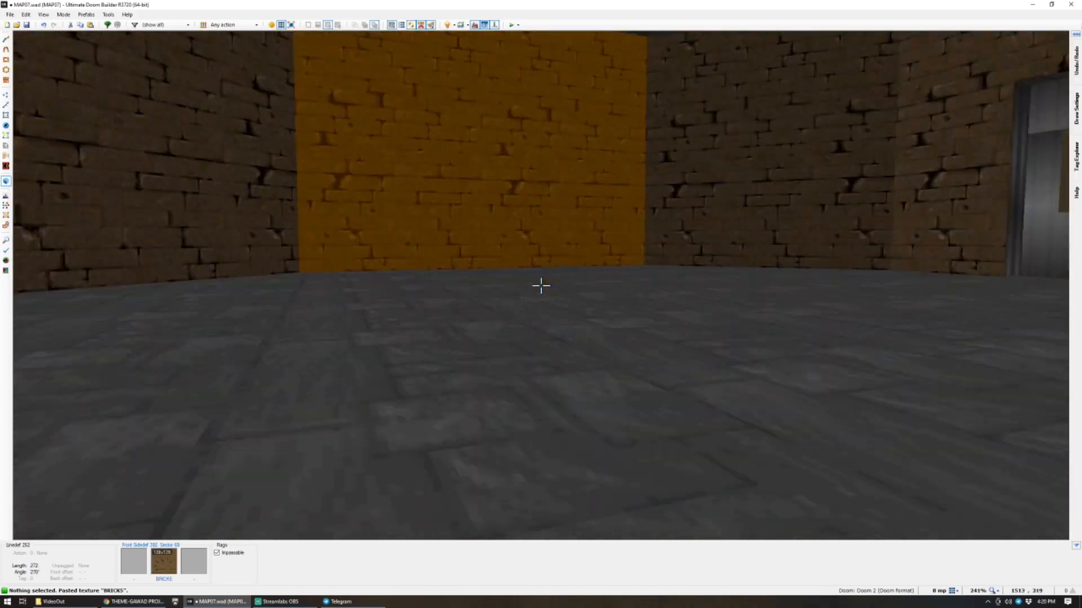
# Examine the octagonal room's layout on the map and its brick walls around the UAC door in 3D.
pyautogui.press('q')
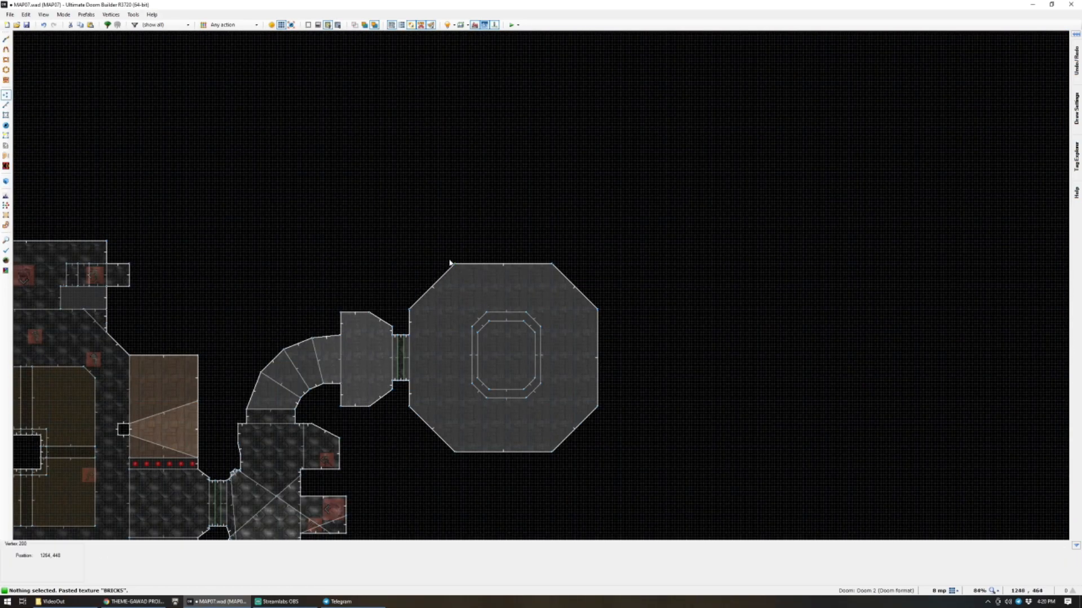
pyautogui.scroll(3, 445, 276)
pyautogui.press('q')
pyautogui.press('s')
pyautogui.press('w')
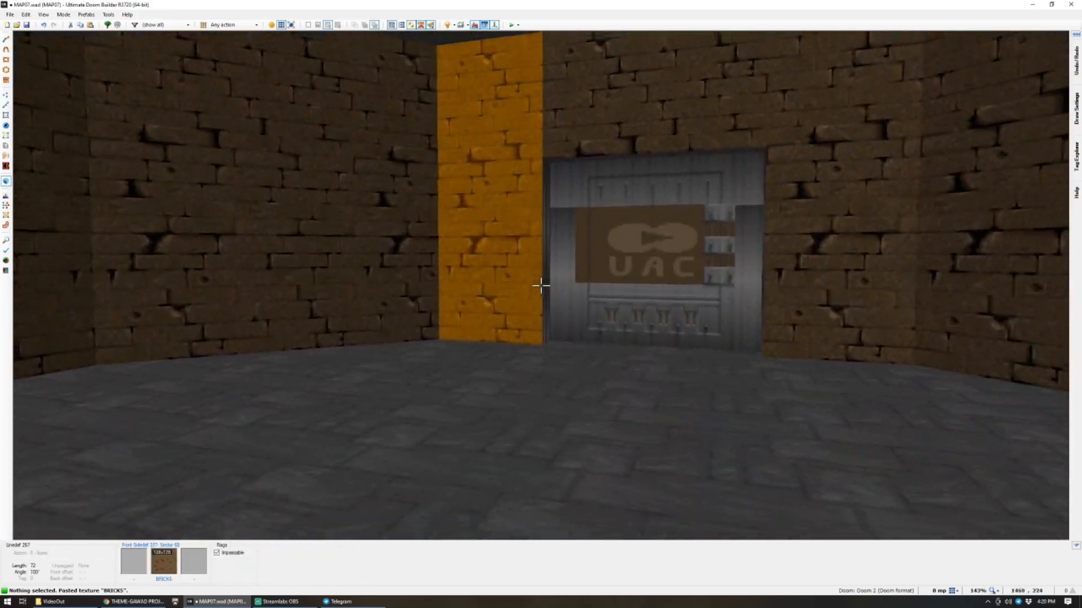
pyautogui.press('s')
pyautogui.press('w')
pyautogui.press('q')
pyautogui.scroll(4, 540, 287)
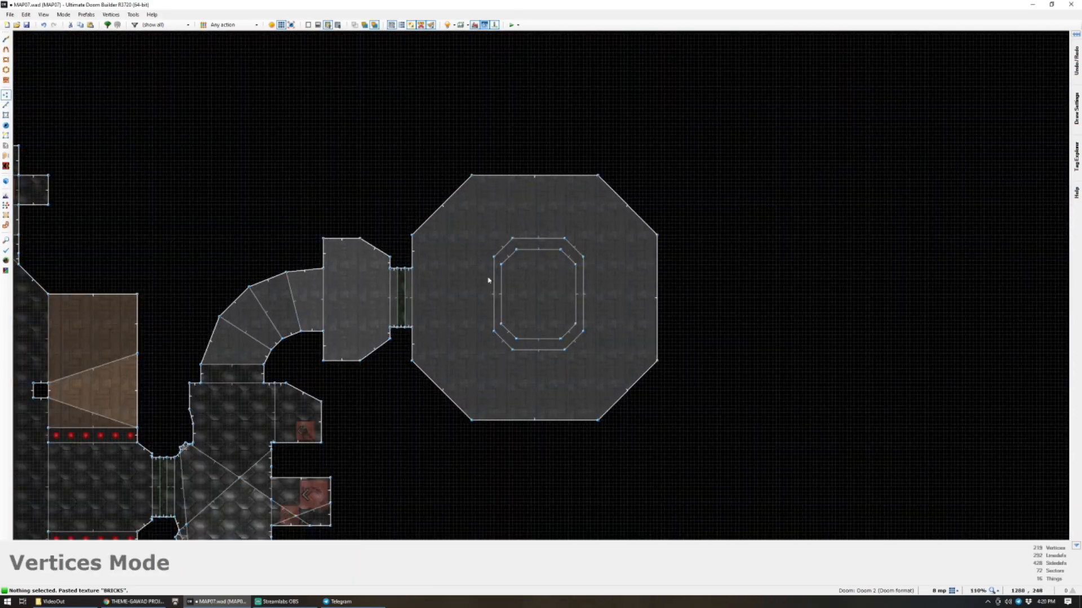
# Raise the floor of the ring sector around the inner octagon to a height of 160.
pyautogui.press('q')
pyautogui.press('s')
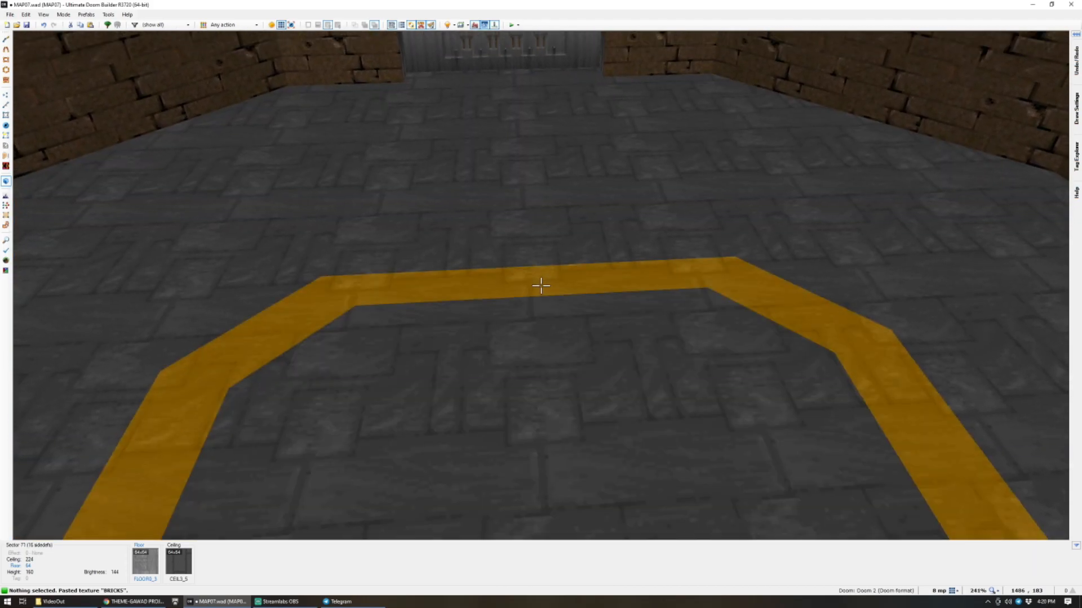
pyautogui.click(541, 286)
pyautogui.press('s')
pyautogui.scroll(19, 541, 285)
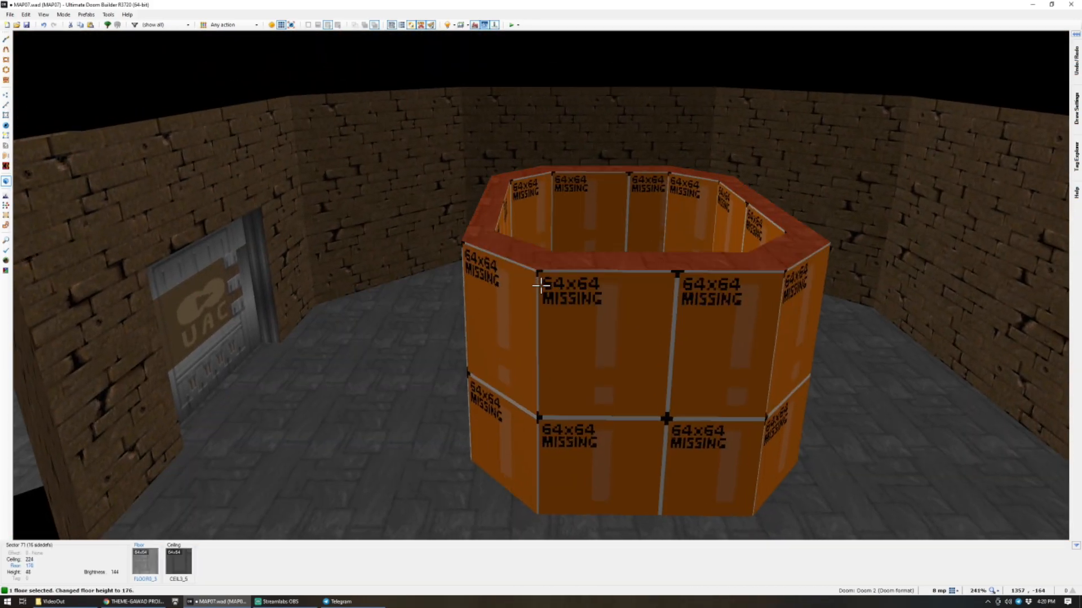
pyautogui.press('w')
pyautogui.scroll(1, 541, 286)
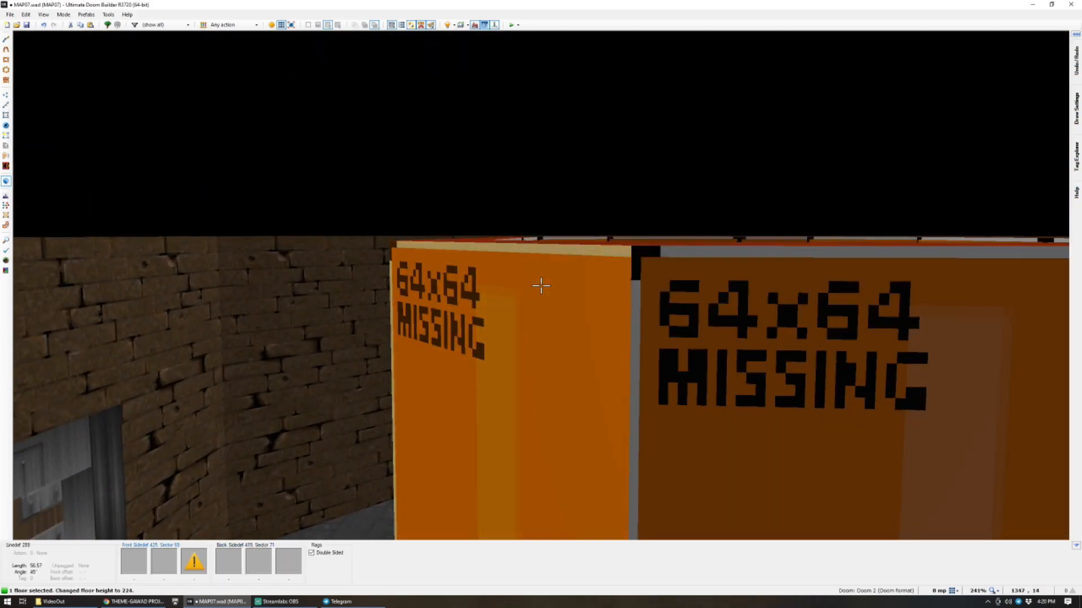
pyautogui.scroll(-2, 541, 285)
pyautogui.scroll(2, 541, 286)
pyautogui.scroll(-8, 541, 286)
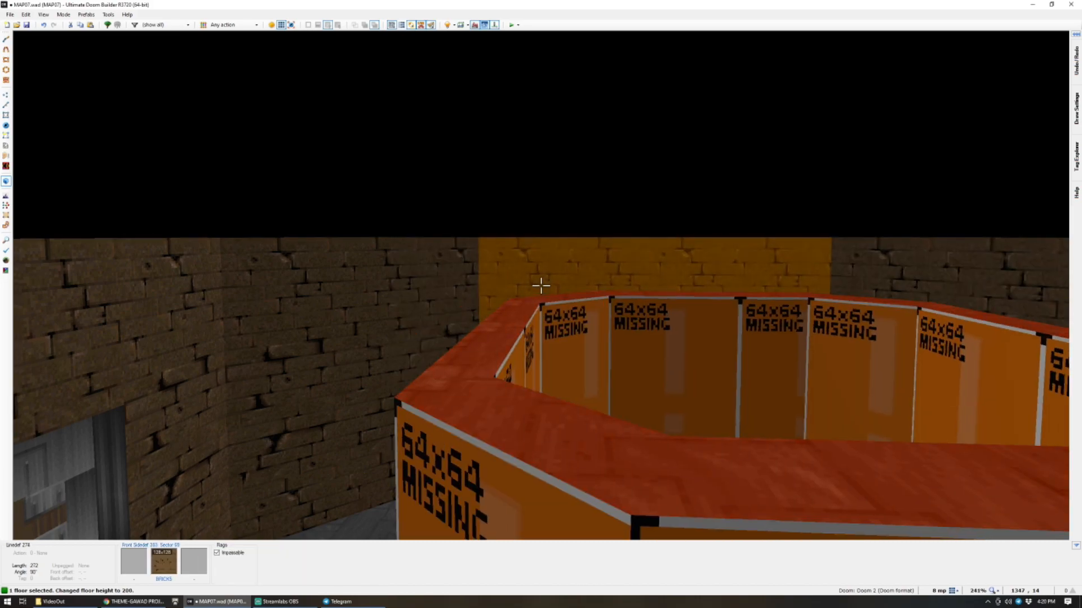
pyautogui.press('w')
pyautogui.press('s')
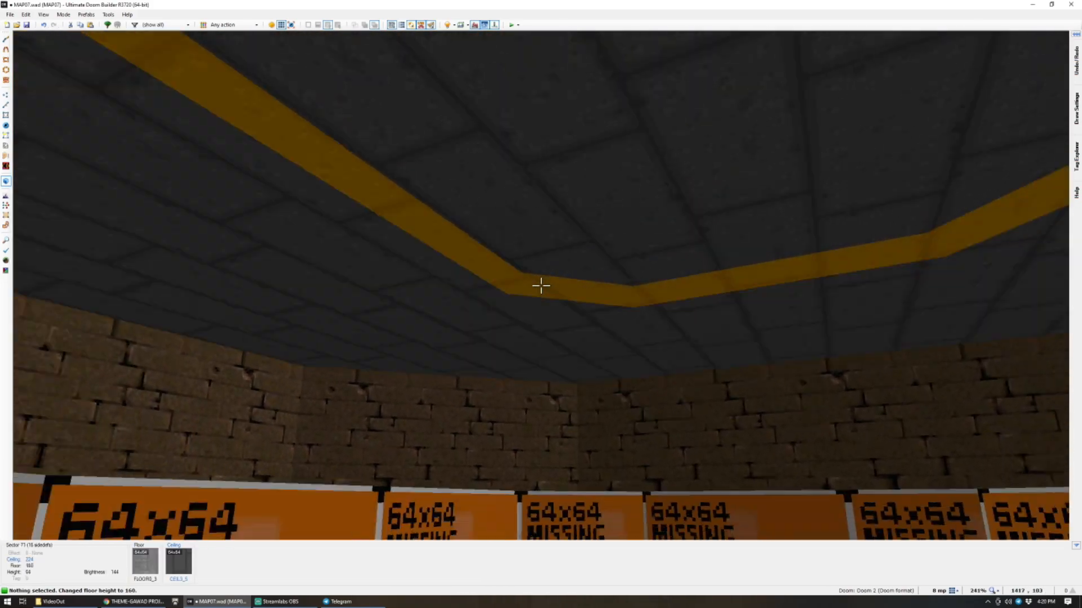
# Lower the ceilings of the ring and the inner octagon to 160.
pyautogui.click(540, 286)
pyautogui.click(541, 286)
pyautogui.press('s')
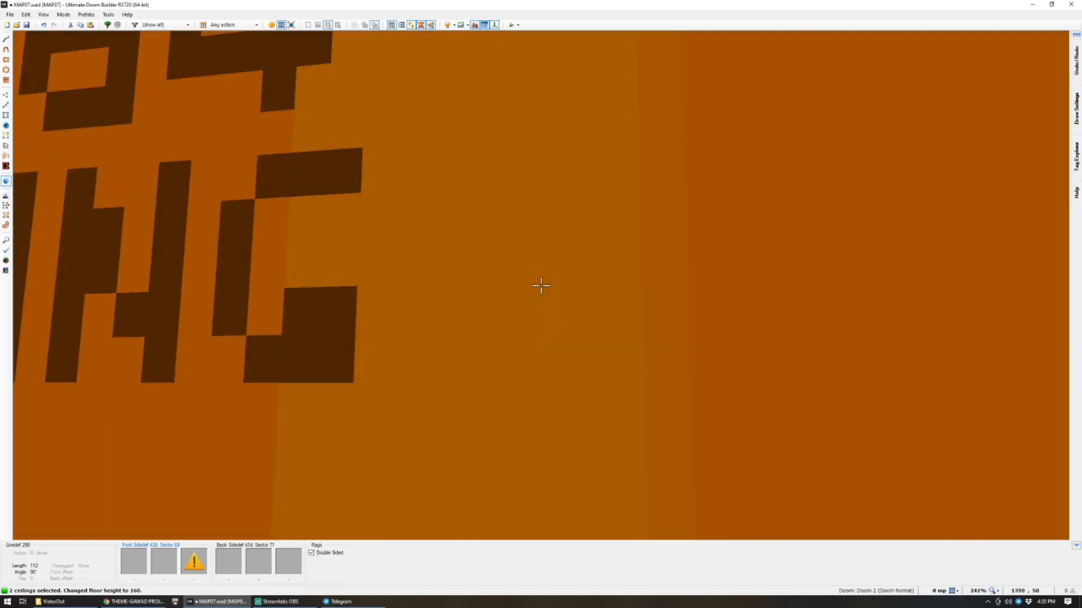
pyautogui.scroll(-4, 541, 286)
pyautogui.scroll(-4, 541, 286)
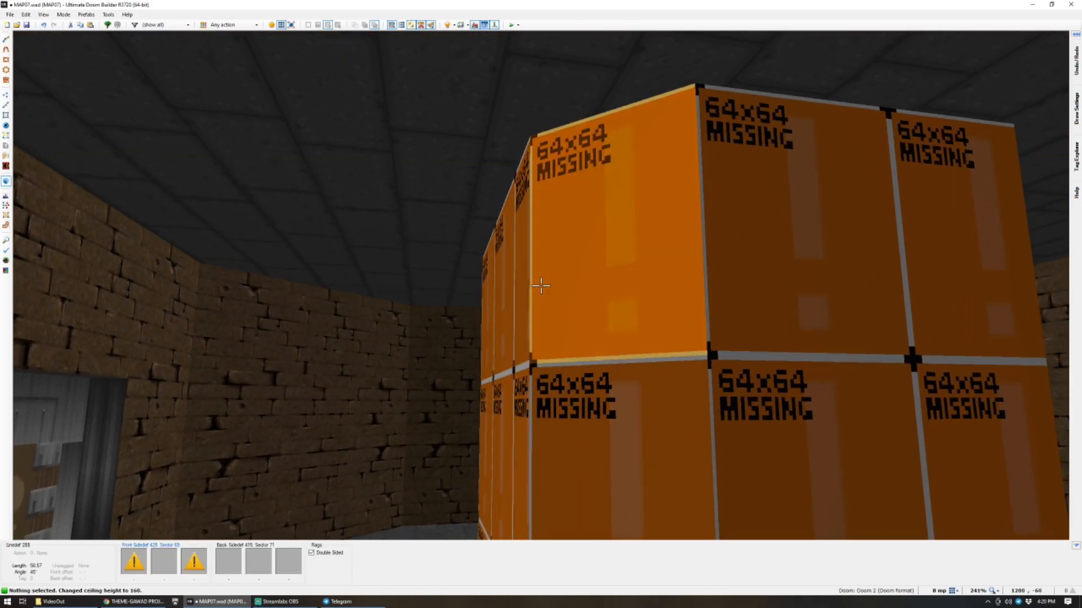
# Apply the STONE2 texture to all upper walls of the central octagonal structure and auto-align it.
pyautogui.keyDown('shift'); pyautogui.click(541, 286); pyautogui.keyUp('shift')
pyautogui.middleClick(540, 285)
pyautogui.write('ST')
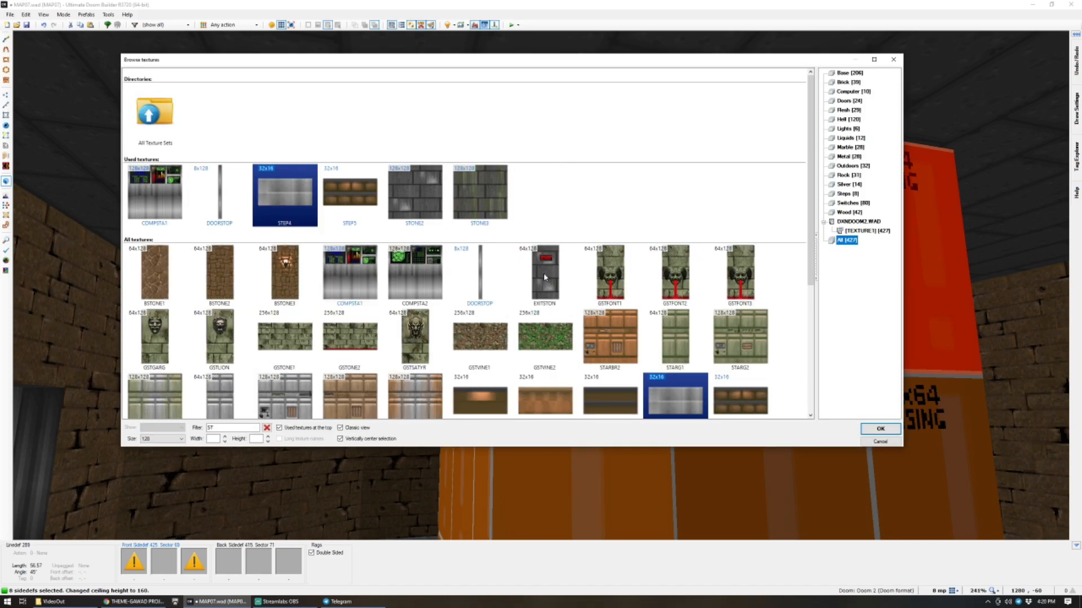
pyautogui.doubleClick(418, 203)
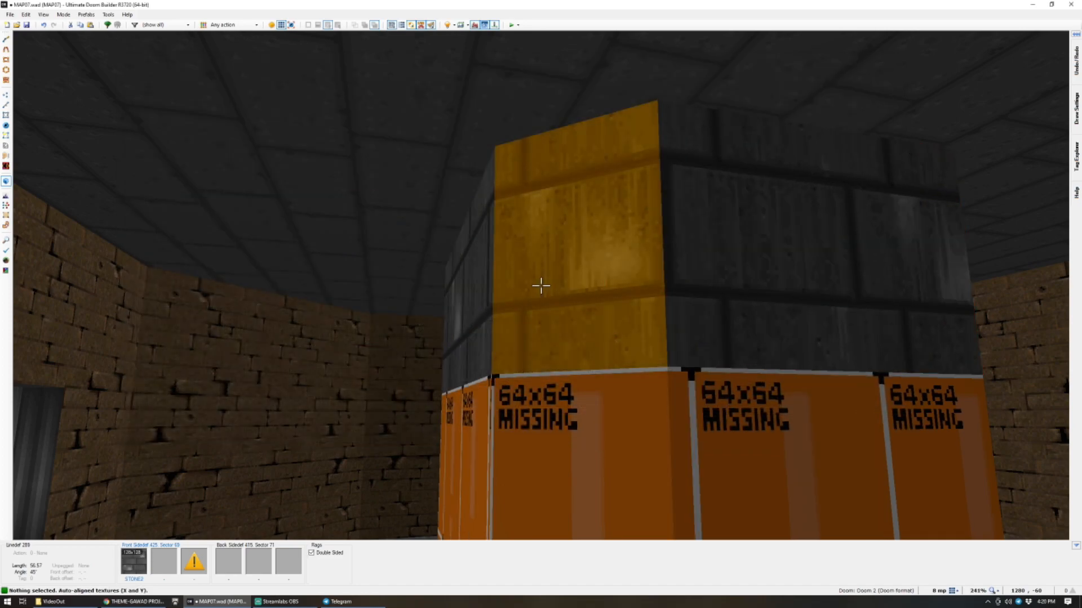
# Set the ceiling of the outer octagonal room to the F_SKY1 sky flat.
pyautogui.press('e')
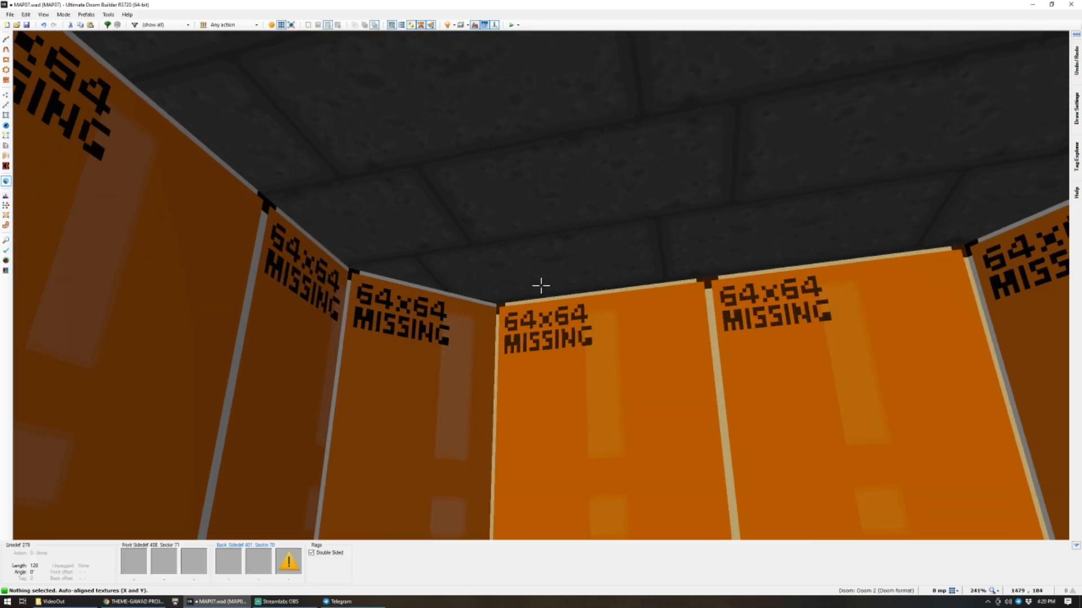
pyautogui.press('e')
pyautogui.click(541, 286)
pyautogui.middleClick(541, 286)
pyautogui.write('f')
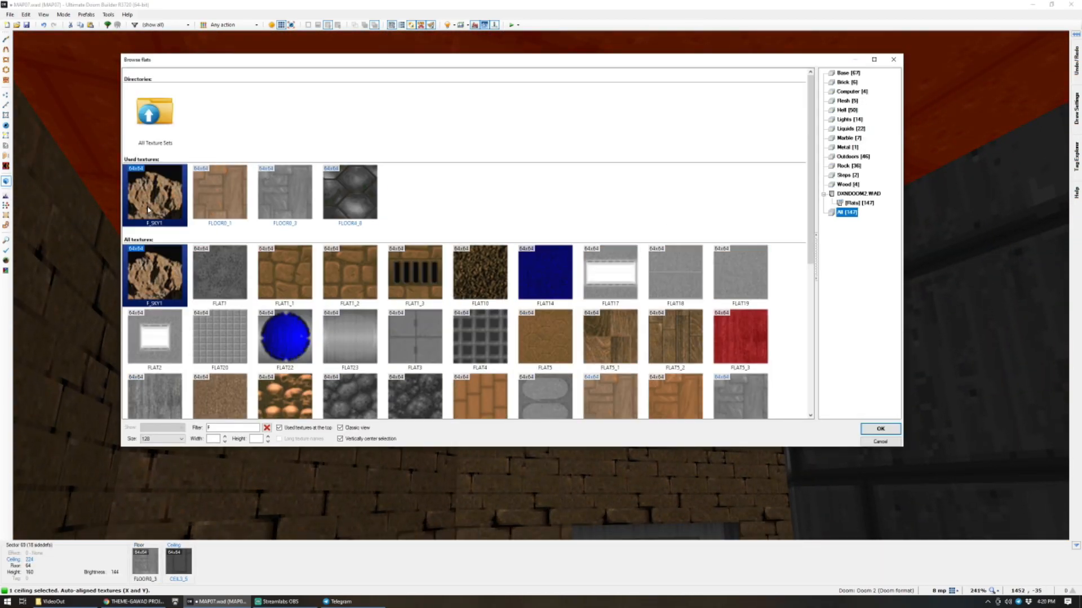
pyautogui.press('Return')
pyautogui.click(541, 286)
pyautogui.press('e')
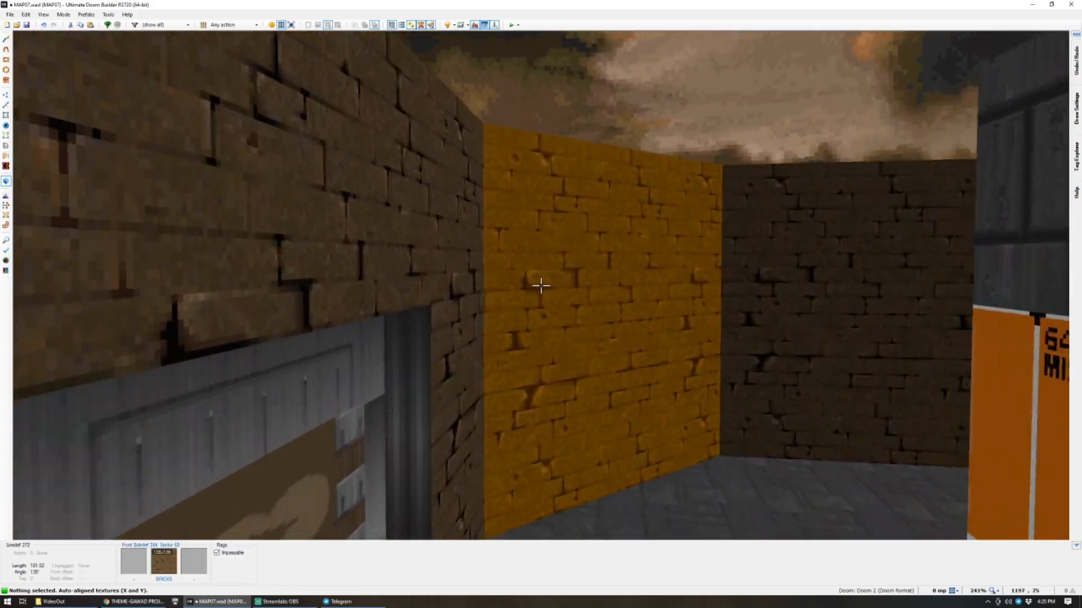
# Draw a closed octagonal outline just inside the outer room's walls, with its west and south sides 256 units long.
pyautogui.press('w')
pyautogui.scroll(-4, 541, 285)
pyautogui.scroll(4, 607, 160)
pyautogui.scroll(-4, 607, 161)
pyautogui.scroll(4, 544, 210)
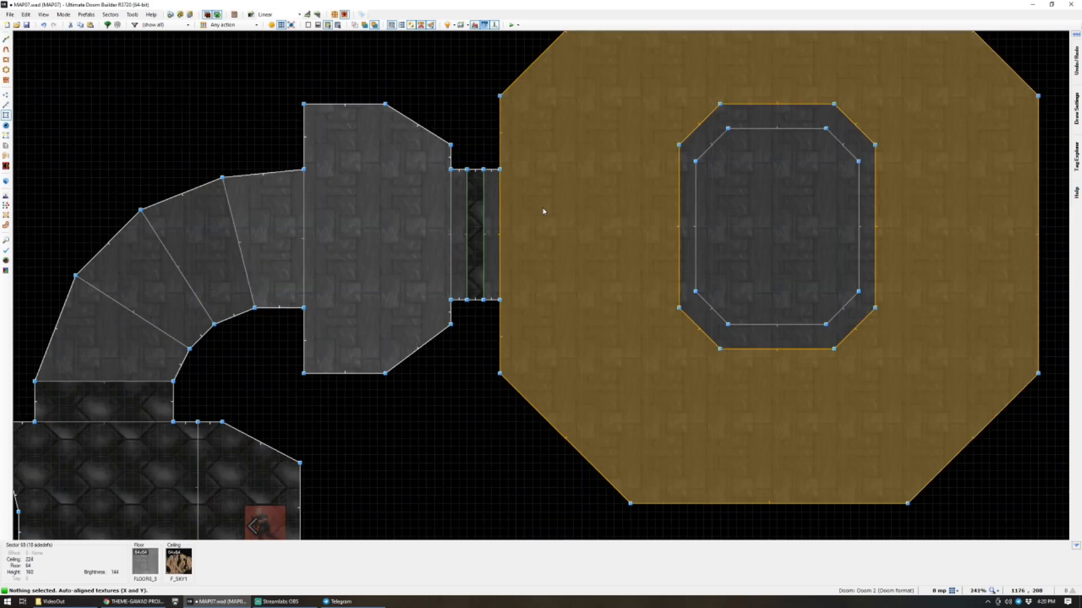
pyautogui.press('d')
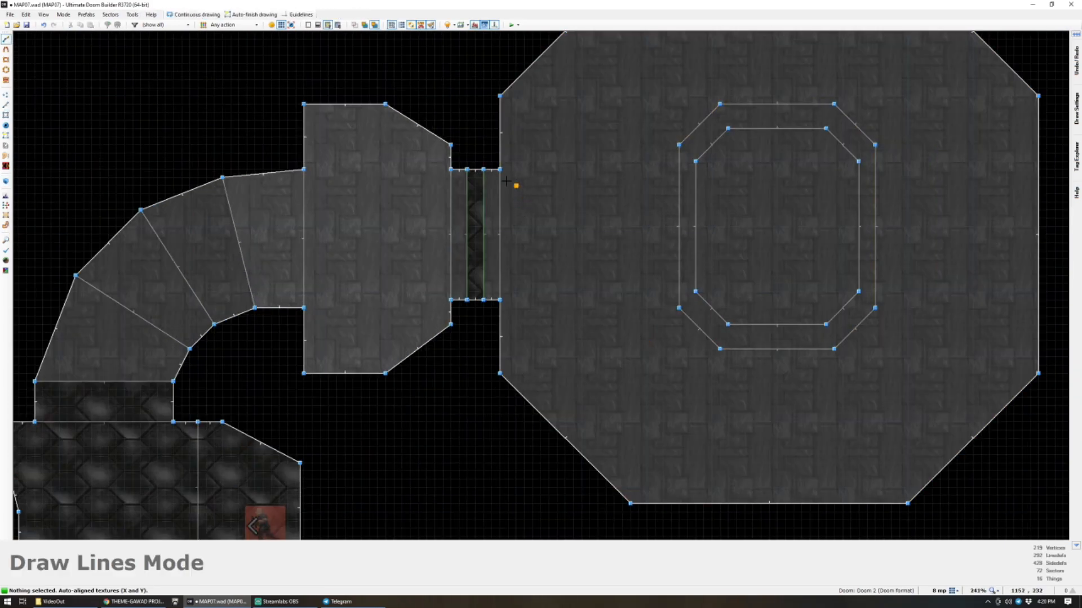
pyautogui.click(524, 104)
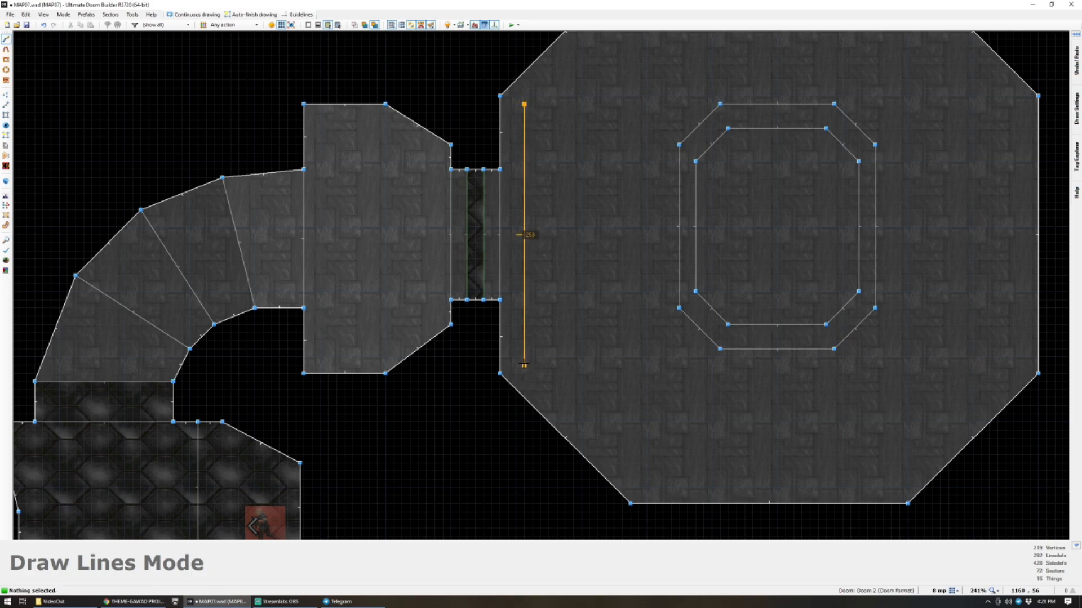
pyautogui.click(638, 480)
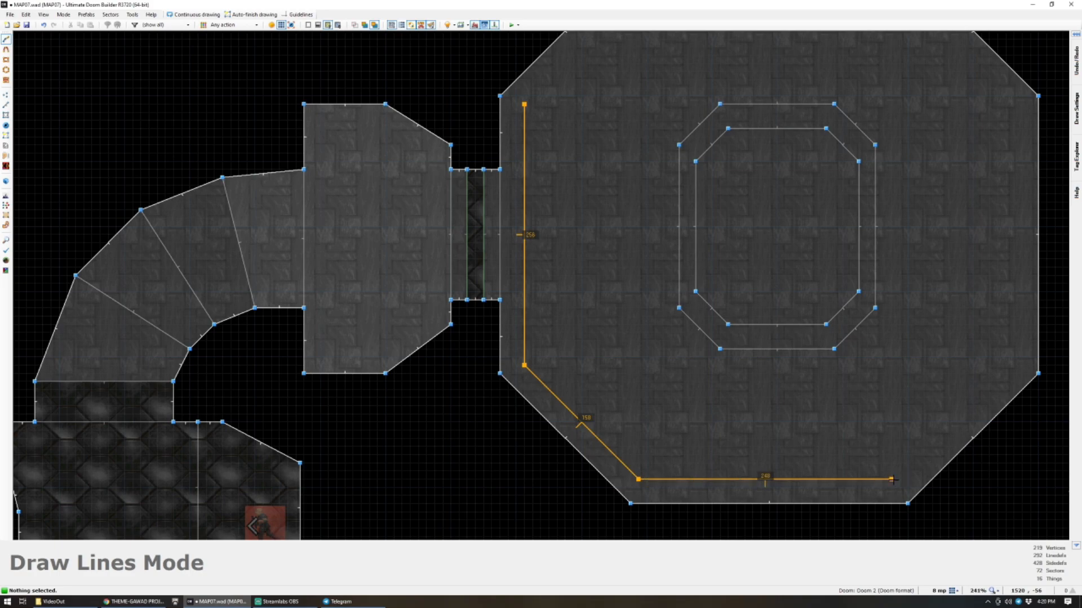
pyautogui.click(897, 479)
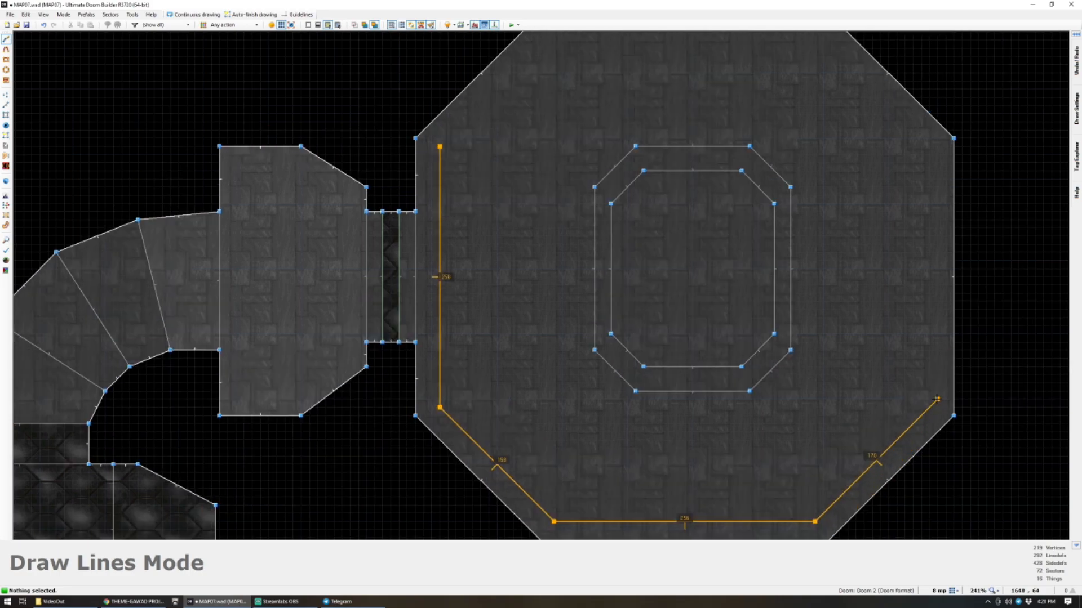
pyautogui.click(937, 400)
pyautogui.click(937, 153)
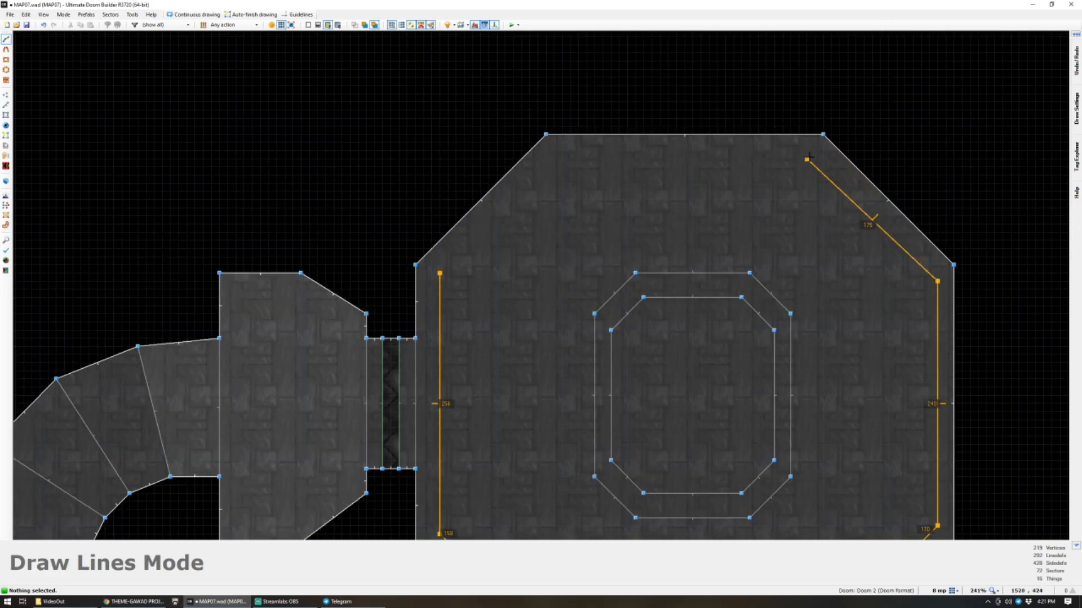
pyautogui.click(815, 160)
pyautogui.click(554, 159)
pyautogui.click(440, 275)
pyautogui.scroll(-3, 513, 329)
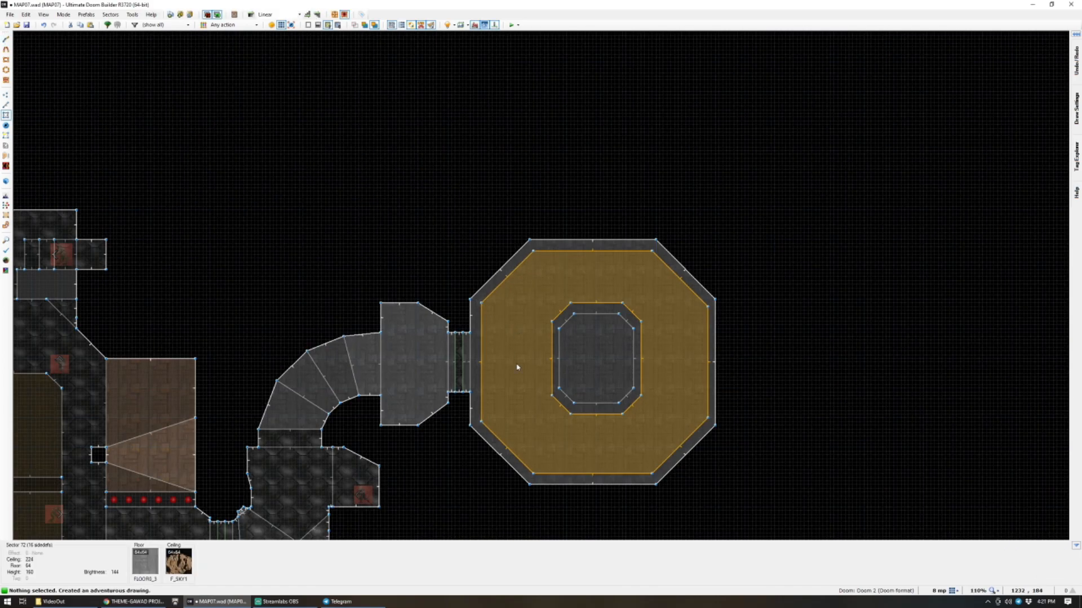
# Draw a rectangular strip about 152 by 32 units connecting the inset outline's west side to the central octagonal structure.
pyautogui.scroll(3, 514, 363)
pyautogui.press('w')
pyautogui.press('w')
pyautogui.scroll(-4, 541, 285)
pyautogui.scroll(4, 538, 260)
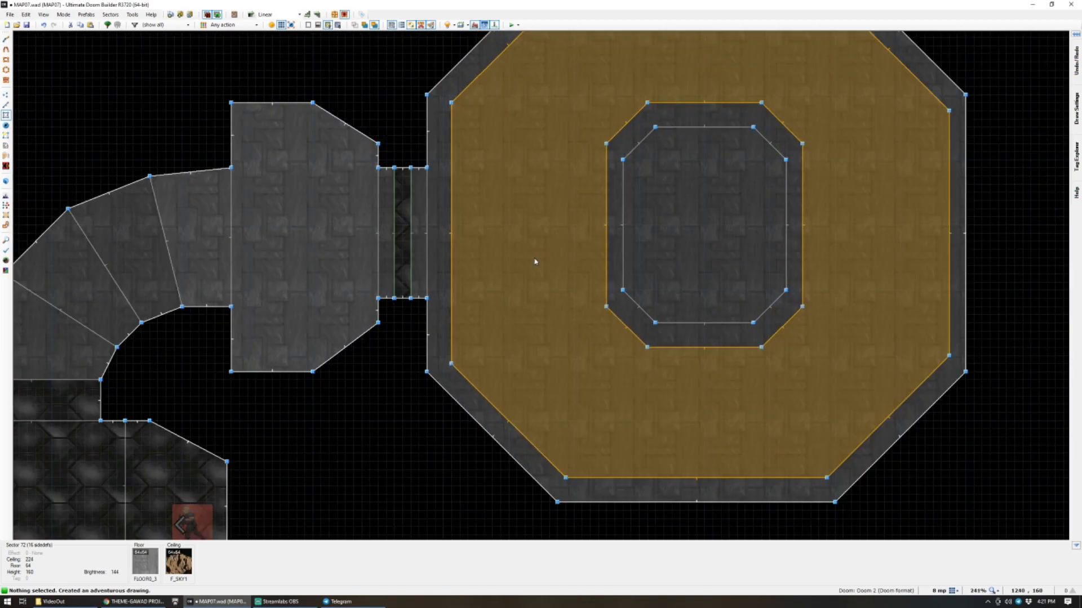
pyautogui.press('d')
pyautogui.scroll(3, 460, 212)
pyautogui.click(452, 208)
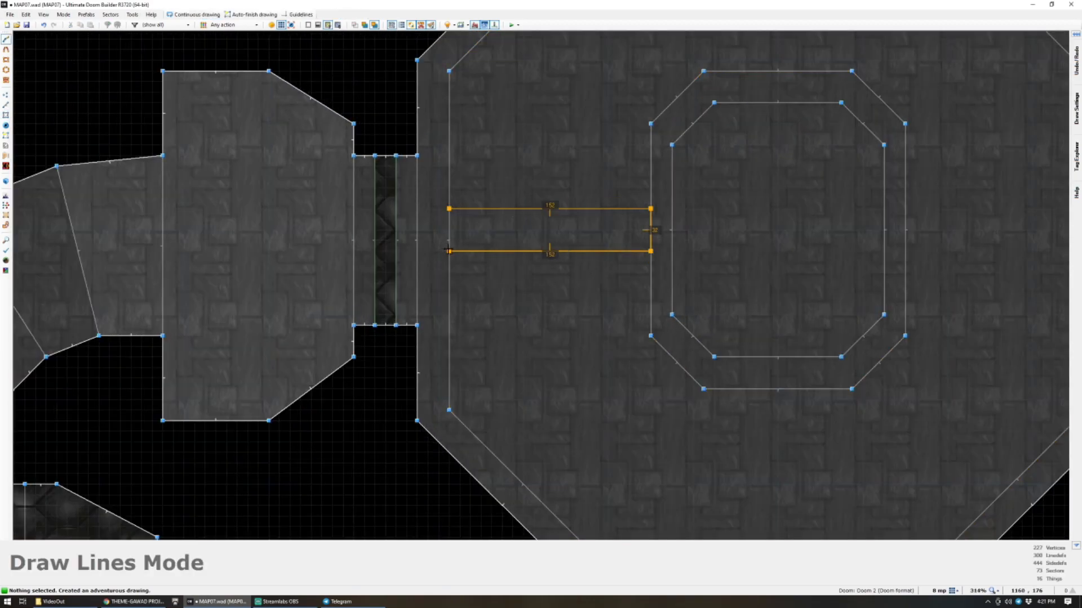
pyautogui.click(450, 209)
# Lower the ceilings of the room's border ring and the connecting strip to 208 and apply the CEIL5_1 flat to both.
pyautogui.press('w')
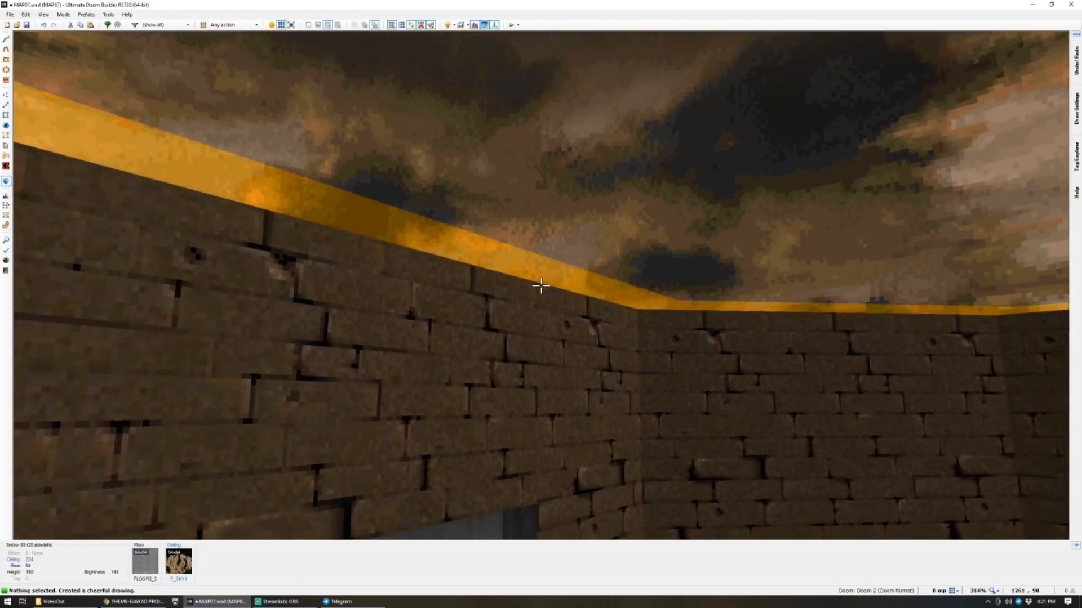
pyautogui.click(541, 285)
pyautogui.click(541, 285)
pyautogui.scroll(-1, 541, 285)
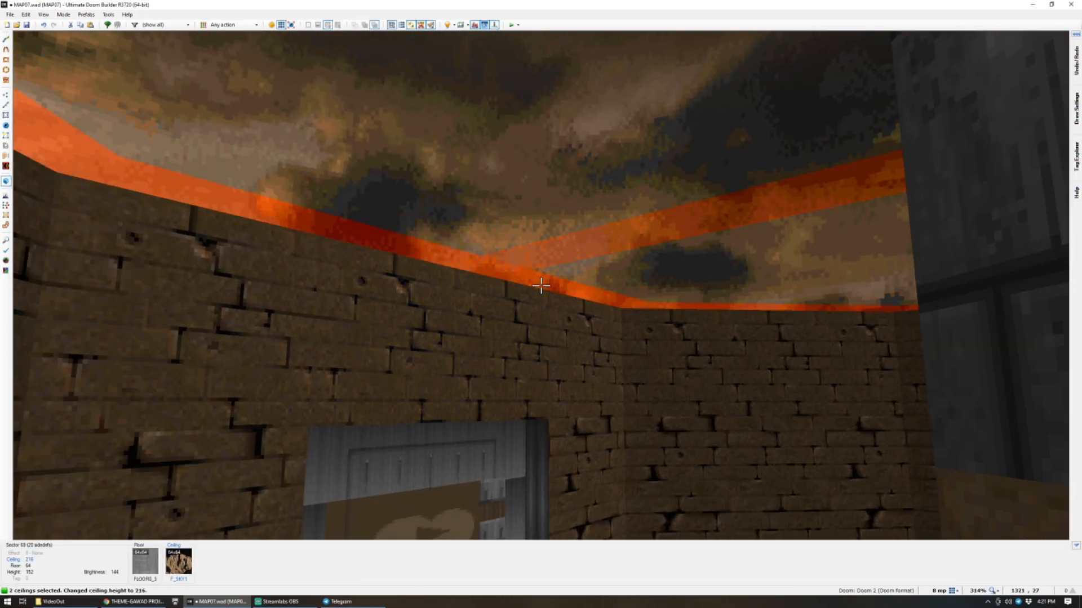
pyautogui.scroll(-1, 541, 285)
pyautogui.press('t')
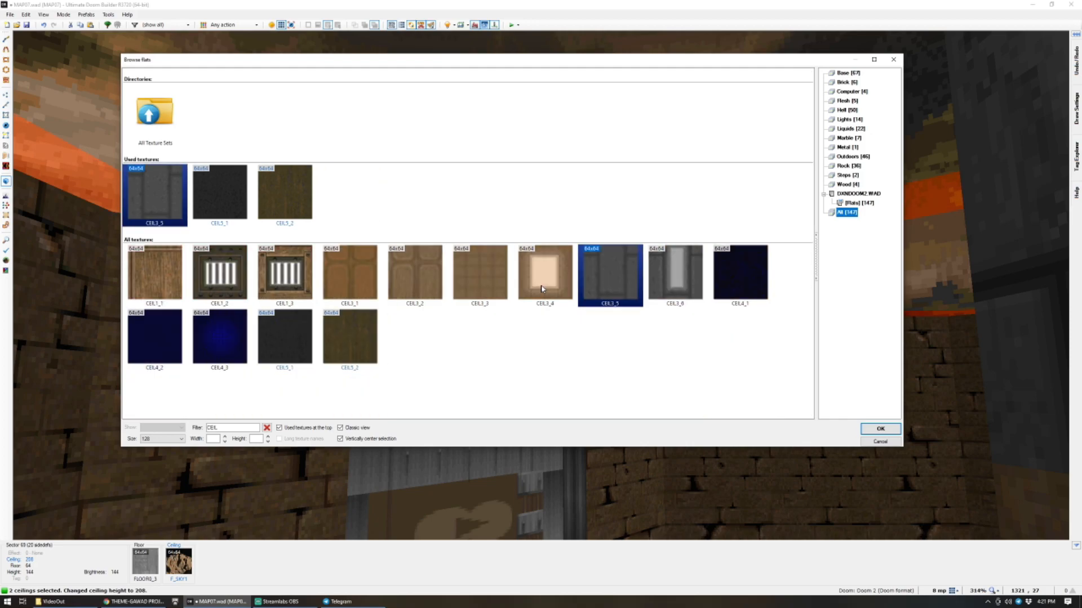
pyautogui.doubleClick(220, 192)
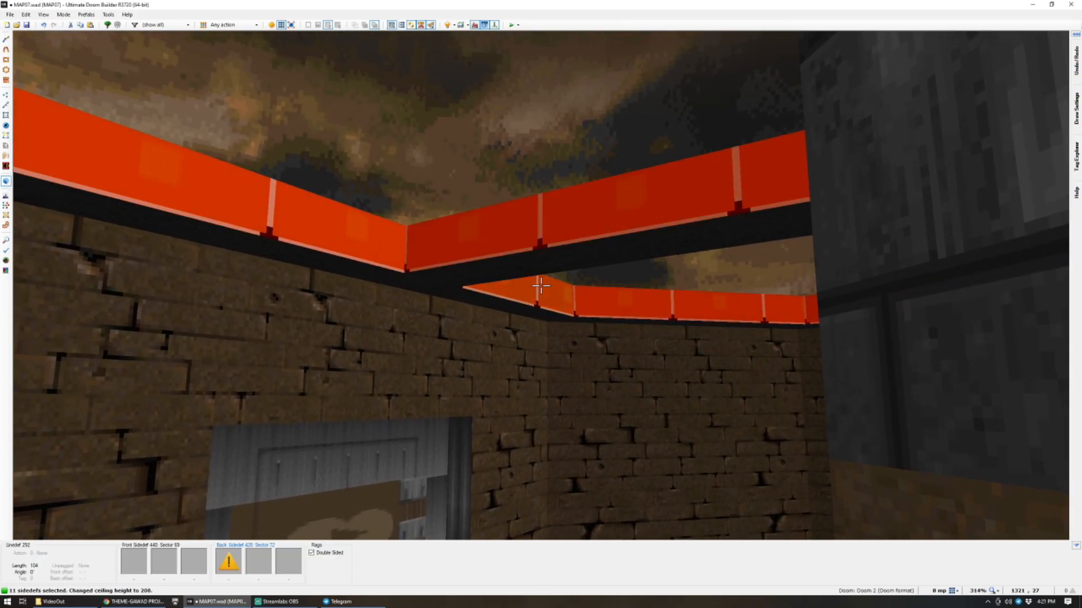
# Apply the METAL2 texture to the exposed upper sides of the ceiling trim and connecting beam, and auto-align it.
pyautogui.write('tMET')
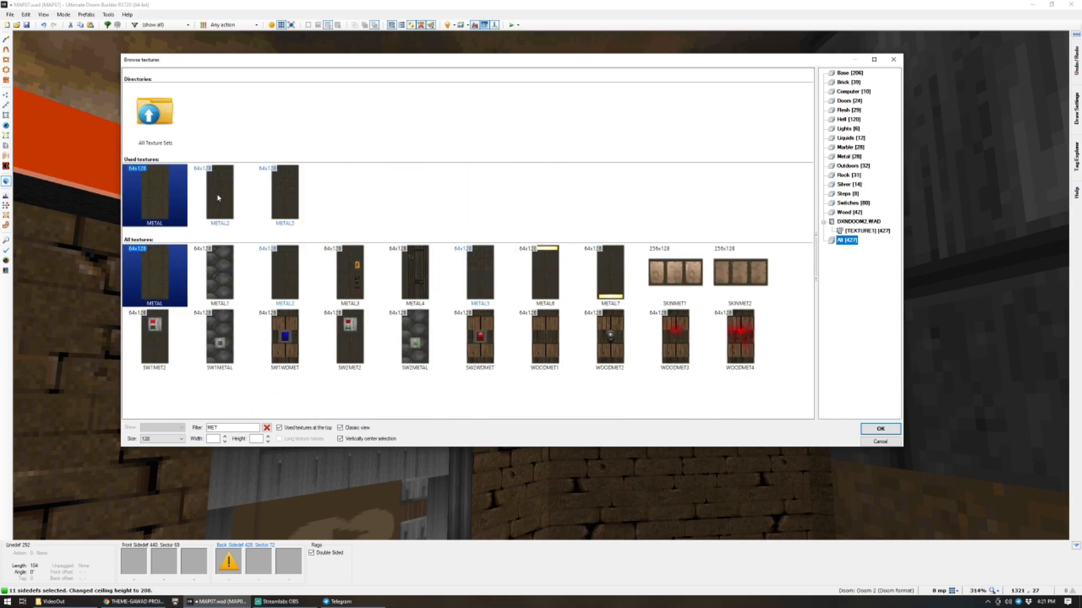
pyautogui.doubleClick(218, 198)
pyautogui.press('a')
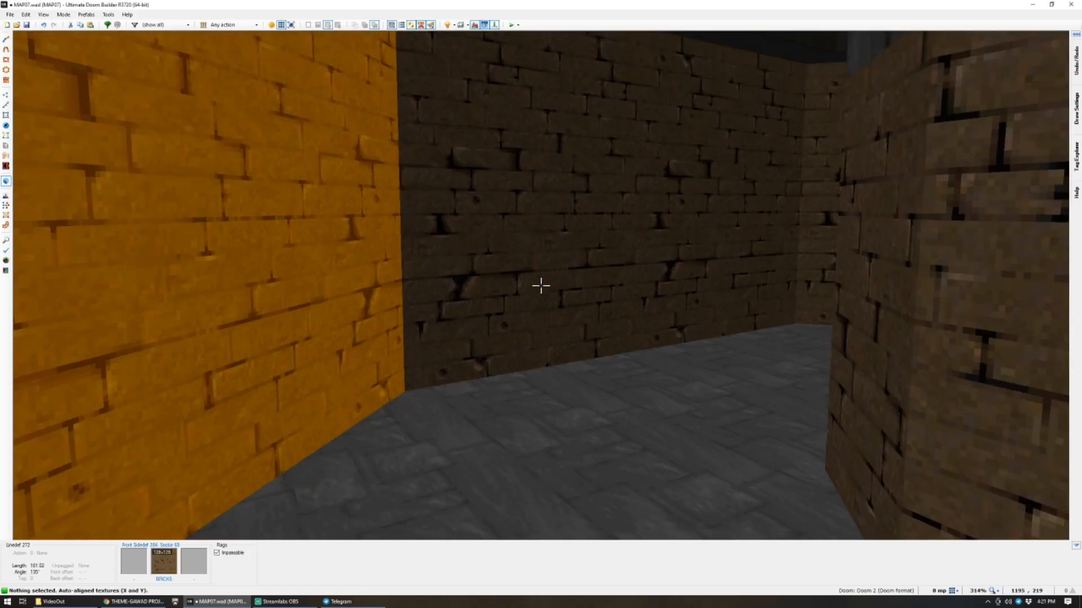
# Copy the STONE2 texture and flood-fill the central structure's lower brick walls with it.
pyautogui.hotkey('ctrl', 'c')
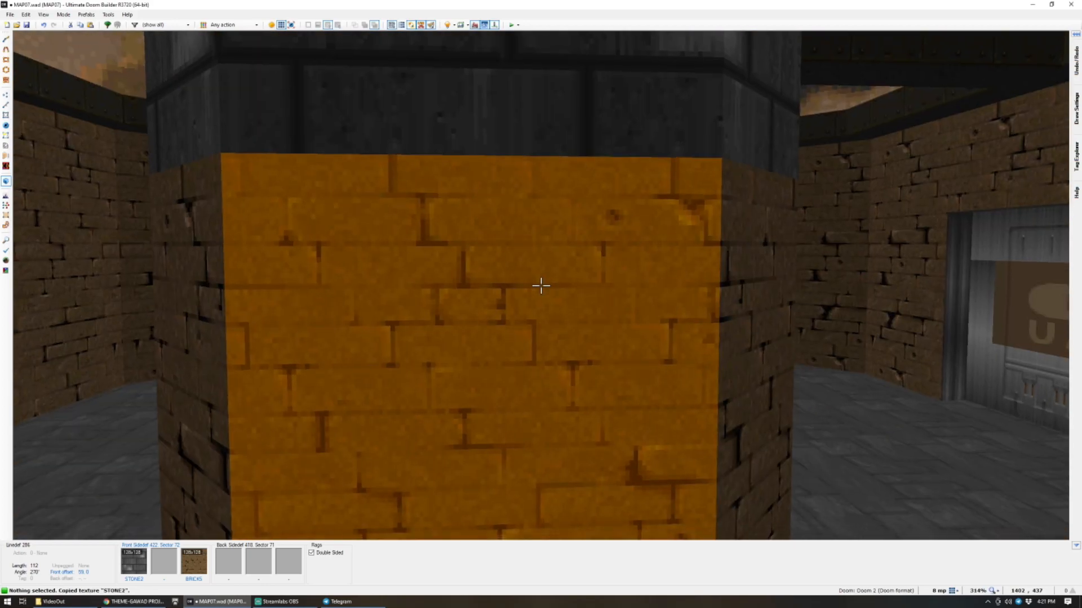
pyautogui.keyDown('ctrl'); pyautogui.middleClick(541, 285); pyautogui.keyUp('ctrl')
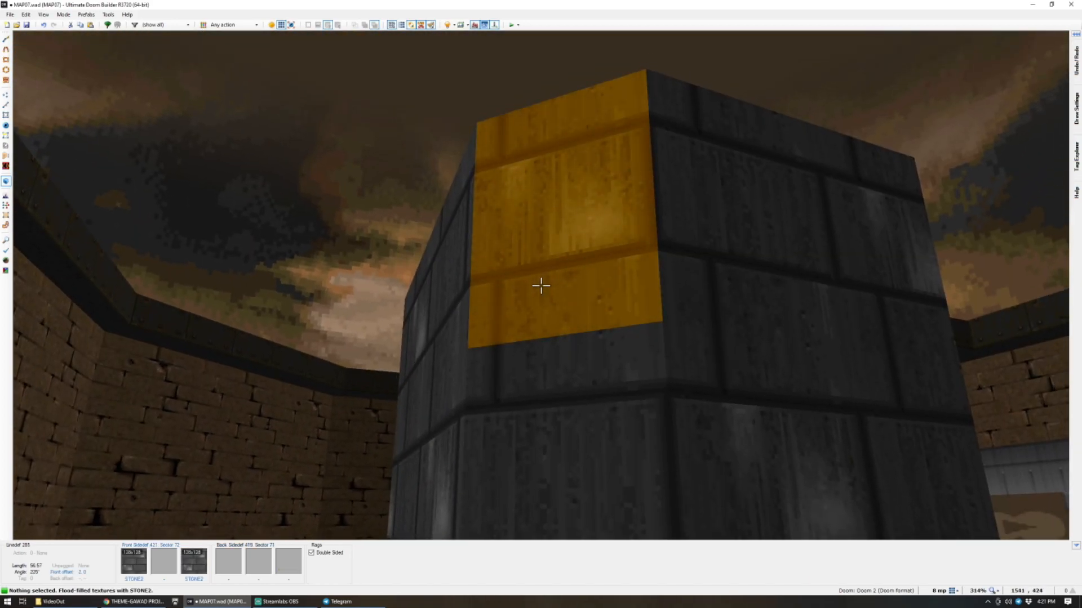
# Shift and auto-align the stone textures on the central tower's outer walls, and flood-fill its inner walls with STONE2.
pyautogui.click(541, 285)
pyautogui.hotkey('shift', 'Up')
pyautogui.hotkey('shift', 'Up')
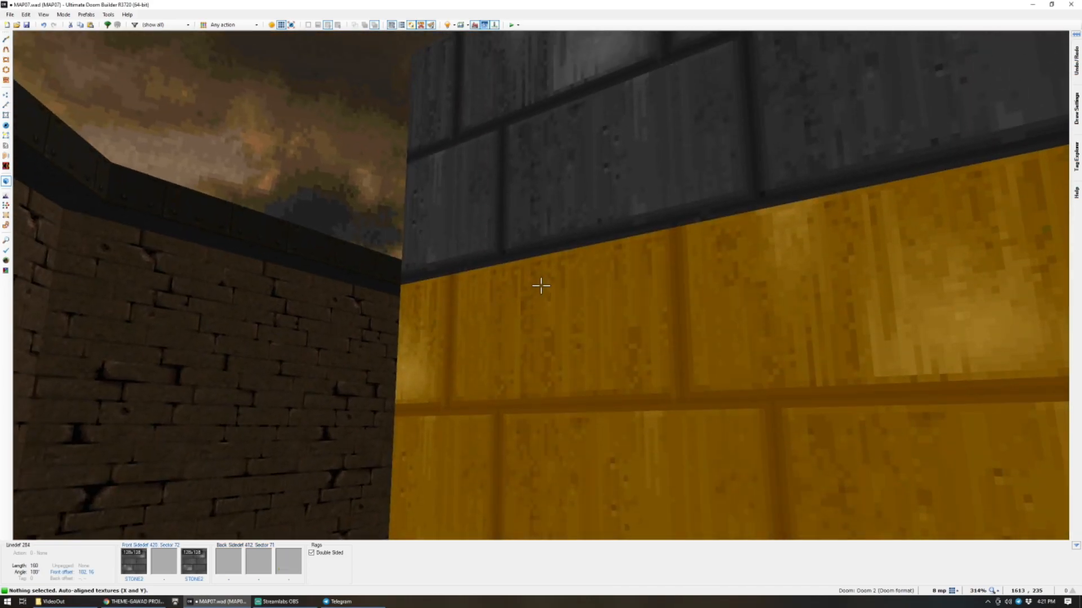
pyautogui.keyDown('ctrl'); pyautogui.keyDown('shift'); pyautogui.click(541, 285); pyautogui.keyUp('shift'); pyautogui.keyUp('ctrl')
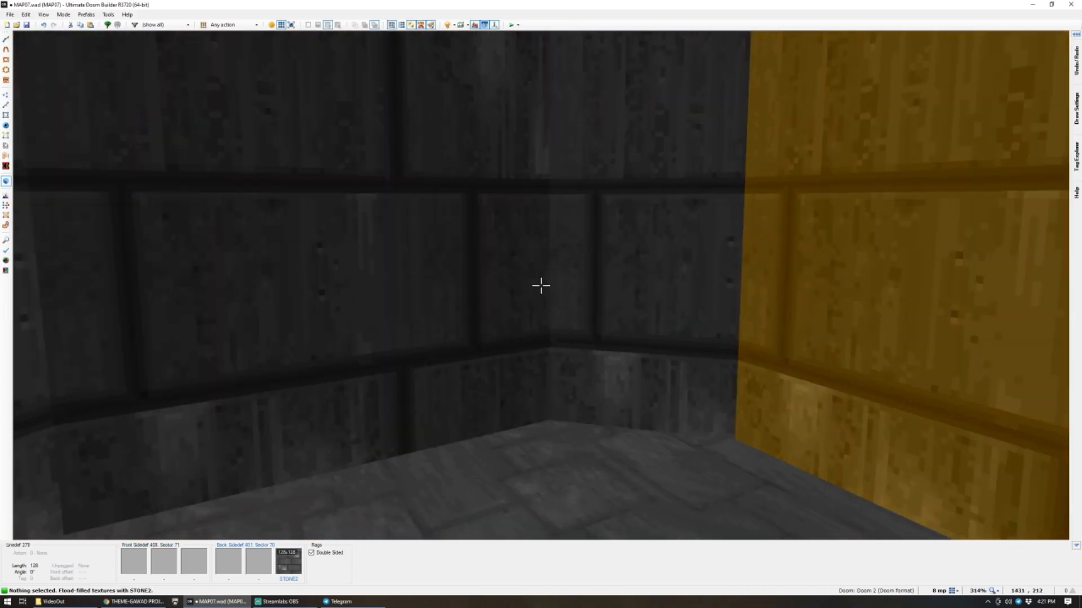
pyautogui.press('q')
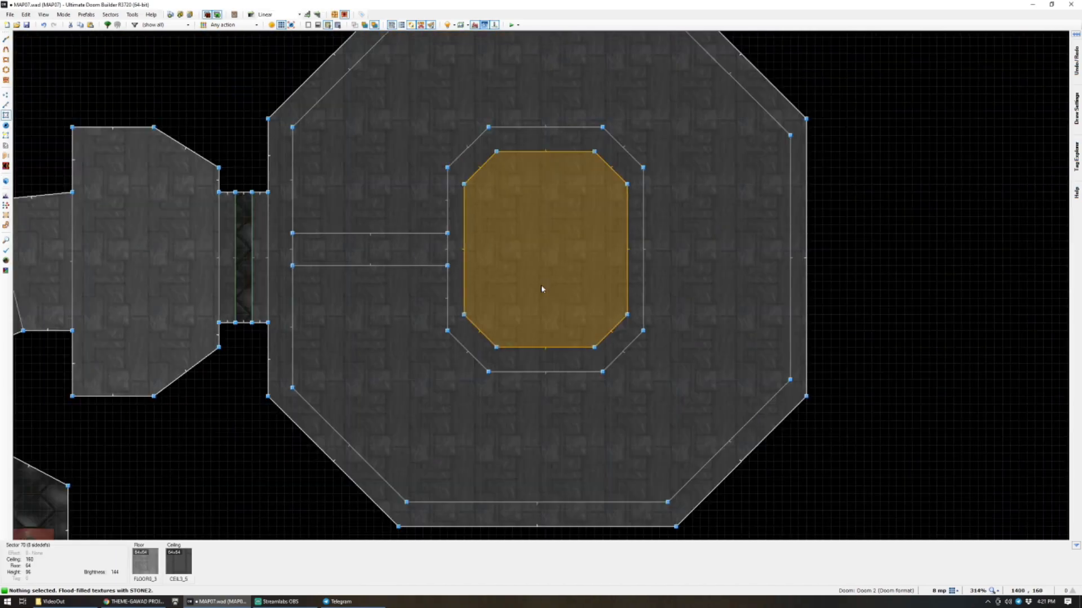
# Draw a 48-unit line centred on the north edge of the tower's inner sector and flip the new linedef.
pyautogui.scroll(3, 541, 278)
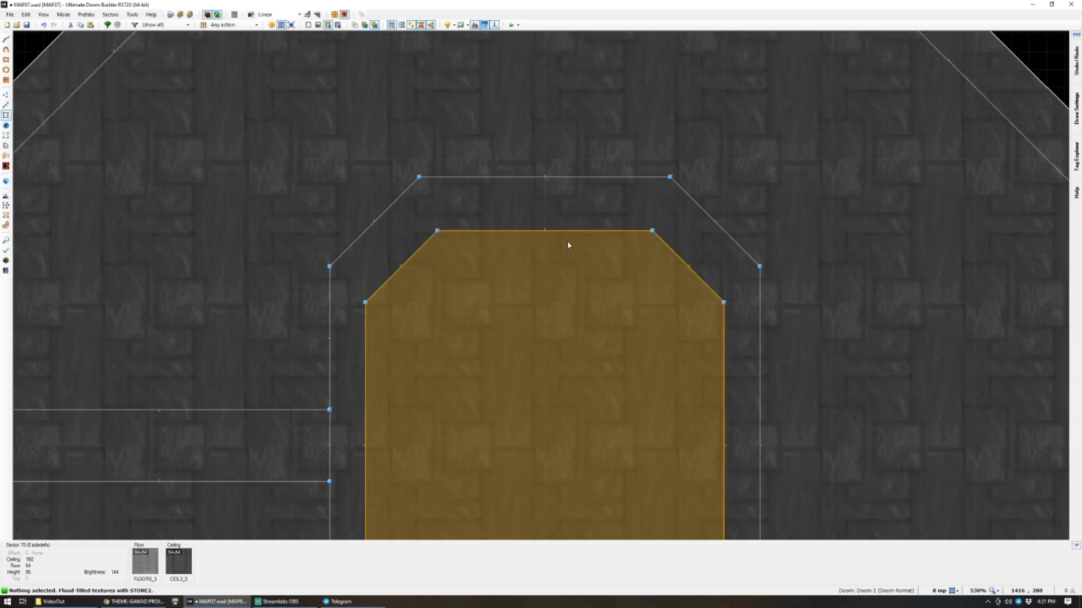
pyautogui.press('d')
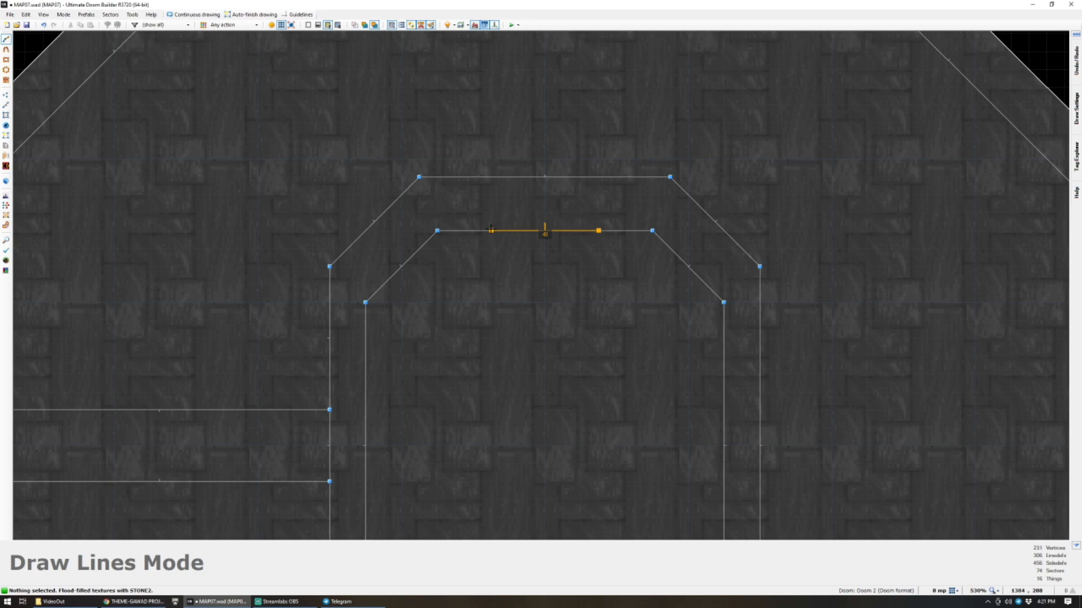
pyautogui.click(490, 230)
pyautogui.press('l')
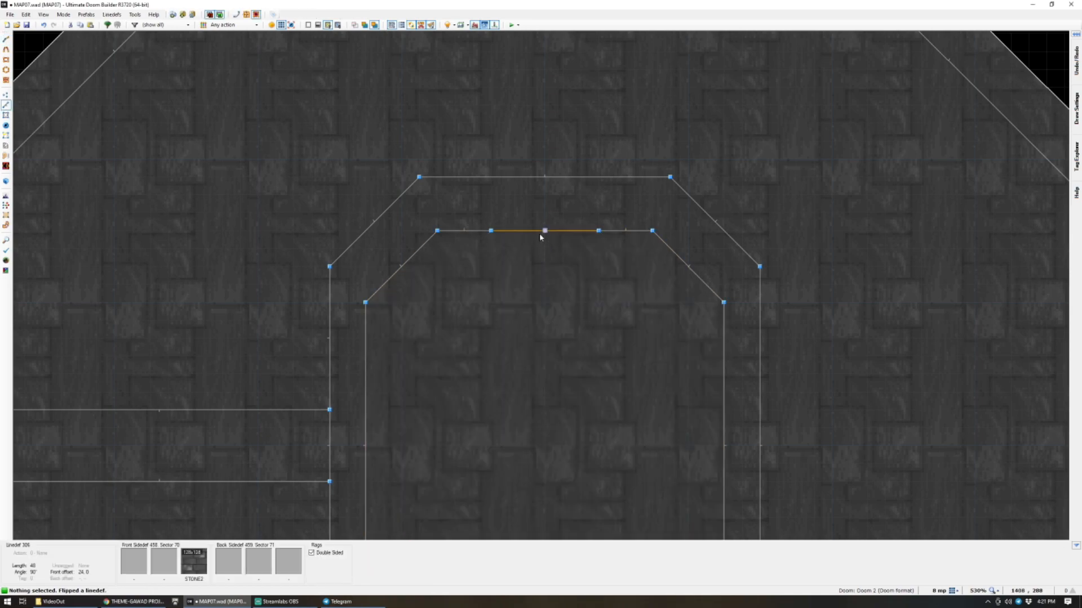
pyautogui.scroll(1, 476, 242)
pyautogui.press('v')
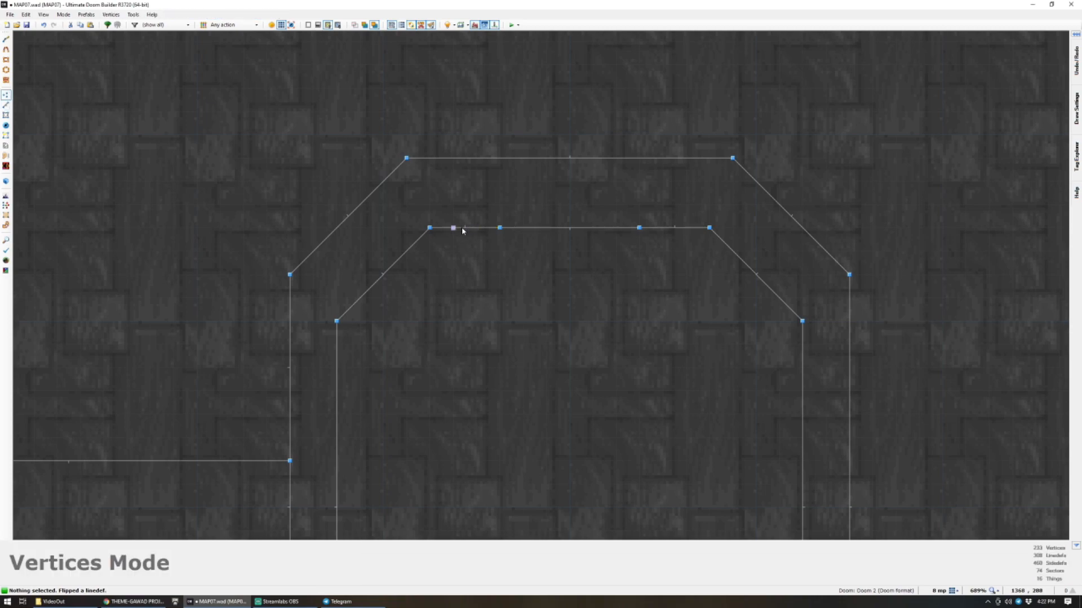
pyautogui.press('Insert')
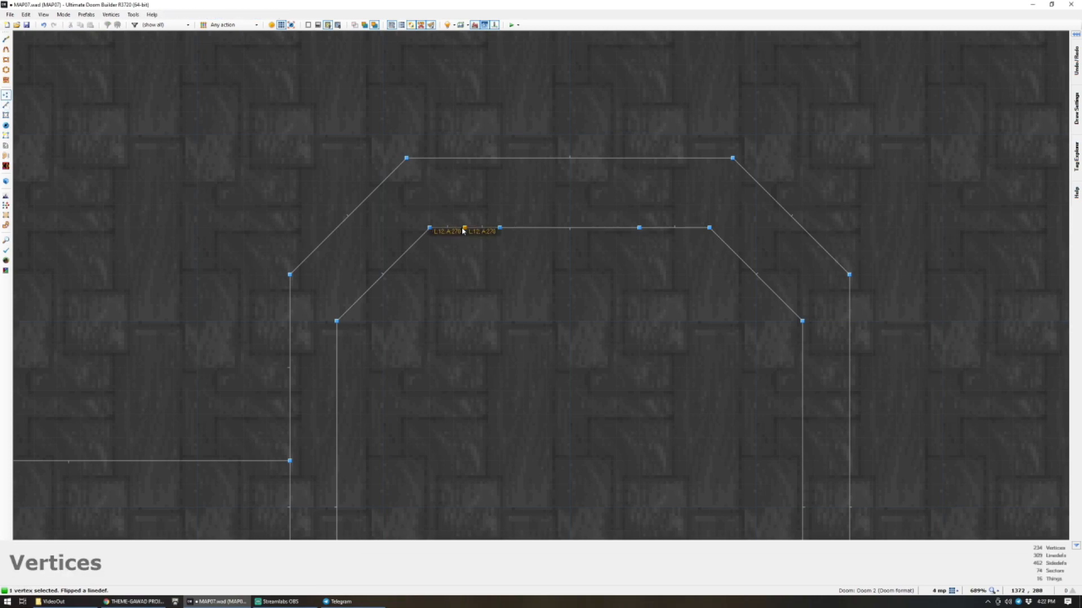
pyautogui.moveTo(447, 228); pyautogui.dragTo(448, 229, button='right')
pyautogui.scroll(-2, 449, 233)
pyautogui.hotkey('ctrl', 'z')
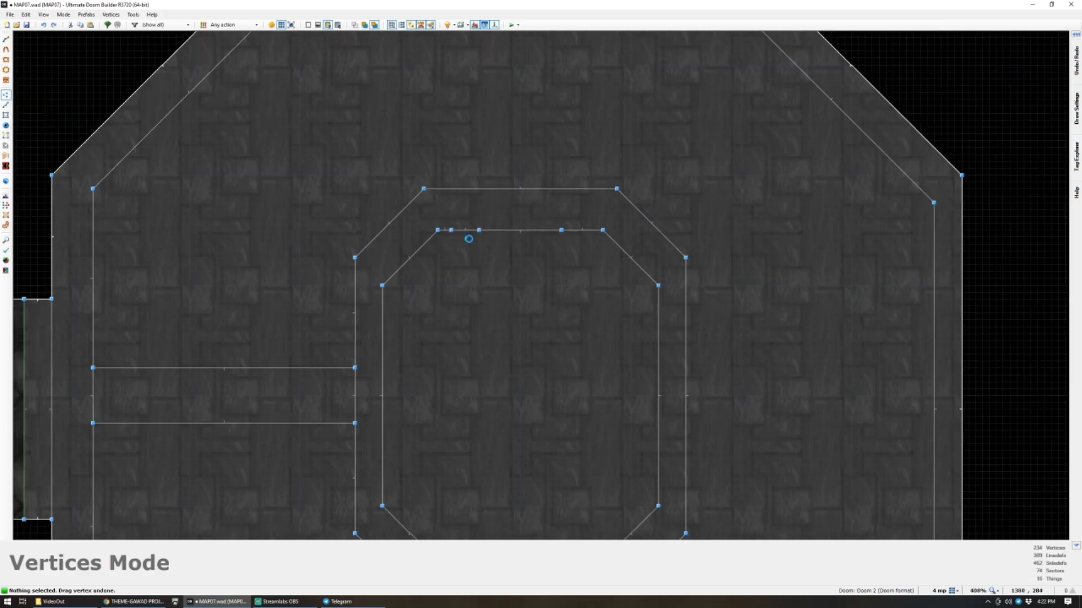
# Apply the SUPPORT3 texture to the two narrow wall segments flanking the 48-unit wall and reset their texture offsets.
pyautogui.press('q')
pyautogui.click(540, 286)
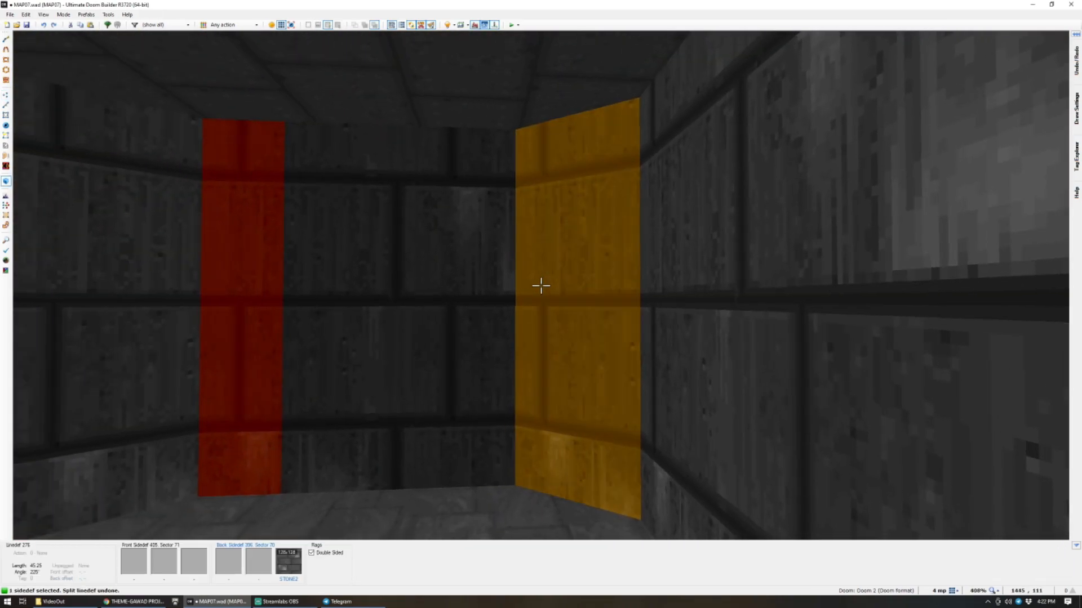
pyautogui.click(541, 287)
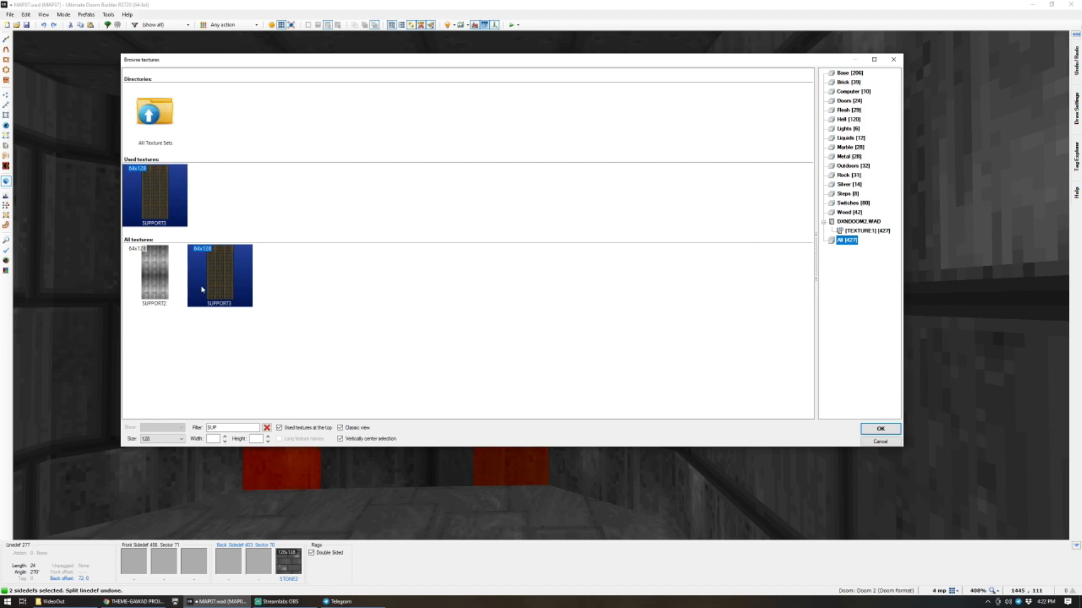
pyautogui.doubleClick(201, 289)
pyautogui.hotkey('shift', 'r')
pyautogui.press('c')
# Set the texture of the wall segment between the two supports to SW1BRIK.
pyautogui.middleClick(541, 287)
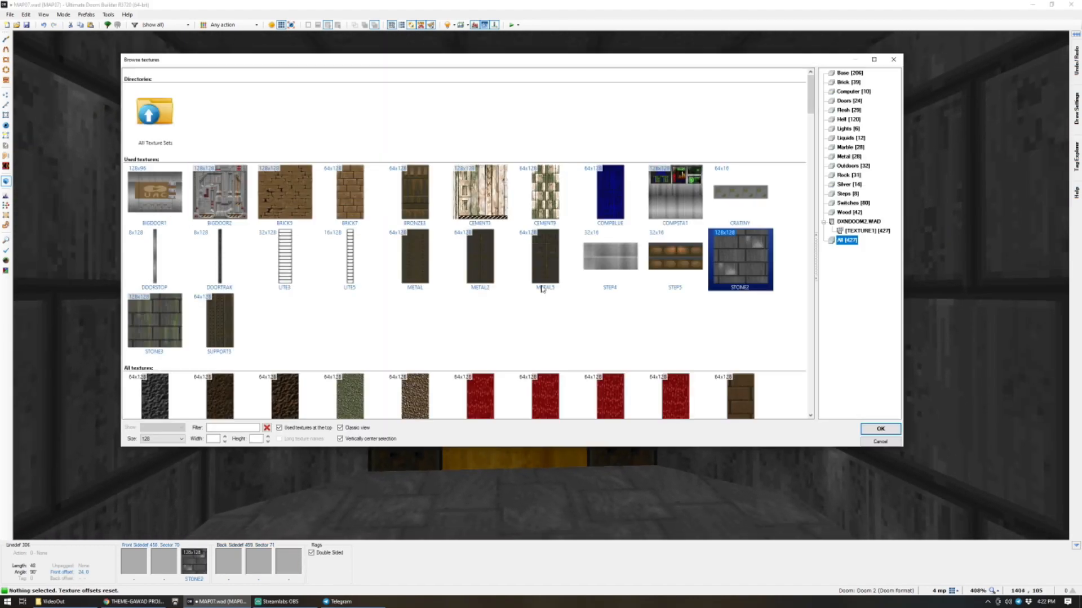
pyautogui.write('SW')
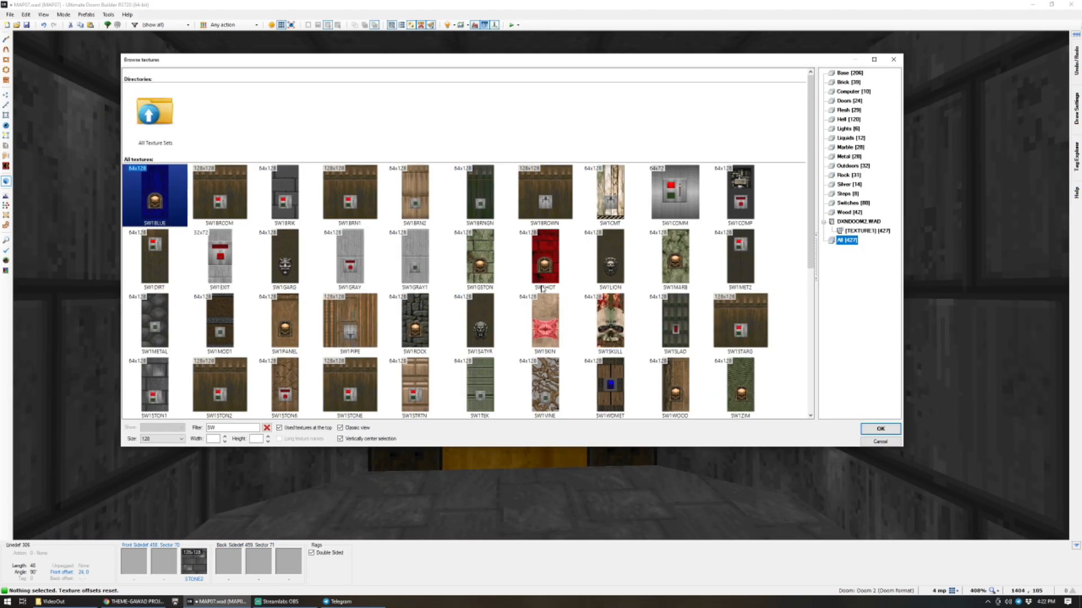
pyautogui.doubleClick(295, 199)
# Apply the SW1STON1 switch texture to the wall between the supports and set its texture offsets to 8, 32.
pyautogui.middleClick(540, 286)
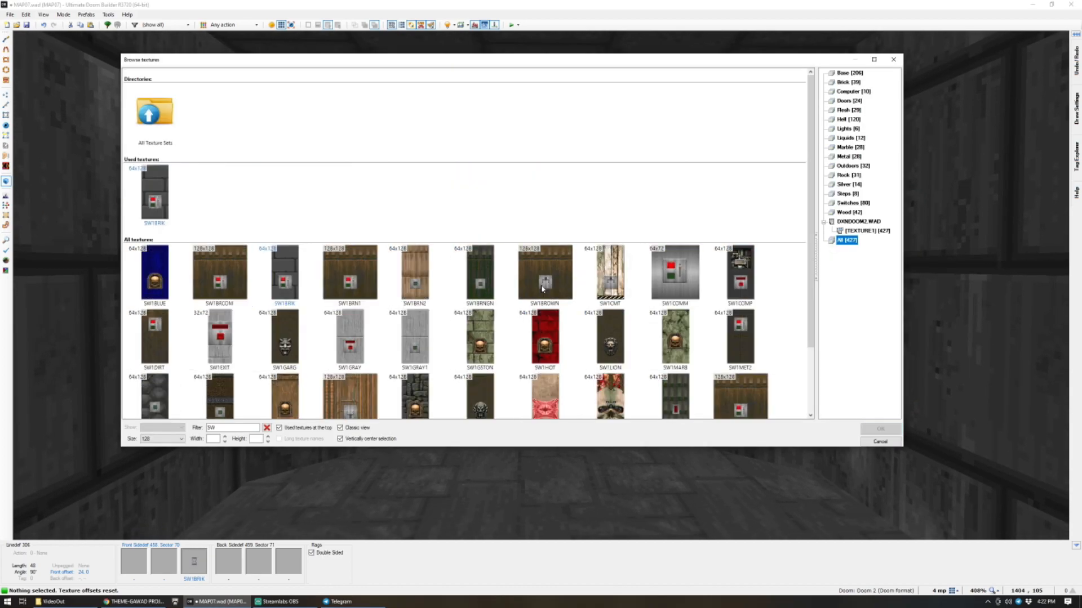
pyautogui.write('S')
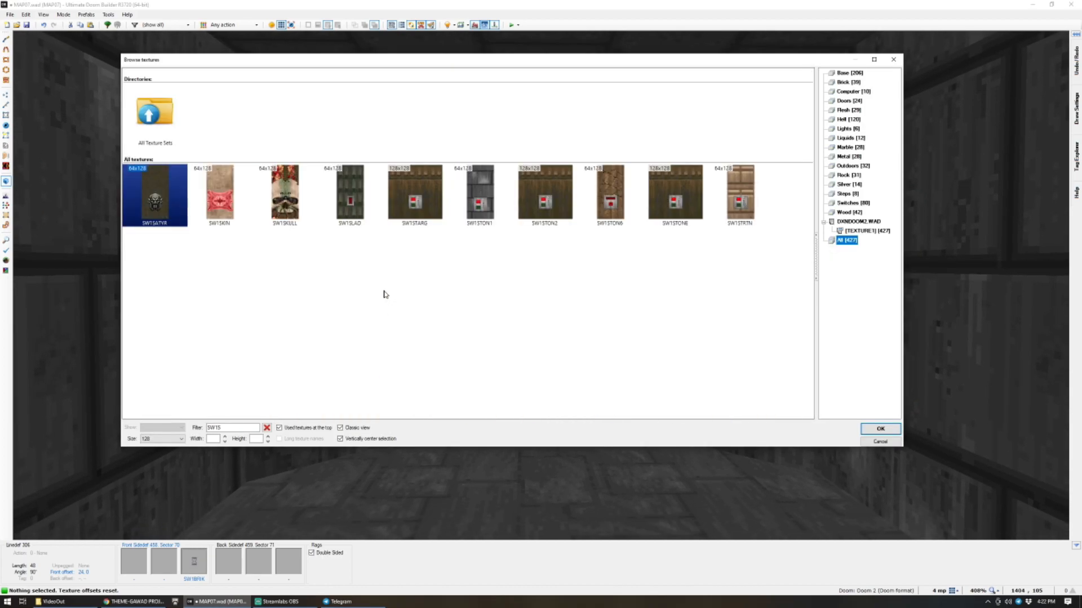
pyautogui.doubleClick(478, 190)
pyautogui.press('Right')
pyautogui.press('Right')
pyautogui.press('Up')
pyautogui.press('Up')
pyautogui.press('Up')
pyautogui.press('Up')
pyautogui.press('Up')
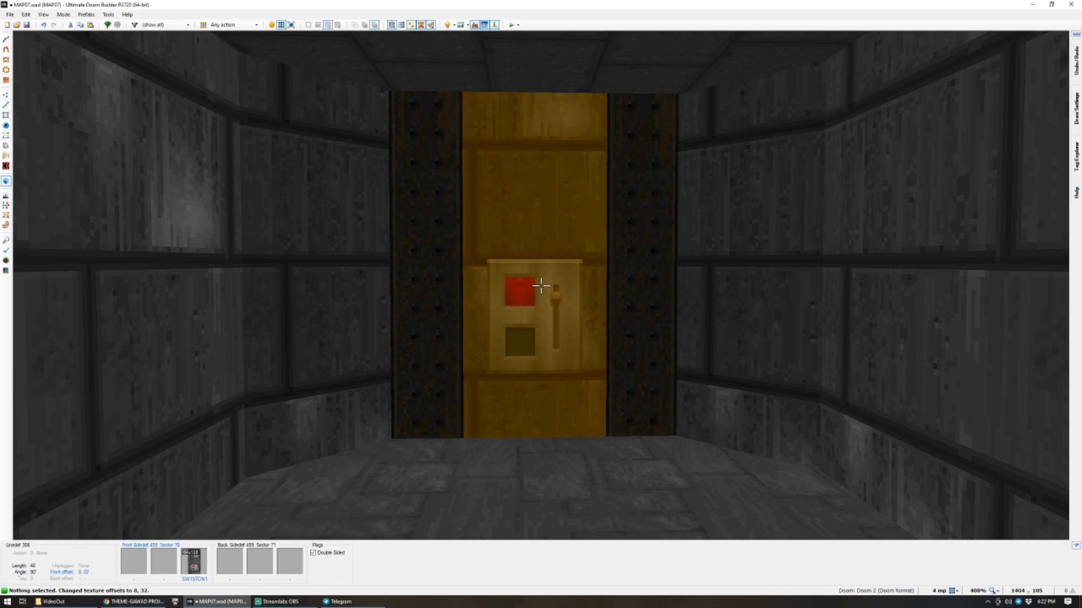
# Check the switch wall in the 3D view and save the map from the 2D view.
pyautogui.press('w')
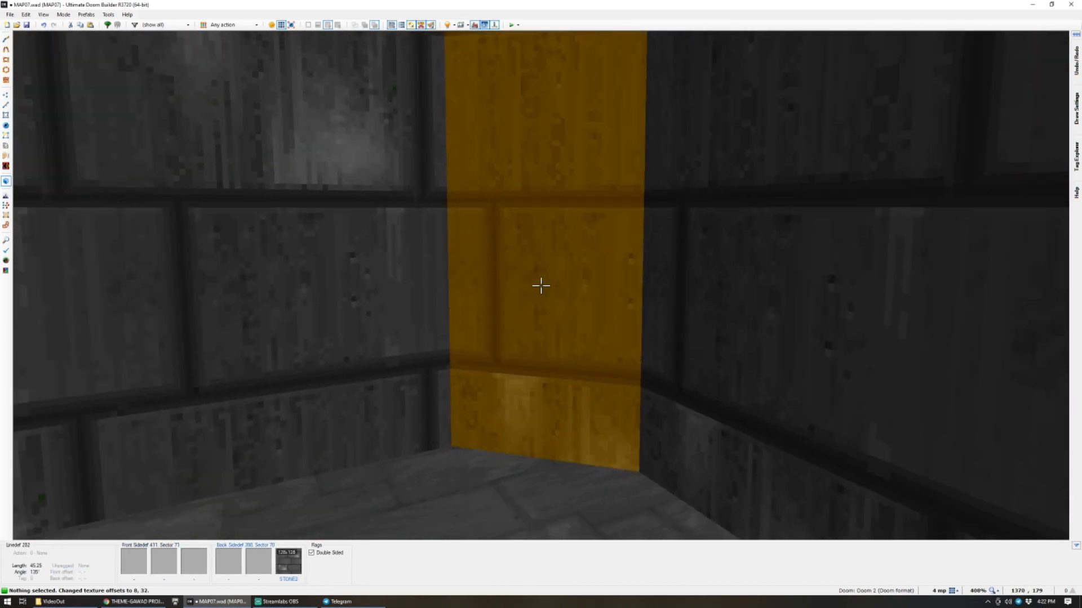
pyautogui.press('a')
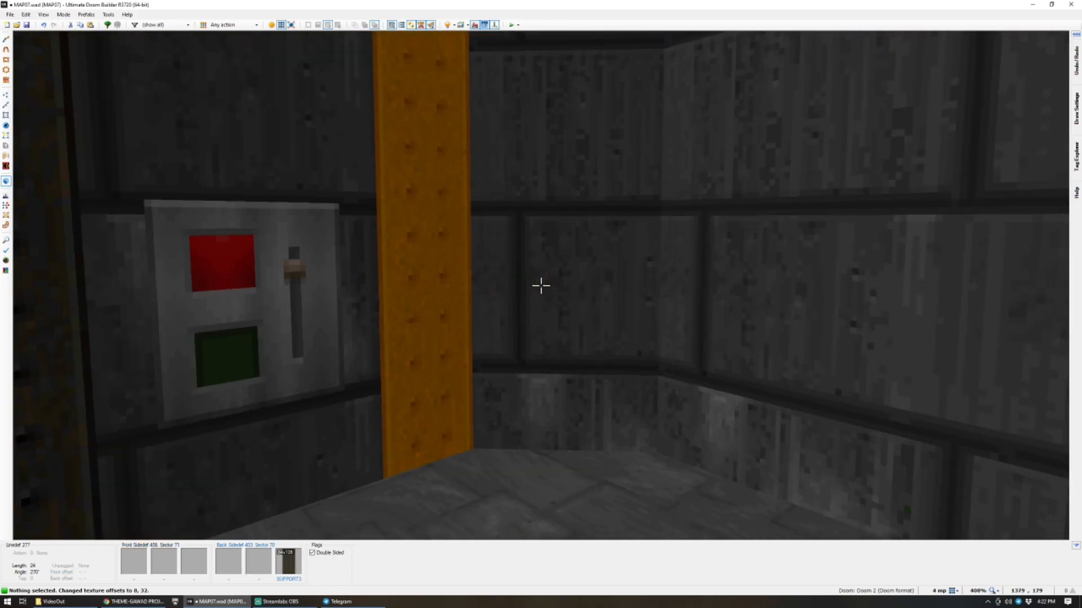
pyautogui.press('d')
pyautogui.press('q')
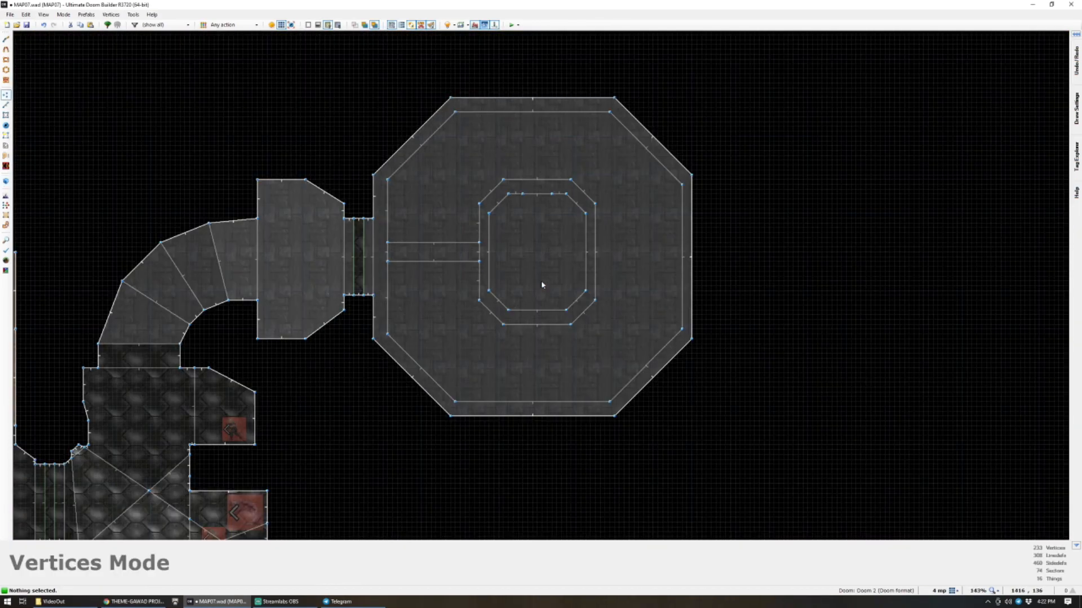
pyautogui.scroll(3, 542, 280)
pyautogui.scroll(-2, 542, 280)
pyautogui.press('s')
# Assign the new tag 2 to the ring-shaped sector surrounding the tower's inner room.
pyautogui.scroll(4, 470, 282)
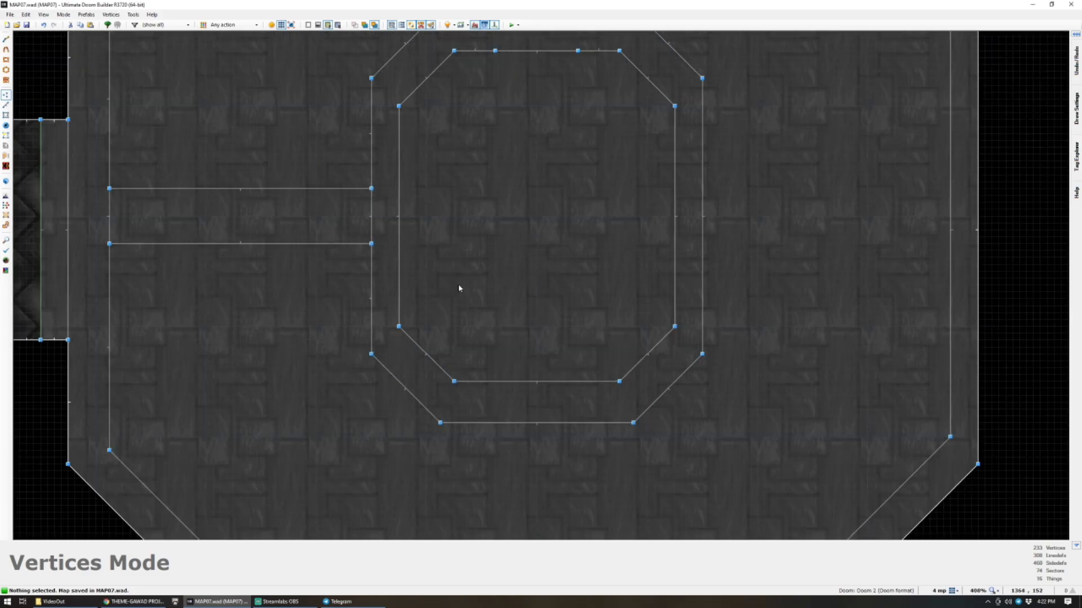
pyautogui.click(390, 281)
pyautogui.rightClick(390, 281)
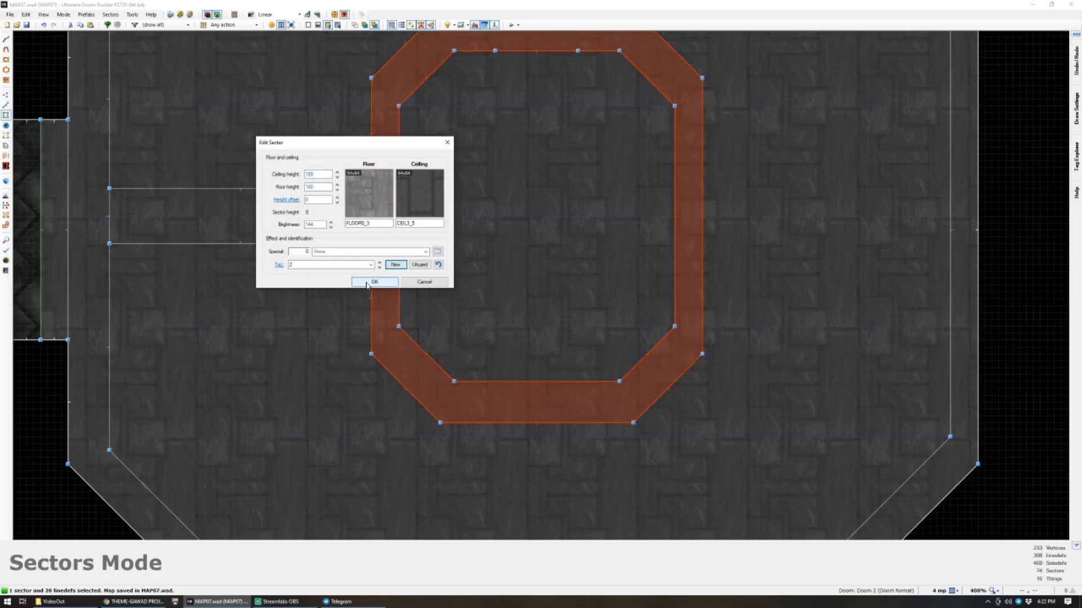
pyautogui.click(367, 286)
# Set the tag of the linedef carrying the switch texture to 2.
pyautogui.moveTo(513, 84); pyautogui.dragTo(496, 142, button='middle')
pyautogui.press('l')
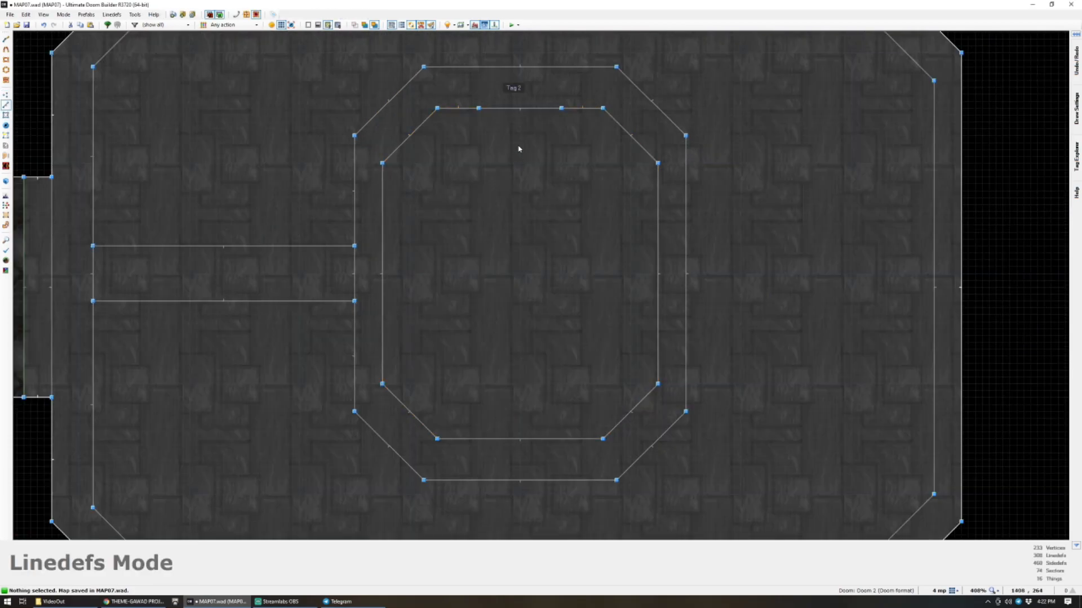
pyautogui.rightClick(521, 108)
pyautogui.click(339, 340)
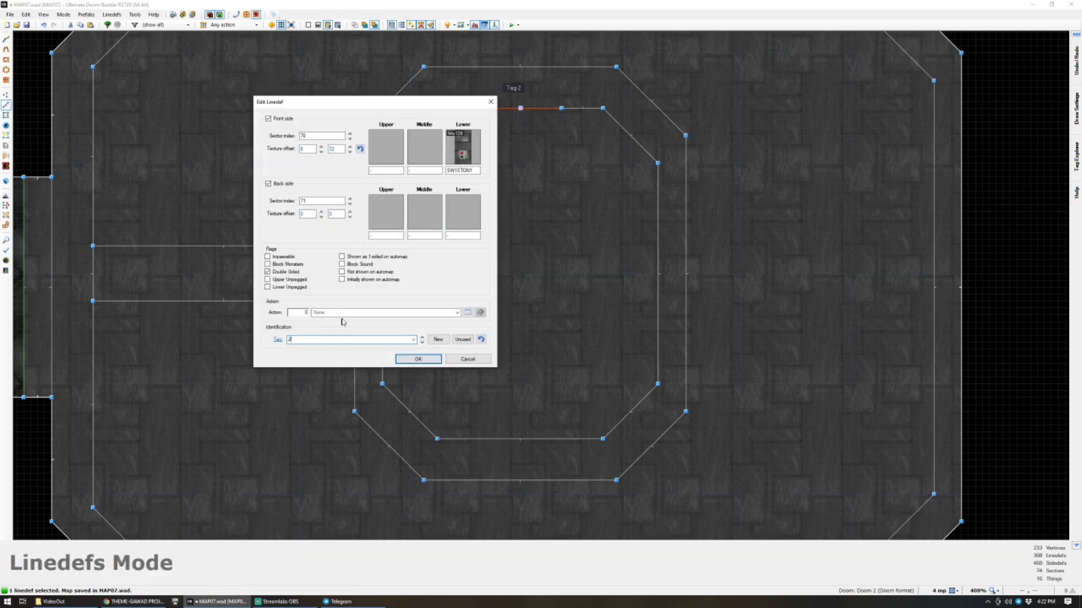
# Give the switch linedef action 23, S1 Floor Lower to Lowest Floor, and apply the linedef changes.
pyautogui.click(468, 313)
pyautogui.write('s')
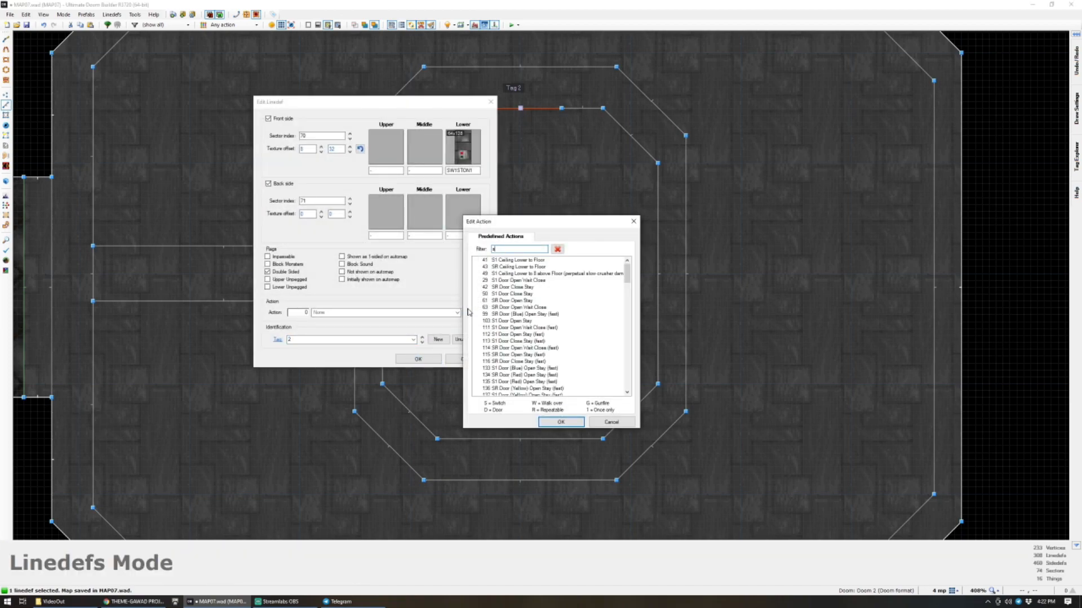
pyautogui.write('1 lo')
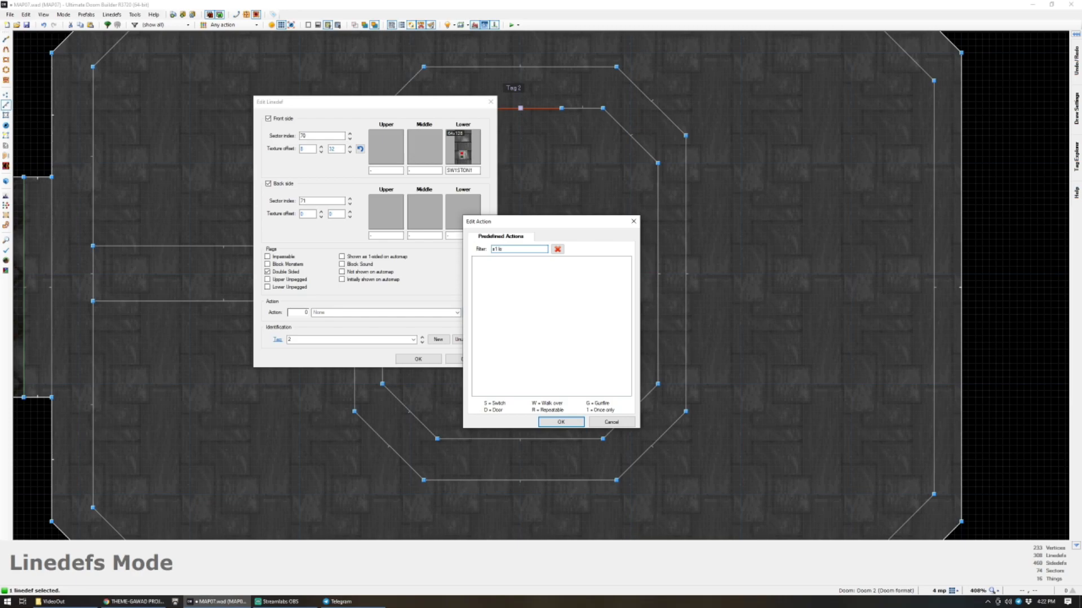
pyautogui.press('BackSpace')
pyautogui.press('BackSpace')
pyautogui.write('floor')
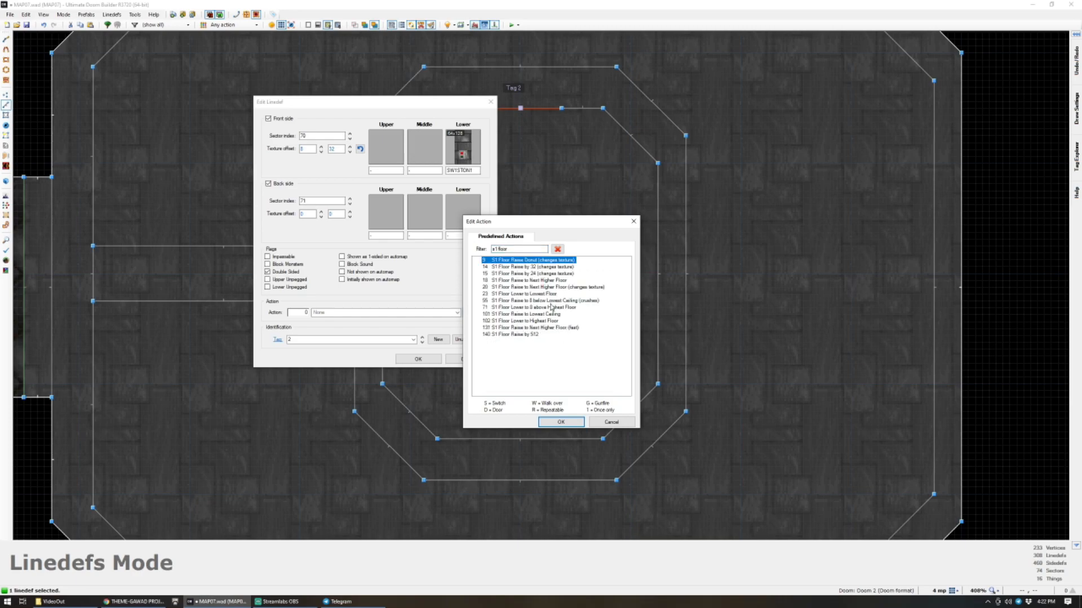
pyautogui.doubleClick(540, 294)
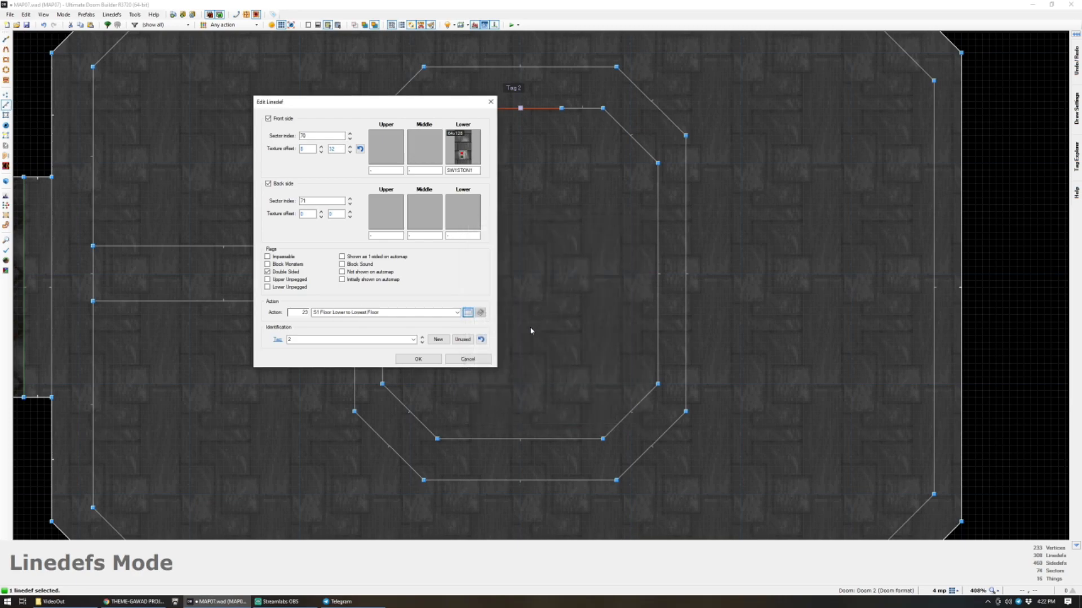
pyautogui.click(399, 356)
# Temporarily lower the ring sector's floor in the 3D view to preview the opened tower, and restore its height to 160.
pyautogui.press('w')
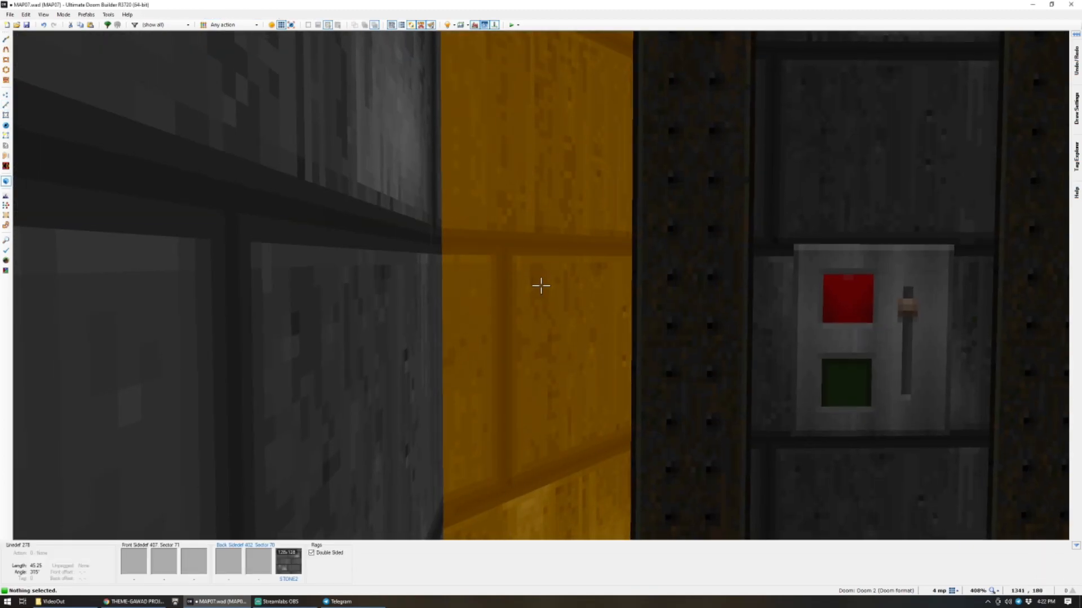
pyautogui.press('e')
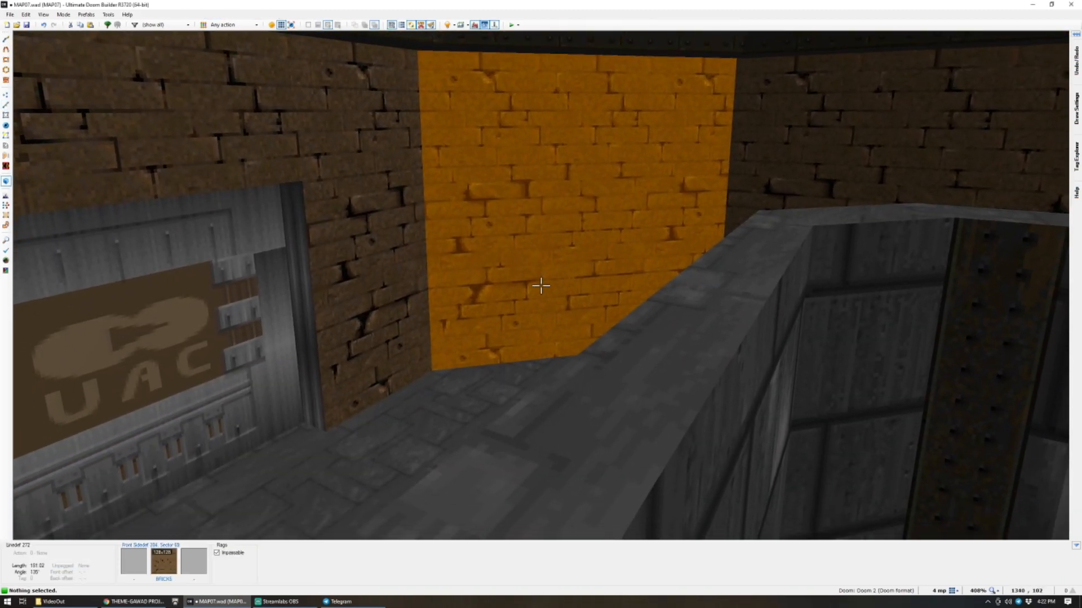
pyautogui.click(541, 285)
pyautogui.press('f')
pyautogui.scroll(-13, 541, 286)
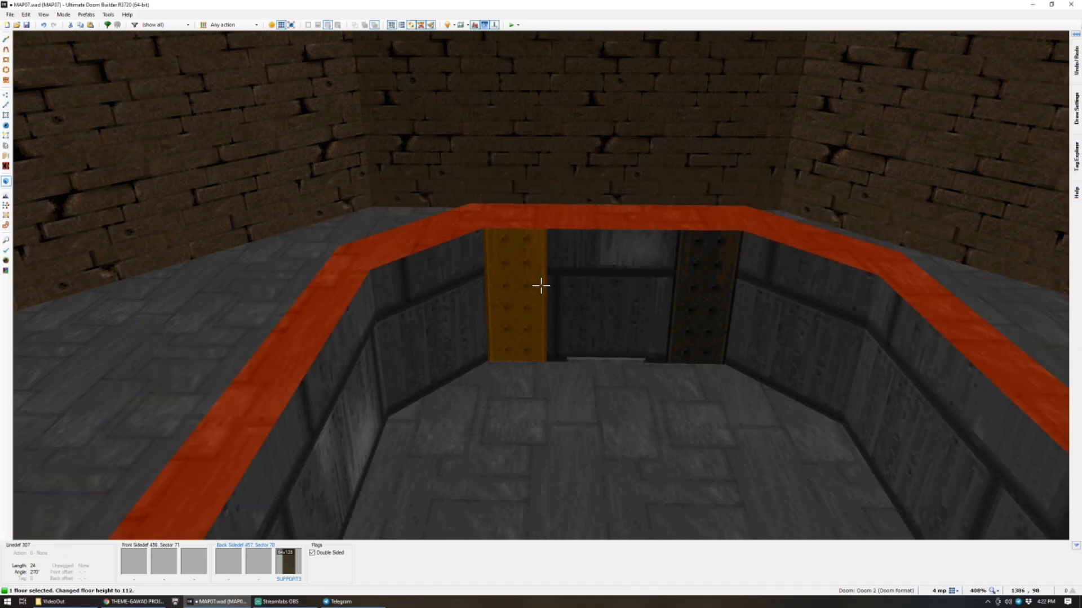
pyautogui.scroll(11, 541, 286)
pyautogui.press('e')
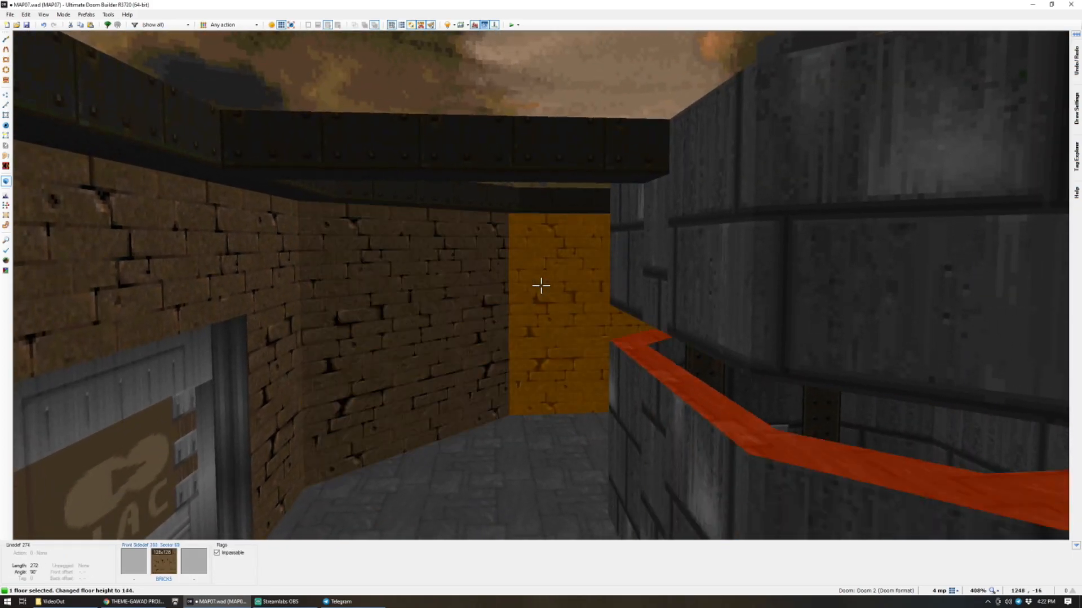
pyautogui.press('c')
# Auto-align the stone textures on the 32-unit tower section below the beam and make that section upper-unpegged.
pyautogui.press('e')
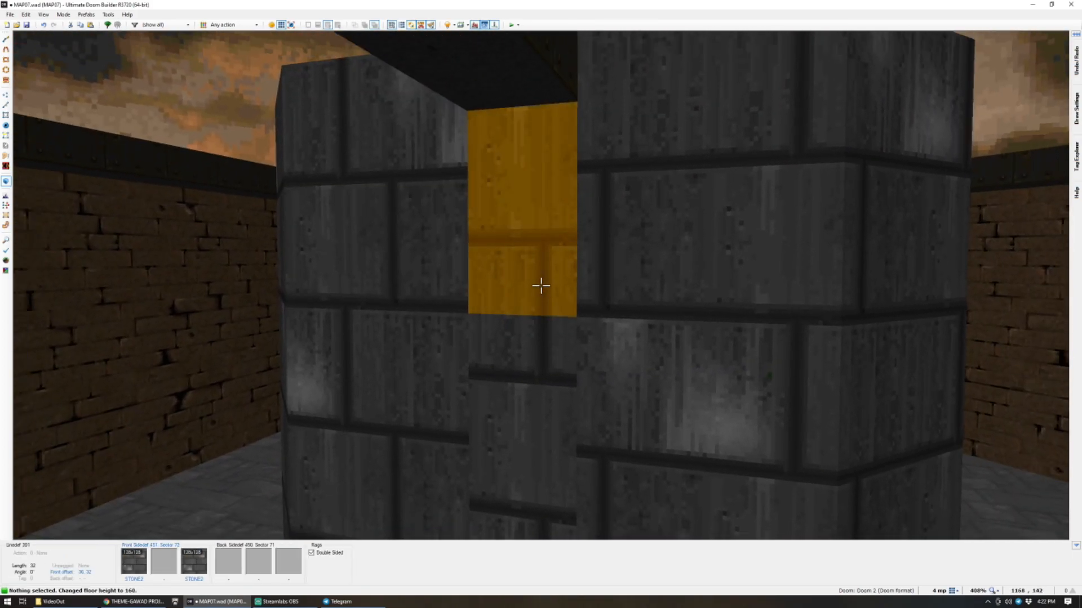
pyautogui.press('s')
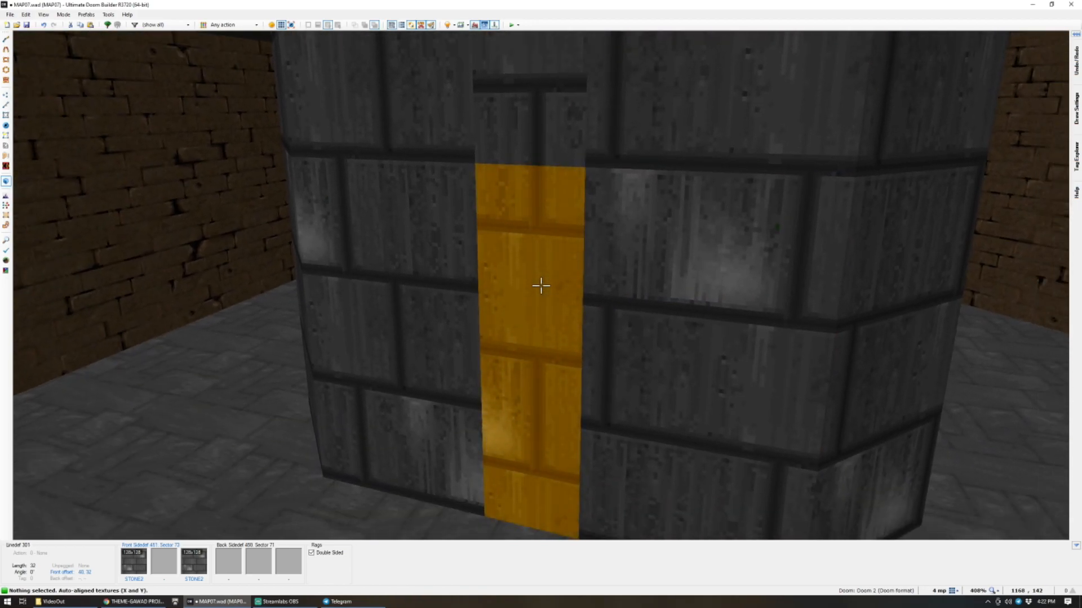
pyautogui.press('l')
pyautogui.press('s')
pyautogui.press('w')
pyautogui.press('u')
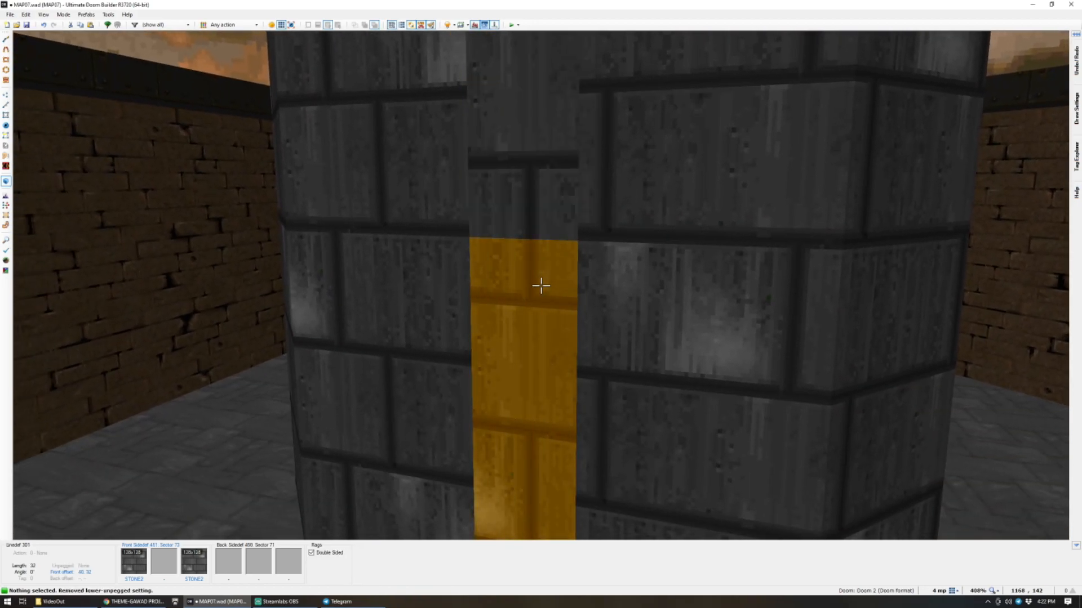
pyautogui.press('s')
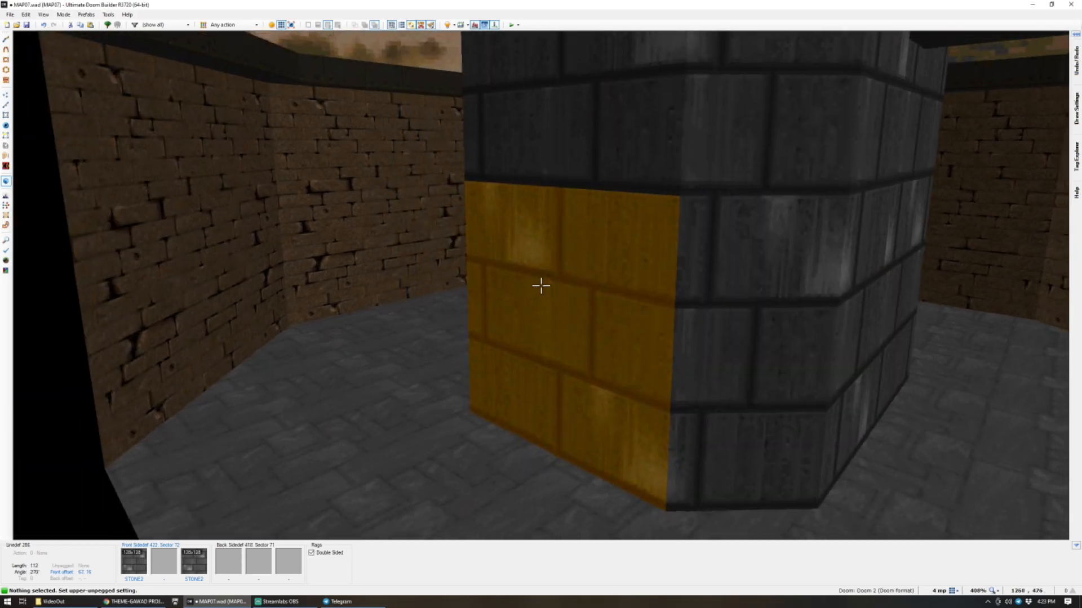
pyautogui.press('e')
pyautogui.press('s')
pyautogui.press('e')
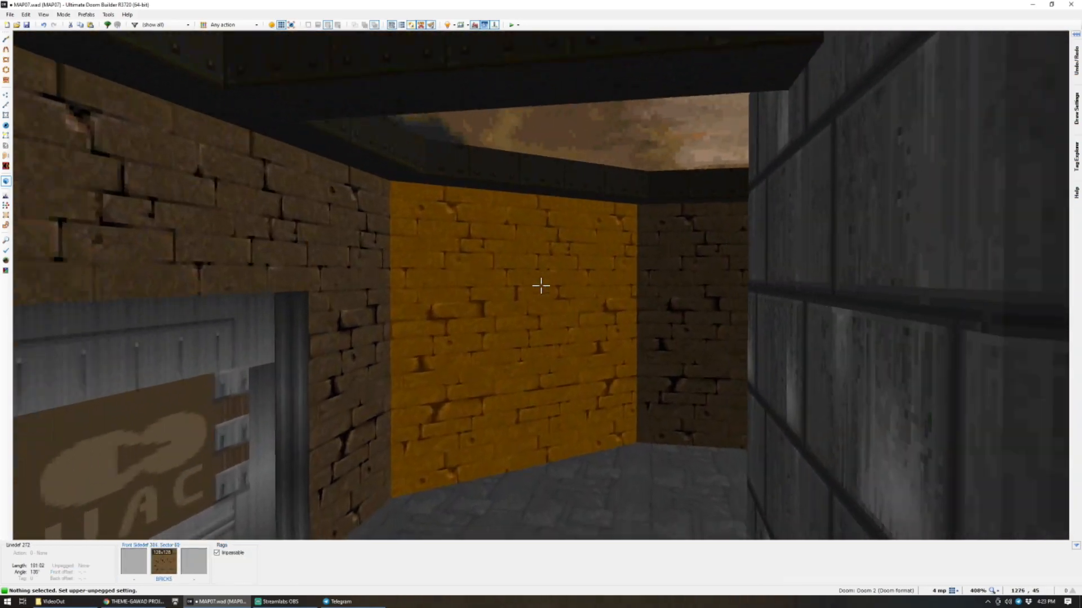
pyautogui.press('q')
pyautogui.scroll(-5, 541, 286)
pyautogui.scroll(3, 669, 204)
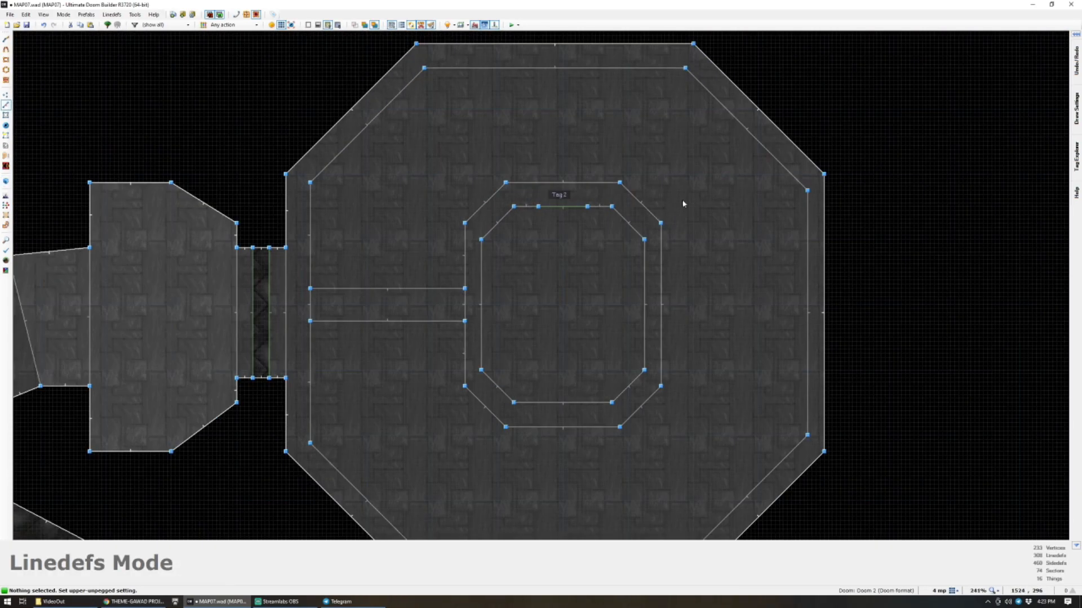
pyautogui.press('d')
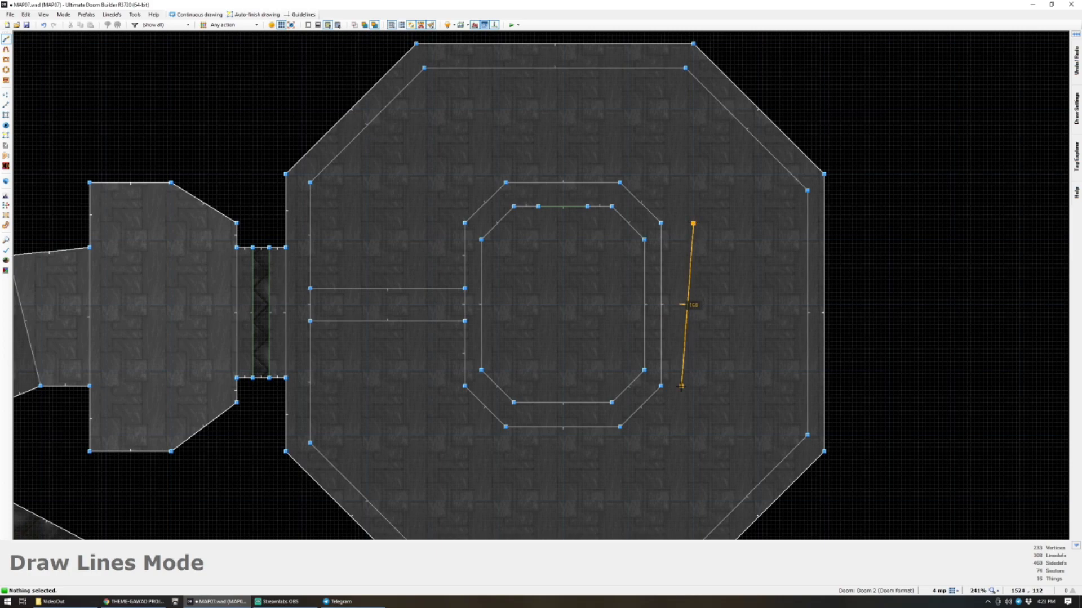
pyautogui.press('q')
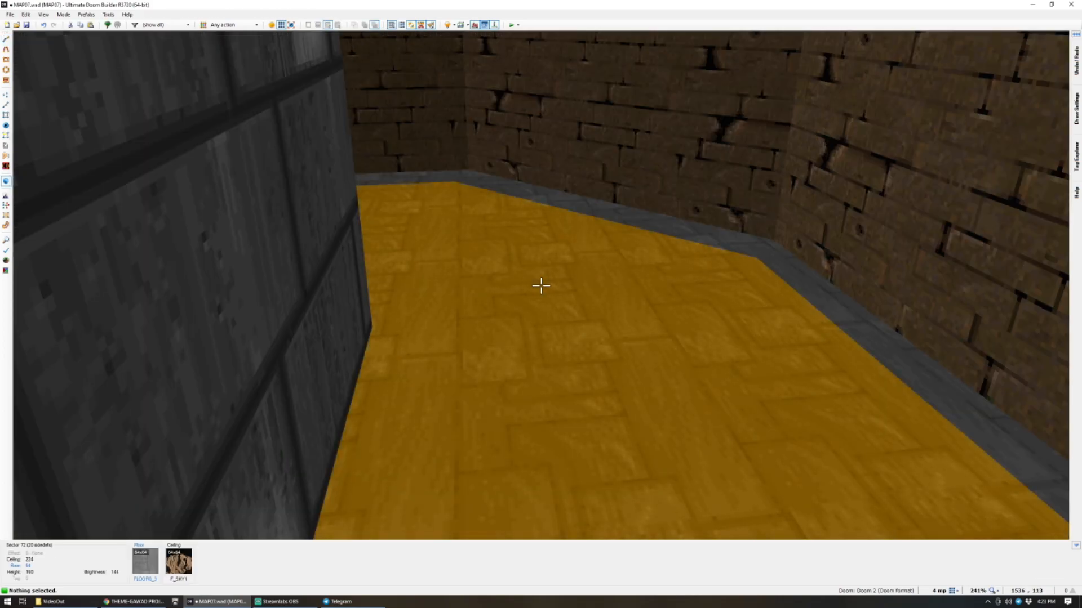
pyautogui.press('q')
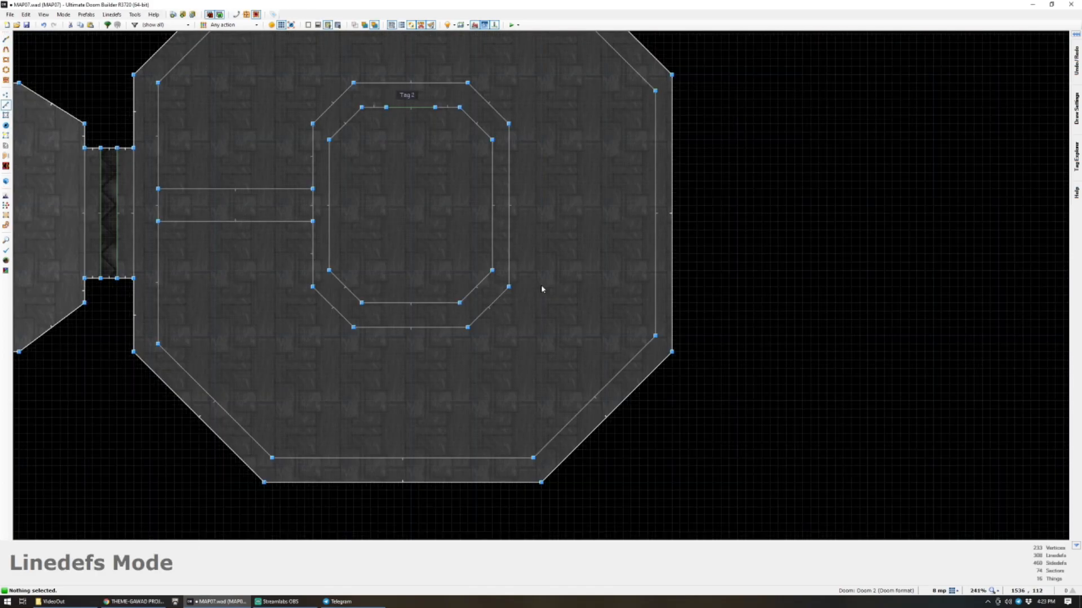
# Draw a closed eight-sided outline around the tower on the 16-unit grid, with a 144-unit side facing the room's south wall.
pyautogui.scroll(-3, 541, 286)
pyautogui.scroll(3, 439, 218)
pyautogui.press('[')
pyautogui.hotkey('ctrl', 'd')
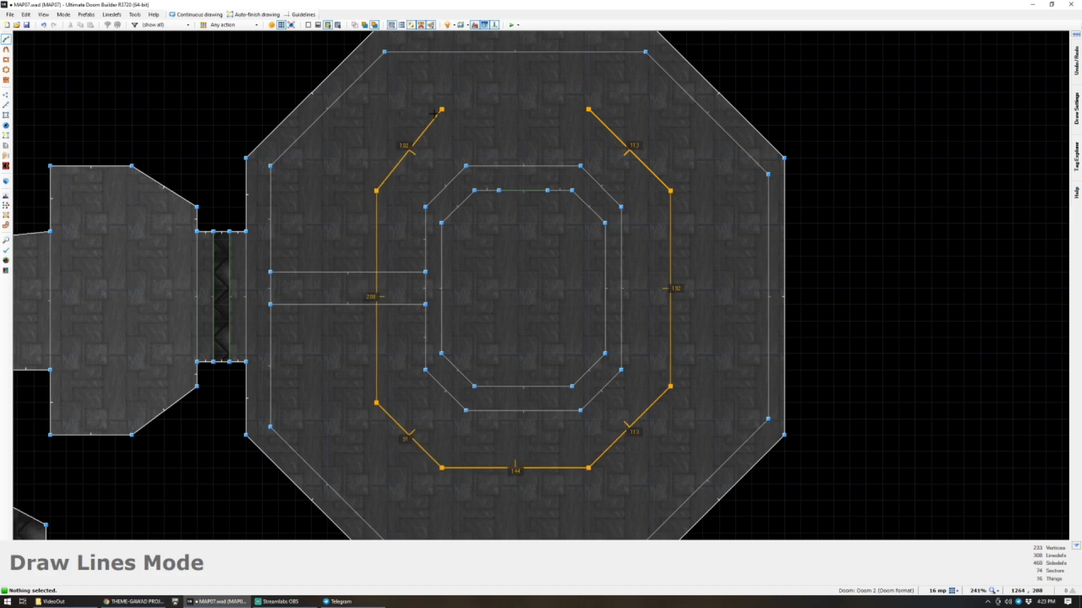
pyautogui.click(584, 108)
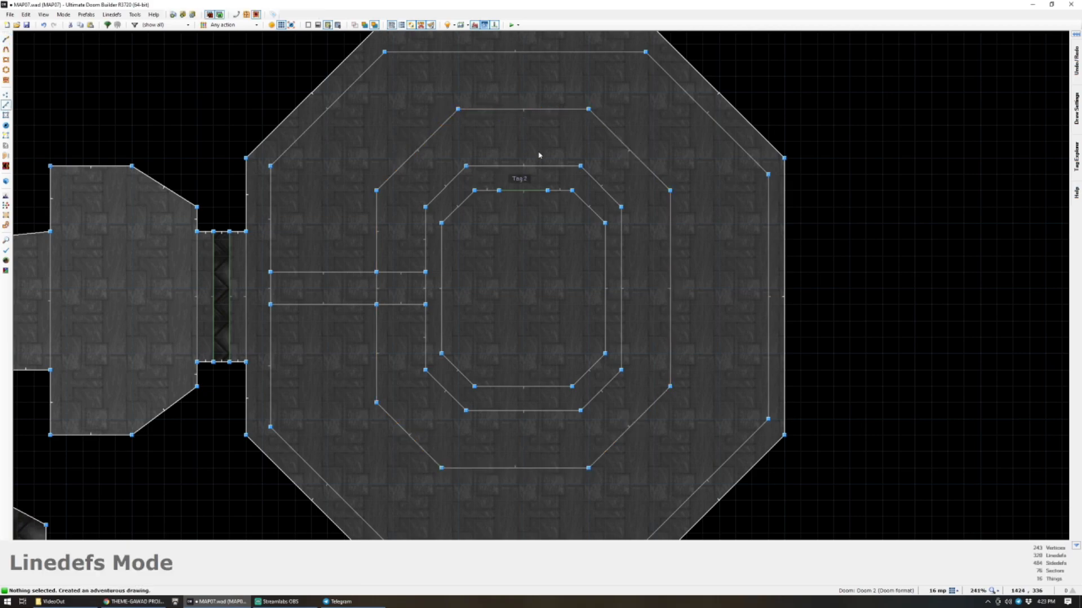
# Lower the floor of the new ring around the tower, including the strip under the beam, to height 56.
pyautogui.press('w')
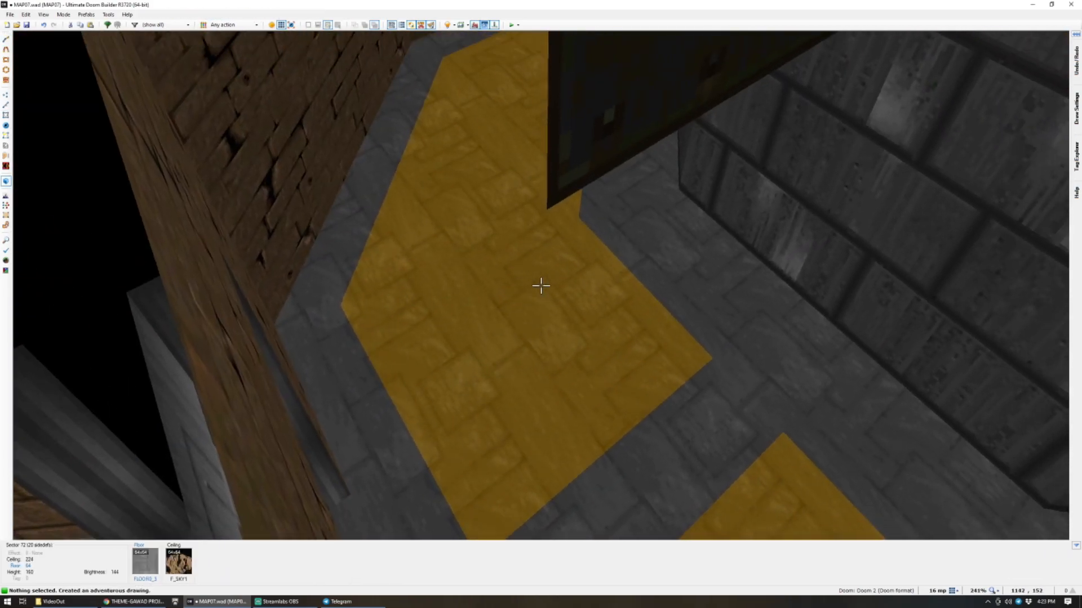
pyautogui.click(541, 285)
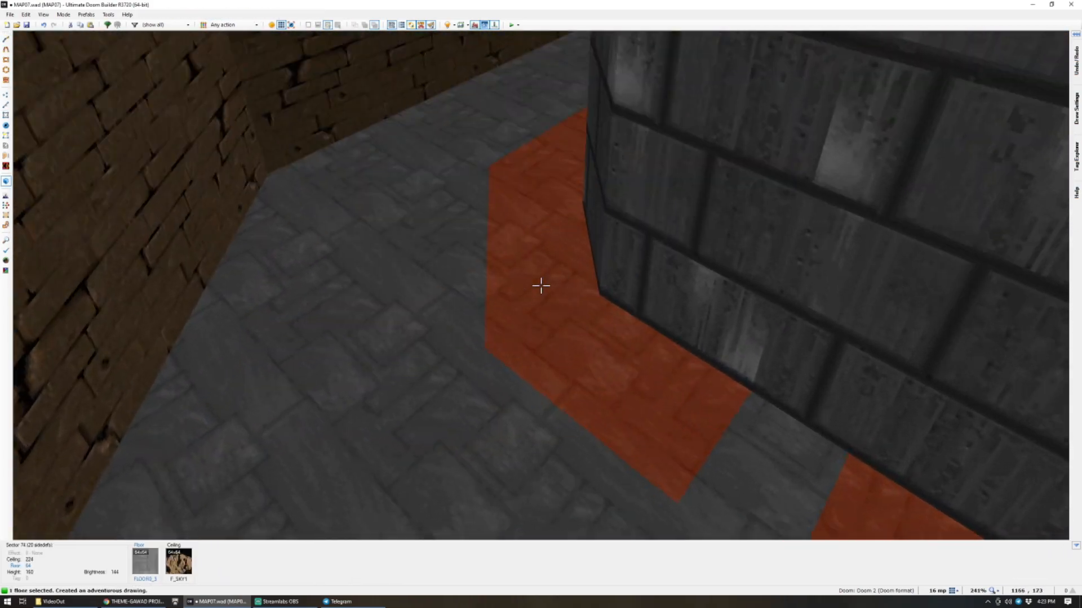
pyautogui.click(541, 285)
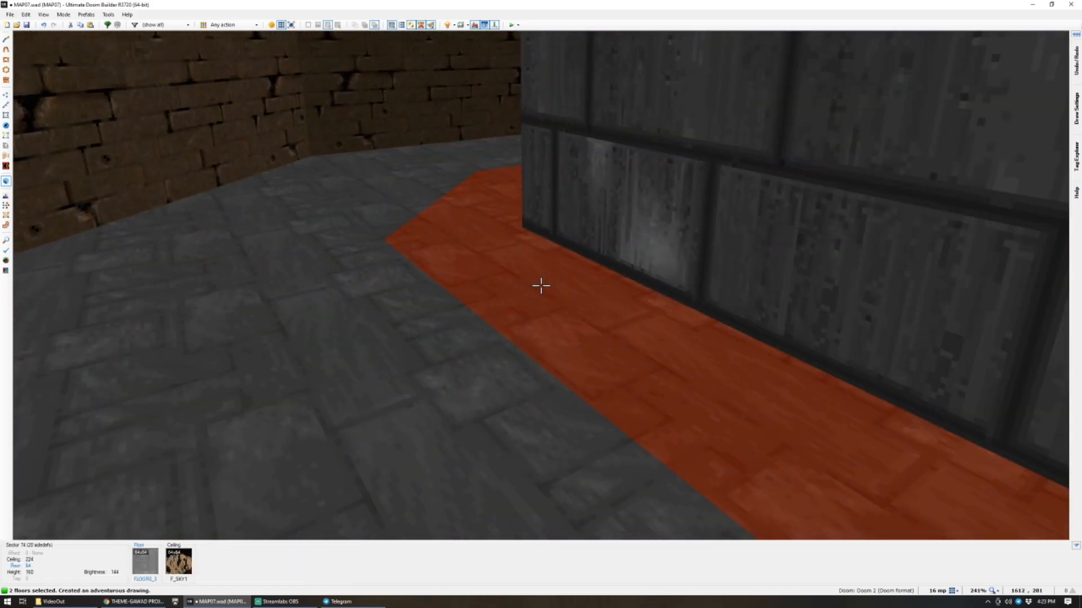
pyautogui.scroll(-1, 541, 285)
pyautogui.press('c')
# Apply the STEPS texture to the untextured outer edge of the lowered ring and auto-align it.
pyautogui.keyDown('shift'); pyautogui.click(541, 285); pyautogui.keyUp('shift')
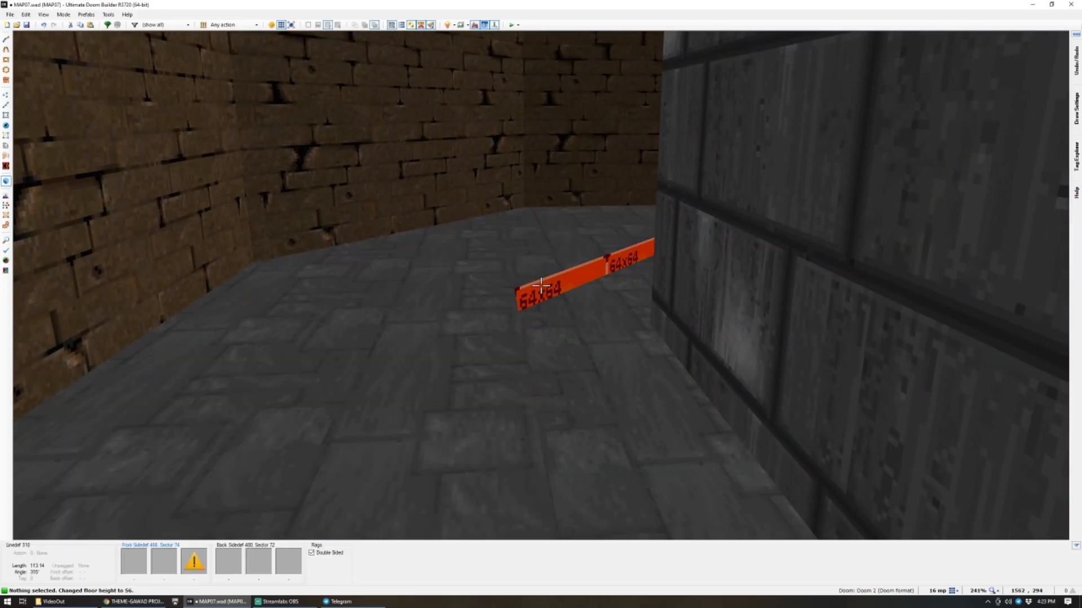
pyautogui.middleClick(541, 285)
pyautogui.write('STE')
pyautogui.doubleClick(220, 190)
pyautogui.hotkey('ctrl', 'a')
pyautogui.press('c')
# Give the lowered ring's floor the CEIL5_2 flat and paste the same flat onto the strip under the beam.
pyautogui.click(541, 285)
pyautogui.middleClick(541, 286)
pyautogui.write('CE')
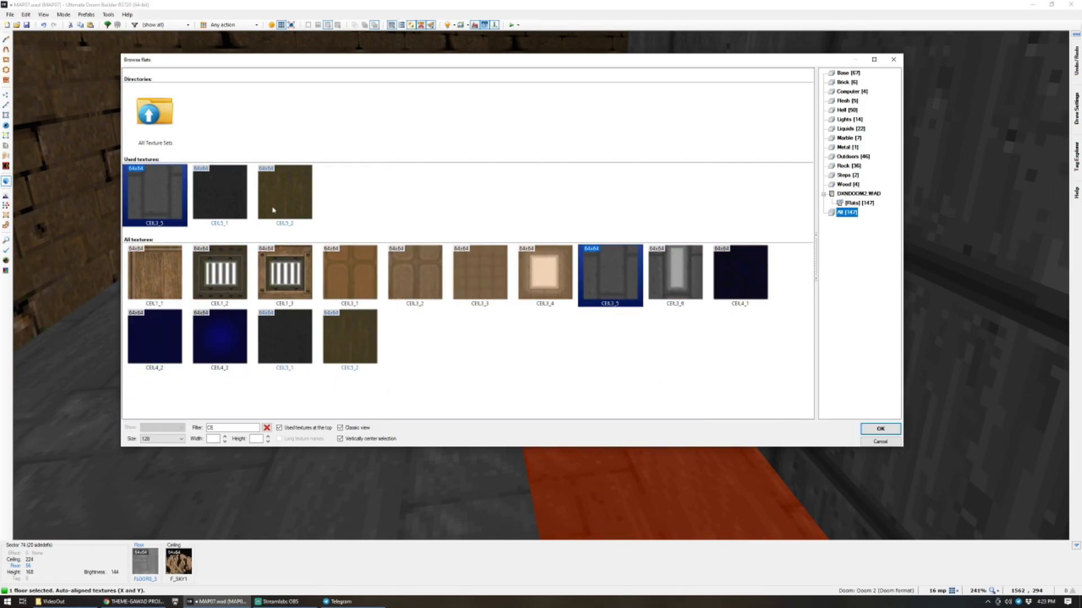
pyautogui.doubleClick(294, 196)
pyautogui.press('w')
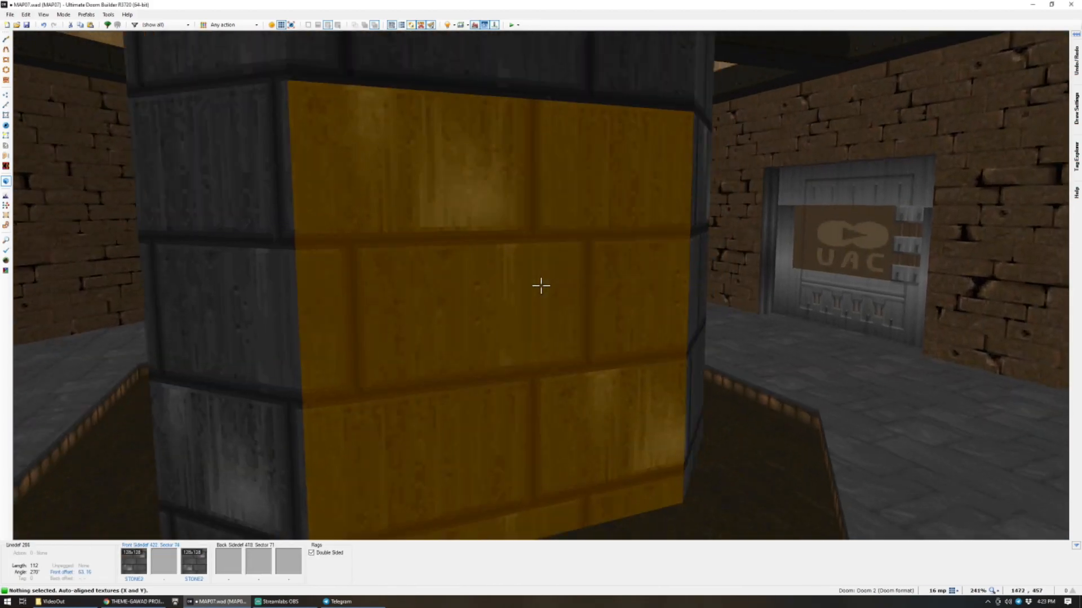
pyautogui.press('w')
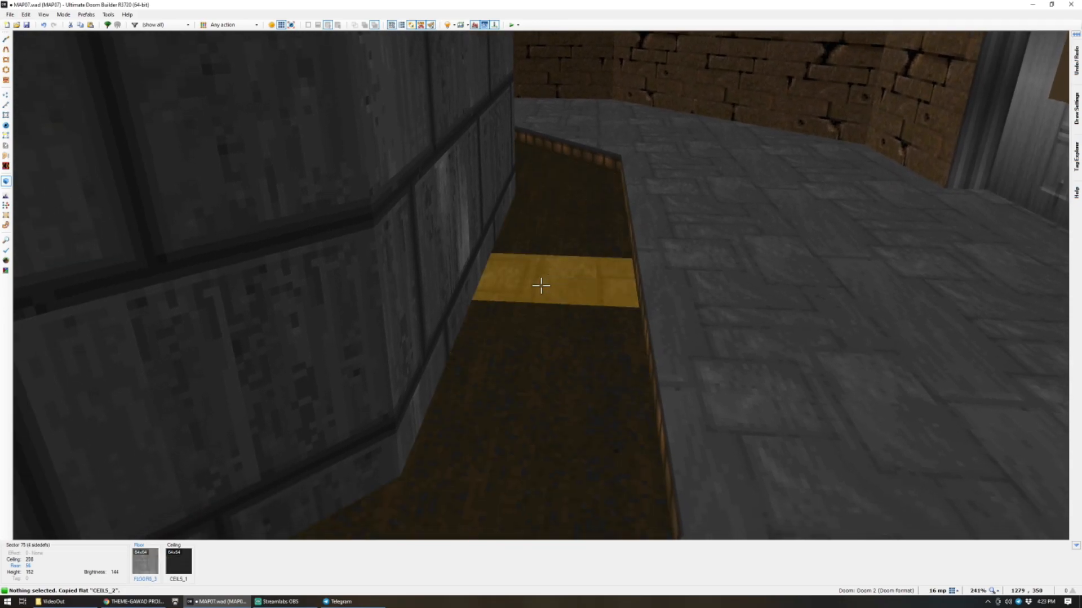
pyautogui.hotkey('ctrl', 'v')
# Lower the tagged tower wall sector's floor to 56 and paste the STEPS texture onto the untextured edges around the inner chamber floor.
pyautogui.press('w')
pyautogui.click(541, 285)
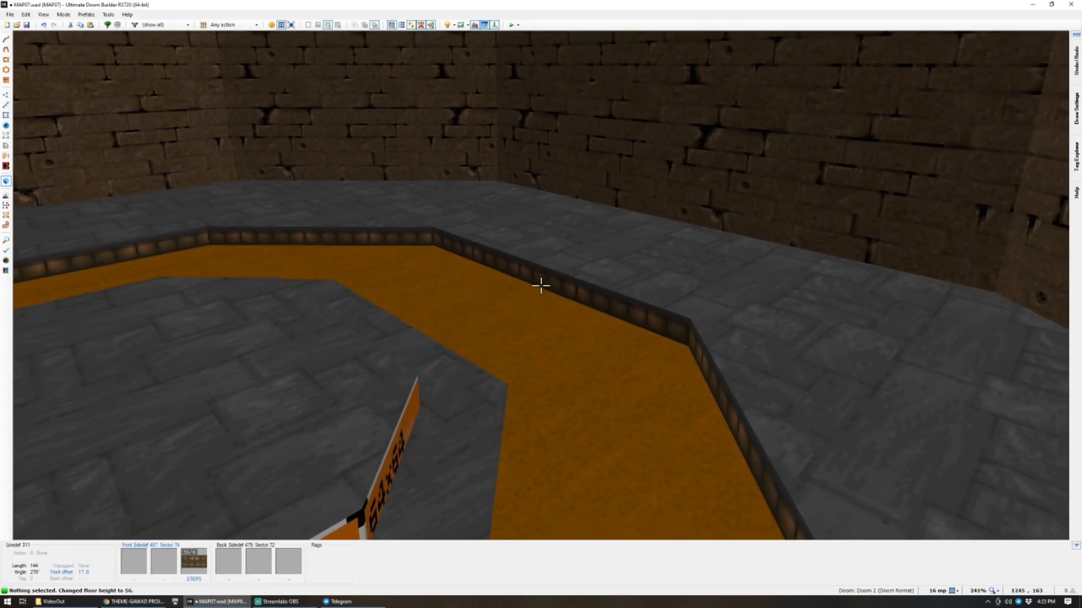
pyautogui.hotkey('ctrl', 'c')
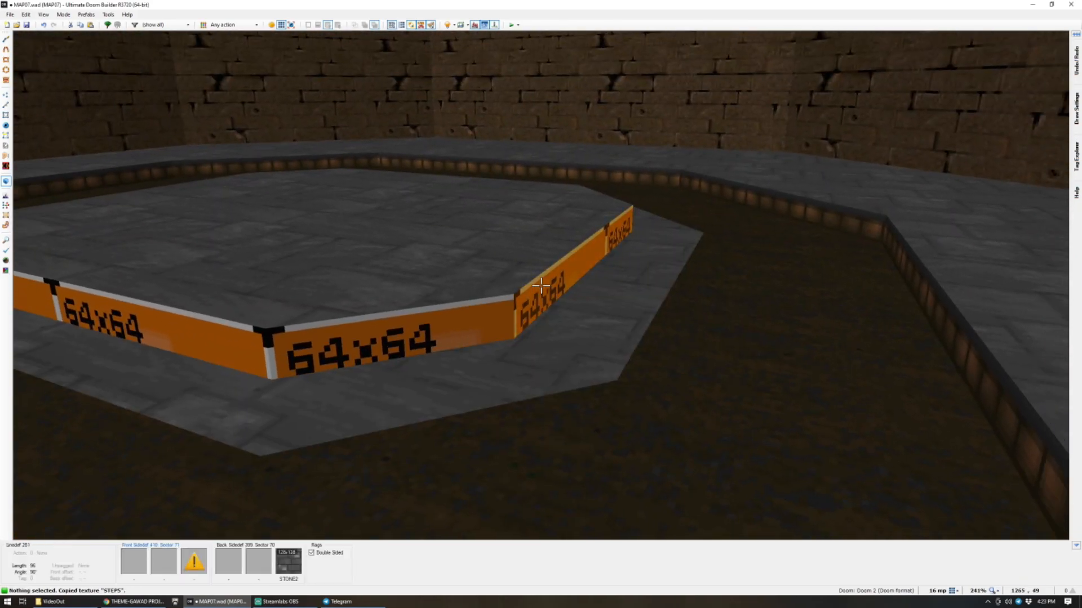
pyautogui.hotkey('ctrl', 'shift', 'v')
# Paste the CEIL5_2 flat onto the tagged tower wall sector's floor and restore its height to 160.
pyautogui.press('w')
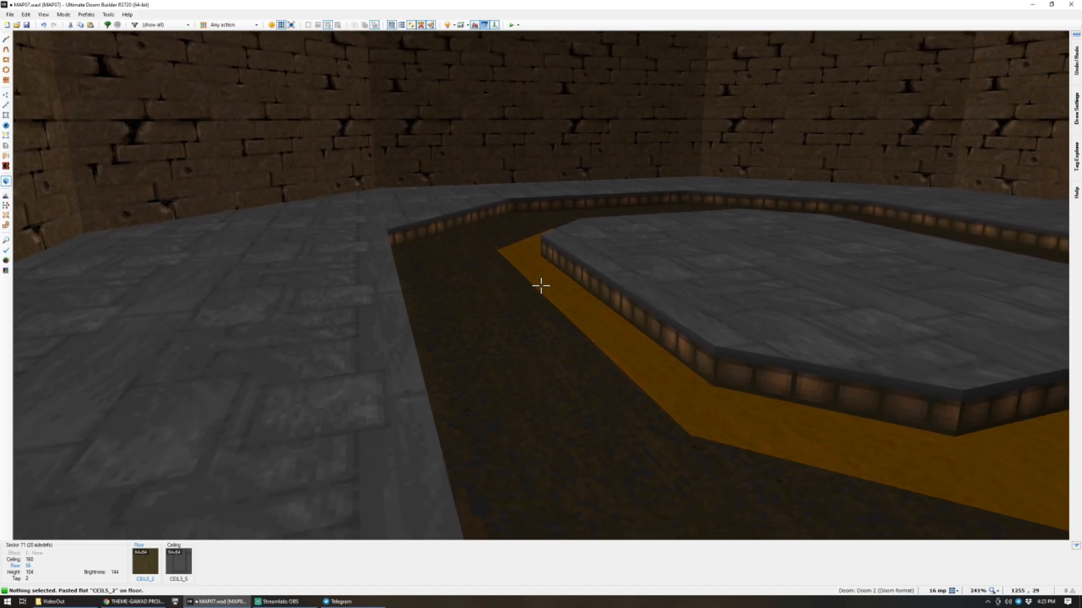
pyautogui.click(541, 285)
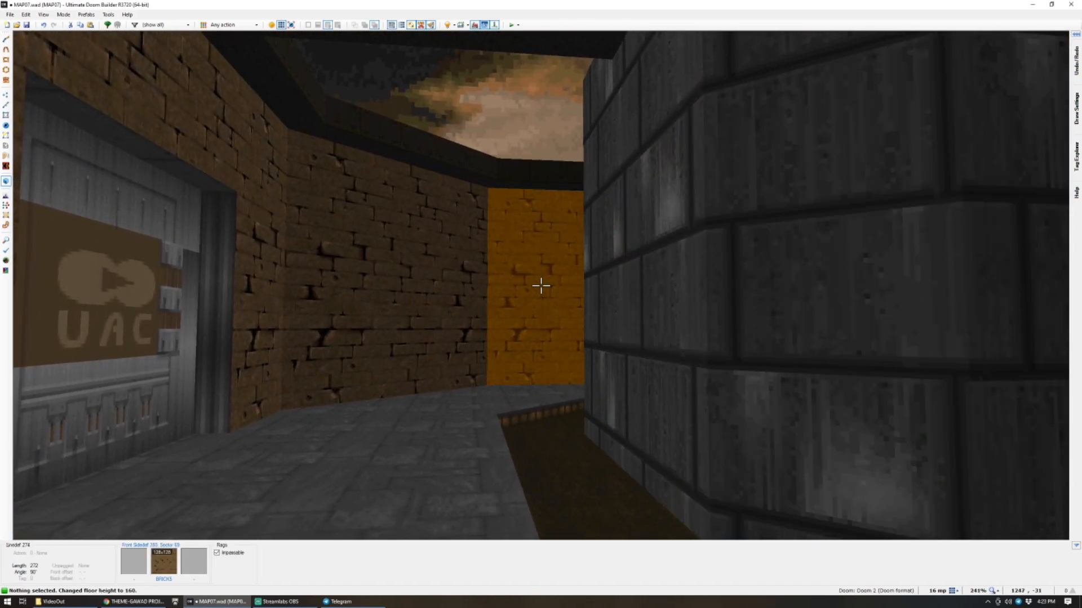
pyautogui.press('w')
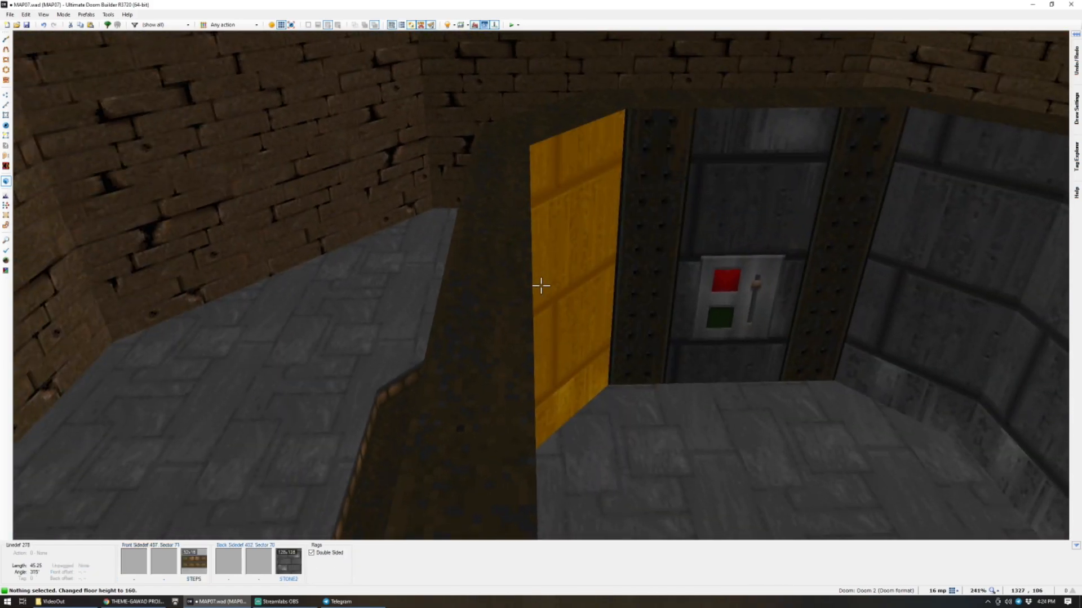
# Save the map to MAP07.wad.
pyautogui.press('q')
pyautogui.scroll(-3, 542, 287)
pyautogui.hotkey('ctrl', 's')
pyautogui.scroll(2, 537, 242)
pyautogui.press('q')
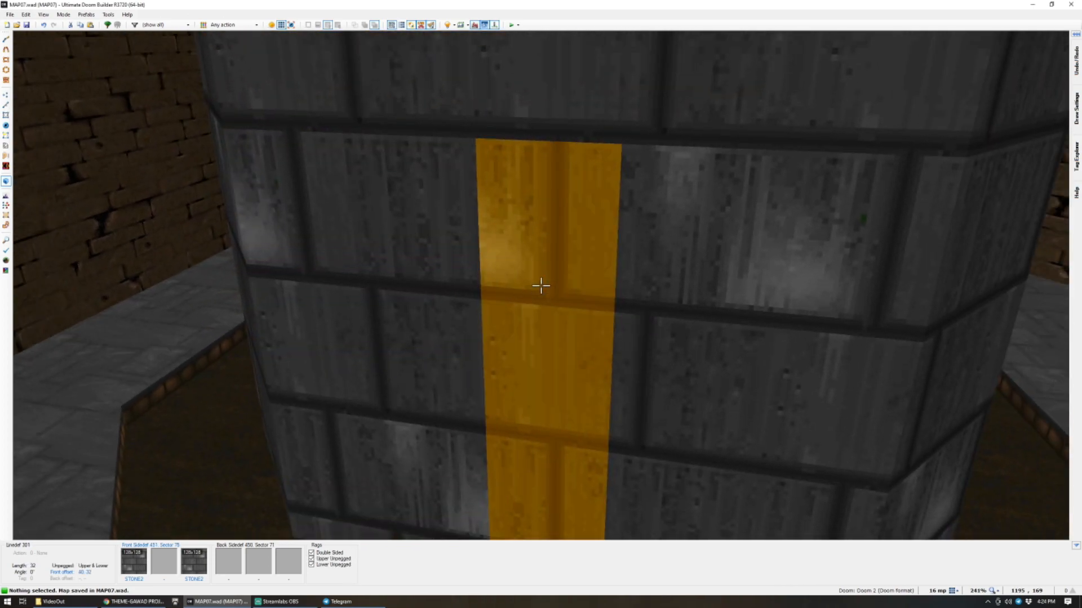
# Remove the upper-unpegged and lower-unpegged settings from the 32-unit tower section below the beam.
pyautogui.press('l')
pyautogui.press('s')
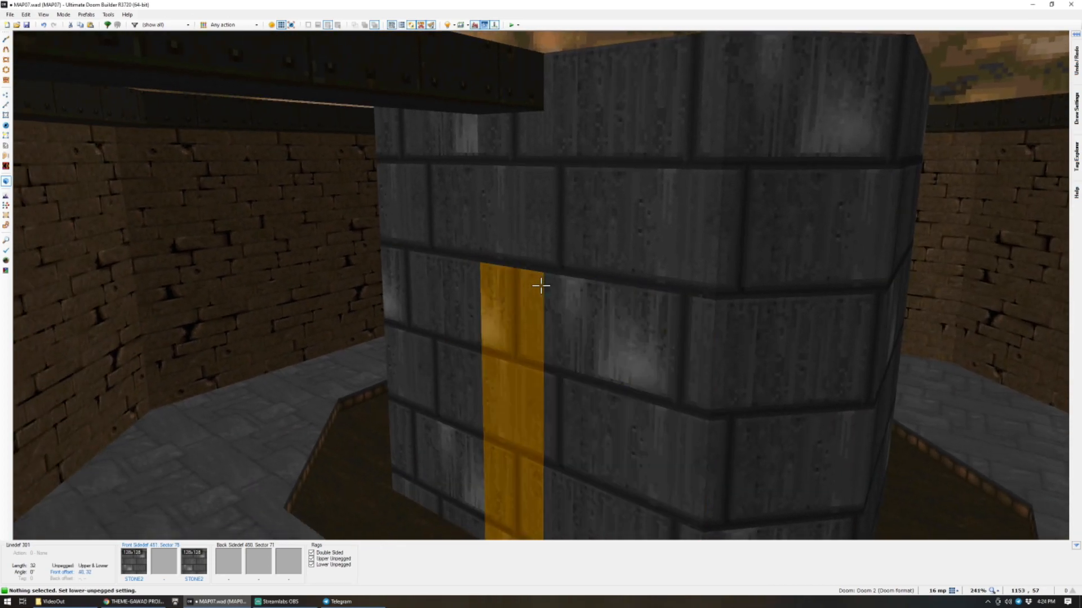
pyautogui.press('w')
pyautogui.click(540, 286)
pyautogui.click(541, 286)
pyautogui.press('l')
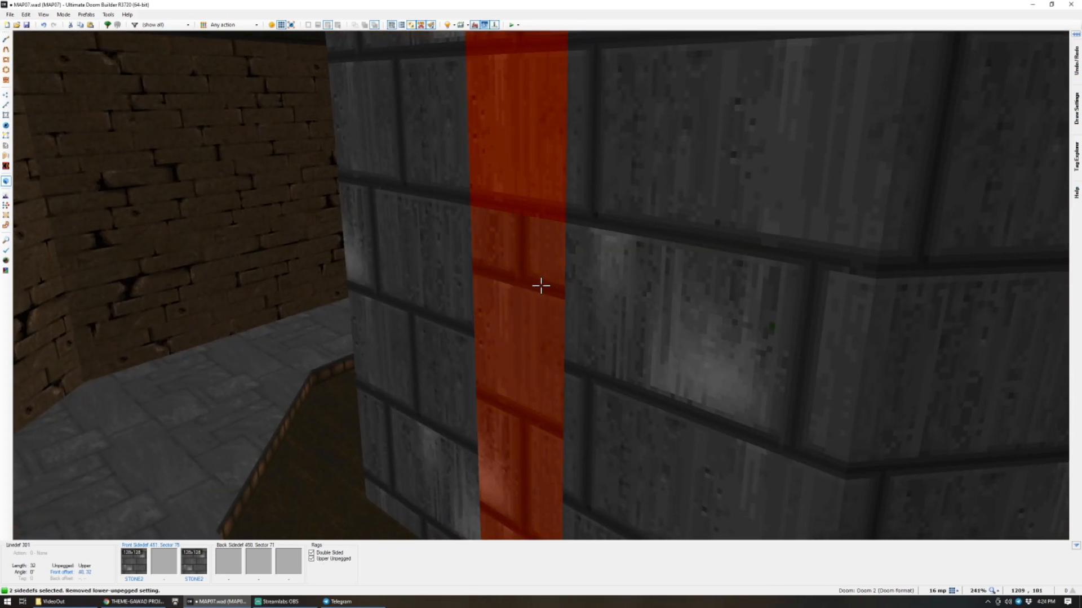
pyautogui.press('u')
pyautogui.press('c')
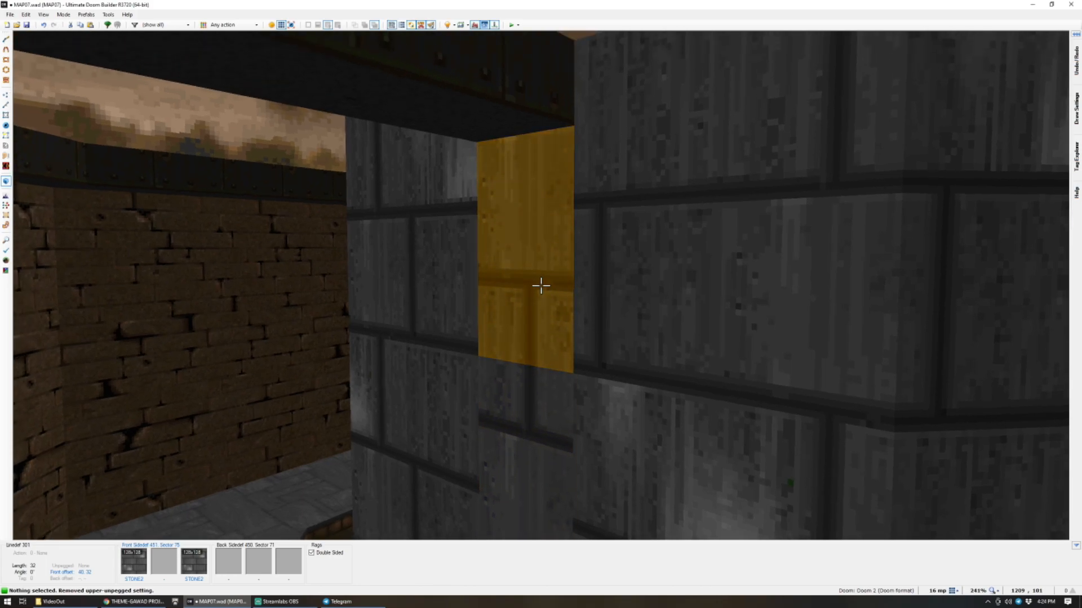
# Shift the stone texture below the beam to offsets 40, 48 to line it up with the neighbouring tower walls.
pyautogui.hotkey('ctrl', 'Up')
pyautogui.hotkey('ctrl', 'Up')
pyautogui.hotkey('ctrl', 'Up')
pyautogui.hotkey('ctrl', 'Down')
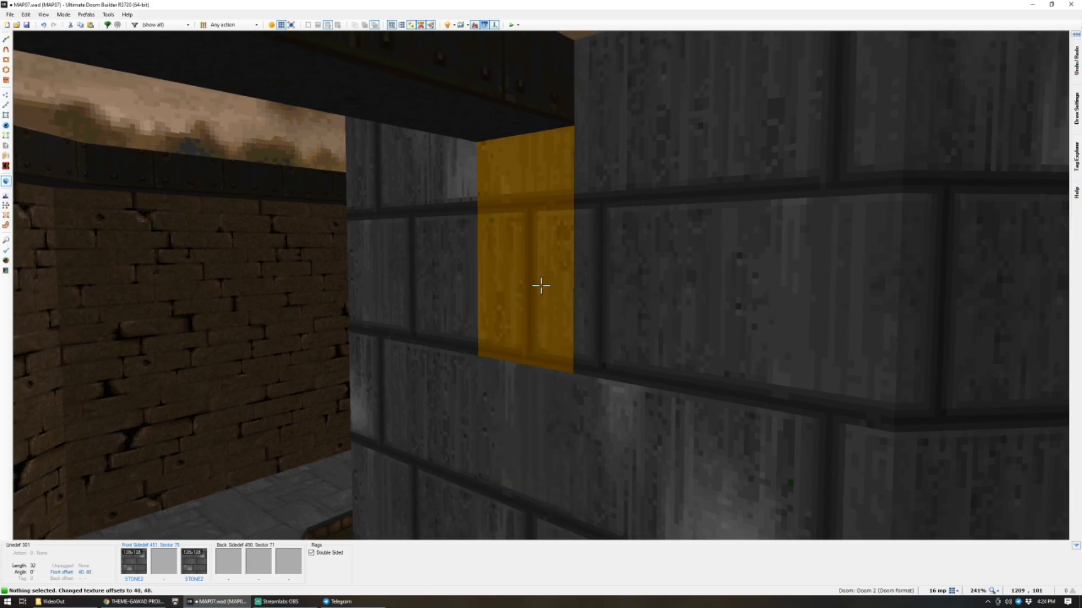
pyautogui.press('s')
pyautogui.press('e')
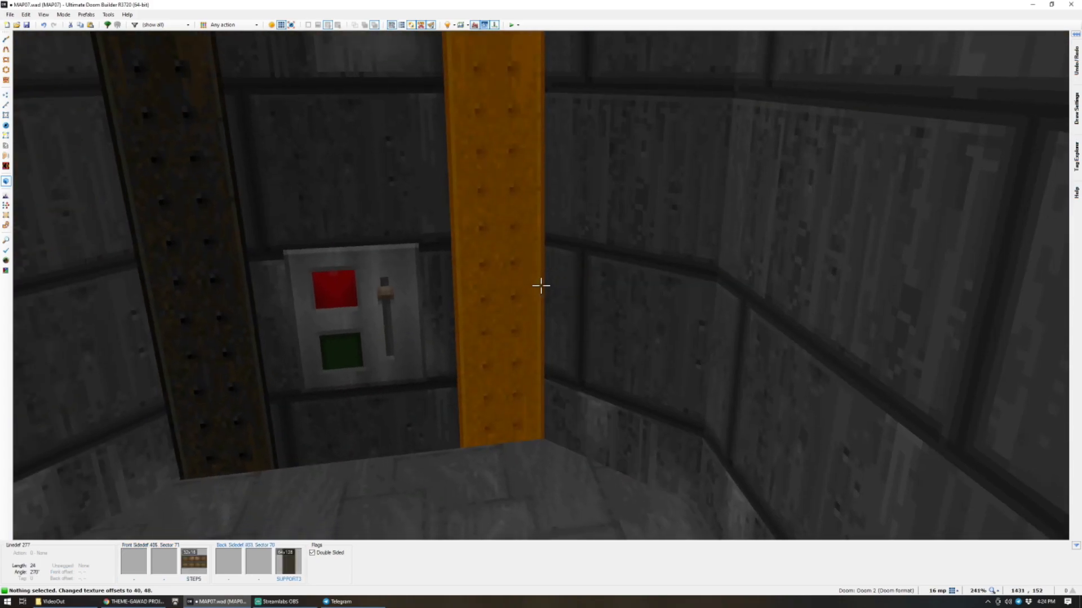
pyautogui.press('q')
pyautogui.scroll(5, 531, 225)
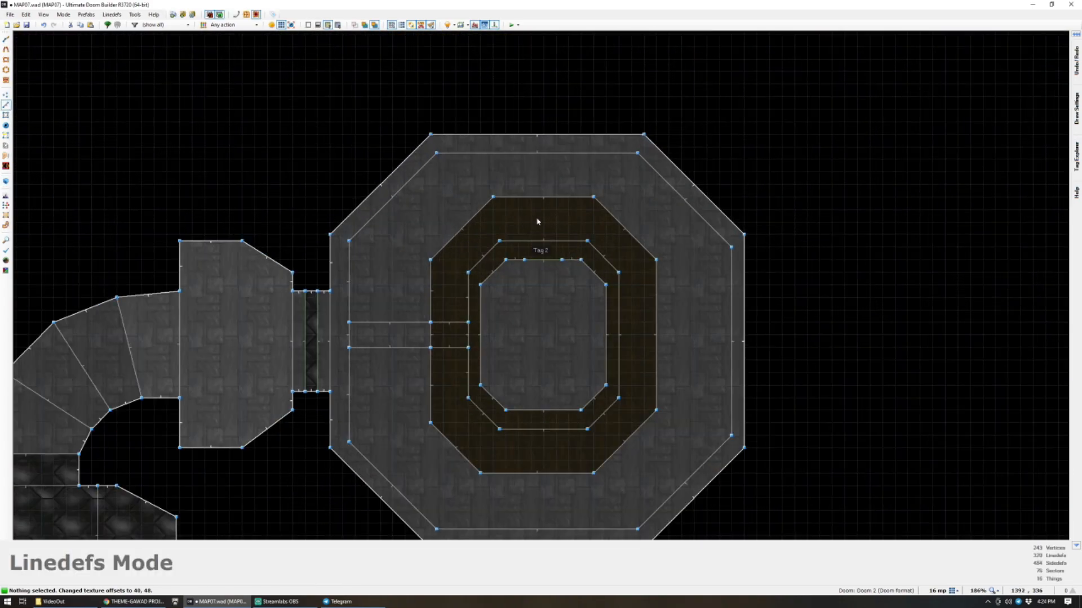
pyautogui.hotkey('ctrl', 'd')
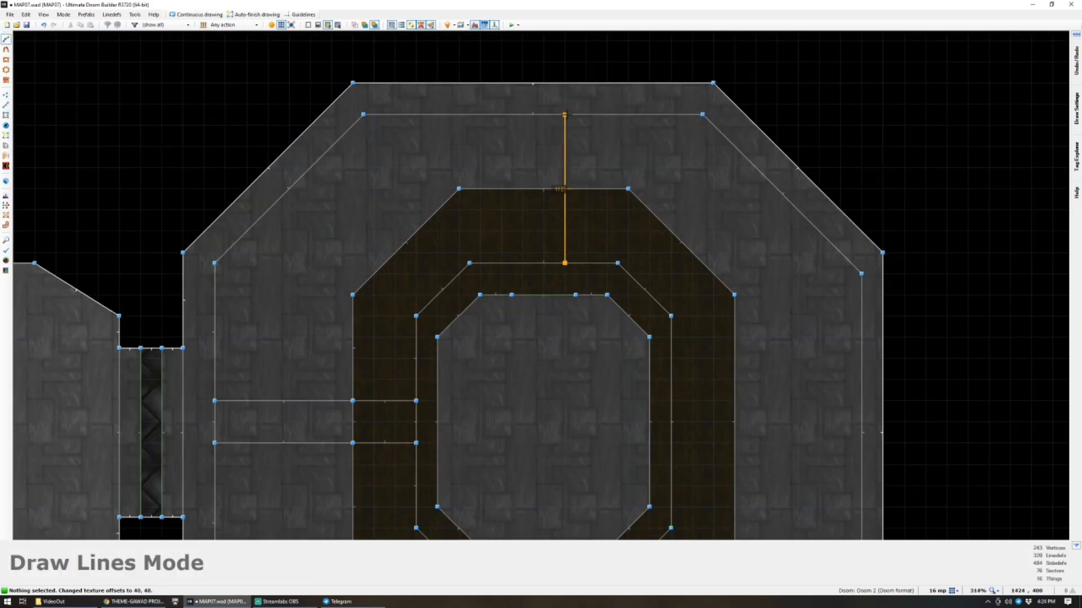
pyautogui.press('Escape')
# Save the map with the adjusted tower textures.
pyautogui.scroll(-7, 588, 114)
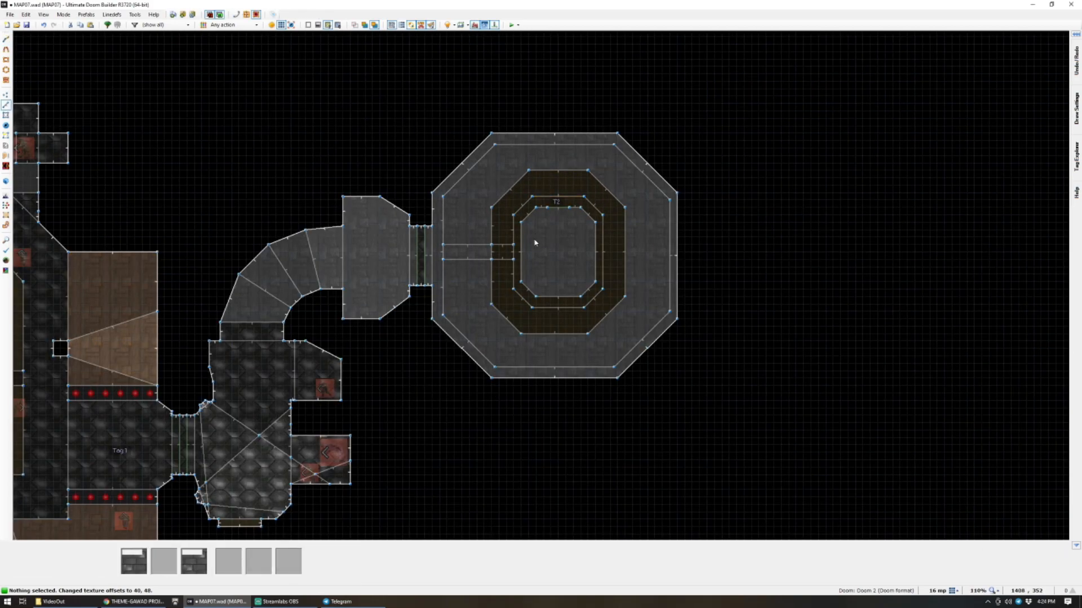
pyautogui.scroll(6, 534, 237)
pyautogui.scroll(1, 558, 256)
pyautogui.scroll(-2, 564, 251)
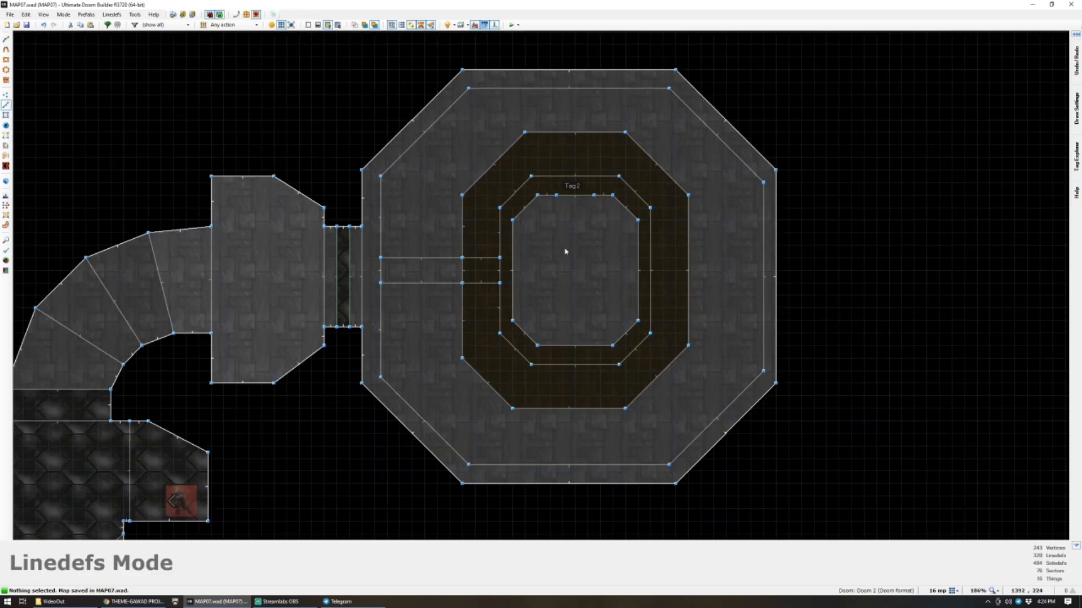
# Insert a Demon on the walkway south of the tower and face it toward the tower at angle 90.
pyautogui.scroll(1, 597, 271)
pyautogui.press('t')
pyautogui.press('Insert')
pyautogui.write('demo')
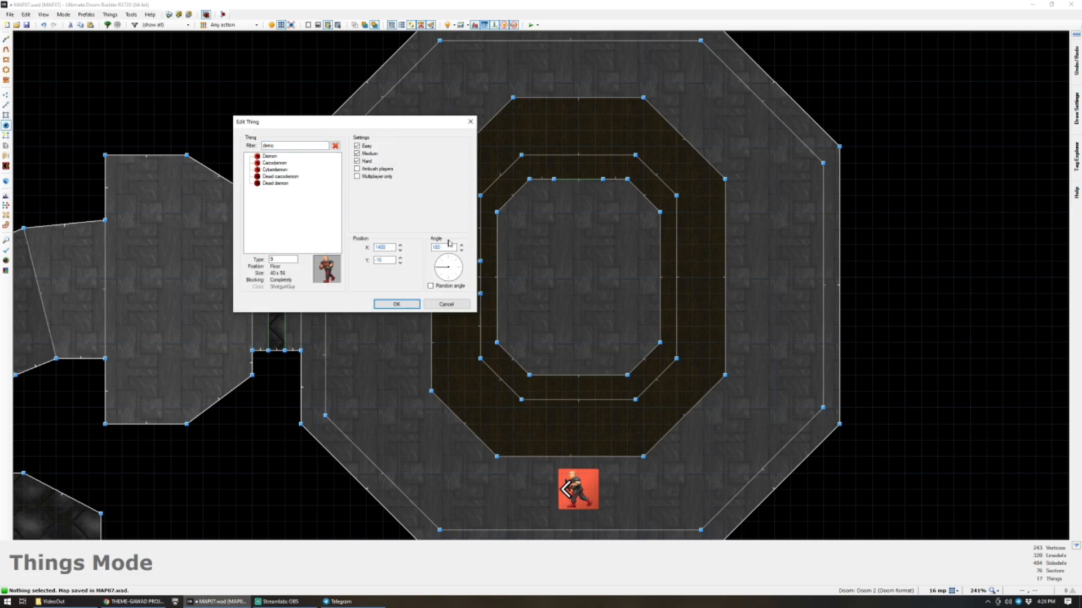
pyautogui.click(270, 156)
pyautogui.click(447, 256)
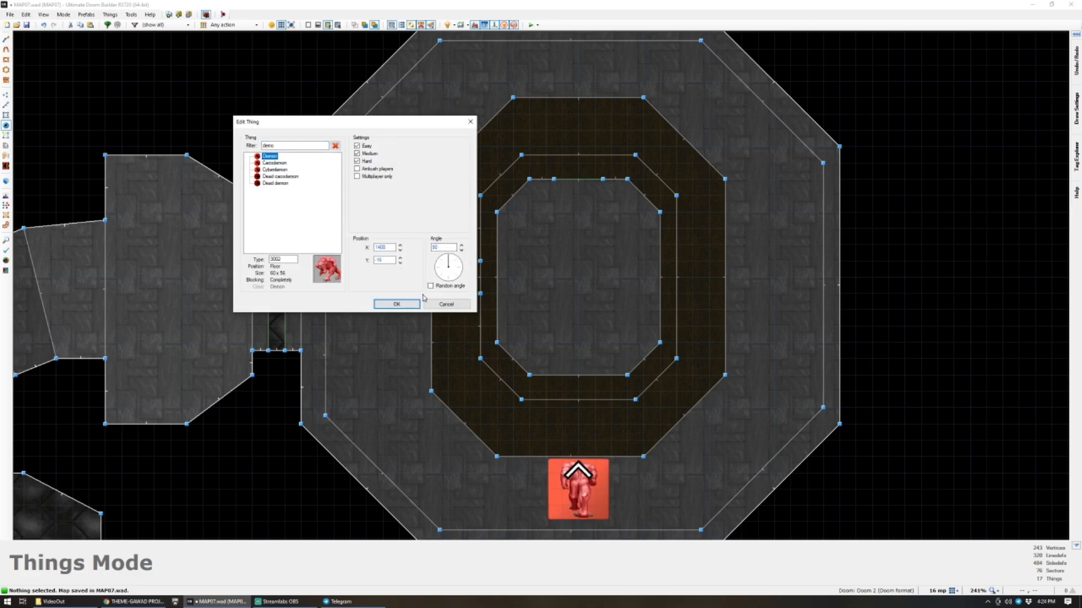
pyautogui.click(396, 304)
# Insert a Shotgun on the walkway between the door and the tower, at position 1200, 192.
pyautogui.scroll(-3, 453, 327)
pyautogui.scroll(3, 416, 307)
pyautogui.press('Insert')
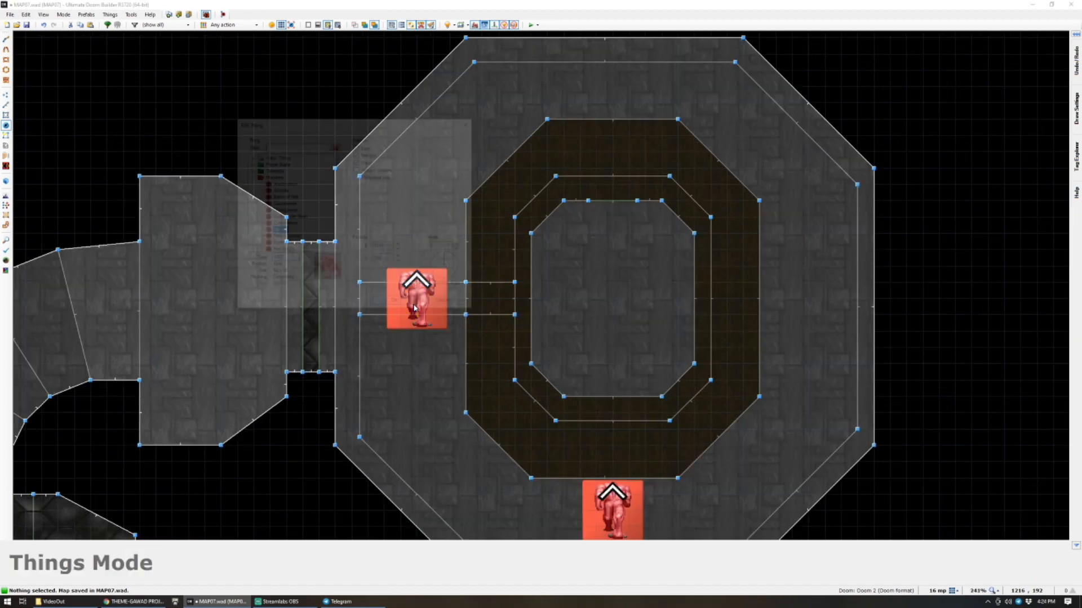
pyautogui.write('sho')
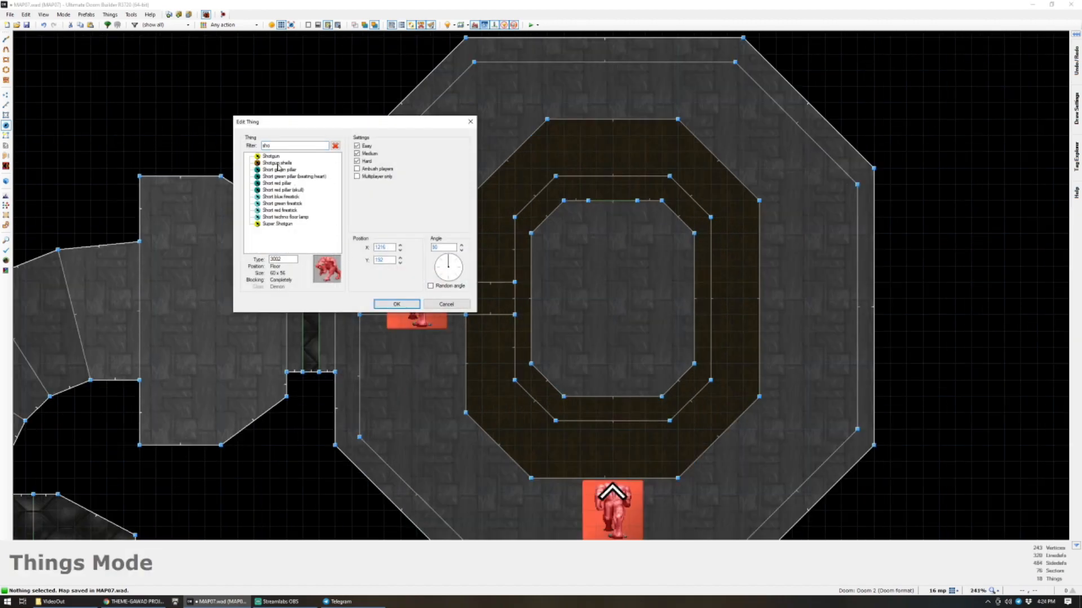
pyautogui.press('Down')
pyautogui.click(396, 305)
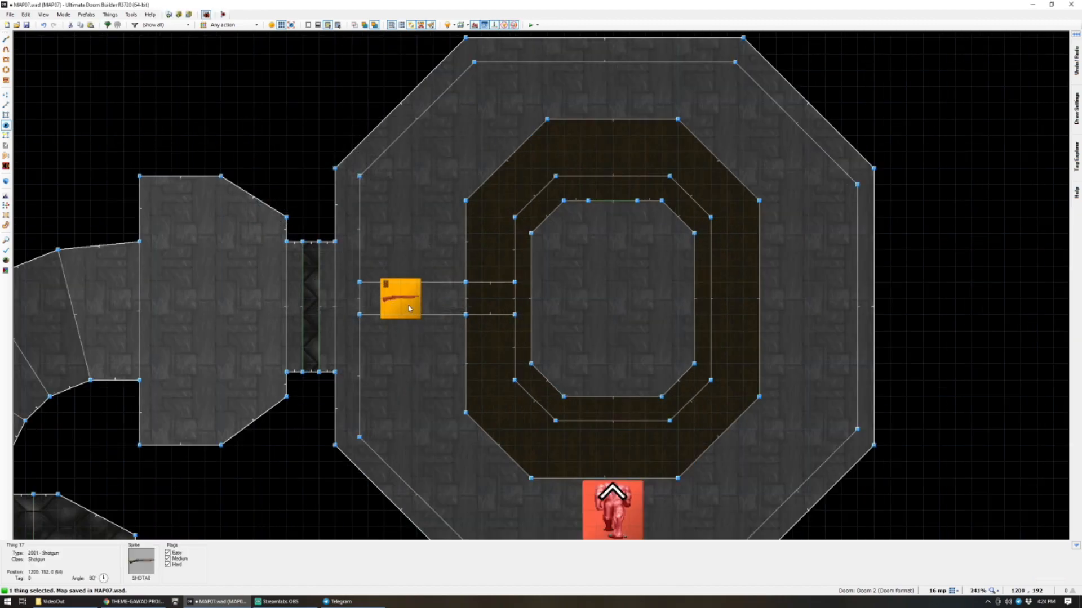
pyautogui.scroll(-4, 606, 355)
pyautogui.scroll(3, 680, 336)
pyautogui.scroll(2, 680, 335)
pyautogui.scroll(-4, 691, 329)
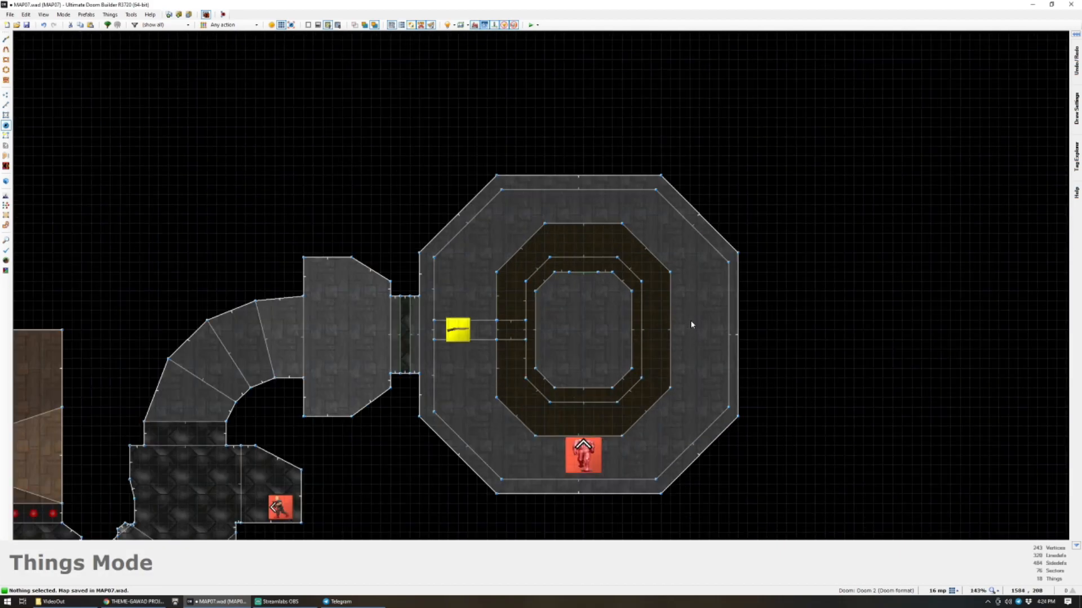
# Insert an Imp on the walkway east of the tower at position 1600, 224.
pyautogui.scroll(2, 693, 324)
pyautogui.press('Insert')
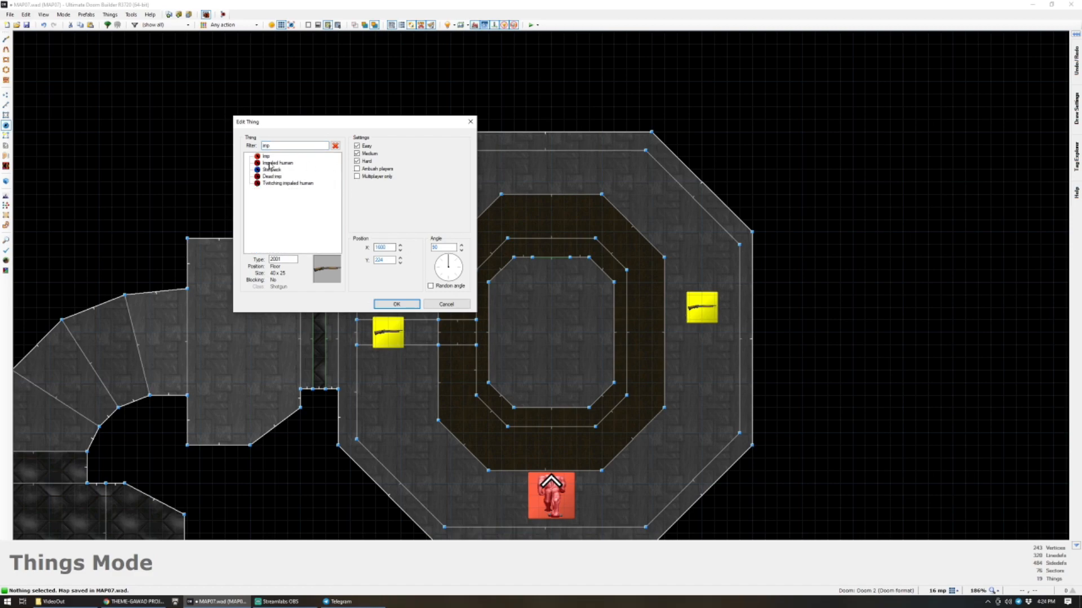
pyautogui.click(266, 156)
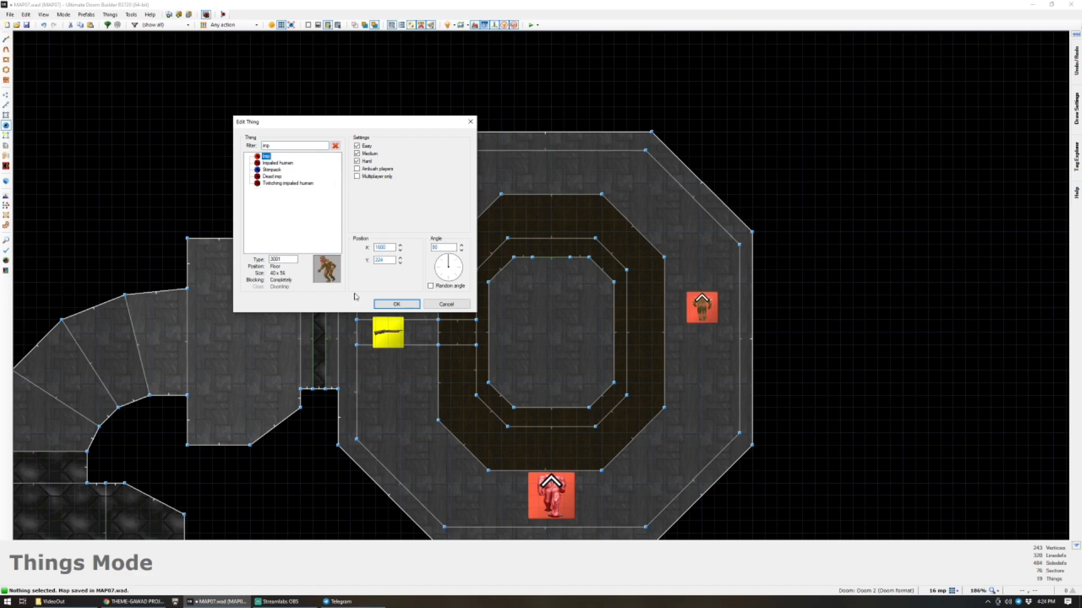
pyautogui.click(396, 304)
# Move the Imp further north on the east walkway and paste a copy south of it, with both facing west.
pyautogui.moveTo(701, 307); pyautogui.dragTo(701, 270)
pyautogui.hotkey('ctrl', 'c')
pyautogui.hotkey('ctrl', 'v')
pyautogui.moveTo(701, 359); pyautogui.dragTo(699, 370)
pyautogui.click(672, 344)
pyautogui.scroll(-3, 676, 344)
pyautogui.scroll(3, 625, 273)
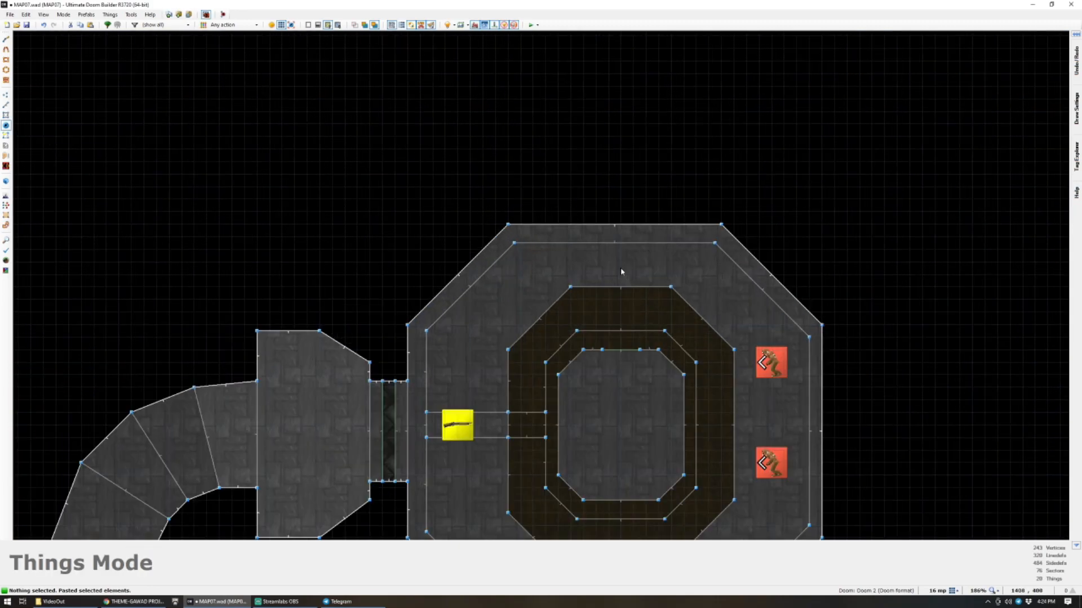
# Move the upper Imp to the walkway north of the tower, face it south and paste a copy beside it.
pyautogui.moveTo(771, 364); pyautogui.dragTo(622, 279)
pyautogui.hotkey('shift', 'l')
pyautogui.press('c')
pyautogui.scroll(-1, 620, 340)
pyautogui.scroll(2, 628, 337)
pyautogui.moveTo(624, 260); pyautogui.dragTo(579, 259, button='right')
pyautogui.hotkey('ctrl', 'c')
pyautogui.hotkey('ctrl', 'v')
pyautogui.press('Return')
pyautogui.scroll(-4, 644, 324)
pyautogui.scroll(4, 679, 387)
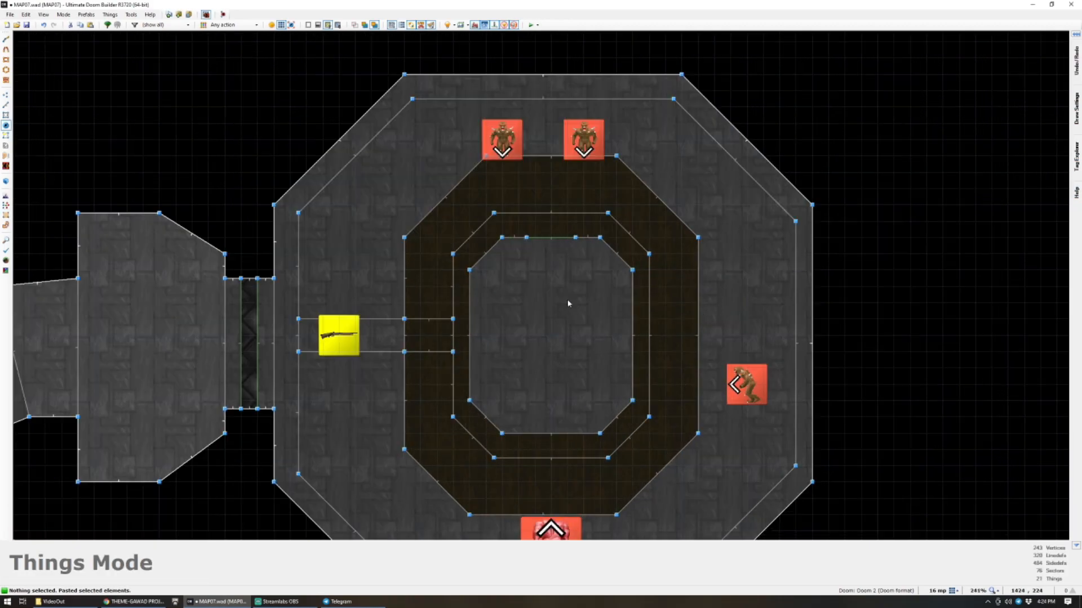
# Insert a Box of Shells in the eastern part of the central tower and save the map.
pyautogui.press('Insert')
pyautogui.write('she')
pyautogui.click(274, 157)
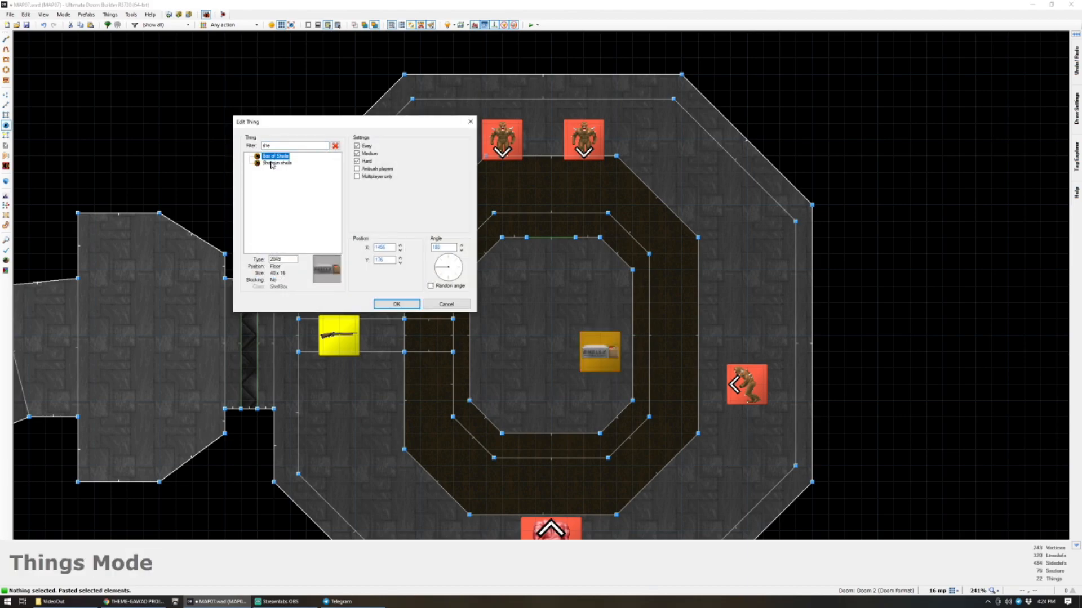
pyautogui.click(409, 305)
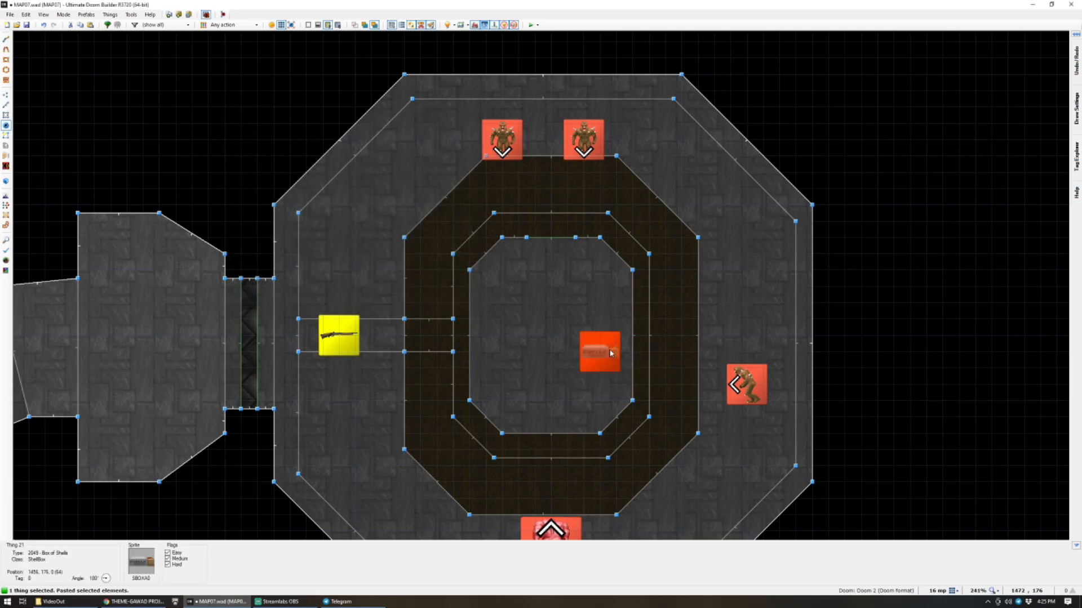
pyautogui.hotkey('ctrl', 's')
pyautogui.scroll(-5, 551, 352)
pyautogui.scroll(4, 551, 351)
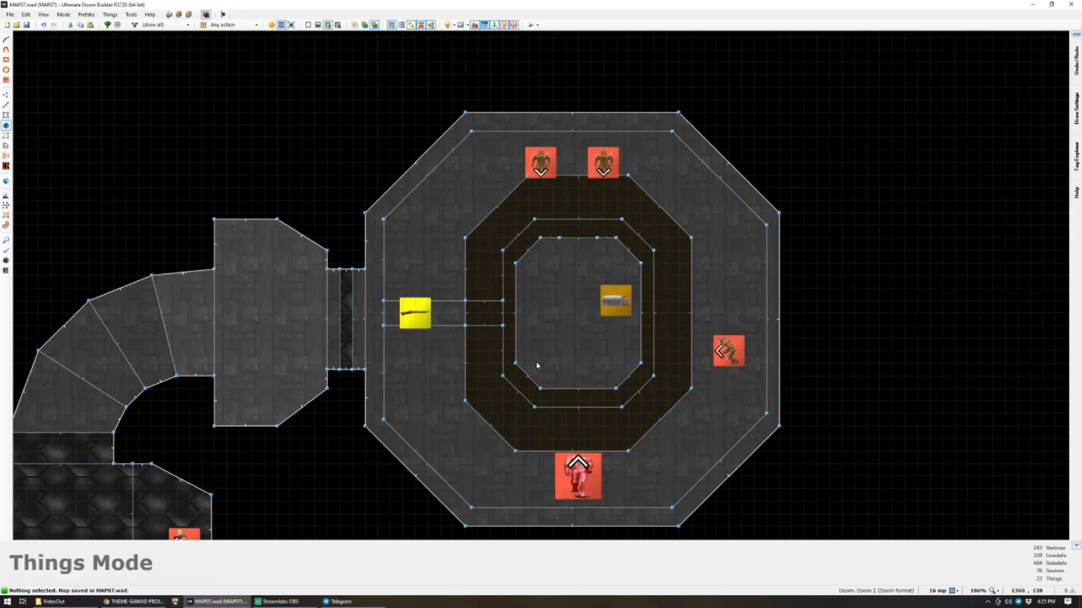
# Move the player start from the earlier part of the map into the southern half of the central tower.
pyautogui.scroll(-6, 538, 349)
pyautogui.scroll(5, 385, 319)
pyautogui.moveTo(336, 449); pyautogui.dragTo(889, 196)
pyautogui.press('Right')
pyautogui.press('Right')
pyautogui.press('Right')
pyautogui.press('Right')
pyautogui.press('Right')
pyautogui.press('Right')
pyautogui.press('Right')
pyautogui.moveTo(888, 192); pyautogui.dragTo(855, 189, button='right')
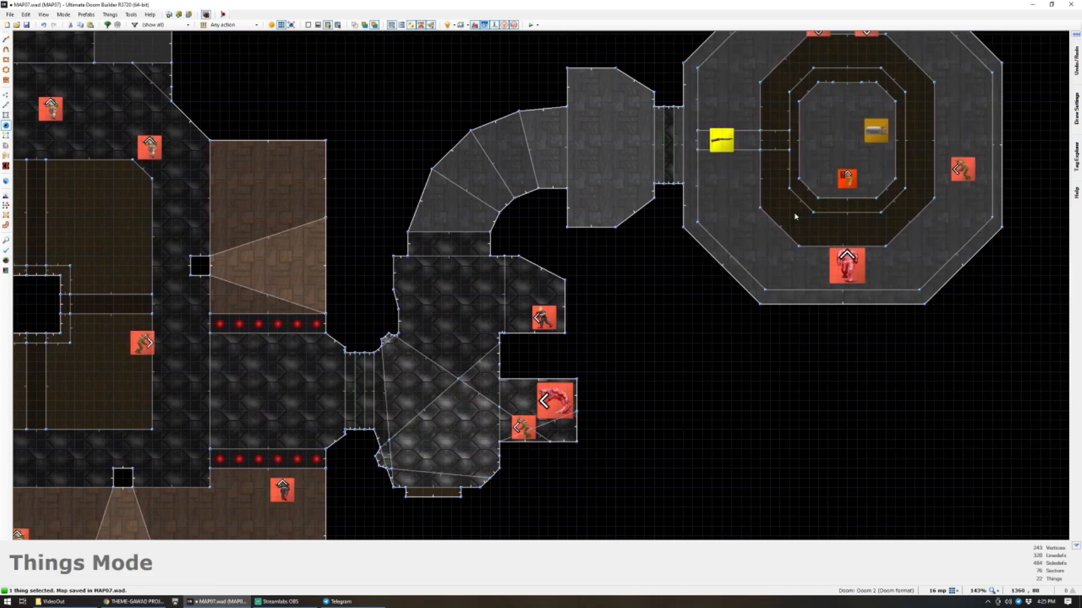
pyautogui.scroll(2, 745, 151)
pyautogui.scroll(-3, 745, 151)
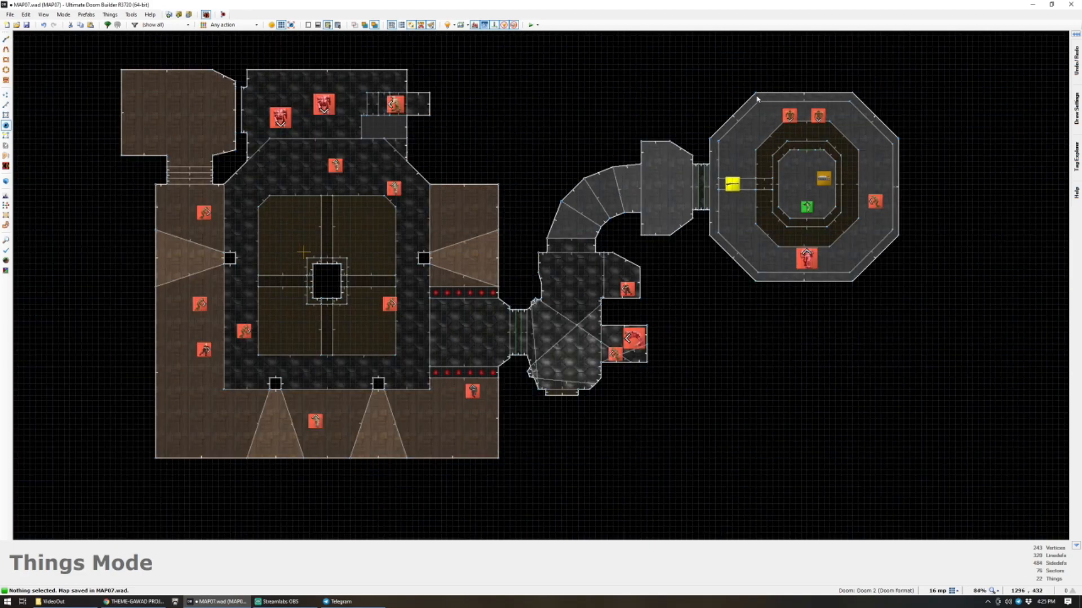
# Remove the open-wait-close door action from both linedefs of the door leading into the octagonal room.
pyautogui.scroll(4, 745, 151)
pyautogui.press('l')
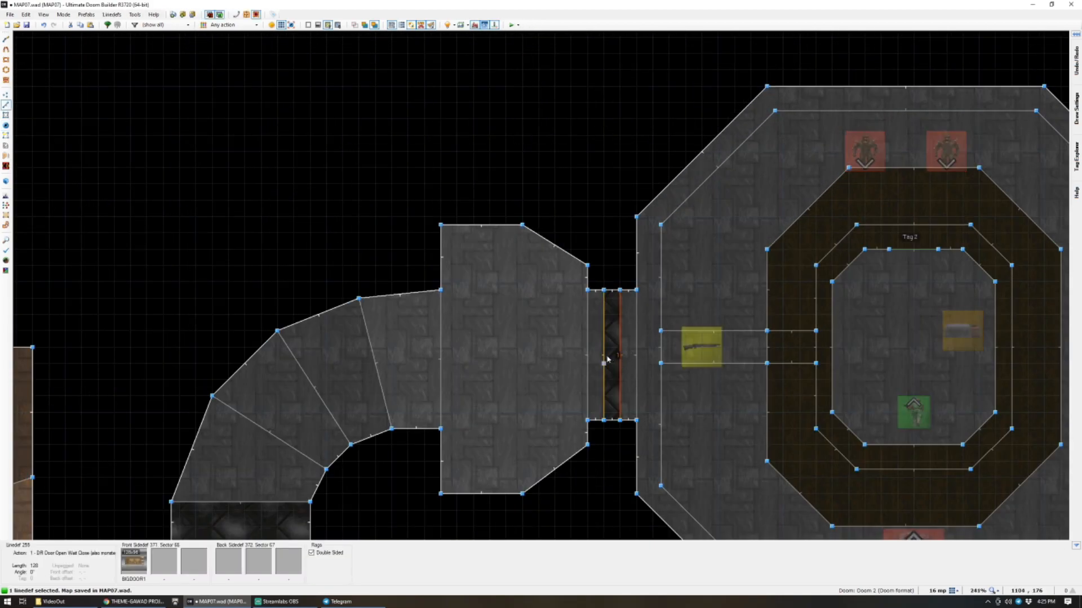
pyautogui.rightClick(599, 357)
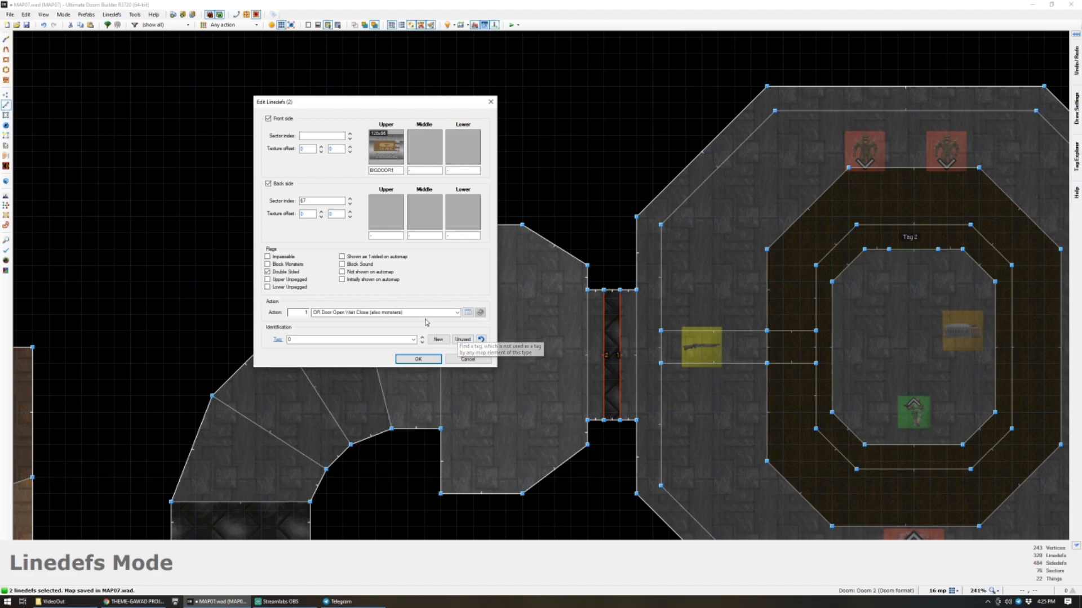
pyautogui.click(409, 361)
pyautogui.scroll(2, 549, 337)
# Replace the BIGDOOR1 texture on both faces of the octagonal room's door with TEKBRON1.
pyautogui.press('w')
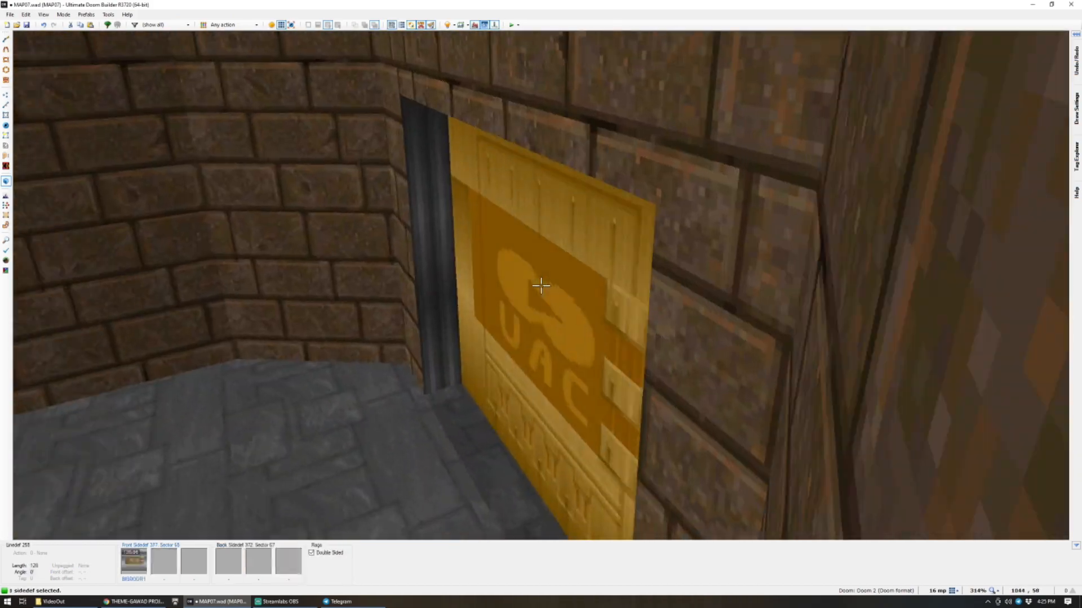
pyautogui.click(541, 285)
pyautogui.rightClick(541, 285)
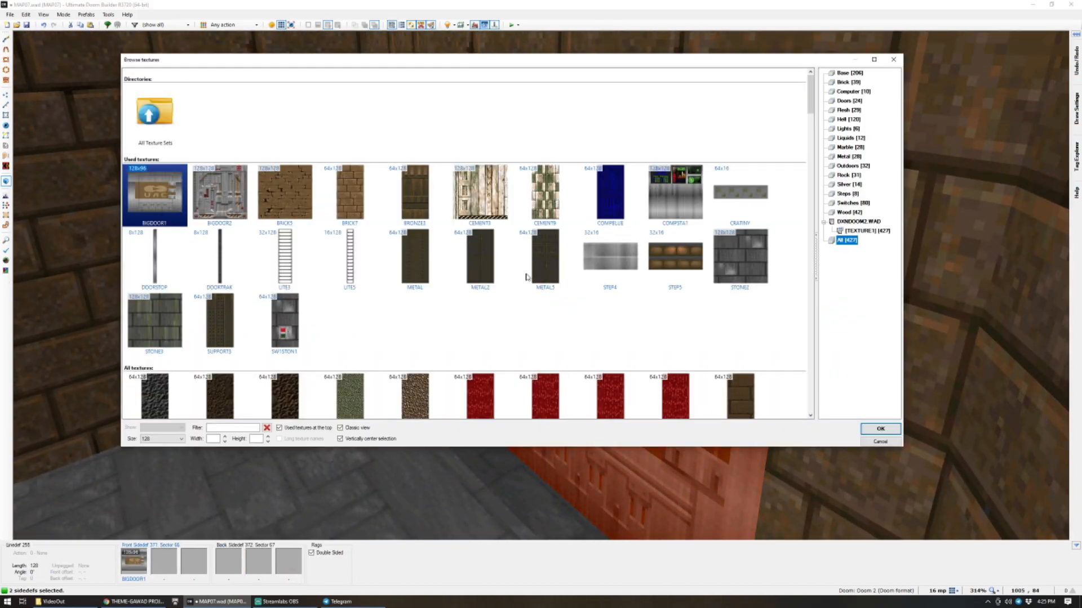
pyautogui.write('TEK')
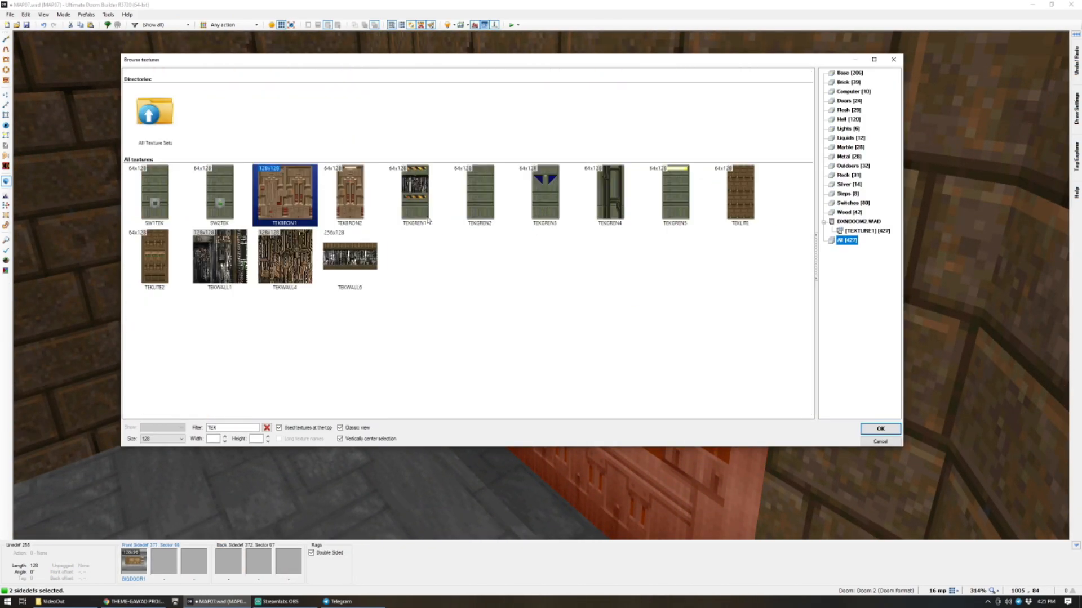
pyautogui.doubleClick(280, 198)
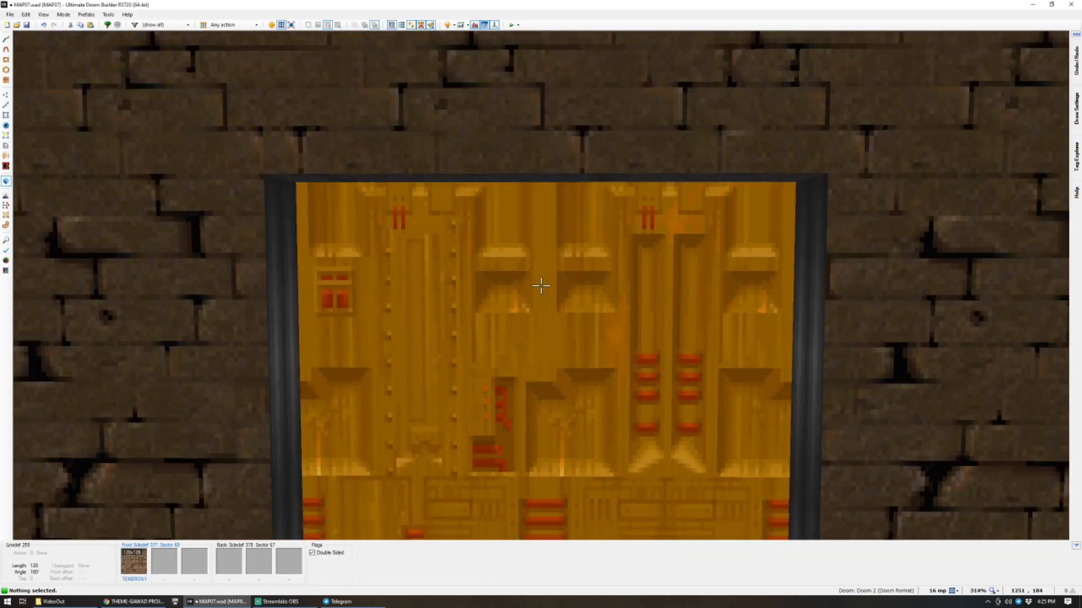
# Shift the TEKBRON1 texture horizontally on both door faces, using offset 32, 0 on the anteroom side, and save the map.
pyautogui.press('w')
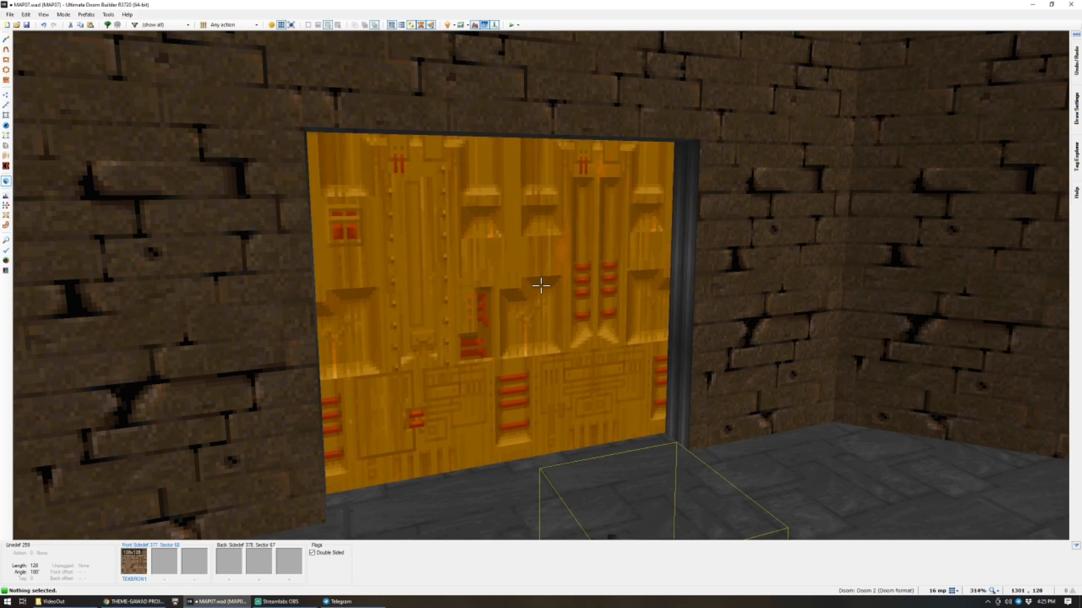
pyautogui.hotkey('shift', 'Right')
pyautogui.hotkey('shift', 'Right')
pyautogui.hotkey('shift', 'Right')
pyautogui.hotkey('shift', 'Right')
pyautogui.hotkey('shift', 'Right')
pyautogui.hotkey('shift', 'Right')
pyautogui.hotkey('shift', 'Right')
pyautogui.hotkey('shift', 'Right')
pyautogui.hotkey('shift', 'Right')
pyautogui.hotkey('shift', 'Right')
pyautogui.hotkey('shift', 'Right')
pyautogui.hotkey('shift', 'Right')
pyautogui.press('s')
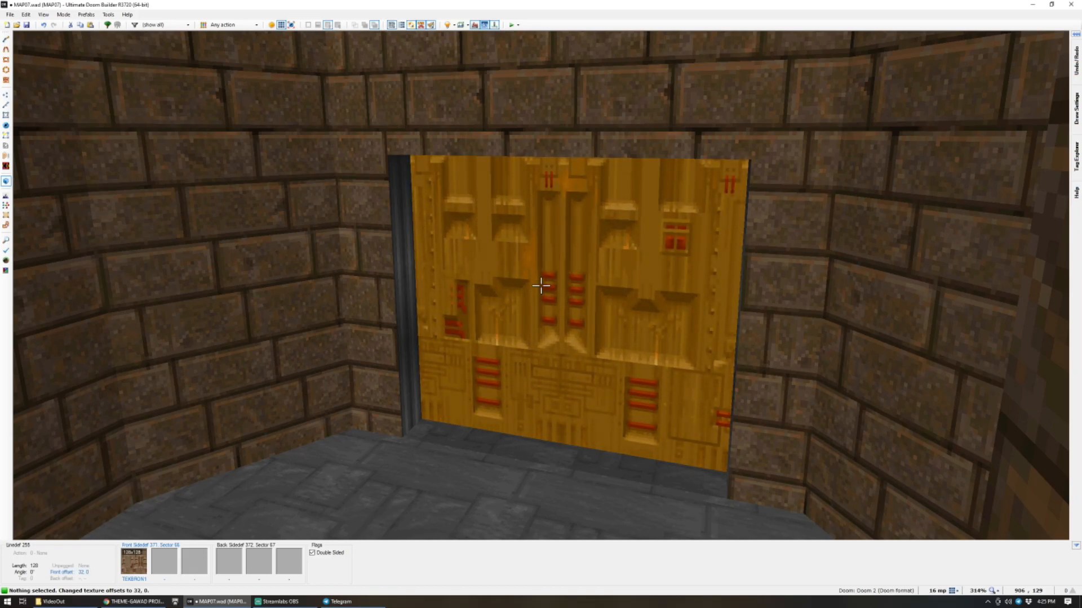
pyautogui.press('w')
pyautogui.press('s')
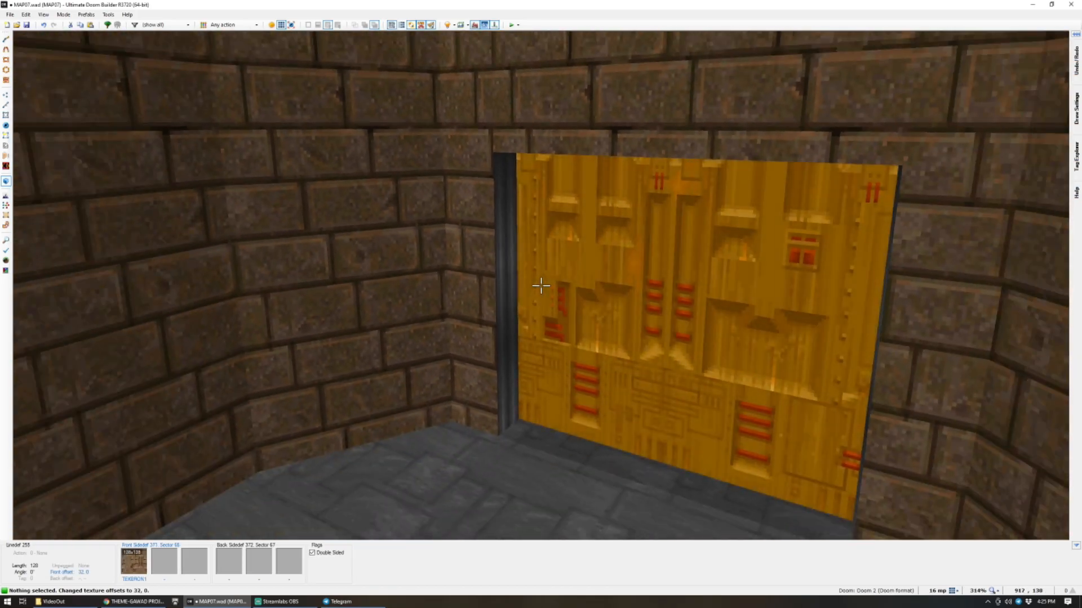
pyautogui.press('d')
pyautogui.press('d')
pyautogui.press('s')
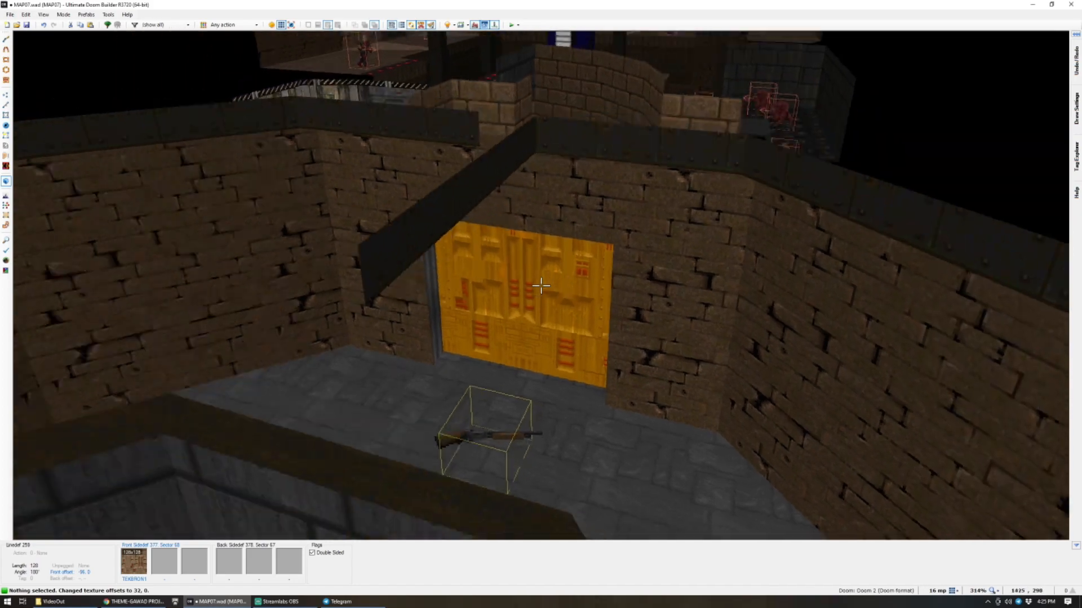
pyautogui.press('w')
pyautogui.hotkey('ctrl', 's')
# Select all the connected brick outer walls of the octagonal room and change their texture to STARTAN3.
pyautogui.press('a')
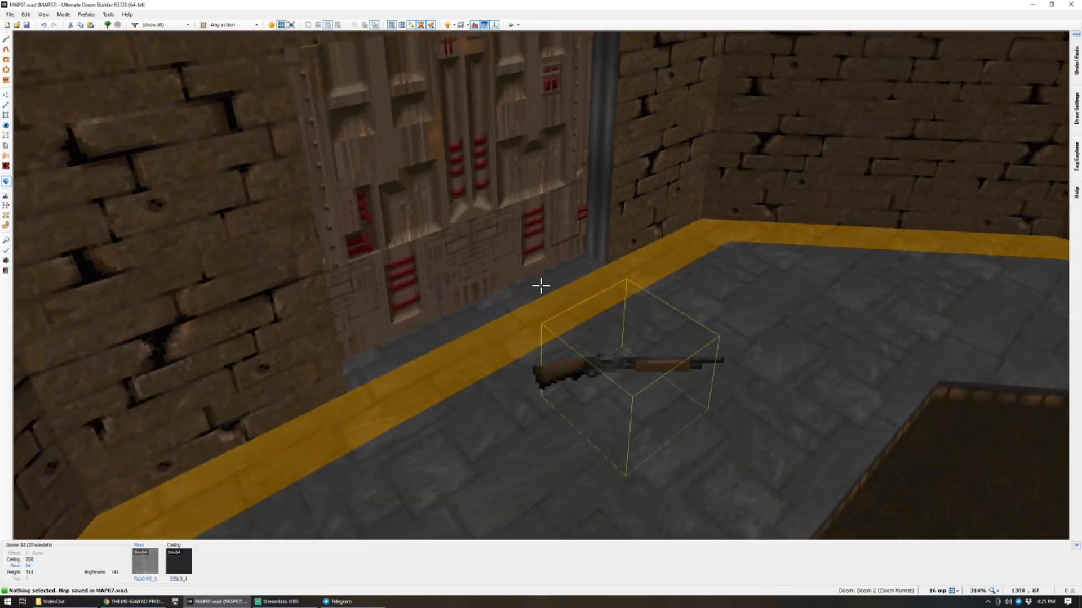
pyautogui.press('w')
pyautogui.press('s')
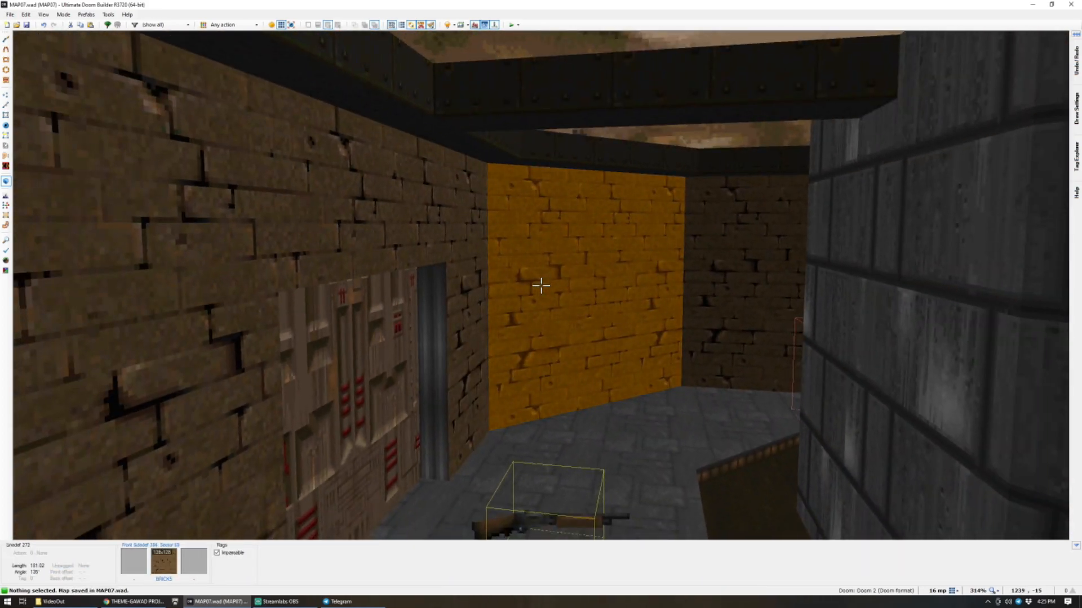
pyautogui.press('s')
pyautogui.press('w')
pyautogui.press('d')
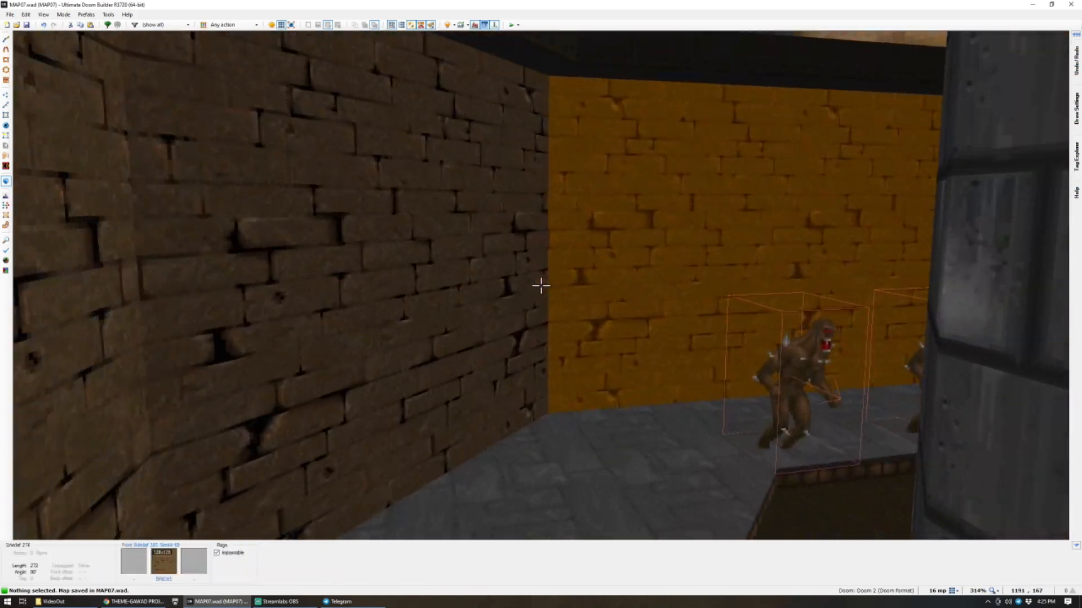
pyautogui.press('d')
pyautogui.press('w')
pyautogui.keyDown('shift'); pyautogui.click(541, 286); pyautogui.keyUp('shift')
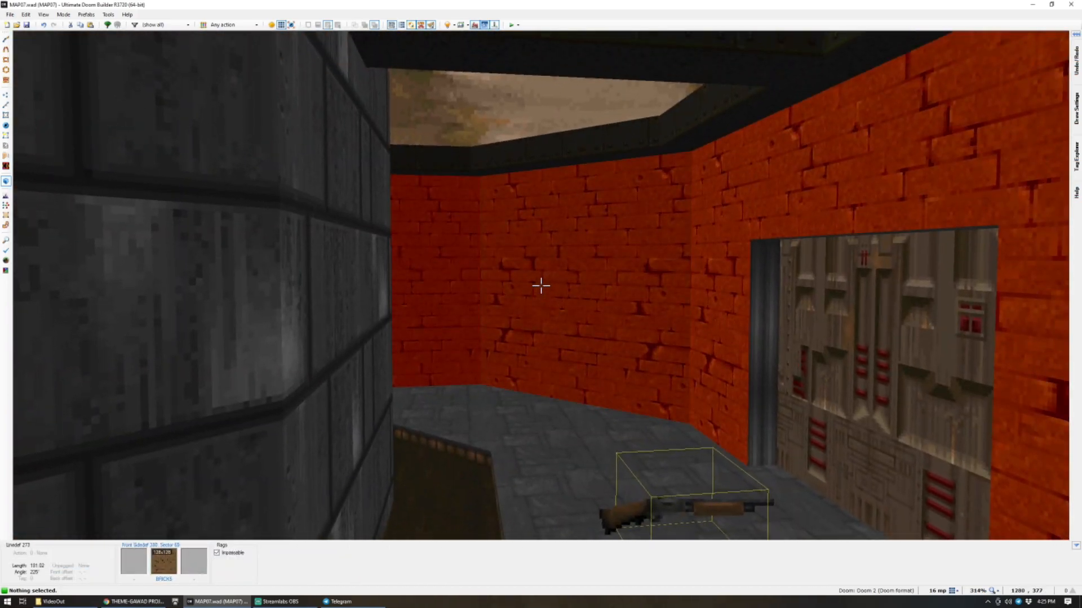
pyautogui.middleClick(540, 286)
pyautogui.scroll(-5, 412, 278)
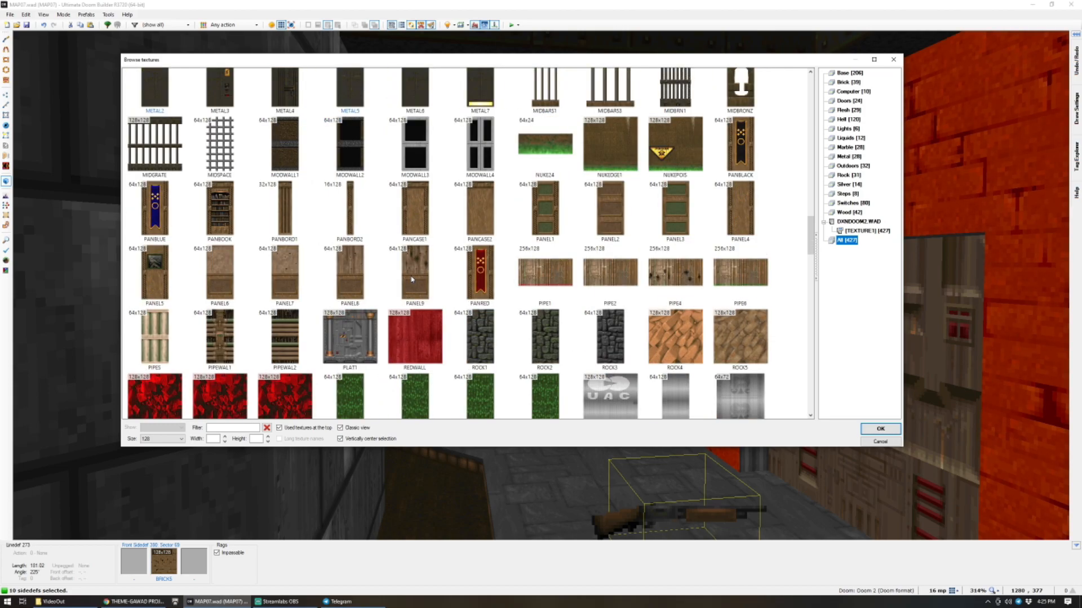
pyautogui.scroll(-4, 412, 279)
pyautogui.scroll(-3, 411, 279)
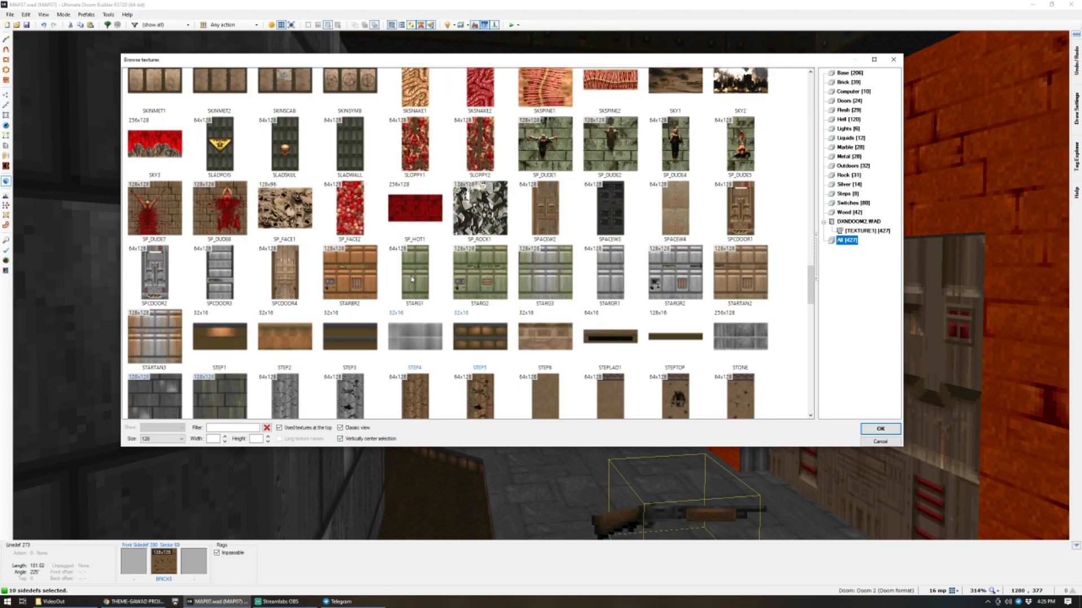
pyautogui.scroll(-1, 412, 279)
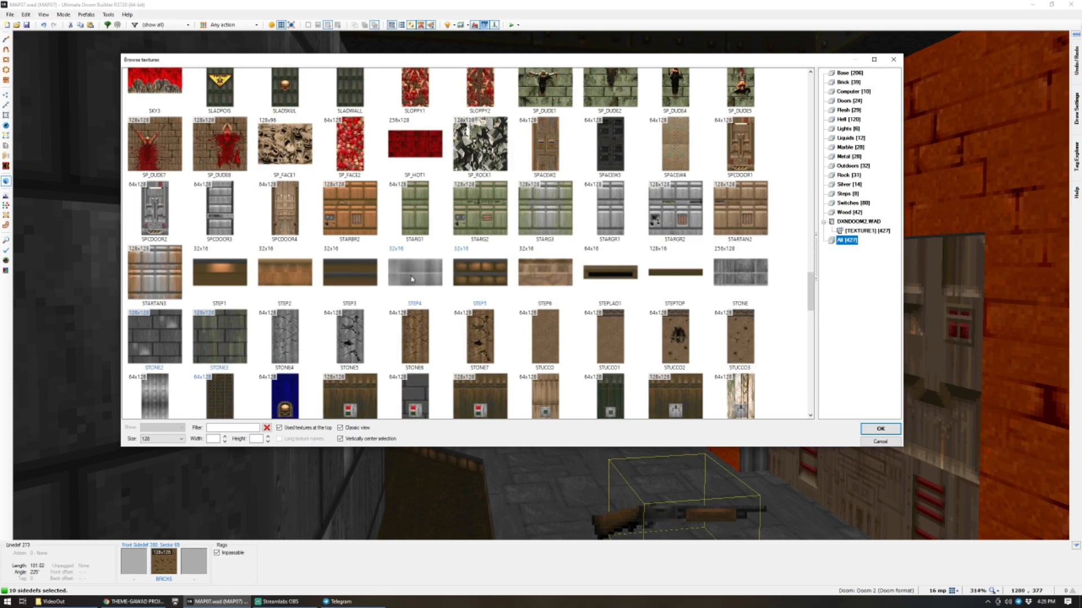
pyautogui.scroll(-1, 412, 279)
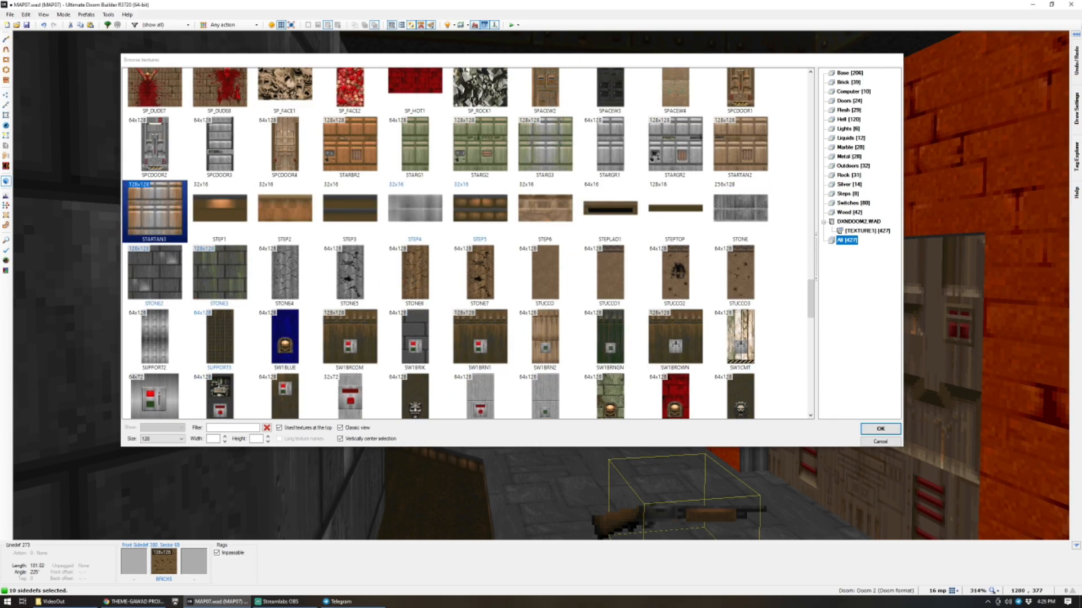
pyautogui.doubleClick(154, 210)
# Clear the selection and auto-align the STARTAN3 texture in X and Y around the octagonal room's outer walls.
pyautogui.press('c')
pyautogui.hotkey('ctrl', 'a')
pyautogui.press('e')
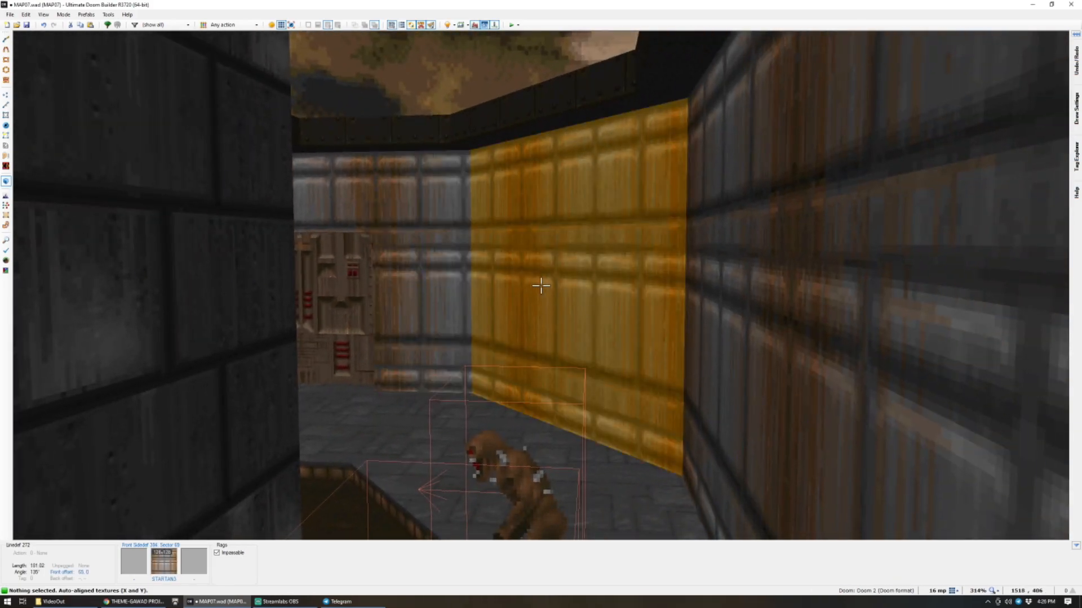
pyautogui.press('e')
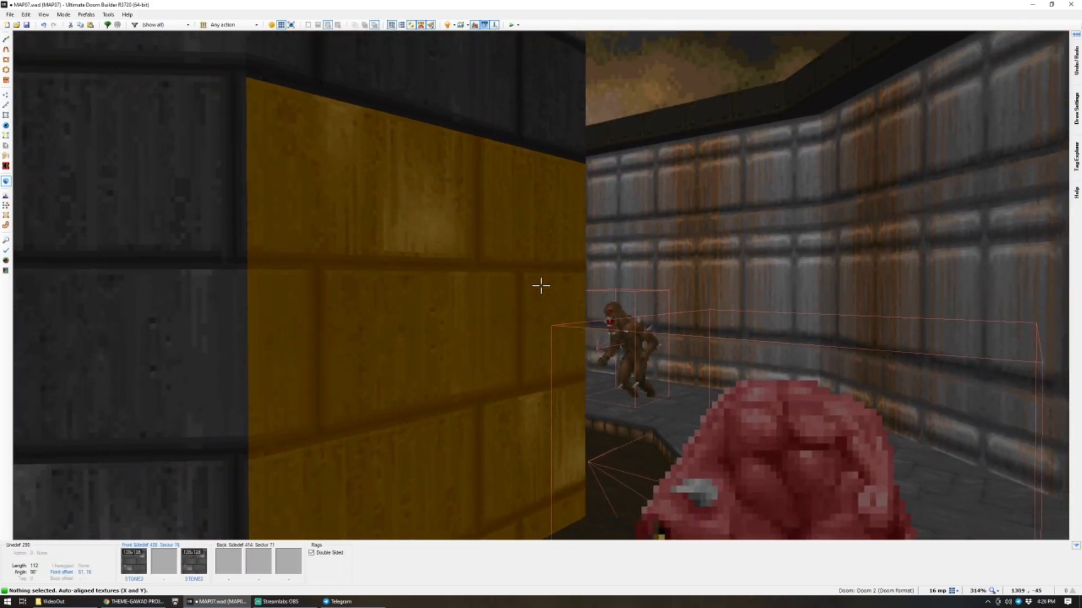
pyautogui.press('e')
pyautogui.press('q')
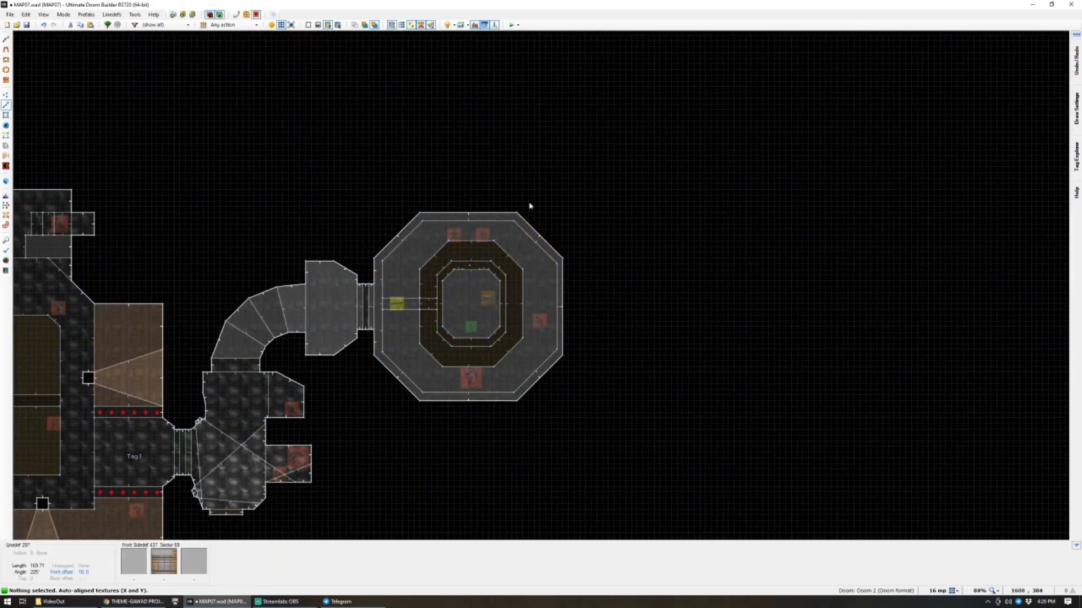
pyautogui.scroll(4, 435, 217)
pyautogui.scroll(-2, 394, 193)
pyautogui.scroll(2, 432, 208)
pyautogui.scroll(-4, 431, 208)
pyautogui.scroll(2, 429, 212)
pyautogui.scroll(-2, 432, 219)
pyautogui.scroll(-1, 439, 435)
pyautogui.scroll(3, 445, 475)
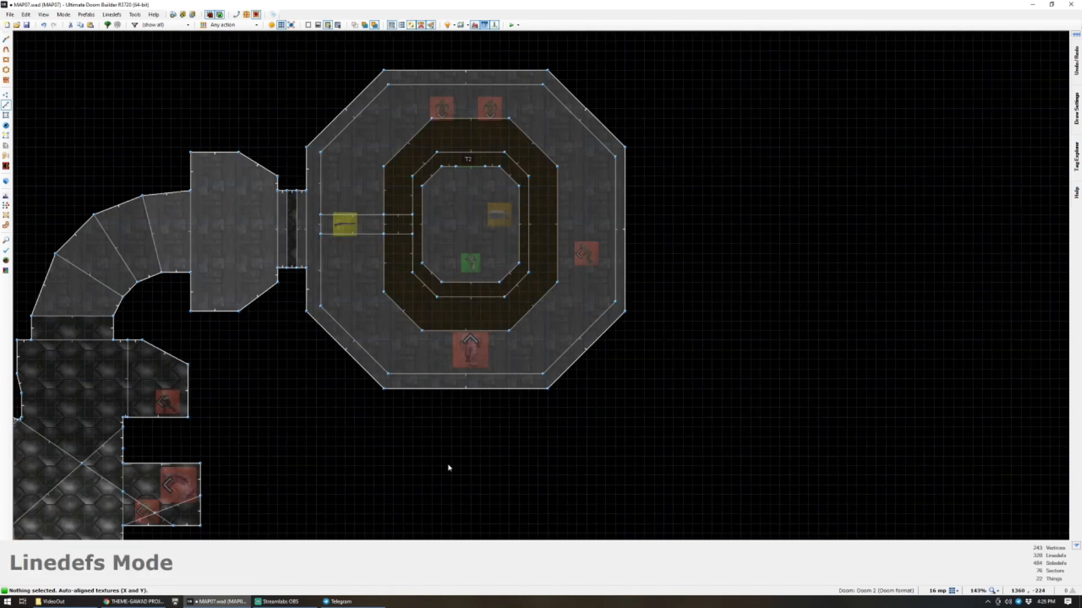
pyautogui.scroll(2, 450, 438)
pyautogui.scroll(-3, 452, 427)
# Select the octagonal room's surrounding ceiling sections together, including the sky opening and its rim, and raise them until the height change reaches 272.
pyautogui.press('q')
pyautogui.press('d')
pyautogui.press('e')
pyautogui.press('d')
pyautogui.click(541, 285)
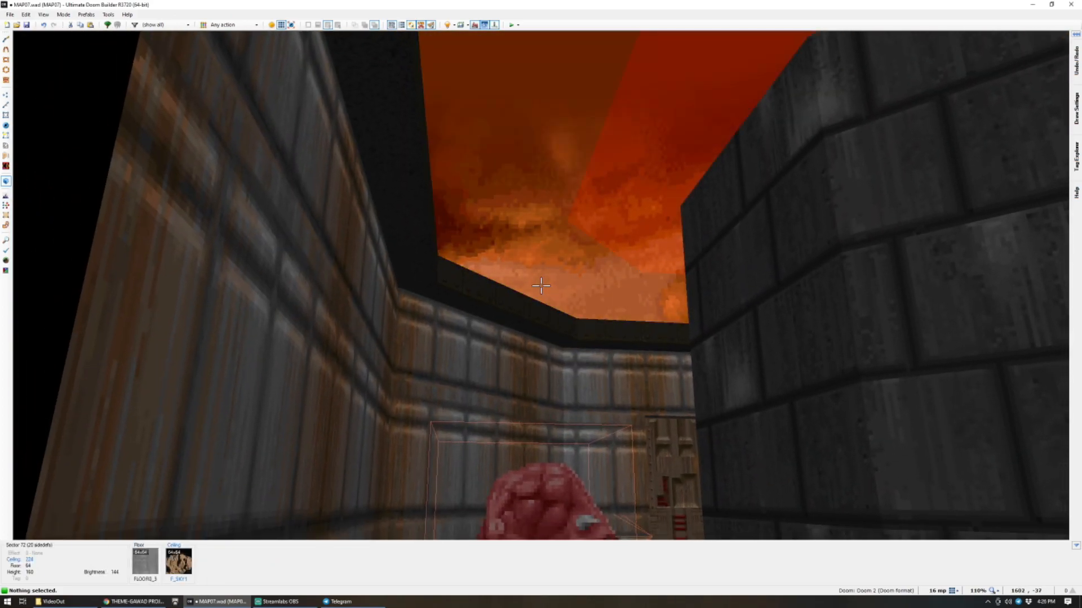
pyautogui.click(541, 285)
pyautogui.press('d')
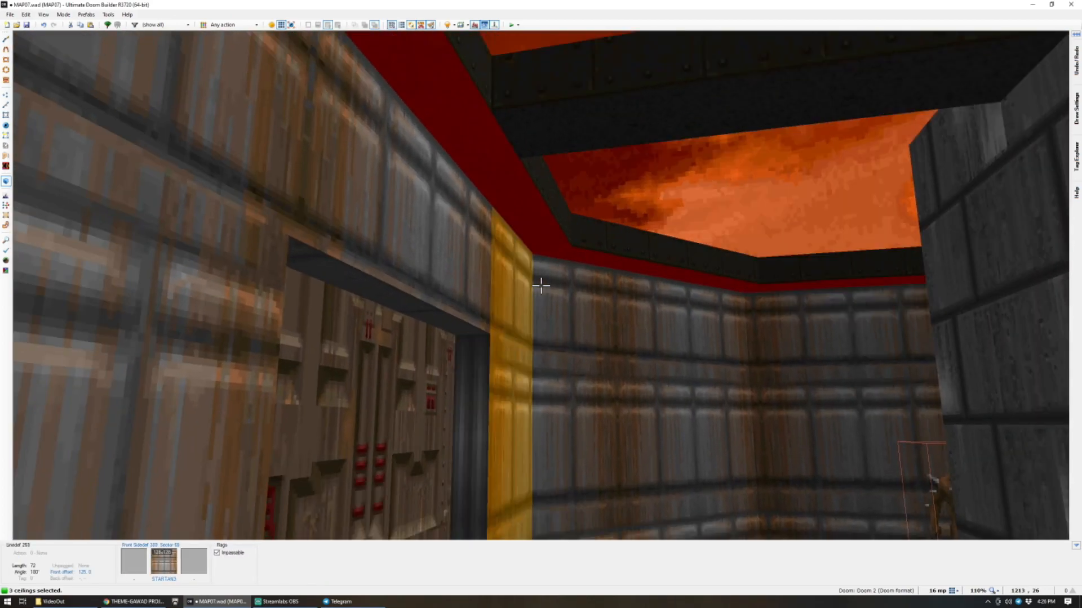
pyautogui.click(541, 286)
pyautogui.click(541, 286)
pyautogui.scroll(1, 541, 285)
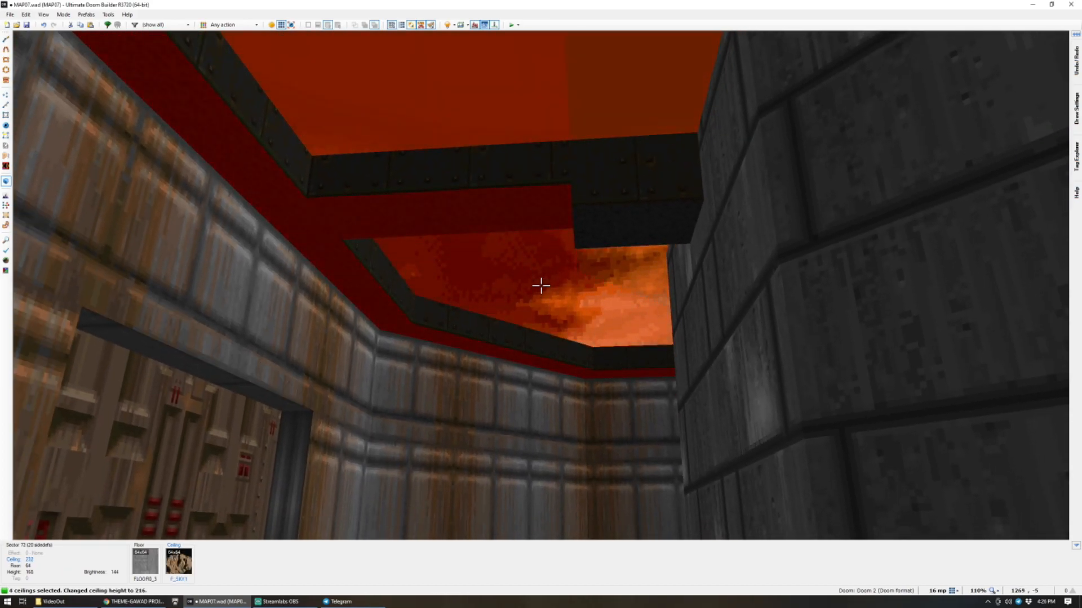
pyautogui.scroll(-1, 540, 285)
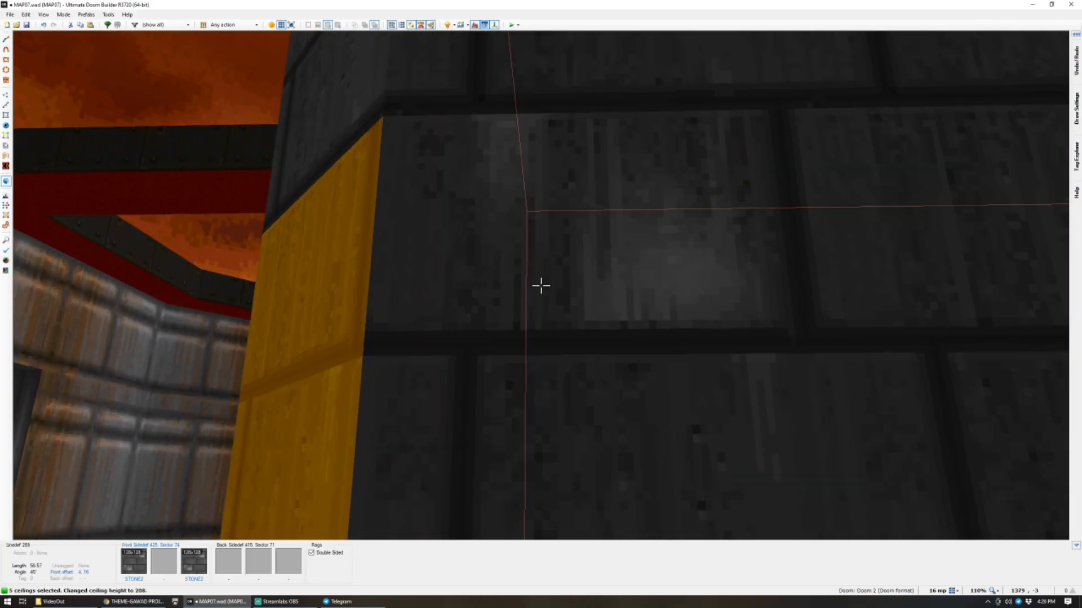
pyautogui.click(541, 286)
pyautogui.scroll(5, 541, 285)
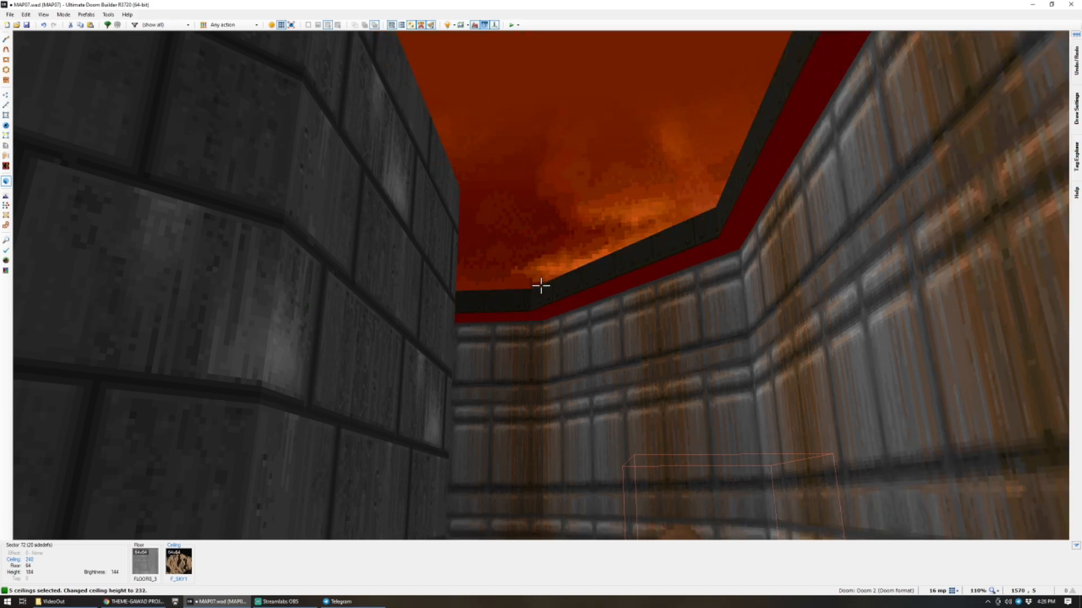
pyautogui.scroll(3, 541, 285)
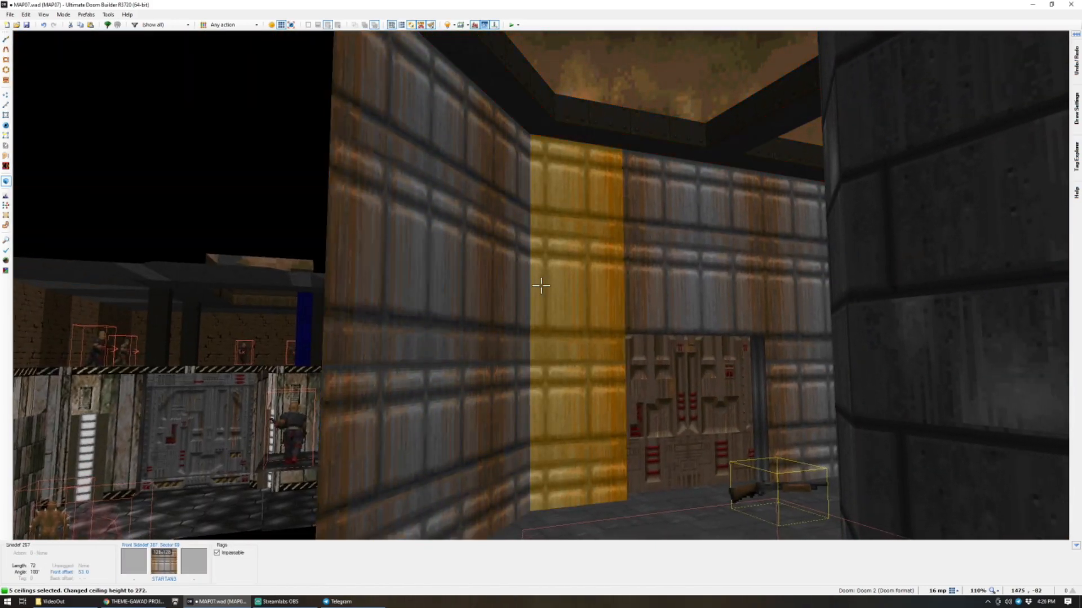
pyautogui.press('q')
# Draw a shallow opening about 136 units long and 23 deep outside the octagonal room's southeast diagonal wall.
pyautogui.scroll(8, 543, 279)
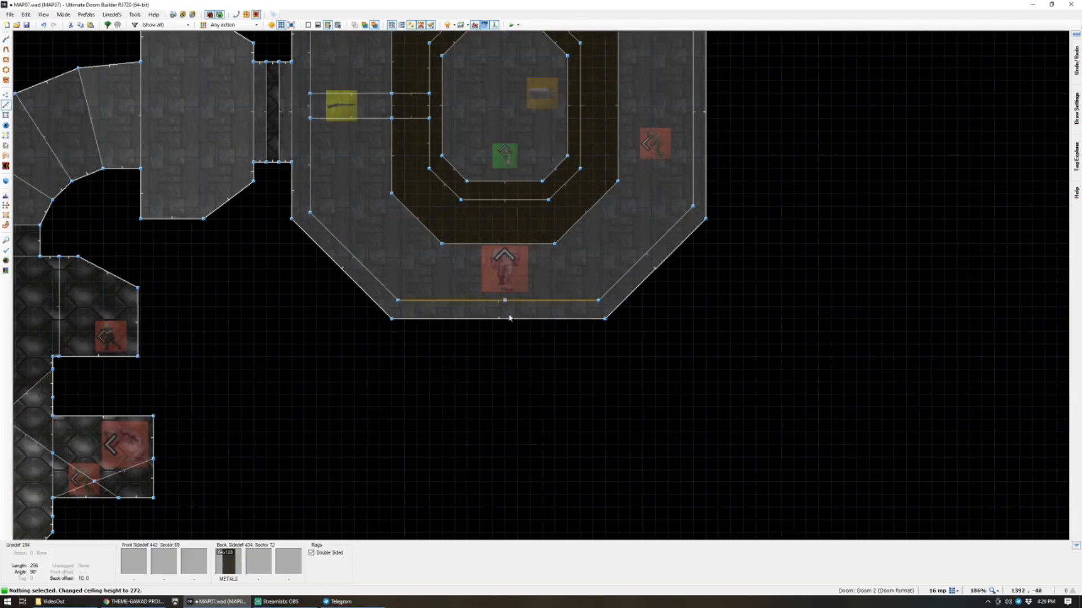
pyautogui.scroll(-5, 507, 322)
pyautogui.scroll(3, 512, 319)
pyautogui.scroll(-2, 381, 367)
pyautogui.scroll(2, 386, 374)
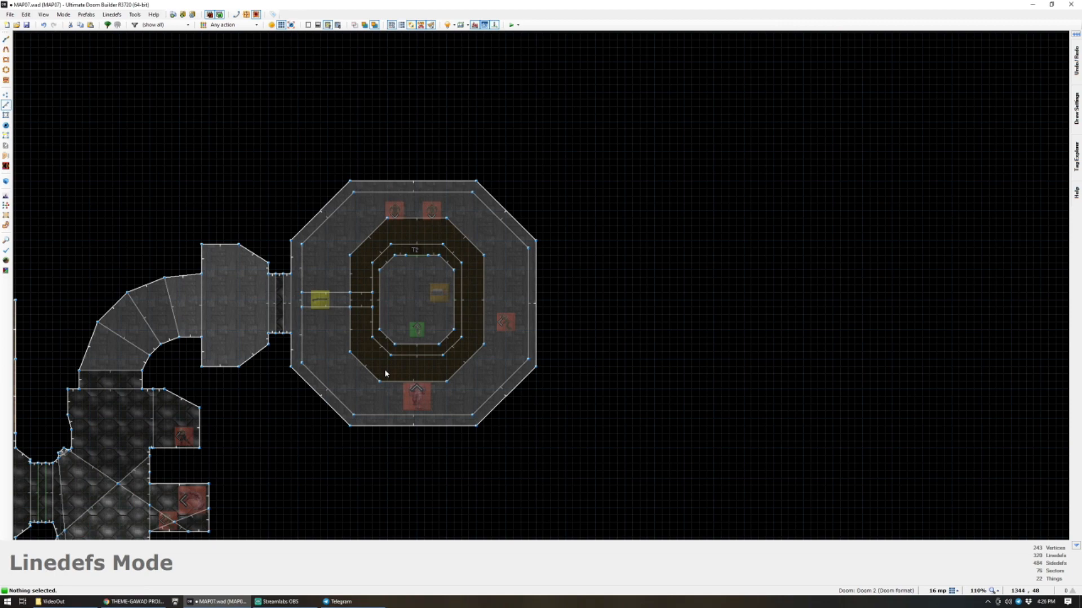
pyautogui.press('d')
pyautogui.scroll(2, 372, 447)
pyautogui.scroll(2, 573, 391)
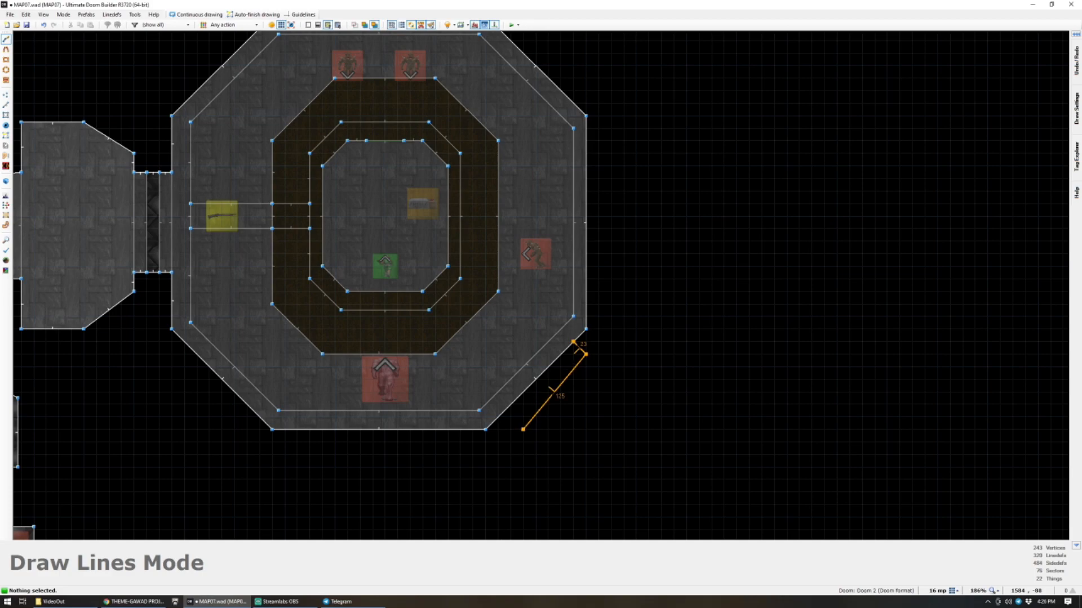
pyautogui.click(573, 343)
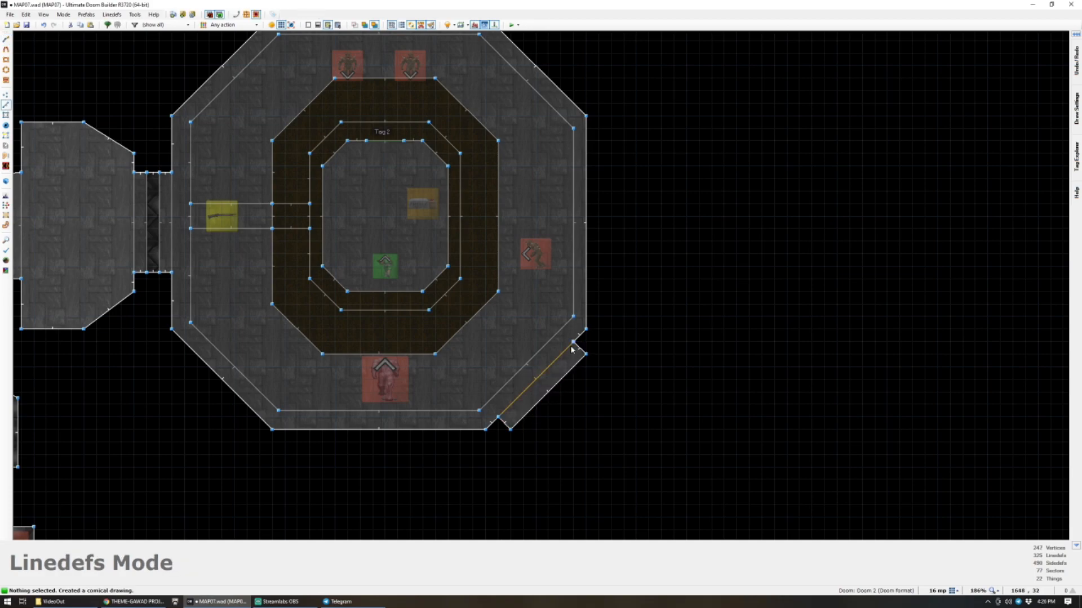
pyautogui.scroll(-2, 542, 385)
pyautogui.scroll(3, 552, 402)
pyautogui.scroll(-3, 430, 415)
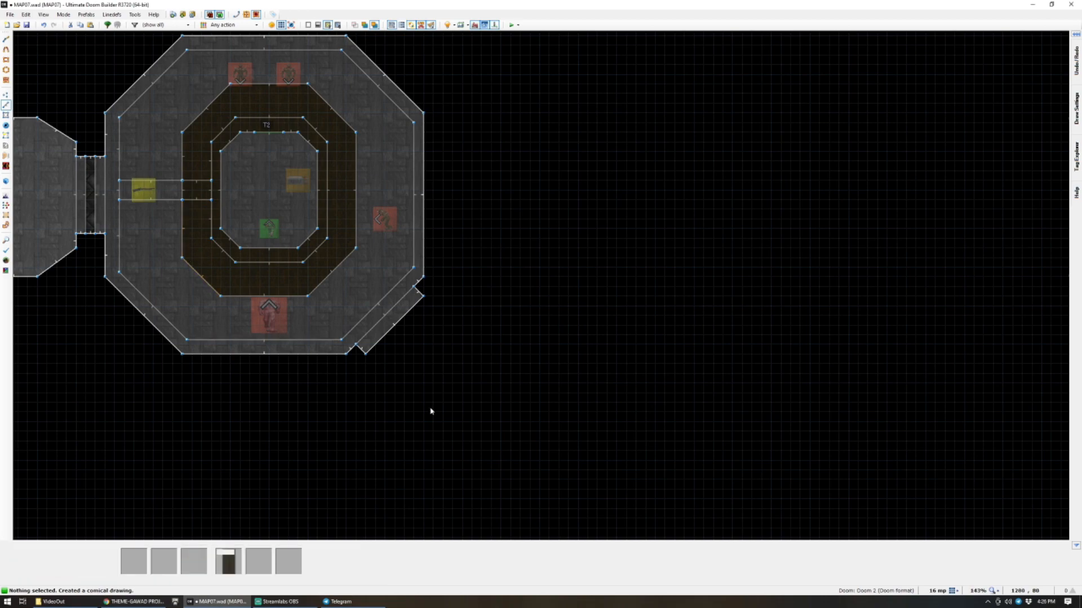
pyautogui.scroll(3, 374, 389)
pyautogui.press('d')
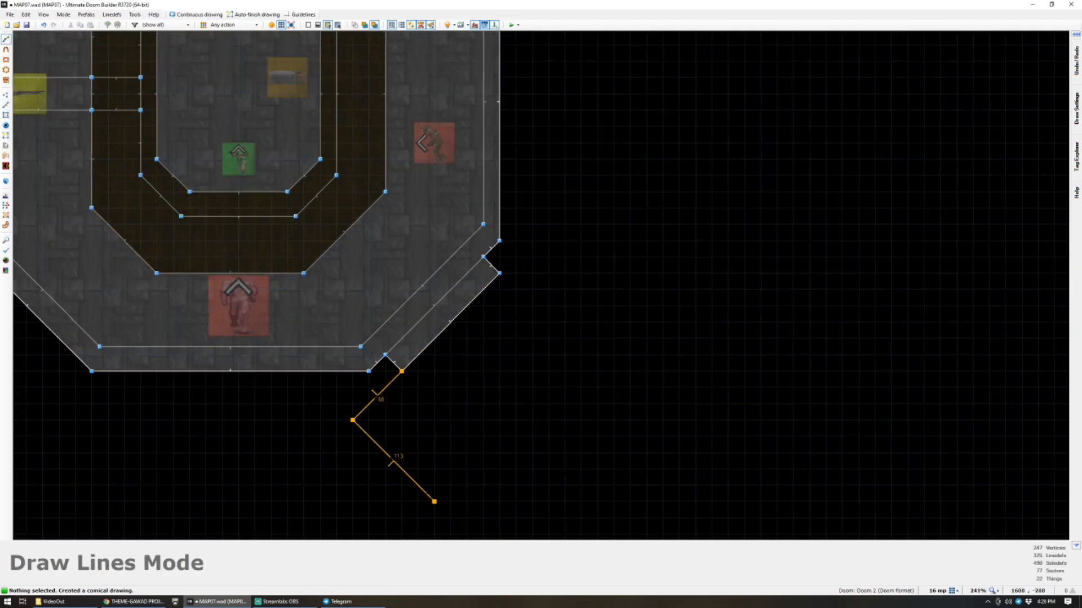
pyautogui.scroll(-1, 418, 485)
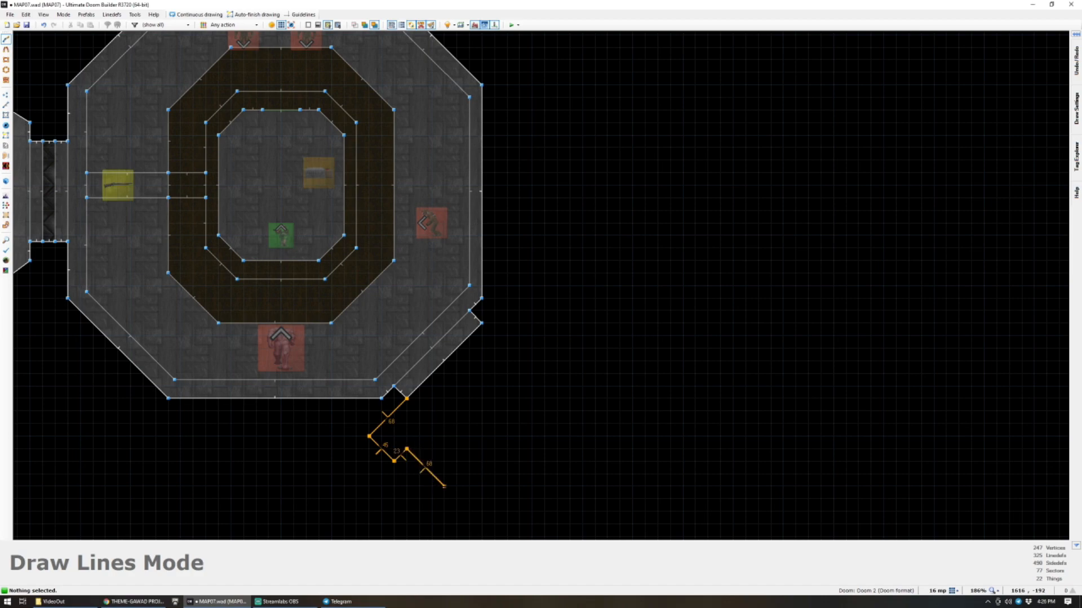
pyautogui.click(444, 486)
pyautogui.press('Down')
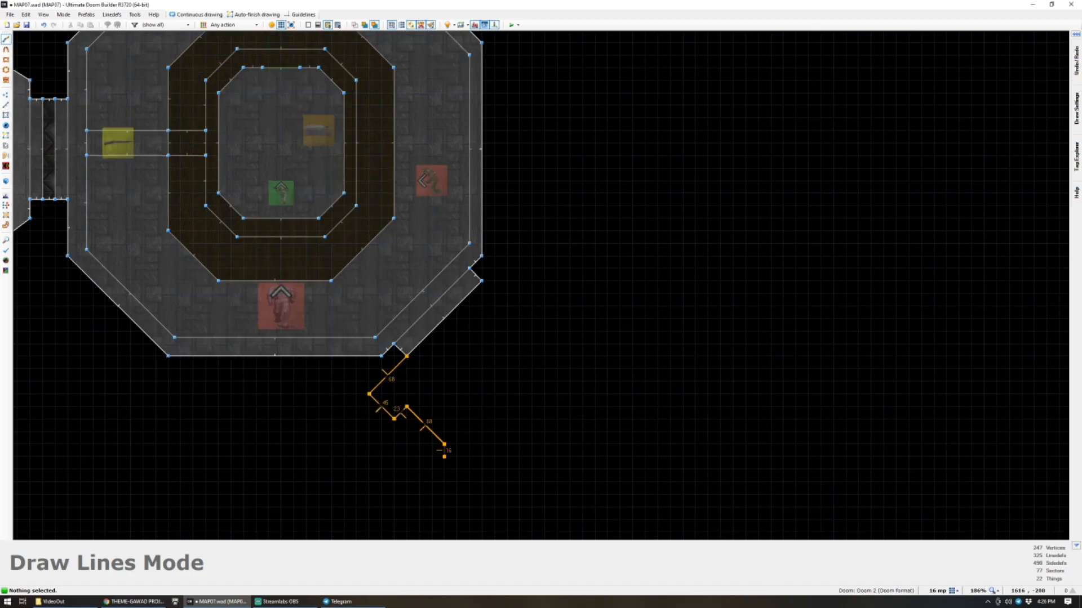
pyautogui.press('Escape')
# Align the grid to the opening's short diagonal side and draw a 400 by 192 room beyond it, its southwest wall split into 64-unit segments.
pyautogui.scroll(-2, 427, 413)
pyautogui.scroll(2, 430, 411)
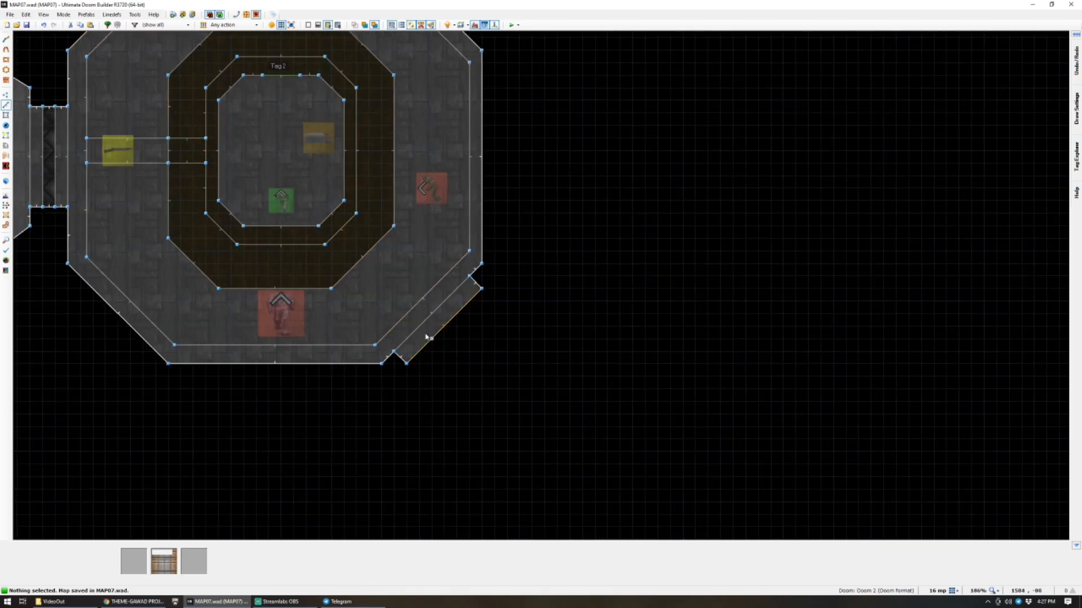
pyautogui.click(397, 360)
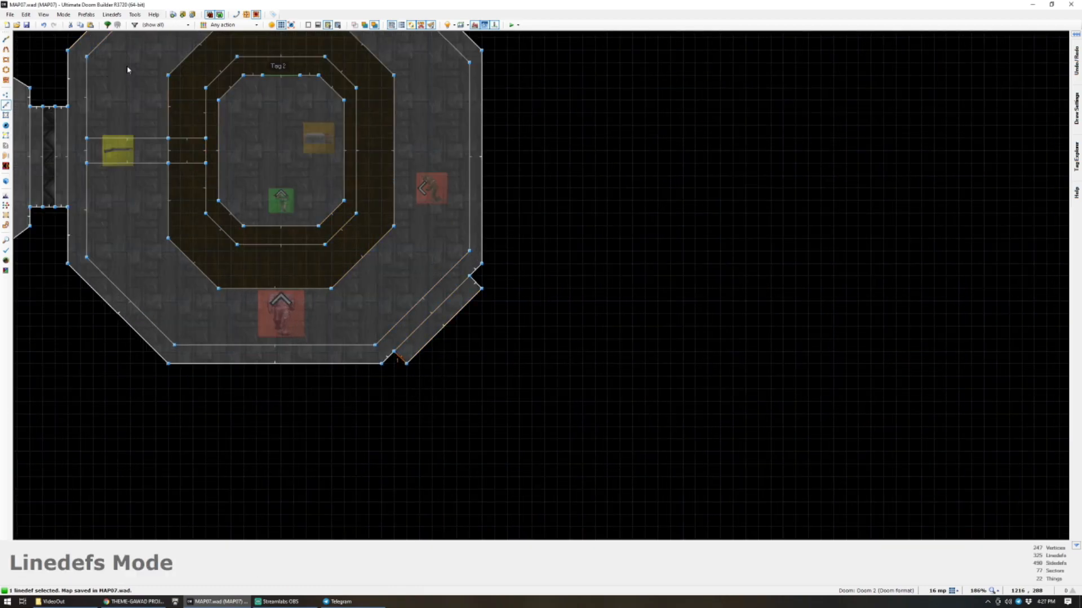
pyautogui.click(63, 15)
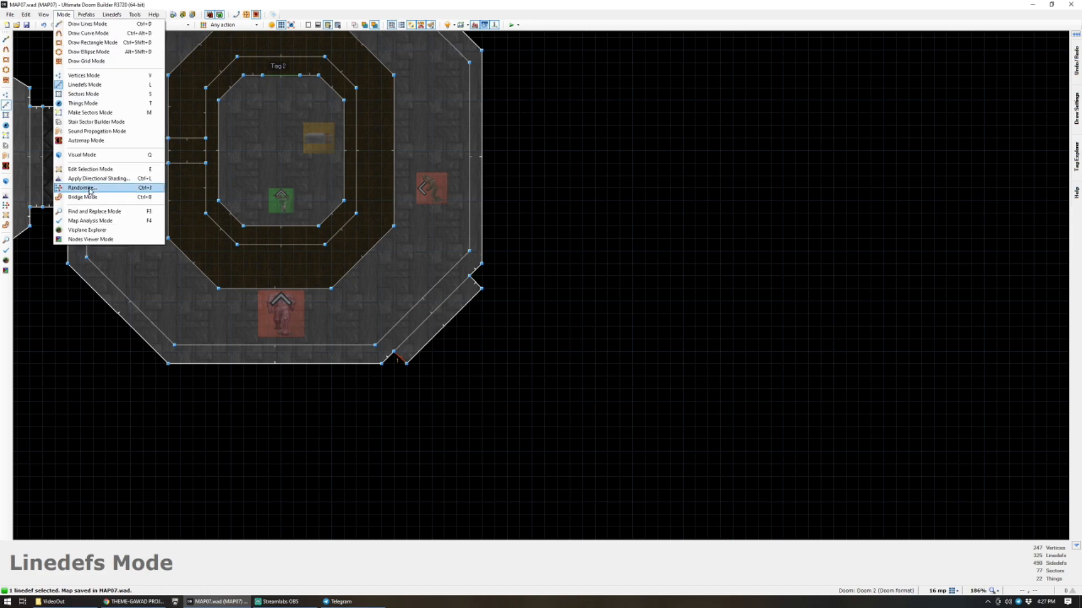
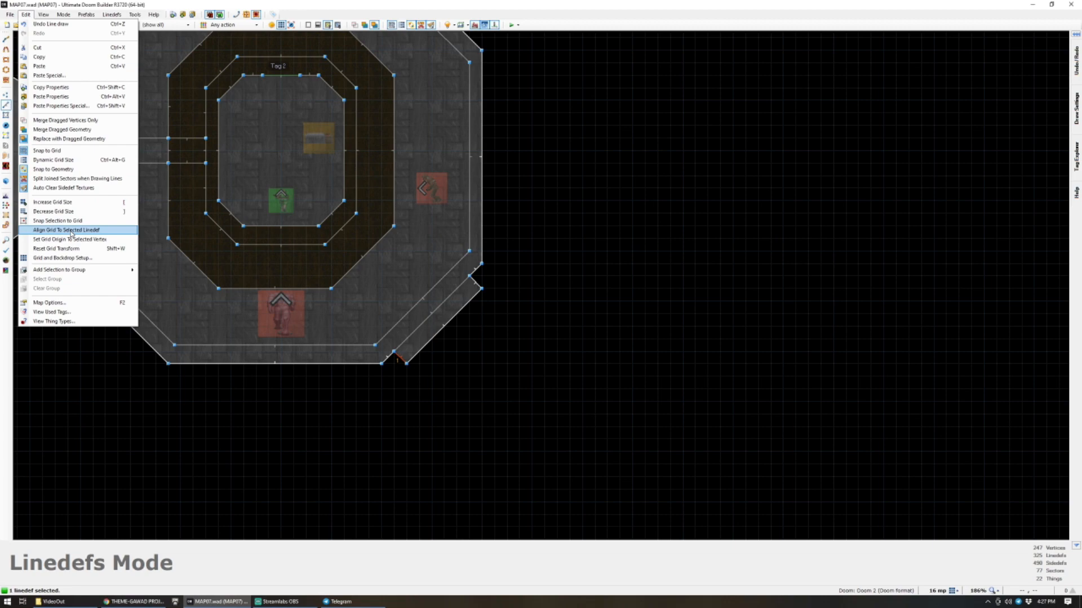
pyautogui.click(72, 230)
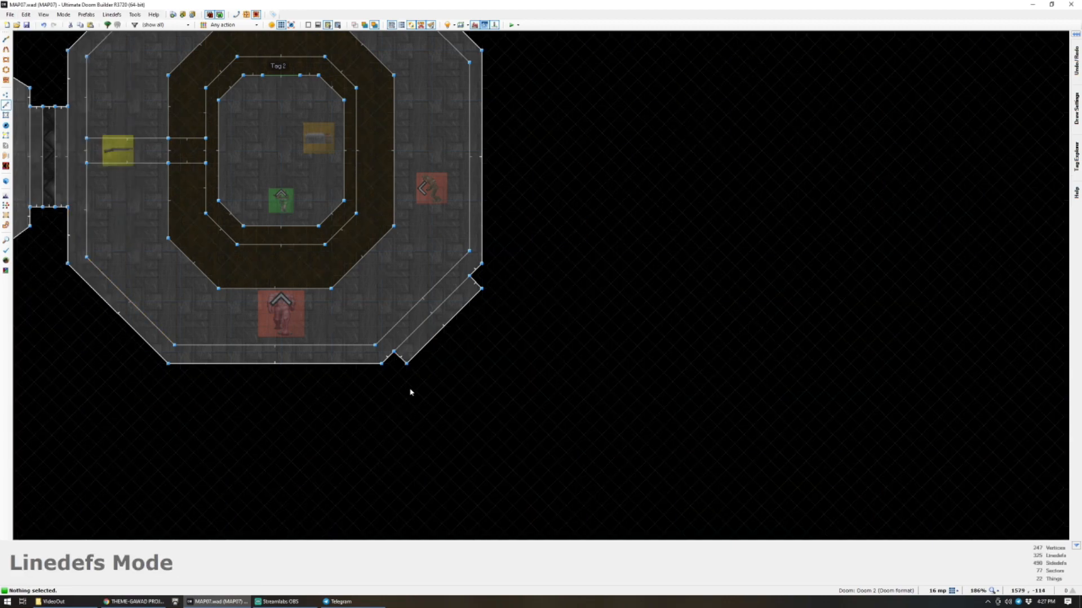
pyautogui.press('d')
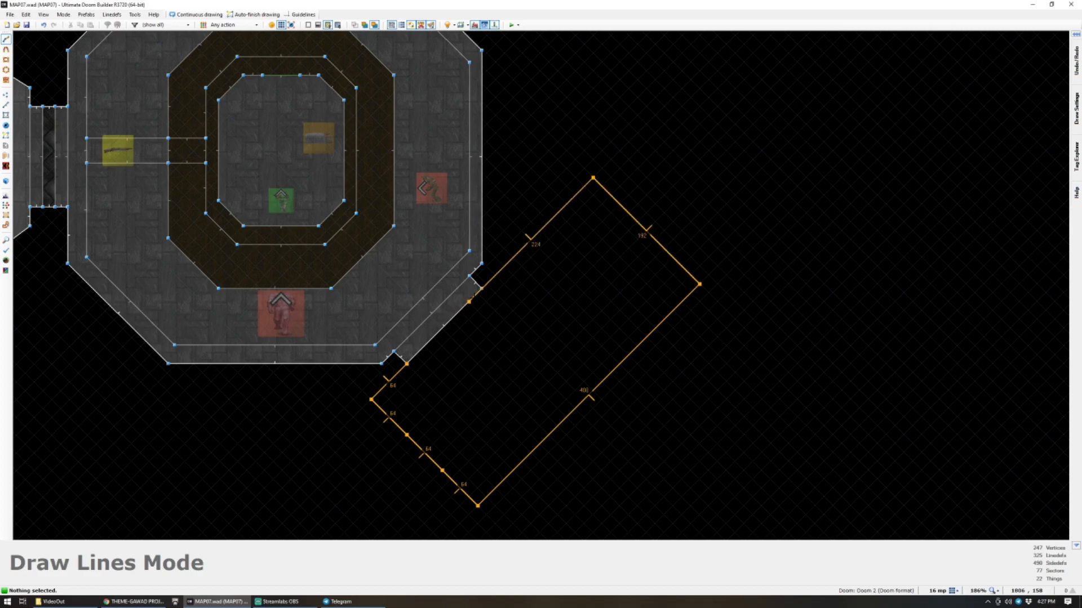
pyautogui.click(481, 289)
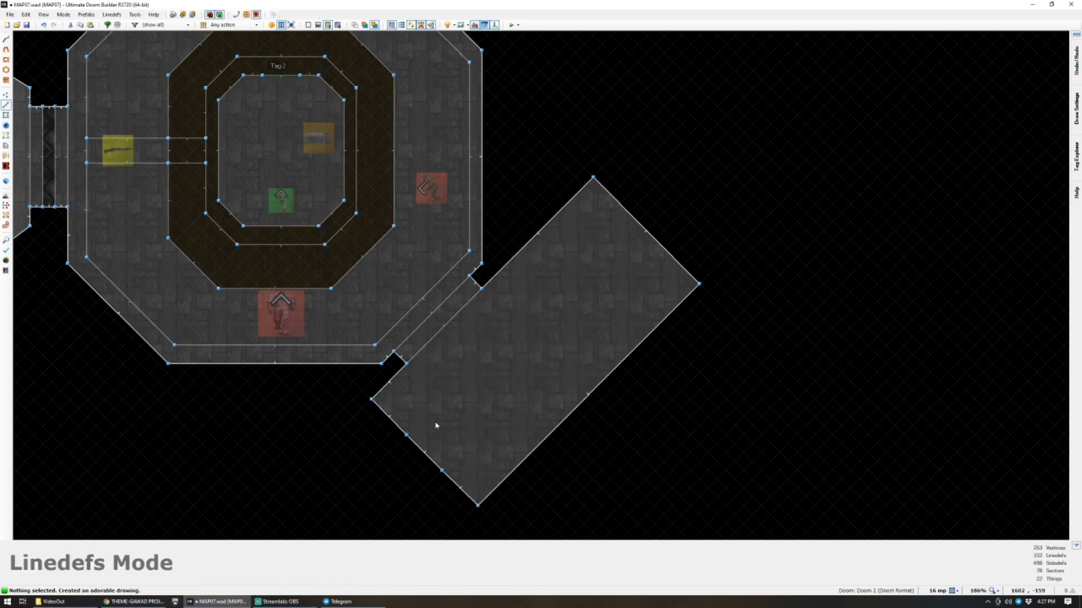
# Set the middle texture of the central segment on the side room's southwest wall to SW1STON1 and view the room in 3D.
pyautogui.rightClick(418, 451)
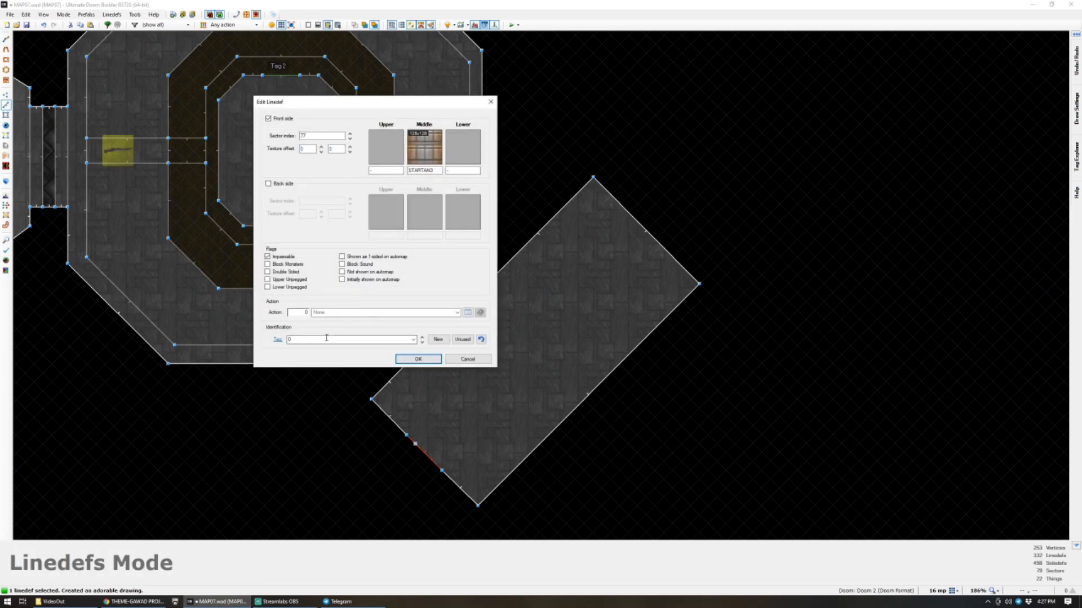
pyautogui.click(426, 154)
pyautogui.doubleClick(168, 209)
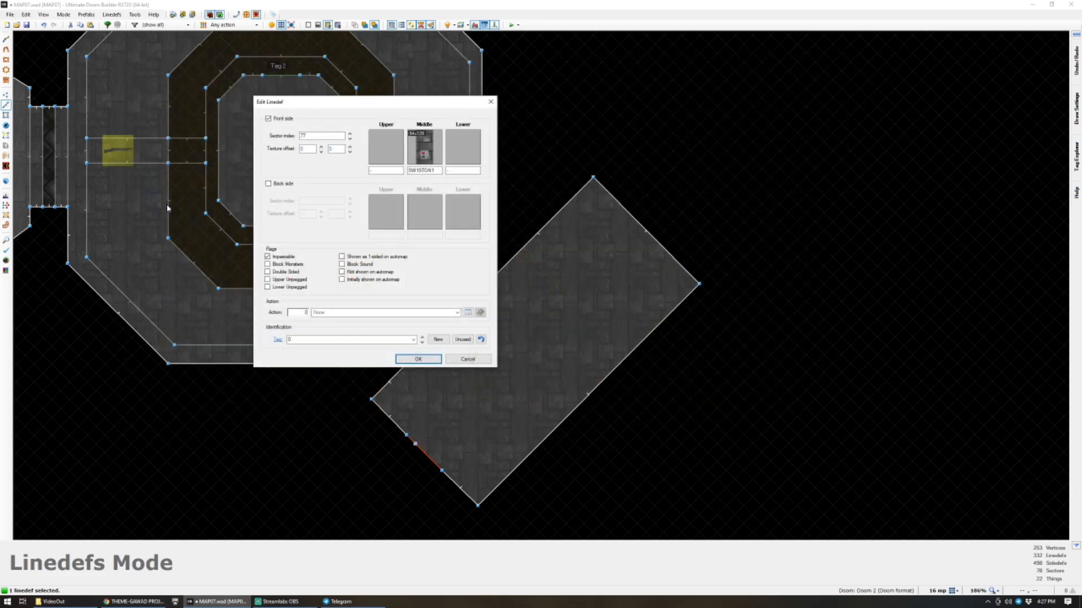
pyautogui.click(417, 359)
pyautogui.press('q')
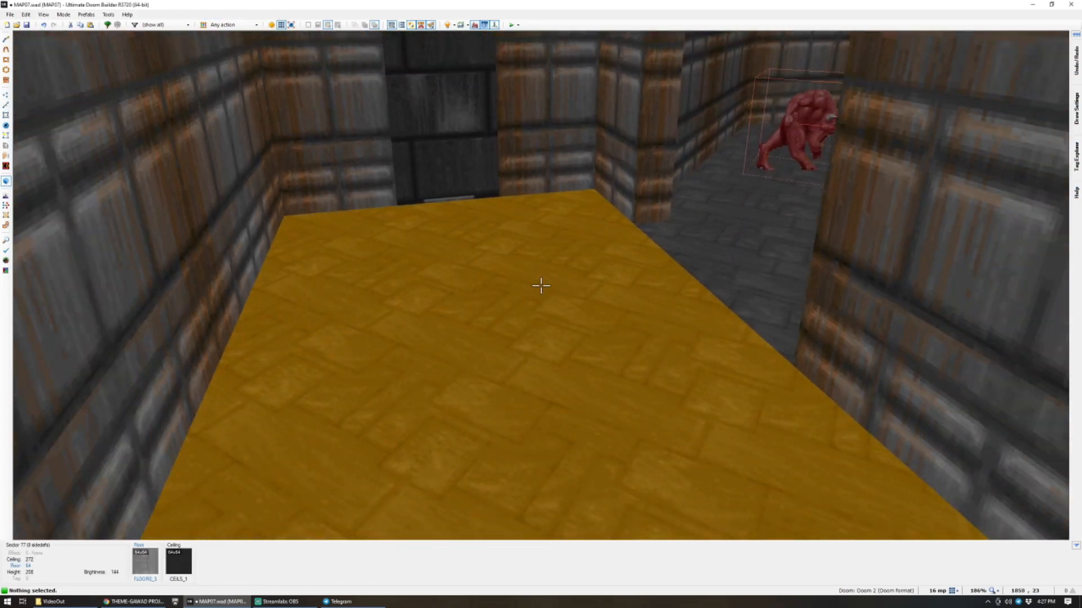
pyautogui.click(541, 286)
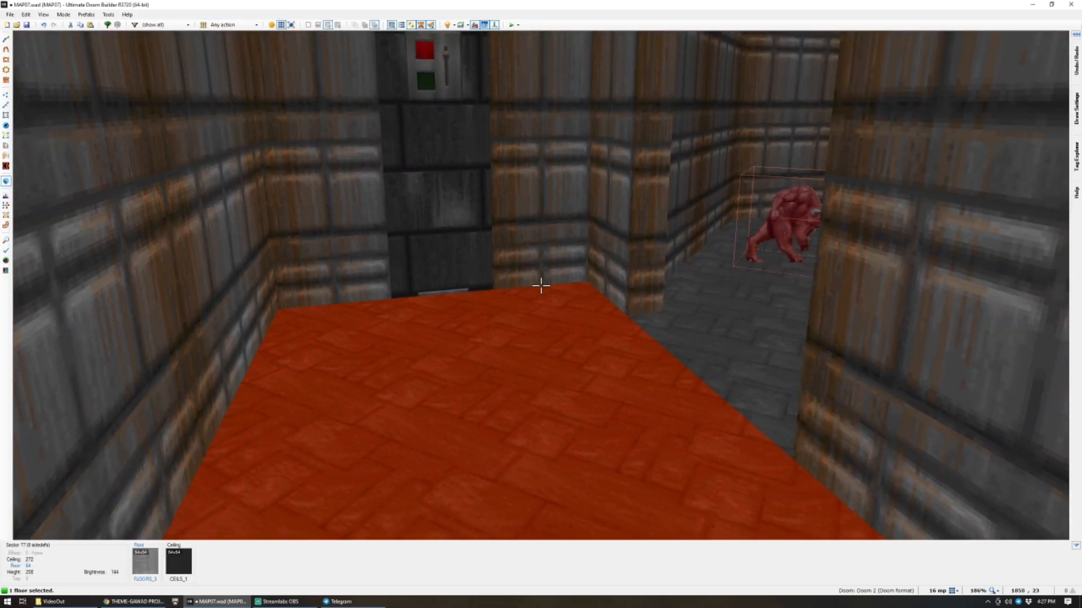
pyautogui.scroll(1, 540, 286)
pyautogui.scroll(-1, 541, 286)
pyautogui.press('c')
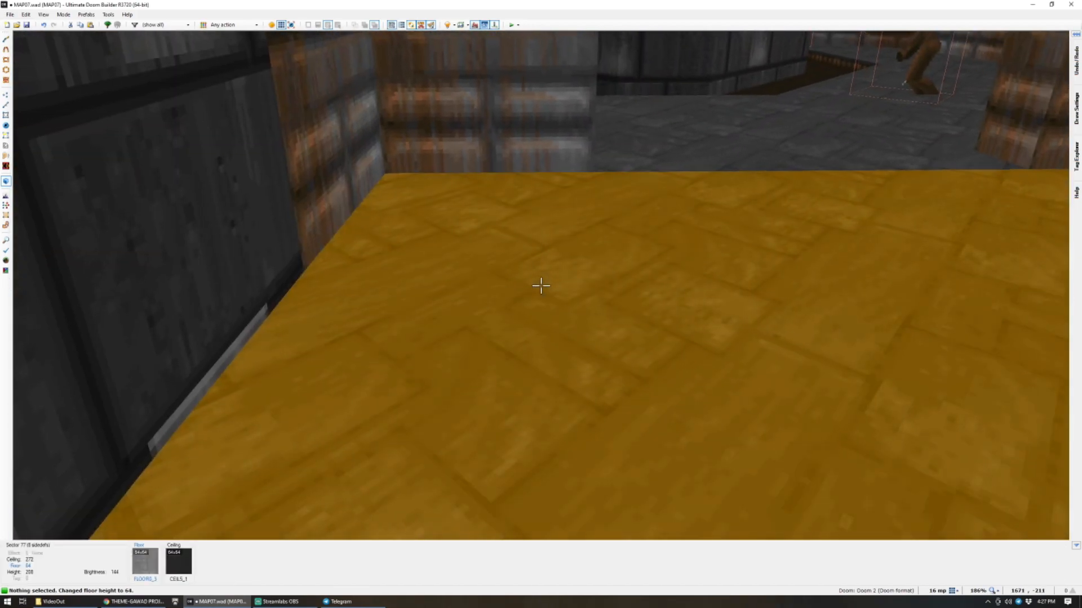
# Raise the floors of the side room and its opening to 144, and set the opening's ceiling height to 216.
pyautogui.click(541, 286)
pyautogui.scroll(7, 540, 285)
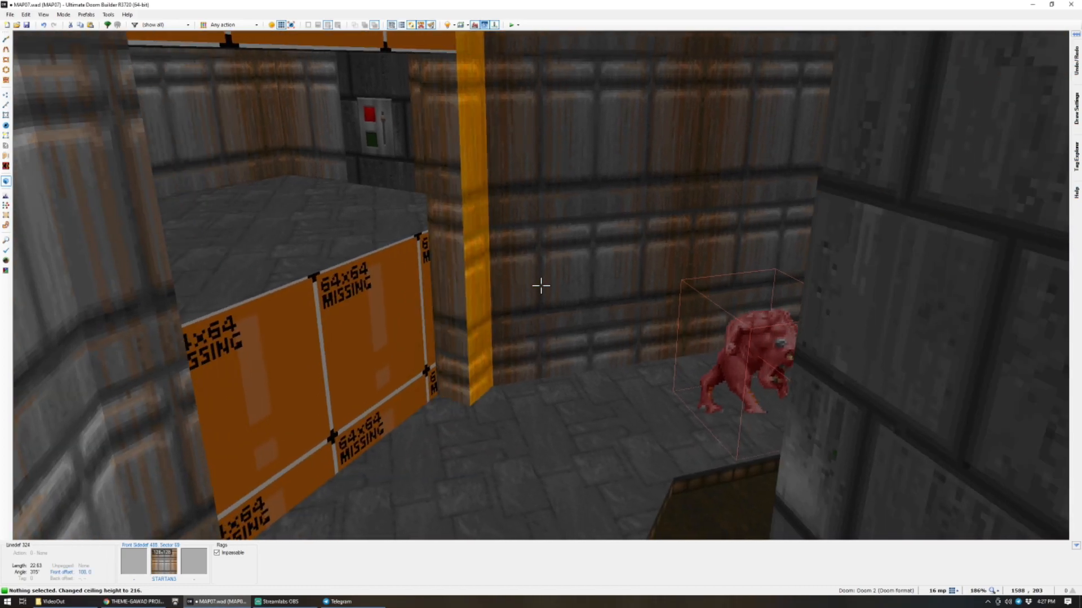
pyautogui.scroll(10, 540, 286)
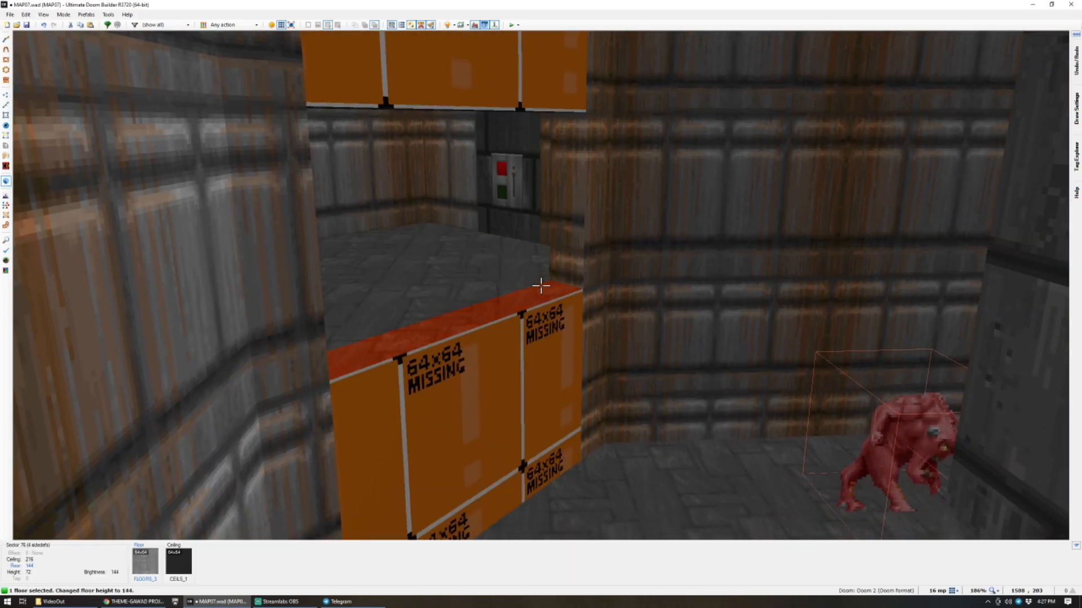
pyautogui.press('c')
# Copy STARTAN3 onto the missing faces above and below the opening on the octagonal room side, unpegged and auto-aligned in X and Y.
pyautogui.hotkey('ctrl', 'c')
pyautogui.hotkey('ctrl', 'v')
pyautogui.hotkey('ctrl', 'v')
pyautogui.press('u')
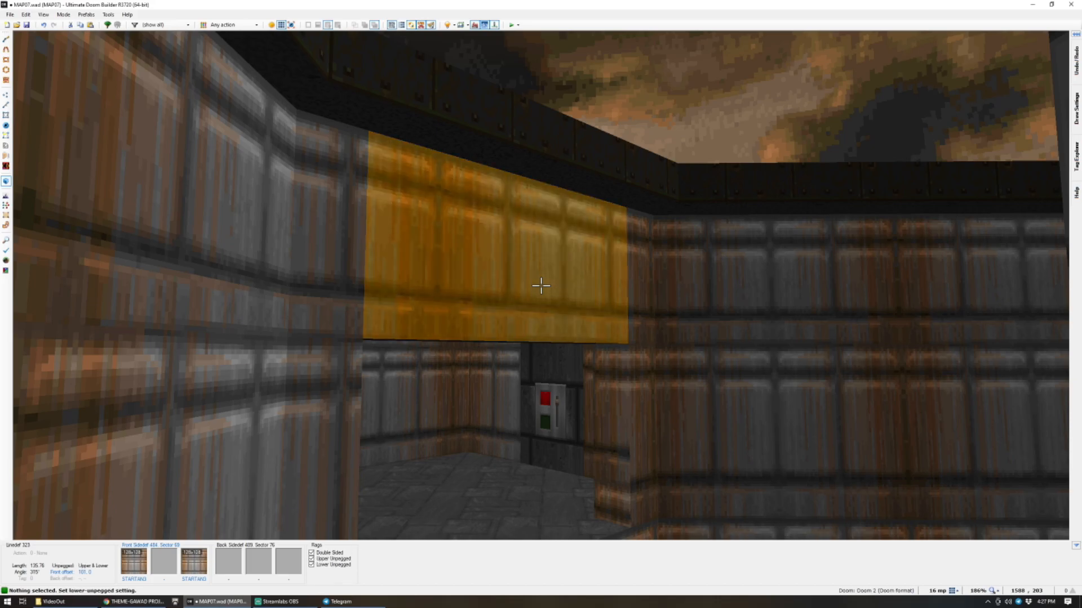
pyautogui.hotkey('ctrl', 'a')
pyautogui.press('e')
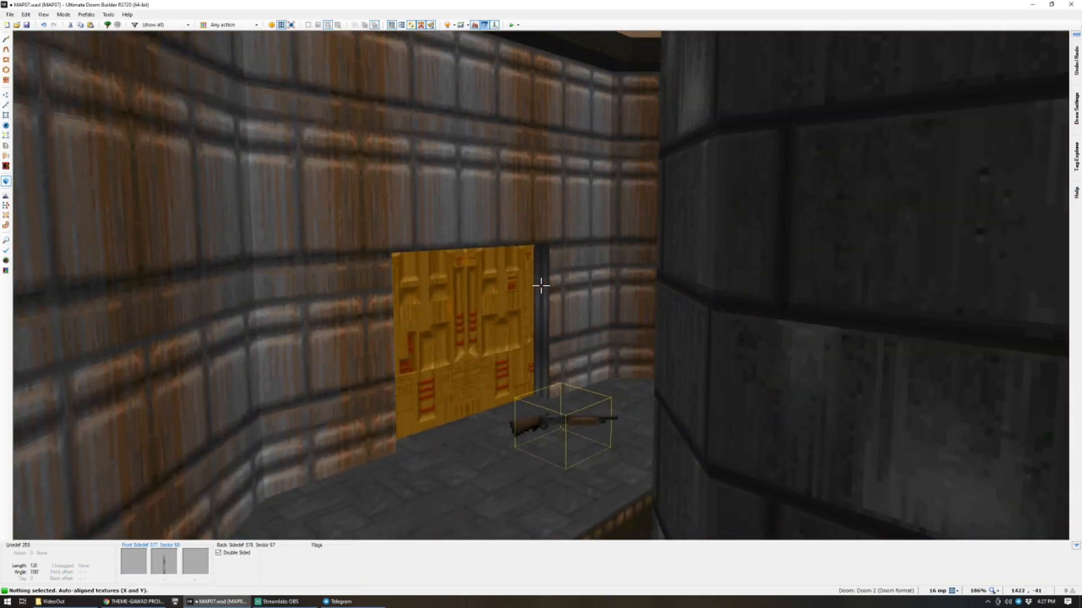
# Copy STARTAN3 onto the missing face above the opening inside the side room, unpeg it and auto-align it in X and Y.
pyautogui.press('e')
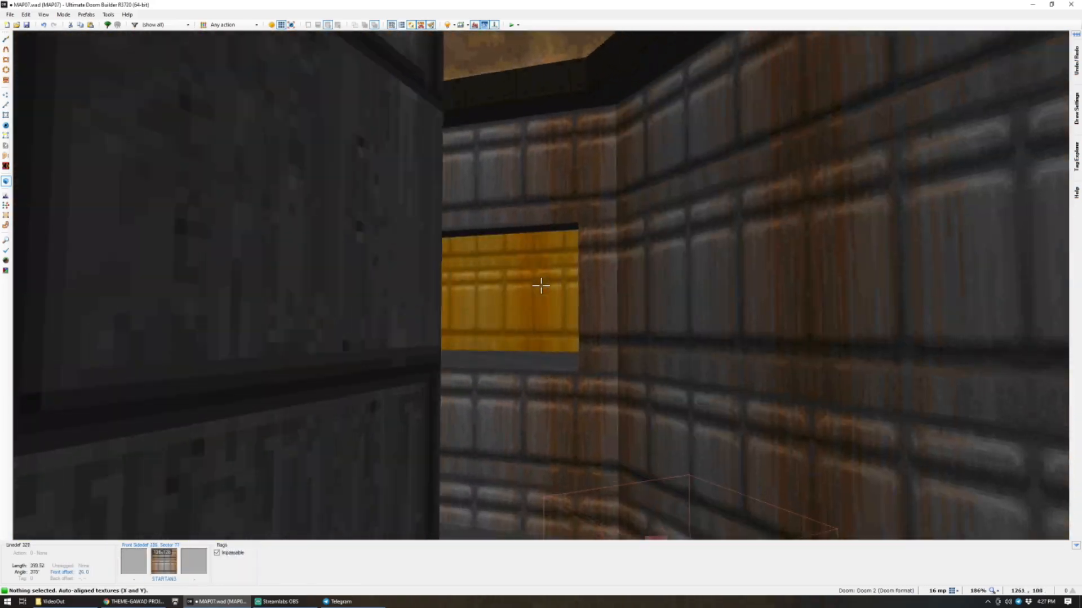
pyautogui.press('e')
pyautogui.press('d')
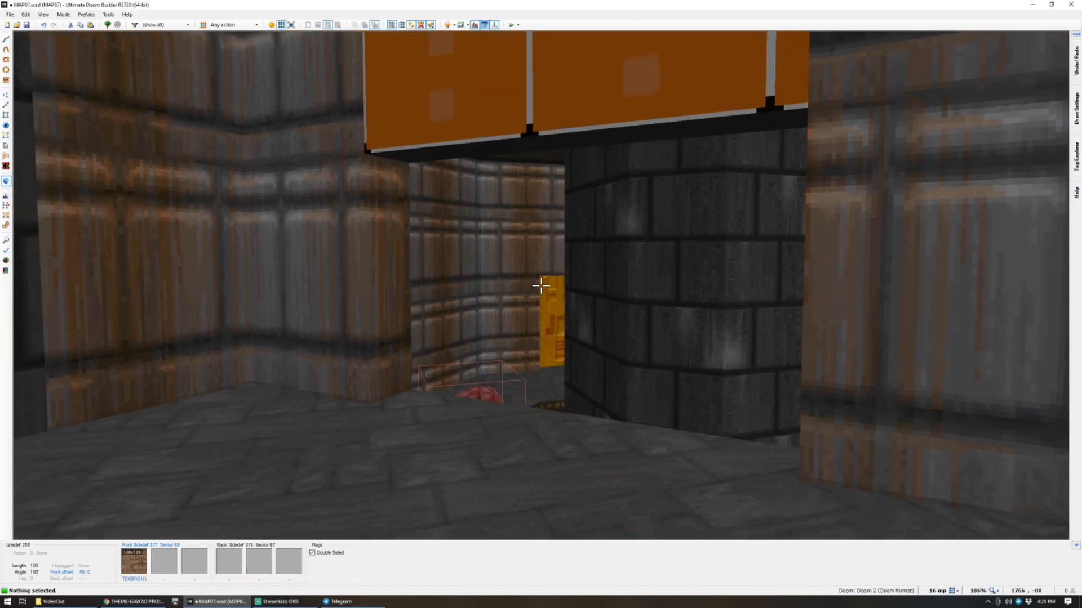
pyautogui.hotkey('ctrl', 'c')
pyautogui.hotkey('ctrl', 'v')
pyautogui.press('u')
pyautogui.press('d')
pyautogui.hotkey('ctrl', 'a')
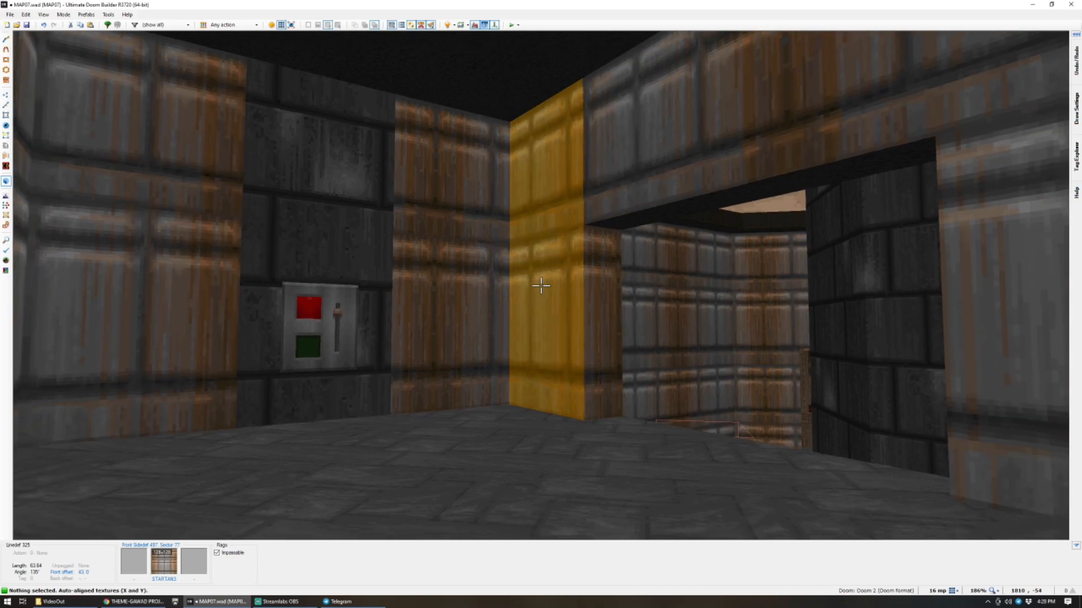
# Return to the 2D map and insert a vertex on each side of the switch segment in the side room's southwest wall.
pyautogui.press('q')
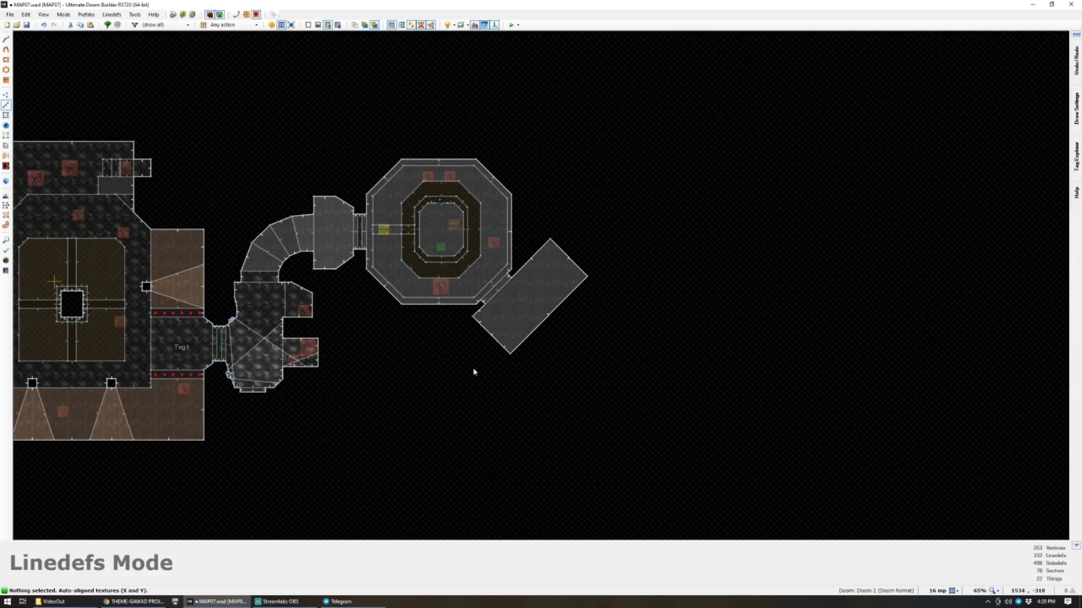
pyautogui.scroll(10, 475, 373)
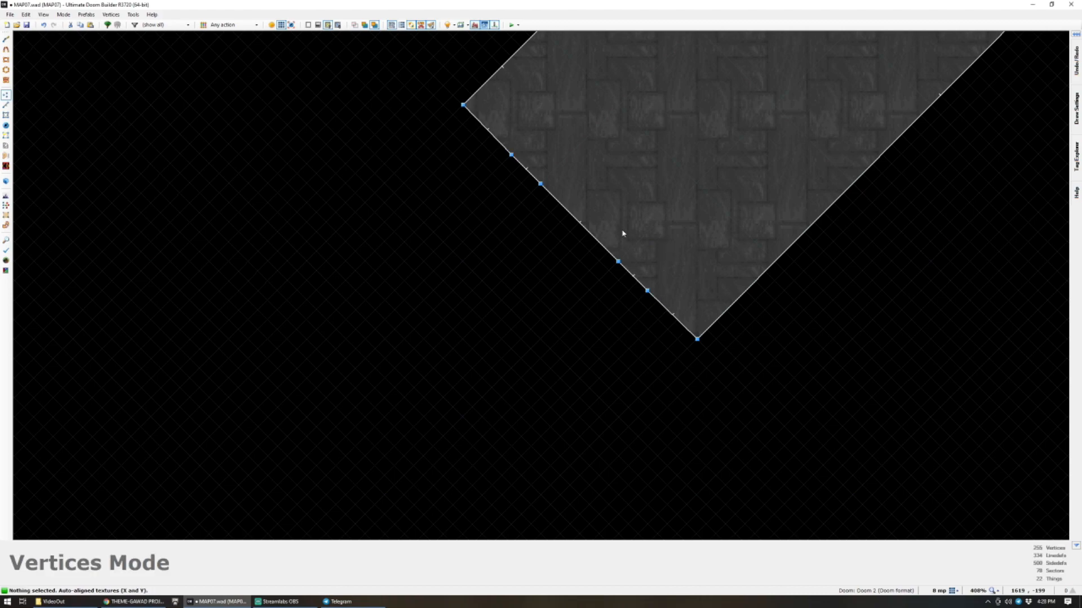
# In the 3D view, apply SUPPORT3 to the two wall segments flanking the switch and reset their texture offsets.
pyautogui.press('q')
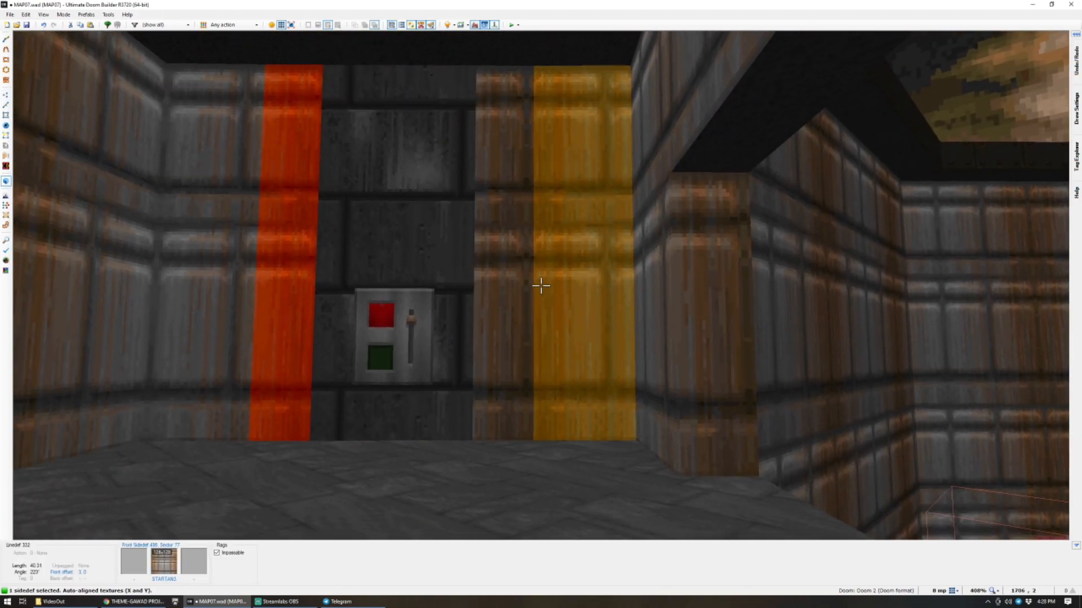
pyautogui.click(541, 286)
pyautogui.middleClick(541, 286)
pyautogui.write('SUP')
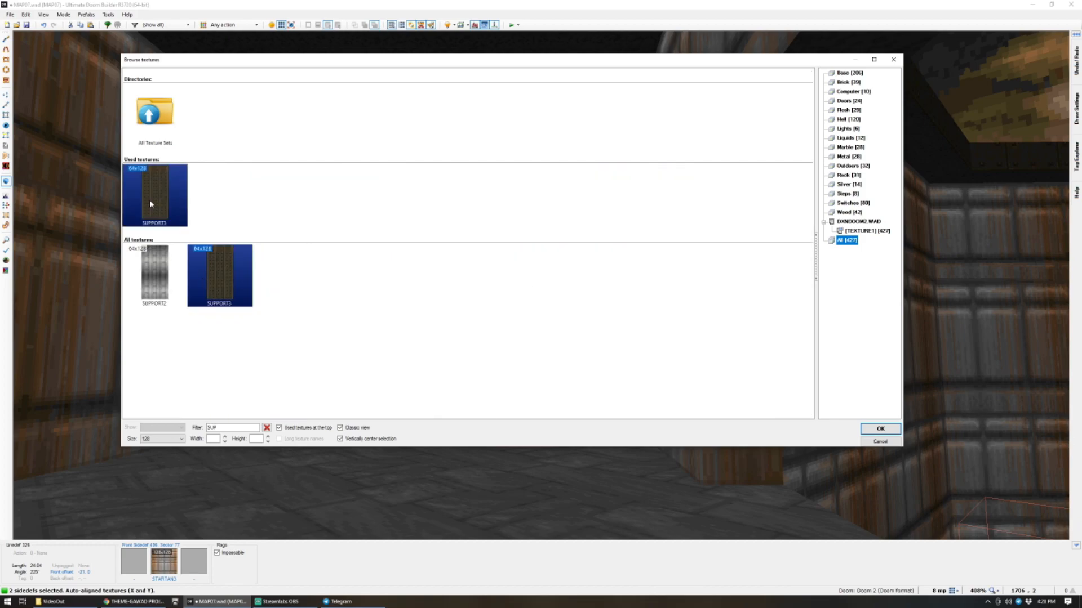
pyautogui.doubleClick(150, 204)
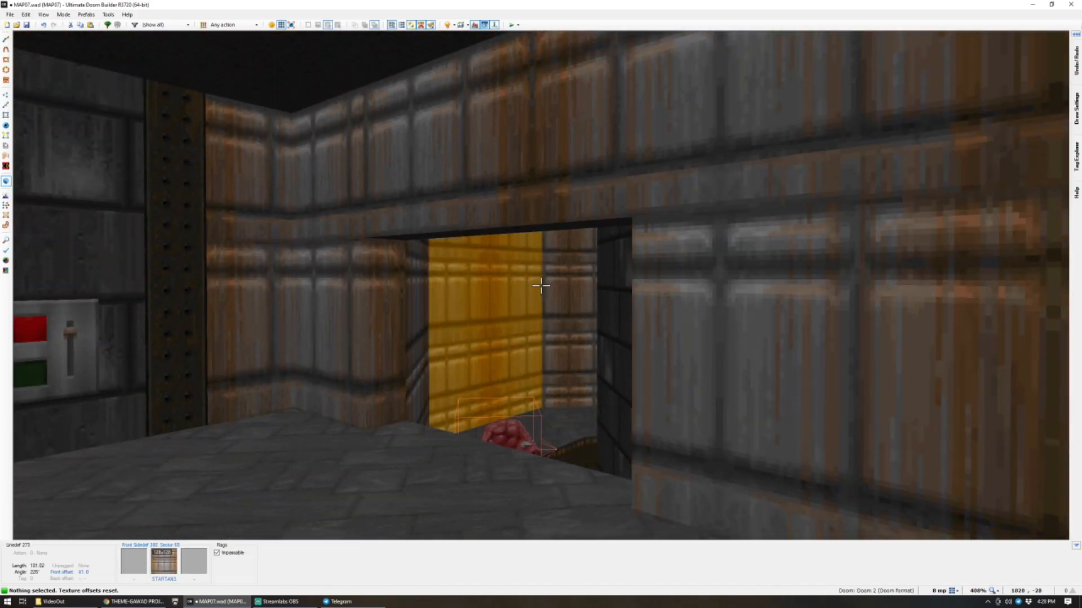
# Copy SUPPORT3 onto both end faces of the opening between the octagonal room and side room, resetting their texture offsets.
pyautogui.press('q')
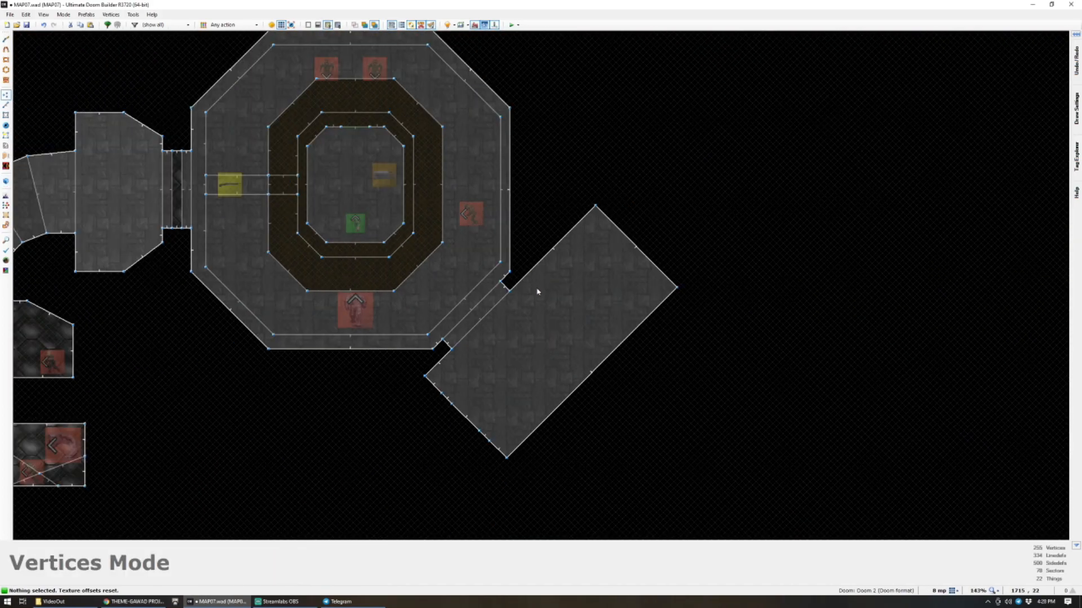
pyautogui.scroll(3, 542, 290)
pyautogui.press('q')
pyautogui.hotkey('ctrl', 'v')
pyautogui.hotkey('ctrl', 'r')
pyautogui.hotkey('ctrl', 'v')
pyautogui.hotkey('ctrl', 'r')
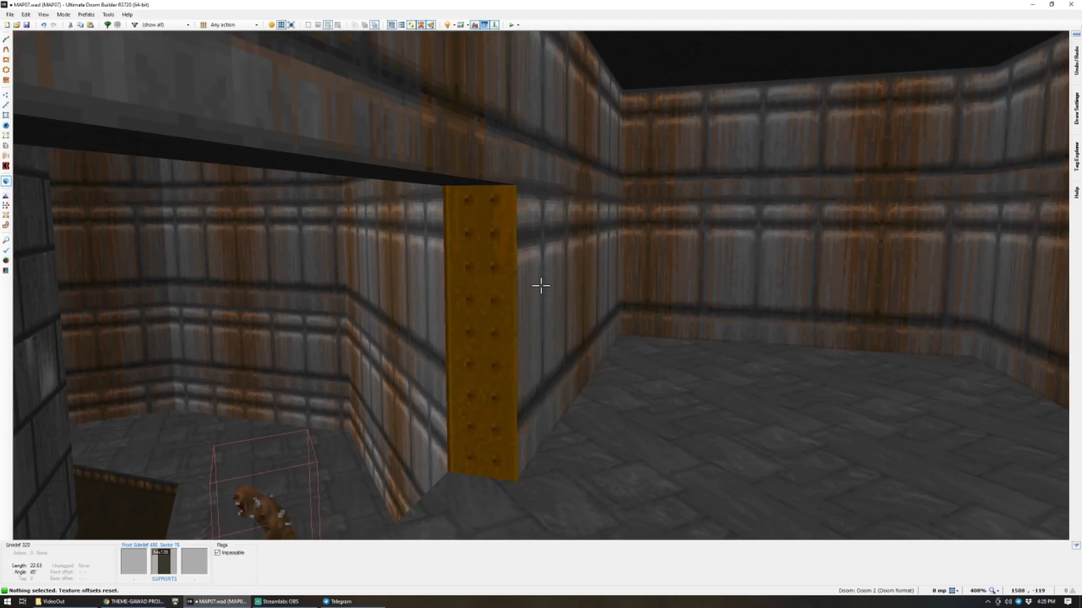
# Retexture all connected STARTAN3 walls of the side room with STONE2 and auto-align them in X and Y.
pyautogui.keyDown('shift'); pyautogui.click(541, 285); pyautogui.keyUp('shift')
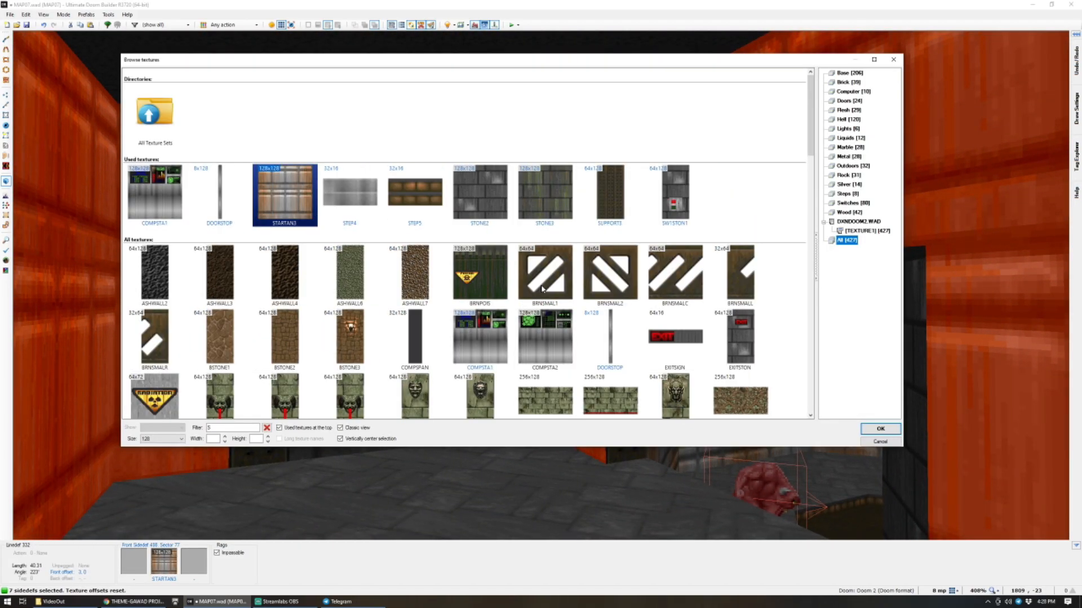
pyautogui.press('c')
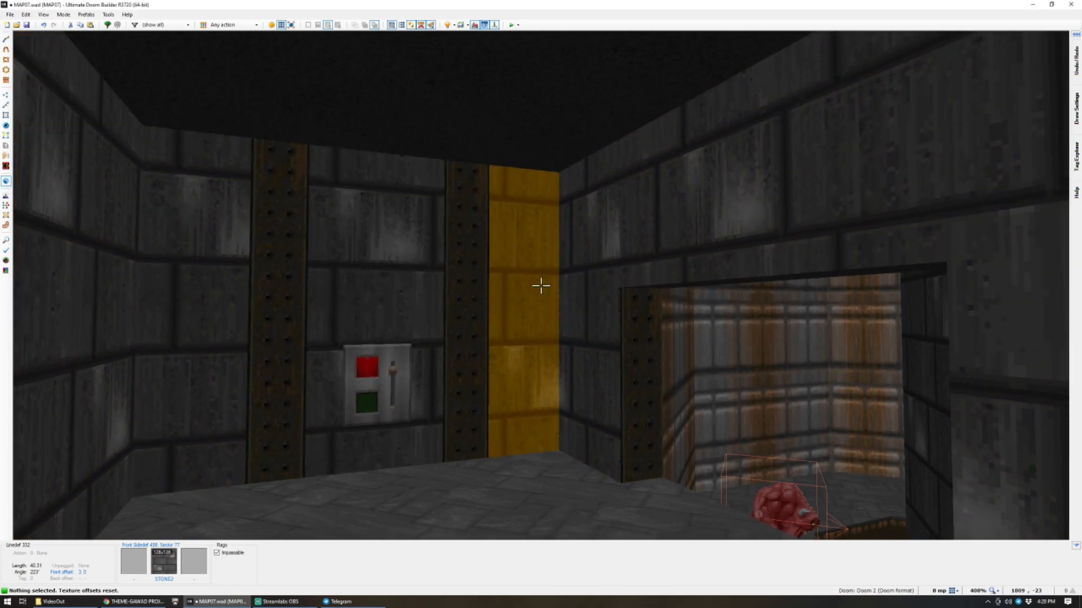
pyautogui.hotkey('ctrl', 'a')
pyautogui.press('d')
pyautogui.press('e')
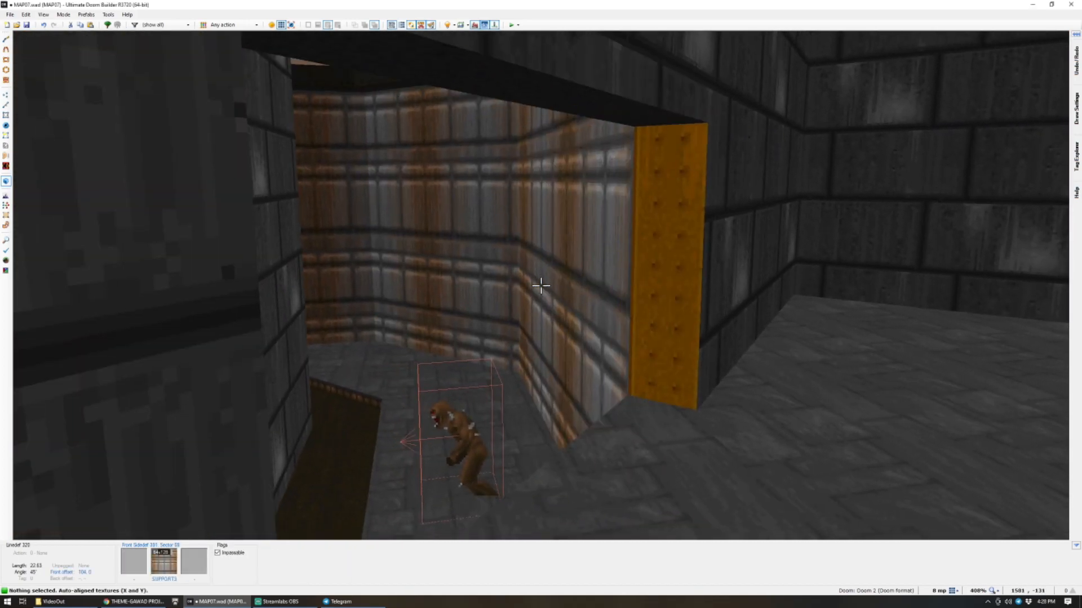
pyautogui.press('e')
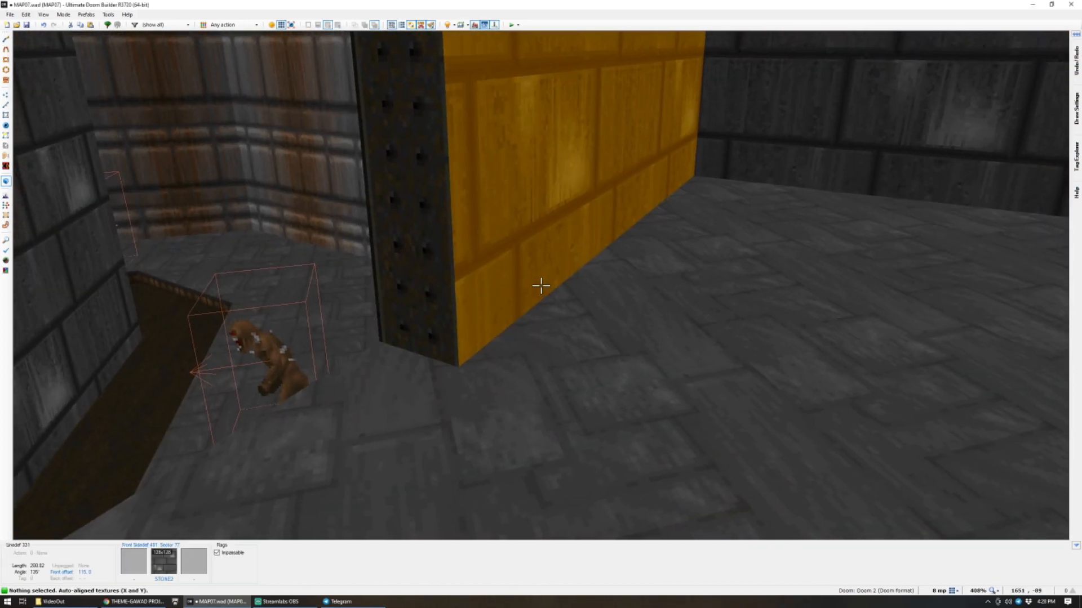
pyautogui.press('e')
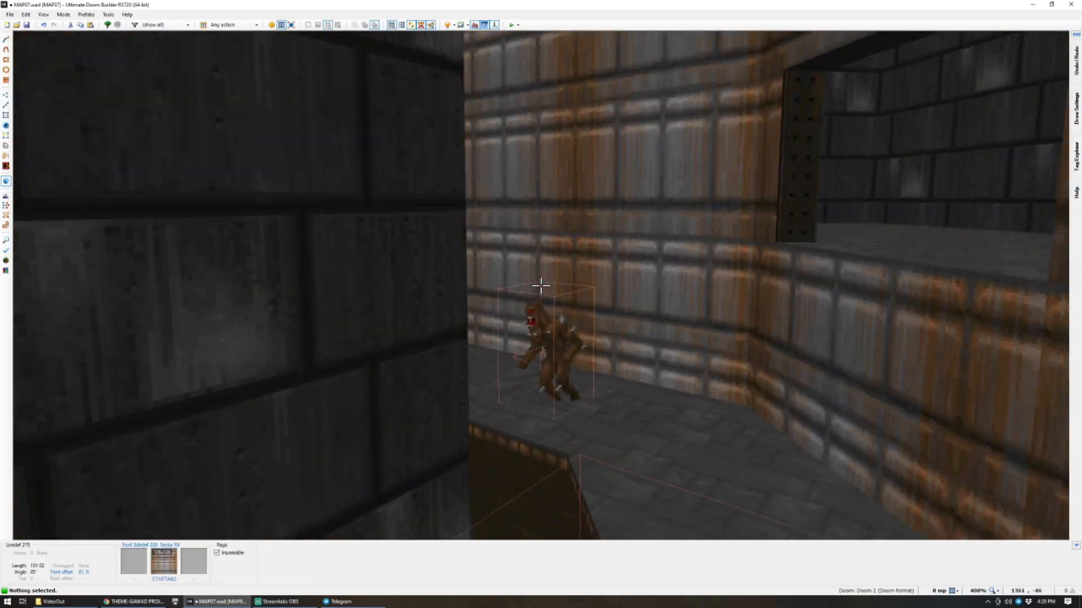
# Return to the 2D map and save MAP07.wad.
pyautogui.press('w')
pyautogui.hotkey('ctrl', 's')
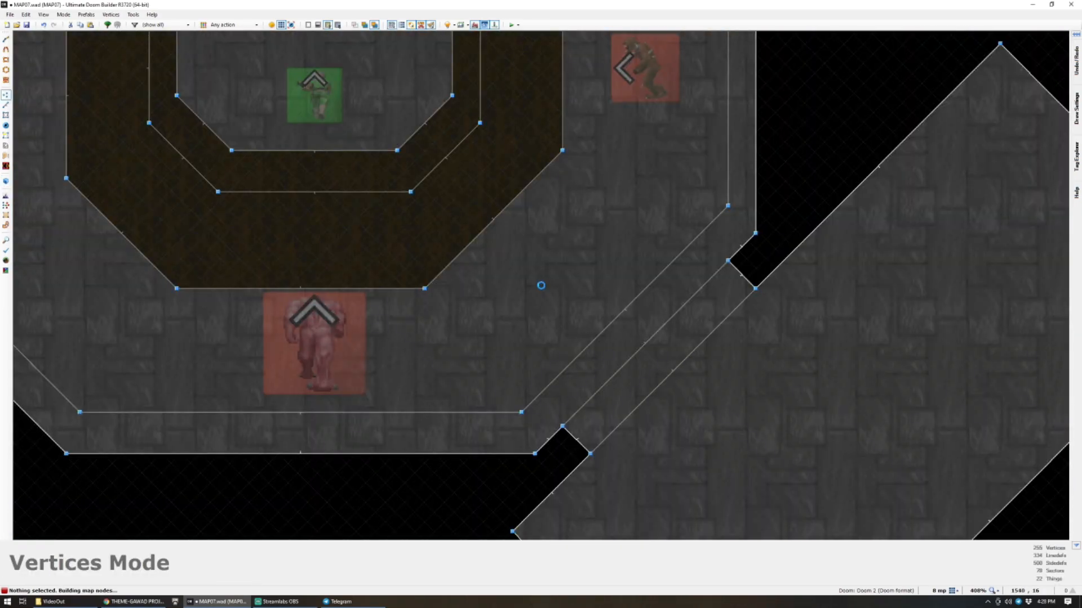
pyautogui.scroll(-7, 541, 285)
pyautogui.scroll(4, 548, 193)
pyautogui.scroll(-2, 512, 137)
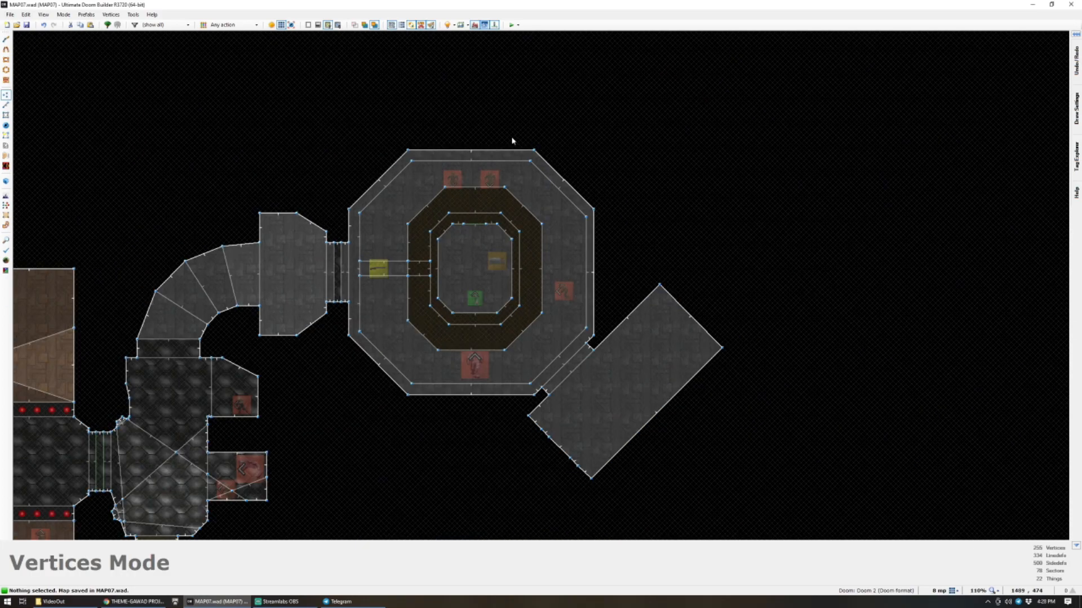
pyautogui.scroll(6, 473, 160)
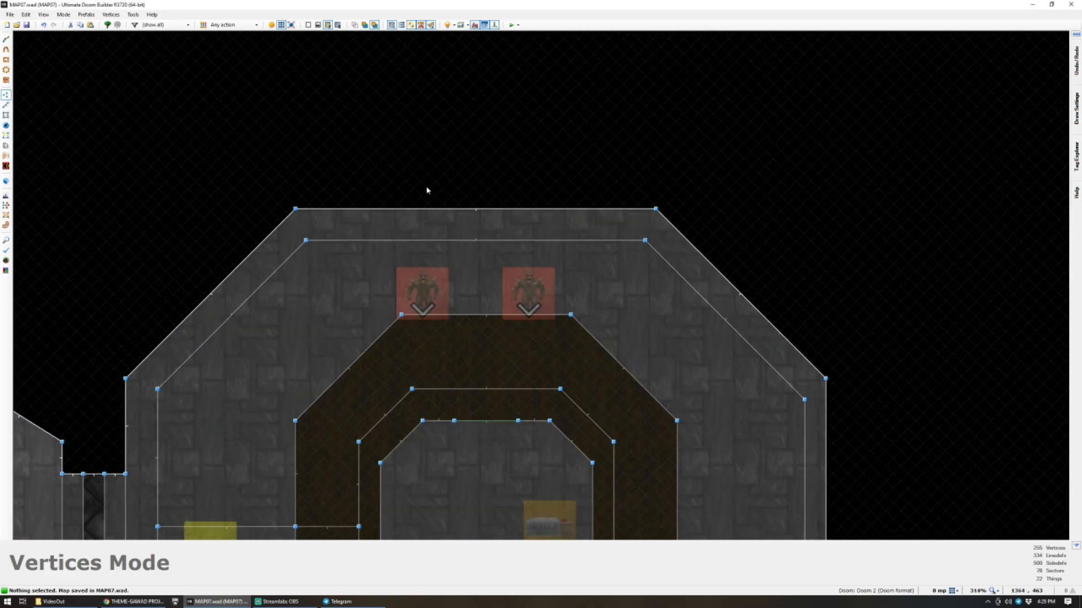
pyautogui.press('d')
pyautogui.scroll(-5, 562, 354)
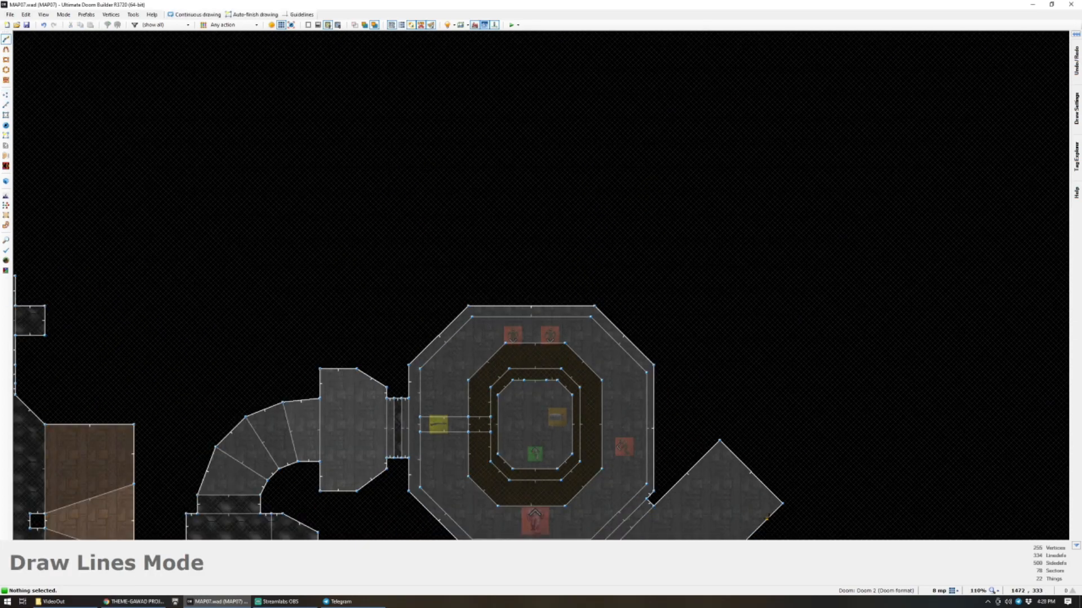
pyautogui.scroll(-2, 768, 506)
pyautogui.scroll(4, 771, 496)
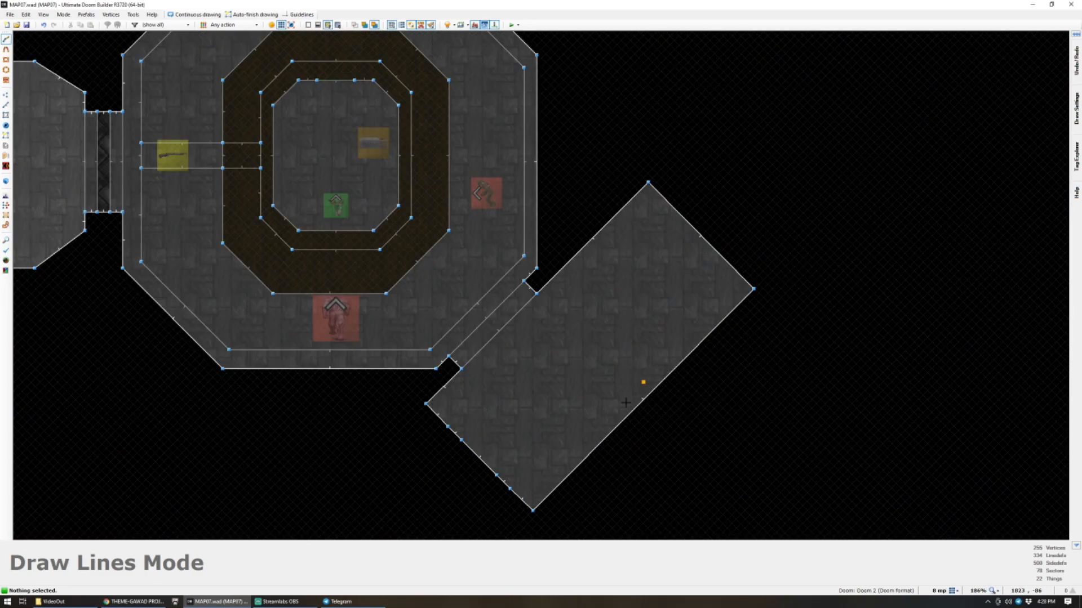
# Insert two vertices on the side room's southeast wall and pull the one nearer the east corner outward, level with the other.
pyautogui.press('v')
pyautogui.moveTo(638, 410); pyautogui.dragTo(640, 405, button='right')
pyautogui.moveTo(676, 373); pyautogui.dragTo(715, 411, button='right')
pyautogui.scroll(3, 735, 356)
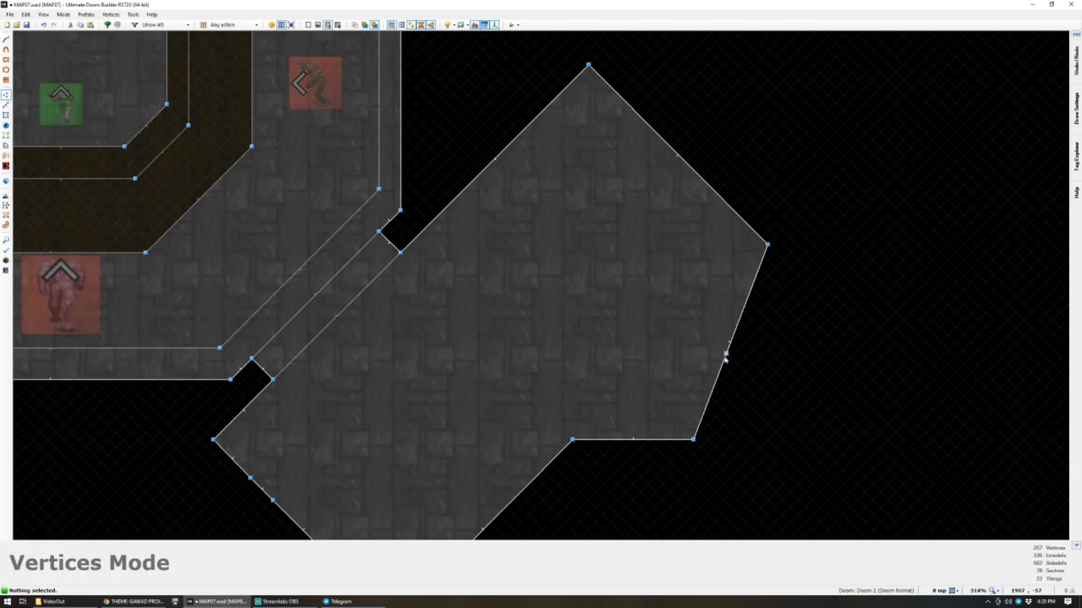
# Insert a vertex on the side room's northwest wall, 112 units from the opening, and move the north corner southeast level with it.
pyautogui.scroll(-3, 726, 359)
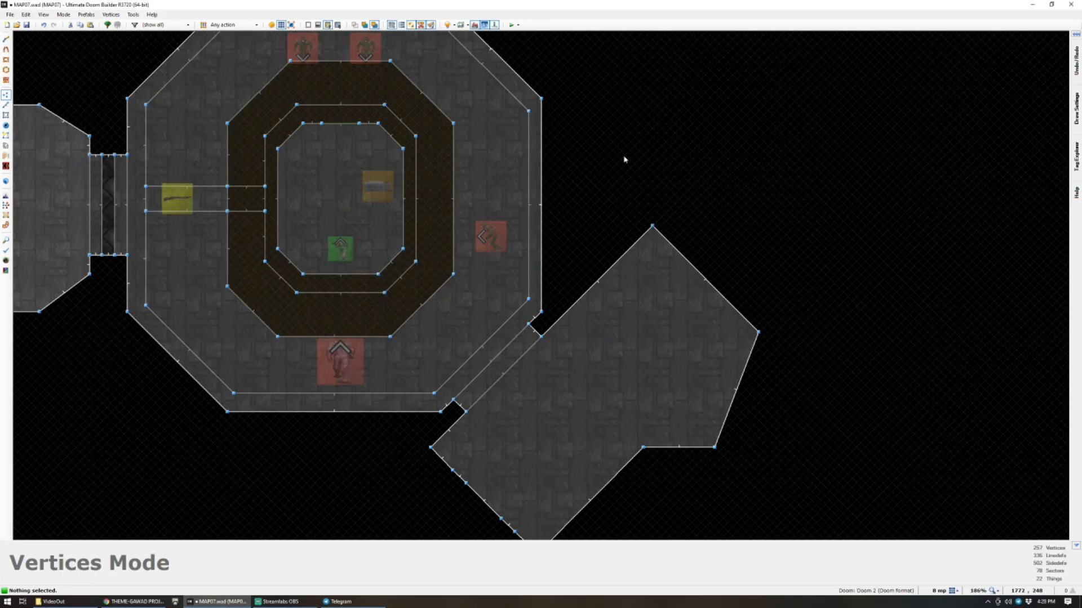
pyautogui.scroll(2, 623, 160)
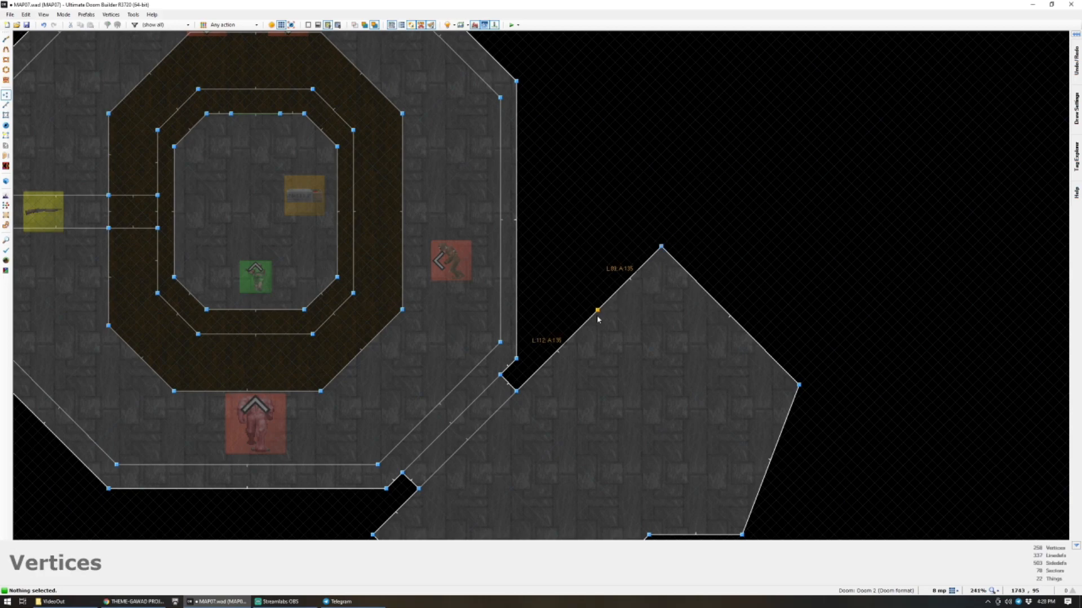
pyautogui.moveTo(662, 250); pyautogui.dragTo(750, 324)
pyautogui.scroll(-5, 727, 293)
pyautogui.scroll(5, 729, 293)
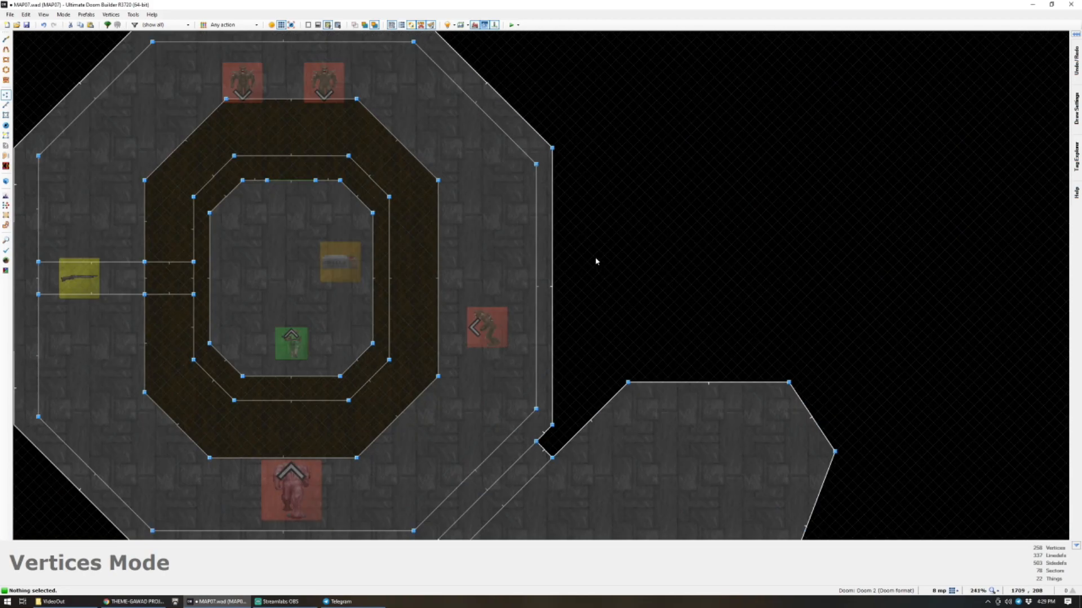
pyautogui.press('d')
pyautogui.scroll(3, 559, 194)
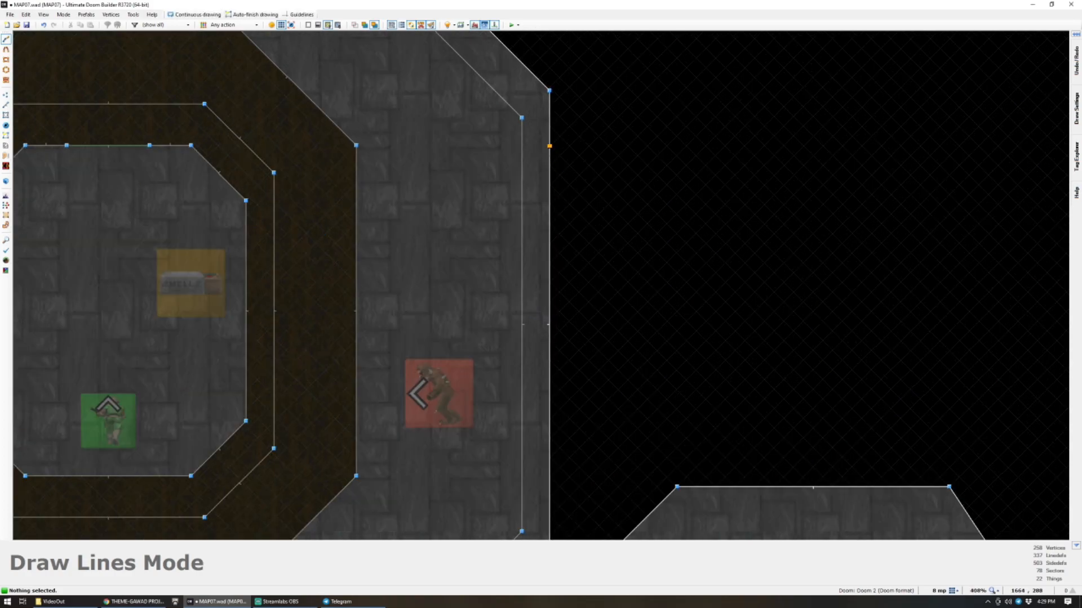
pyautogui.press('Escape')
# Reset the grid transform so the rotated grid is square to the map axes.
pyautogui.click(43, 15)
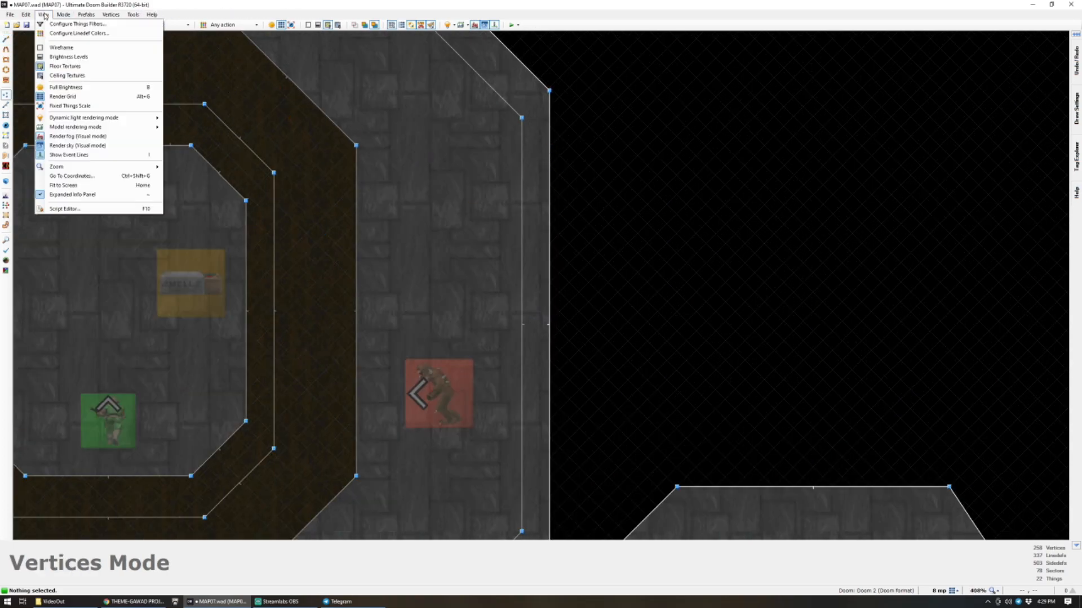
pyautogui.moveTo(26, 14)
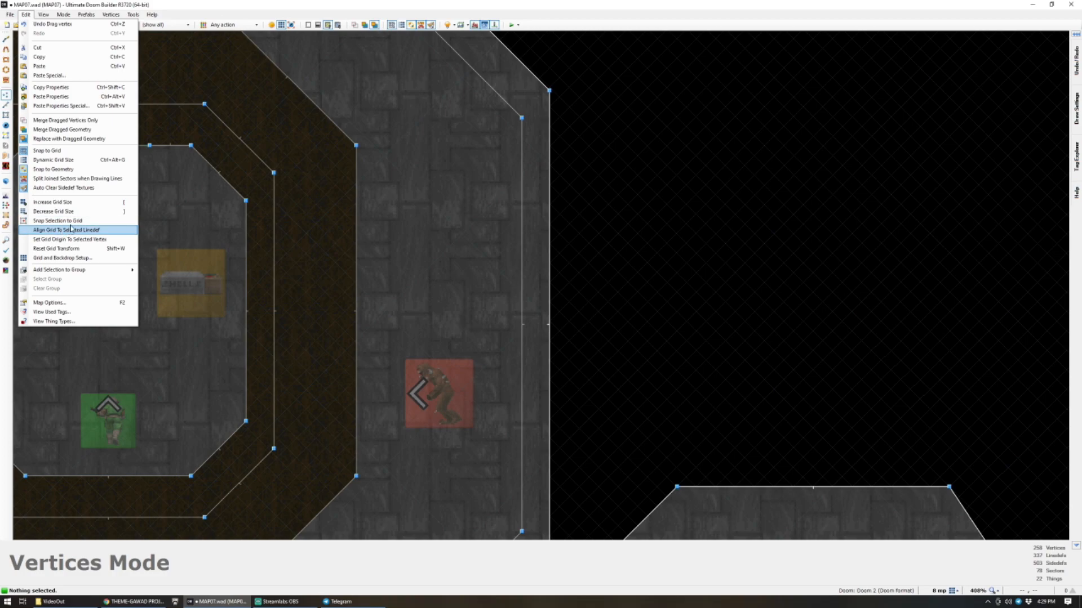
pyautogui.click(73, 249)
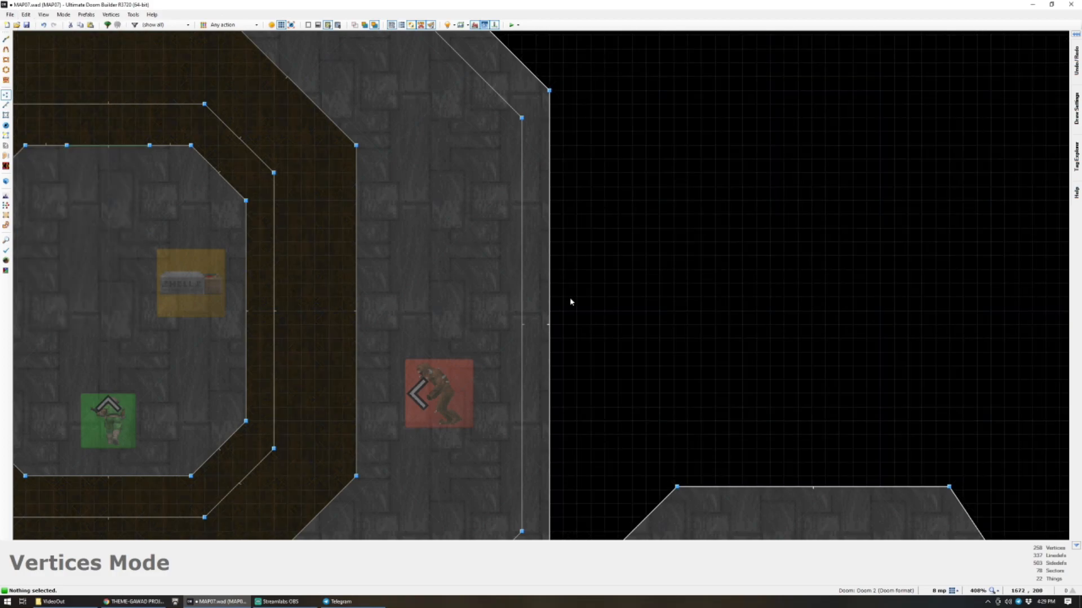
# Draw a recess 16 units deep and 192 units long on the outside of the octagonal room's east wall.
pyautogui.scroll(-2, 569, 298)
pyautogui.scroll(3, 774, 400)
pyautogui.scroll(-1, 492, 285)
pyautogui.scroll(2, 366, 230)
pyautogui.scroll(-4, 355, 223)
pyautogui.scroll(2, 294, 152)
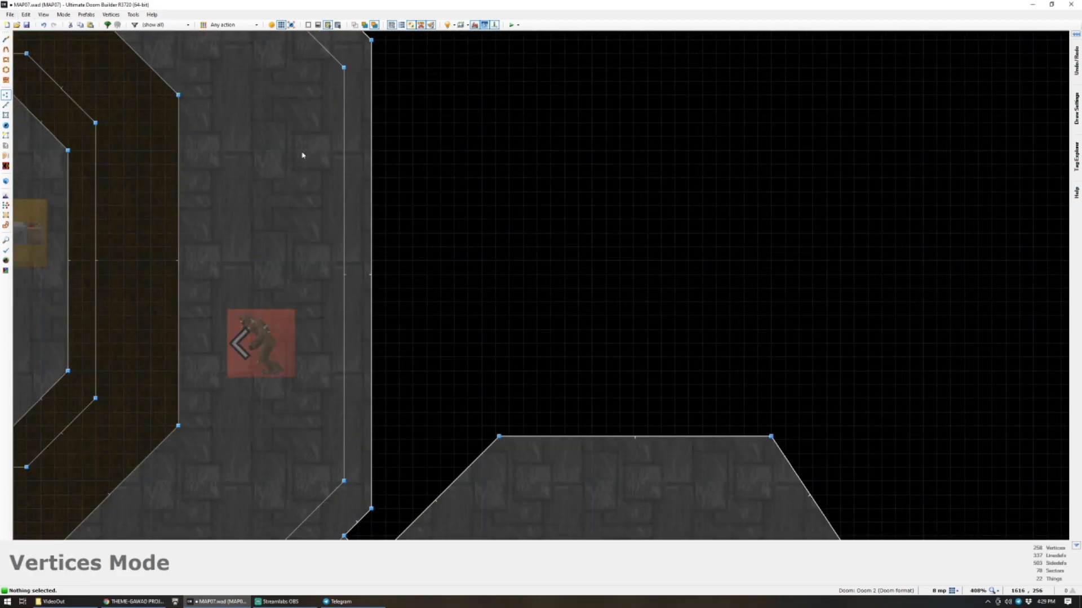
pyautogui.hotkey('ctrl', 'd')
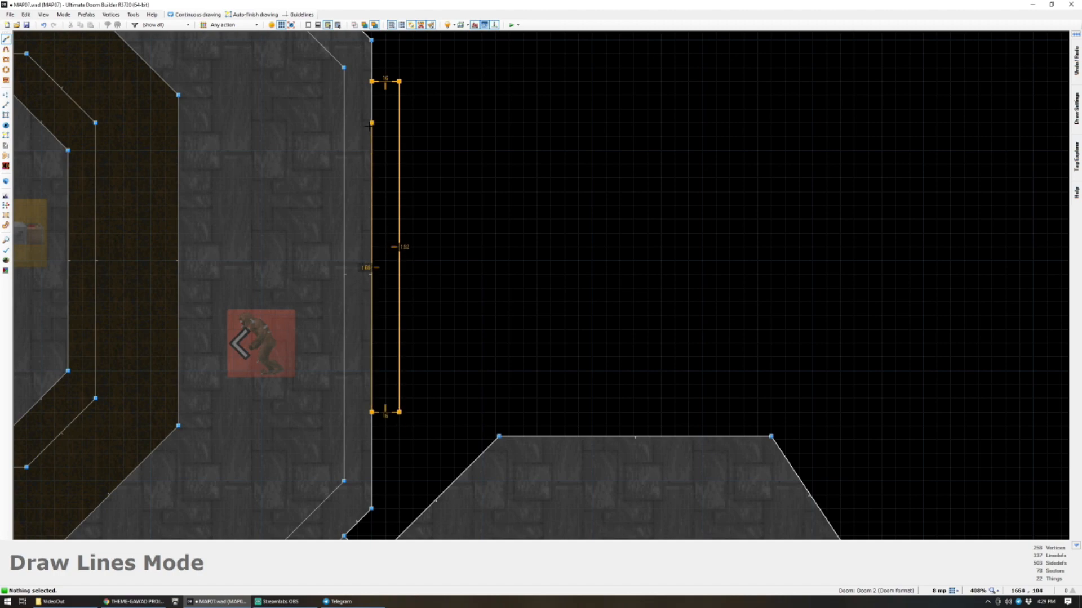
pyautogui.click(372, 123)
# In the 3D view, raise the east recess's floor and copy STARTAN3 onto the missing face below it.
pyautogui.press('w')
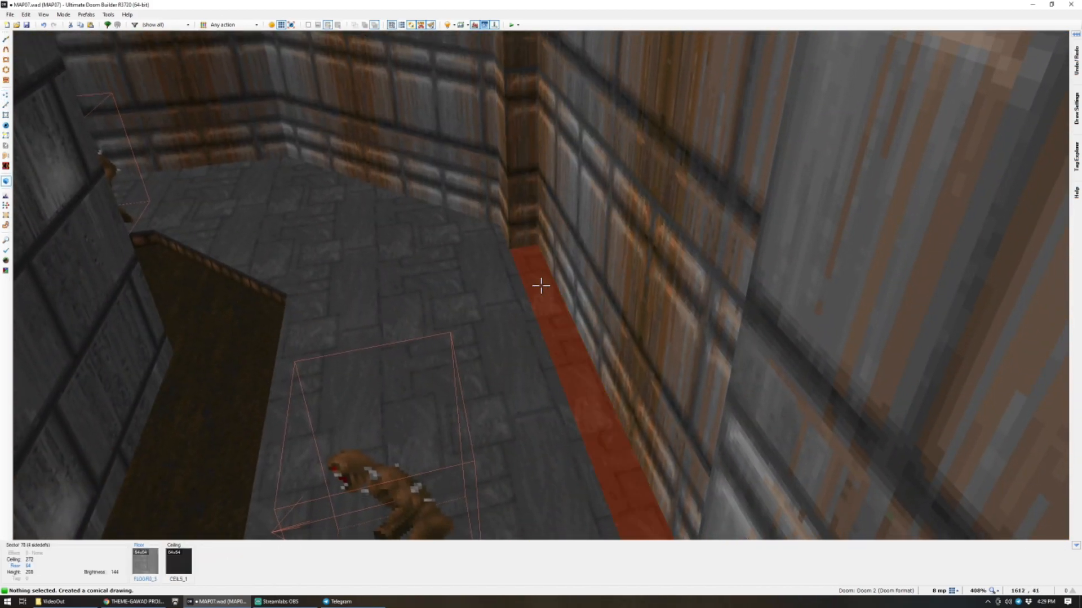
pyautogui.click(541, 286)
pyautogui.scroll(12, 541, 286)
pyautogui.press('c')
pyautogui.hotkey('ctrl', 'c')
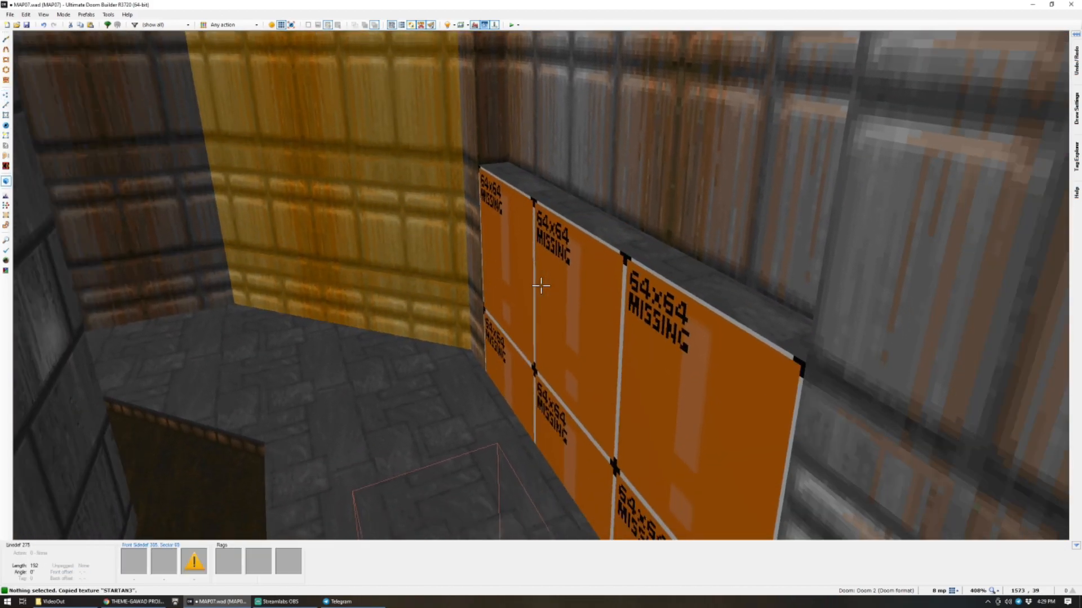
pyautogui.hotkey('ctrl', 'v')
# Back in the 2D map, draw a lengthwise line through the middle of the east recess, splitting it in two.
pyautogui.press('w')
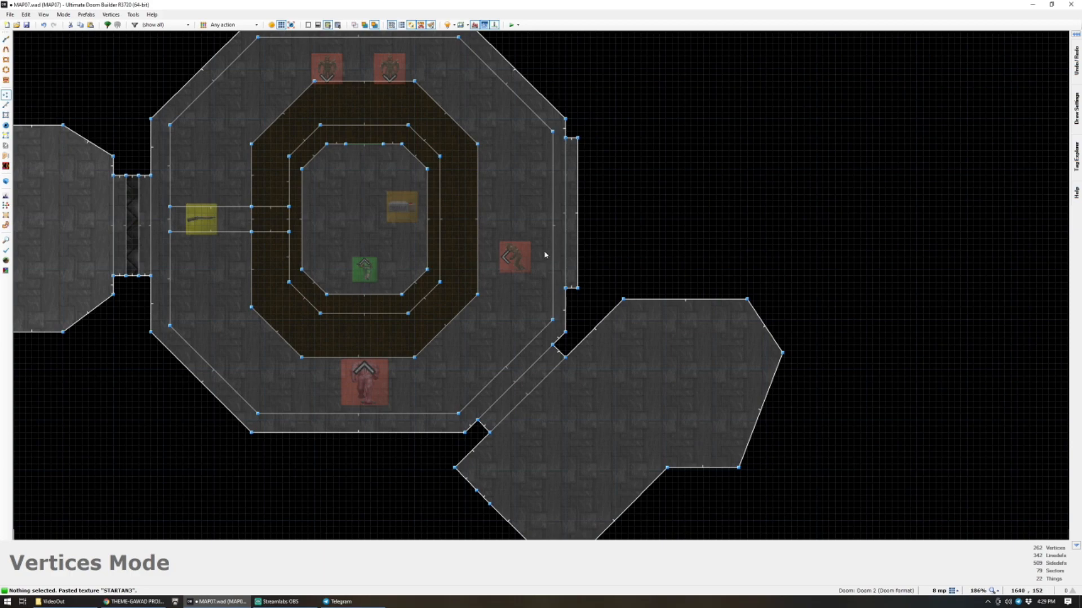
pyautogui.scroll(6, 586, 163)
pyautogui.press('d')
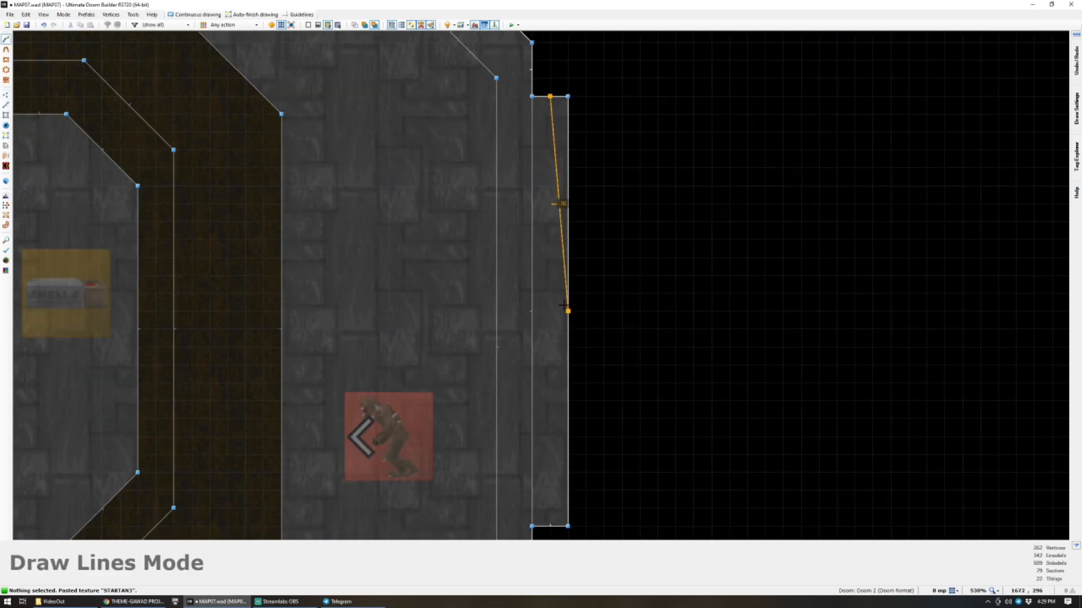
pyautogui.press('Down')
pyautogui.press('Down')
pyautogui.click(550, 441)
pyautogui.rightClick(550, 442)
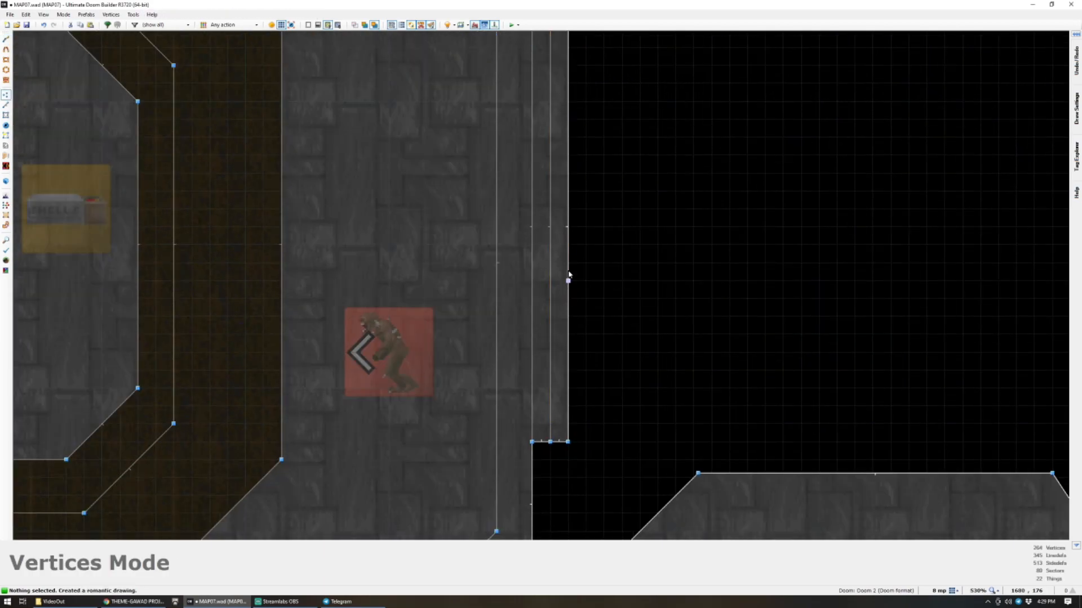
# Set the middle texture on both sides of the east recess's centre line to BRNSMALC.
pyautogui.press('l')
pyautogui.rightClick(550, 246)
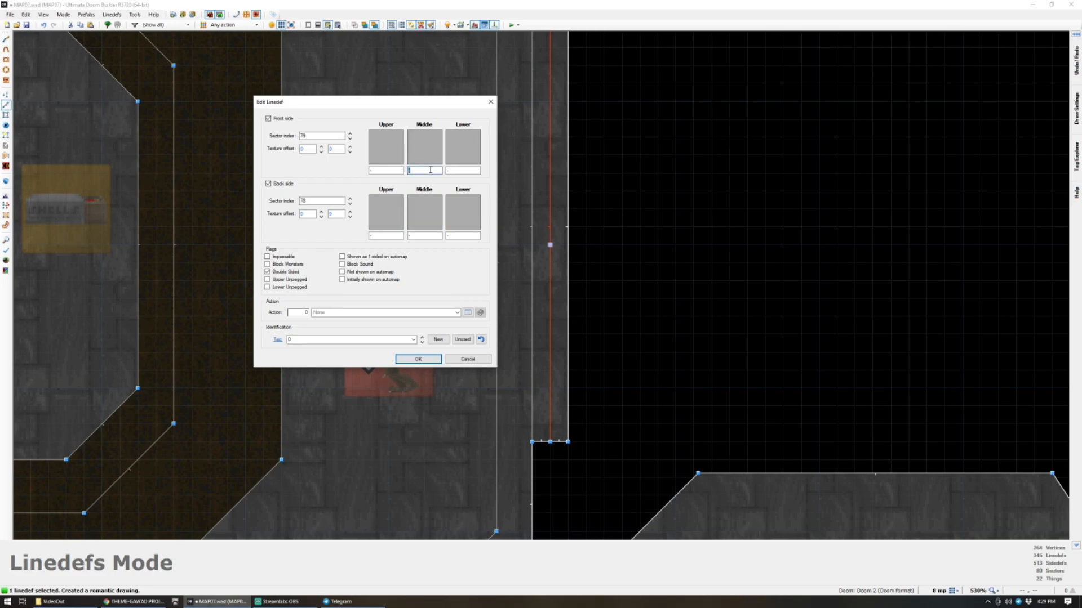
pyautogui.write('BRI')
pyautogui.moveTo(438, 208); pyautogui.dragTo(435, 245)
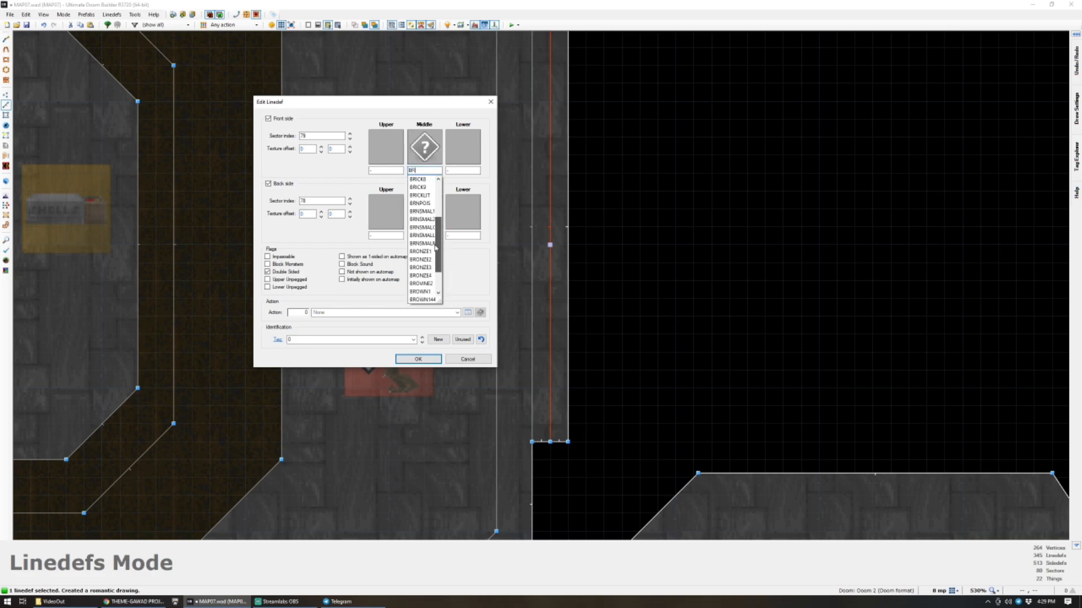
pyautogui.click(425, 227)
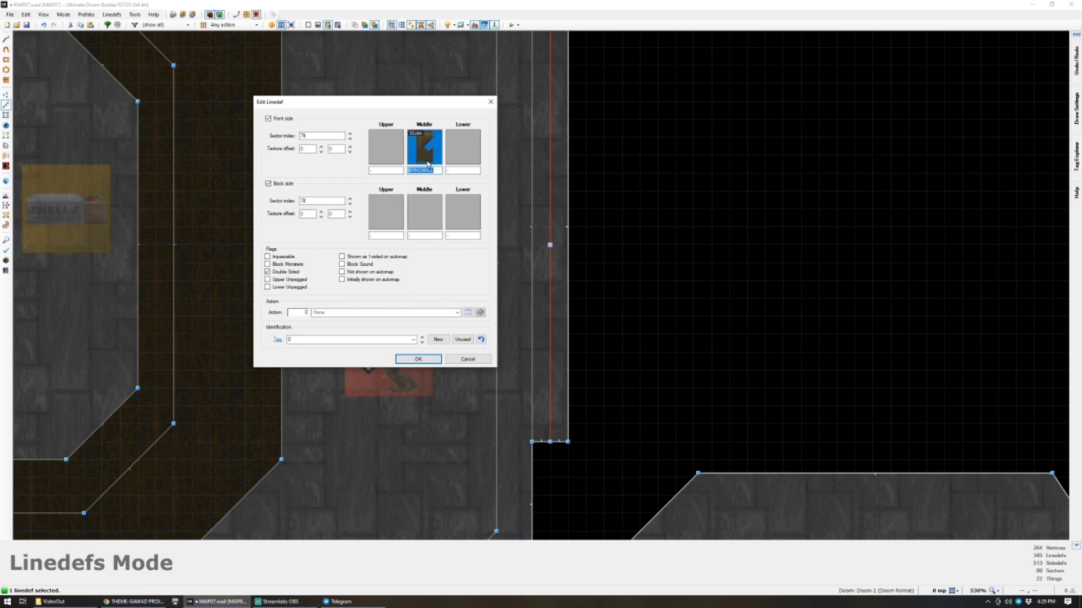
pyautogui.click(428, 148)
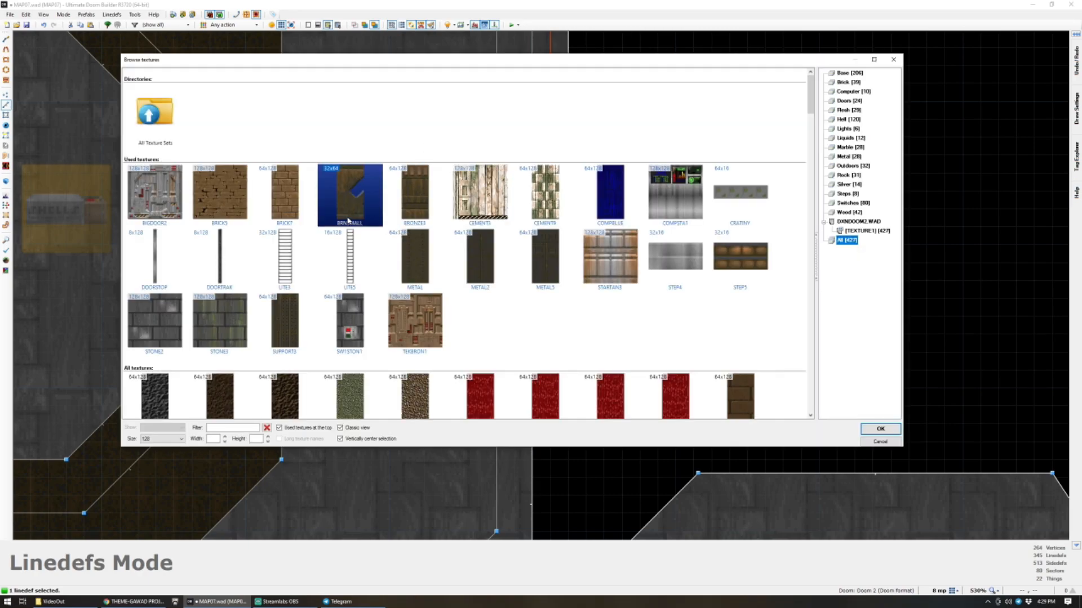
pyautogui.write('BRN')
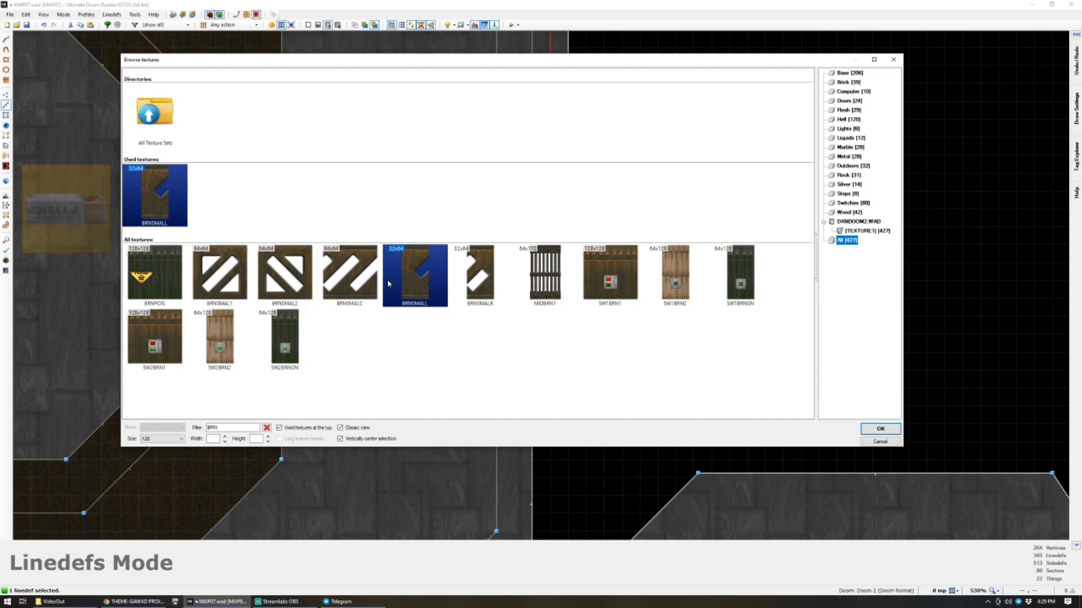
pyautogui.doubleClick(361, 275)
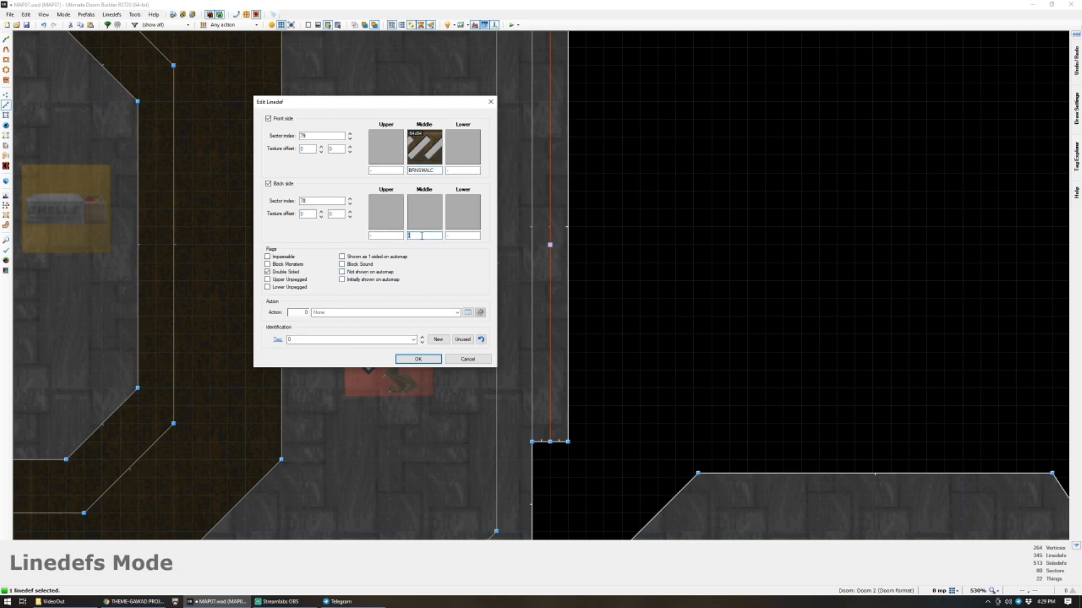
pyautogui.write('BRNSMA')
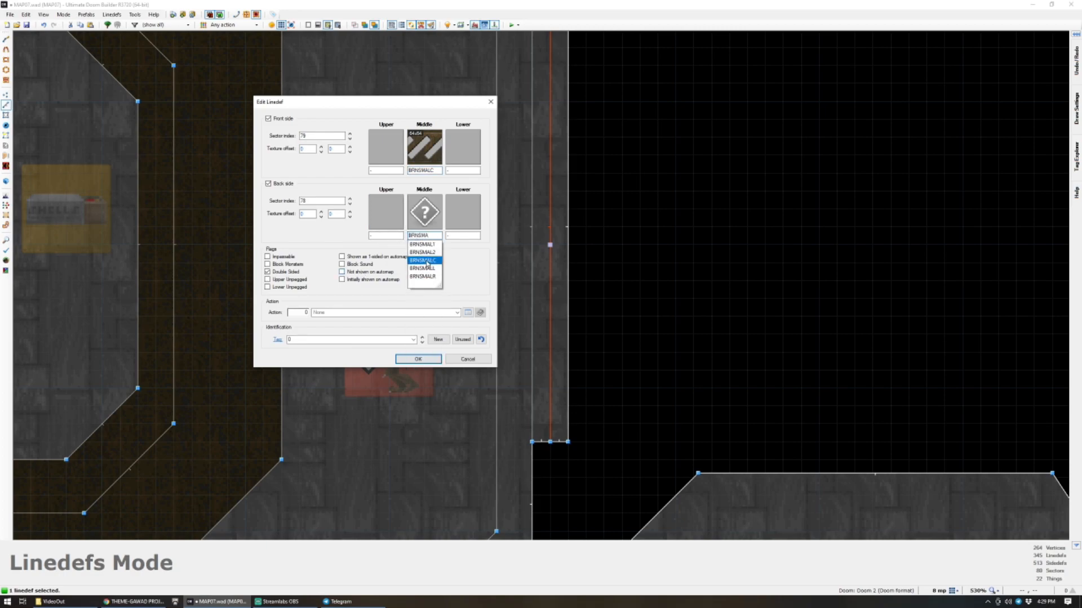
pyautogui.click(426, 261)
pyautogui.click(419, 359)
# In the 3D view, lower the ceilings of both east recess sectors to 224.
pyautogui.press('w')
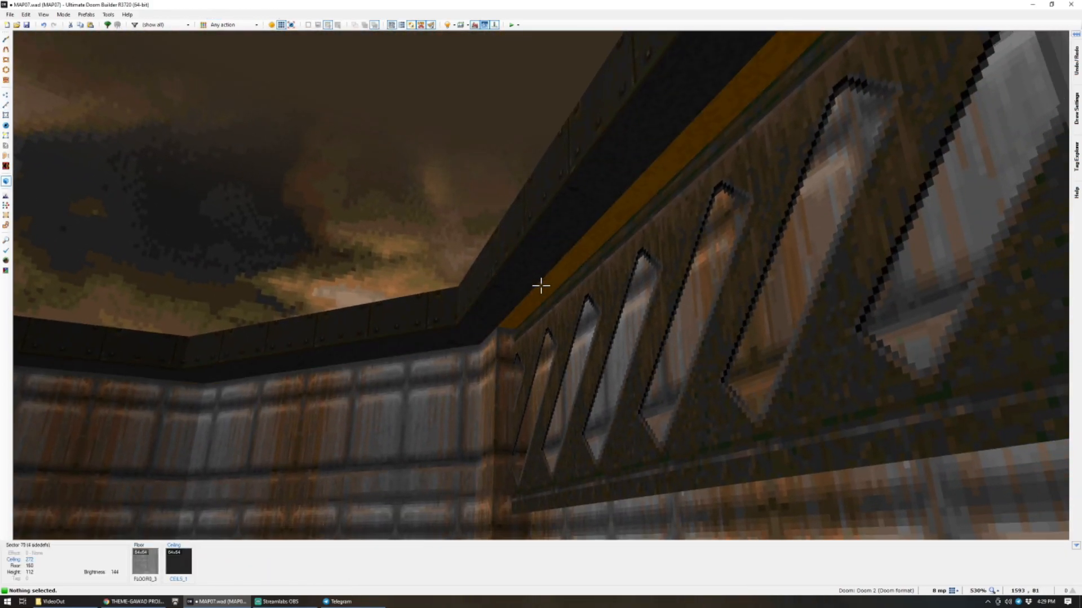
pyautogui.click(540, 286)
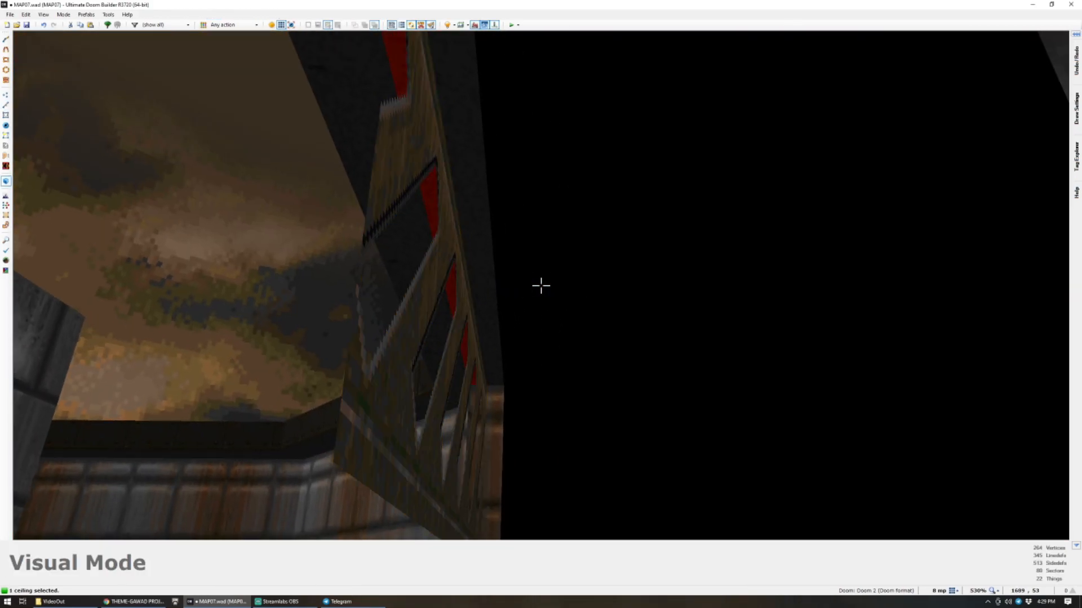
pyautogui.click(541, 286)
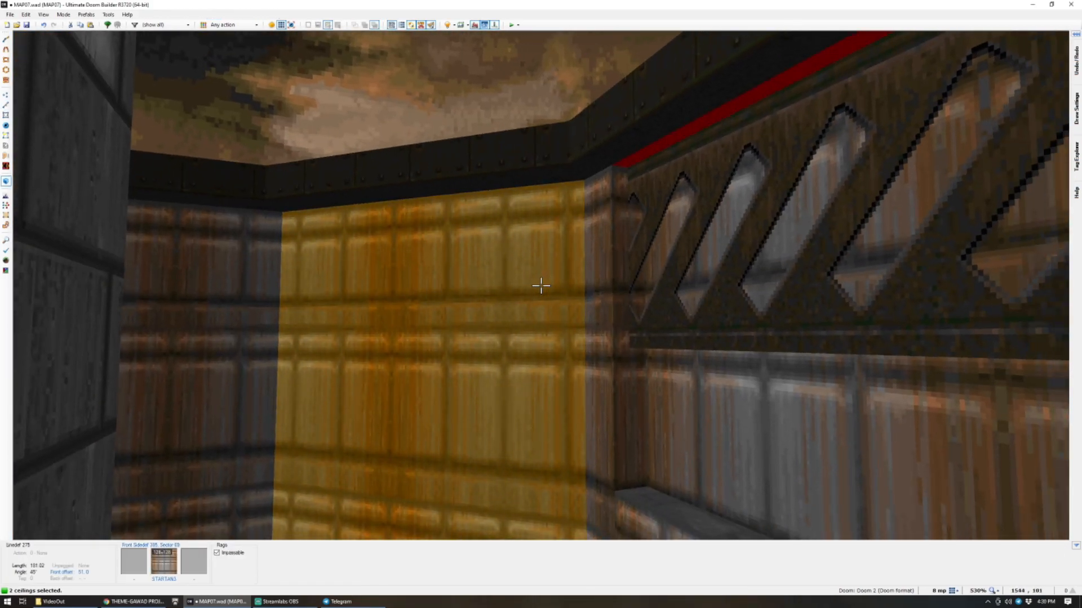
pyautogui.scroll(8, 540, 285)
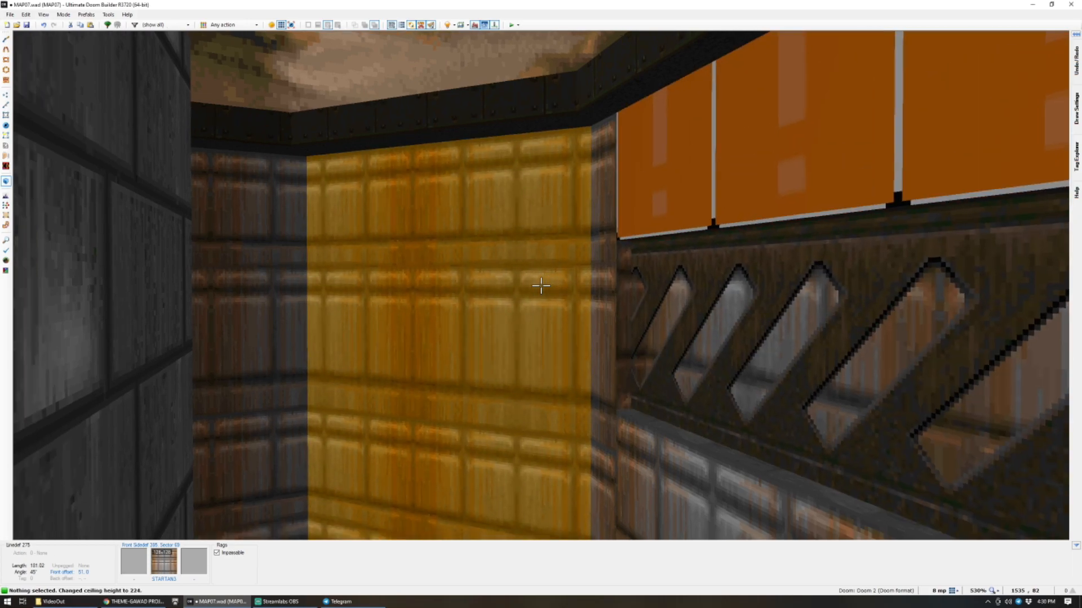
# Paste STARTAN3 onto the missing face above the recess, make its upper texture unpegged, and auto-align the textures.
pyautogui.hotkey('ctrl', 'v')
pyautogui.hotkey('ctrl', 'a')
pyautogui.press('u')
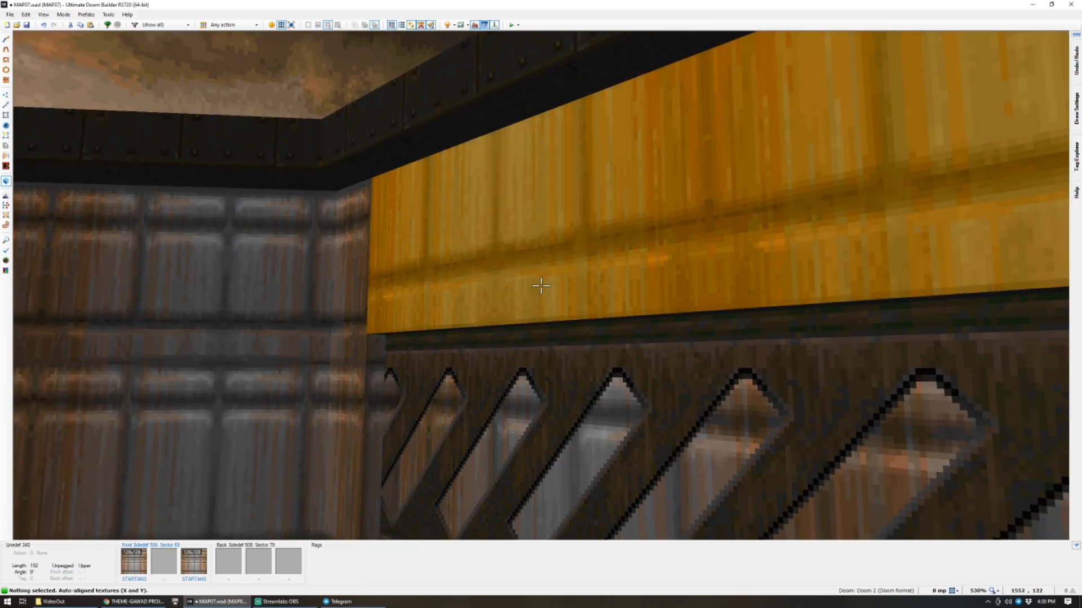
pyautogui.hotkey('ctrl', 'a')
pyautogui.press('d')
pyautogui.press('e')
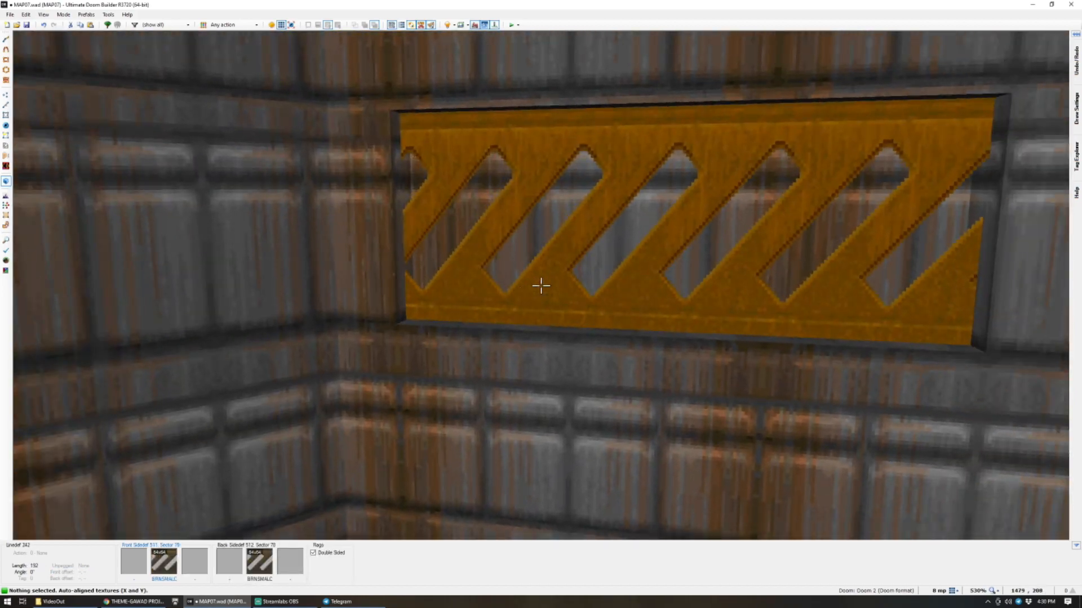
pyautogui.press('e')
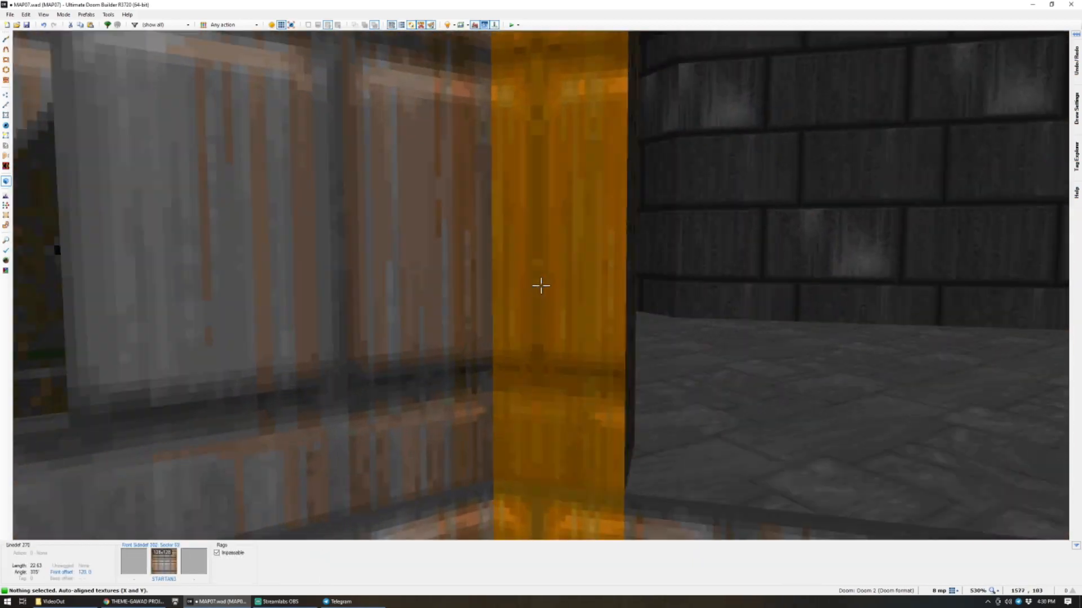
# Return to the 2D map and examine the gap between the east recess and the switch side room.
pyautogui.press('w')
pyautogui.scroll(-2, 541, 286)
pyautogui.scroll(-5, 542, 289)
pyautogui.scroll(2, 428, 169)
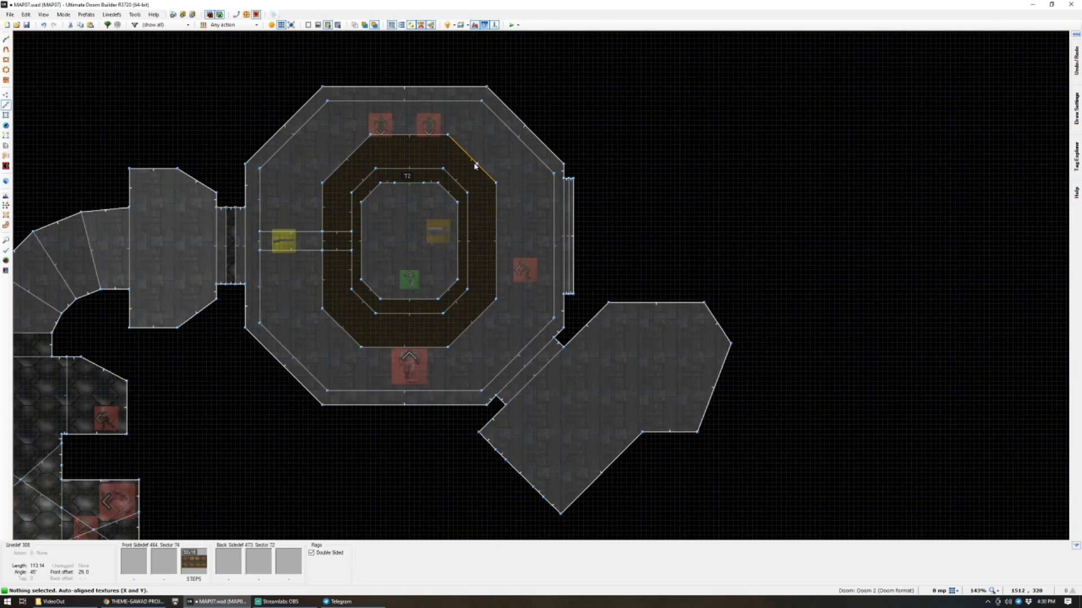
pyautogui.scroll(2, 409, 208)
pyautogui.scroll(-2, 478, 251)
pyautogui.scroll(2, 606, 243)
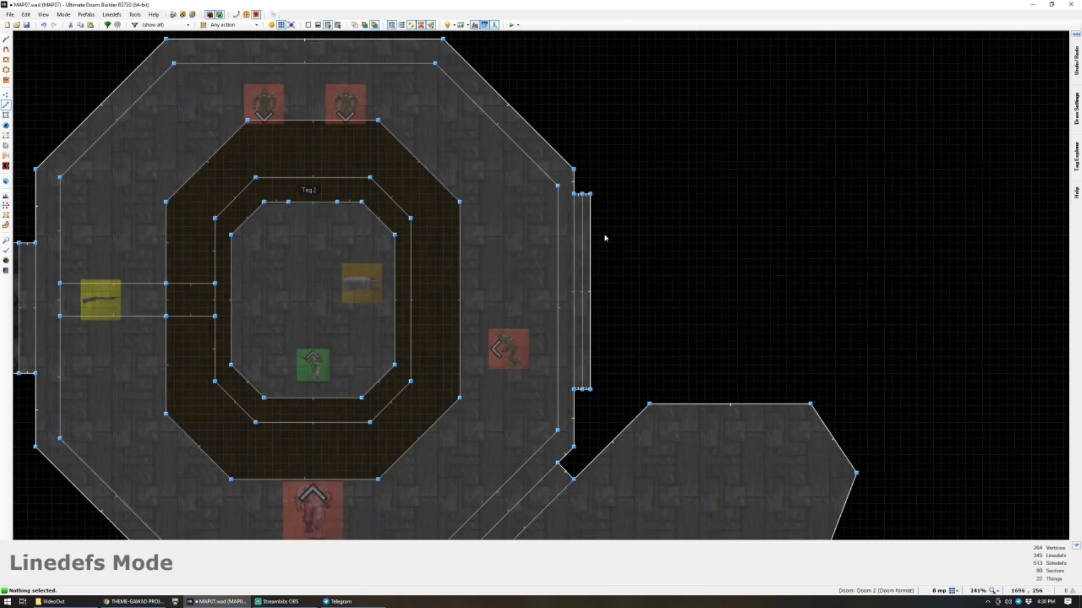
pyautogui.scroll(-3, 607, 241)
pyautogui.scroll(5, 543, 317)
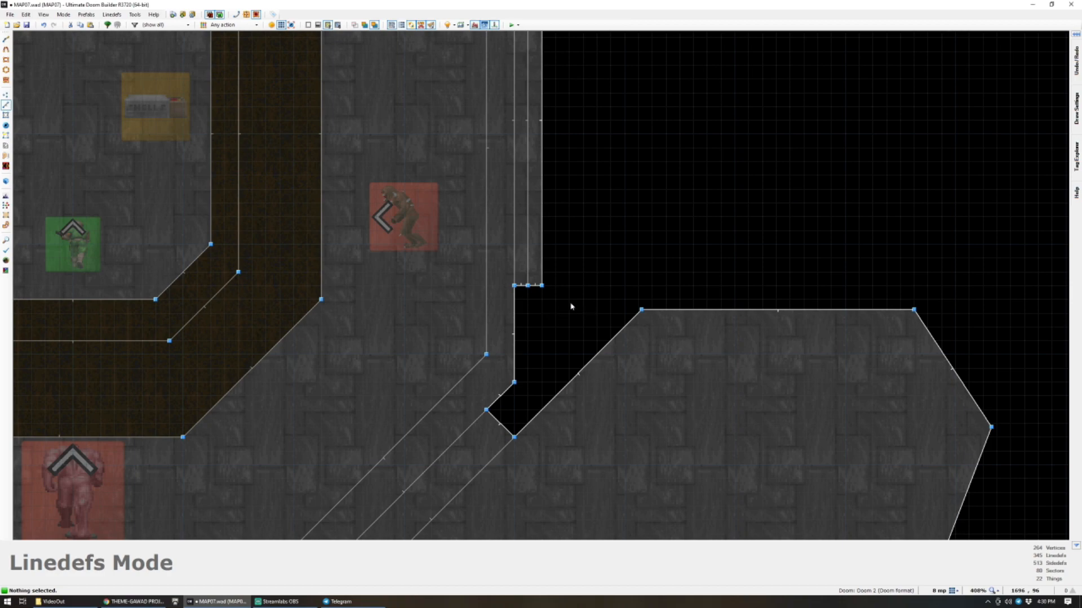
pyautogui.press('d')
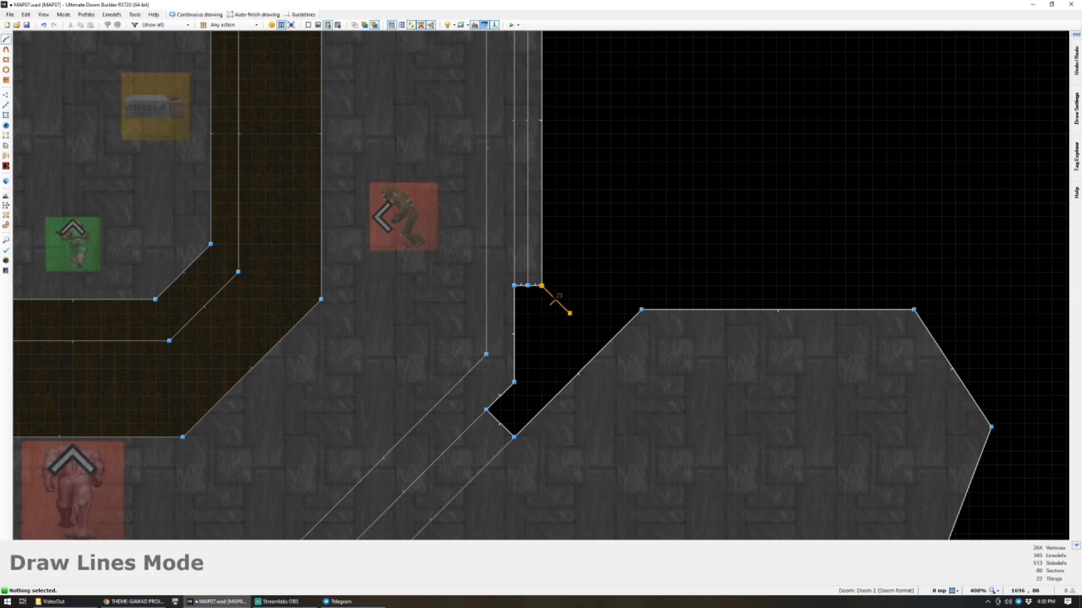
pyautogui.scroll(4, 588, 304)
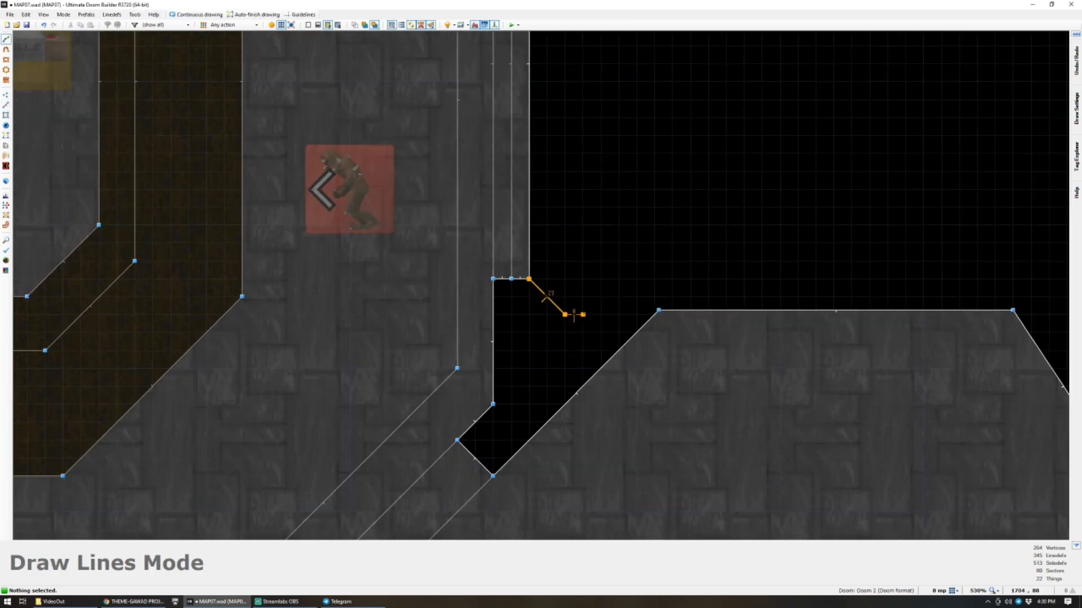
pyautogui.press('Escape')
pyautogui.scroll(-5, 612, 317)
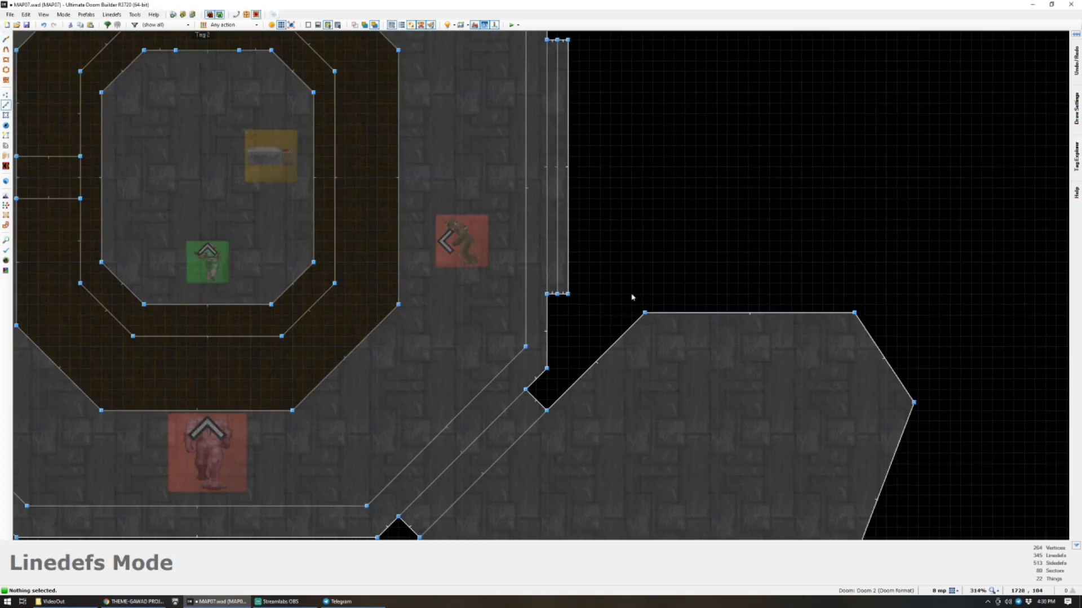
pyautogui.scroll(1, 632, 297)
pyautogui.press('d')
pyautogui.press('Escape')
# Try to move the side room's northwest corner and draw lines from it to the recess, and undo the changes.
pyautogui.press('v')
pyautogui.moveTo(653, 320)
pyautogui.mouseDown()
pyautogui.moveTo(645, 340)
pyautogui.moveTo(618, 349)
pyautogui.mouseUp()
pyautogui.press('d')
pyautogui.click(618, 349)
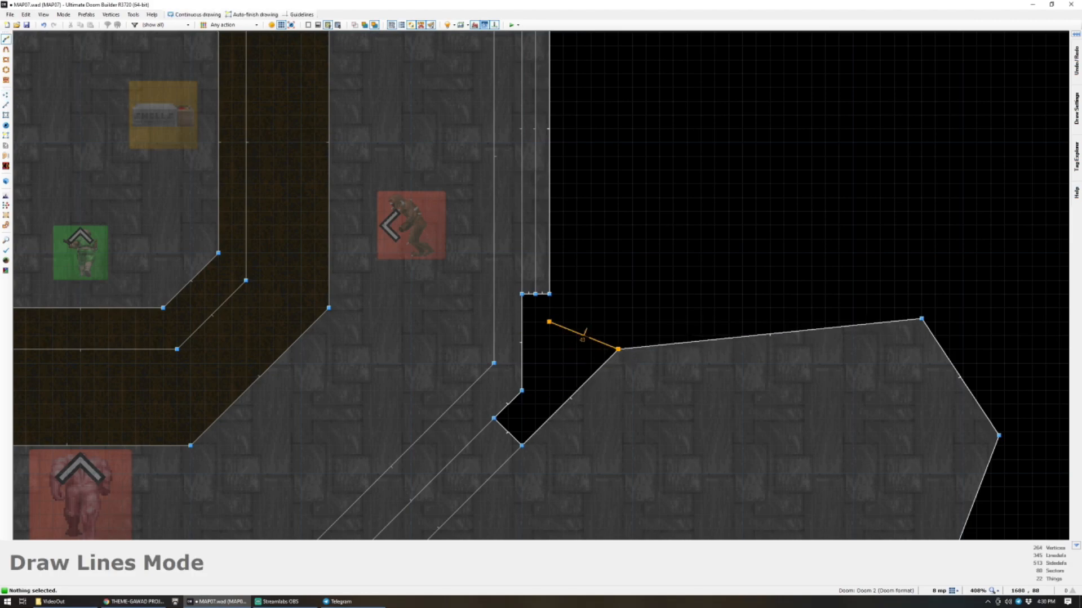
pyautogui.hotkey('ctrl', 'z')
pyautogui.scroll(-2, 553, 310)
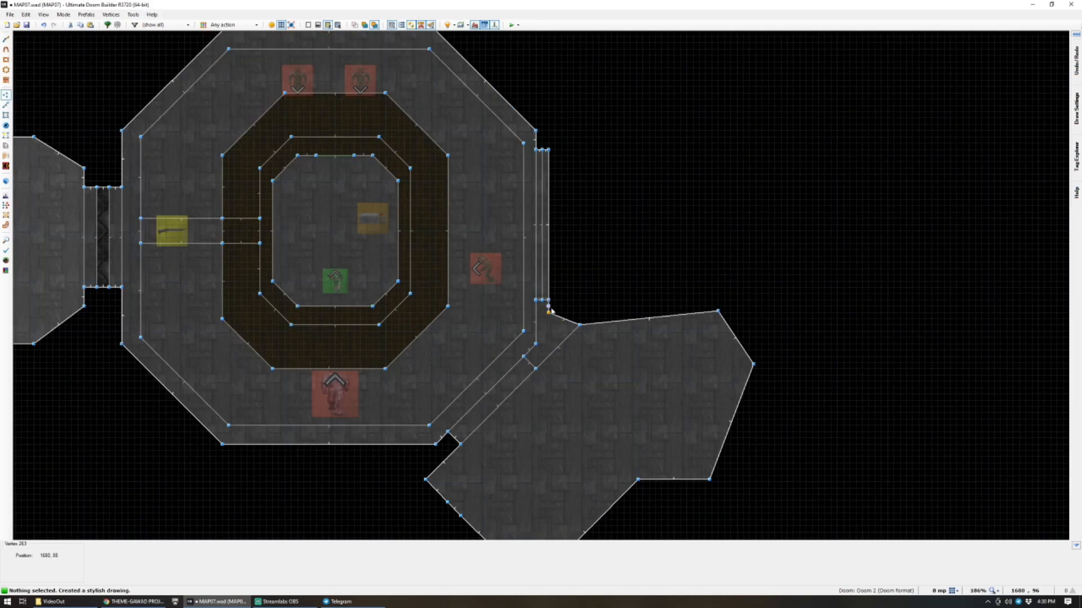
pyautogui.press('v')
pyautogui.scroll(1, 663, 289)
pyautogui.moveTo(828, 321); pyautogui.dragTo(796, 393)
pyautogui.scroll(-4, 863, 388)
pyautogui.scroll(3, 863, 389)
pyautogui.scroll(-3, 655, 333)
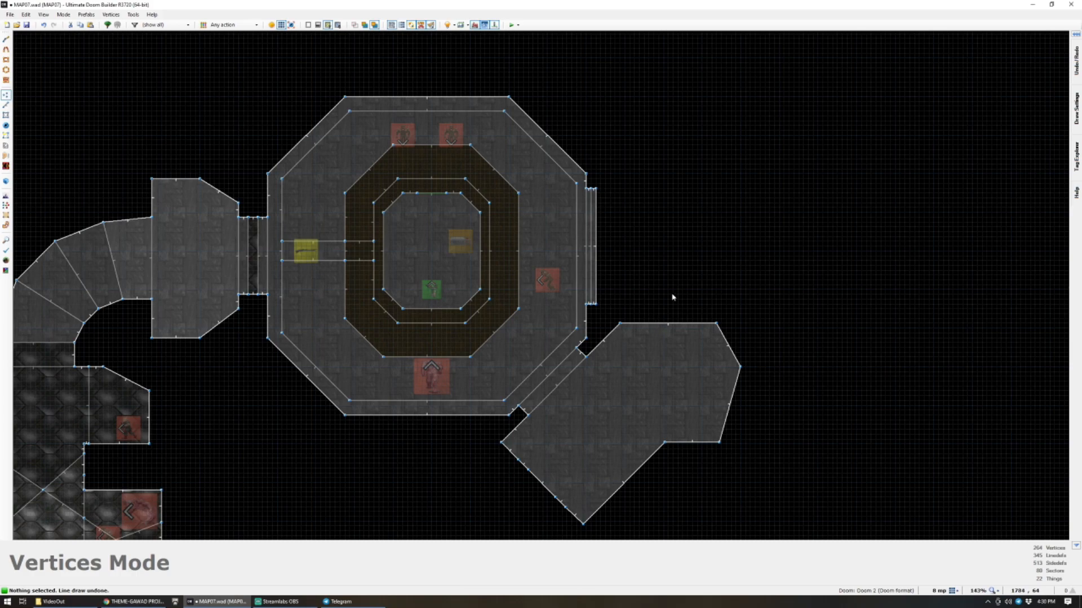
# Stretch the switch side room's east end toward the southeast by moving its corner vertices.
pyautogui.scroll(2, 775, 410)
pyautogui.moveTo(718, 340); pyautogui.dragTo(788, 395)
pyautogui.moveTo(710, 449); pyautogui.dragTo(718, 509)
pyautogui.moveTo(765, 423); pyautogui.dragTo(826, 441)
pyautogui.scroll(-4, 769, 408)
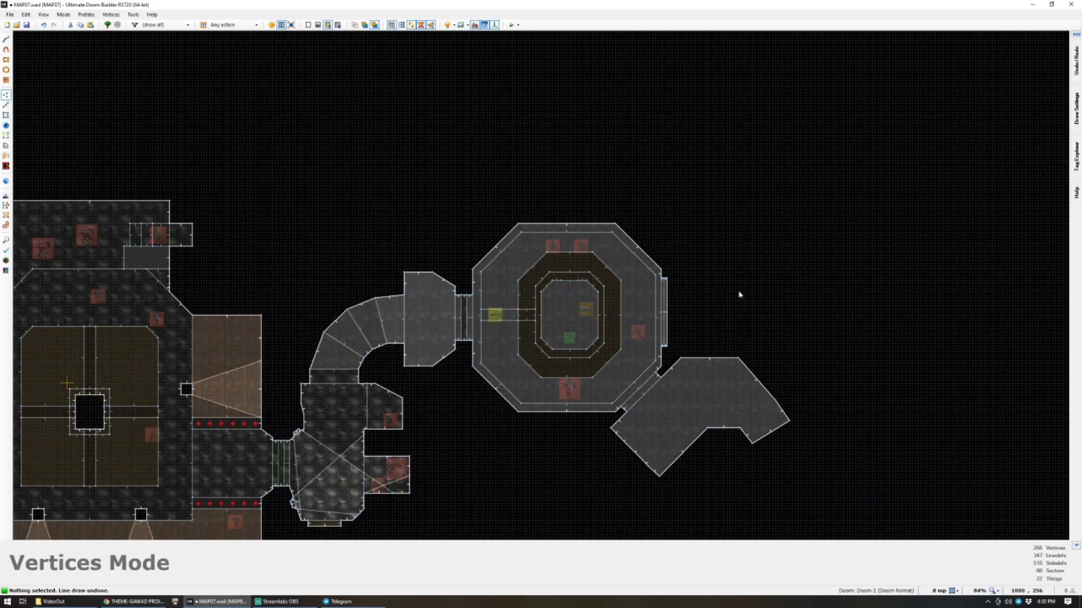
# Draw a new angular room between the east recess and the side room's north edge, with a straight east wall 240 units long.
pyautogui.scroll(7, 683, 367)
pyautogui.scroll(-2, 596, 442)
pyautogui.press('d')
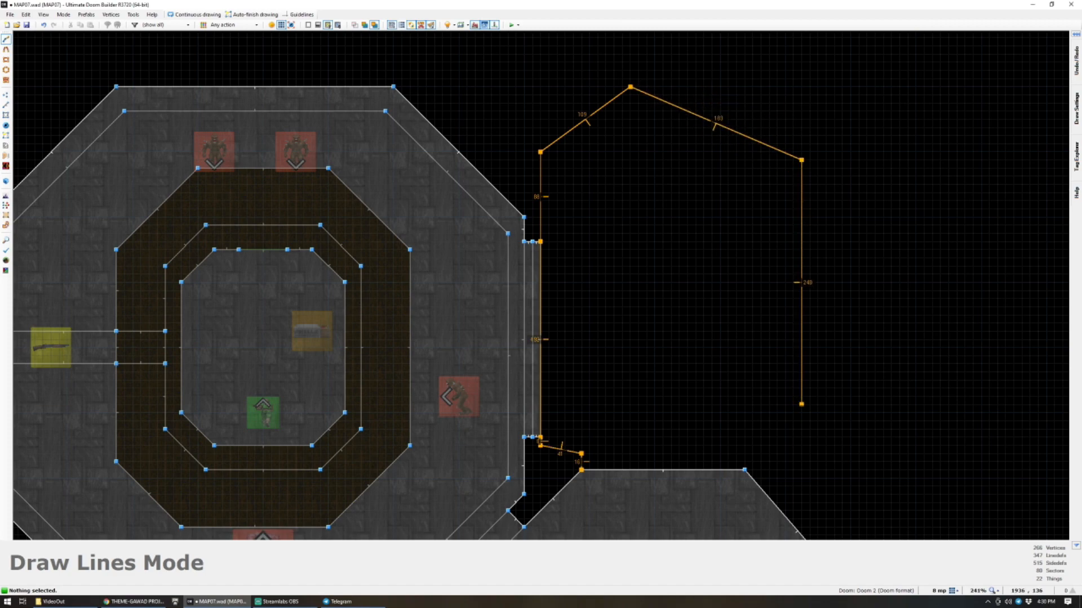
pyautogui.click(583, 470)
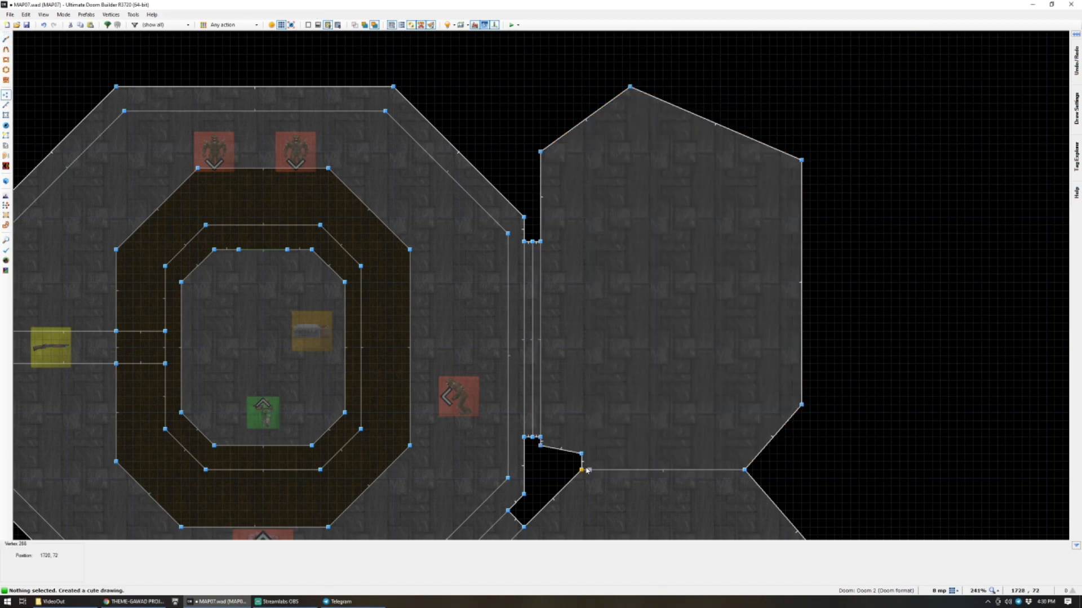
# In the 3D view, copy the new room's stone texture onto the faces above and below the recess and unpeg both.
pyautogui.press('q')
pyautogui.press('s')
pyautogui.press('d')
pyautogui.hotkey('ctrl', 'c')
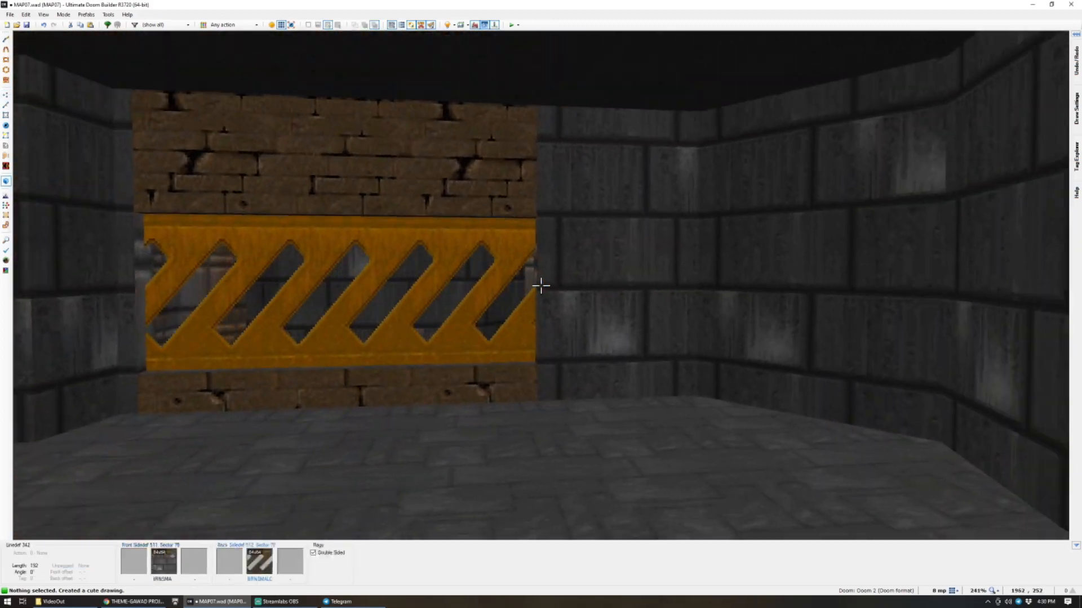
pyautogui.hotkey('ctrl', 'v')
pyautogui.hotkey('ctrl', 'v')
pyautogui.press('u')
pyautogui.press('l')
# Apply the dark metal texture to the recess's four narrow side faces and reset their texture offsets.
pyautogui.press('w')
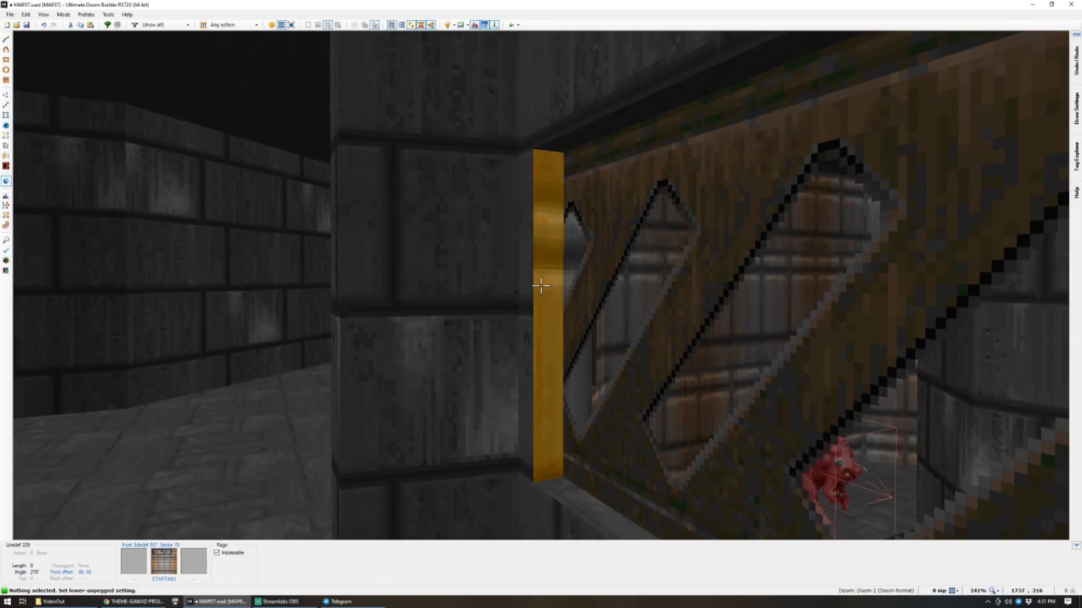
pyautogui.click(541, 285)
pyautogui.press('d')
pyautogui.click(541, 285)
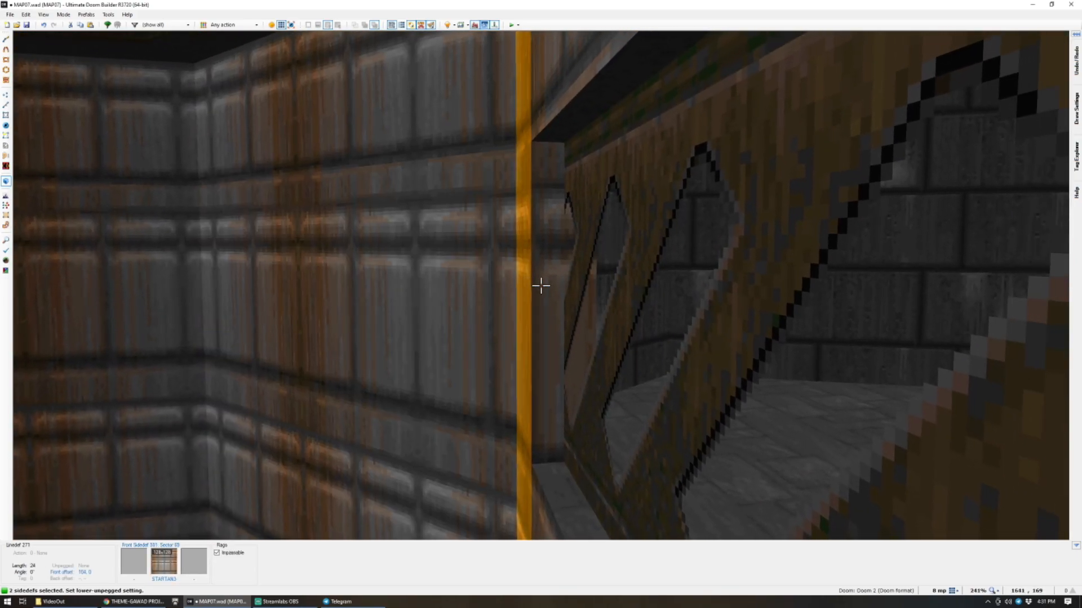
pyautogui.click(541, 285)
pyautogui.press('d')
pyautogui.click(541, 286)
pyautogui.rightClick(541, 285)
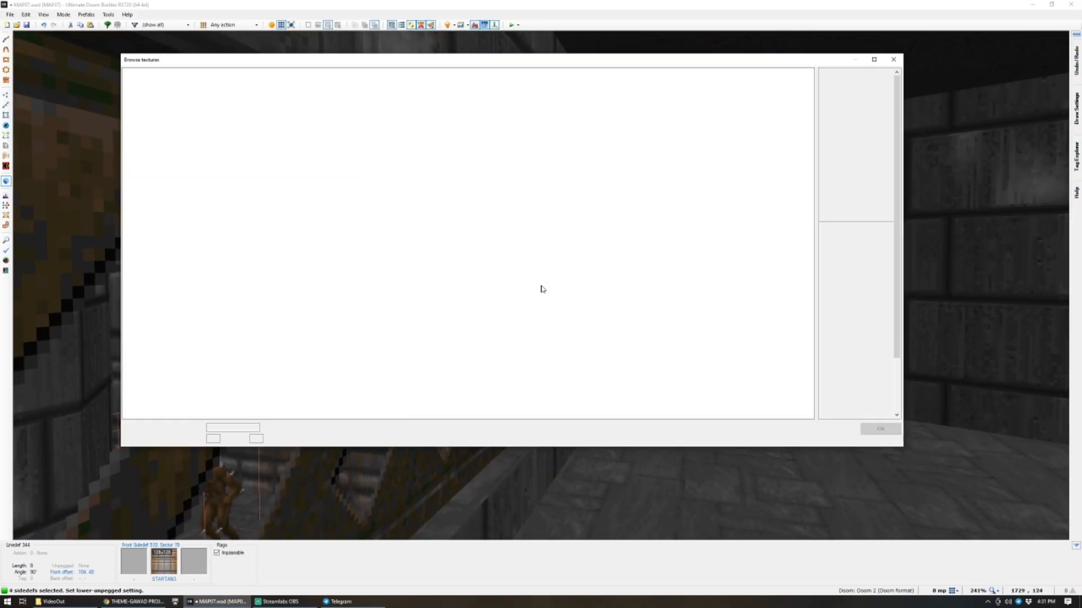
pyautogui.doubleClick(172, 192)
pyautogui.hotkey('ctrl', 'r')
pyautogui.press('c')
# Set the floors and ceilings of both recess sectors to the CEIL5_2 flat.
pyautogui.press('d')
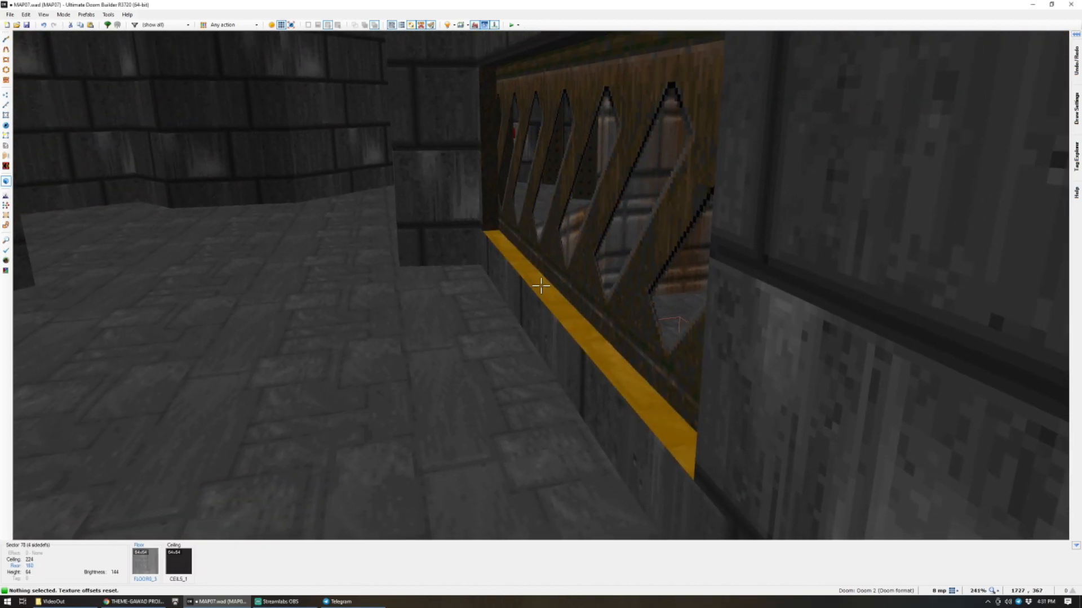
pyautogui.click(541, 285)
pyautogui.press('d')
pyautogui.click(541, 286)
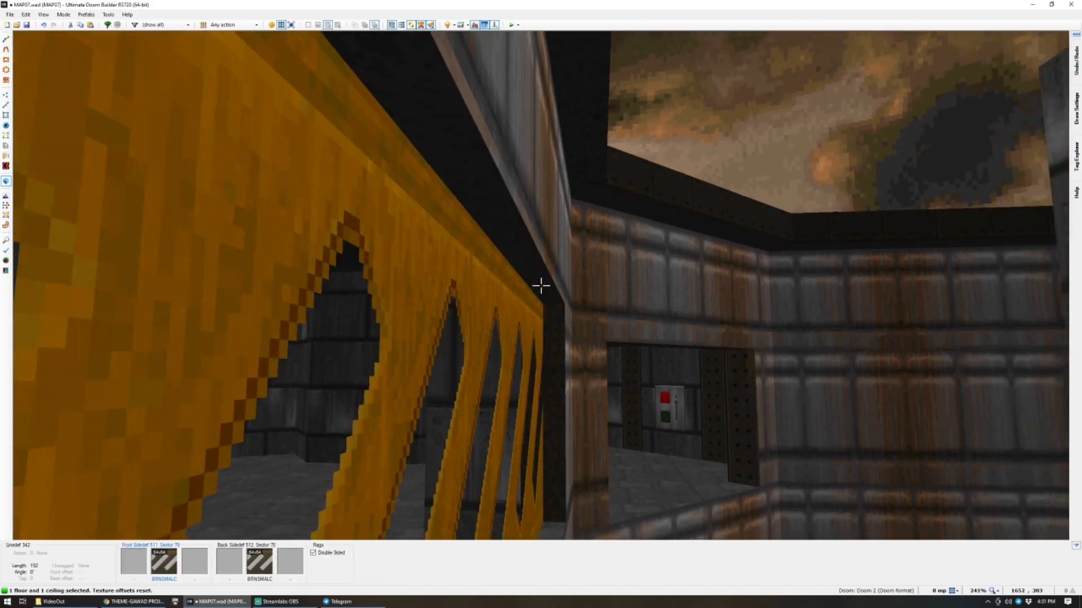
pyautogui.click(541, 285)
pyautogui.click(541, 285)
pyautogui.rightClick(541, 285)
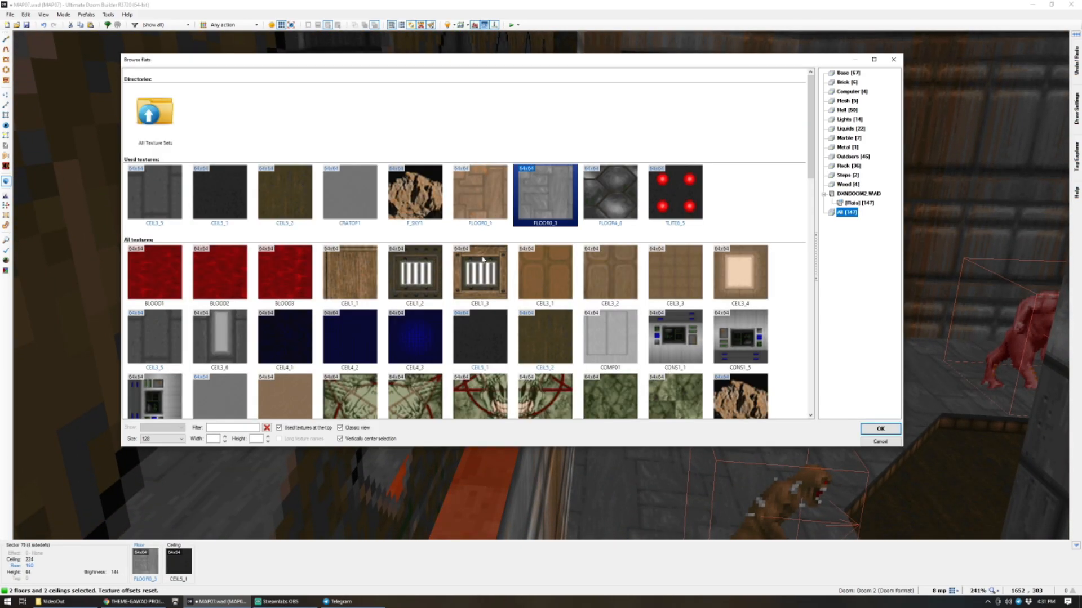
pyautogui.write('CE')
pyautogui.doubleClick(275, 176)
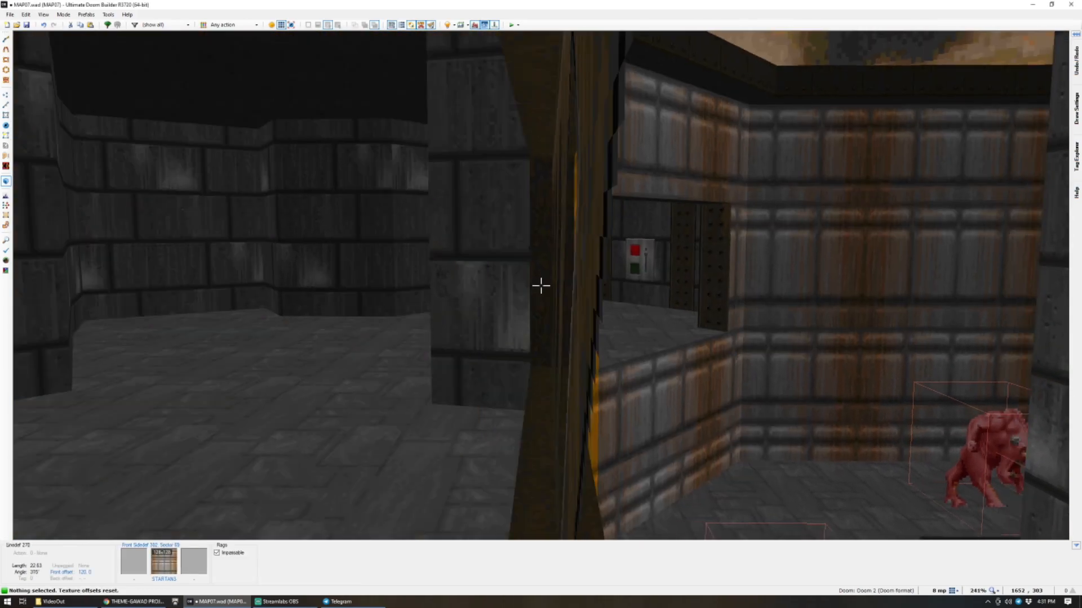
pyautogui.press('a')
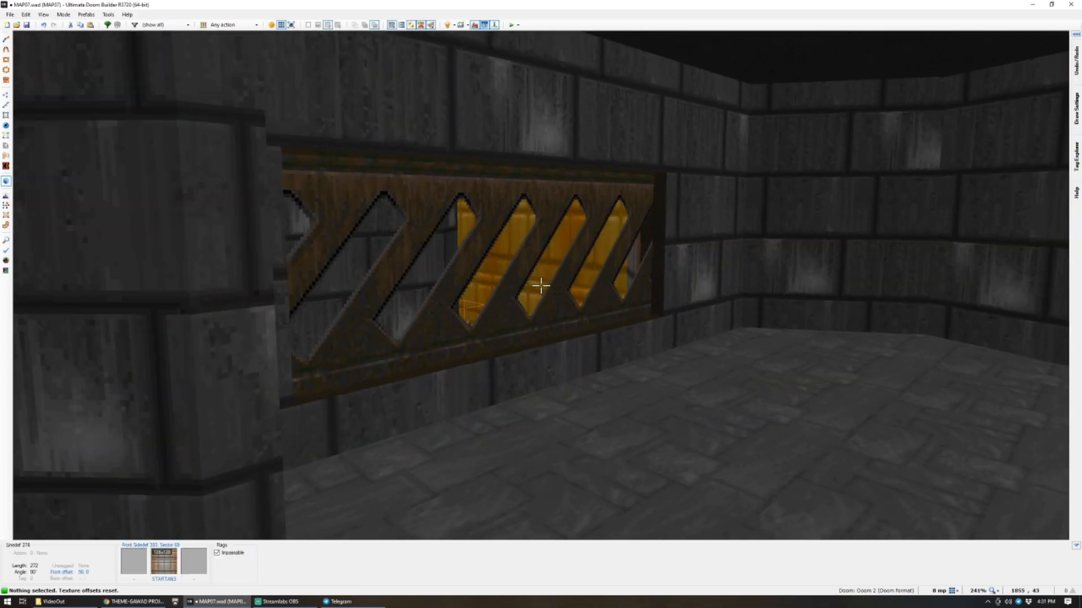
# Place a Former Human facing west in the new stone room, just east of the barred window.
pyautogui.press('s')
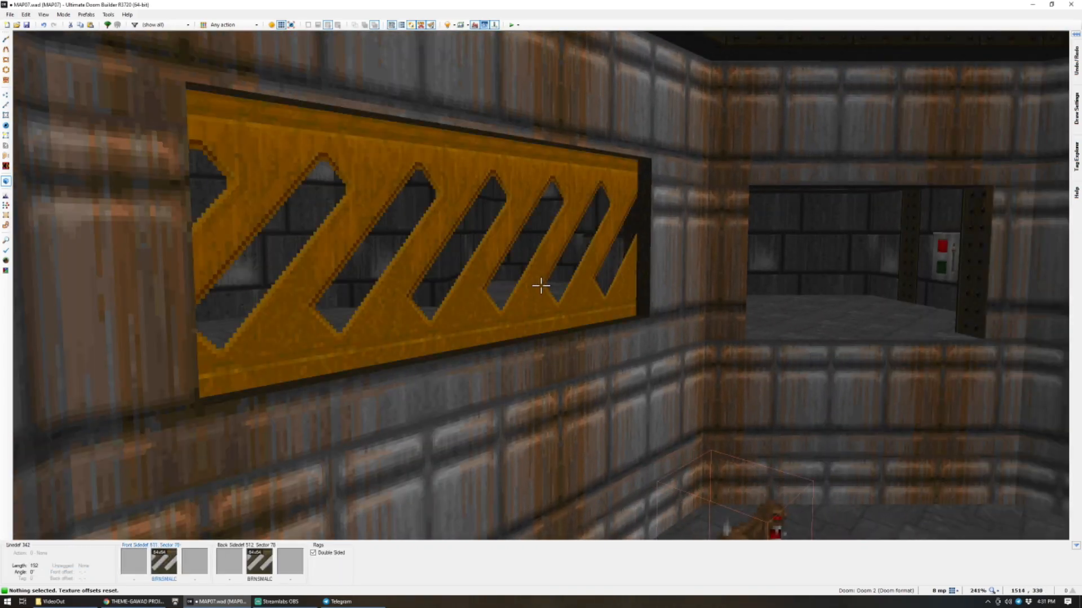
pyautogui.press('q')
pyautogui.scroll(-4, 541, 285)
pyautogui.scroll(1, 541, 287)
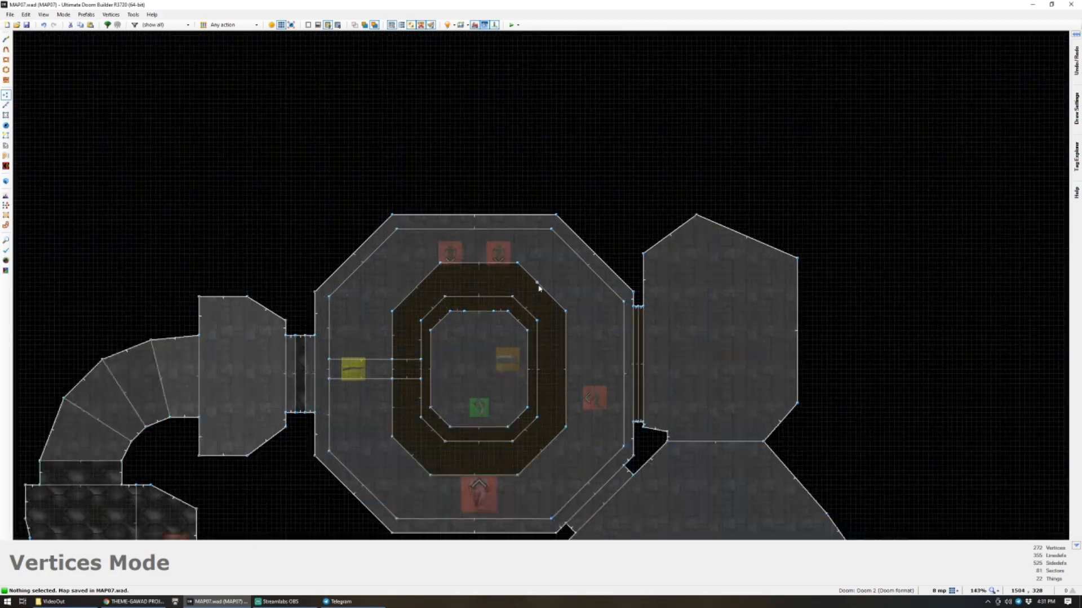
pyautogui.press('t')
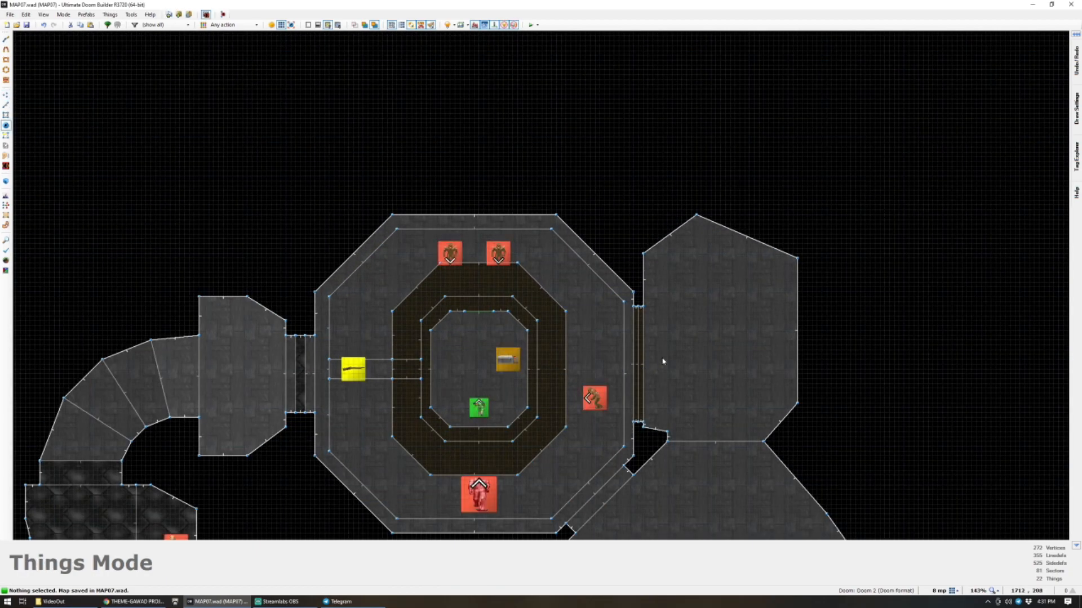
pyautogui.press('Insert')
pyautogui.write('s')
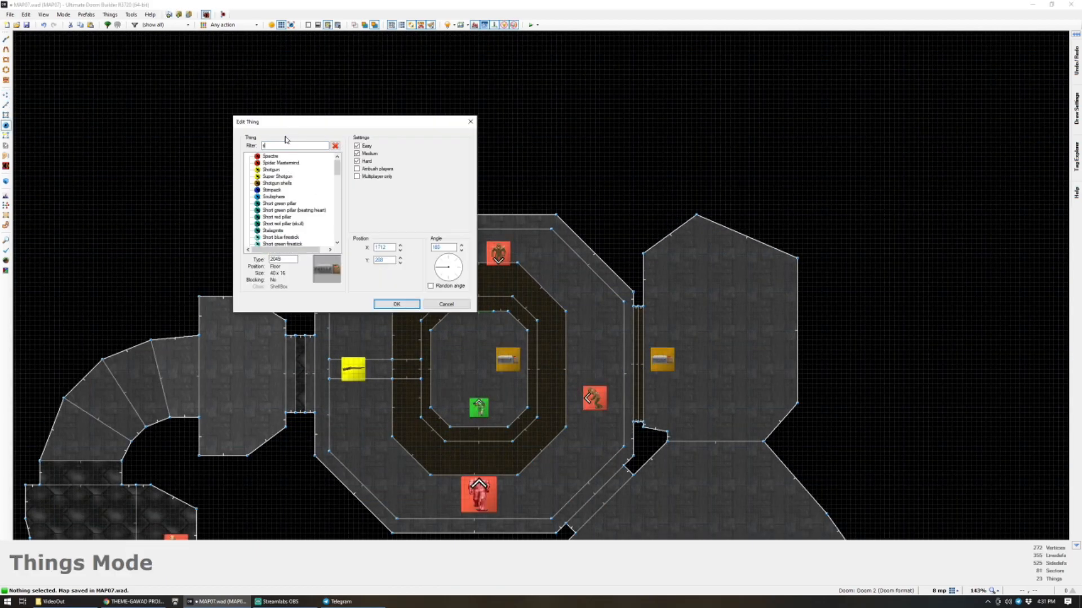
pyautogui.press('BackSpace')
pyautogui.write('huam')
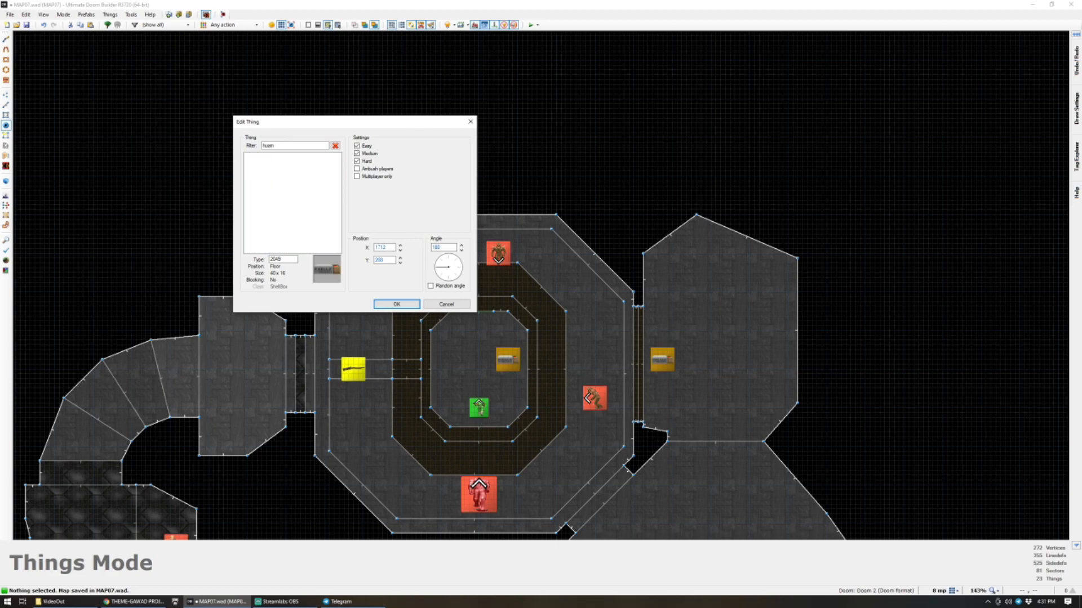
pyautogui.press('BackSpace')
pyautogui.write('ma')
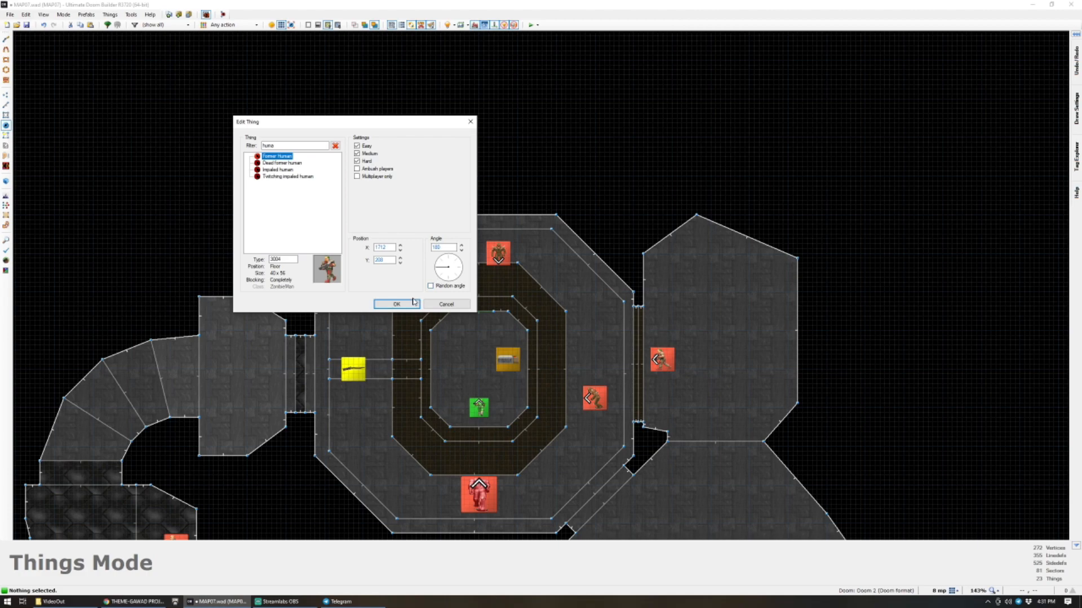
pyautogui.click(392, 306)
# Move the Former Human further into the stone room and position a pasted copy of it just to the south.
pyautogui.moveTo(672, 361); pyautogui.dragTo(672, 343, button='right')
pyautogui.hotkey('ctrl', 'c')
pyautogui.hotkey('ctrl', 'v')
pyautogui.moveTo(682, 398); pyautogui.dragTo(728, 390, button='right')
pyautogui.rightClick(696, 364)
pyautogui.moveTo(665, 341); pyautogui.dragTo(726, 337, button='right')
pyautogui.moveTo(726, 387); pyautogui.dragTo(745, 388, button='right')
pyautogui.moveTo(725, 339); pyautogui.dragTo(692, 340, button='right')
pyautogui.moveTo(744, 389); pyautogui.dragTo(691, 383, button='right')
# Extend the stone room eastward by 216 units from its 240-unit east wall, keeping the extension rectangular.
pyautogui.scroll(-3, 734, 374)
pyautogui.scroll(5, 732, 371)
pyautogui.scroll(-2, 652, 382)
pyautogui.scroll(3, 632, 282)
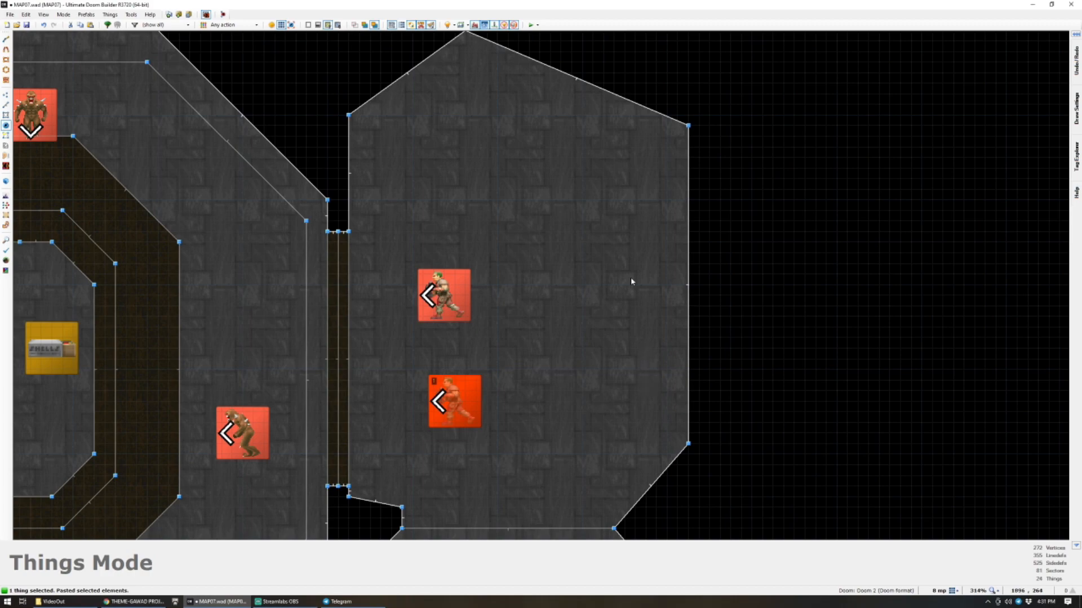
pyautogui.press('space')
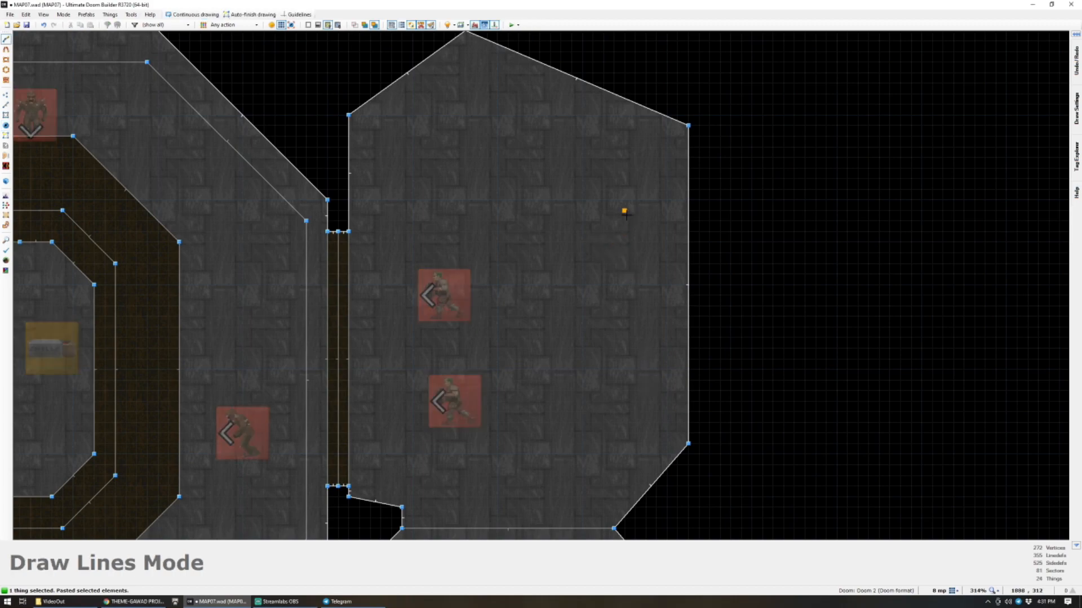
pyautogui.press('Escape')
pyautogui.scroll(-3, 626, 214)
pyautogui.press('v')
pyautogui.moveTo(656, 223); pyautogui.dragTo(784, 178, button='right')
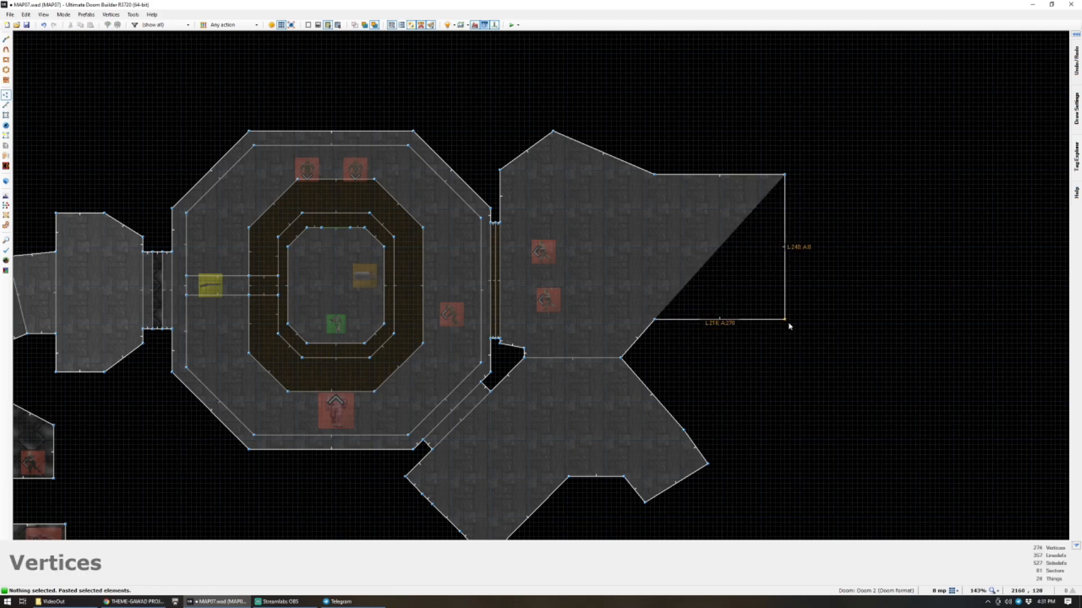
# Draw a 128 by 128 square in the middle of the stone room and delete its sector to form a solid pillar.
pyautogui.scroll(3, 650, 236)
pyautogui.press('d')
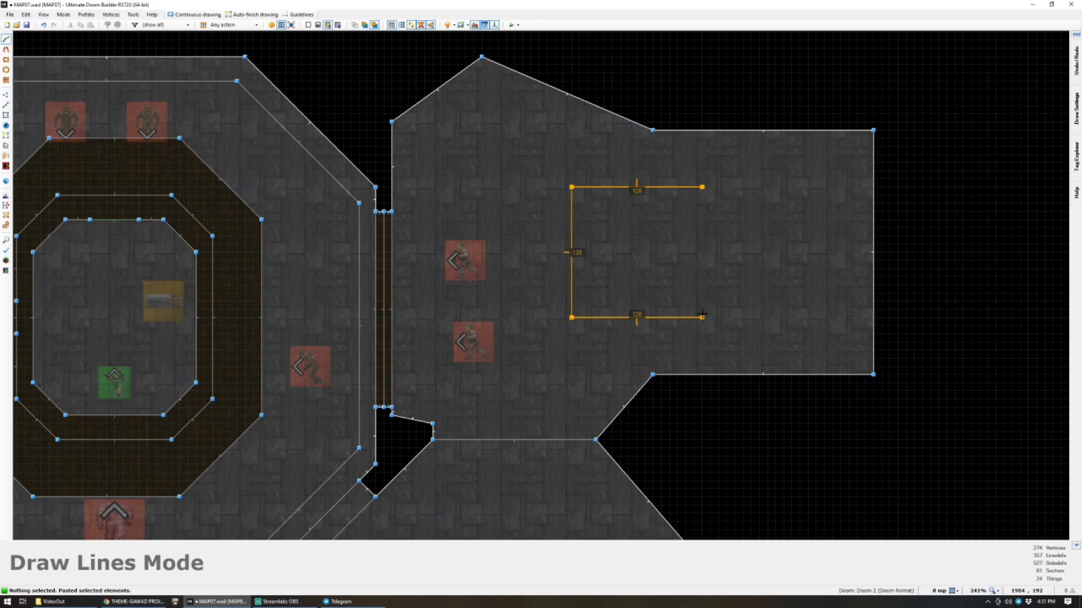
pyautogui.click(701, 185)
pyautogui.press('w')
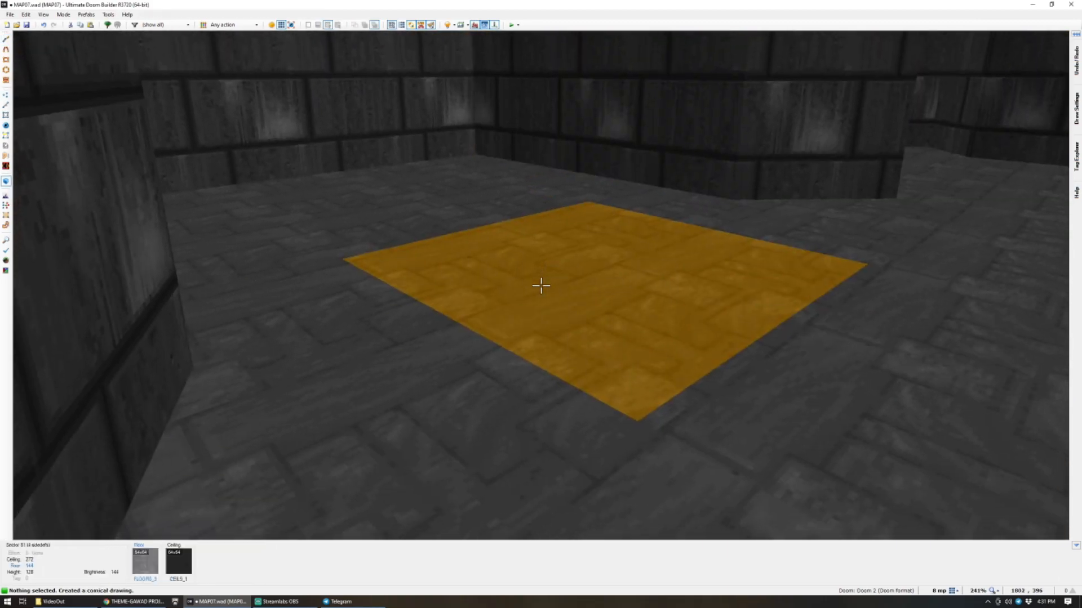
pyautogui.press('w')
pyautogui.scroll(2, 611, 226)
pyautogui.press('s')
pyautogui.press('Delete')
# Apply the STARTAN3 texture to the pillar's four missing-texture sides and auto-align the textures.
pyautogui.press('w')
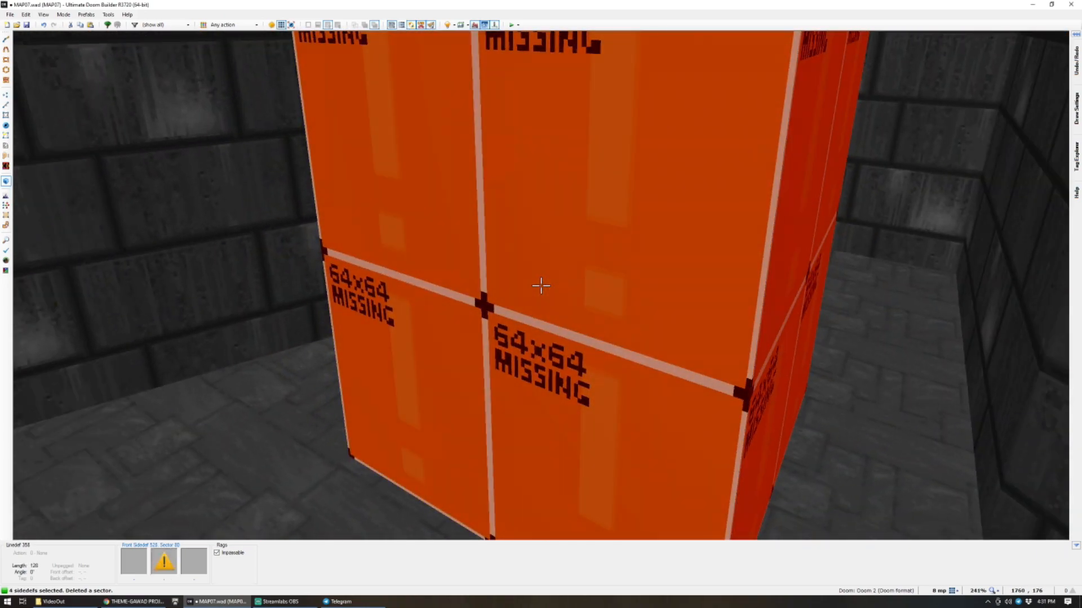
pyautogui.rightClick(541, 285)
pyautogui.write('STAR')
pyautogui.press('Return')
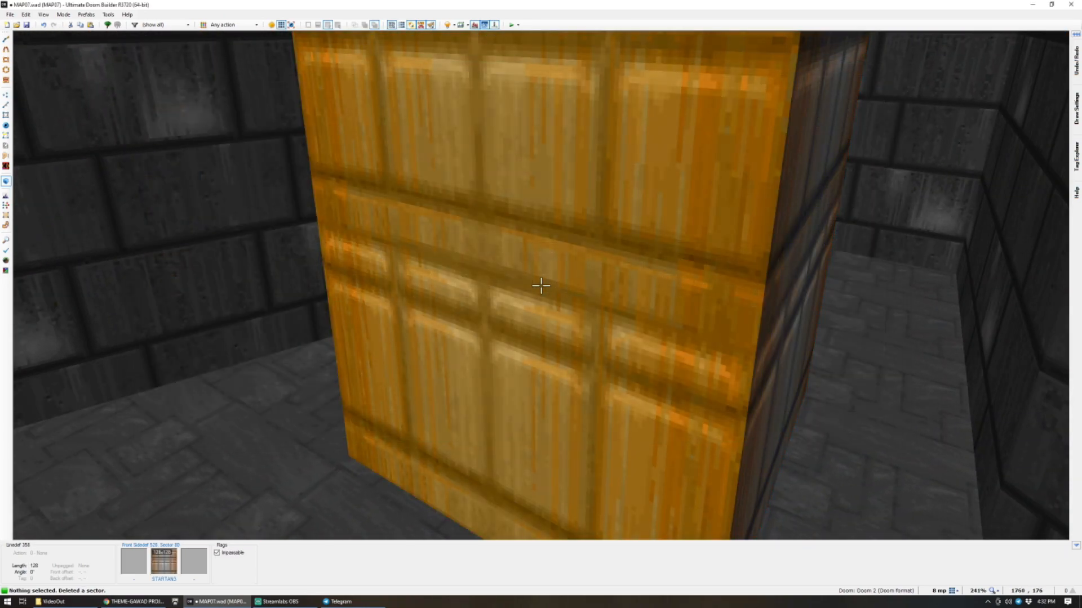
pyautogui.press('d')
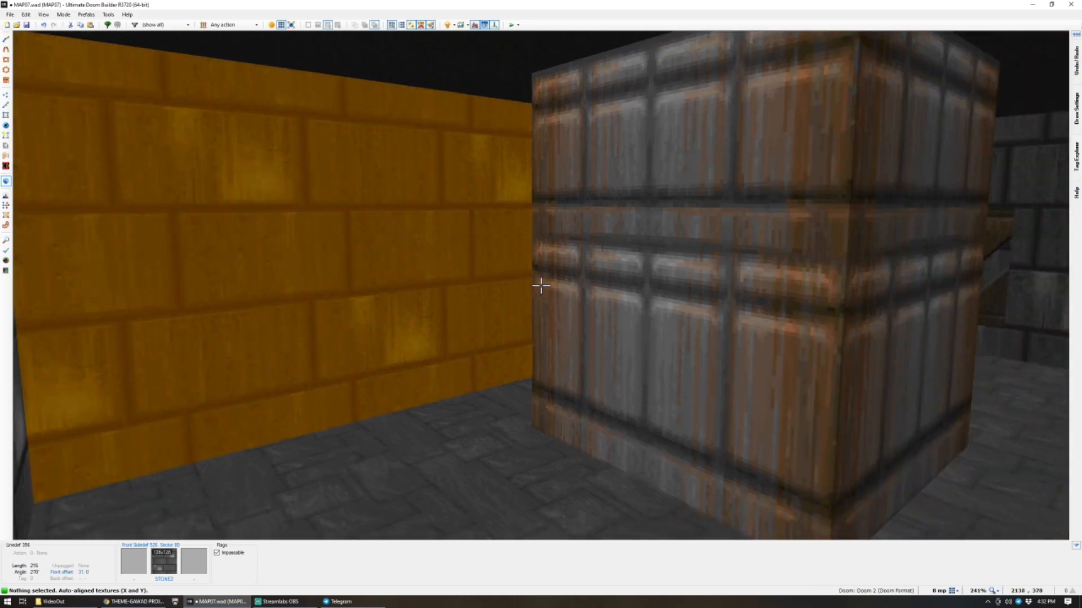
pyautogui.press('w')
# Draw two small alcoves, 16 units wide and about 8 deep, into the pillar's east face near its corners.
pyautogui.scroll(-5, 541, 286)
pyautogui.scroll(7, 497, 305)
pyautogui.press('v')
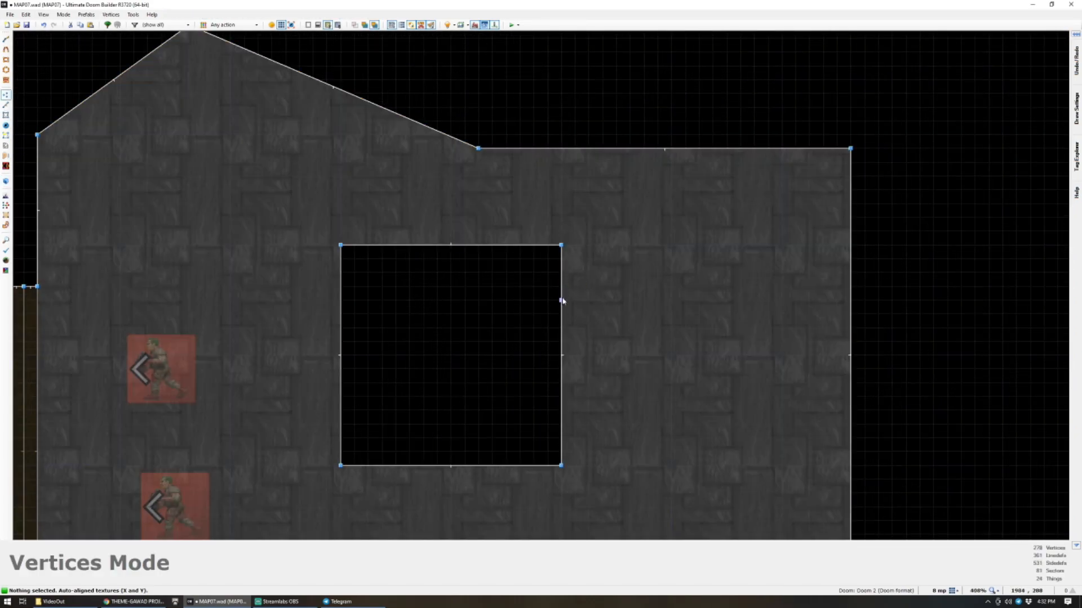
pyautogui.press('d')
pyautogui.click(562, 300)
pyautogui.press('d')
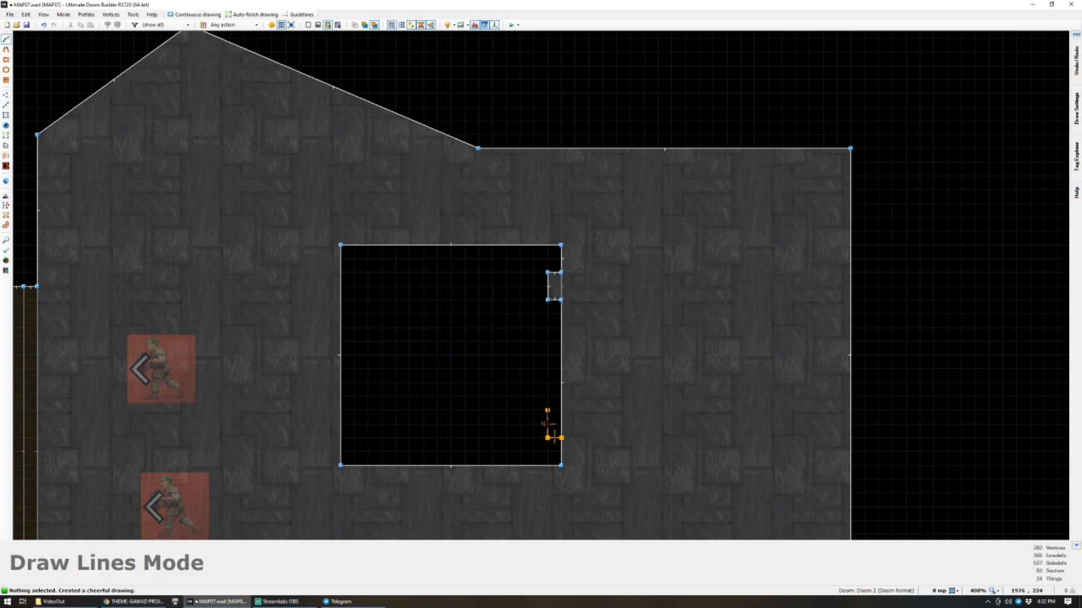
# Apply the LITE5 texture to the back faces of both pillar alcoves in the 3D view.
pyautogui.press('w')
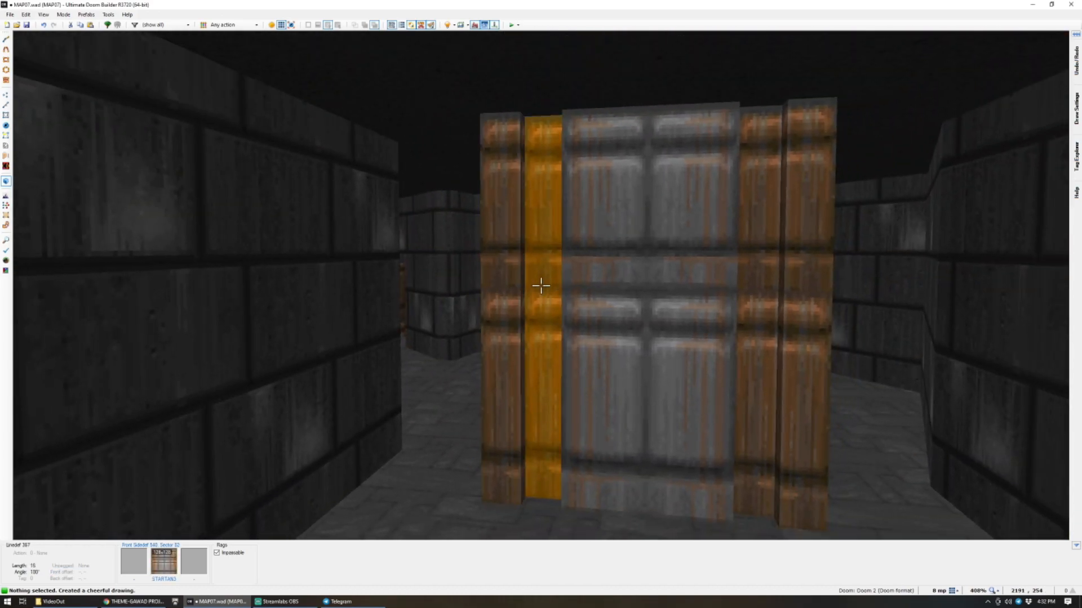
pyautogui.click(541, 286)
pyautogui.click(541, 286)
pyautogui.rightClick(541, 286)
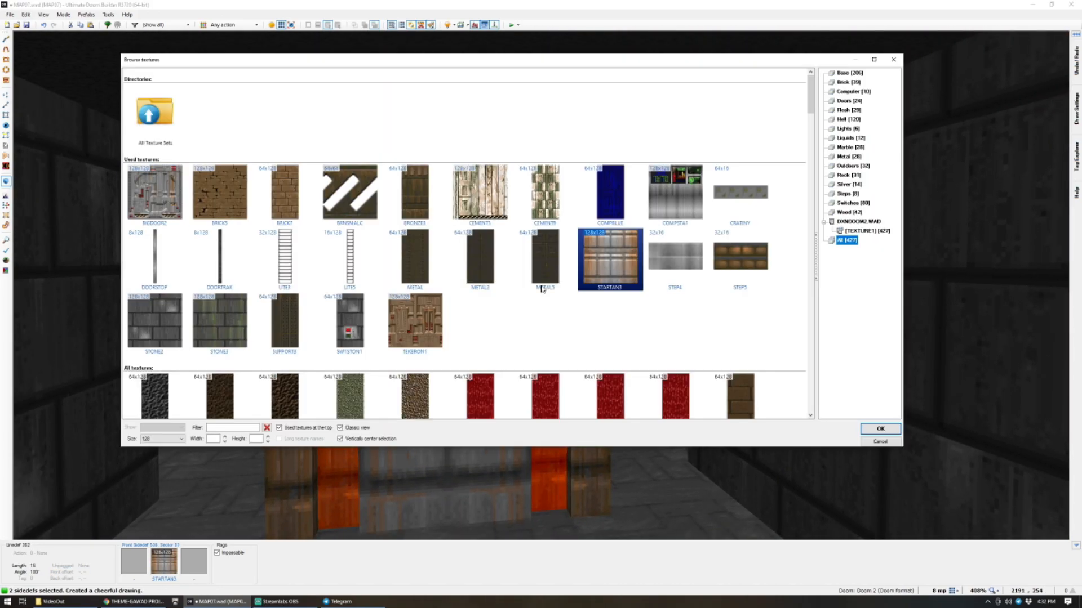
pyautogui.write('LITE')
pyautogui.doubleClick(215, 220)
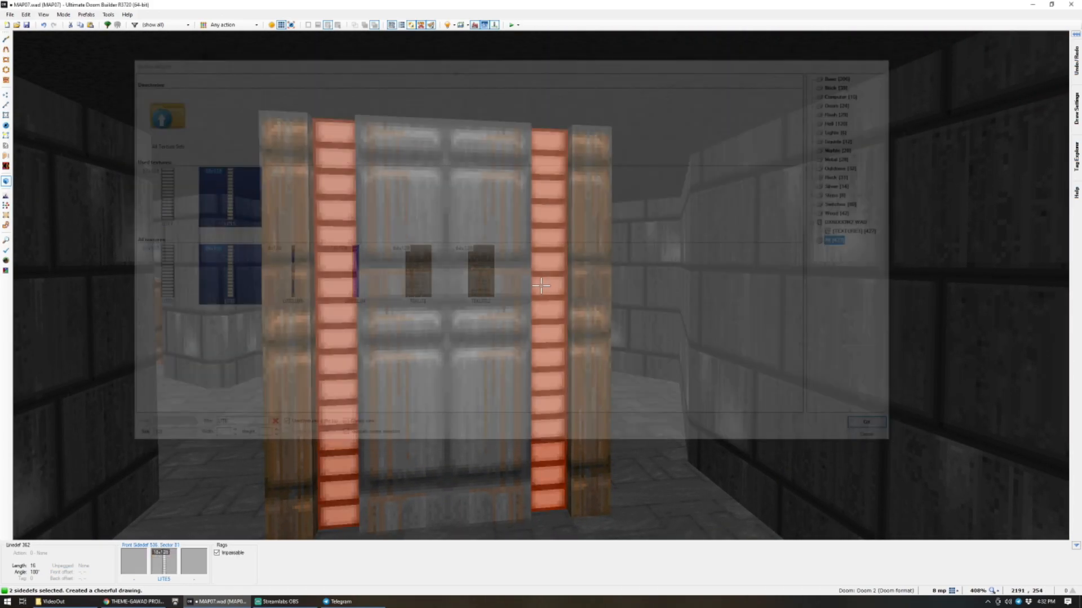
# Draw three light-beam lines from the alcoves to the east wall: two to its outer corners and one diagonally from the north alcove.
pyautogui.press('w')
pyautogui.scroll(2, 419, 239)
pyautogui.hotkey('ctrl', 'd')
pyautogui.click(418, 243)
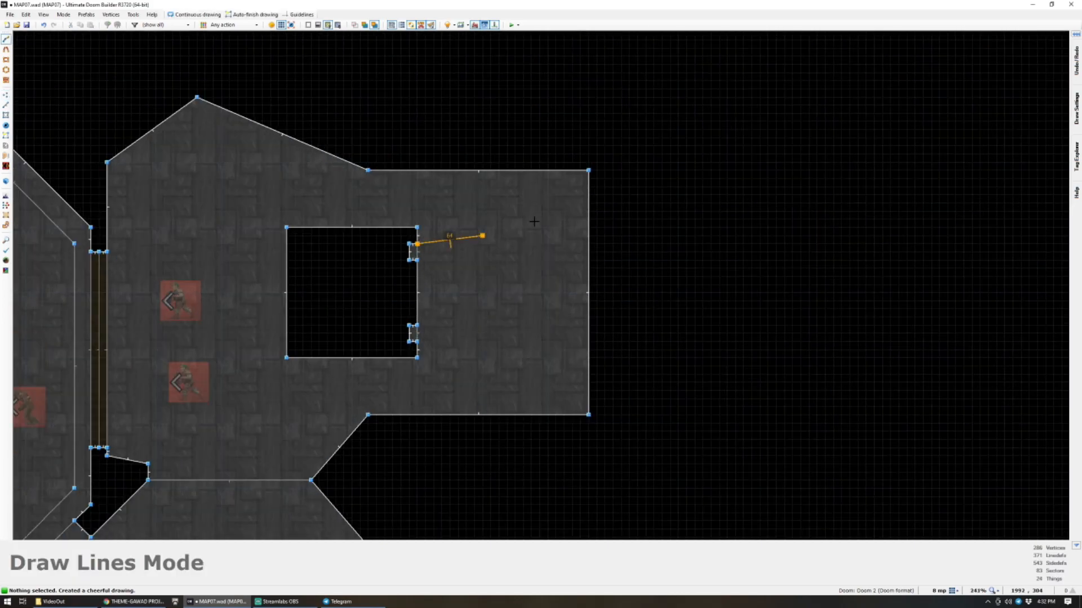
pyautogui.click(588, 170)
pyautogui.hotkey('ctrl', 'd')
pyautogui.click(417, 260)
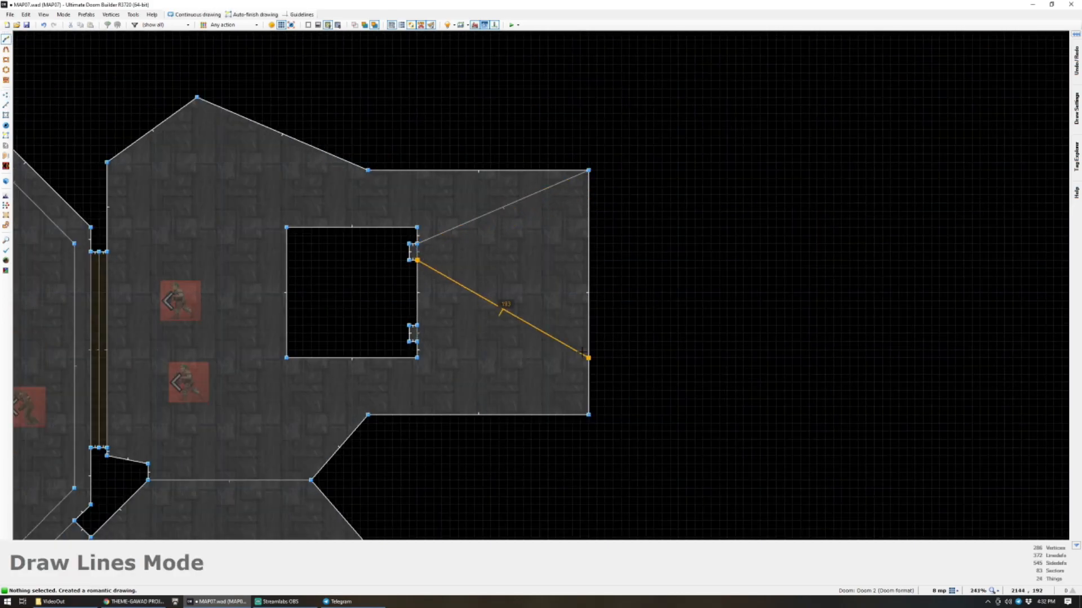
pyautogui.click(589, 325)
pyautogui.hotkey('ctrl', 'd')
pyautogui.click(589, 415)
pyautogui.hotkey('ctrl', 'd')
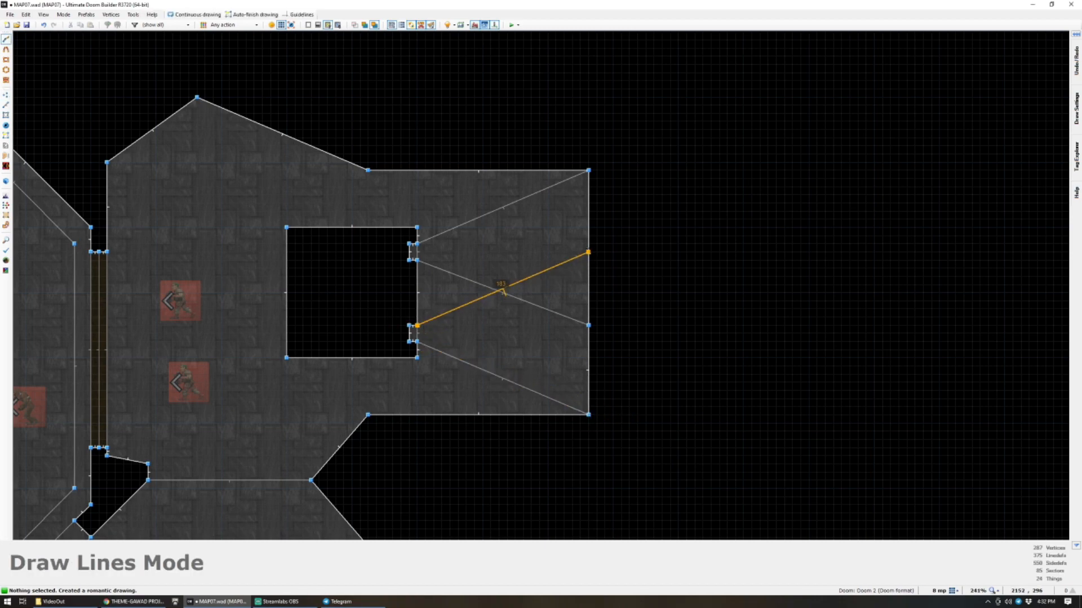
pyautogui.press('Escape')
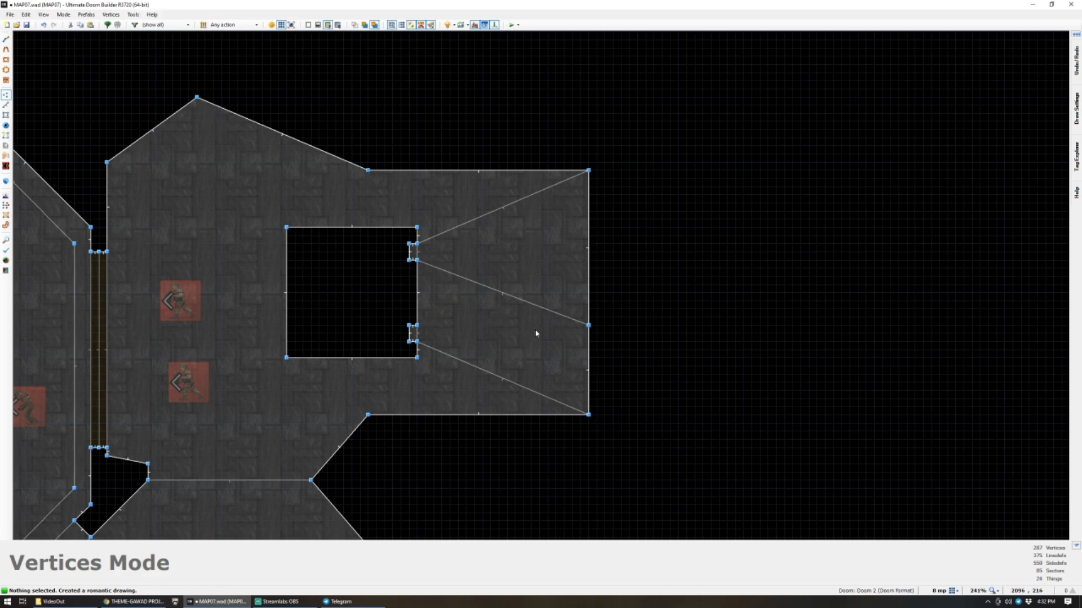
# Move the diagonal beam line's east-wall vertex slightly south and draw the mirrored crossing line from the south alcove.
pyautogui.moveTo(586, 330); pyautogui.dragTo(586, 338)
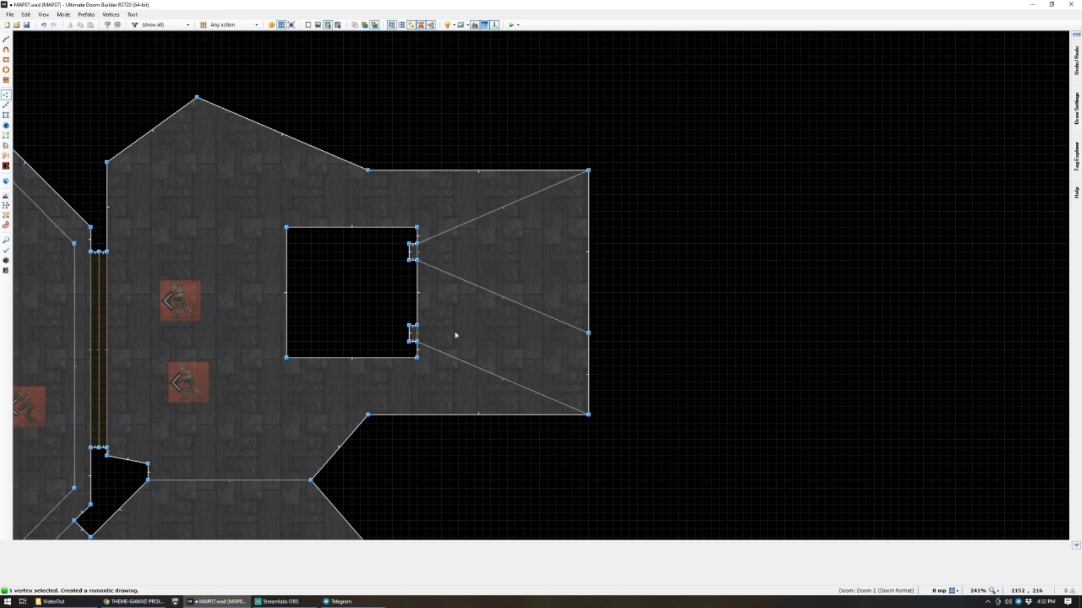
pyautogui.press('d')
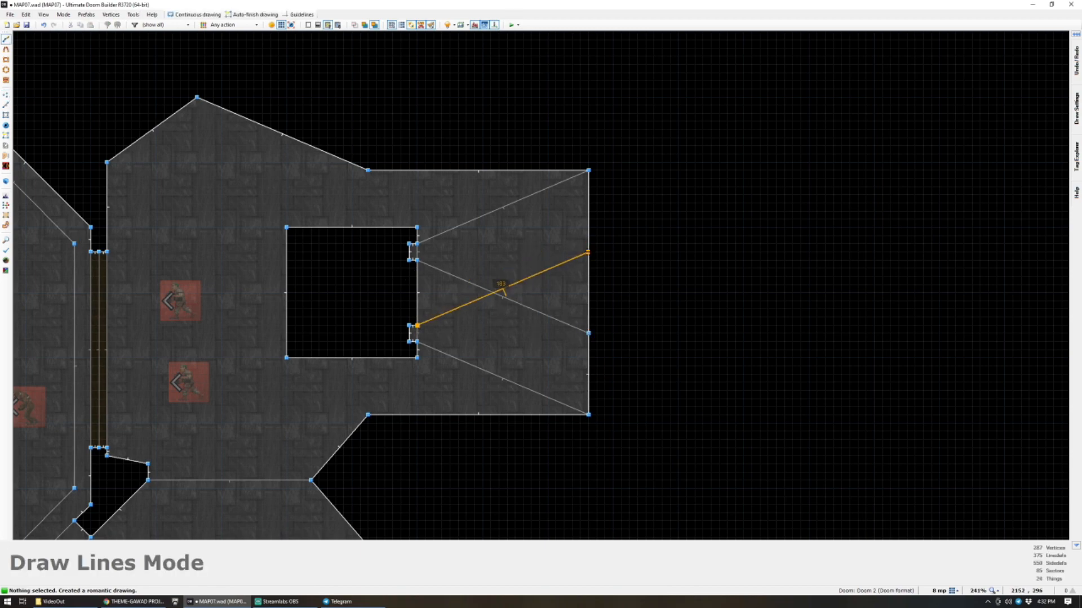
pyautogui.click(588, 252)
# Raise the brightness of the two light-beam sectors and their alcoves, and brighten the overlapping triangle by the east wall.
pyautogui.press('s')
pyautogui.click(490, 258)
pyautogui.click(470, 319)
pyautogui.click(414, 252)
pyautogui.keyDown('ctrl'); pyautogui.scroll(2, 473, 283); pyautogui.keyUp('ctrl')
pyautogui.keyDown('ctrl'); pyautogui.scroll(1, 474, 282); pyautogui.keyUp('ctrl')
pyautogui.press('c')
pyautogui.click(542, 292)
pyautogui.keyDown('ctrl'); pyautogui.scroll(2, 542, 291); pyautogui.keyUp('ctrl')
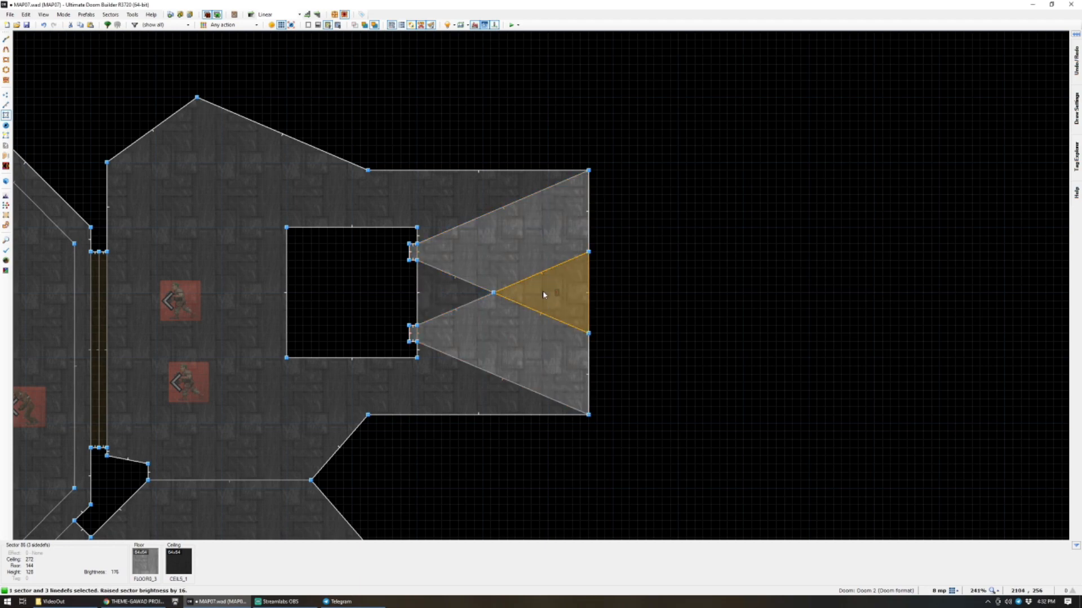
pyautogui.press('c')
# Examine the pillar and its light beams in the 3D view.
pyautogui.press('w')
pyautogui.press('d')
pyautogui.press('e')
pyautogui.press('e')
pyautogui.press('e')
pyautogui.press('w')
pyautogui.scroll(-3, 542, 288)
pyautogui.scroll(3, 516, 297)
# Reshape the stone room's north wall by moving its bend westward and outward and adding a second bend near the northeast corner.
pyautogui.press('v')
pyautogui.moveTo(494, 273); pyautogui.dragTo(372, 237)
pyautogui.moveTo(495, 248); pyautogui.dragTo(610, 239)
pyautogui.scroll(-3, 552, 391)
pyautogui.scroll(3, 509, 388)
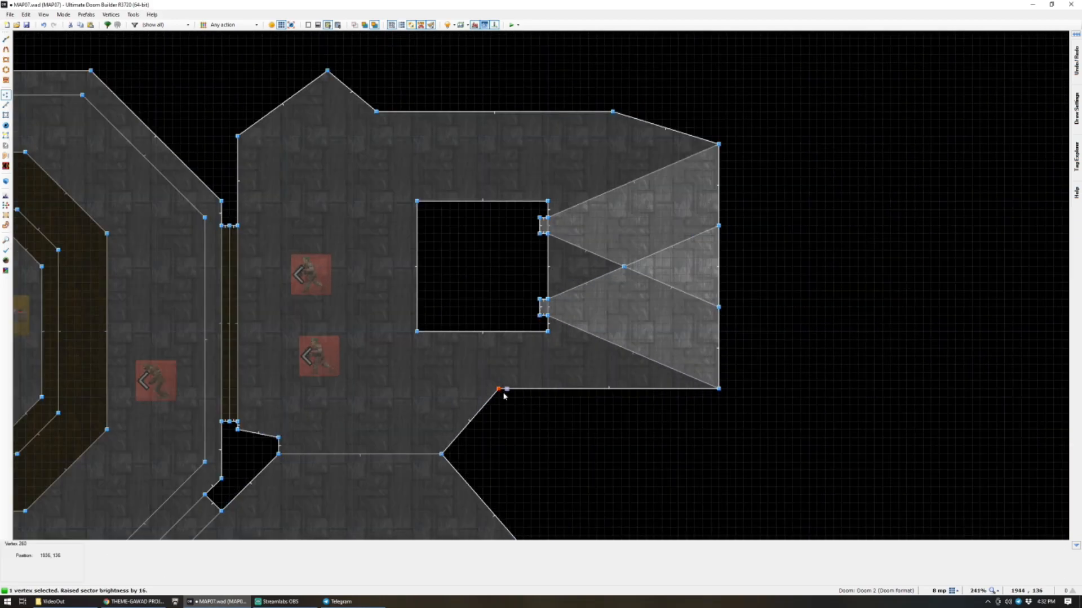
# Move the stone room's south wall outward, add a corner vertex at its east end, and save the map.
pyautogui.moveTo(502, 391); pyautogui.dragTo(472, 418)
pyautogui.moveTo(485, 421); pyautogui.dragTo(484, 420, button='right')
pyautogui.moveTo(585, 401); pyautogui.dragTo(718, 413, button='right')
pyautogui.scroll(-5, 563, 400)
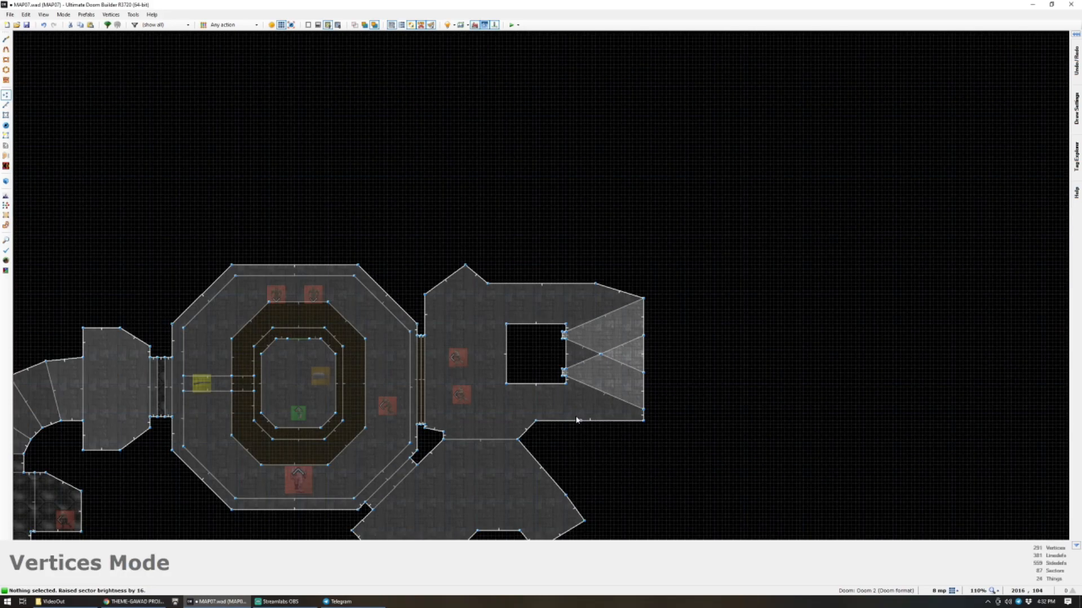
pyautogui.scroll(2, 363, 414)
pyautogui.scroll(-2, 363, 414)
pyautogui.hotkey('ctrl', 's')
# Inspect the stone room, the switch side room and the barred window in the 3D view.
pyautogui.scroll(-2, 366, 416)
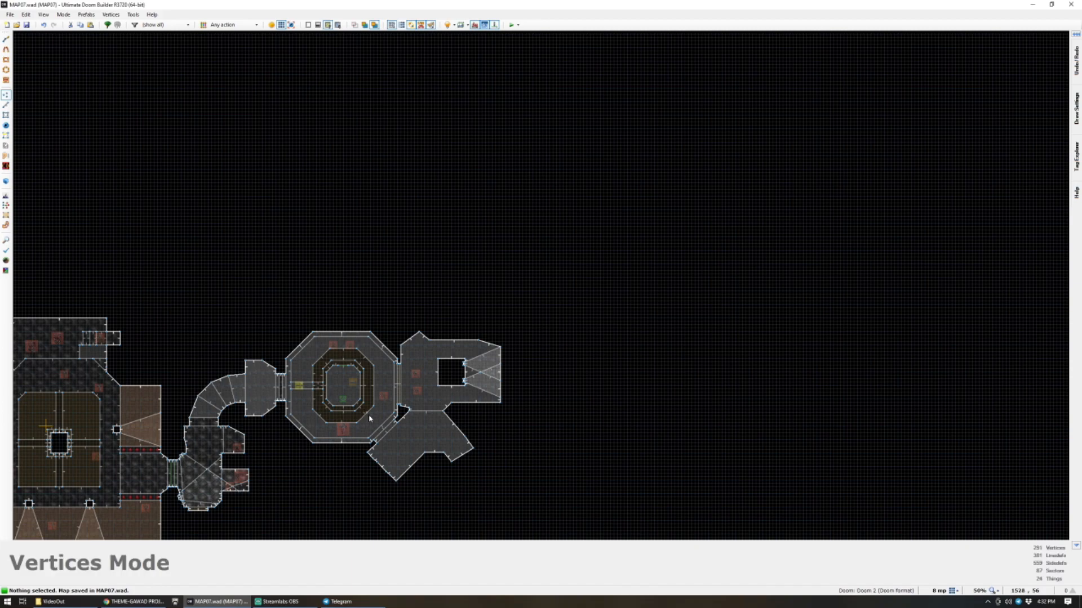
pyautogui.scroll(4, 394, 394)
pyautogui.press('w')
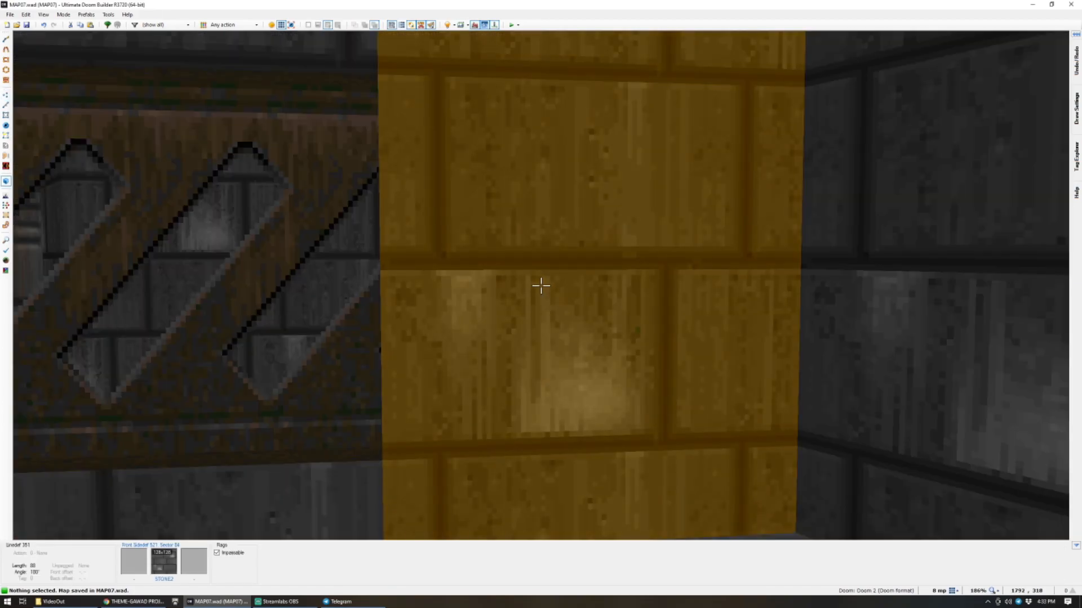
pyautogui.press('w')
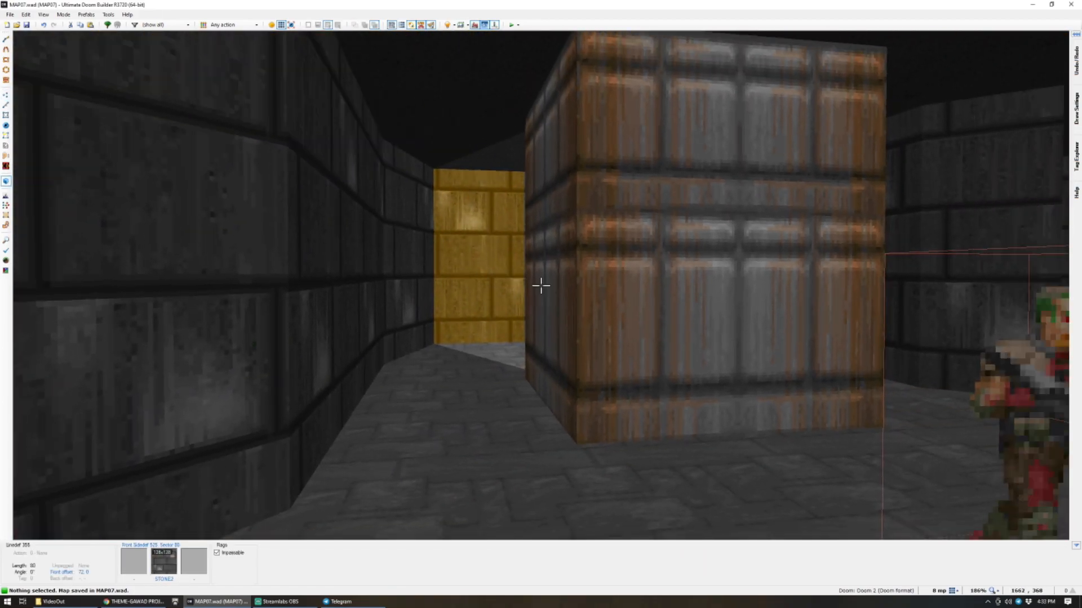
pyautogui.press('w')
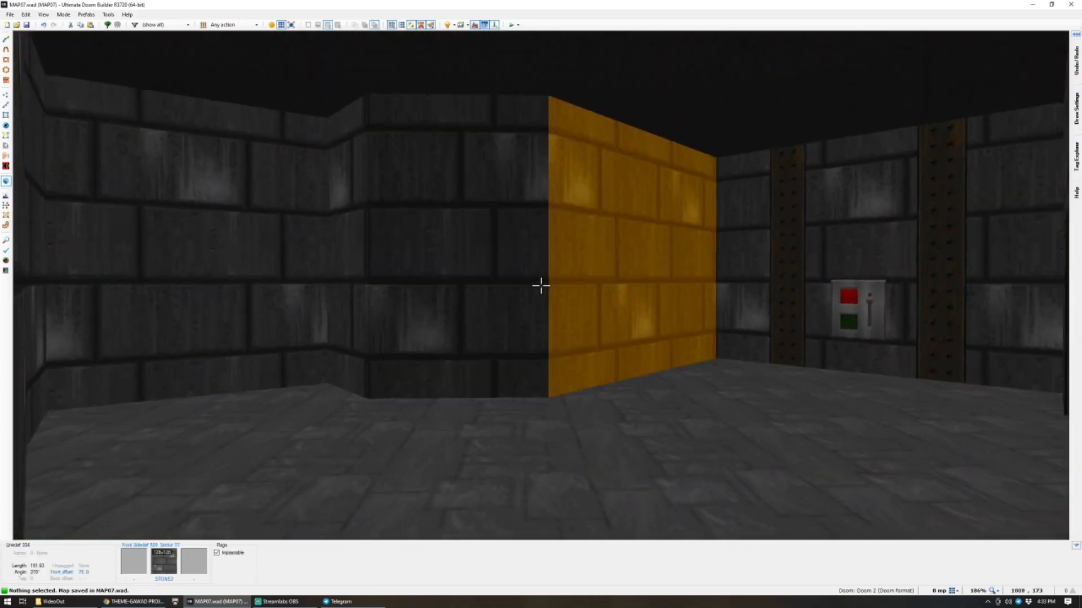
pyautogui.press('w')
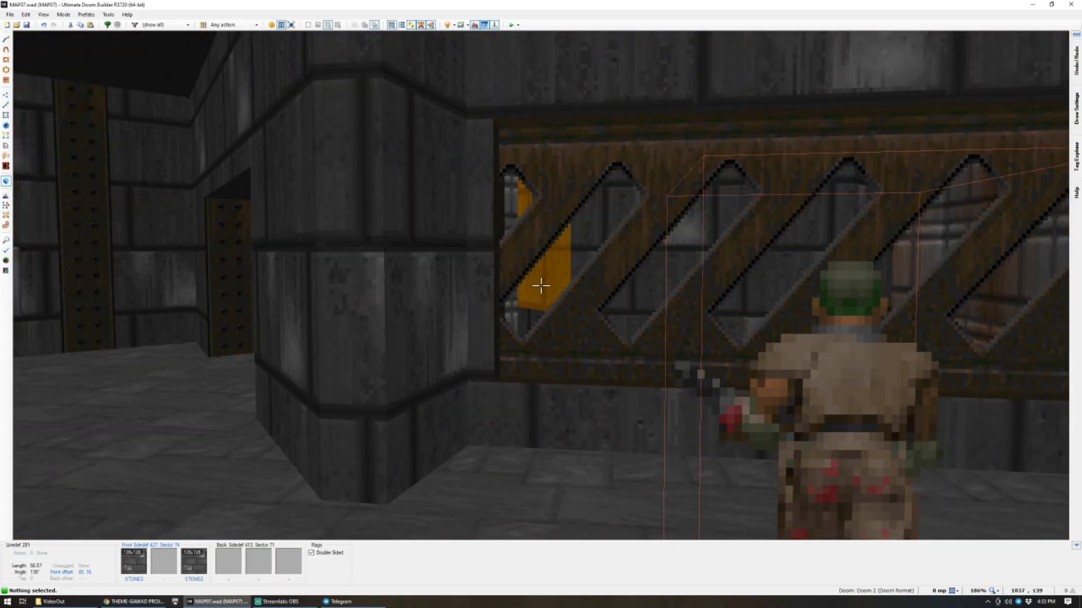
pyautogui.press('q')
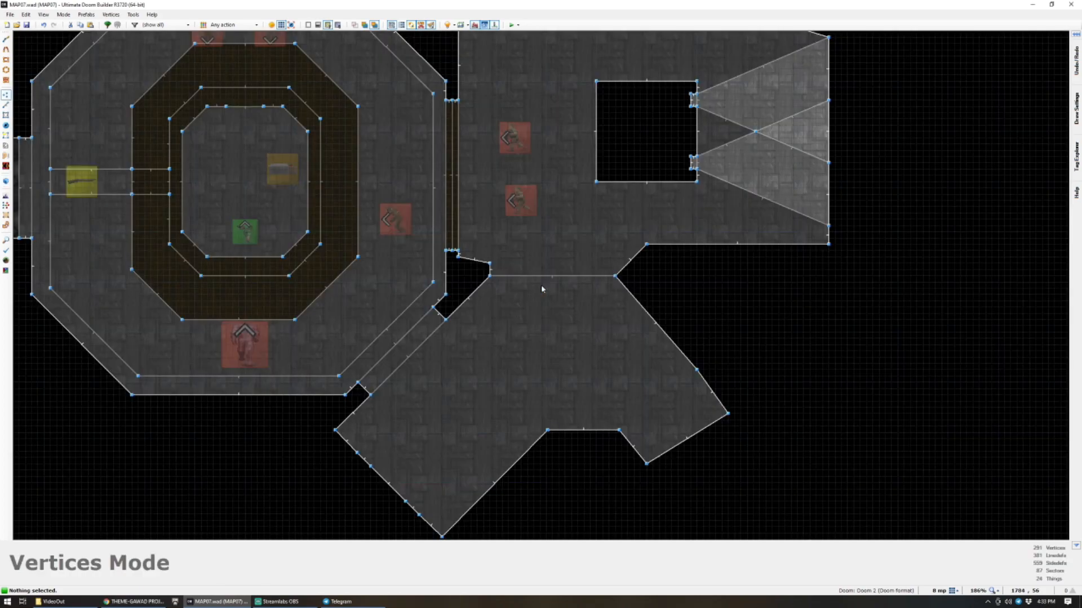
# Align the grid to the long middle segment of the switch side room's southwest diagonal wall.
pyautogui.scroll(-3, 541, 285)
pyautogui.scroll(10, 582, 305)
pyautogui.press('d')
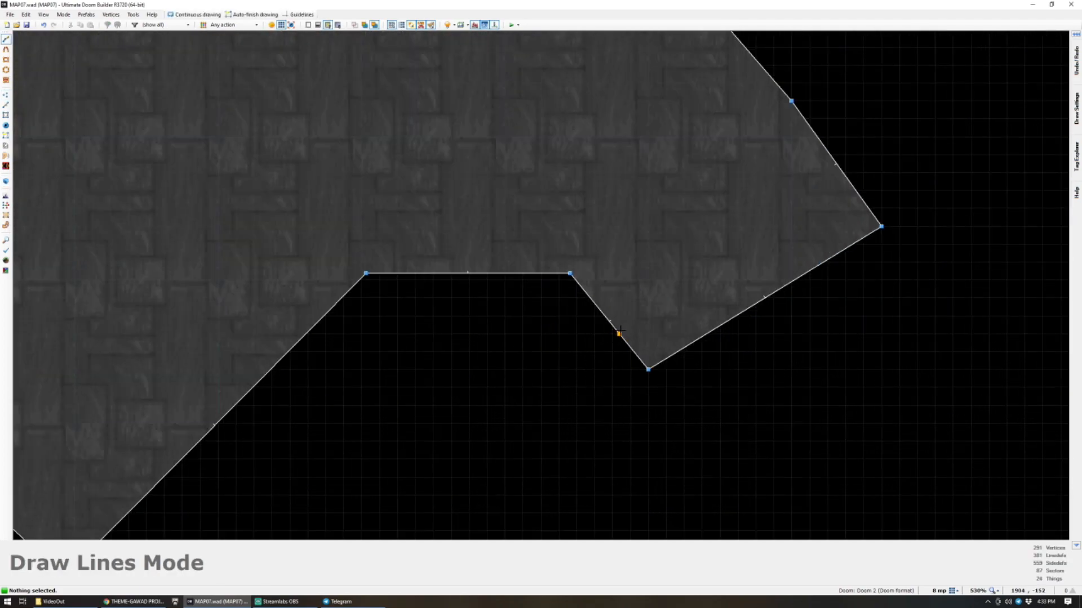
pyautogui.press('l')
pyautogui.scroll(-4, 378, 273)
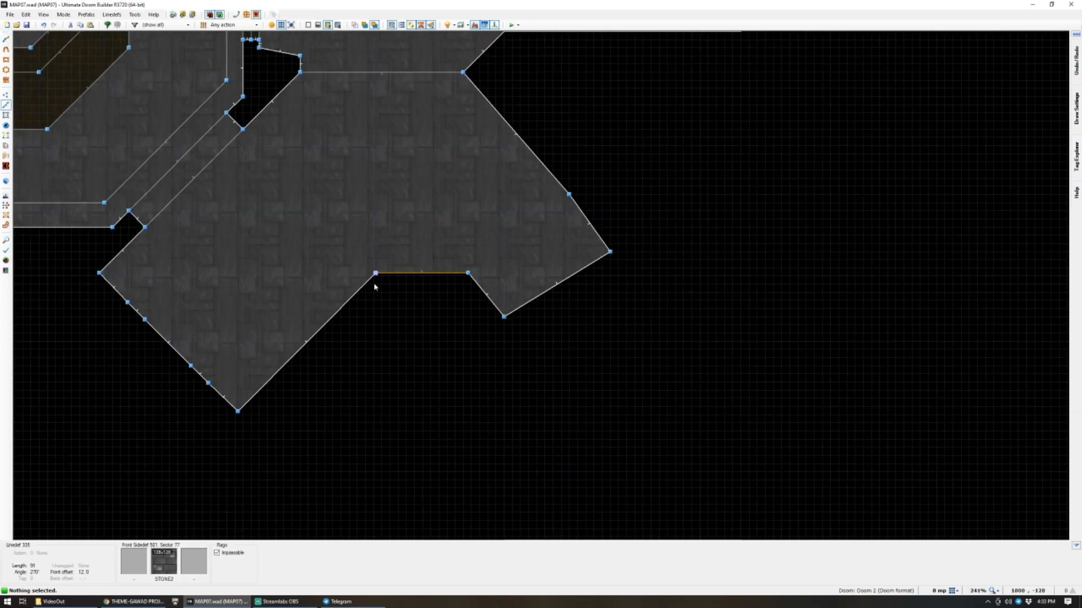
pyautogui.click(172, 345)
pyautogui.click(44, 15)
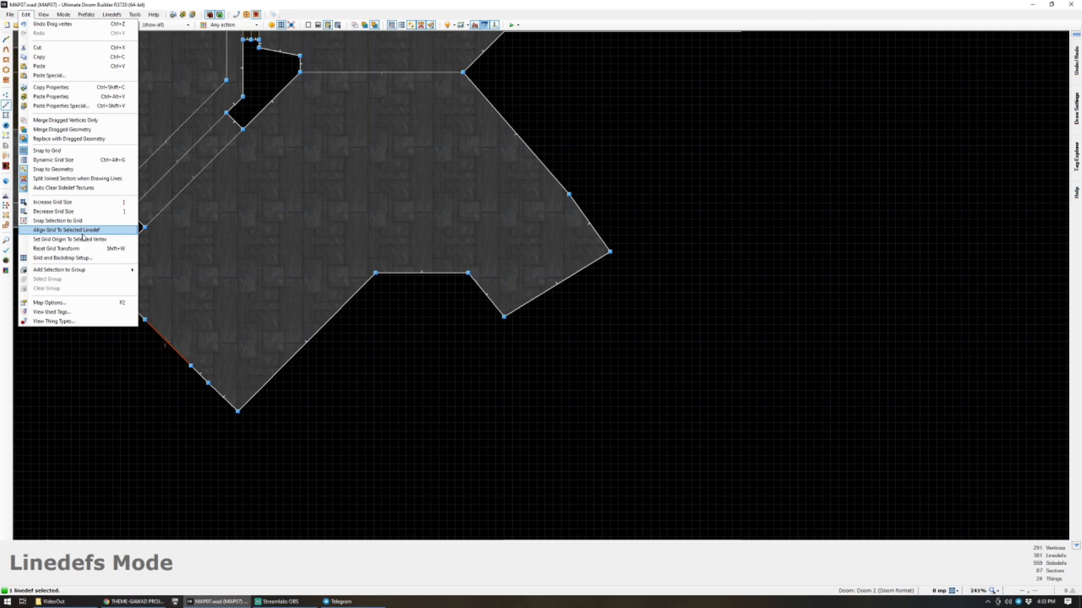
pyautogui.click(87, 231)
# Move the corner vertices of the side room's notched south wall onto the rotated grid, straightening its diagonals.
pyautogui.scroll(6, 442, 292)
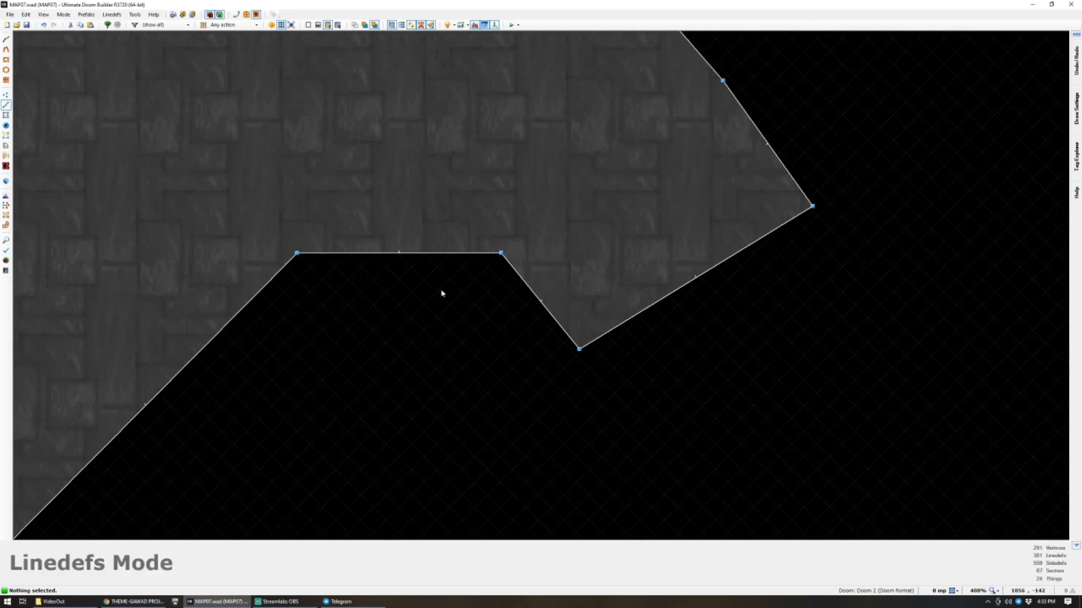
pyautogui.press('v')
pyautogui.moveTo(621, 367); pyautogui.dragTo(651, 376)
pyautogui.click(518, 243)
pyautogui.moveTo(531, 246); pyautogui.dragTo(532, 245)
pyautogui.moveTo(245, 257); pyautogui.dragTo(260, 241)
# Draw a recess 16 units deep behind the side room's notched south wall, with 40- and 64-unit diagonals joined by a straight back wall.
pyautogui.press('d')
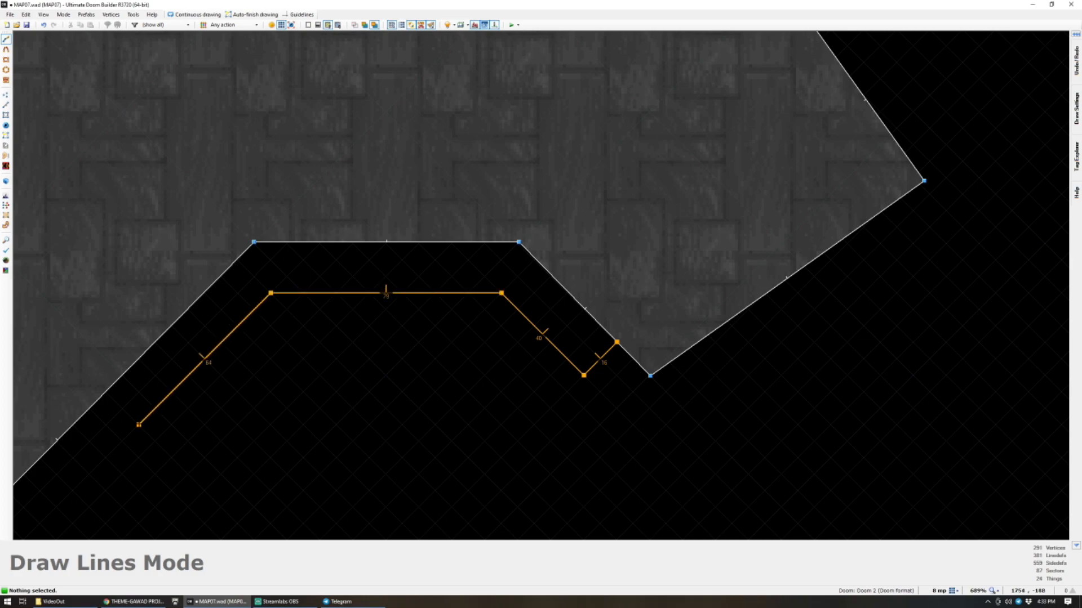
pyautogui.rightClick(83, 414)
# Raise the new recess's floor to 192 and lower its ceiling to 240 in the 3D view.
pyautogui.press('q')
pyautogui.press('d')
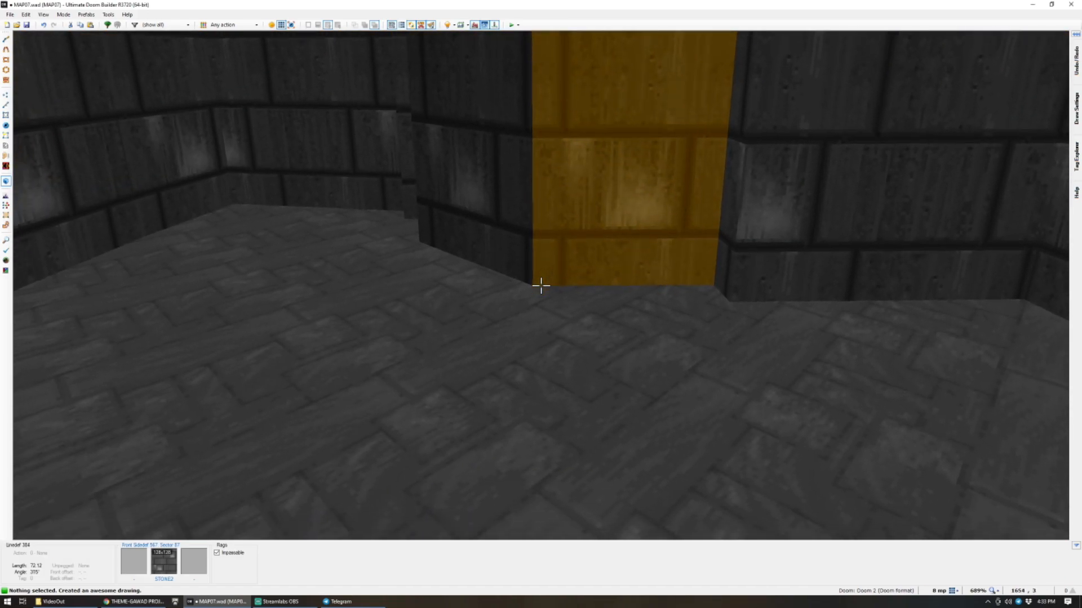
pyautogui.click(541, 285)
pyautogui.press('c')
pyautogui.click(541, 285)
pyautogui.scroll(6, 541, 286)
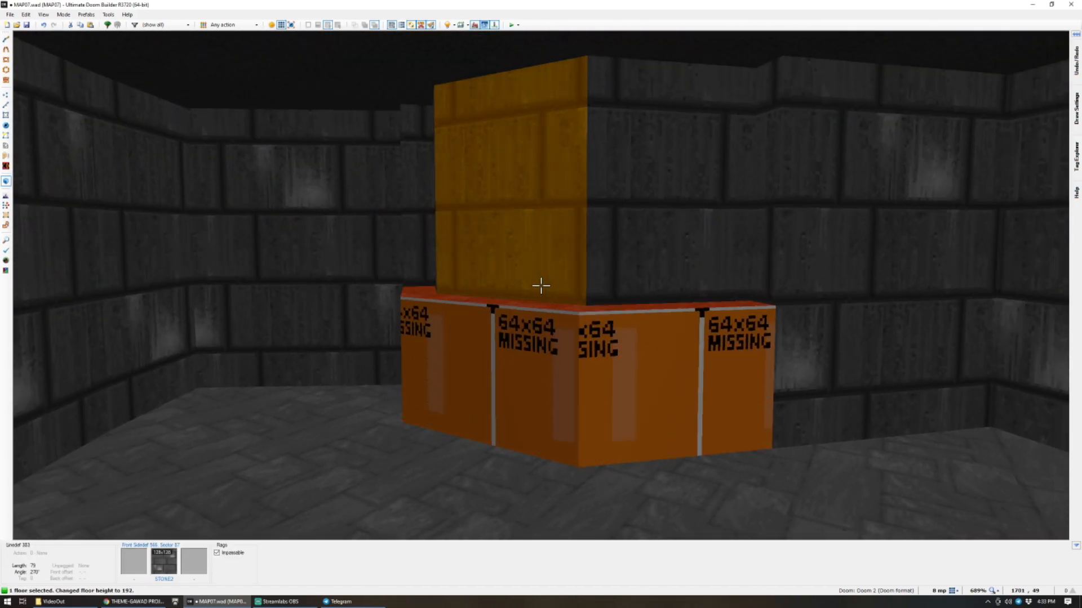
pyautogui.press('c')
pyautogui.click(541, 286)
pyautogui.scroll(-4, 540, 285)
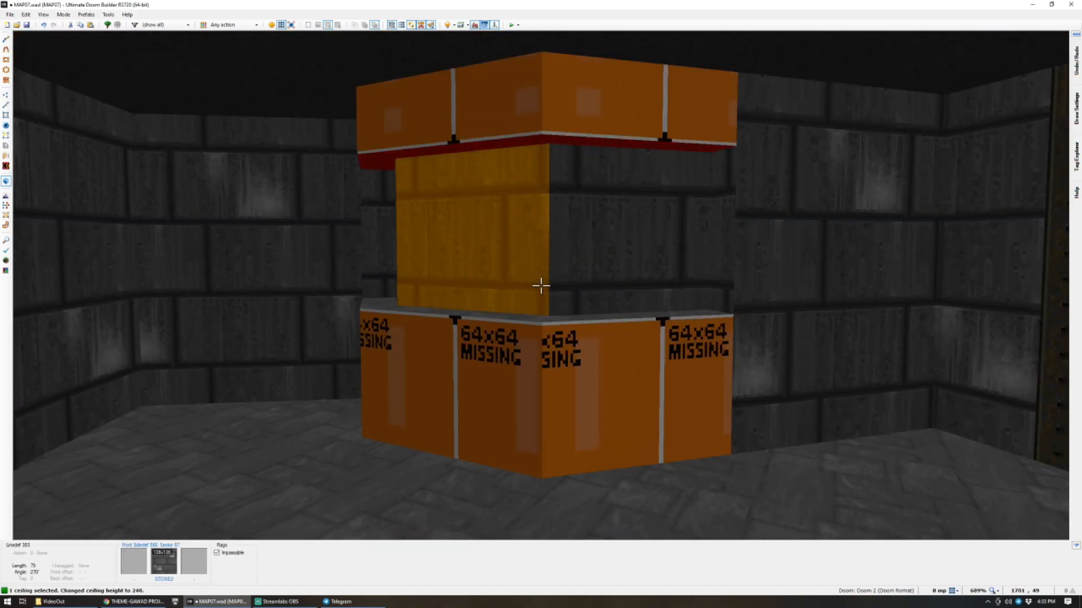
# Flood-fill the recess's missing upper and lower walls with STONE2, and apply auto-aligned COMPSTA2 to its three back walls.
pyautogui.press('c')
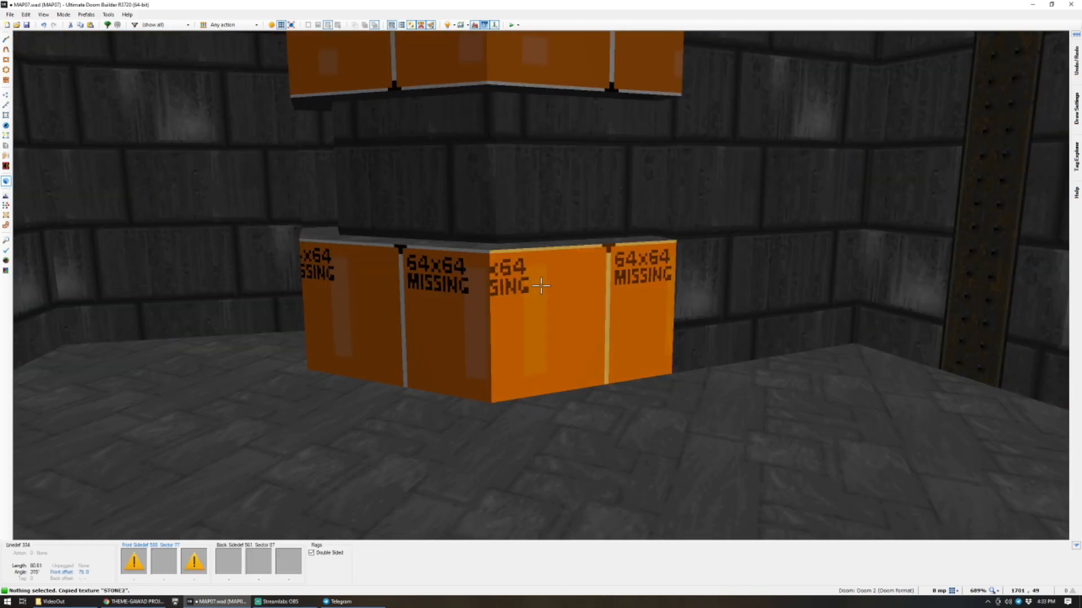
pyautogui.keyDown('shift'); pyautogui.middleClick(540, 285); pyautogui.keyUp('shift')
pyautogui.click(541, 285)
pyautogui.click(541, 285)
pyautogui.click(541, 285)
pyautogui.rightClick(541, 285)
pyautogui.write('COM')
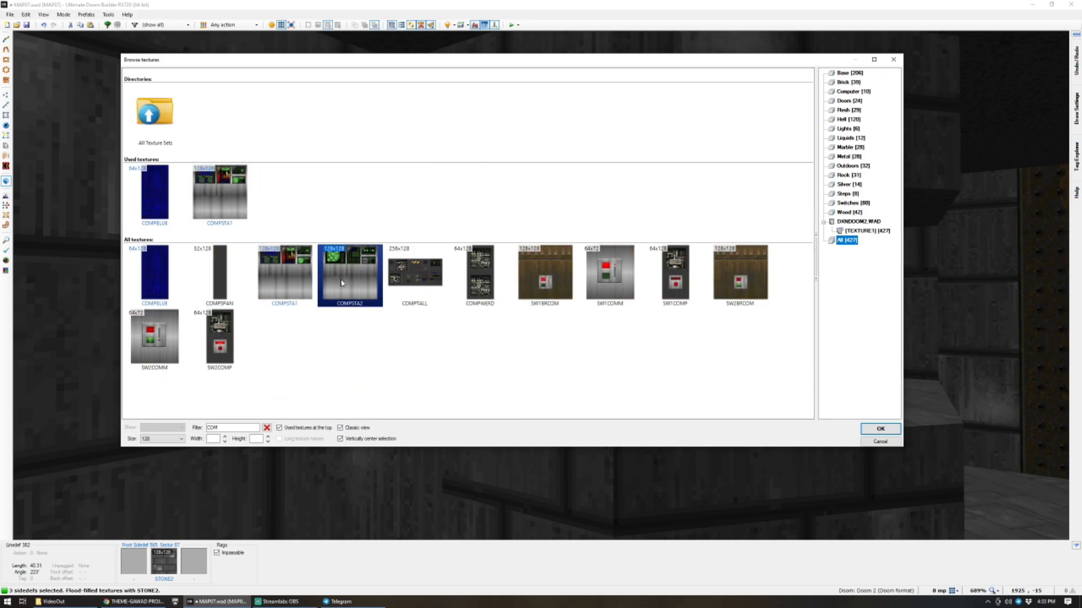
pyautogui.doubleClick(341, 283)
pyautogui.press('a')
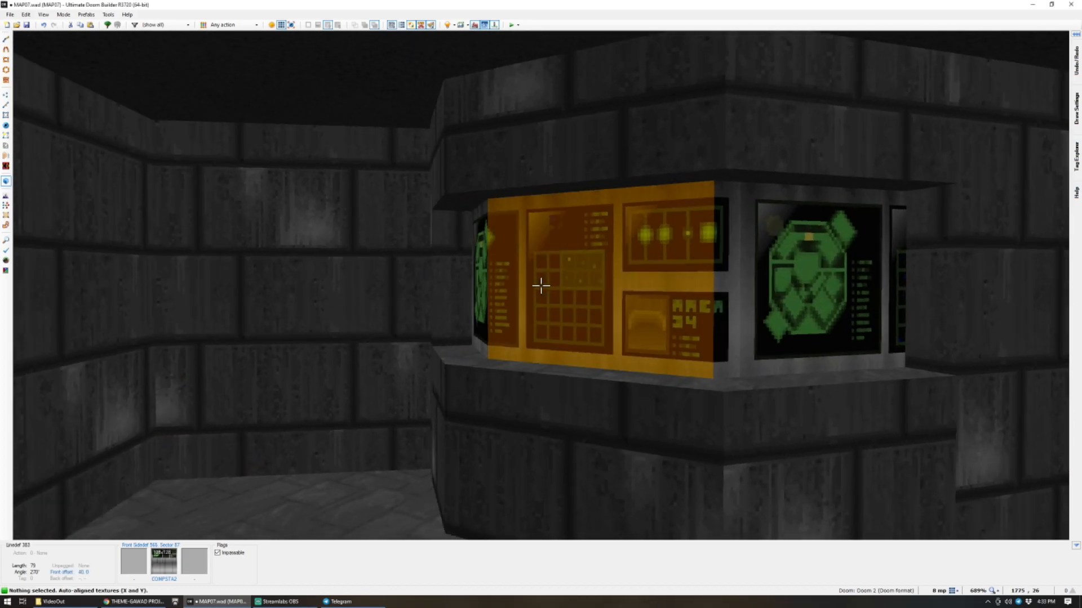
pyautogui.press('f')
pyautogui.press('s')
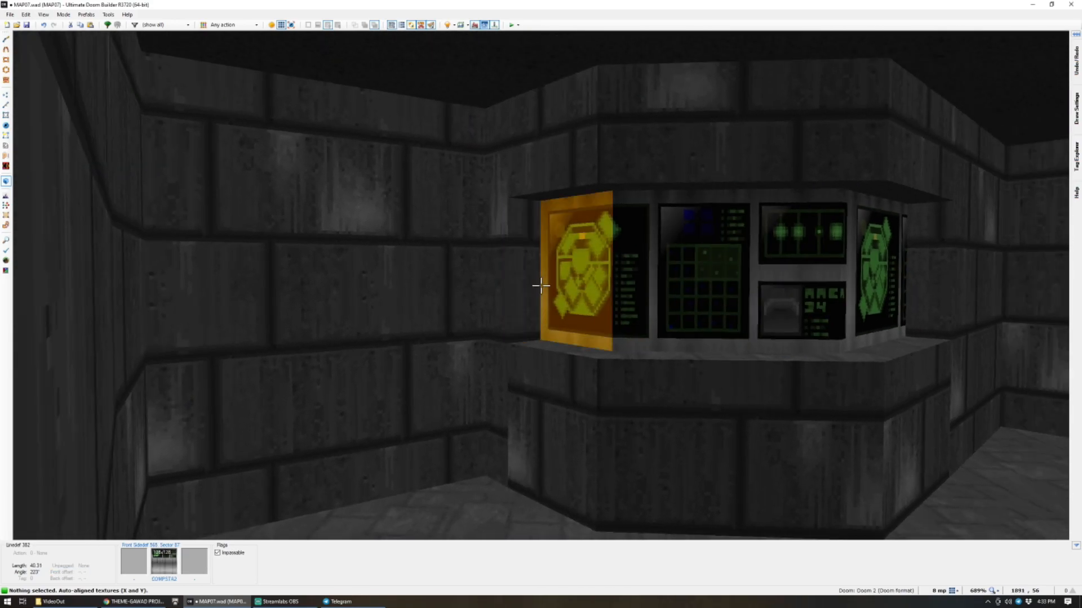
# Adjust the computer recess's western back corner to the rotated grid.
pyautogui.press('q')
pyautogui.scroll(4, 373, 370)
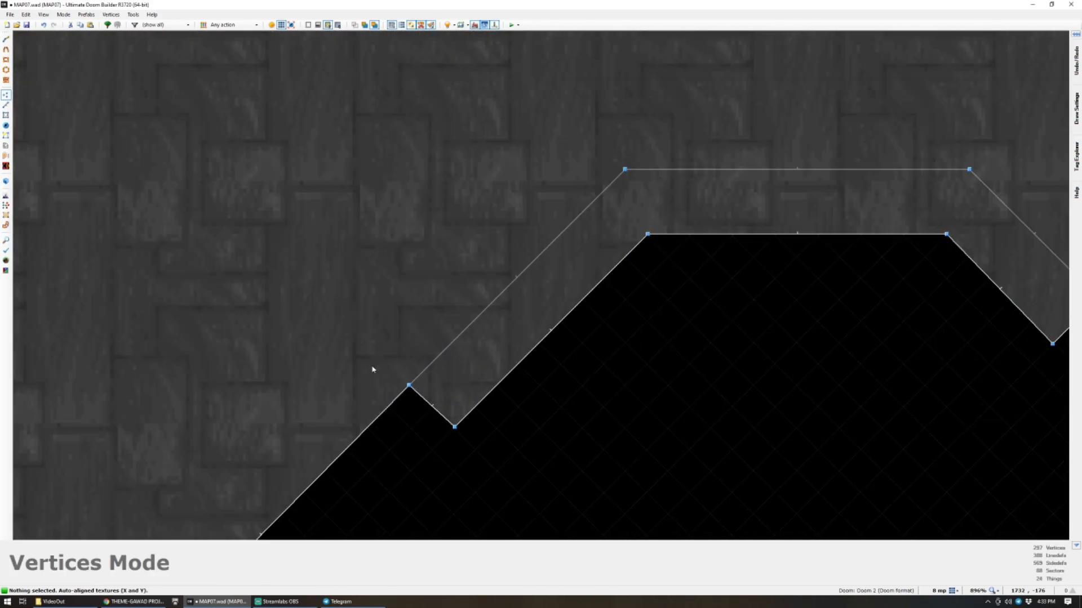
pyautogui.moveTo(495, 463); pyautogui.dragTo(496, 467)
pyautogui.moveTo(458, 426); pyautogui.dragTo(478, 405, button='right')
# Raise the computer recess's sector brightness to 176.
pyautogui.press('q')
pyautogui.press('d')
pyautogui.press('s')
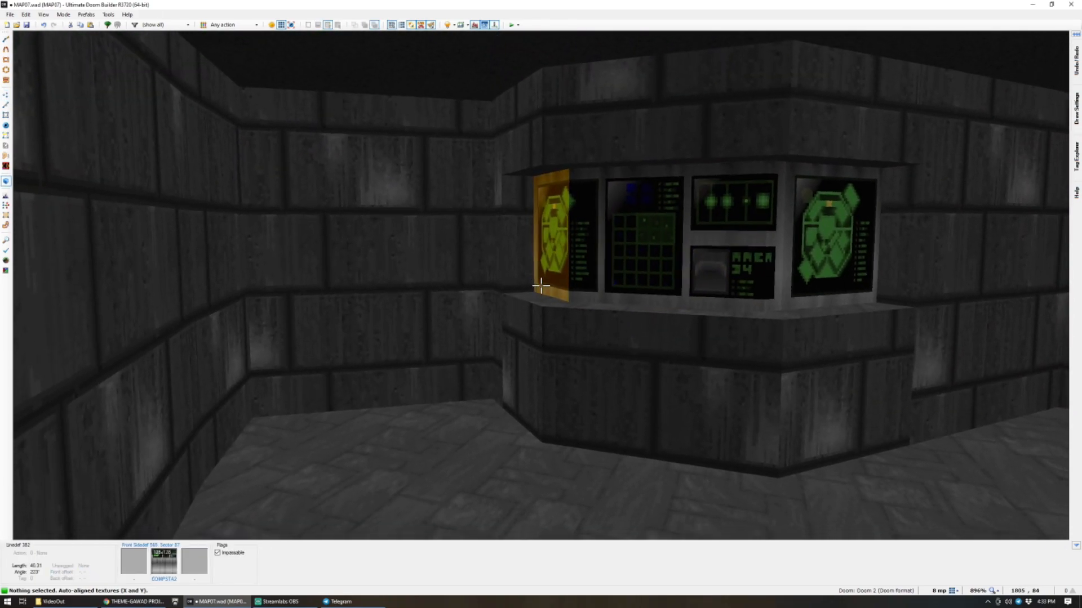
pyautogui.click(541, 286)
pyautogui.press('+')
pyautogui.press('+')
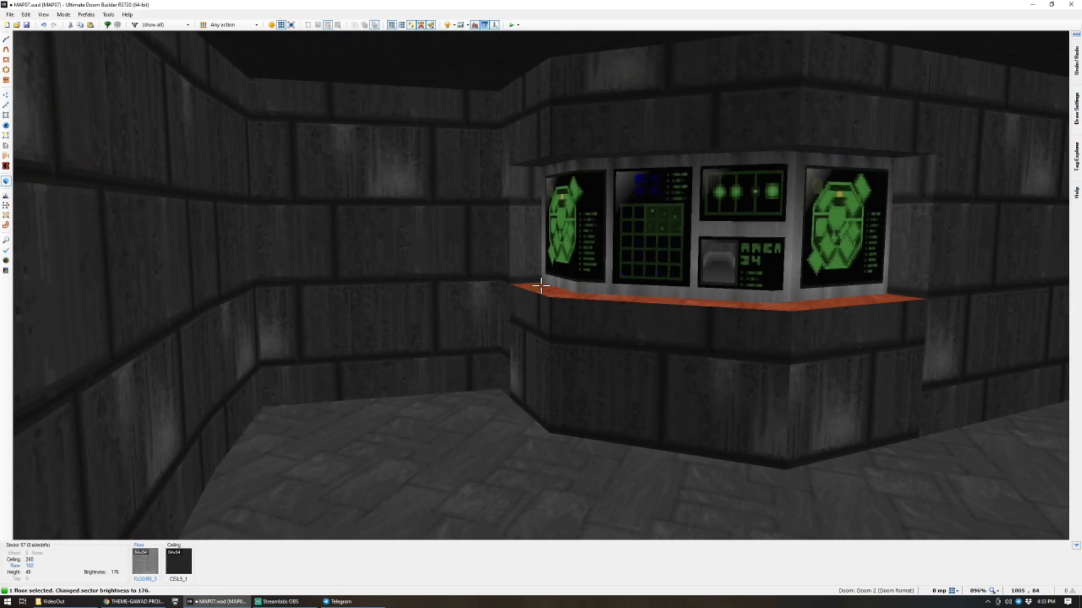
pyautogui.click(541, 286)
# Reshape the side room's east end into a square-cornered arm reaching northeast by moving its corner vertices outward and adding one vertex.
pyautogui.press('e')
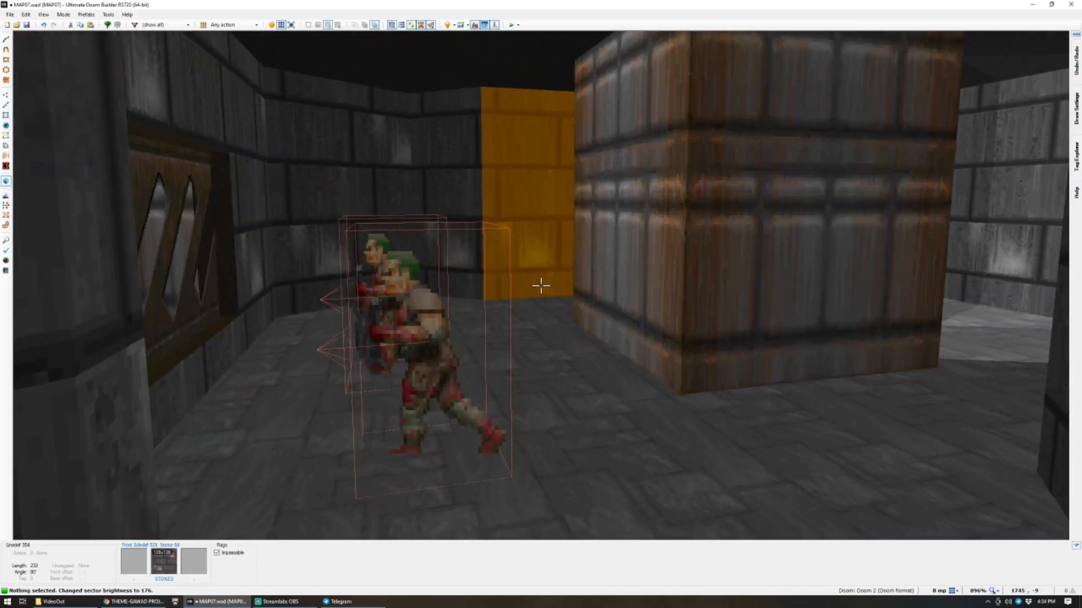
pyautogui.press('e')
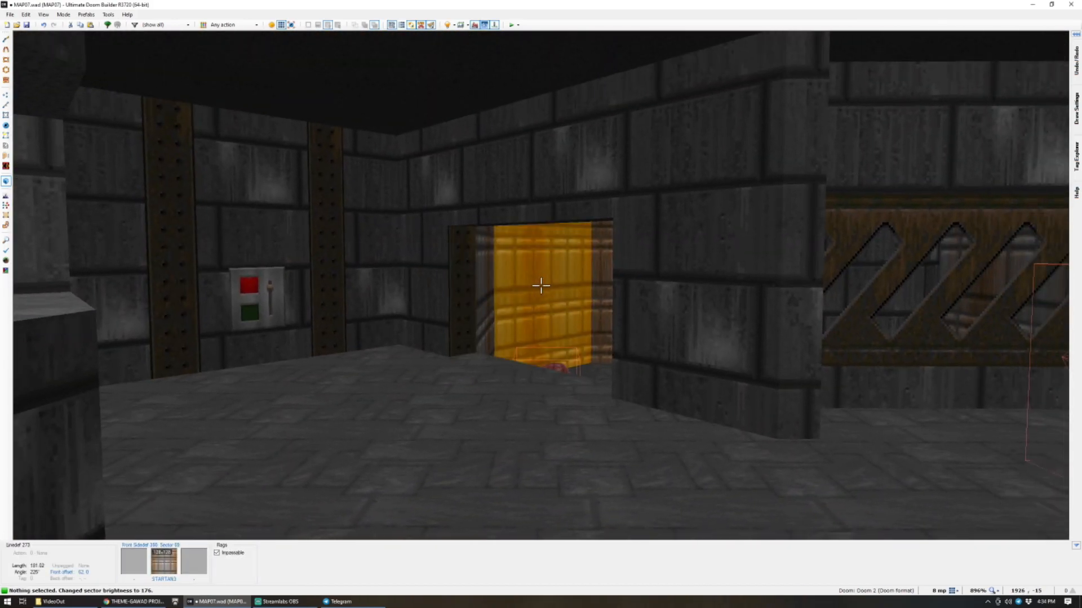
pyautogui.press('e')
pyautogui.press('w')
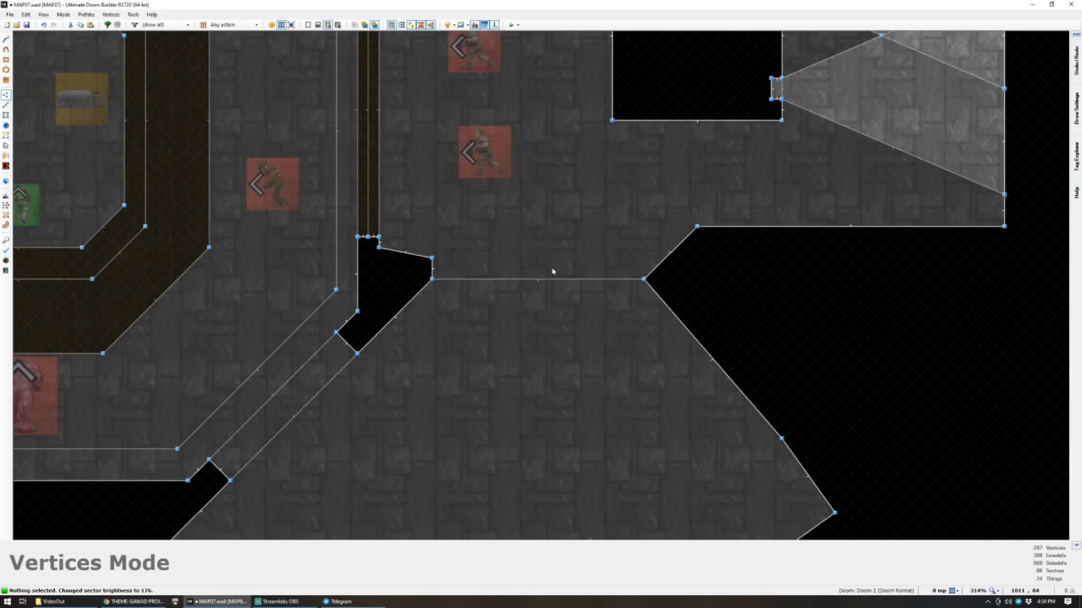
pyautogui.scroll(5, 729, 453)
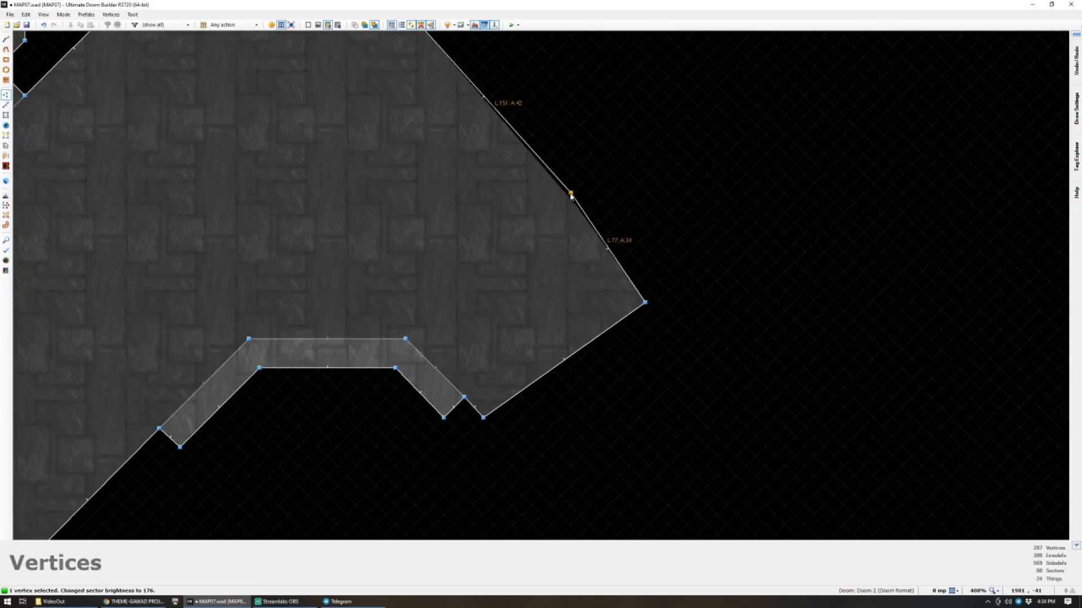
pyautogui.scroll(-4, 569, 194)
pyautogui.scroll(-2, 571, 169)
pyautogui.scroll(4, 572, 175)
pyautogui.click(571, 236)
pyautogui.moveTo(445, 107)
pyautogui.mouseDown()
pyautogui.moveTo(456, 106)
pyautogui.moveTo(444, 107)
pyautogui.mouseUp()
pyautogui.moveTo(635, 340); pyautogui.dragTo(691, 128)
pyautogui.moveTo(620, 261); pyautogui.dragTo(802, 240)
pyautogui.moveTo(510, 429); pyautogui.dragTo(570, 475)
# Examine the reshaped side room in the map view and the stone room's walls in the 3D view.
pyautogui.scroll(-8, 547, 428)
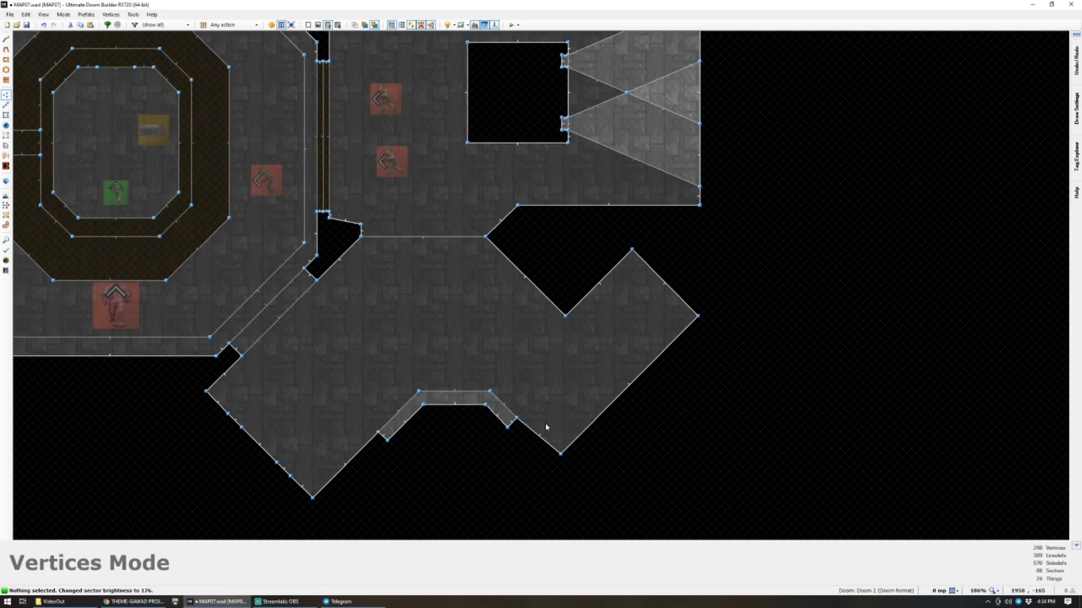
pyautogui.scroll(5, 528, 406)
pyautogui.scroll(-5, 515, 389)
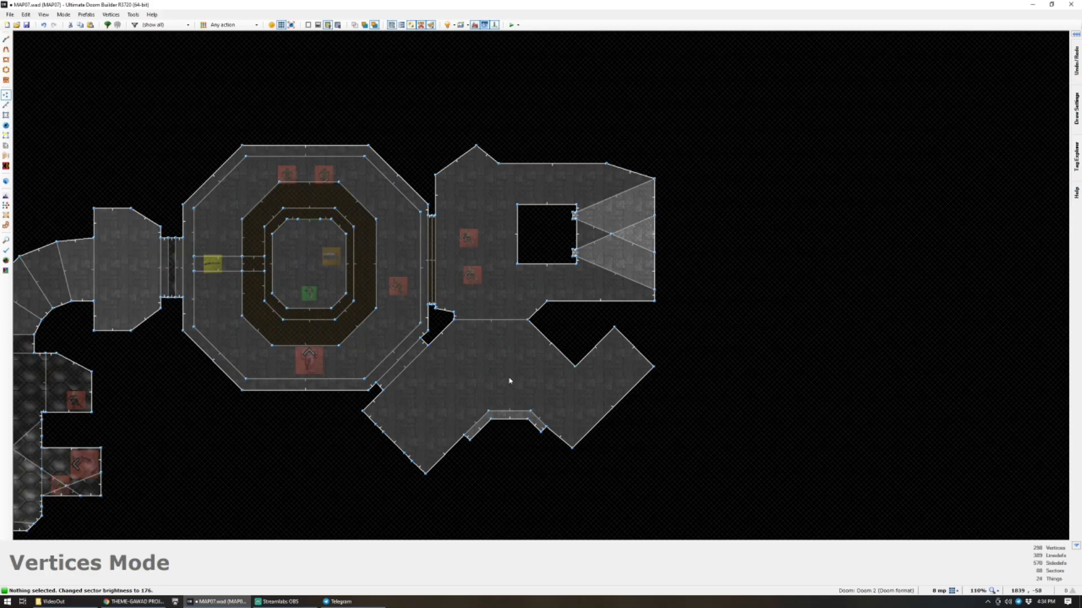
pyautogui.scroll(4, 487, 343)
pyautogui.scroll(-1, 490, 253)
pyautogui.press('q')
pyautogui.press('w')
pyautogui.press('w')
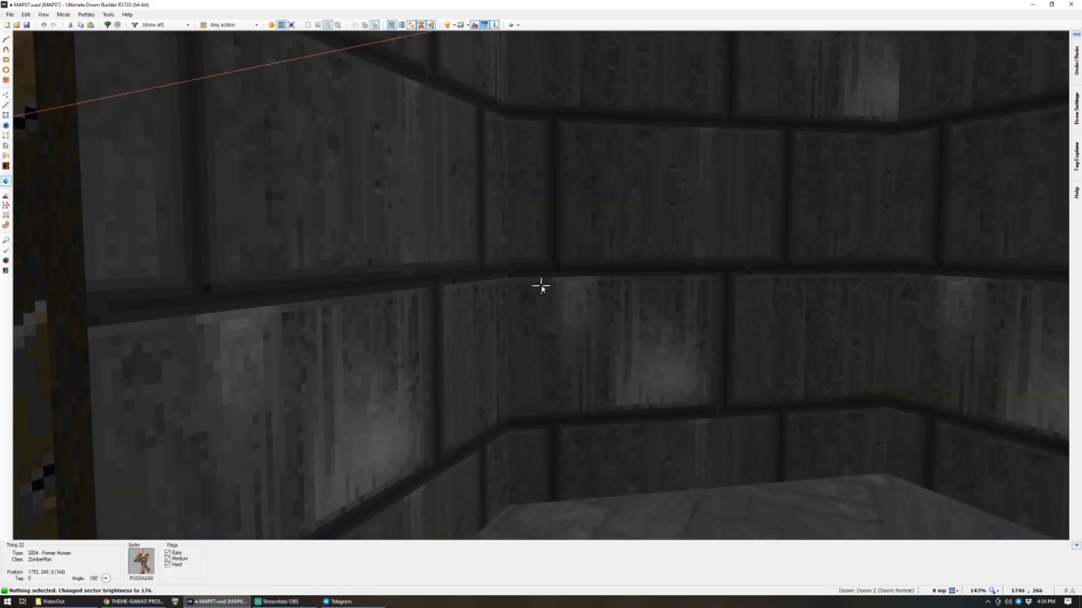
pyautogui.press('q')
# Reset the grid transform to restore the unrotated grid.
pyautogui.scroll(10, 536, 222)
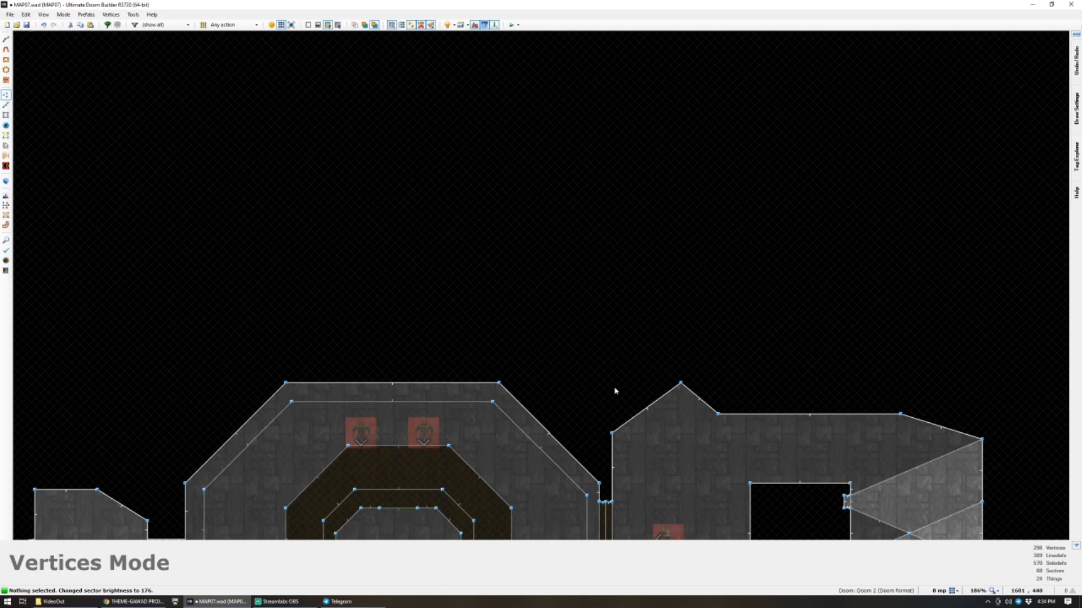
pyautogui.press('d')
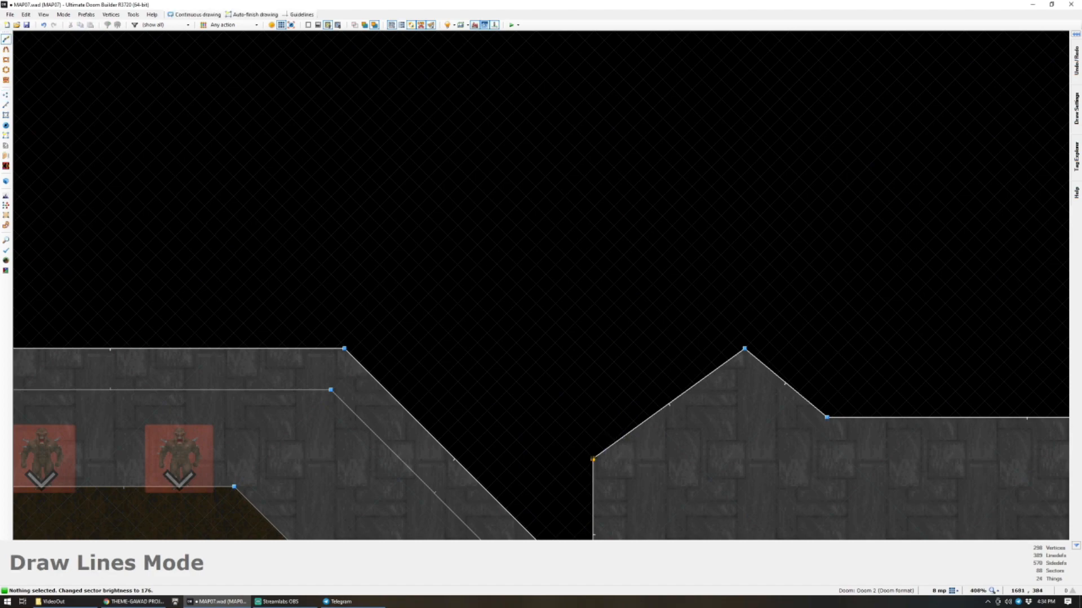
pyautogui.press('Escape')
pyautogui.click(25, 15)
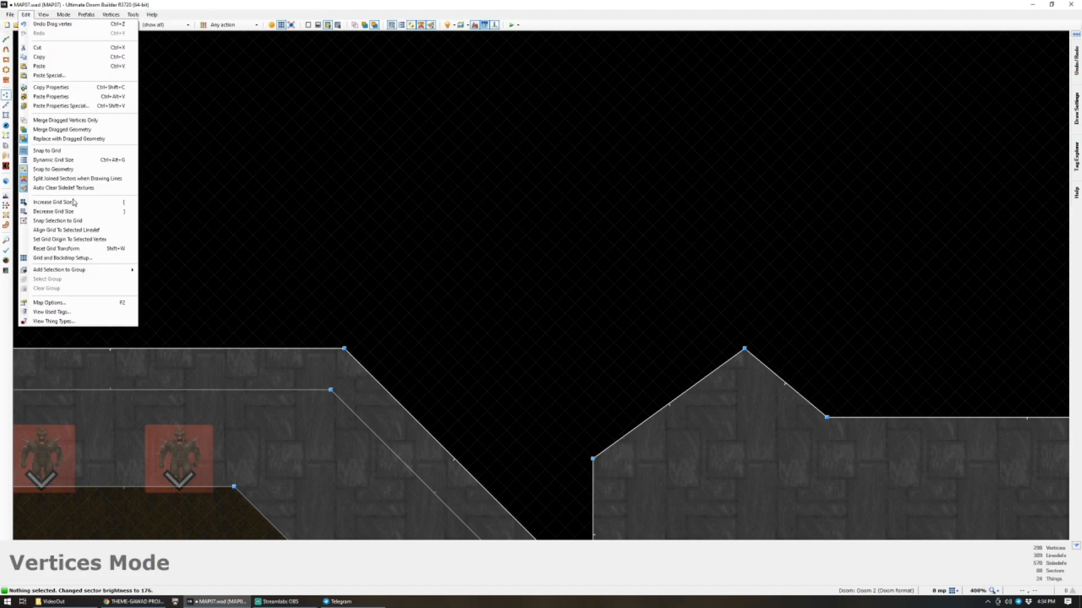
pyautogui.click(70, 249)
# Draw a passage's inner curve northwest from the stone room's northwest corner in four segments of about 51, 57, 64 and 49 units.
pyautogui.scroll(-2, 575, 445)
pyautogui.scroll(2, 575, 445)
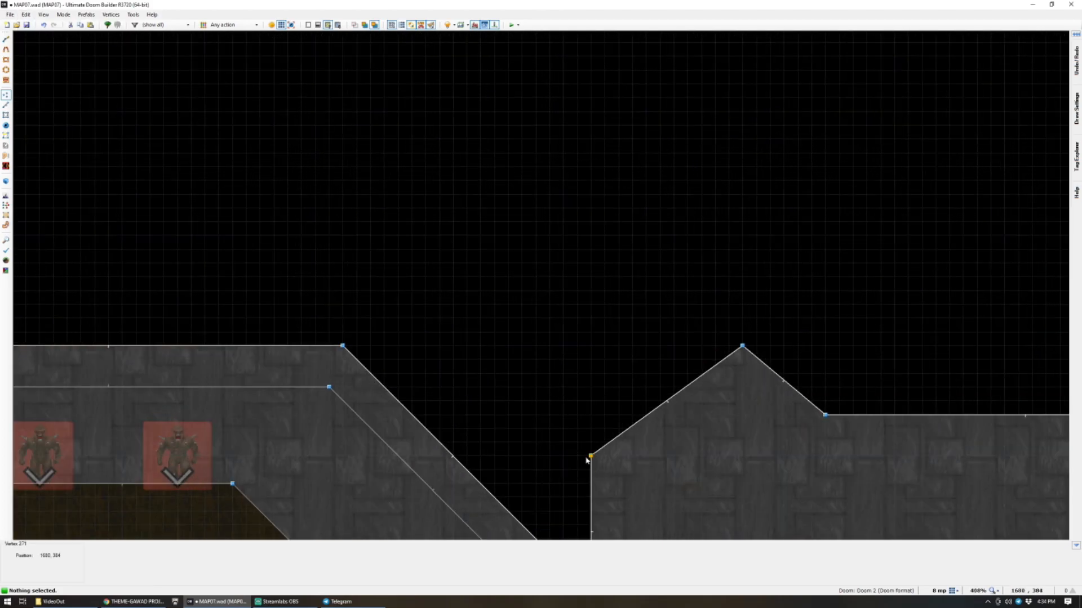
pyautogui.press('space')
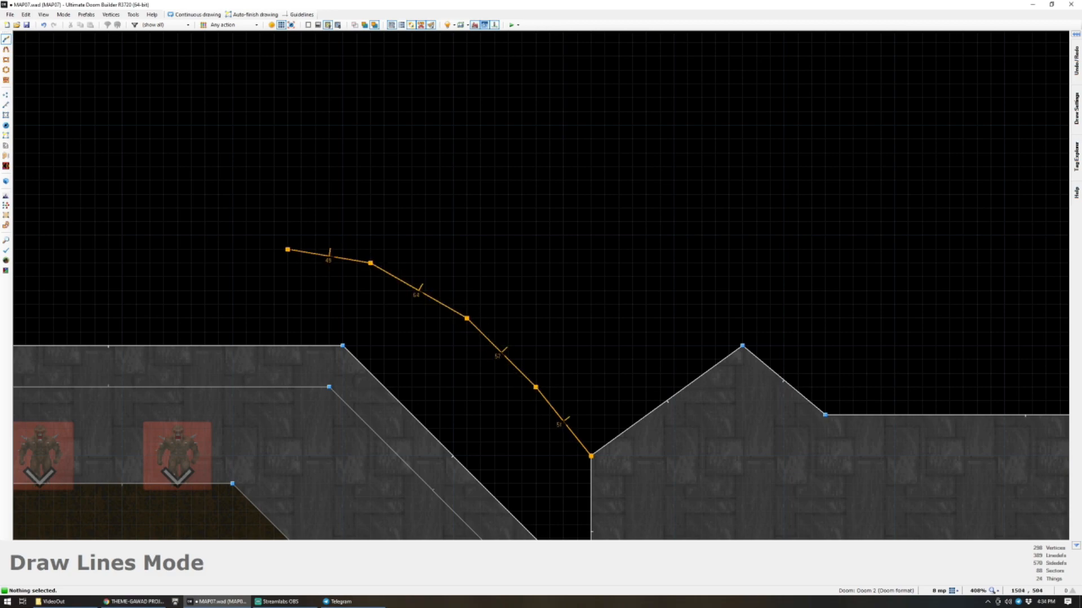
pyautogui.press('Up')
pyautogui.press('Up')
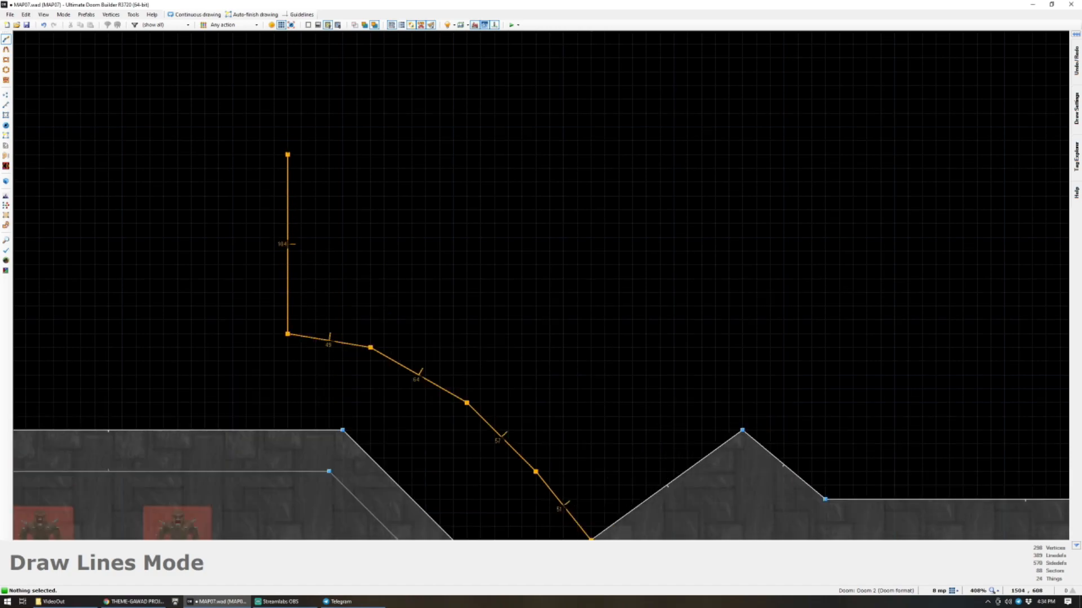
pyautogui.rightClick(288, 154)
# Draw three dividing lines fanning outward to the northeast from the inner curve's three intermediate vertices.
pyautogui.hotkey('ctrl', 'd')
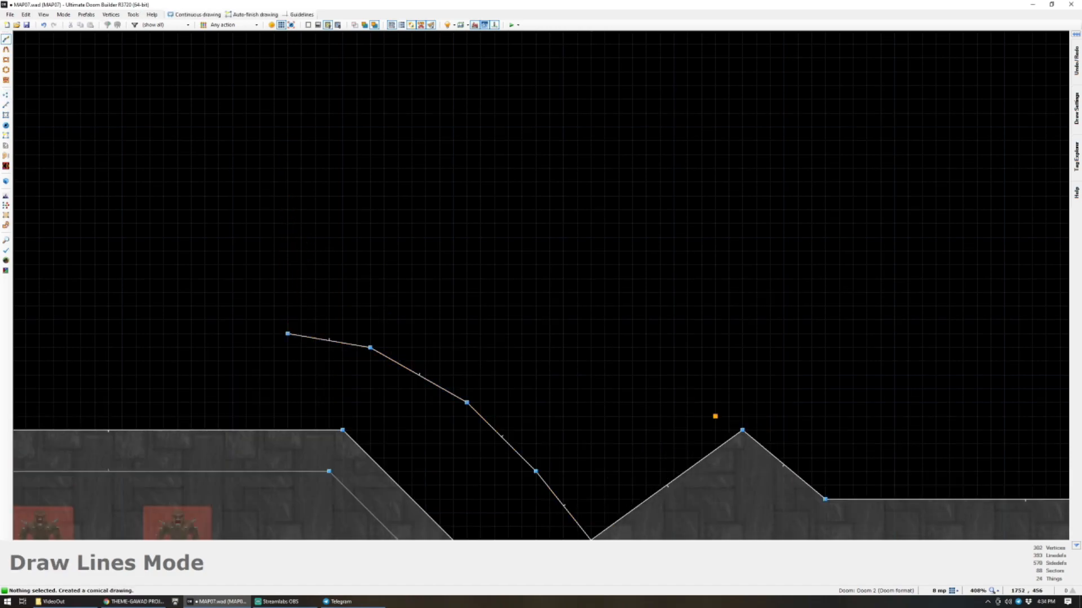
pyautogui.press('Down')
pyautogui.rightClick(589, 496)
pyautogui.hotkey('ctrl', 'd')
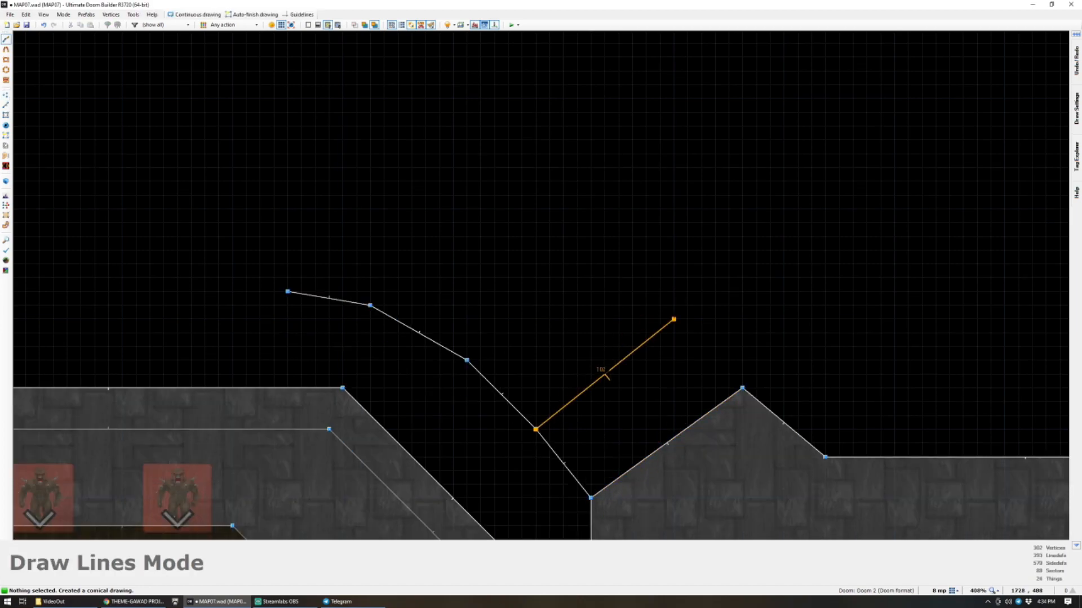
pyautogui.rightClick(674, 305)
pyautogui.hotkey('ctrl', 'd')
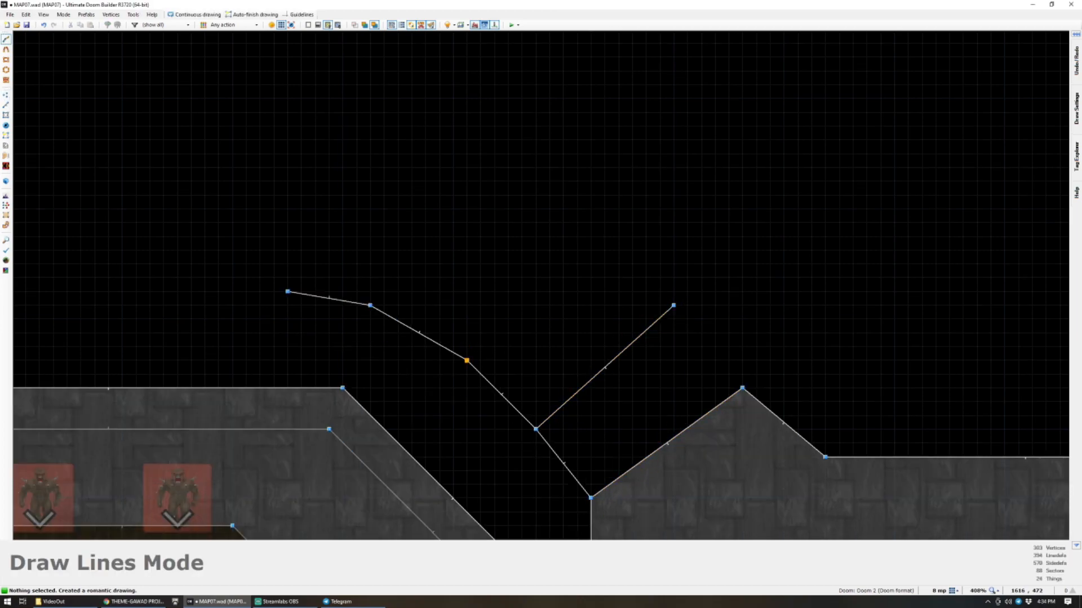
pyautogui.rightClick(591, 222)
pyautogui.hotkey('ctrl', 'd')
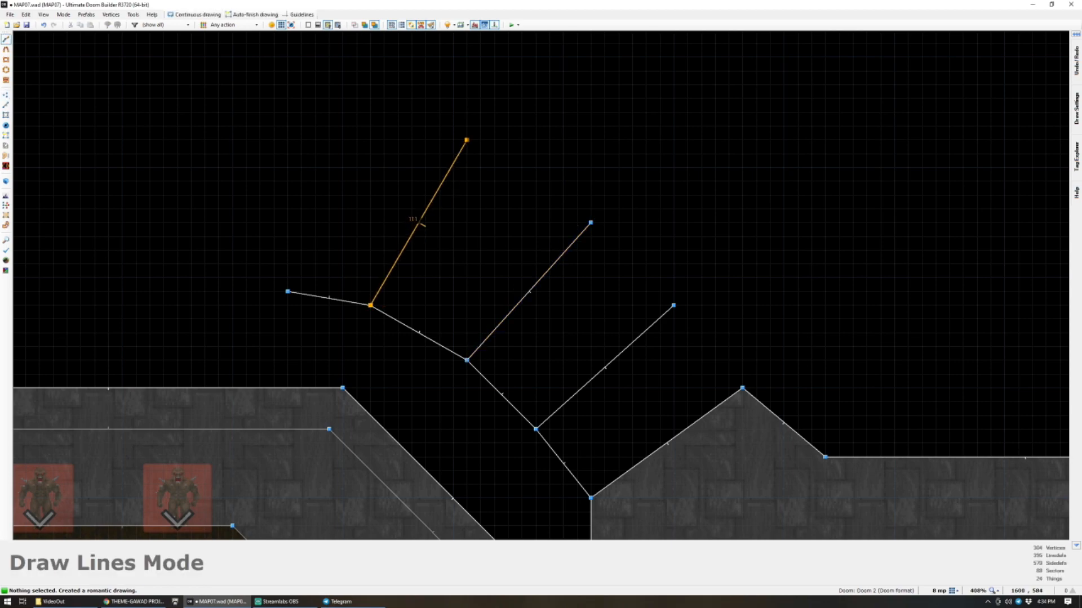
pyautogui.rightClick(454, 140)
pyautogui.hotkey('ctrl', 'd')
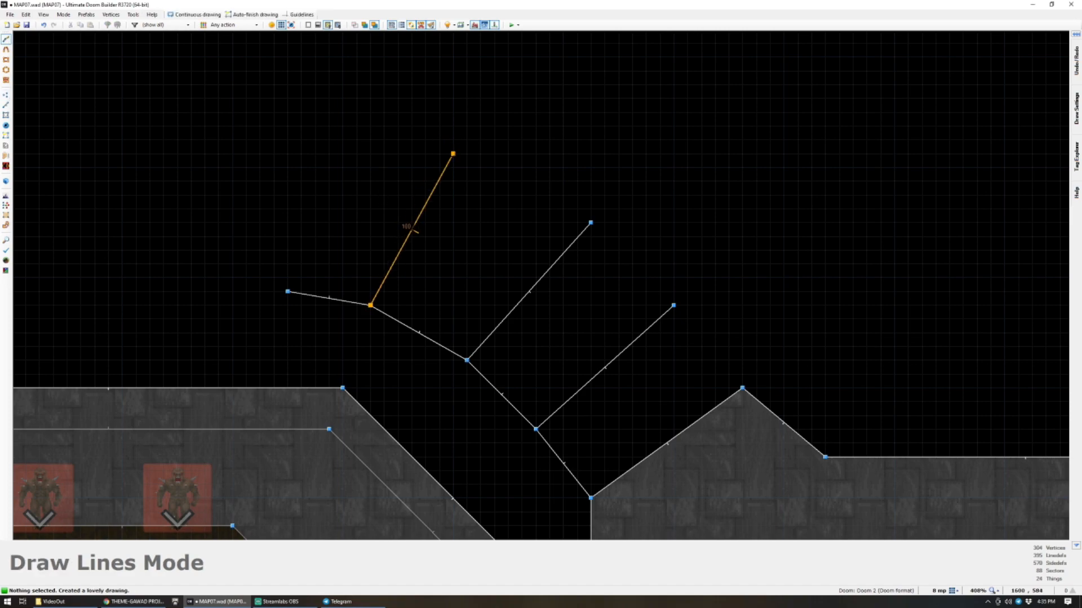
pyautogui.rightClick(454, 140)
# Close the curved passage with a west end line of about 104 units and an outer curve of about 97, 93, 68 and 62 units.
pyautogui.hotkey('ctrl', 'd')
pyautogui.click(288, 292)
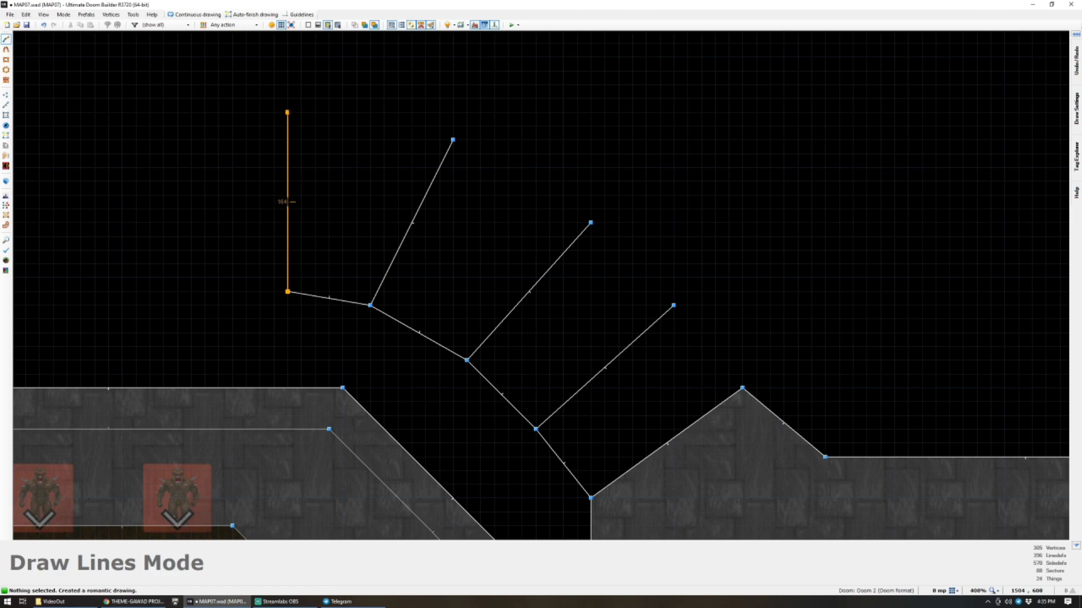
pyautogui.click(287, 112)
pyautogui.click(452, 140)
pyautogui.click(591, 222)
pyautogui.click(673, 305)
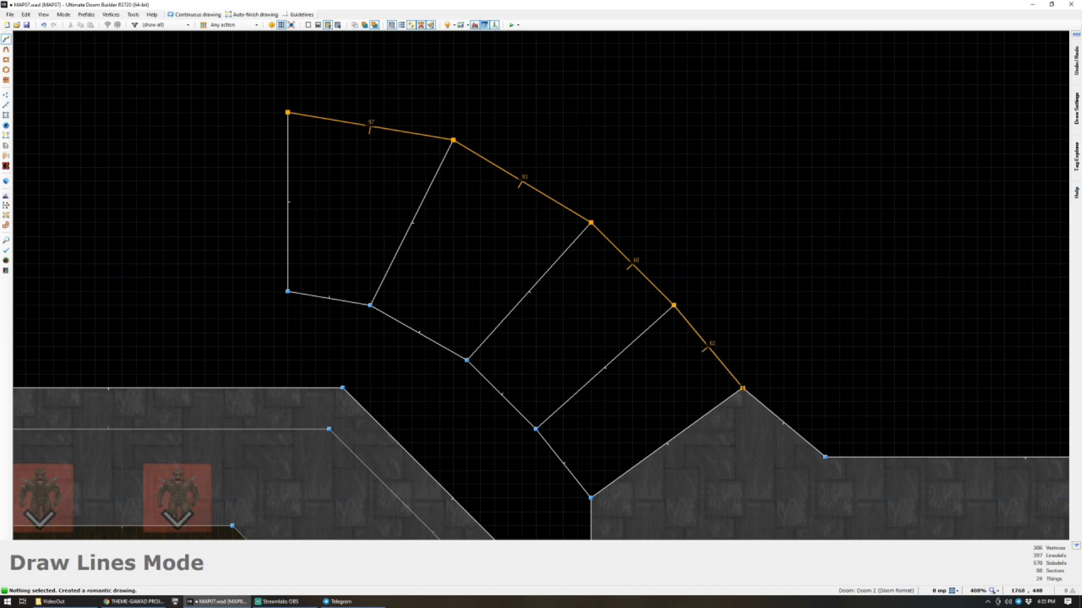
pyautogui.click(742, 388)
# Adjust the intermediate vertices of the curved passage's outer edge to smooth the bend.
pyautogui.moveTo(673, 305); pyautogui.dragTo(675, 294)
pyautogui.moveTo(591, 224)
pyautogui.mouseDown()
pyautogui.moveTo(585, 206)
pyautogui.moveTo(586, 220)
pyautogui.mouseUp()
pyautogui.moveTo(453, 141); pyautogui.dragTo(434, 140)
pyautogui.scroll(-2, 365, 213)
pyautogui.scroll(1, 416, 286)
pyautogui.moveTo(416, 286); pyautogui.dragTo(431, 287)
pyautogui.scroll(-3, 324, 278)
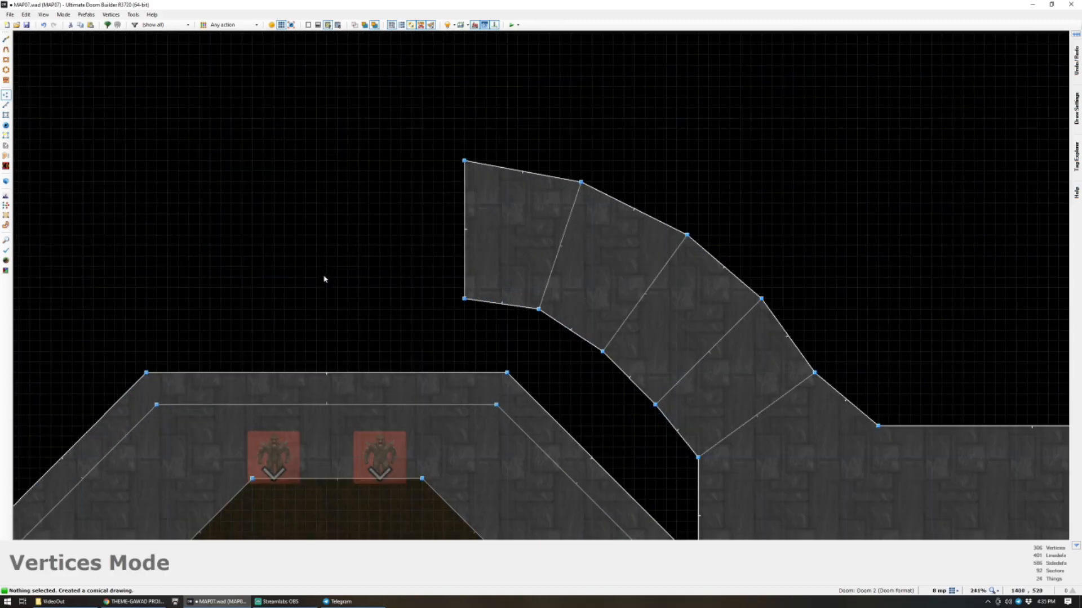
# Draw a room with 57-unit chamfered north corners, about 240 units wide, joining the passage's west end to the octagonal room's north wall.
pyautogui.scroll(2, 319, 254)
pyautogui.press('space')
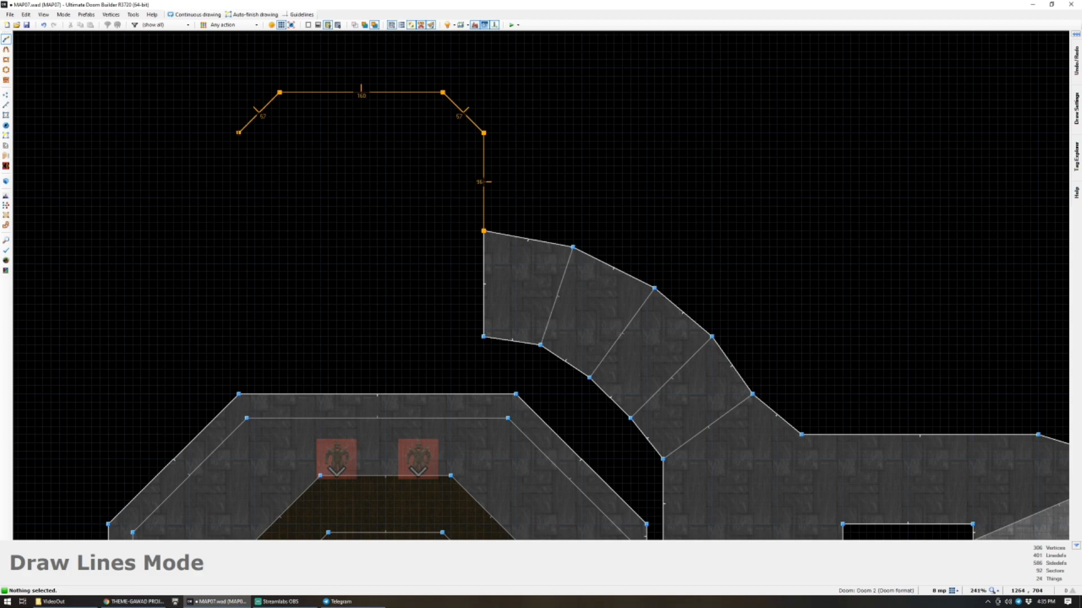
pyautogui.click(239, 132)
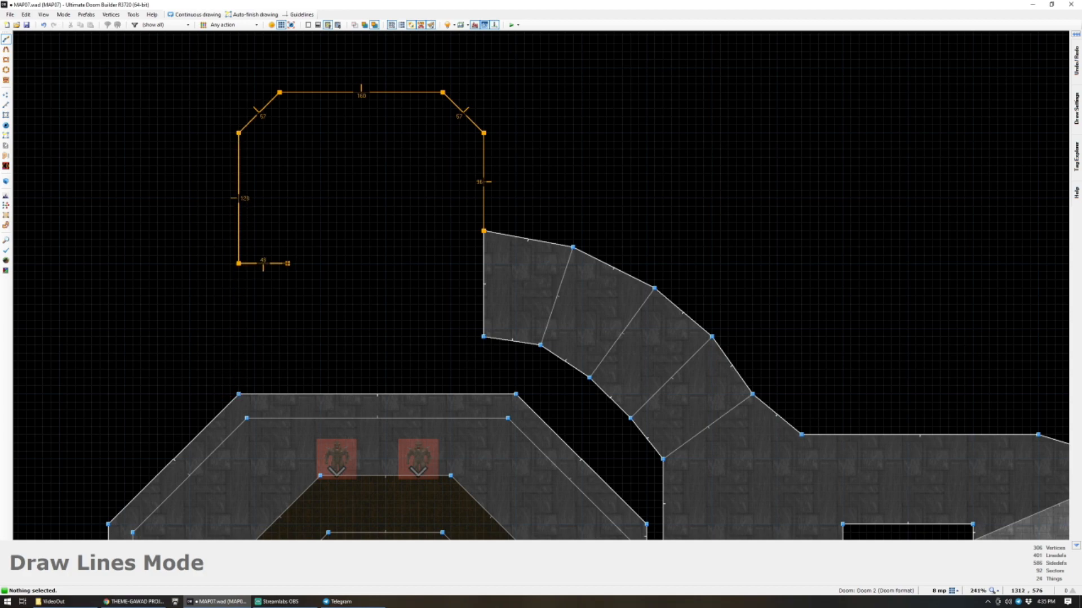
pyautogui.click(287, 263)
pyautogui.click(288, 394)
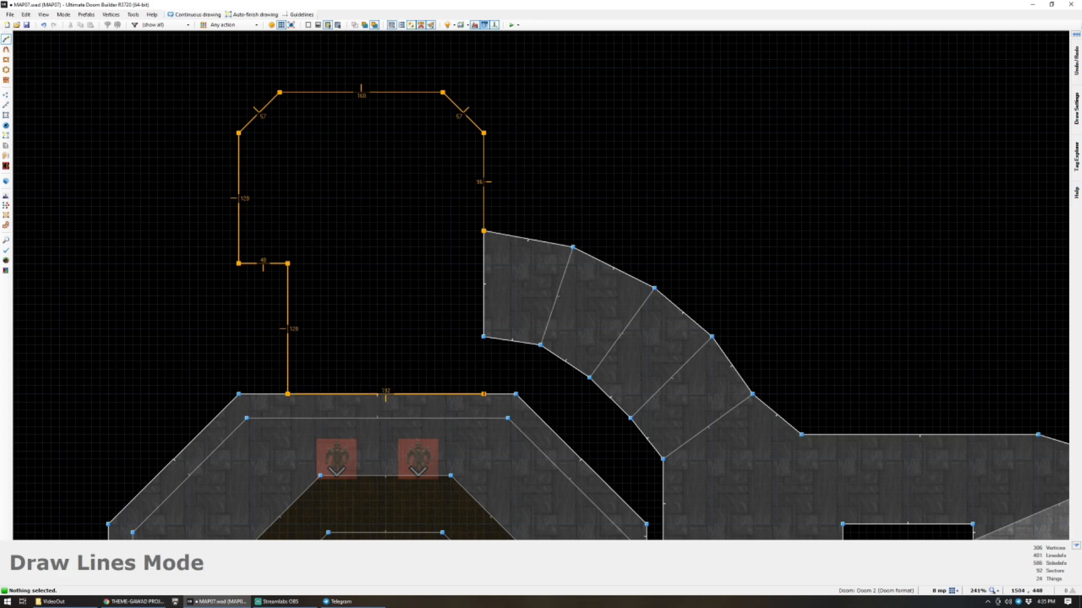
pyautogui.click(490, 232)
pyautogui.scroll(-6, 392, 338)
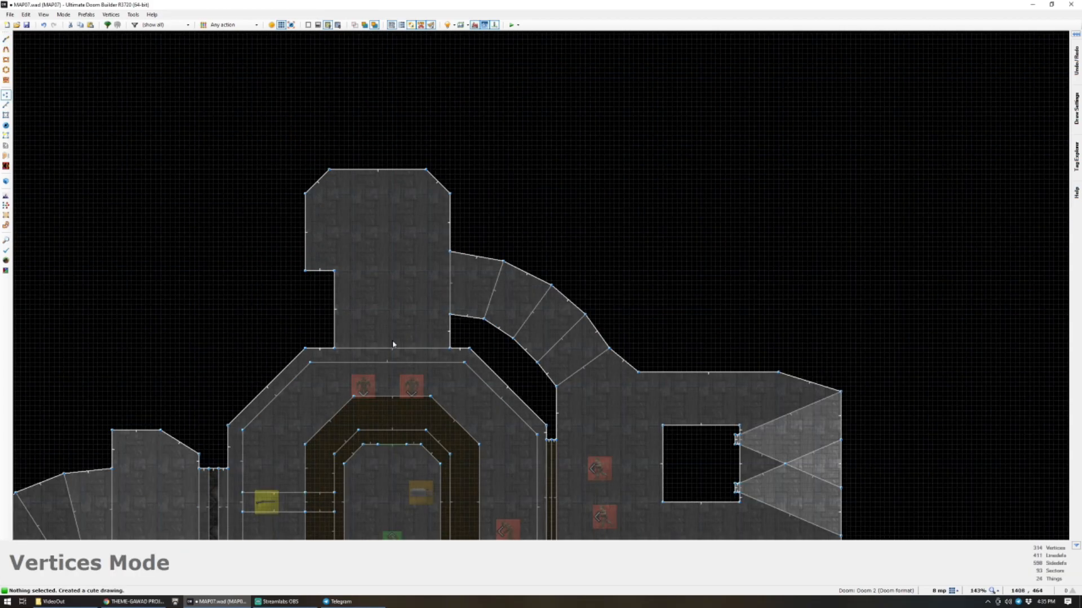
pyautogui.scroll(4, 392, 338)
pyautogui.scroll(-1, 395, 327)
pyautogui.scroll(1, 398, 314)
pyautogui.scroll(-1, 398, 314)
pyautogui.scroll(1, 326, 342)
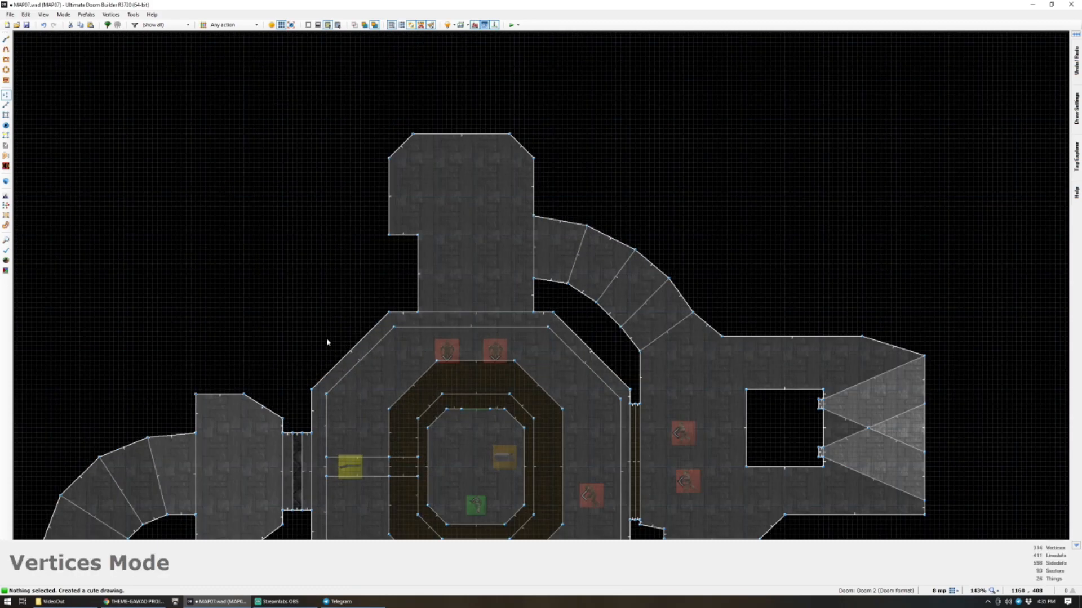
pyautogui.scroll(1, 294, 279)
pyautogui.press('d')
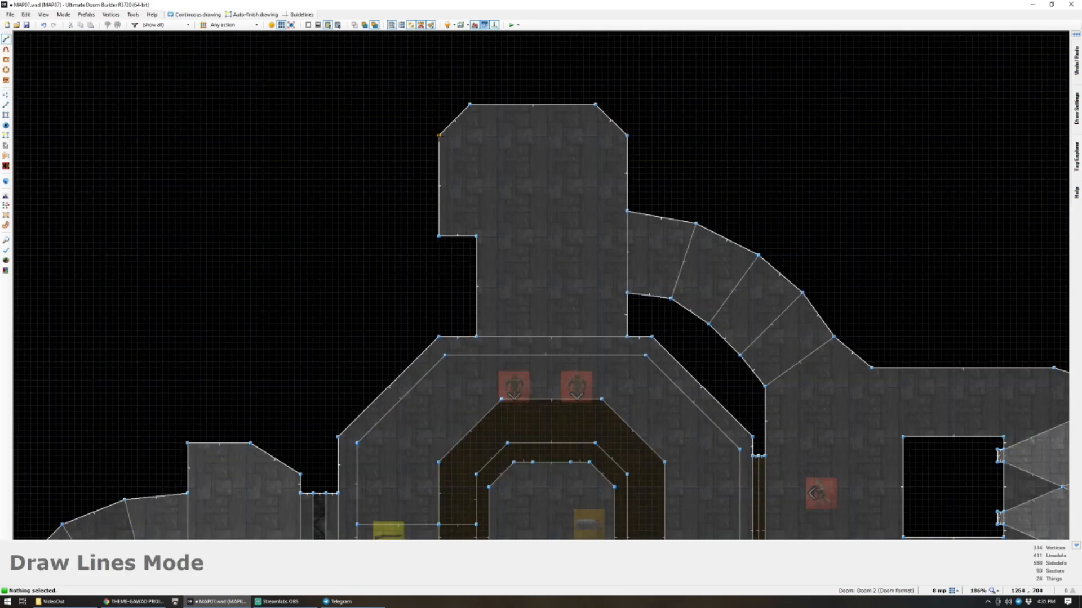
# Copy the narrow diagonal opening sector and paste it against the octagonal room's northwest wall.
pyautogui.scroll(-7, 409, 423)
pyautogui.scroll(3, 456, 486)
pyautogui.press('s')
pyautogui.click(461, 471)
pyautogui.press('c')
pyautogui.click(456, 464)
pyautogui.hotkey('ctrl', 'c')
pyautogui.scroll(3, 331, 298)
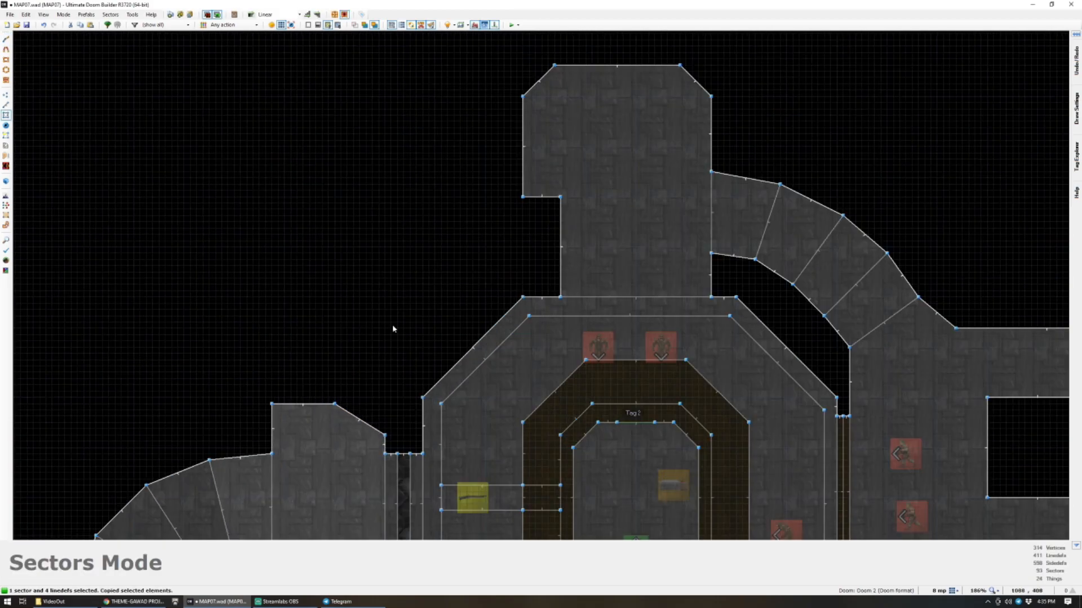
pyautogui.hotkey('ctrl', 'v')
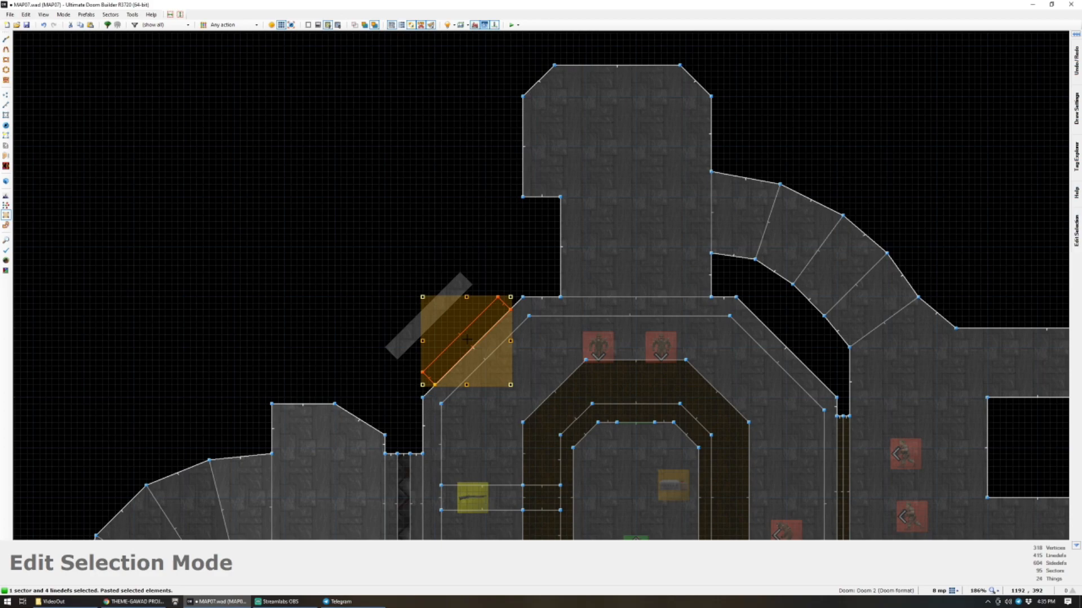
pyautogui.click(469, 338)
pyautogui.press('Return')
# Draw a stair sector about 48 by 128 units on the west wall of the new north room.
pyautogui.scroll(-3, 444, 287)
pyautogui.scroll(2, 444, 288)
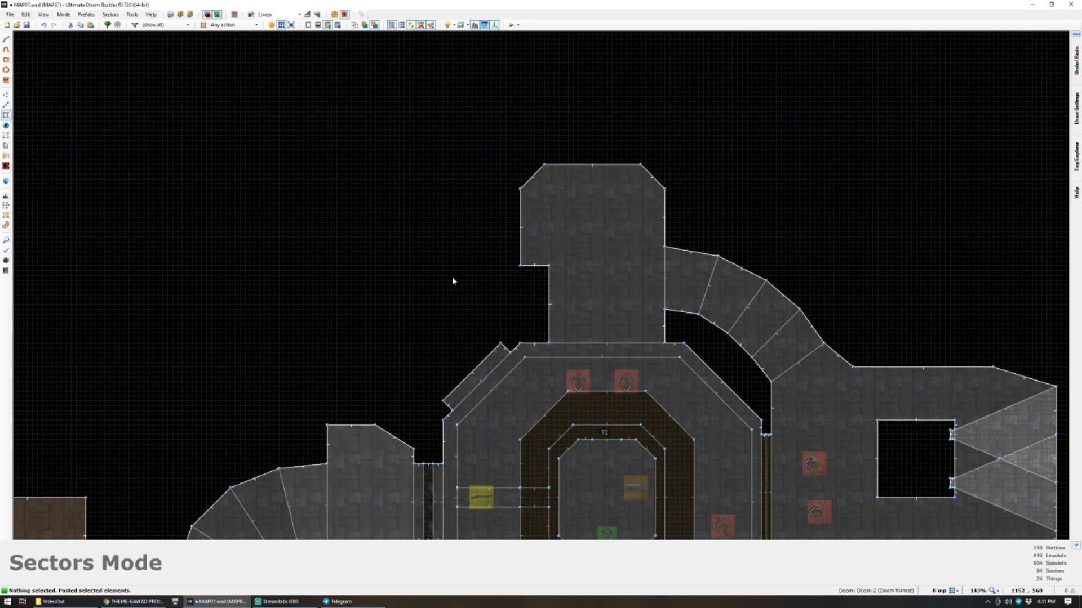
pyautogui.press('d')
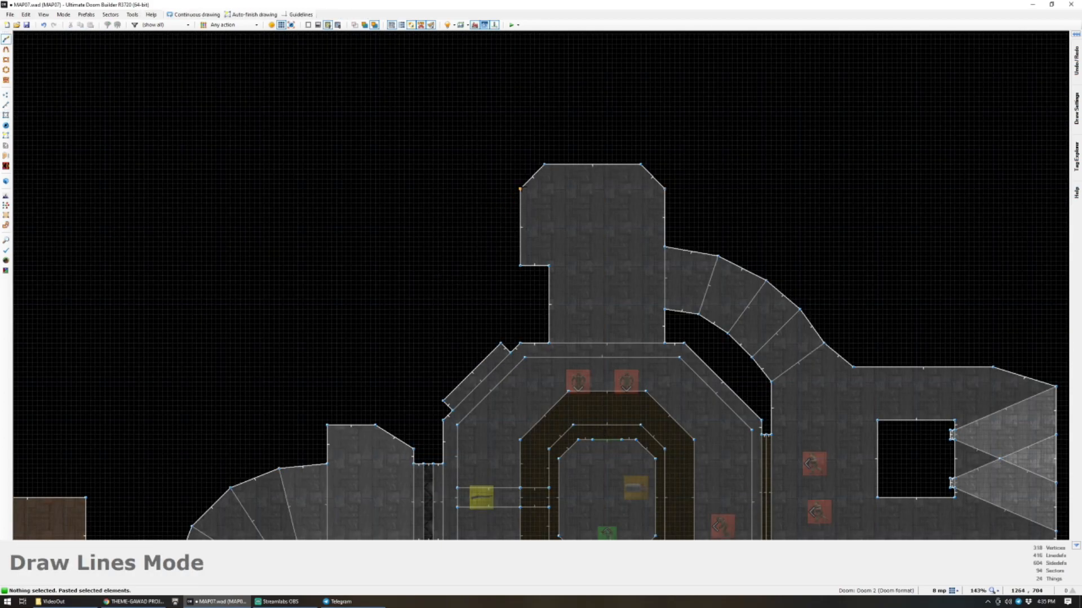
pyautogui.click(491, 189)
pyautogui.click(519, 265)
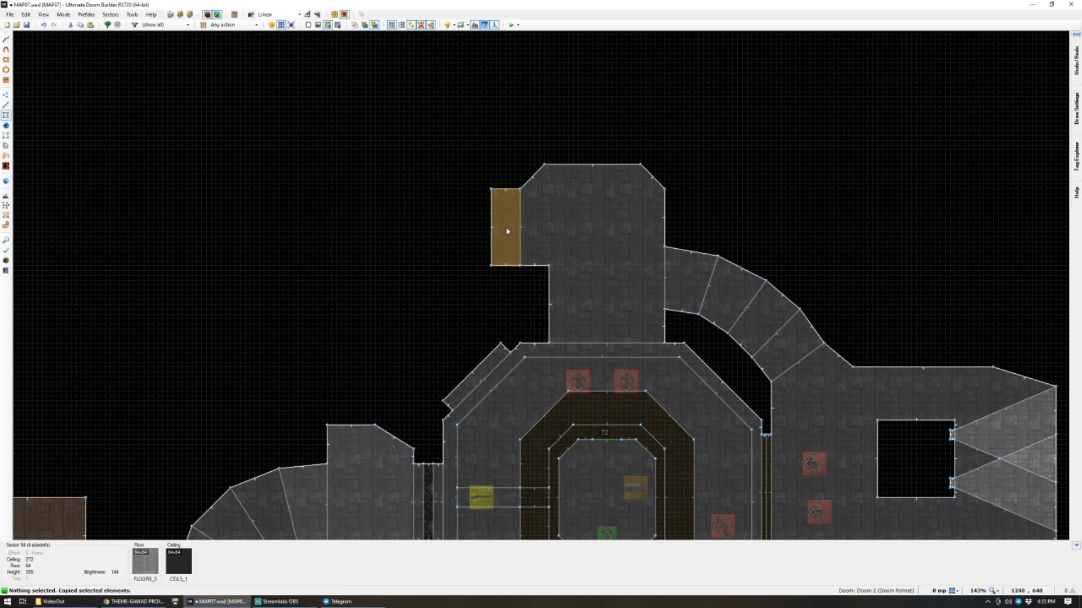
# Paste three copies of the stair sector westward in a row to form four adjoining steps.
pyautogui.hotkey('ctrl', 'v')
pyautogui.click(475, 232)
pyautogui.hotkey('ctrl', 'v')
pyautogui.click(447, 224)
pyautogui.hotkey('ctrl', 'v')
pyautogui.click(418, 226)
pyautogui.press('c')
# Draw an irregular room west of the stairs, with a 240-unit north wall and 256-unit west wall, reaching the octagonal room's northwest opening.
pyautogui.hotkey('ctrl', 'd')
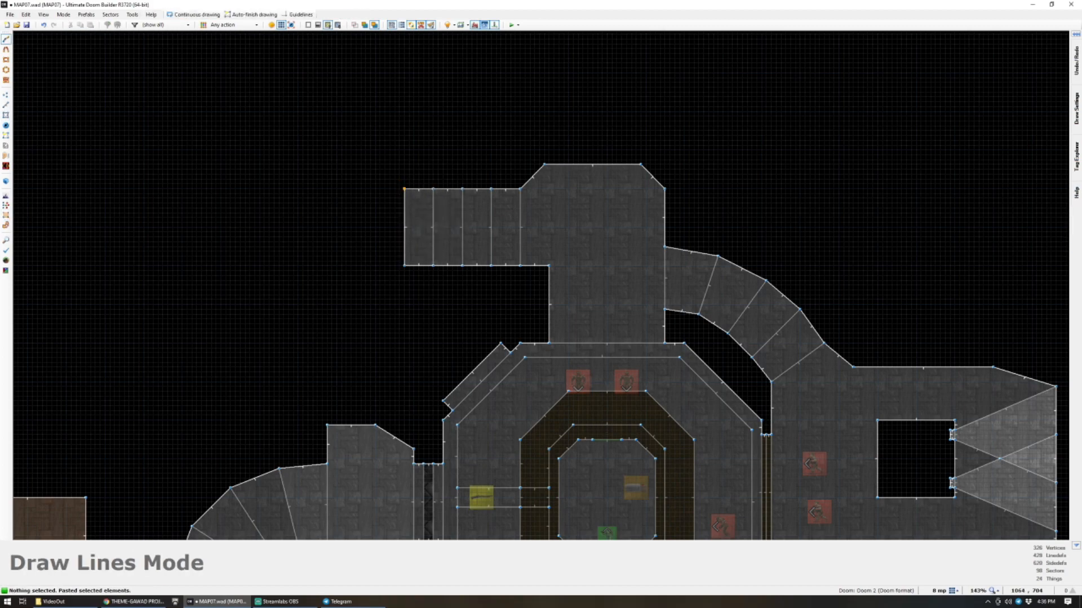
pyautogui.click(375, 150)
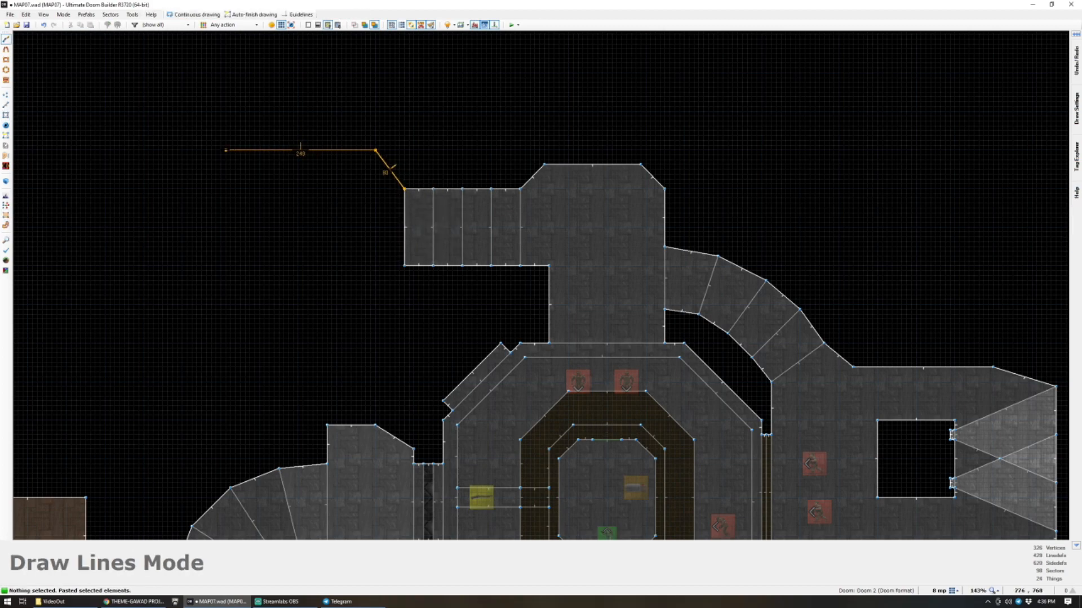
pyautogui.click(225, 149)
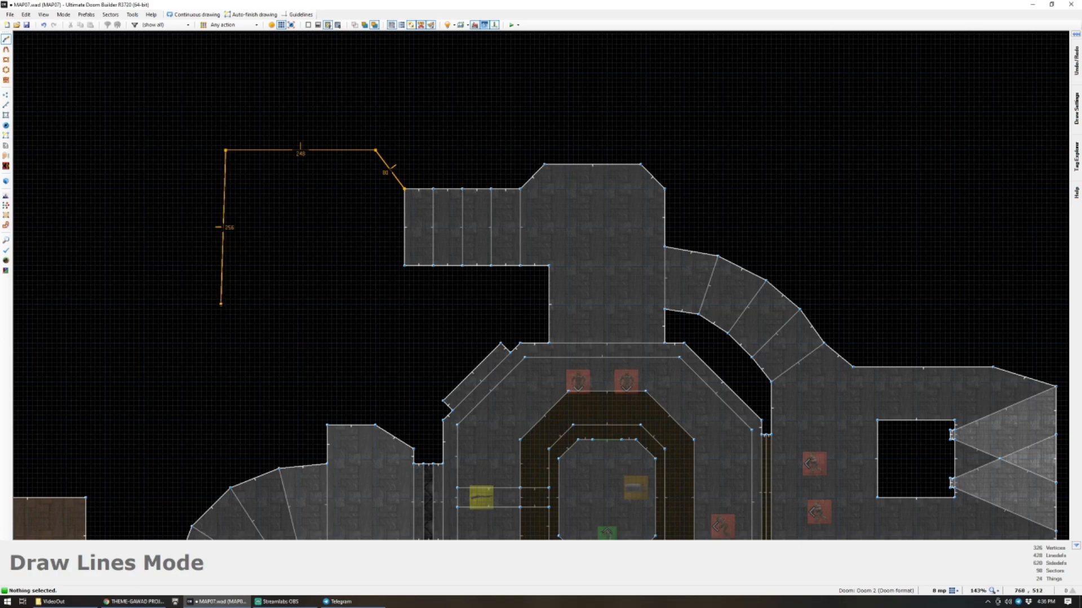
pyautogui.click(293, 381)
pyautogui.click(423, 410)
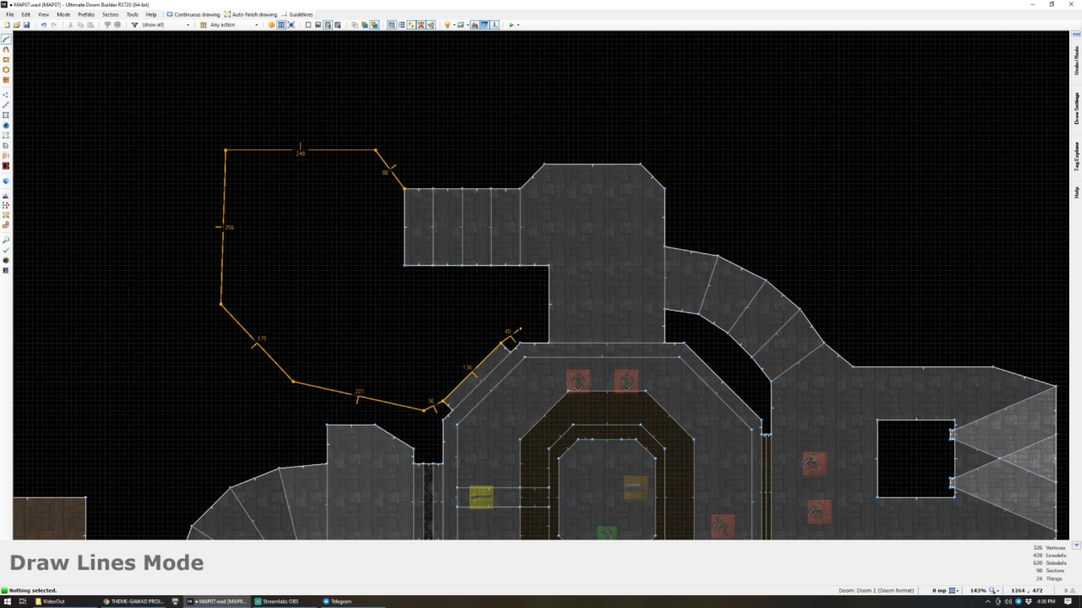
pyautogui.scroll(4, 520, 329)
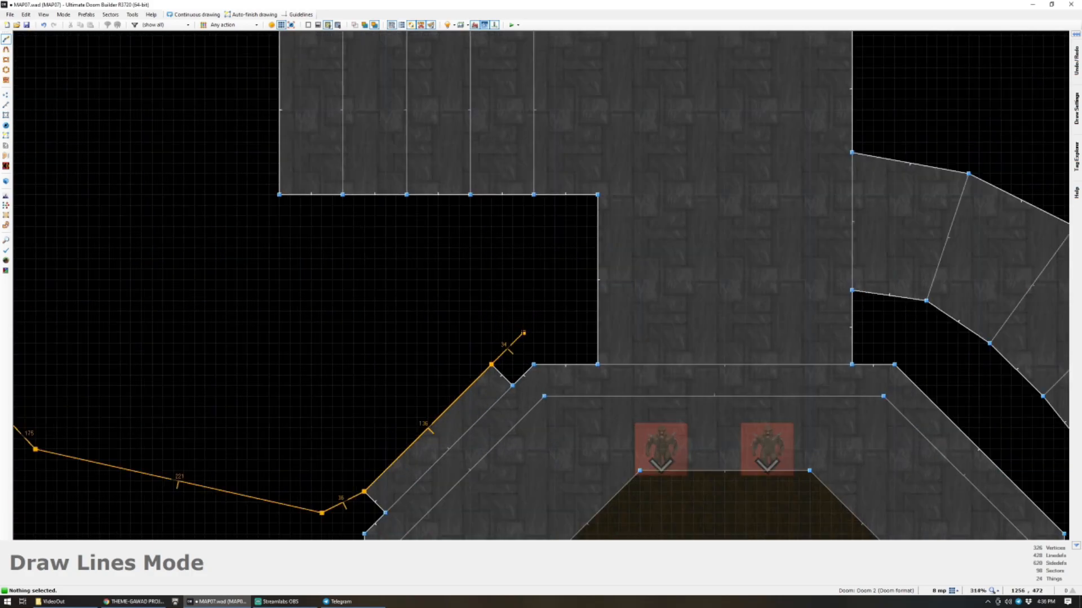
pyautogui.click(512, 247)
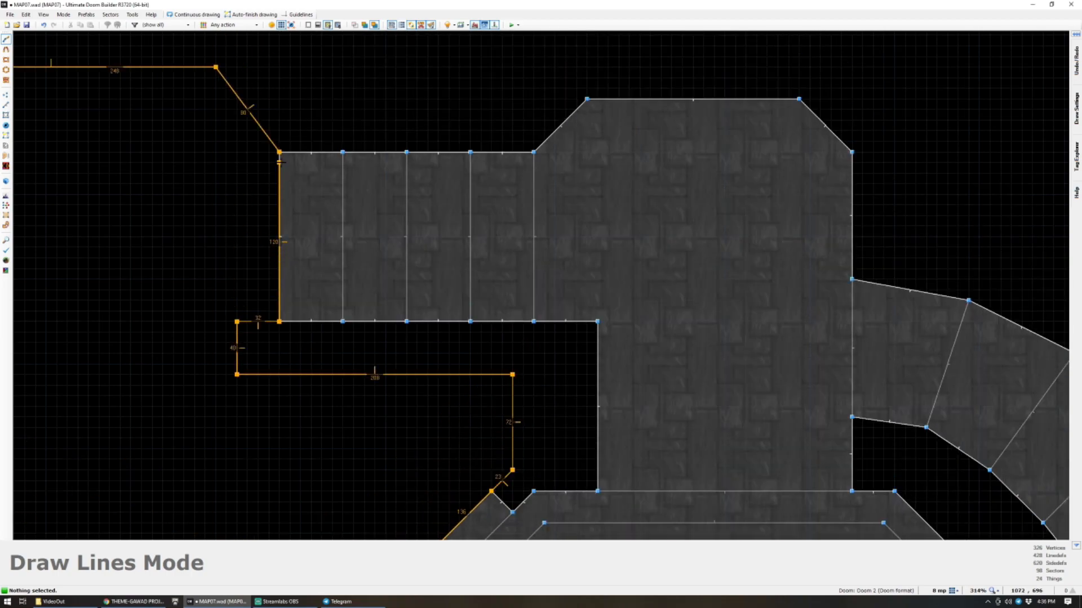
pyautogui.click(278, 151)
# Straighten the new west room's west wall and level its south wall by moving their corner vertices.
pyautogui.scroll(-4, 278, 169)
pyautogui.scroll(3, 109, 219)
pyautogui.press('v')
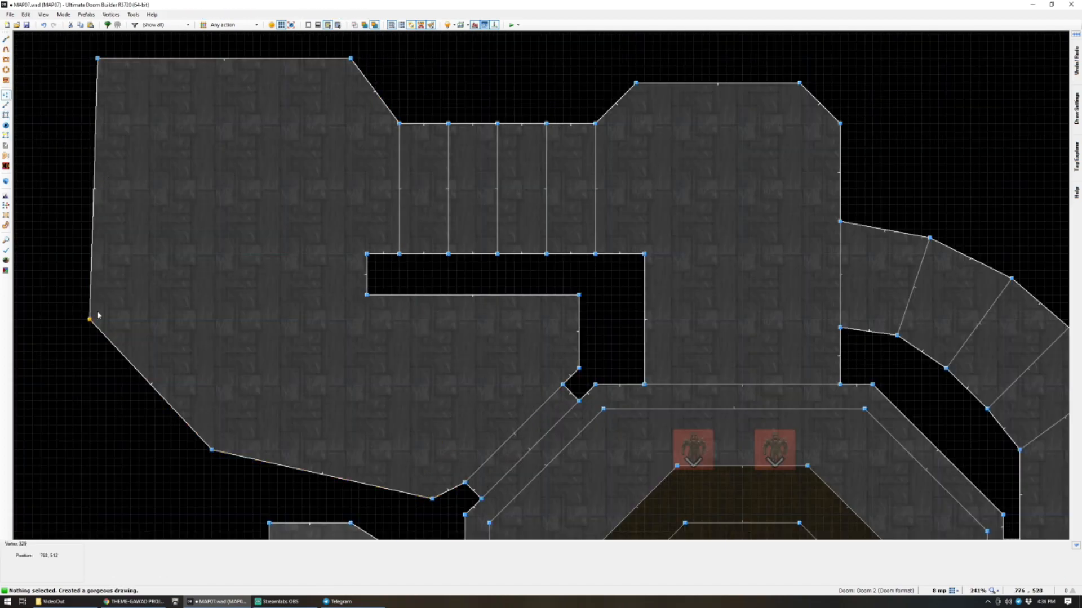
pyautogui.moveTo(91, 319); pyautogui.dragTo(105, 320)
pyautogui.moveTo(98, 58); pyautogui.dragTo(107, 60)
pyautogui.moveTo(212, 450); pyautogui.dragTo(279, 502)
pyautogui.scroll(-4, 259, 462)
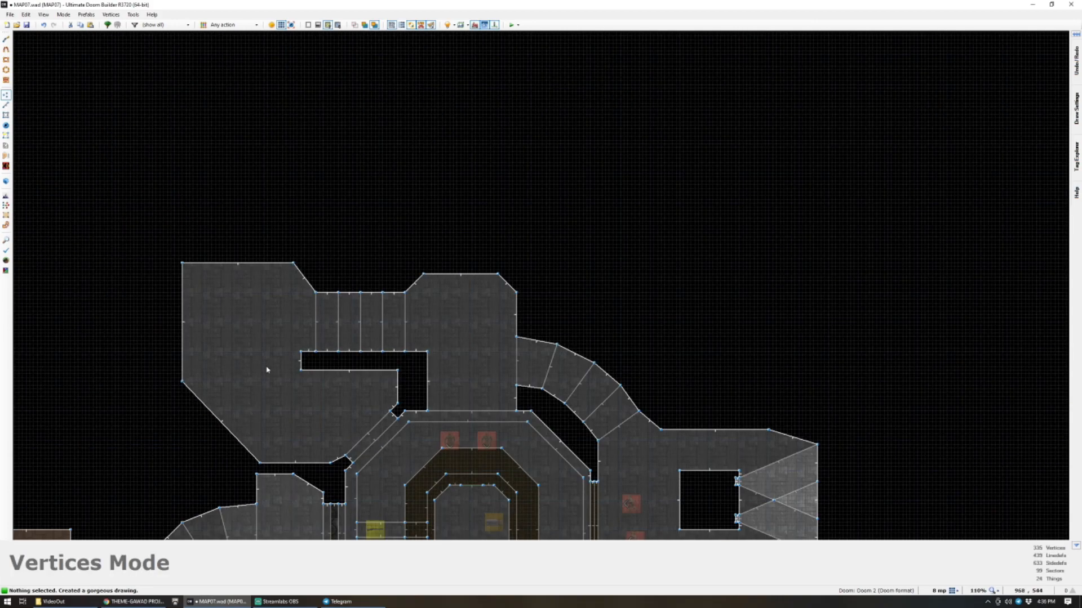
# Shift the lower vertex of the west room's west wall slightly south.
pyautogui.scroll(3, 255, 465)
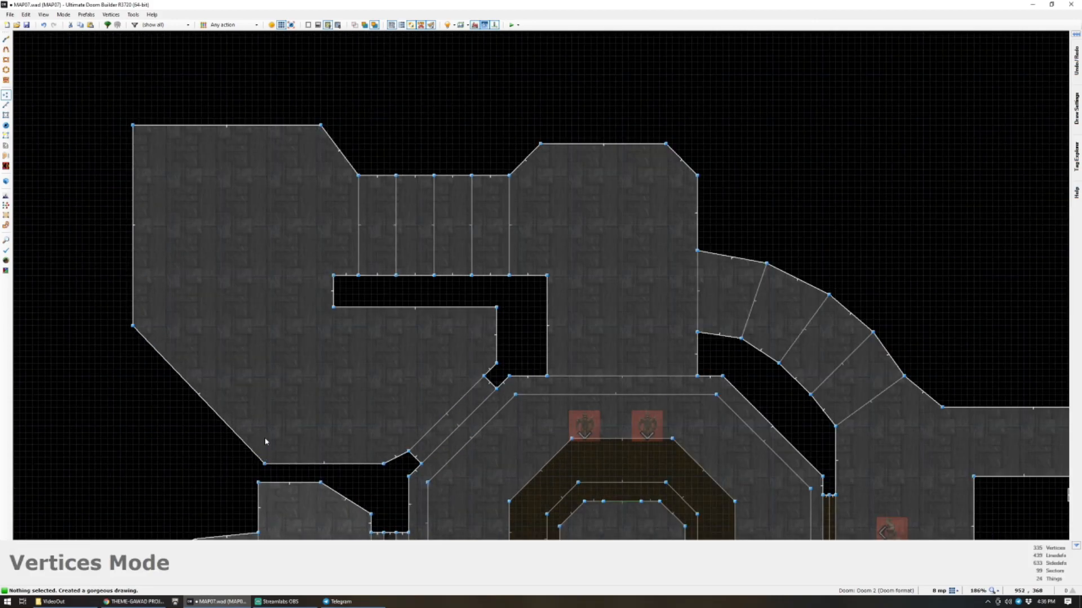
pyautogui.scroll(4, 266, 445)
pyautogui.click(264, 463)
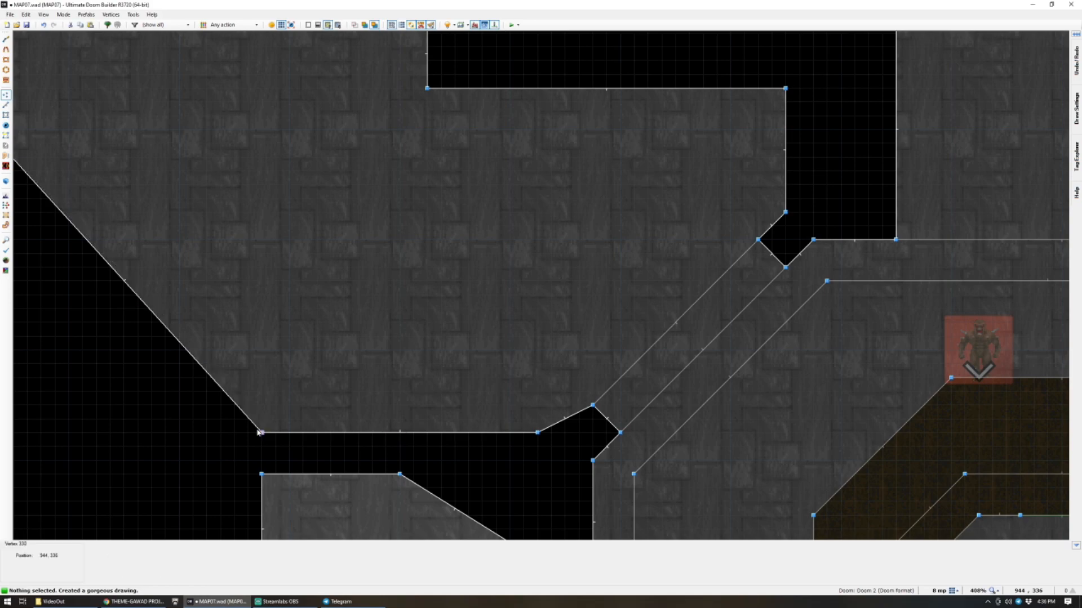
pyautogui.scroll(-4, 259, 432)
pyautogui.moveTo(135, 295); pyautogui.dragTo(135, 308)
pyautogui.moveTo(134, 308); pyautogui.dragTo(135, 309, button='right')
# Texture the northwest window's lower and upper walls with STARTAN3 in the 3D view, then align them and set their unpegged flags.
pyautogui.press('q')
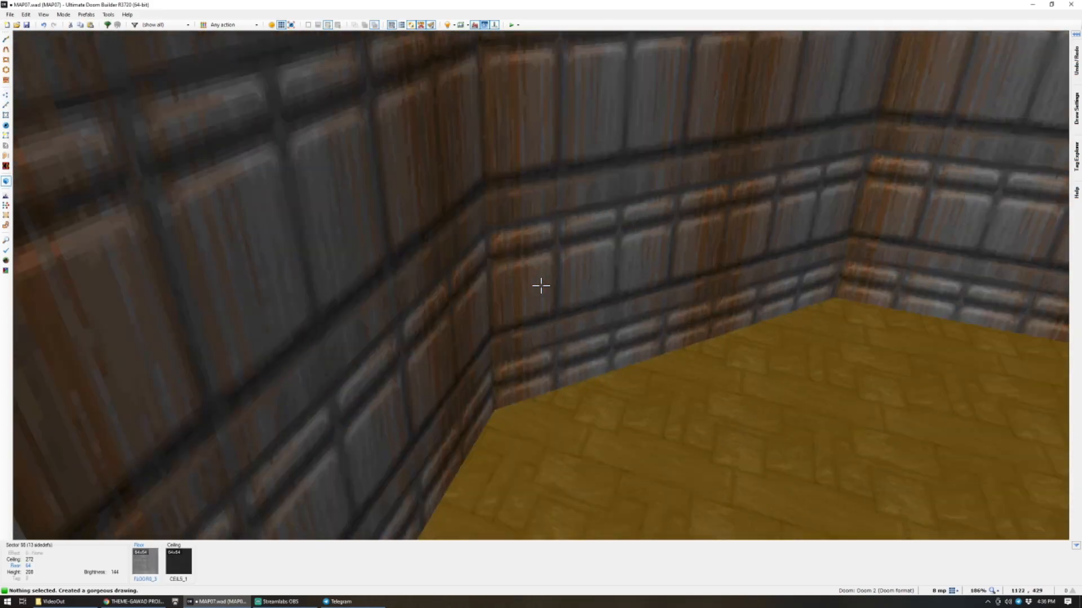
pyautogui.press('e')
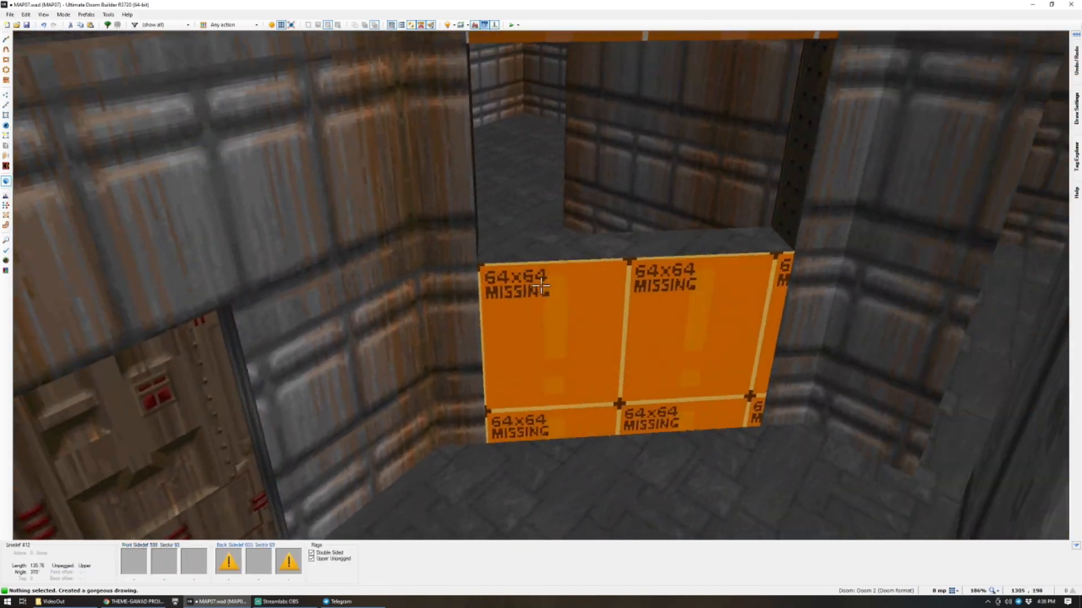
pyautogui.middleClick(541, 285)
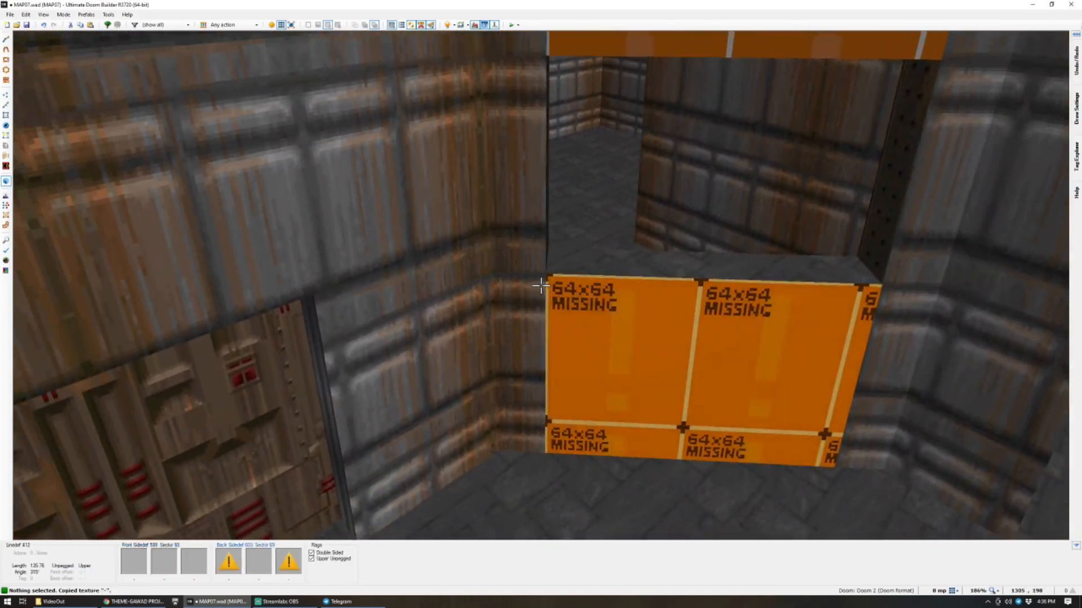
pyautogui.hotkey('ctrl', 'c')
pyautogui.hotkey('ctrl', 'v')
pyautogui.hotkey('ctrl', 'v')
pyautogui.press('u')
pyautogui.press('l')
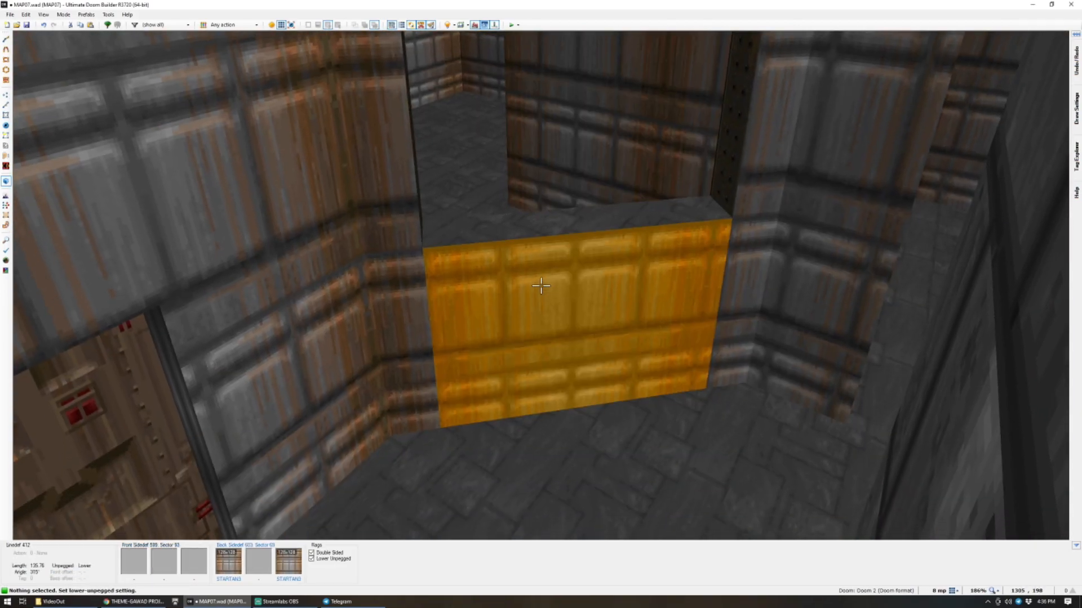
pyautogui.hotkey('ctrl', 'a')
pyautogui.press('u')
# Select the floors of the four stair sectors and the west room and raise them together to 152.
pyautogui.press('e')
pyautogui.press('e')
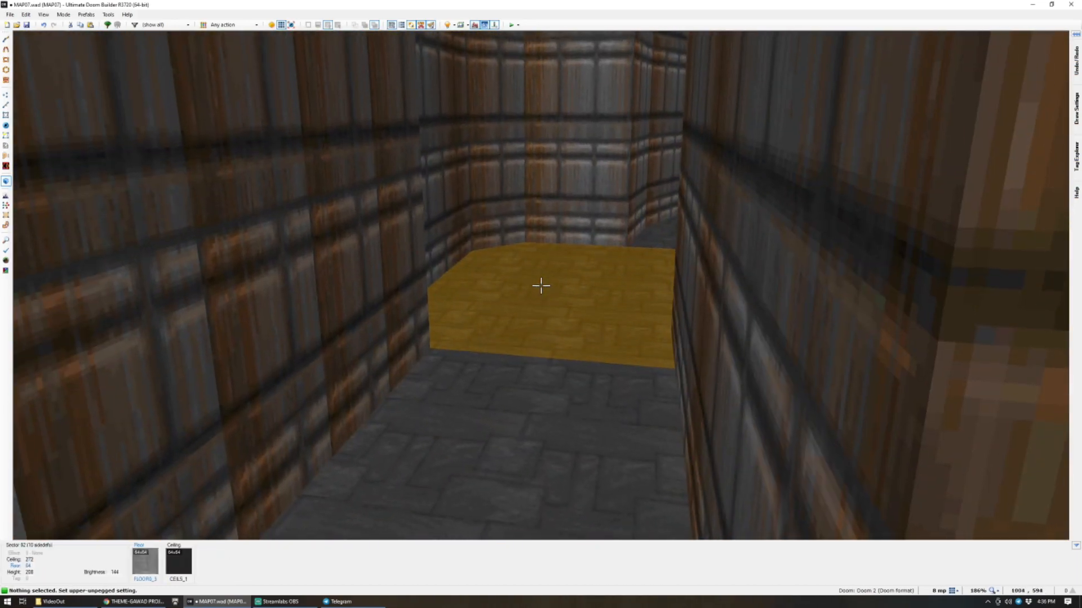
pyautogui.press('e')
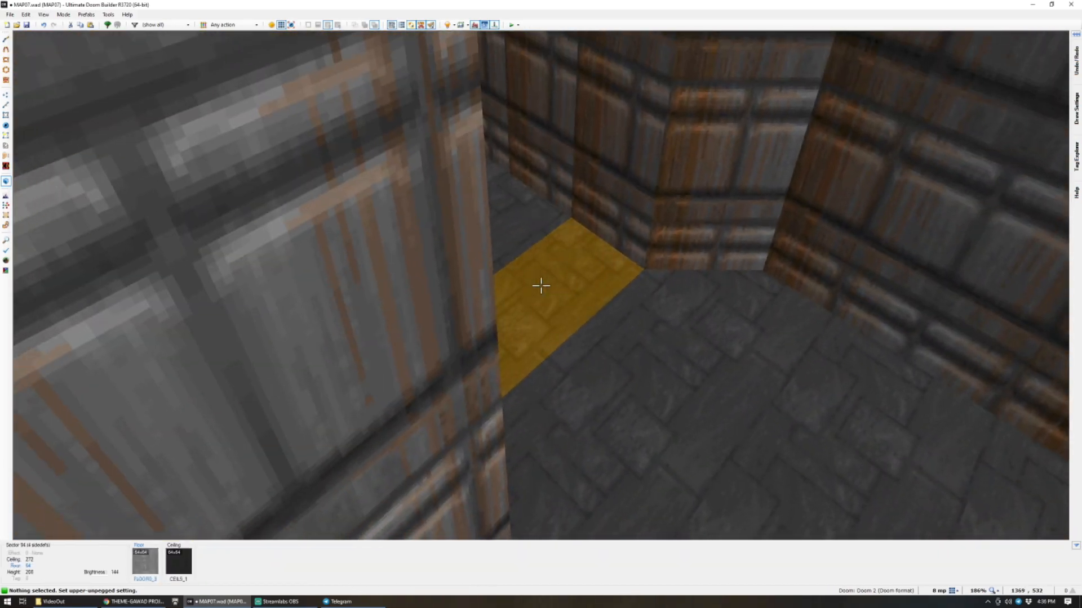
pyautogui.click(541, 286)
pyautogui.press('e')
pyautogui.click(541, 286)
pyautogui.click(540, 286)
pyautogui.click(541, 287)
pyautogui.click(540, 287)
pyautogui.press('e')
pyautogui.scroll(2, 540, 286)
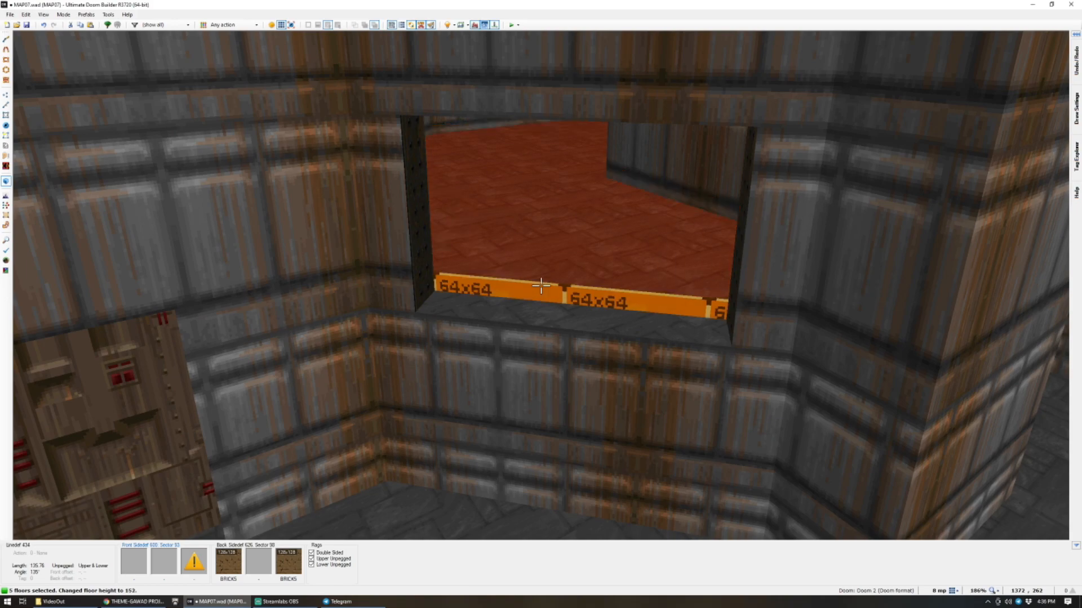
# Lower the stair floors into a staircase descending east, with the third step down at 112 and the lowest at 80.
pyautogui.scroll(-1, 541, 286)
pyautogui.press('c')
pyautogui.press('e')
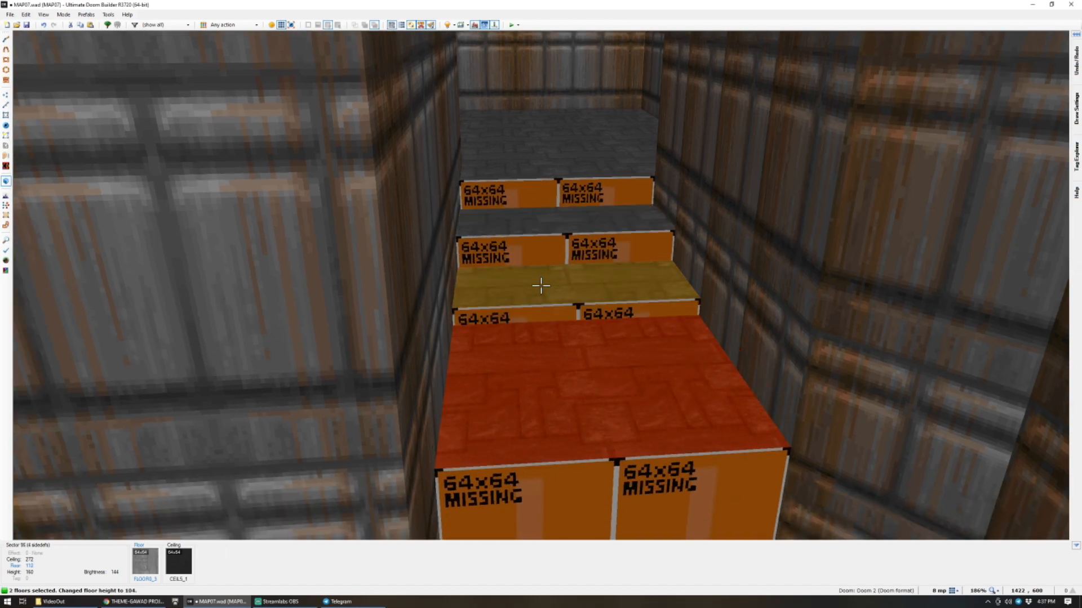
pyautogui.scroll(-1, 540, 286)
pyautogui.click(541, 286)
pyautogui.scroll(-1, 540, 286)
pyautogui.press('c')
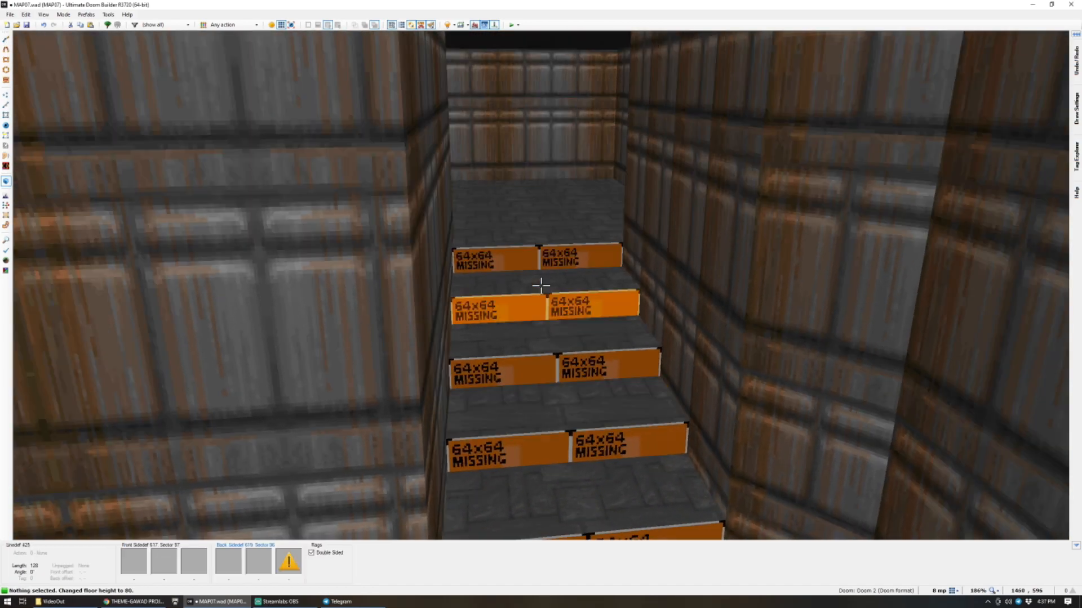
# Lower the upper steps of the curved passage toward the north room, setting the second step's floor to 112.
pyautogui.press('e')
pyautogui.press('f')
pyautogui.press('d')
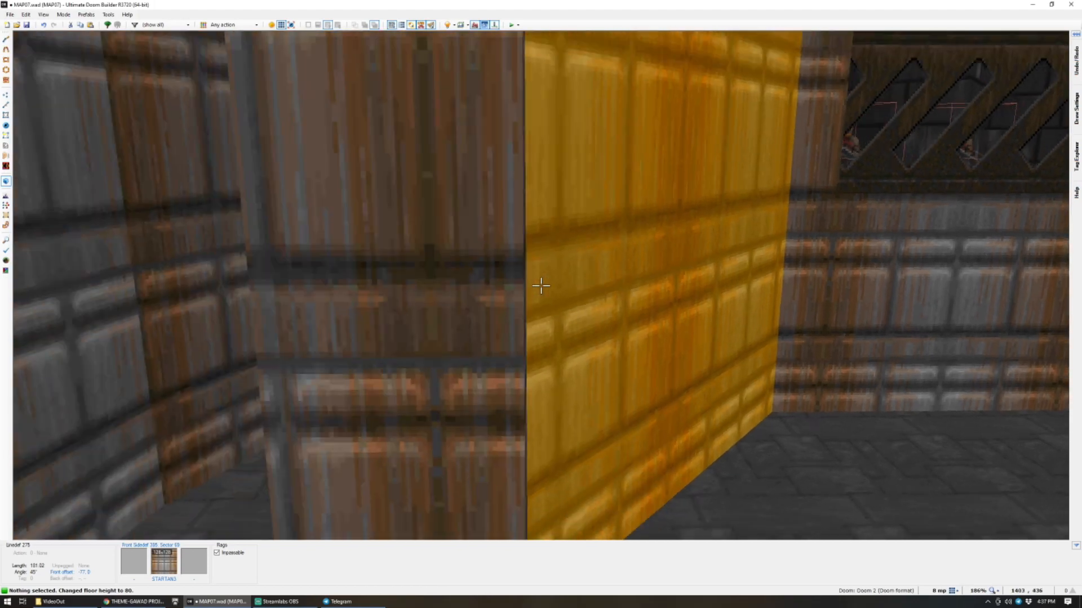
pyautogui.press('e')
pyautogui.click(540, 286)
pyautogui.press('d')
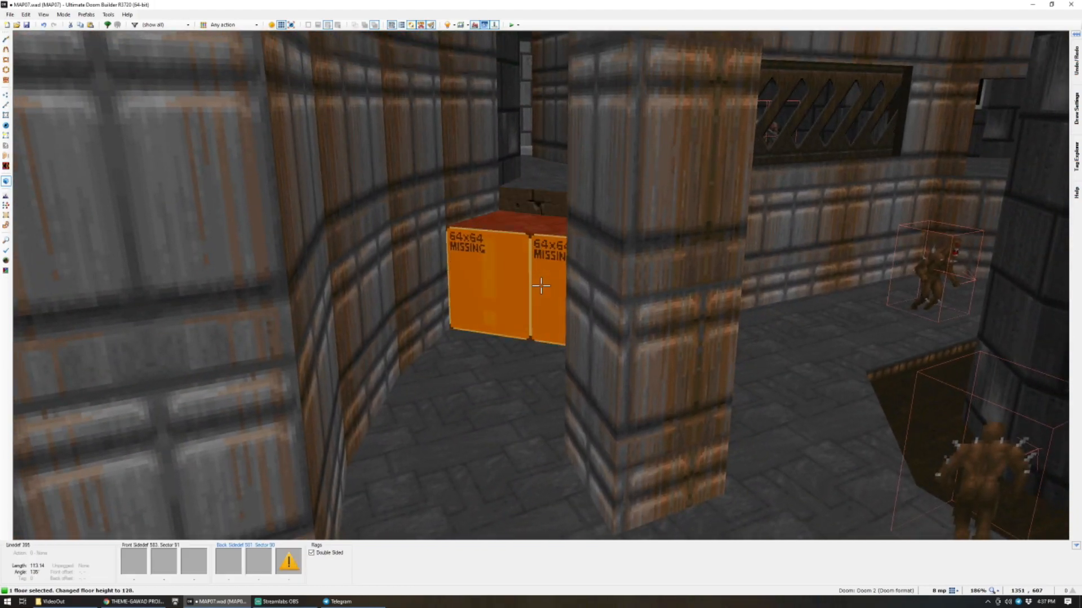
pyautogui.scroll(-1, 541, 286)
pyautogui.press('c')
pyautogui.scroll(2, 541, 287)
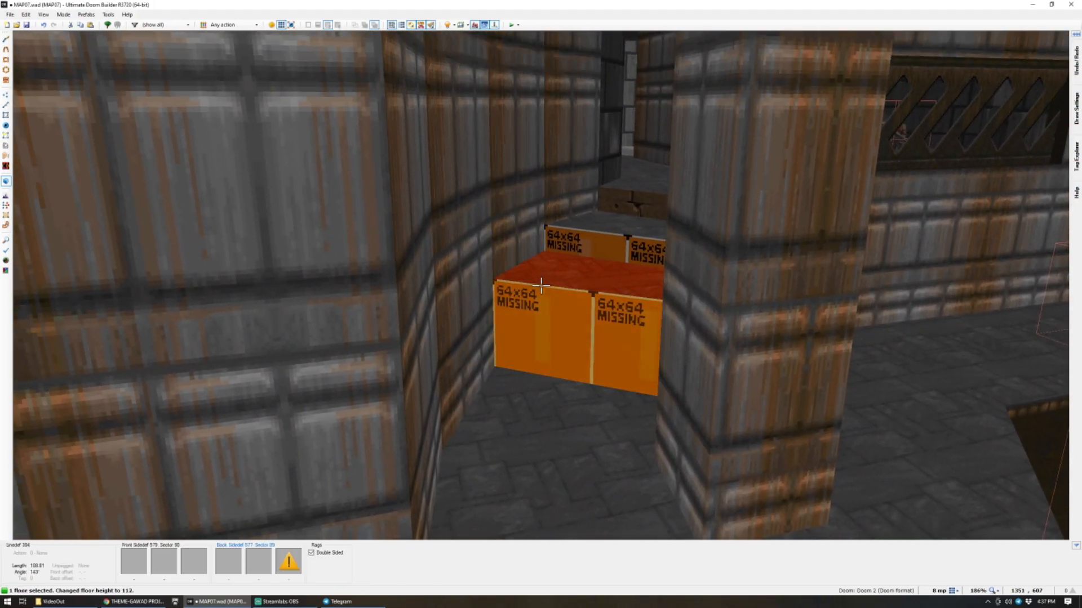
pyautogui.press('c')
# Lower the last two steps of the curved passage in even increments, with the lowest floor at 80.
pyautogui.click(541, 287)
pyautogui.scroll(3, 541, 286)
pyautogui.click(541, 286)
pyautogui.scroll(-3, 541, 286)
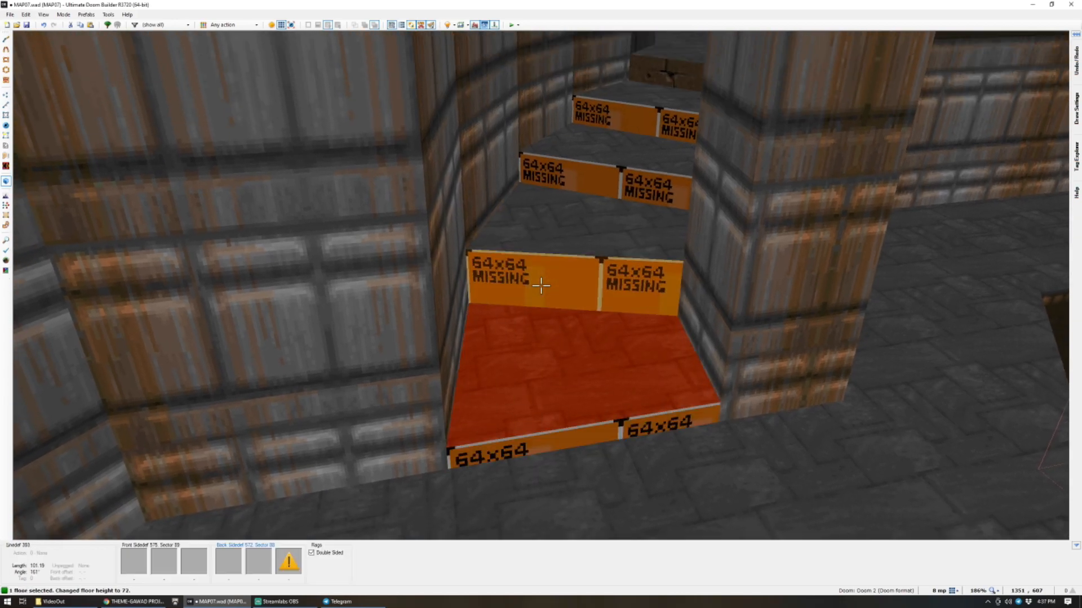
pyautogui.press('c')
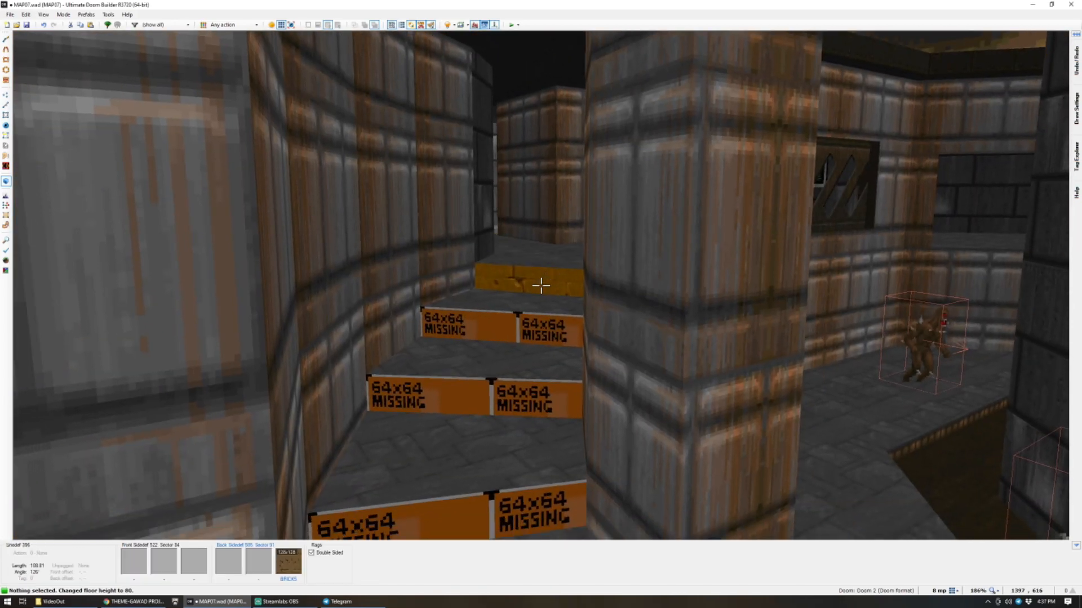
# Texture the curved staircase's risers with STEP4 and paste the same texture onto the risers of the west room's stairs.
pyautogui.click(541, 286)
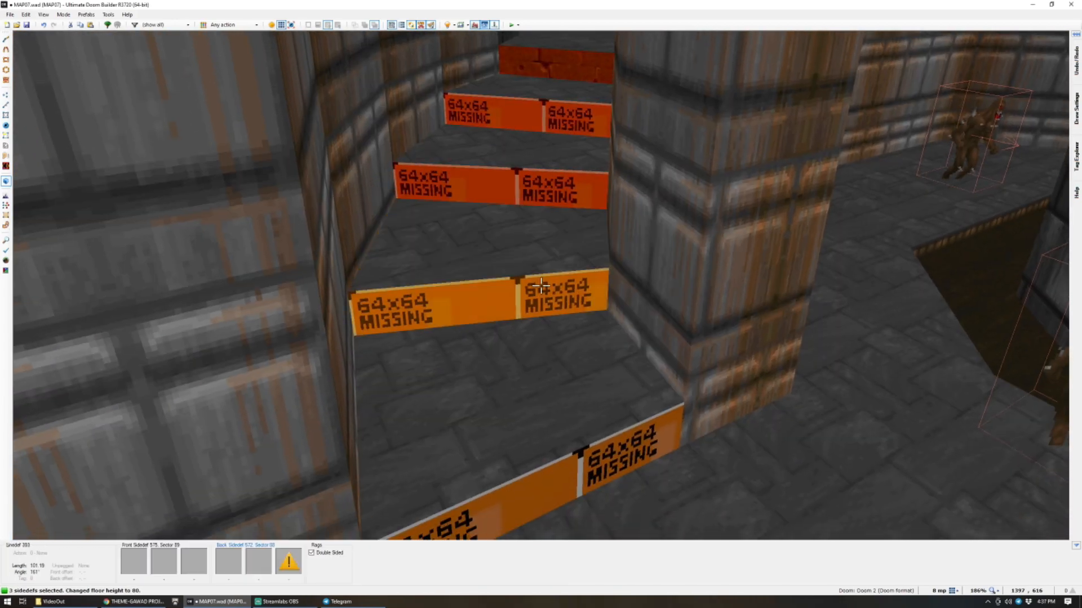
pyautogui.click(541, 286)
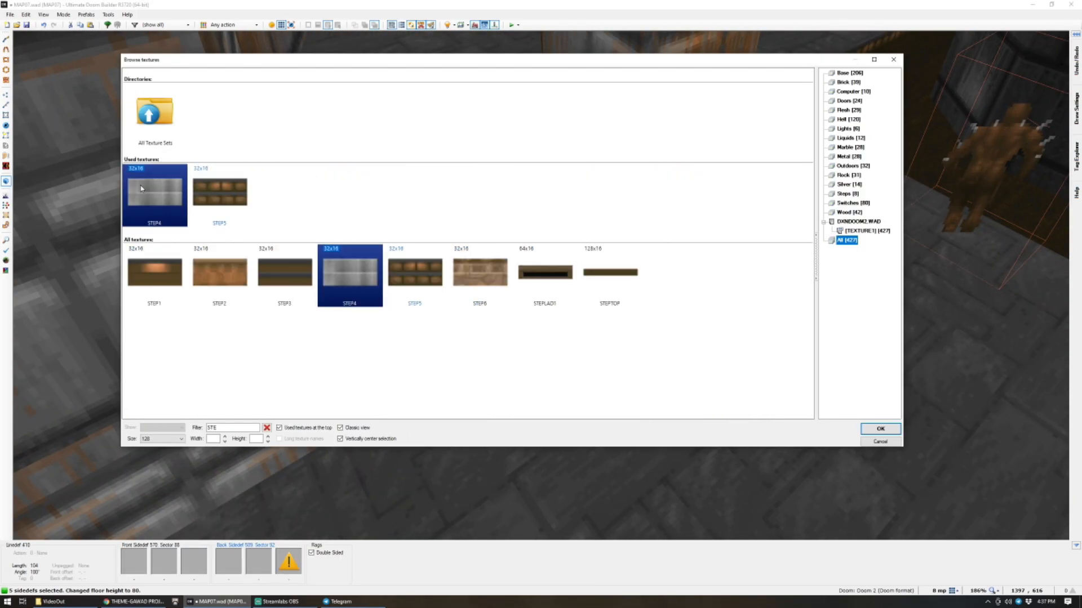
pyautogui.hotkey('ctrl', 'c')
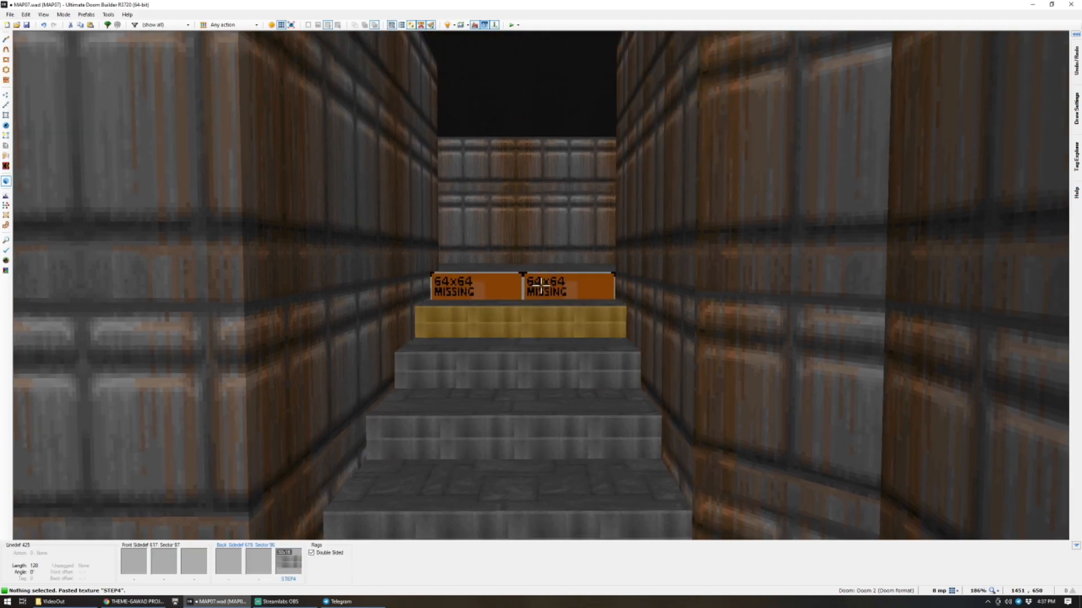
pyautogui.press('w')
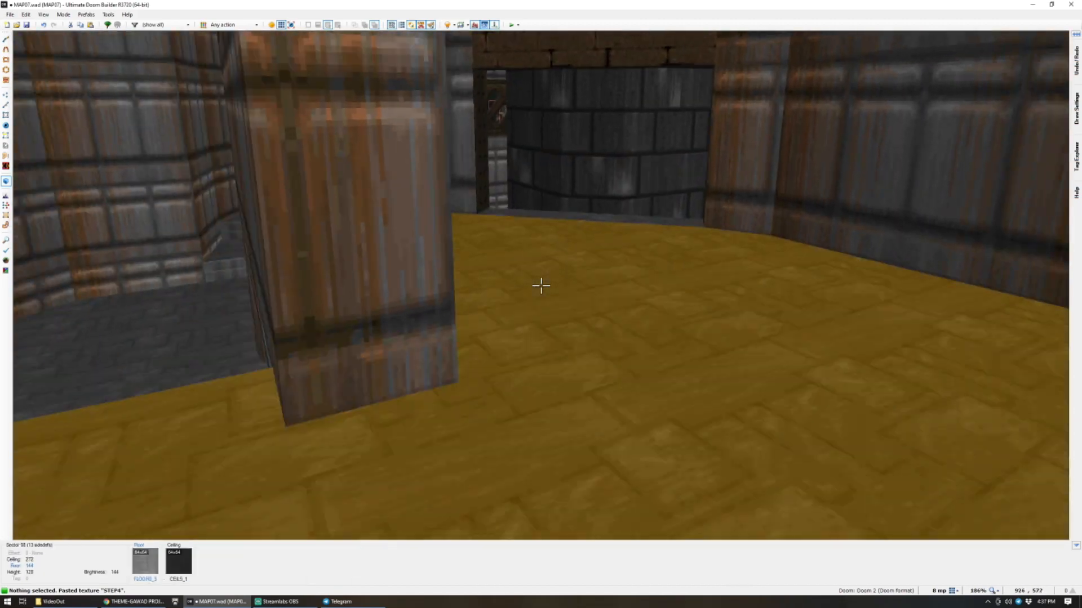
# Select the west room and adjoining window floors, change their flat to FLOOR0_1 and copy it.
pyautogui.press('w')
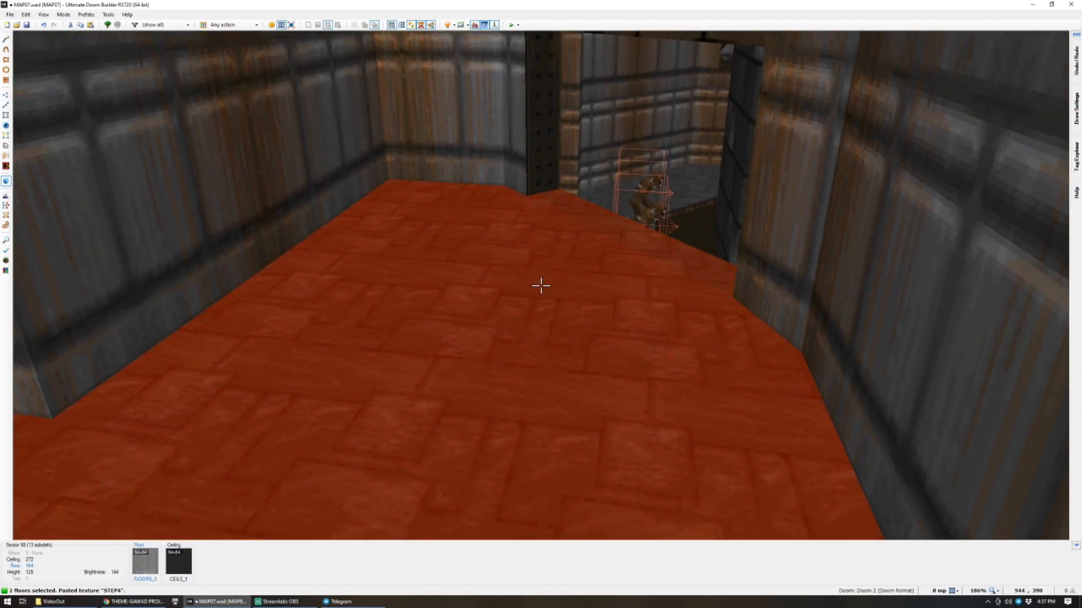
pyautogui.press('a')
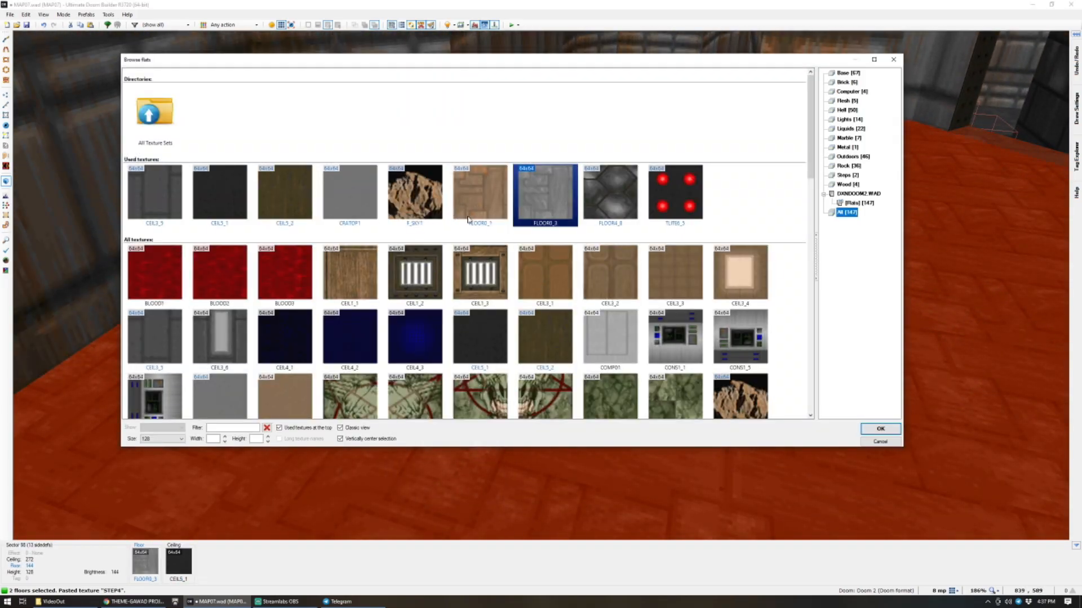
pyautogui.hotkey('ctrl', 'c')
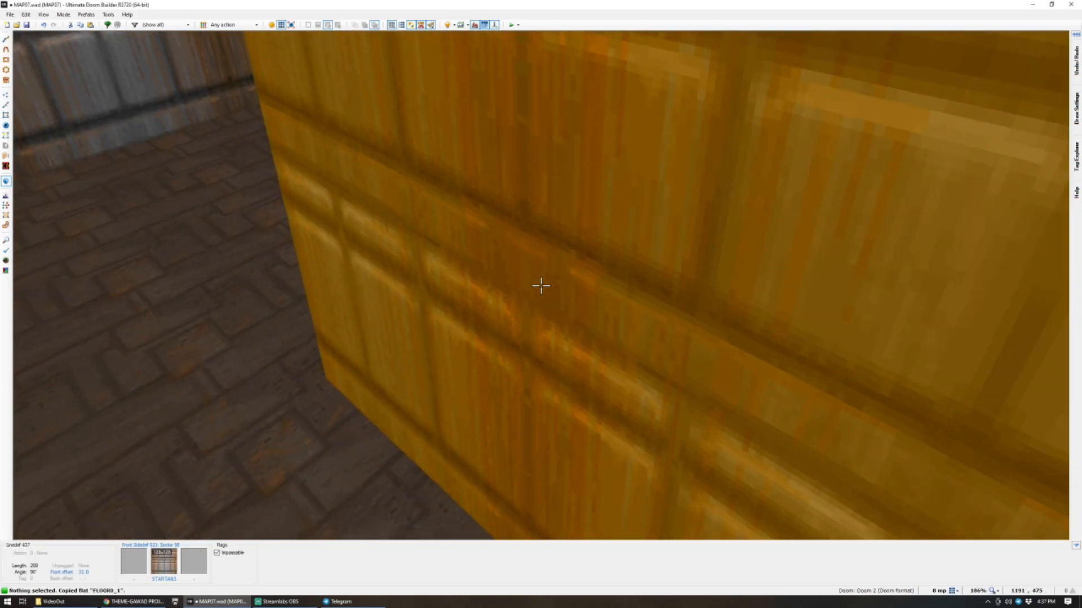
# Paste the FLOOR0_1 flat onto the steps of both staircases and the floors of the stone computer room.
pyautogui.press('d')
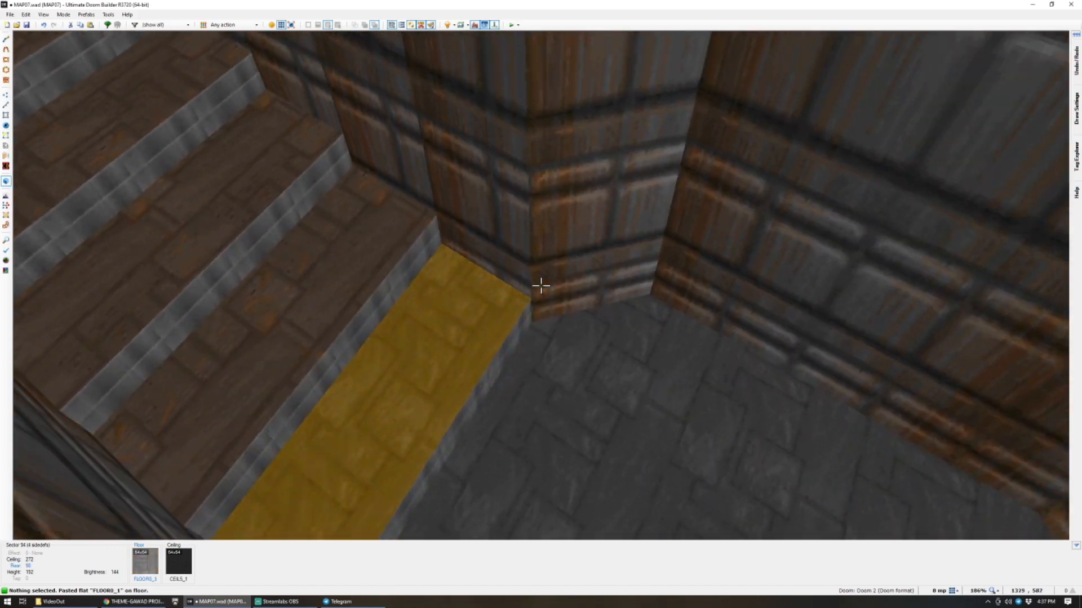
pyautogui.press('s')
pyautogui.hotkey('ctrl', 'v')
pyautogui.press('w')
pyautogui.press('w')
pyautogui.hotkey('ctrl', 'v')
pyautogui.press('w')
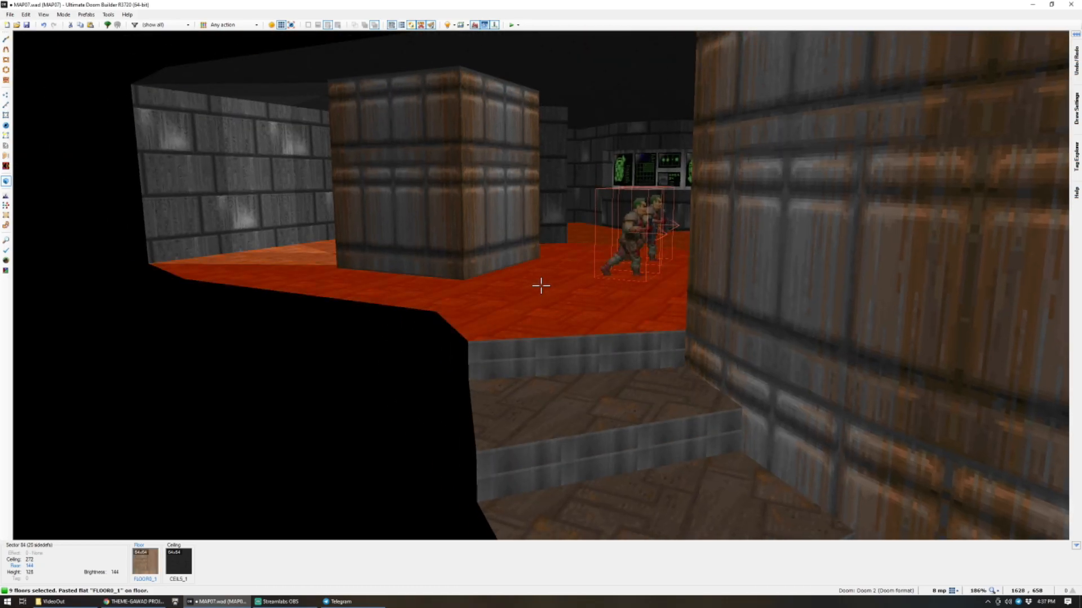
pyautogui.press('c')
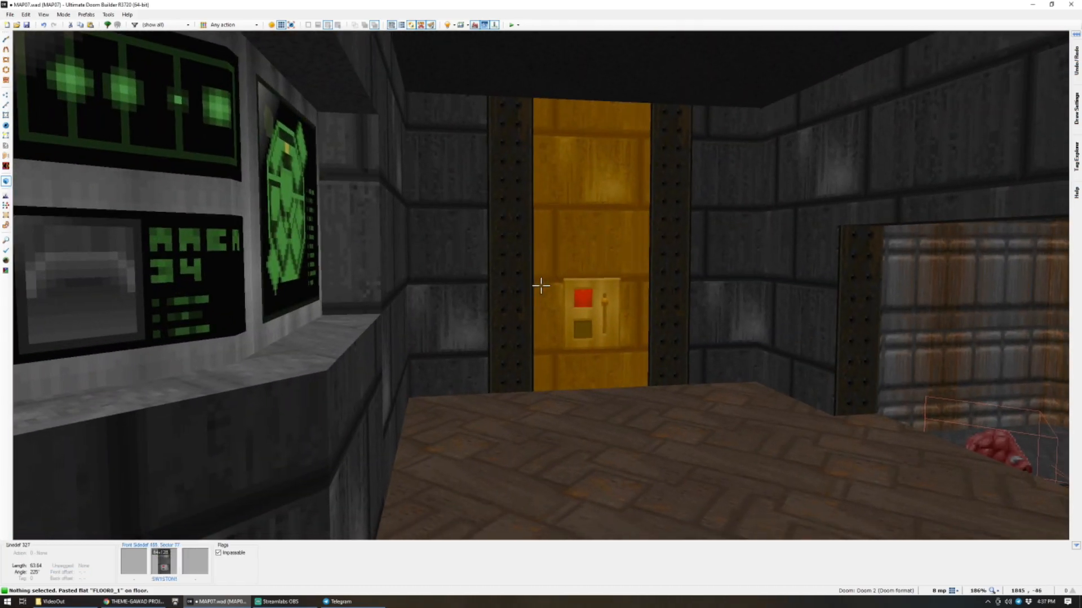
# Set the STONE2 walls under the computer panels lower-unpegged and auto-align the stone room's wall textures in X and Y.
pyautogui.hotkey('ctrl', 'a')
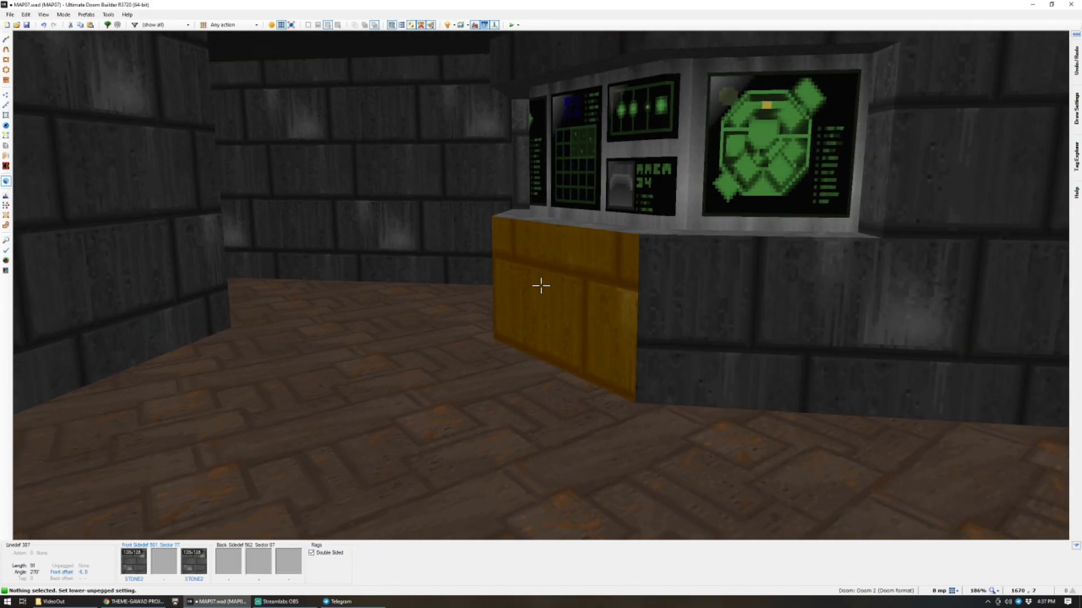
pyautogui.press('l')
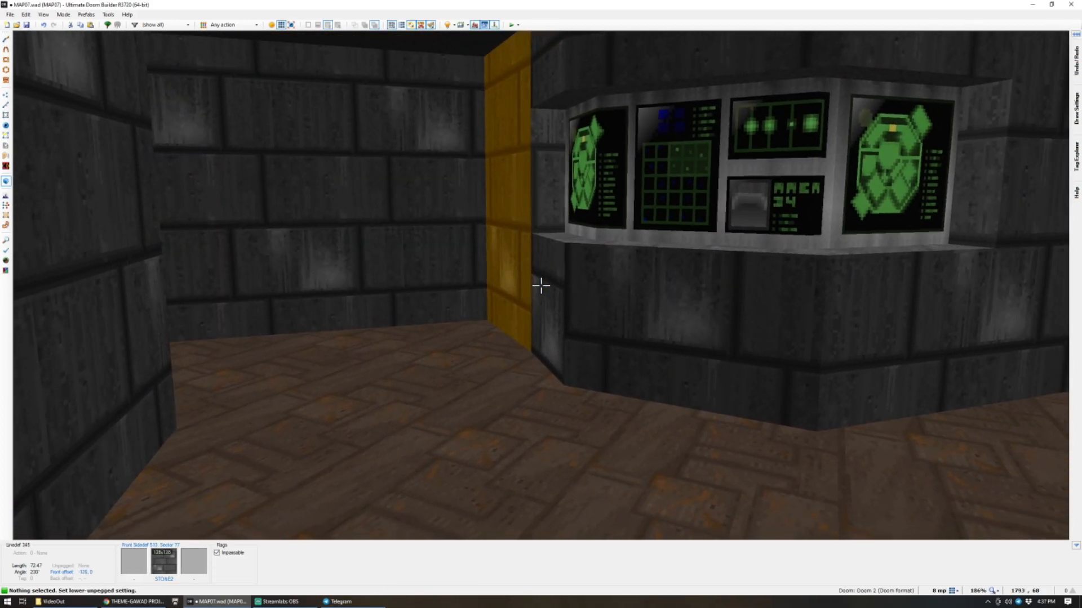
pyautogui.hotkey('ctrl', 'a')
pyautogui.press('w')
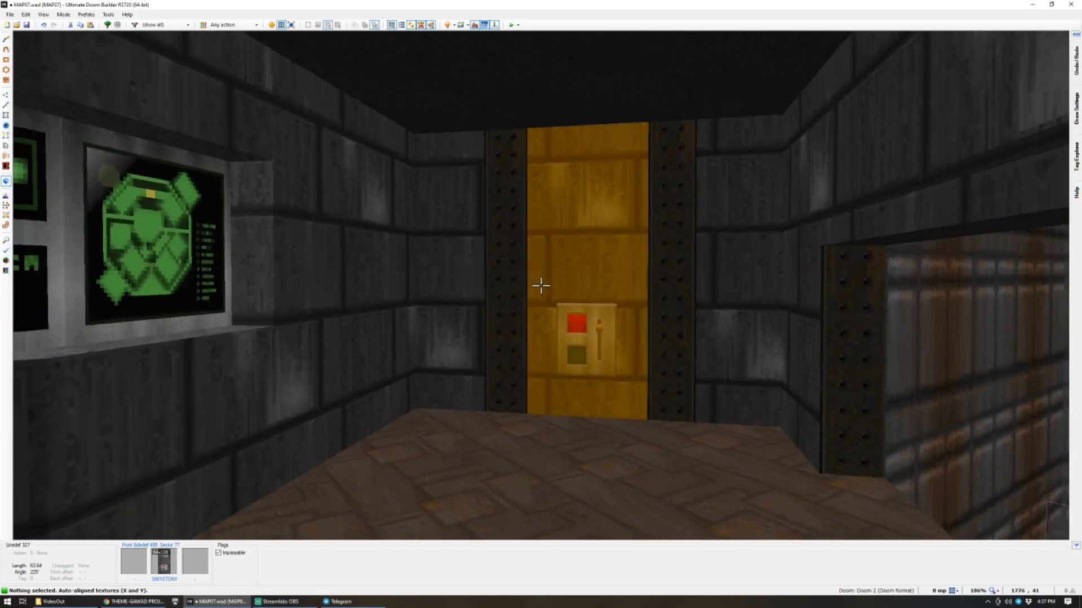
# Check the finished rooms and staircases, return to the 2D map and save MAP07.wad.
pyautogui.press('w')
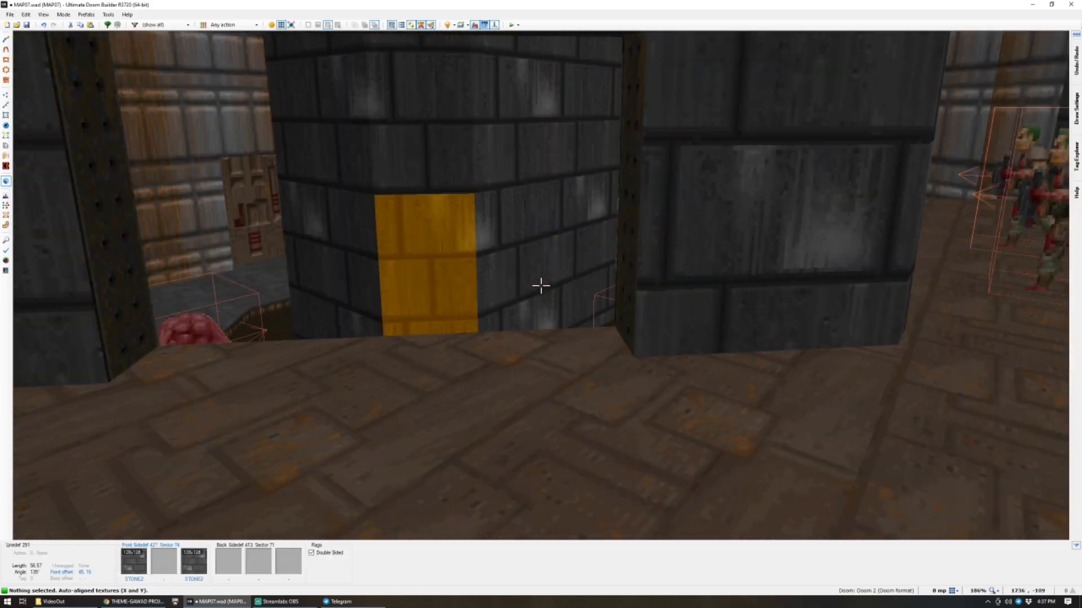
pyautogui.press('w')
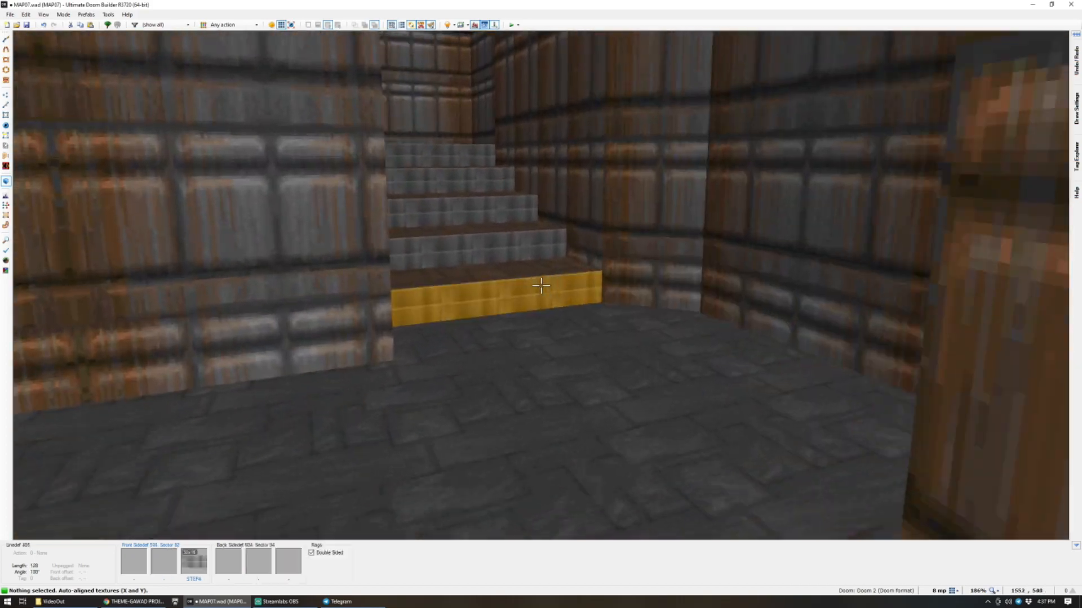
pyautogui.press('w')
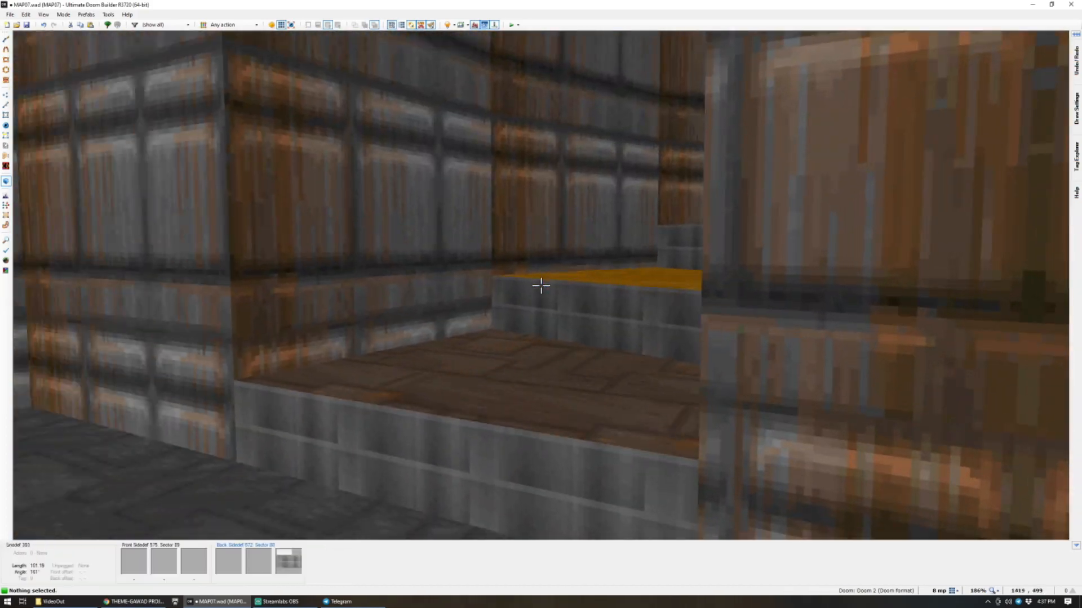
pyautogui.press('w')
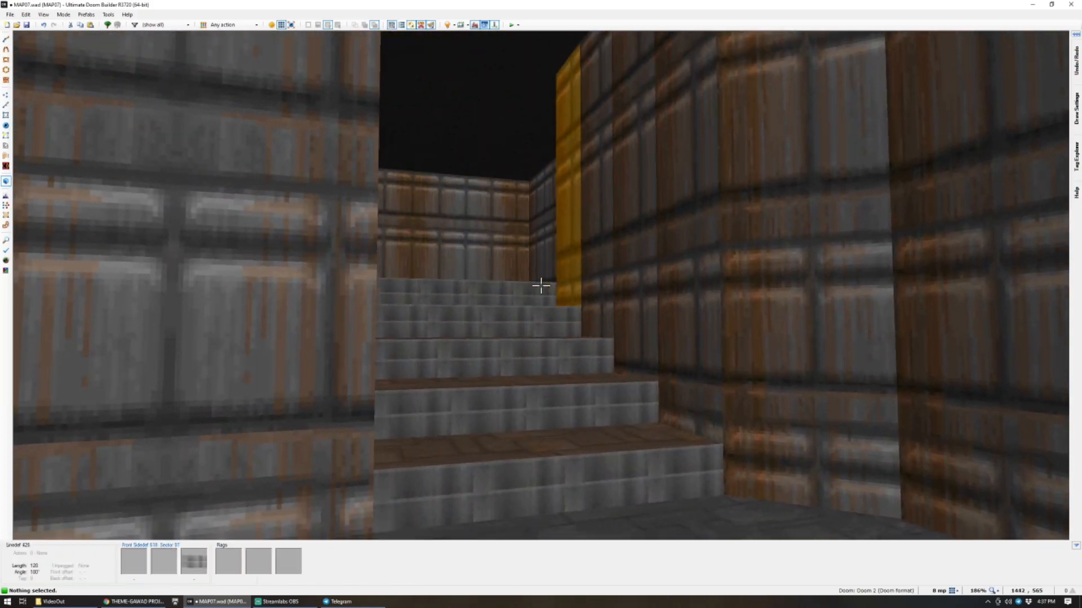
pyautogui.press('q')
pyautogui.hotkey('ctrl', 's')
pyautogui.scroll(-1, 529, 293)
pyautogui.scroll(5, 439, 305)
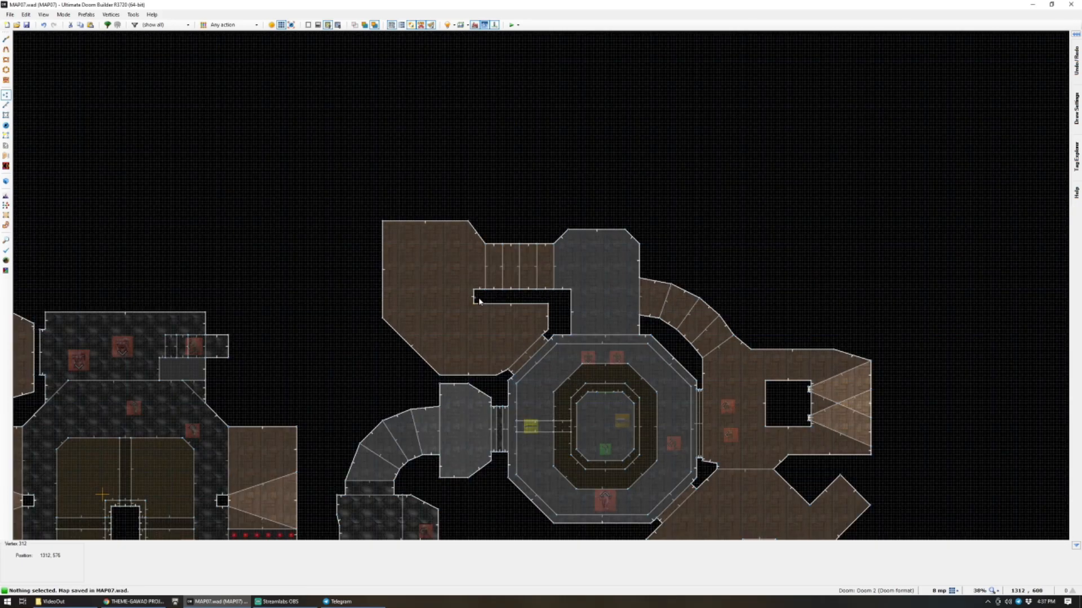
pyautogui.scroll(-4, 439, 307)
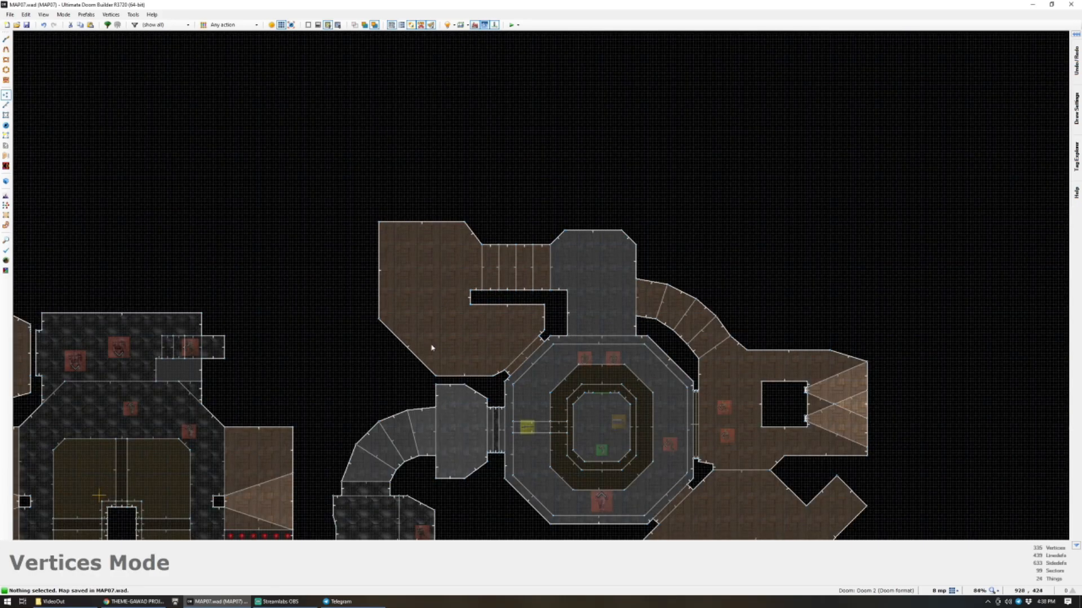
# Switch to Things mode and examine the rooms and stairs north of the octagonal room.
pyautogui.scroll(3, 428, 341)
pyautogui.scroll(-2, 741, 327)
pyautogui.scroll(5, 901, 271)
pyautogui.scroll(-9, 664, 326)
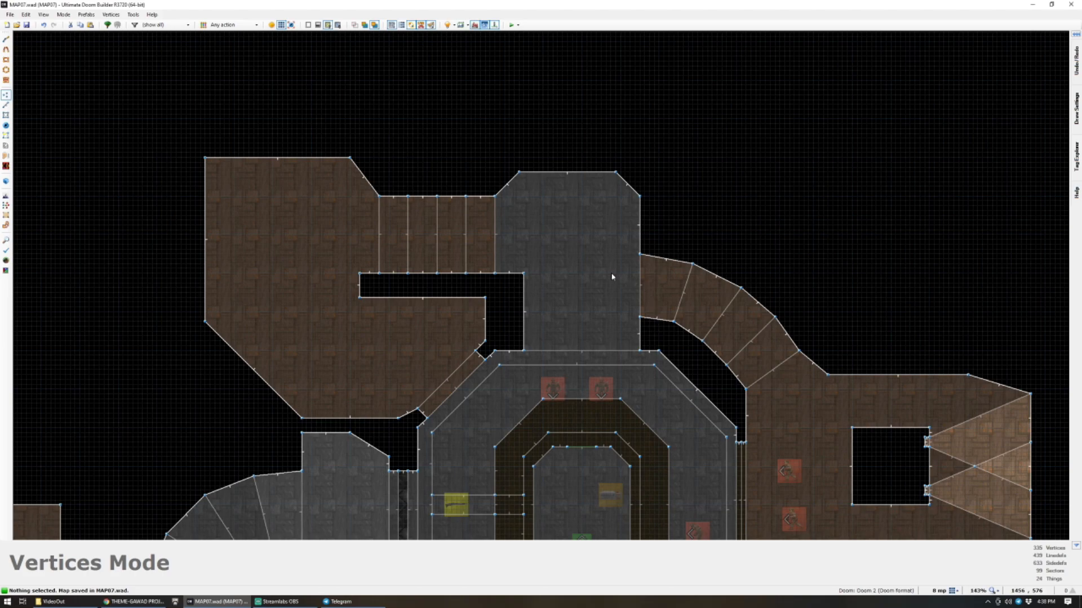
pyautogui.scroll(5, 497, 375)
pyautogui.press('t')
pyautogui.scroll(-3, 507, 370)
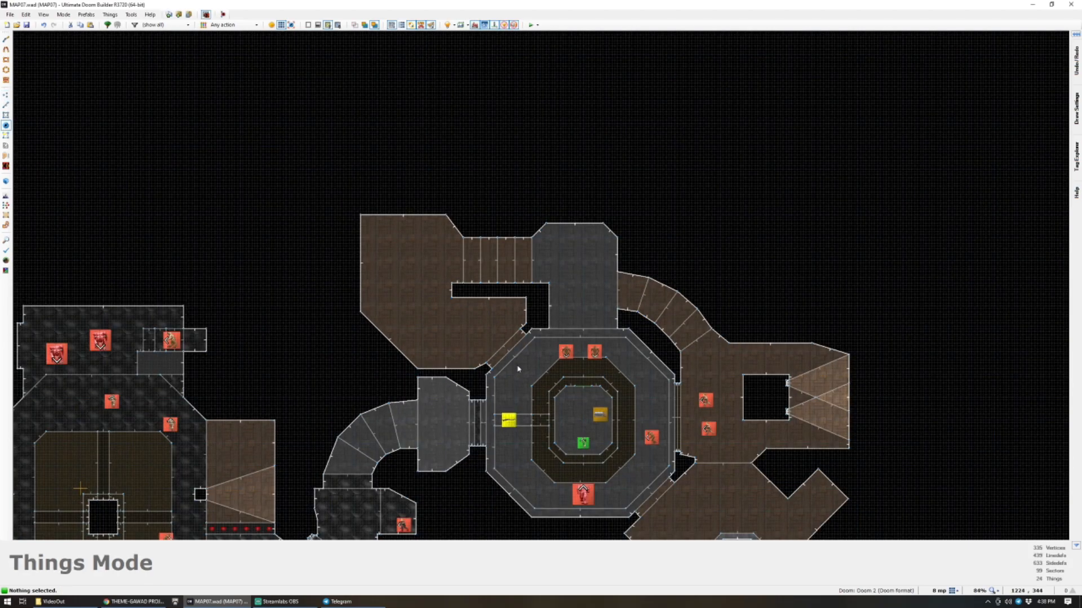
pyautogui.scroll(2, 578, 373)
pyautogui.scroll(-1, 231, 106)
pyautogui.scroll(3, 287, 104)
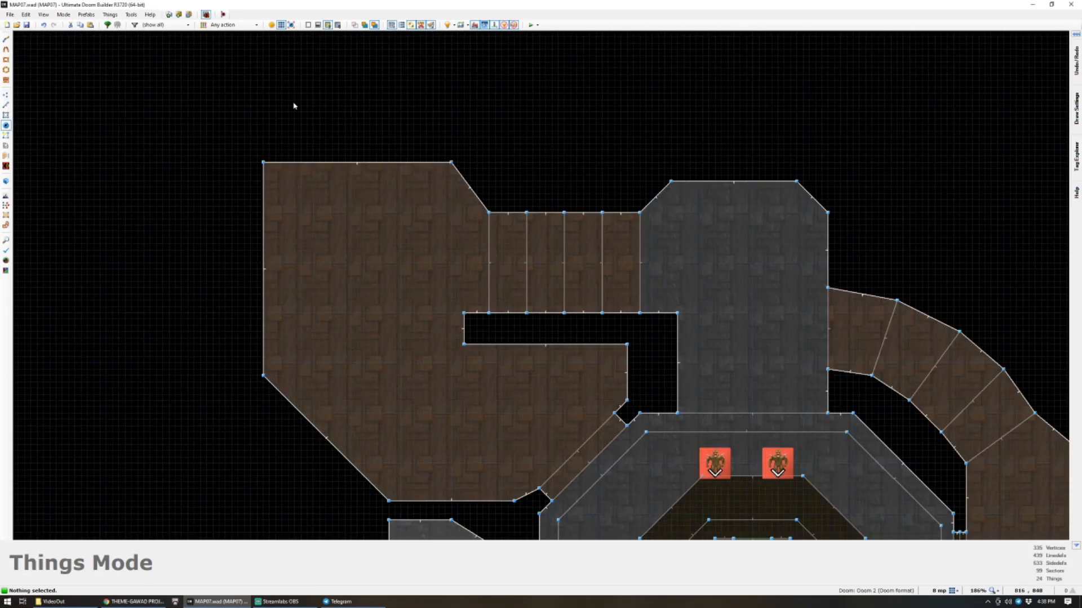
# Draw a rectangular alcove 128 units deep on the north wall of the large brown northwest room.
pyautogui.press('d')
pyautogui.click(301, 62)
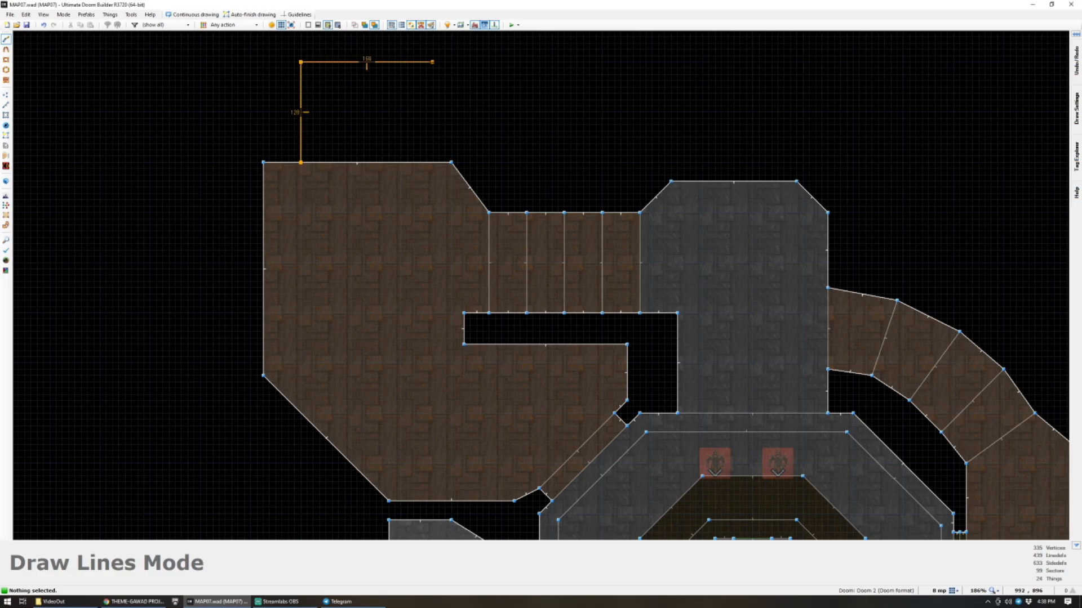
pyautogui.click(451, 162)
# Copy a Former Human from the brown east room and paste two of them side by side in the new northwest alcove.
pyautogui.scroll(-3, 445, 186)
pyautogui.scroll(1, 445, 192)
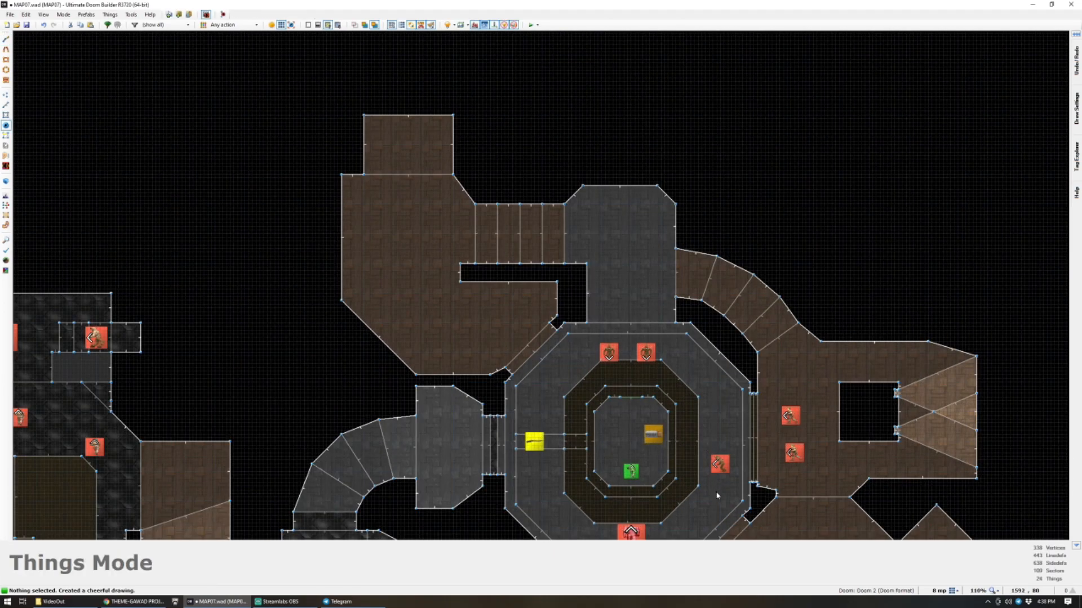
pyautogui.click(790, 416)
pyautogui.hotkey('ctrl', 'v')
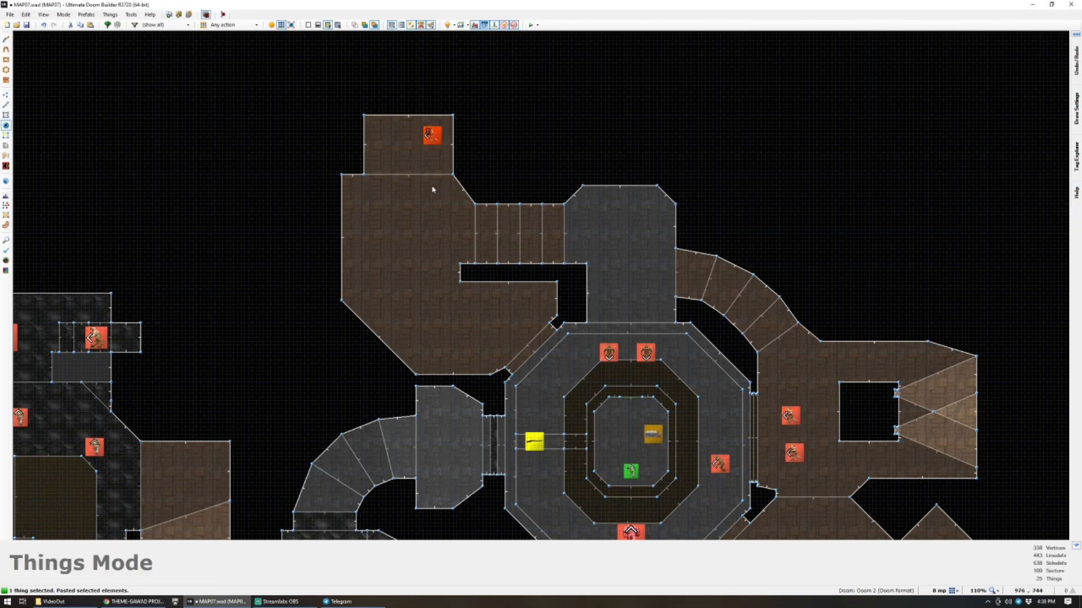
pyautogui.hotkey('ctrl', 'v')
pyautogui.moveTo(392, 137); pyautogui.dragTo(399, 137)
pyautogui.press('Return')
# Enable the Ambush players setting for both Former Humans in the northwest alcove.
pyautogui.click(433, 138)
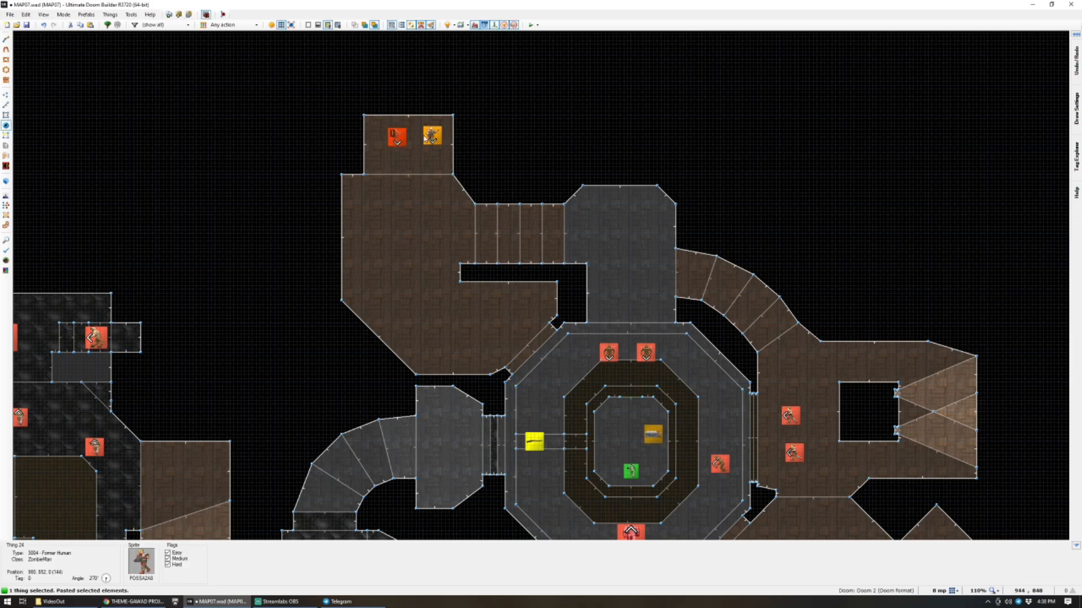
pyautogui.rightClick(433, 139)
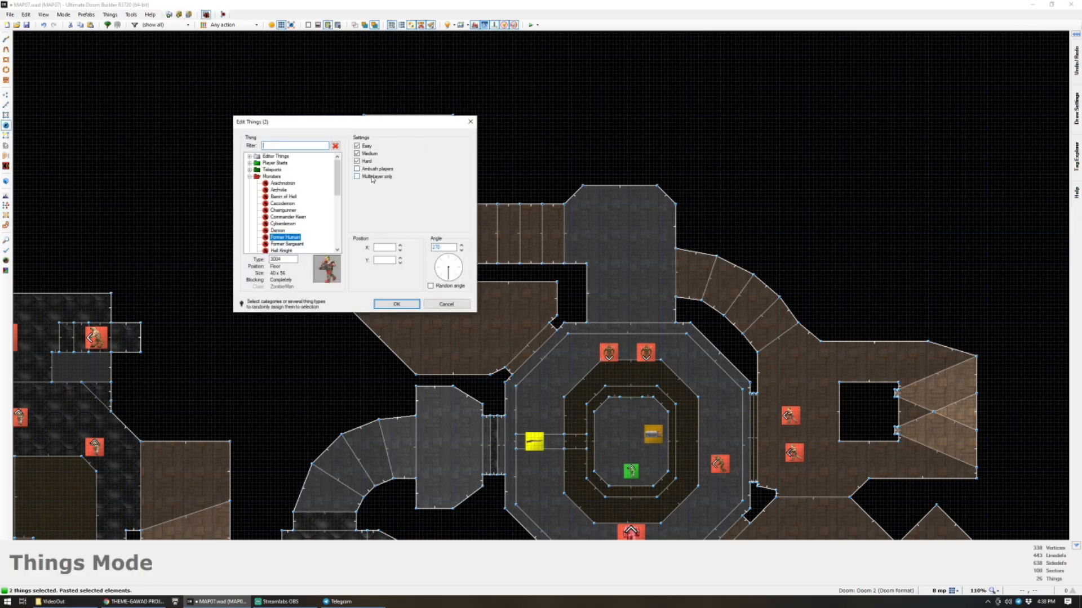
pyautogui.click(378, 304)
# Copy an Imp from the octagonal room's north side to the foot of the curved stairs and rotate it to face northwest.
pyautogui.scroll(-4, 399, 309)
pyautogui.scroll(4, 490, 308)
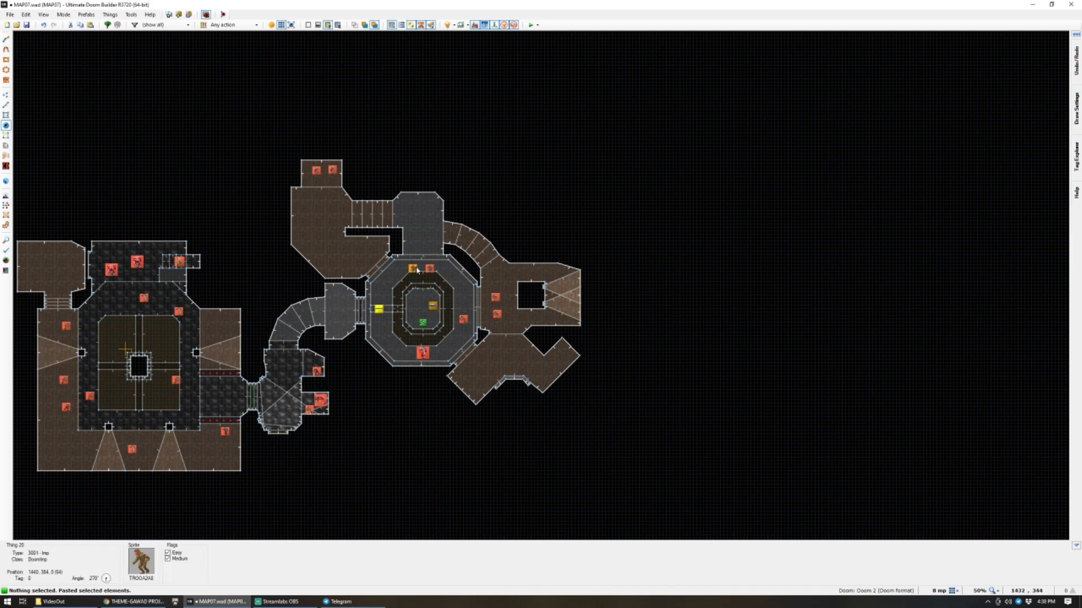
pyautogui.click(472, 297)
pyautogui.hotkey('ctrl', 'c')
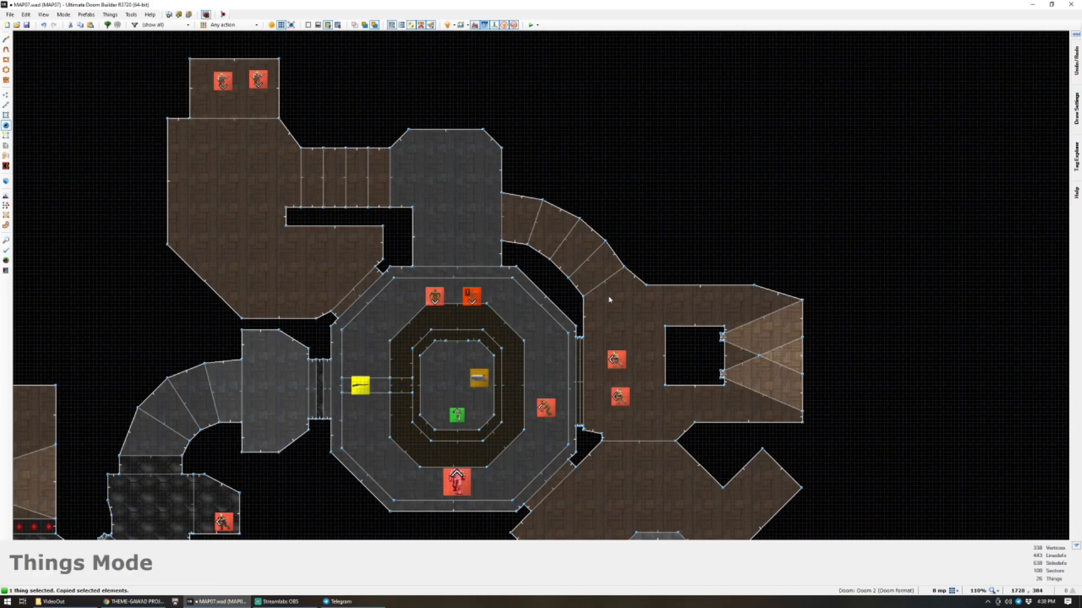
pyautogui.hotkey('ctrl', 'v')
pyautogui.hotkey('shift', 'l')
pyautogui.press('c')
# Place two Shotgun shells pickups side by side at the north end of the grey room.
pyautogui.scroll(-1, 588, 264)
pyautogui.scroll(1, 468, 206)
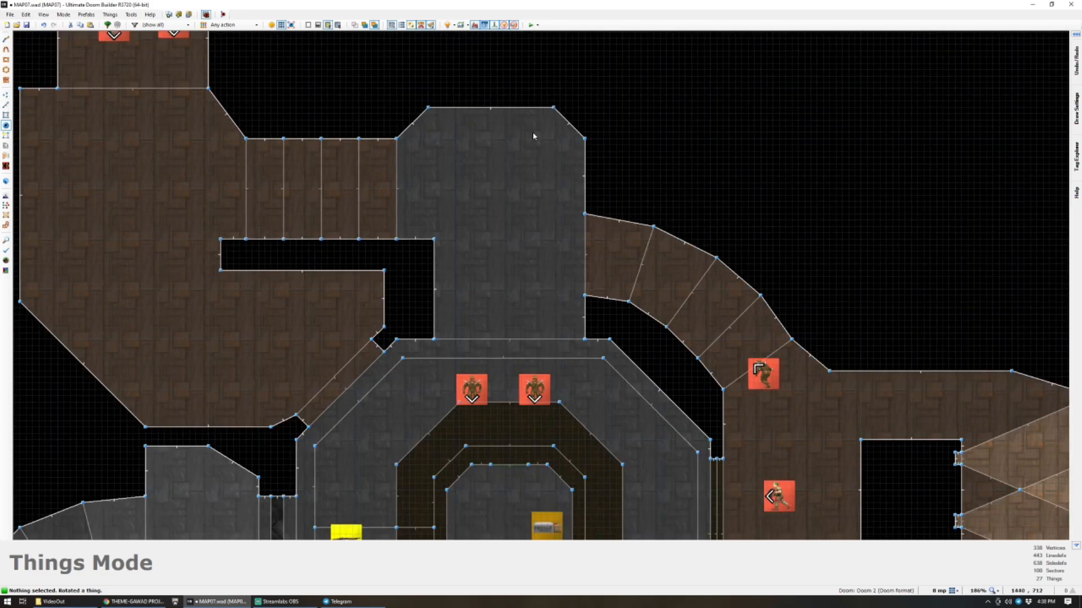
pyautogui.press('Insert')
pyautogui.write('she')
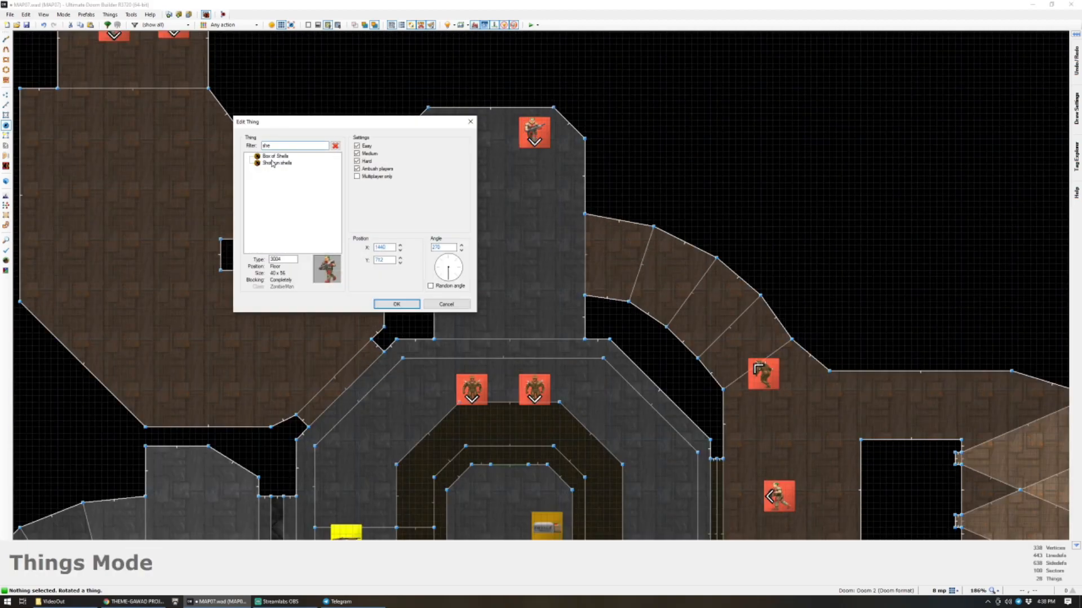
pyautogui.click(396, 304)
pyautogui.hotkey('ctrl', 'c')
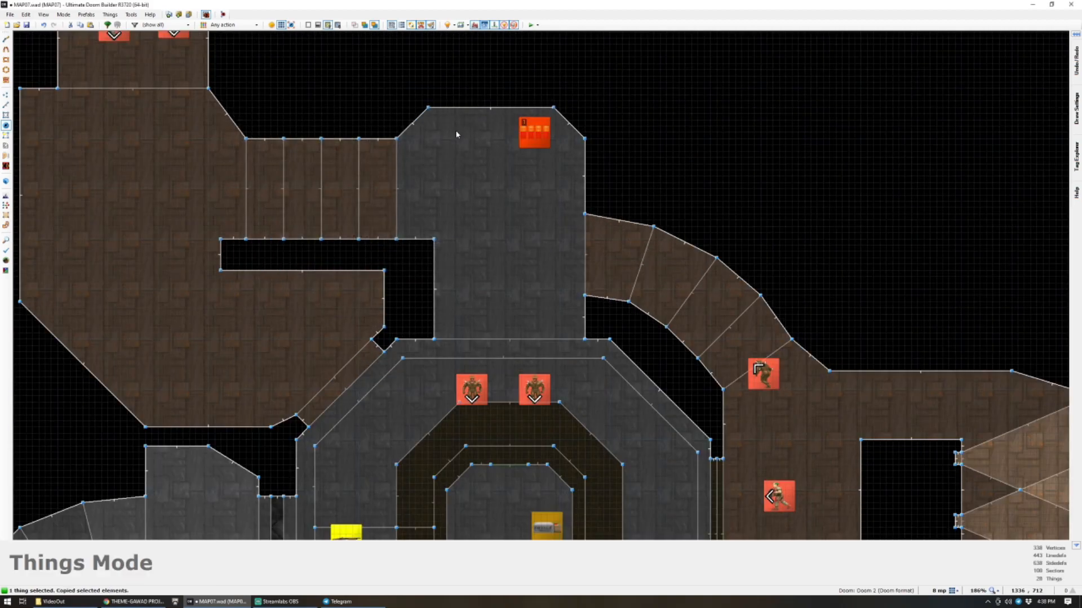
pyautogui.hotkey('ctrl', 'v')
pyautogui.press('Return')
# Insert a Box of Ammo near the south wall of the large brown northwest room.
pyautogui.scroll(-3, 321, 252)
pyautogui.scroll(4, 225, 274)
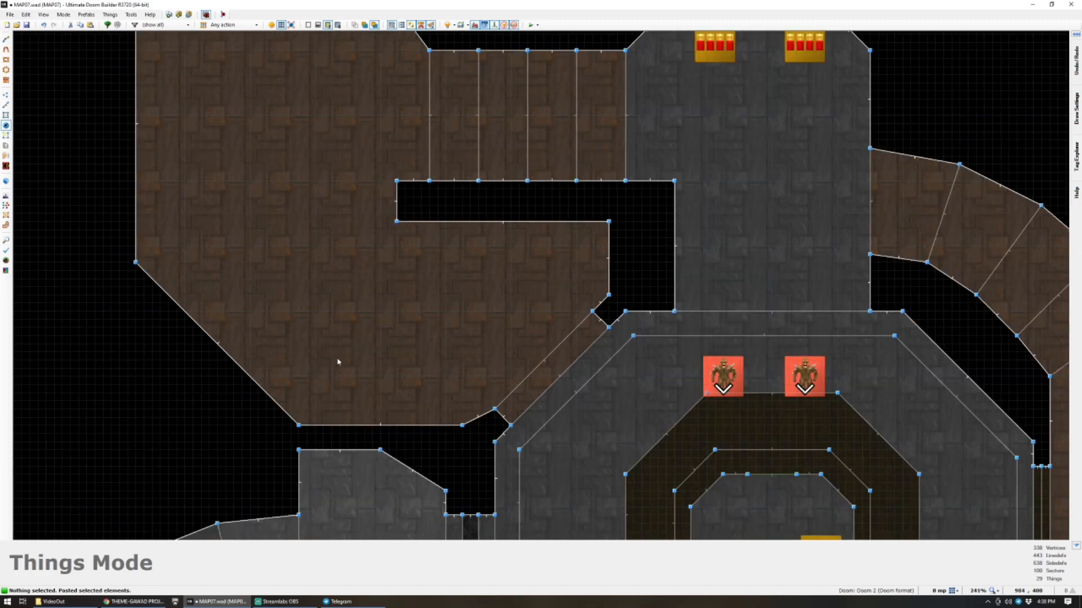
pyautogui.press('Insert')
pyautogui.write('am')
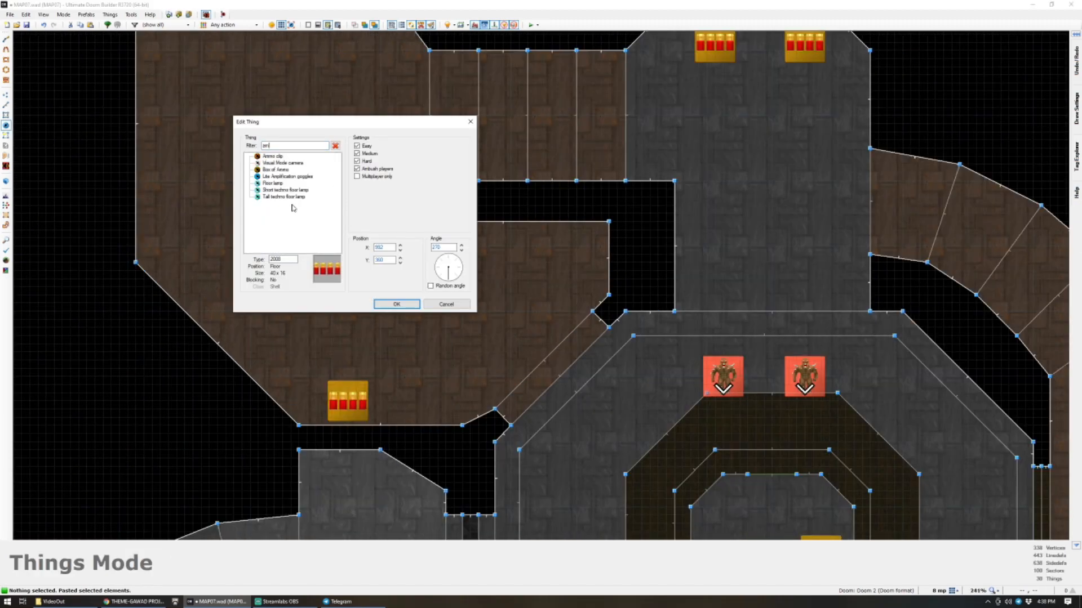
pyautogui.click(273, 156)
pyautogui.doubleClick(275, 170)
# Paste a copy of the Box of Ammo just east of the square pillar in the brown east room.
pyautogui.scroll(-4, 366, 327)
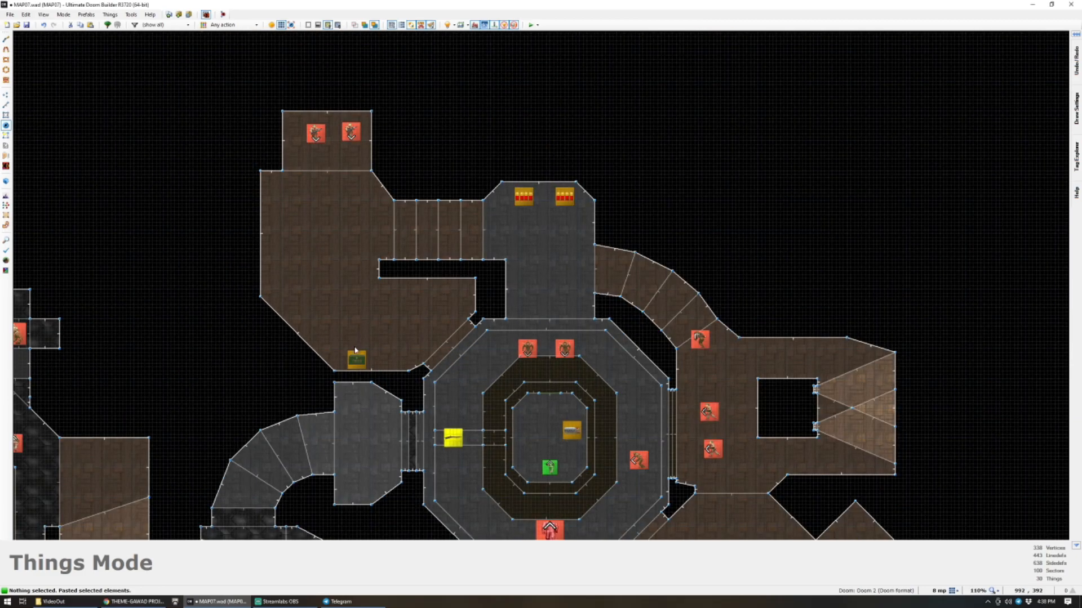
pyautogui.hotkey('ctrl', 'c')
pyautogui.scroll(3, 856, 404)
pyautogui.hotkey('ctrl', 'v')
pyautogui.moveTo(797, 407); pyautogui.dragTo(789, 410)
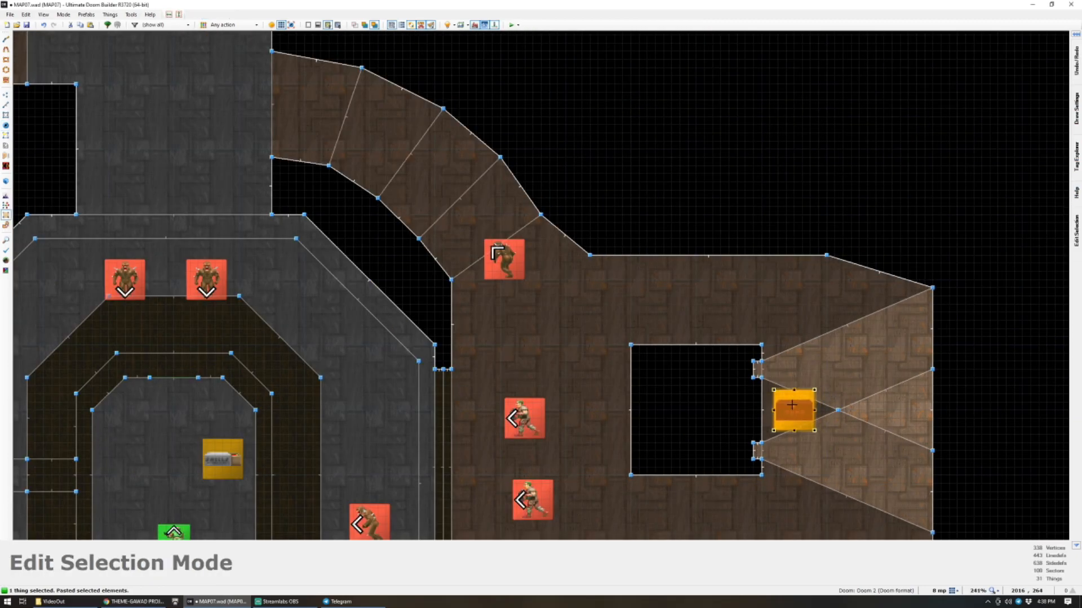
pyautogui.press('Return')
# Copy the Imp at the foot of the curved stairs into the southeast room's northeast nook and rotate it to 225°.
pyautogui.scroll(-5, 669, 422)
pyautogui.scroll(3, 663, 493)
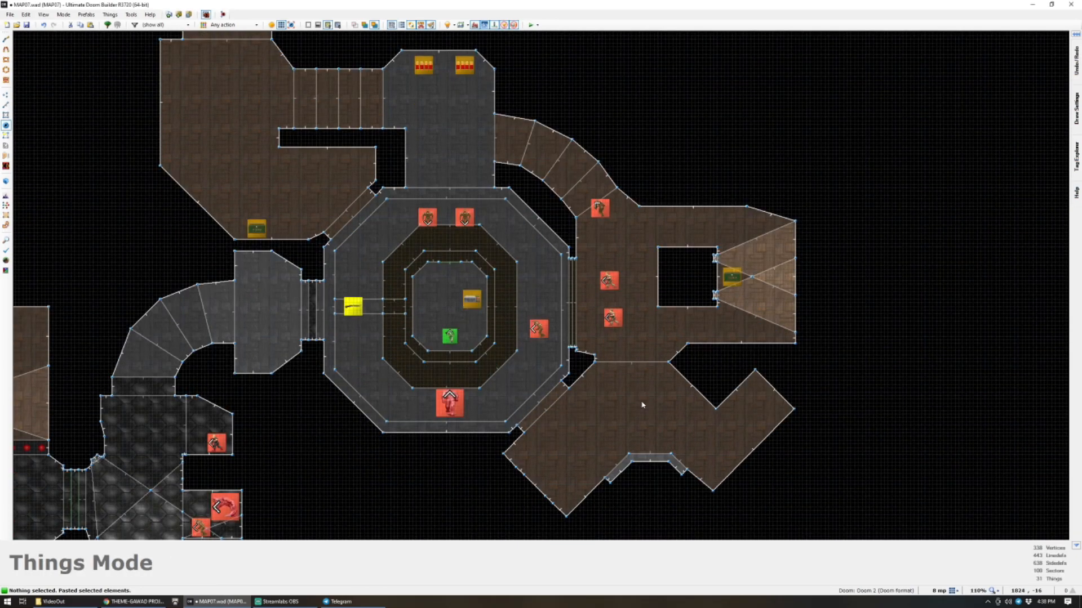
pyautogui.scroll(-2, 613, 415)
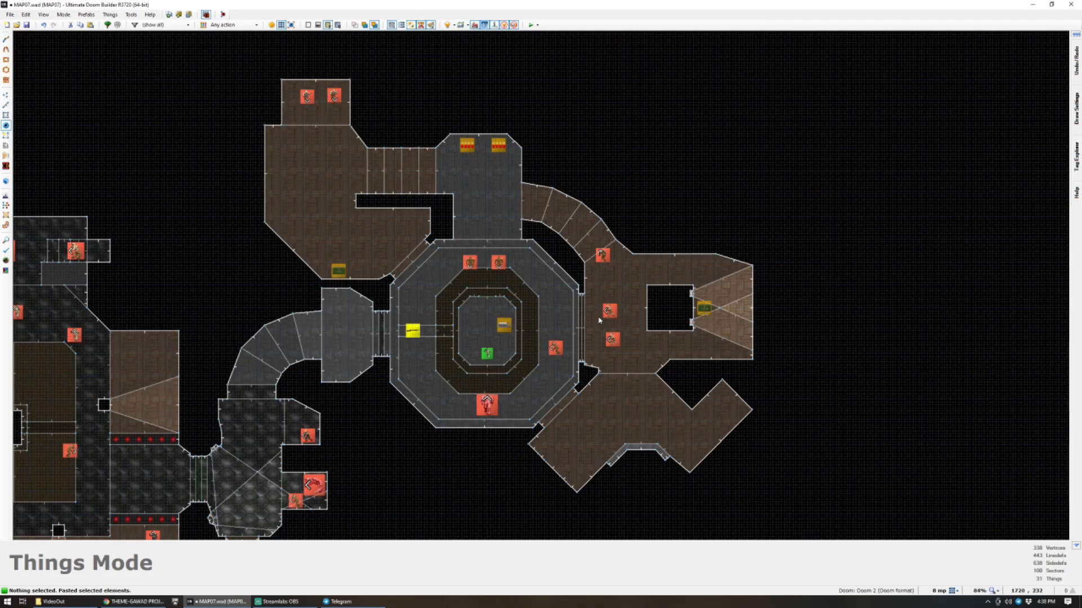
pyautogui.scroll(3, 600, 319)
pyautogui.click(606, 212)
pyautogui.hotkey('ctrl', 'c')
pyautogui.hotkey('ctrl', 'v')
pyautogui.scroll(-2, 808, 467)
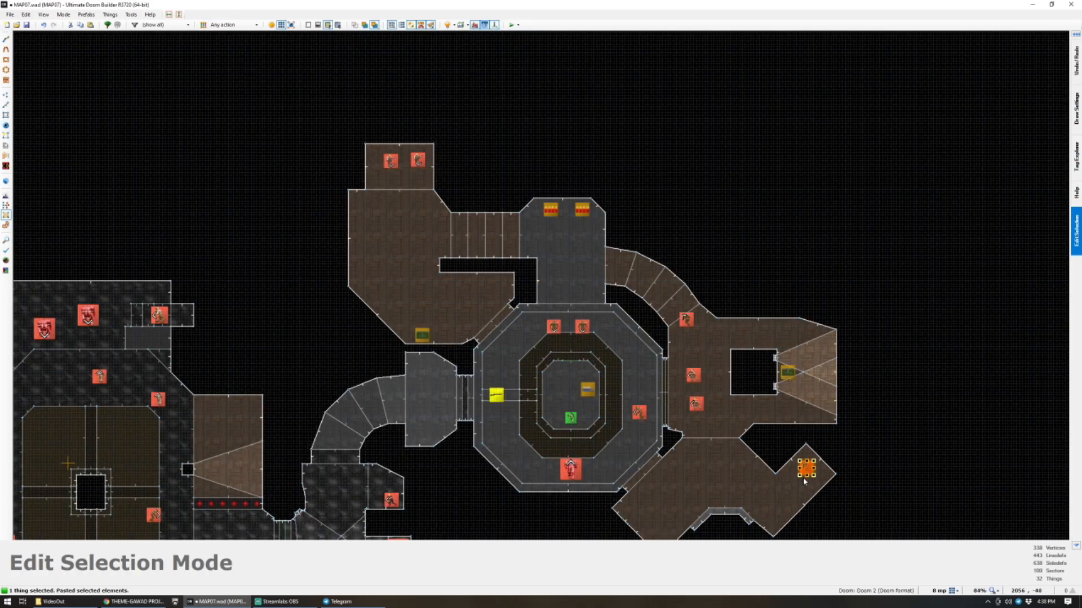
pyautogui.press('Return')
pyautogui.scroll(3, 803, 478)
pyautogui.scroll(-3, 788, 484)
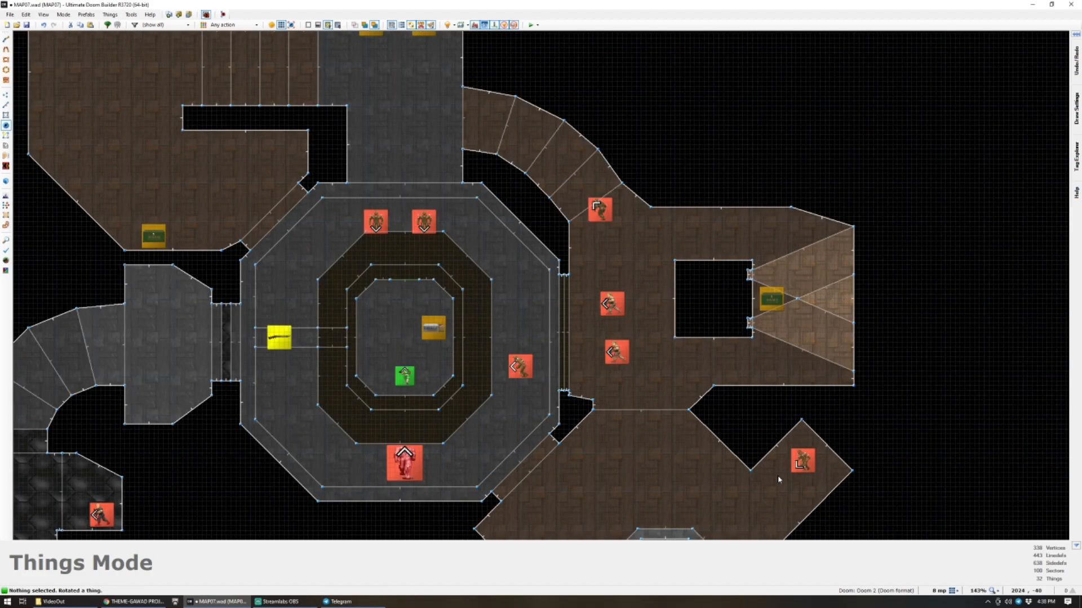
# Change the Imp in the southeast room's nook to a Hell Knight.
pyautogui.rightClick(796, 462)
pyautogui.write('hel')
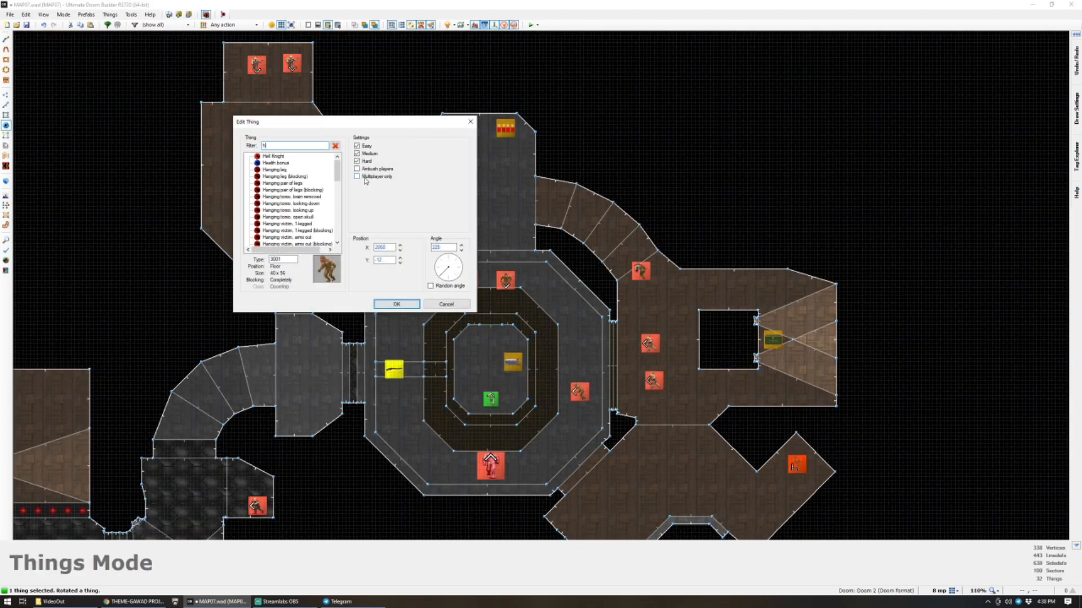
pyautogui.doubleClick(274, 157)
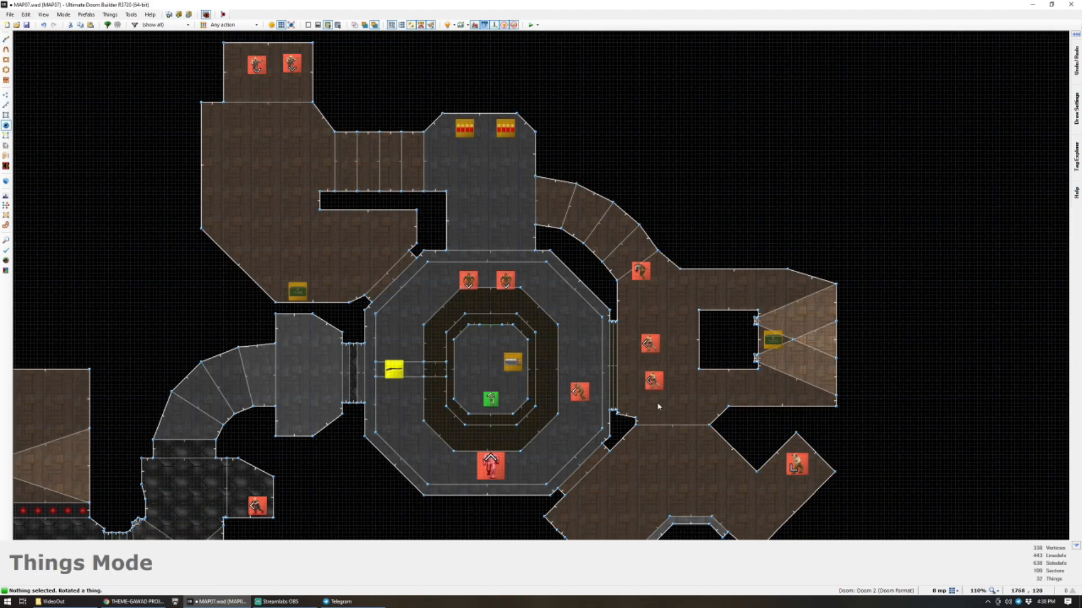
# Inspect the walls and computer panels of the brown southeast area in the 3D Visual Mode.
pyautogui.press('w')
pyautogui.press('w')
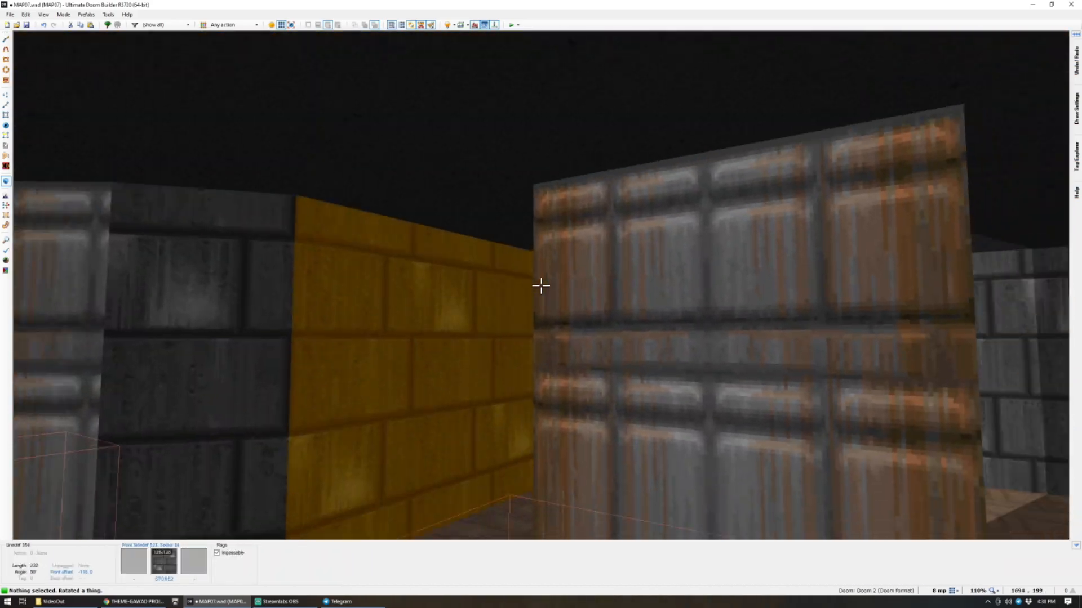
pyautogui.press('w')
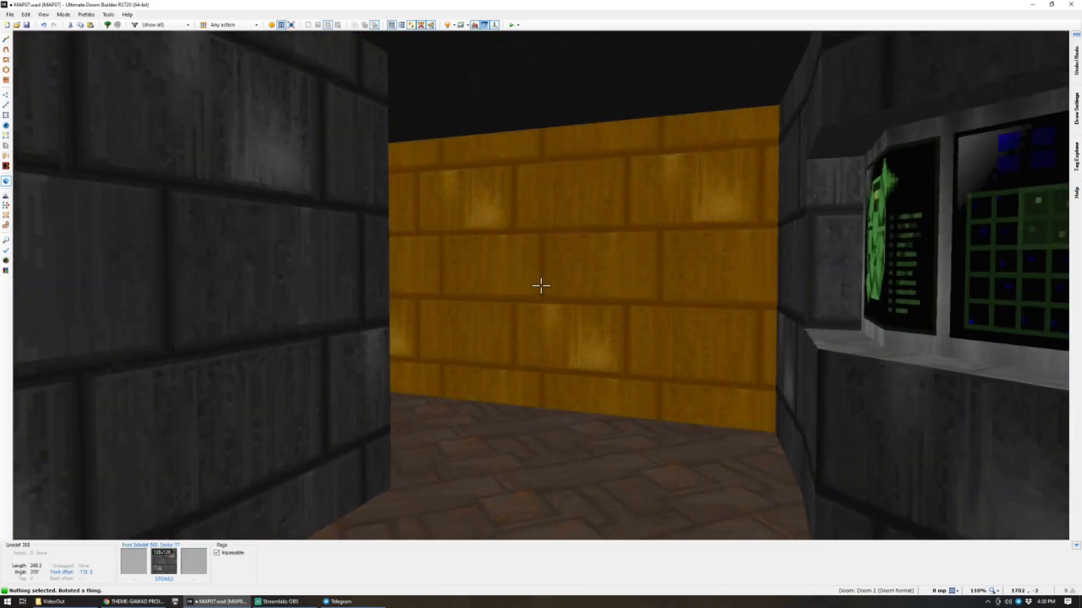
pyautogui.press('q')
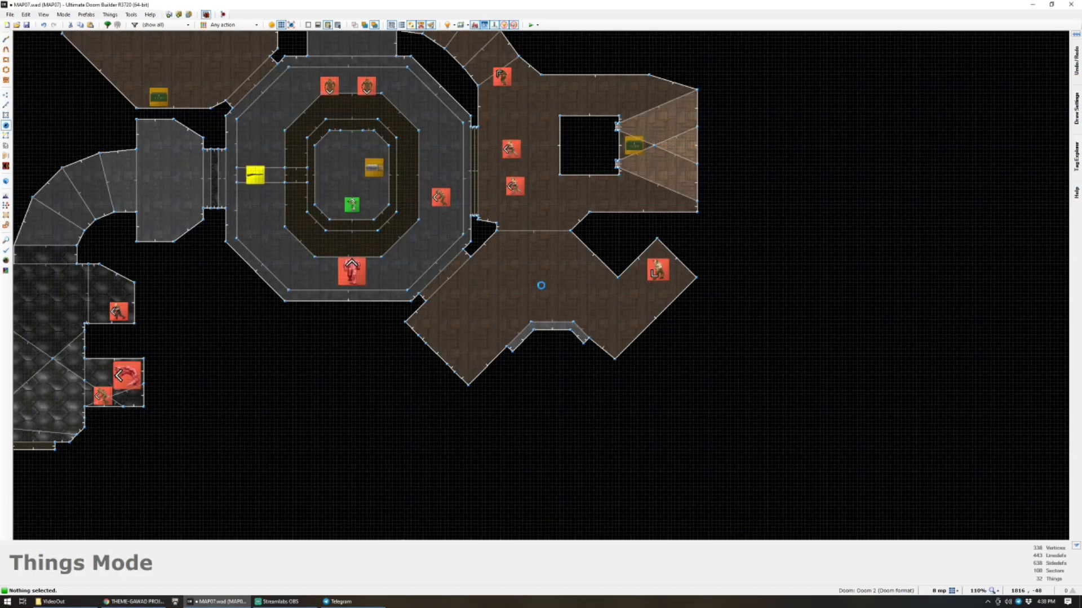
# Switch to the browser to check the chapter rules in the THEME-GAWAD PROJECT #1 forum thread, and return to the map editor.
pyautogui.click(139, 604)
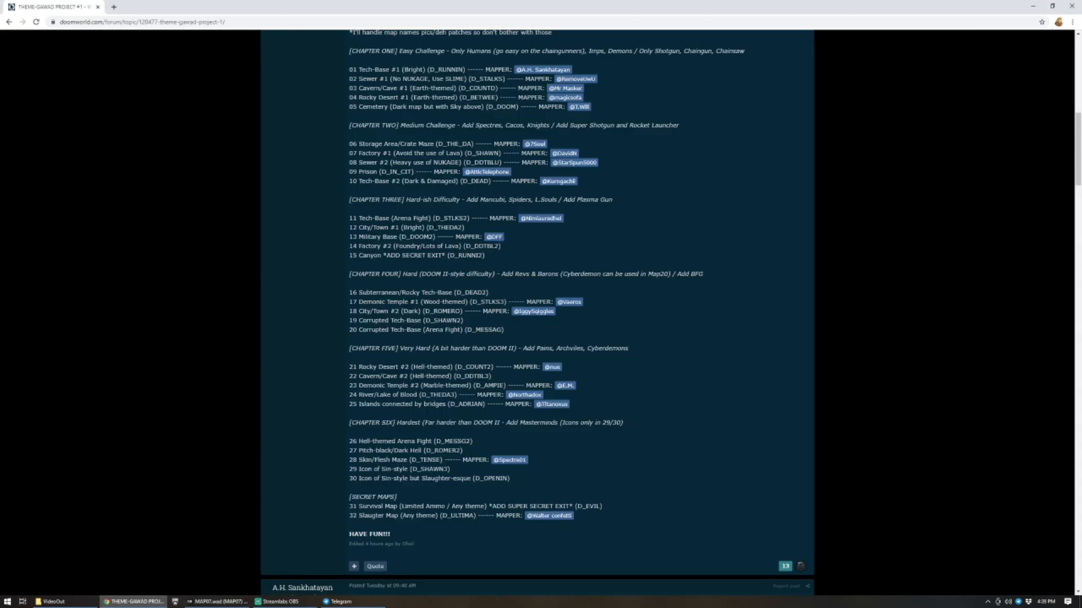
pyautogui.scroll(1, 459, 160)
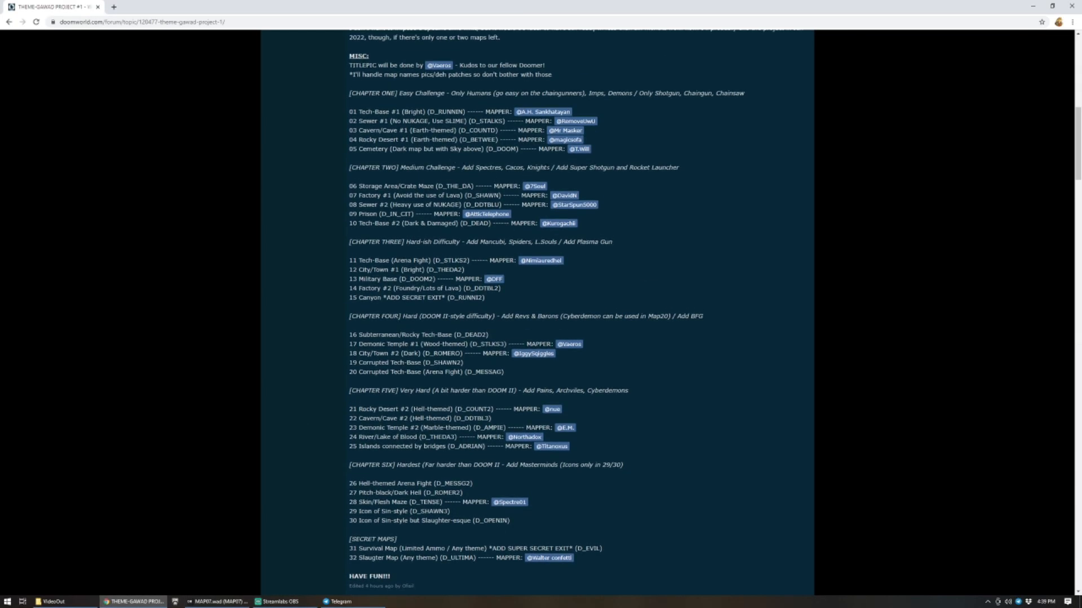
pyautogui.click(237, 603)
# Examine the monster and item placement across the whole map, from the eastern rooms to the western section.
pyautogui.scroll(-4, 370, 345)
pyautogui.scroll(4, 318, 269)
pyautogui.scroll(-2, 319, 264)
pyautogui.scroll(1, 319, 264)
pyautogui.scroll(-1, 319, 264)
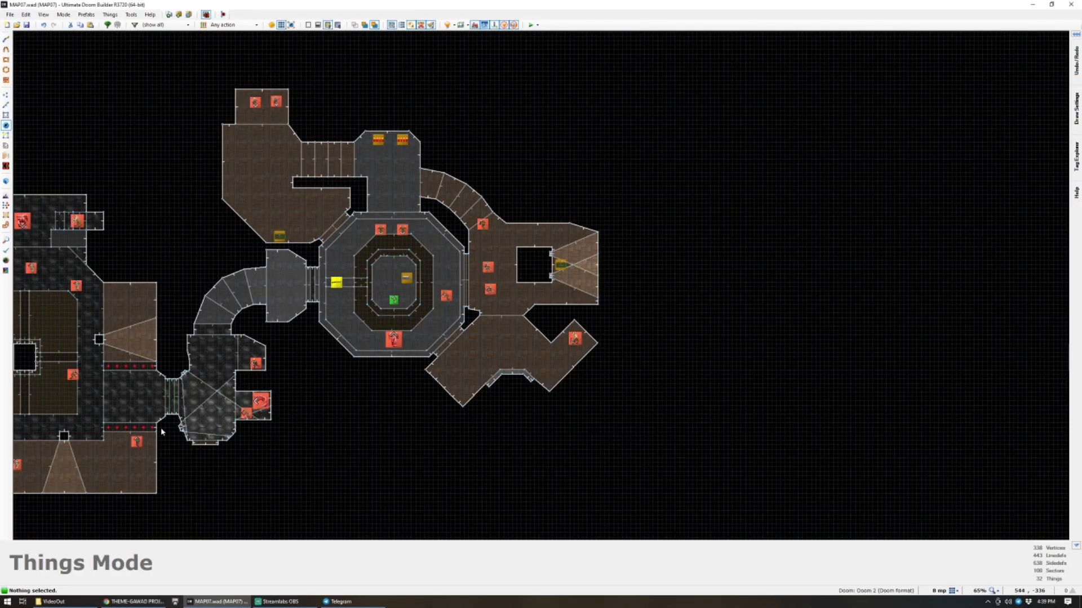
pyautogui.press('Left')
pyautogui.press('Left')
pyautogui.press('Left')
pyautogui.press('Left')
pyautogui.press('Up')
pyautogui.press('Left')
pyautogui.press('Left')
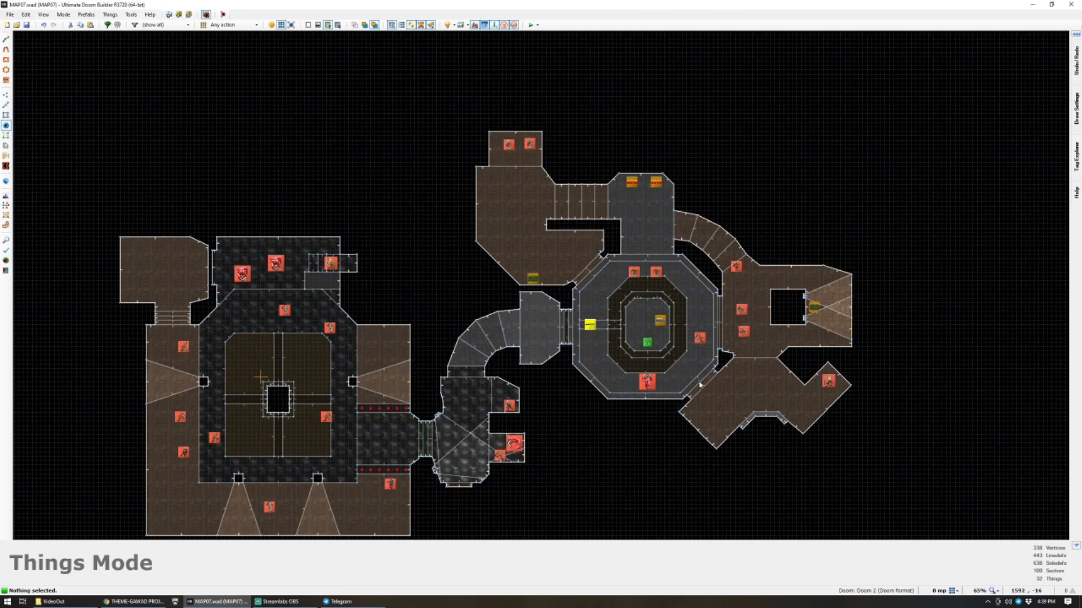
# Insert a Dead player decoration near the north edge of the brown southeast room.
pyautogui.scroll(5, 813, 411)
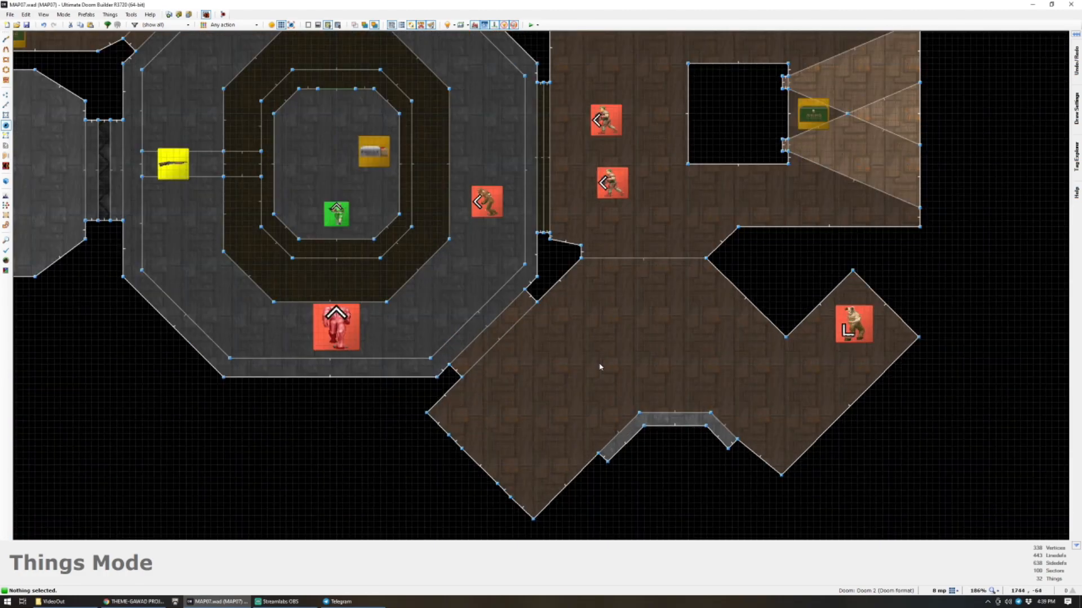
pyautogui.press('Insert')
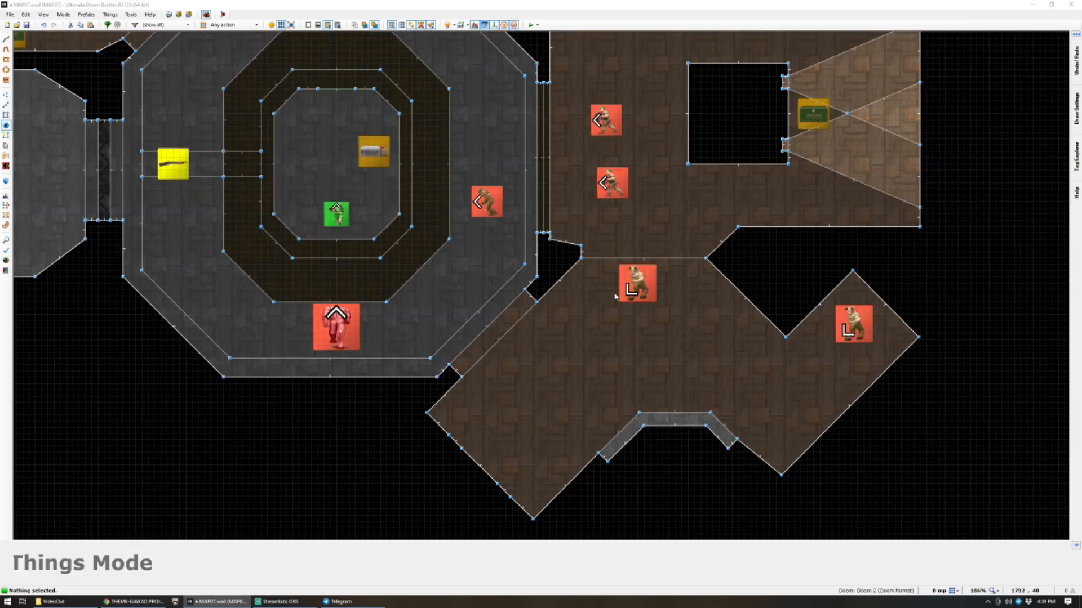
pyautogui.write('dead')
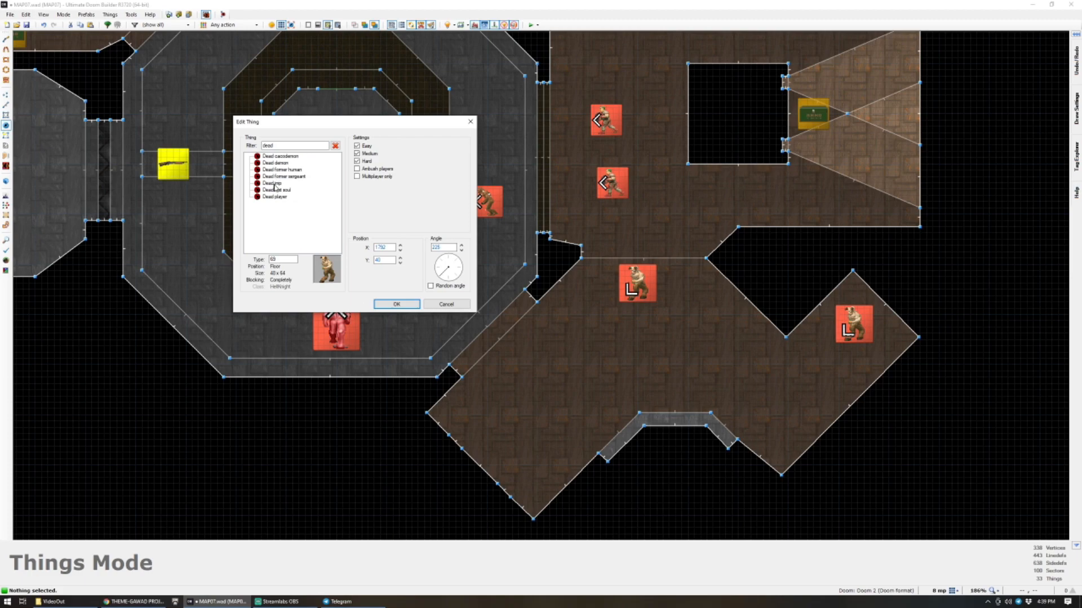
pyautogui.doubleClick(271, 191)
pyautogui.rightClick(637, 283)
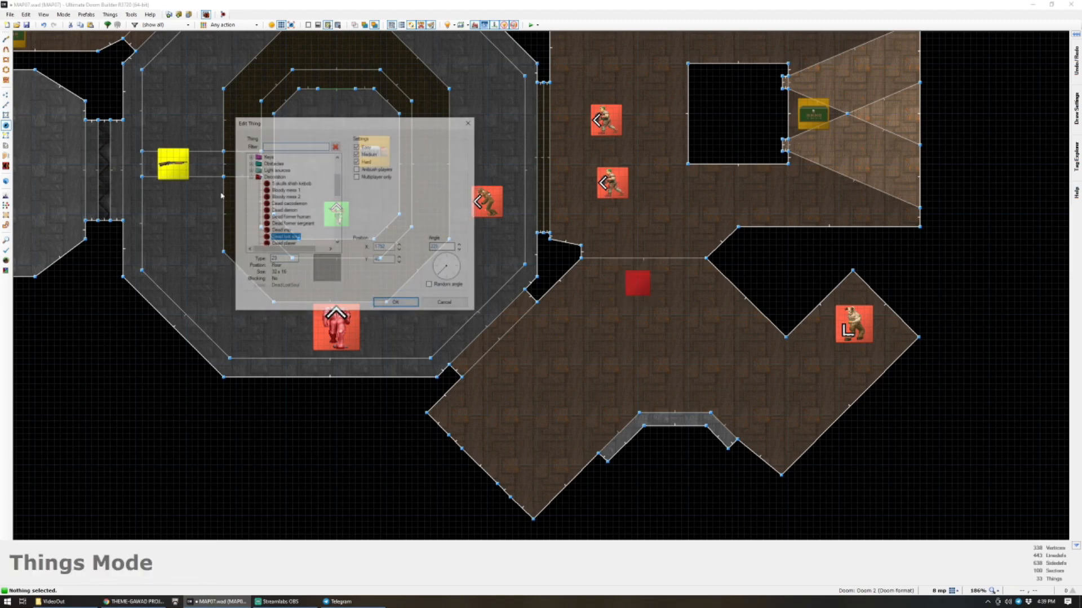
pyautogui.scroll(-2, 274, 220)
pyautogui.doubleClick(280, 204)
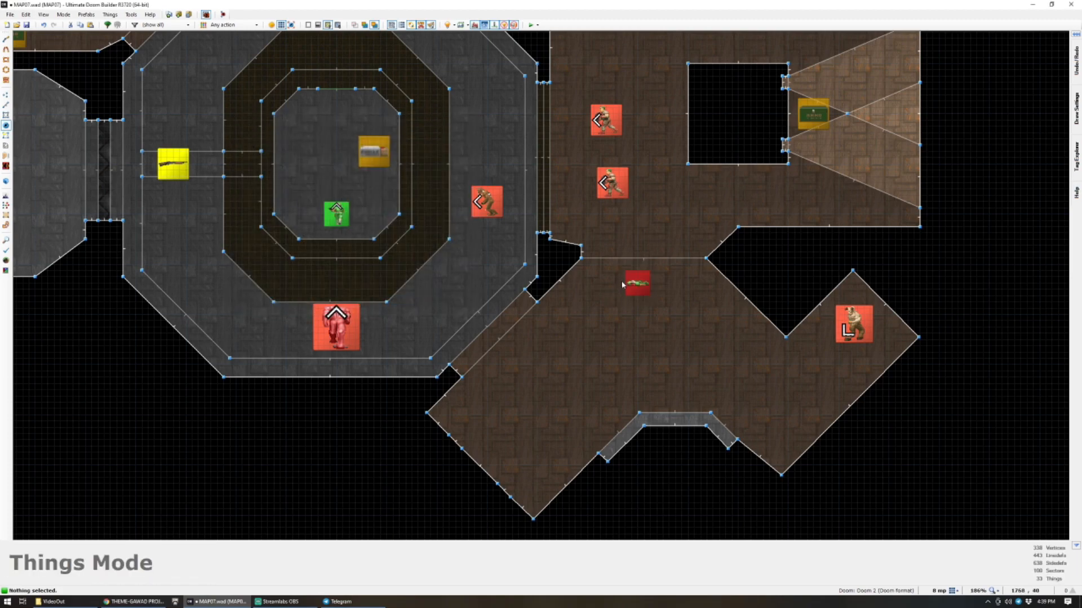
# Place a copy of the Dead player decoration on the central octagonal platform and save the map.
pyautogui.press('c')
pyautogui.scroll(-4, 627, 286)
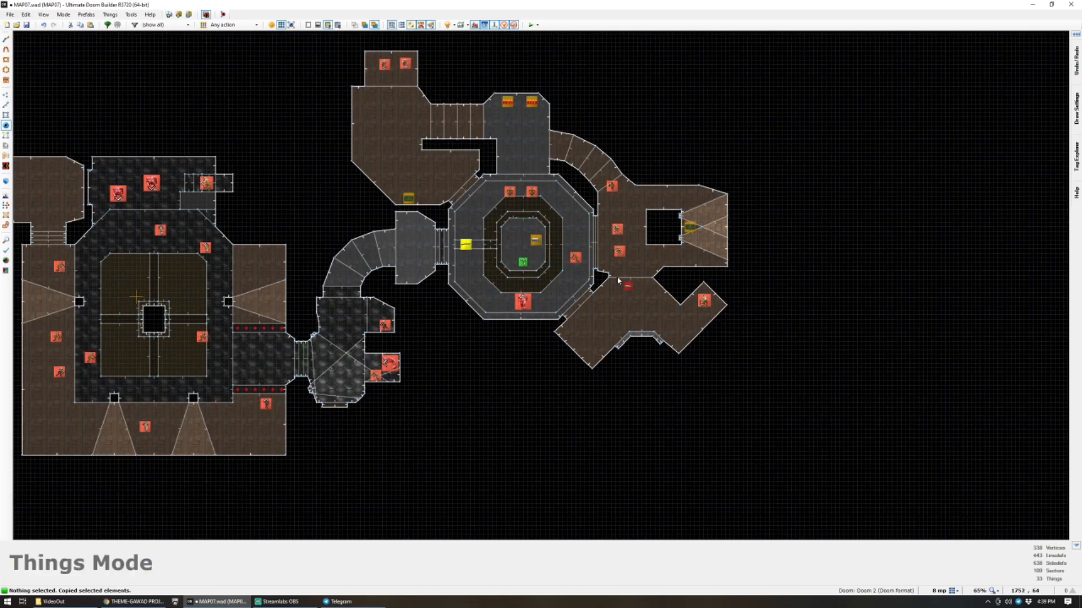
pyautogui.scroll(4, 534, 243)
pyautogui.hotkey('ctrl', 'v')
pyautogui.click(490, 241)
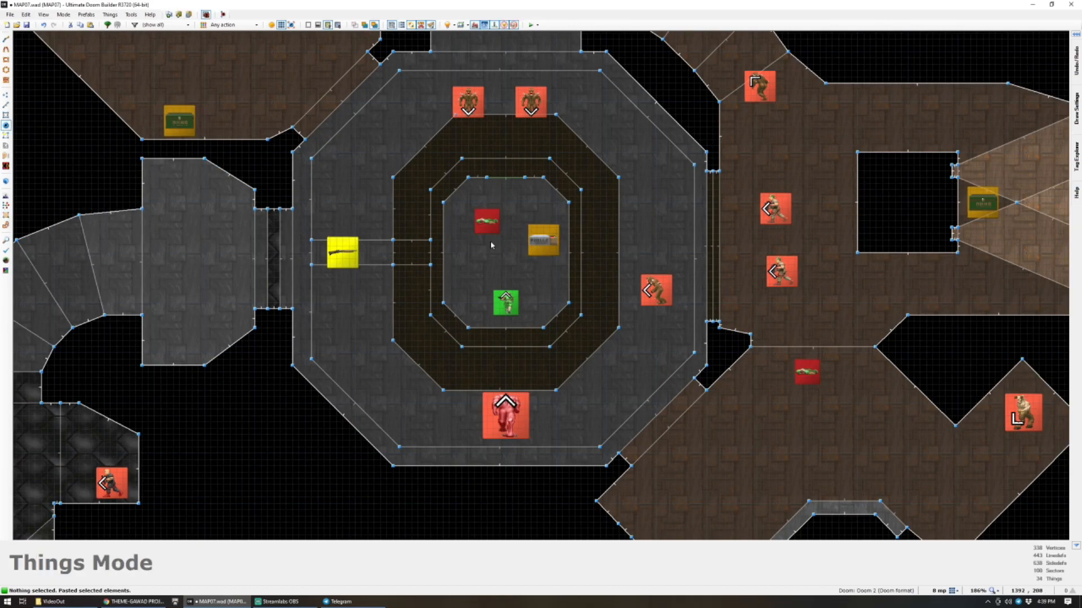
pyautogui.scroll(-2, 490, 241)
pyautogui.hotkey('ctrl', 's')
pyautogui.scroll(-3, 491, 244)
pyautogui.scroll(1, 491, 244)
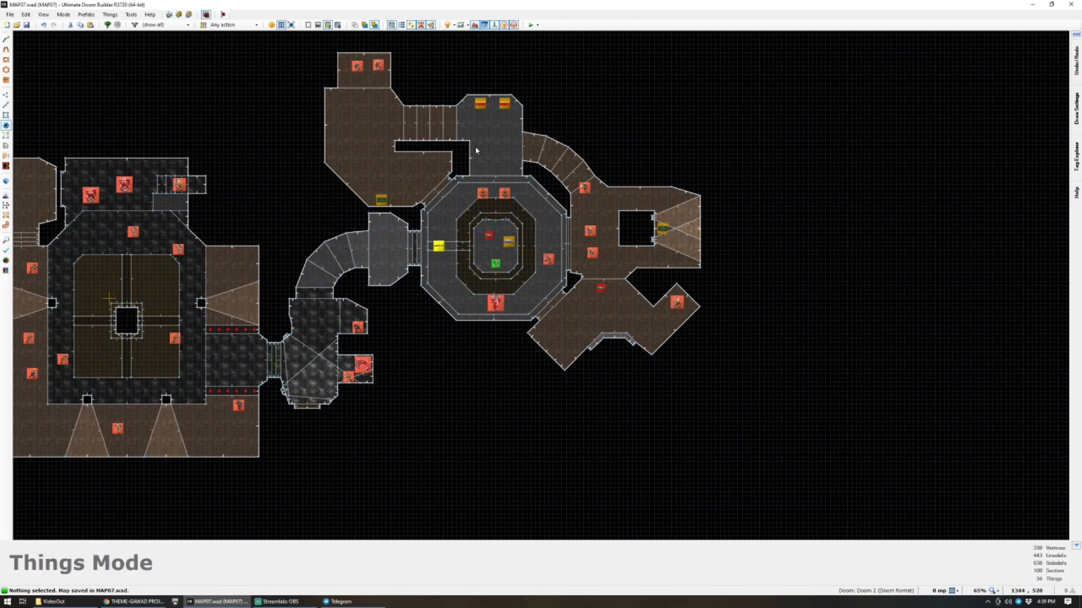
# Insert a Floor lamp beside the diagonal wall south of the black square pillar in the eastern room.
pyautogui.scroll(2, 540, 122)
pyautogui.scroll(-1, 565, 123)
pyautogui.scroll(3, 756, 241)
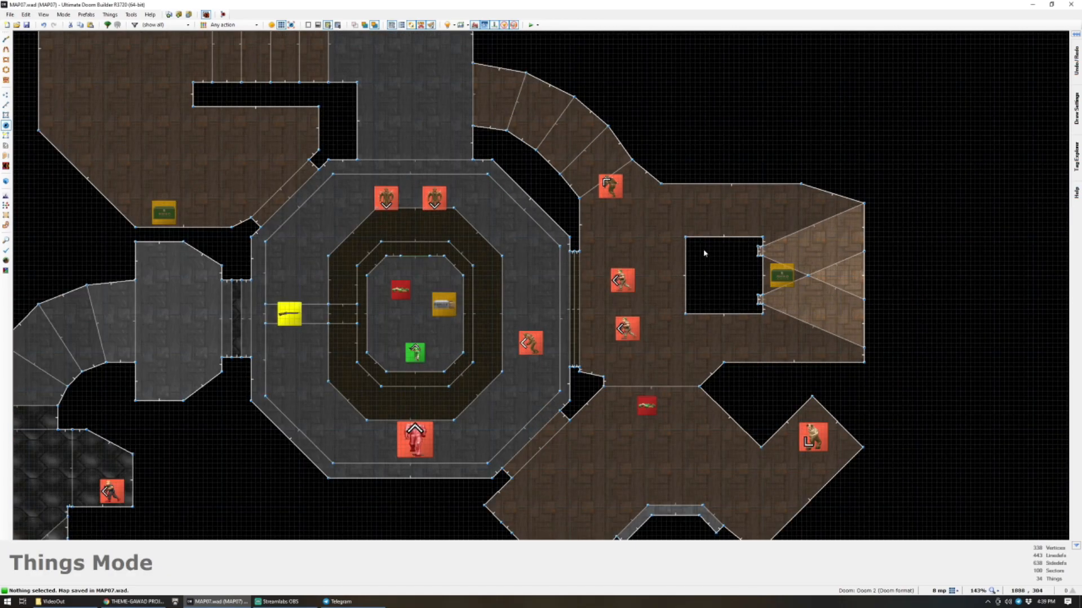
pyautogui.scroll(3, 721, 354)
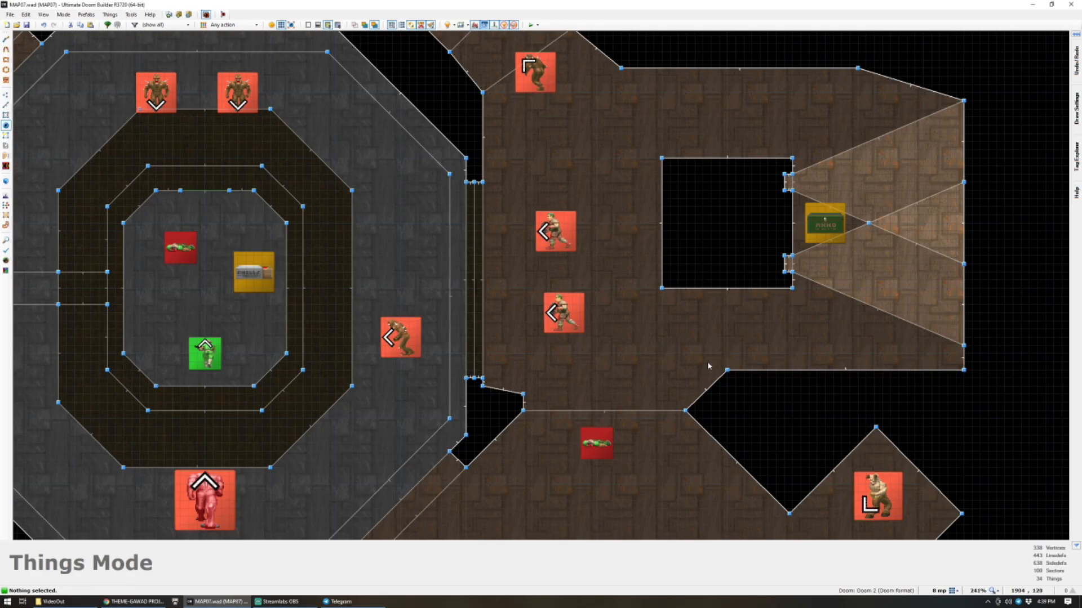
pyautogui.press('Insert')
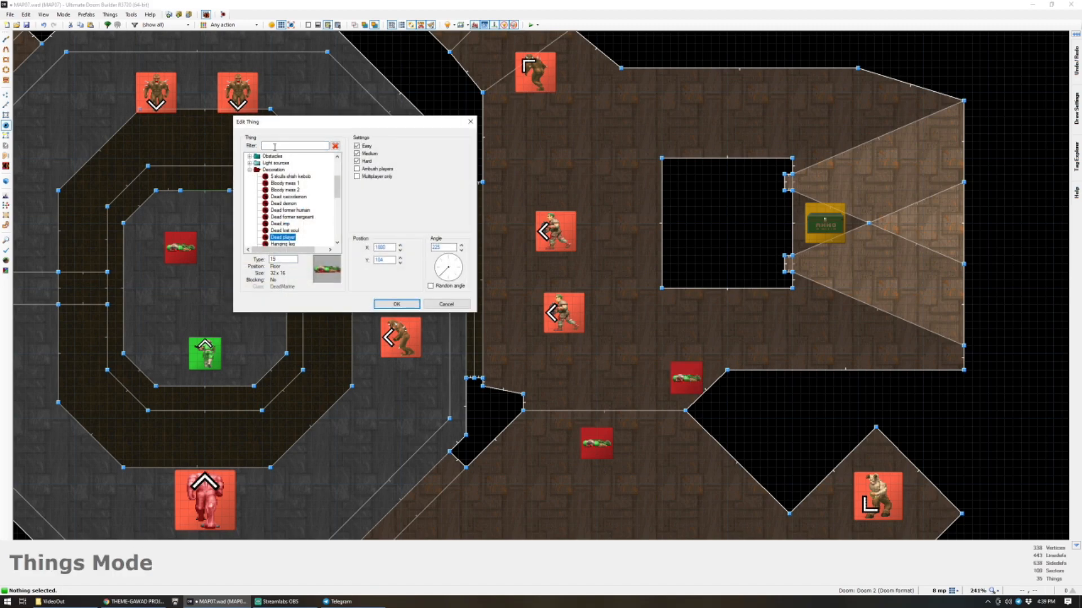
pyautogui.write('la')
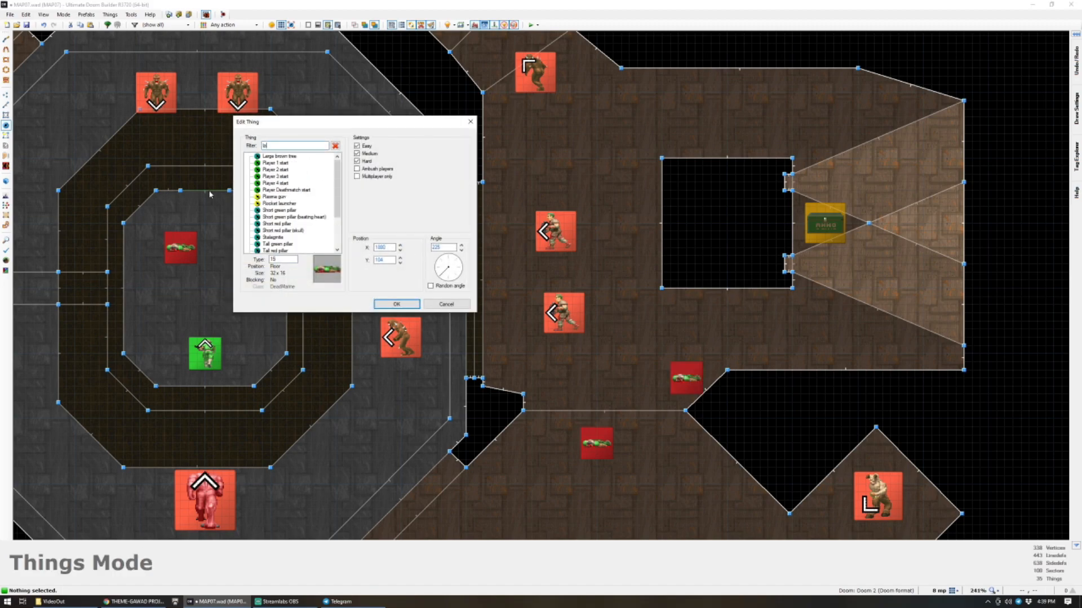
pyautogui.write('m')
pyautogui.click(276, 157)
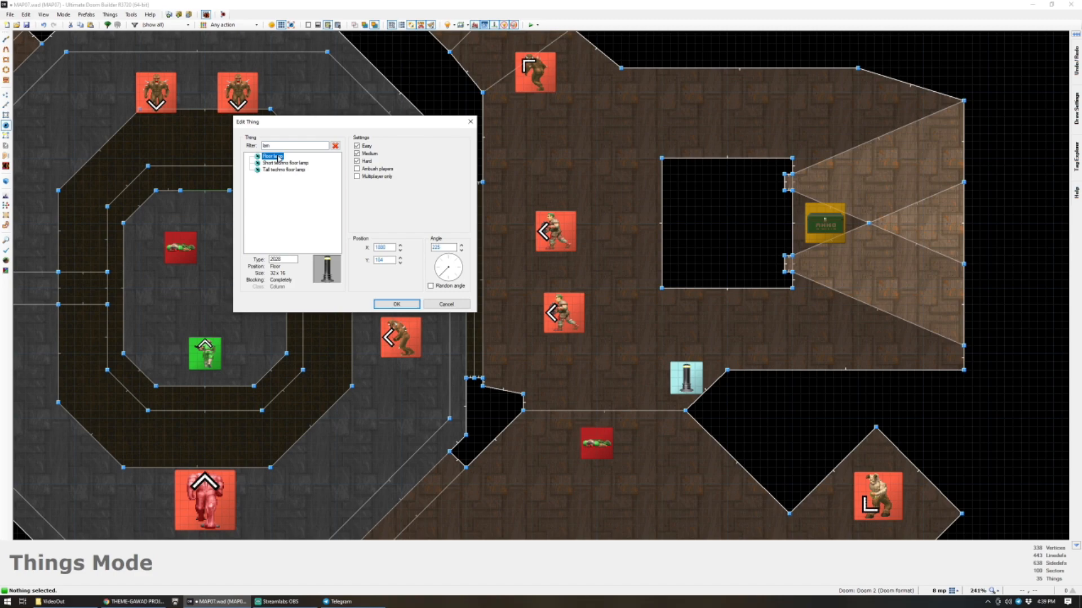
pyautogui.click(396, 304)
pyautogui.scroll(3, 690, 431)
pyautogui.scroll(-2, 741, 379)
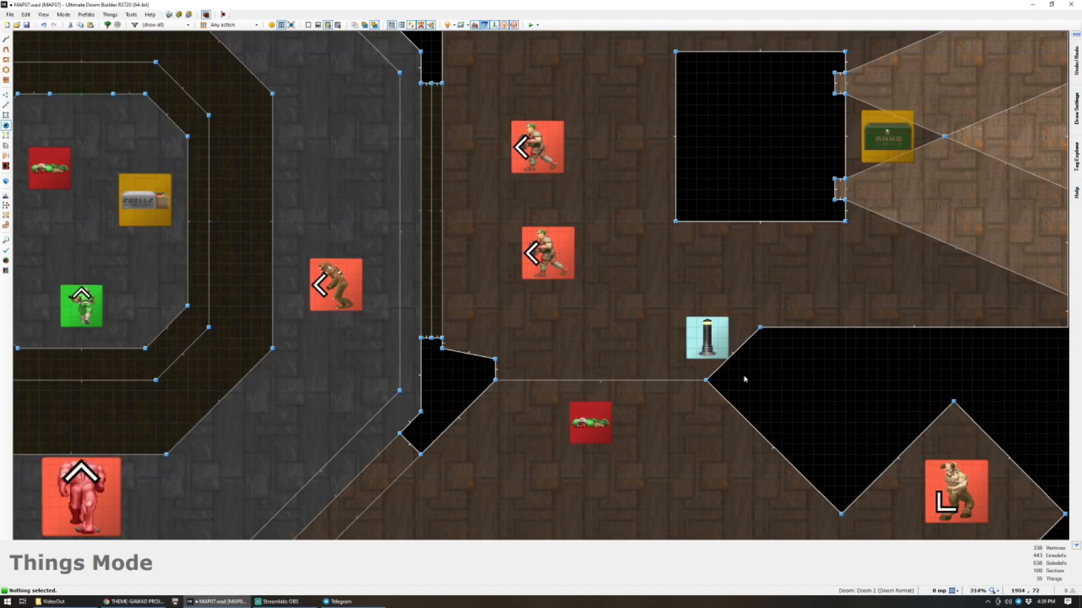
# Examine the Floor lamp and its surrounding walls in the 3D Visual Mode.
pyautogui.scroll(-1, 759, 367)
pyautogui.scroll(-2, 626, 362)
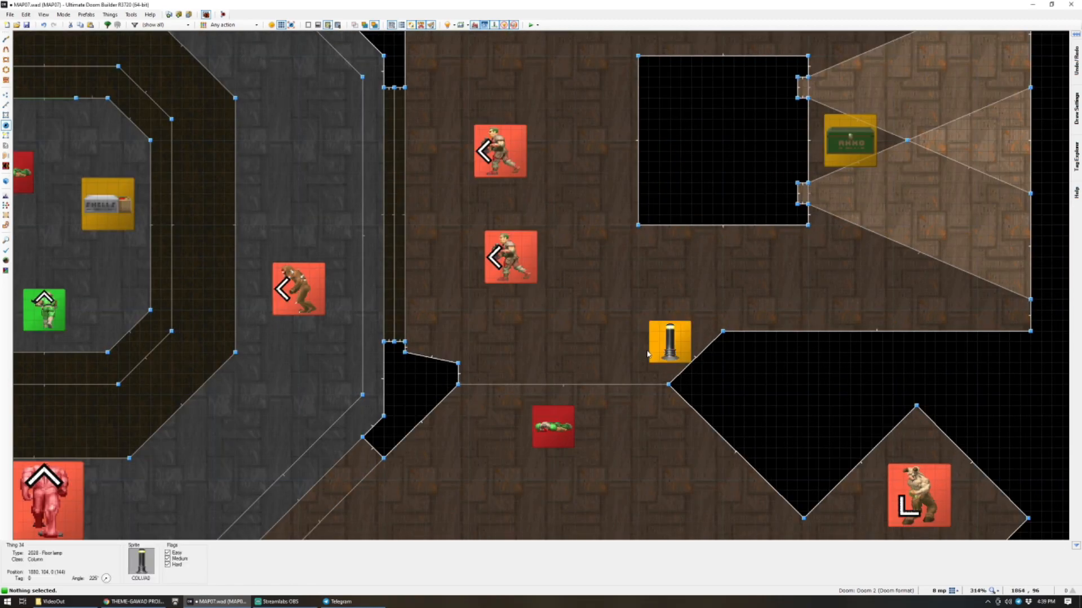
pyautogui.scroll(-1, 655, 346)
pyautogui.scroll(3, 648, 347)
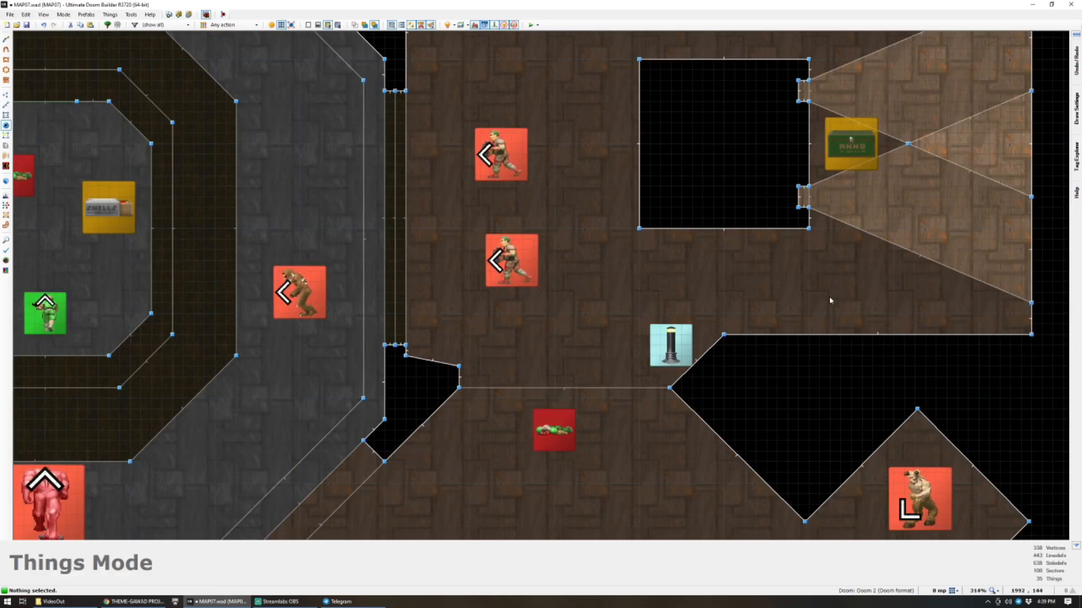
pyautogui.press('q')
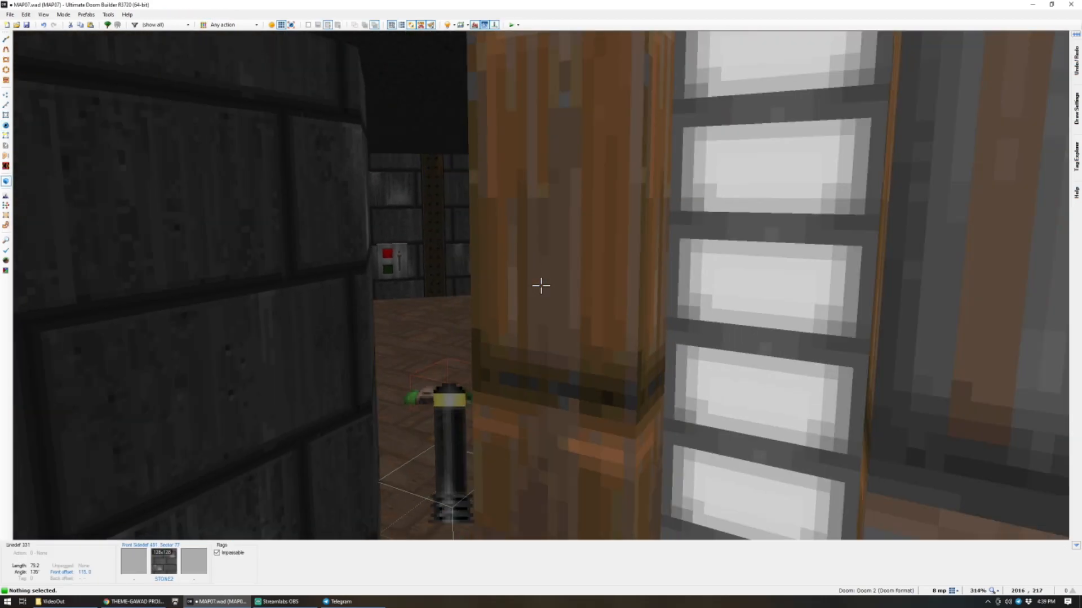
pyautogui.press('w')
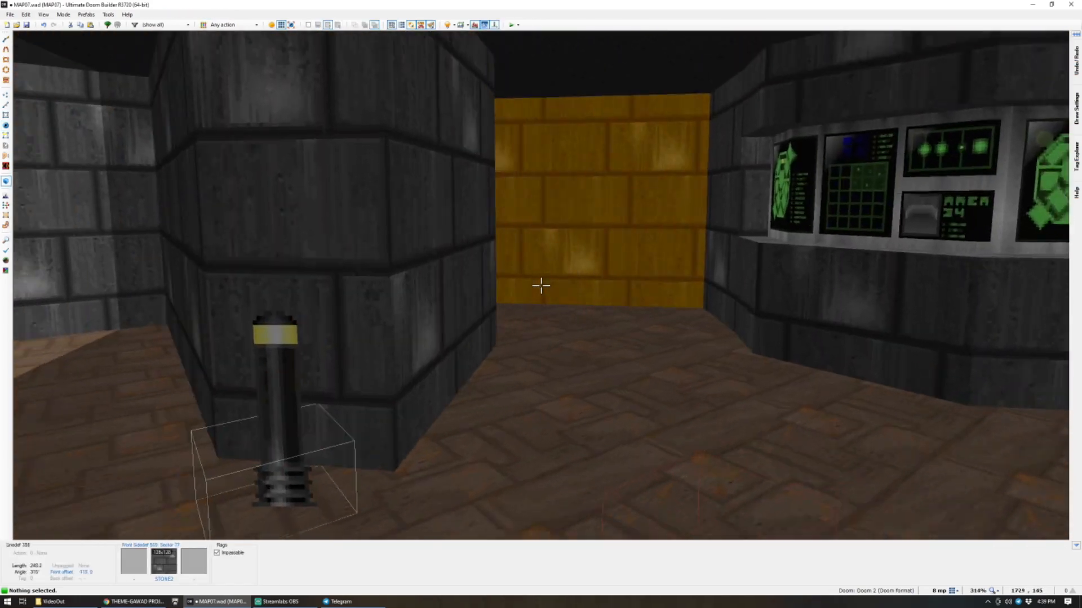
pyautogui.press('q')
pyautogui.scroll(-5, 543, 288)
pyautogui.scroll(2, 567, 292)
pyautogui.scroll(2, 614, 280)
# Move the Floor lamp into the void just outside the brown southeast room's northeast diagonal wall.
pyautogui.press('d')
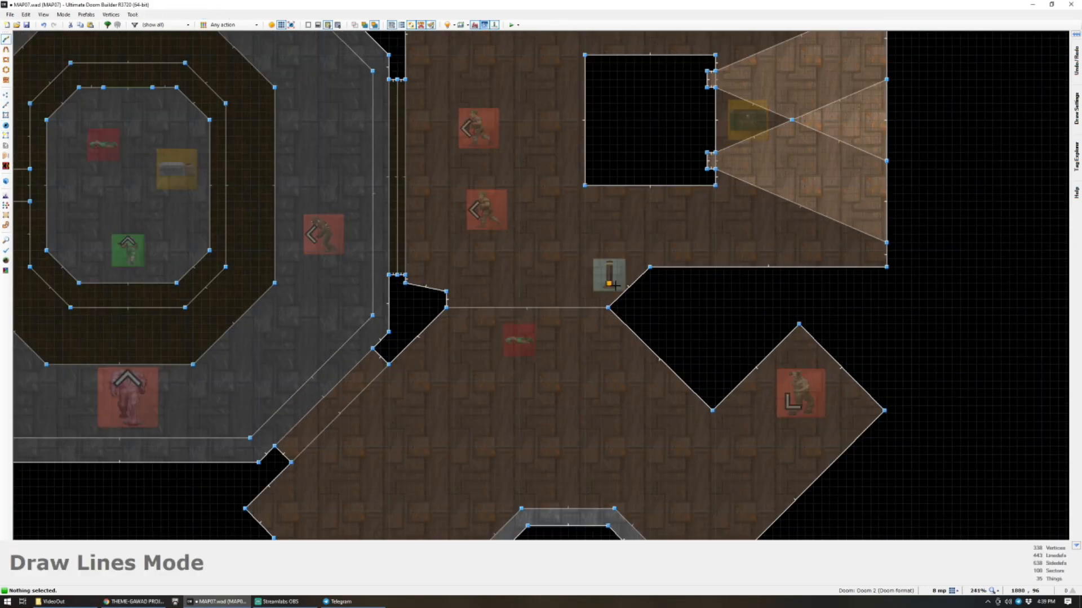
pyautogui.press('v')
pyautogui.press('t')
pyautogui.moveTo(611, 281); pyautogui.dragTo(678, 334)
pyautogui.scroll(2, 677, 332)
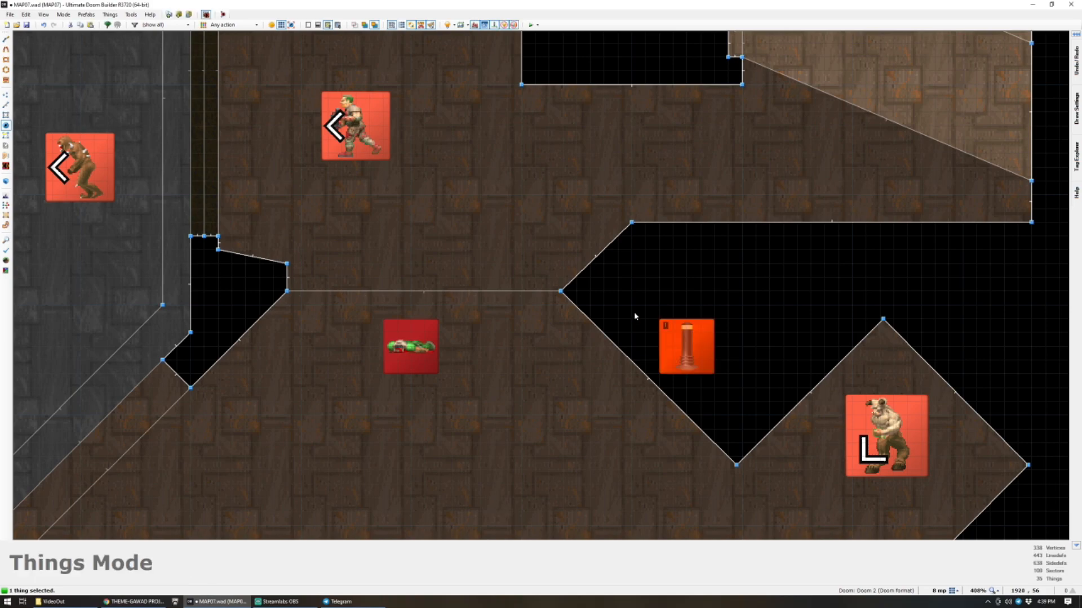
# Draw a five-sided niche around the Floor lamp against the diagonal wall, with a 56-unit north side and a 64-unit east side.
pyautogui.press('d')
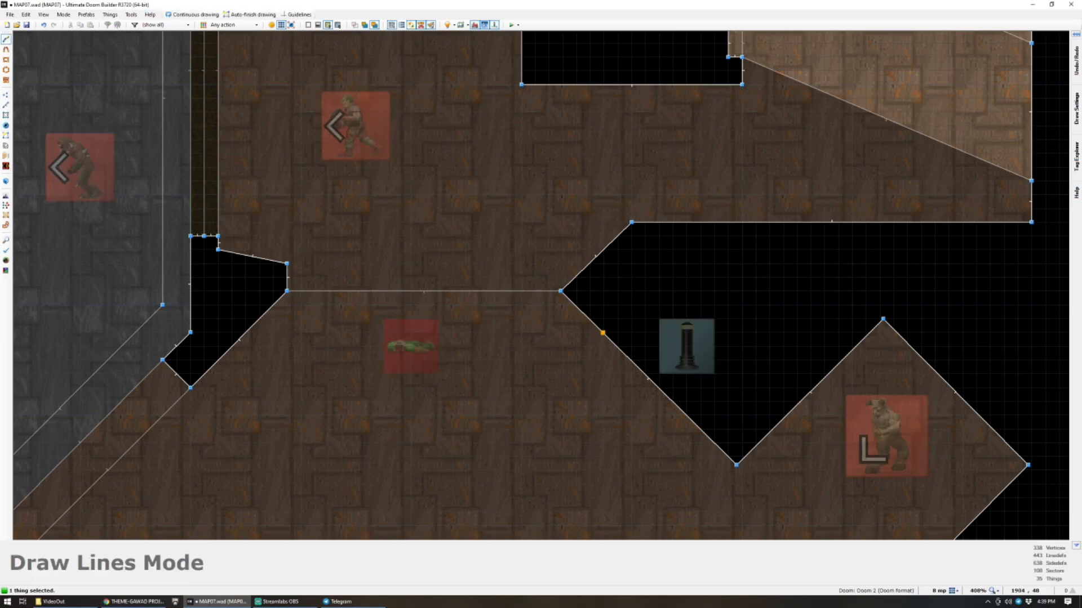
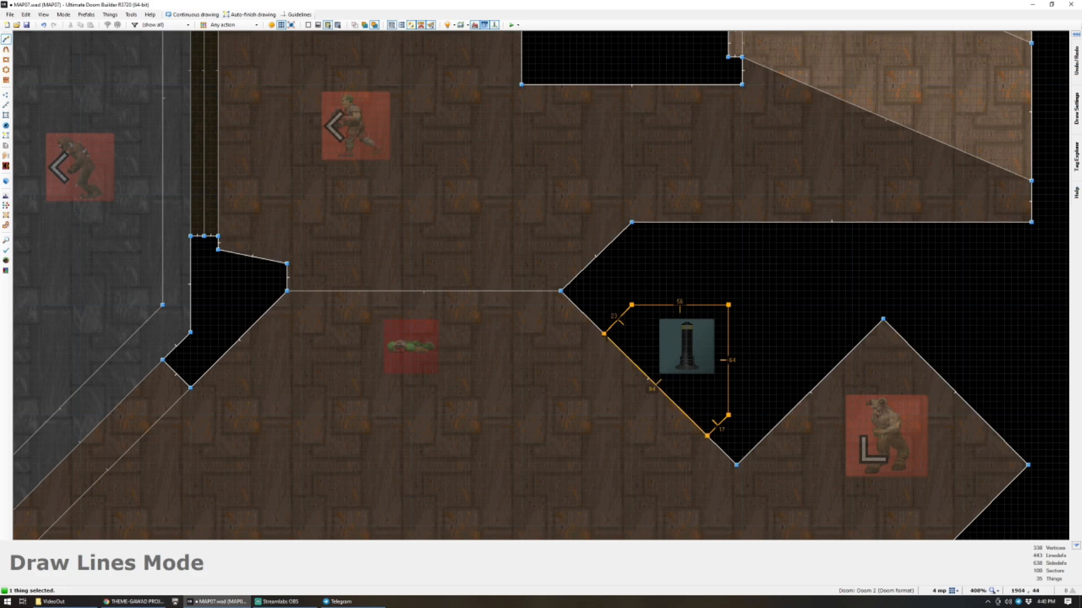
pyautogui.click(606, 337)
pyautogui.scroll(2, 636, 362)
# Raise the lamp niche's floor in 3D and apply the STONE2 texture to the step's missing lower wall.
pyautogui.press('q')
pyautogui.click(541, 286)
pyautogui.scroll(2, 541, 286)
pyautogui.press('c')
pyautogui.hotkey('ctrl', 'c')
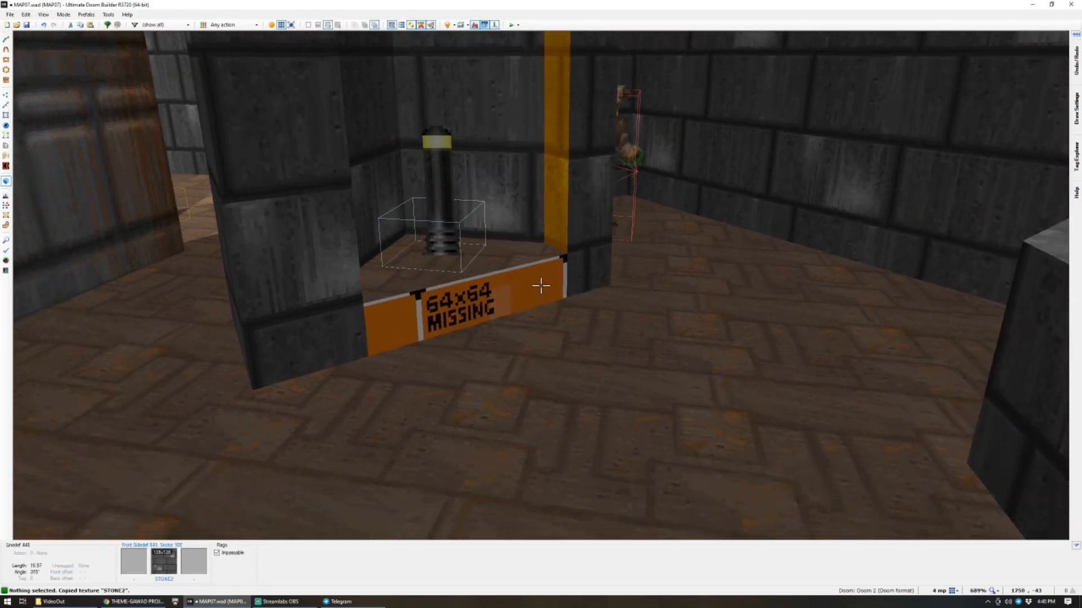
pyautogui.hotkey('ctrl', 'v')
# Raise the lamp niche's floor to 168 and set the lower-unpegged flag on its step wall.
pyautogui.click(541, 286)
pyautogui.scroll(1, 541, 286)
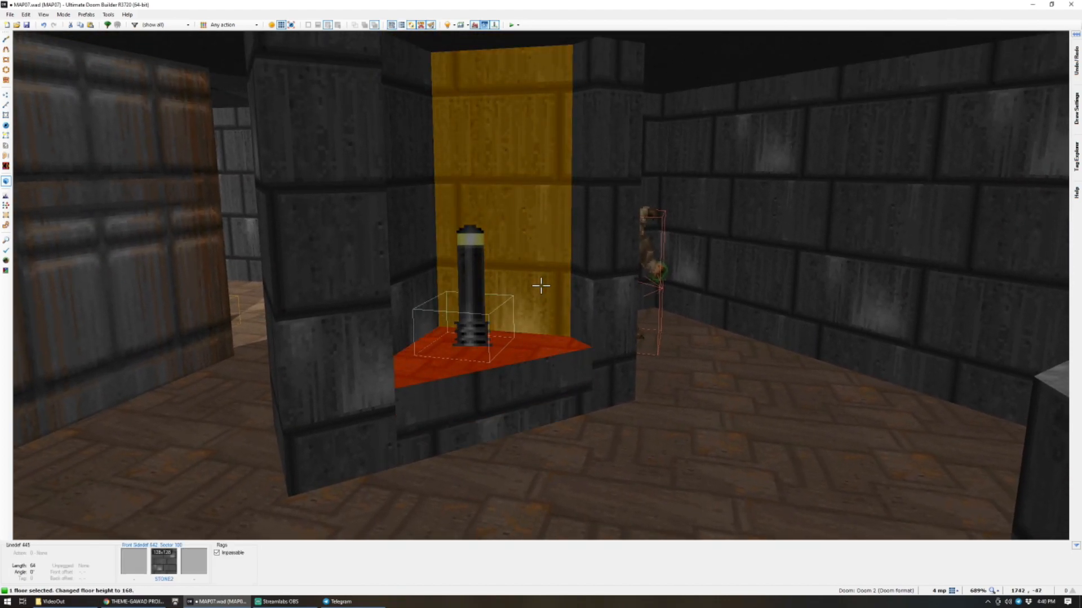
pyautogui.scroll(1, 541, 286)
pyautogui.press('c')
pyautogui.press('l')
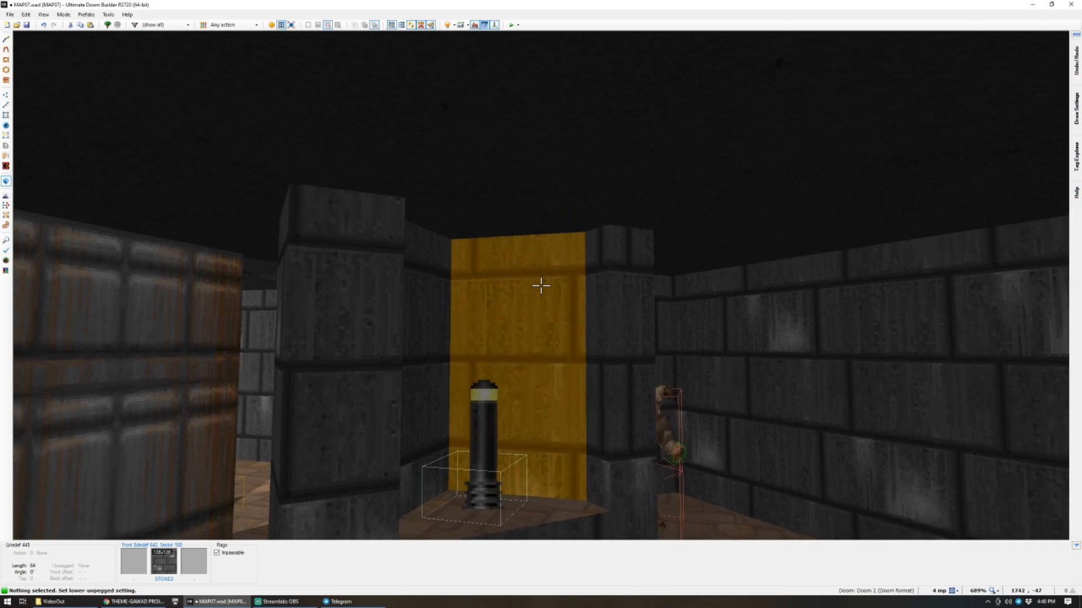
pyautogui.press('d')
pyautogui.press('e')
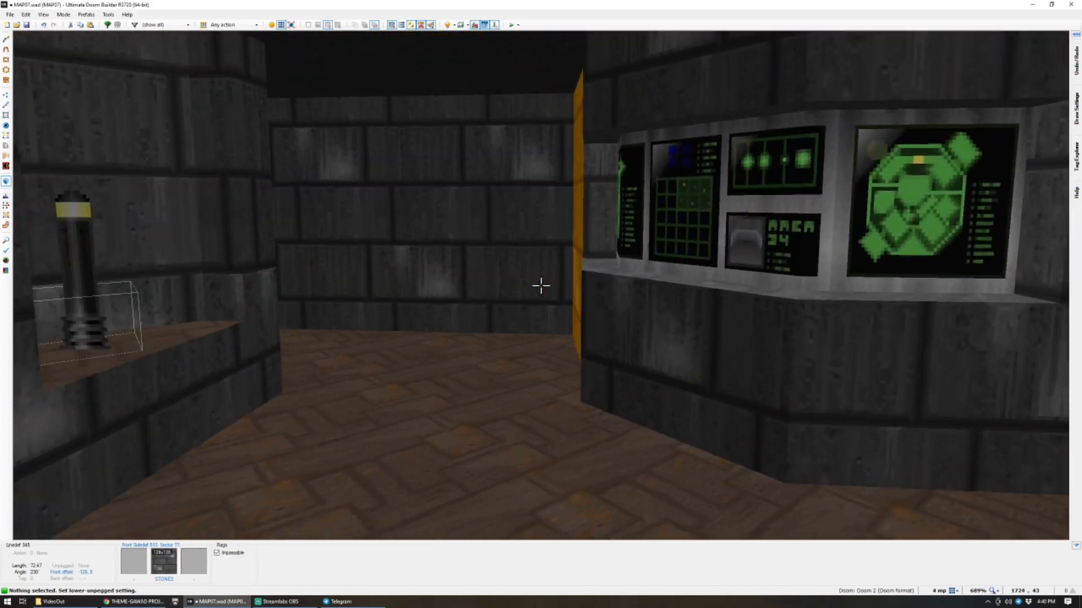
pyautogui.press('d')
# Draw two lines from the niche's corners, one to the western doorway corner and one to the computer alcove's east corner.
pyautogui.press('q')
pyautogui.scroll(-7, 541, 285)
pyautogui.scroll(2, 642, 201)
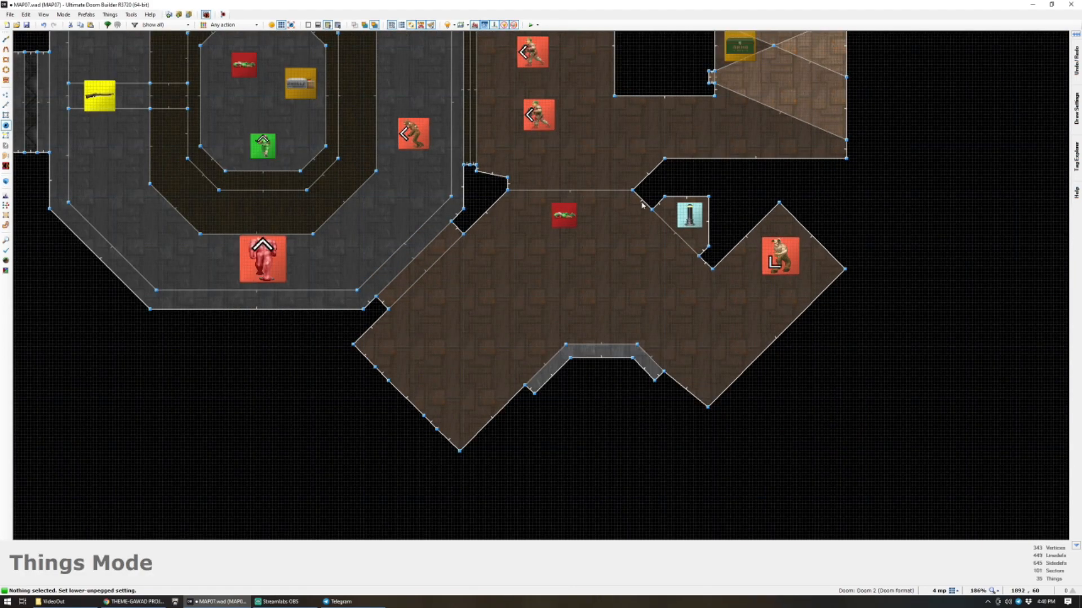
pyautogui.scroll(3, 648, 227)
pyautogui.press('d')
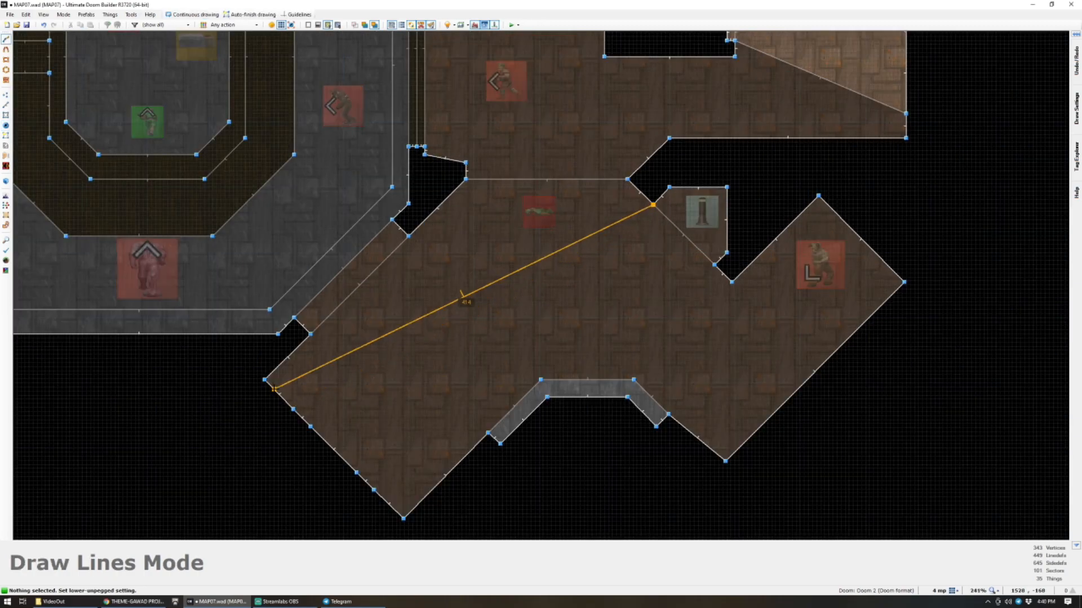
pyautogui.click(311, 334)
pyautogui.press('d')
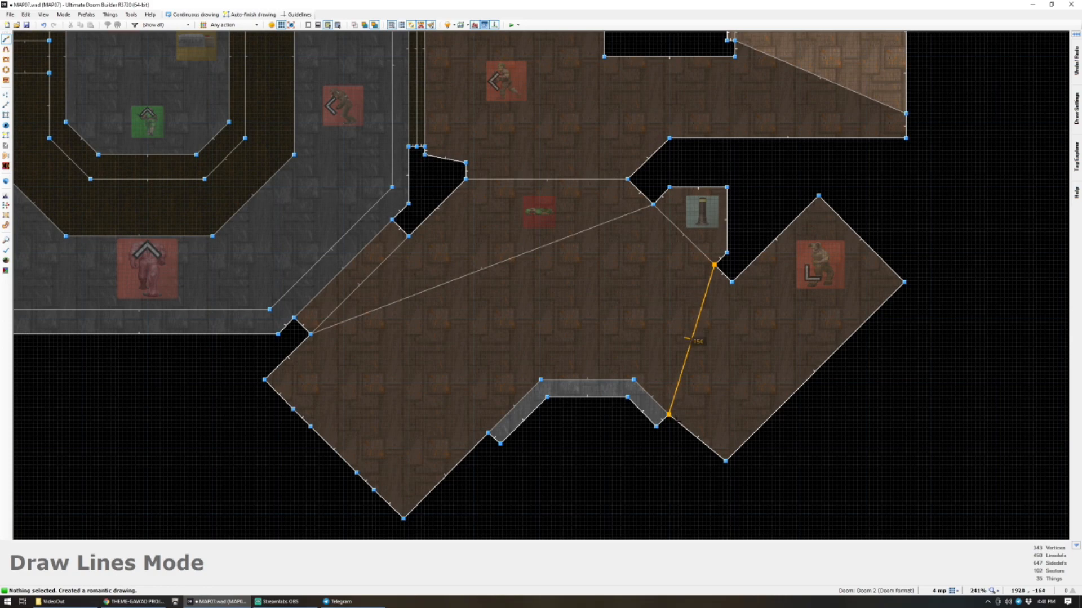
pyautogui.click(669, 414)
# Raise the brightness of the lamp niche and the room sector in front of it to 208.
pyautogui.press('q')
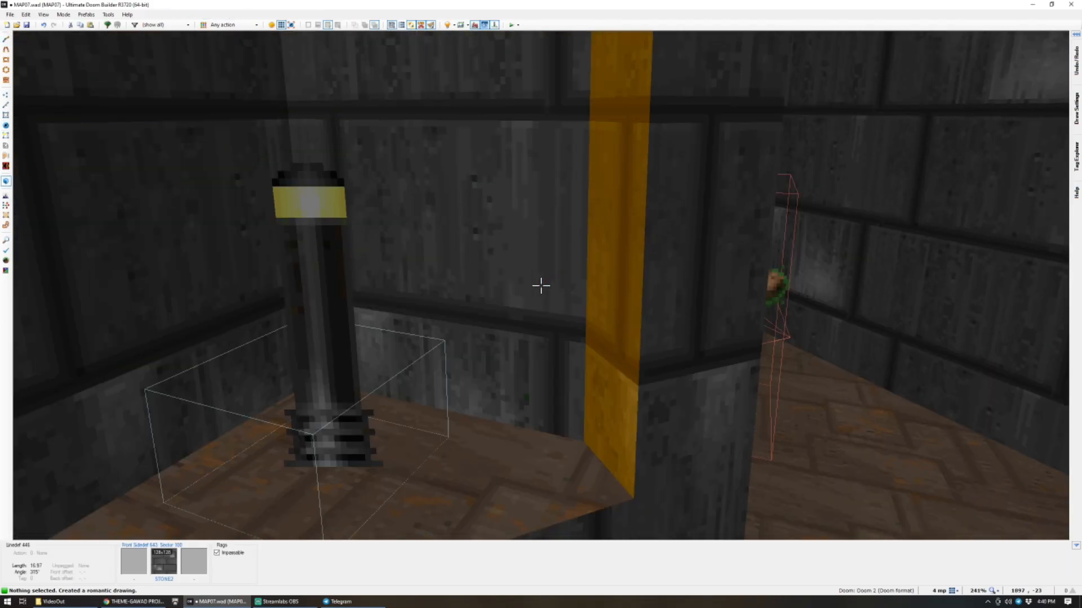
pyautogui.press('d')
pyautogui.click(541, 286)
pyautogui.click(541, 286)
pyautogui.keyDown('ctrl'); pyautogui.scroll(4, 541, 286); pyautogui.keyUp('ctrl')
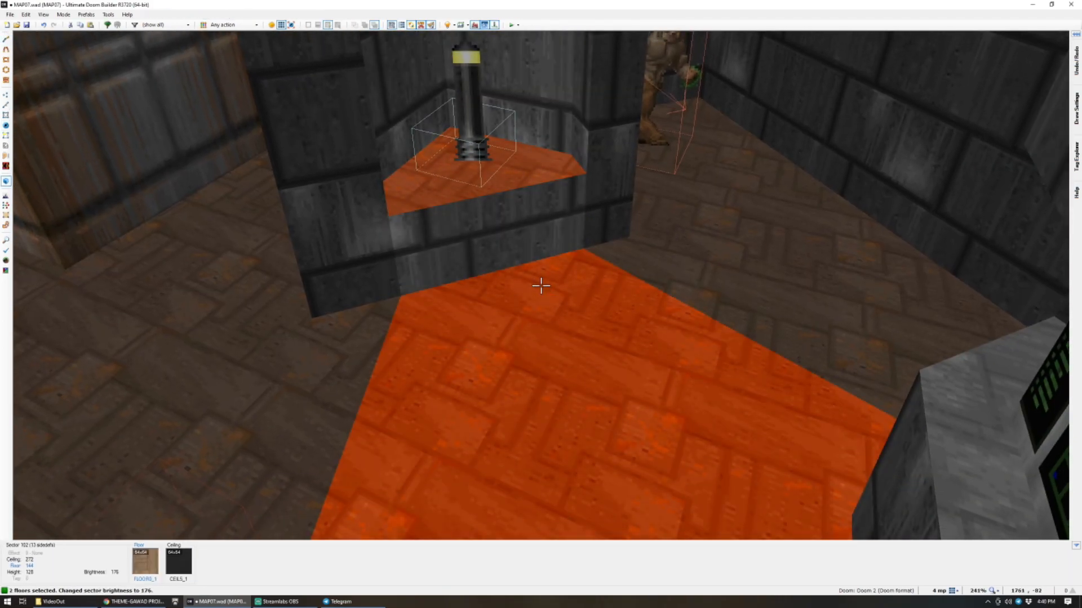
pyautogui.press('c')
# Inspect the new lighting around the computer panels, the lamp niche and the Hell Knight's corner in 3D.
pyautogui.press('s')
pyautogui.press('w')
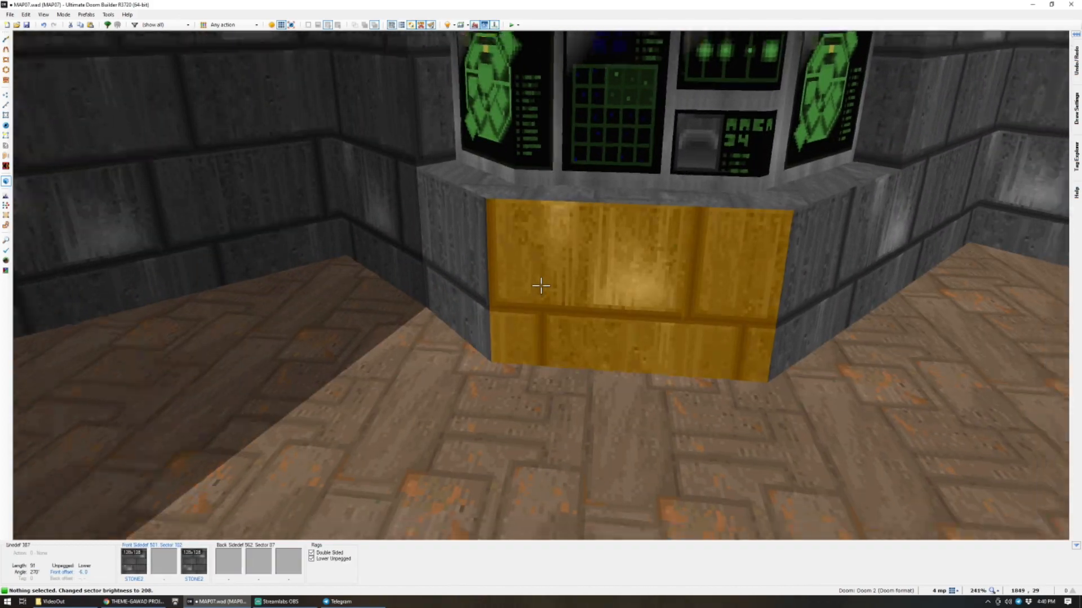
pyautogui.press('s')
pyautogui.press('w')
pyautogui.press('w')
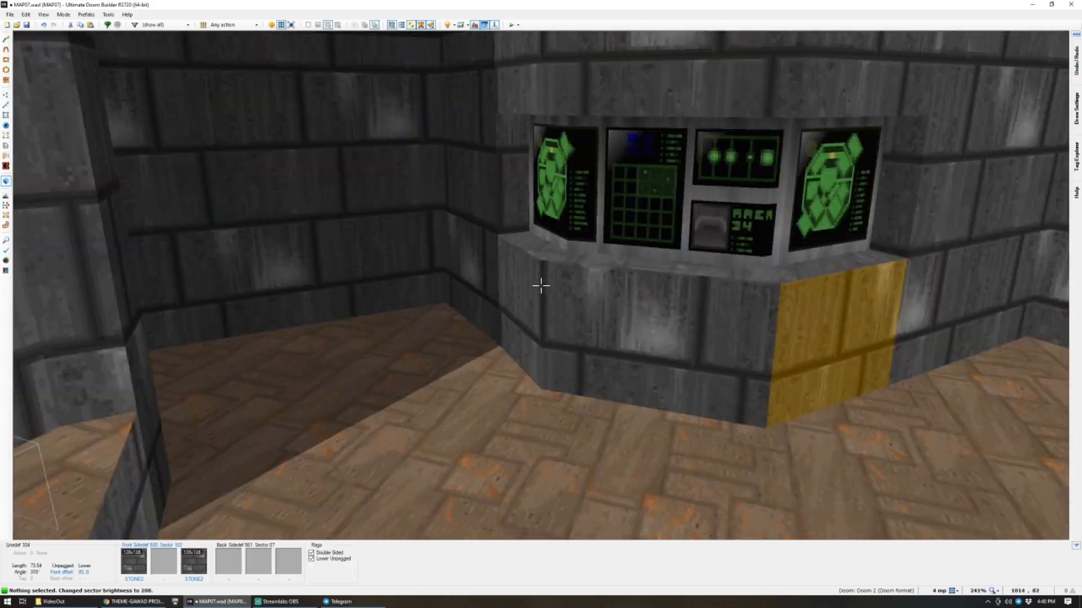
pyautogui.press('s')
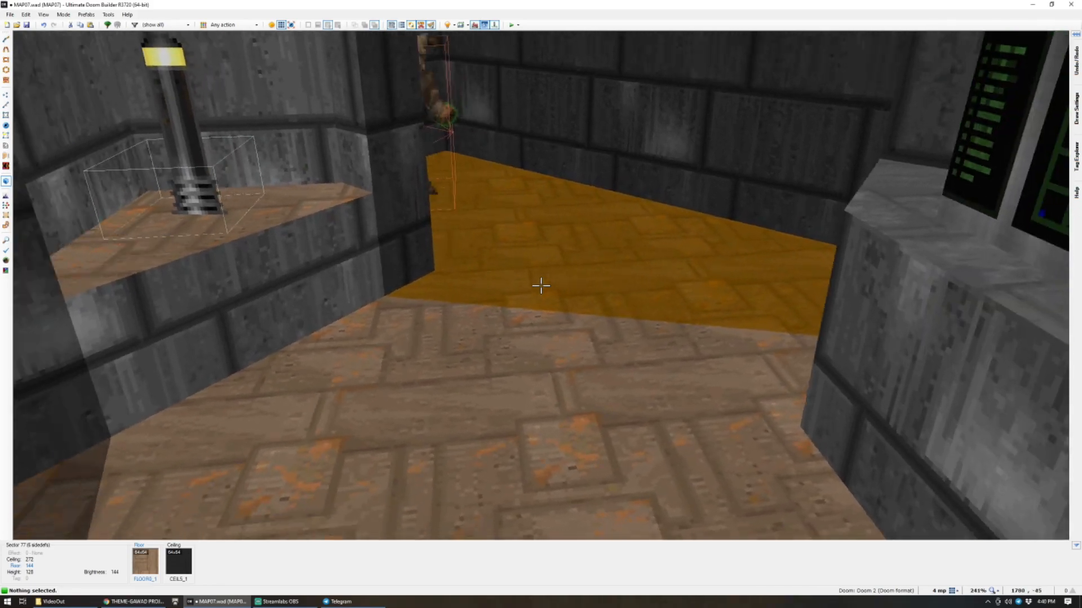
pyautogui.press('w')
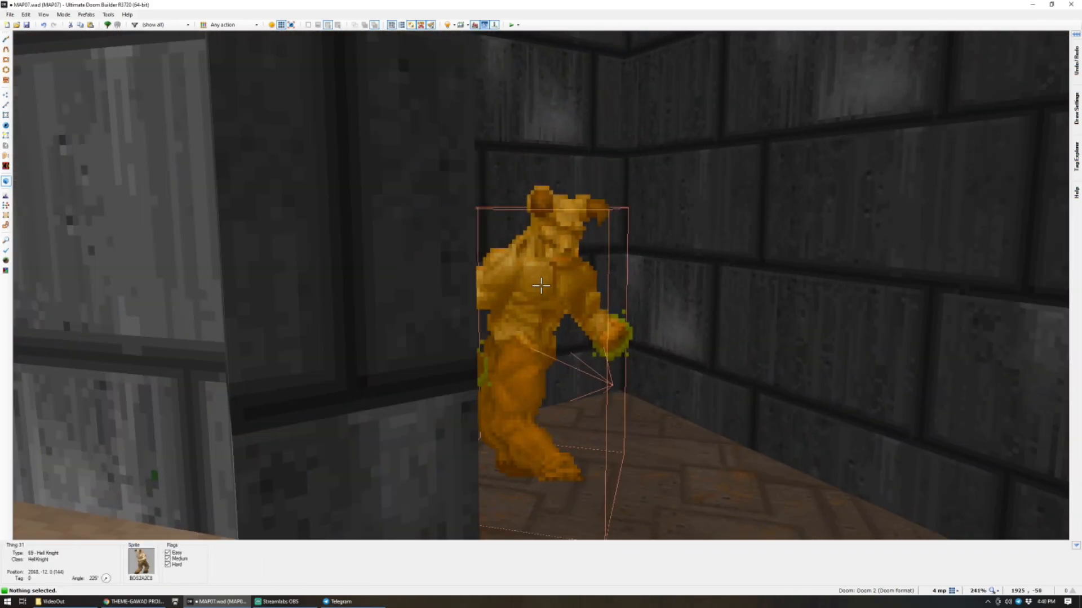
pyautogui.press('q')
pyautogui.scroll(-3, 540, 285)
pyautogui.scroll(2, 613, 291)
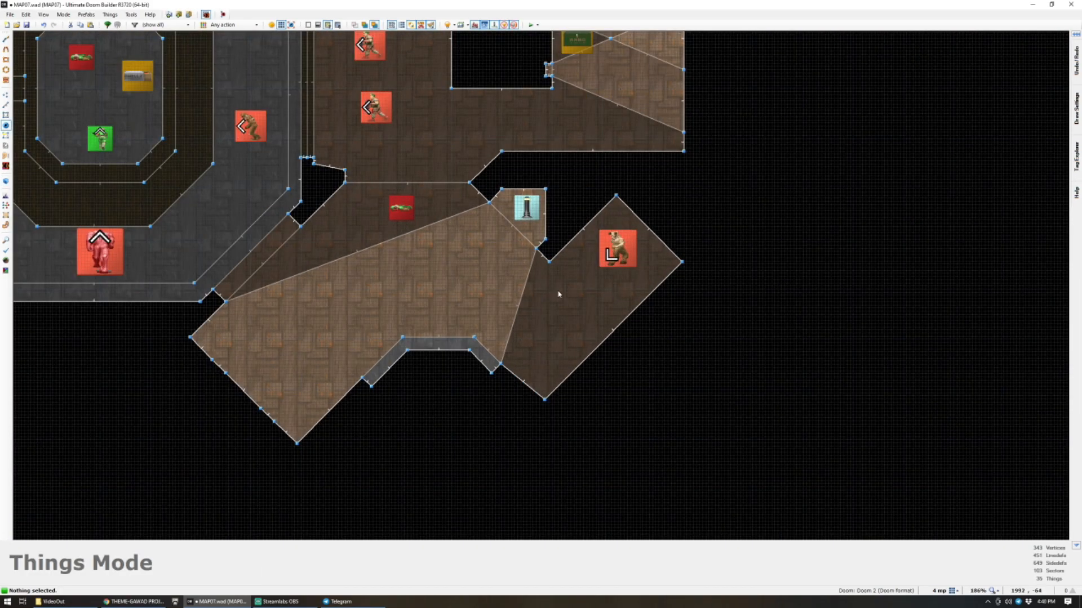
# Lower the brightness of the Hell Knight's corner sector by 16 and check it in 3D.
pyautogui.press('s')
pyautogui.keyDown('ctrl'); pyautogui.scroll(-1, 561, 291); pyautogui.keyUp('ctrl')
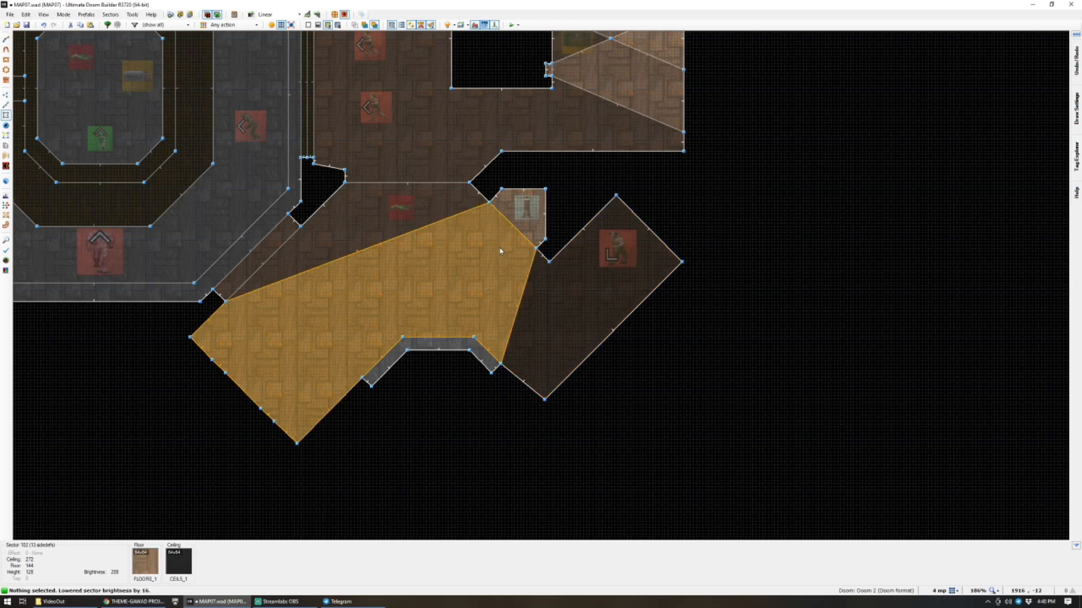
pyautogui.press('q')
pyautogui.press('w')
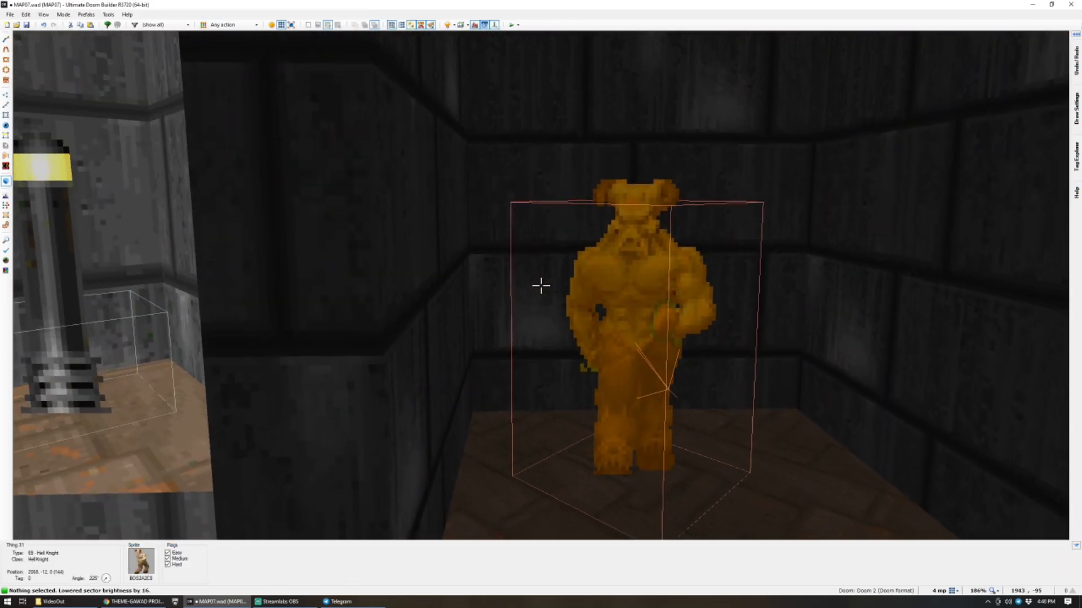
pyautogui.press('q')
pyautogui.scroll(-6, 541, 284)
pyautogui.scroll(2, 547, 256)
pyautogui.scroll(9, 546, 256)
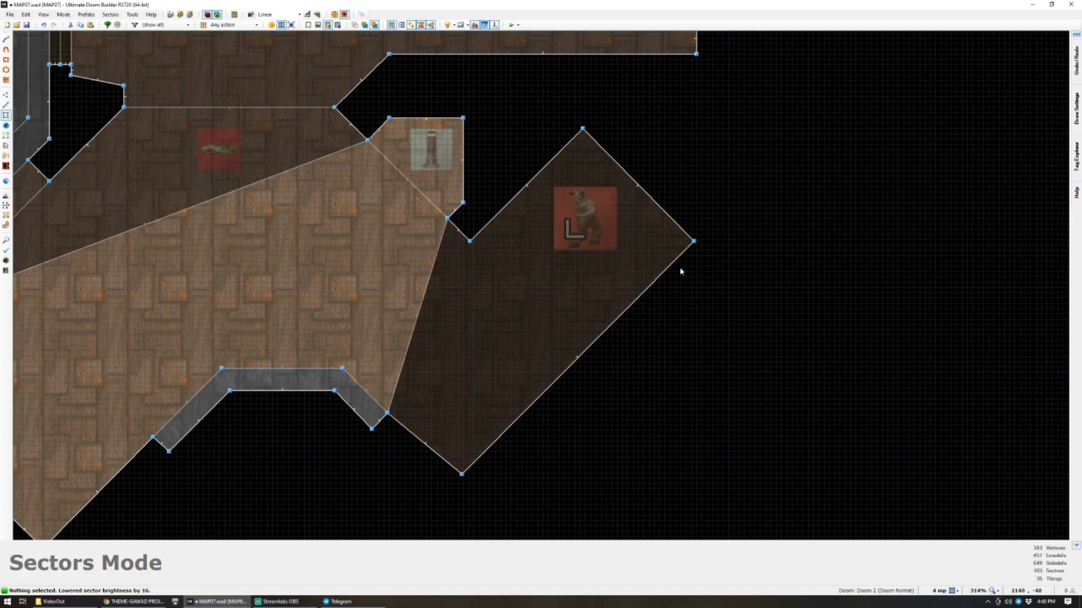
# Save the map with the southeast room's new lighting.
pyautogui.press('d')
pyautogui.press('Escape')
pyautogui.scroll(-9, 620, 274)
pyautogui.hotkey('ctrl', 's')
pyautogui.scroll(3, 344, 298)
pyautogui.scroll(4, 371, 357)
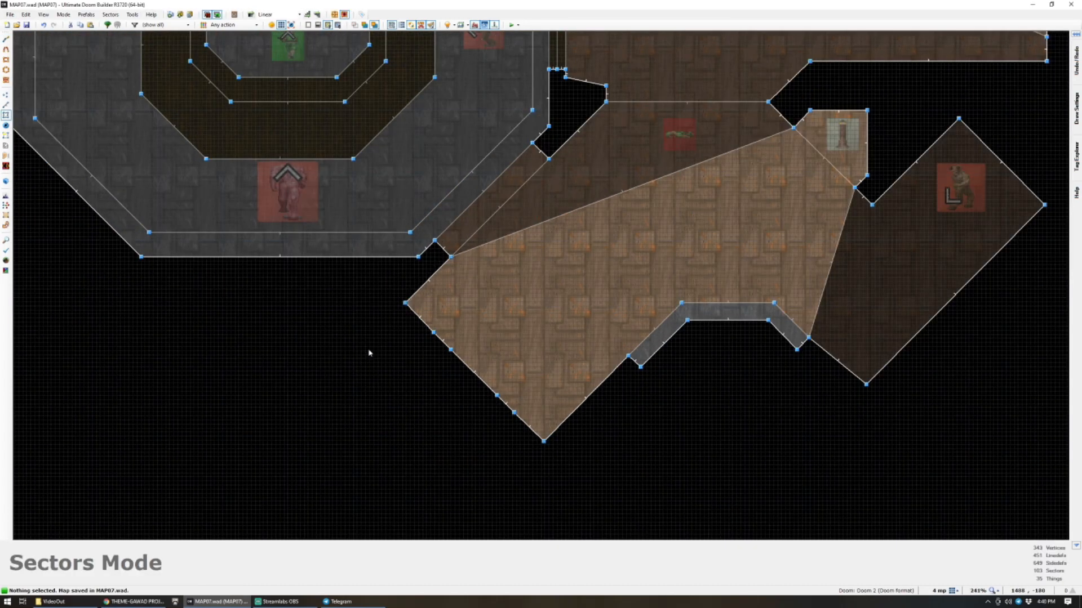
# Assign action 31 (D1 Door Open Stay) to the switch linedef on the southeast room's southwest wall.
pyautogui.scroll(-3, 396, 376)
pyautogui.press('l')
pyautogui.rightClick(441, 370)
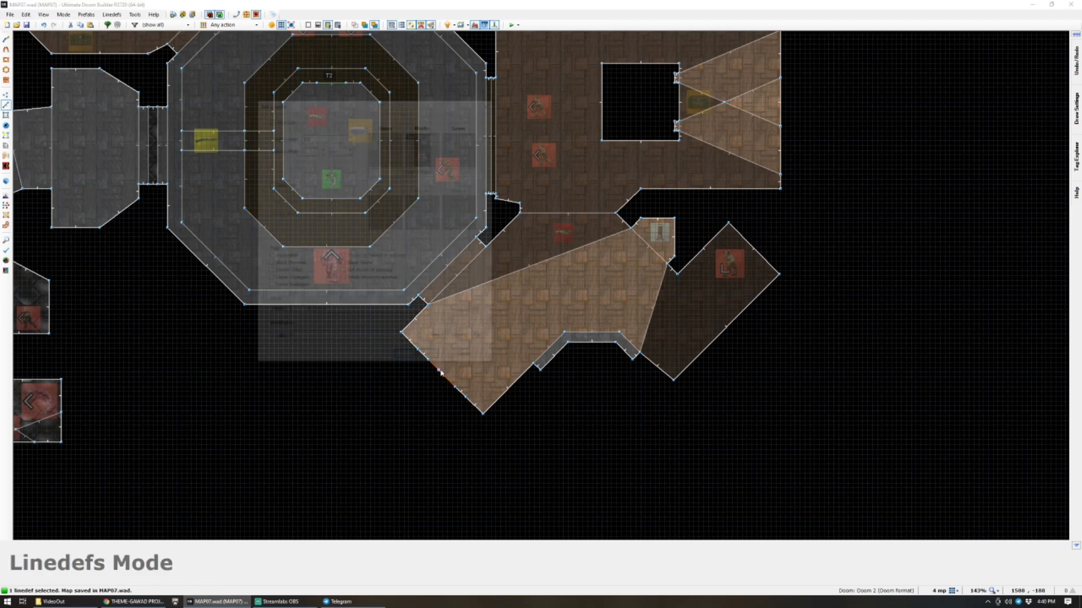
pyautogui.click(468, 312)
pyautogui.write('d')
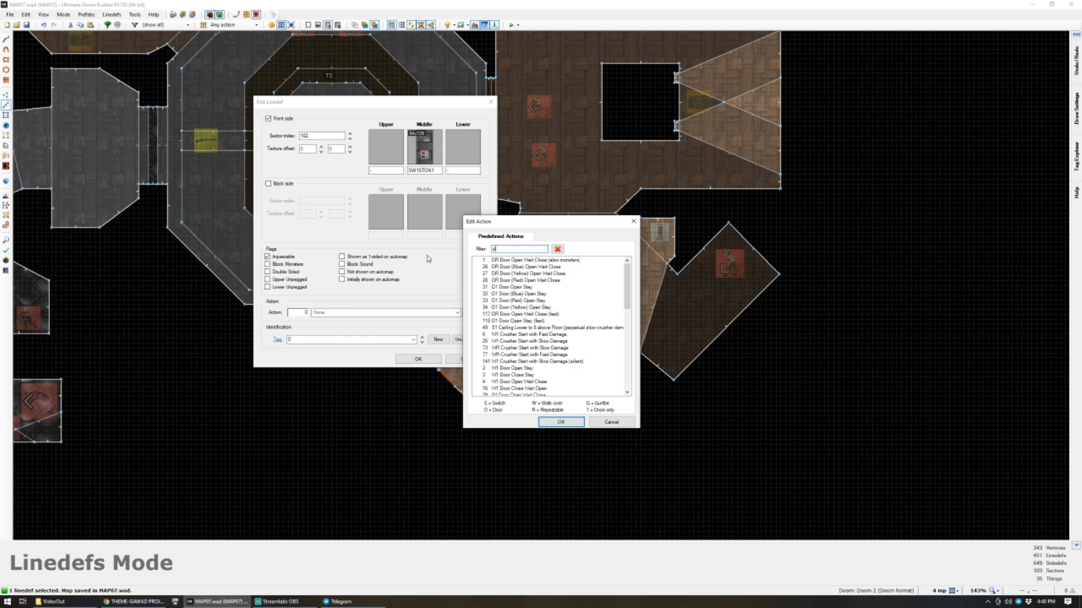
pyautogui.write('1')
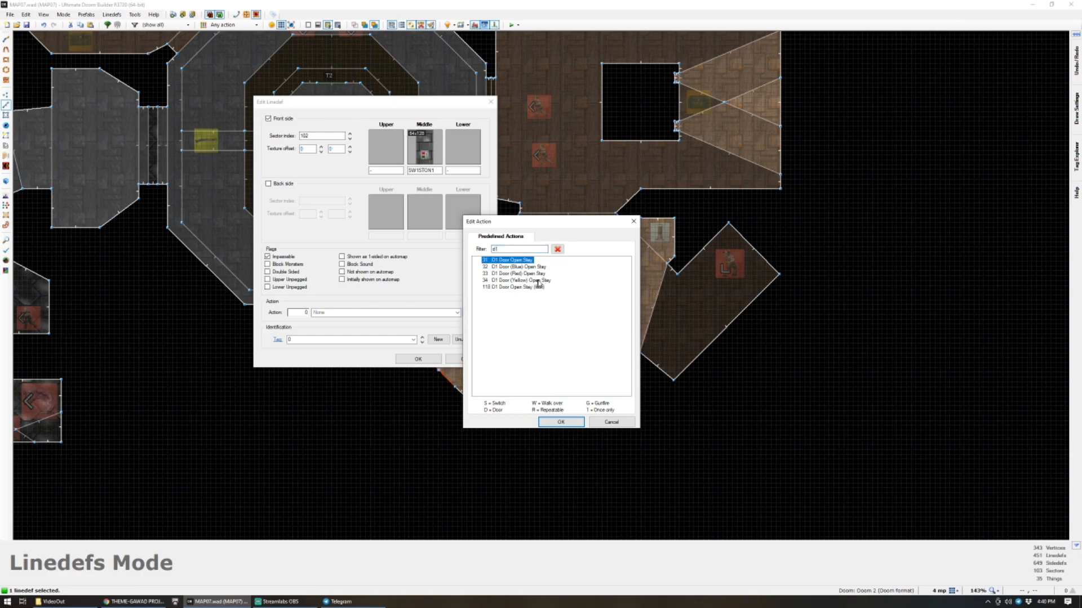
pyautogui.doubleClick(519, 261)
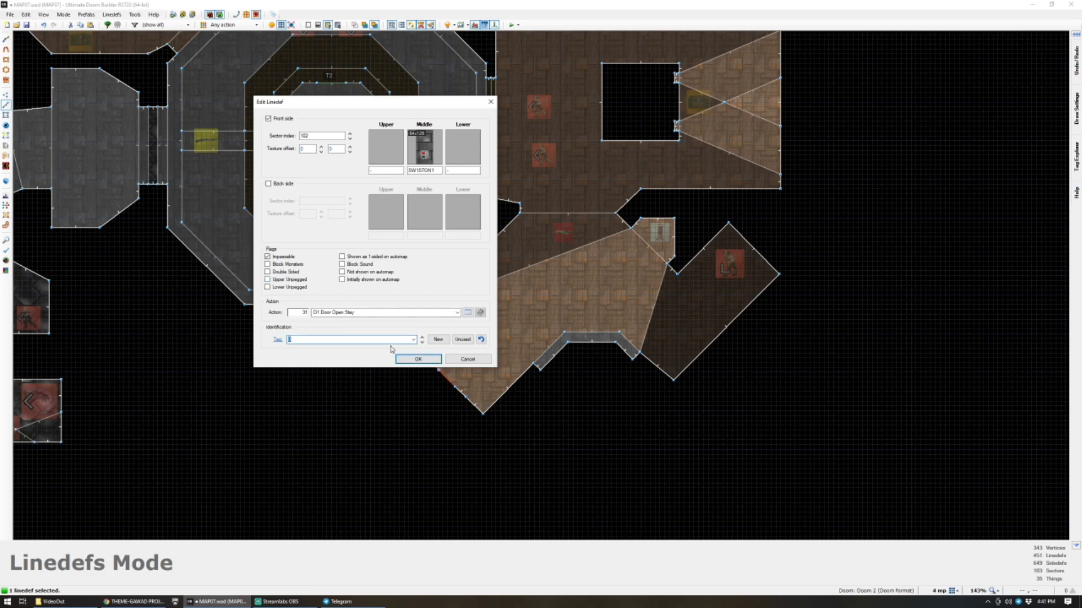
pyautogui.click(413, 360)
# Give the closed door sector on the west side of the octagonal room a new tag, 3.
pyautogui.scroll(-3, 401, 349)
pyautogui.press('s')
pyautogui.scroll(2, 239, 266)
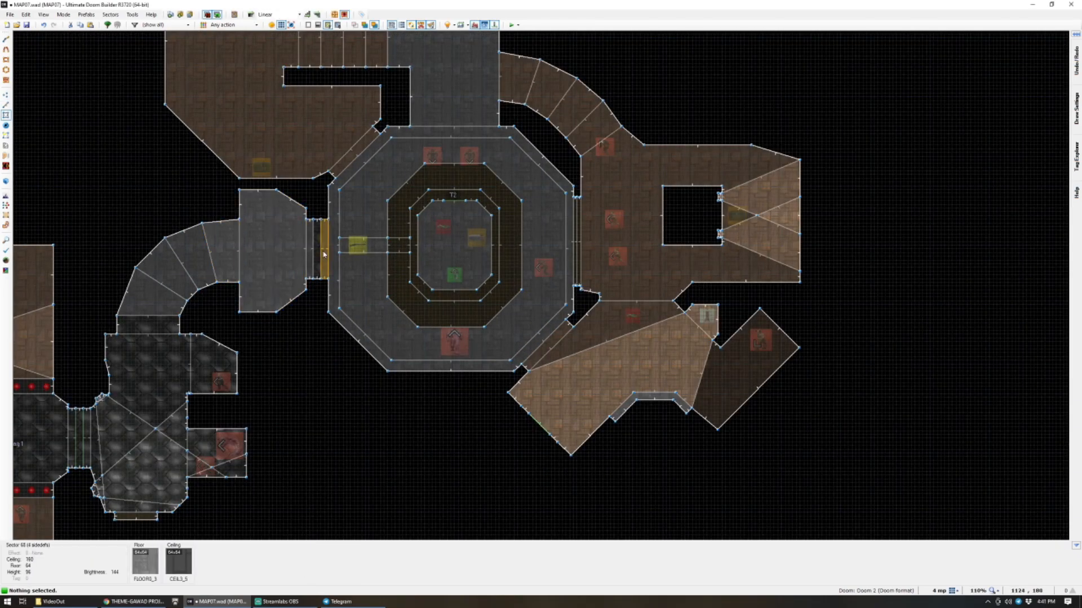
pyautogui.rightClick(315, 254)
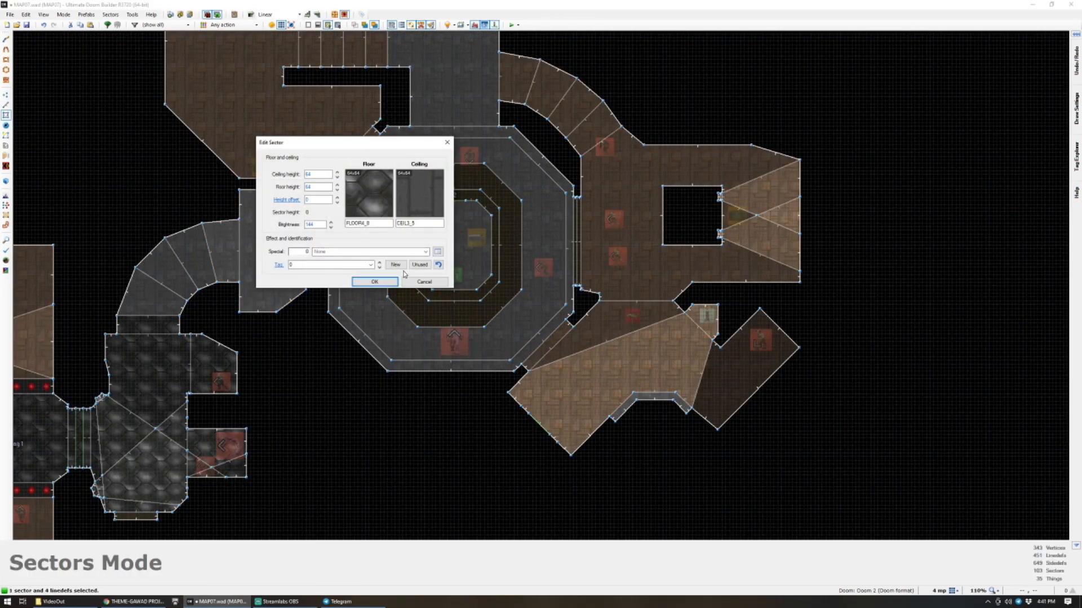
pyautogui.click(381, 283)
# Link the southeast room's switch linedef to the west door by setting its tag to 3.
pyautogui.press('l')
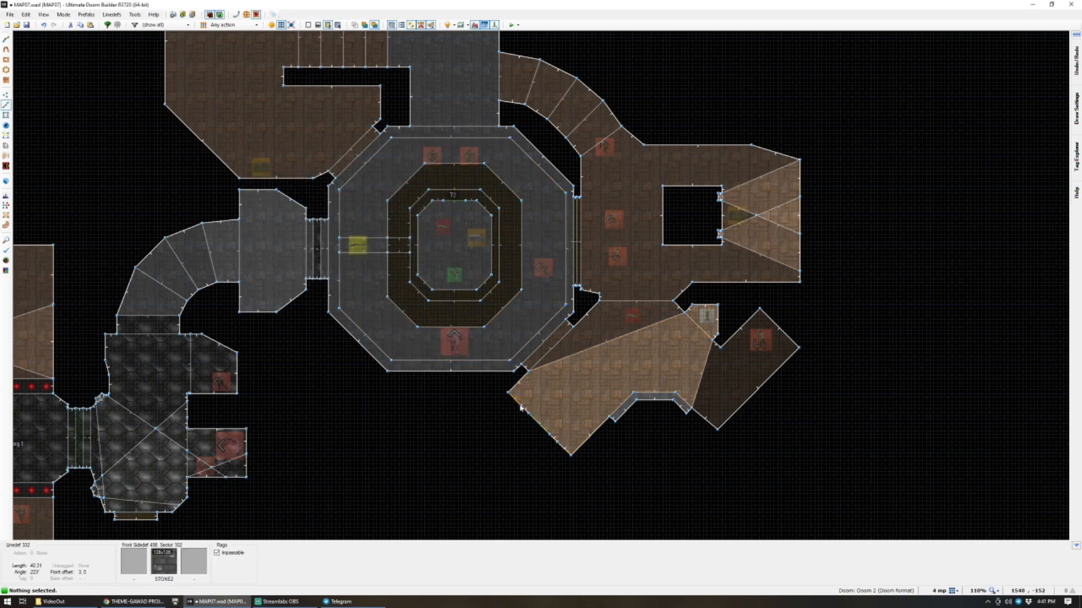
pyautogui.rightClick(420, 305)
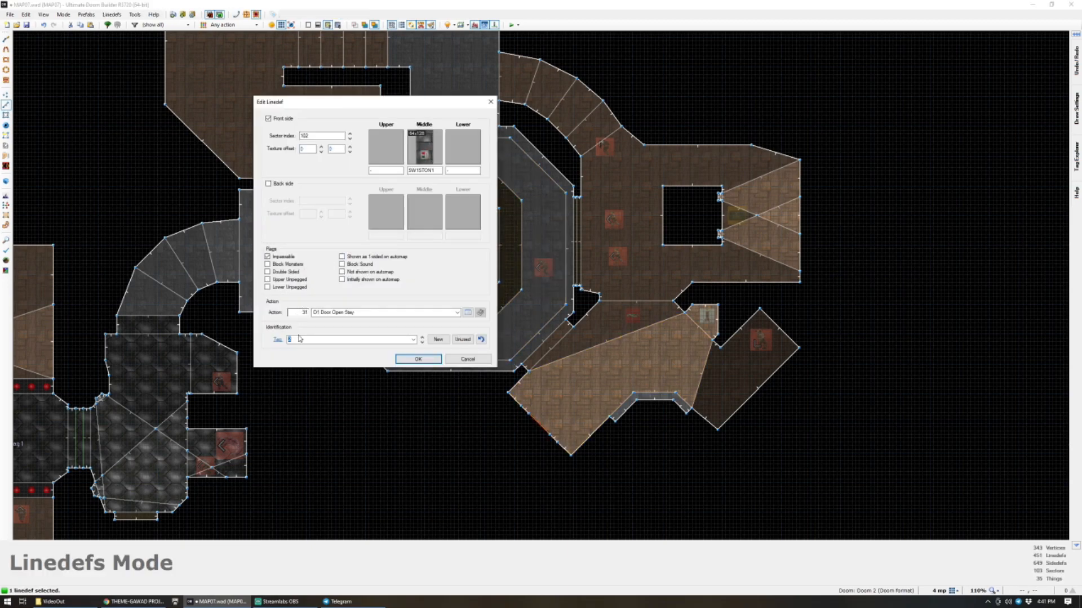
pyautogui.write('3')
pyautogui.click(411, 359)
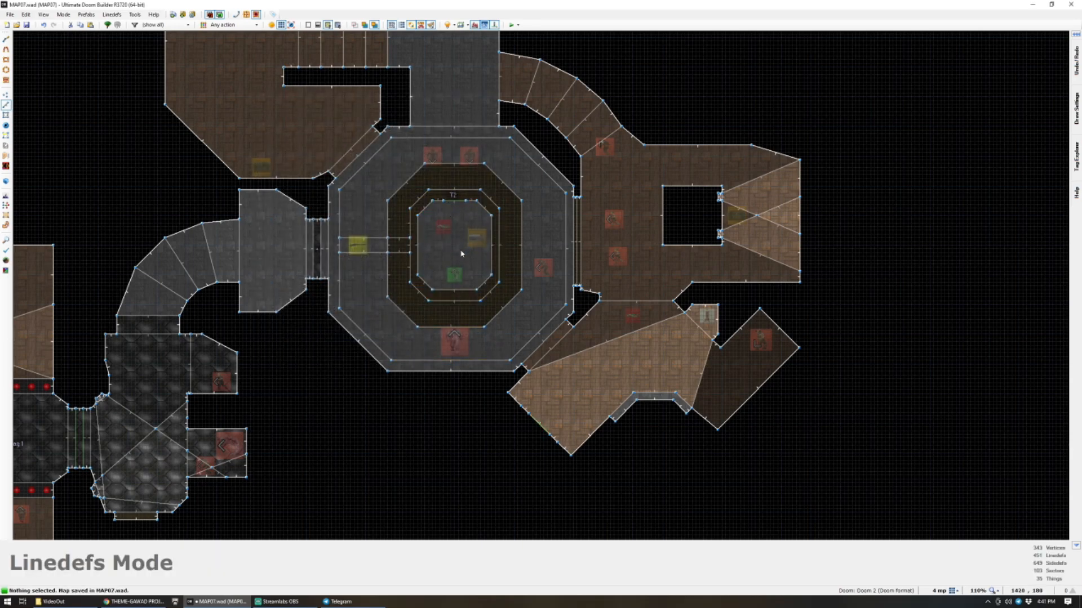
# Look over the map layout from the octagonal room and its side rooms across to the western courtyard.
pyautogui.scroll(-4, 450, 238)
pyautogui.scroll(3, 399, 221)
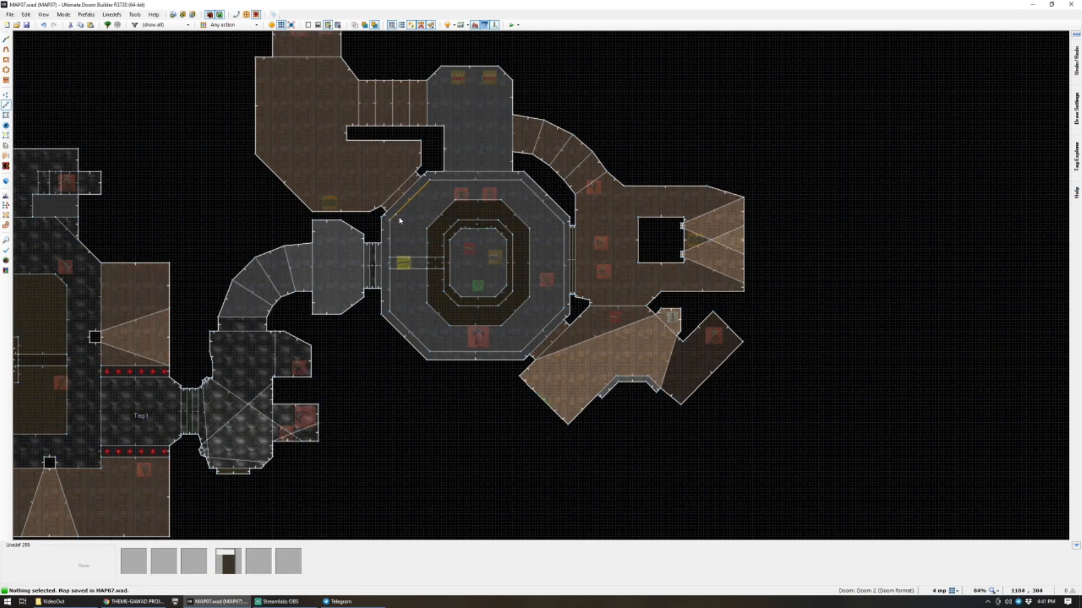
pyautogui.scroll(1, 318, 126)
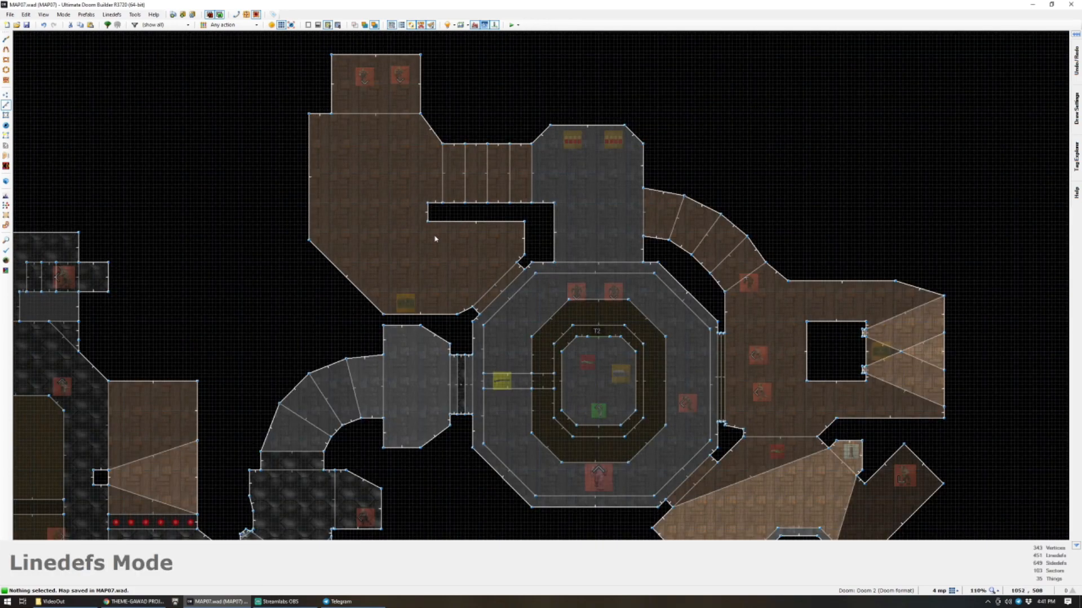
pyautogui.scroll(-1, 459, 273)
pyautogui.scroll(2, 456, 261)
pyautogui.scroll(-4, 456, 260)
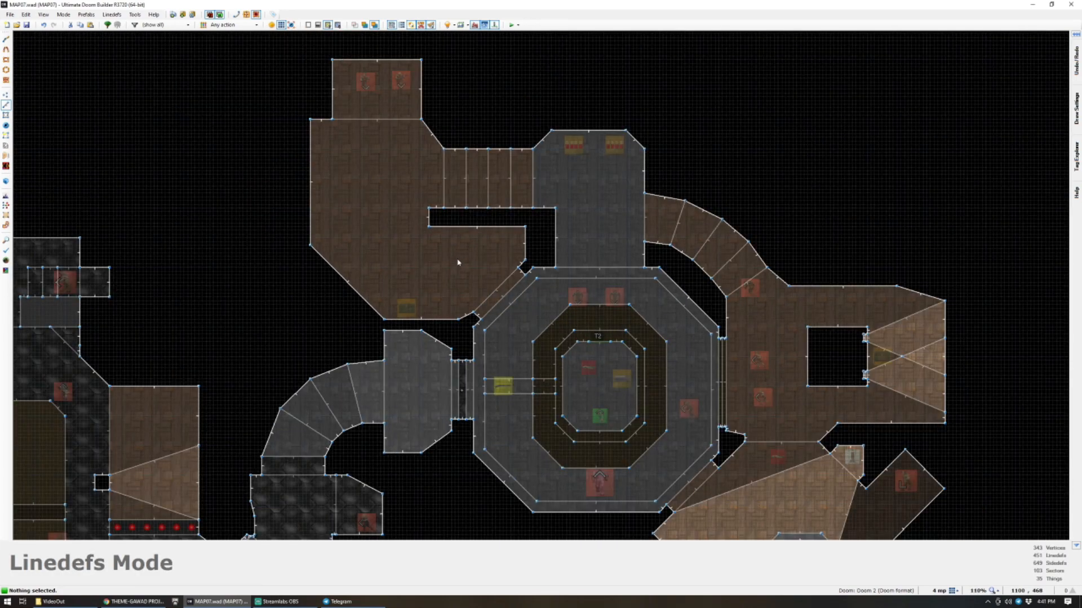
pyautogui.scroll(4, 487, 380)
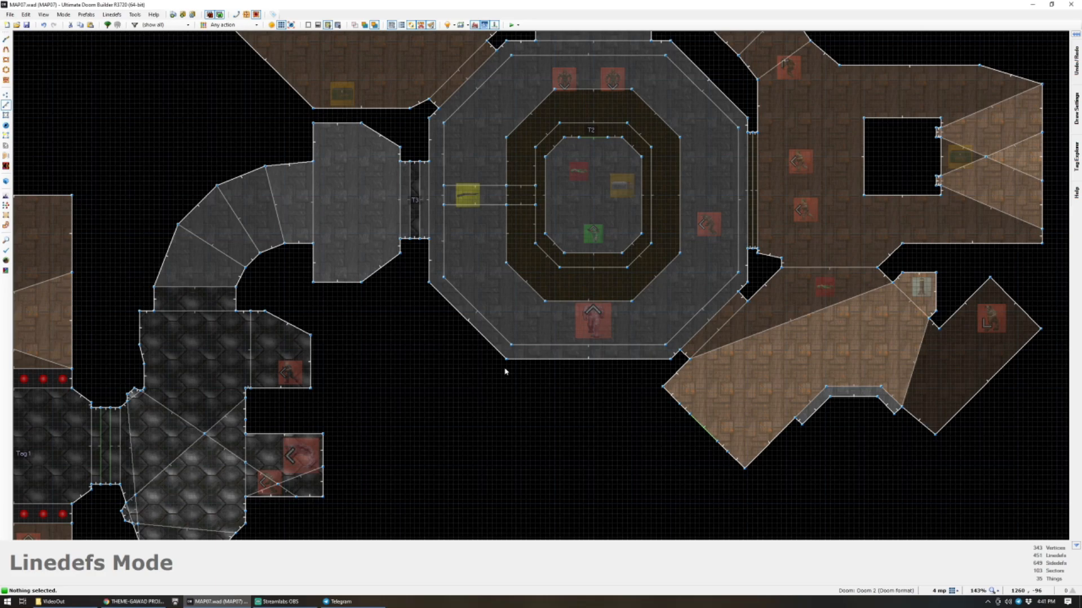
pyautogui.scroll(-4, 505, 371)
pyautogui.scroll(3, 394, 406)
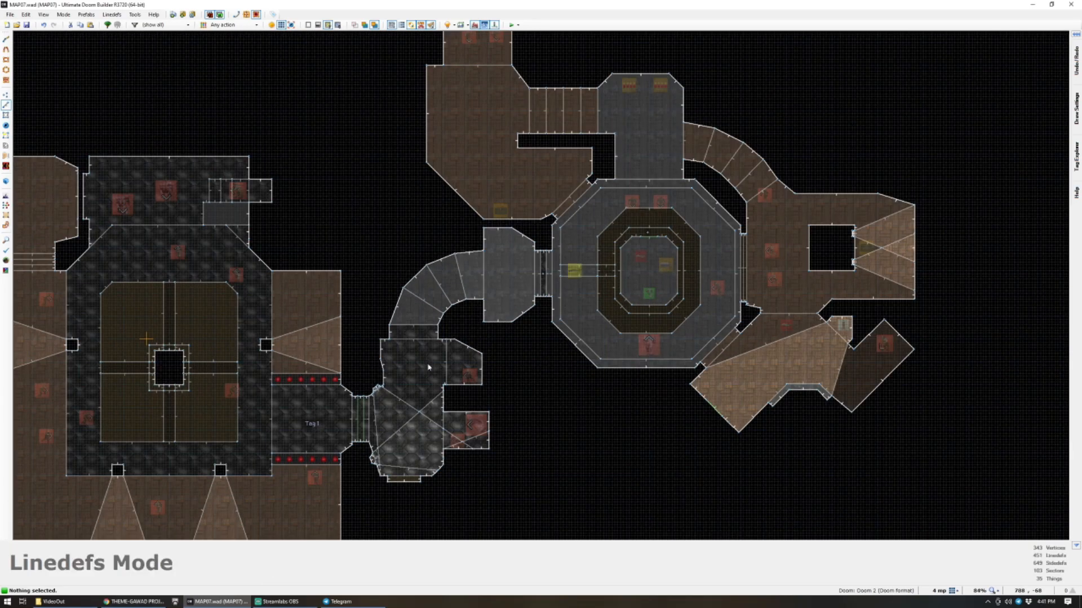
pyautogui.scroll(3, 314, 445)
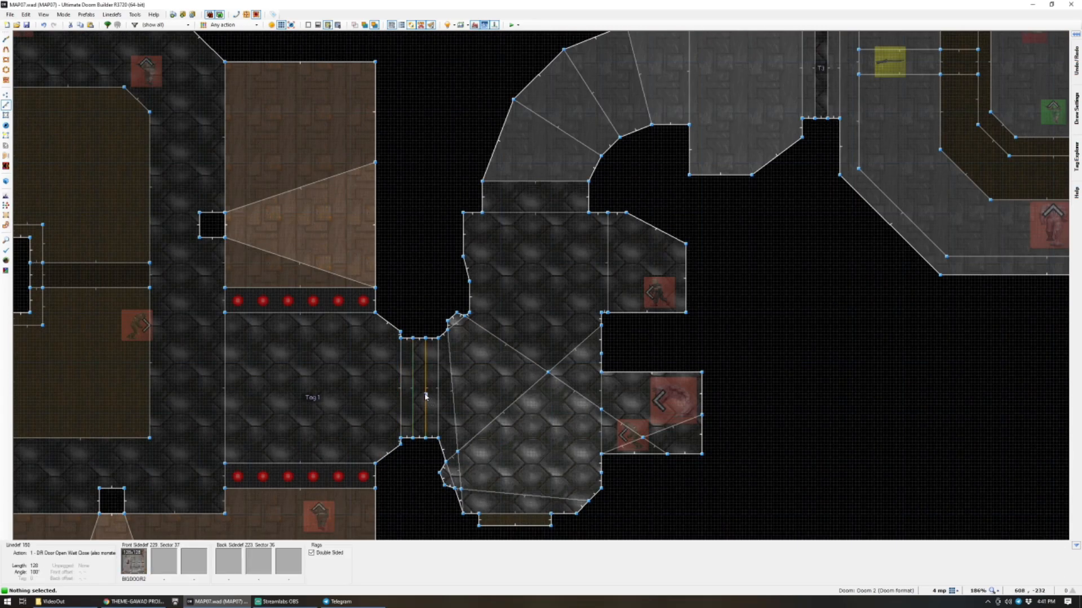
pyautogui.scroll(-2, 425, 396)
pyautogui.scroll(-2, 389, 370)
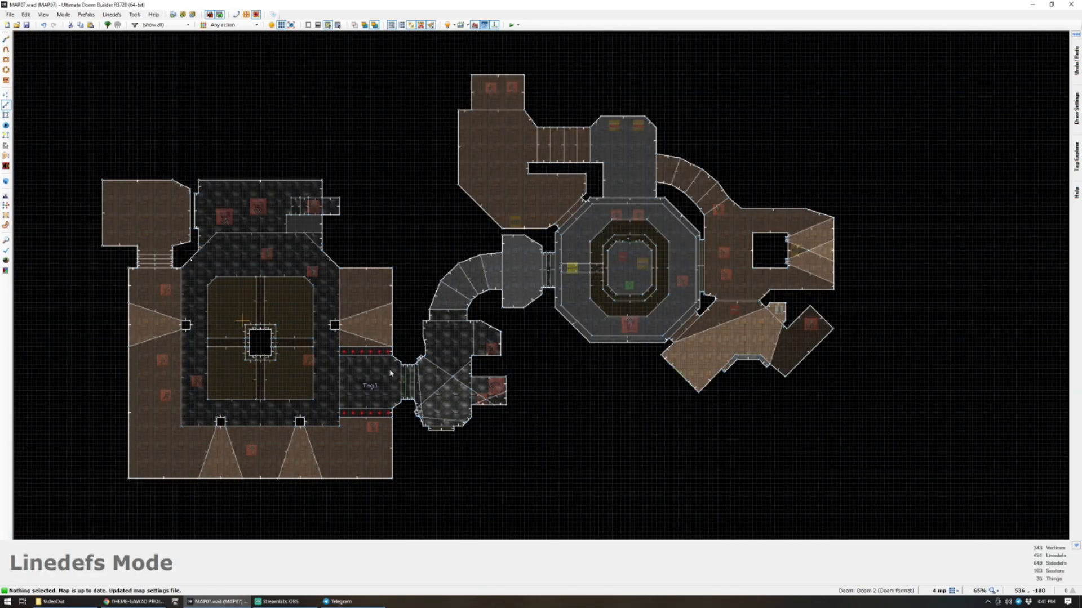
# Test the map in GZDoom on Ultra-Violence with monsters and try the switch in the octagonal room's centre.
pyautogui.click(517, 25)
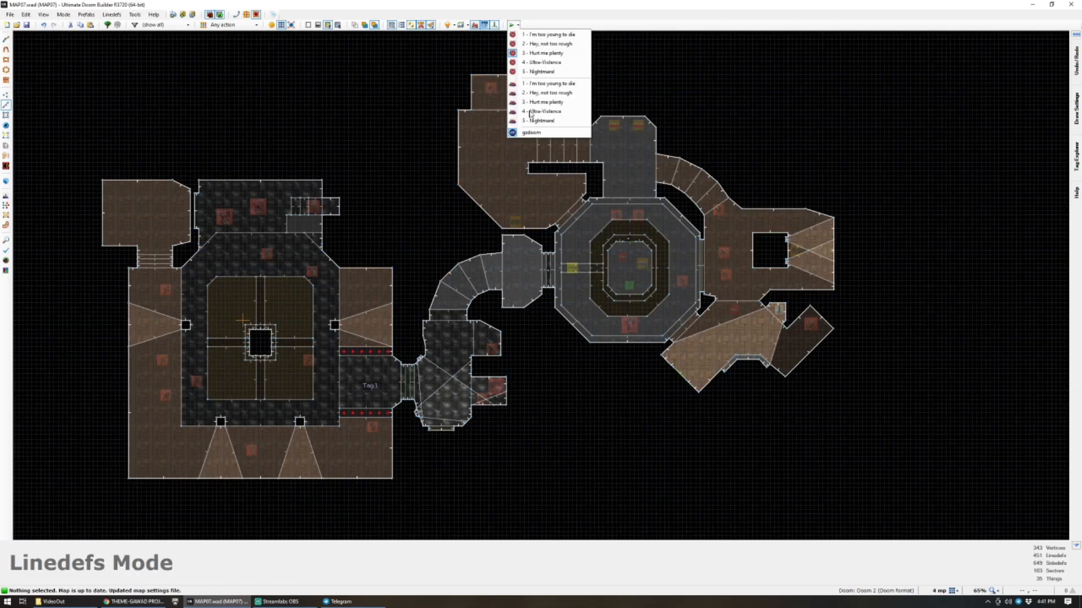
pyautogui.click(533, 62)
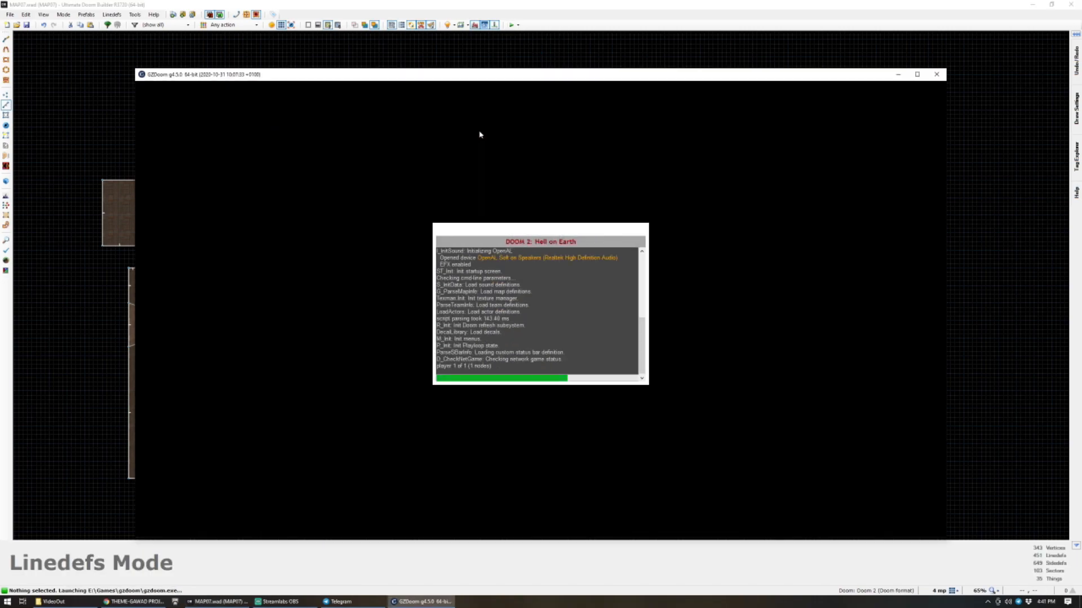
pyautogui.press('w')
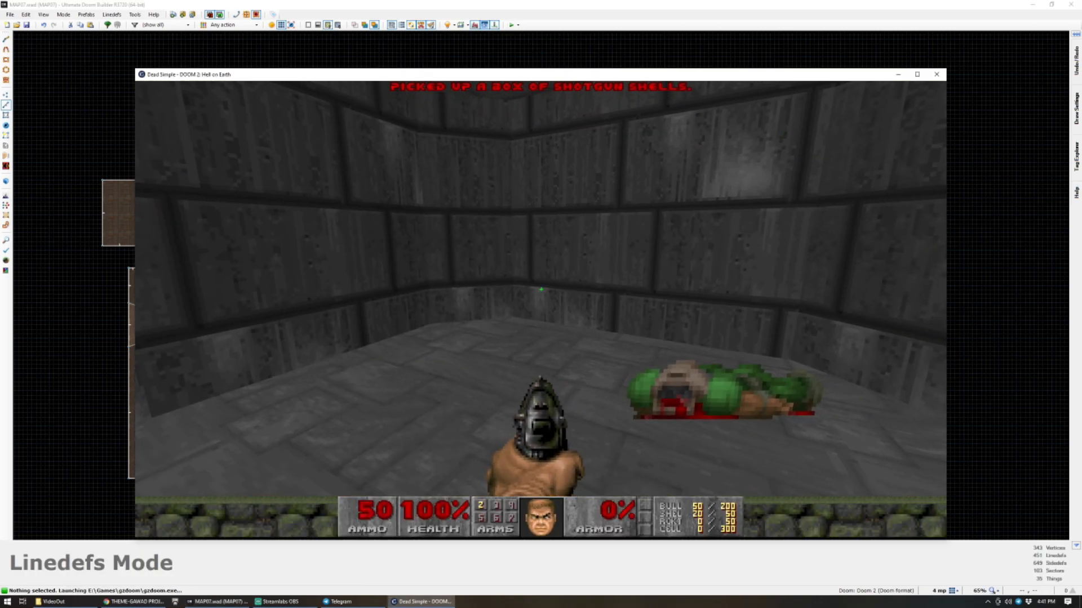
pyautogui.press('w')
pyautogui.press('e')
pyautogui.press('s')
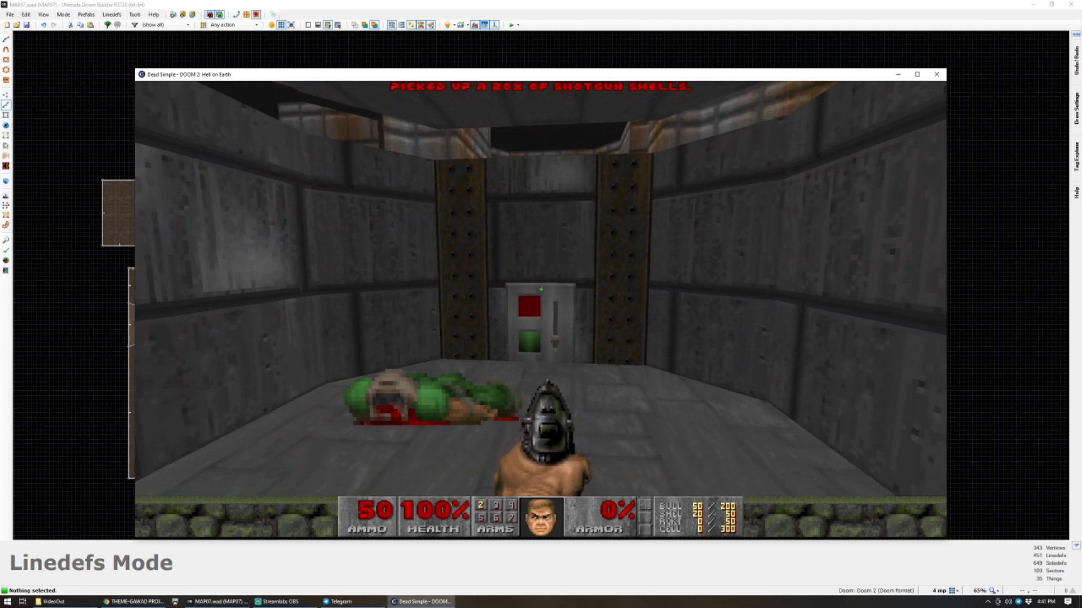
pyautogui.press('s')
pyautogui.press('w')
# Playtest the octagonal room's ambush, fighting the demons around the platform and picking up the shotgun.
pyautogui.click(541, 289)
pyautogui.click(541, 289)
pyautogui.press('s')
pyautogui.click(541, 289)
pyautogui.press('a')
pyautogui.click(541, 289)
pyautogui.click(541, 289)
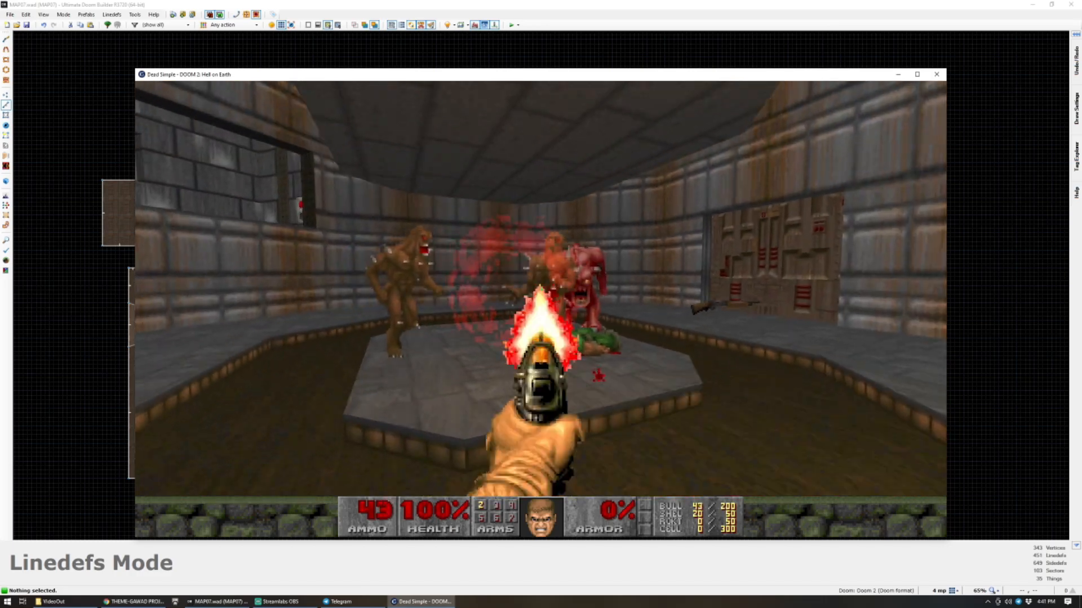
pyautogui.click(541, 289)
pyautogui.click(541, 289)
pyautogui.click(541, 289)
pyautogui.press('w')
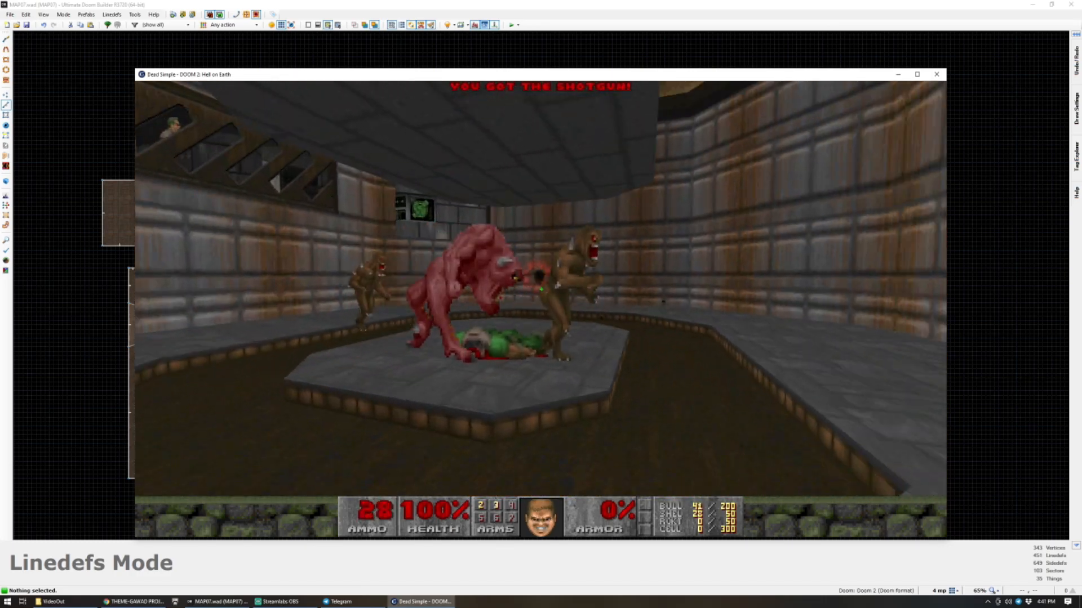
pyautogui.click(541, 289)
pyautogui.press('a')
pyautogui.click(541, 289)
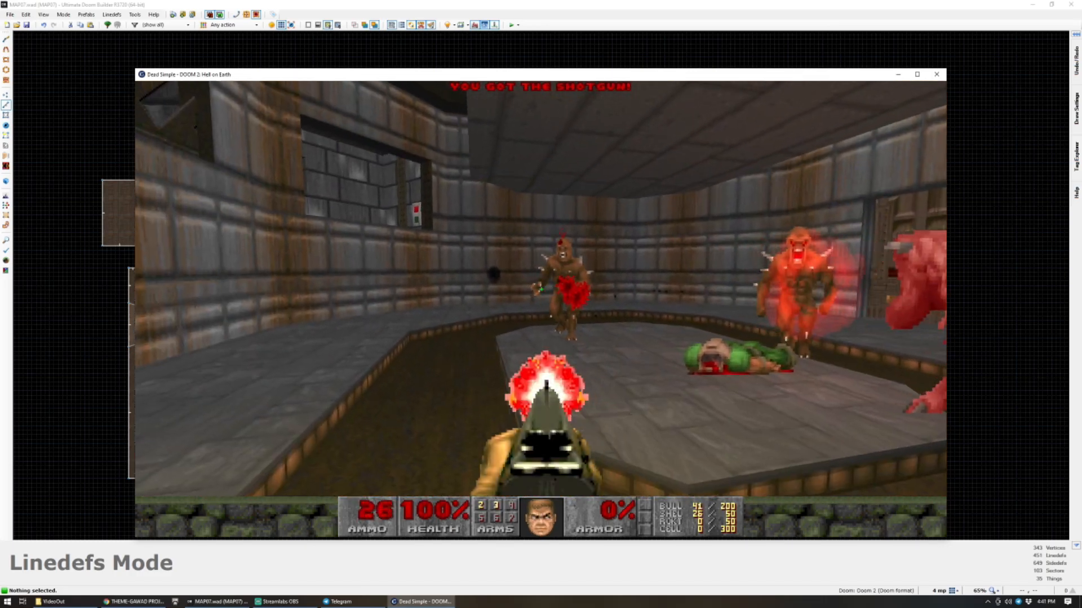
pyautogui.click(541, 289)
# Playtest the stairway encounter by shooting the Hell Knight with the shotgun.
pyautogui.press('s')
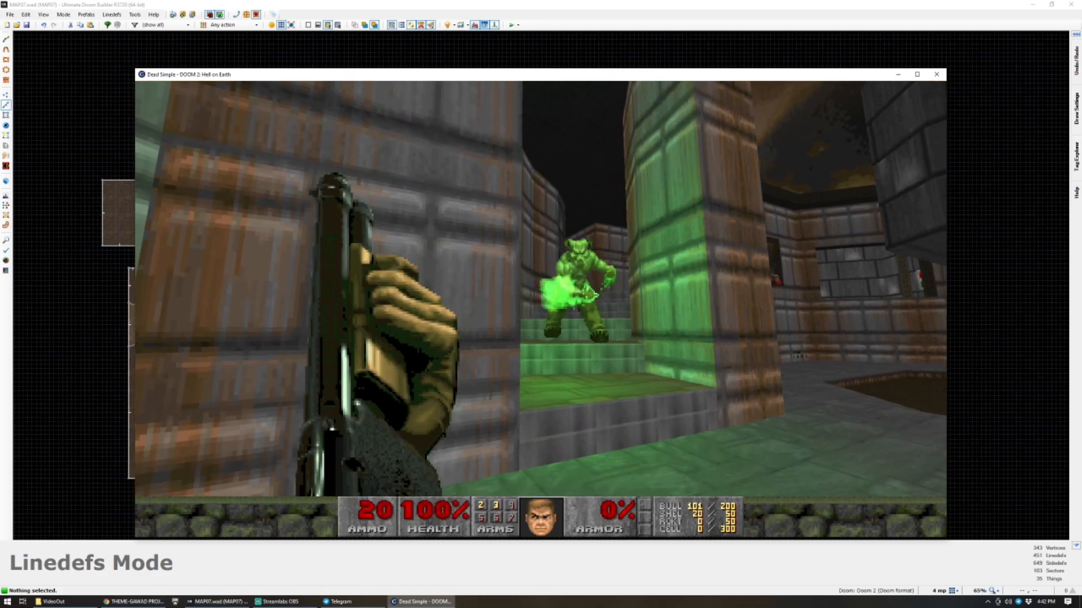
pyautogui.press('d')
pyautogui.click(541, 289)
pyautogui.click(541, 289)
pyautogui.press('a')
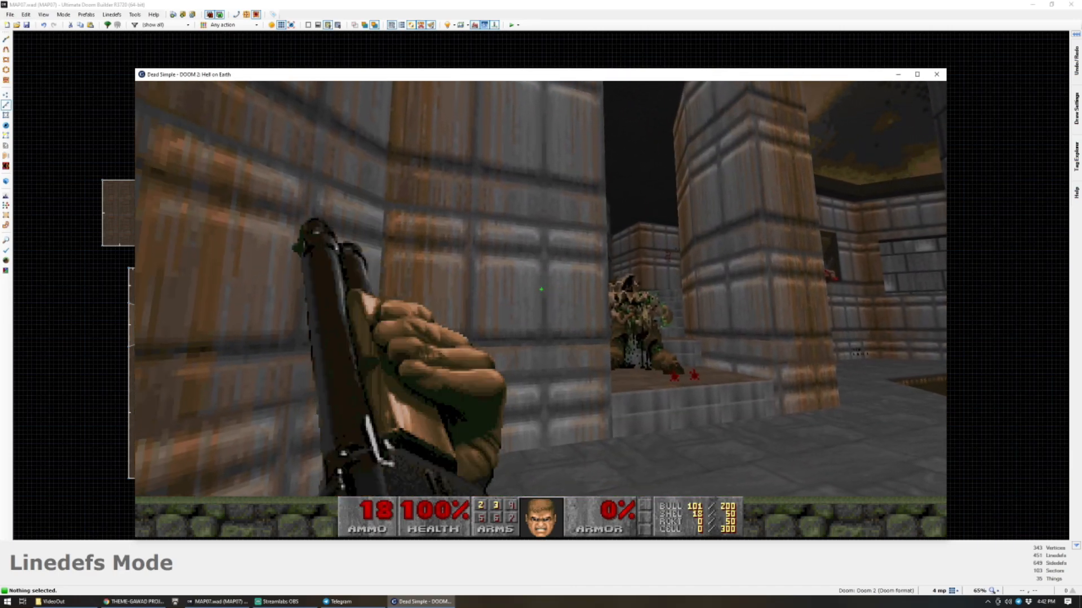
# Playtest the southeast room's switch, check the octagonal room's door, and close the game.
pyautogui.press('w')
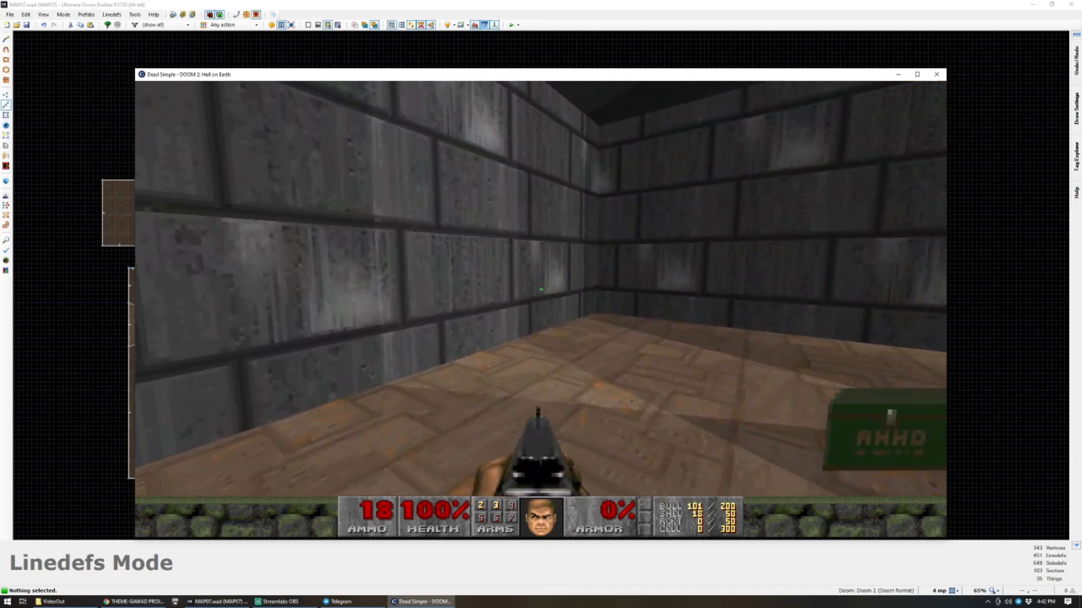
pyautogui.press('w')
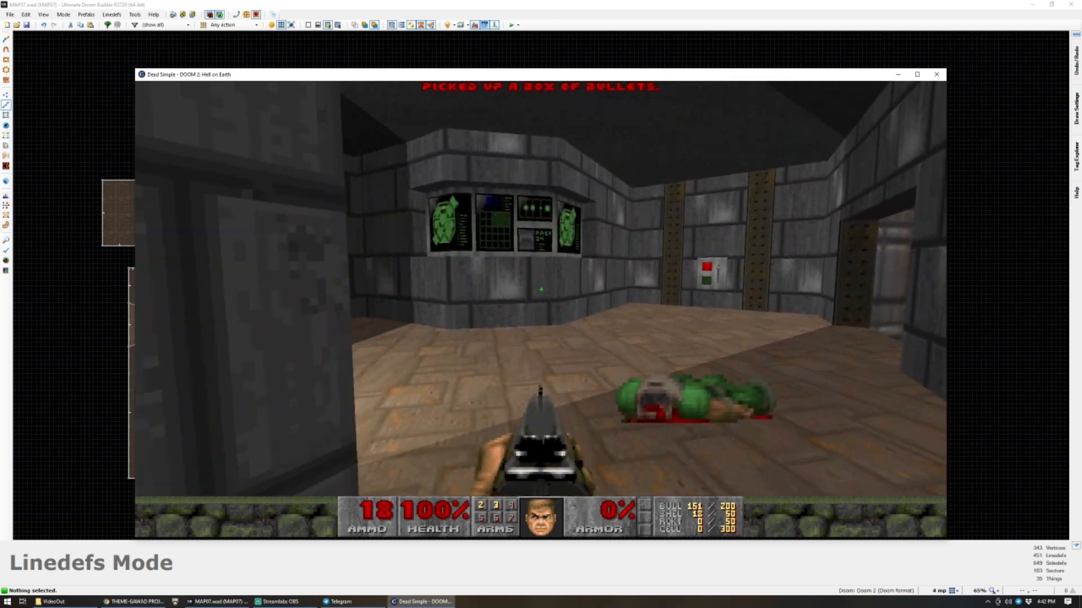
pyautogui.press('w')
pyautogui.press('w')
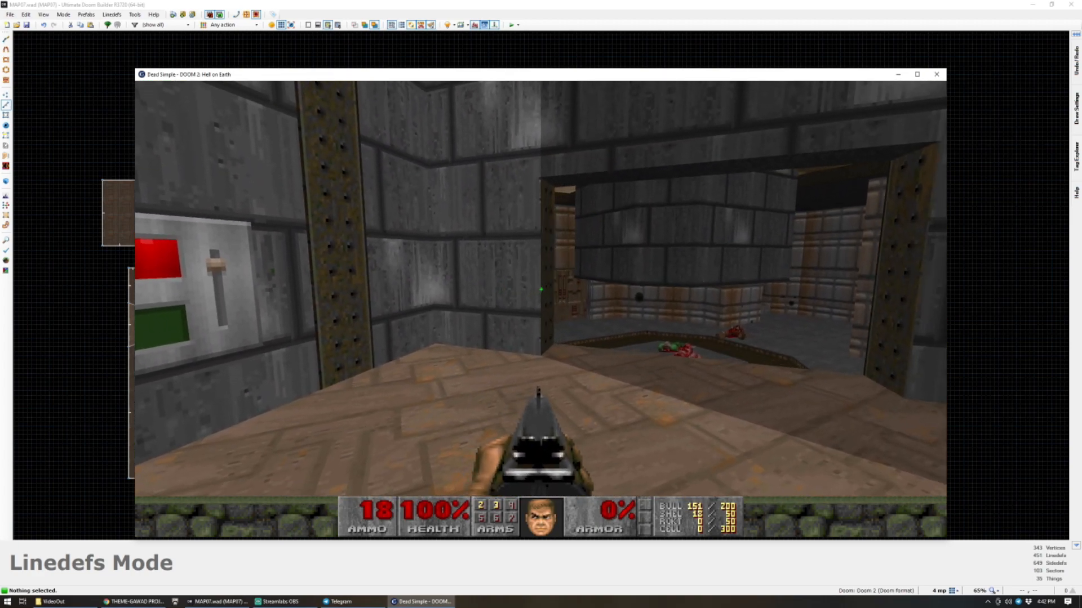
pyautogui.press('w')
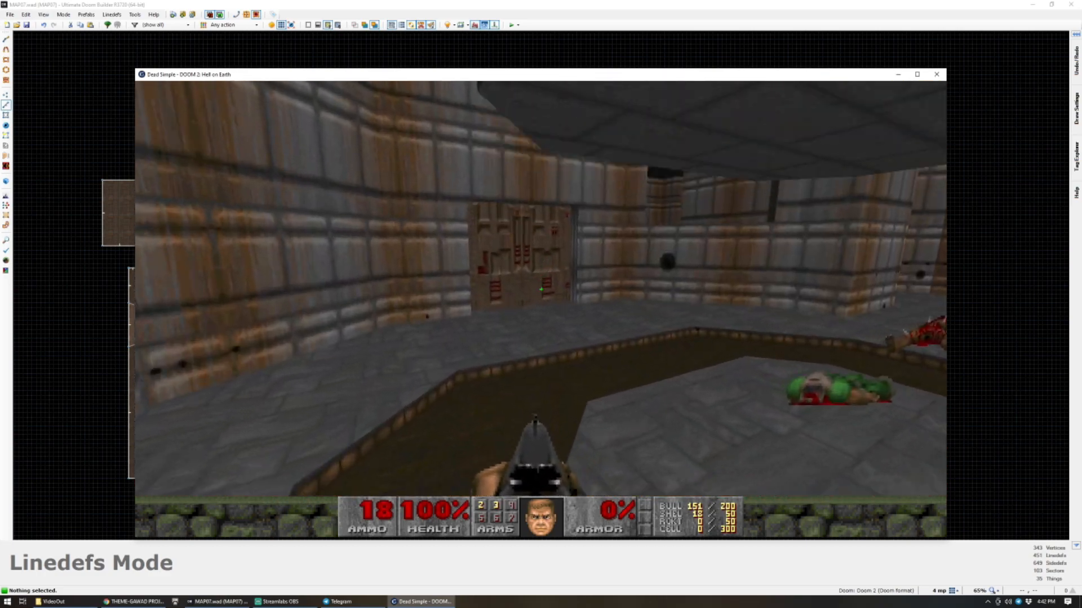
pyautogui.press('w')
pyautogui.press('Escape')
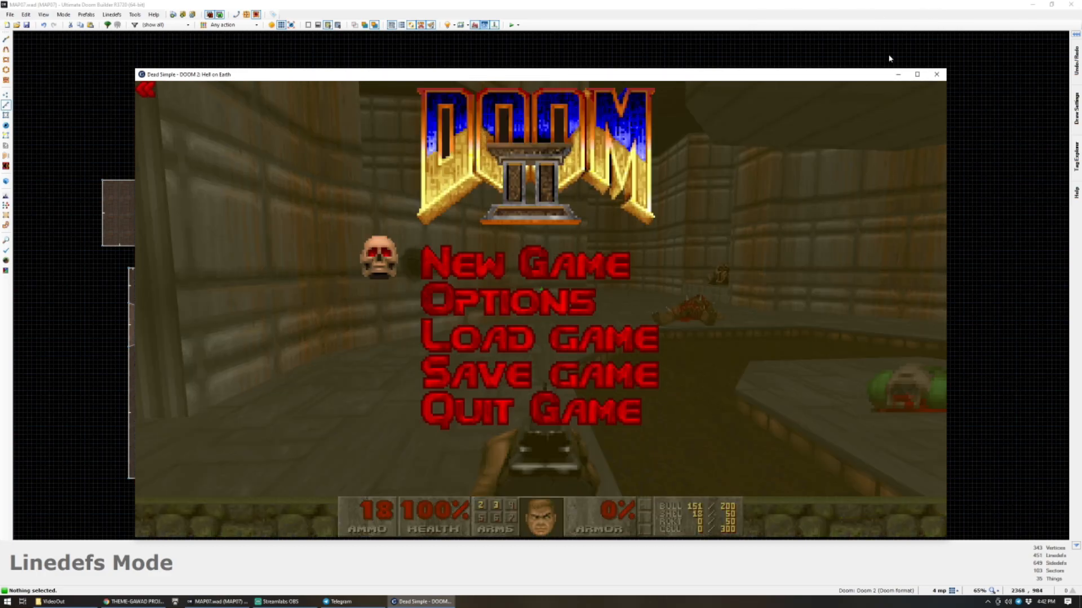
pyautogui.click(937, 74)
# Set the southeast room's switch line to action 31 D1 Door Open Stay with tag 3.
pyautogui.scroll(1, 721, 344)
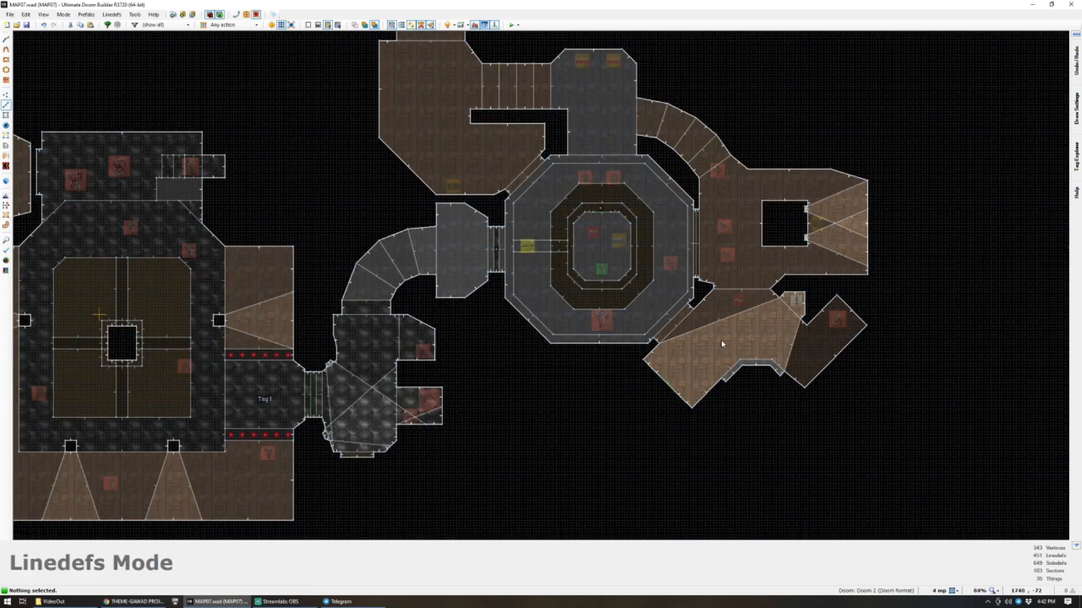
pyautogui.scroll(1, 707, 347)
pyautogui.rightClick(655, 396)
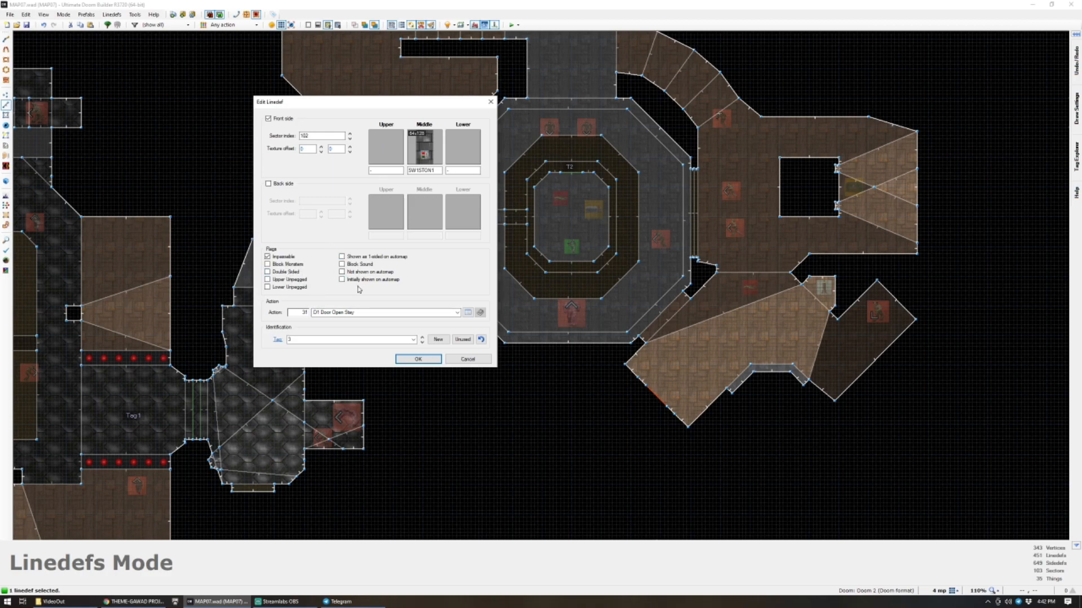
pyautogui.click(417, 359)
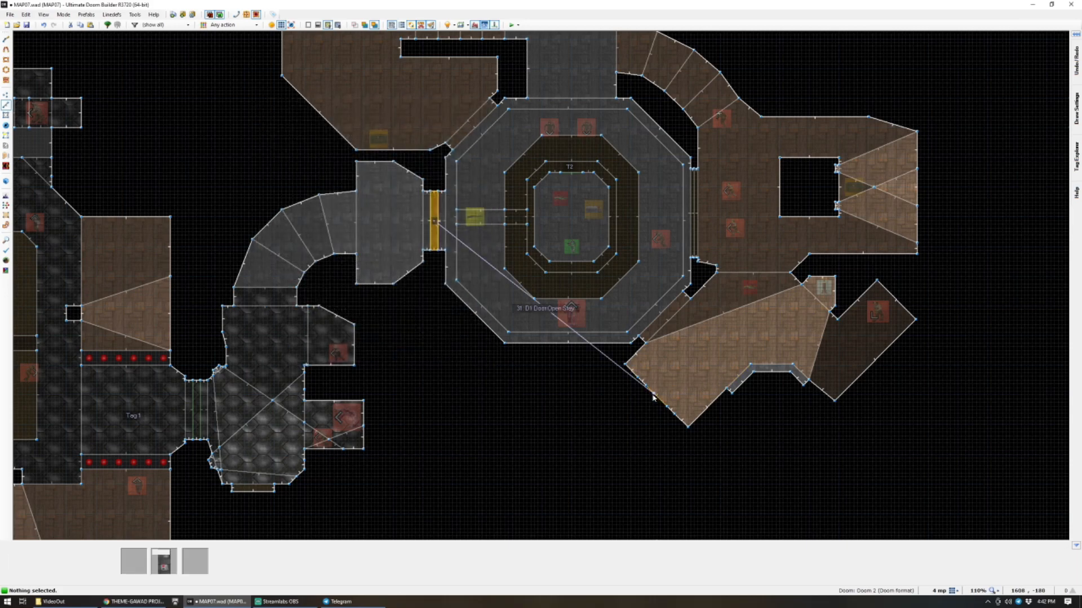
# Copy the FLOOR0_3 flat and paste it onto the floor of the octagonal room's west doorway.
pyautogui.press('q')
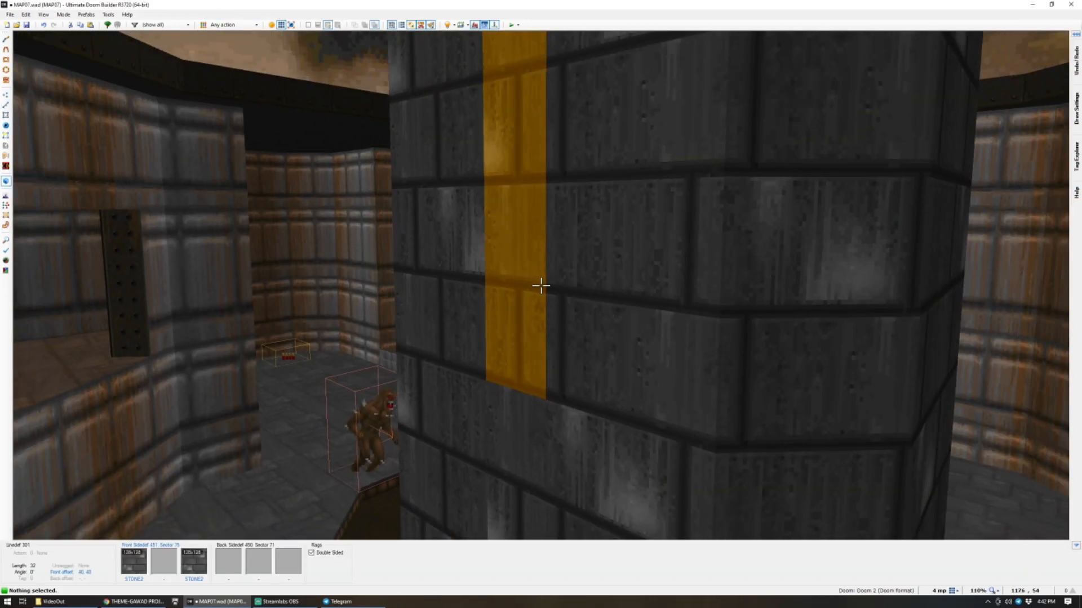
pyautogui.press('w')
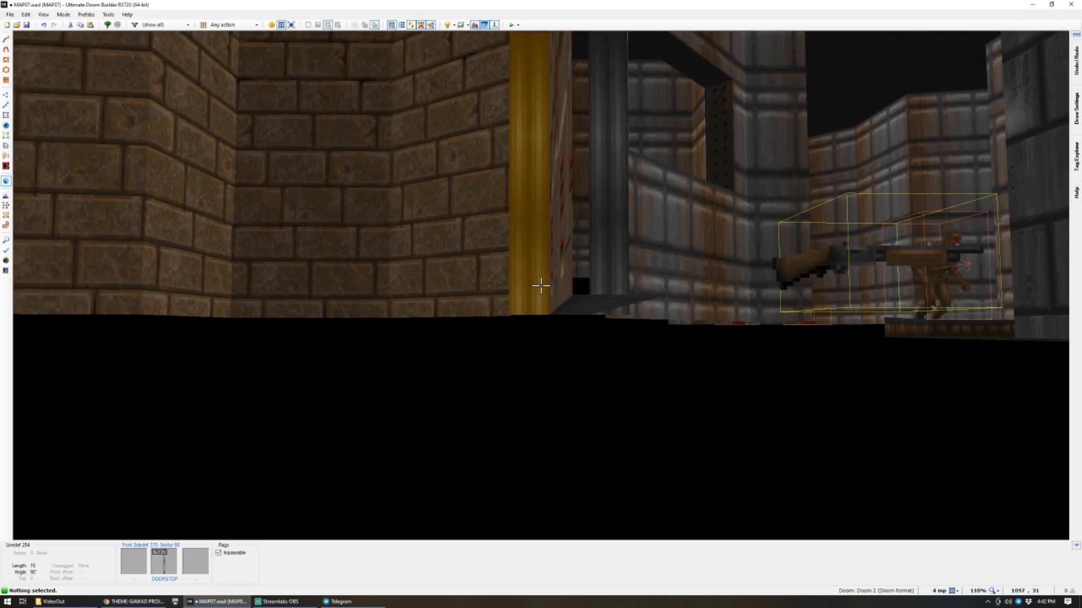
pyautogui.press('s')
pyautogui.press('d')
pyautogui.hotkey('ctrl', 'c')
pyautogui.hotkey('ctrl', 'v')
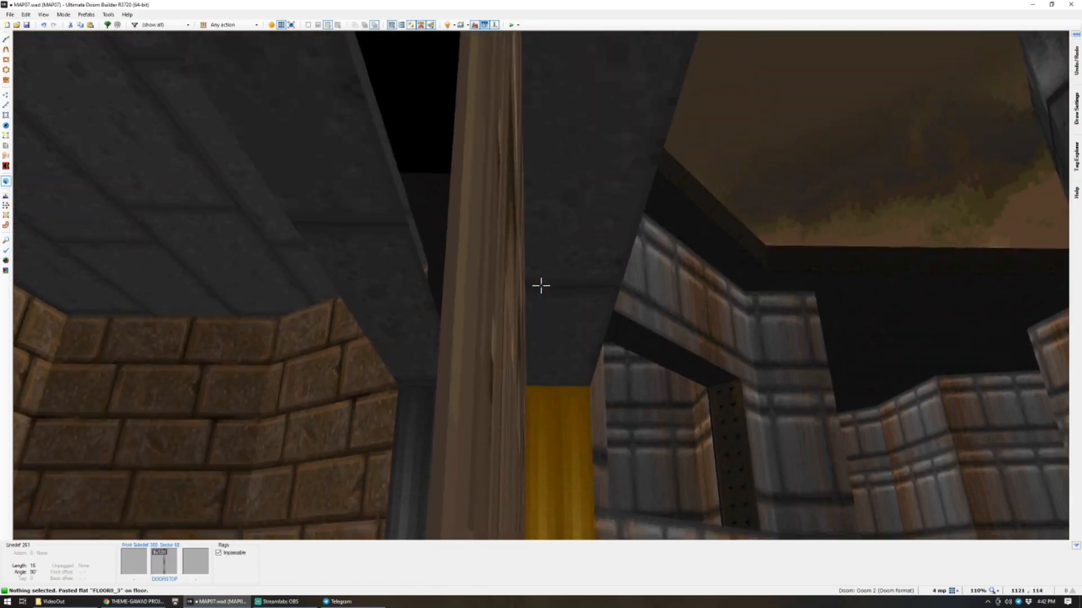
# Lower the ceiling of the area directly north of the octagonal room to 128.
pyautogui.press('w')
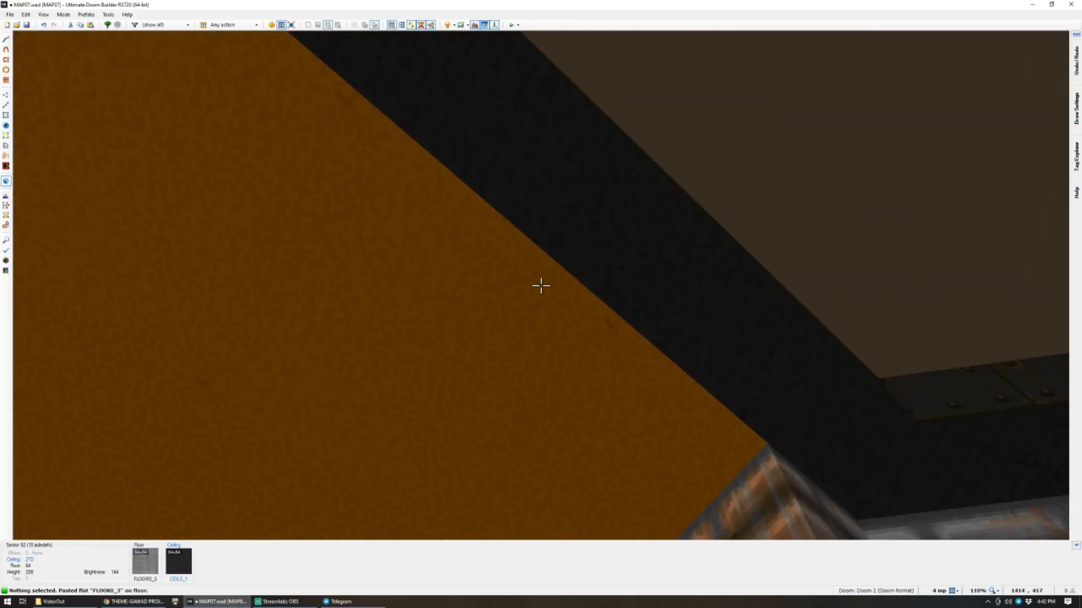
pyautogui.click(541, 285)
pyautogui.press('s')
pyautogui.scroll(-9, 541, 285)
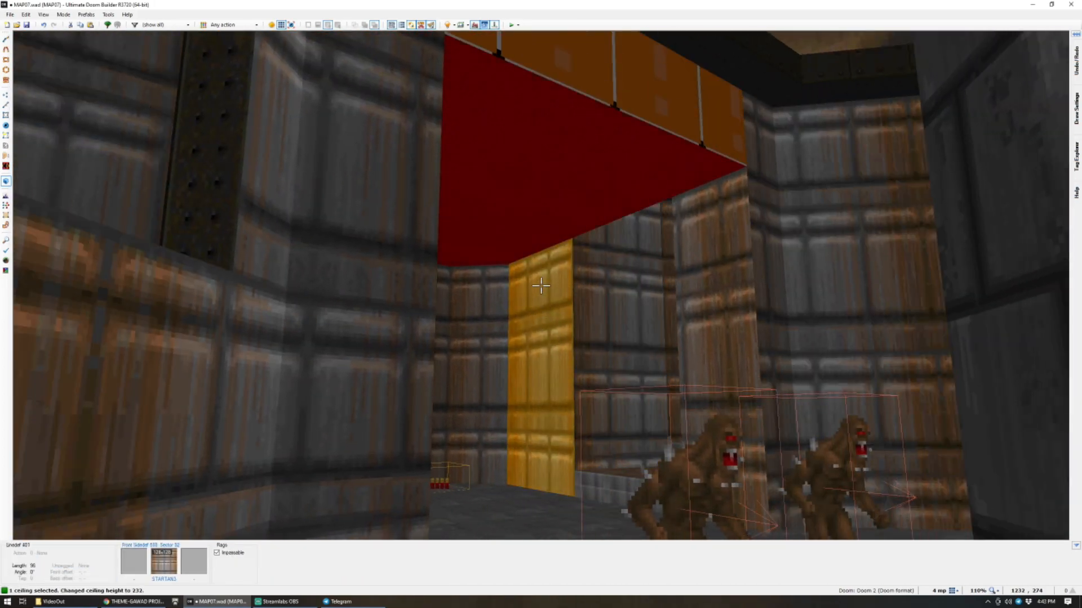
pyautogui.press('w')
pyautogui.press('s')
pyautogui.press('w')
pyautogui.press('a')
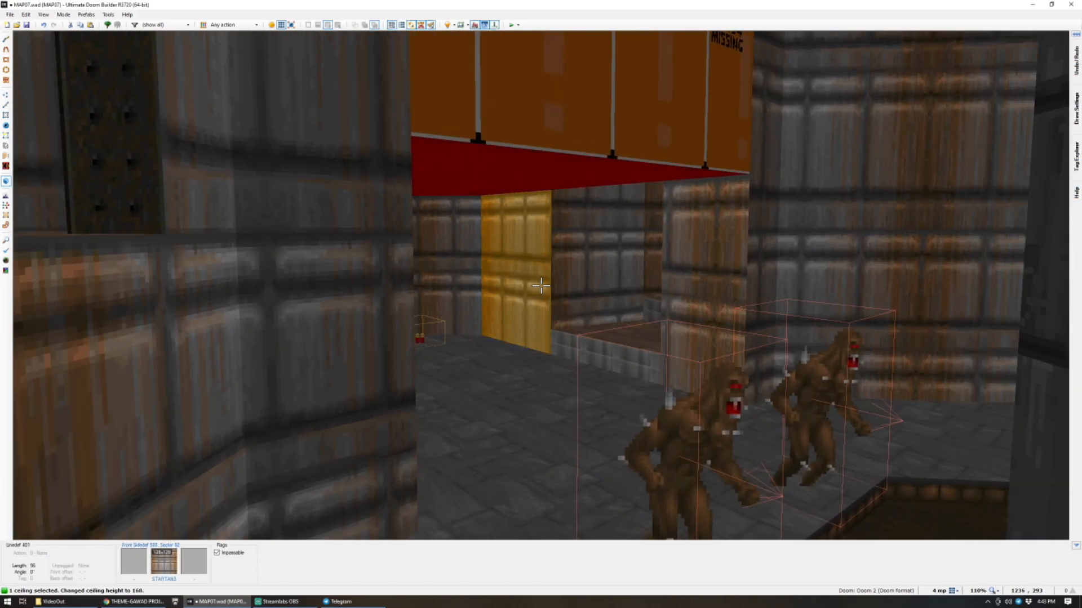
pyautogui.scroll(-5, 541, 286)
pyautogui.press('w')
pyautogui.scroll(-2, 540, 286)
pyautogui.press('c')
# Paste the STARTAN3 texture onto the missing upper wall above the octagonal room's north opening.
pyautogui.hotkey('ctrl', 'v')
pyautogui.press('s')
pyautogui.press('w')
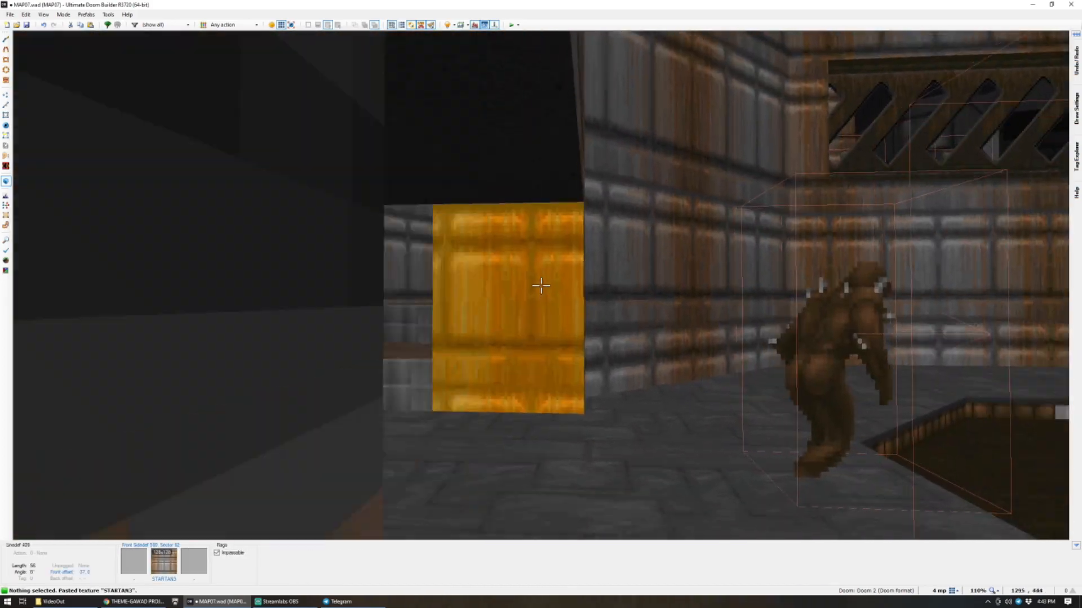
# Insert a vertex on each side wall of the north opening, 16 units from the octagonal room's edge.
pyautogui.press('q')
pyautogui.scroll(-3, 541, 290)
pyautogui.scroll(10, 549, 305)
pyautogui.press('v')
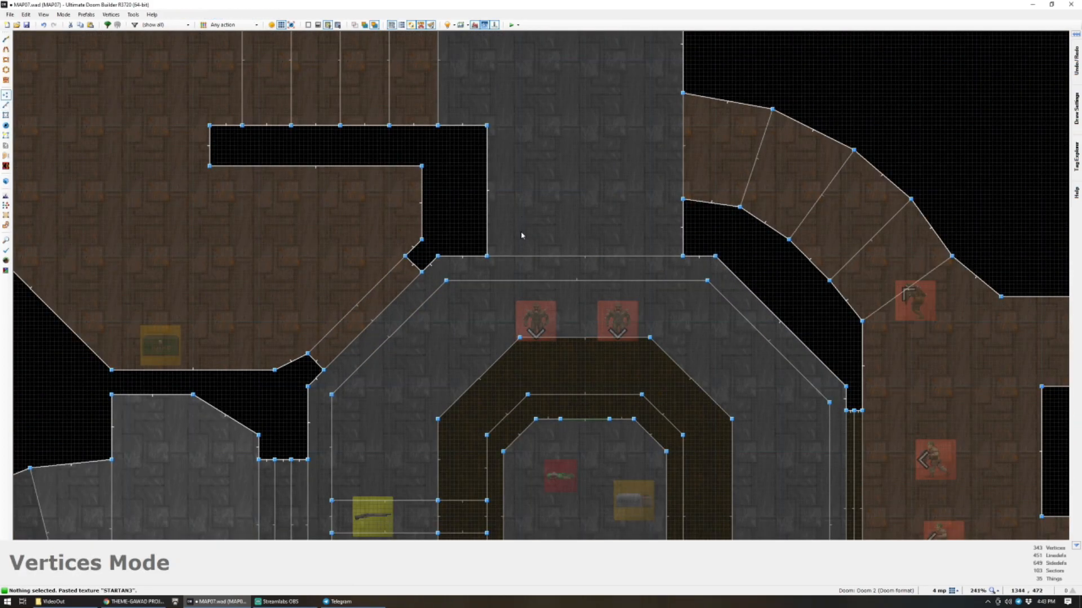
pyautogui.scroll(4, 811, 216)
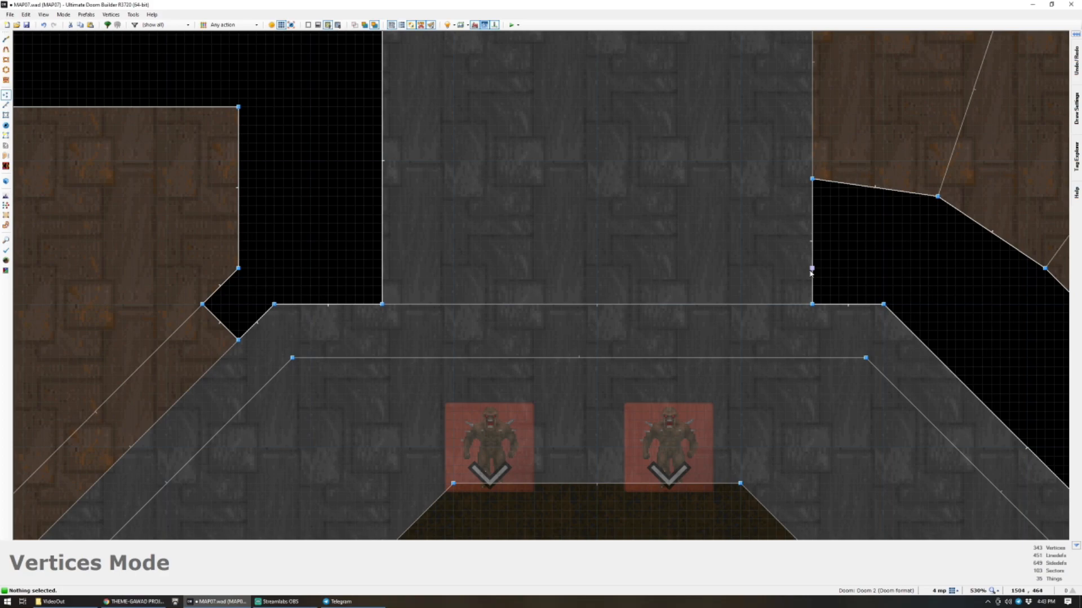
pyautogui.rightClick(812, 269)
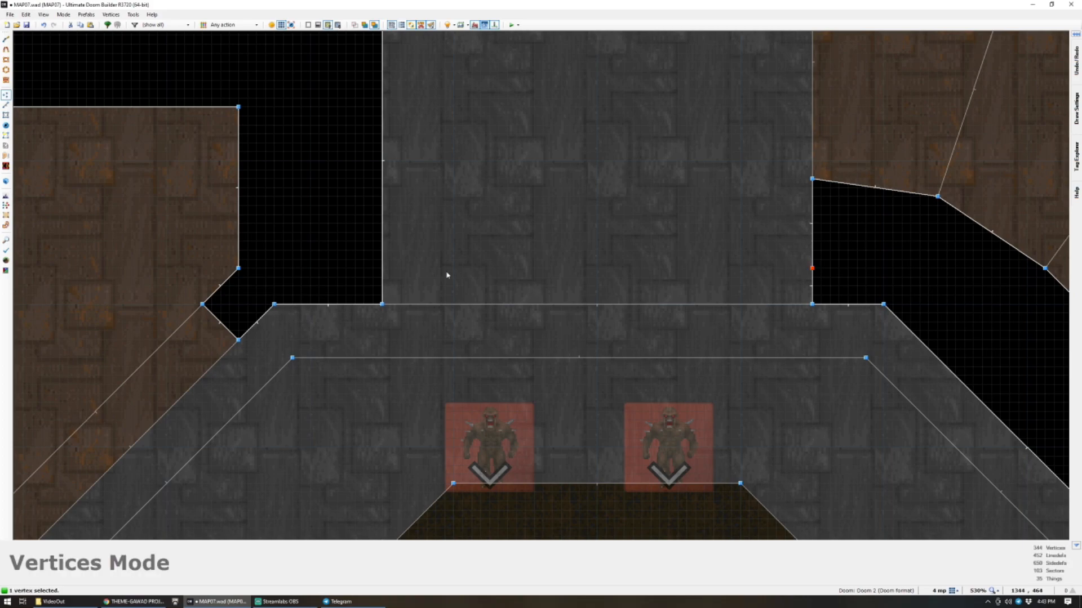
pyautogui.rightClick(383, 270)
# Apply the LITEBLU1 texture to the two short wall sections beside the north opening.
pyautogui.press('q')
pyautogui.click(541, 286)
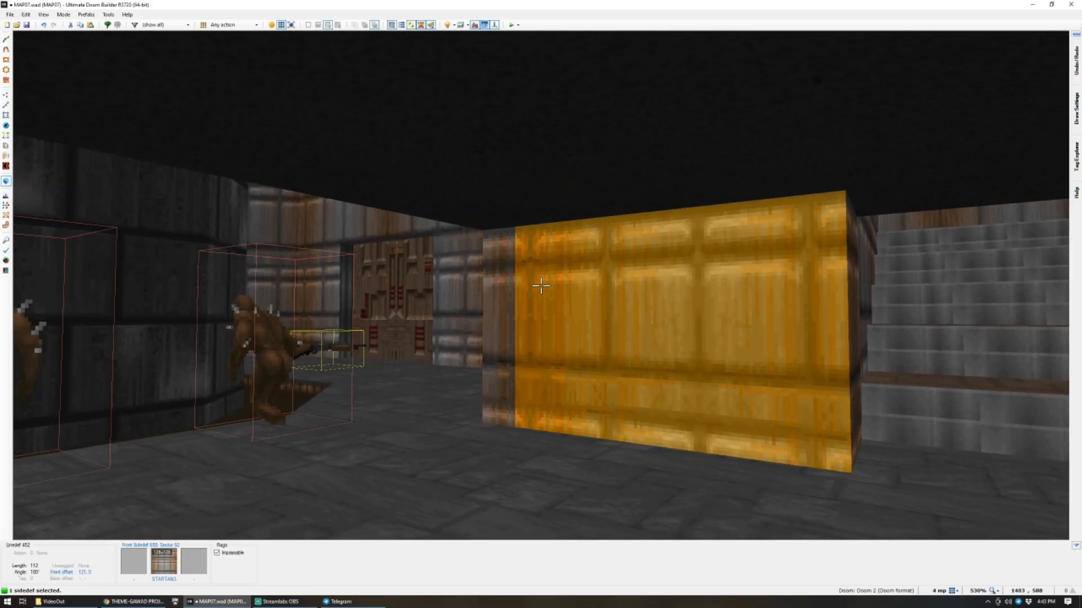
pyautogui.click(541, 285)
pyautogui.rightClick(540, 286)
pyautogui.write('B')
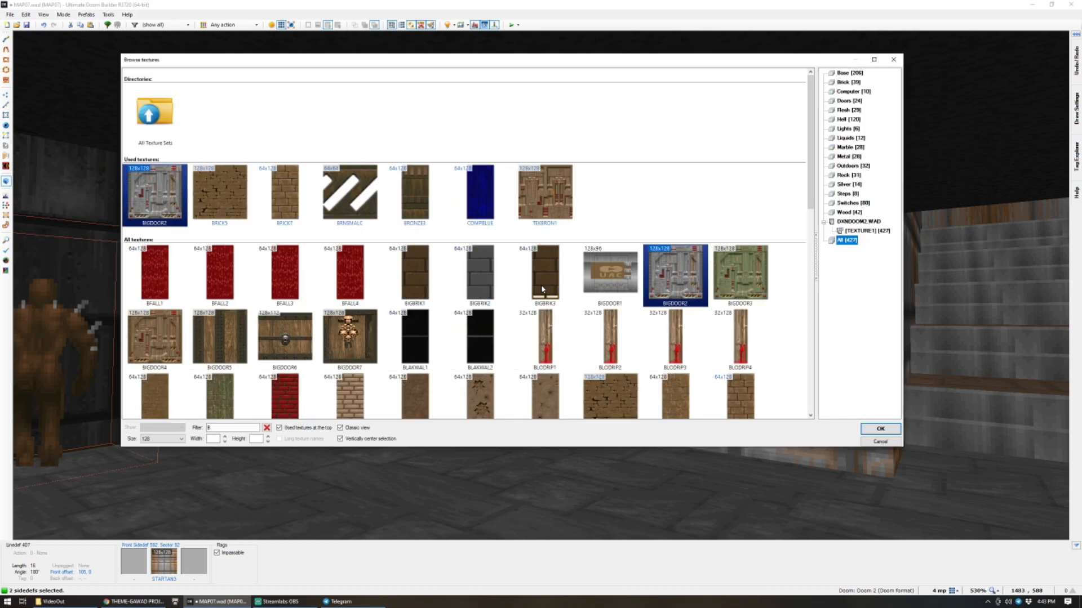
pyautogui.write('LU')
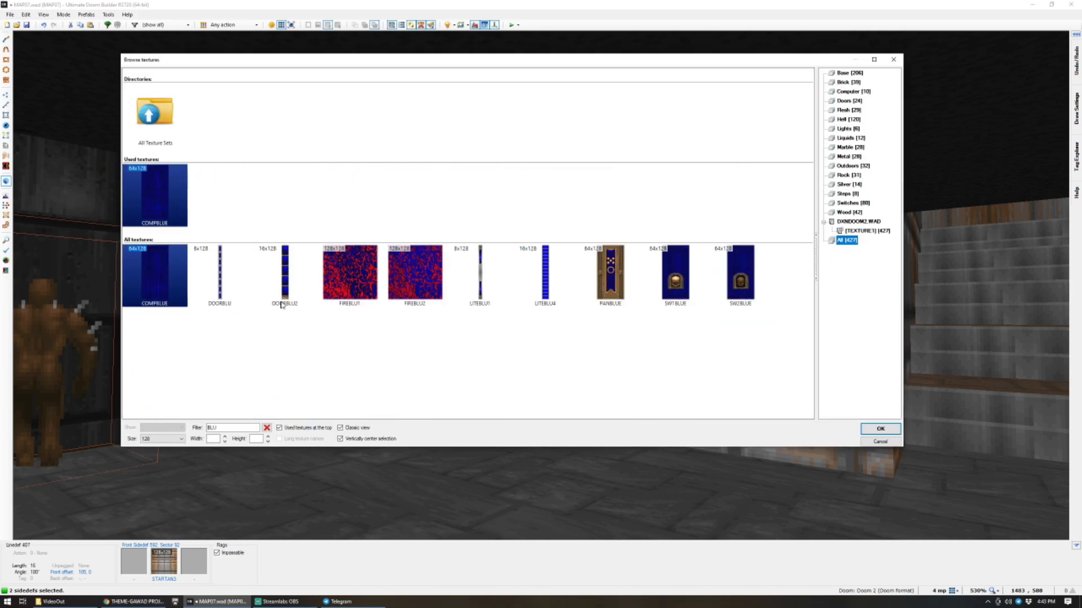
pyautogui.doubleClick(482, 279)
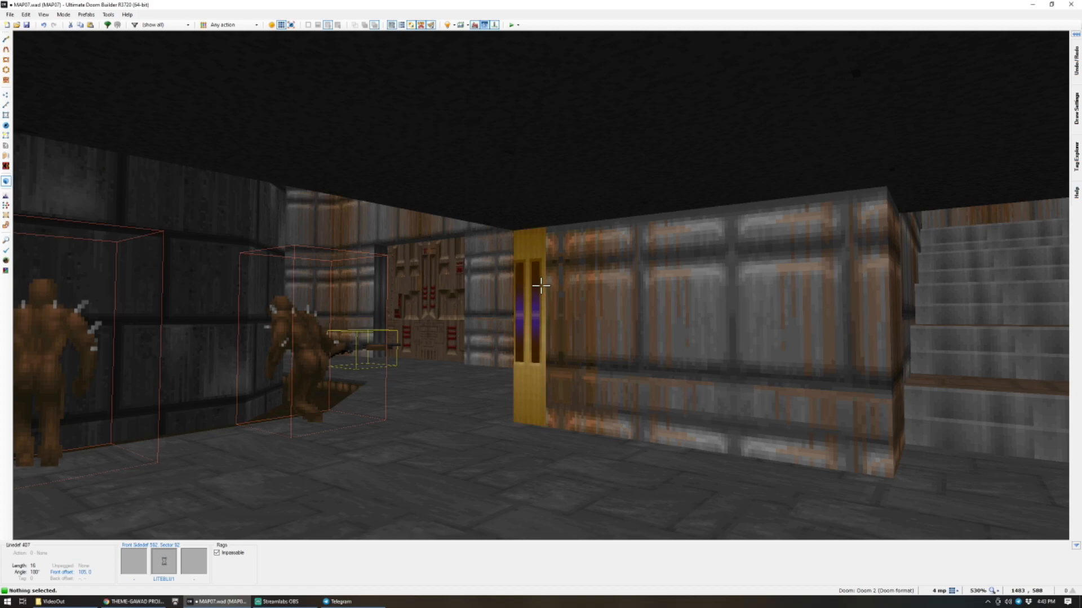
# Reset the texture offsets of both light strips at the north opening and set them to 0, -8.
pyautogui.press('w')
pyautogui.press('r')
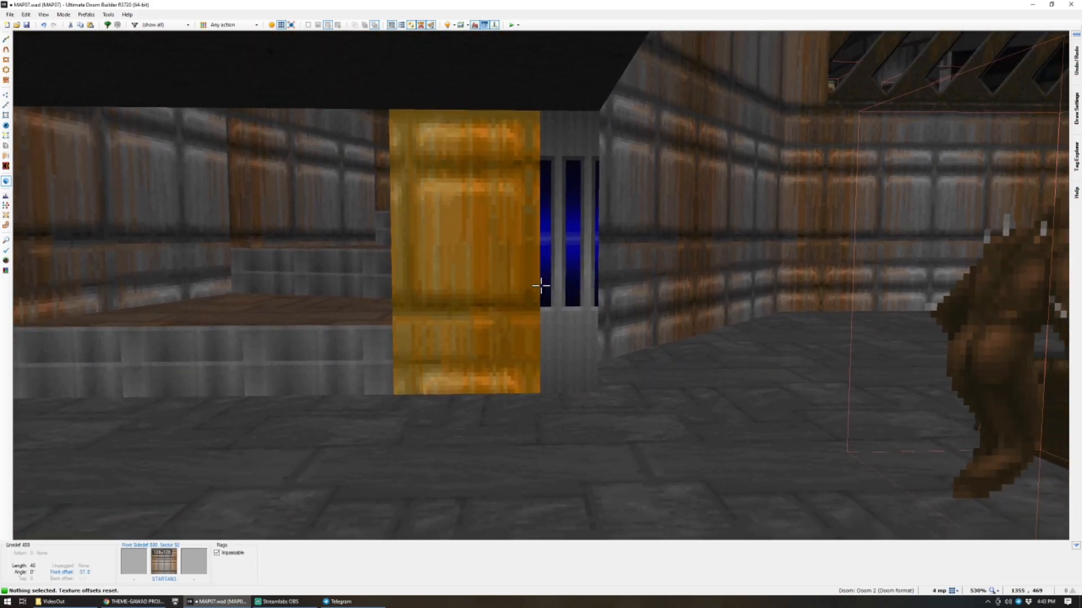
pyautogui.press('r')
pyautogui.click(540, 285)
pyautogui.press('s')
pyautogui.click(541, 286)
pyautogui.hotkey('shift', 'Down')
pyautogui.press('c')
pyautogui.press('s')
pyautogui.press('w')
pyautogui.click(540, 285)
# Select both light strips at the north opening and replace their texture with LITE5.
pyautogui.press('w')
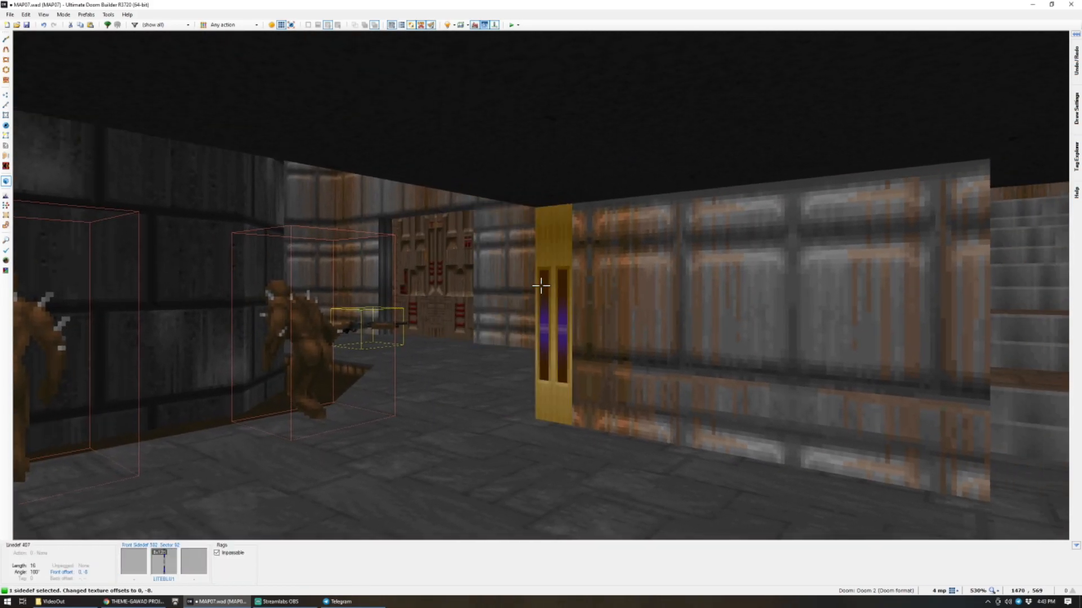
pyautogui.click(541, 285)
pyautogui.middleClick(540, 286)
pyautogui.press('Escape')
pyautogui.press('c')
pyautogui.press('s')
pyautogui.press('s')
pyautogui.click(540, 285)
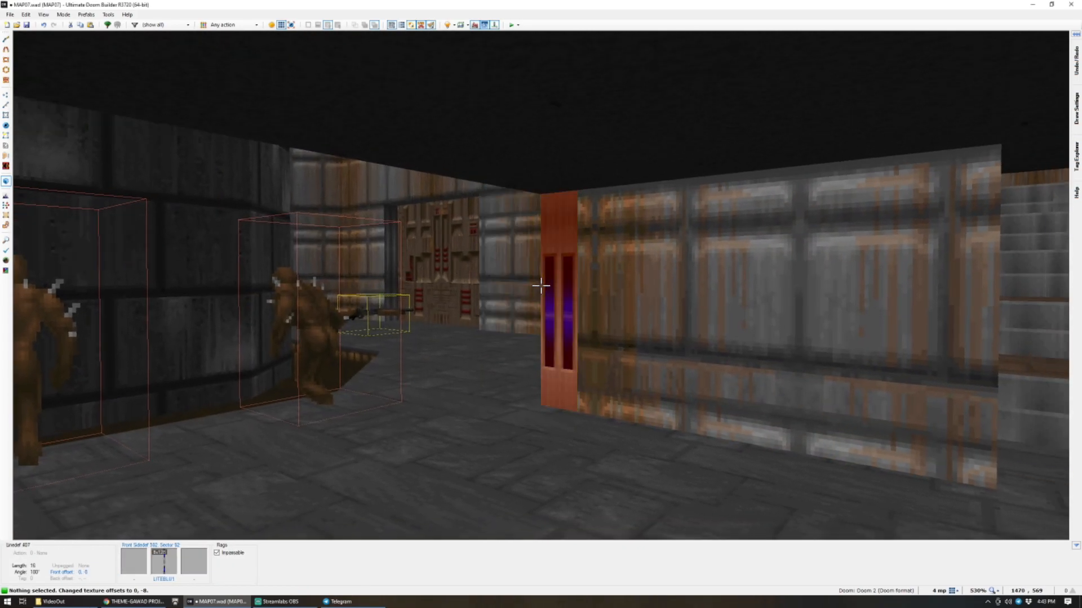
pyautogui.press('c')
pyautogui.click(541, 285)
pyautogui.press('c')
pyautogui.click(541, 286)
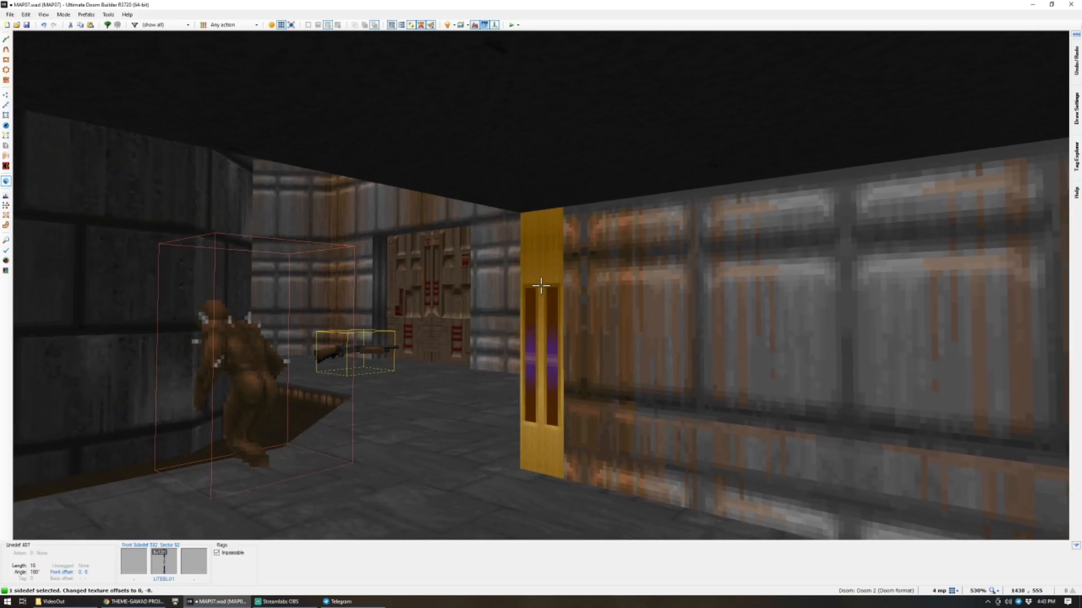
pyautogui.middleClick(541, 286)
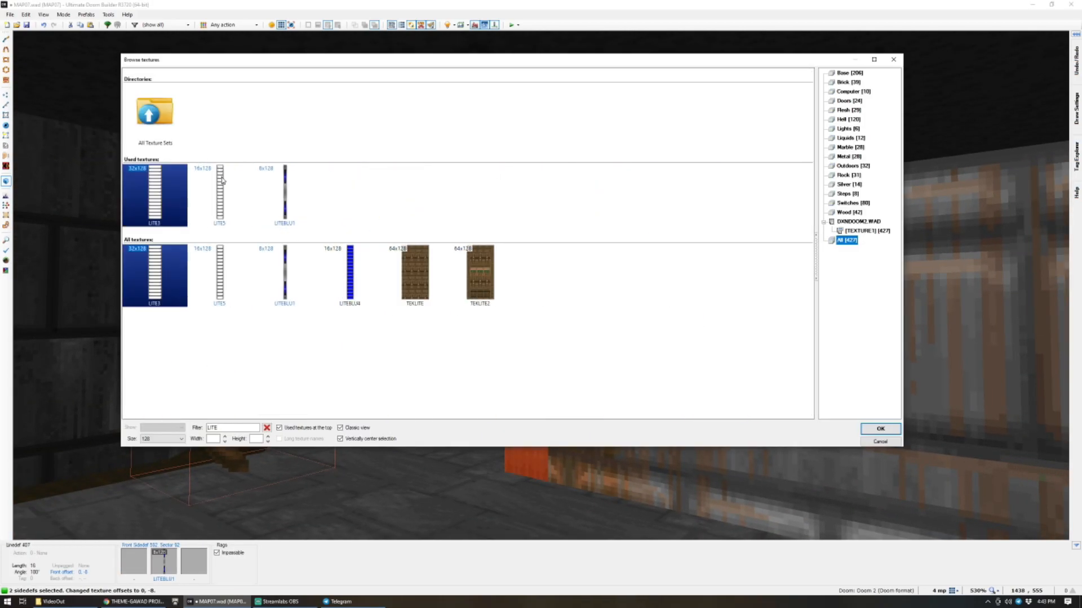
pyautogui.press('Return')
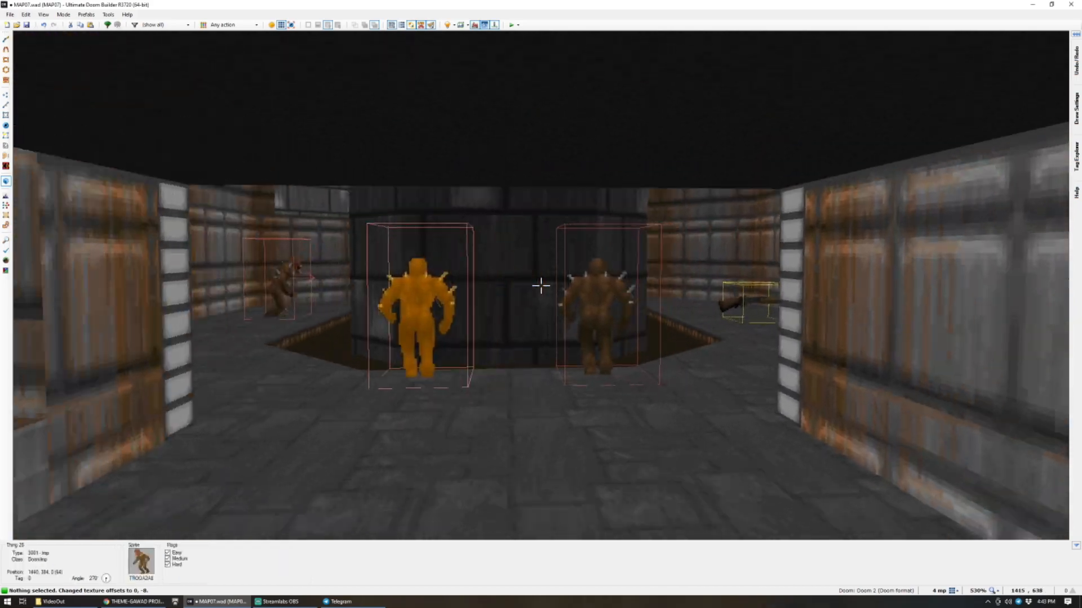
# Draw a 192-unit line across the north opening between the two inserted vertices to form a strip sector.
pyautogui.press('q')
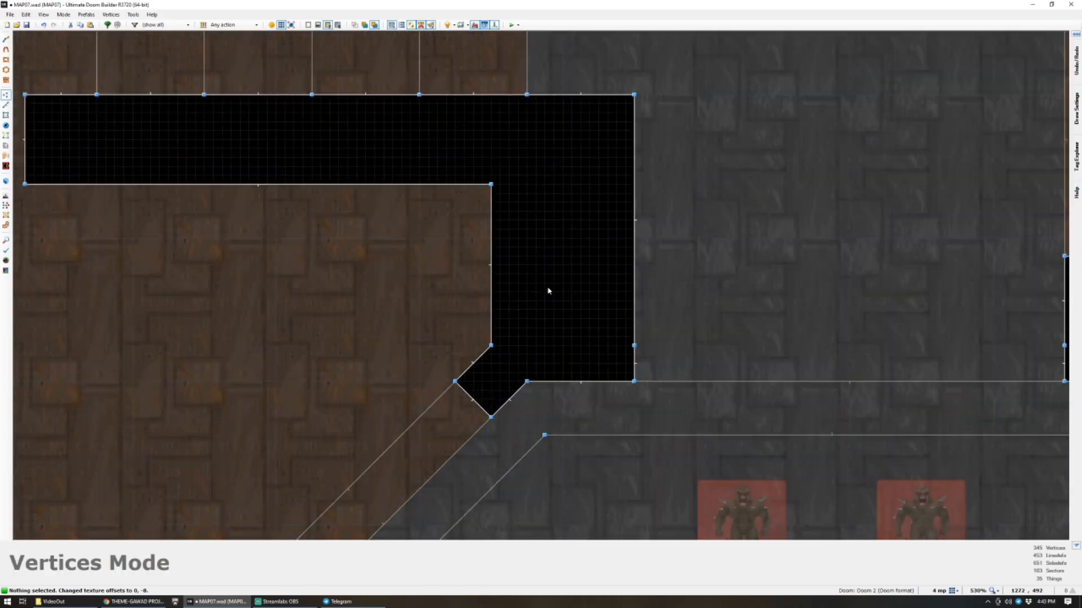
pyautogui.press('d')
pyautogui.click(634, 346)
pyautogui.scroll(-4, 676, 344)
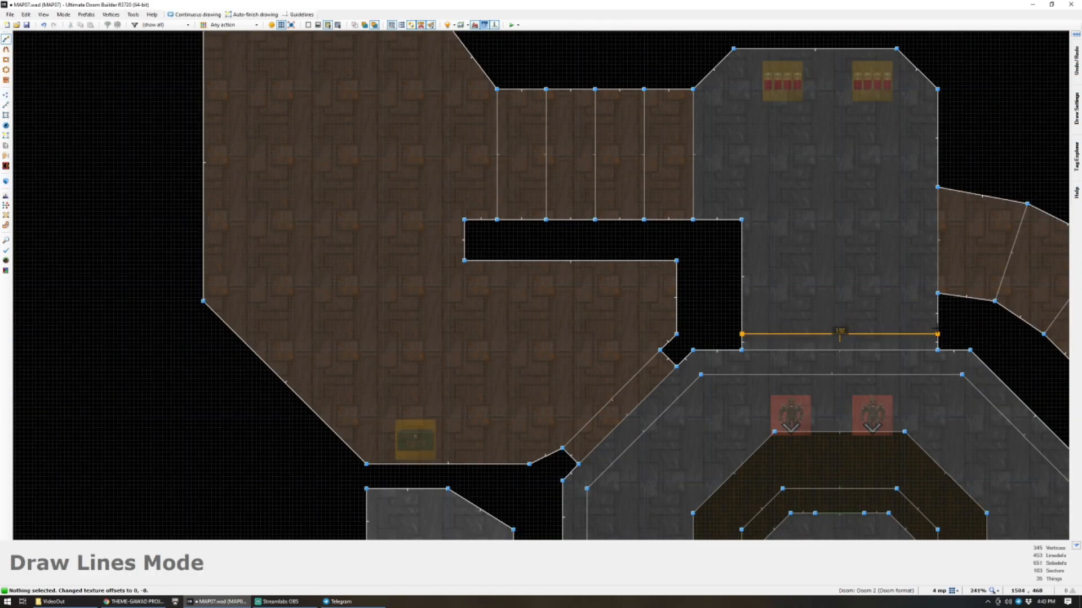
pyautogui.click(935, 329)
pyautogui.rightClick(935, 329)
# Set the brightness of the thin strip sector between the light textures to 192.
pyautogui.press('q')
pyautogui.press('s')
pyautogui.keyDown('ctrl'); pyautogui.scroll(4, 541, 286); pyautogui.keyUp('ctrl')
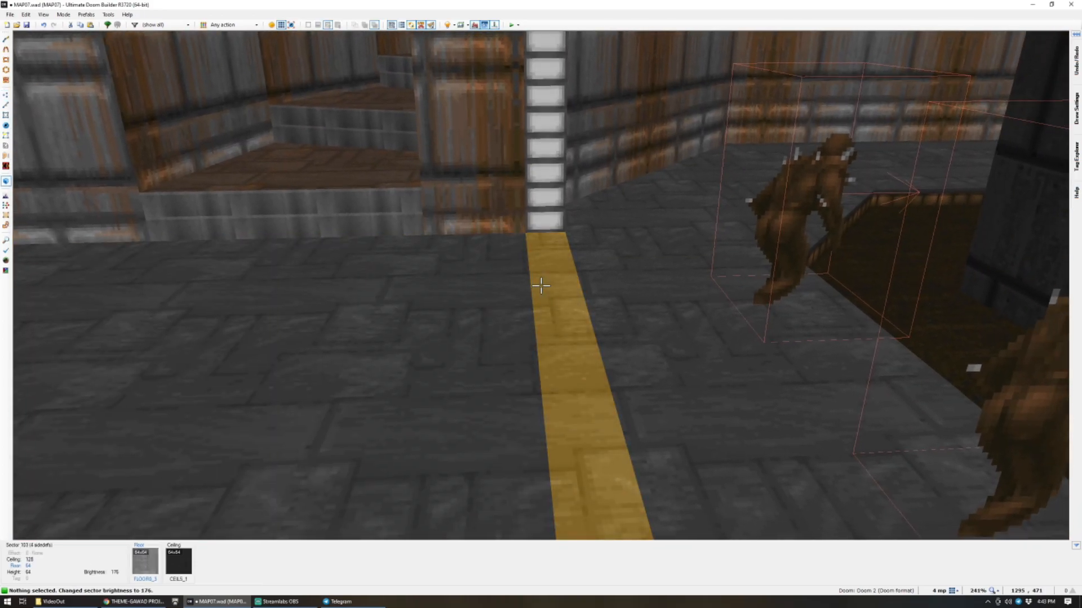
pyautogui.keyDown('ctrl'); pyautogui.scroll(1, 541, 286); pyautogui.keyUp('ctrl')
# Raise the ceiling of the area north of the light strip to 192.
pyautogui.press('s')
pyautogui.press('w')
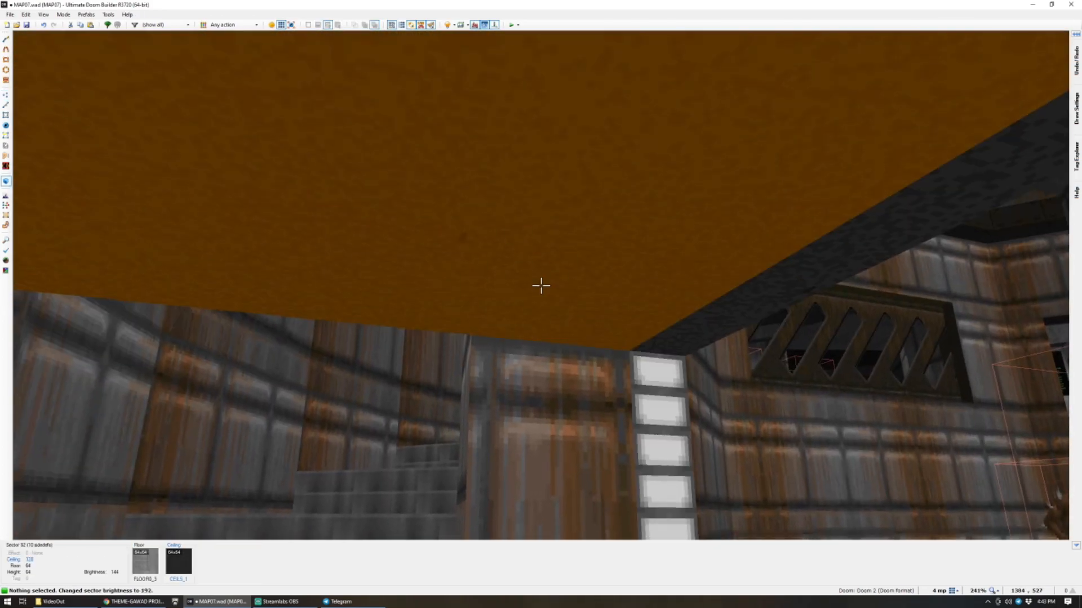
pyautogui.click(541, 286)
pyautogui.scroll(9, 540, 285)
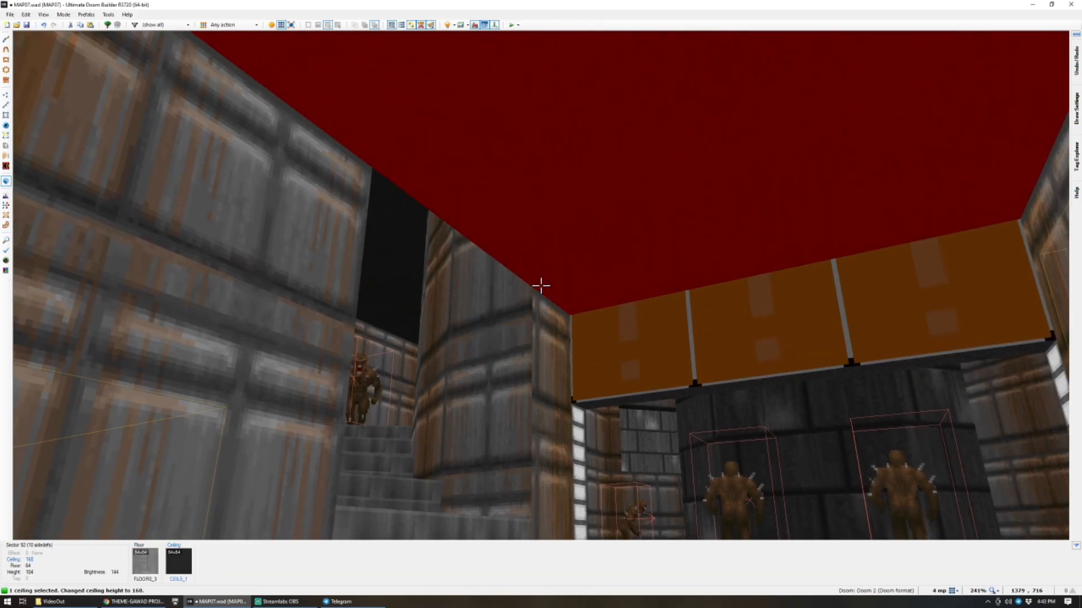
pyautogui.press('w')
pyautogui.click(541, 286)
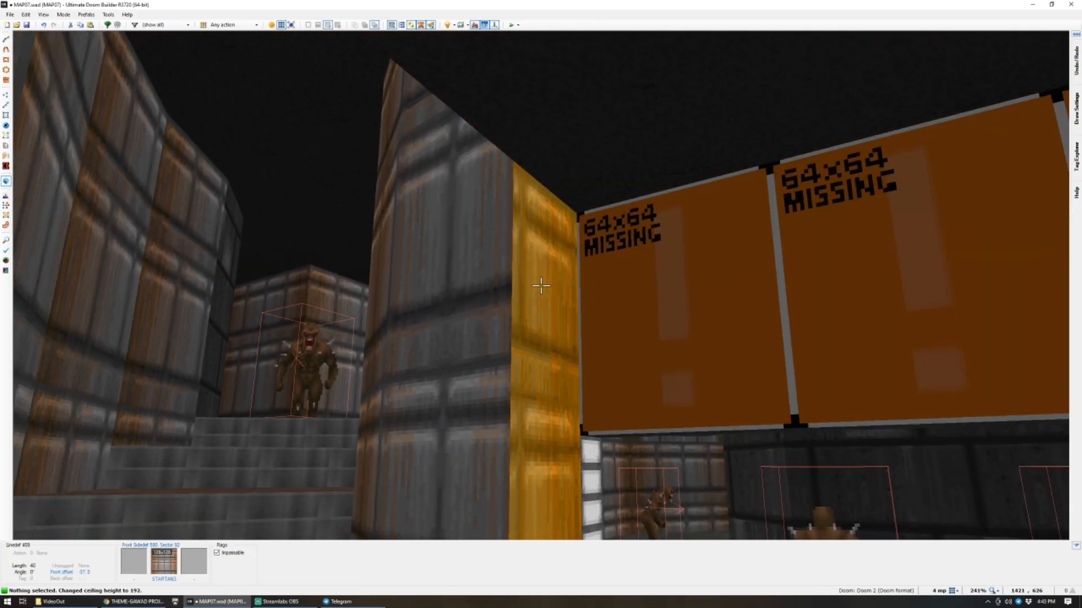
# Paste STARTAN3 onto the missing wall above the lit opening and select the adjoining matching walls.
pyautogui.hotkey('ctrl', 'c')
pyautogui.hotkey('ctrl', 'v')
pyautogui.press('s')
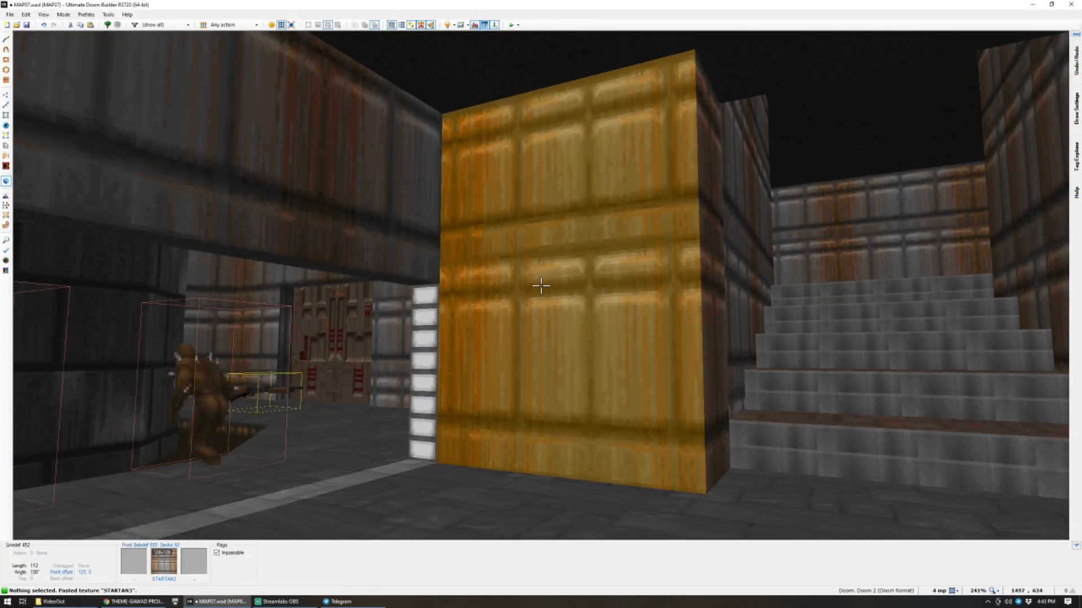
pyautogui.press('w')
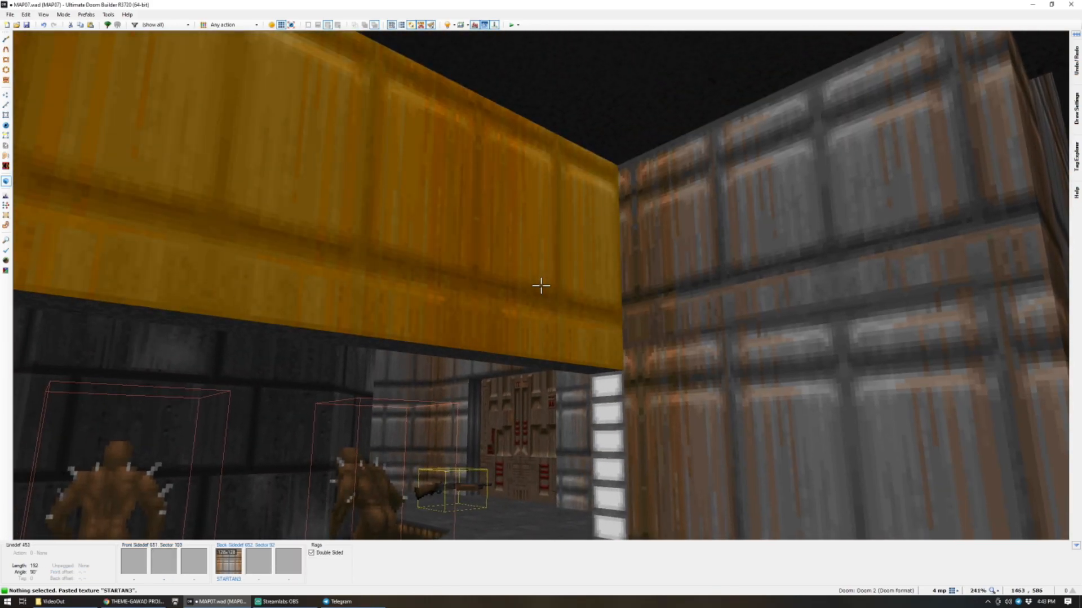
pyautogui.keyDown('shift'); pyautogui.click(541, 285); pyautogui.keyUp('shift')
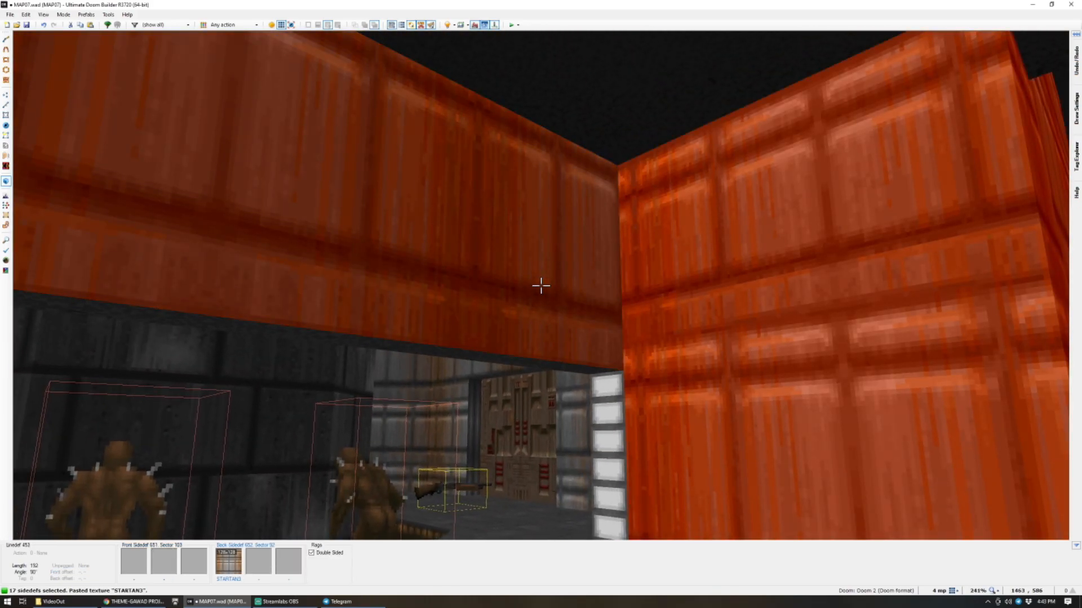
pyautogui.press('c')
pyautogui.press('s')
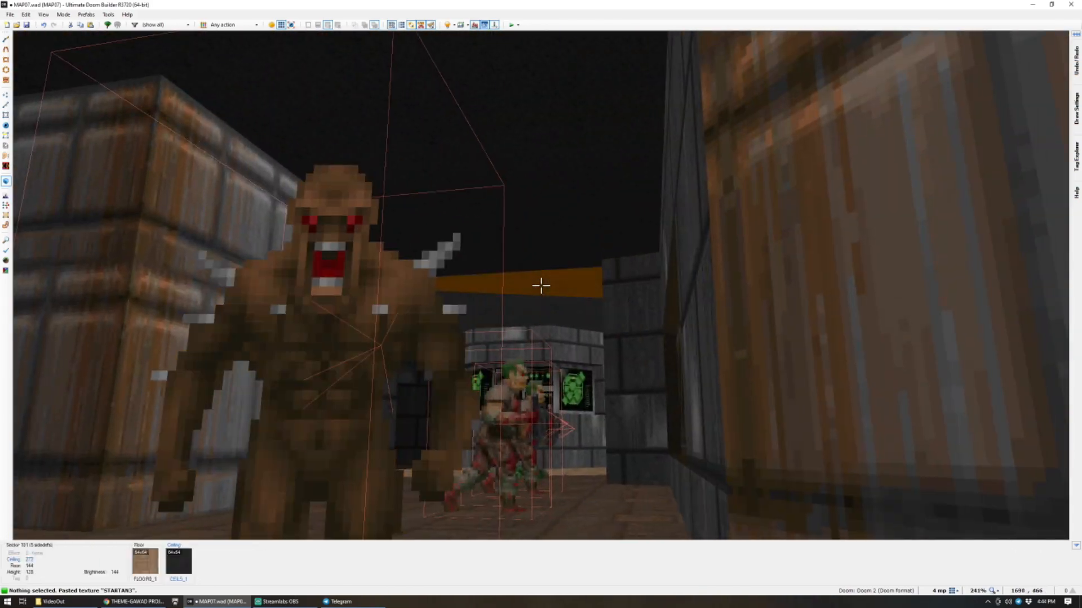
# Copy the STONE2 texture and flood-fill it across the connected wall surfaces by the stairway.
pyautogui.hotkey('ctrl', 'c')
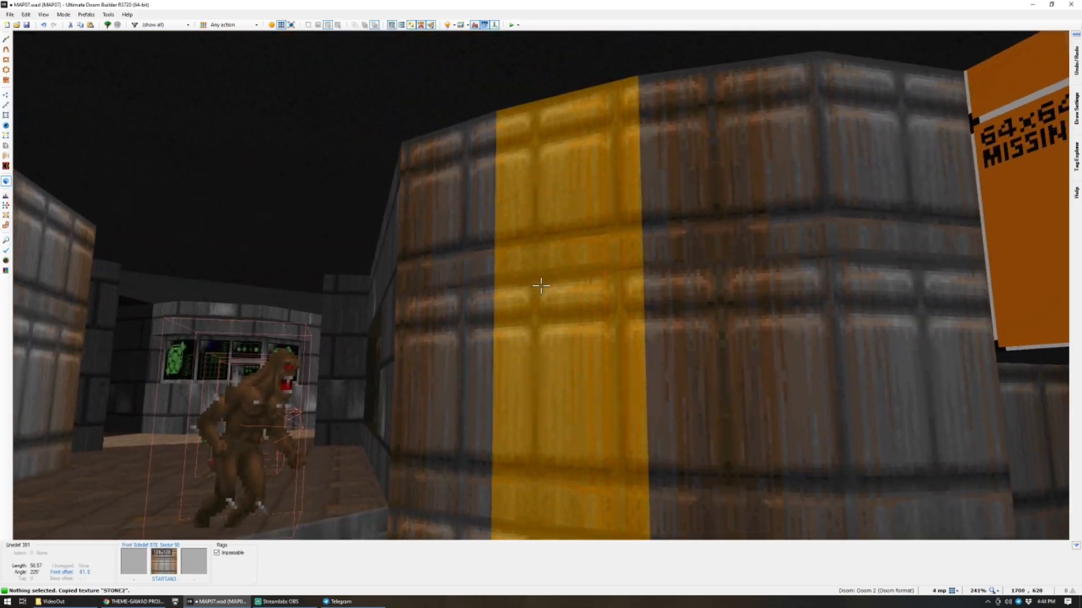
pyautogui.keyDown('shift'); pyautogui.middleClick(541, 286); pyautogui.keyUp('shift')
pyautogui.press('w')
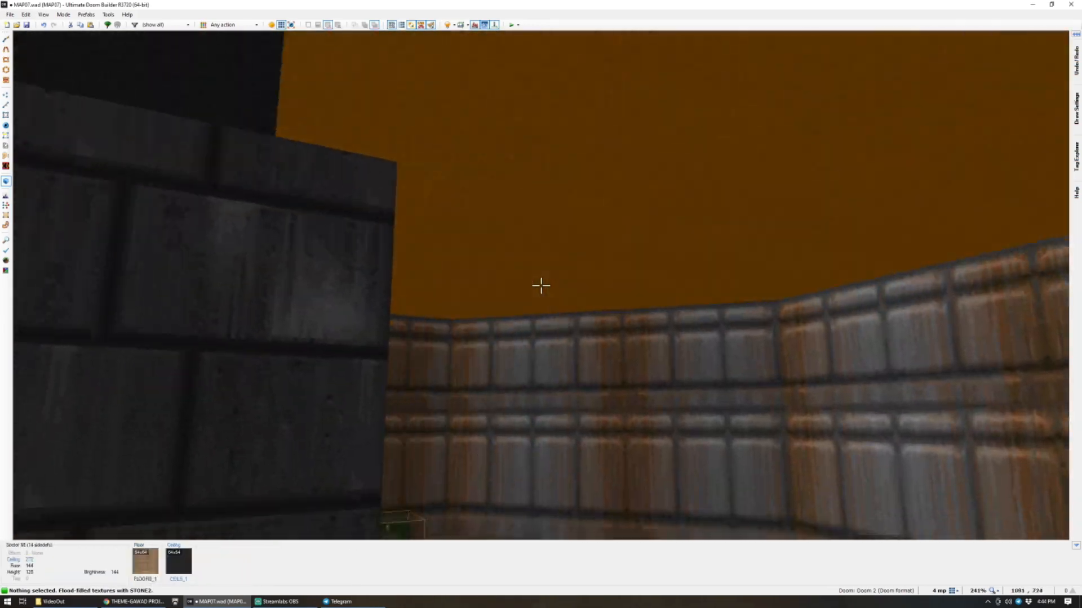
# Flood-fill STONE2 across the connected STARTAN3 walls of the upper room with the two riflemen.
pyautogui.press('w')
pyautogui.hotkey('ctrl', 'v')
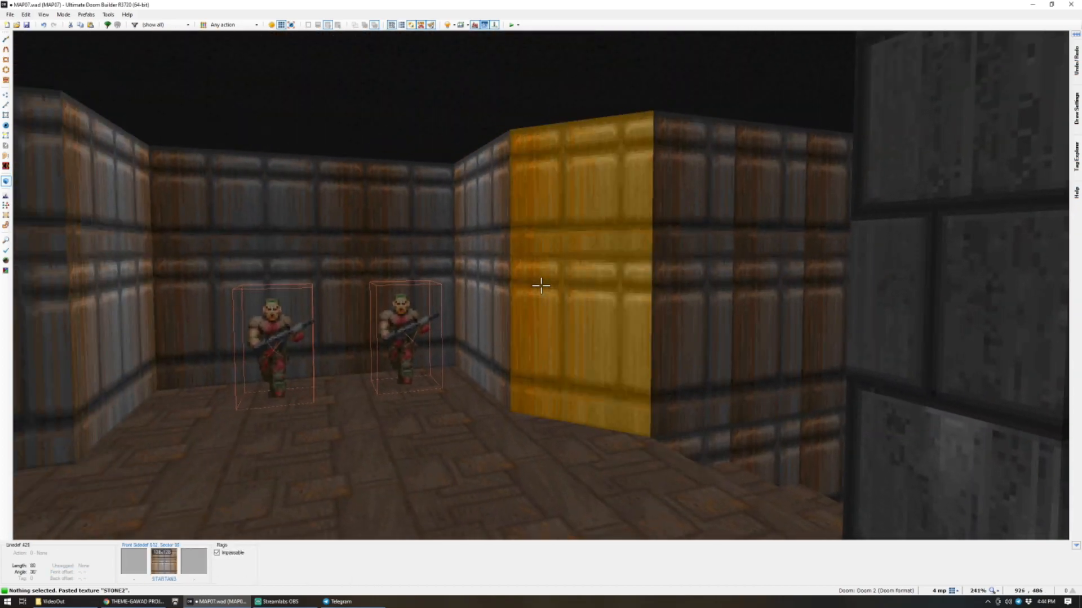
pyautogui.keyDown('shift'); pyautogui.middleClick(541, 285); pyautogui.keyUp('shift')
pyautogui.press('w')
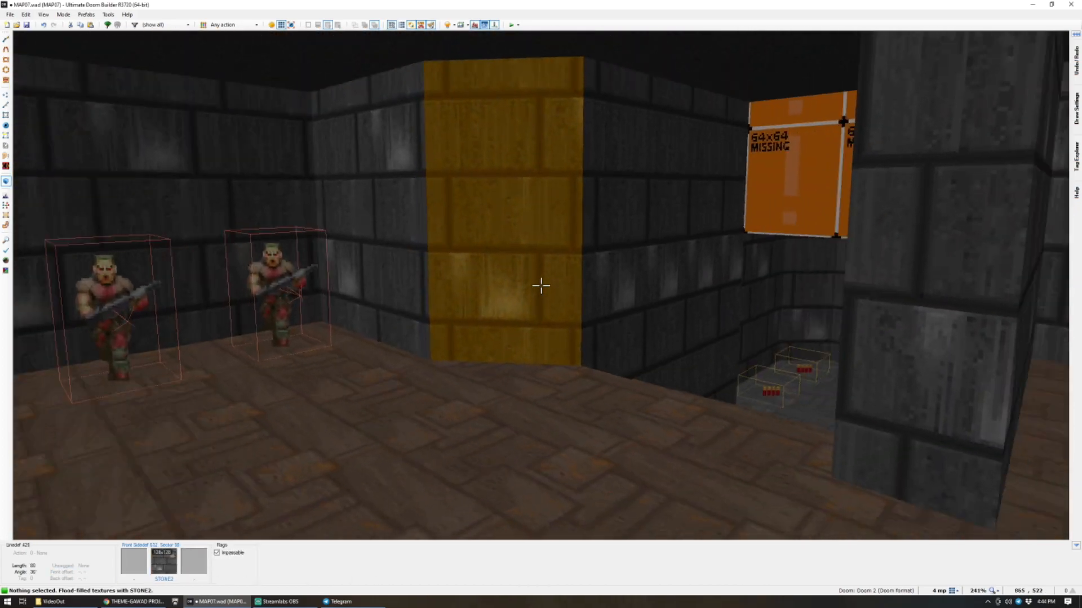
# Paste STONE2 onto the missing upper walls above the lit opening and above the passage to the stairs.
pyautogui.press('w')
pyautogui.hotkey('ctrl', 'v')
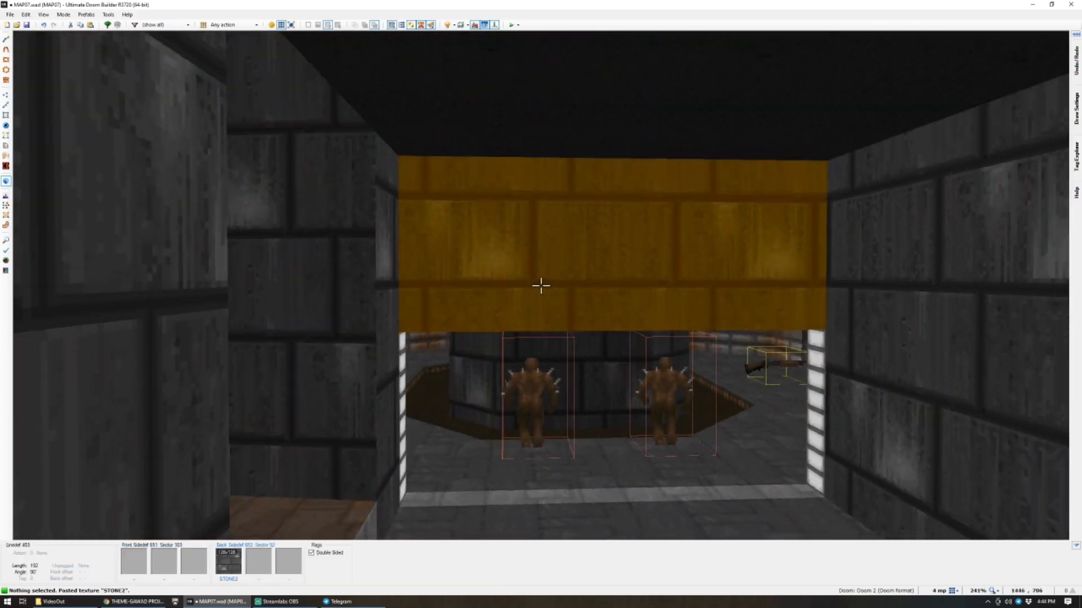
pyautogui.press('w')
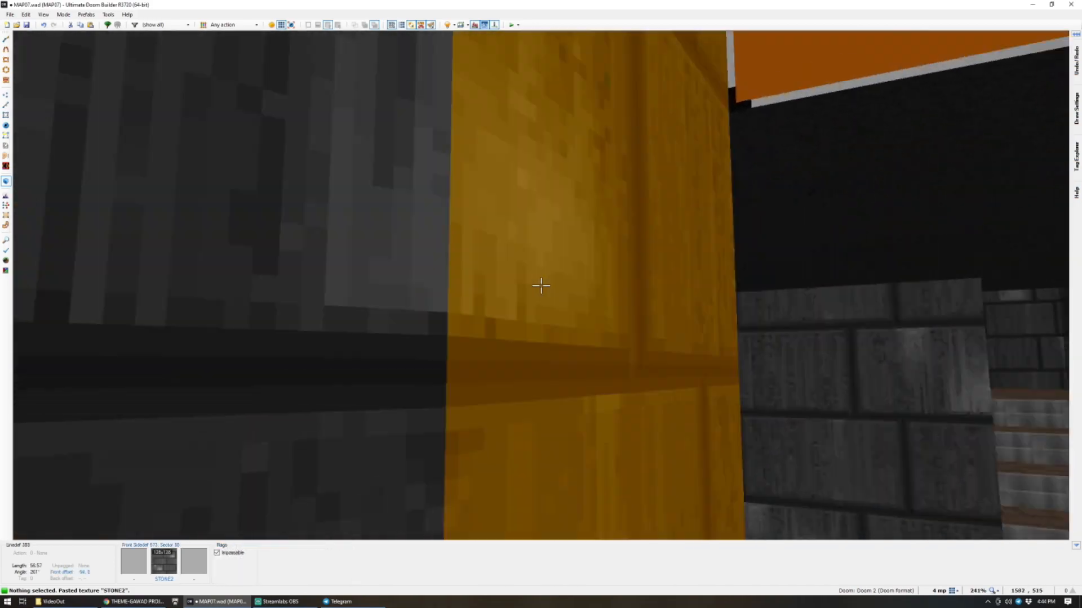
pyautogui.hotkey('ctrl', 'v')
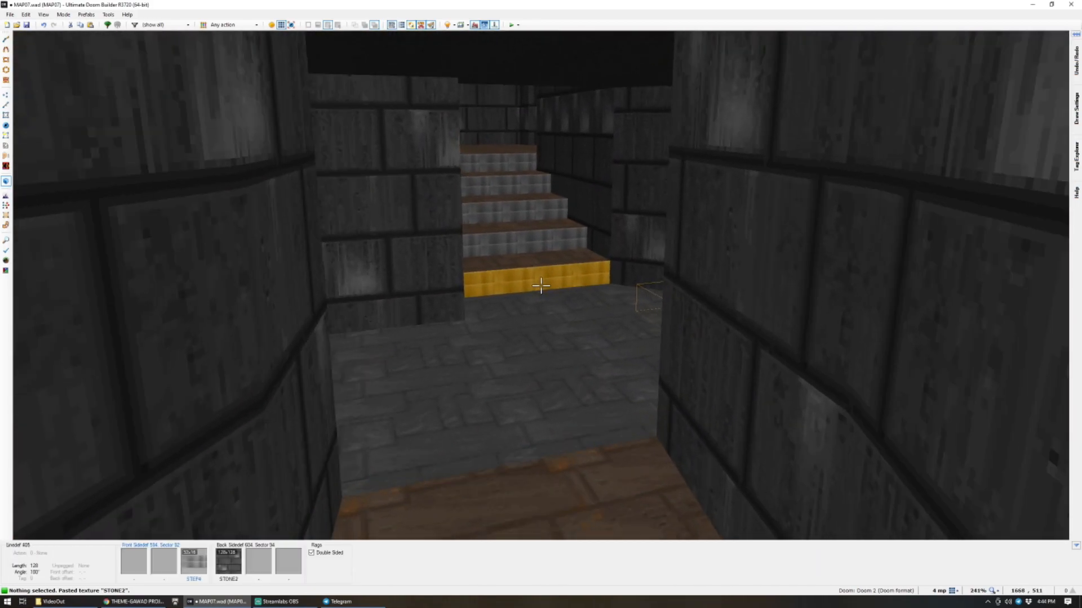
# Auto-align the connected STONE2 walls around the stairway in both X and Y.
pyautogui.press('w')
pyautogui.hotkey('ctrl', 'a')
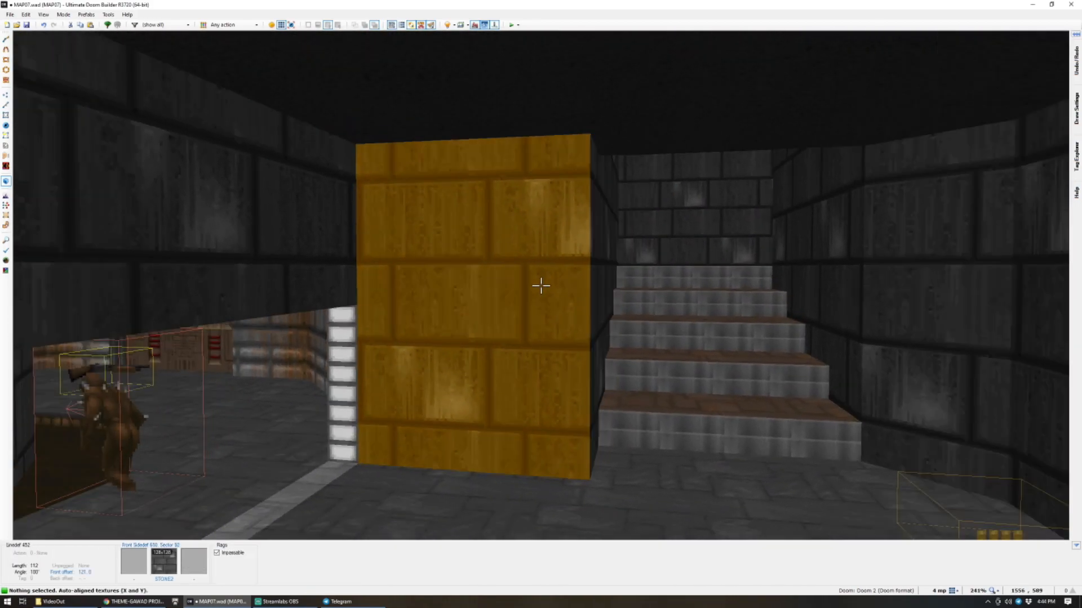
pyautogui.press('w')
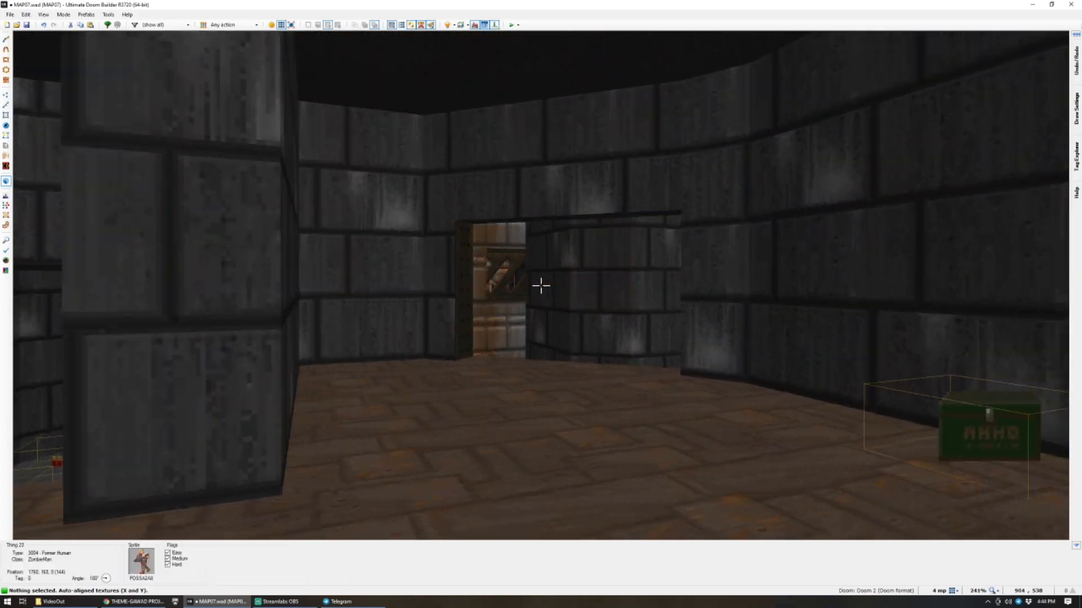
pyautogui.press('e')
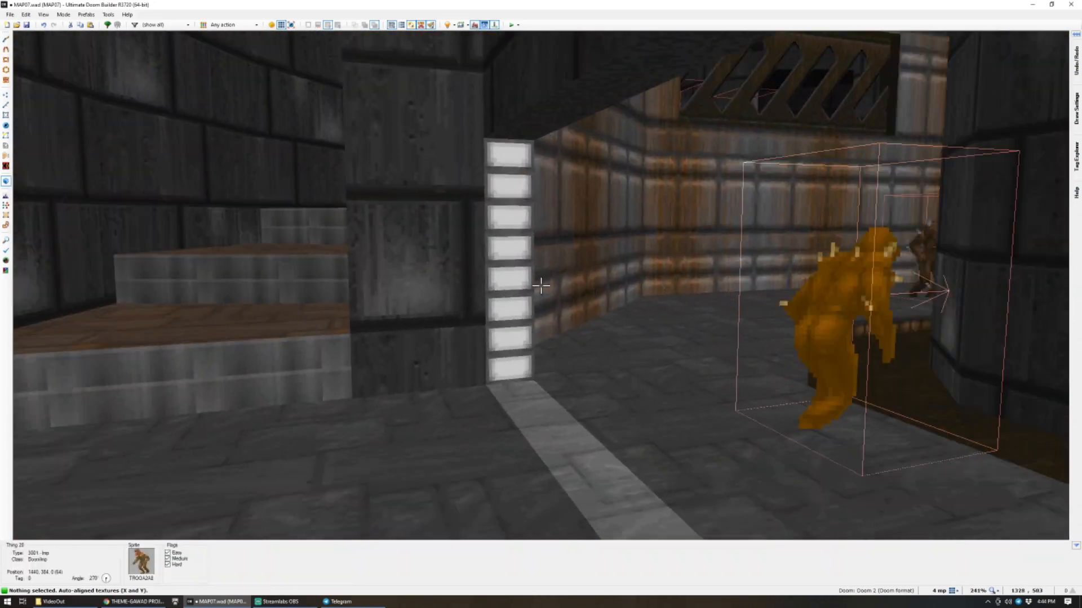
# Draw a recess 128 units wide and 16 deep into the north wall behind the two shotgun shell pickups.
pyautogui.press('q')
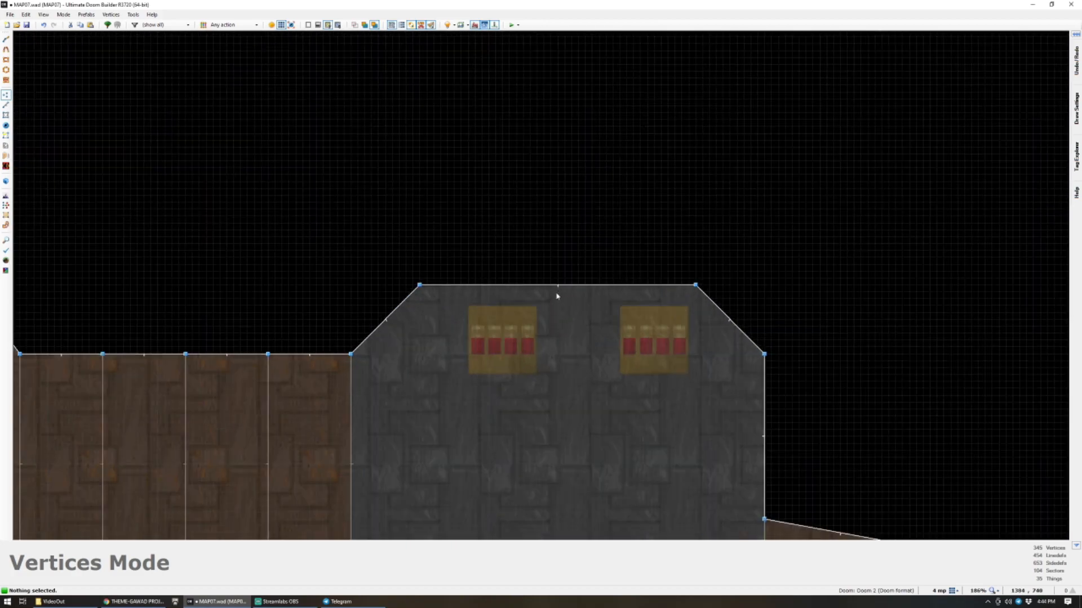
pyautogui.press('space')
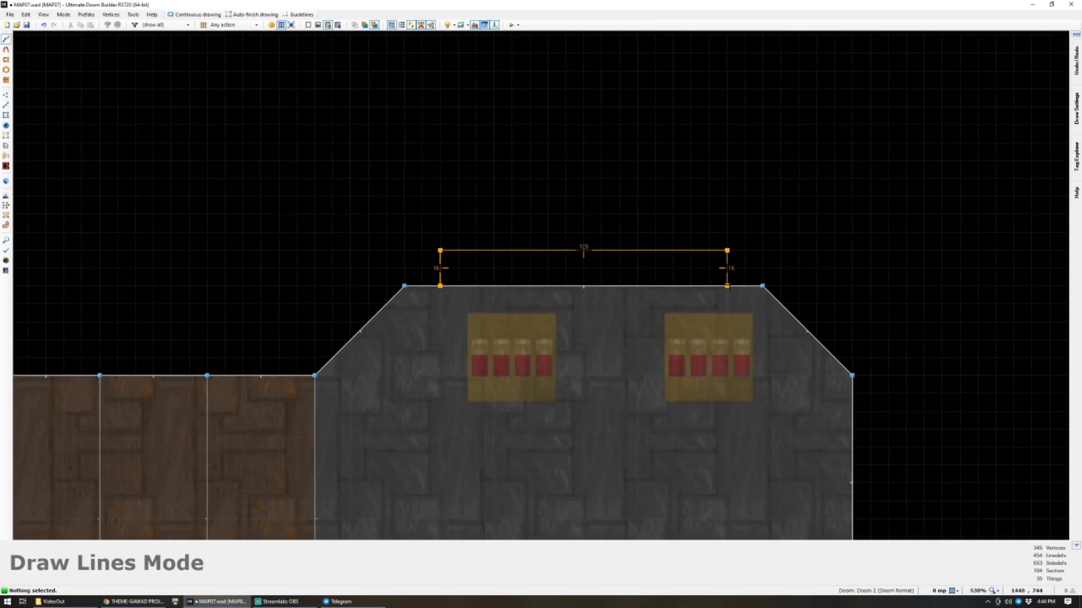
pyautogui.click(440, 287)
pyautogui.press('q')
pyautogui.press('e')
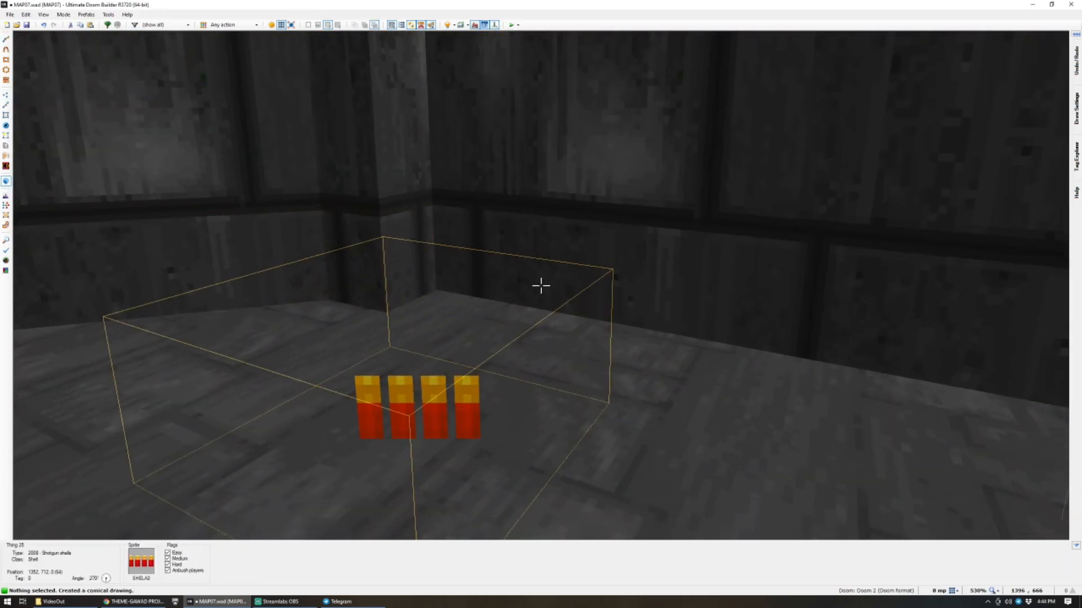
# Raise the floor of the new wall recess to 96.
pyautogui.click(541, 286)
pyautogui.press('d')
pyautogui.scroll(5, 541, 287)
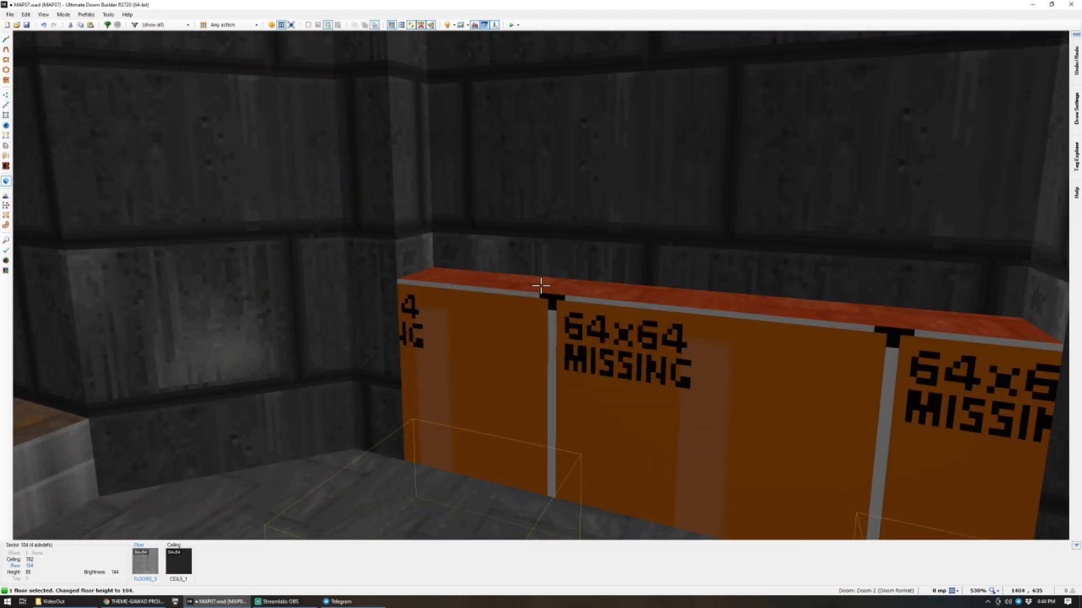
pyautogui.scroll(-1, 540, 286)
pyautogui.press('c')
# Lower the ceiling of the wall recess to 144.
pyautogui.click(541, 286)
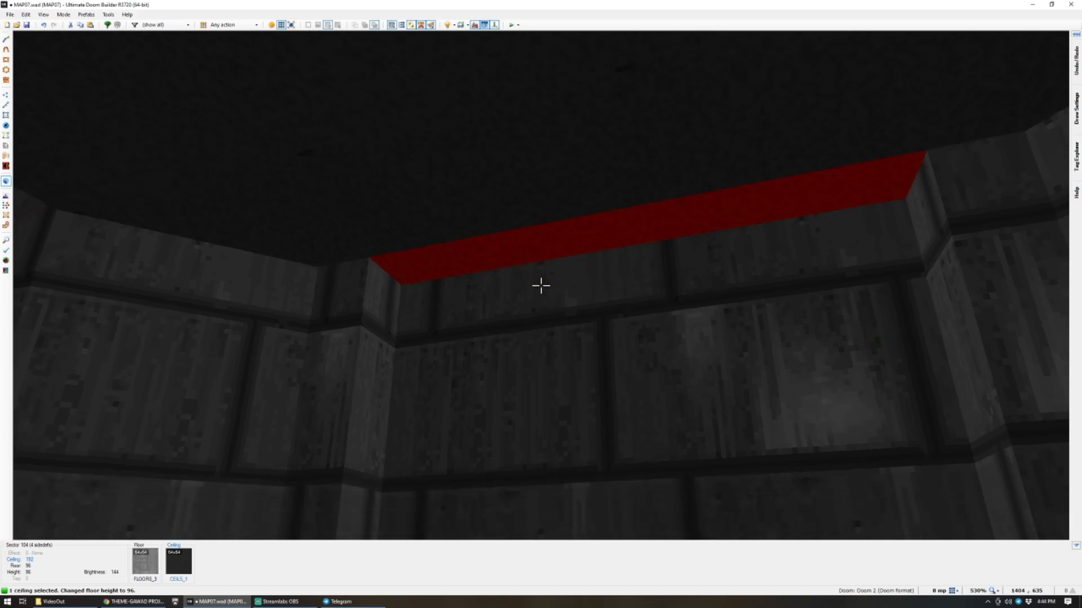
pyautogui.press('d')
pyautogui.scroll(-7, 541, 286)
pyautogui.press('c')
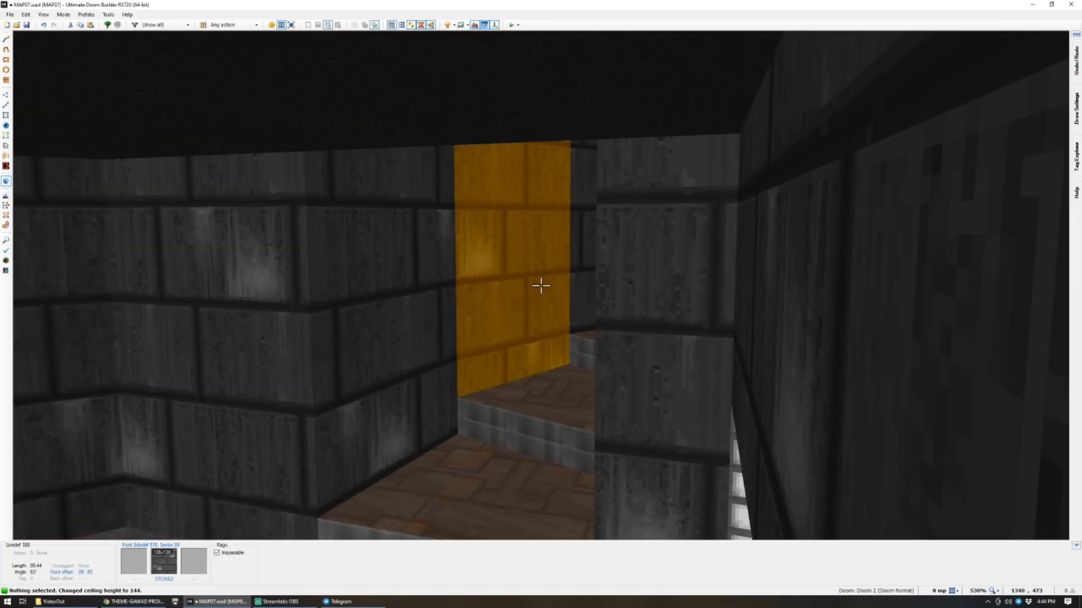
# Copy the COMPSTA2 texture from an existing computer panel and paste it onto the back wall of the recess.
pyautogui.press('e')
pyautogui.press('e')
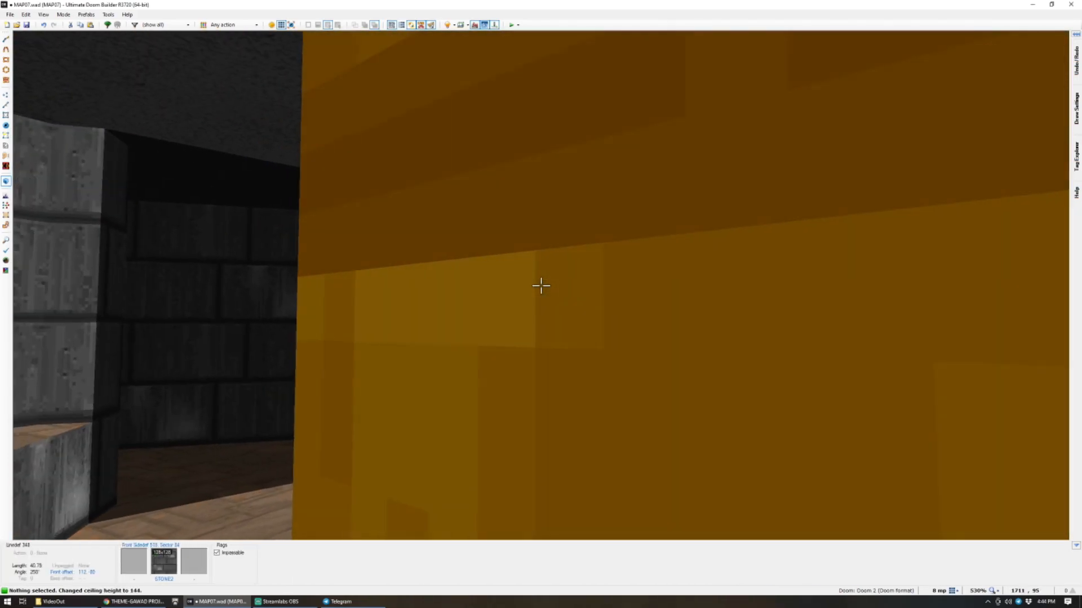
pyautogui.hotkey('ctrl', 'c')
pyautogui.press('w')
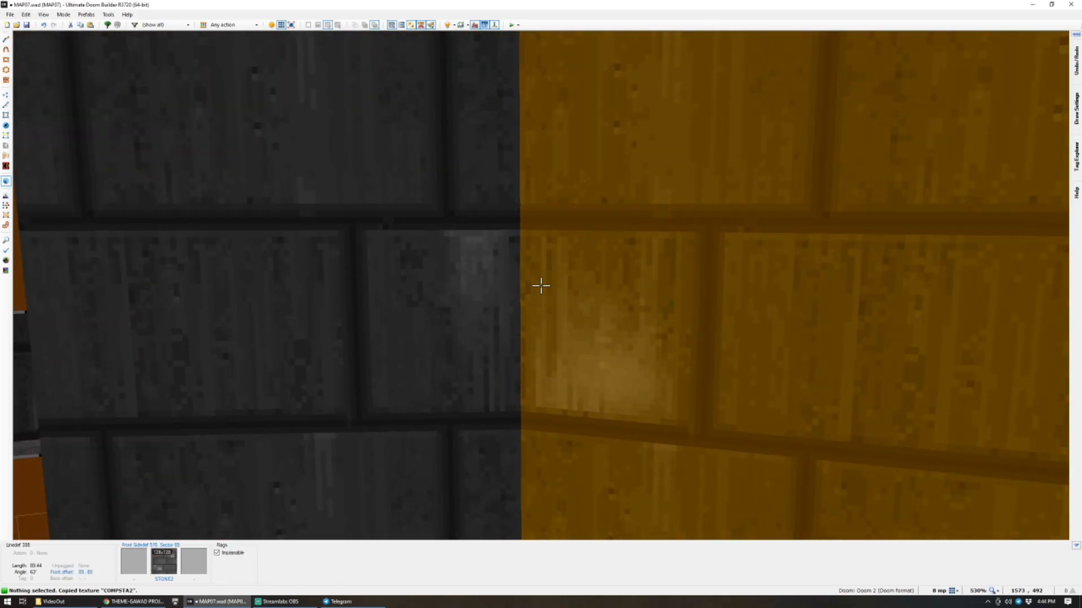
pyautogui.hotkey('ctrl', 'v')
pyautogui.press('w')
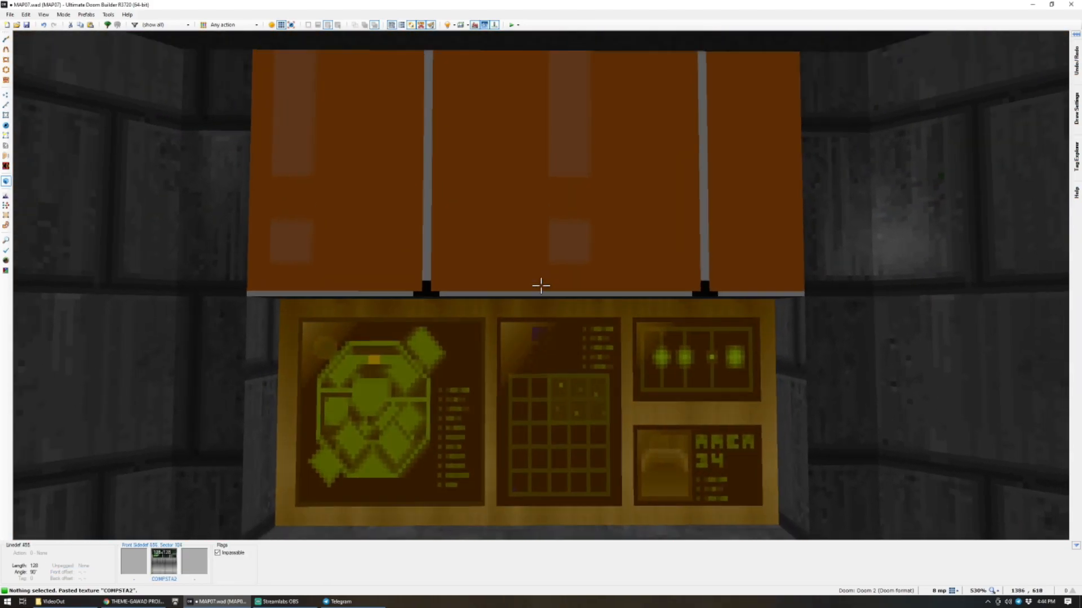
# Cover the missing surfaces above and below the computer recess with STONE2, lower-unpegged and auto-aligned with the adjoining walls.
pyautogui.hotkey('ctrl', 'c')
pyautogui.hotkey('ctrl', 'v')
pyautogui.hotkey('ctrl', 'v')
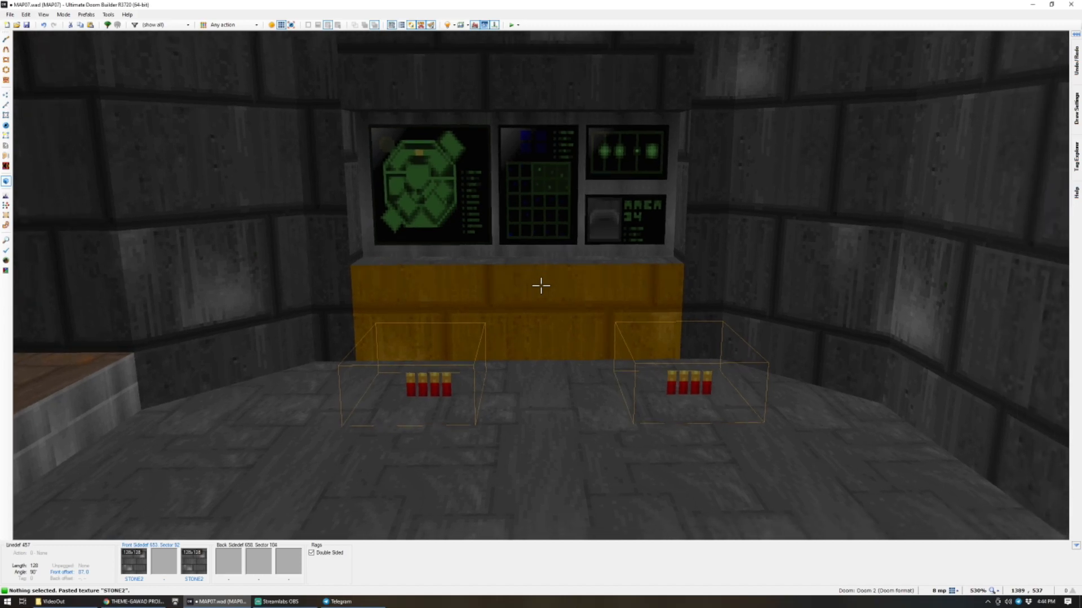
pyautogui.press('l')
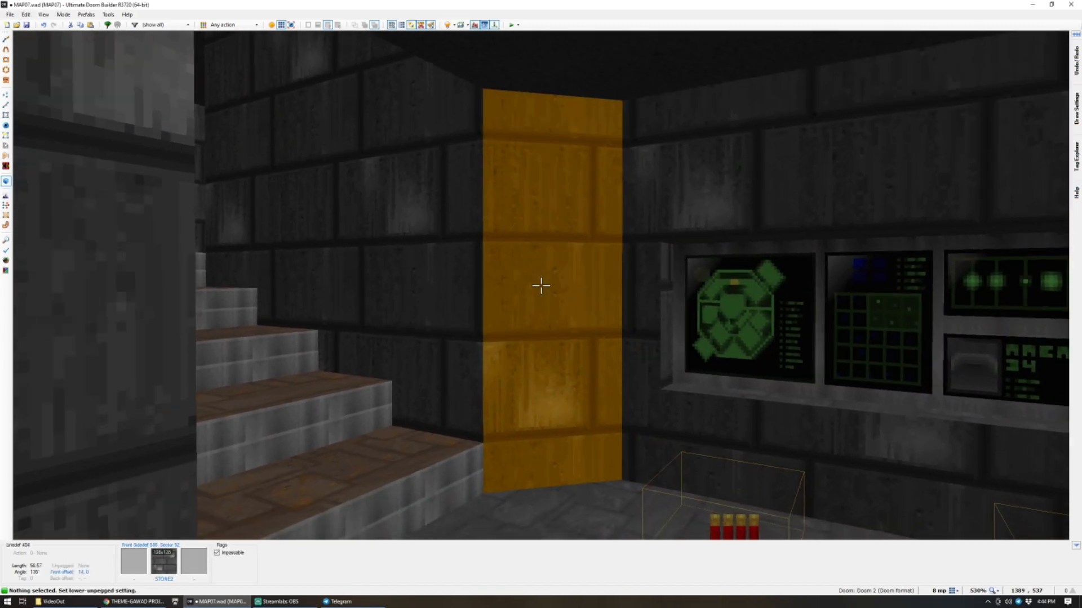
pyautogui.hotkey('ctrl', 'a')
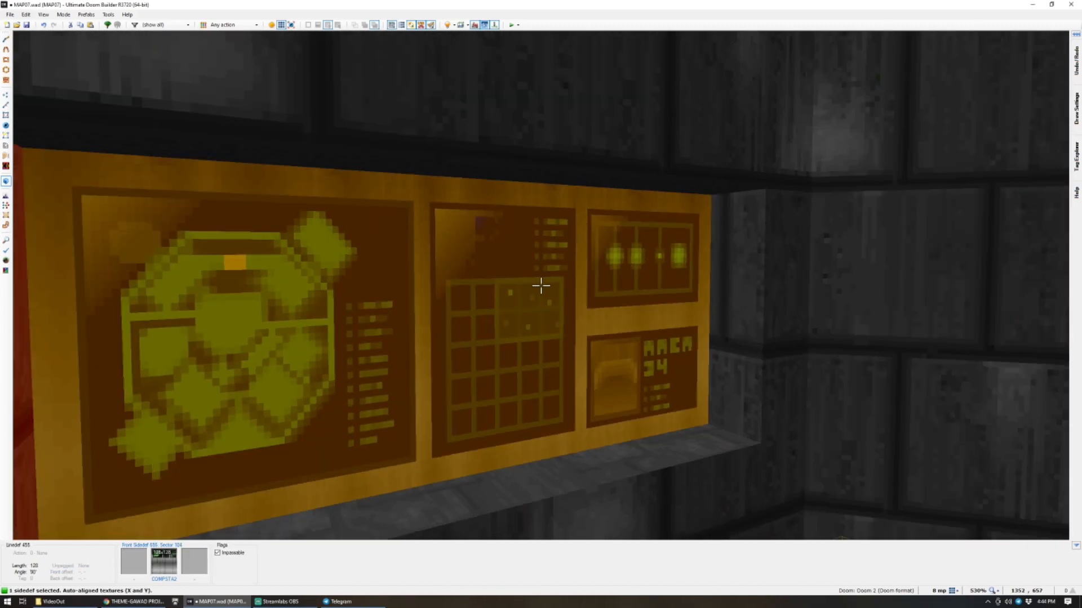
# Apply the METAL texture to both side walls of the computer recess.
pyautogui.click(540, 286)
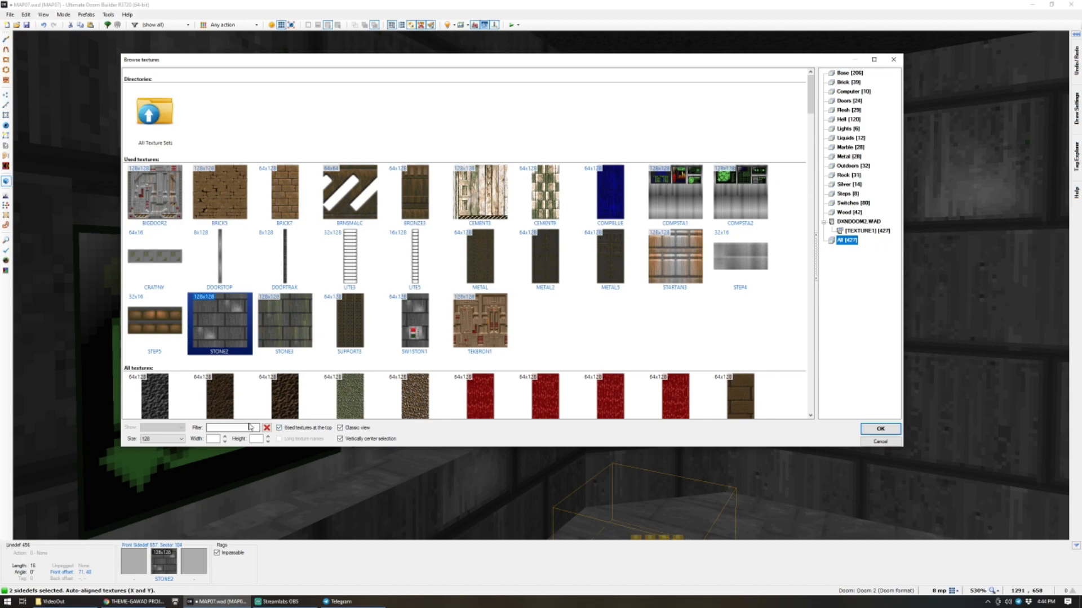
pyautogui.write('MET')
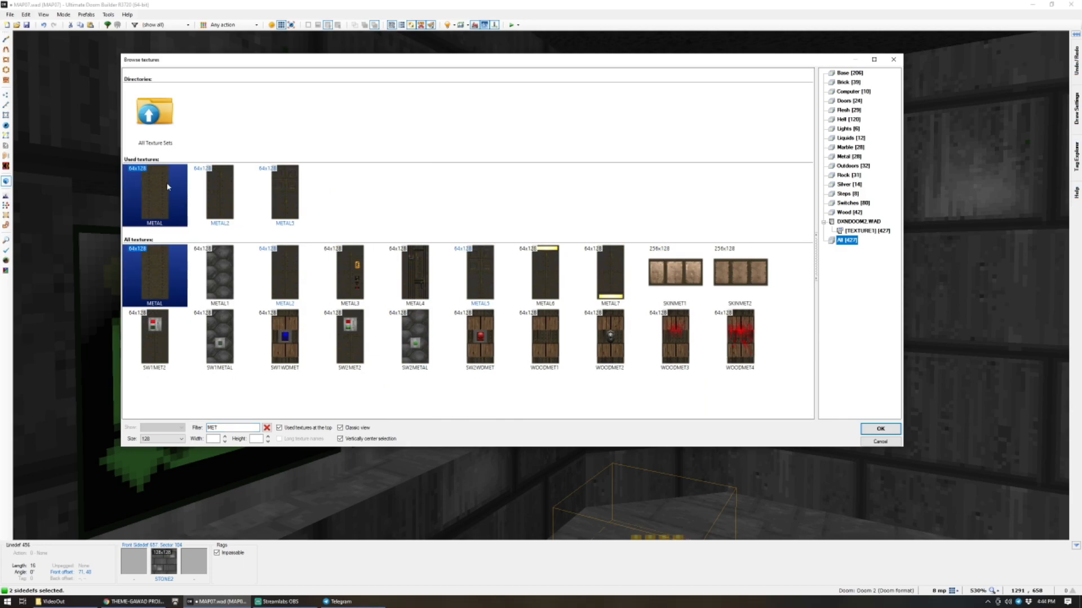
pyautogui.doubleClick(167, 187)
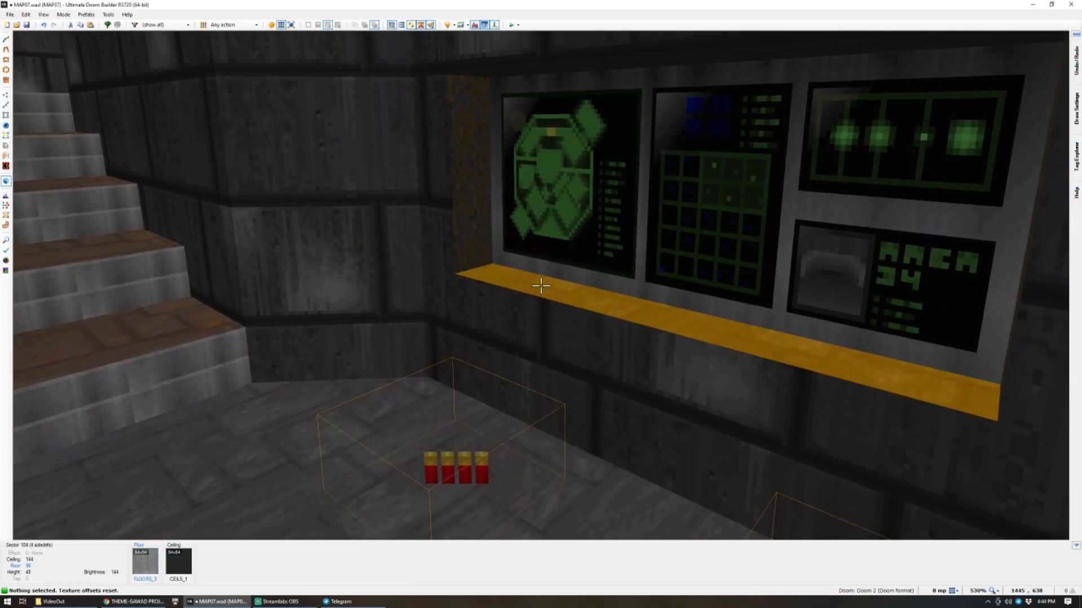
# Apply the CEIL5_2 flat to the floor and ceiling of the computer recess and save the map.
pyautogui.click(540, 286)
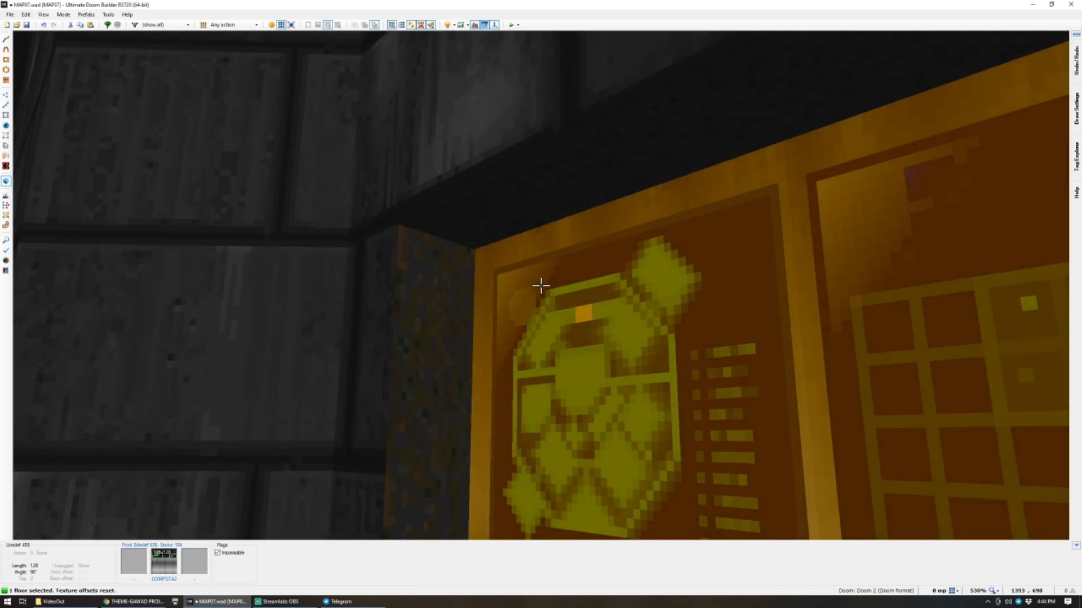
pyautogui.click(541, 286)
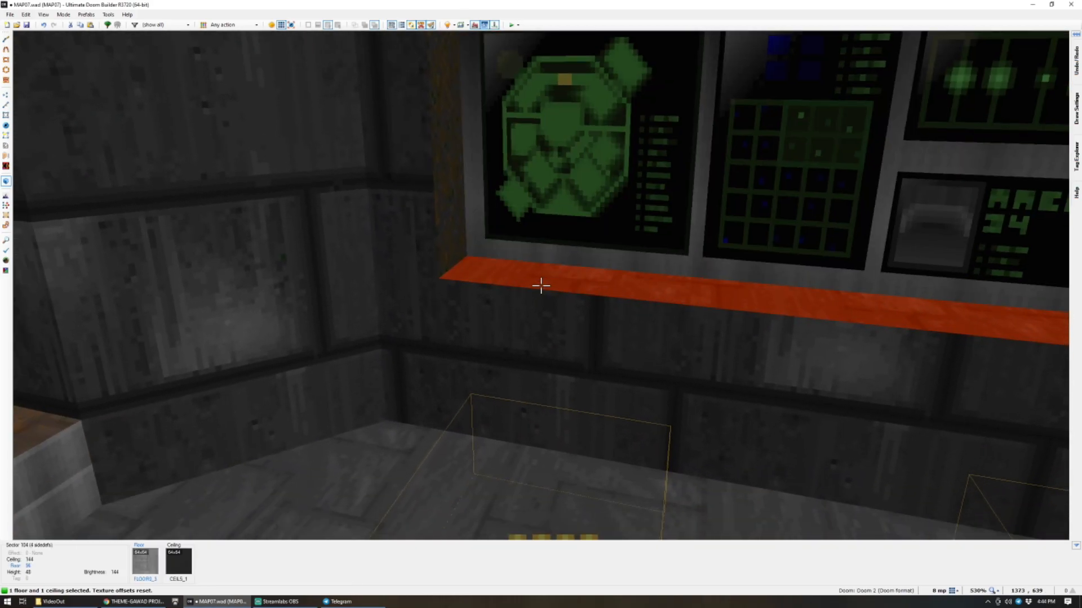
pyautogui.middleClick(541, 286)
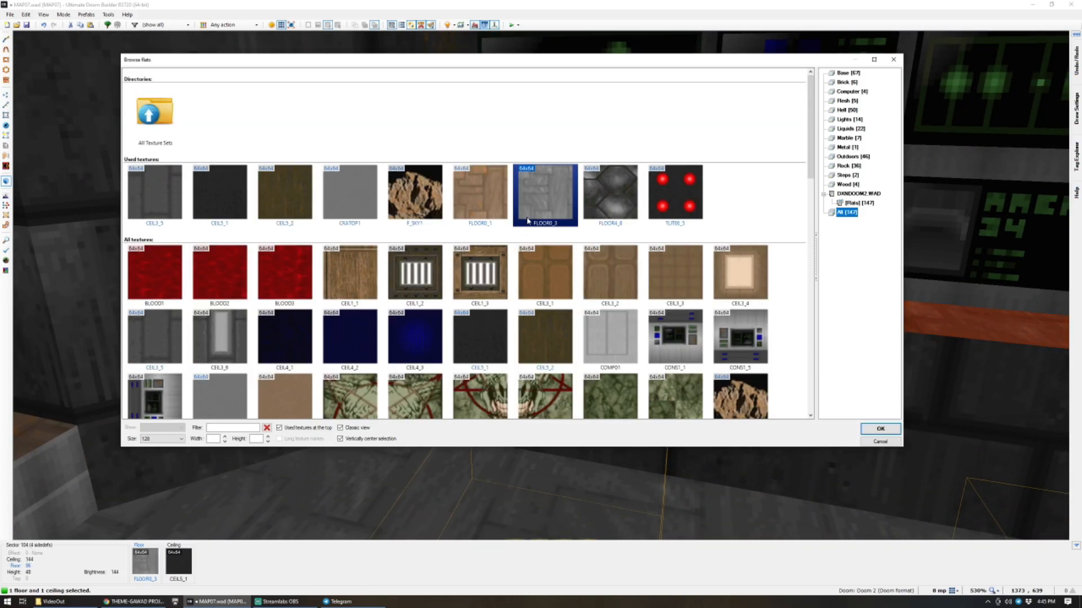
pyautogui.scroll(-1, 254, 273)
pyautogui.scroll(1, 246, 258)
pyautogui.doubleClick(261, 203)
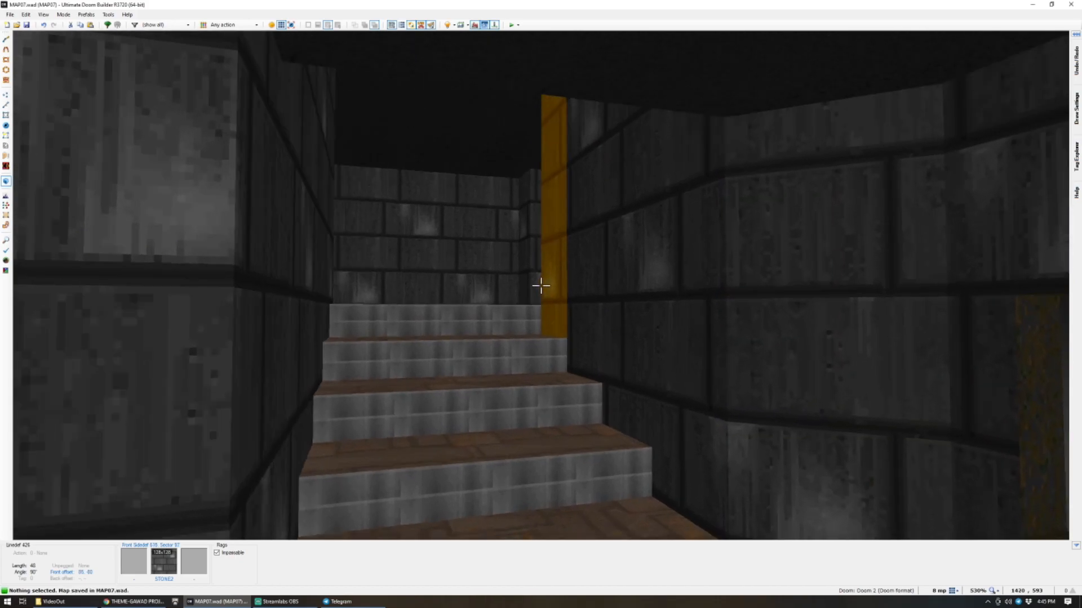
pyautogui.hotkey('ctrl', 's')
# Lower the ceiling of the alcove with the two riflemen to 240 and paste STONE2 onto the exposed strip above it.
pyautogui.press('w')
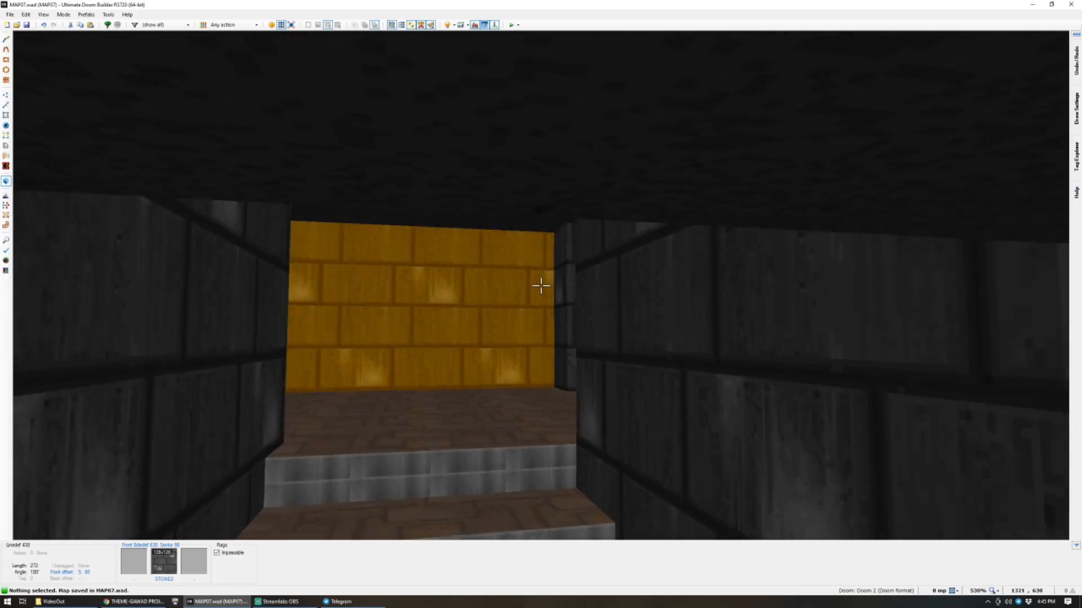
pyautogui.press('w')
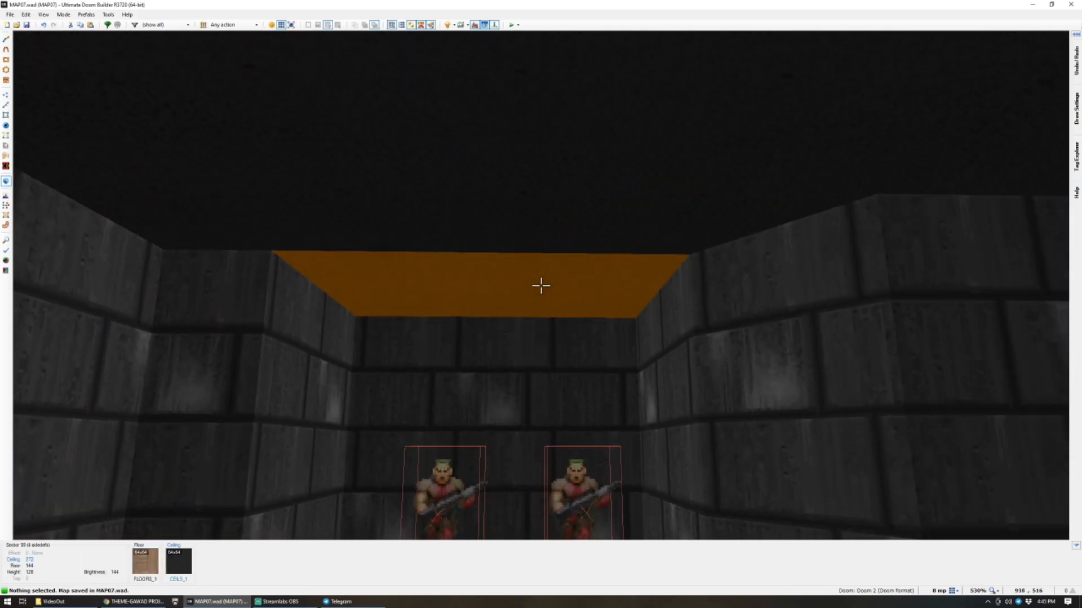
pyautogui.click(541, 286)
pyautogui.press('s')
pyautogui.scroll(-2, 541, 285)
pyautogui.scroll(-2, 540, 285)
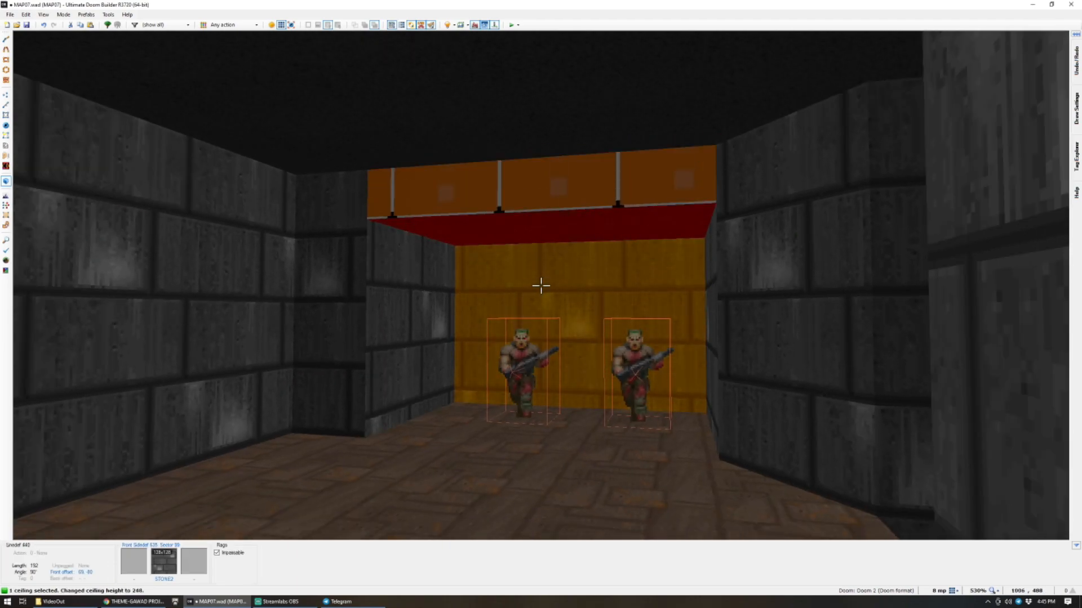
pyautogui.press('c')
pyautogui.hotkey('ctrl', 'v')
pyautogui.press('w')
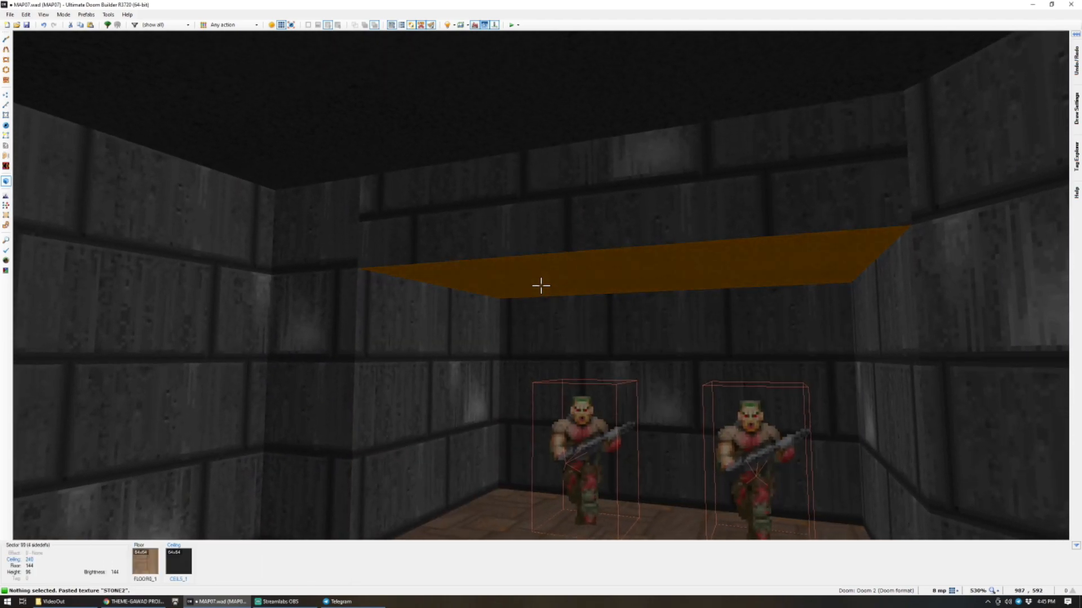
# Apply the TLITE6_1 light flat to the ceiling of the riflemen's alcove.
pyautogui.press('t')
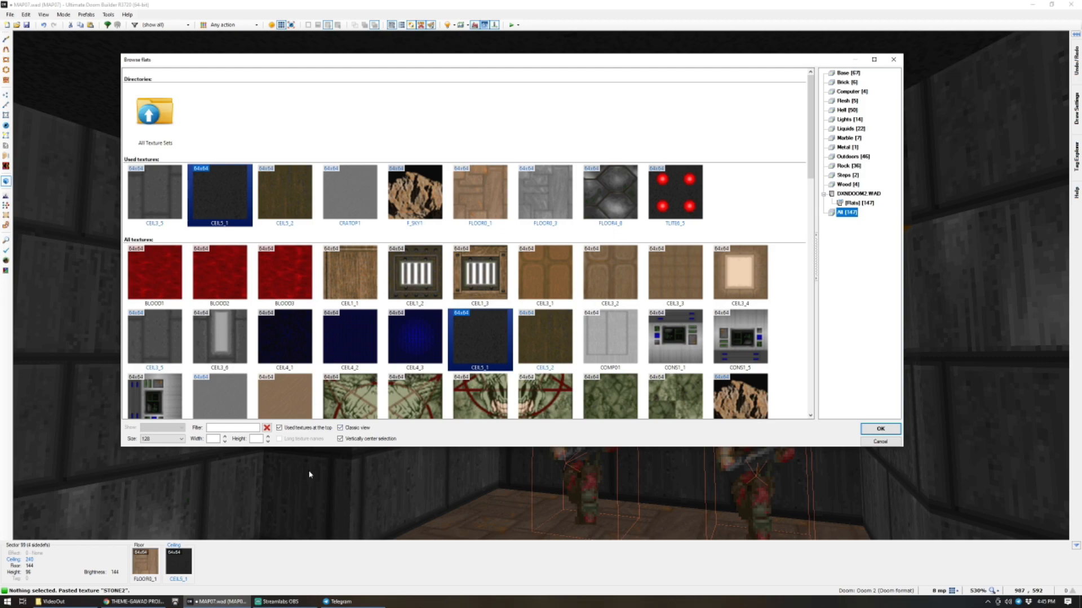
pyautogui.write('TLI')
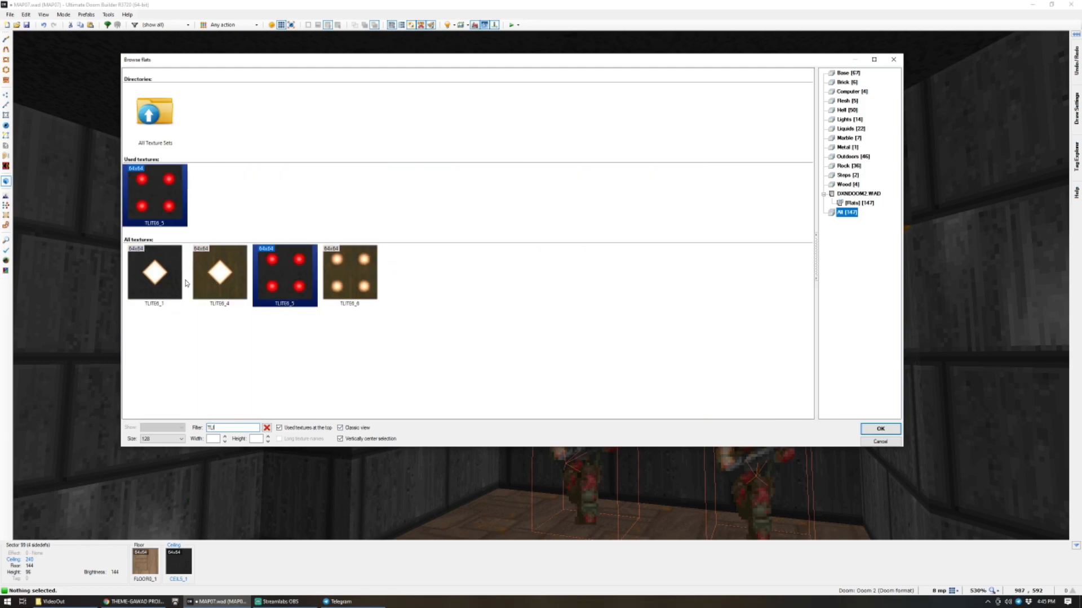
pyautogui.doubleClick(175, 281)
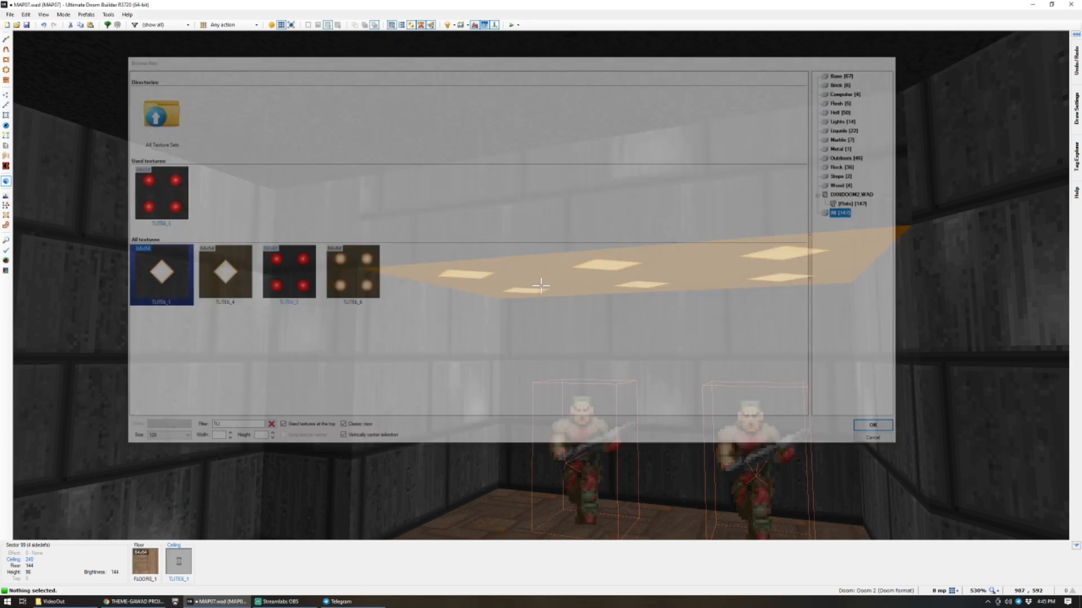
pyautogui.press('d')
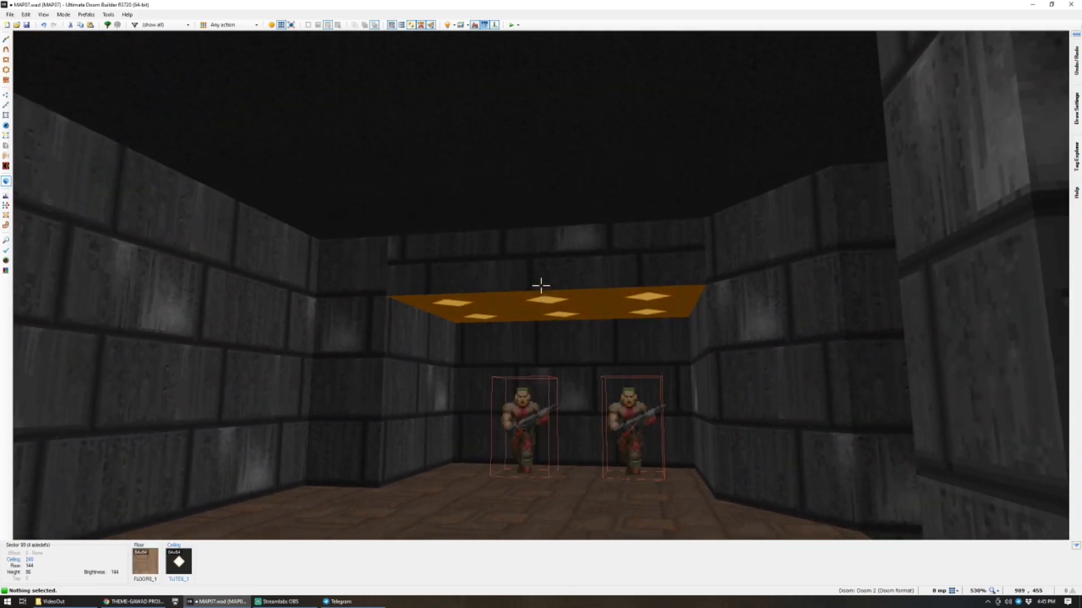
# Make the STONE2 strip above the riflemen's alcove upper-unpegged and save the map.
pyautogui.press('u')
pyautogui.press('e')
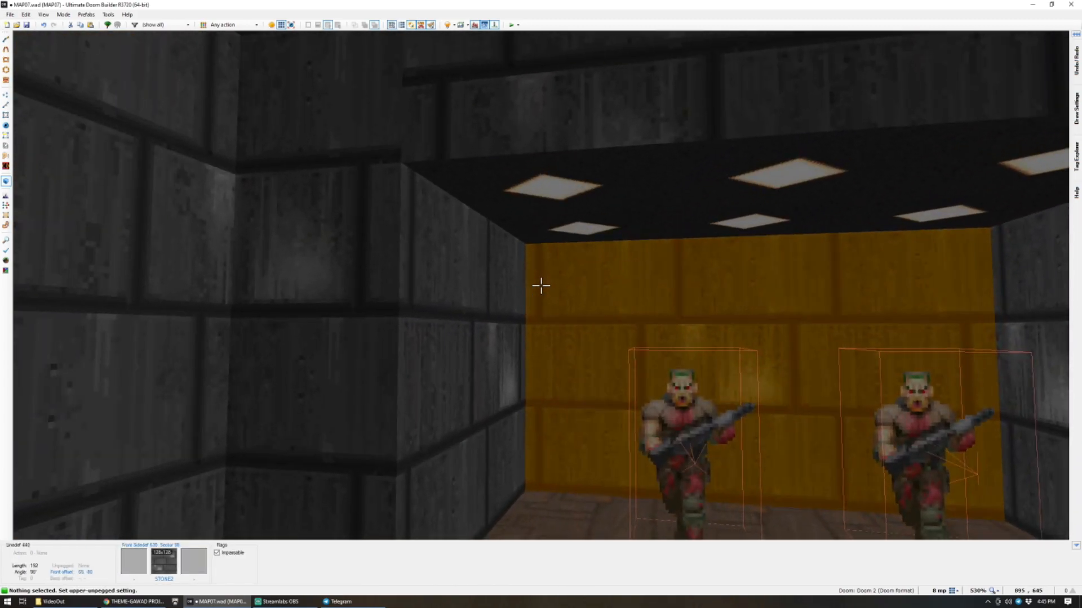
pyautogui.press('d')
pyautogui.press('q')
pyautogui.scroll(-3, 553, 268)
pyautogui.scroll(3, 553, 268)
pyautogui.press('q')
pyautogui.press('d')
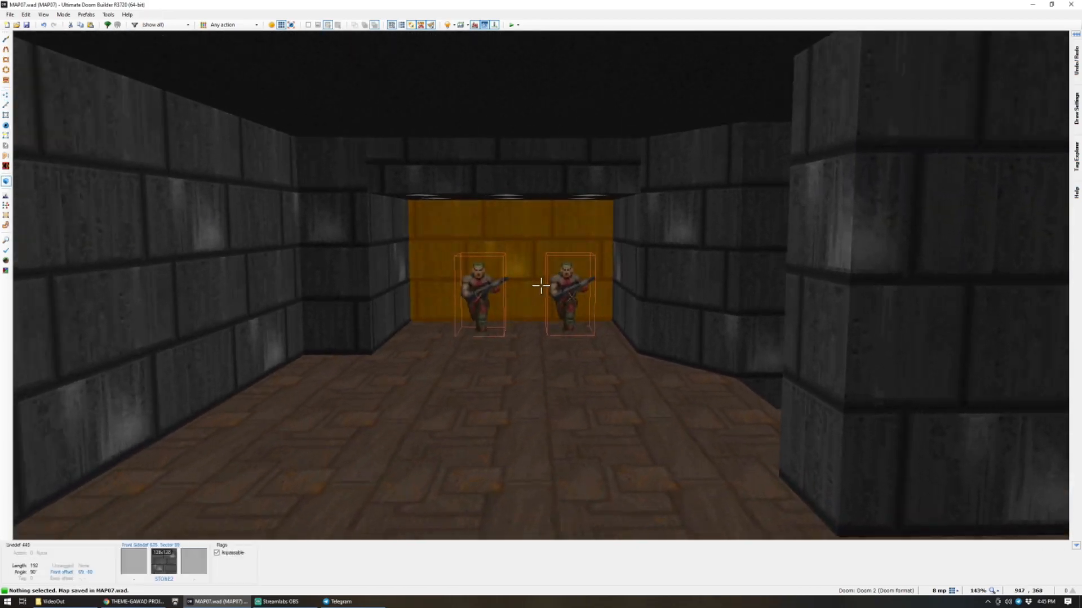
# Auto-align the STONE2 textures in X and Y along the walls of the upper room.
pyautogui.press('e')
pyautogui.press('f')
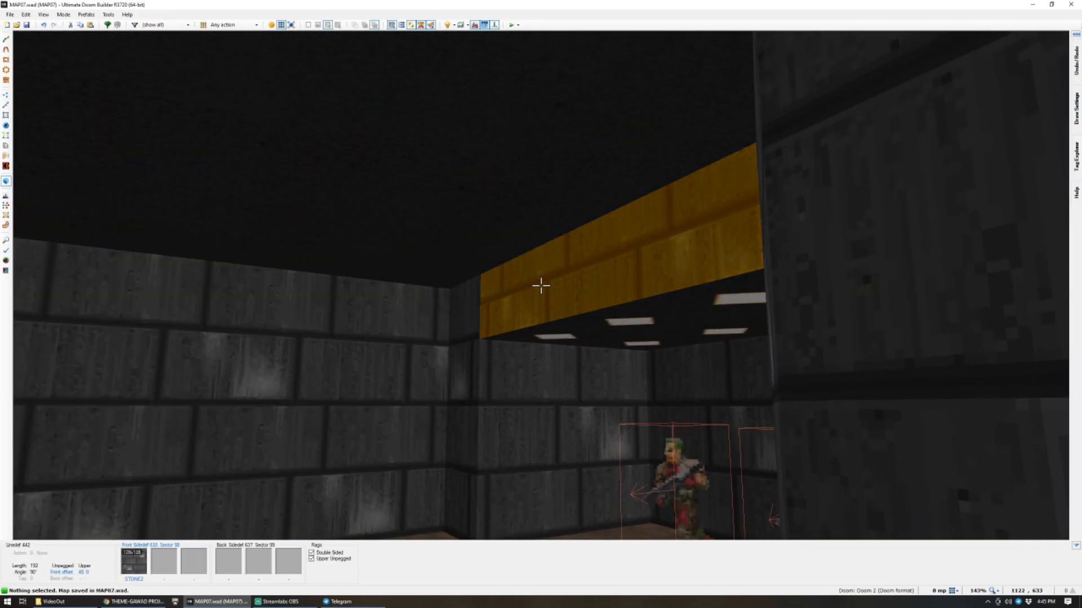
pyautogui.press('u')
pyautogui.press('u')
pyautogui.press('u')
pyautogui.press('u')
pyautogui.hotkey('ctrl', 'a')
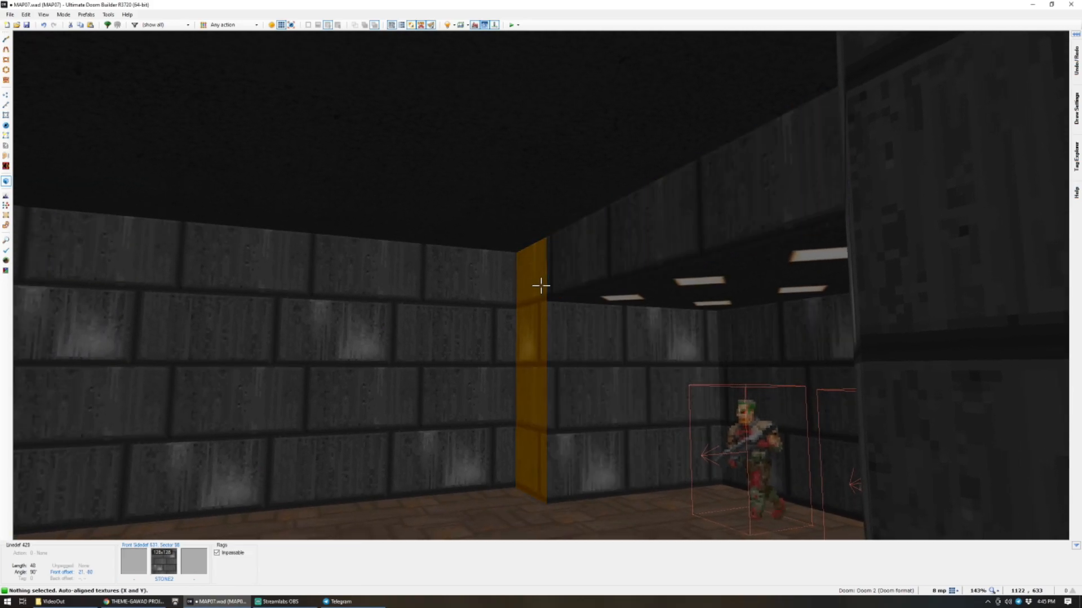
pyautogui.hotkey('ctrl', 'z')
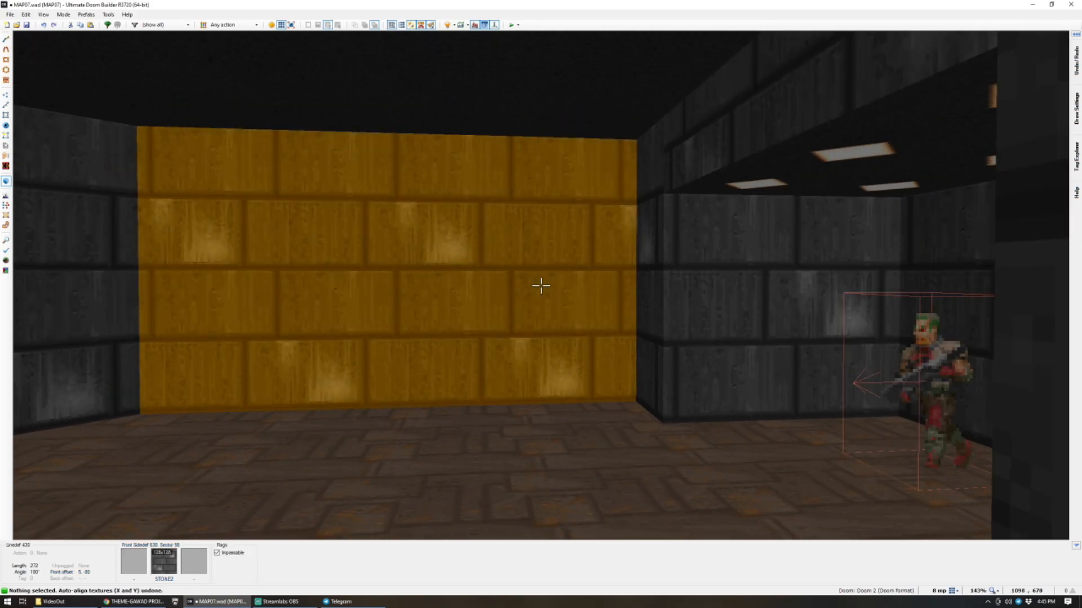
pyautogui.hotkey('ctrl', 'a')
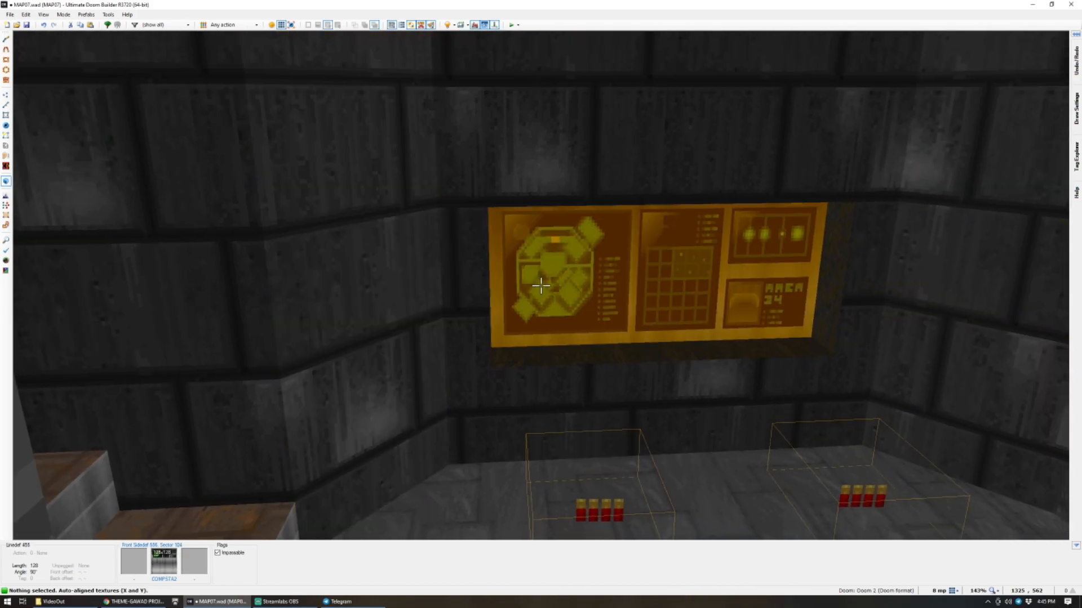
pyautogui.press('e')
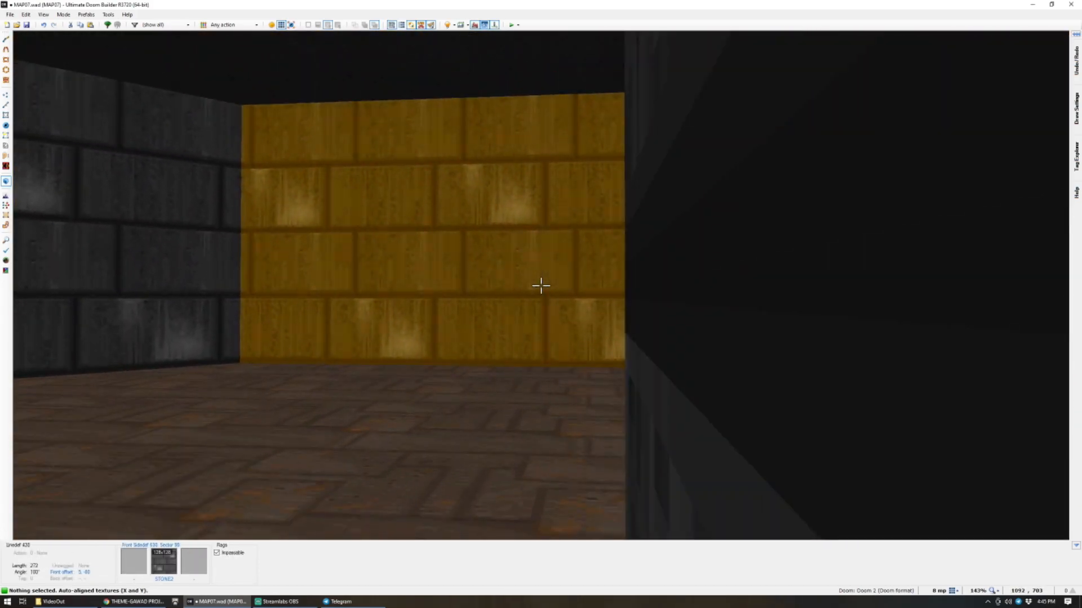
# Copy the riflemen's alcove, rotate the copy so the riflemen face east, and attach it to the upper room's west wall.
pyautogui.press('q')
pyautogui.scroll(-4, 541, 286)
pyautogui.scroll(4, 487, 239)
pyautogui.click(540, 309)
pyautogui.hotkey('ctrl', 'c')
pyautogui.hotkey('ctrl', 'v')
pyautogui.scroll(4, 421, 425)
pyautogui.moveTo(507, 288); pyautogui.dragTo(257, 274)
pyautogui.moveTo(419, 356); pyautogui.dragTo(485, 349)
pyautogui.scroll(-3, 498, 350)
pyautogui.scroll(2, 497, 350)
pyautogui.moveTo(502, 276); pyautogui.dragTo(507, 281)
pyautogui.scroll(-4, 507, 283)
pyautogui.scroll(3, 497, 352)
# Insert a Tall techno pillar at the opening of the new west alcove, at about X 760, Y 640.
pyautogui.press('v')
pyautogui.press('t')
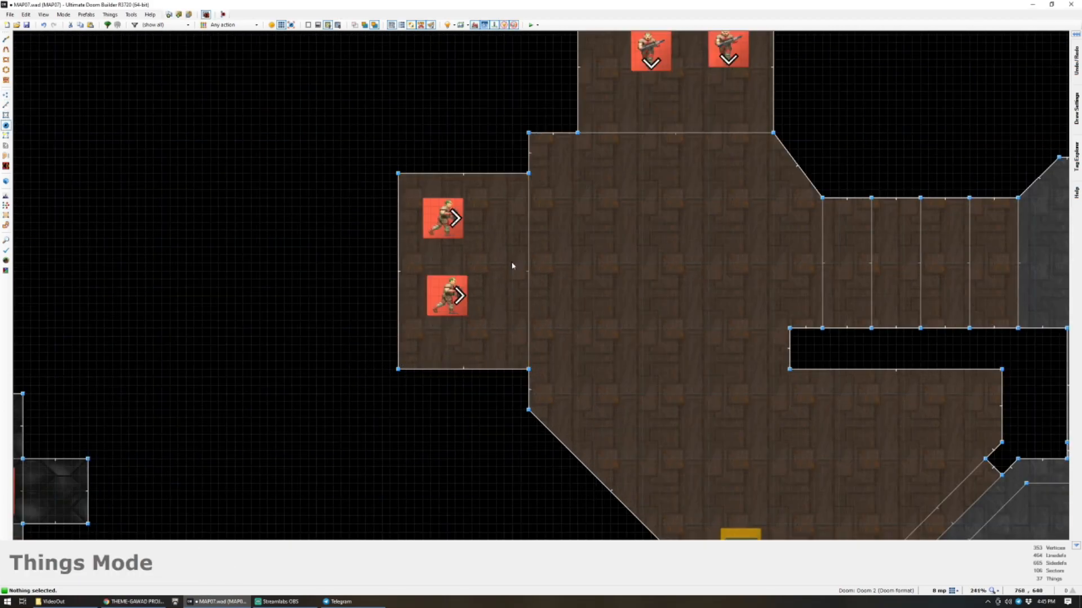
pyautogui.press('Insert')
pyautogui.write('TECH')
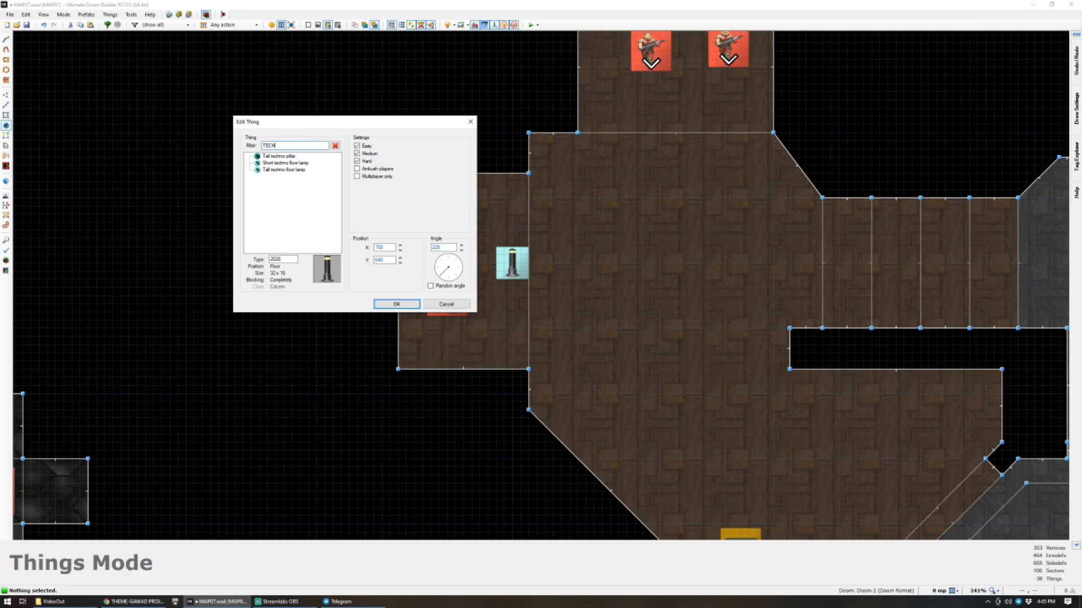
pyautogui.click(396, 305)
# Raise the west alcove's ceiling to 272 and paste the CEIL5_1 flat onto it.
pyautogui.press('w')
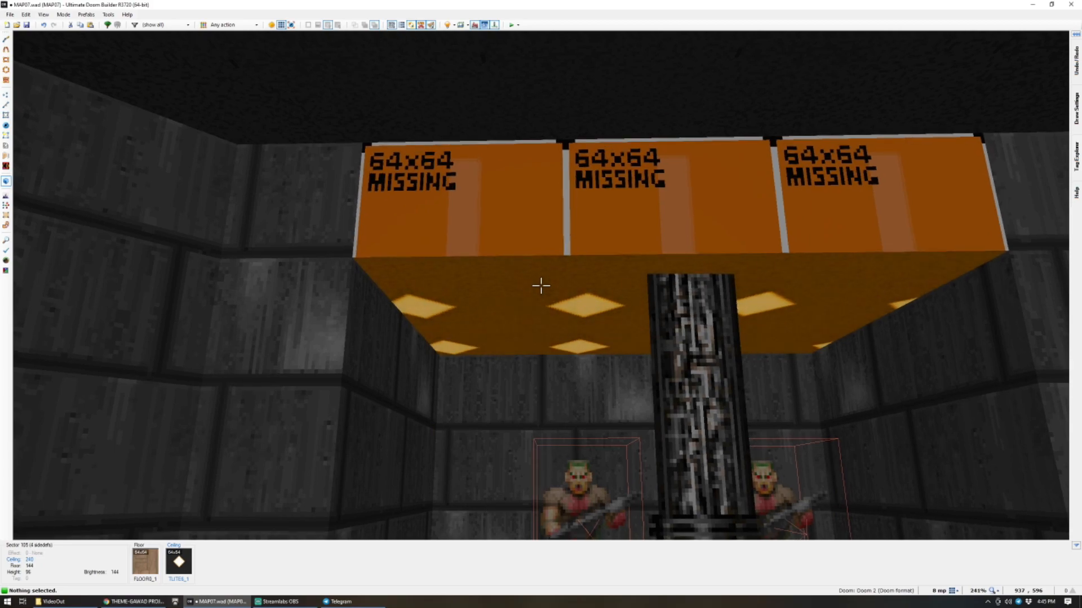
pyautogui.press('d')
pyautogui.click(541, 285)
pyautogui.scroll(4, 541, 286)
pyautogui.click(541, 286)
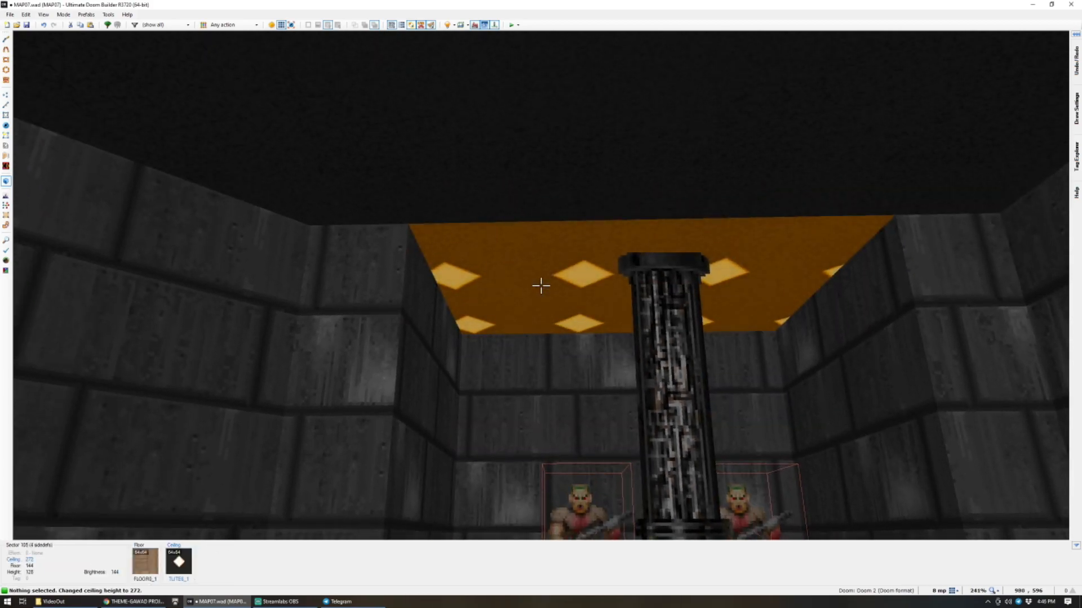
pyautogui.hotkey('ctrl', 'c')
pyautogui.hotkey('ctrl', 'v')
pyautogui.press('d')
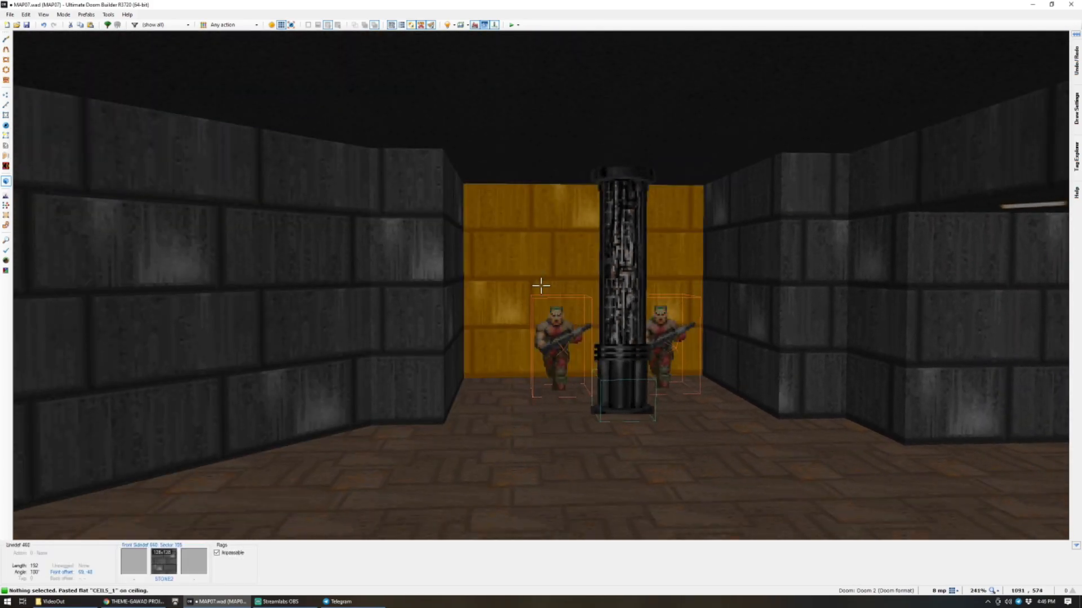
# Merge the west alcove's two inner corner vertices into the adjacent room corners so that its side walls slant outward.
pyautogui.press('w')
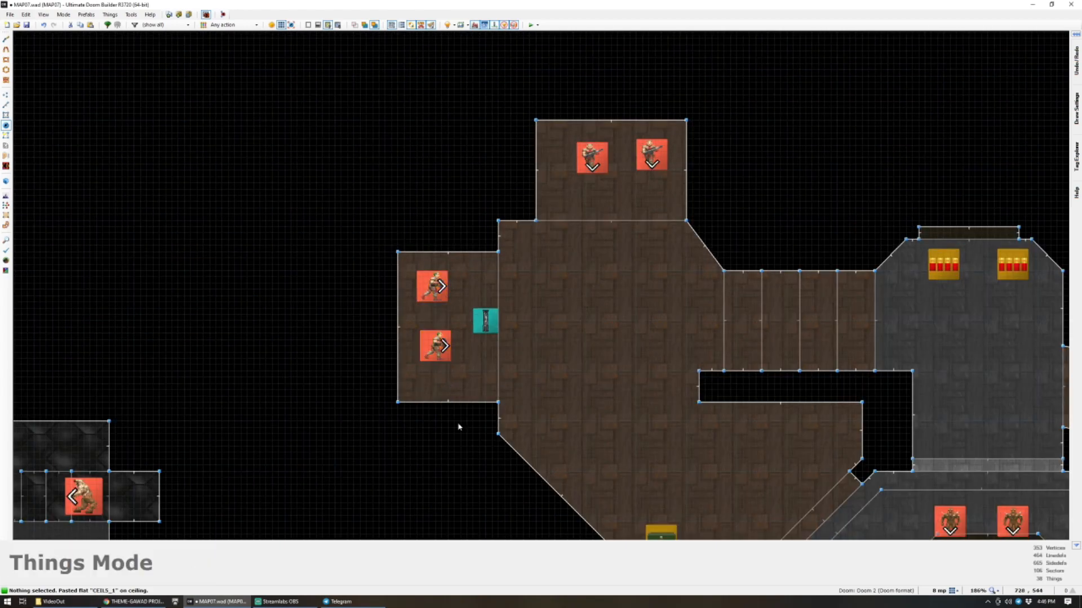
pyautogui.press('v')
pyautogui.scroll(-1, 485, 417)
pyautogui.scroll(3, 498, 401)
pyautogui.moveTo(501, 399); pyautogui.dragTo(501, 436)
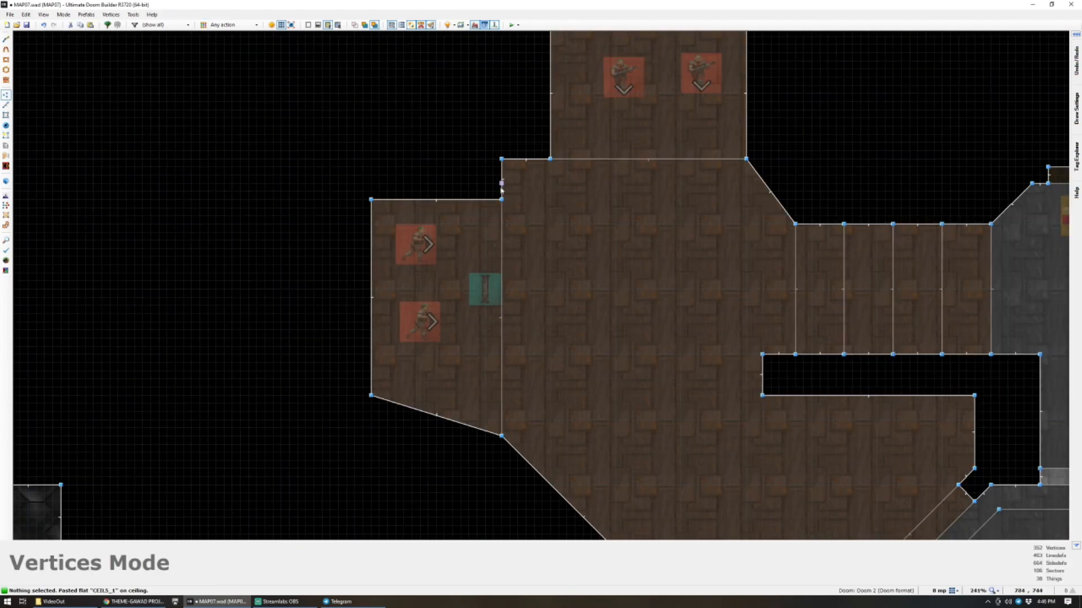
pyautogui.moveTo(502, 209); pyautogui.dragTo(503, 169, button='right')
pyautogui.press('w')
pyautogui.press('d')
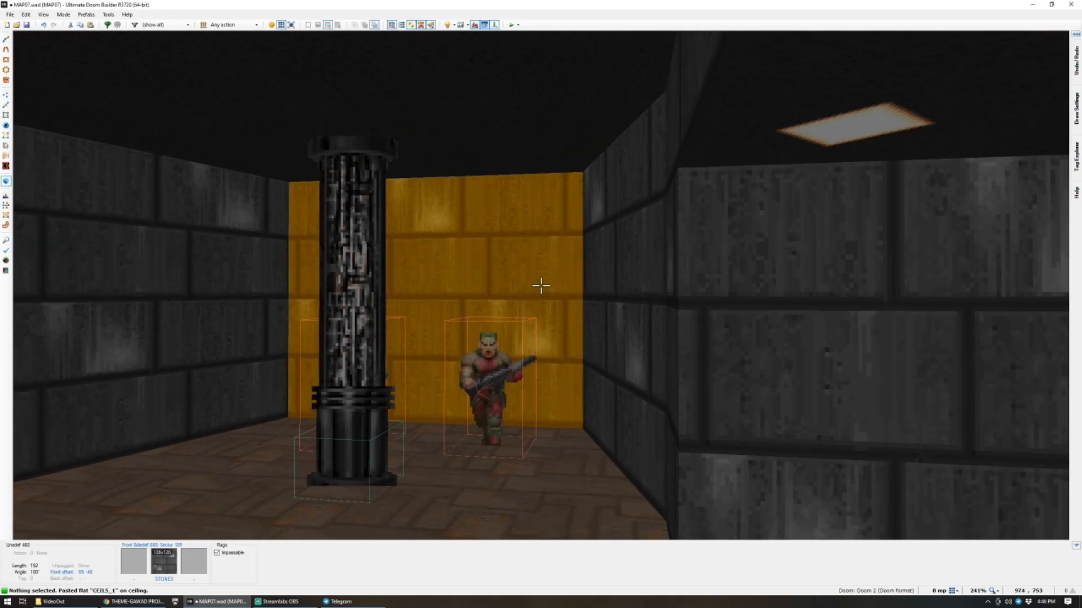
pyautogui.press('e')
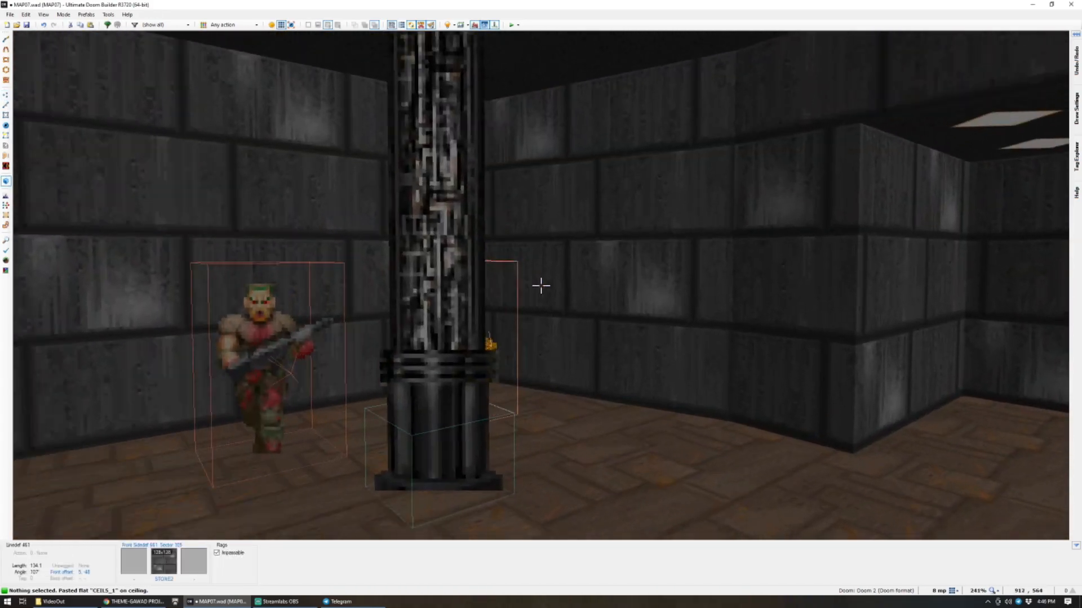
pyautogui.press('w')
pyautogui.scroll(-3, 542, 286)
pyautogui.scroll(2, 392, 252)
pyautogui.press('t')
pyautogui.click(461, 242)
pyautogui.rightClick(467, 265)
pyautogui.press('Return')
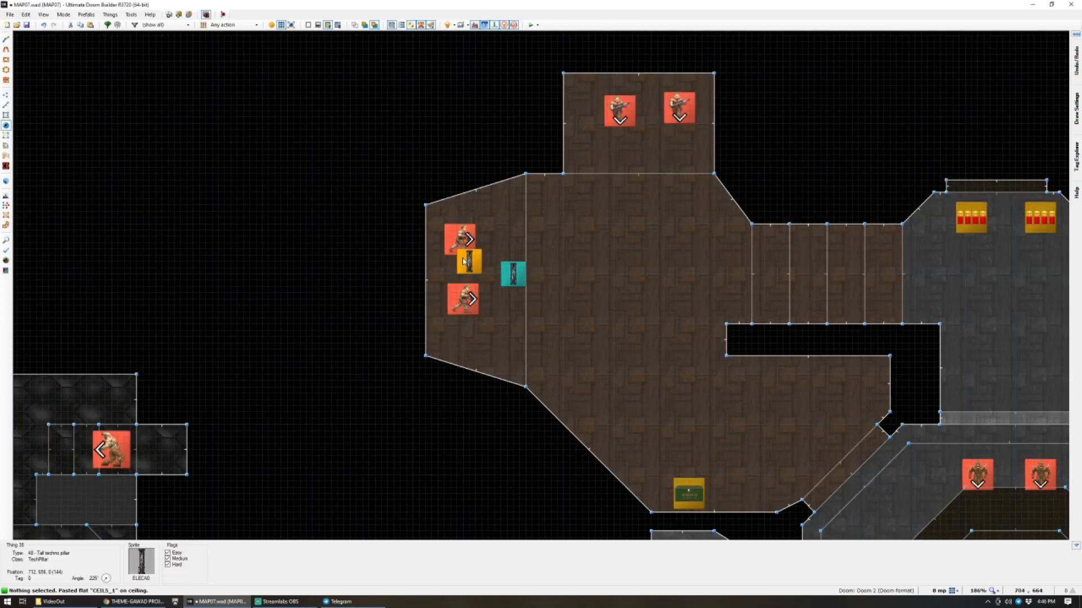
pyautogui.press('Delete')
# Delete the two riflemen from the west alcove and save the map.
pyautogui.press('Delete')
pyautogui.scroll(-4, 460, 299)
pyautogui.scroll(4, 459, 300)
pyautogui.scroll(-1, 485, 310)
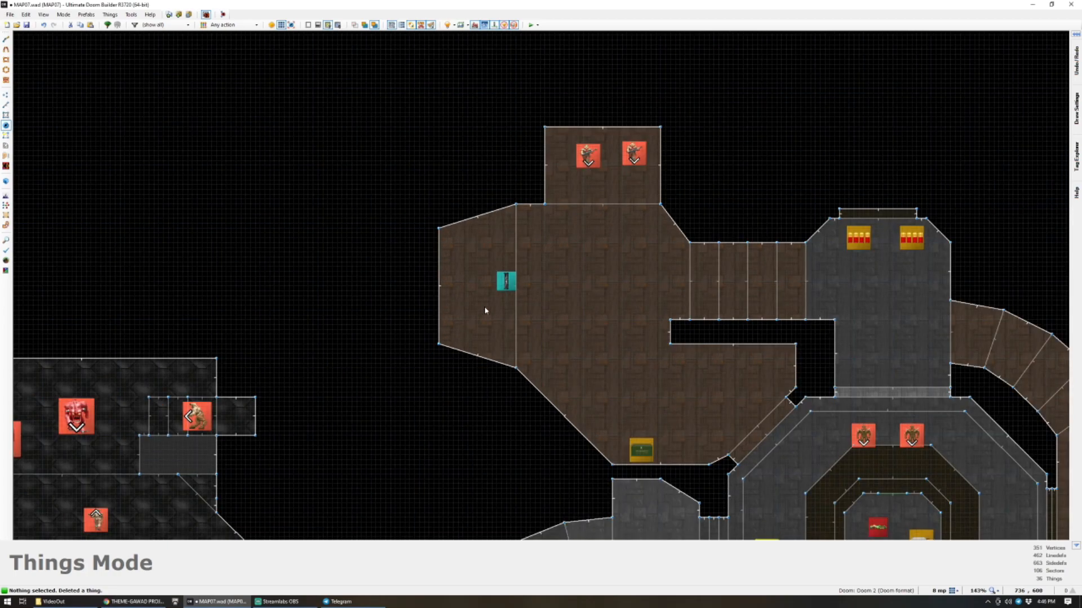
pyautogui.hotkey('ctrl', 's')
pyautogui.scroll(-2, 486, 310)
pyautogui.scroll(2, 836, 435)
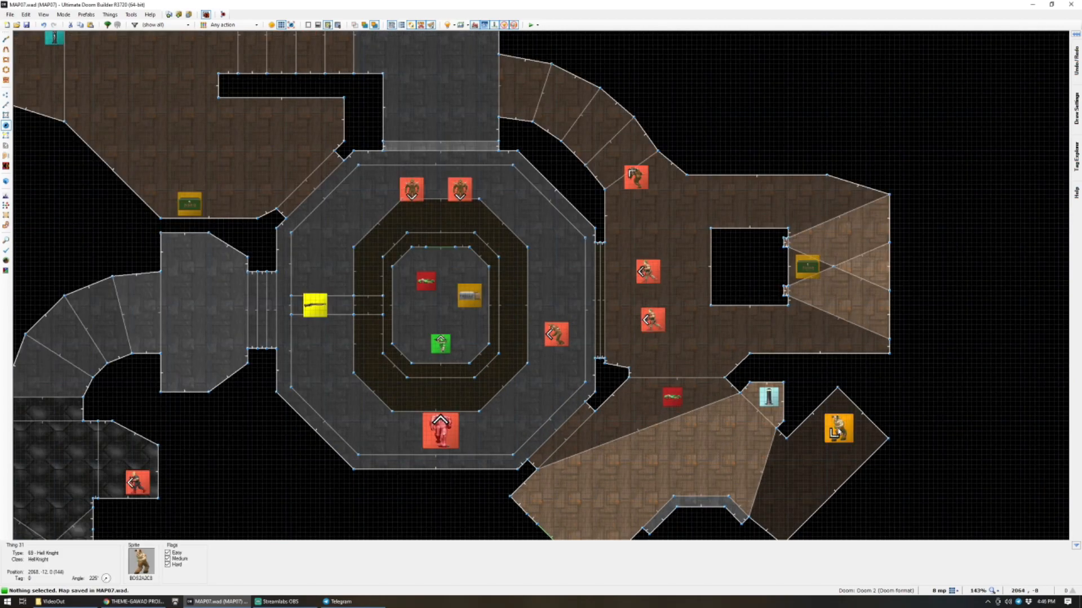
# Enable the Ambush players setting for the Hell Knight in the southeast closet.
pyautogui.rightClick(836, 433)
pyautogui.click(378, 300)
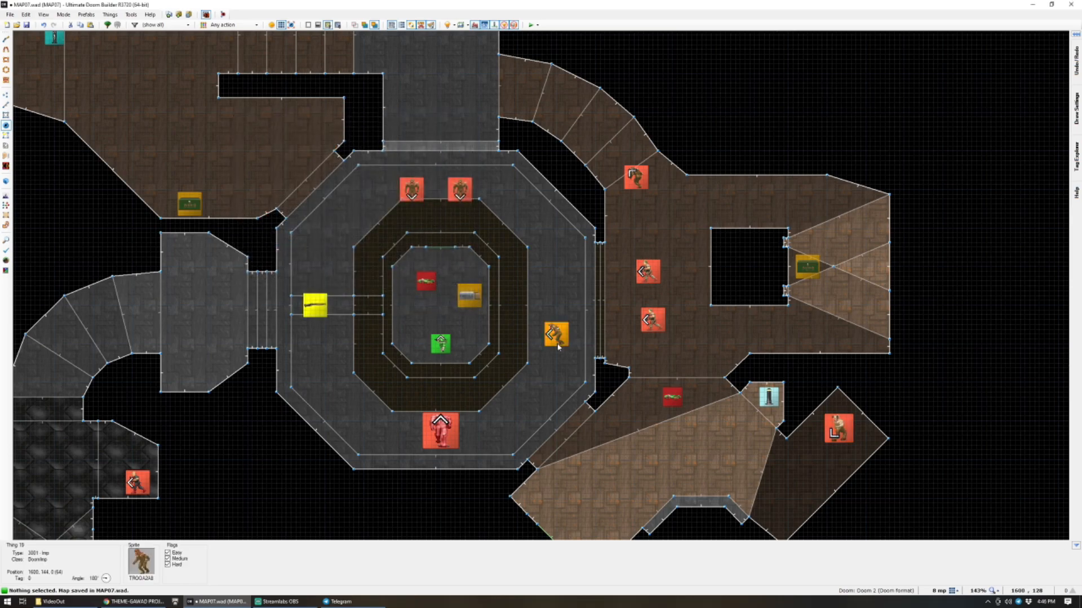
pyautogui.scroll(-2, 537, 343)
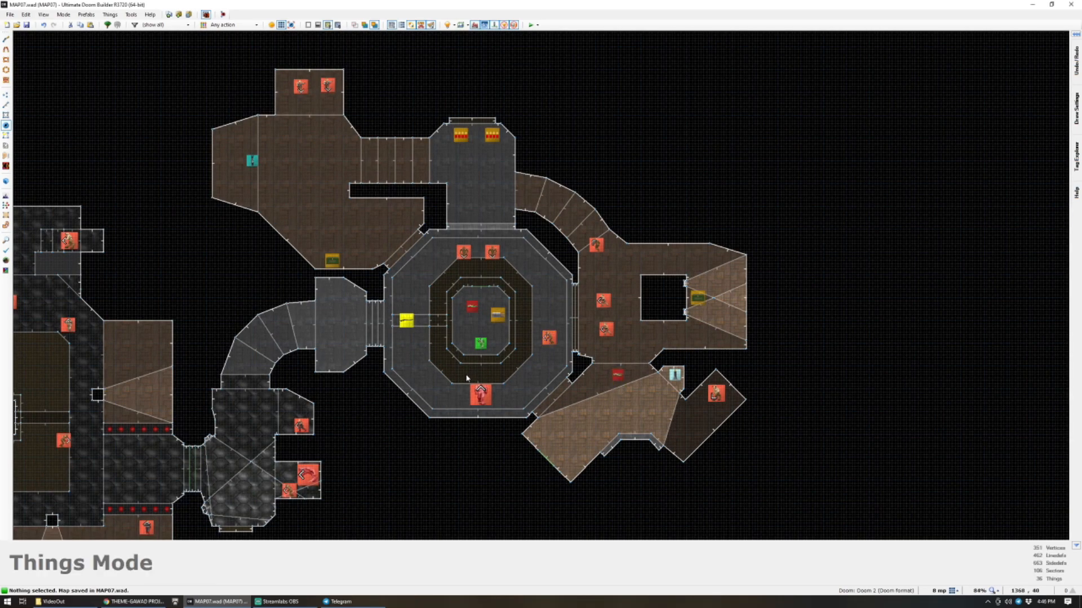
pyautogui.scroll(2, 435, 349)
pyautogui.scroll(-2, 405, 288)
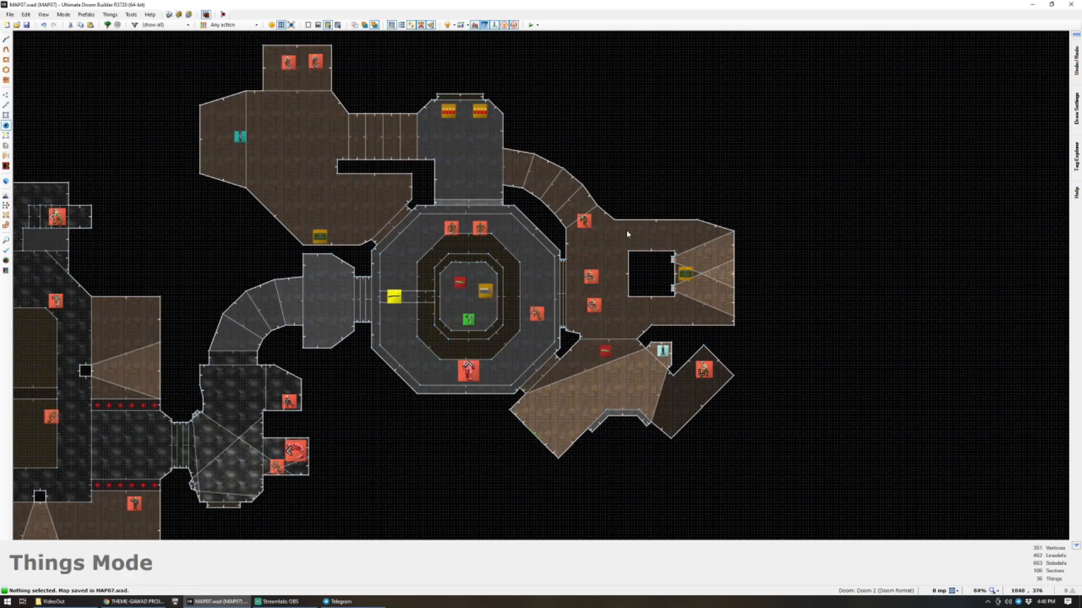
# Move the imp at the foot of the curved northeast stairway up onto its steps.
pyautogui.rightClick(588, 221)
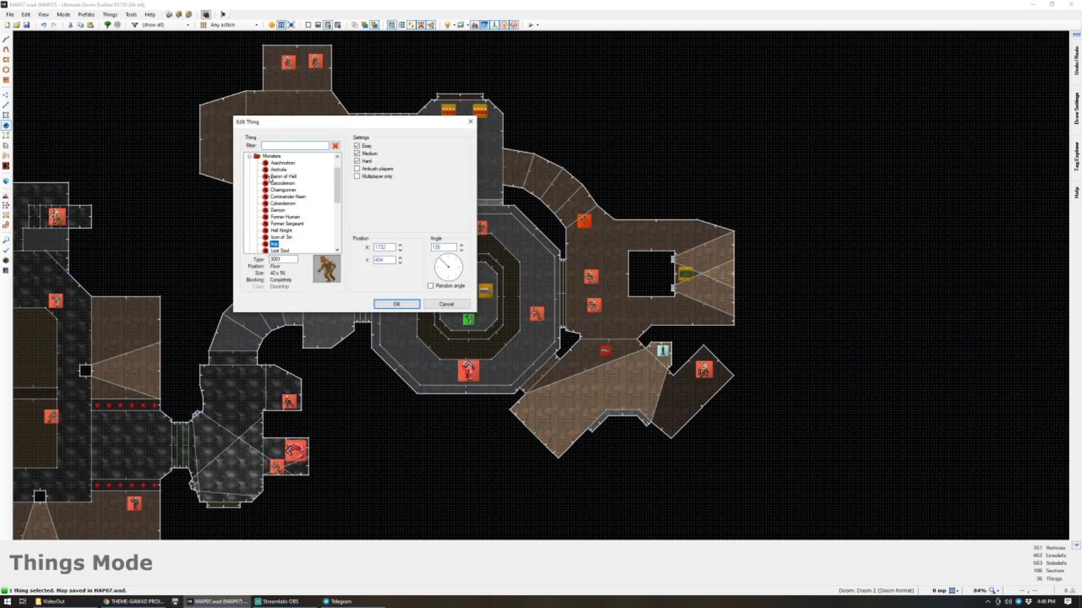
pyautogui.click(385, 305)
pyautogui.moveTo(584, 221); pyautogui.dragTo(575, 203, button='right')
pyautogui.moveTo(346, 129); pyautogui.dragTo(354, 147, button='middle')
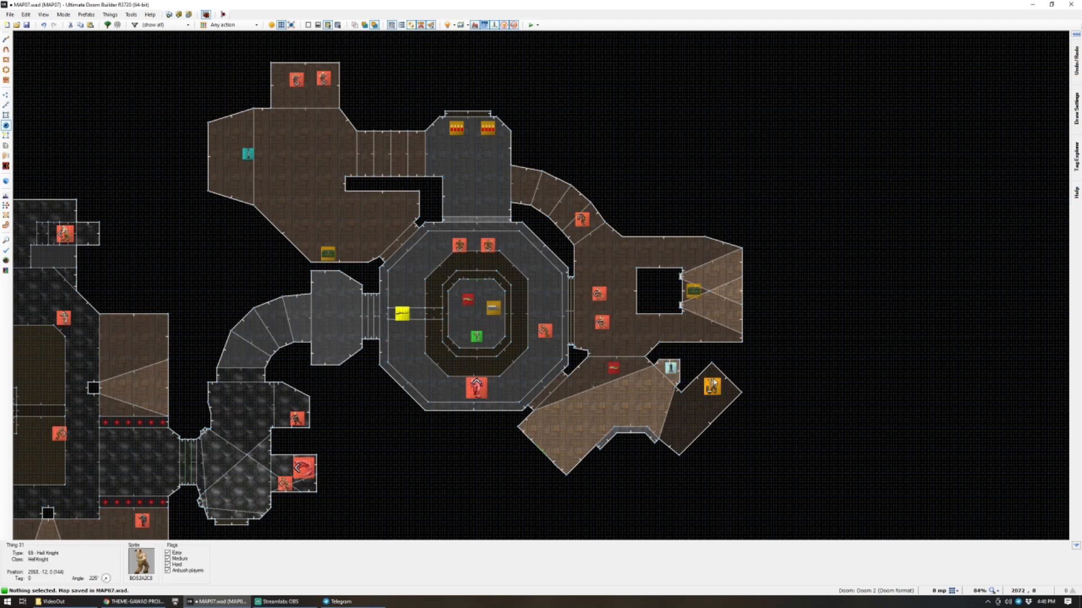
# Copy the pink demon from the octagonal room's south walkway to the upper room beside the stairs, facing east, and save the map.
pyautogui.click(475, 388)
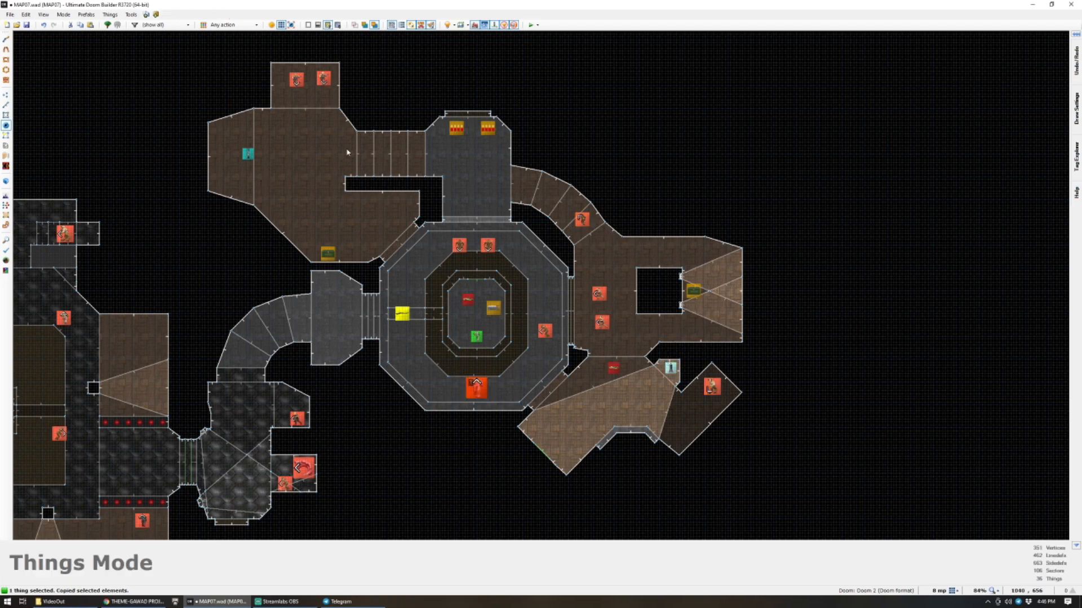
pyautogui.hotkey('ctrl', 'v')
pyautogui.scroll(5, 347, 152)
pyautogui.click(337, 161)
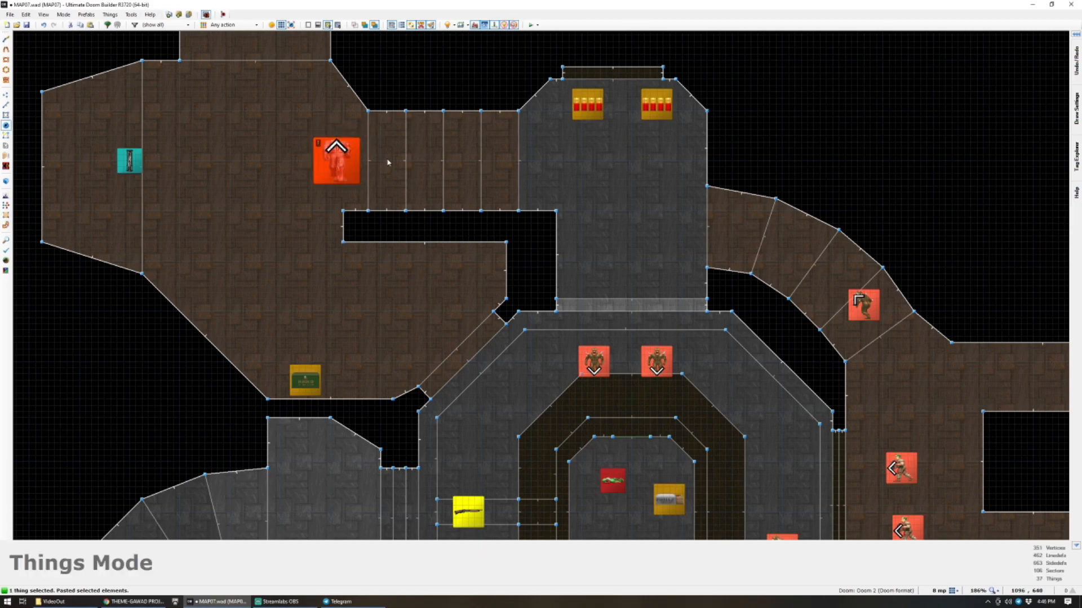
pyautogui.hotkey('ctrl', 's')
# Examine the overall map layout and the area between the upper room and the grey passage room south of it.
pyautogui.scroll(-6, 387, 163)
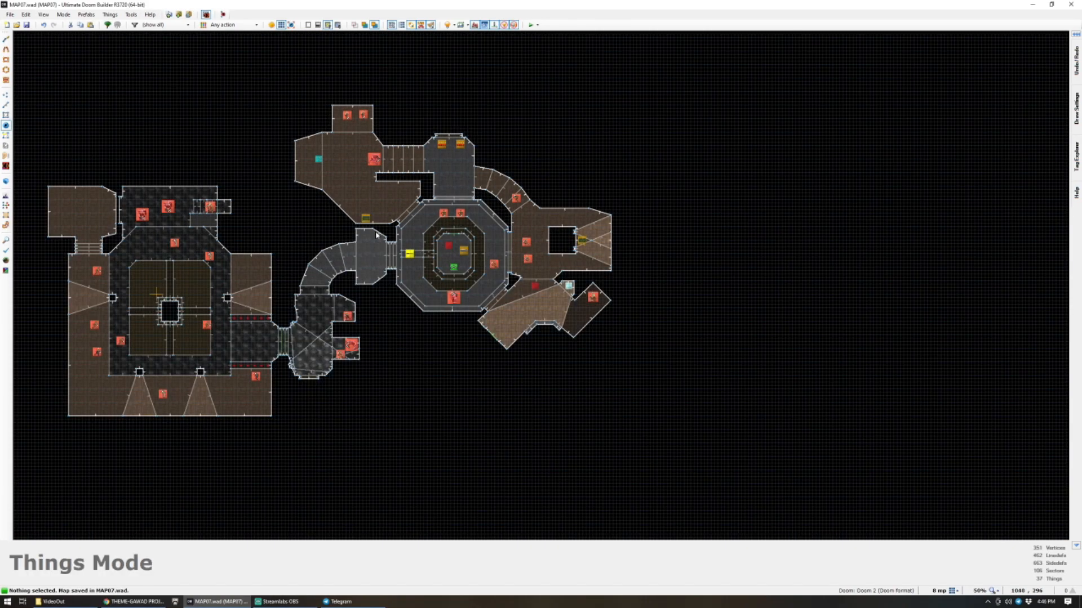
pyautogui.scroll(-2, 321, 235)
pyautogui.scroll(2, 129, 229)
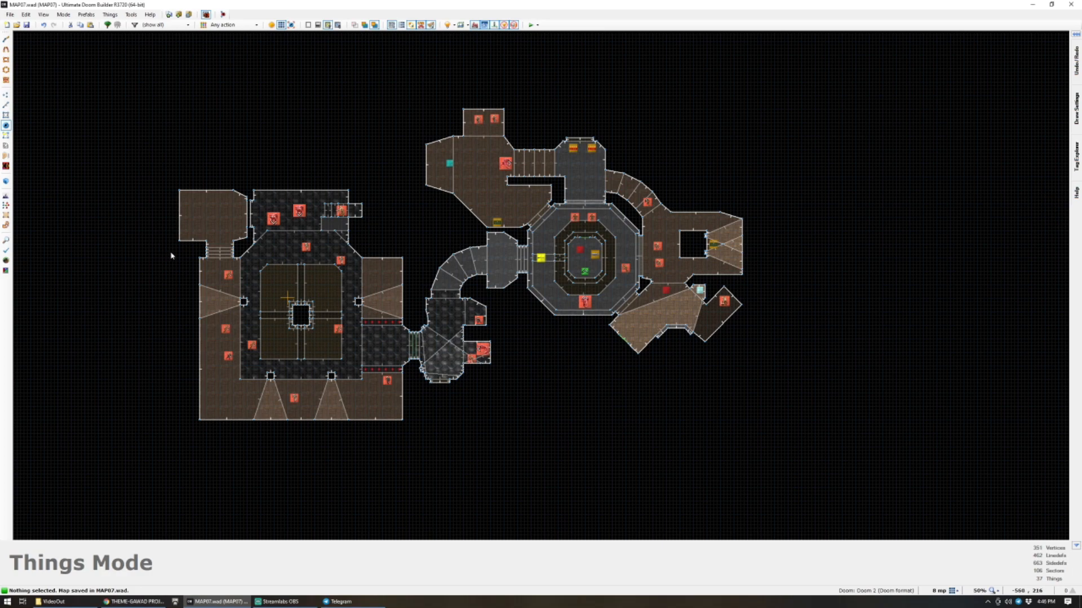
pyautogui.press('d')
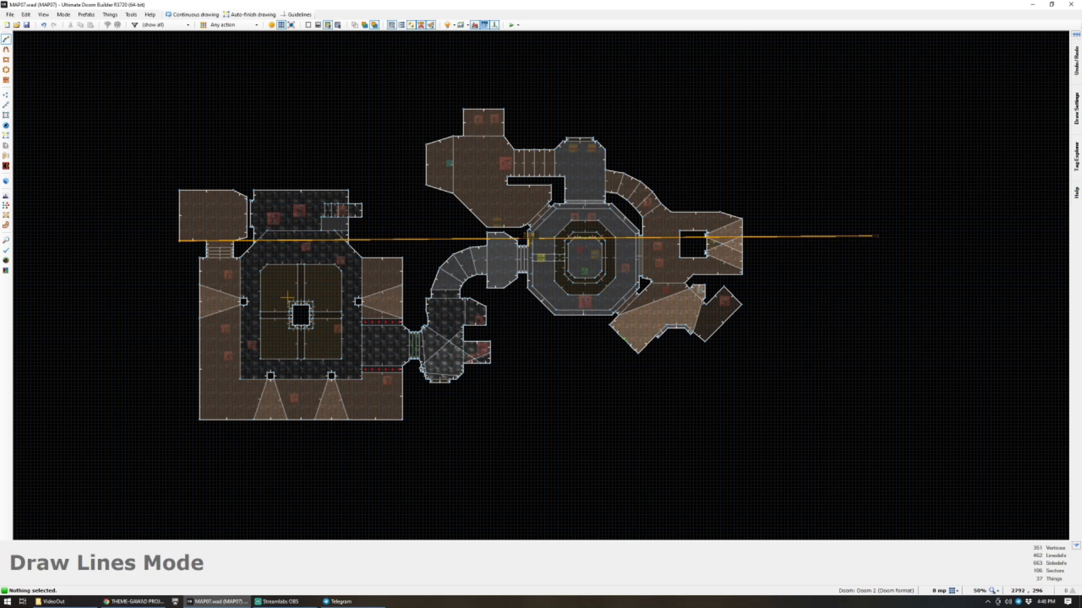
pyautogui.press('Escape')
pyautogui.scroll(-2, 585, 347)
pyautogui.scroll(2, 562, 279)
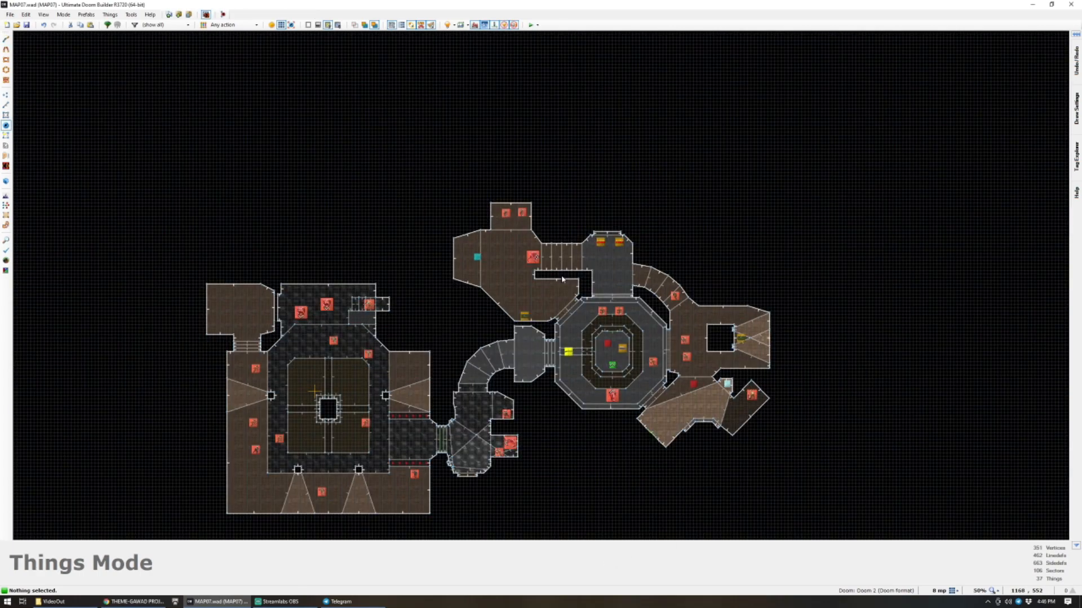
pyautogui.scroll(6, 581, 366)
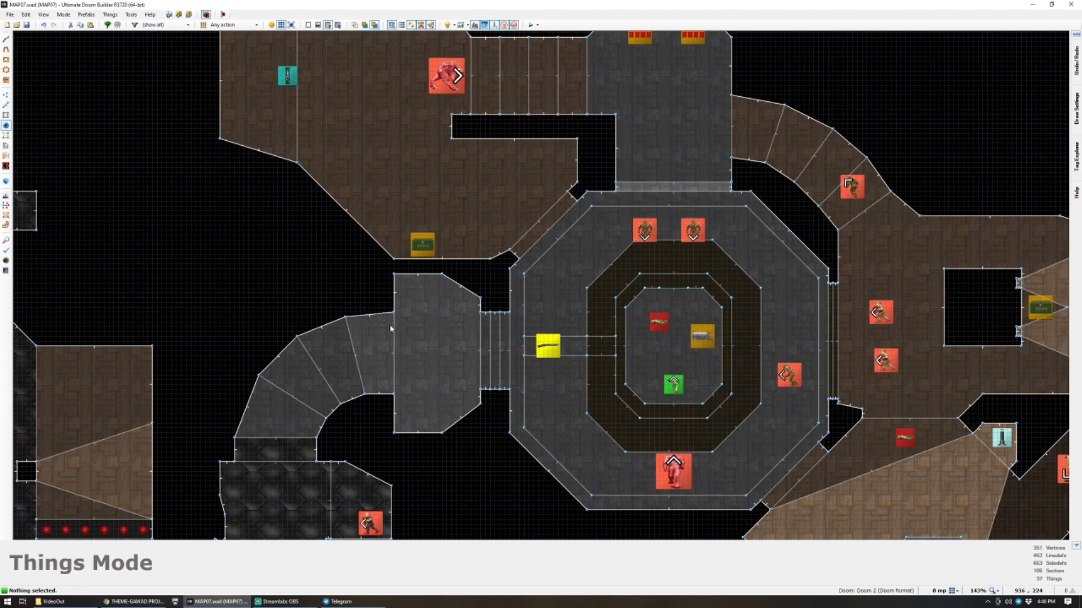
pyautogui.press('w')
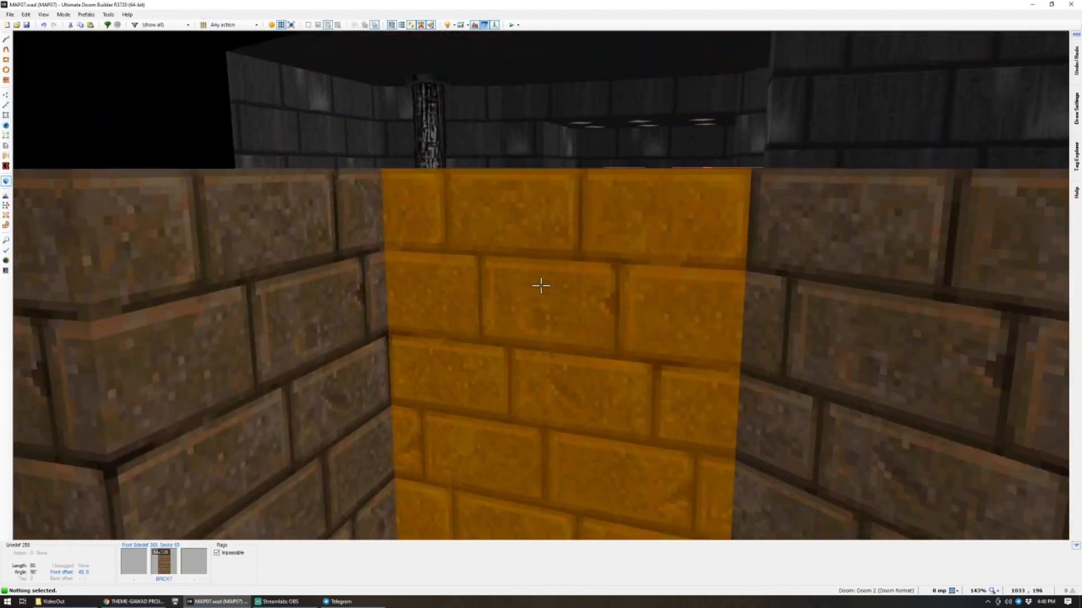
pyautogui.press('w')
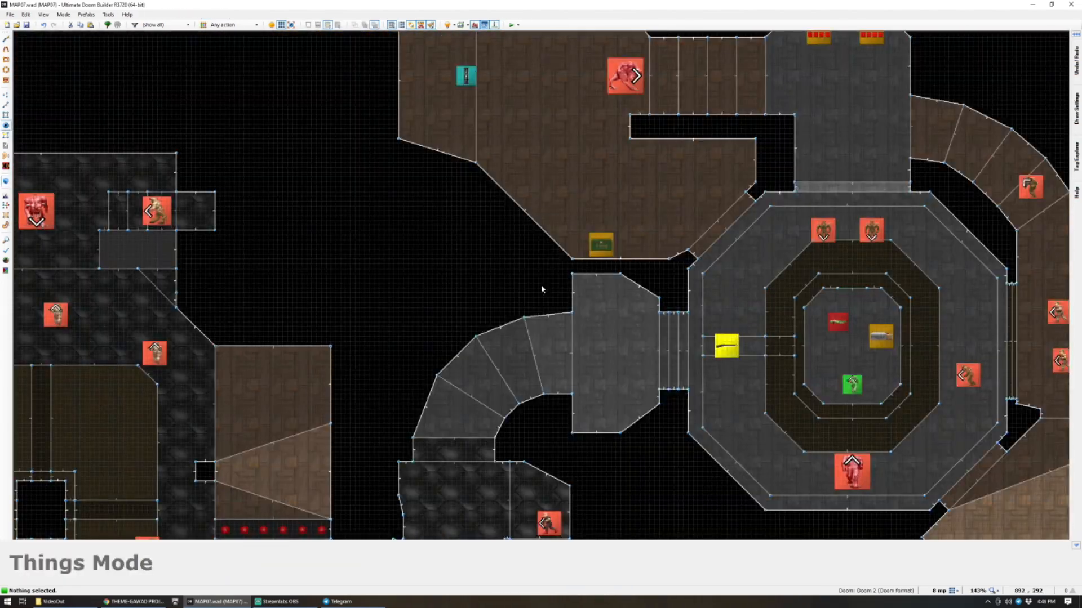
# Move the three northern vertices of the grey passage room 8 units north, closer to the upper room.
pyautogui.scroll(-8, 563, 282)
pyautogui.scroll(14, 581, 280)
pyautogui.press('d')
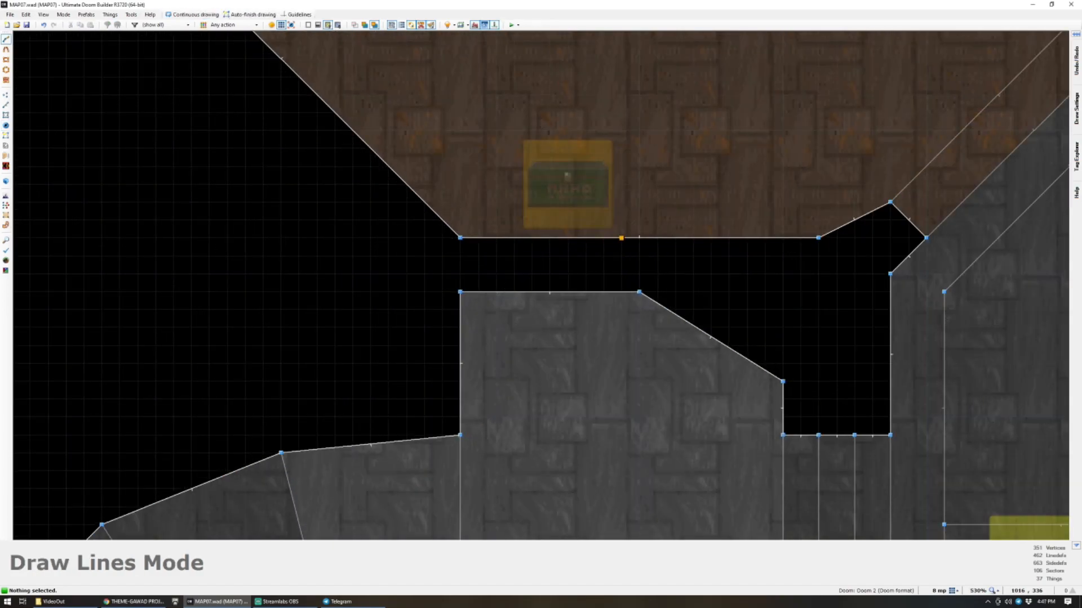
pyautogui.press('Escape')
pyautogui.press('v')
pyautogui.moveTo(434, 286); pyautogui.dragTo(784, 383)
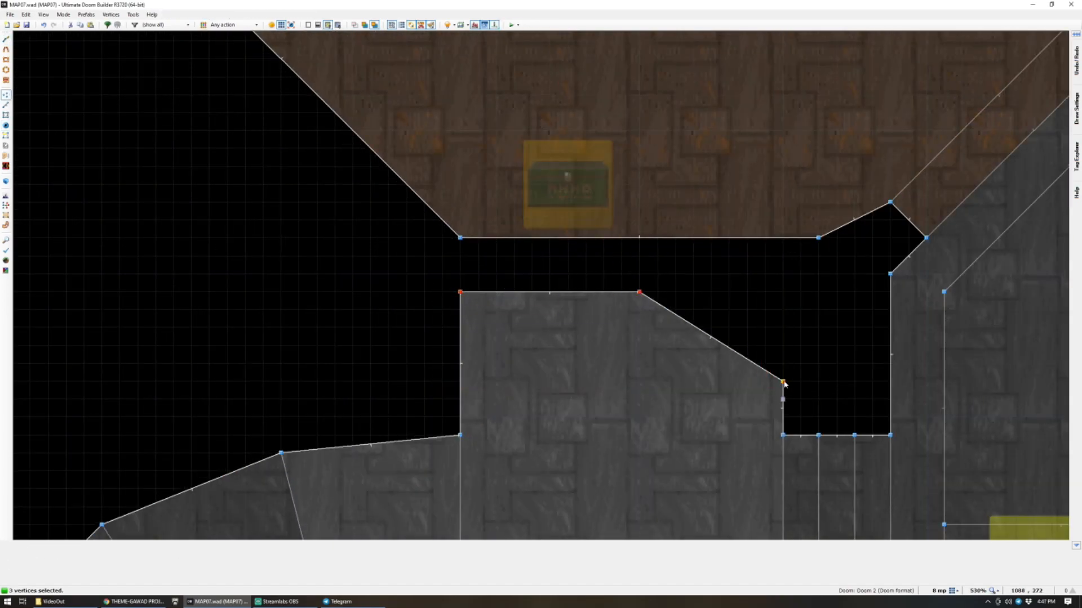
pyautogui.moveTo(783, 373); pyautogui.dragTo(781, 358, button='right')
pyautogui.press('c')
pyautogui.scroll(-3, 614, 284)
pyautogui.scroll(2, 593, 286)
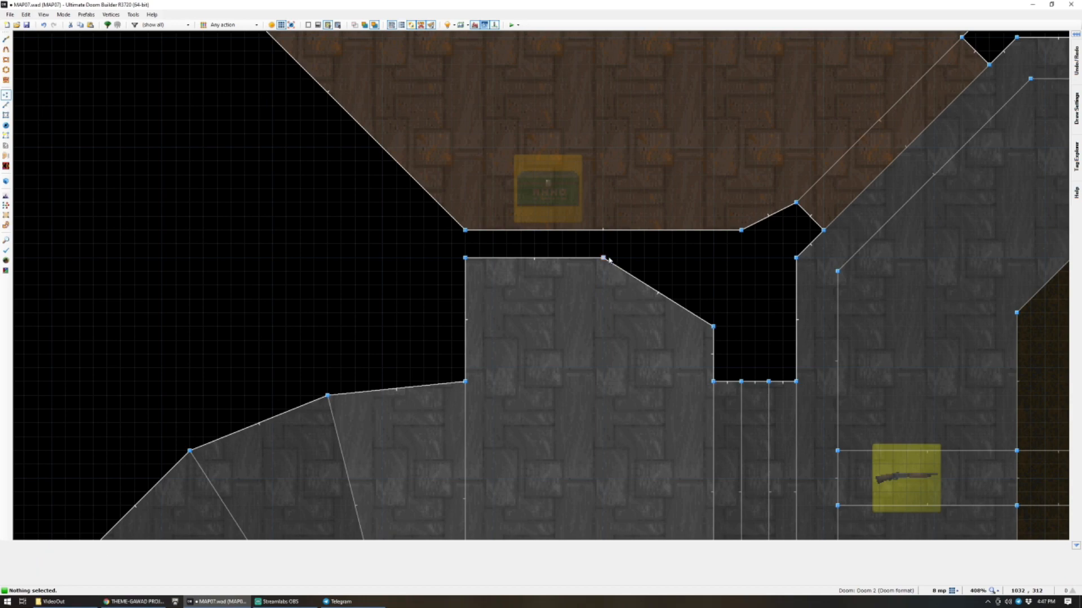
# Shift the passage room's upper-wall corner vertex 40 units east and cut a 64-unit-wide, 16-unit-deep window opening into the upper room.
pyautogui.moveTo(675, 259); pyautogui.dragTo(673, 258, button='right')
pyautogui.press('d')
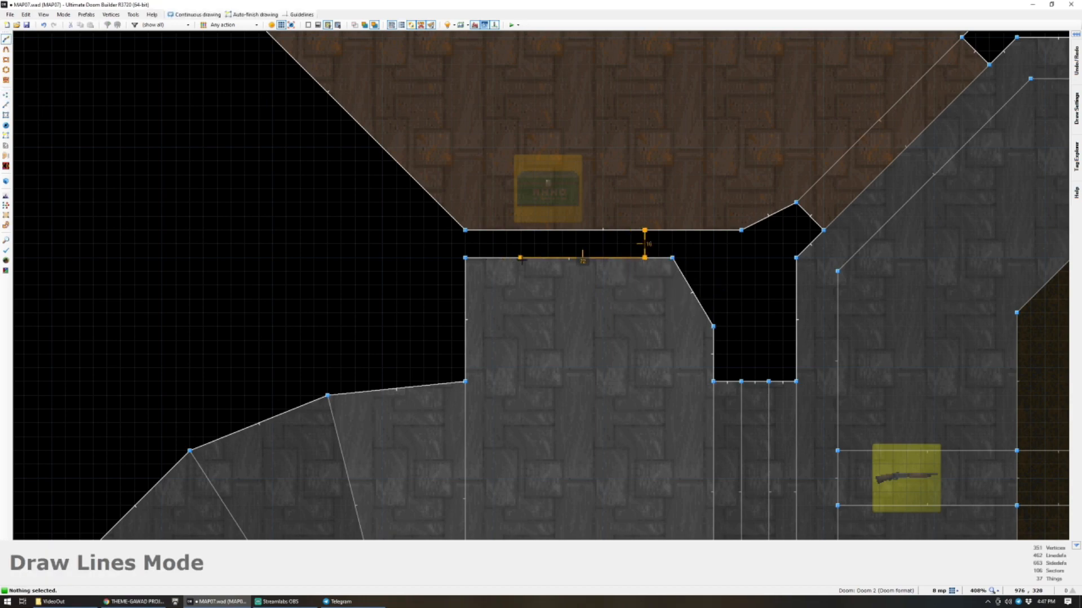
pyautogui.click(644, 230)
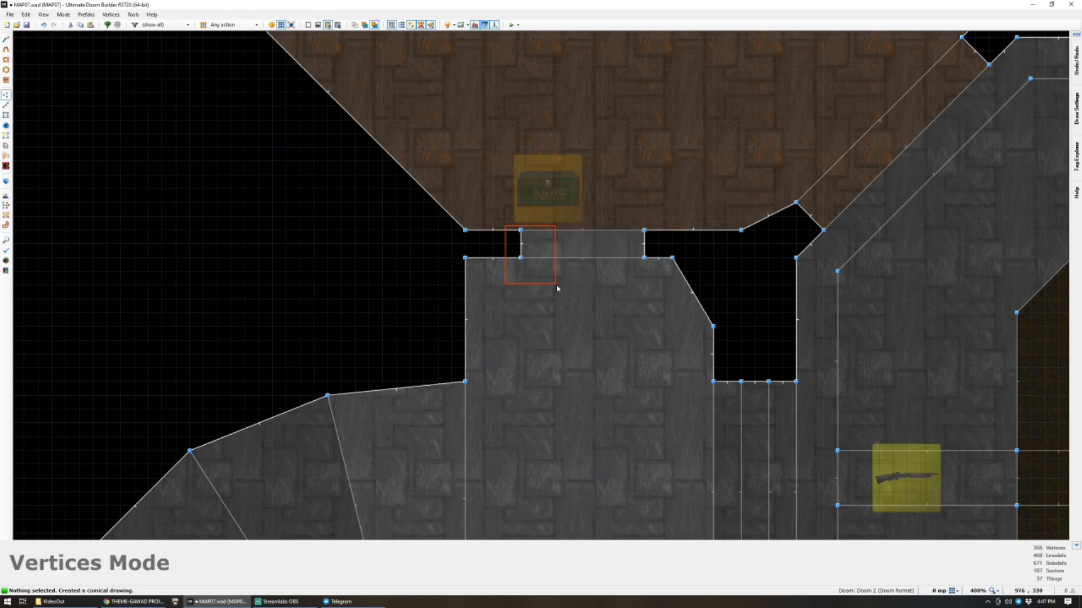
# Raise the new window opening's floor to 144, level with the upper room's floor.
pyautogui.press('q')
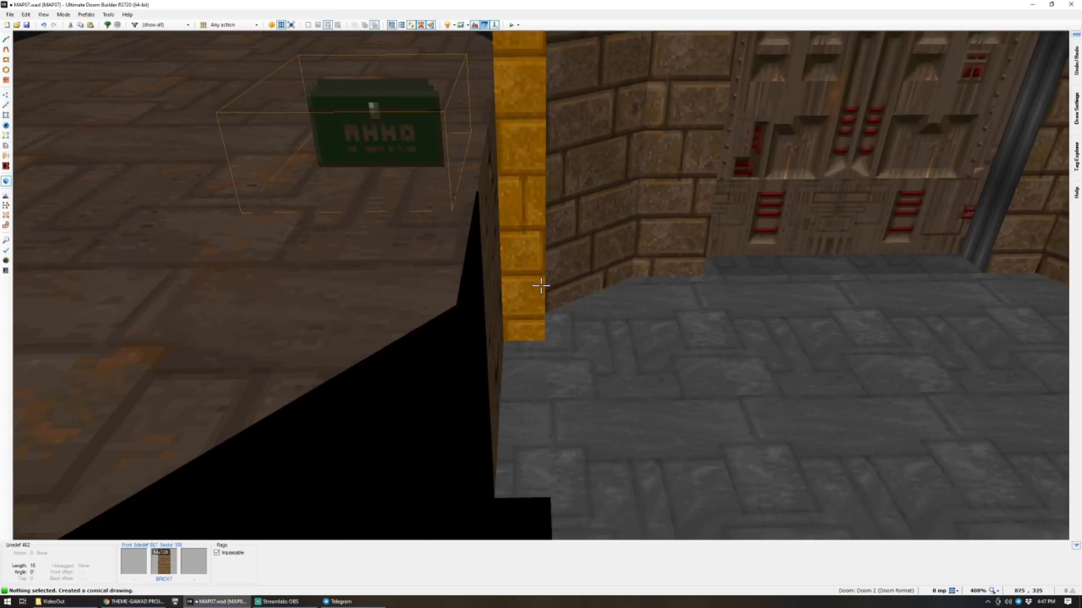
pyautogui.click(540, 285)
pyautogui.scroll(5, 540, 286)
pyautogui.scroll(6, 541, 286)
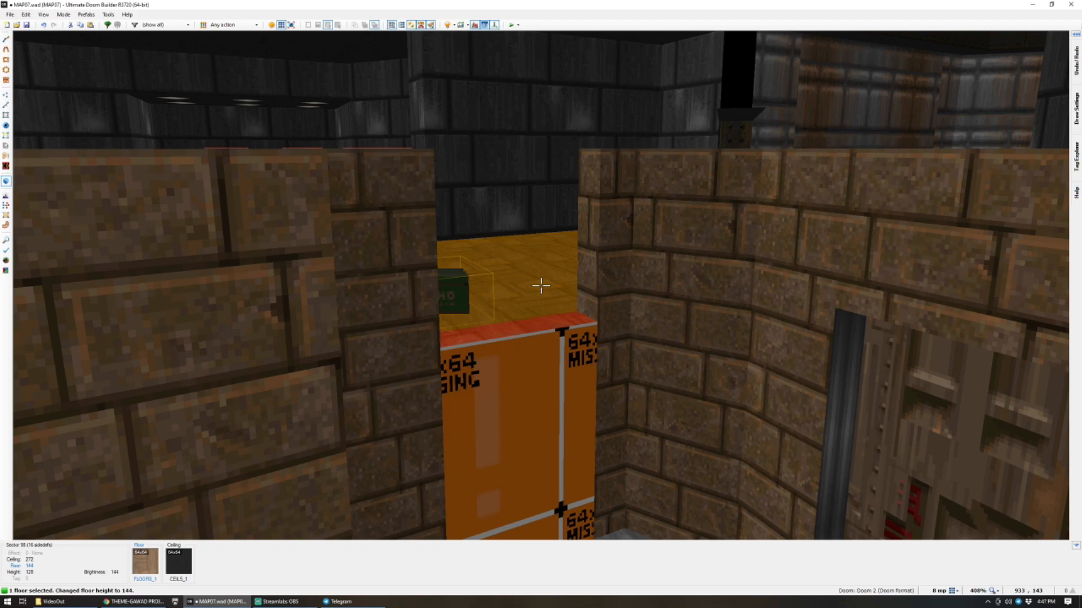
# Texture the wall below the window with aligned, lower-unpegged BRICK7 and copy the upper room's floor texture onto the sill.
pyautogui.press('c')
pyautogui.hotkey('ctrl', 'c')
pyautogui.hotkey('ctrl', 'v')
pyautogui.press('l')
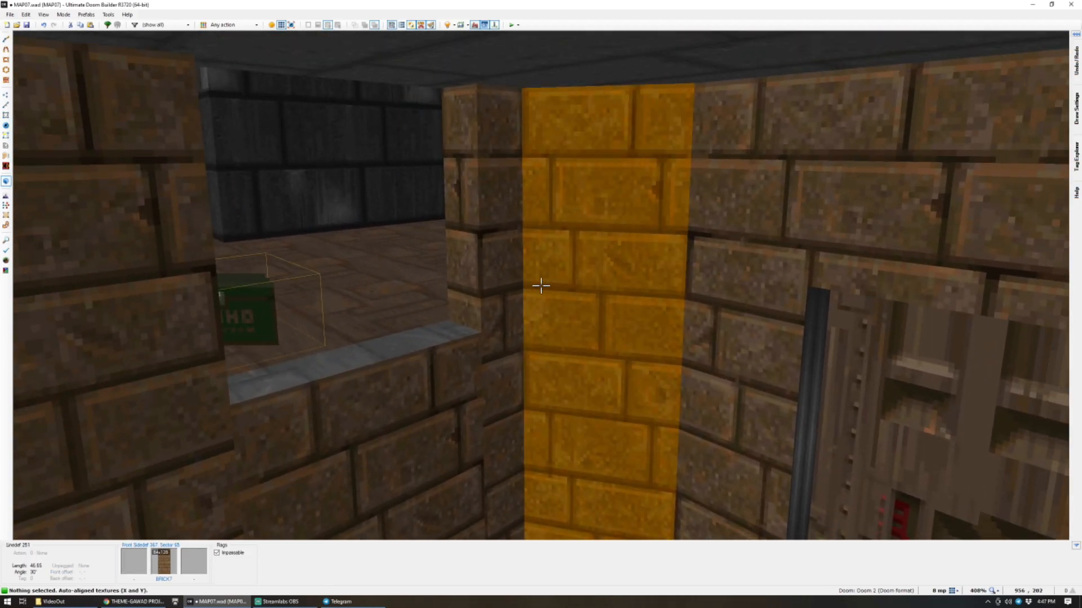
pyautogui.press('e')
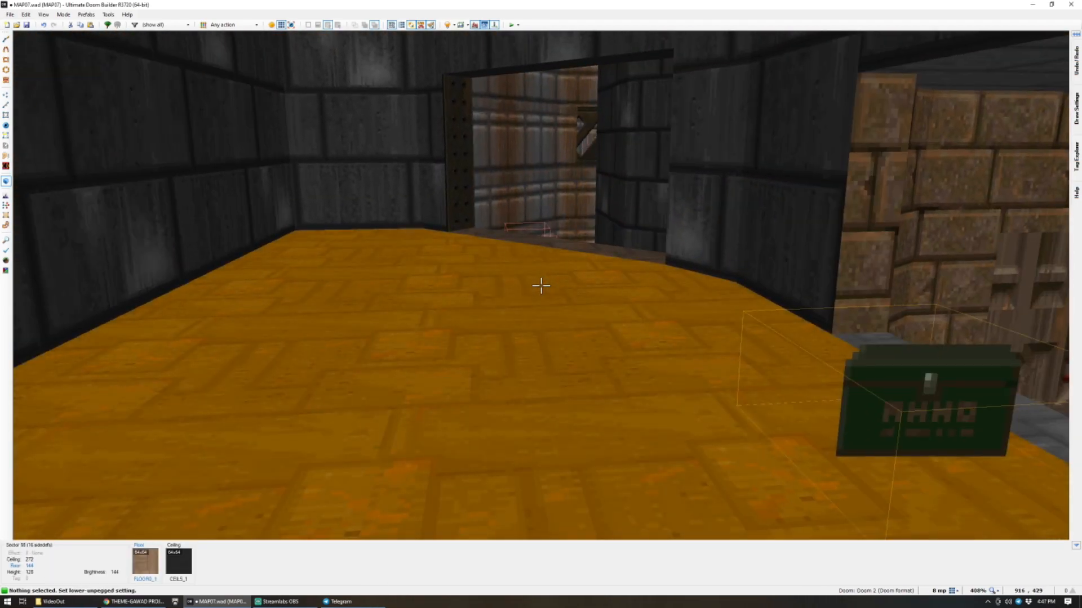
pyautogui.hotkey('ctrl', 'c')
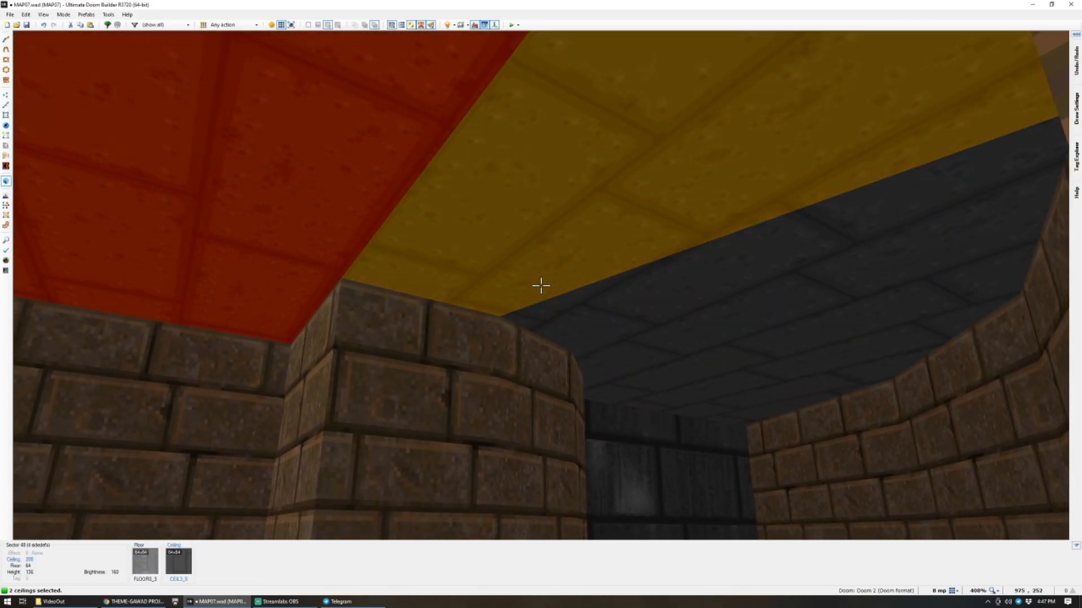
# Raise the ceilings of the passage room and its adjoining sections to 208 and auto-align the brick wall textures.
pyautogui.keyDown('shift'); pyautogui.click(541, 285); pyautogui.keyUp('shift')
pyautogui.scroll(1, 540, 286)
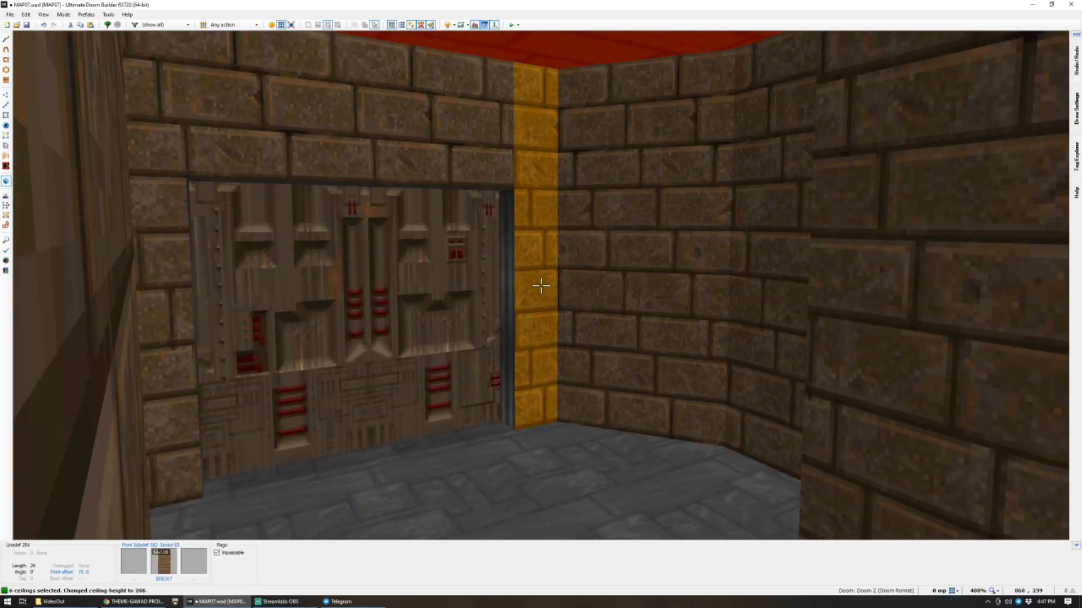
pyautogui.press('c')
pyautogui.hotkey('ctrl', 'a')
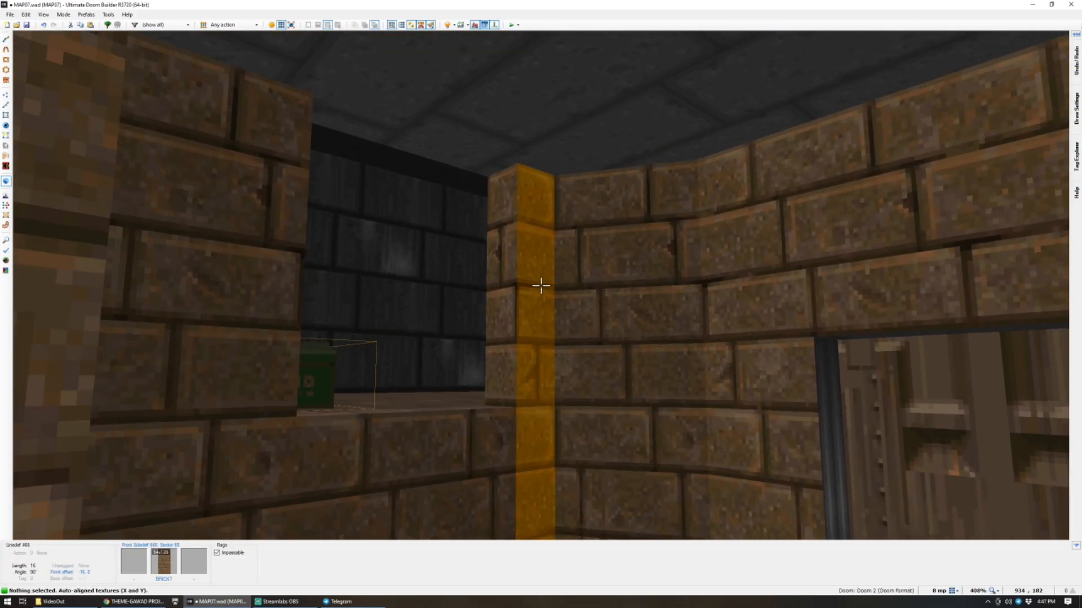
pyautogui.press('w')
pyautogui.press('q')
# Draw a line across the middle of the window opening and give it middle textures BRNSMAL1 on the front and BRNSMAL2 on the back.
pyautogui.scroll(3, 619, 347)
pyautogui.press('d')
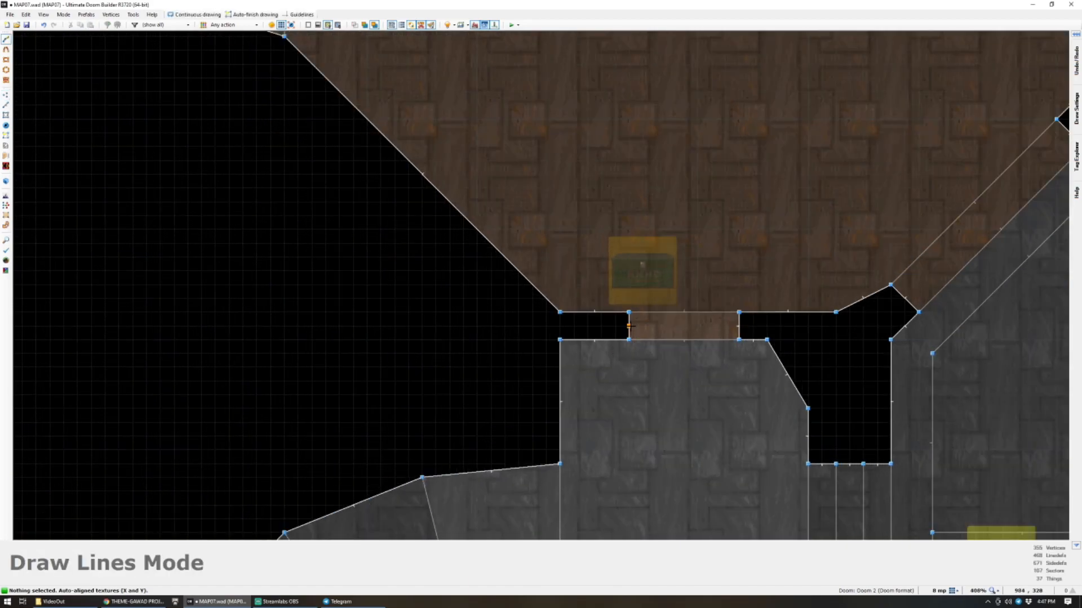
pyautogui.click(739, 327)
pyautogui.rightClick(739, 326)
pyautogui.press('l')
pyautogui.rightClick(697, 327)
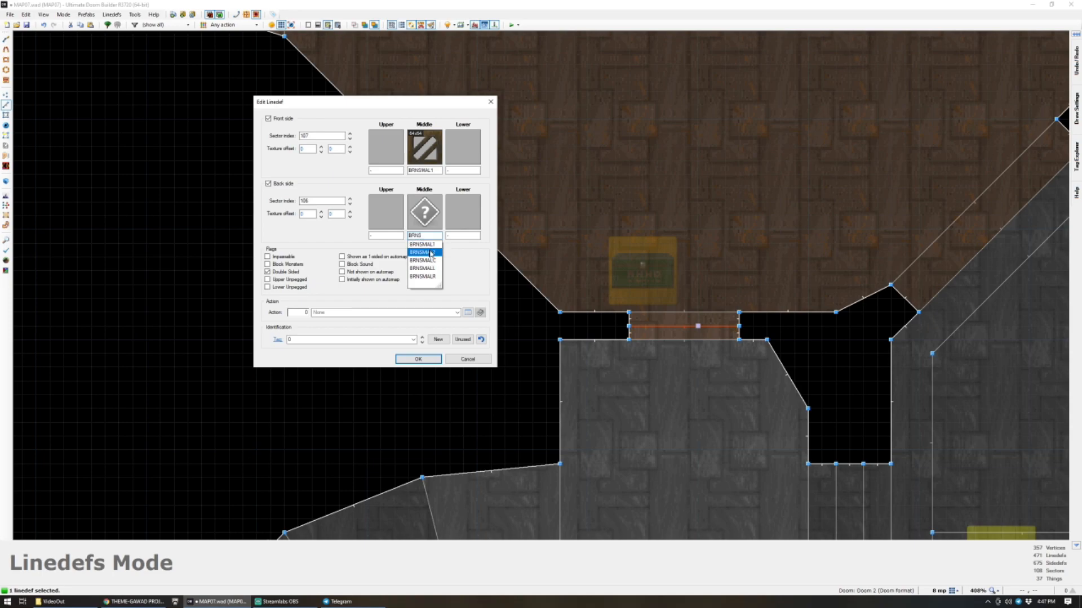
pyautogui.click(417, 359)
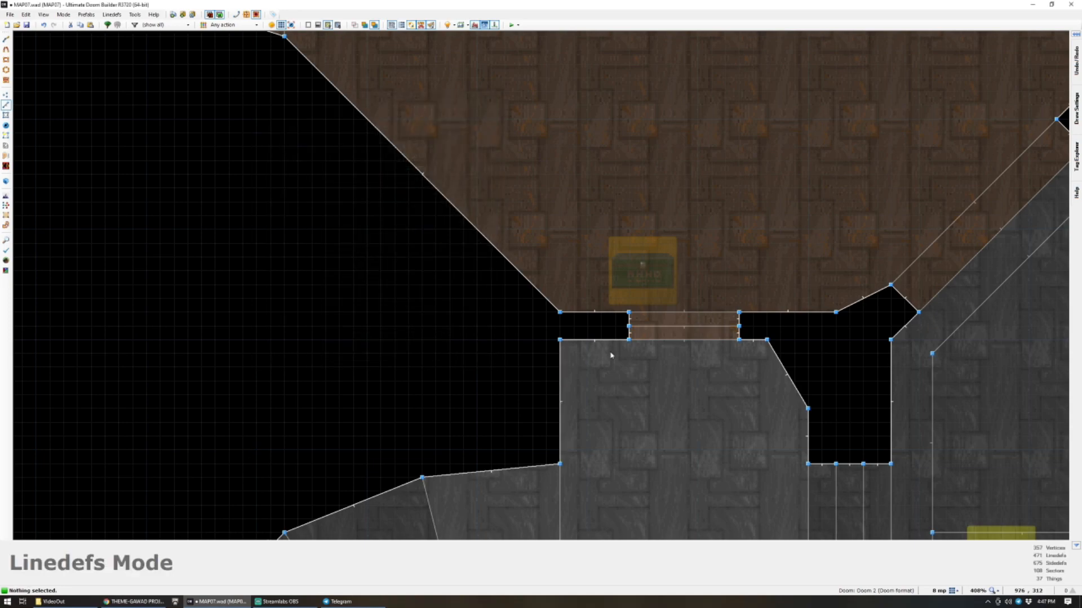
# Examine the barred window in 3D from both the upper room and the passage room.
pyautogui.press('w')
pyautogui.press('w')
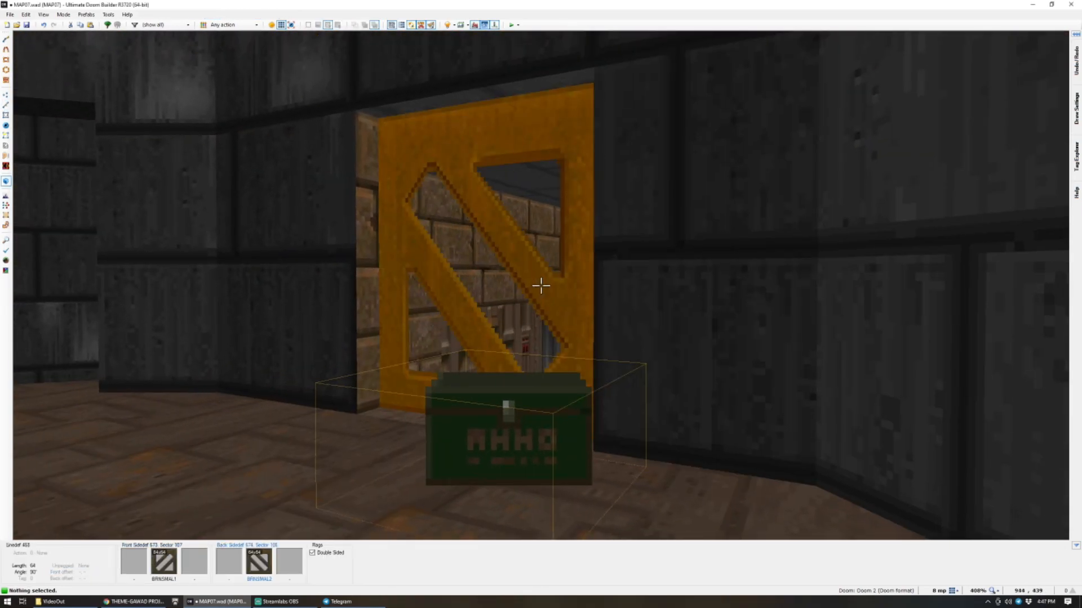
pyautogui.press('w')
pyautogui.press('w')
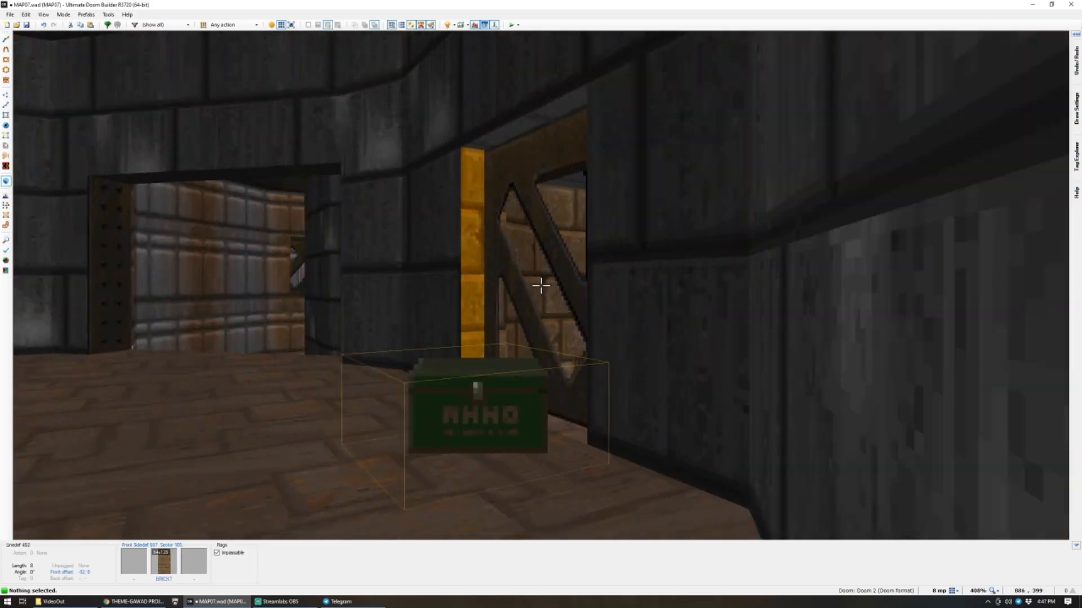
pyautogui.press('w')
pyautogui.press('s')
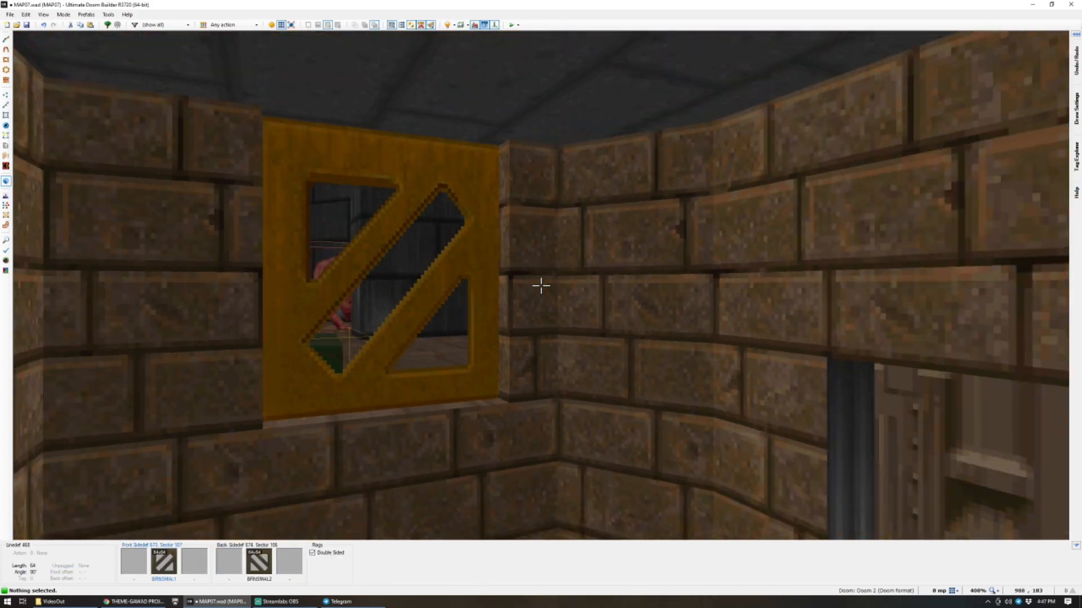
pyautogui.press('w')
pyautogui.press('w')
pyautogui.press('s')
# Apply the DOORSTOP texture to the four side walls inside the window opening and reset their texture offsets.
pyautogui.click(541, 286)
pyautogui.press('d')
pyautogui.click(541, 286)
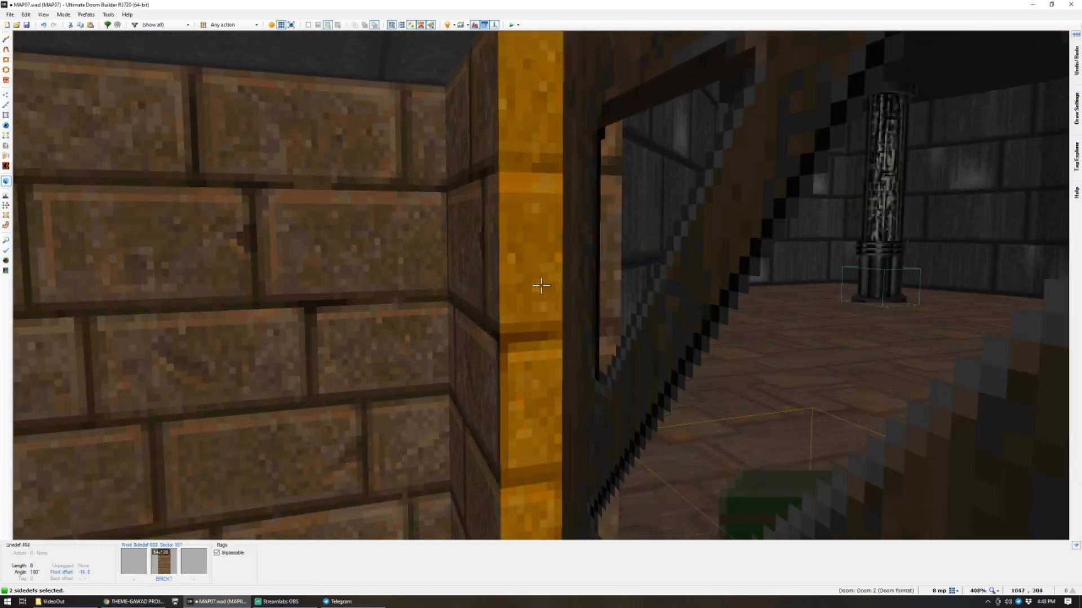
pyautogui.click(541, 286)
pyautogui.press('d')
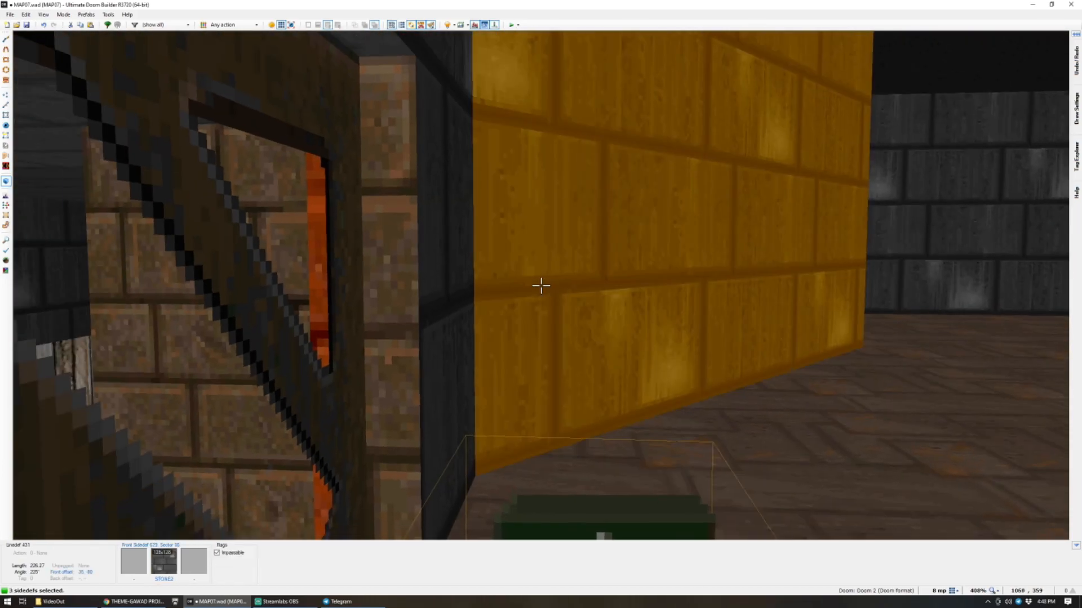
pyautogui.click(541, 285)
pyautogui.middleClick(541, 285)
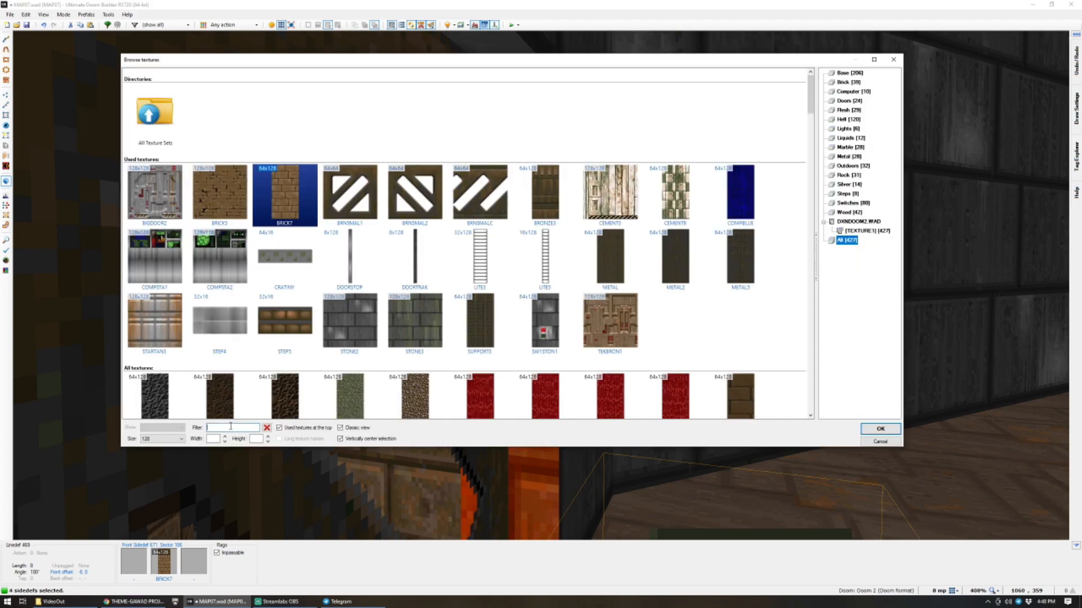
pyautogui.write('DOOR')
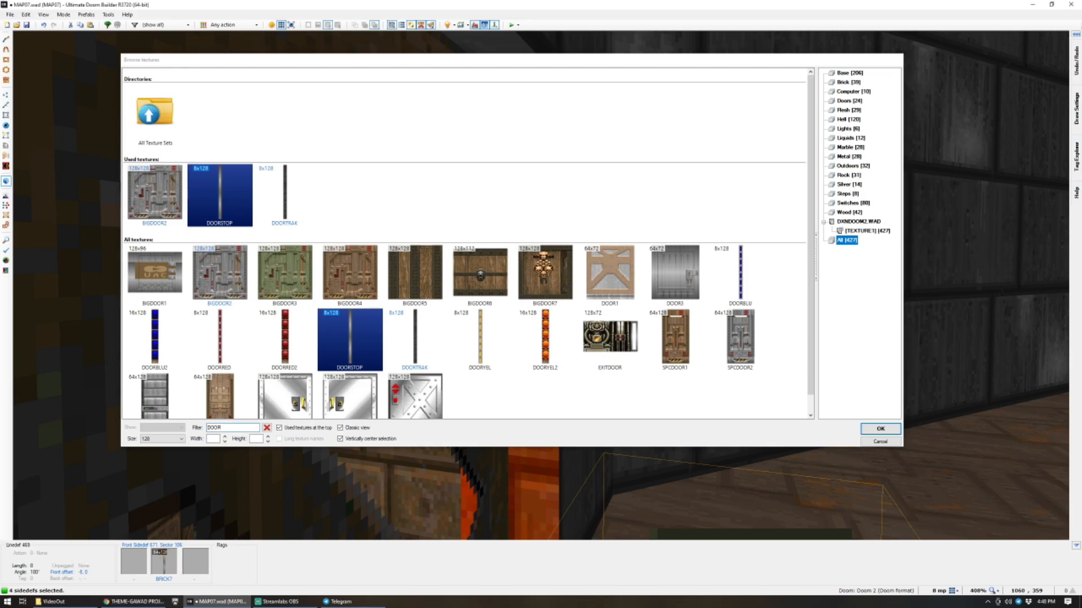
pyautogui.press('Return')
pyautogui.press('c')
pyautogui.hotkey('ctrl', 'r')
pyautogui.press('q')
# Make the middle lines of the new barred window and the octagonal room's east barred opening impassable, and save the map.
pyautogui.scroll(-4, 541, 286)
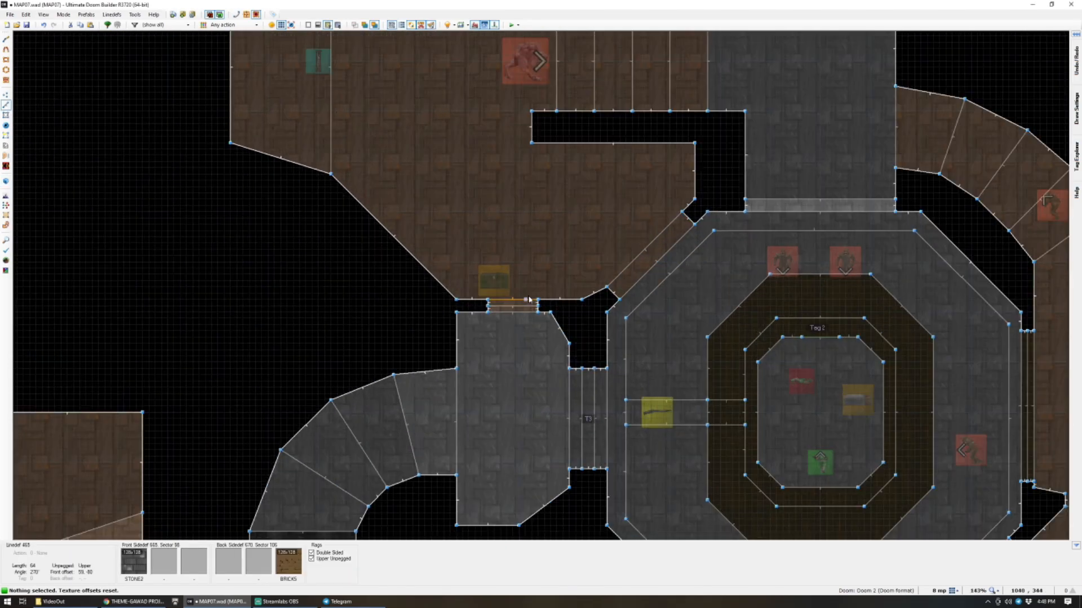
pyautogui.rightClick(506, 308)
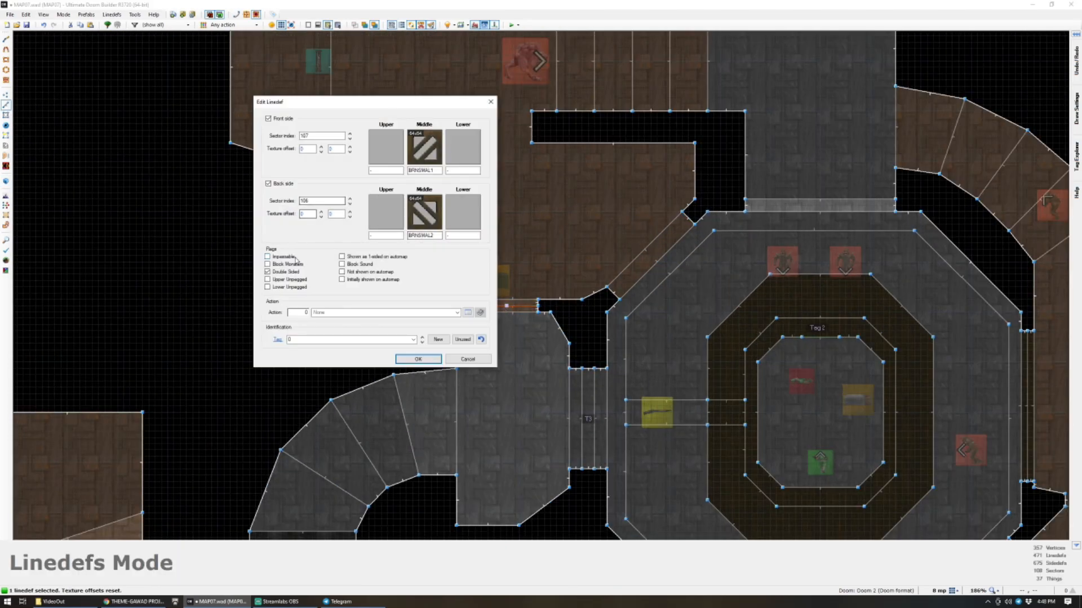
pyautogui.click(420, 359)
pyautogui.scroll(-5, 459, 356)
pyautogui.scroll(5, 670, 379)
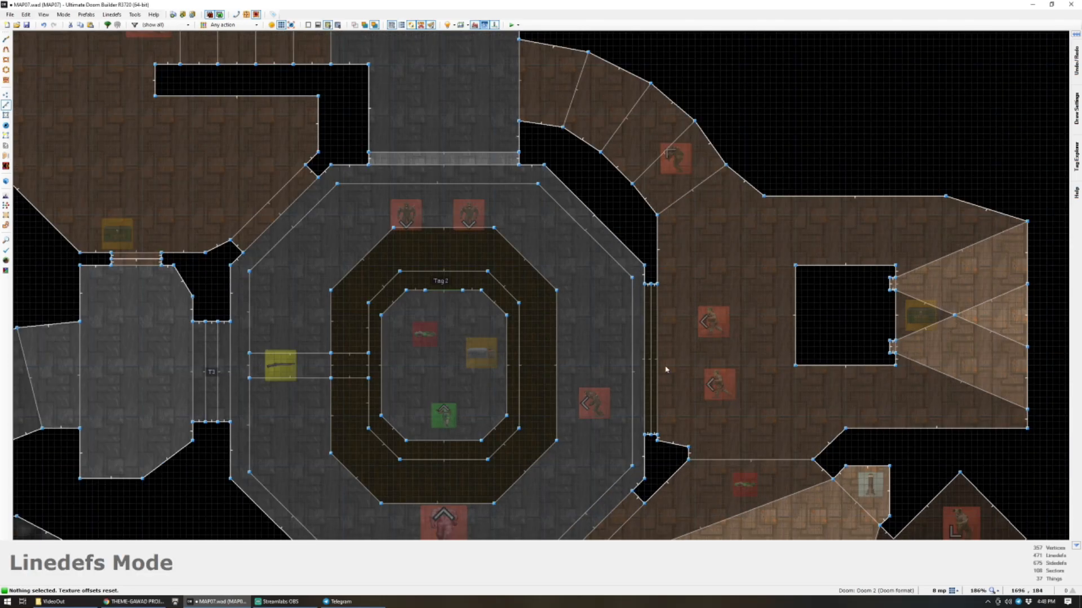
pyautogui.rightClick(652, 350)
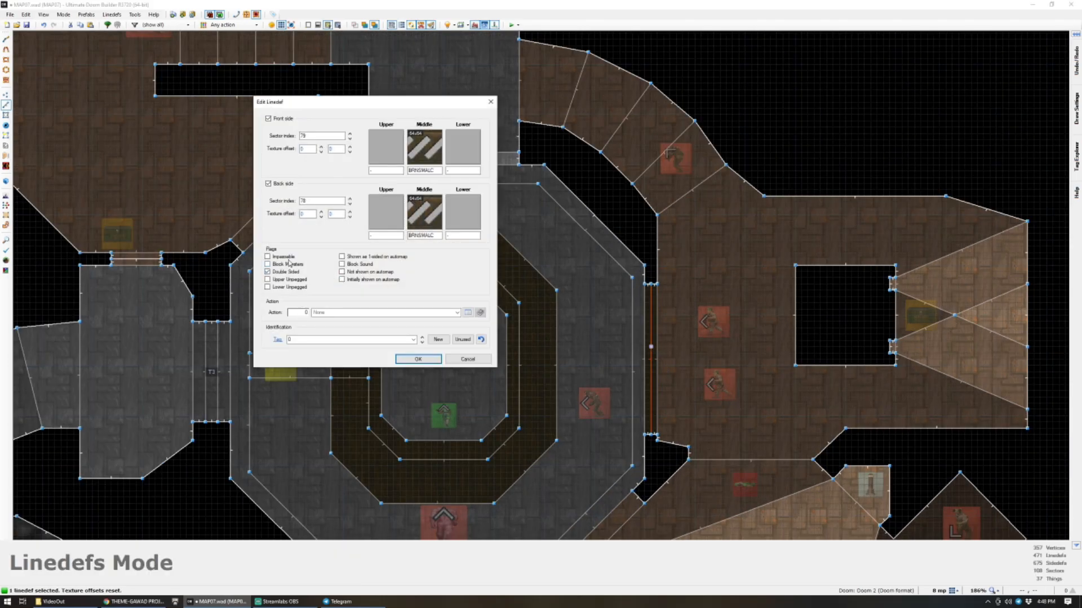
pyautogui.click(438, 361)
pyautogui.scroll(-8, 449, 357)
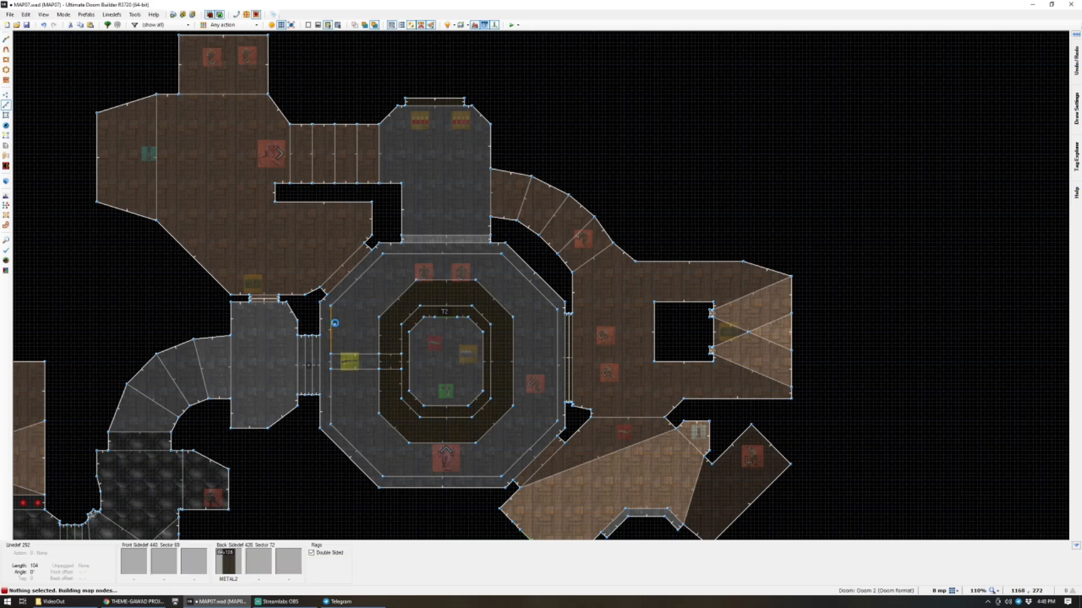
pyautogui.hotkey('ctrl', 's')
# Find the SW1STON1 switch line linked to the tag 3 door sector and open its list of predefined actions.
pyautogui.scroll(4, 307, 350)
pyautogui.scroll(4, 308, 350)
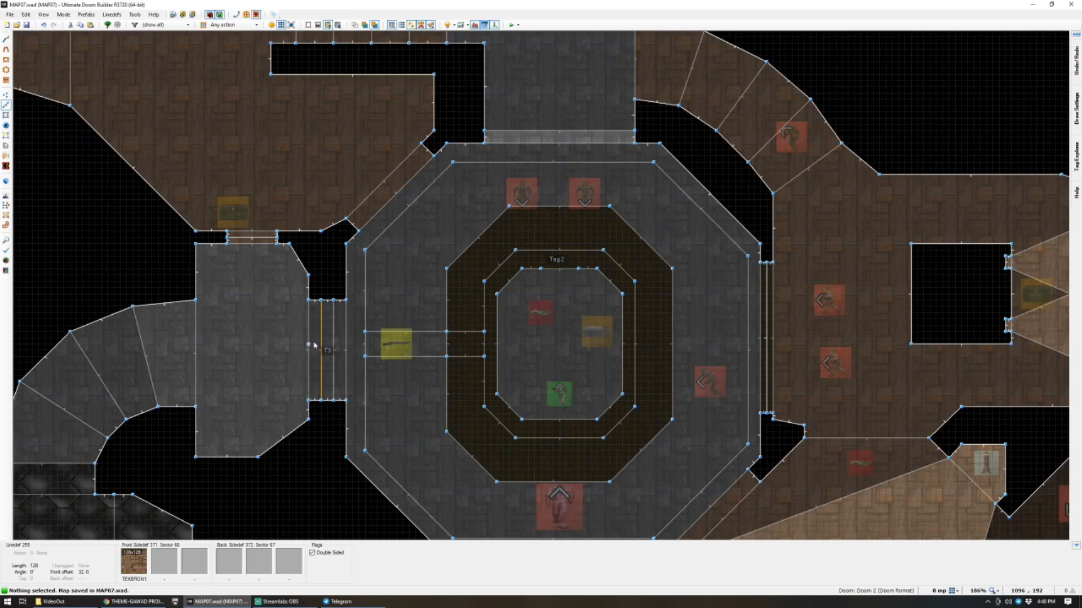
pyautogui.press('s')
pyautogui.scroll(-3, 323, 349)
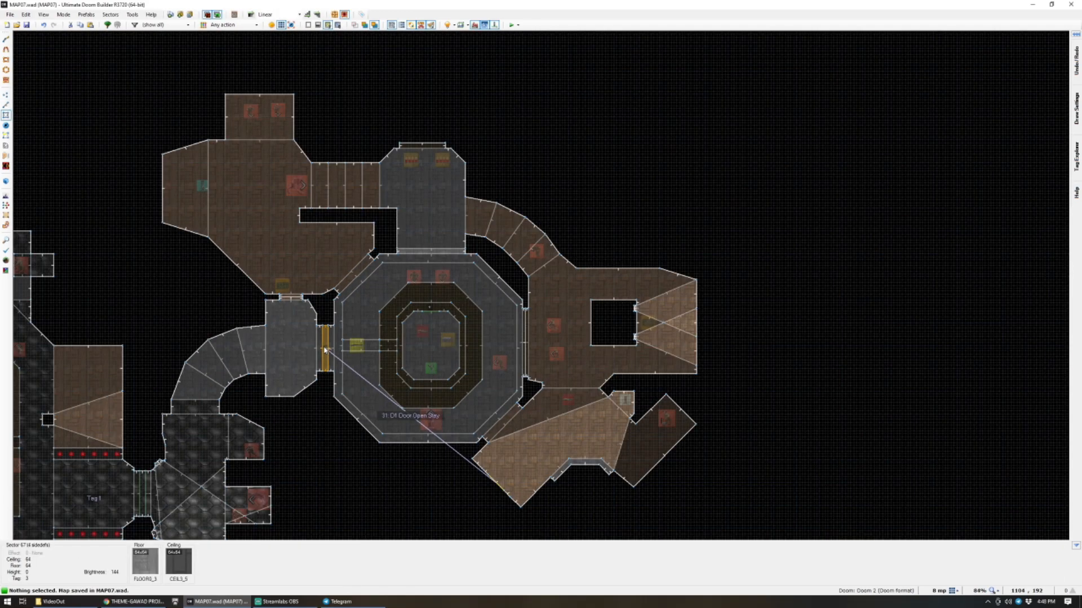
pyautogui.scroll(4, 503, 509)
pyautogui.press('l')
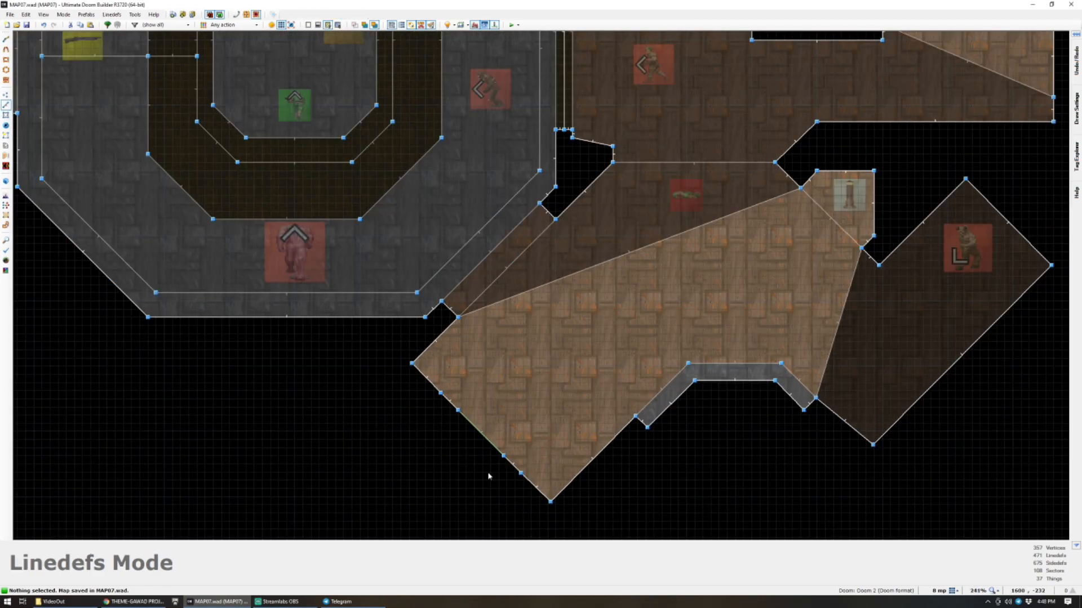
pyautogui.rightClick(482, 438)
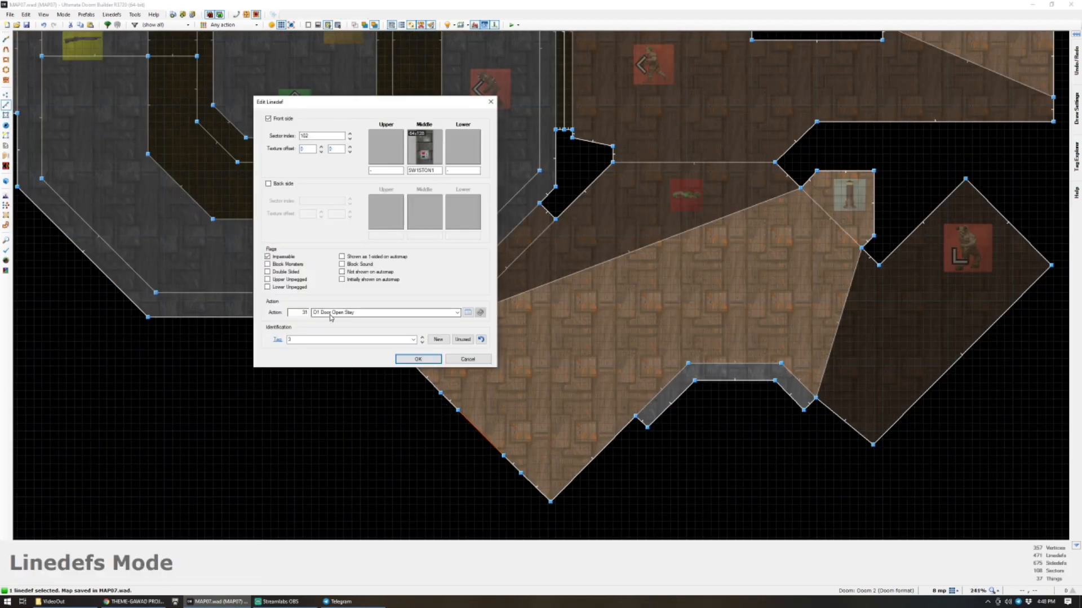
pyautogui.click(462, 314)
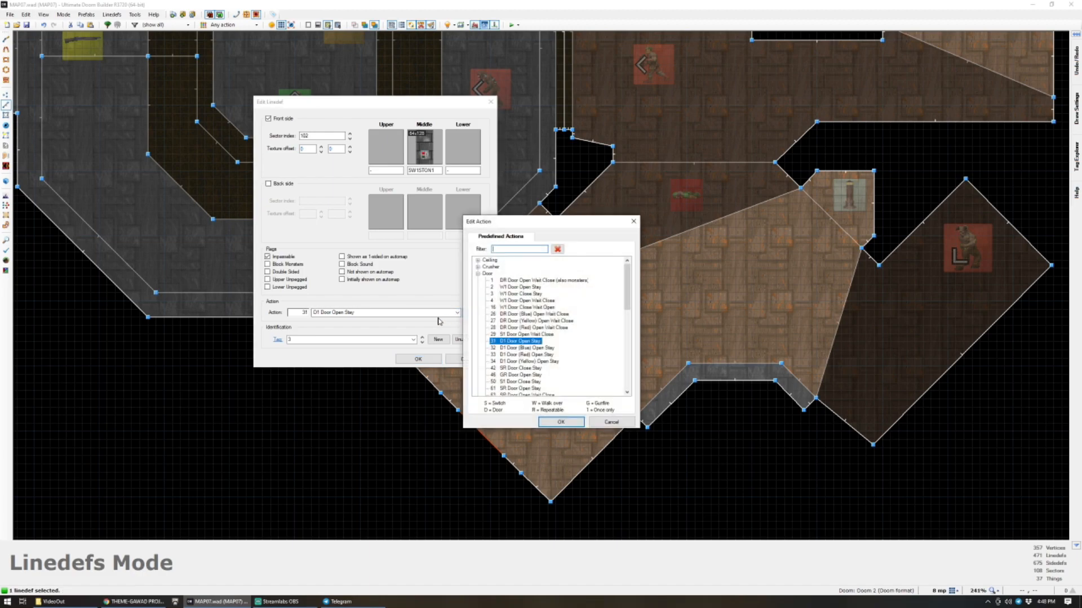
# Search the predefined actions for S1 switch types and narrow the list to the S1 ceiling actions.
pyautogui.write('SW')
pyautogui.press('BackSpace')
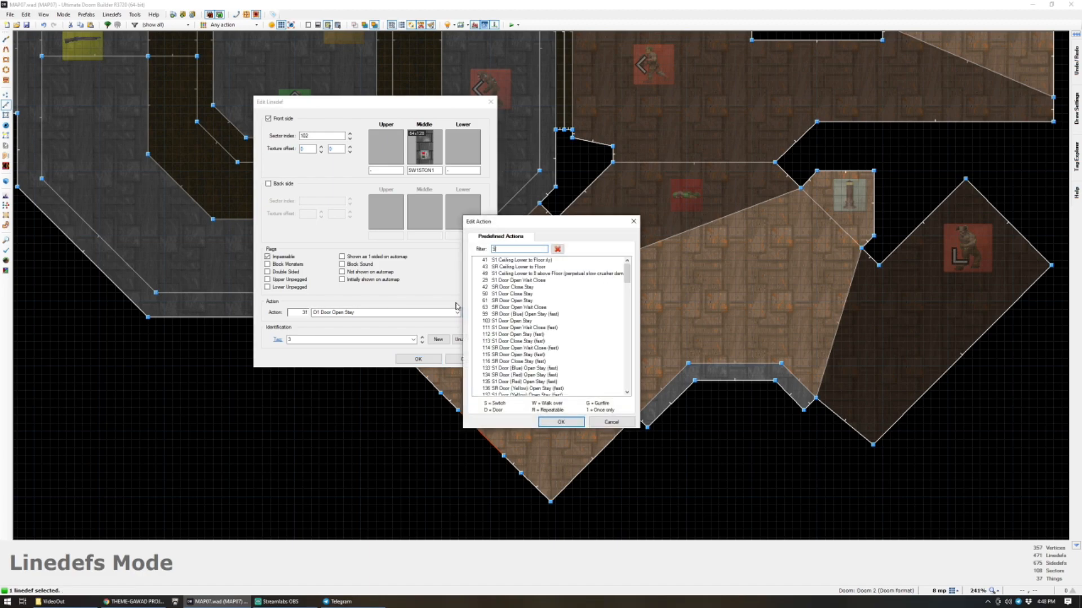
pyautogui.write('1')
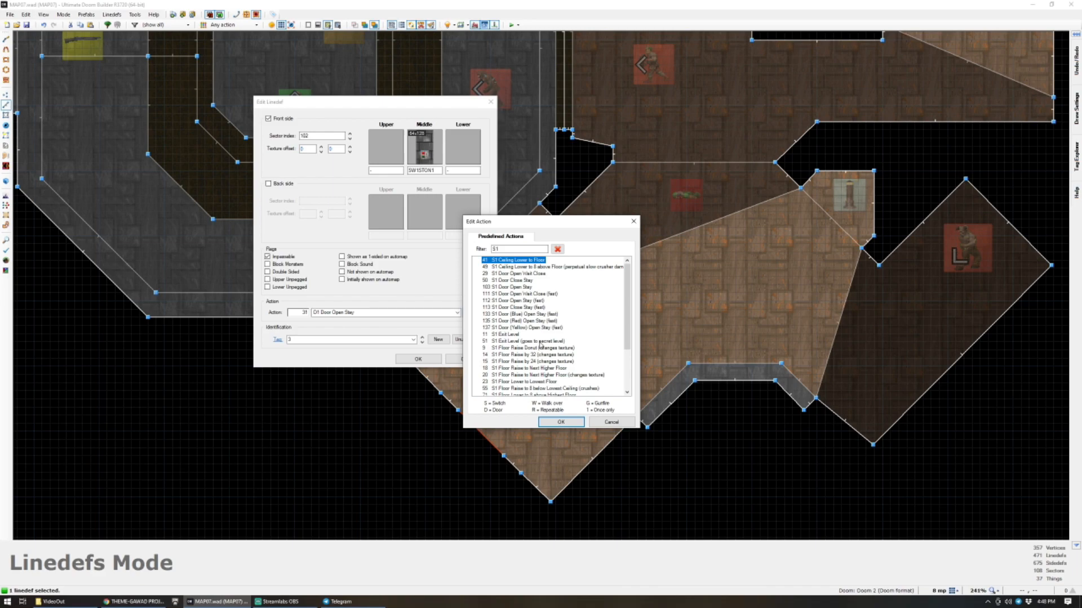
pyautogui.scroll(-1, 539, 343)
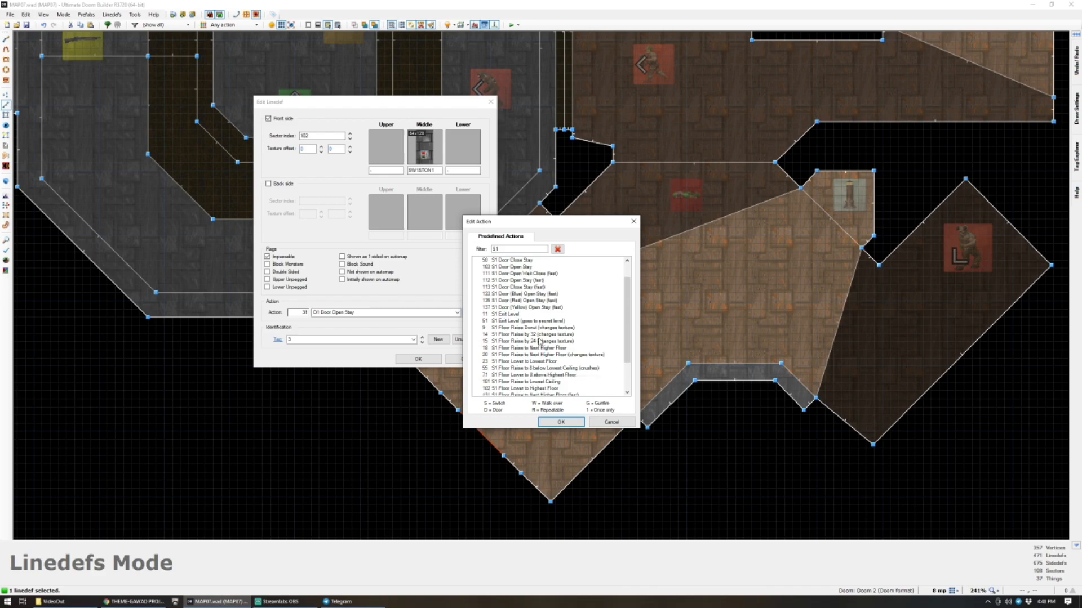
pyautogui.scroll(-1, 539, 341)
pyautogui.scroll(-1, 530, 343)
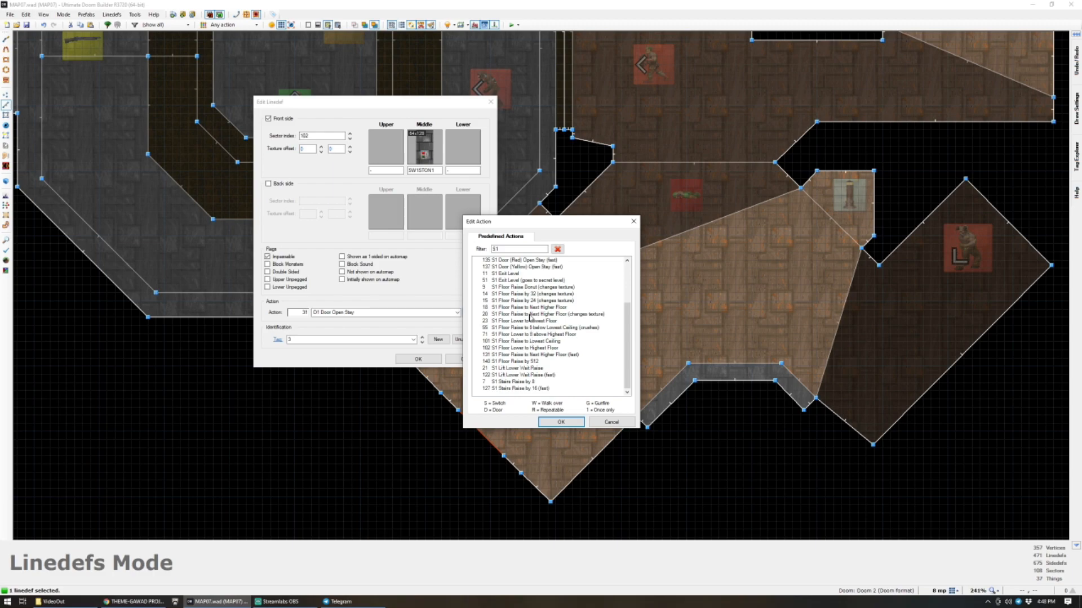
pyautogui.write('CE')
pyautogui.click(504, 260)
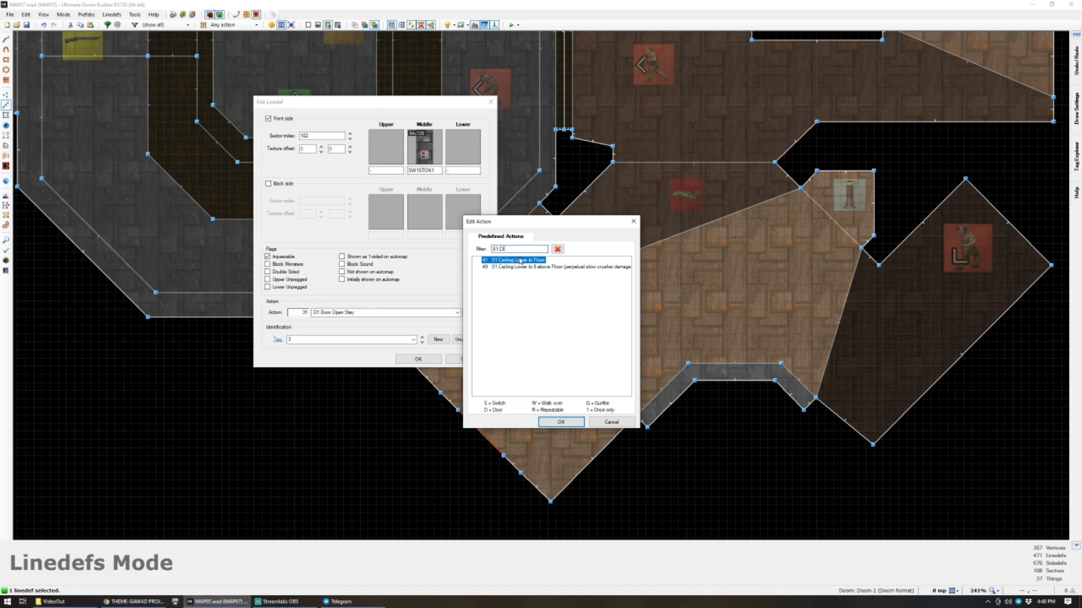
# Search the predefined actions for repeatable SR switch types, including ceiling actions, and clear the filter.
pyautogui.click(509, 248)
pyautogui.press('BackSpace')
pyautogui.press('BackSpace')
pyautogui.press('BackSpace')
pyautogui.press('BackSpace')
pyautogui.write('R ')
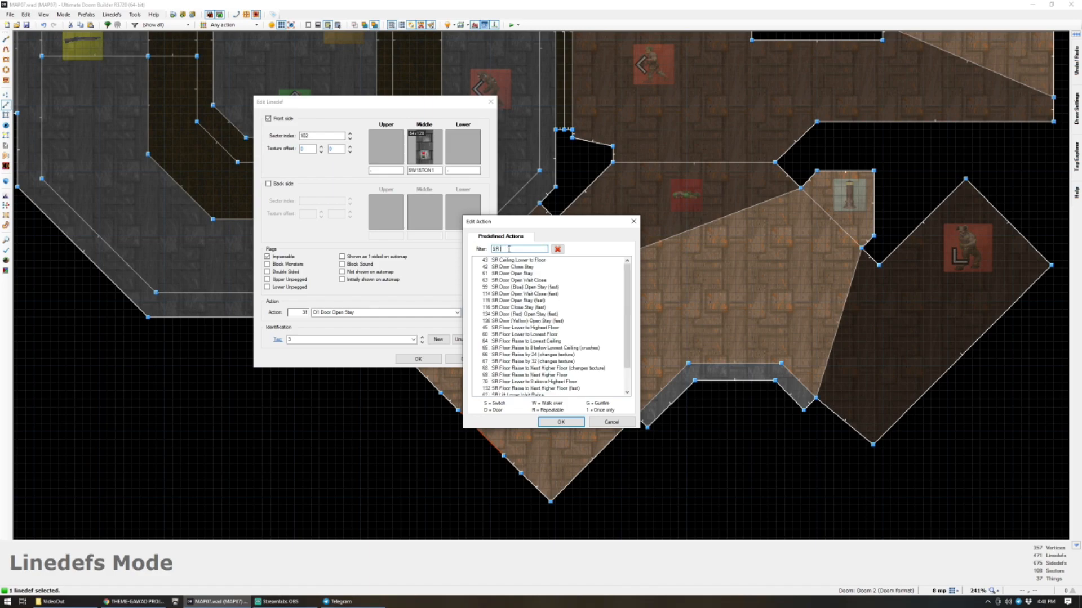
pyautogui.write('CE')
pyautogui.press('BackSpace')
pyautogui.press('BackSpace')
pyautogui.press('BackSpace')
pyautogui.press('BackSpace')
pyautogui.press('BackSpace')
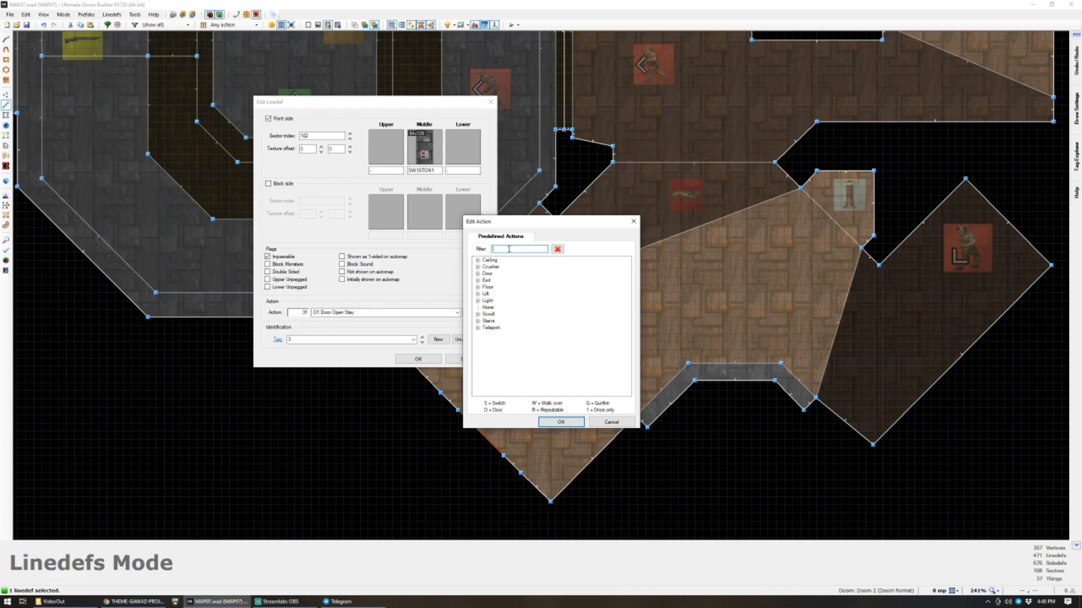
# Set the switch line's action to 103 S1 Door Open Stay and save the map.
pyautogui.write('S')
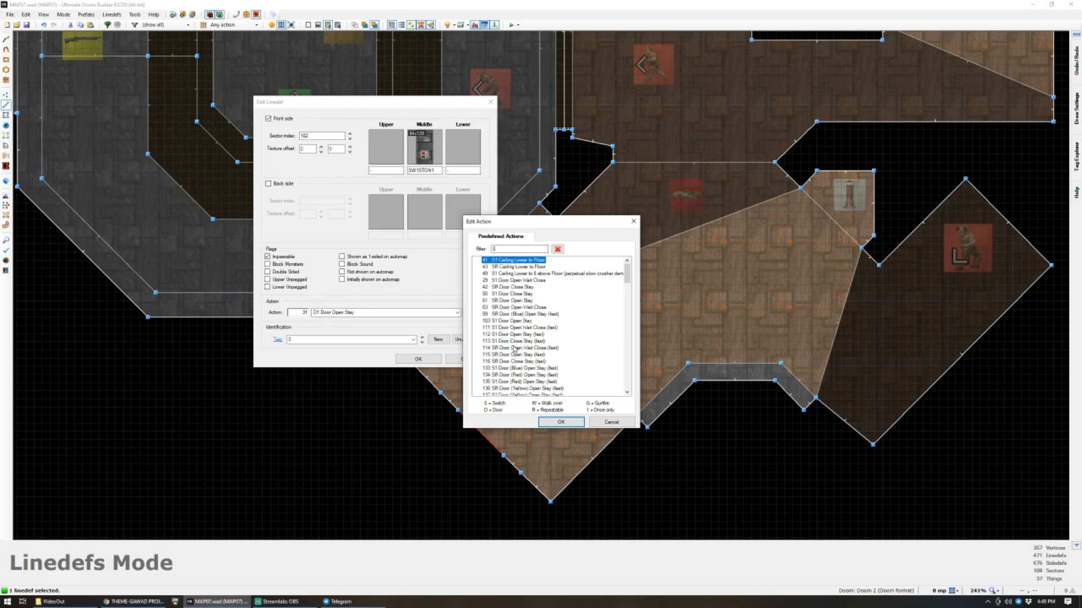
pyautogui.write('1 D')
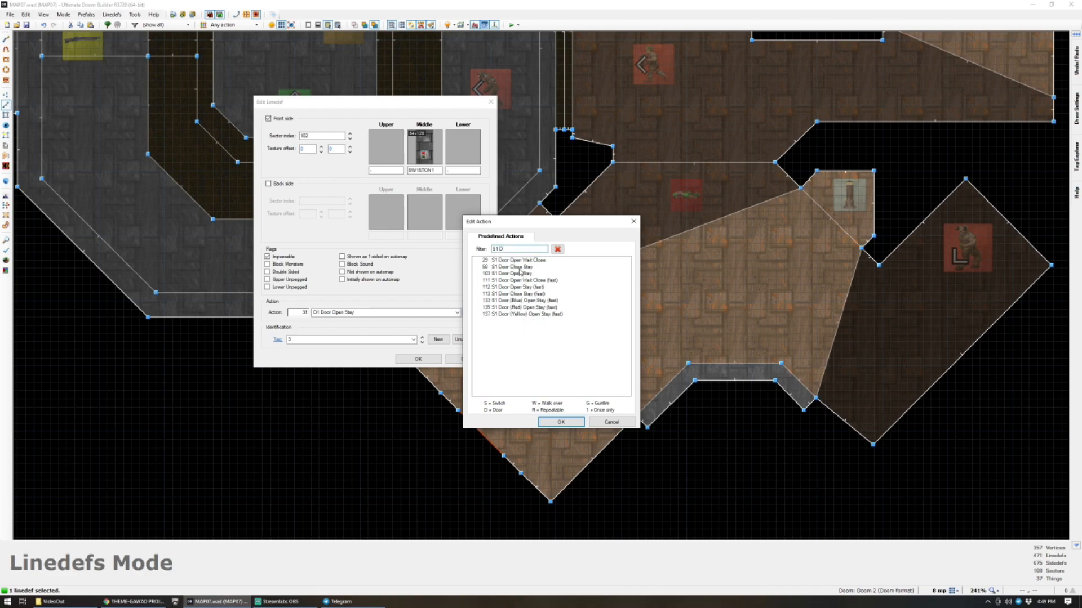
pyautogui.click(522, 274)
pyautogui.click(547, 418)
pyautogui.click(418, 359)
pyautogui.hotkey('ctrl', 's')
# Place a Former Sergeant in the west corner of the switch room, facing northeast at angle 45.
pyautogui.scroll(-5, 372, 361)
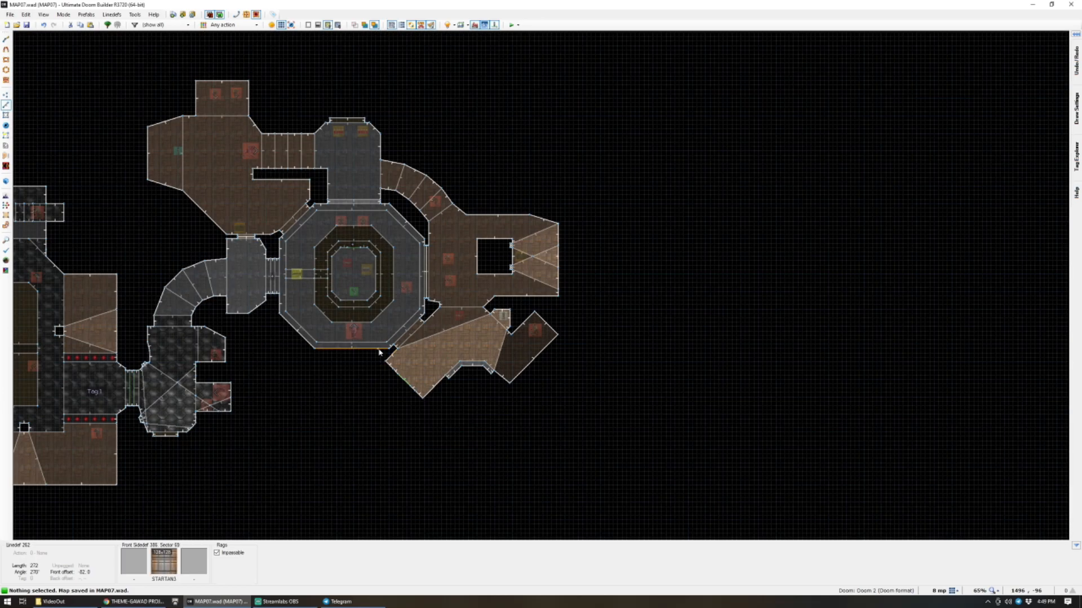
pyautogui.scroll(5, 377, 352)
pyautogui.scroll(-3, 413, 370)
pyautogui.scroll(2, 415, 375)
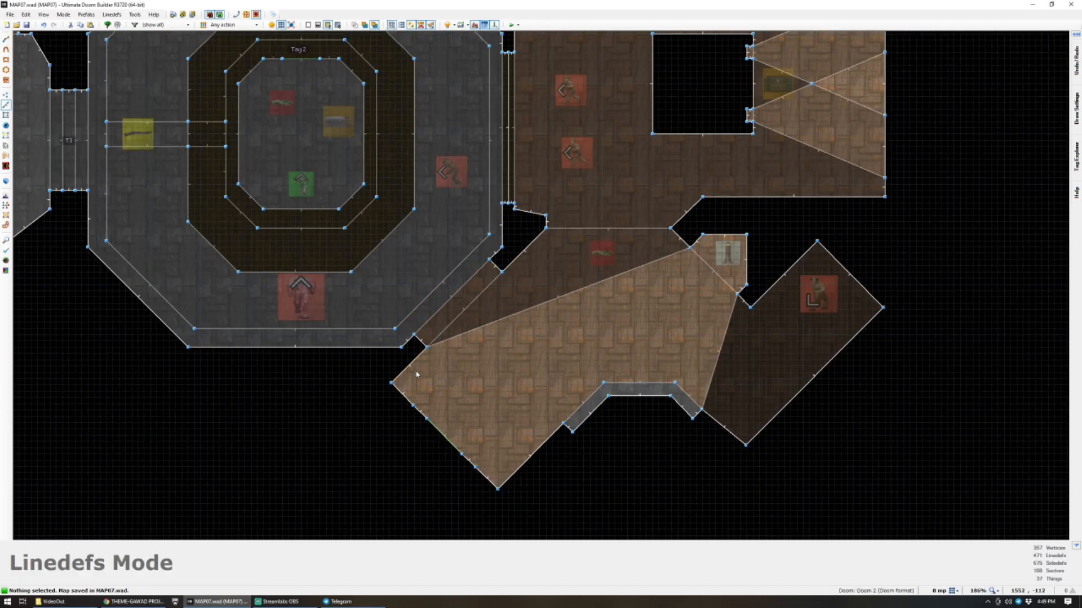
pyautogui.scroll(-5, 415, 379)
pyautogui.scroll(3, 420, 389)
pyautogui.scroll(3, 428, 398)
pyautogui.press('t')
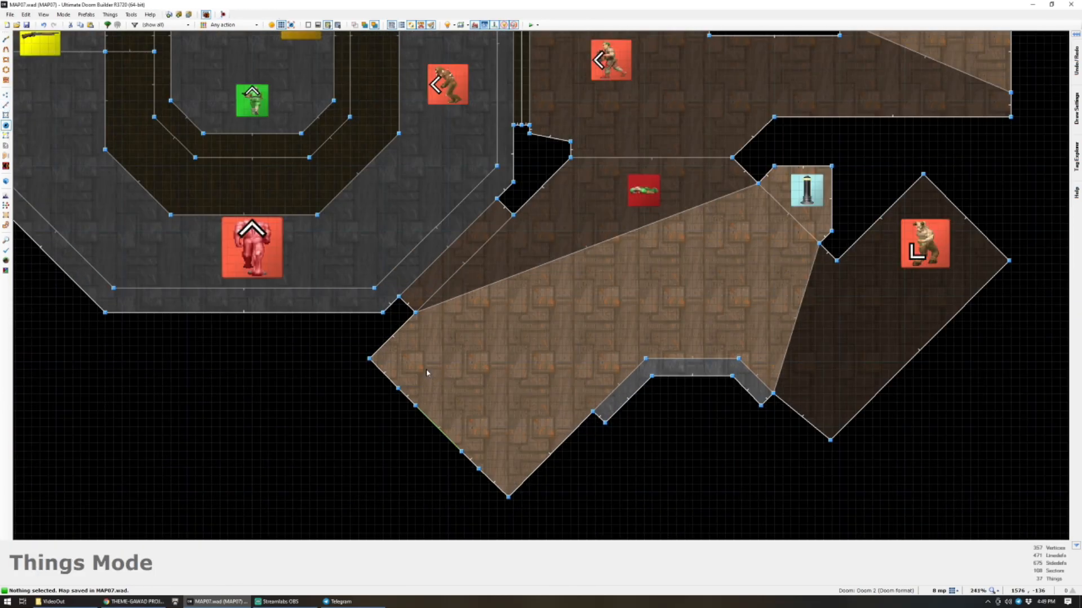
pyautogui.rightClick(405, 361)
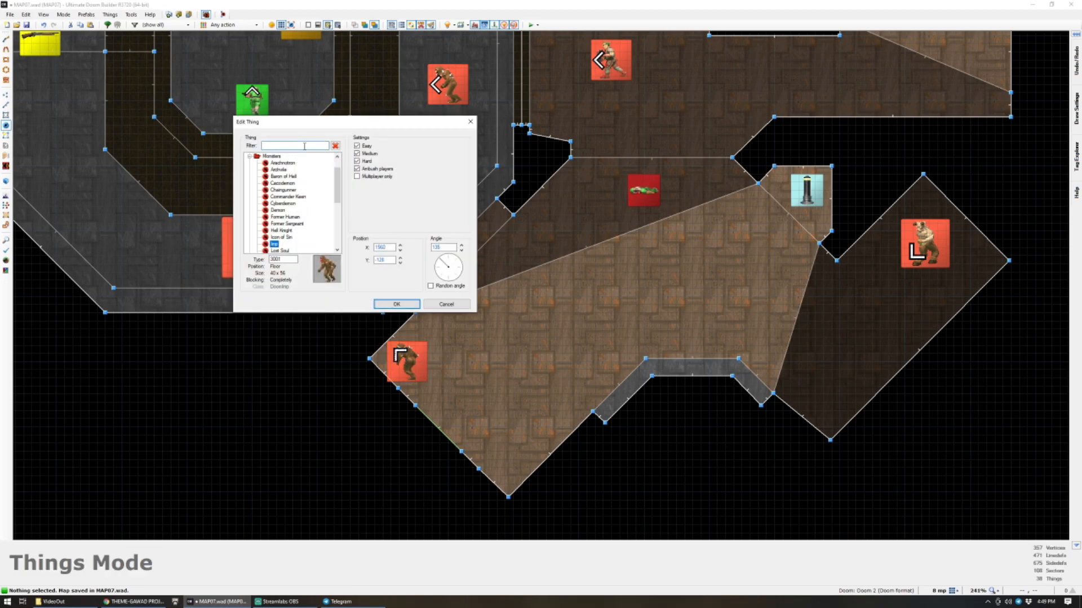
pyautogui.write('SH')
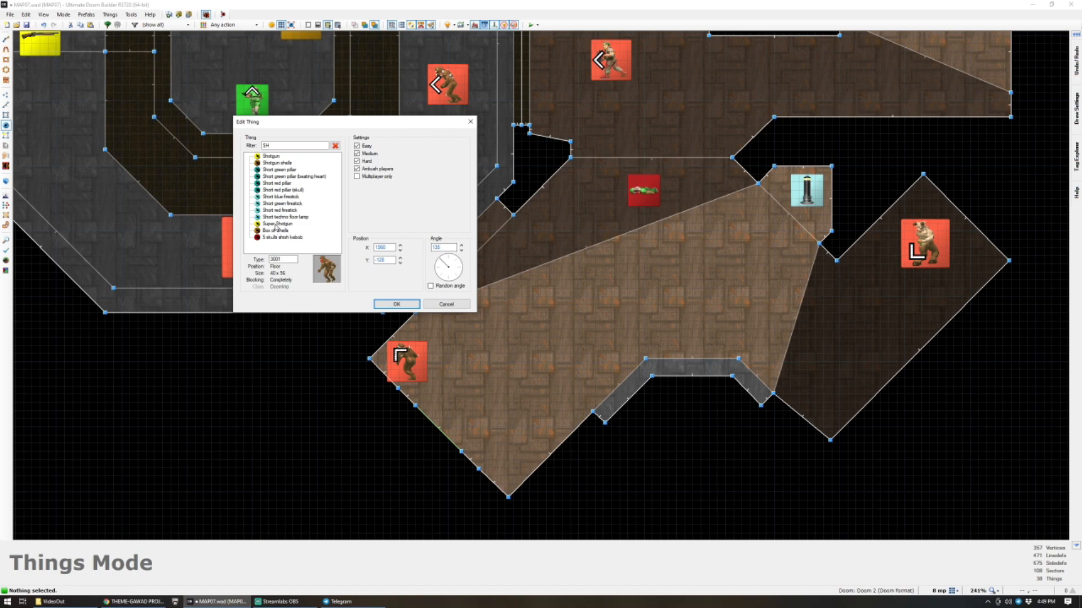
pyautogui.moveTo(270, 146); pyautogui.dragTo(236, 147)
pyautogui.write('SERG')
pyautogui.click(279, 156)
pyautogui.click(458, 261)
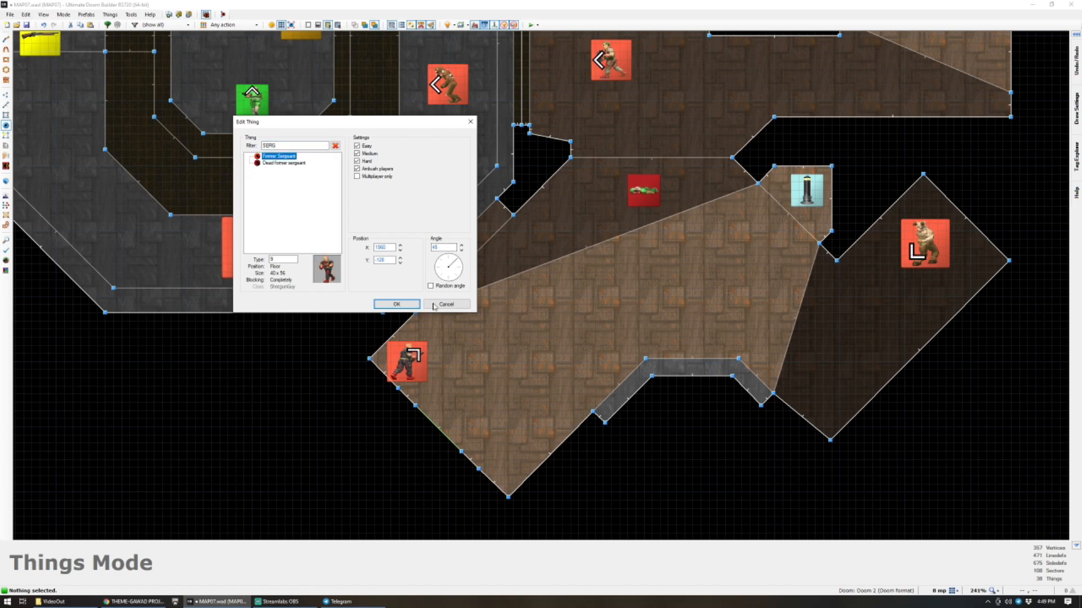
pyautogui.click(396, 304)
# Move the Former Sergeant slightly northeast, away from the room's west corner, and save the map.
pyautogui.moveTo(418, 368); pyautogui.dragTo(426, 359)
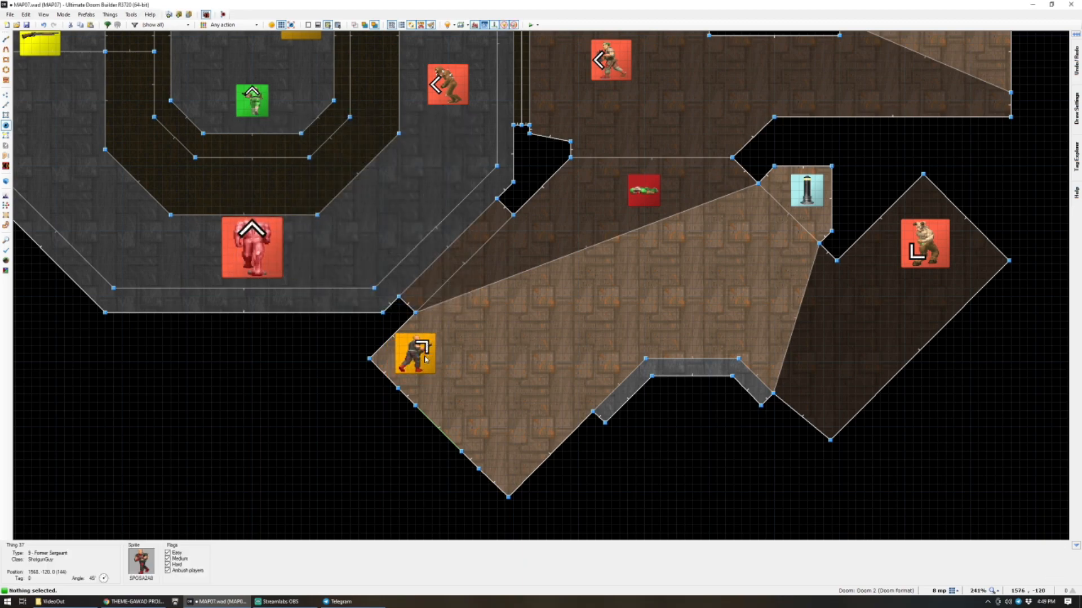
pyautogui.scroll(-4, 425, 359)
pyautogui.scroll(2, 426, 359)
pyautogui.hotkey('ctrl', 's')
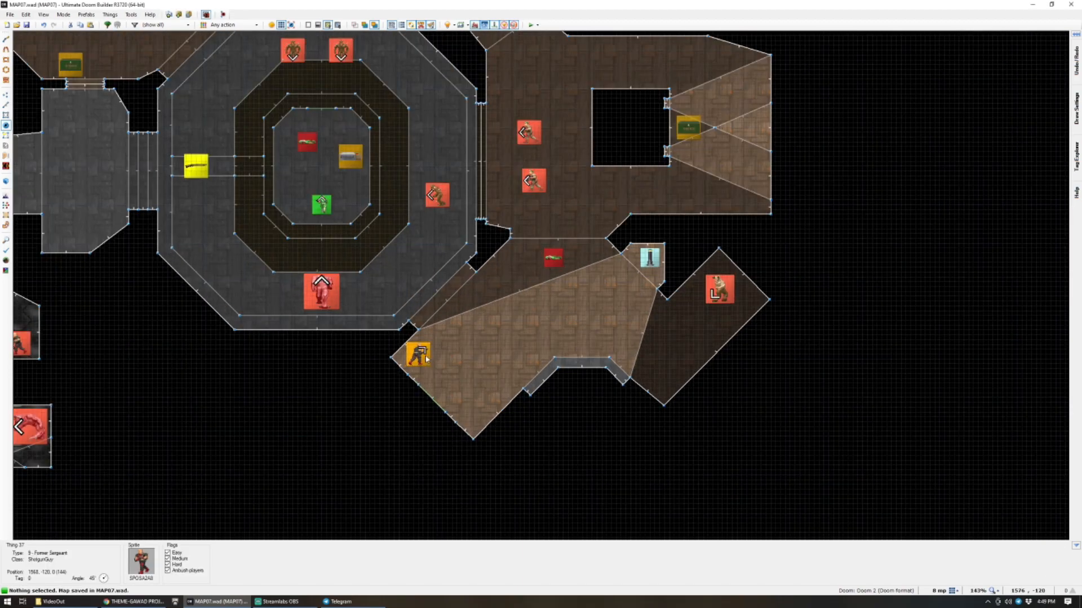
# Reduce the grid size to 4 mp and nudge the Former Sergeant about 4 units southwest toward the wall.
pyautogui.rightClick(425, 359)
pyautogui.click(396, 304)
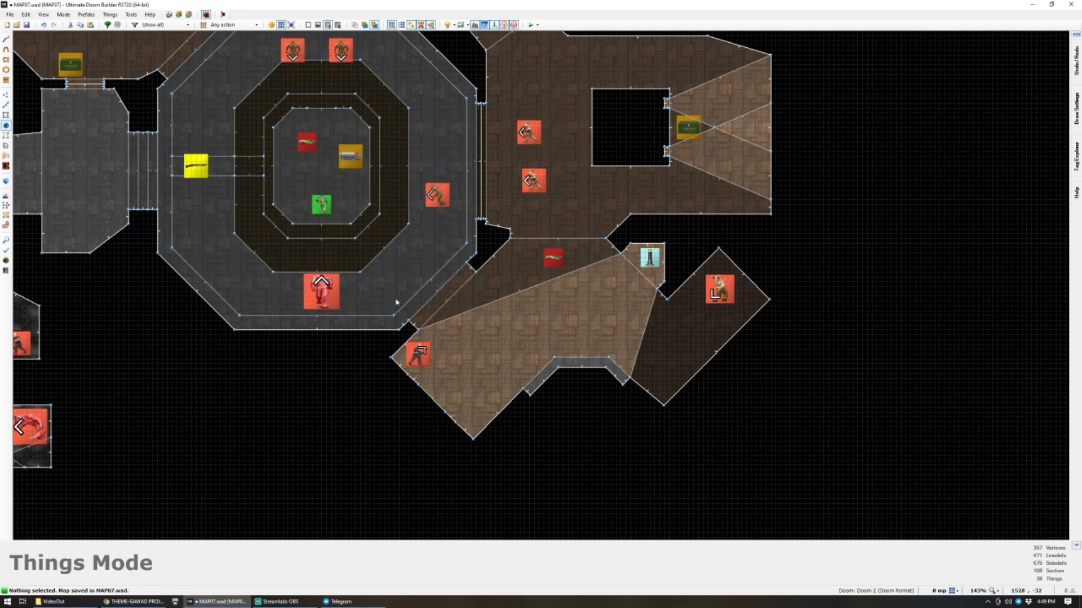
pyautogui.scroll(2, 396, 304)
pyautogui.scroll(2, 421, 367)
pyautogui.scroll(-4, 419, 376)
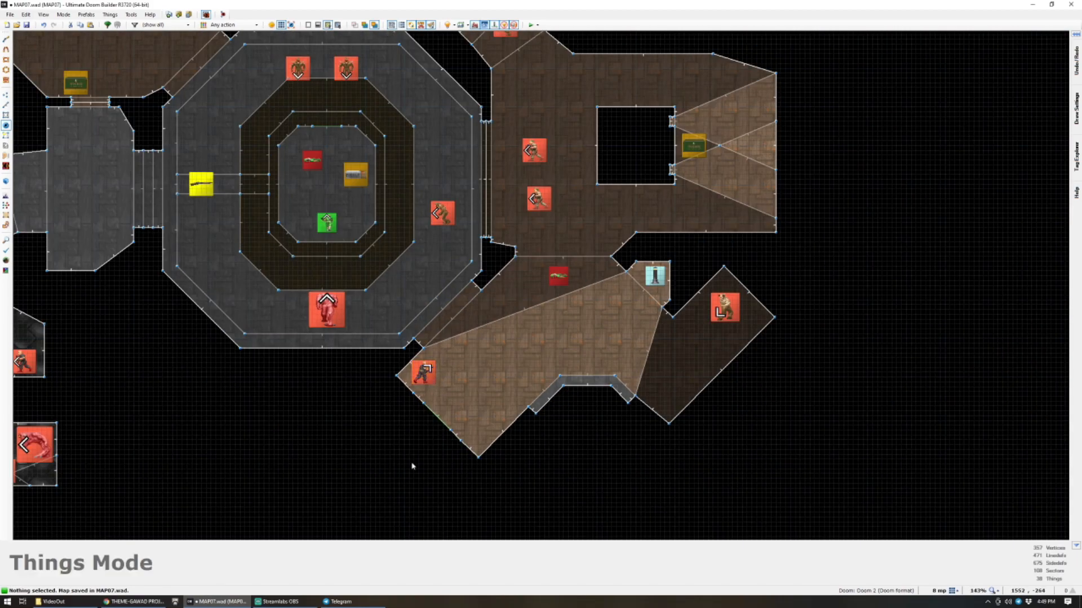
pyautogui.scroll(4, 412, 466)
pyautogui.scroll(-1, 468, 276)
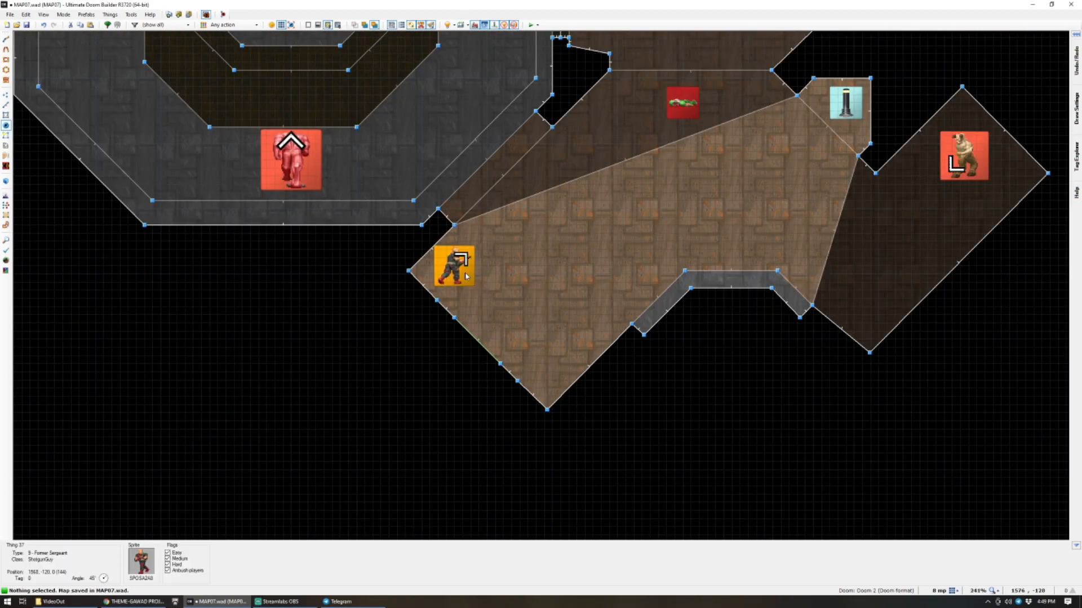
pyautogui.click(466, 275)
pyautogui.scroll(4, 465, 274)
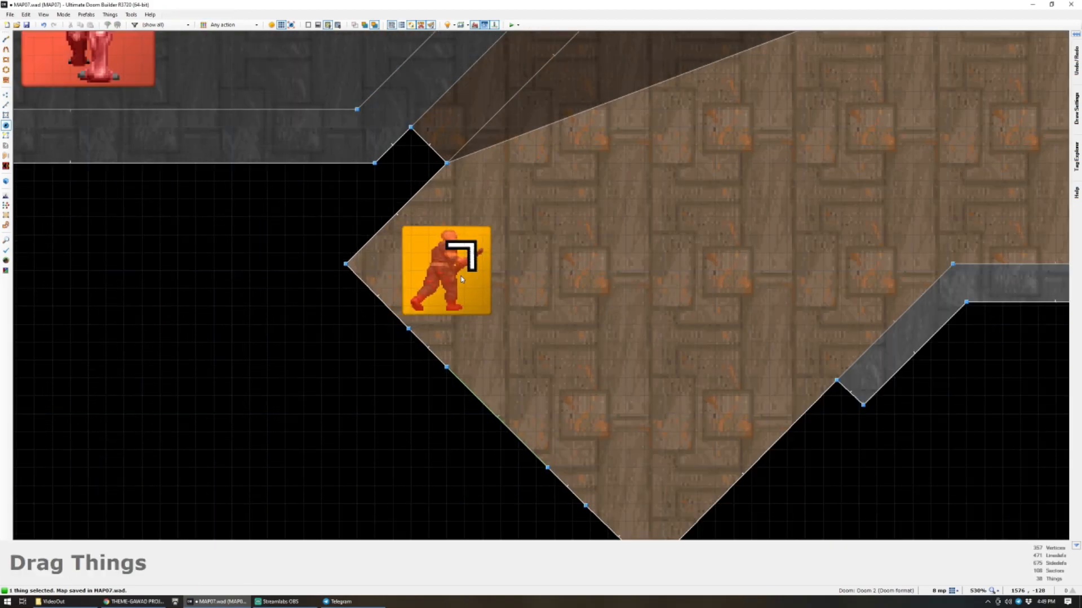
pyautogui.moveTo(461, 274); pyautogui.dragTo(461, 274, button='right')
pyautogui.scroll(-4, 461, 274)
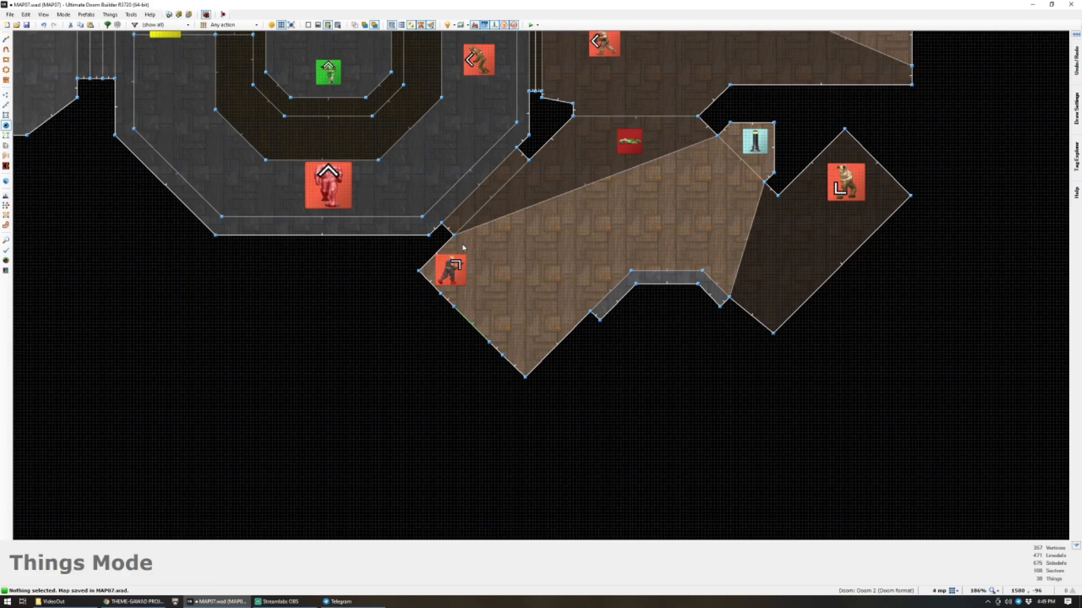
# Place an Imp facing north at angle 90 in the lit area east of the square pillar, beside the item there.
pyautogui.scroll(-4, 462, 247)
pyautogui.scroll(5, 552, 191)
pyautogui.scroll(-5, 560, 108)
pyautogui.scroll(3, 573, 177)
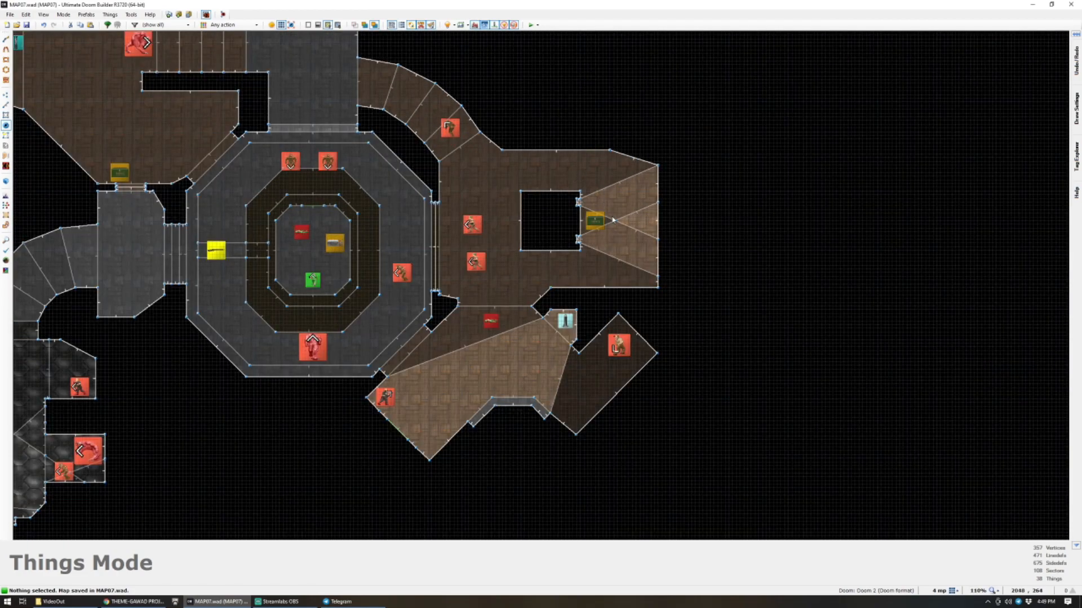
pyautogui.scroll(3, 611, 215)
pyautogui.click(230, 519)
pyautogui.click(610, 249)
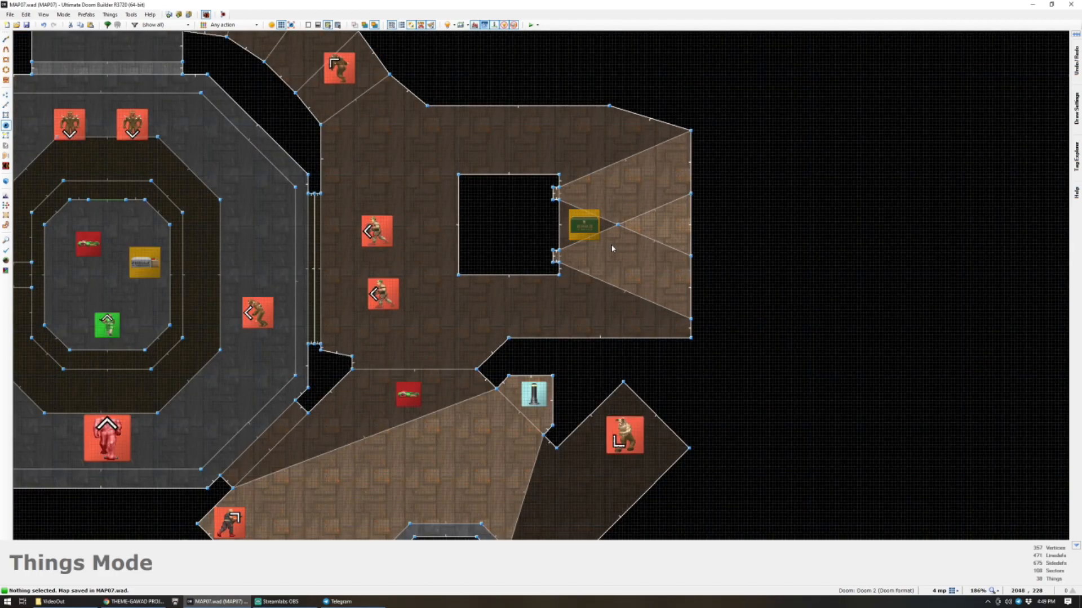
pyautogui.rightClick(619, 263)
pyautogui.write('imp')
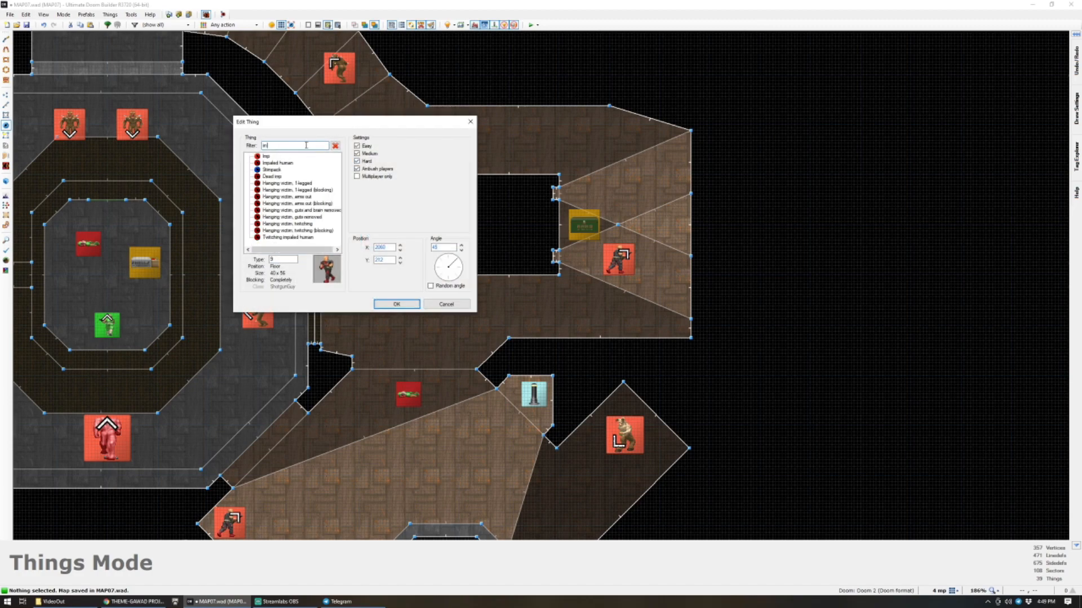
pyautogui.click(267, 156)
pyautogui.click(448, 257)
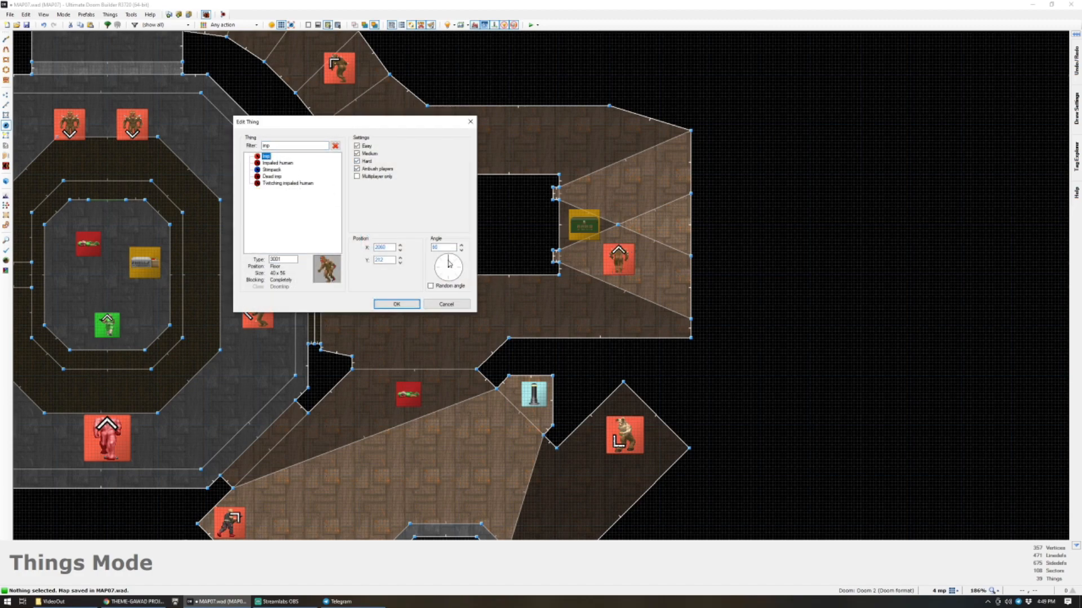
pyautogui.click(385, 305)
# Duplicate the Imp behind the square pillar and place the copy just northeast of the original.
pyautogui.hotkey('ctrl', 'c')
pyautogui.hotkey('ctrl', 'v')
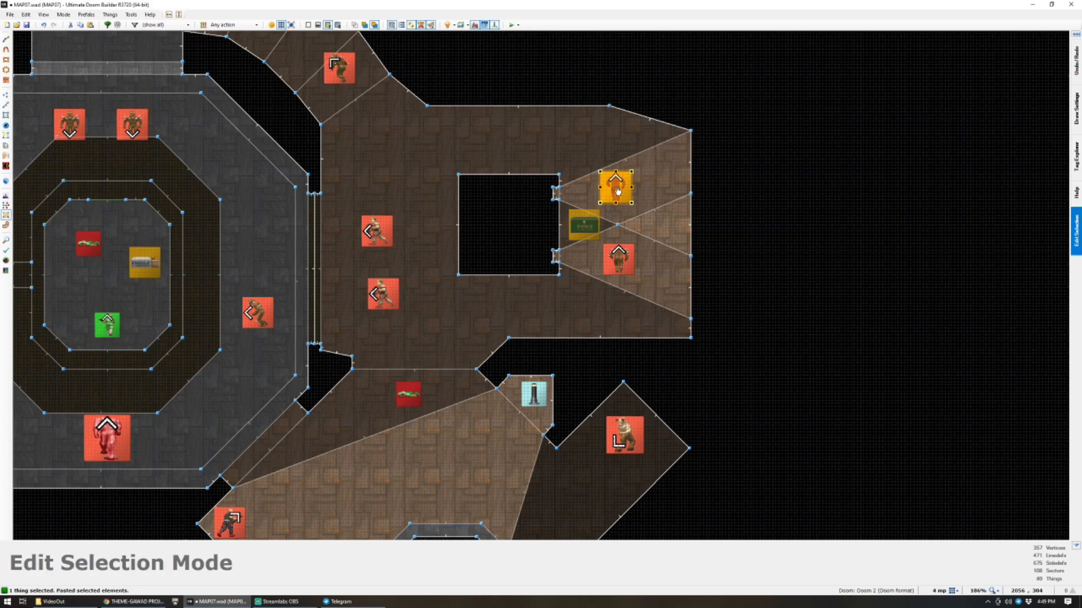
pyautogui.moveTo(628, 192); pyautogui.dragTo(630, 218)
pyautogui.press('Return')
pyautogui.click(620, 258)
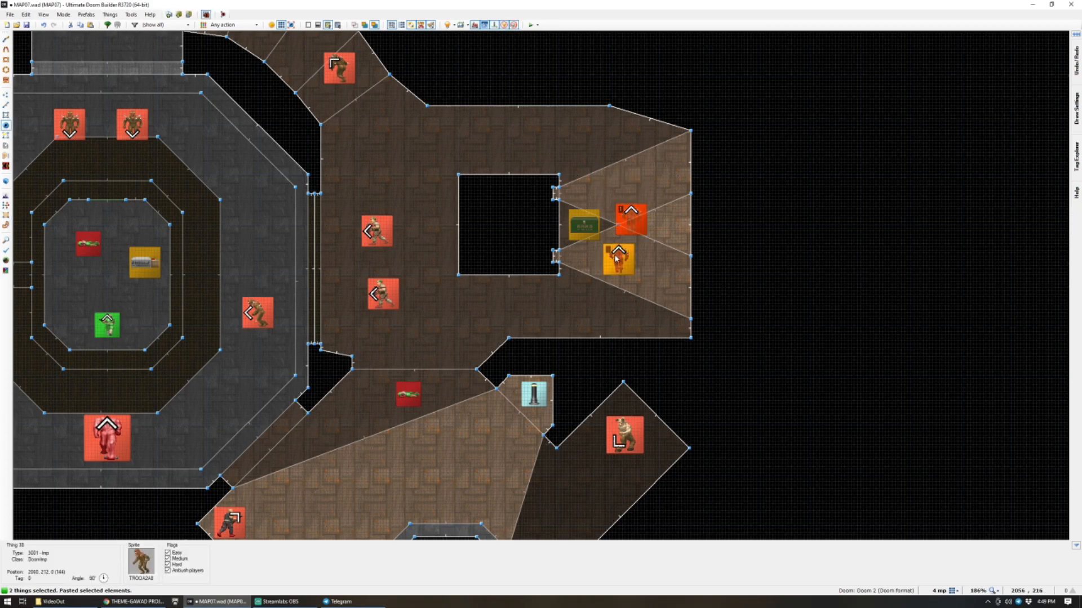
pyautogui.rightClick(620, 257)
pyautogui.click(396, 304)
pyautogui.scroll(-3, 501, 333)
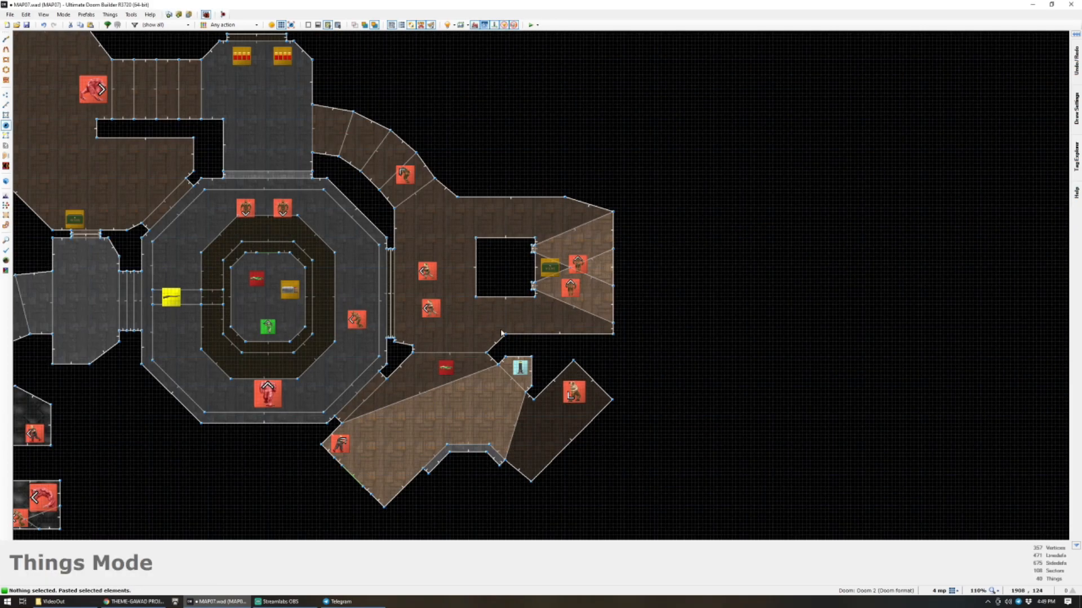
pyautogui.scroll(3, 445, 464)
pyautogui.scroll(-3, 396, 470)
pyautogui.scroll(-3, 230, 148)
pyautogui.scroll(3, 126, 162)
pyautogui.scroll(-3, 169, 225)
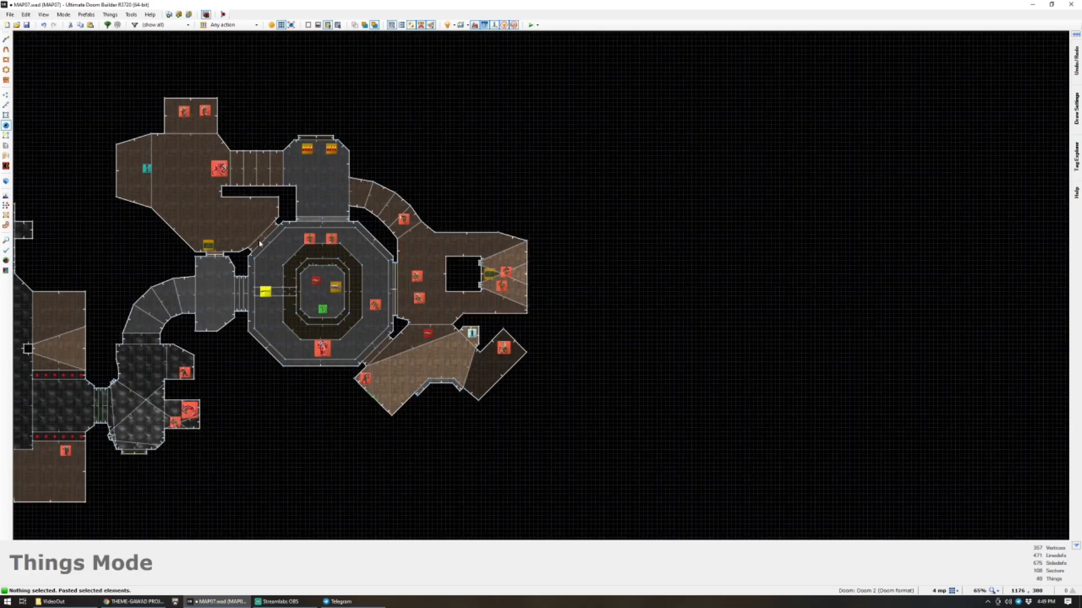
# Paste a copy of the box of shotgun shells into the south corner of the lit room southeast of the octagonal room.
pyautogui.scroll(3, 267, 304)
pyautogui.scroll(5, 479, 470)
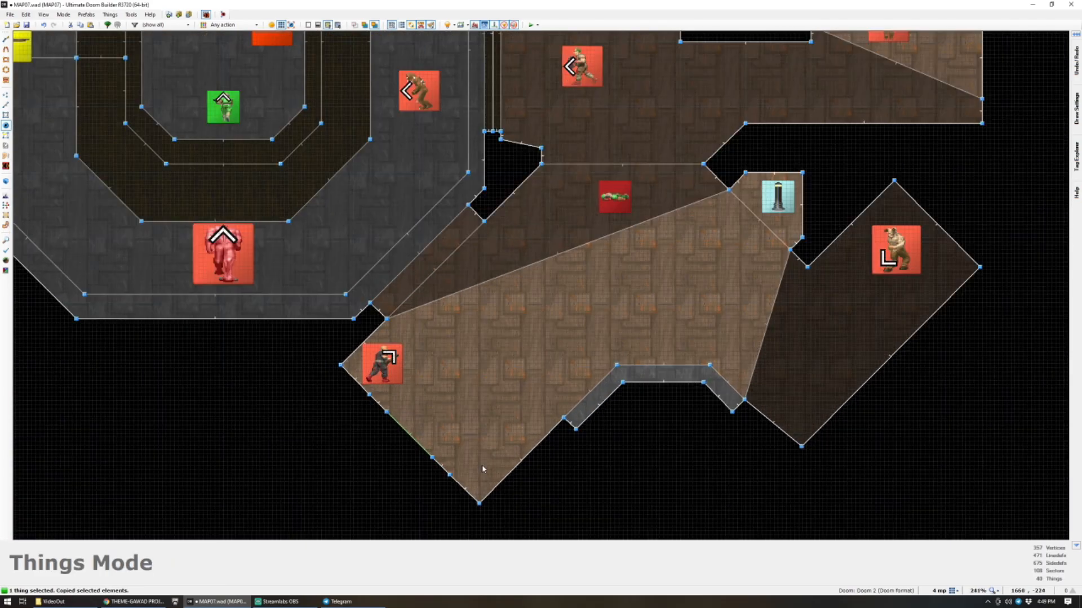
pyautogui.hotkey('ctrl', 'v')
pyautogui.moveTo(484, 462); pyautogui.dragTo(478, 467)
pyautogui.press('Return')
# Place a Medikit in the northeast corner of the small grey room west of the octagonal room.
pyautogui.scroll(-5, 475, 466)
pyautogui.scroll(3, 227, 382)
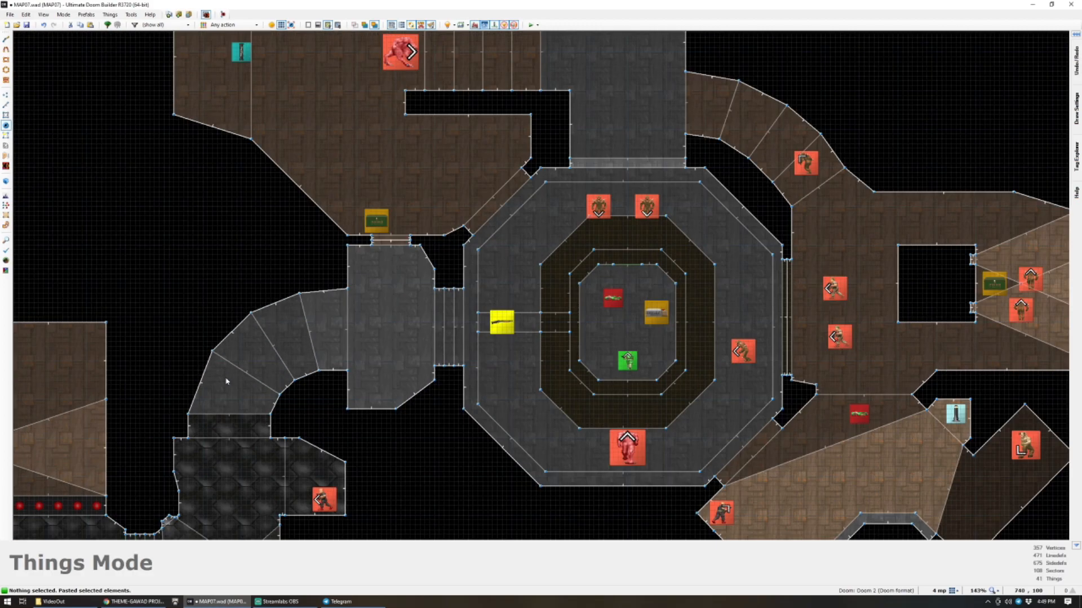
pyautogui.press('Insert')
pyautogui.write('med')
pyautogui.doubleClick(267, 157)
pyautogui.moveTo(412, 265); pyautogui.dragTo(407, 270, button='right')
# Place a Box of Ammo in the southwest corner of the same grey room, at about X 972, Y 76.
pyautogui.press('Insert')
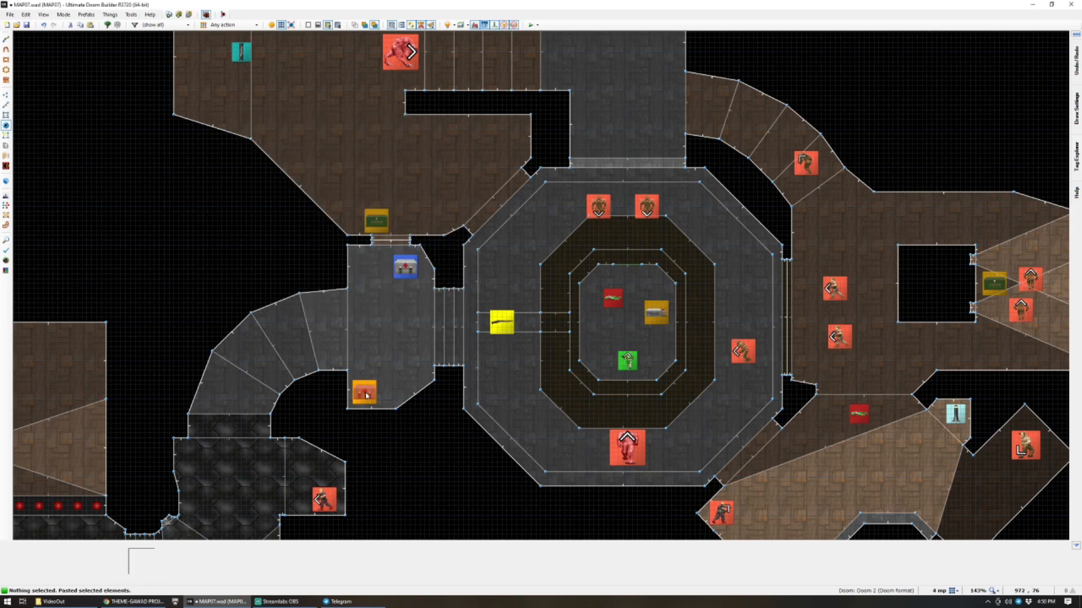
pyautogui.write('ammo')
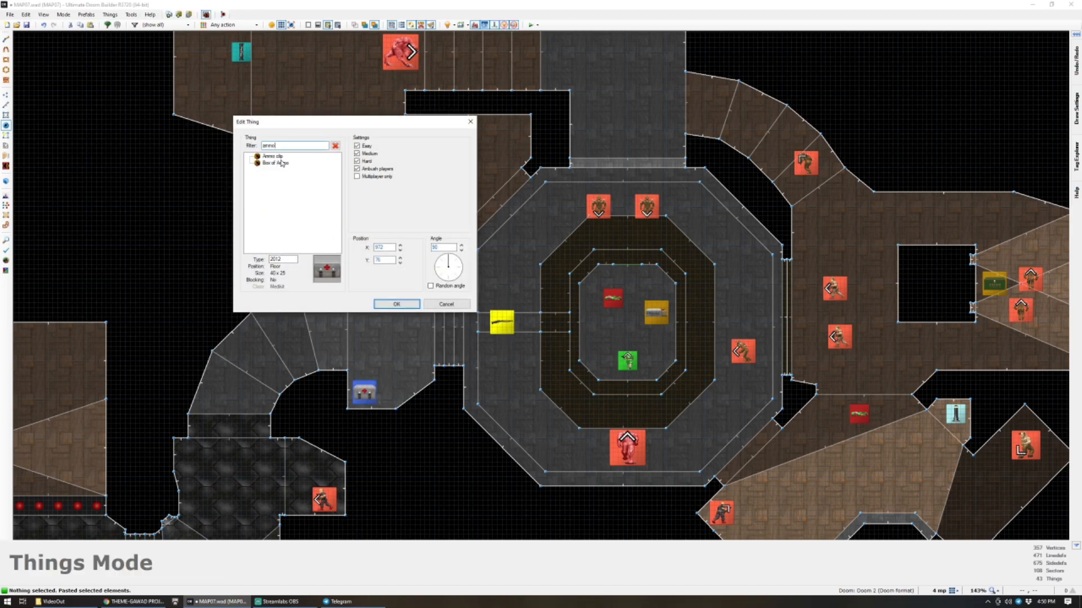
pyautogui.click(276, 163)
pyautogui.click(406, 305)
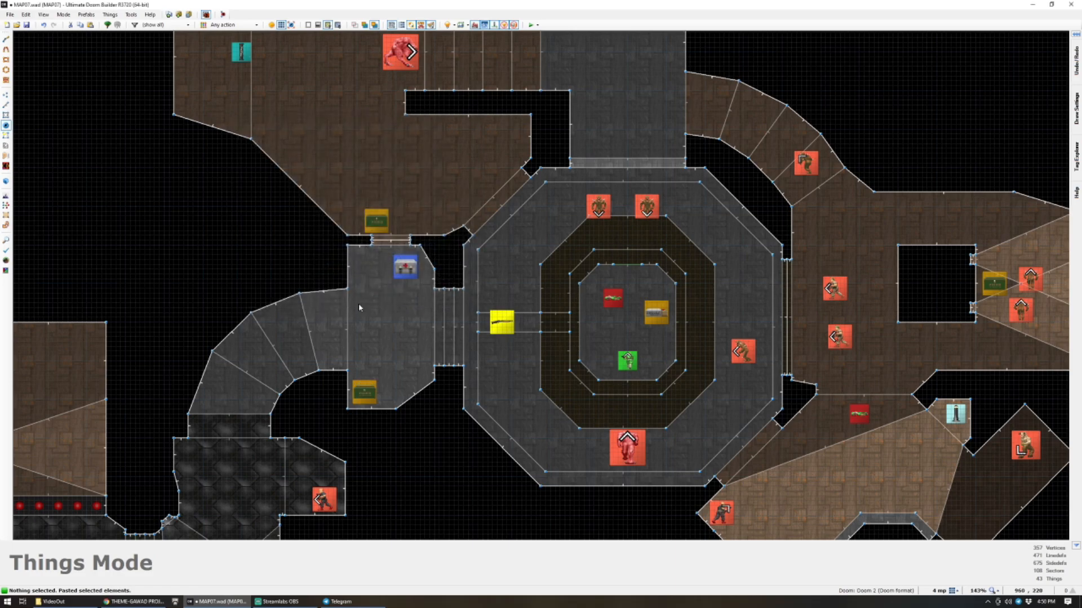
# Place Shotgun shells in the northwest corner of the dark-tiled room below the curved stairs.
pyautogui.scroll(-5, 366, 269)
pyautogui.scroll(5, 302, 350)
pyautogui.scroll(-5, 303, 350)
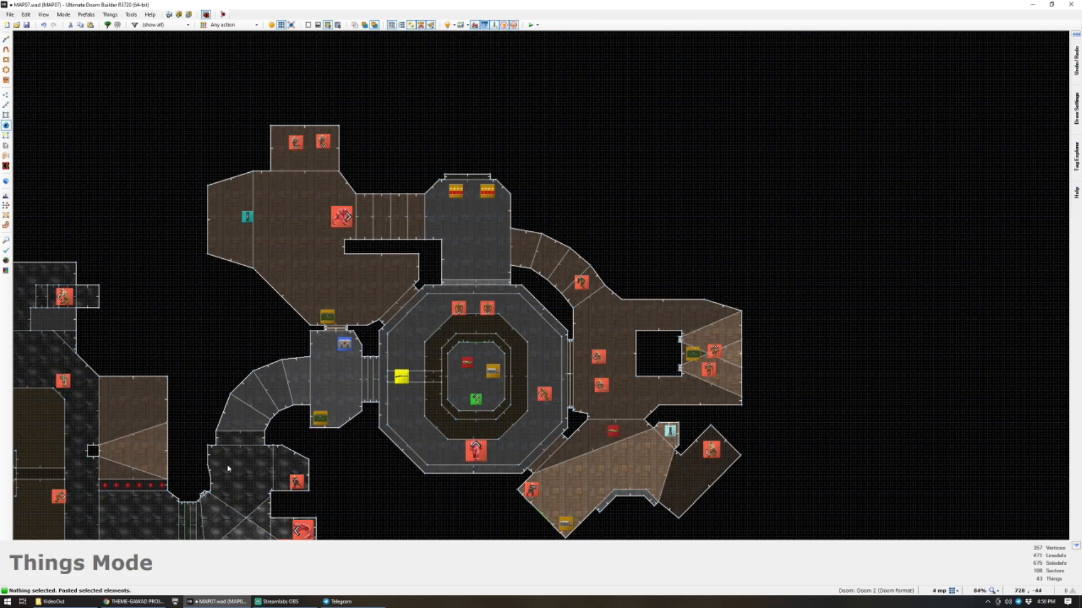
pyautogui.scroll(8, 236, 445)
pyautogui.press('Insert')
pyautogui.write('a')
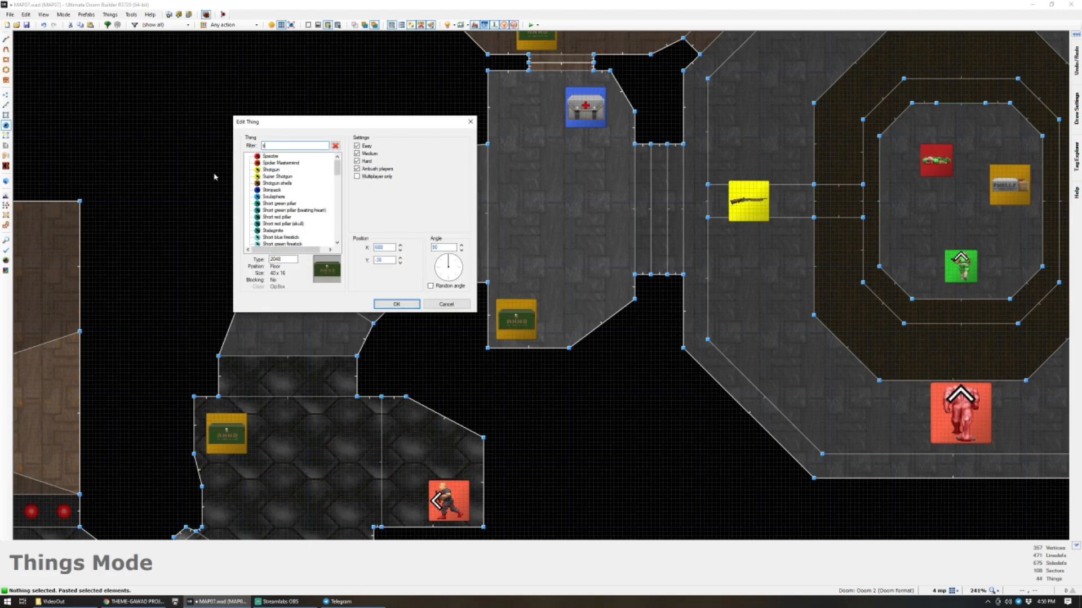
pyautogui.write('hel')
pyautogui.doubleClick(279, 164)
# Duplicate the Shotgun shells, place the copy just east of the original, and save the map.
pyautogui.hotkey('ctrl', 'c')
pyautogui.hotkey('ctrl', 'v')
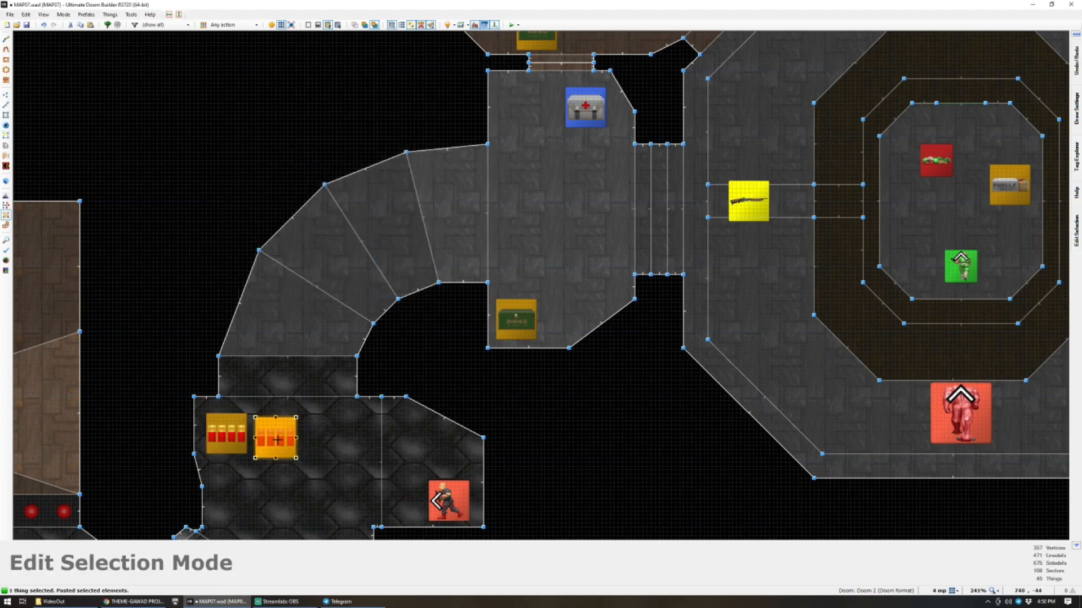
pyautogui.click(282, 440)
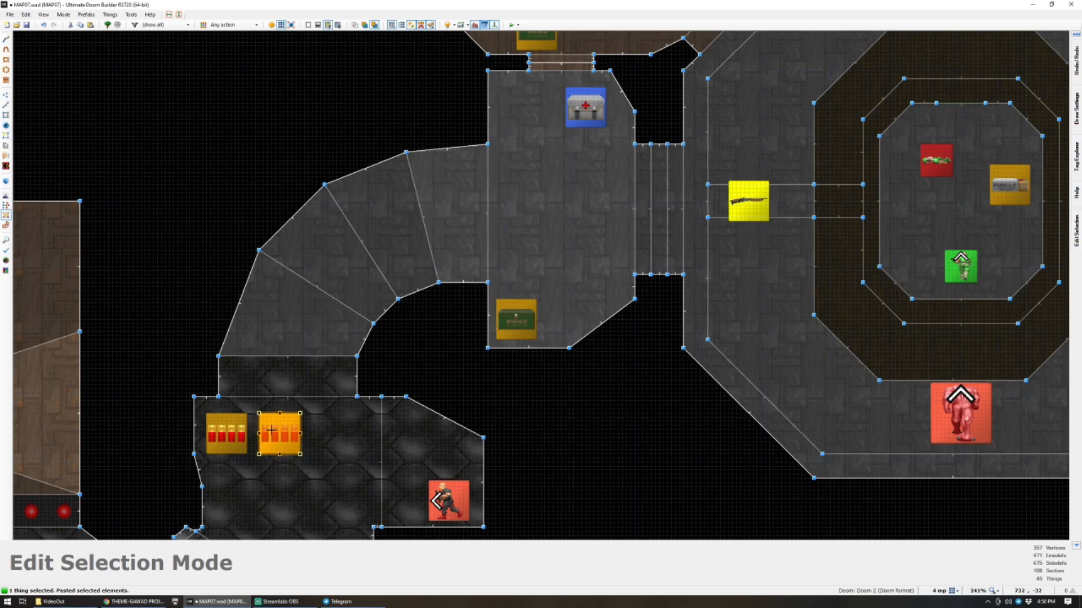
pyautogui.hotkey('ctrl', 's')
# Examine the monster and item placement across the dark-tiled room, the octagonal room and the surrounding areas.
pyautogui.scroll(-6, 287, 390)
pyautogui.scroll(4, 290, 446)
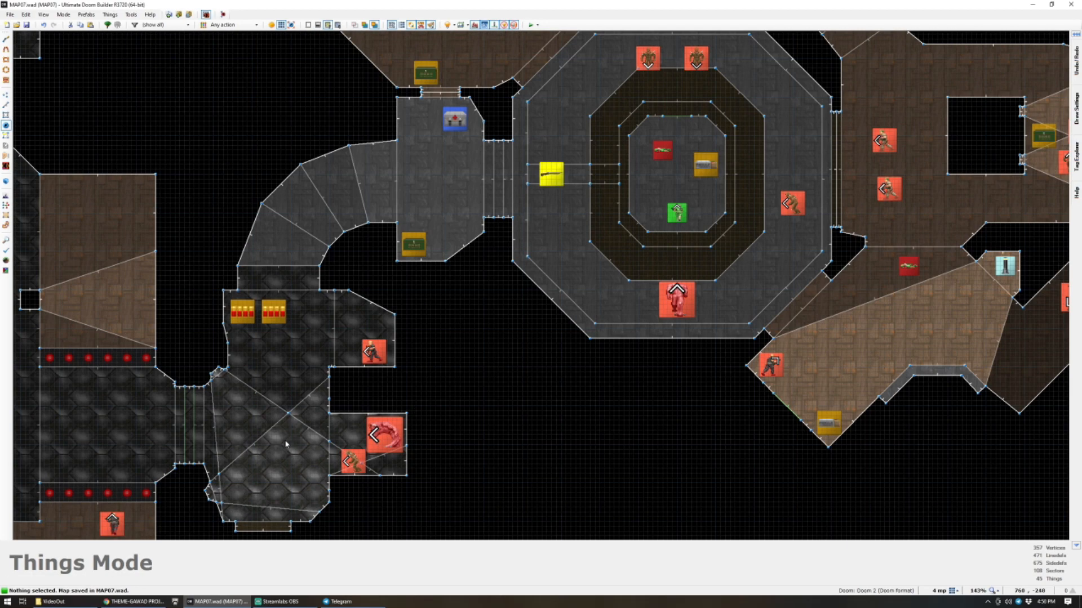
pyautogui.scroll(-5, 282, 451)
pyautogui.scroll(6, 270, 456)
pyautogui.scroll(-1, 250, 501)
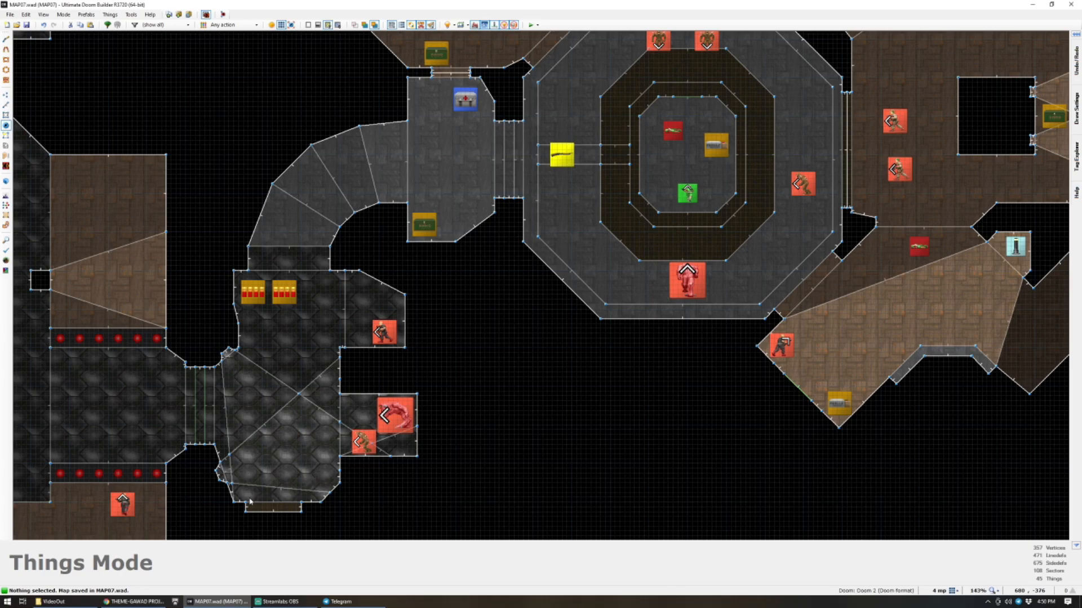
pyautogui.scroll(-5, 297, 471)
pyautogui.scroll(6, 335, 244)
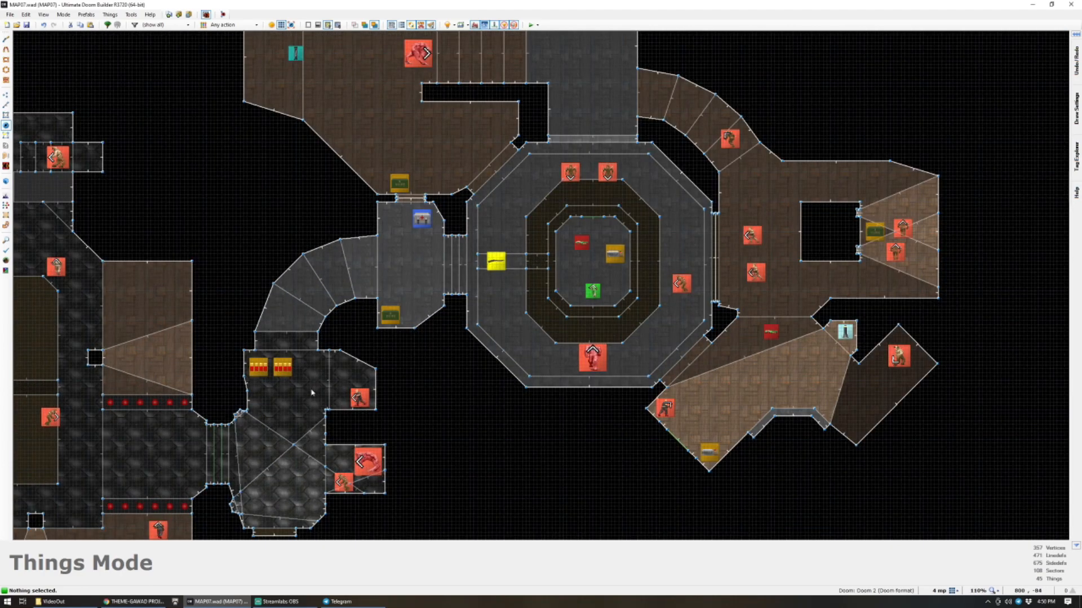
pyautogui.scroll(-4, 340, 246)
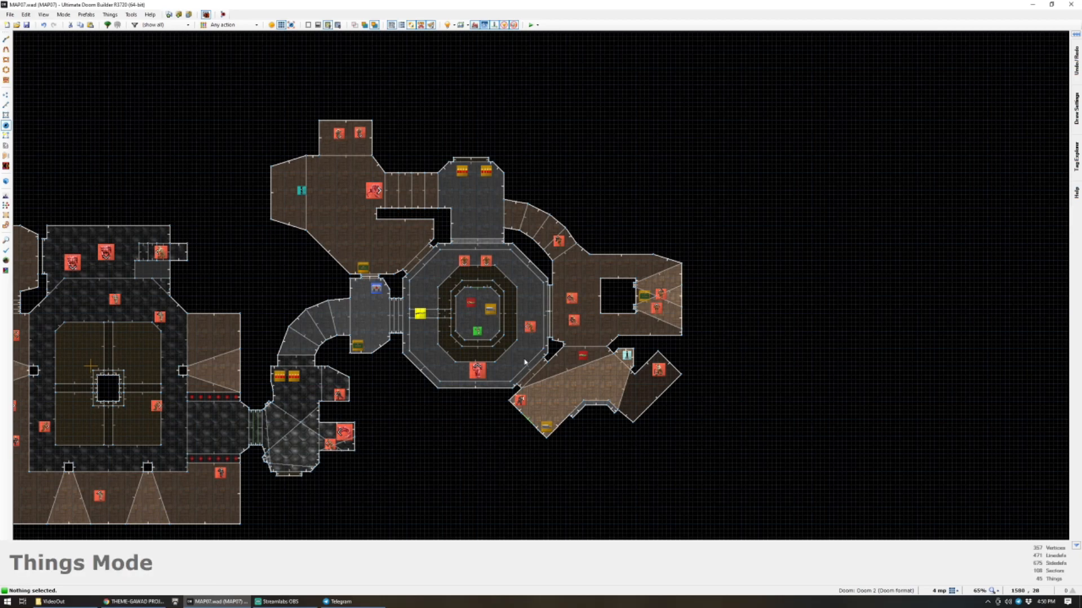
pyautogui.scroll(-3, 344, 417)
pyautogui.scroll(5, 241, 454)
pyautogui.scroll(-4, 243, 431)
pyautogui.scroll(3, 290, 400)
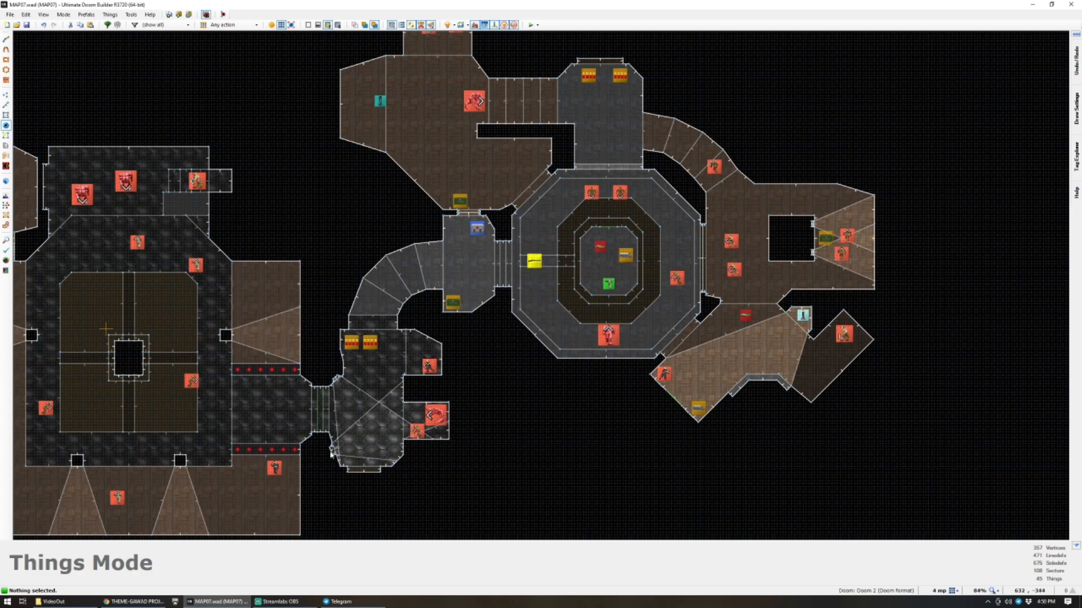
# Place a Stimpack near the south wall of the dark-tiled room, at about X 724, Y -352, and save the map.
pyautogui.scroll(3, 333, 450)
pyautogui.press('Insert')
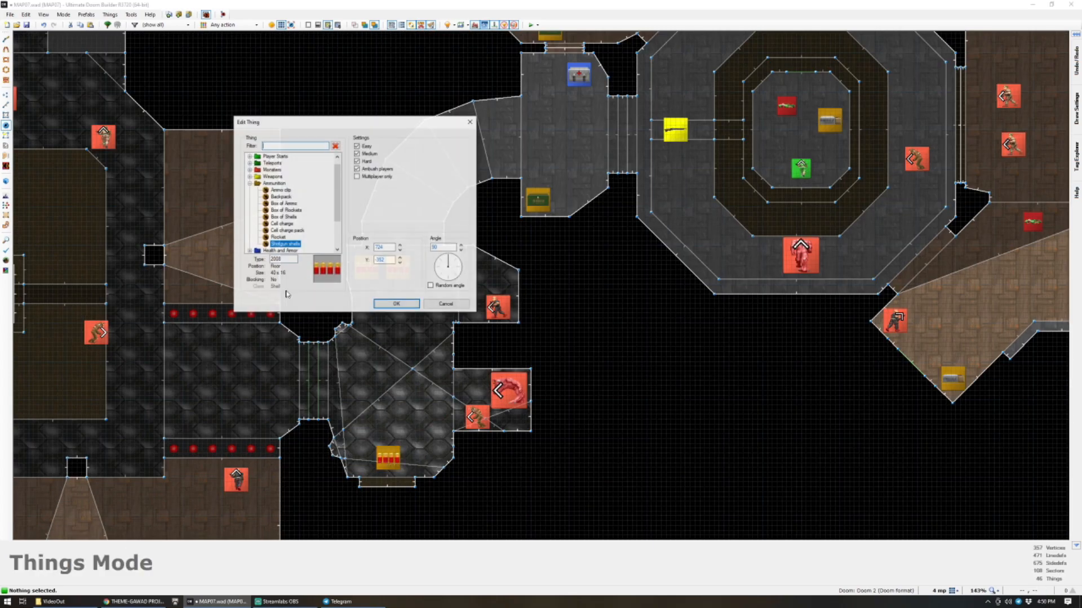
pyautogui.write('stim')
pyautogui.doubleClick(267, 158)
pyautogui.rightClick(393, 461)
pyautogui.write('c')
pyautogui.click(435, 304)
pyautogui.hotkey('ctrl', 's')
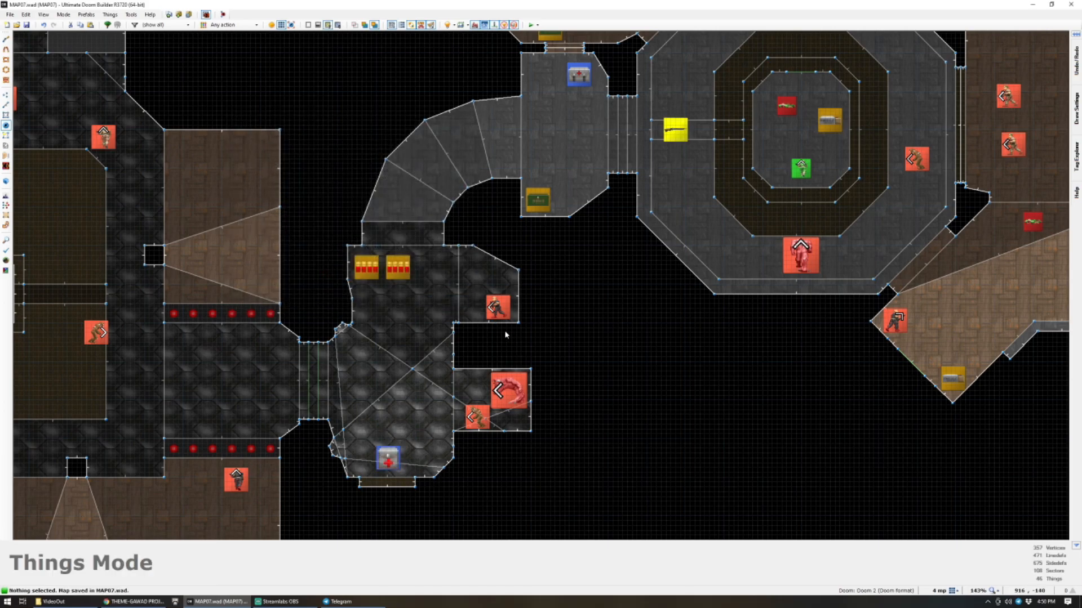
# Launch a playtest of the map in GZDoom at skill 4 - Ultra-Violence.
pyautogui.scroll(-3, 506, 335)
pyautogui.scroll(-2, 506, 335)
pyautogui.scroll(2, 506, 335)
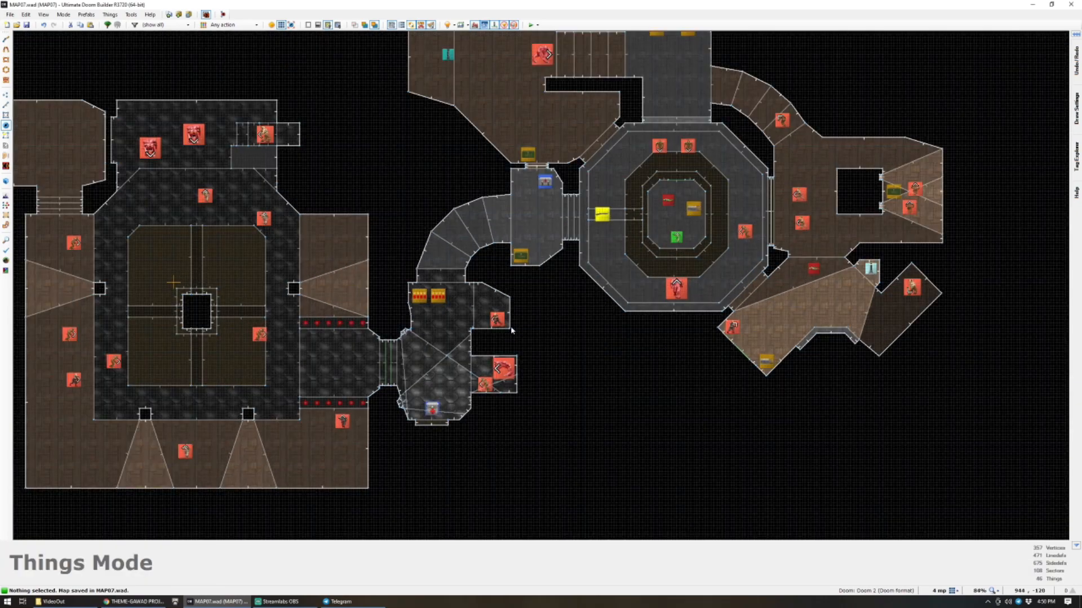
pyautogui.click(537, 25)
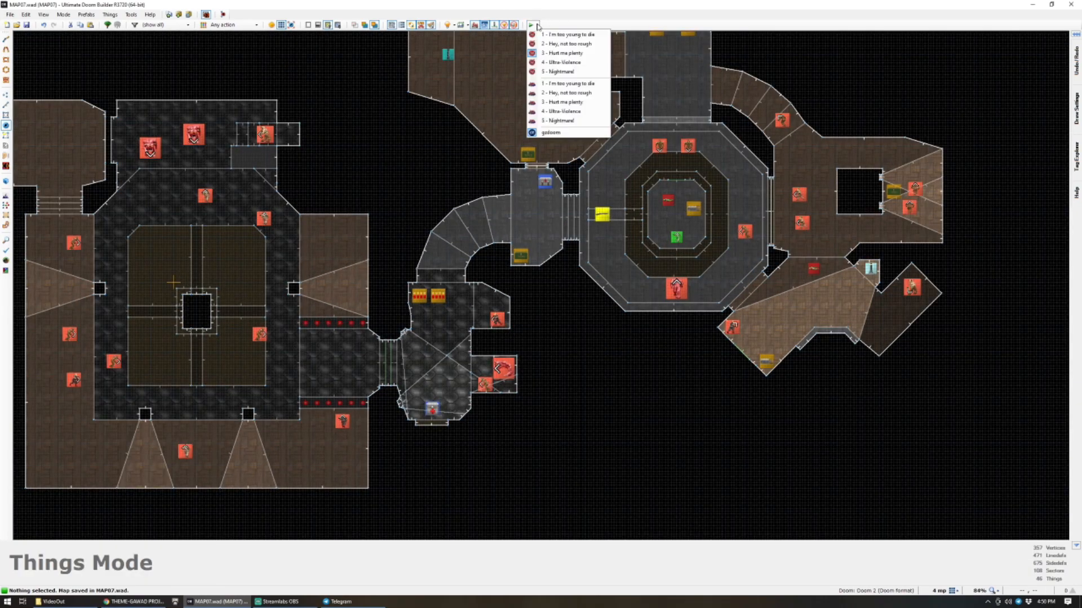
pyautogui.click(555, 63)
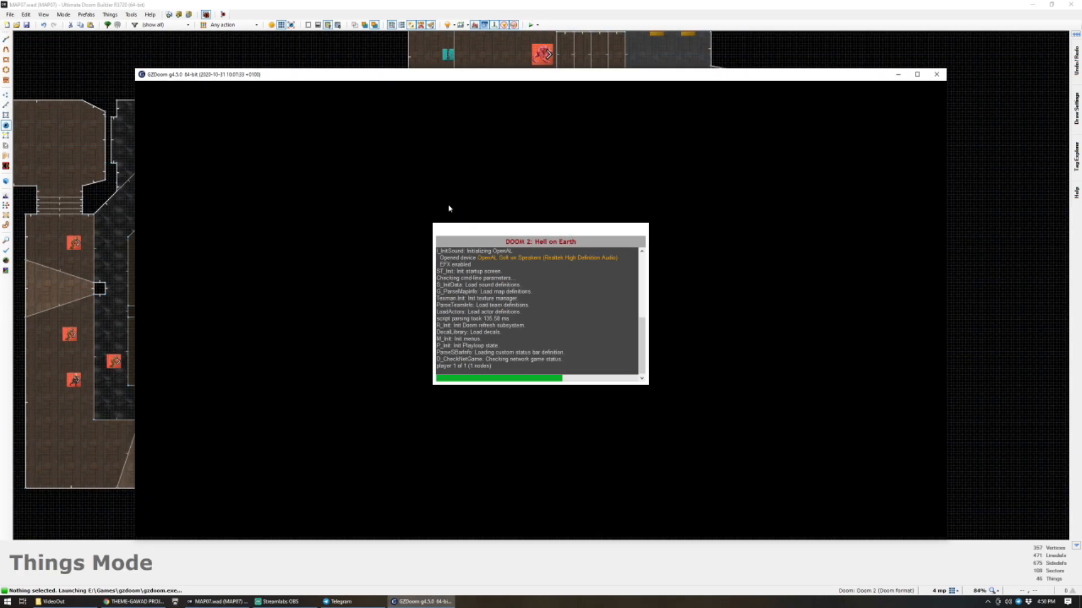
# Collect the box of shotgun shells on the central platform where the playtest starts.
pyautogui.press('d')
pyautogui.press('w')
pyautogui.press('e')
pyautogui.press('s')
pyautogui.press('s')
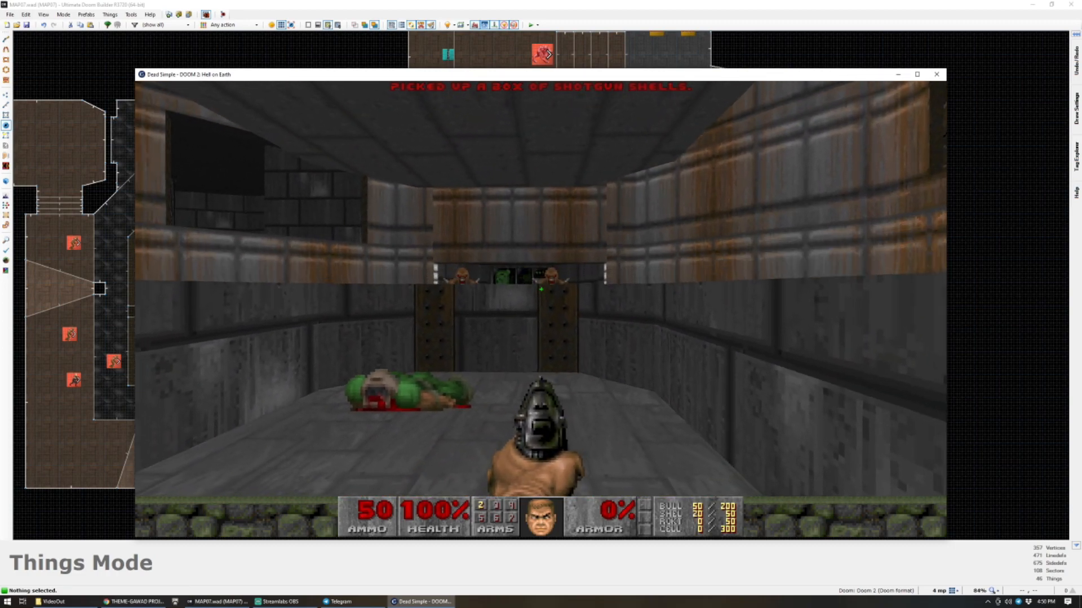
# Fight the first monsters with the pistol, backing into the adjoining grey room to collect its shotgun shells.
pyautogui.press('w')
pyautogui.click(541, 289)
pyautogui.press('a')
pyautogui.click(540, 289)
pyautogui.click(540, 290)
pyautogui.press('s')
pyautogui.click(540, 289)
pyautogui.press('w')
pyautogui.click(541, 289)
pyautogui.click(540, 290)
pyautogui.press('s')
pyautogui.click(541, 290)
pyautogui.click(541, 290)
pyautogui.press('s')
pyautogui.click(540, 290)
pyautogui.click(541, 289)
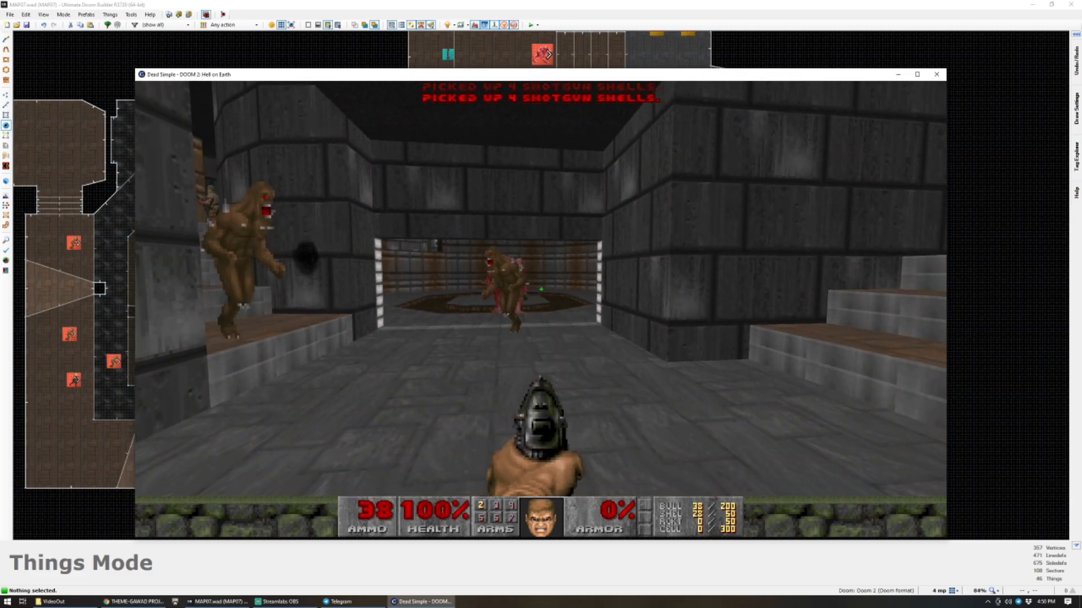
# Fight back into the octagonal room, pick up the shotgun and fire it at the remaining monsters.
pyautogui.click(541, 289)
pyautogui.press('w')
pyautogui.click(540, 290)
pyautogui.click(540, 290)
pyautogui.press('w')
pyautogui.click(541, 290)
pyautogui.click(541, 290)
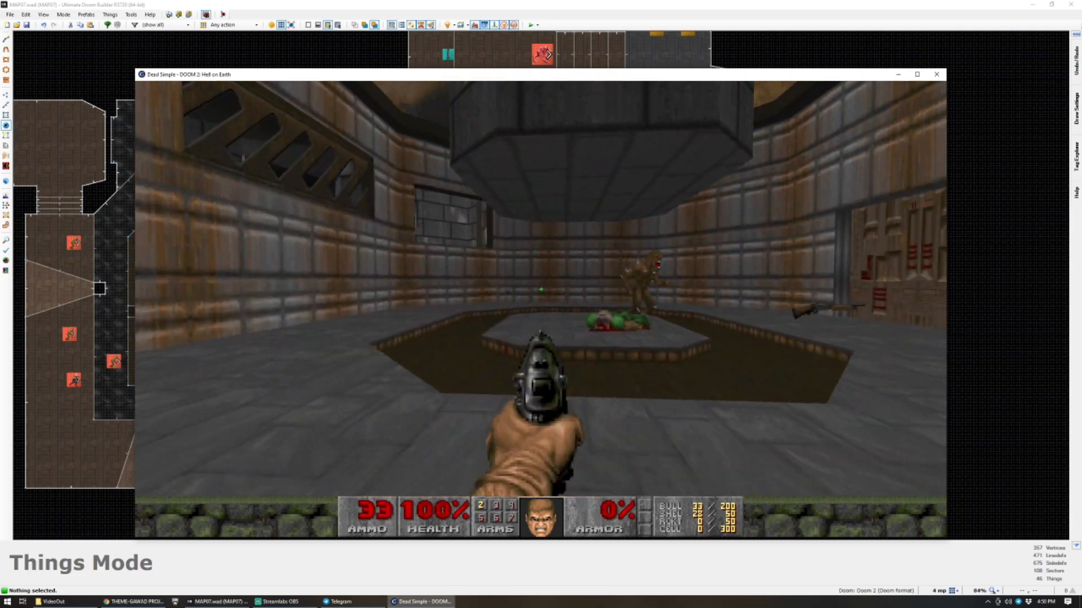
pyautogui.press('w')
pyautogui.press('s')
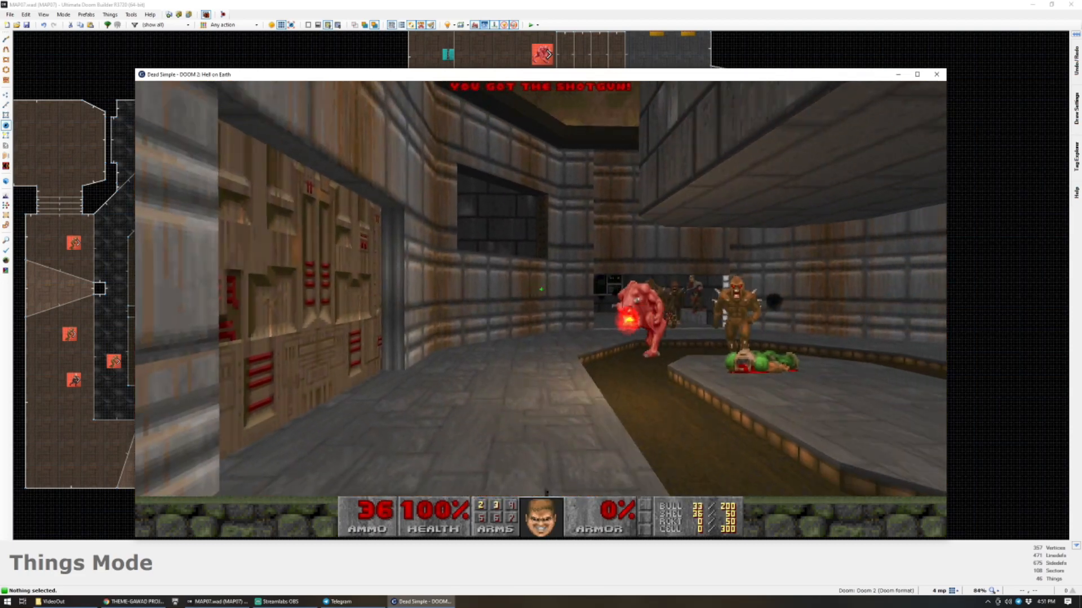
pyautogui.click(541, 289)
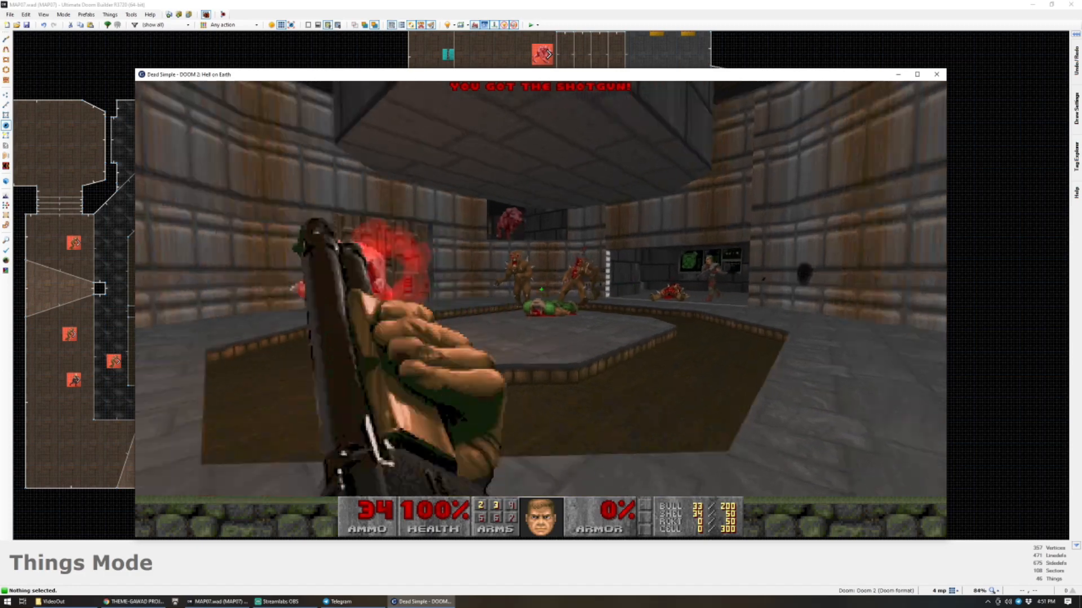
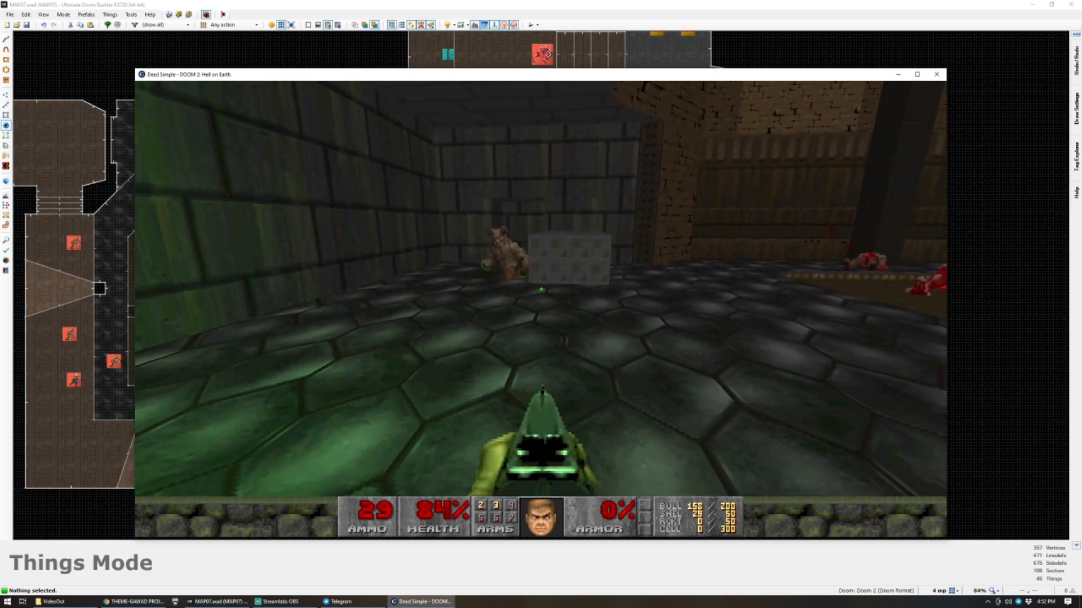
# Walk past the Hell Knight through the large pillared hall and open the metal door.
pyautogui.press('w')
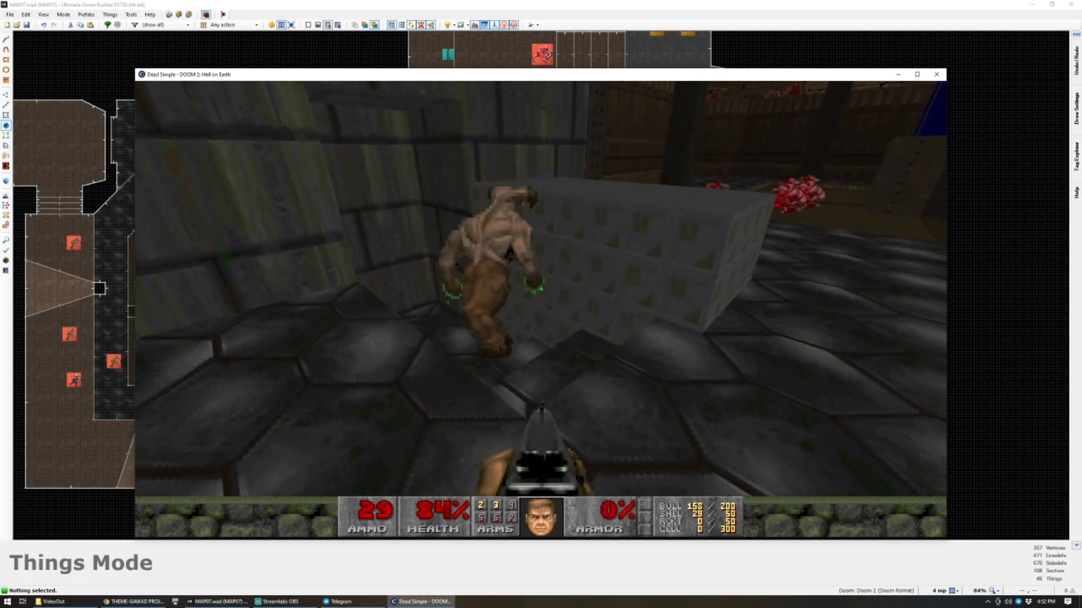
pyautogui.press('s')
pyautogui.press('w')
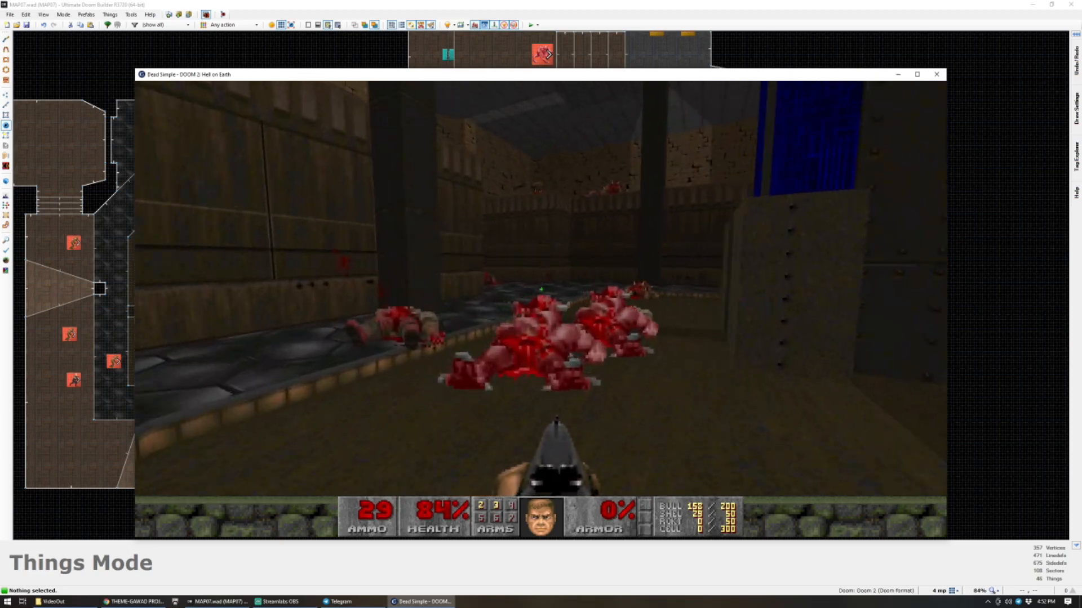
pyautogui.press('w')
pyautogui.press('e')
pyautogui.press('s')
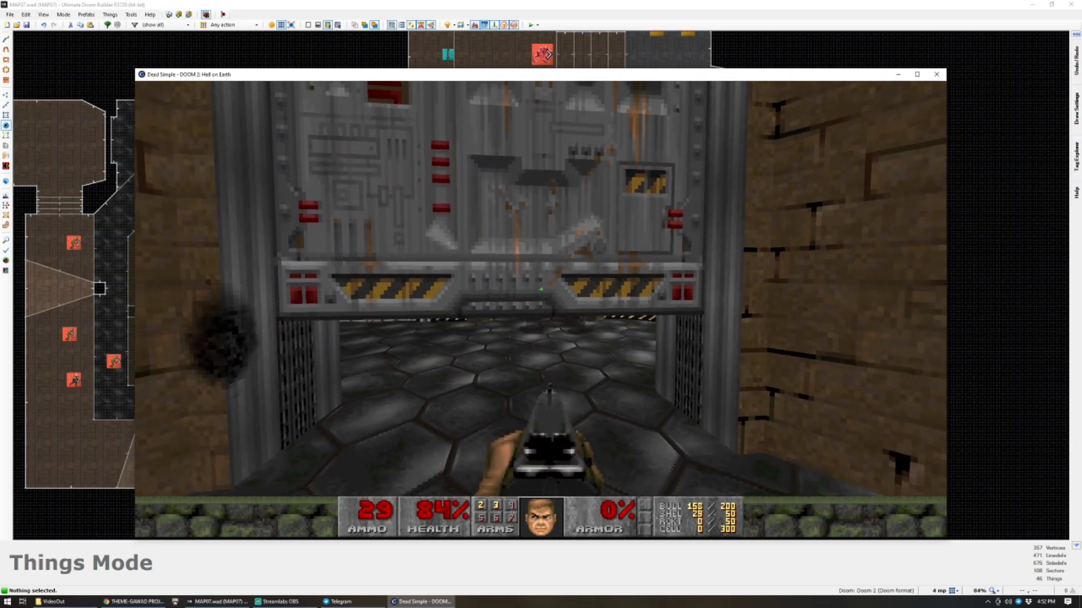
# Walk up the curved stairs toward the octagonal room and quit the playtest.
pyautogui.press('w')
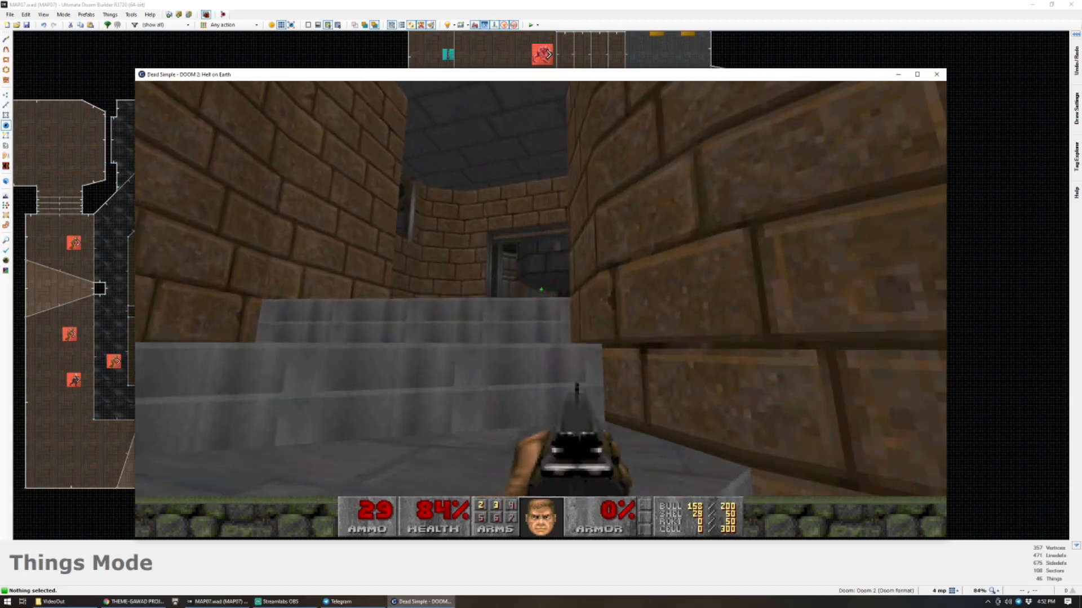
pyautogui.press('w')
pyautogui.press('w')
pyautogui.press('s')
pyautogui.hotkey('alt', 'F4')
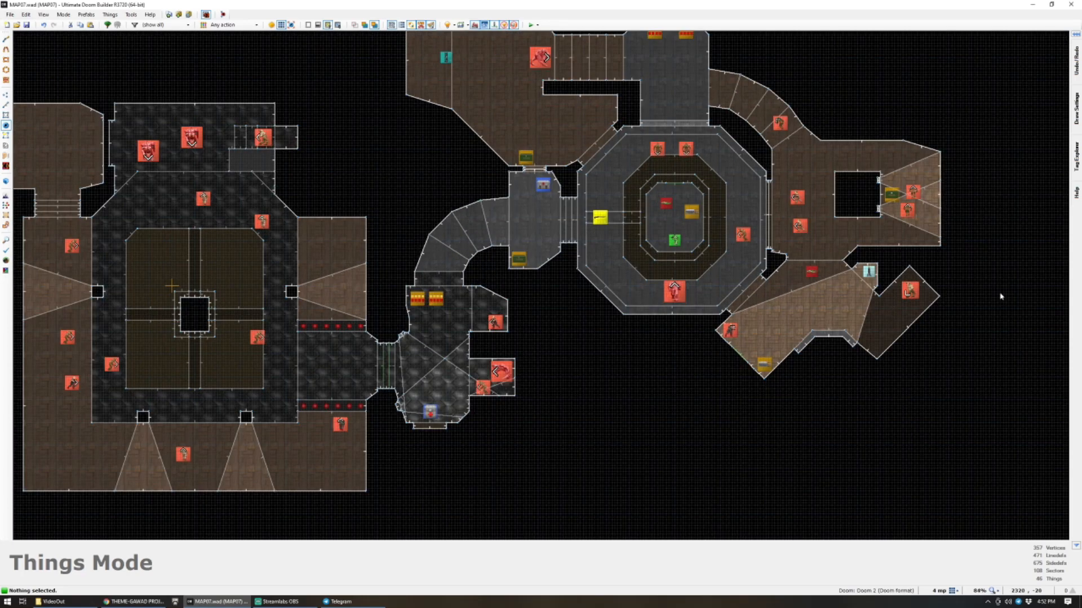
# Duplicate the Medikit from the small grey room and place the copy just southeast of the Hell Knight in the dark eastern room.
pyautogui.scroll(4, 980, 288)
pyautogui.scroll(-4, 505, 313)
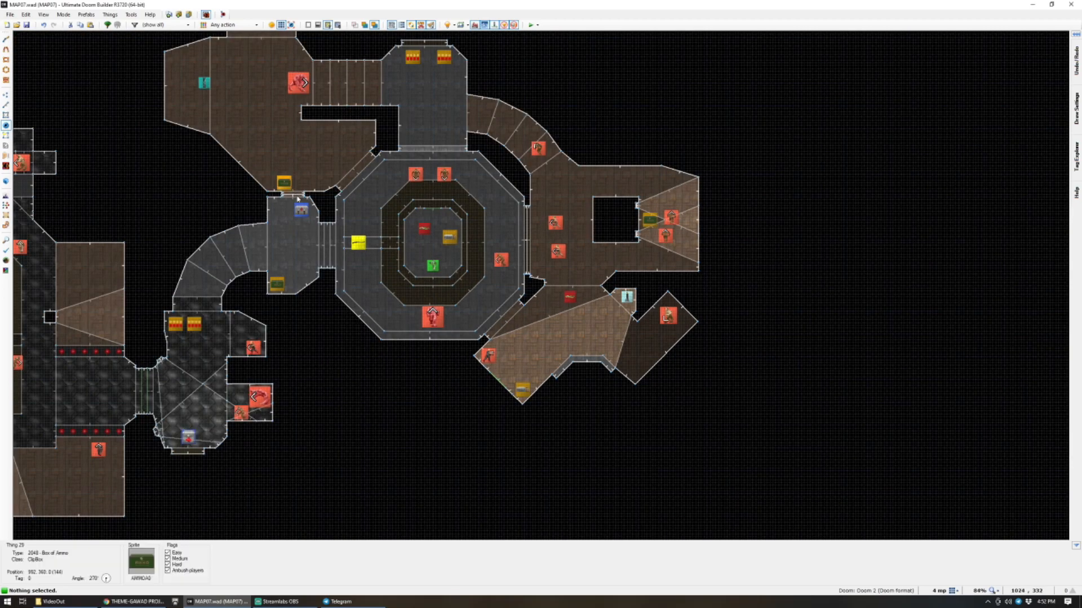
pyautogui.hotkey('ctrl', 'c')
pyautogui.scroll(5, 676, 321)
pyautogui.hotkey('ctrl', 'v')
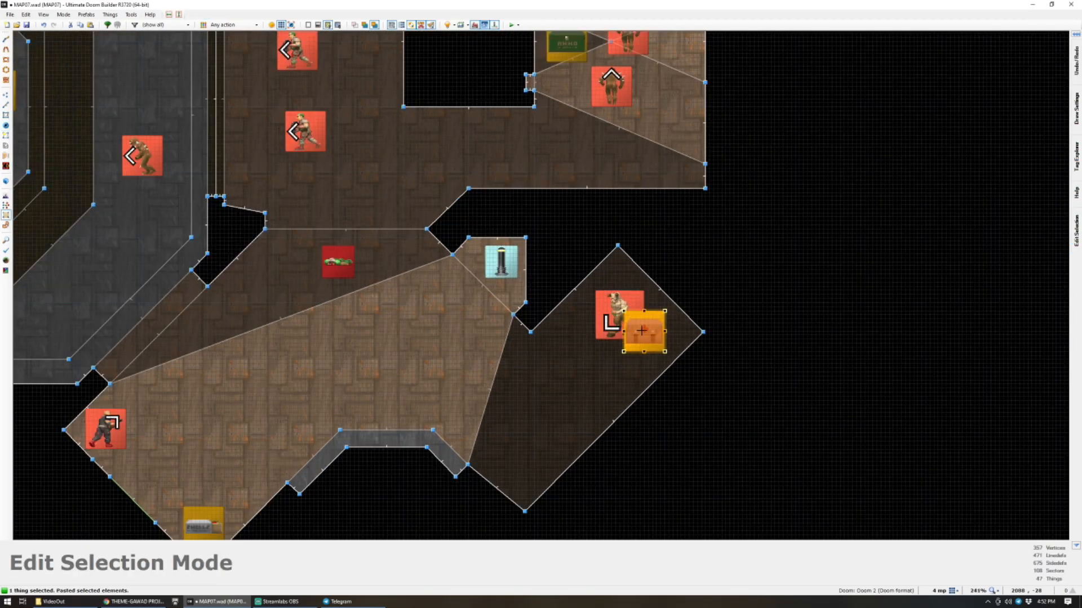
pyautogui.scroll(1, 626, 346)
pyautogui.moveTo(627, 346); pyautogui.dragTo(642, 355)
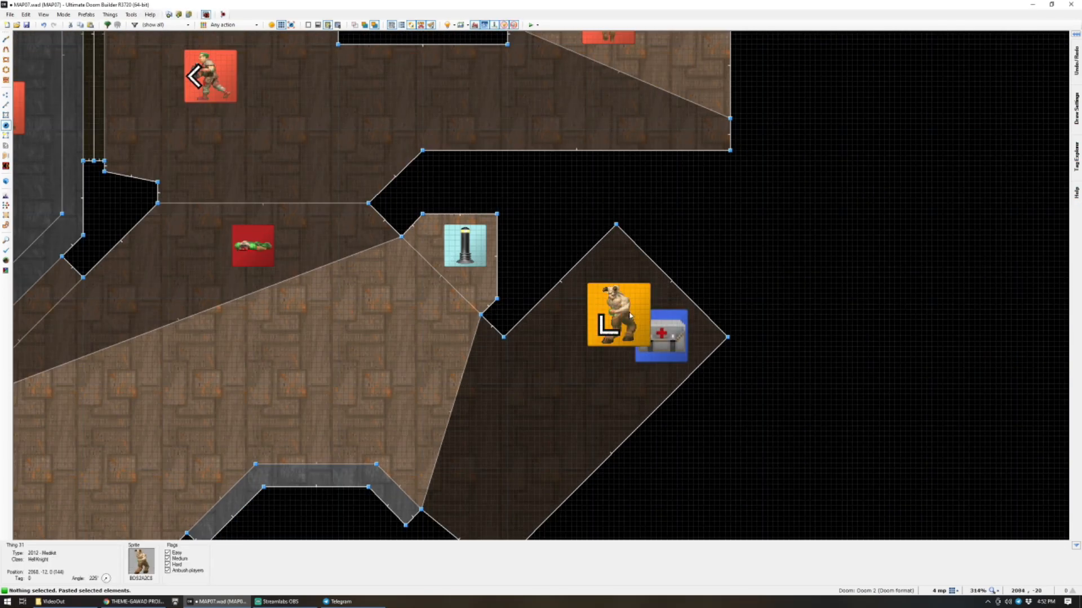
# Examine the monster and item placement in the southeast rooms around the Hell Knight.
pyautogui.scroll(-3, 604, 273)
pyautogui.scroll(1, 560, 326)
pyautogui.scroll(-1, 559, 327)
pyautogui.scroll(1, 625, 289)
pyautogui.scroll(-1, 459, 379)
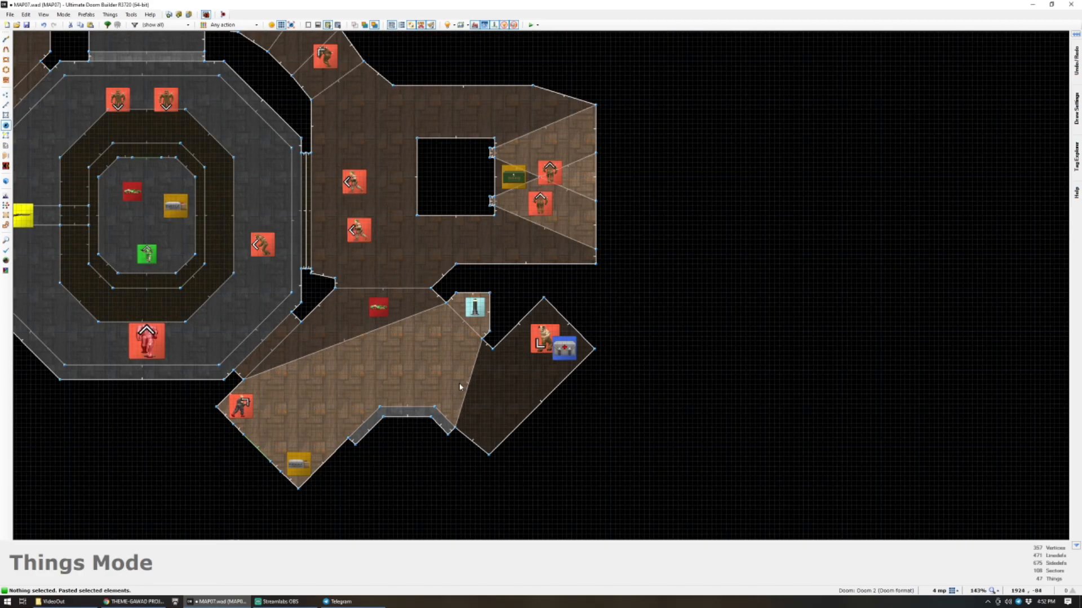
pyautogui.scroll(3, 459, 387)
pyautogui.scroll(-2, 485, 376)
pyautogui.scroll(1, 543, 300)
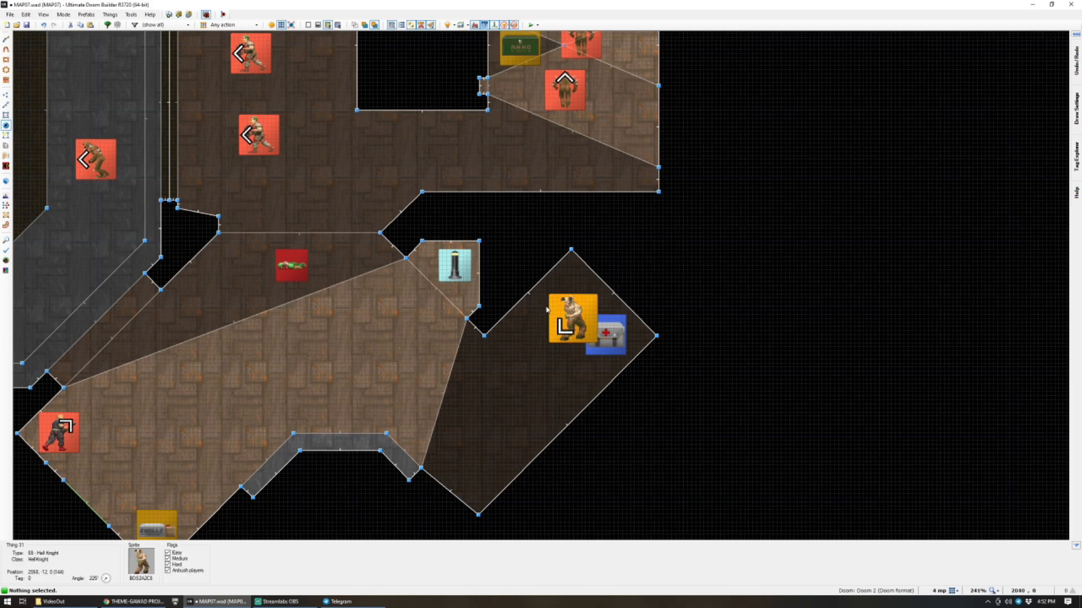
# Add a Chaingun just north of the eastern Demon in the dark northern room and save the map.
pyautogui.scroll(-4, 546, 307)
pyautogui.scroll(-5, 366, 375)
pyautogui.scroll(4, 184, 394)
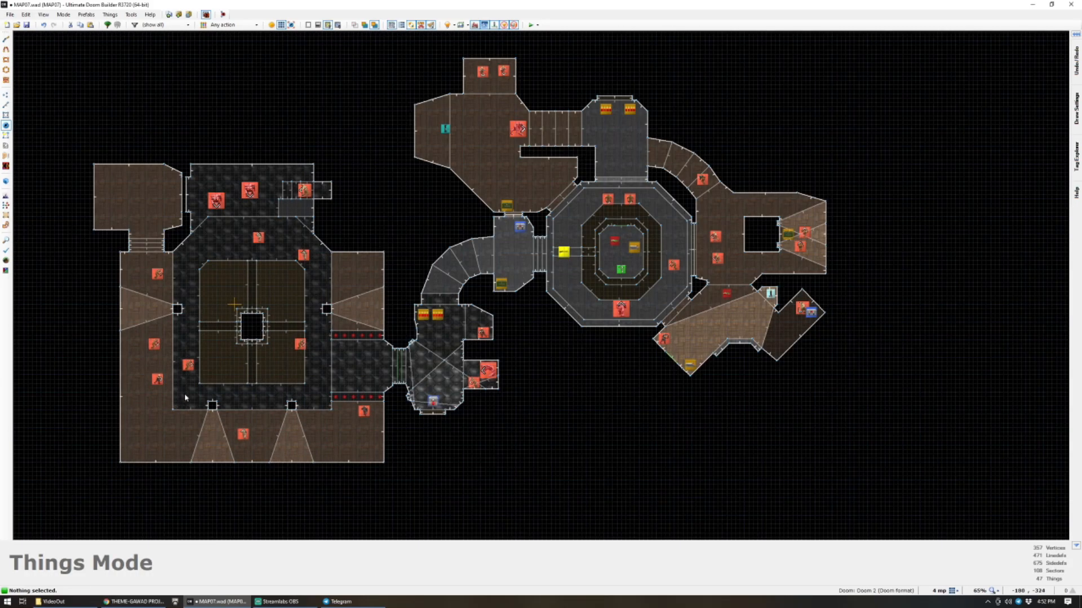
pyautogui.scroll(2, 214, 186)
pyautogui.scroll(-3, 220, 97)
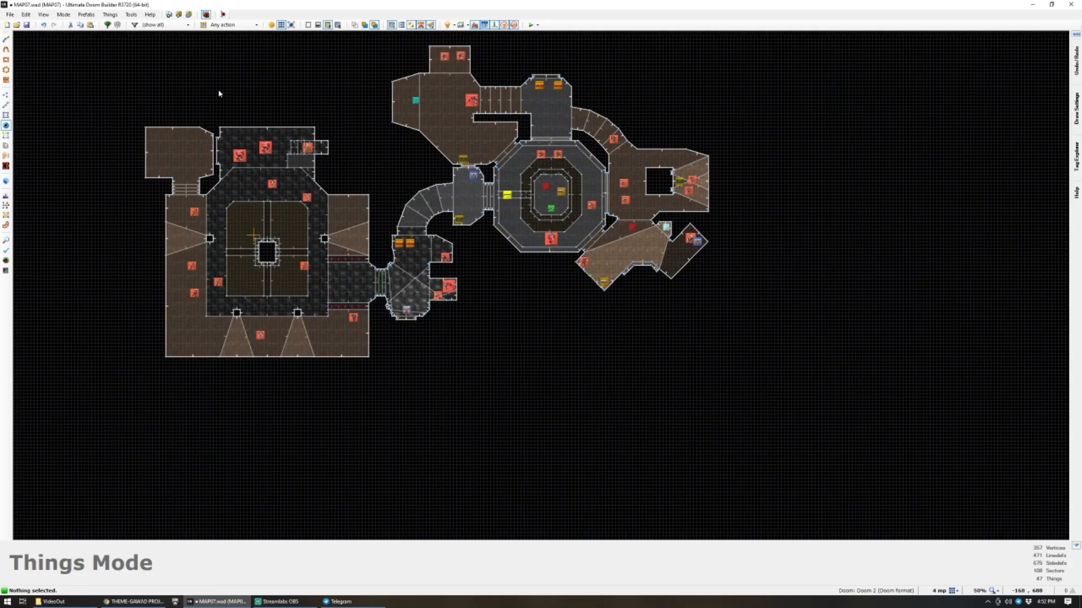
pyautogui.scroll(3, 268, 157)
pyautogui.scroll(1, 300, 222)
pyautogui.rightClick(309, 255)
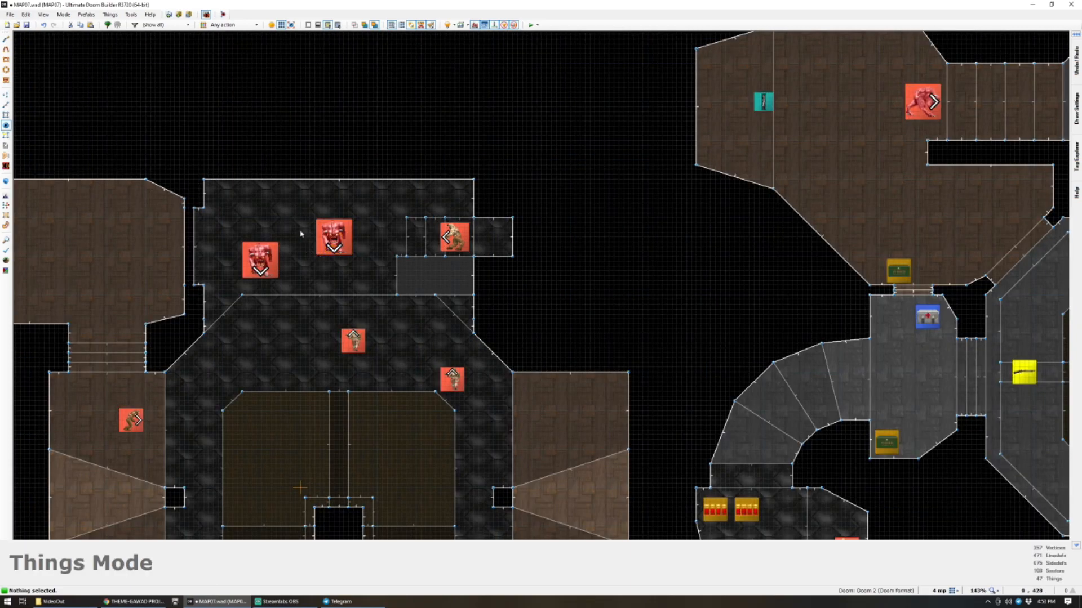
pyautogui.write('cha')
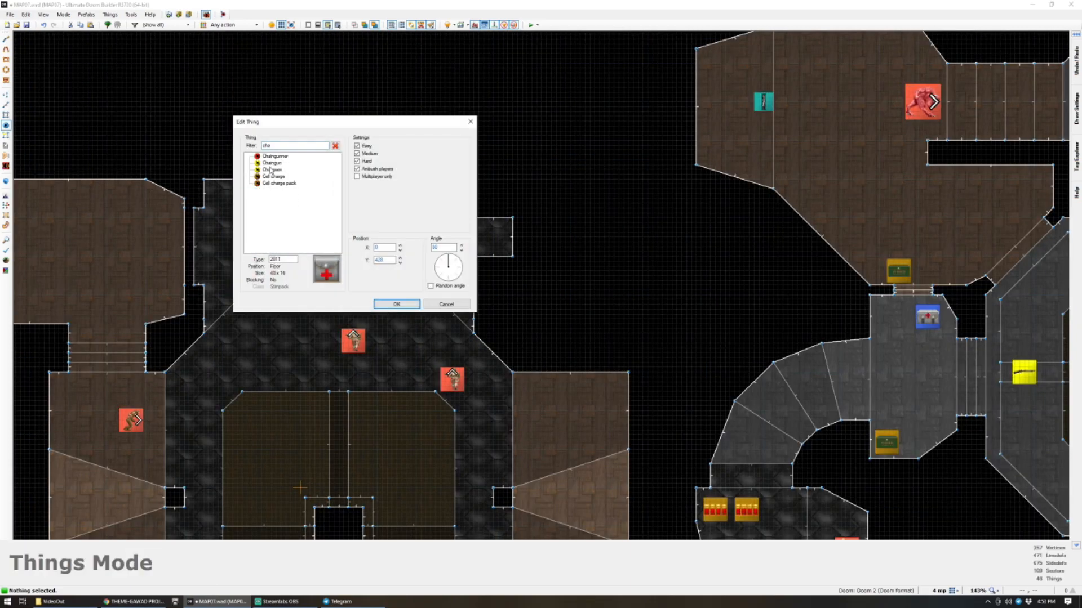
pyautogui.doubleClick(271, 165)
pyautogui.moveTo(294, 226); pyautogui.dragTo(334, 202, button='right')
pyautogui.scroll(-3, 305, 244)
pyautogui.hotkey('ctrl', 's')
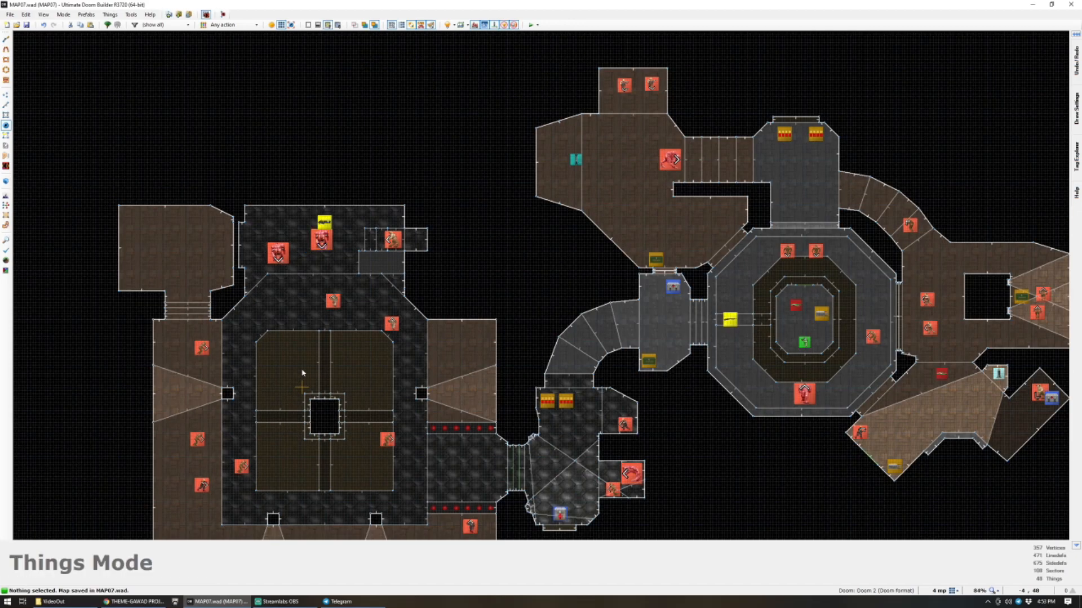
# Apply the COMPTALL texture to the recessed west wall beside the Demons and reset its texture offsets.
pyautogui.scroll(4, 299, 377)
pyautogui.scroll(-4, 299, 378)
pyautogui.press('q')
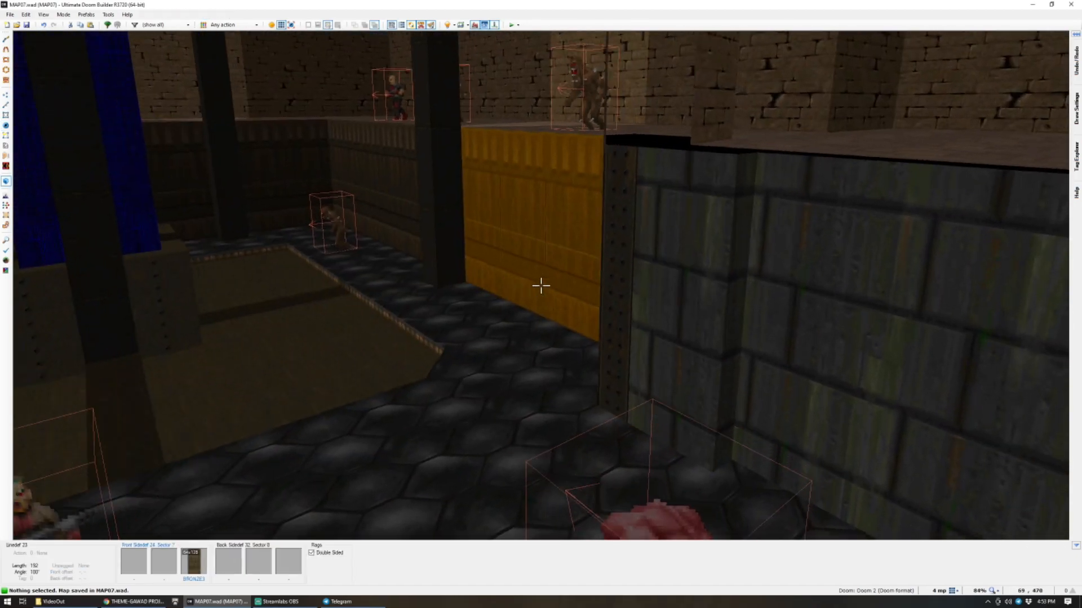
pyautogui.press('w')
pyautogui.click(541, 285)
pyautogui.middleClick(541, 285)
pyautogui.write('COM')
pyautogui.doubleClick(418, 291)
pyautogui.click(541, 285)
pyautogui.press('s')
pyautogui.press('r')
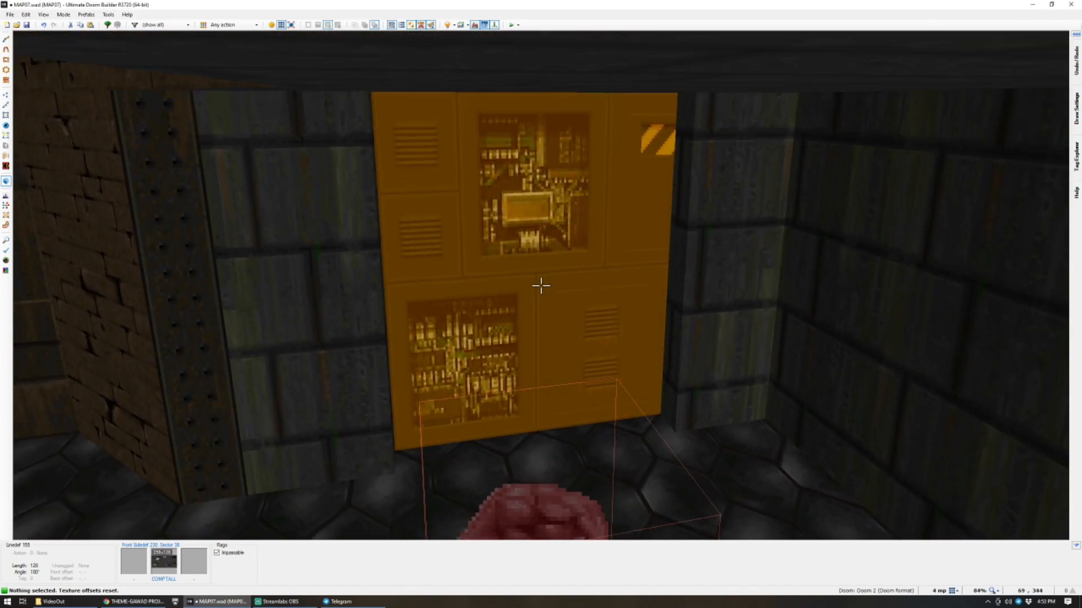
# Try shifting the COMPTALL texture horizontally on the recessed wall, and reset its offsets to 0, 0.
pyautogui.press('d')
pyautogui.press('s')
pyautogui.press('Left')
pyautogui.press('Left')
pyautogui.press('Left')
pyautogui.press('Left')
pyautogui.press('Left')
pyautogui.press('Left')
pyautogui.press('Left')
pyautogui.press('Left')
pyautogui.press('Left')
pyautogui.press('Left')
pyautogui.press('Left')
pyautogui.press('Left')
pyautogui.press('Left')
pyautogui.press('Left')
pyautogui.press('Left')
pyautogui.press('Left')
pyautogui.press('Left')
pyautogui.press('Left')
pyautogui.press('Left')
pyautogui.press('Left')
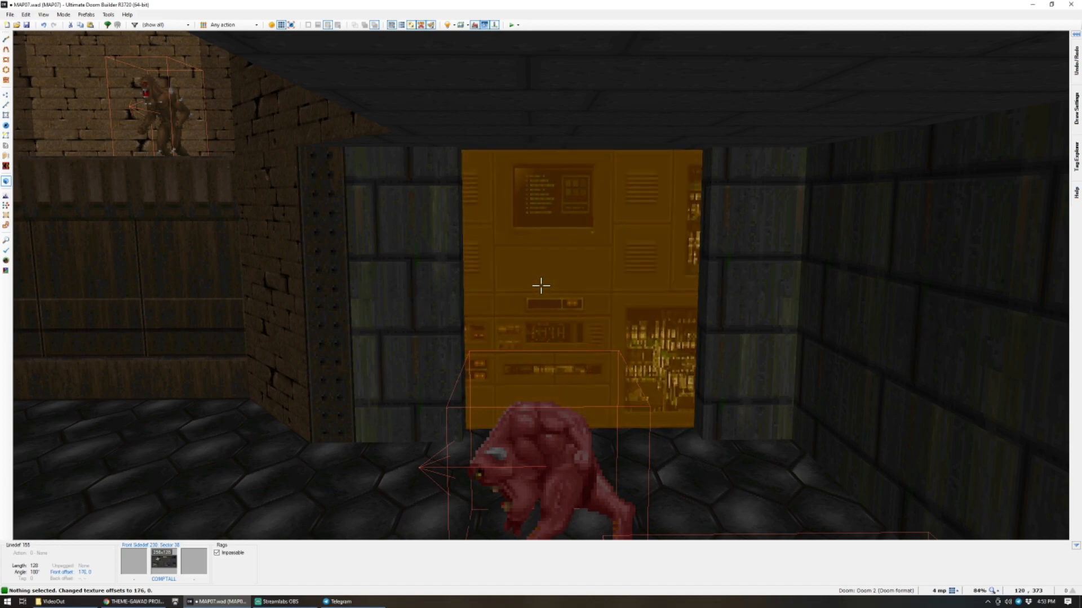
pyautogui.press('Left')
pyautogui.press('Left')
pyautogui.press('Left')
pyautogui.press('Left')
pyautogui.press('Left')
pyautogui.press('Left')
pyautogui.press('Left')
pyautogui.press('Left')
pyautogui.press('Left')
pyautogui.hotkey('ctrl', 'r')
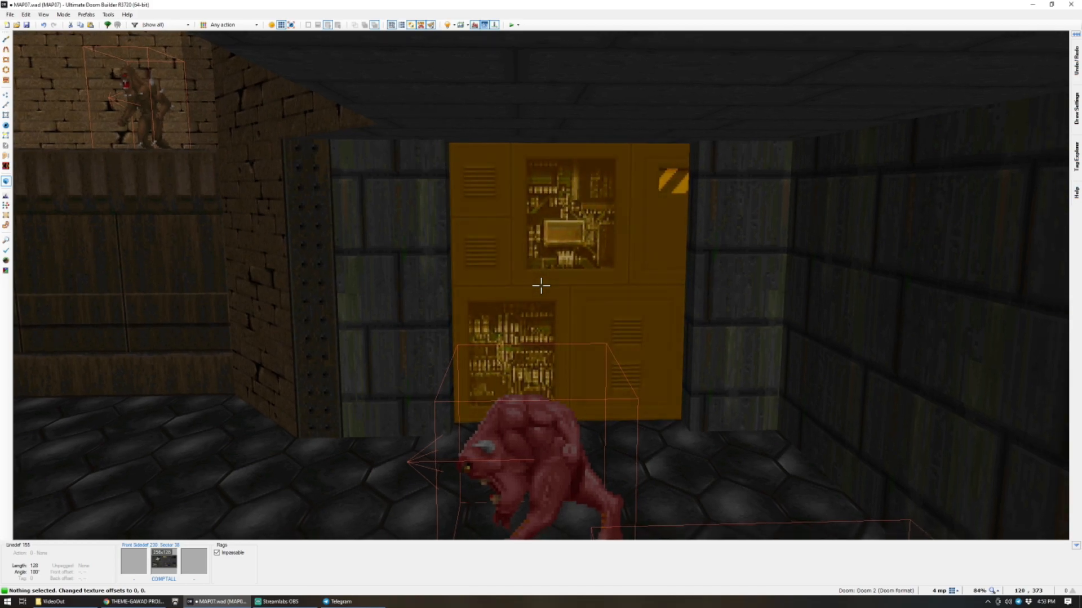
# Replace the recessed wall's texture with COMPWERD and reset its texture offsets.
pyautogui.rightClick(541, 286)
pyautogui.write('COMP')
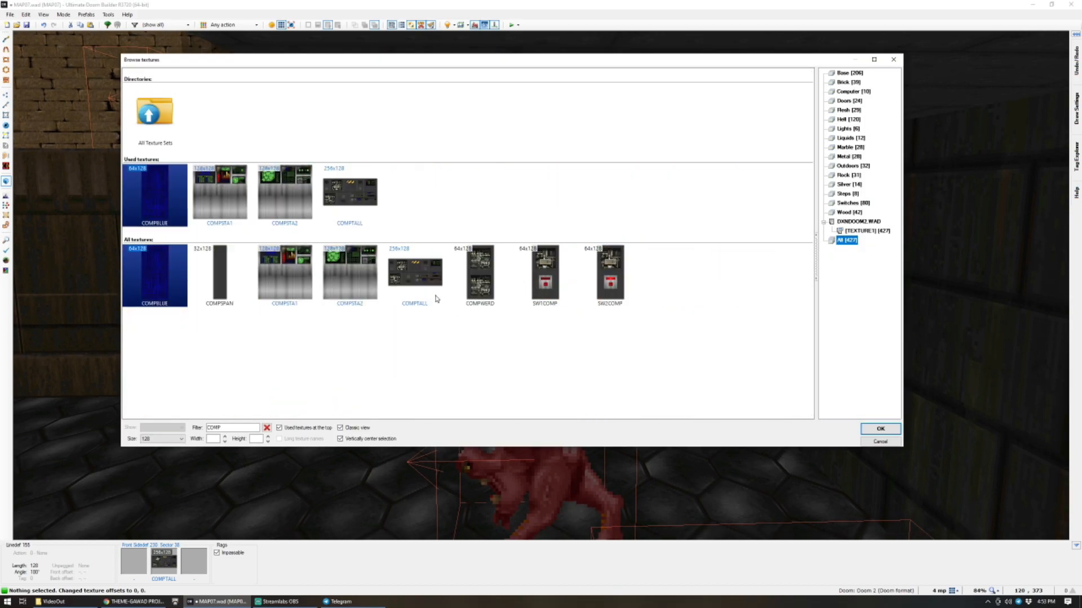
pyautogui.doubleClick(480, 272)
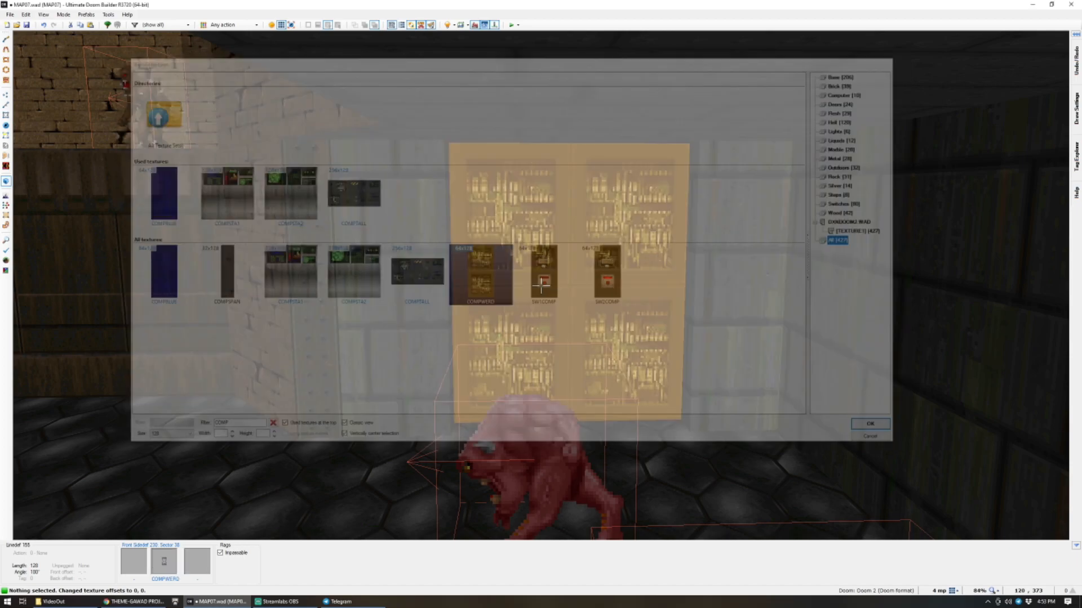
pyautogui.hotkey('ctrl', 'r')
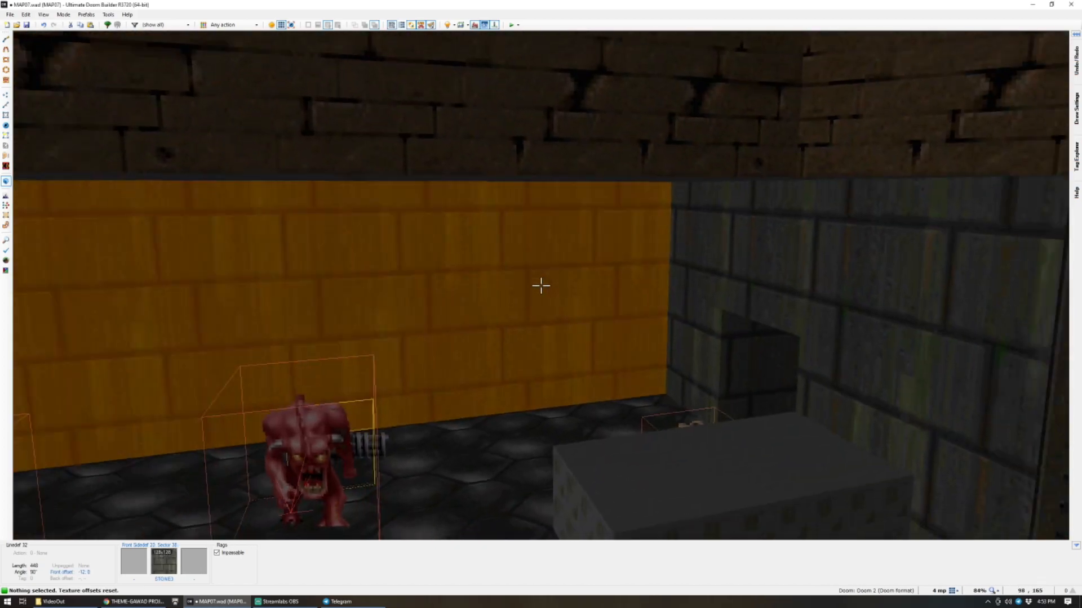
# Move the two westernmost dividing lines of the narrow strip in front of the Hell Knight slightly west.
pyautogui.press('q')
pyautogui.scroll(-8, 541, 287)
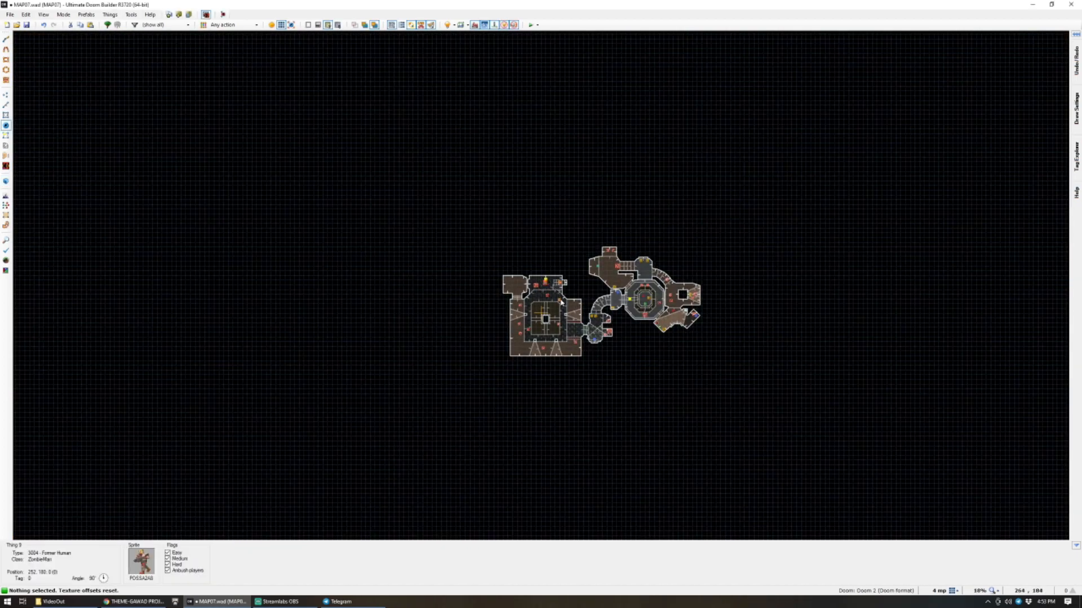
pyautogui.scroll(15, 580, 248)
pyautogui.scroll(3, 570, 254)
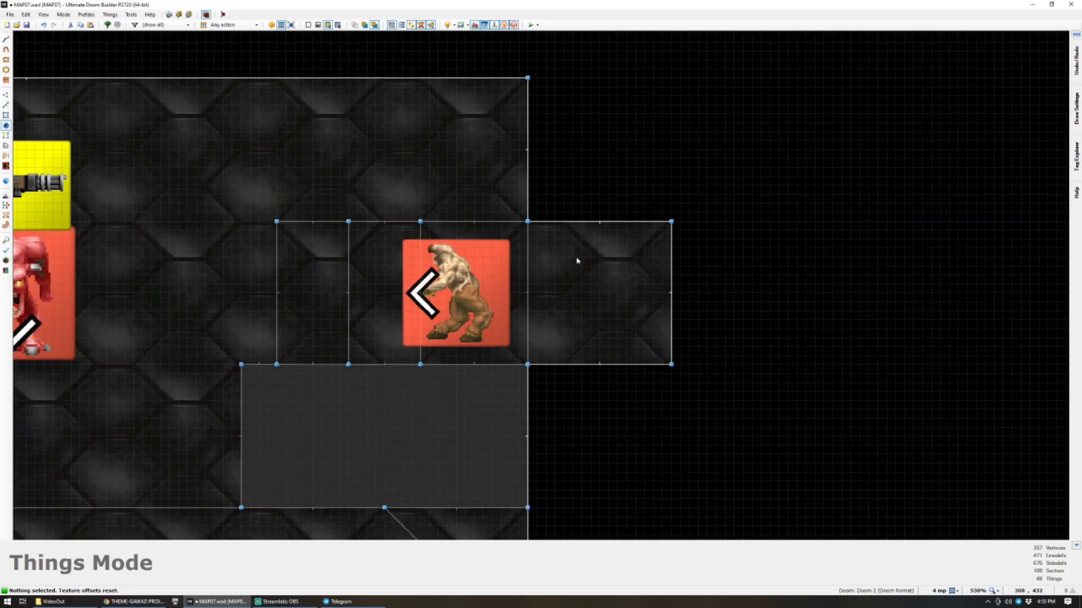
pyautogui.press('v')
pyautogui.scroll(-3, 567, 242)
pyautogui.scroll(3, 567, 242)
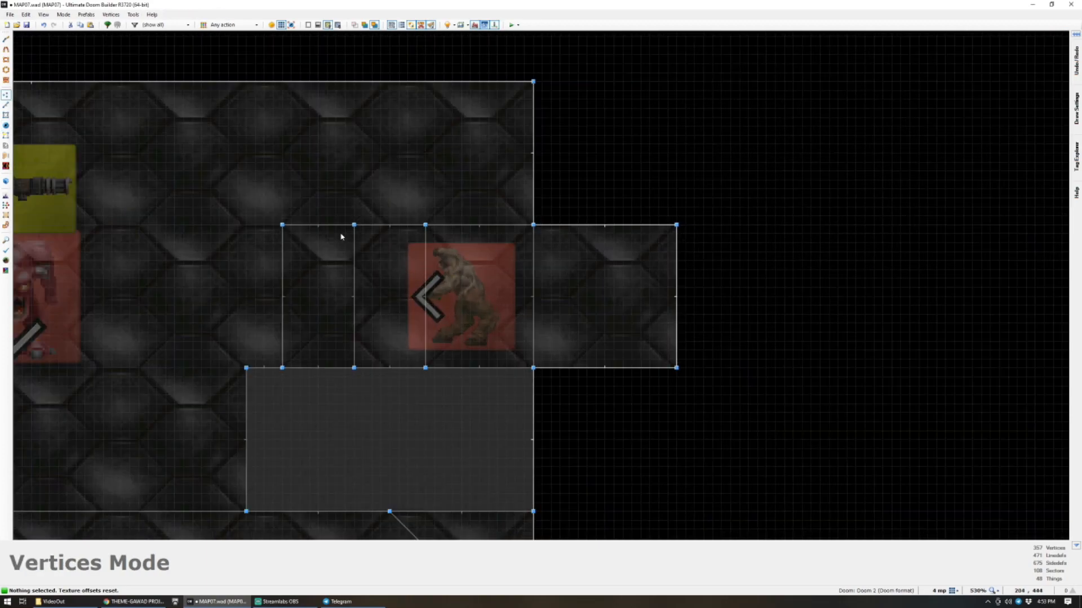
pyautogui.moveTo(349, 366); pyautogui.dragTo(336, 369)
pyautogui.moveTo(286, 393); pyautogui.dragTo(286, 392)
pyautogui.moveTo(278, 369); pyautogui.dragTo(263, 369, button='right')
pyautogui.press('c')
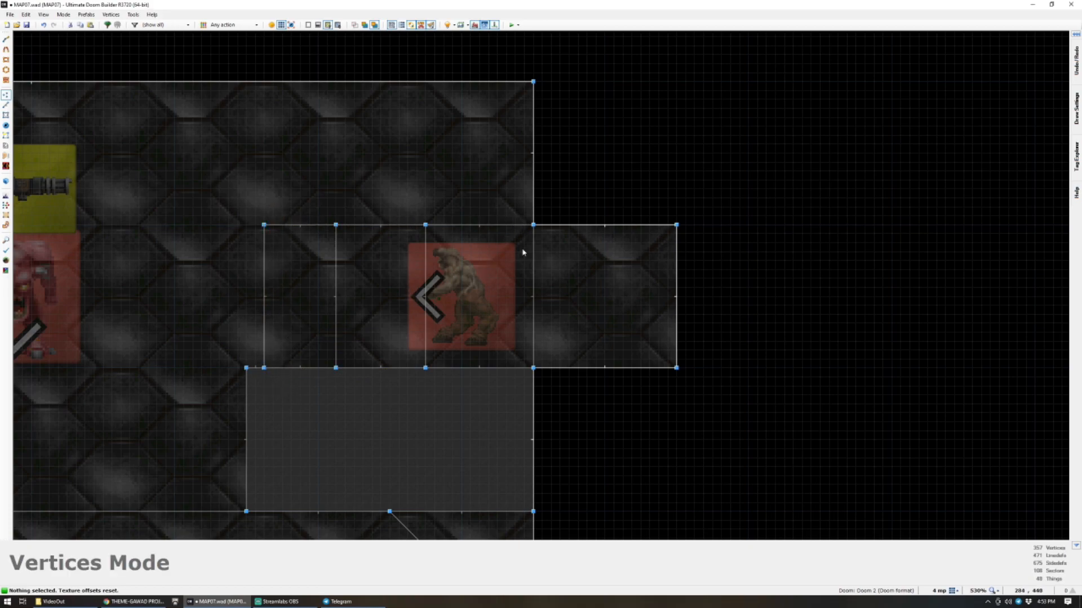
# Extend the Hell Knight's alcove east by moving its inner and end walls about 24 units, and shift the monster east.
pyautogui.scroll(-4, 525, 246)
pyautogui.scroll(3, 528, 241)
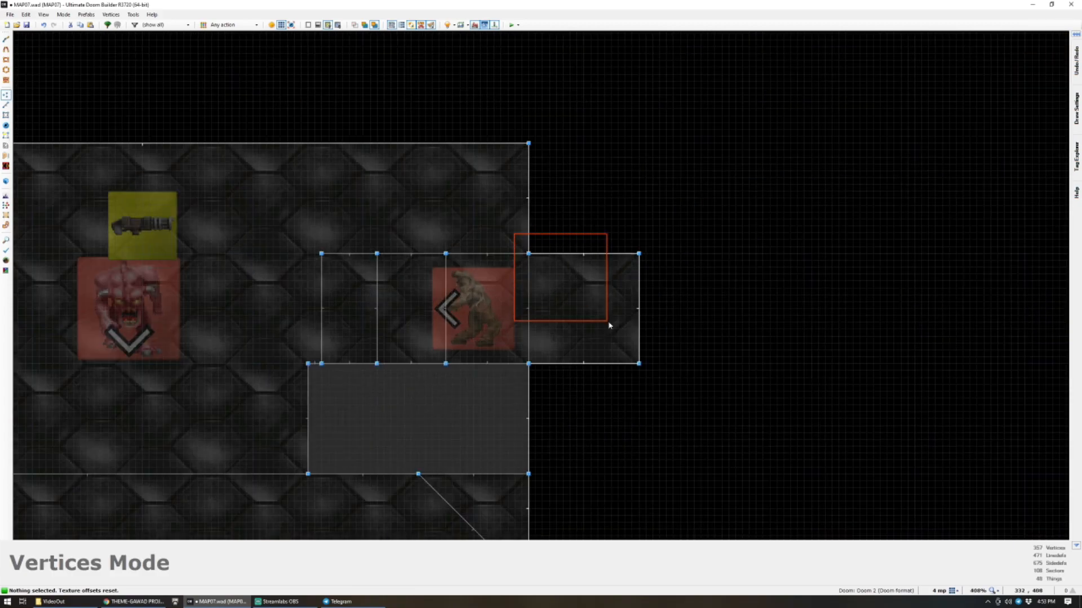
pyautogui.moveTo(608, 324); pyautogui.dragTo(644, 261)
pyautogui.moveTo(644, 261); pyautogui.dragTo(686, 259, button='right')
pyautogui.moveTo(640, 367); pyautogui.dragTo(671, 368, button='right')
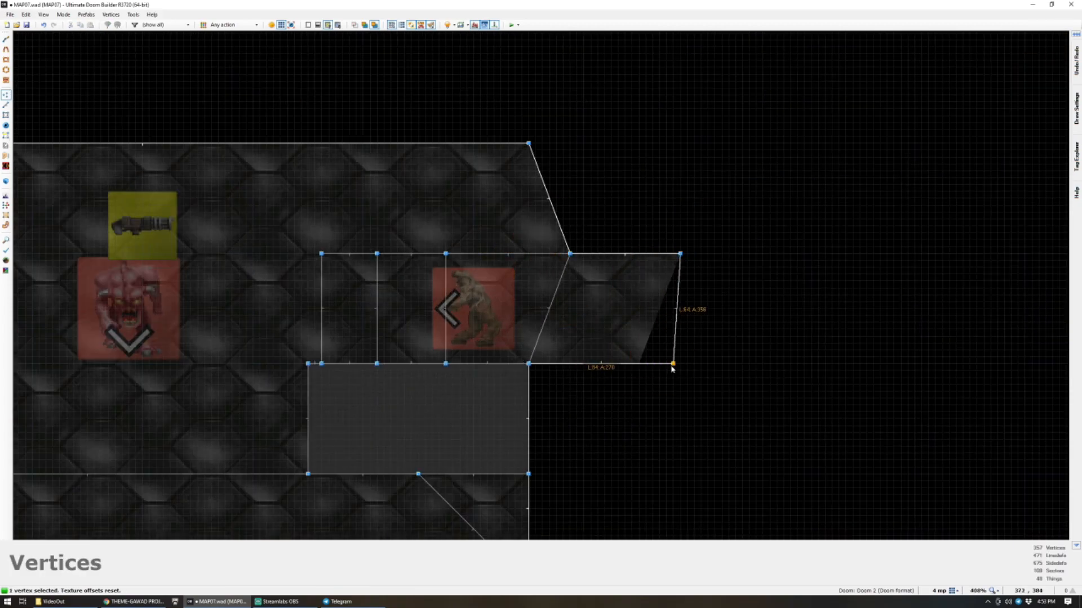
pyautogui.moveTo(544, 329); pyautogui.dragTo(567, 365, button='right')
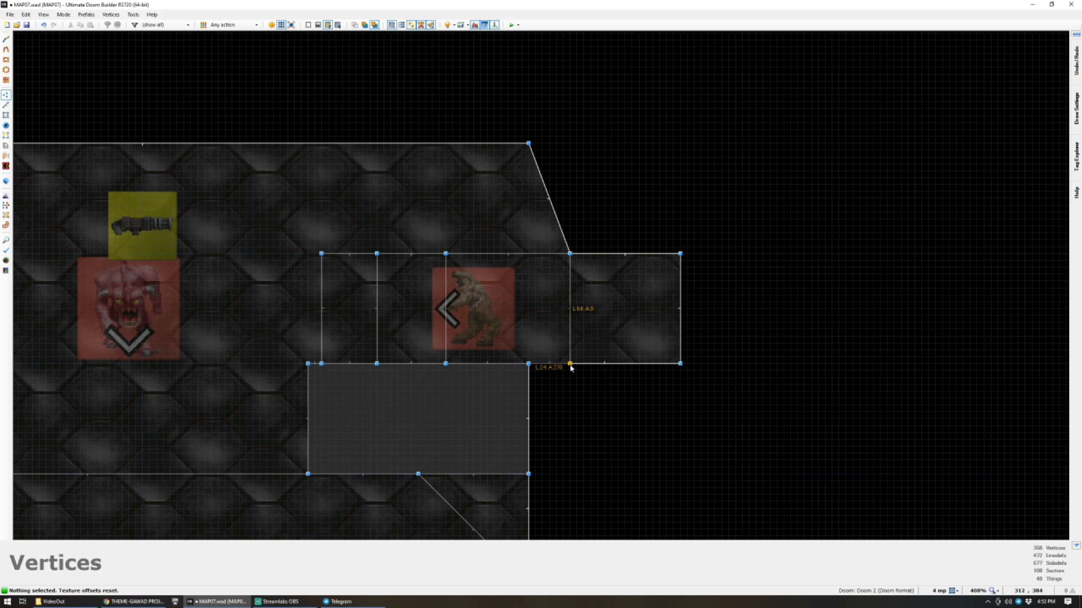
pyautogui.moveTo(490, 324); pyautogui.dragTo(539, 323, button='right')
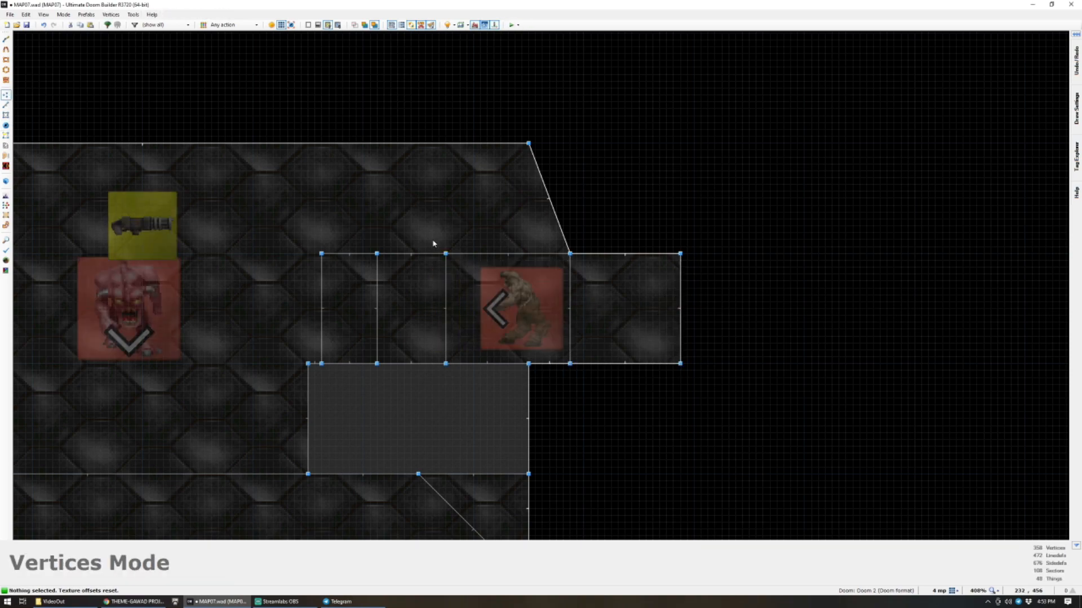
# Move the two dividing lines nearest the Hell Knight east to even out the strip's sections, and save the map.
pyautogui.press('b')
pyautogui.press('b')
pyautogui.moveTo(437, 233); pyautogui.dragTo(452, 365)
pyautogui.moveTo(446, 365); pyautogui.dragTo(468, 367, button='right')
pyautogui.press('c')
pyautogui.click(375, 254)
pyautogui.click(377, 363)
pyautogui.moveTo(377, 363); pyautogui.dragTo(405, 365, button='right')
pyautogui.scroll(-4, 372, 376)
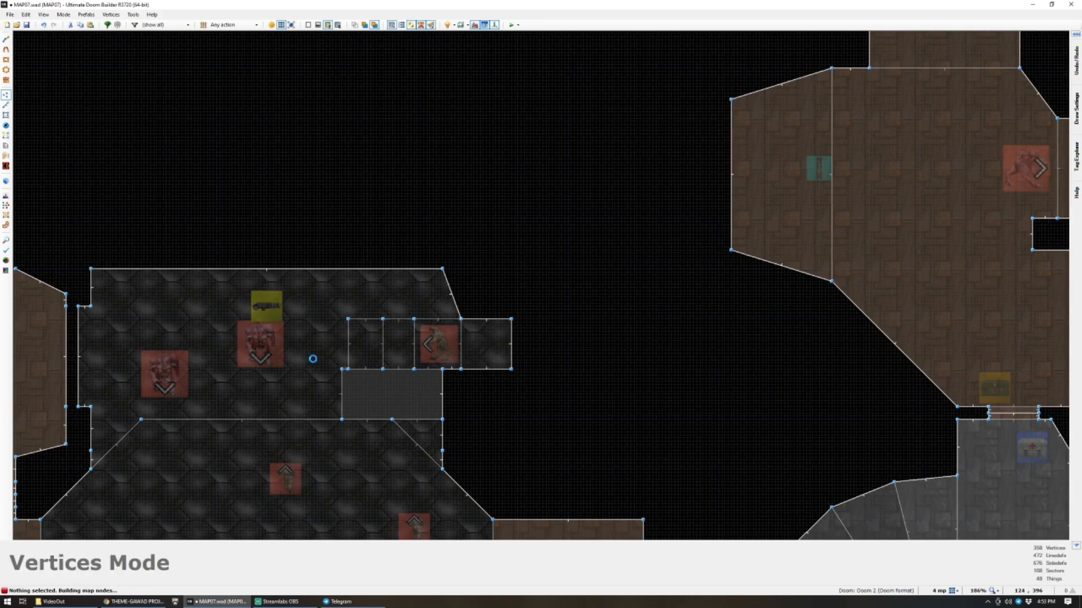
pyautogui.hotkey('ctrl', 's')
# Examine the Hell Knight's alcove, the computer-textured wall and the Demons' room in the 3D view.
pyautogui.press('q')
pyautogui.press('w')
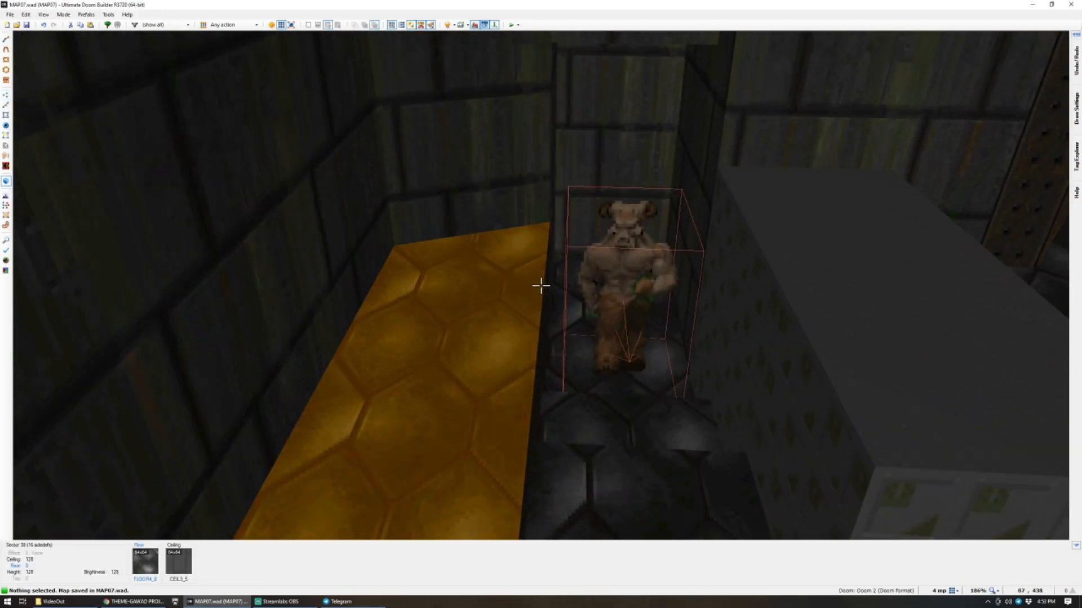
pyautogui.press('q')
pyautogui.scroll(6, 546, 291)
pyautogui.scroll(-6, 495, 299)
pyautogui.scroll(6, 409, 290)
pyautogui.press('q')
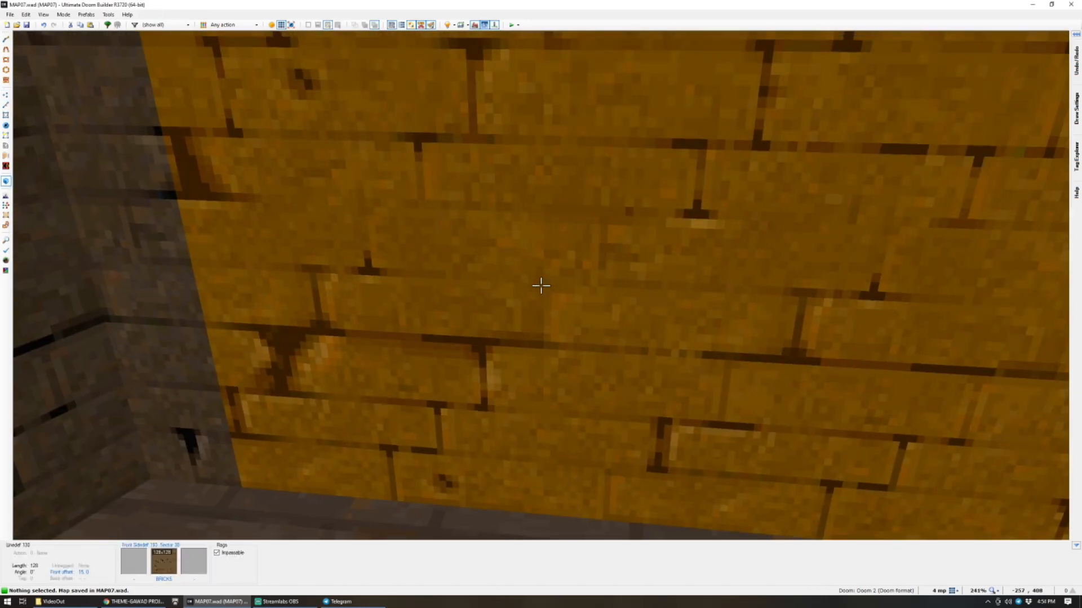
pyautogui.press('w')
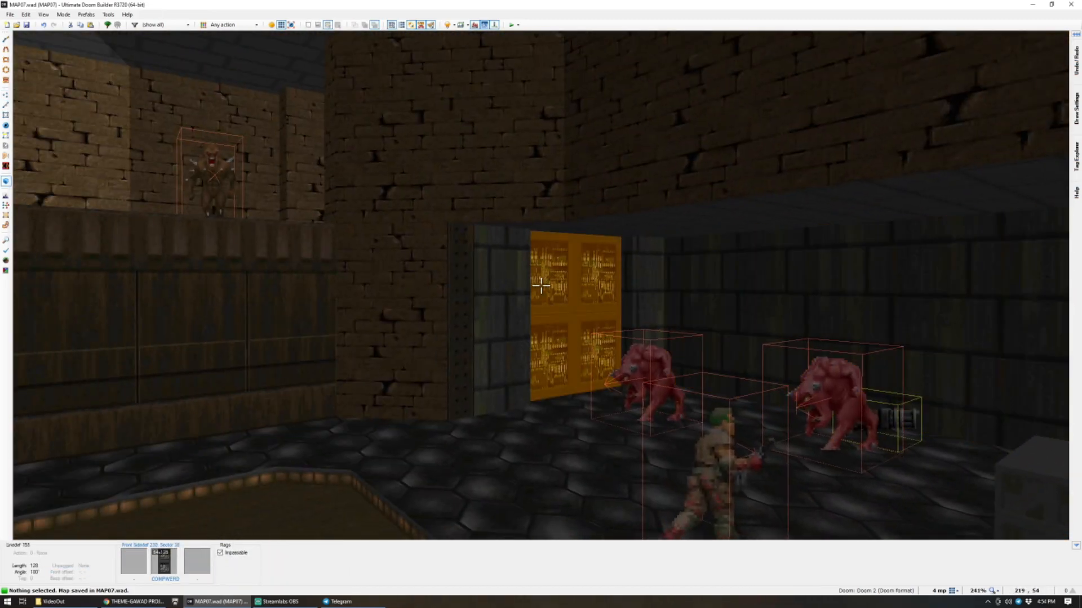
pyautogui.press('a')
pyautogui.press('s')
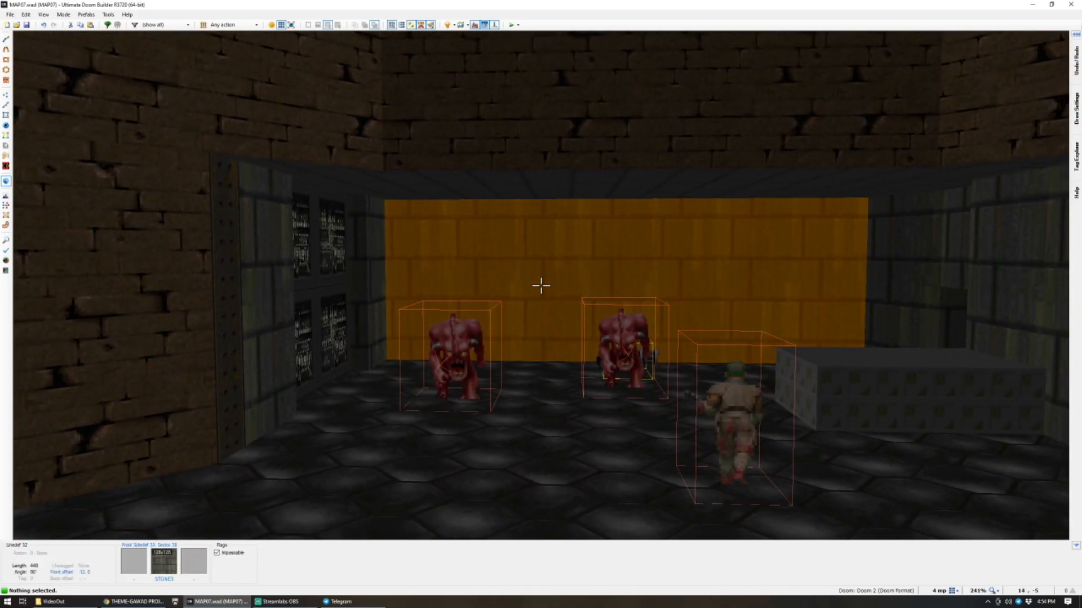
# Raise the brightness of the demon room sector and the two sectors at its southeast corner to 176.
pyautogui.press('q')
pyautogui.scroll(-4, 531, 285)
pyautogui.scroll(1, 534, 244)
pyautogui.press('s')
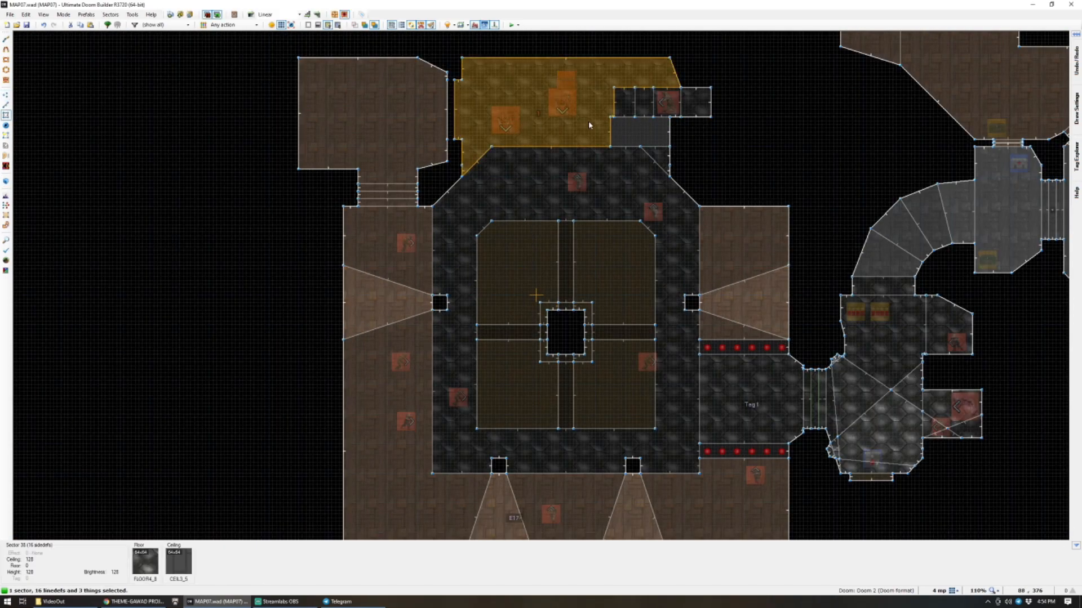
pyautogui.click(655, 135)
pyautogui.click(658, 158)
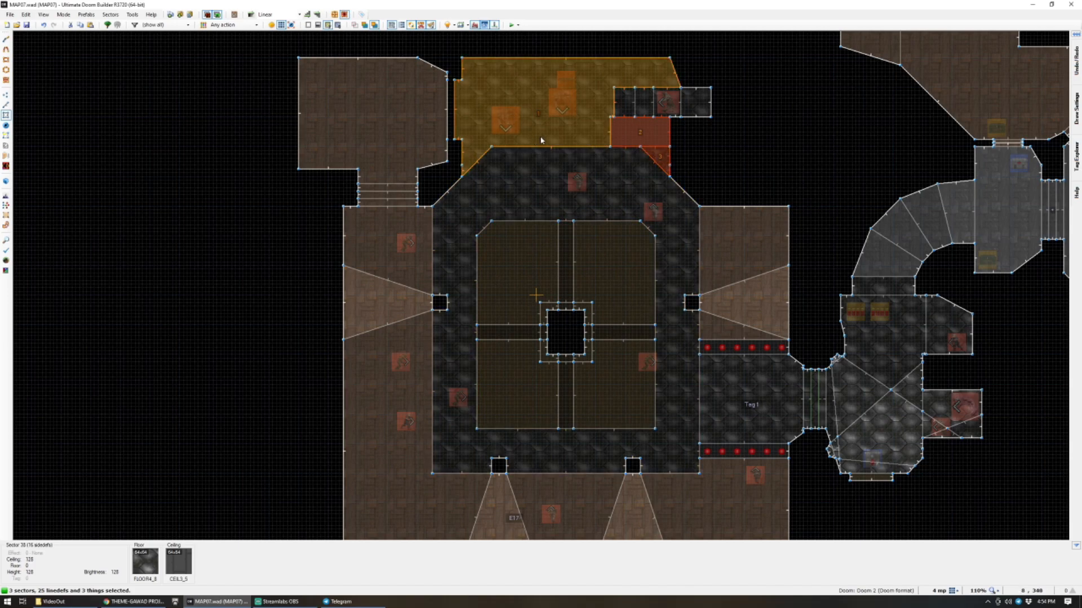
pyautogui.press('c')
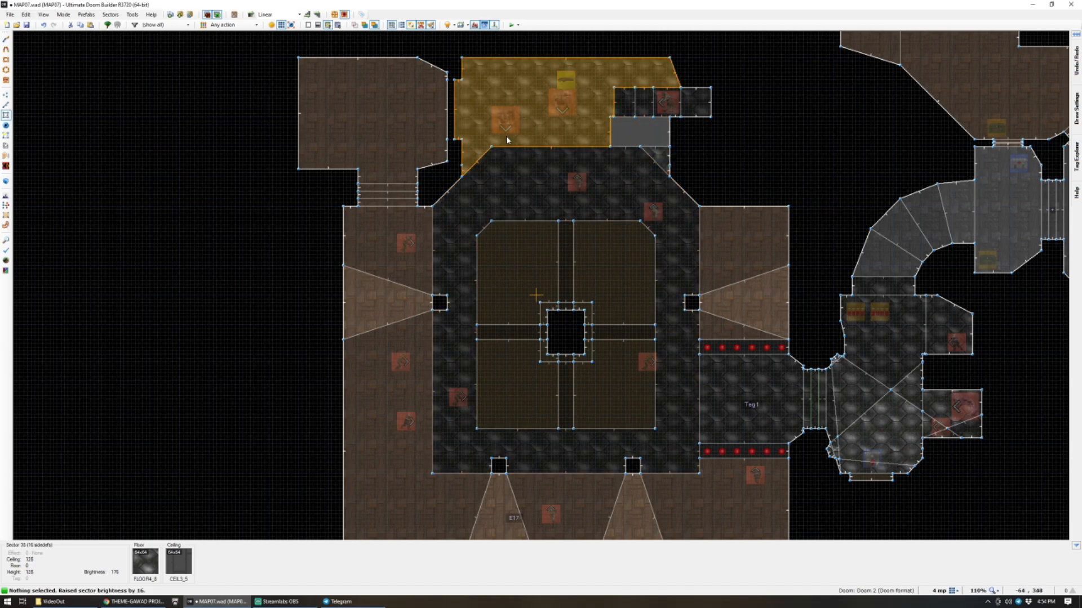
# Check the demon room's lighting in 3D and lower the brightness of its three sectors to 160.
pyautogui.press('q')
pyautogui.press('d')
pyautogui.press('e')
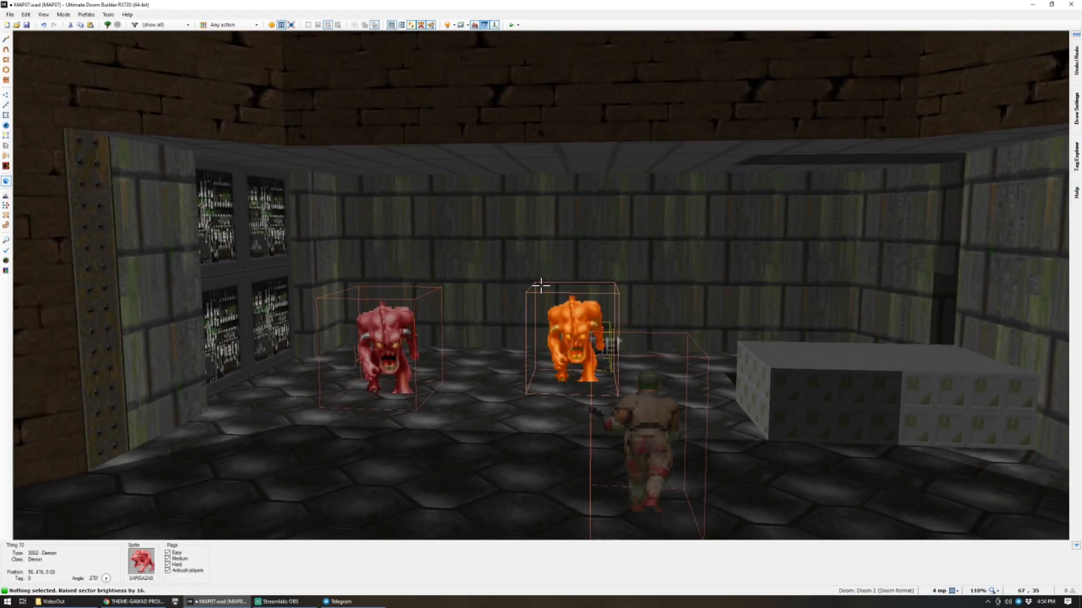
pyautogui.click(540, 285)
pyautogui.press('s')
pyautogui.press('q')
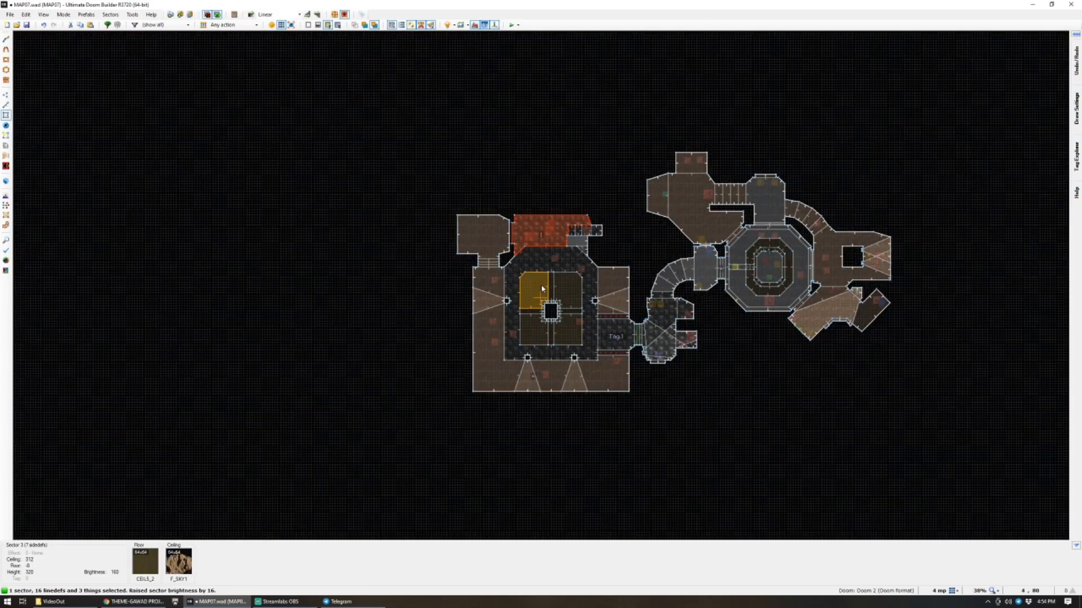
pyautogui.scroll(3, 562, 223)
pyautogui.click(587, 272)
pyautogui.click(610, 291)
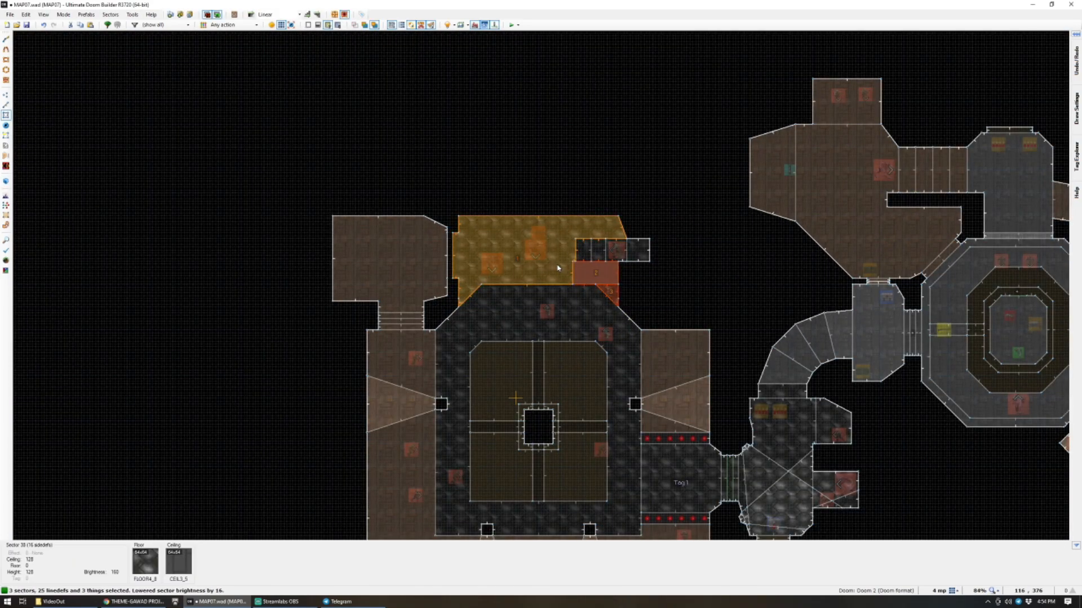
# Raise the brightness of the small sectors in the side passage east of the demon room by 16.
pyautogui.press('c')
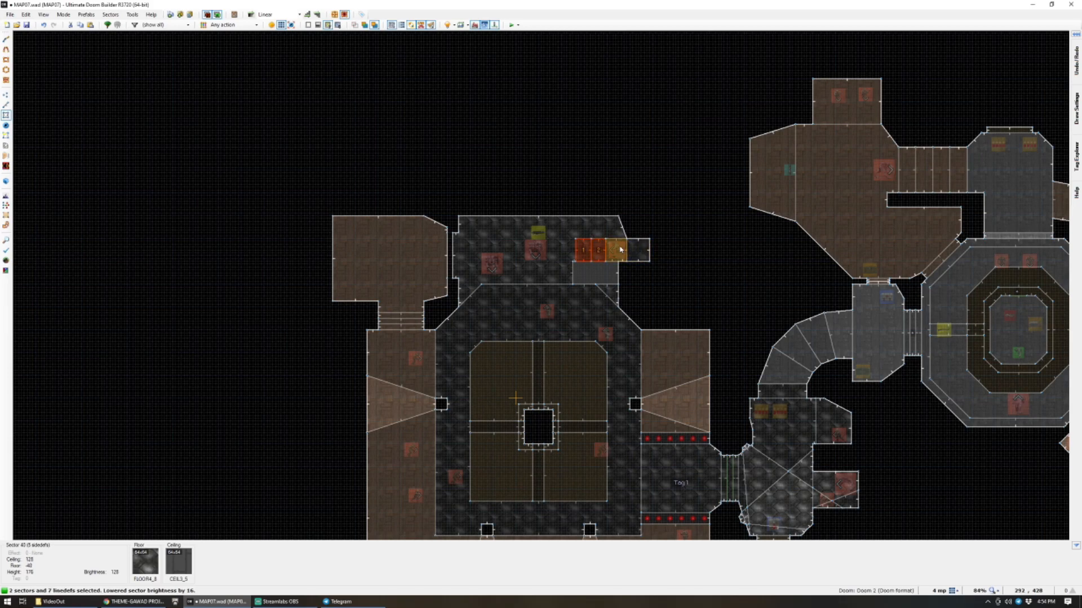
pyautogui.press('c')
pyautogui.press('q')
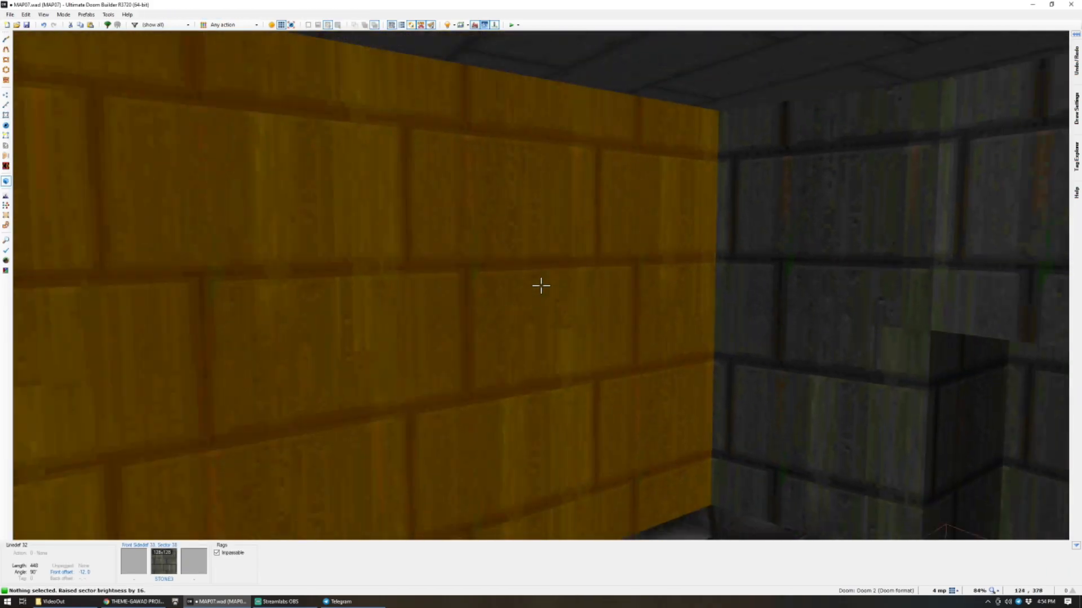
# Inspect the lighting of the courtyard, its raised ledges and the window light beams in 3D.
pyautogui.press('s')
pyautogui.press('w')
pyautogui.press('e')
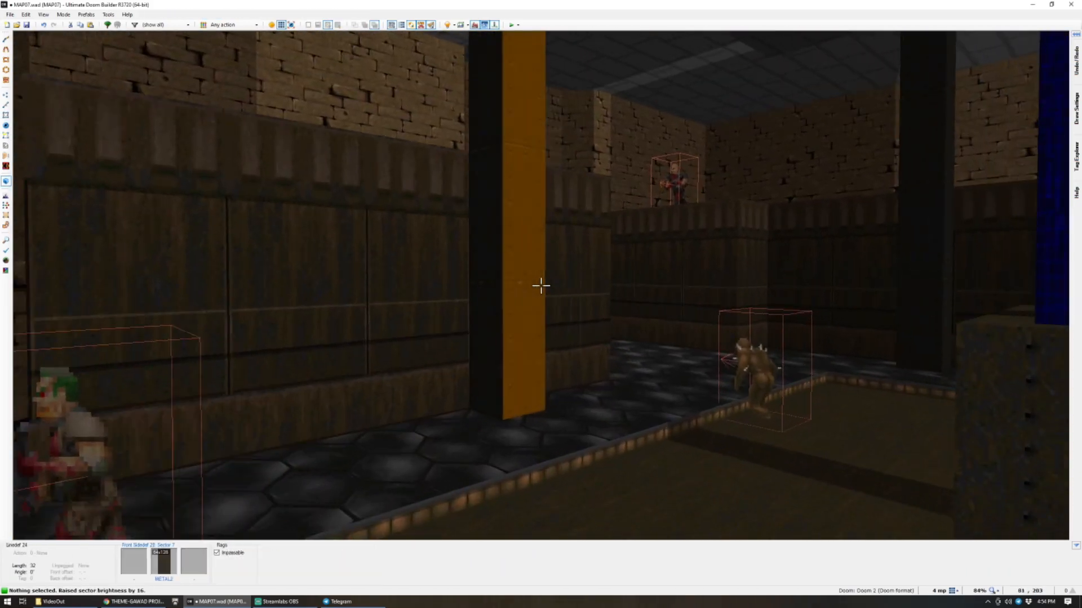
pyautogui.press('e')
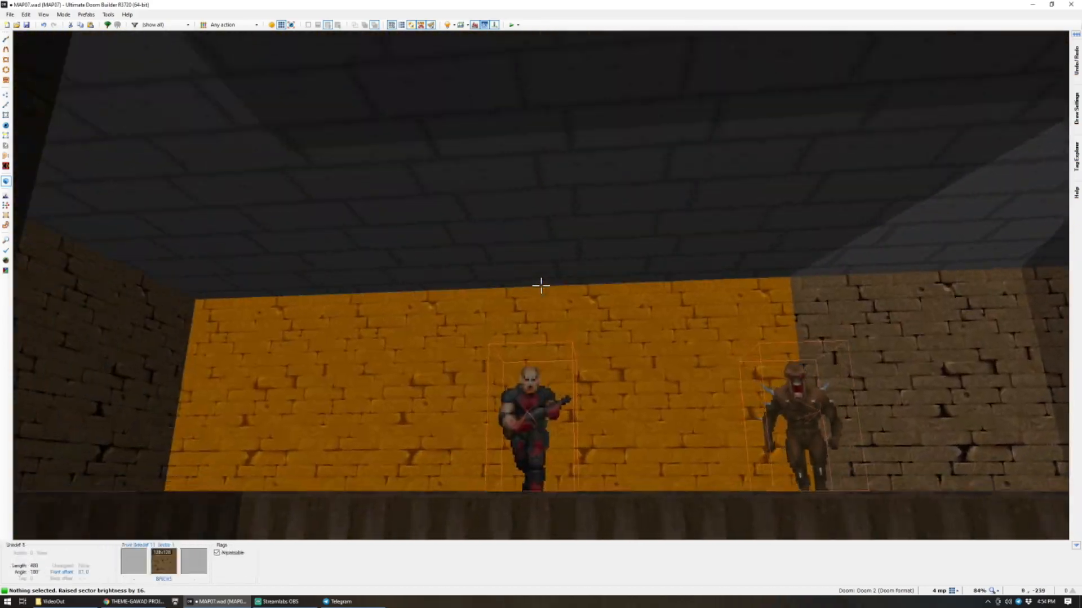
pyautogui.press('d')
pyautogui.press('e')
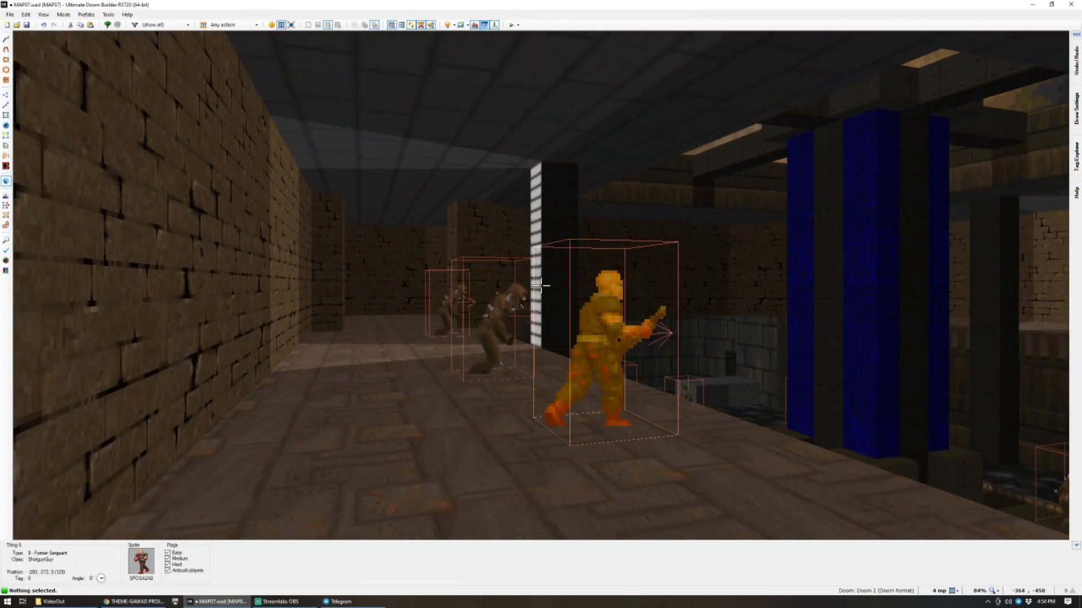
pyautogui.press('e')
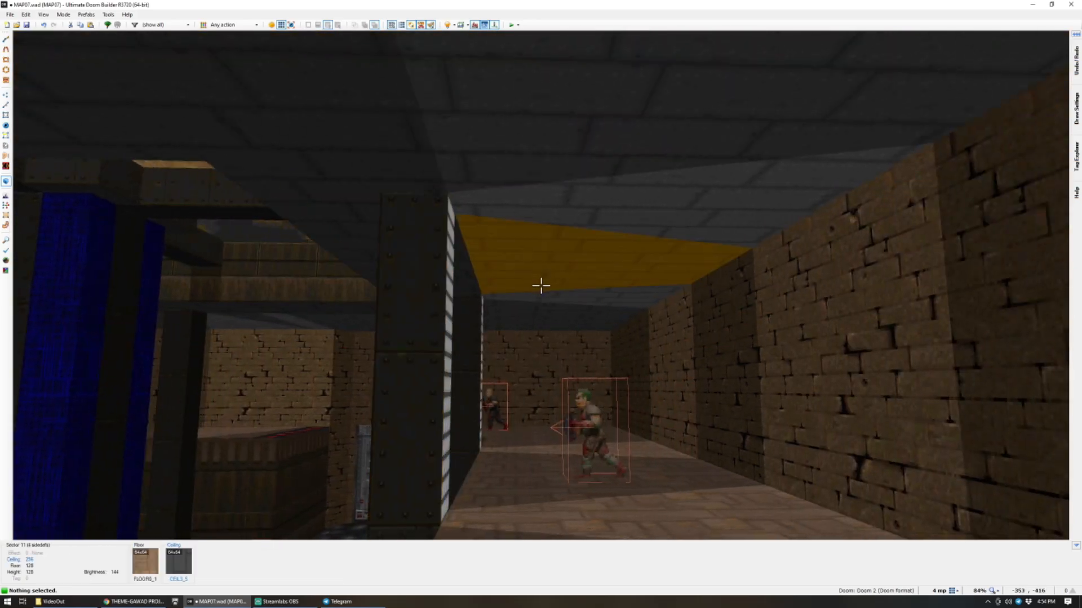
pyautogui.press('e')
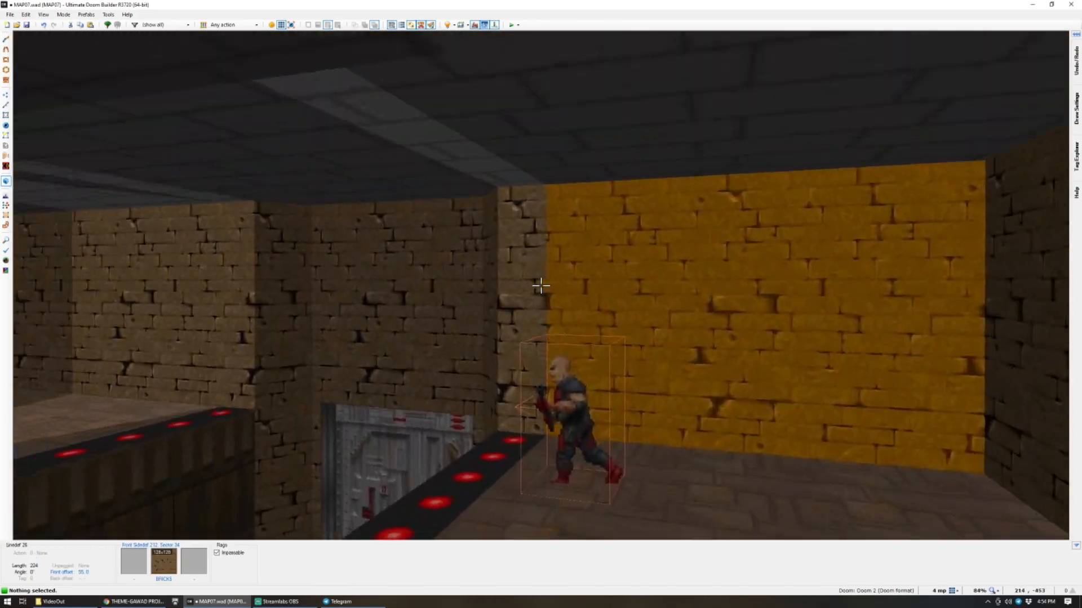
pyautogui.press('e')
pyautogui.press('w')
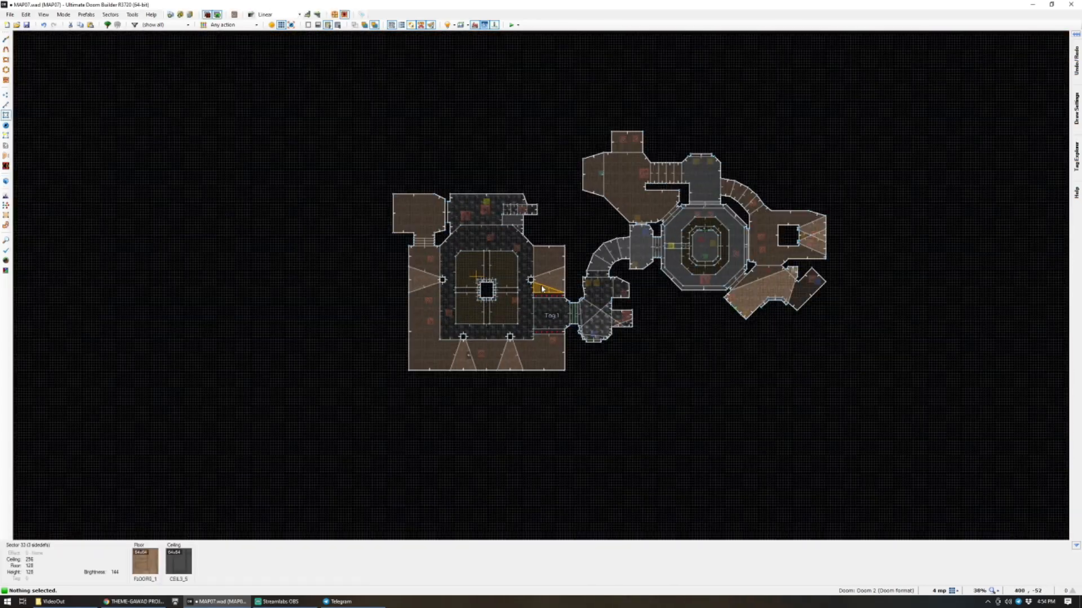
# Save the map as MAP07.wad from the 2D sectors view.
pyautogui.scroll(-2, 551, 236)
pyautogui.scroll(5, 551, 235)
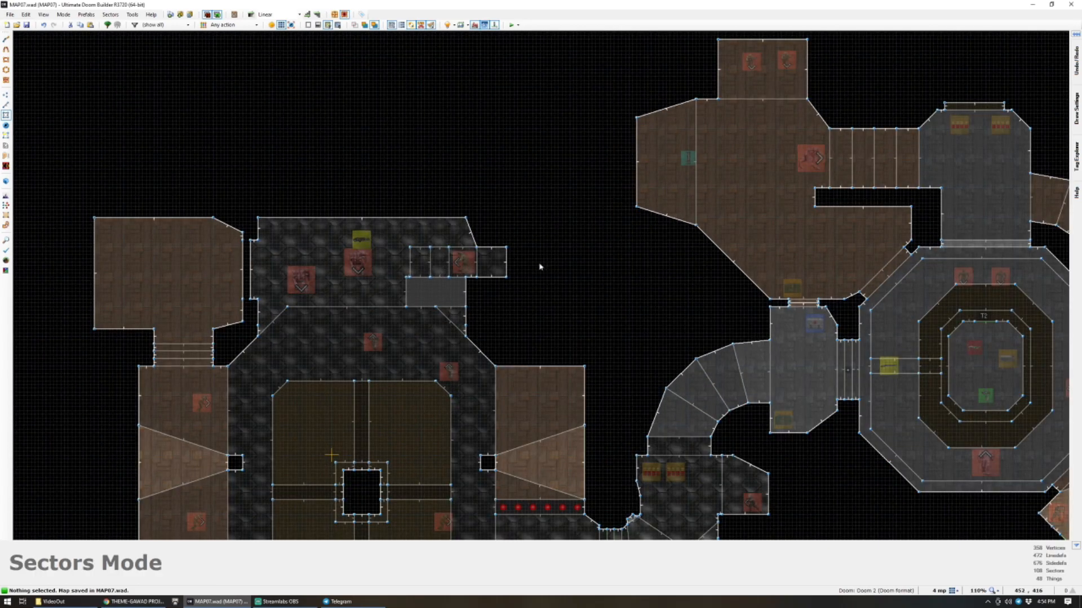
pyautogui.scroll(1, 527, 356)
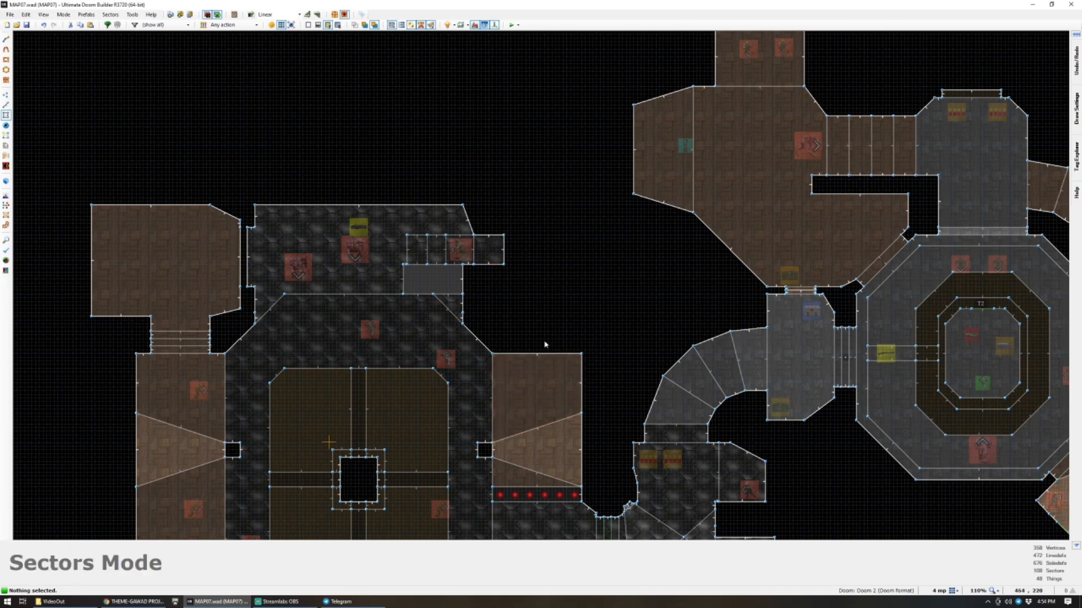
# Examine the 2D layout around the empty space between the courtyard area and the curved corridor.
pyautogui.scroll(1, 553, 369)
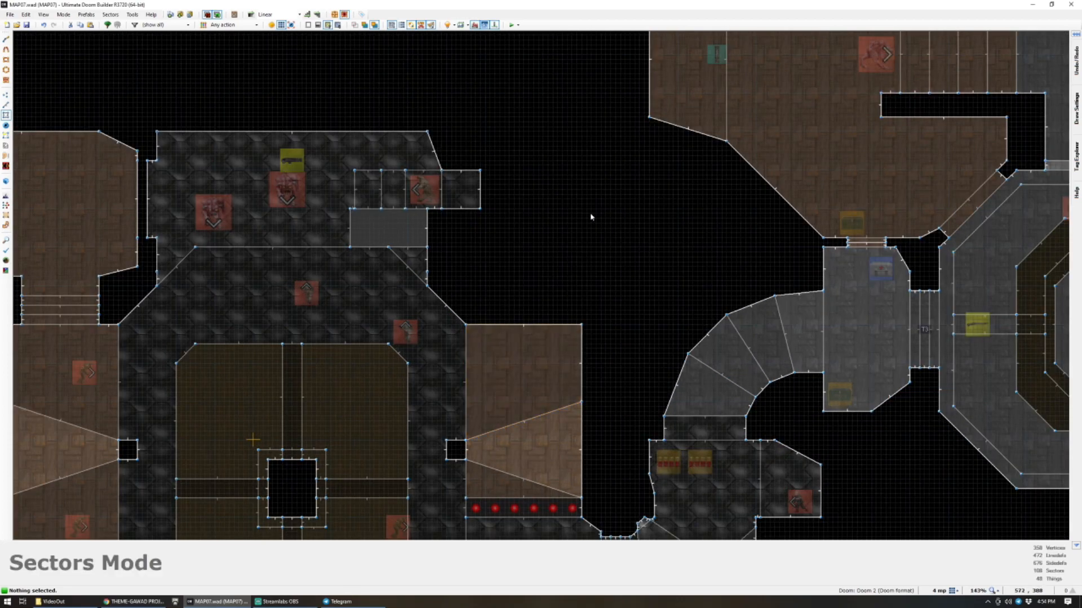
pyautogui.scroll(-5, 667, 243)
pyautogui.scroll(5, 664, 235)
pyautogui.scroll(-5, 664, 235)
pyautogui.scroll(5, 664, 231)
pyautogui.scroll(-4, 666, 226)
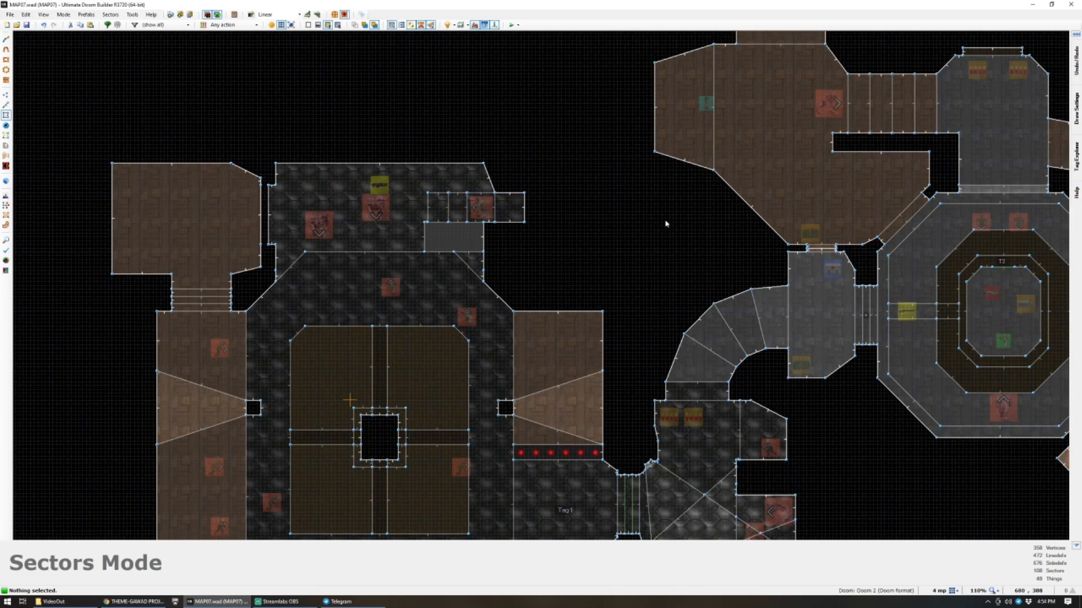
pyautogui.scroll(2, 642, 248)
pyautogui.scroll(3, 632, 260)
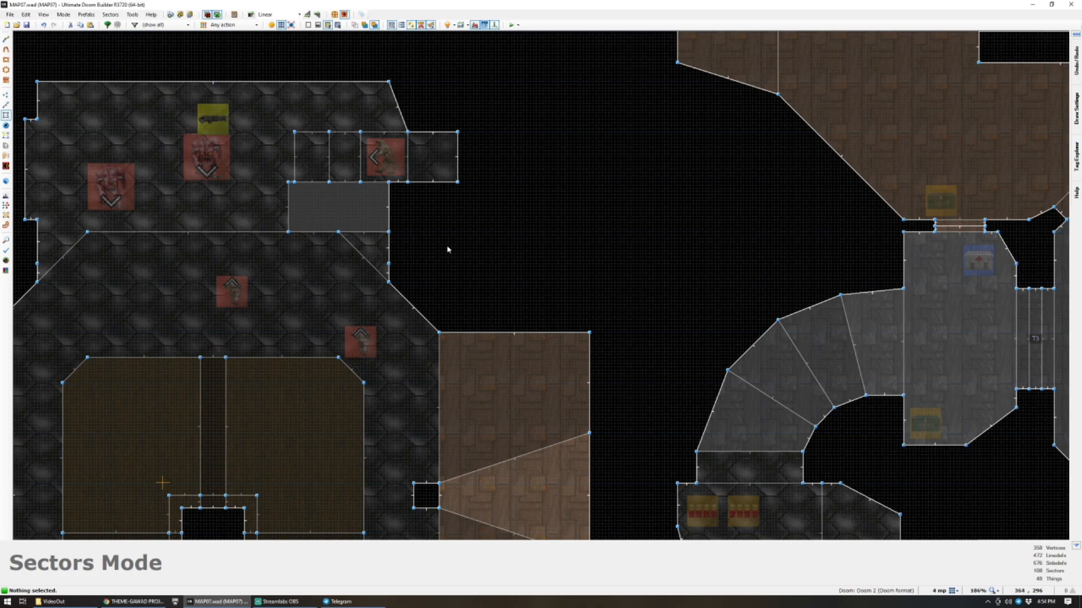
pyautogui.scroll(-2, 638, 195)
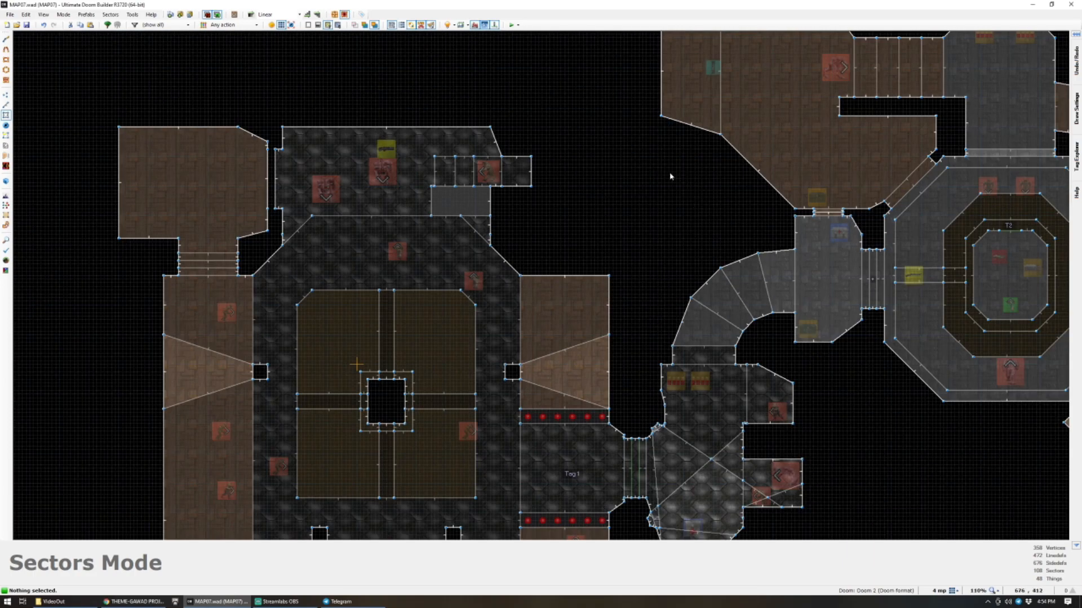
pyautogui.scroll(-2, 608, 226)
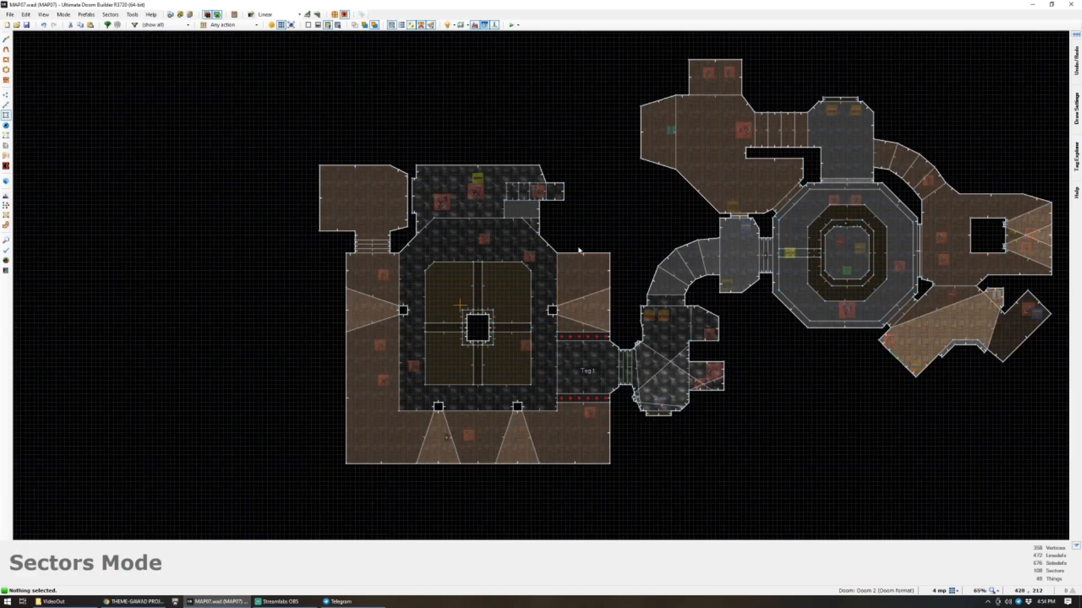
pyautogui.scroll(3, 580, 218)
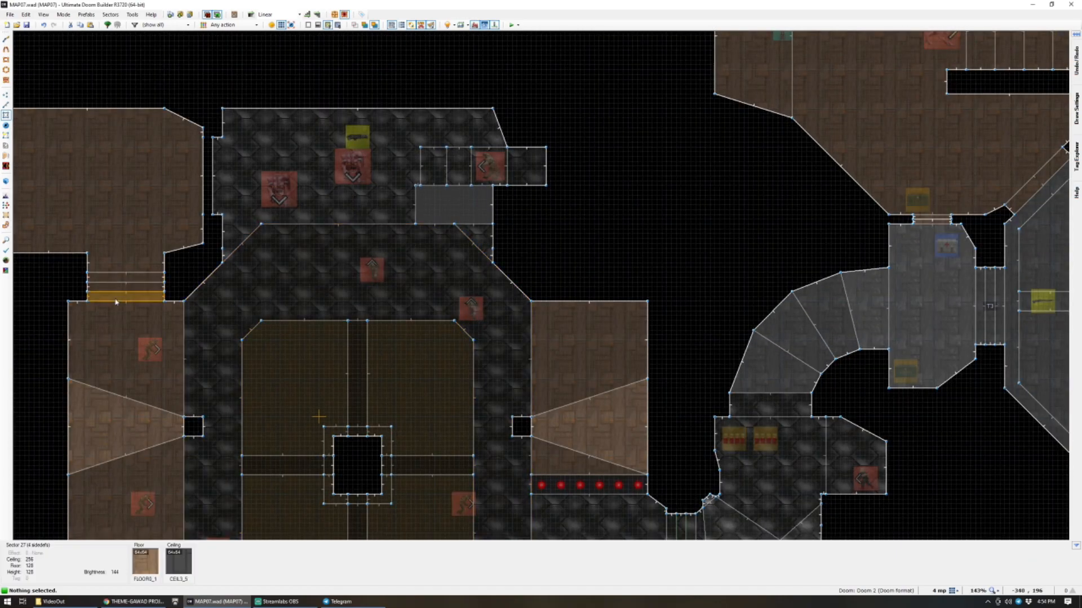
# Flip a linedef at the steps leading to the northwest room and view the doorway in 3D.
pyautogui.press('l')
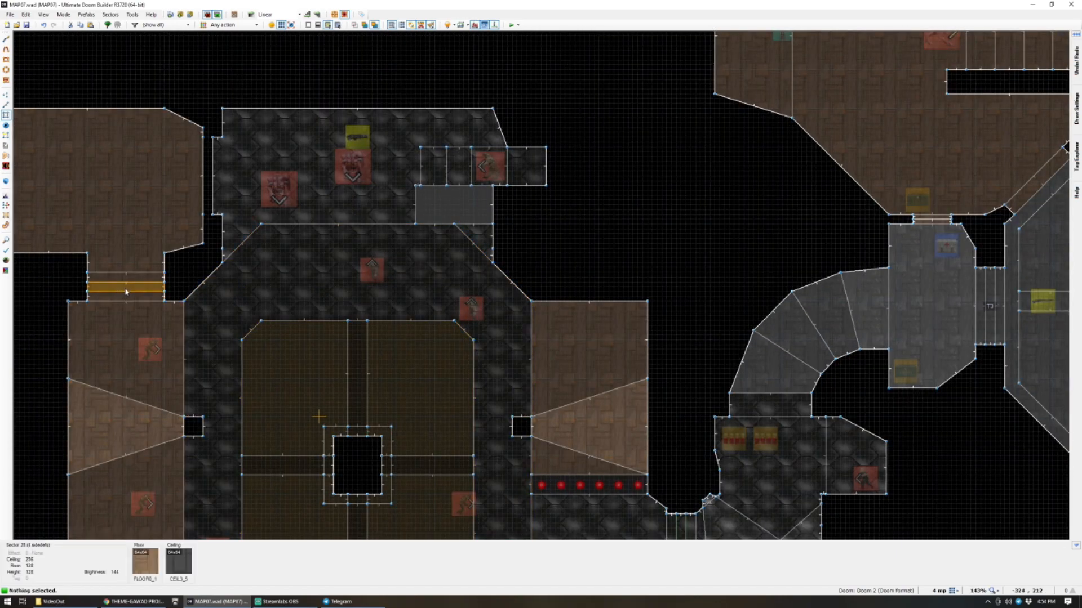
pyautogui.press('q')
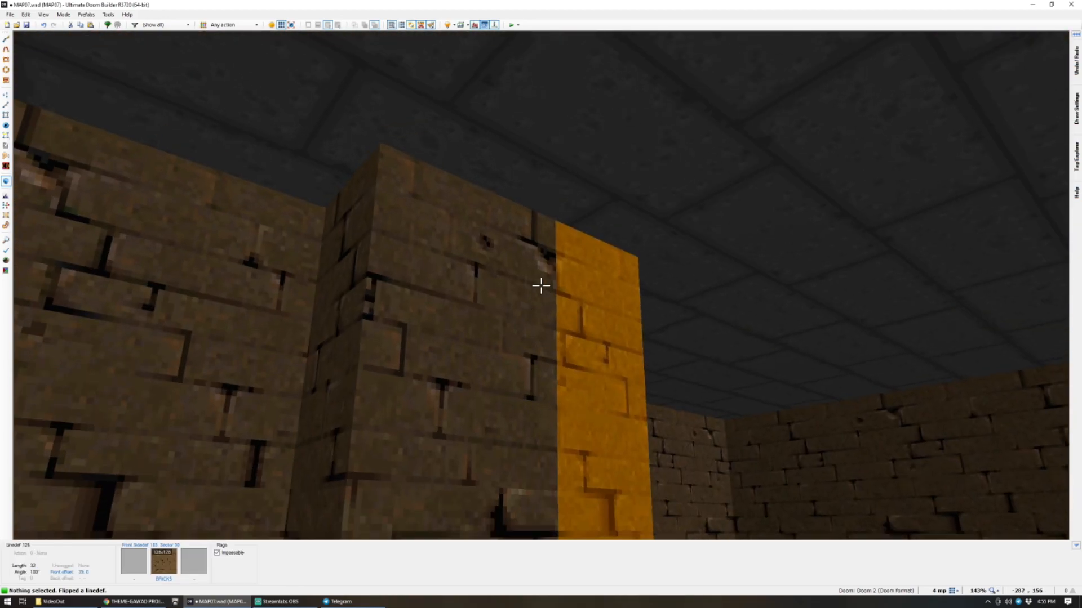
pyautogui.press('s')
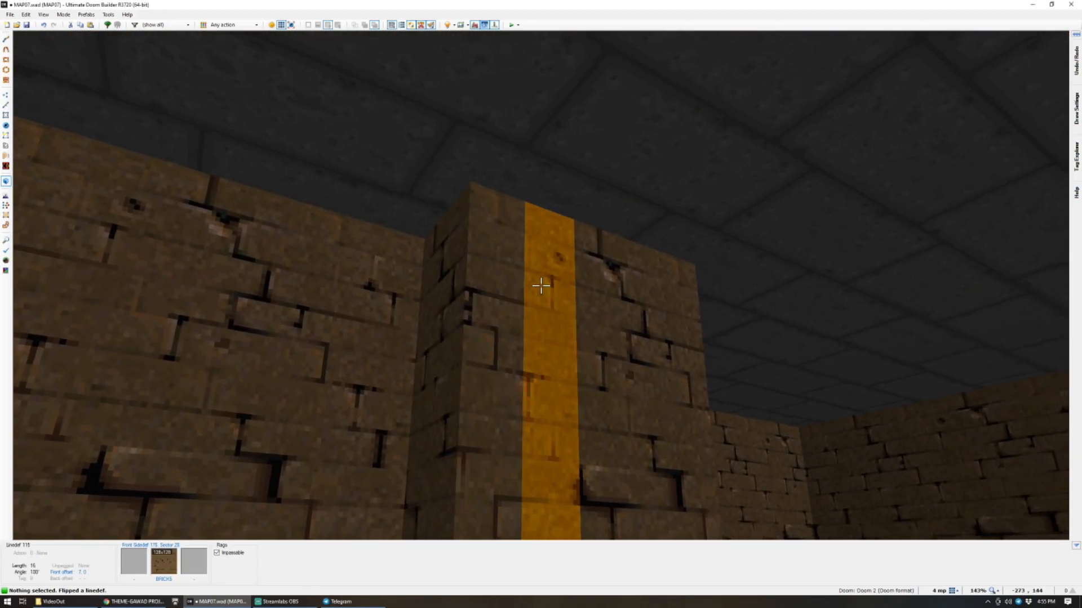
# Apply the DOORSTOP texture to the four outer wall strips on both sides of the northwest doorway.
pyautogui.click(541, 285)
pyautogui.press('d')
pyautogui.click(540, 286)
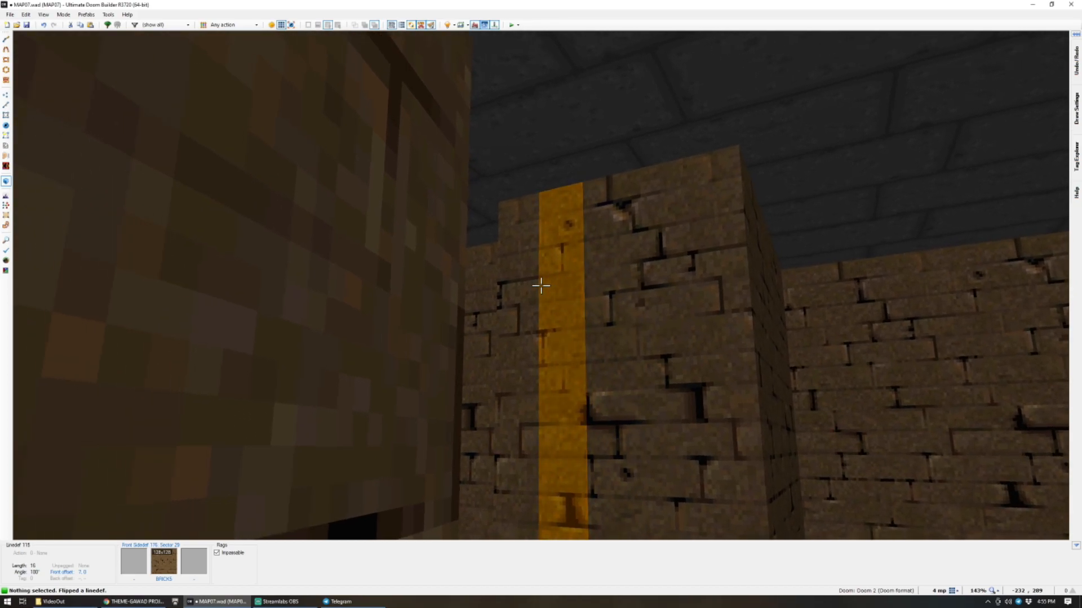
pyautogui.click(541, 286)
pyautogui.press('d')
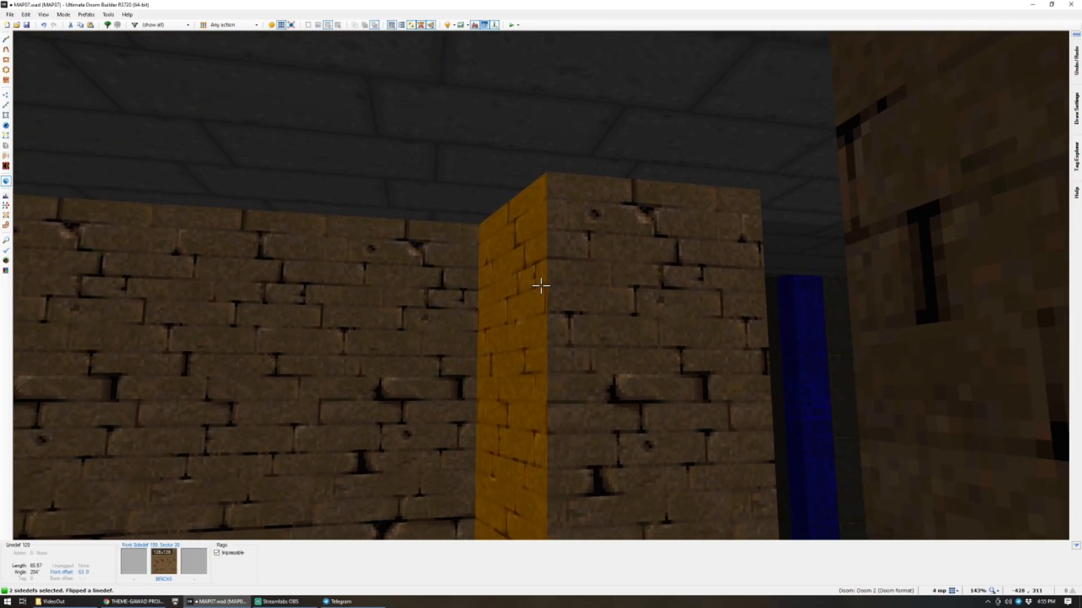
pyautogui.click(541, 286)
pyautogui.click(541, 285)
pyautogui.rightClick(541, 286)
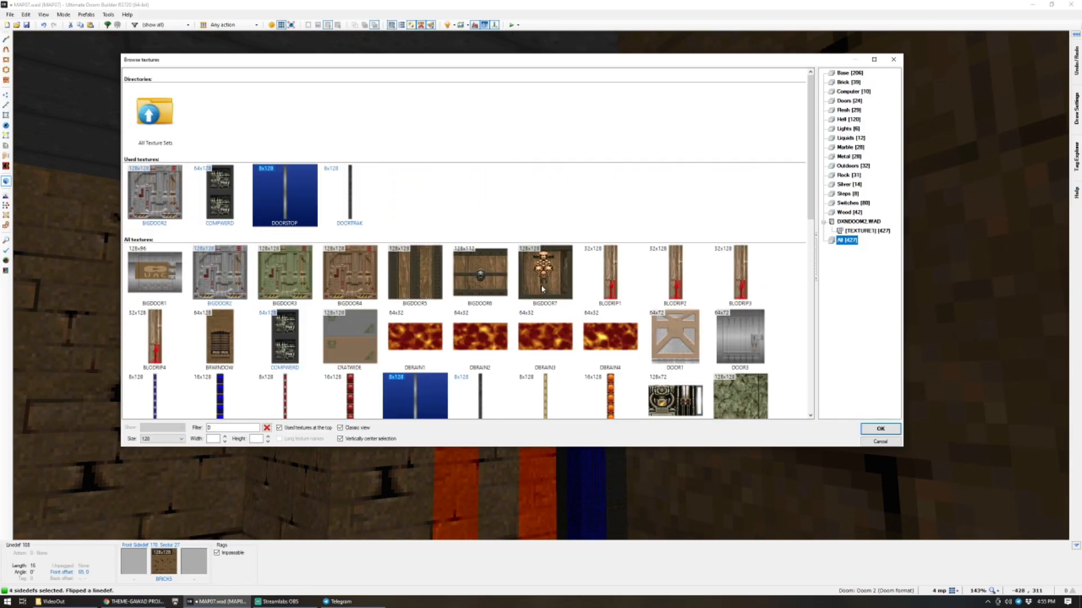
pyautogui.write('DOORT')
pyautogui.press('BackSpace')
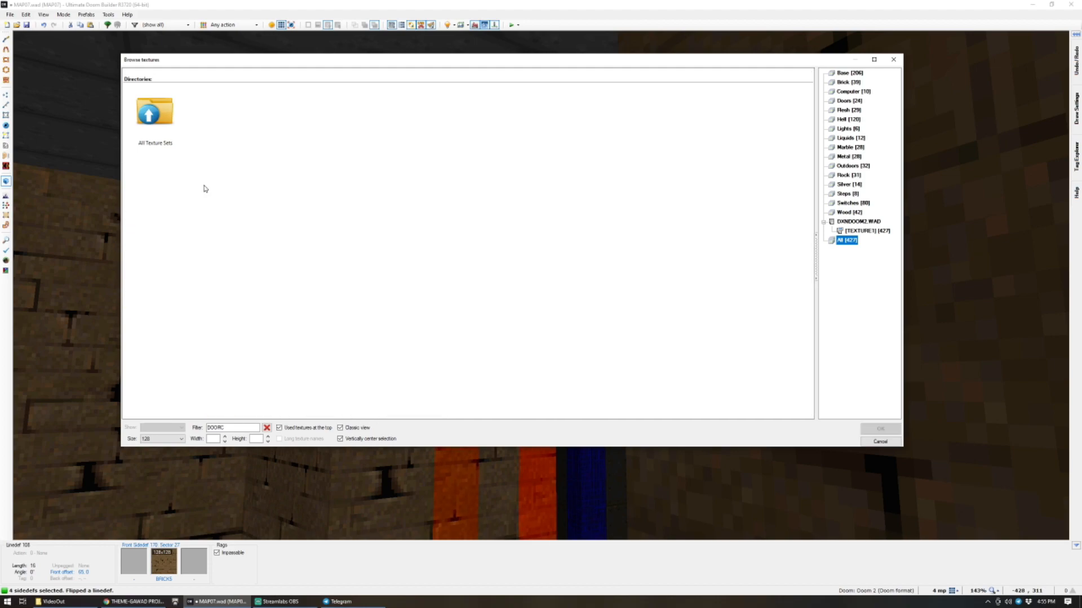
pyautogui.write('S')
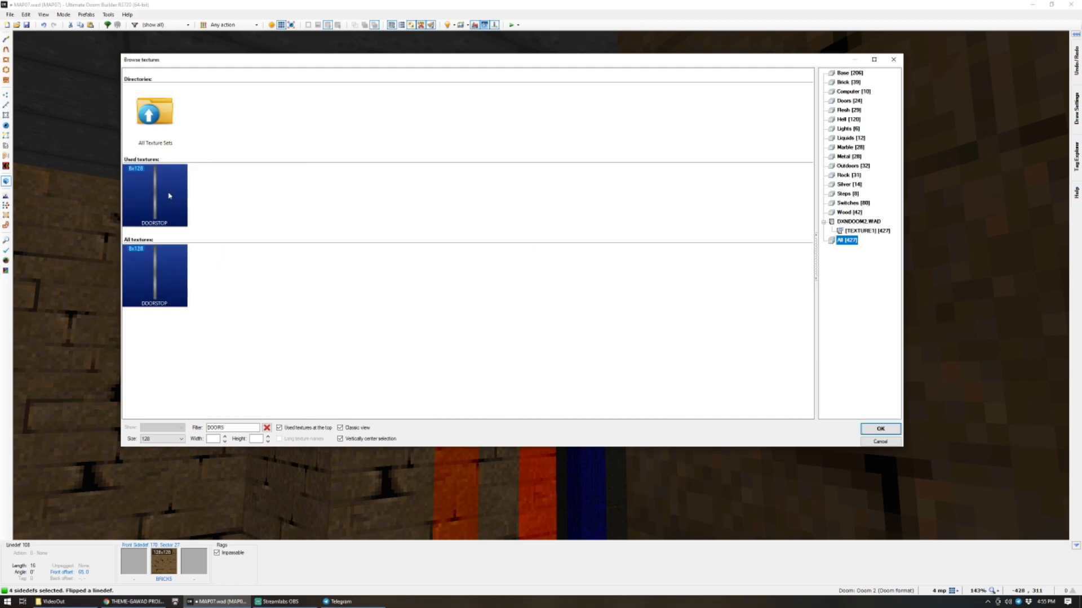
pyautogui.press('Return')
# Reset the texture offsets of the doorway's DOORSTOP strips and clear the selection.
pyautogui.click(541, 285)
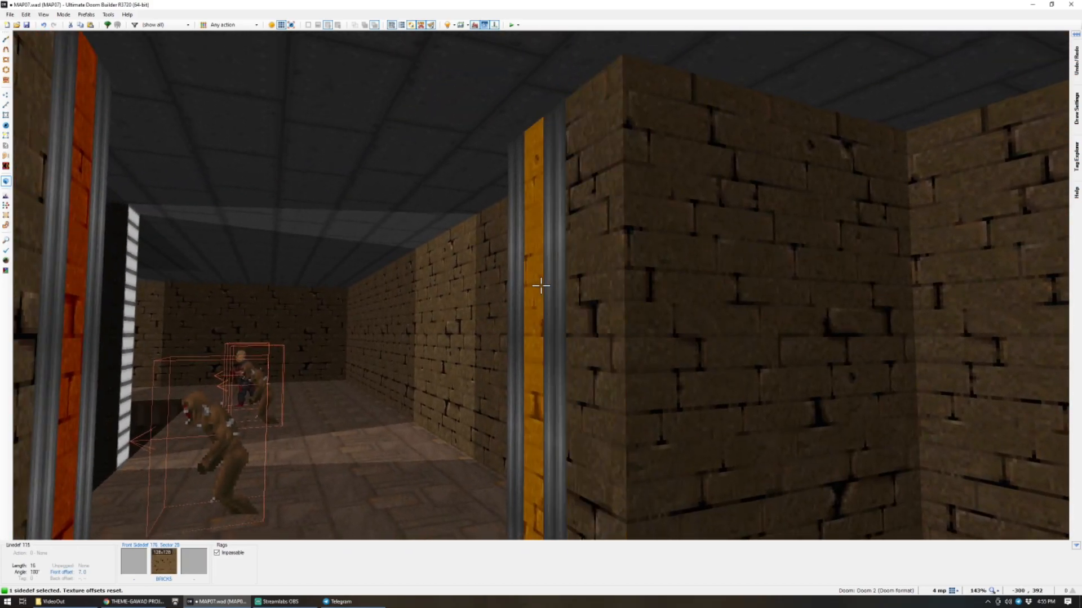
pyautogui.keyDown('ctrl'); pyautogui.click(541, 286); pyautogui.keyUp('ctrl')
pyautogui.middleClick(541, 286)
pyautogui.press('Escape')
pyautogui.press('c')
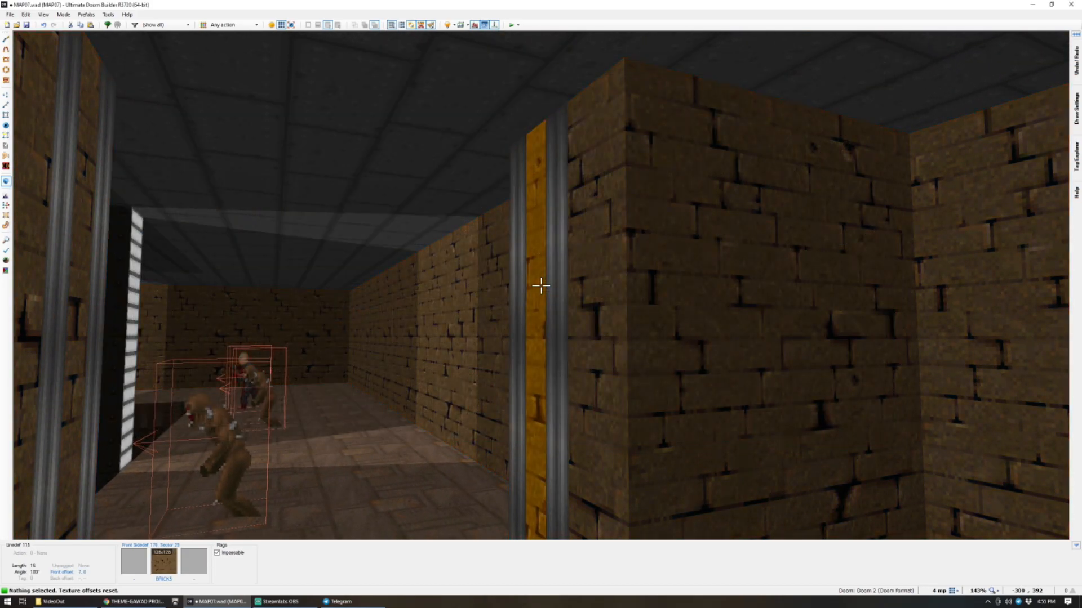
# Apply the DOORTRAK texture to the two middle wall strips on both sides of the doorway.
pyautogui.click(540, 285)
pyautogui.click(541, 285)
pyautogui.middleClick(541, 286)
pyautogui.write('DOORS')
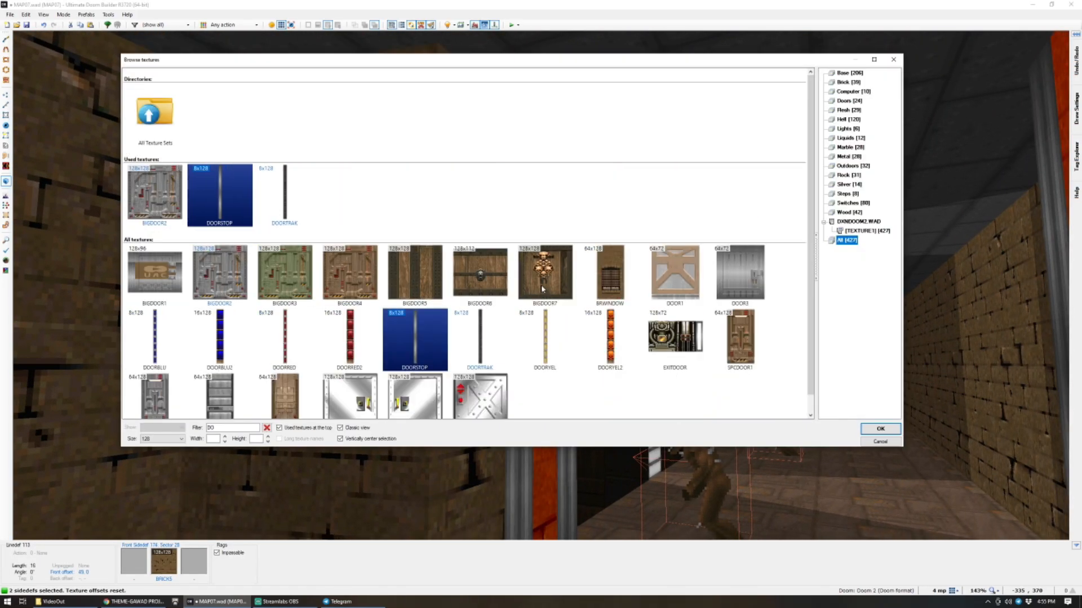
pyautogui.press('BackSpace')
pyautogui.press('BackSpace')
pyautogui.write('T')
pyautogui.press('BackSpace')
pyautogui.write('RT')
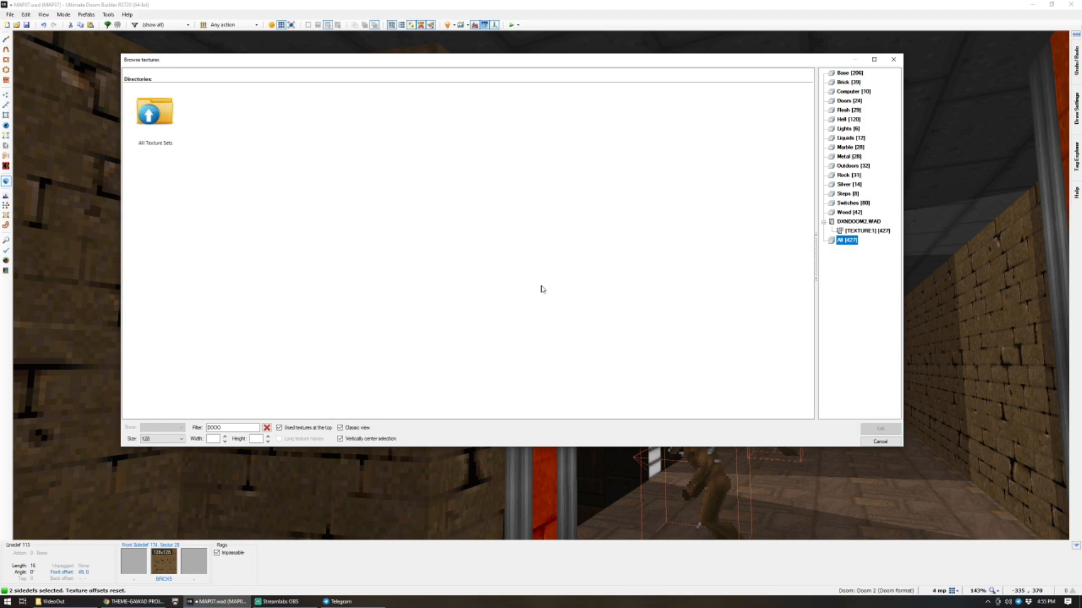
pyautogui.doubleClick(172, 203)
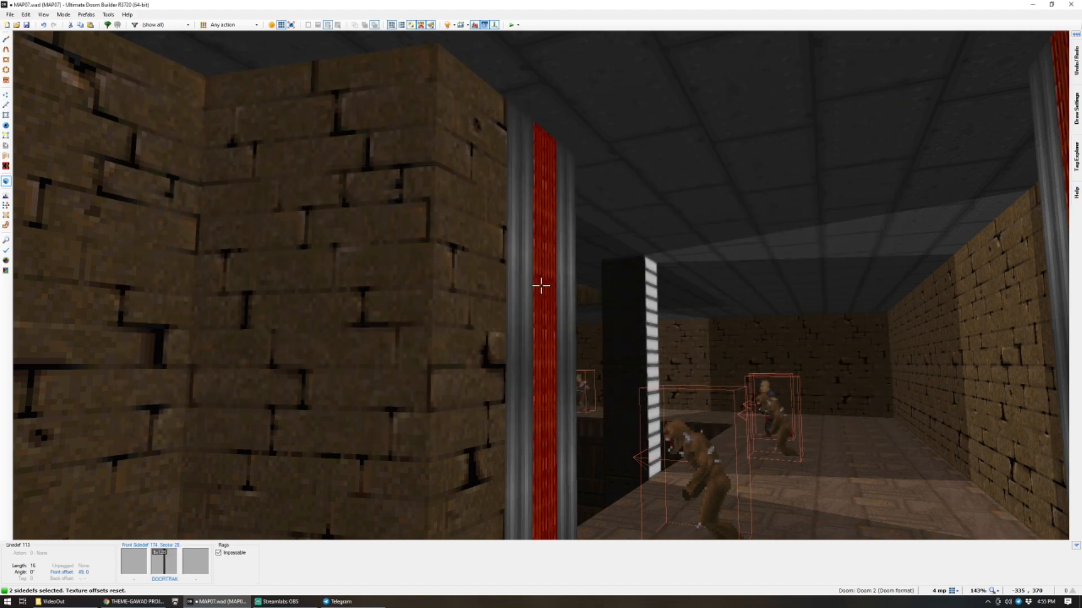
# Lower the ceiling of the northwest doorway's middle strip to 128 so the door sector is closed.
pyautogui.press('c')
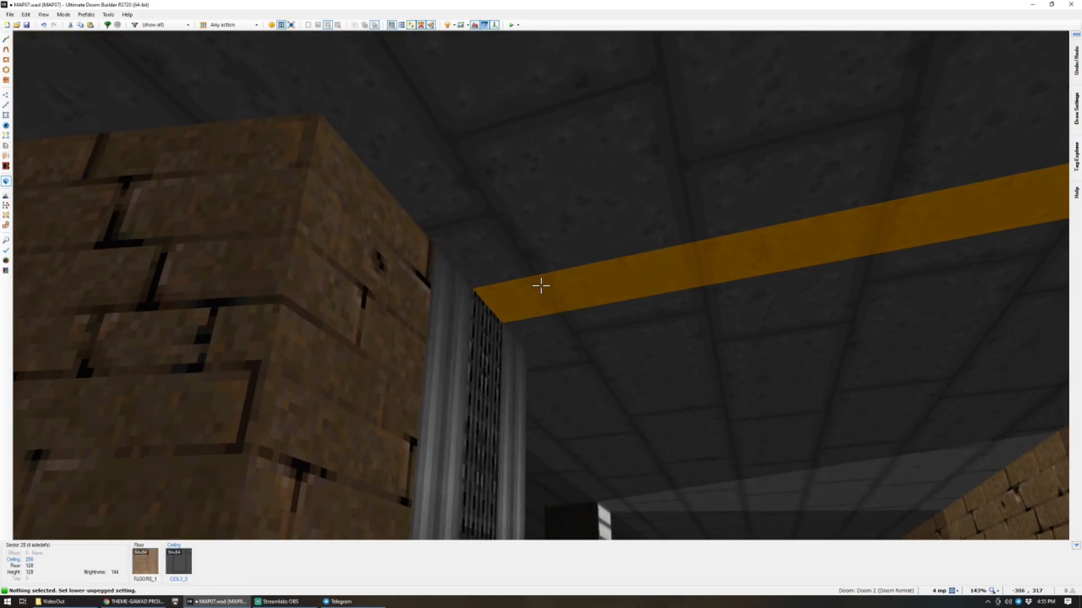
pyautogui.click(540, 285)
pyautogui.scroll(-15, 541, 286)
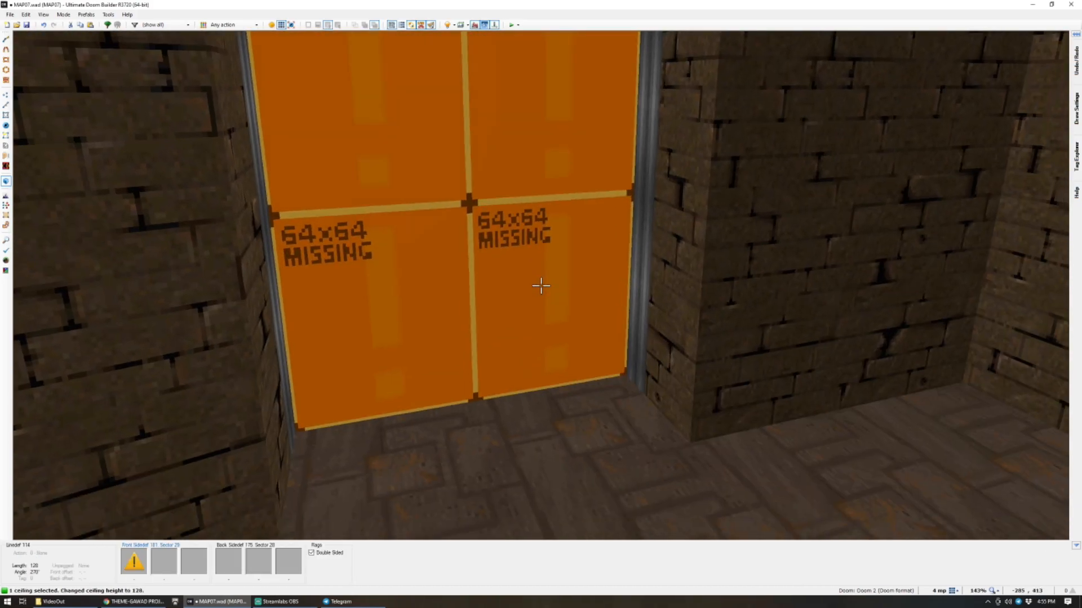
# Apply the BIGDOOR4 texture to the front and back faces of the northwest door.
pyautogui.rightClick(541, 286)
pyautogui.write('BIGD')
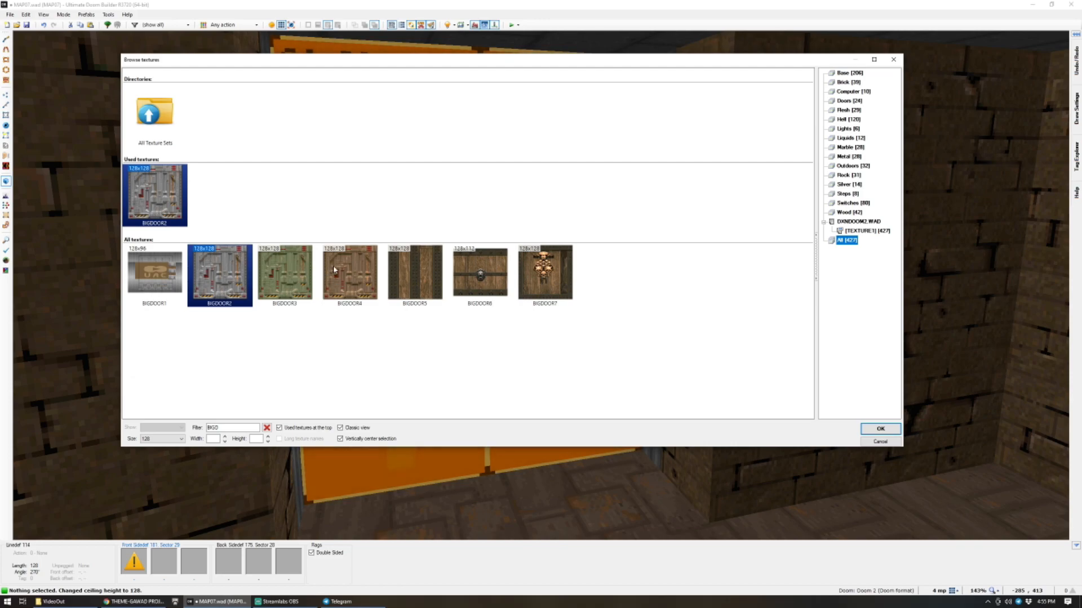
pyautogui.doubleClick(341, 270)
pyautogui.hotkey('ctrl', 'c')
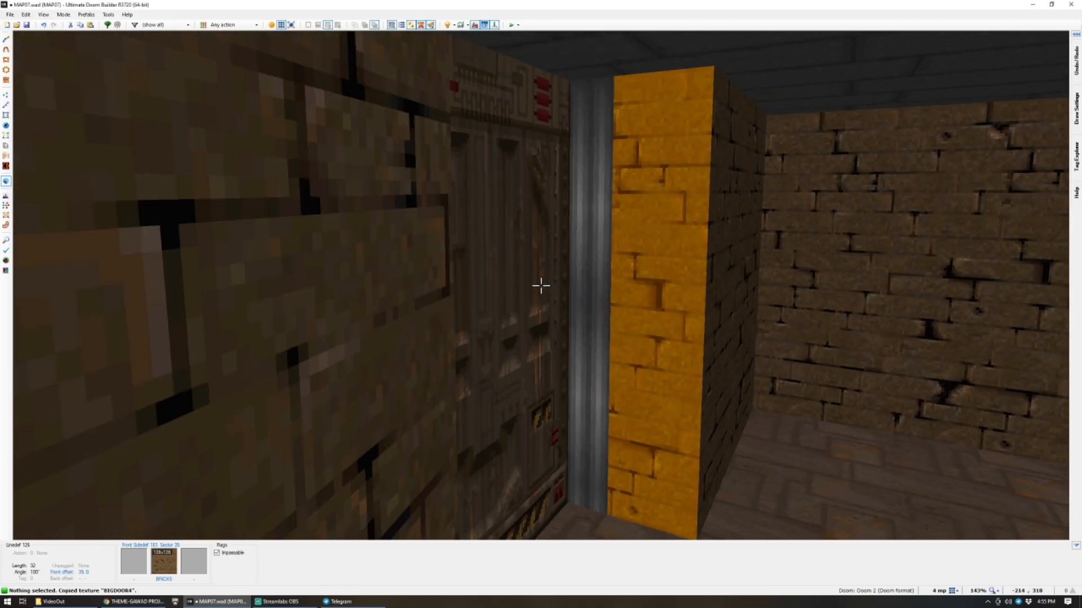
pyautogui.hotkey('ctrl', 'v')
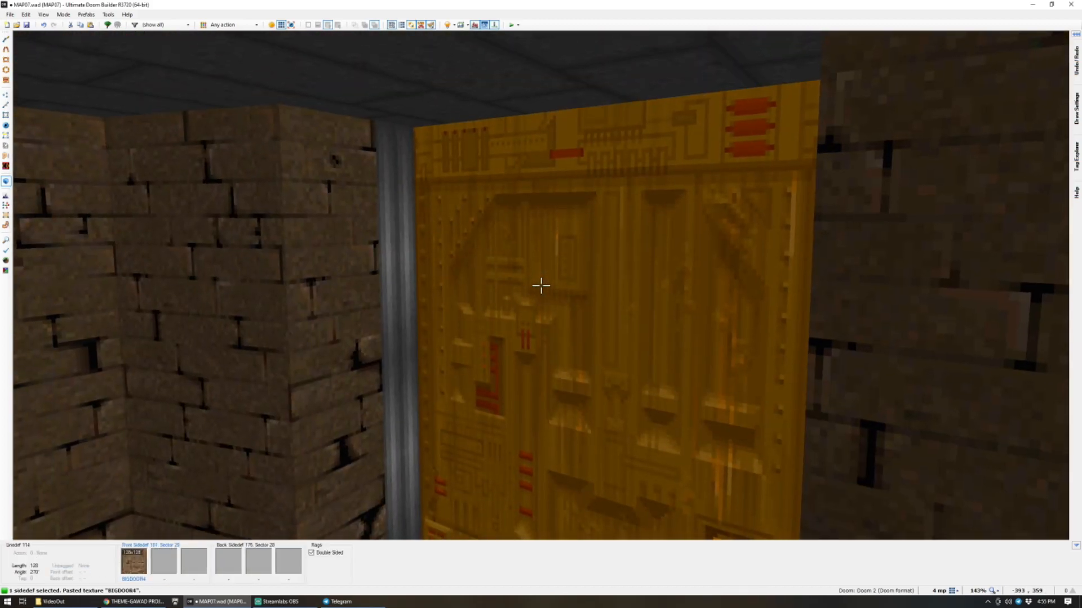
# Replace the texture on both faces of the northwest door with BIGDOOR2.
pyautogui.click(540, 285)
pyautogui.rightClick(541, 286)
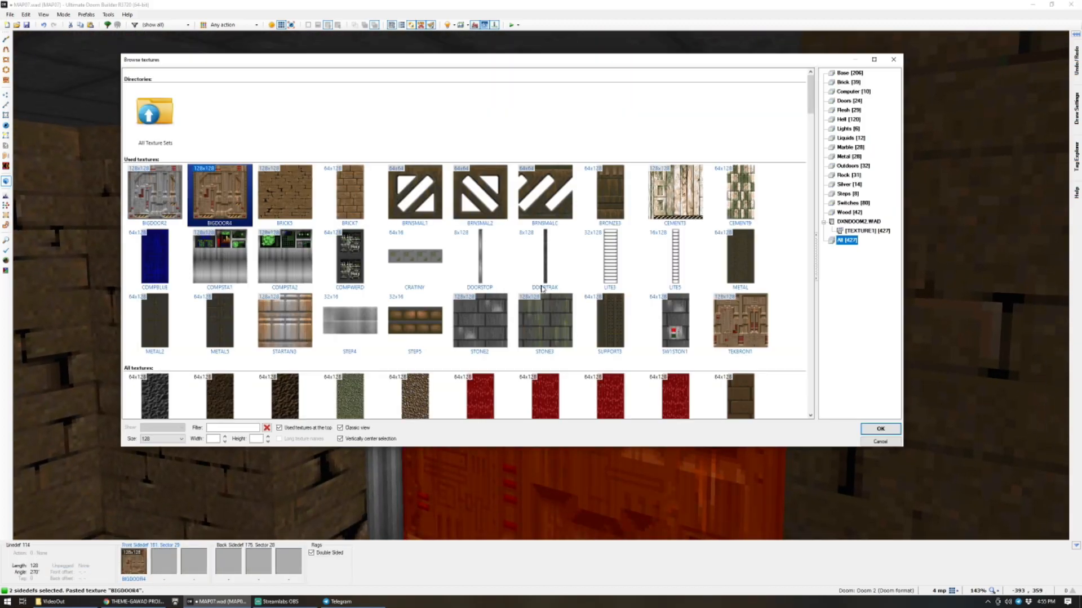
pyautogui.write('BIG')
pyautogui.doubleClick(141, 203)
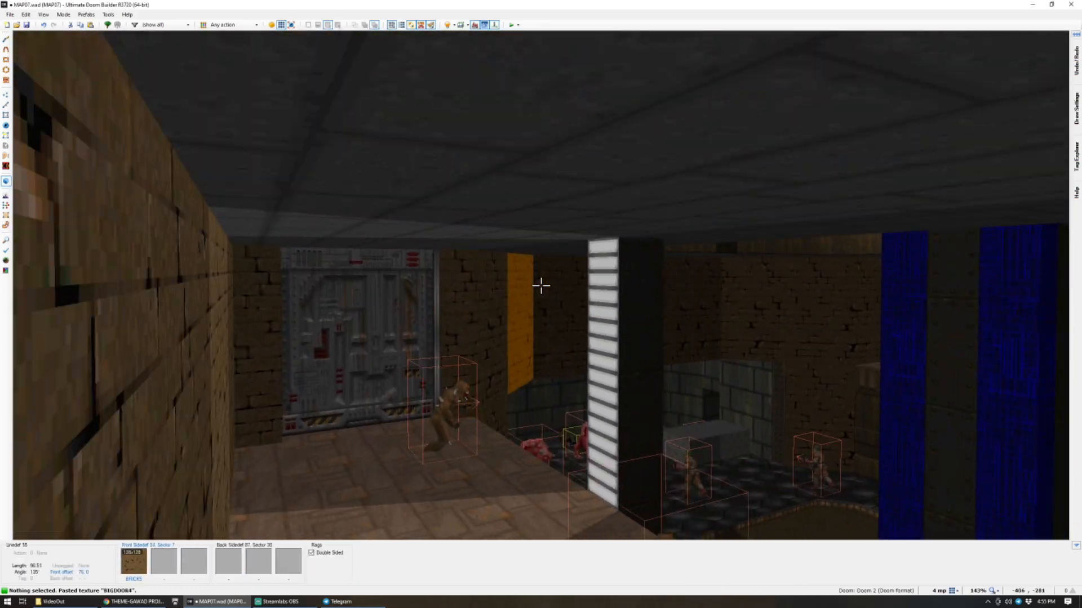
# Assign action 1, DR Door Open Wait Close (also monsters), to both linedefs of the northwest door.
pyautogui.press('q')
pyautogui.scroll(5, 536, 299)
pyautogui.scroll(4, 536, 299)
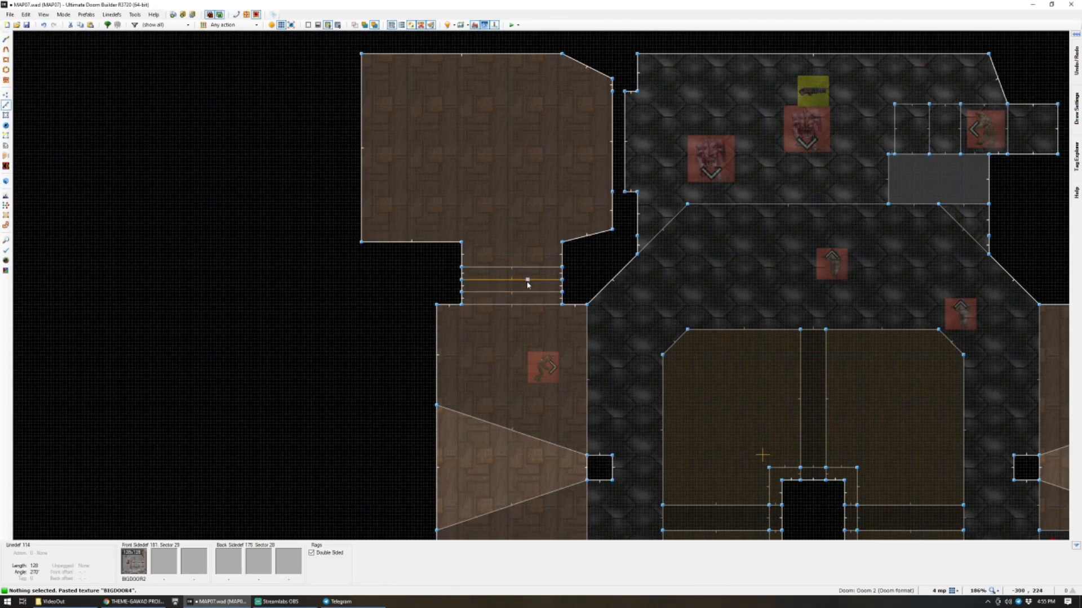
pyautogui.rightClick(521, 292)
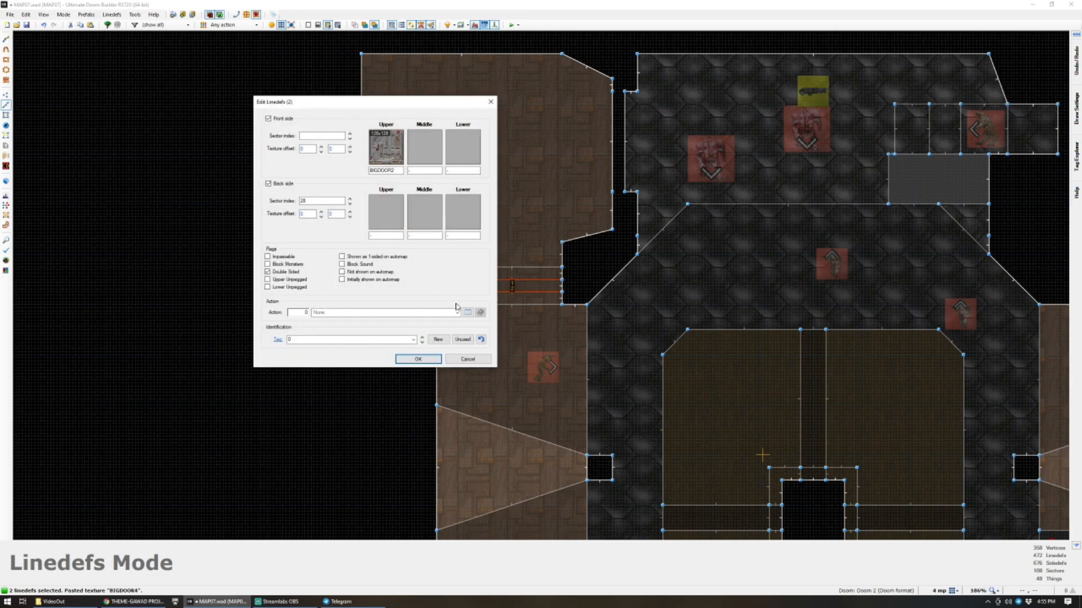
pyautogui.click(466, 313)
pyautogui.write('d1')
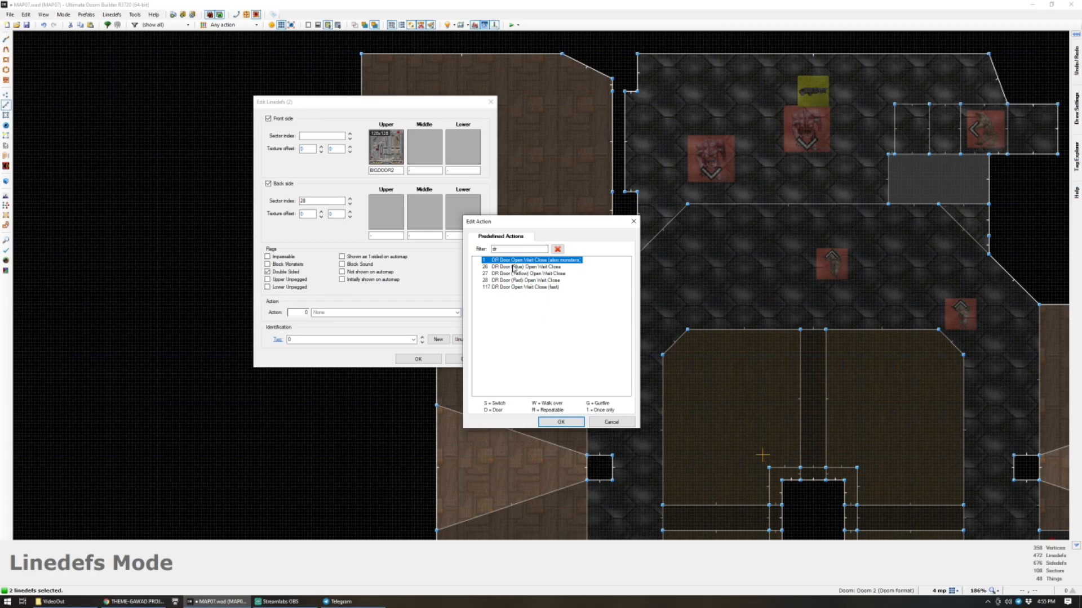
pyautogui.doubleClick(517, 261)
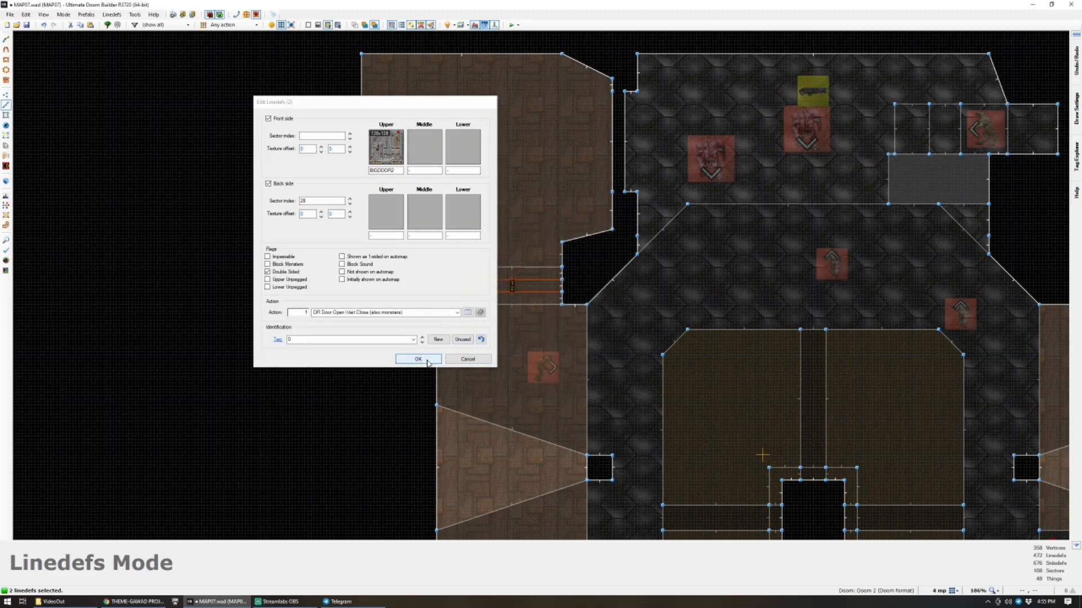
pyautogui.click(417, 359)
# Copy the northwest doorway's three sectors and place the copy against the north edge of the courtyard's northeast ledge.
pyautogui.scroll(-6, 445, 360)
pyautogui.scroll(5, 549, 384)
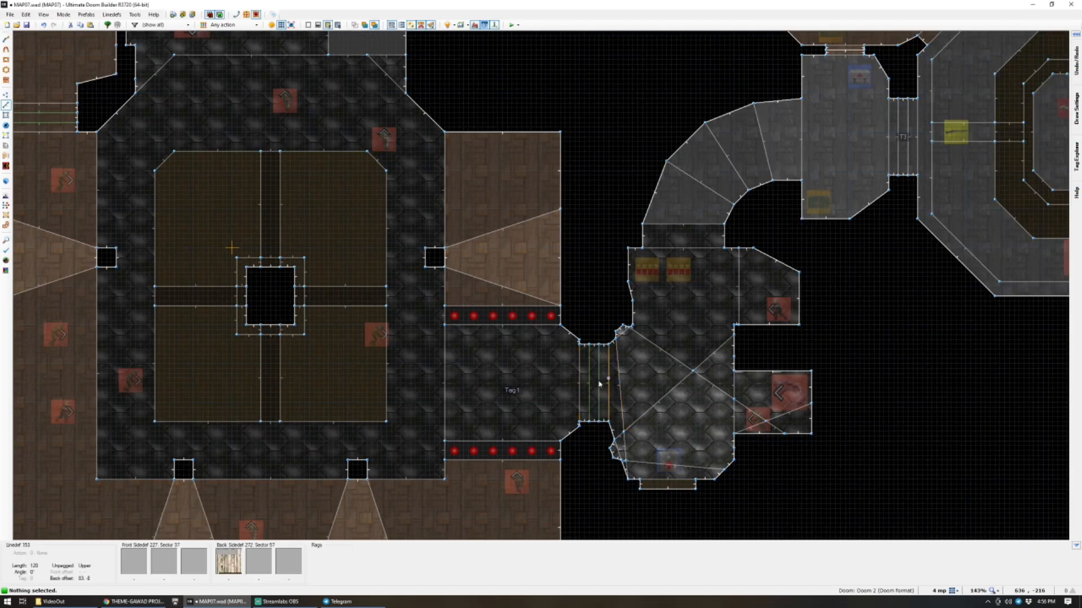
pyautogui.scroll(-3, 595, 384)
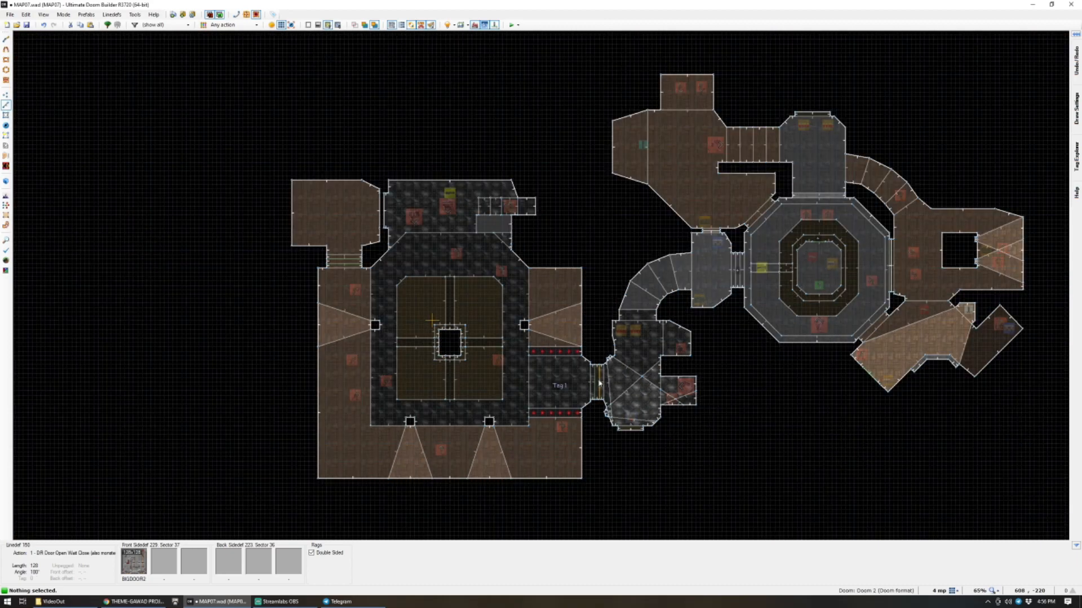
pyautogui.scroll(2, 268, 218)
pyautogui.scroll(1, 375, 278)
pyautogui.press('s')
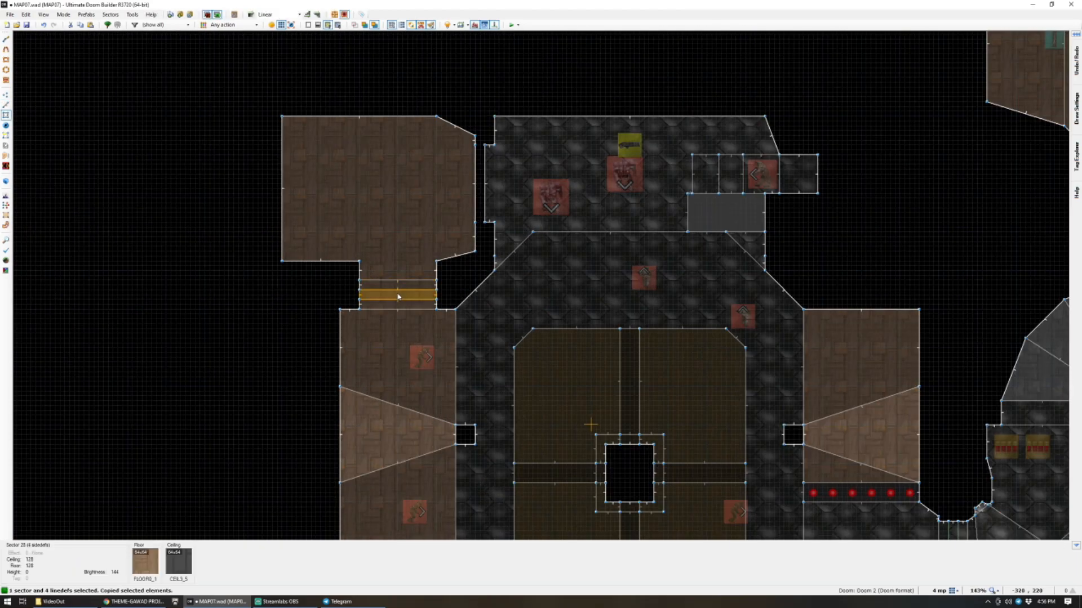
pyautogui.scroll(-2, 398, 297)
pyautogui.scroll(5, 406, 290)
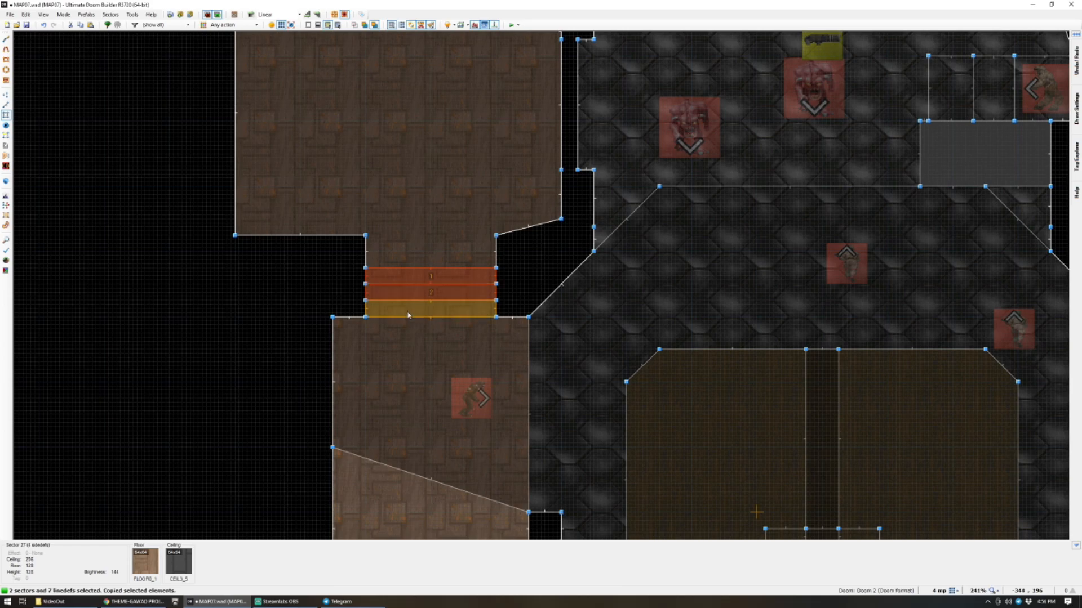
pyautogui.scroll(-4, 408, 315)
pyautogui.scroll(4, 698, 302)
pyautogui.hotkey('ctrl', 'v')
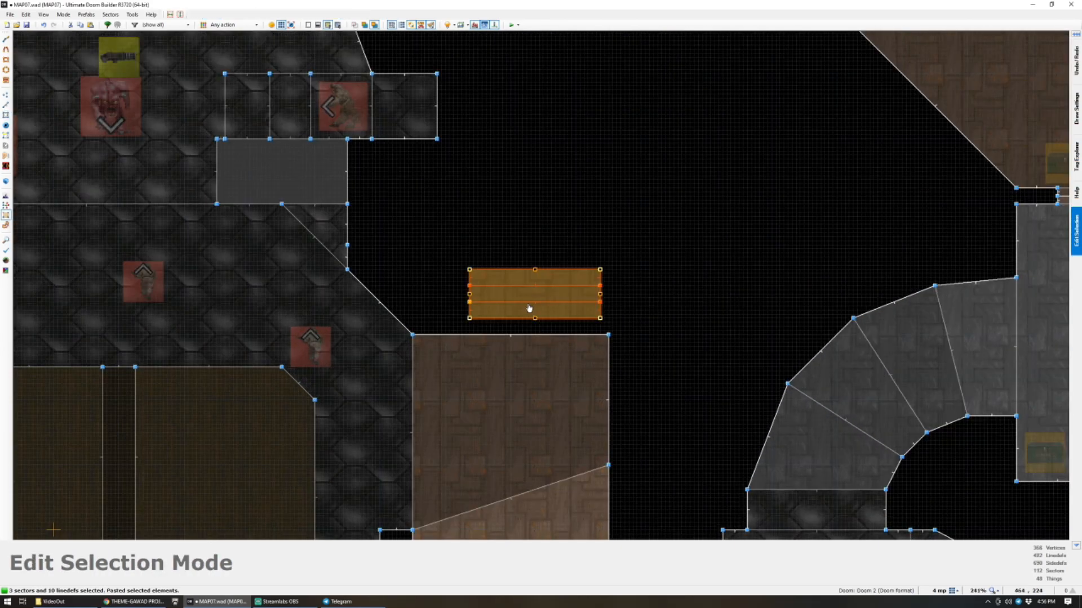
pyautogui.scroll(-8, 494, 326)
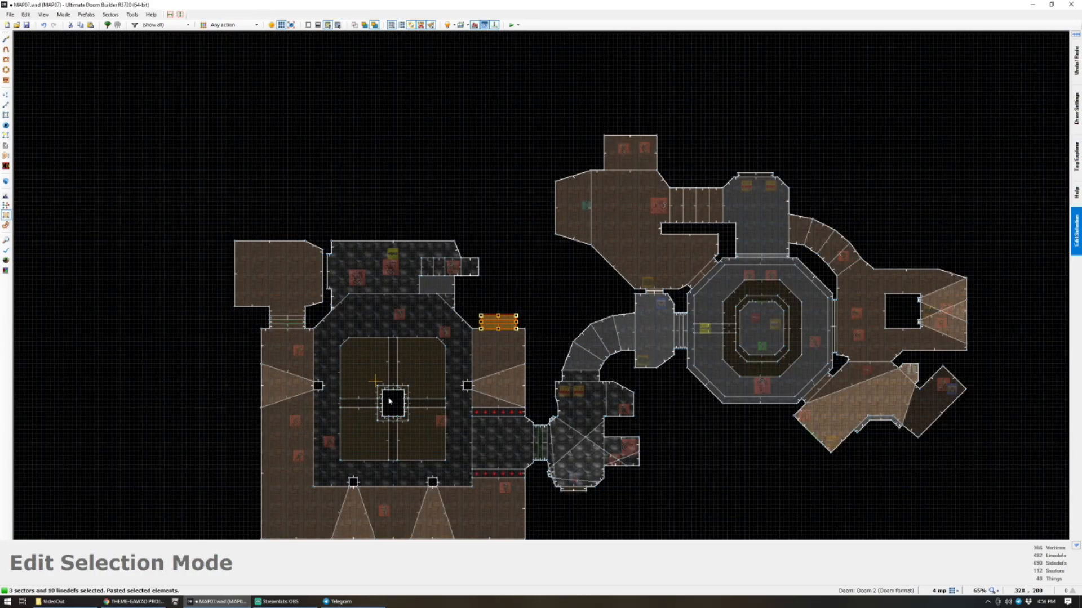
pyautogui.click(354, 381)
# Examine the courtyard, its ledges, the computer-panel alcove and both doorways in 3D and on the overall map.
pyautogui.scroll(3, 375, 444)
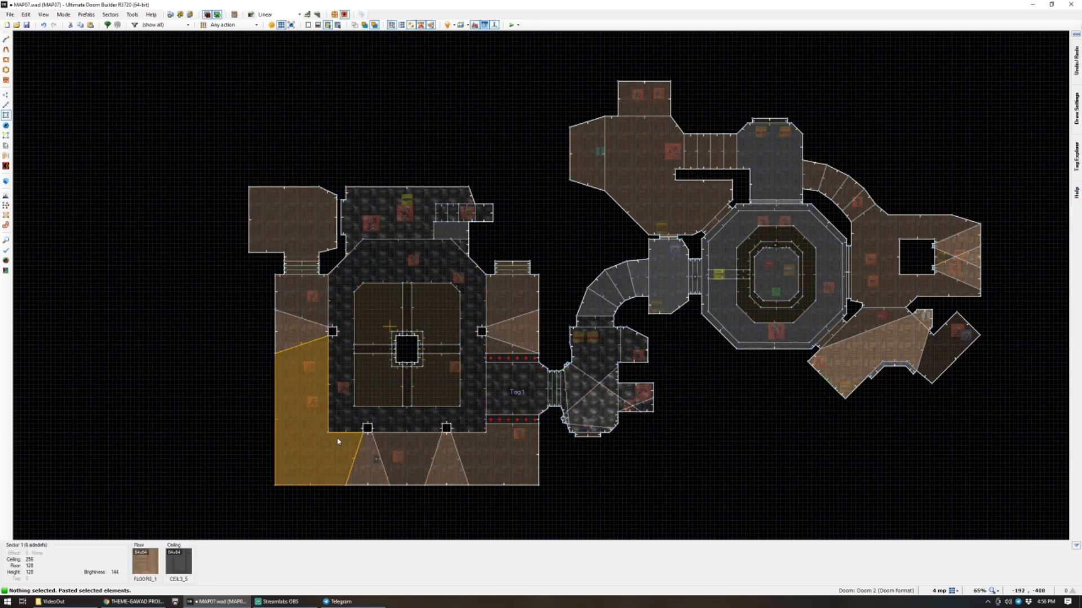
pyautogui.scroll(2, 323, 303)
pyautogui.scroll(3, 695, 217)
pyautogui.press('q')
pyautogui.press('e')
pyautogui.press('d')
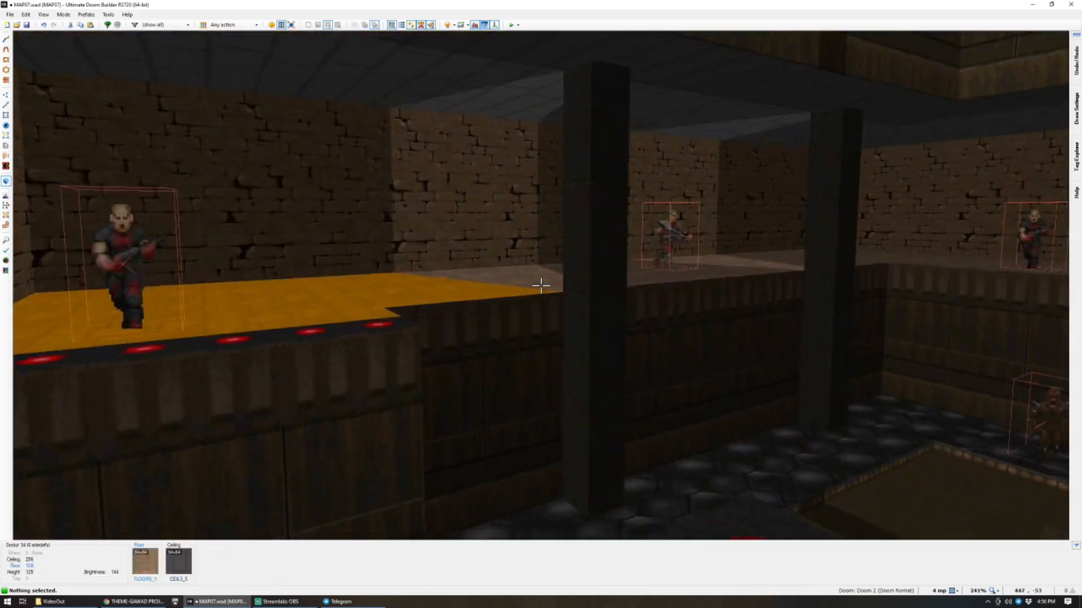
pyautogui.press('e')
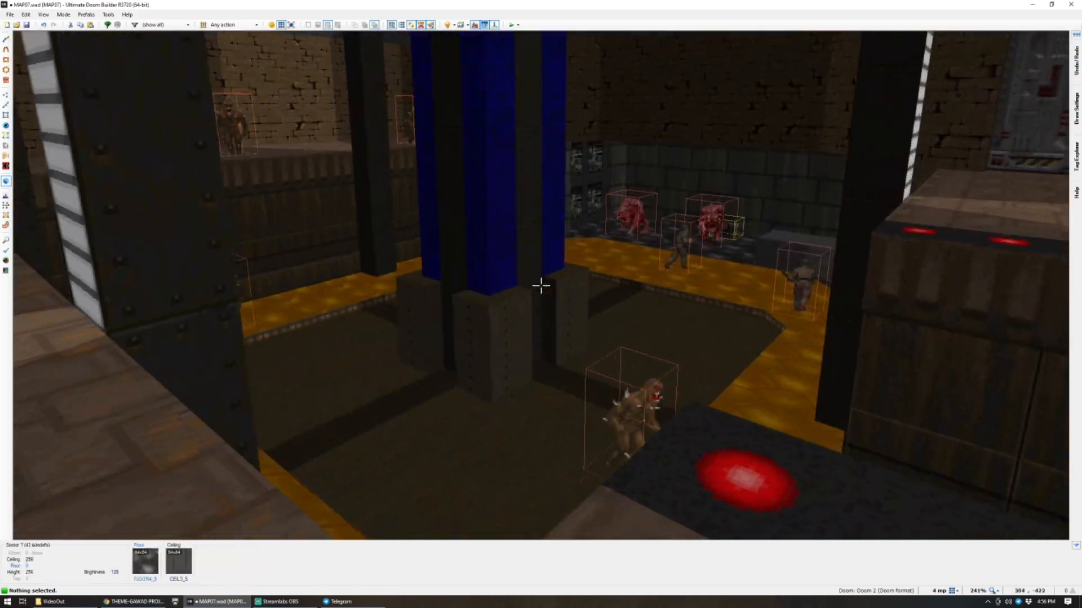
pyautogui.press('e')
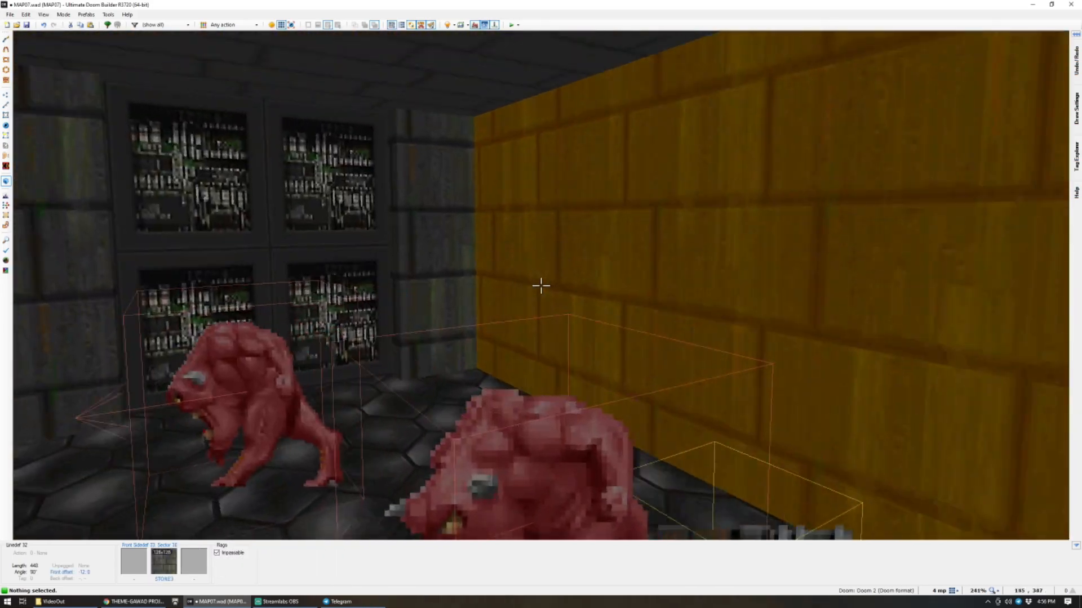
pyautogui.press('q')
pyautogui.scroll(-4, 540, 285)
pyautogui.scroll(-2, 491, 351)
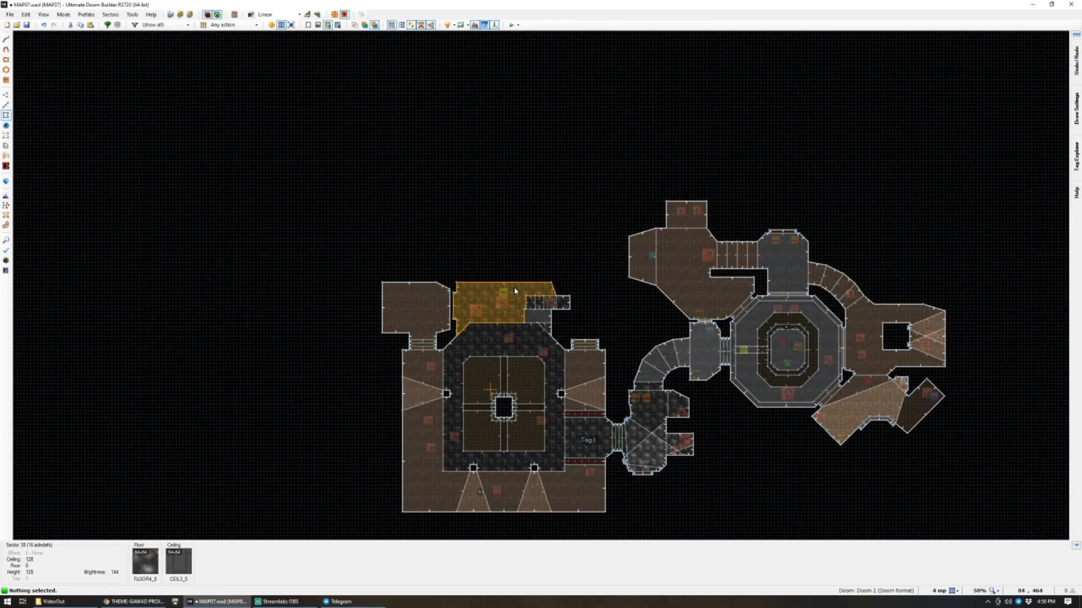
pyautogui.scroll(-3, 501, 442)
pyautogui.scroll(4, 433, 422)
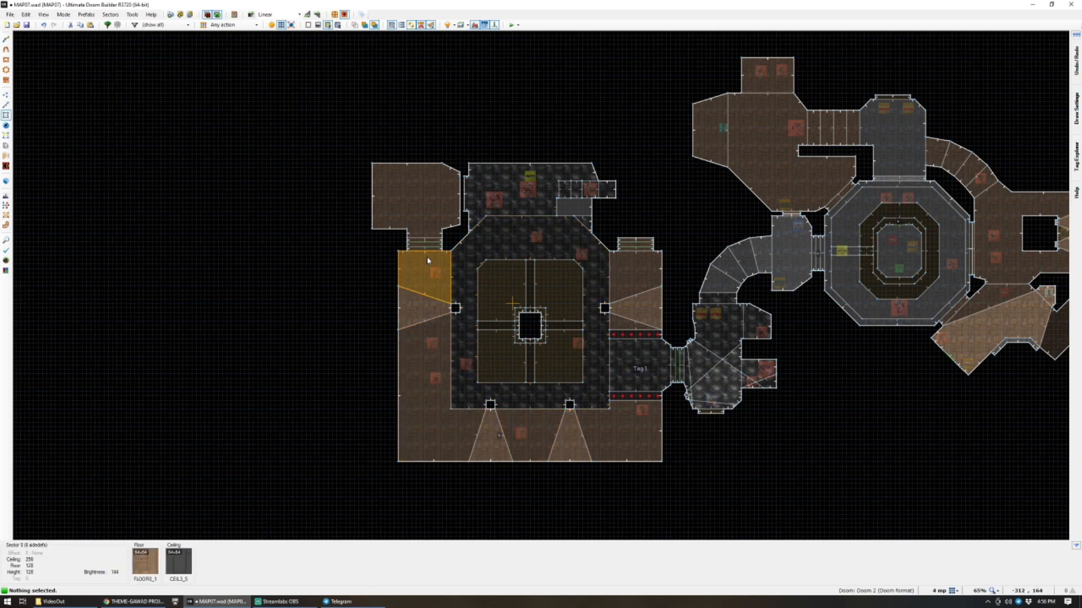
pyautogui.scroll(5, 642, 296)
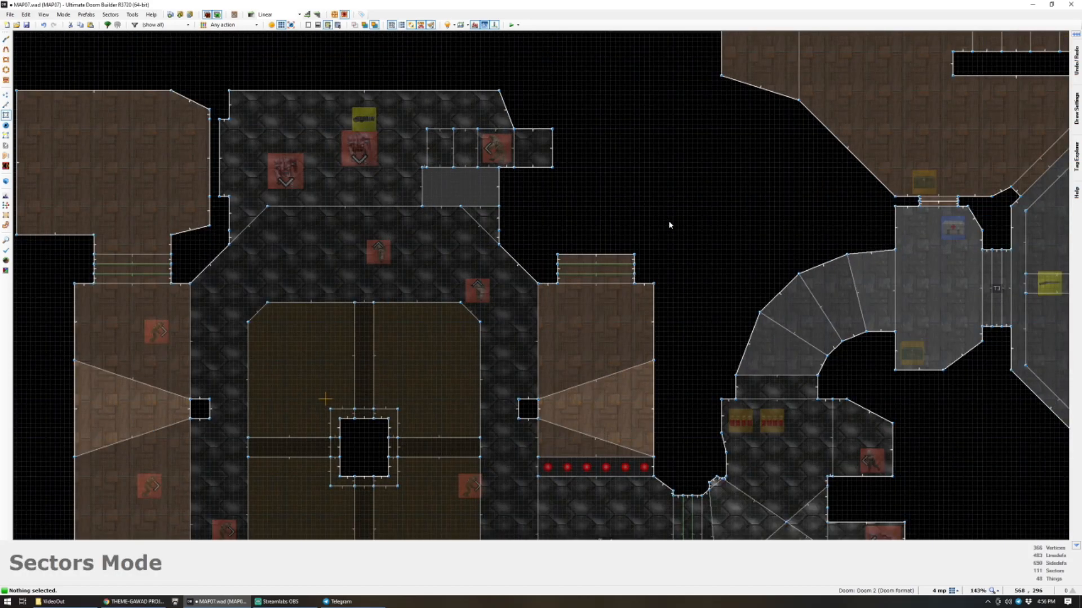
# Save the map and raise the floor of the tag 1 sector in front of the courtyard's east door to 32.
pyautogui.press('q')
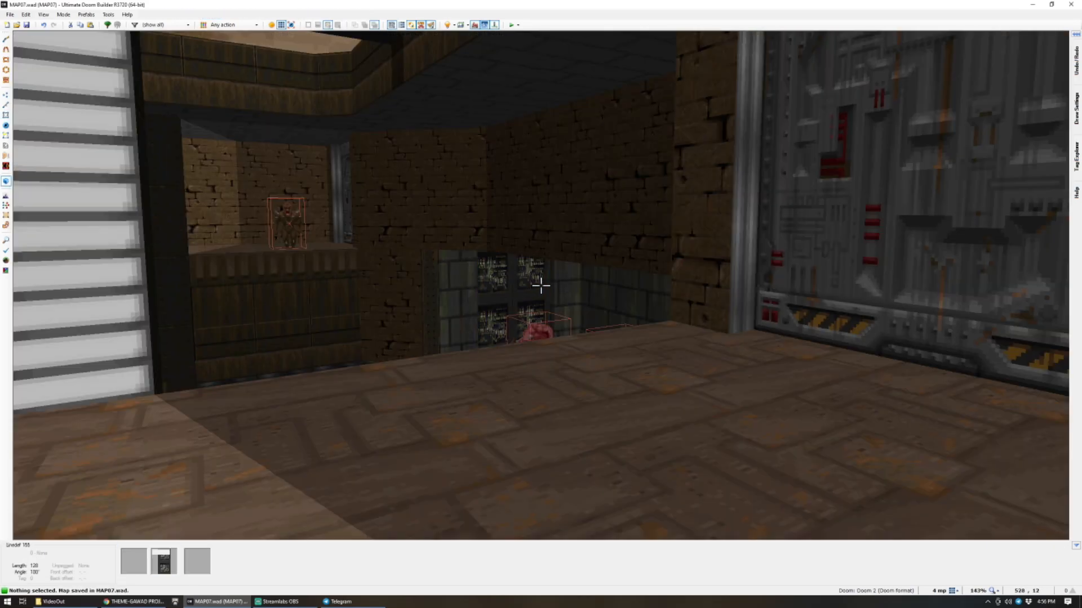
pyautogui.press('s')
pyautogui.press('w')
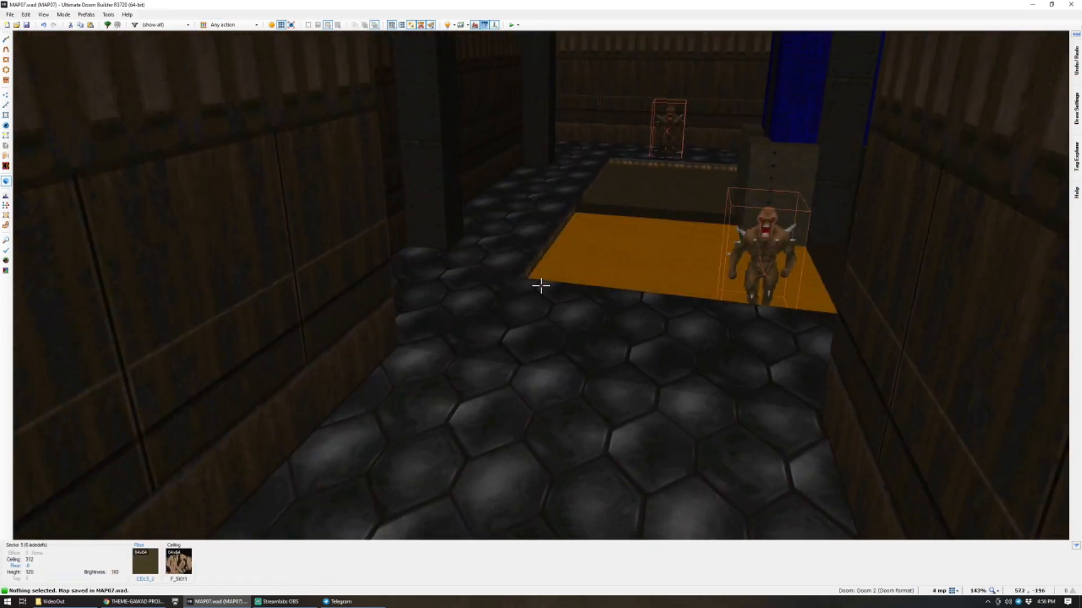
pyautogui.scroll(4, 541, 286)
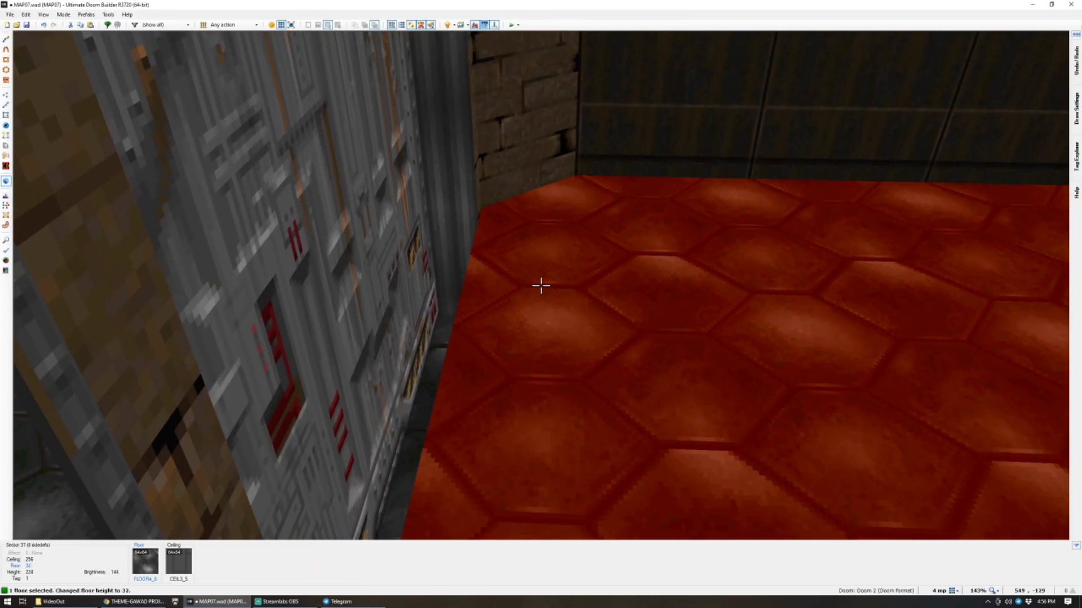
# Apply the SUPPORT2 texture to the raised floor's missing lower face on the courtyard side.
pyautogui.press('s')
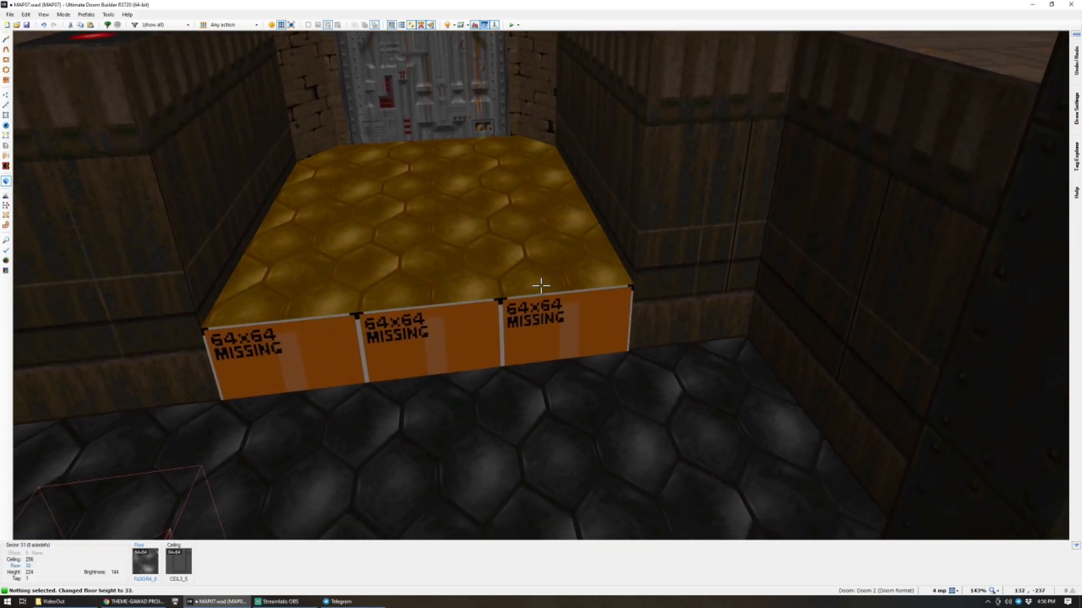
pyautogui.middleClick(541, 286)
pyautogui.write('SUP')
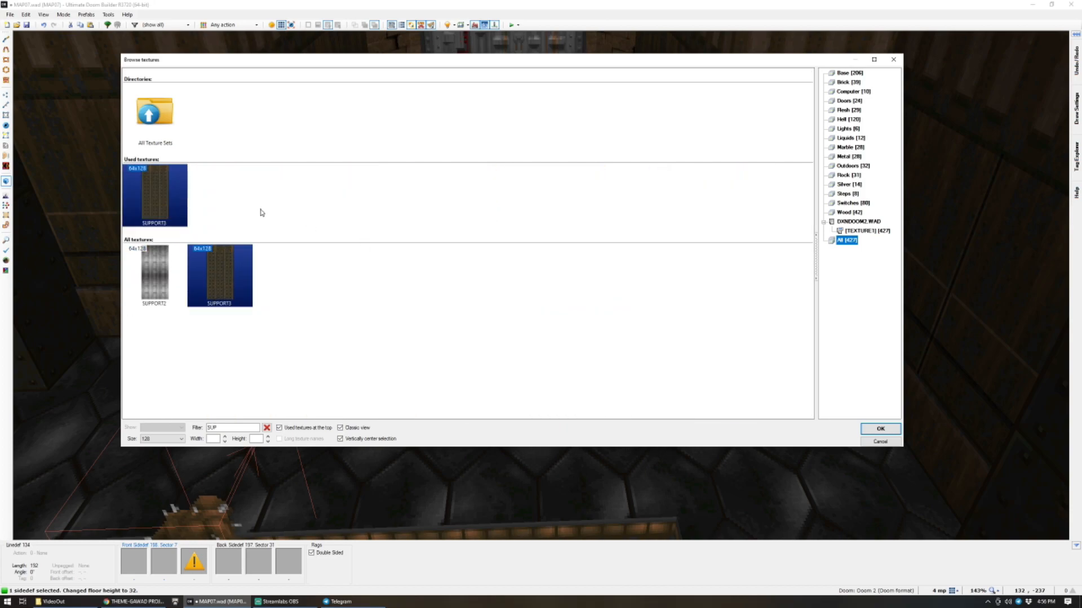
pyautogui.doubleClick(158, 259)
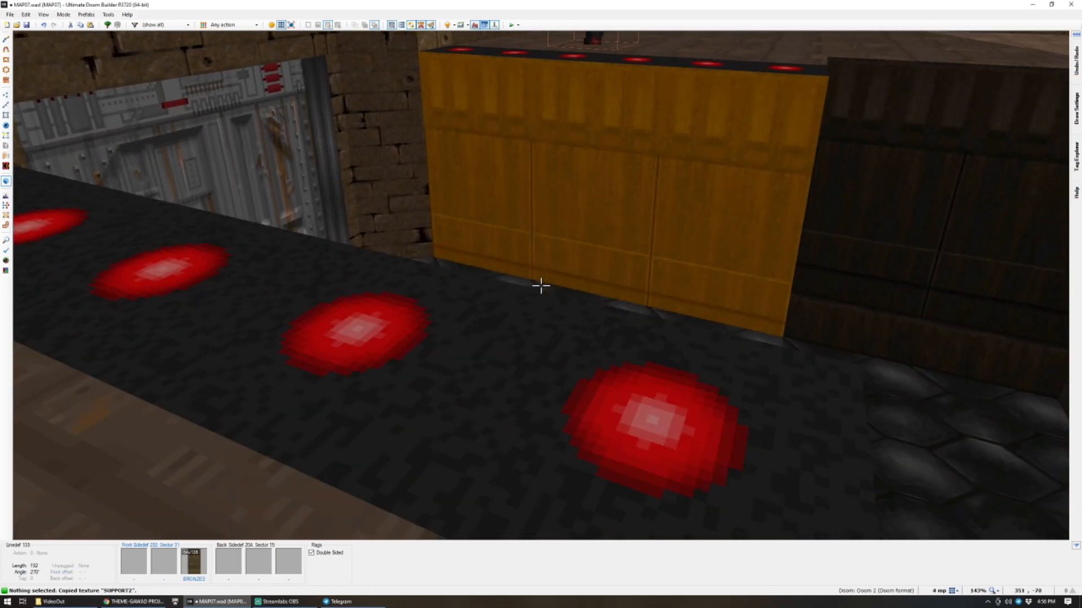
# Paste the SUPPORT2 texture onto the raised floor's missing lower face on the east door side and clear the selection.
pyautogui.press('d')
pyautogui.press('a')
pyautogui.press('d')
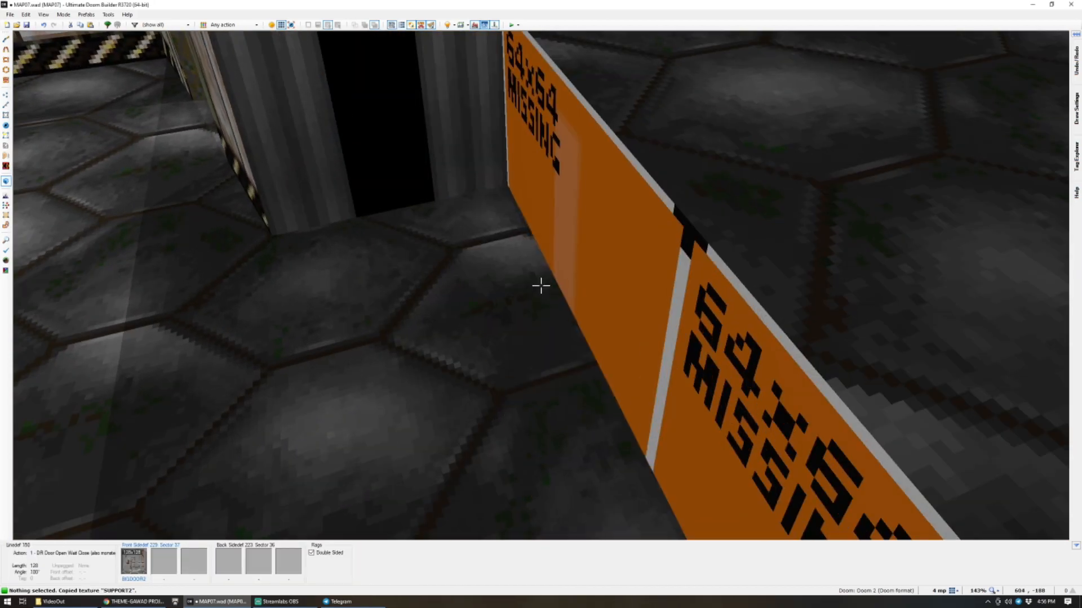
pyautogui.hotkey('ctrl', 'v')
pyautogui.click(541, 285)
pyautogui.click(541, 285)
# Assign action 62 (SR Lift Lower Wait Raise) to the two lines bounding the tag 1 passage sector on its courtyard and door sides.
pyautogui.press('q')
pyautogui.scroll(-5, 541, 285)
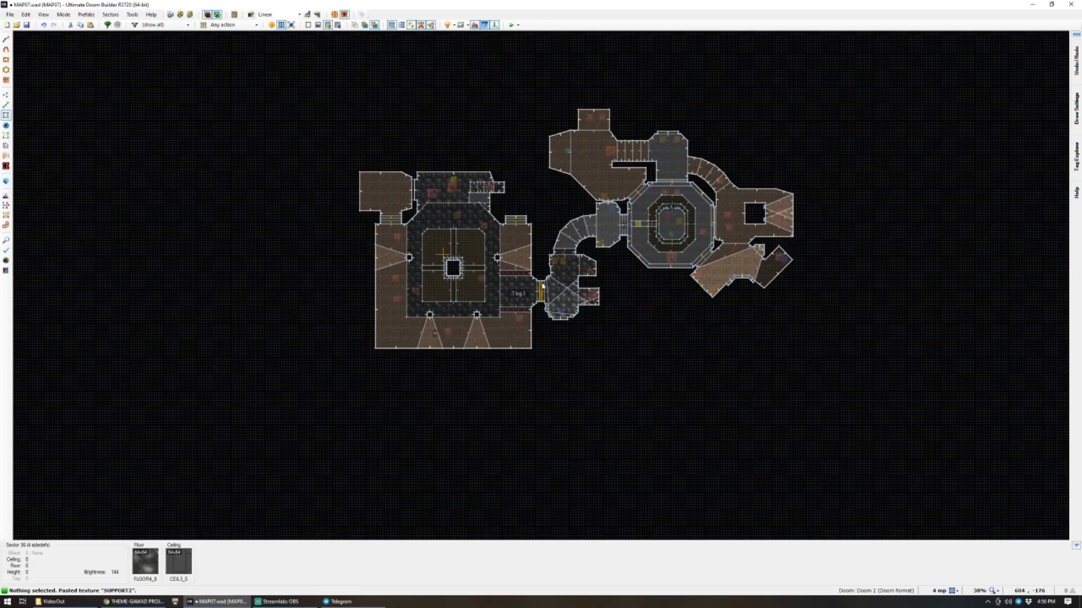
pyautogui.scroll(4, 557, 274)
pyautogui.scroll(4, 432, 255)
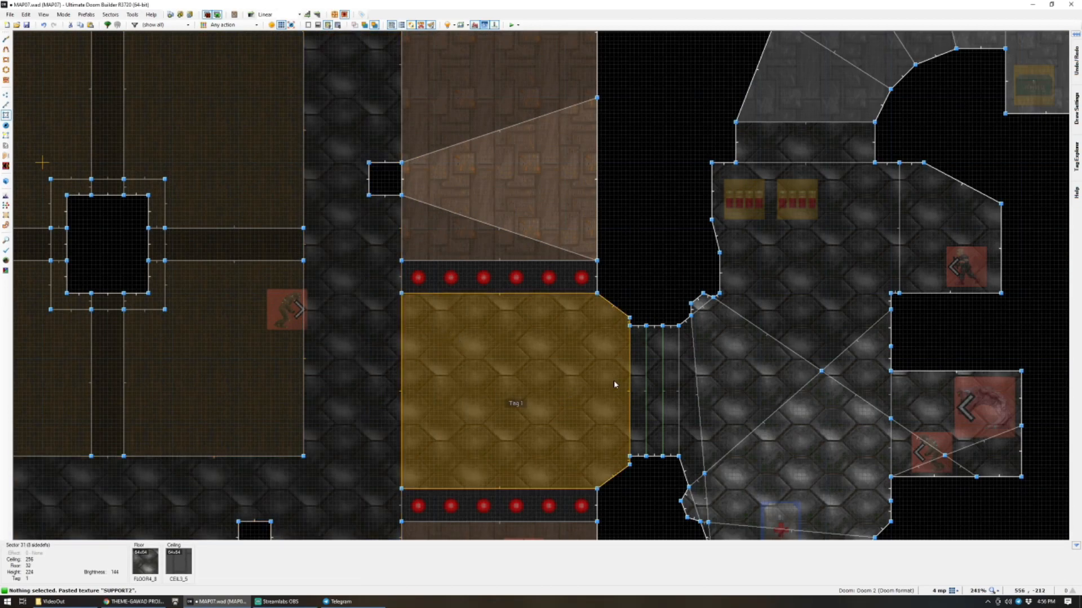
pyautogui.press('l')
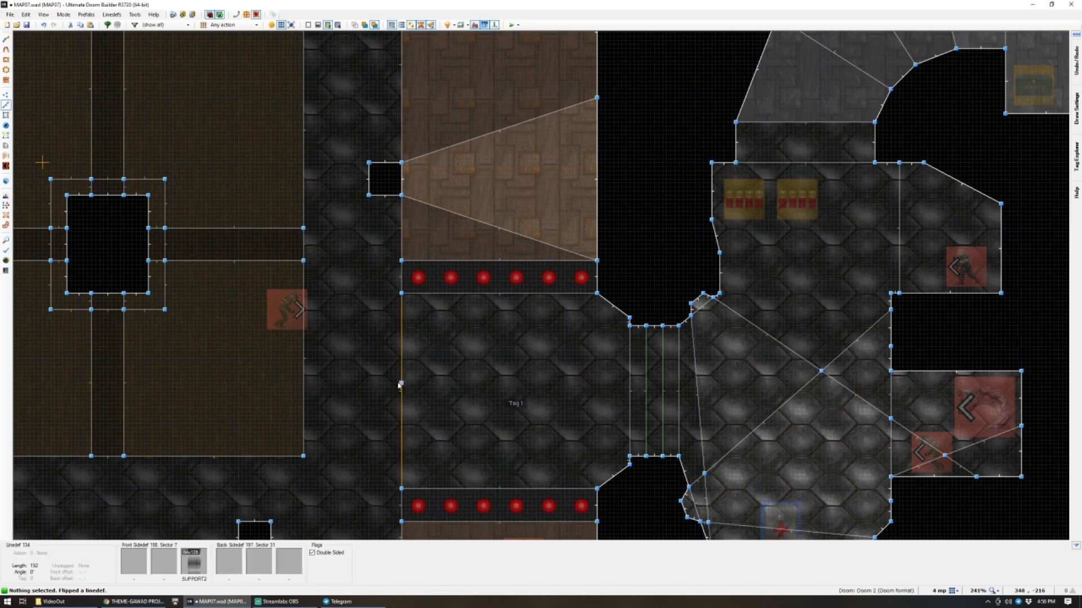
pyautogui.rightClick(629, 383)
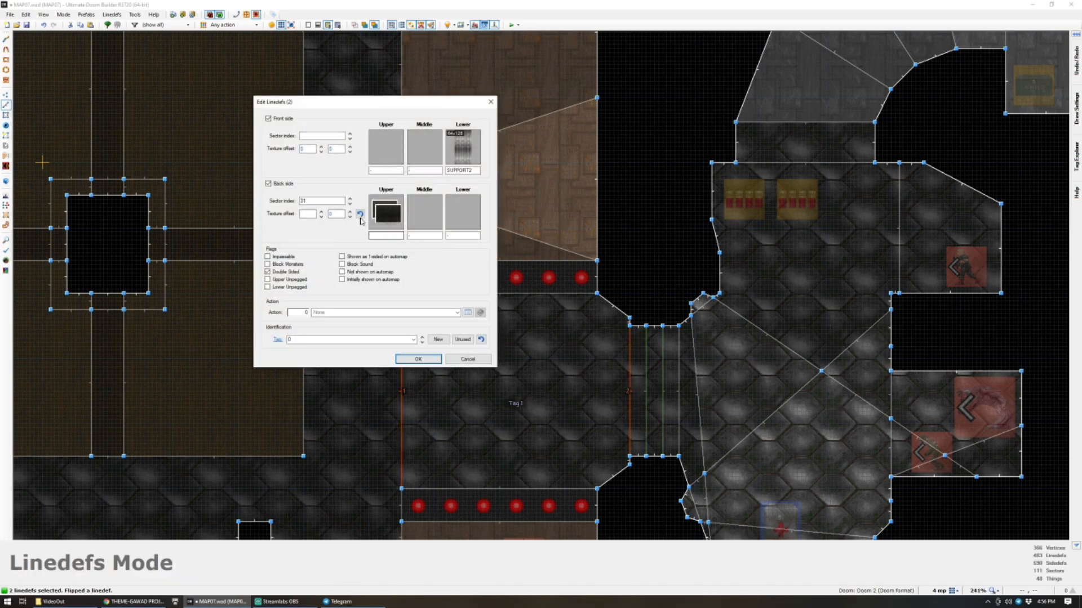
pyautogui.click(467, 313)
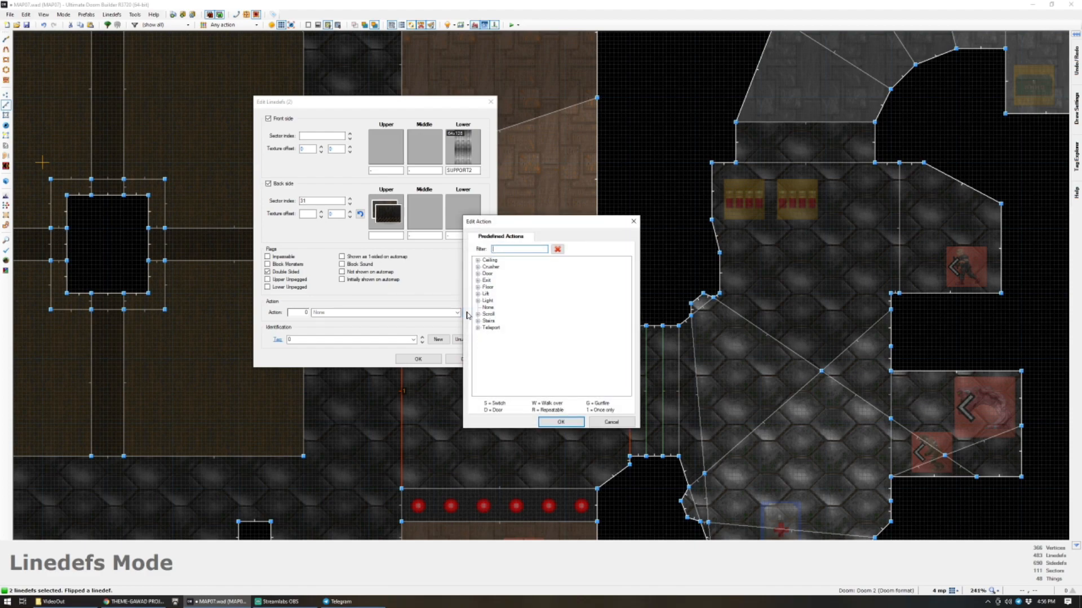
pyautogui.write('sr')
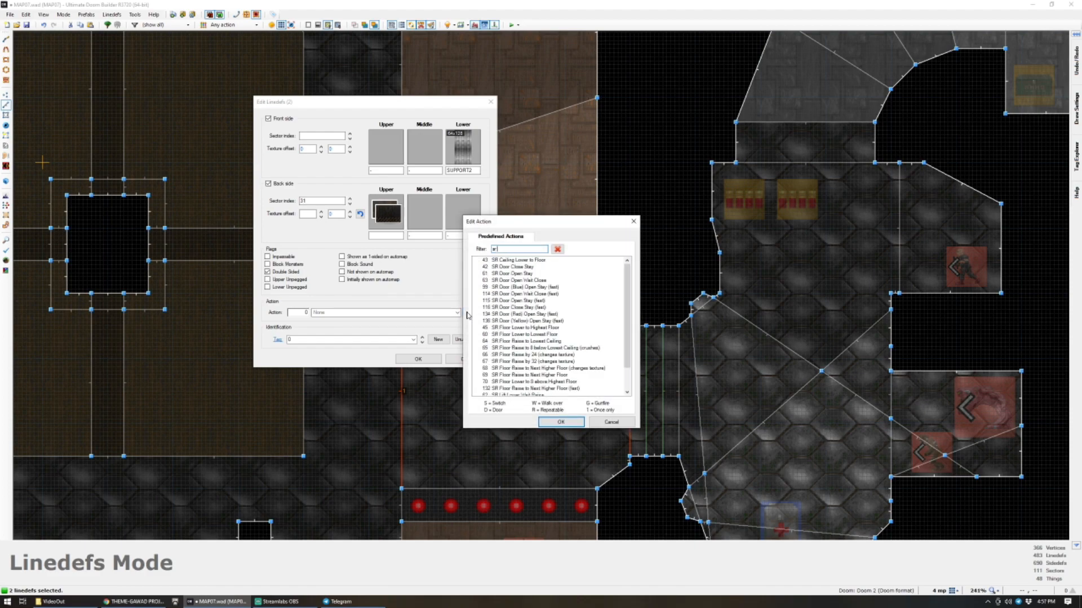
pyautogui.write('p')
pyautogui.press('BackSpace')
pyautogui.press('BackSpace')
pyautogui.press('BackSpace')
pyautogui.write('sr')
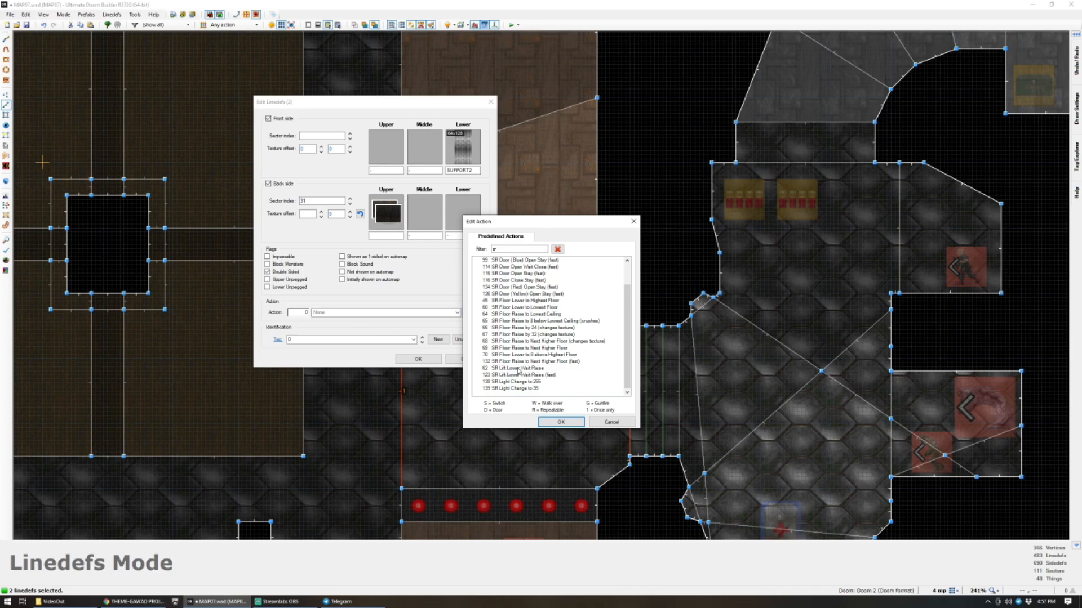
pyautogui.click(550, 422)
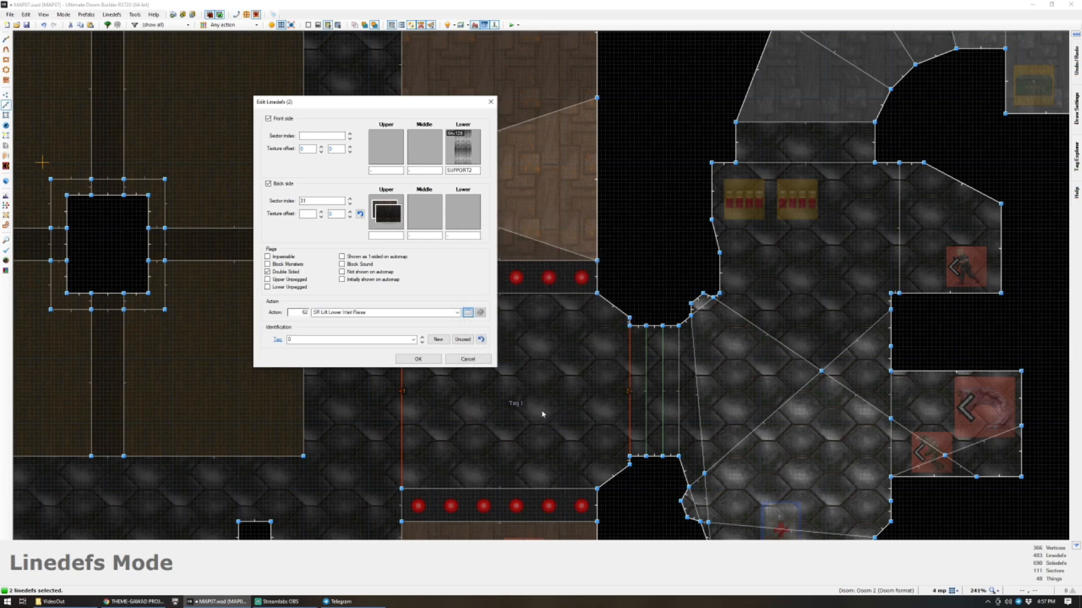
pyautogui.click(410, 362)
# Lower the floor of the tag 1 passage sector to 0, clear the selection and save the map.
pyautogui.press('w')
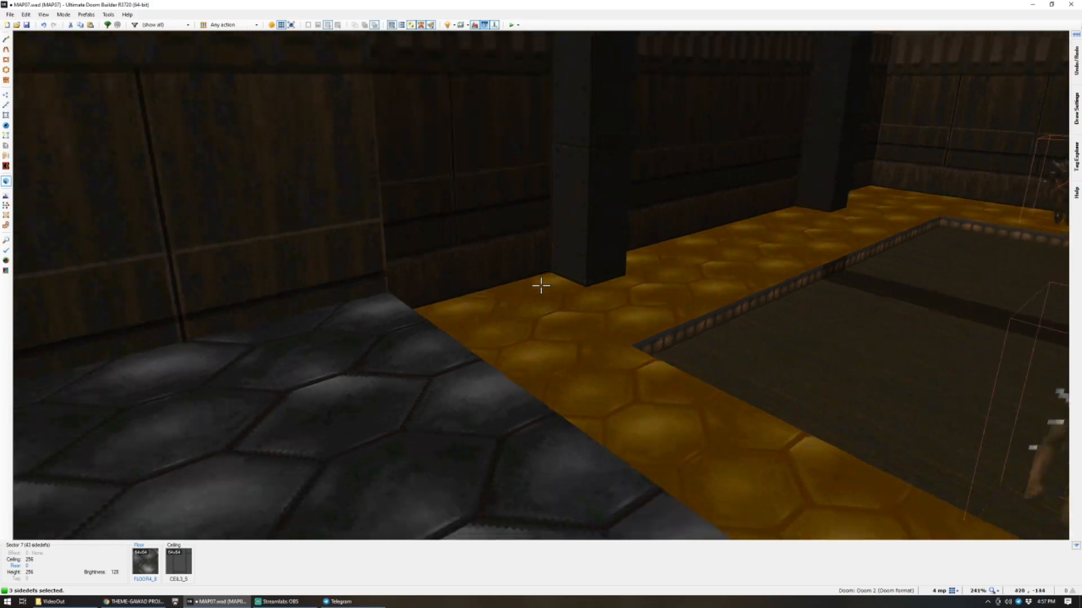
pyautogui.click(540, 285)
pyautogui.press('c')
pyautogui.click(541, 285)
pyautogui.scroll(-3, 541, 286)
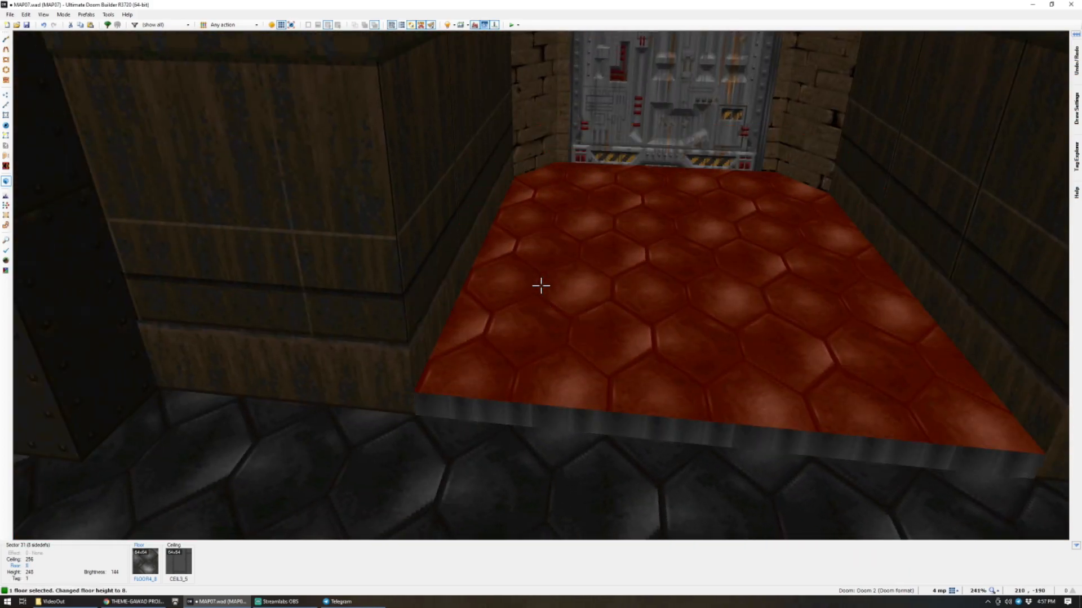
pyautogui.scroll(-1, 540, 286)
pyautogui.press('c')
pyautogui.press('e')
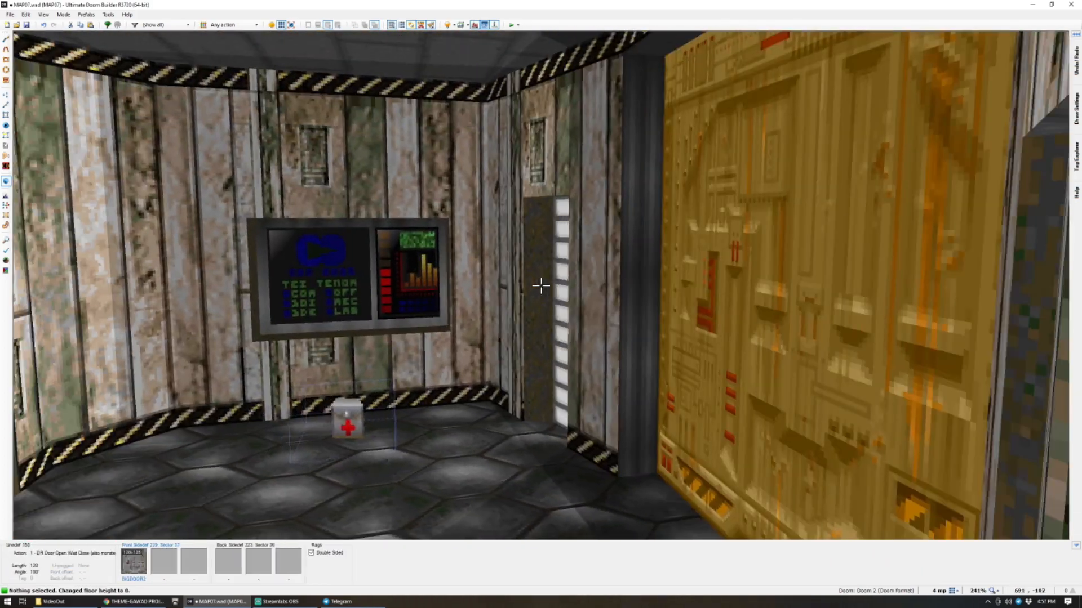
pyautogui.press('w')
pyautogui.scroll(-1, 501, 296)
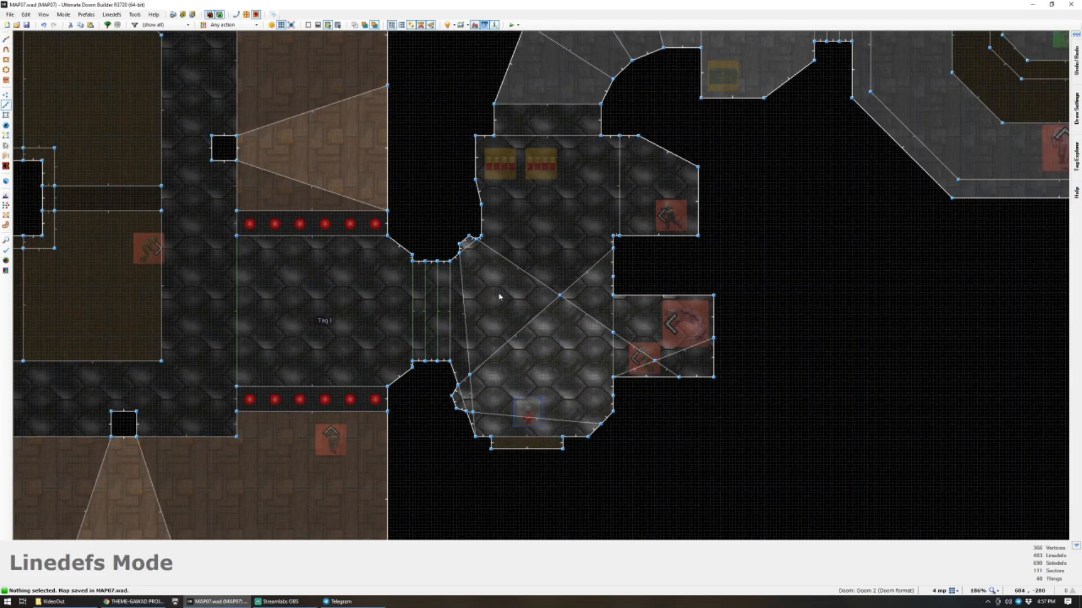
# Give the line just east of the east door action 40 (W1 Ceiling Raise to Highest Ceiling) with tag 4.
pyautogui.scroll(2, 495, 293)
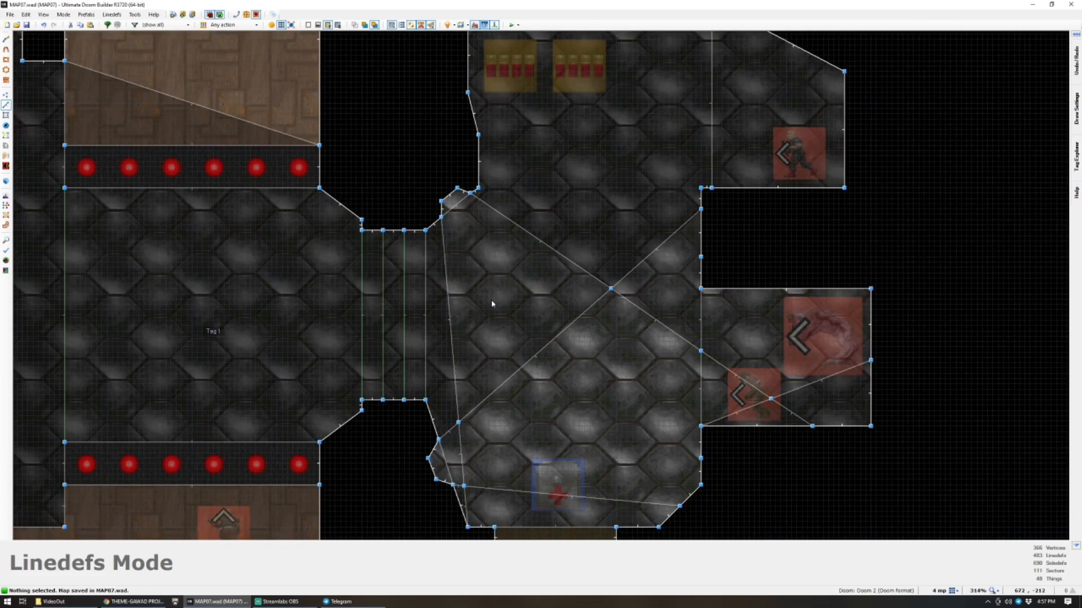
pyautogui.press('w')
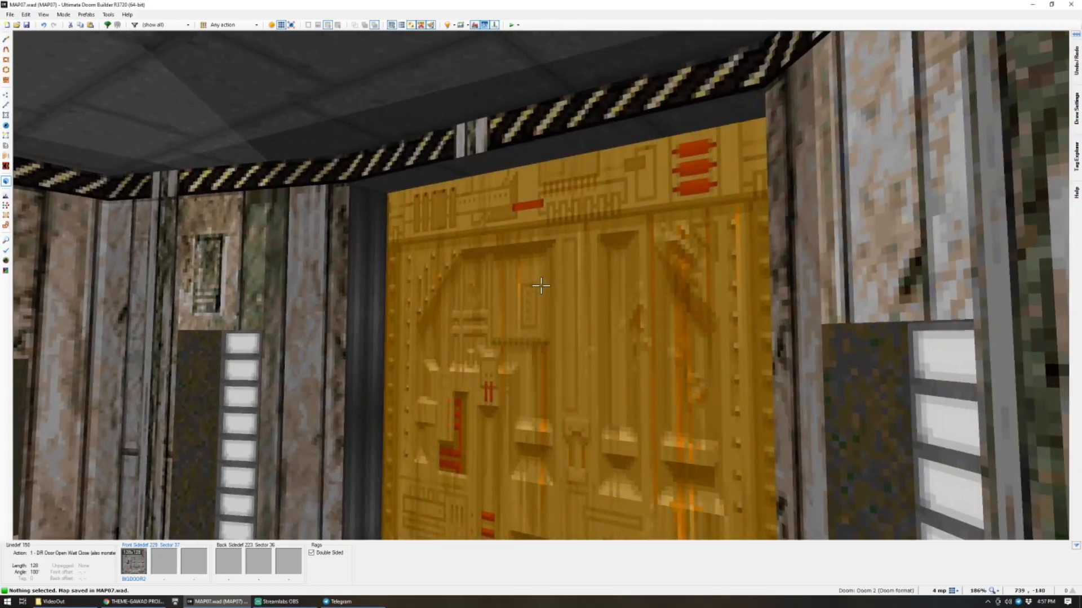
pyautogui.press('f')
pyautogui.press('s')
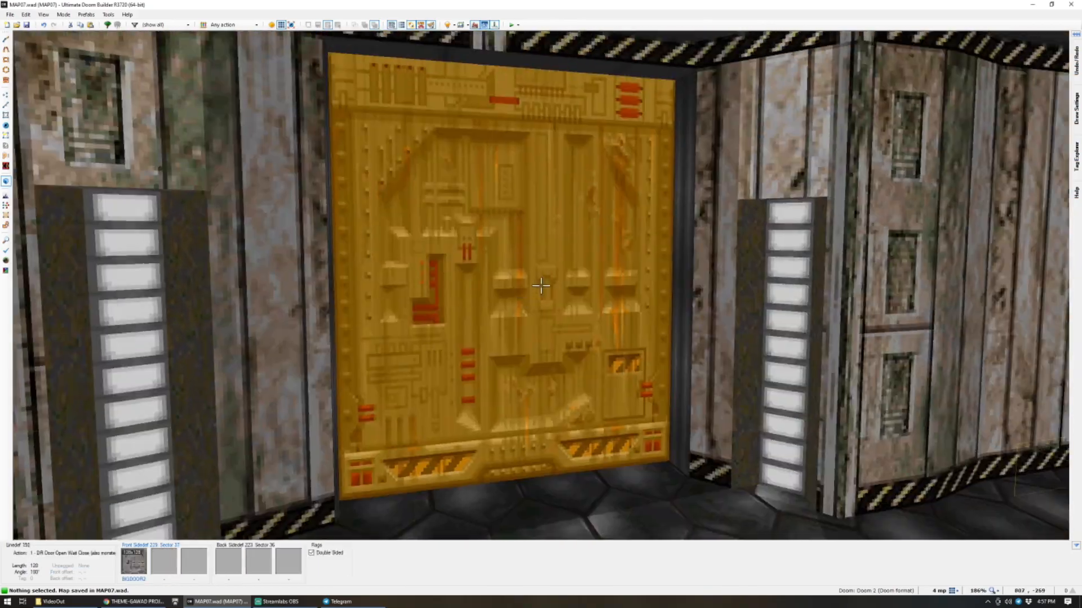
pyautogui.press('w')
pyautogui.scroll(-3, 384, 223)
pyautogui.scroll(5, 385, 222)
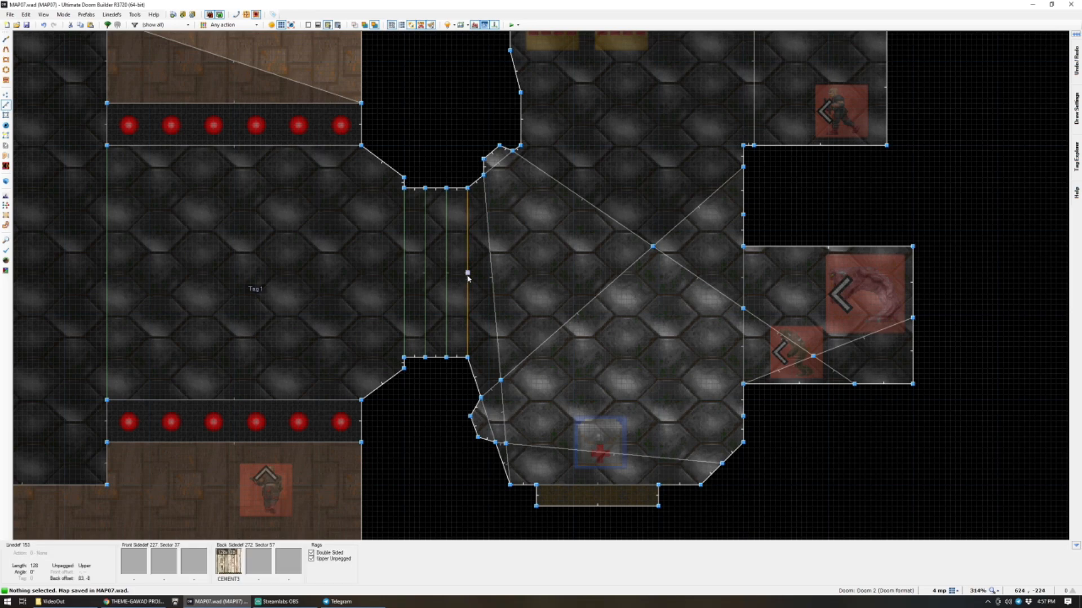
pyautogui.doubleClick(468, 274)
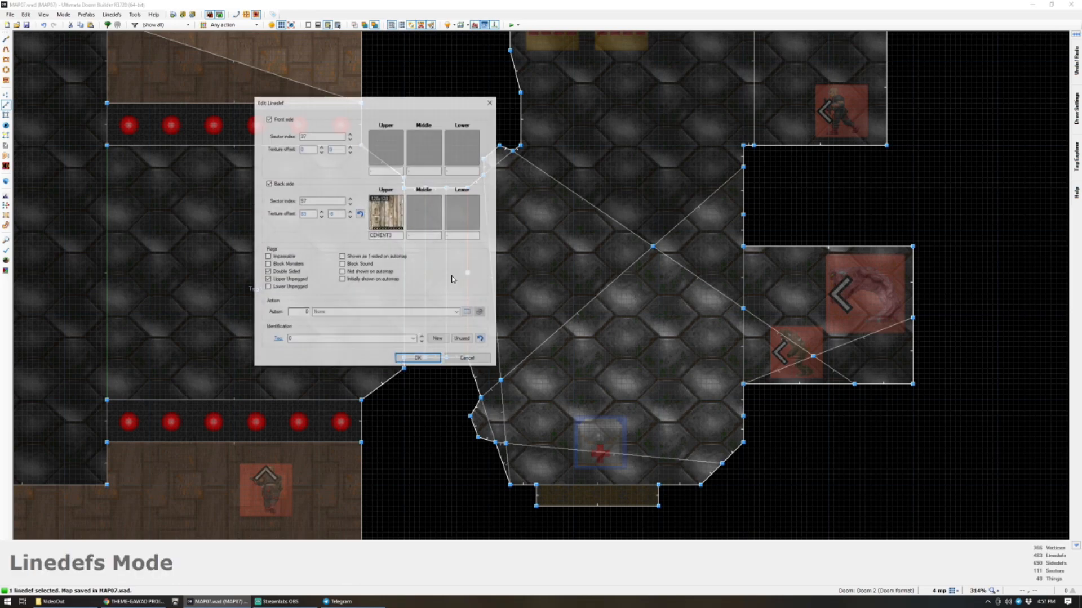
pyautogui.click(467, 313)
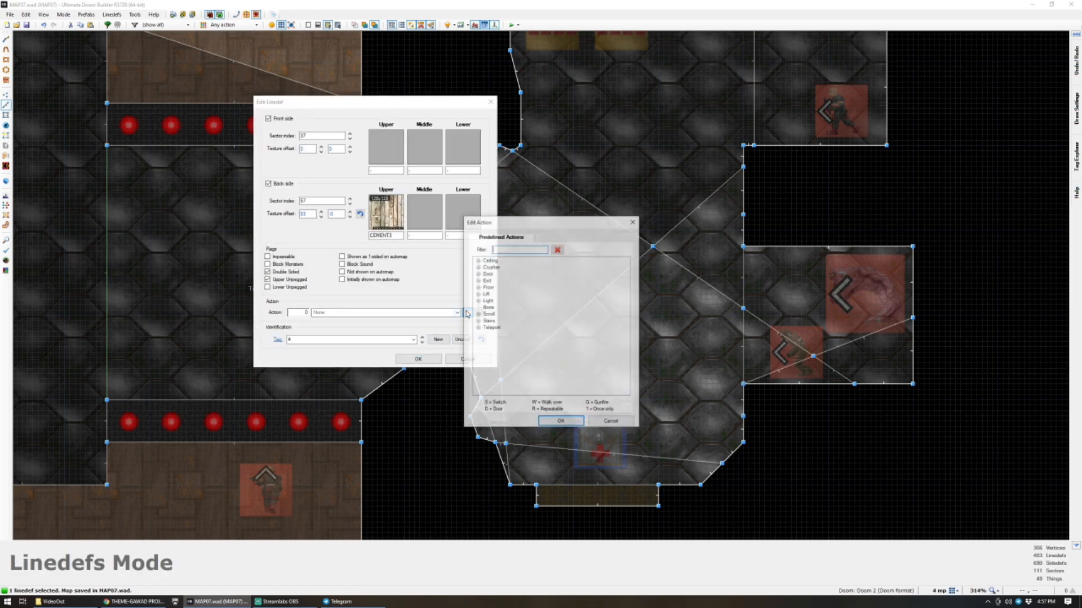
pyautogui.write('w1')
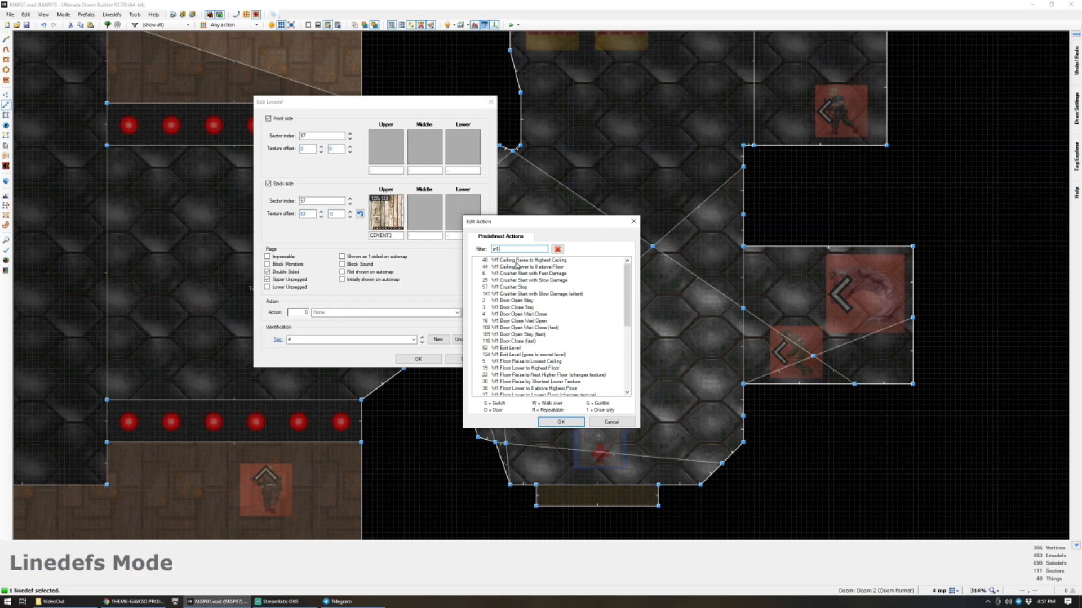
pyautogui.click(551, 426)
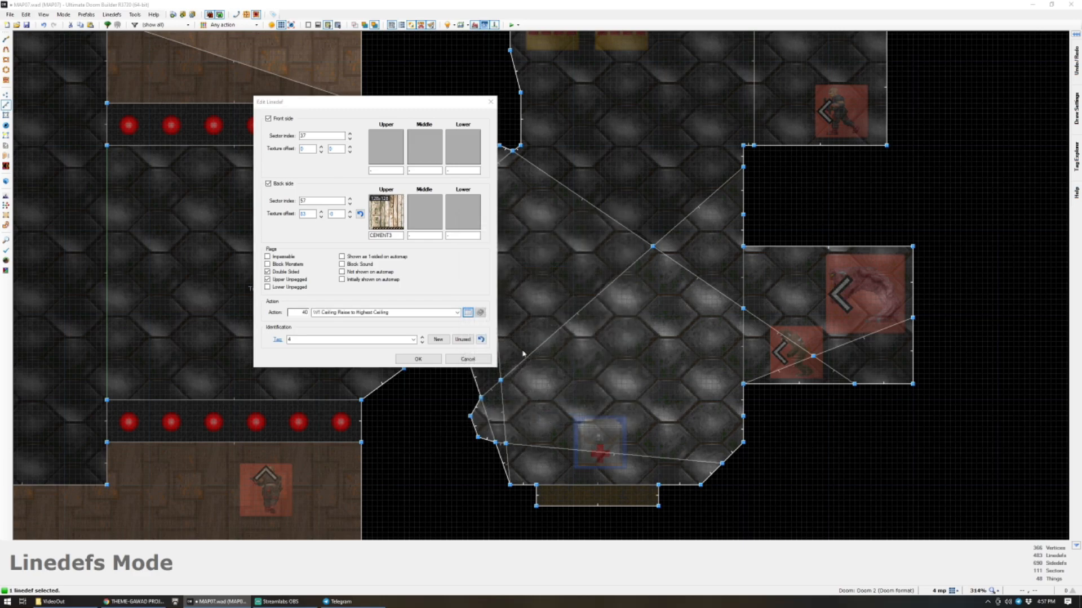
pyautogui.click(428, 360)
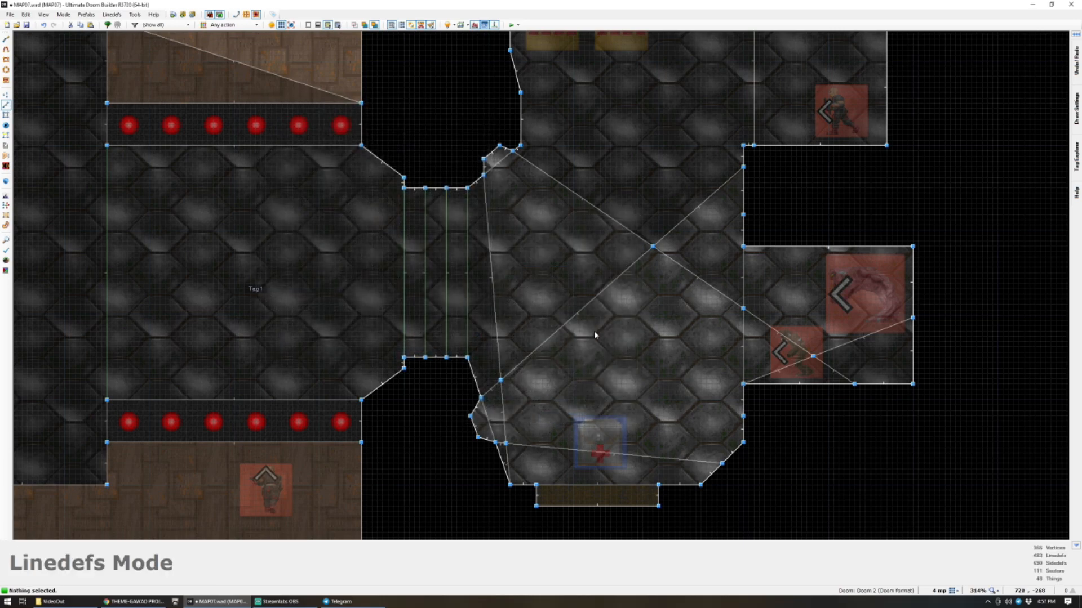
# Draw a 16-unit-wide strip sector and an adjoining room about 100 units wide behind the east wall of the Spectre's alcove.
pyautogui.scroll(-3, 749, 338)
pyautogui.scroll(4, 750, 326)
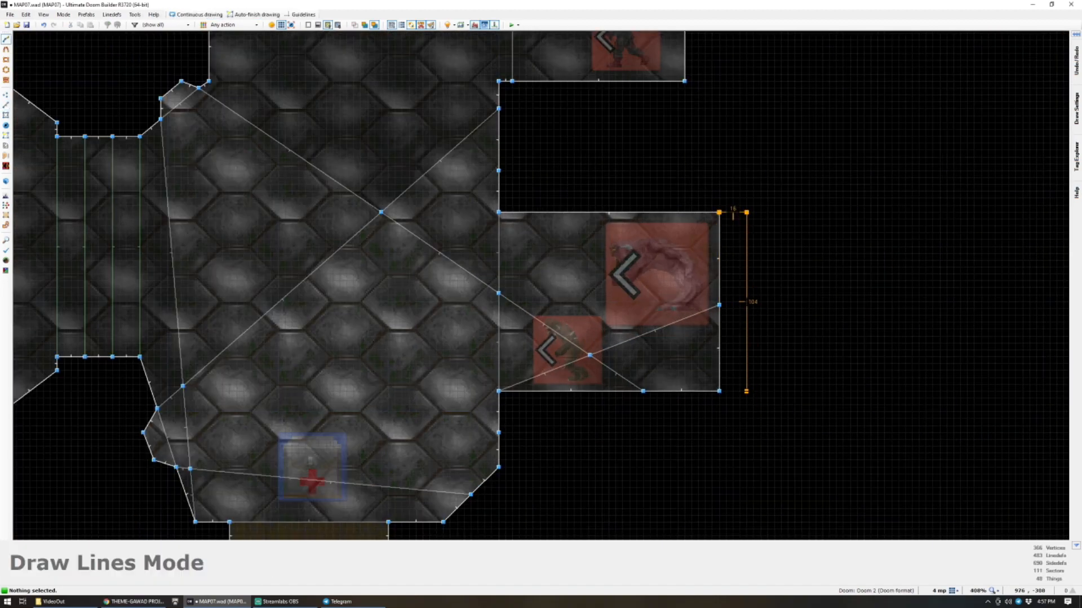
pyautogui.rightClick(719, 391)
pyautogui.scroll(-1, 747, 318)
pyautogui.scroll(1, 766, 290)
pyautogui.hotkey('ctrl', 'd')
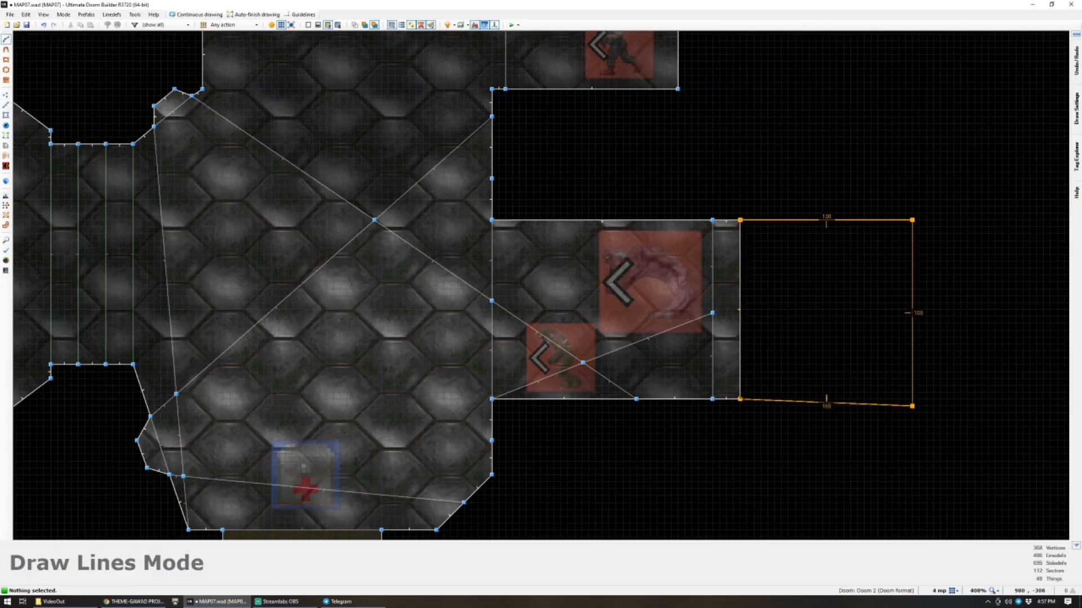
pyautogui.click(740, 220)
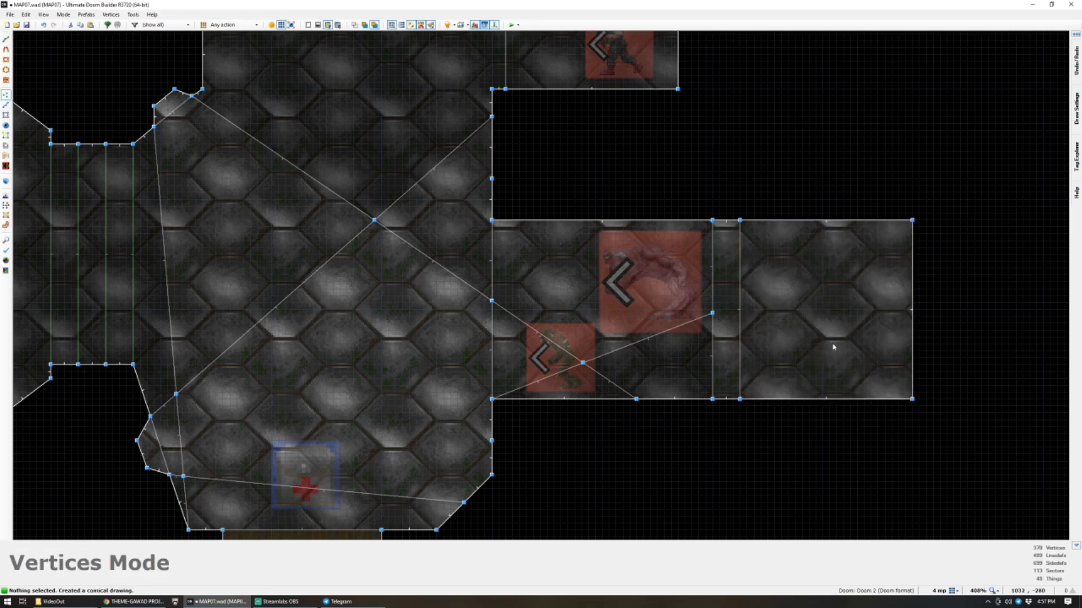
# Place a Demon in the new room behind the alcove and turn it to face west.
pyautogui.press('t')
pyautogui.rightClick(767, 276)
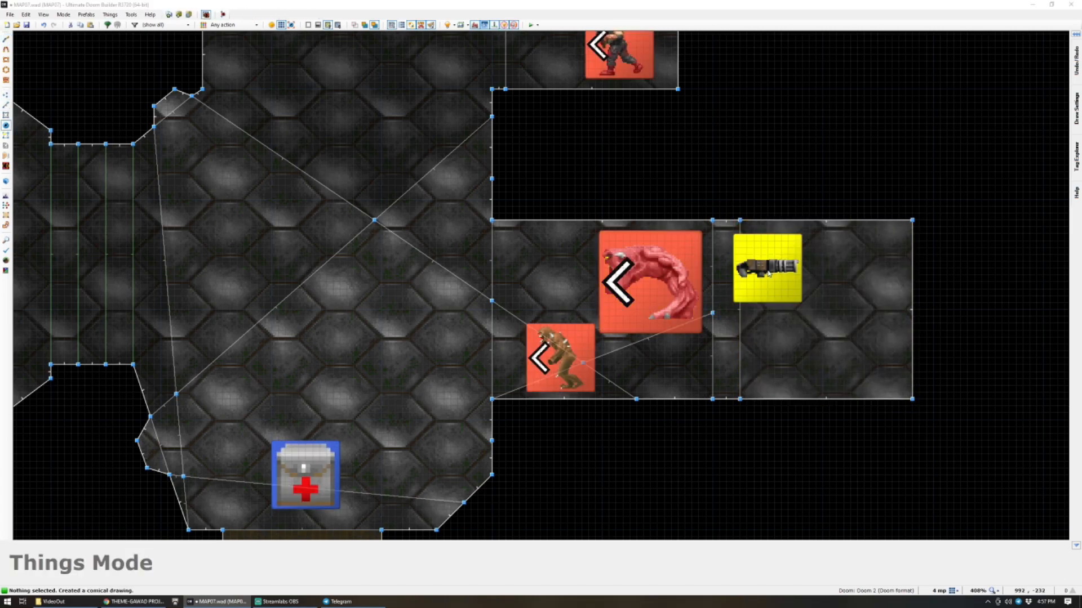
pyautogui.write('c')
pyautogui.click(271, 156)
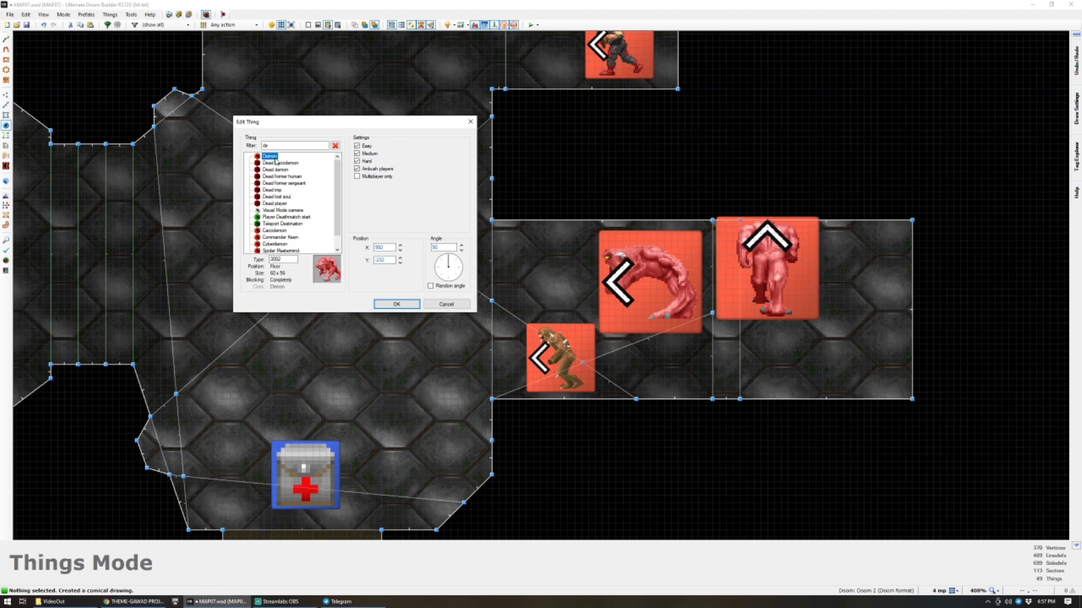
pyautogui.click(397, 304)
pyautogui.moveTo(786, 278); pyautogui.dragTo(820, 319)
pyautogui.moveTo(821, 319); pyautogui.dragTo(822, 322, button='right')
pyautogui.scroll(-3, 840, 315)
pyautogui.scroll(3, 961, 302)
# Extend the new room eastward to about 164 units wide and paste a second Demon beside the first.
pyautogui.press('v')
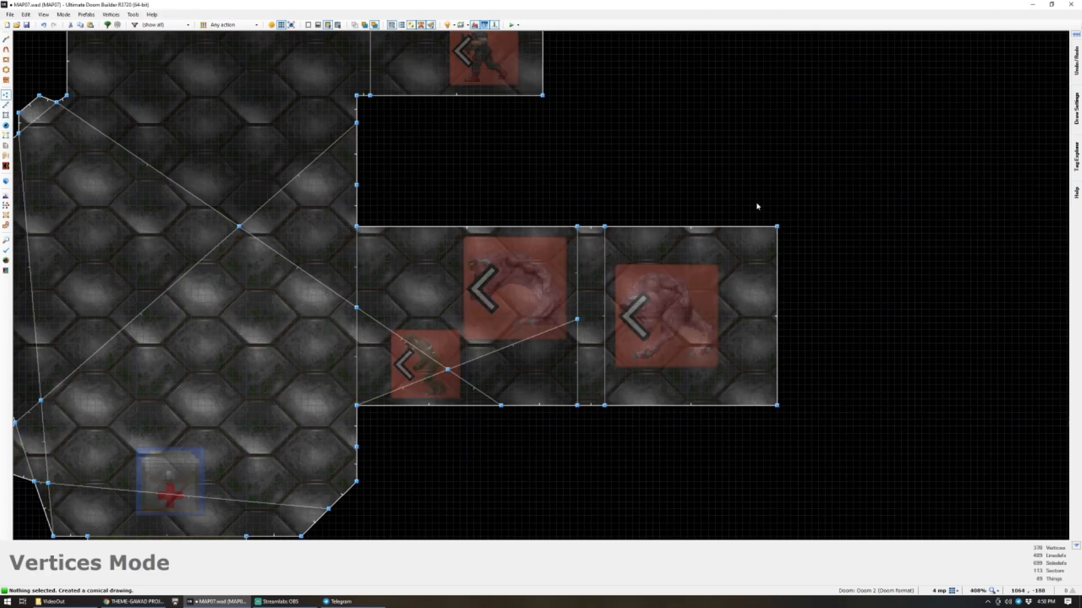
pyautogui.press('t')
pyautogui.hotkey('ctrl', 'c')
pyautogui.hotkey('ctrl', 'v')
pyautogui.press('Return')
# Lower the ceiling of the narrow strip sector between the alcove and the Demon room to 0.
pyautogui.press('q')
pyautogui.press('s')
pyautogui.press('s')
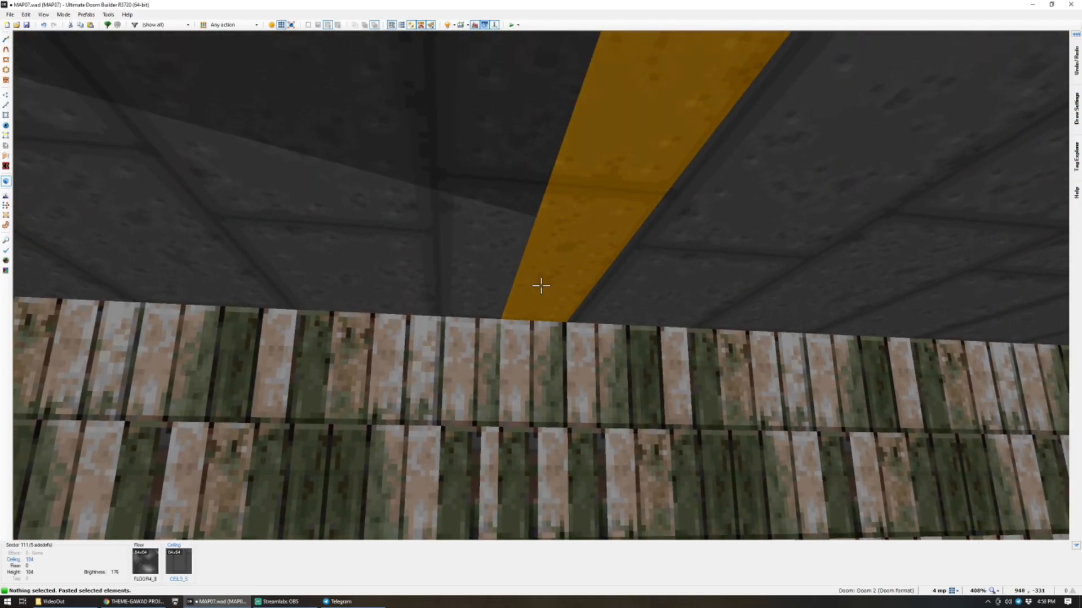
pyautogui.click(541, 285)
pyautogui.press('s')
pyautogui.scroll(-13, 540, 286)
pyautogui.scroll(-3, 541, 286)
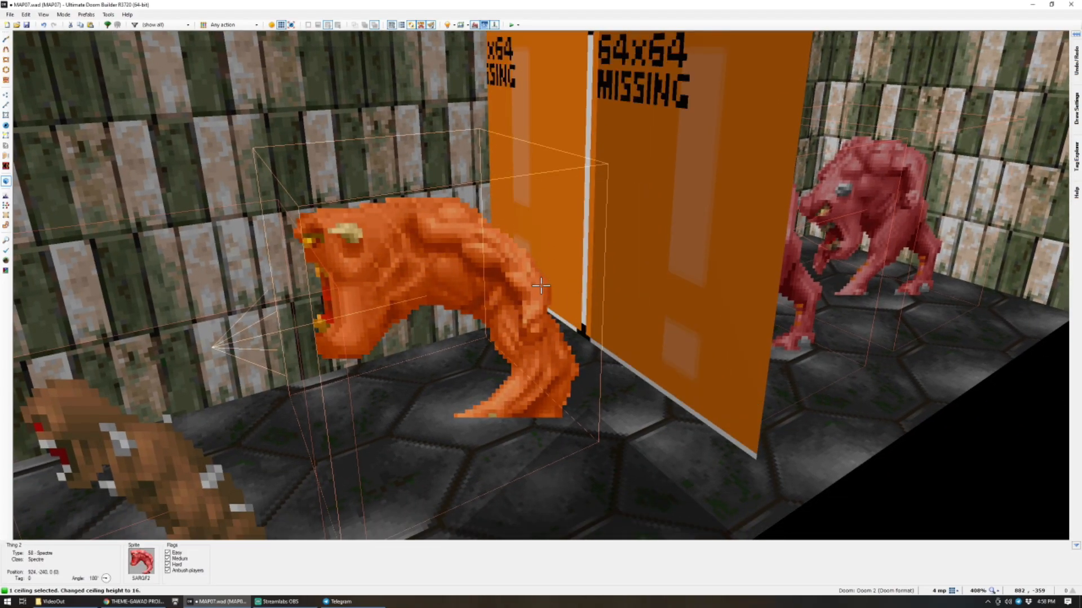
pyautogui.press('c')
# Flood-fill the missing textures on both faces of the closed strip sector with the CEMENT9 texture.
pyautogui.press('f')
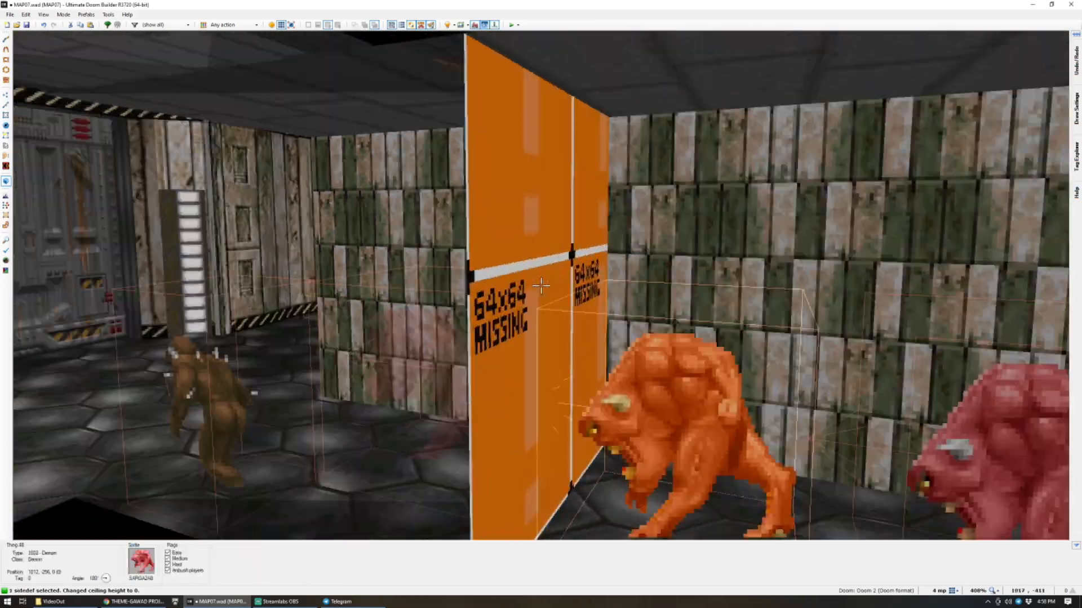
pyautogui.hotkey('ctrl', 'c')
pyautogui.hotkey('shift', 'v')
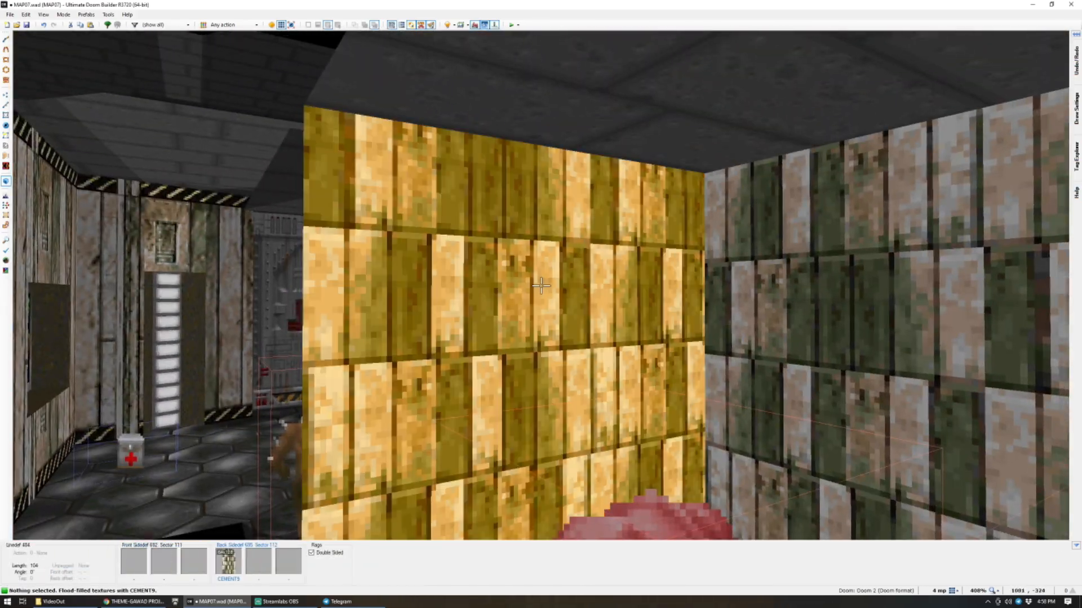
pyautogui.press('s')
pyautogui.hotkey('shift', 'v')
pyautogui.press('d')
pyautogui.press('s')
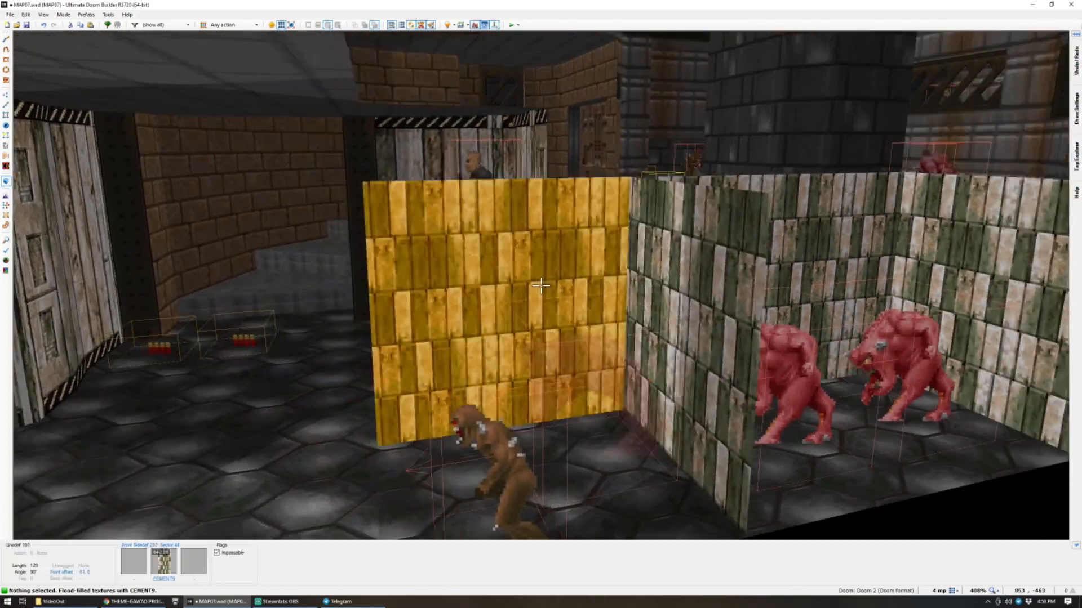
pyautogui.press('e')
# Assign tag 4 to the closed strip sector between the alcove and the Demon room.
pyautogui.press('q')
pyautogui.scroll(-5, 541, 286)
pyautogui.scroll(5, 590, 250)
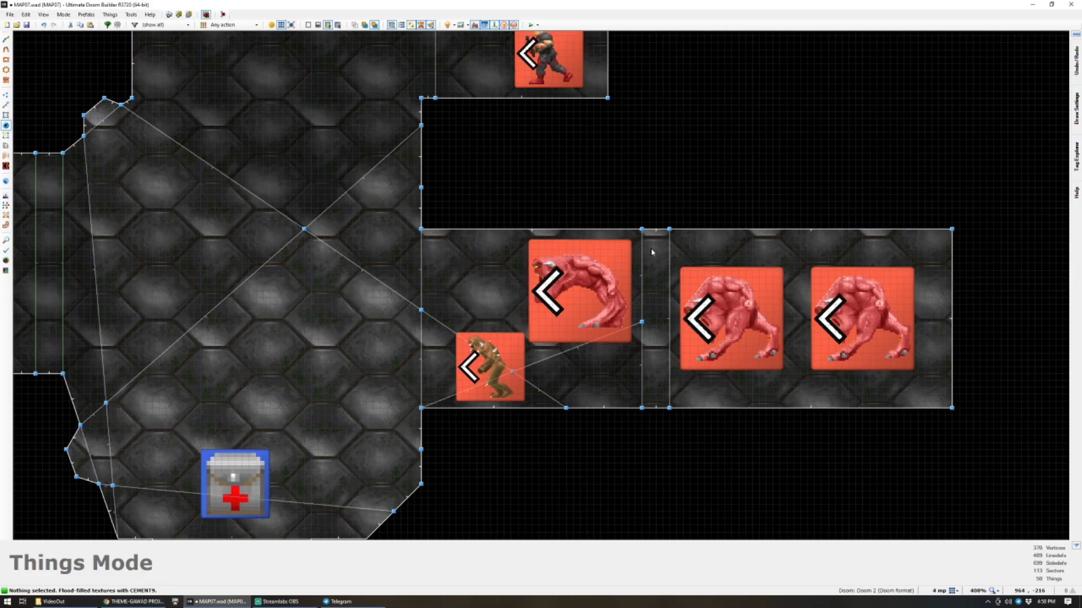
pyautogui.press('s')
pyautogui.rightClick(650, 286)
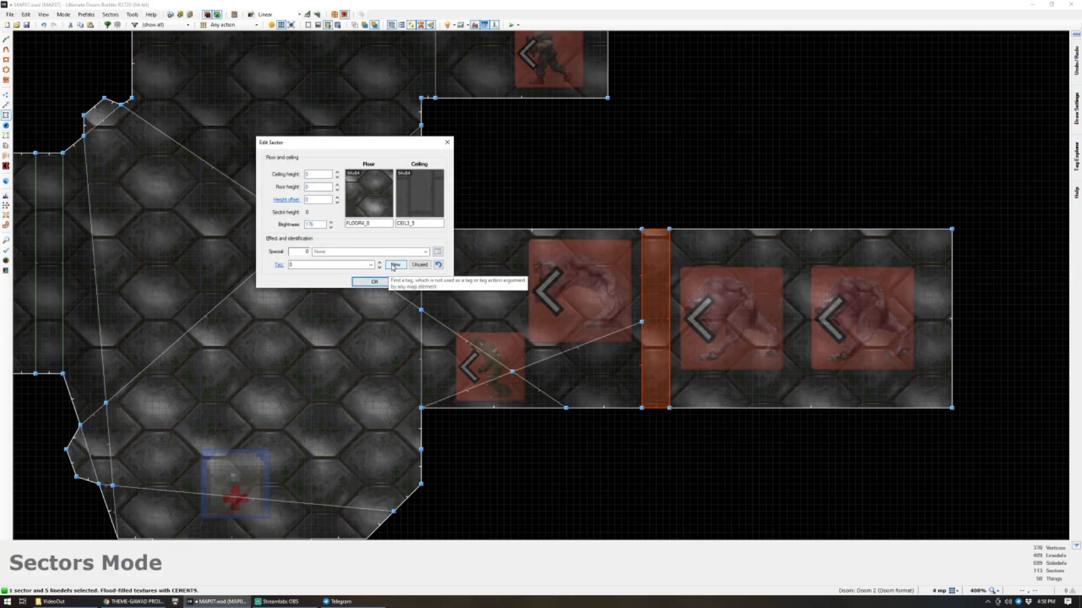
pyautogui.click(368, 284)
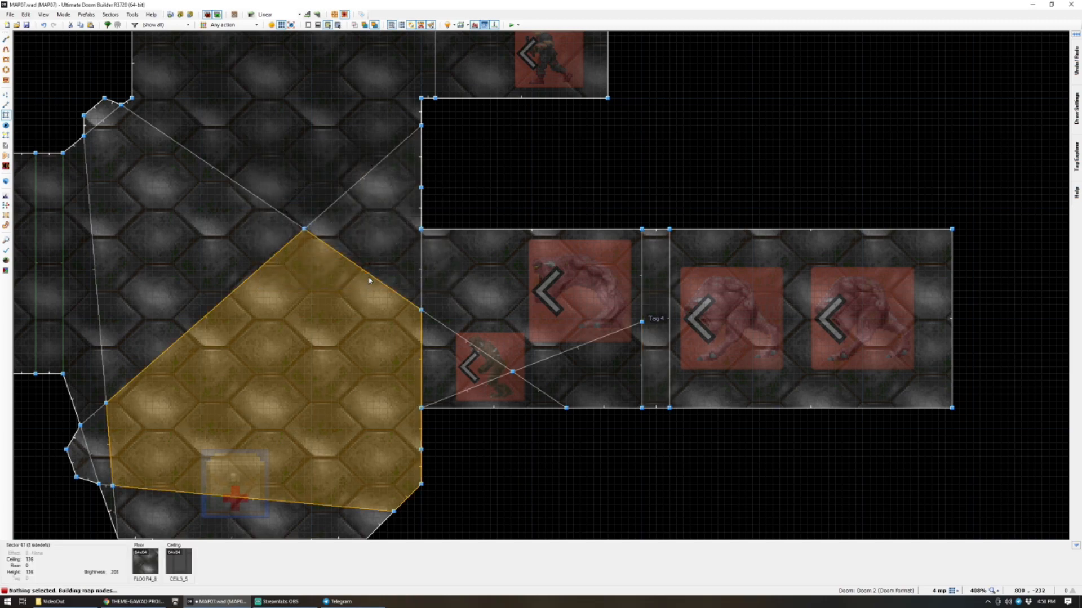
# Give the line at the east room's west doorway action 40, W1 Ceiling Raise to Highest Ceiling, with tag 4, and save the map.
pyautogui.scroll(-4, 368, 277)
pyautogui.press('l')
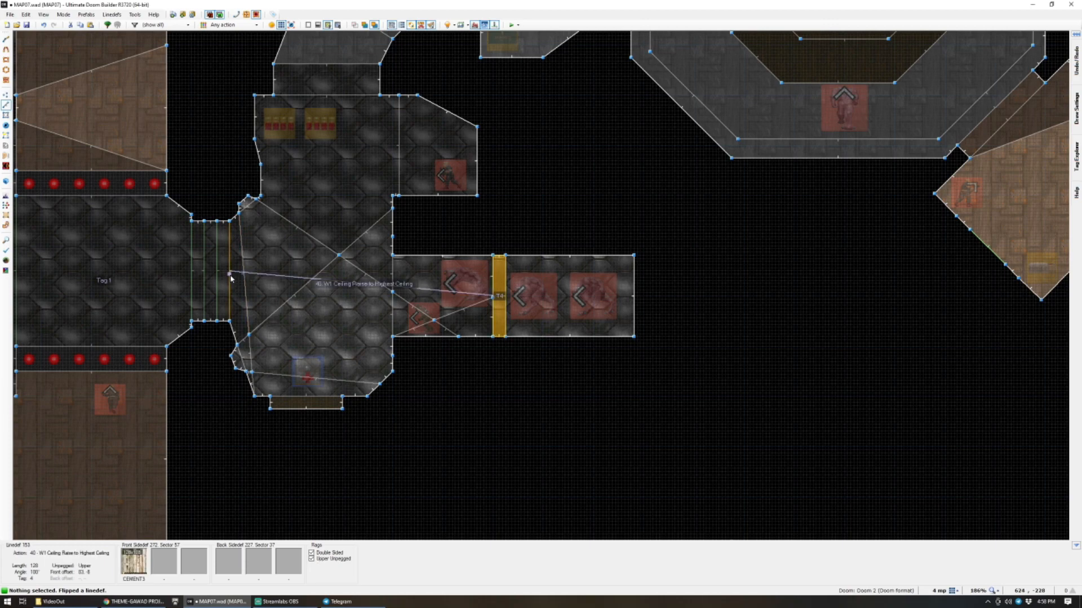
pyautogui.scroll(-6, 231, 278)
pyautogui.scroll(2, 242, 155)
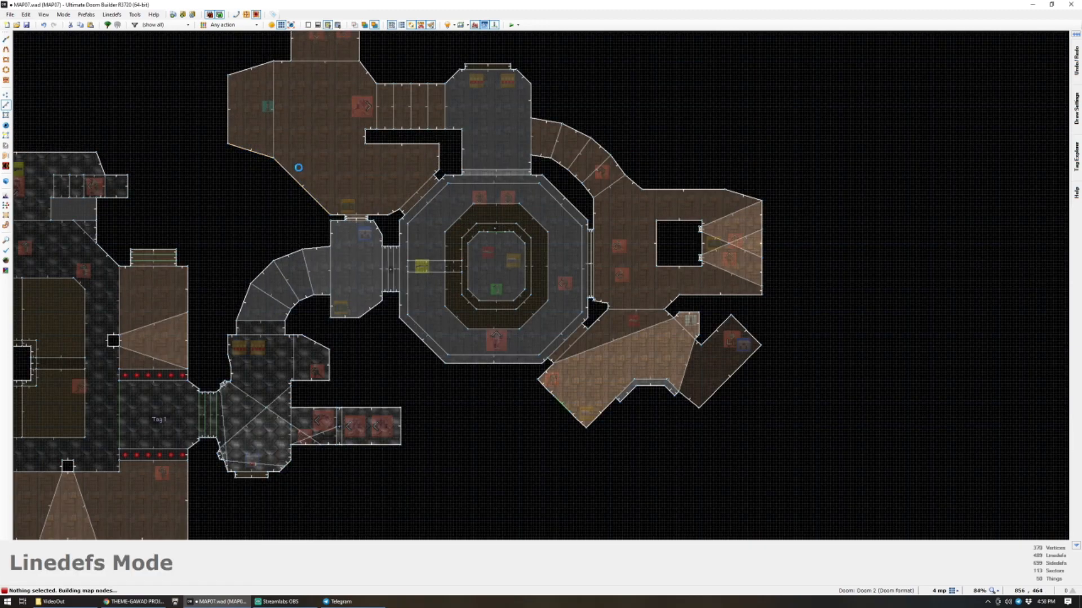
# Draw a small niche behind the northern brown room's southwest diagonal wall, with sides about 20, 17 and 20 units long.
pyautogui.scroll(-6, 299, 168)
pyautogui.scroll(4, 302, 108)
pyautogui.scroll(5, 374, 273)
pyautogui.scroll(-3, 333, 232)
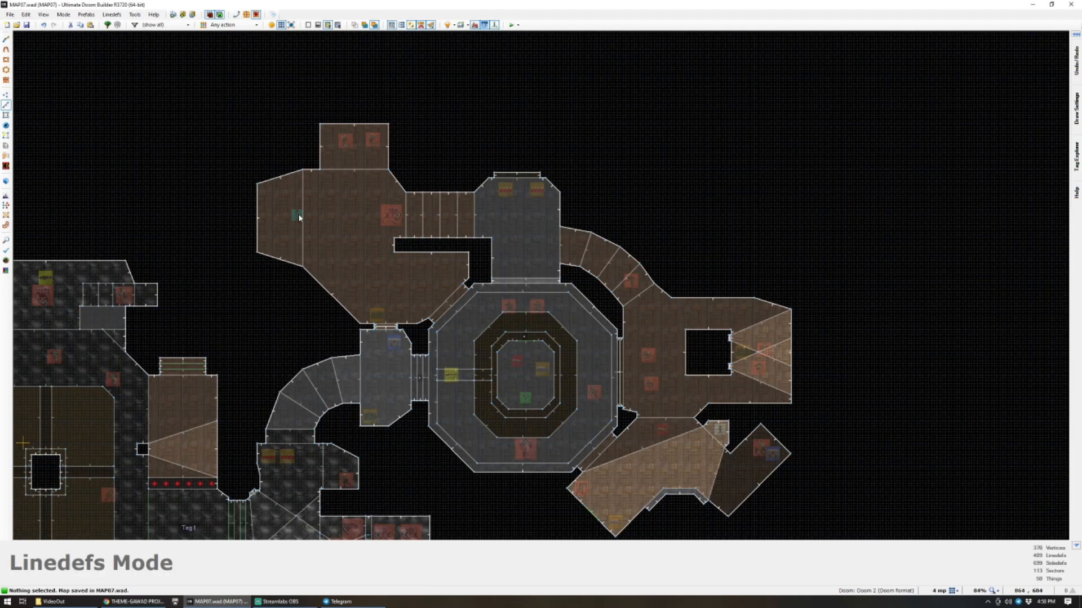
pyautogui.scroll(3, 270, 229)
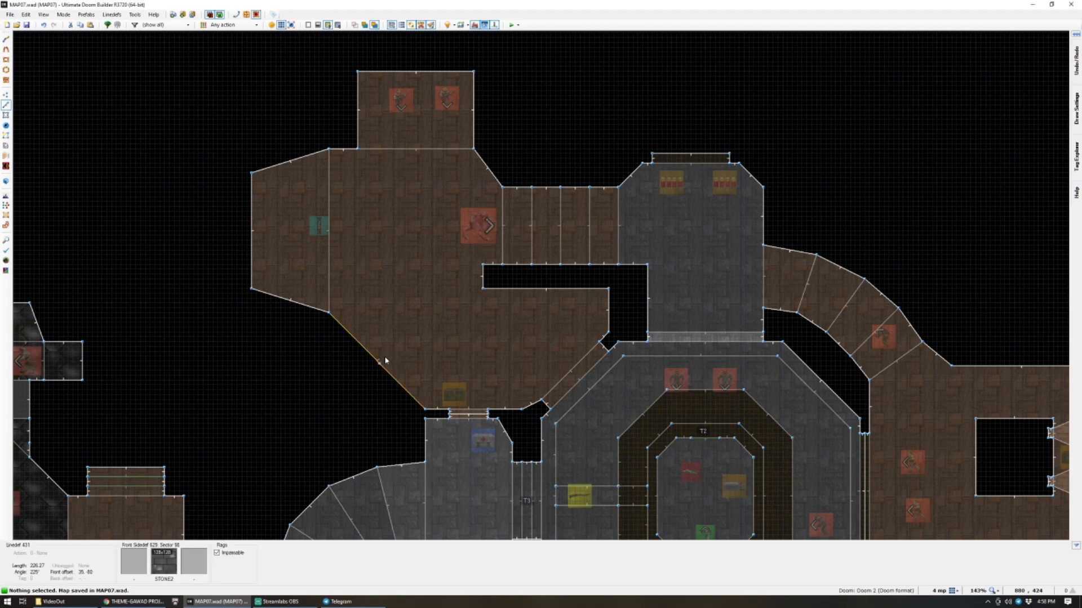
pyautogui.scroll(3, 386, 360)
pyautogui.scroll(-1, 338, 381)
pyautogui.scroll(3, 306, 381)
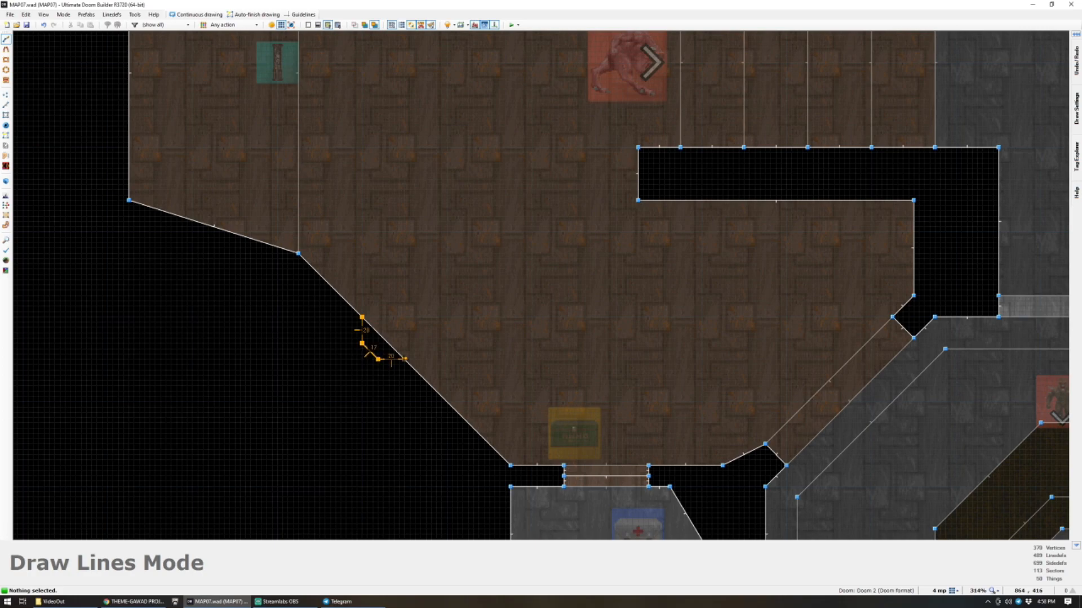
pyautogui.rightClick(404, 363)
# Draw two lines fanning out from the niche's corners, one to the north recess's back wall and one to the room's east wall.
pyautogui.scroll(-3, 389, 338)
pyautogui.scroll(2, 385, 333)
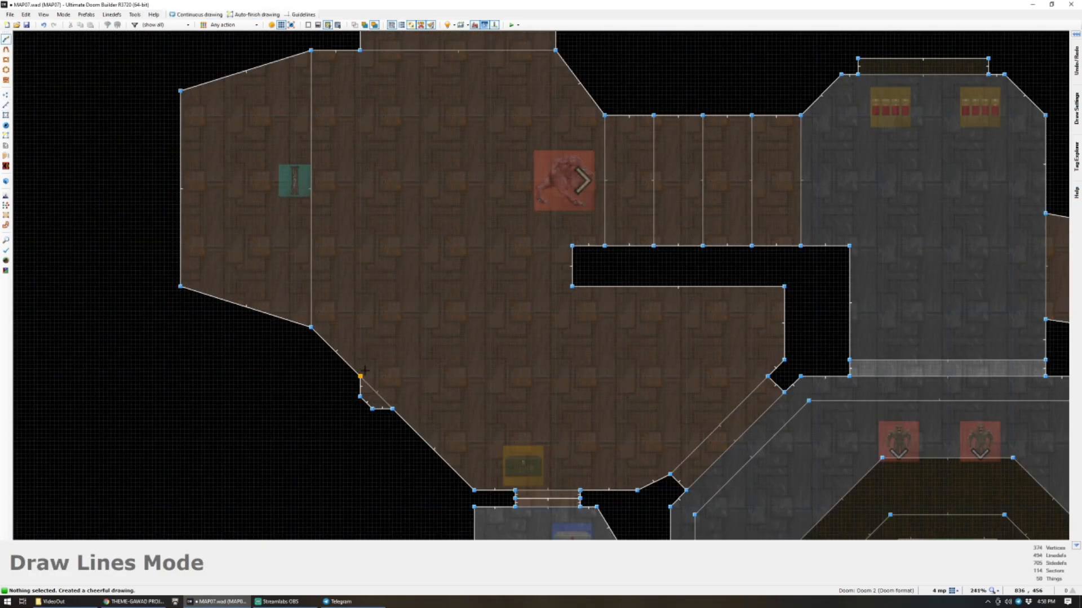
pyautogui.scroll(-3, 466, 81)
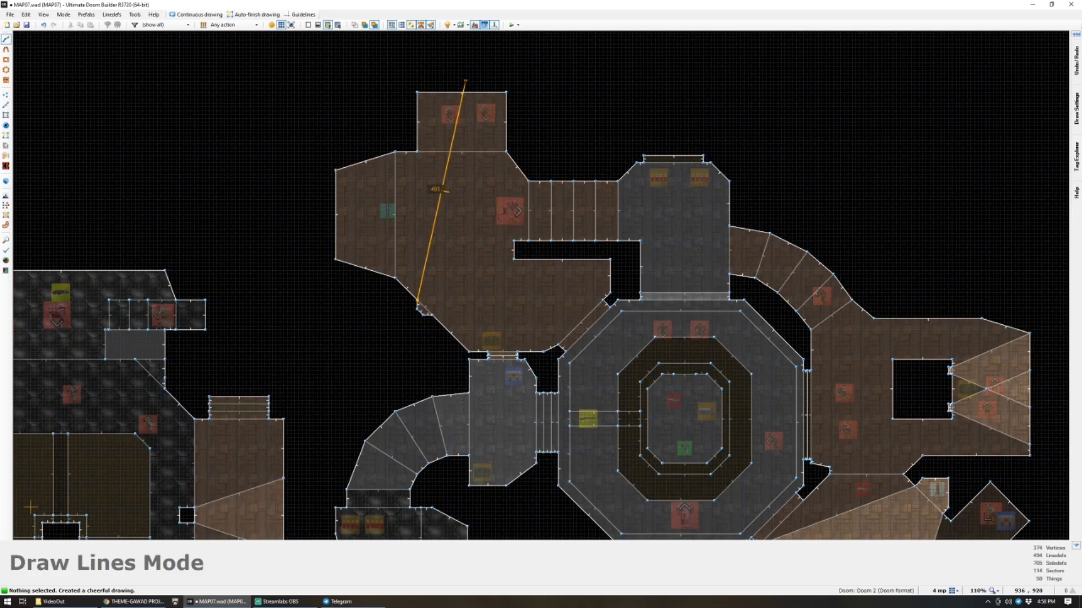
pyautogui.click(467, 94)
pyautogui.rightClick(466, 94)
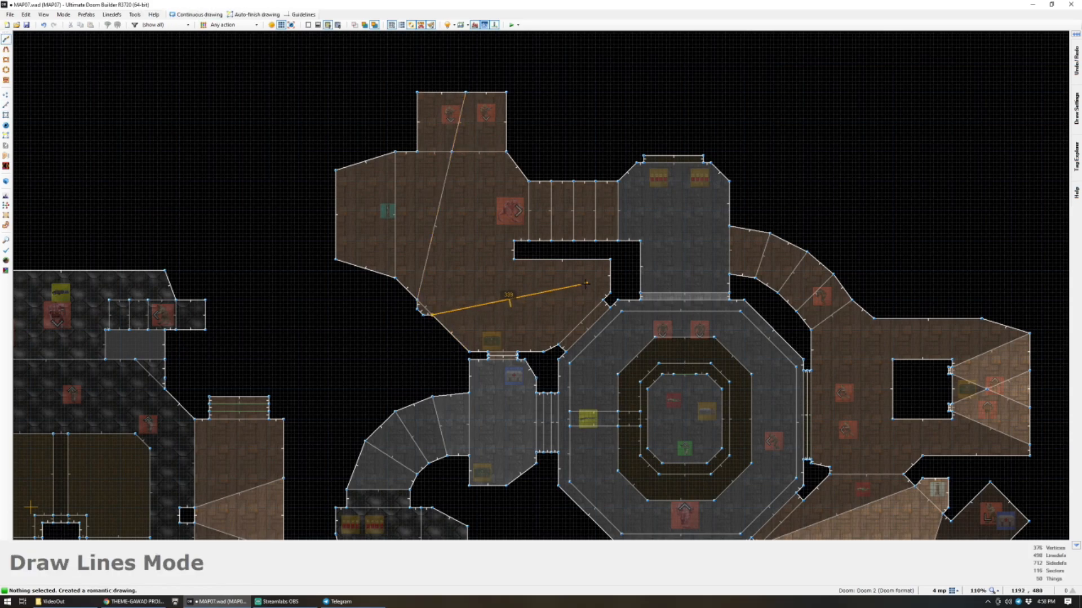
pyautogui.click(609, 273)
pyautogui.rightClick(608, 273)
# Apply the LITE5 texture to the back wall of the new niche.
pyautogui.press('q')
pyautogui.press('d')
pyautogui.press('e')
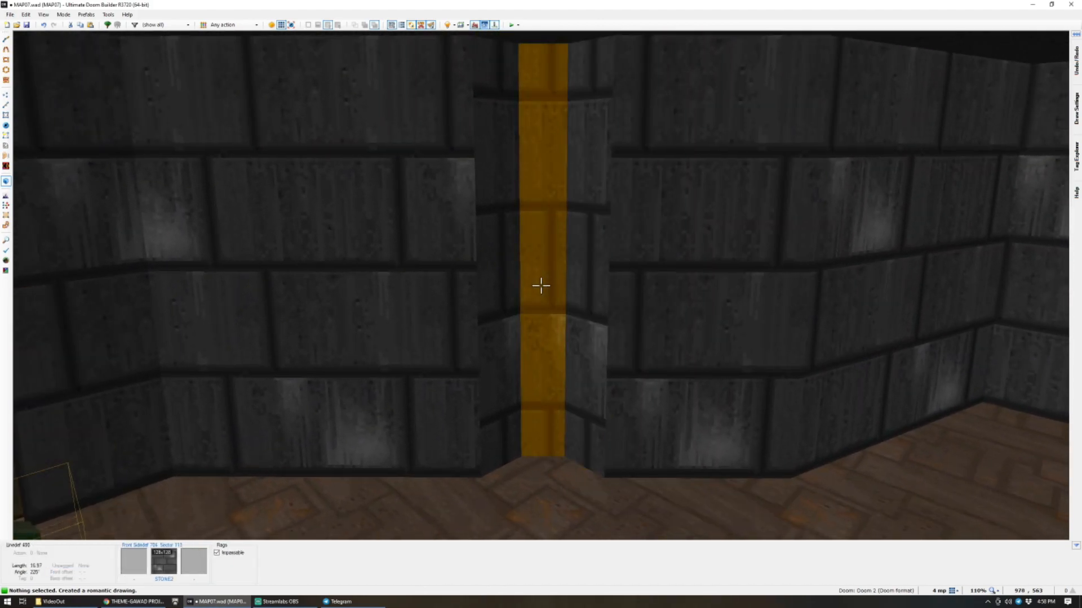
pyautogui.rightClick(541, 285)
pyautogui.write('LIT')
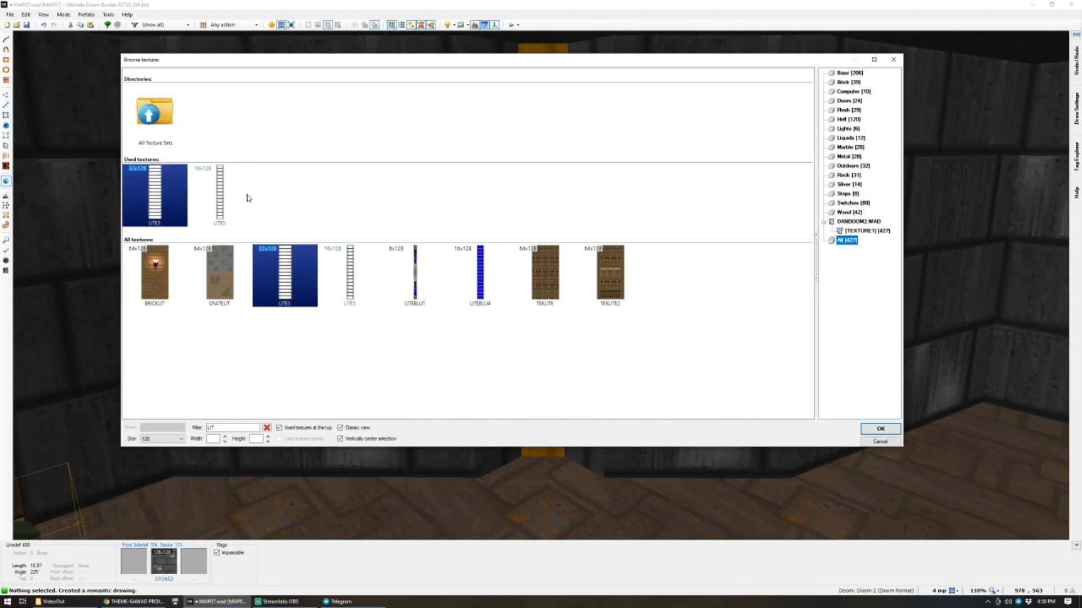
pyautogui.doubleClick(231, 200)
# Apply the METAL texture to both side walls of the niche.
pyautogui.click(541, 285)
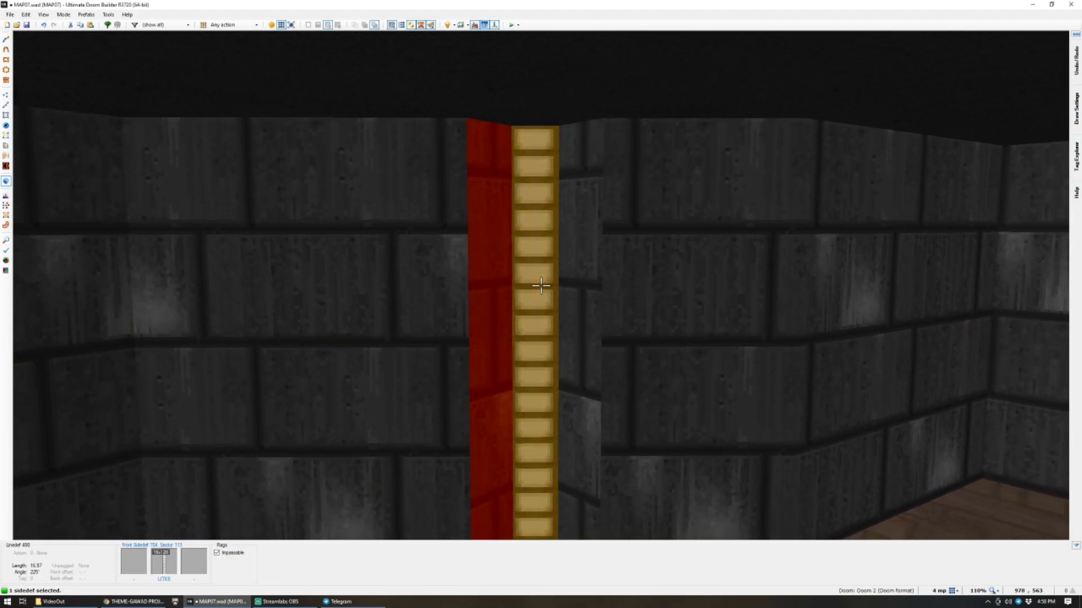
pyautogui.click(541, 286)
pyautogui.rightClick(541, 285)
pyautogui.write('MET')
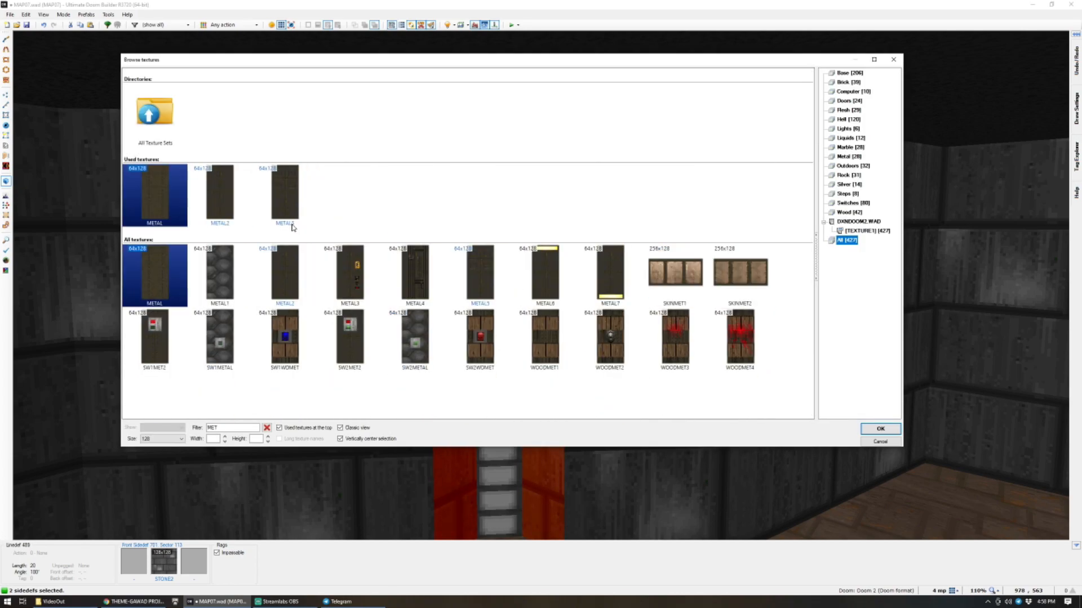
pyautogui.doubleClick(145, 199)
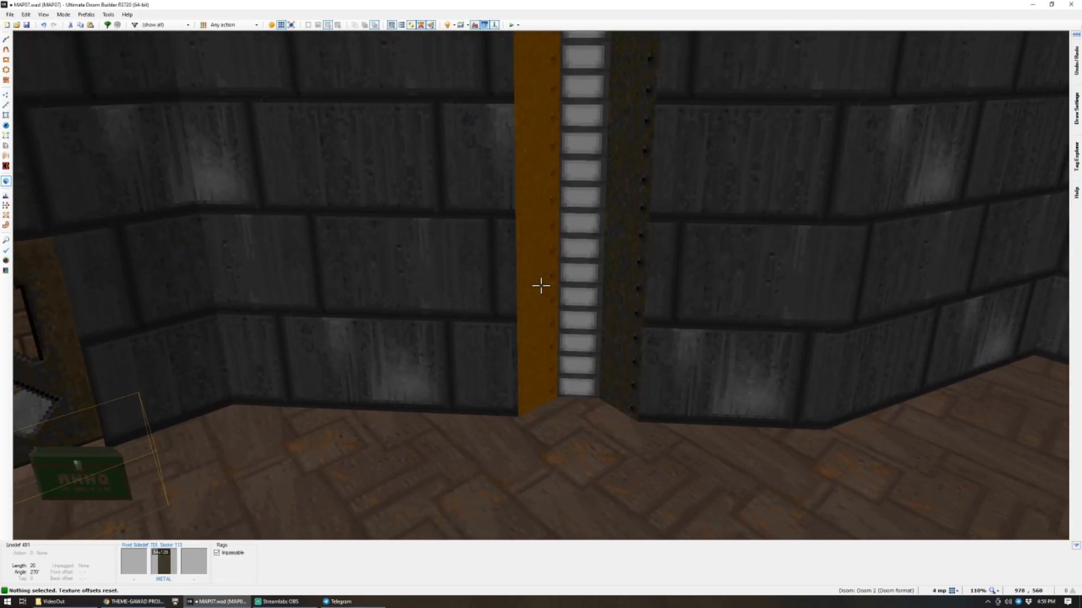
# Shift the METAL textures on the niche's side walls horizontally, bringing the last one to an X offset of 13.
pyautogui.press('Left')
pyautogui.press('Left')
pyautogui.press('Left')
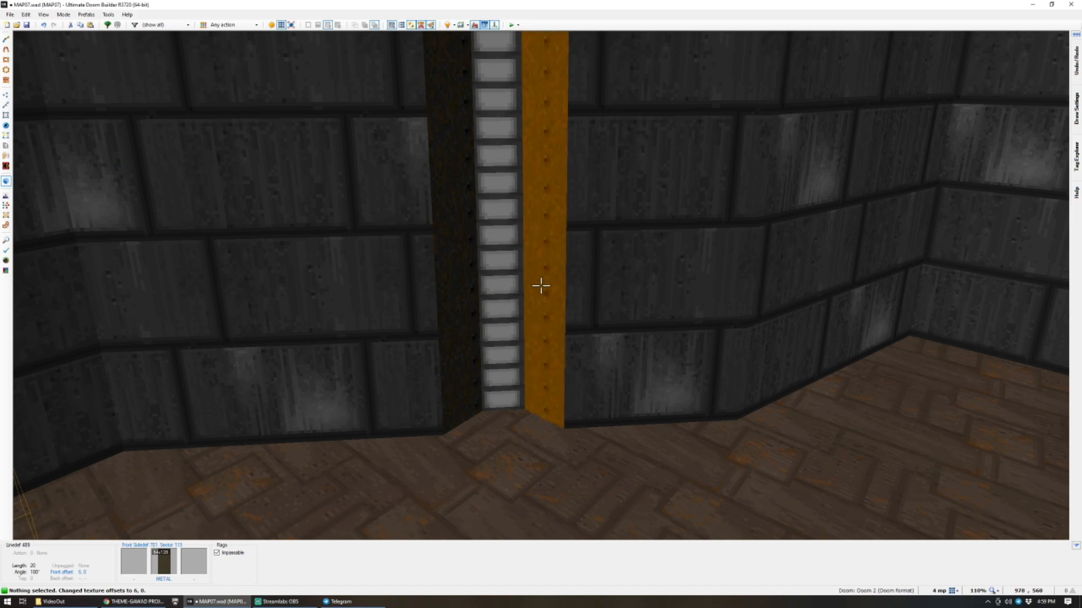
pyautogui.press('Left')
pyautogui.press('Left')
pyautogui.press('Left')
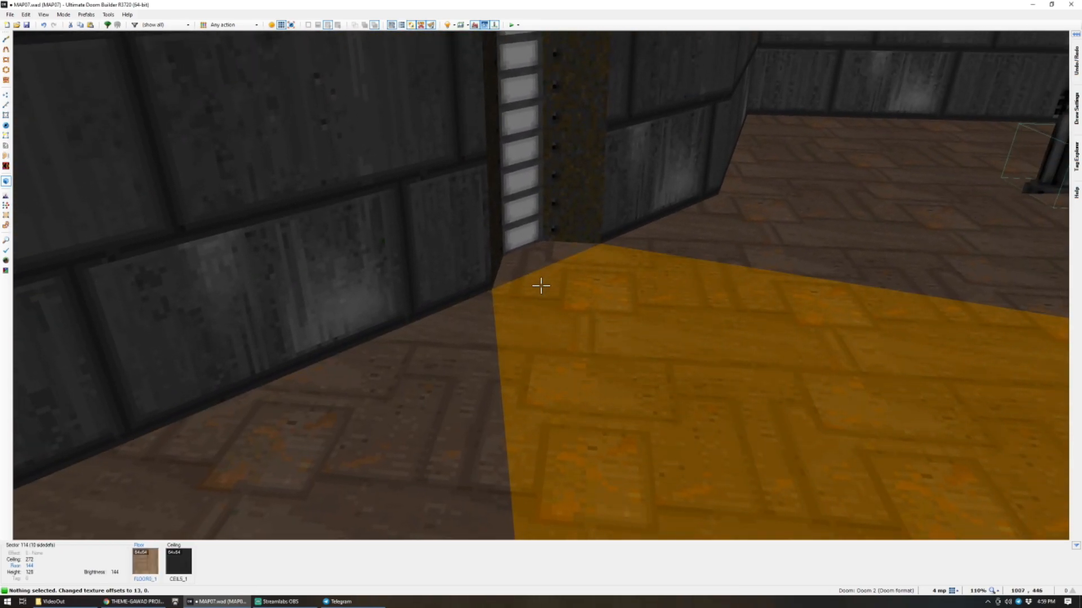
# Raise the sector brightness of the niche and the light cone in front of it to 192.
pyautogui.click(541, 285)
pyautogui.click(541, 286)
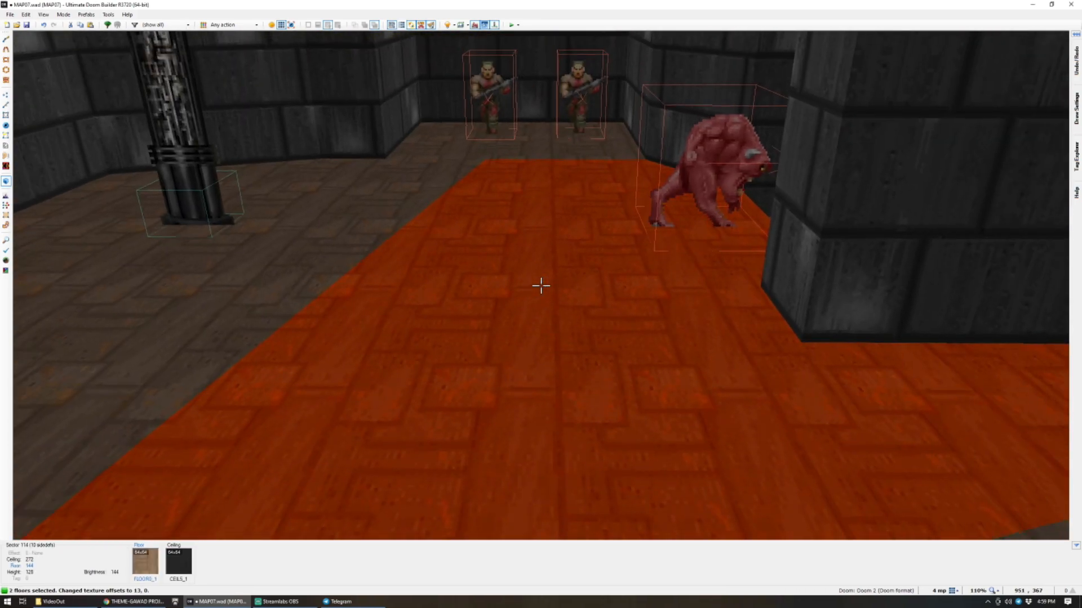
pyautogui.press('a')
pyautogui.press('+')
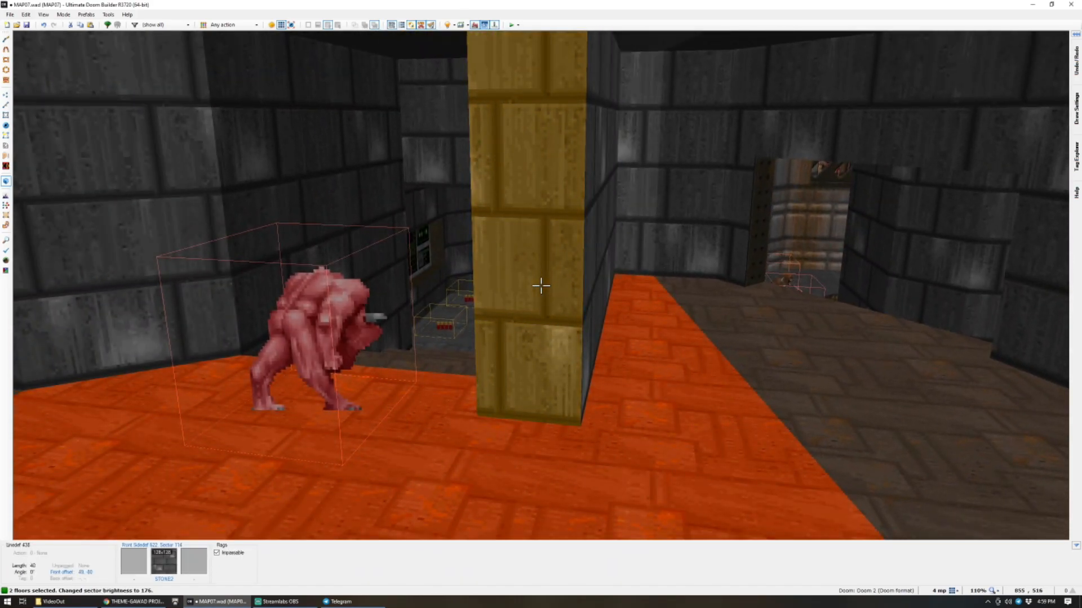
pyautogui.press('c')
pyautogui.press('s')
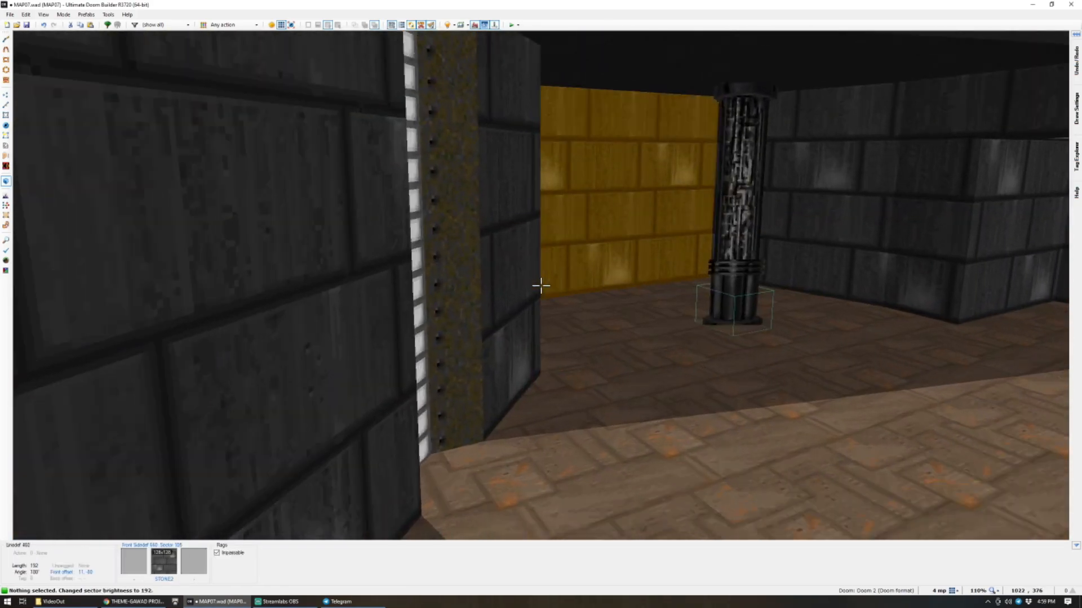
pyautogui.press('s')
pyautogui.press('w')
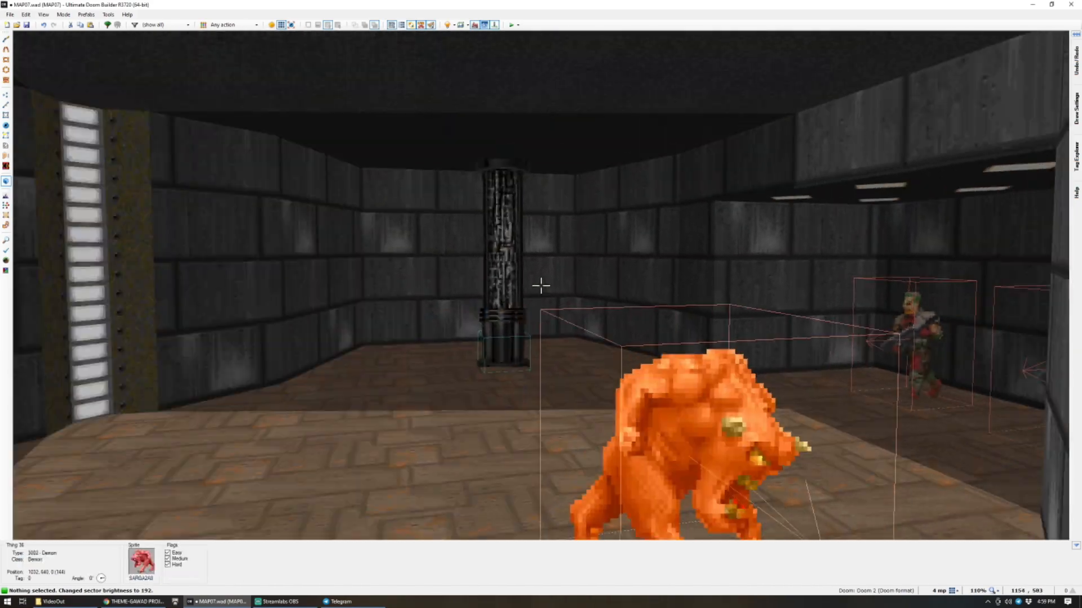
# Return to the 2D map view and save the map.
pyautogui.press('q')
pyautogui.scroll(5, 499, 312)
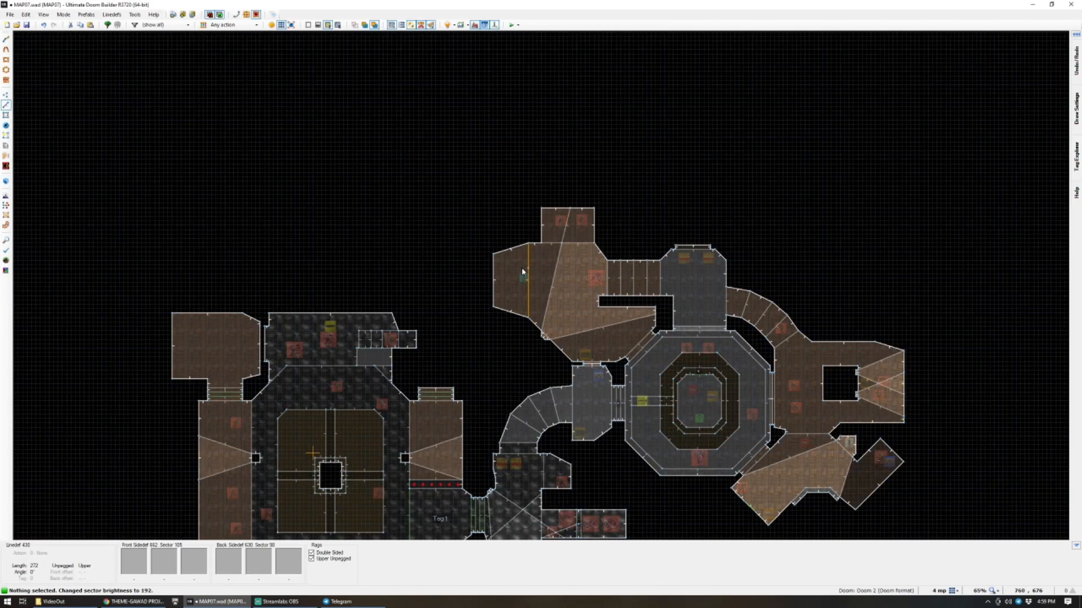
pyautogui.scroll(-5, 499, 312)
pyautogui.scroll(5, 476, 285)
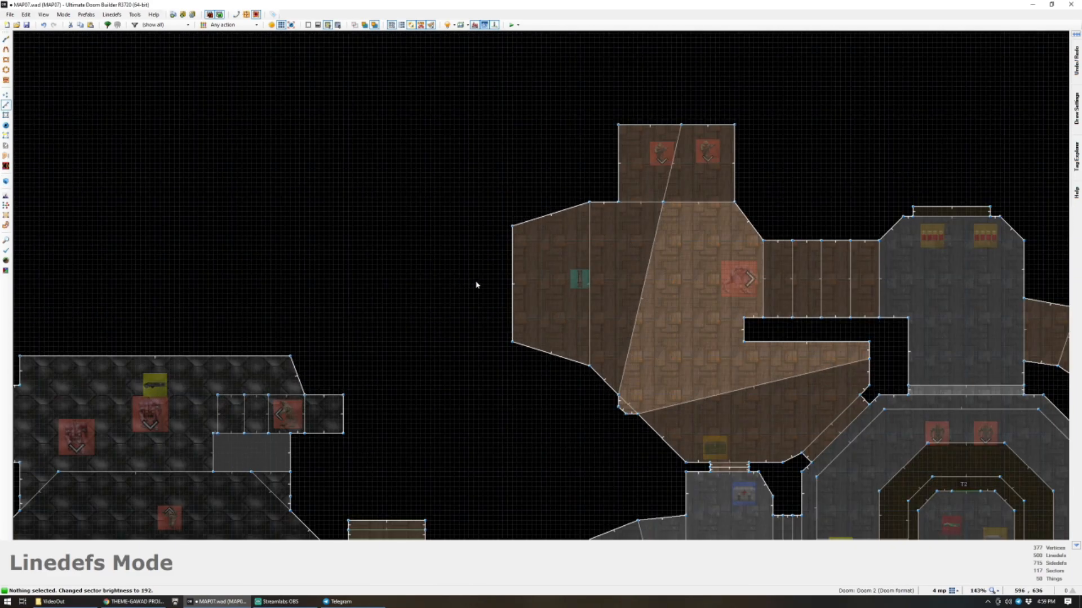
pyautogui.scroll(4, 501, 281)
pyautogui.scroll(-3, 502, 276)
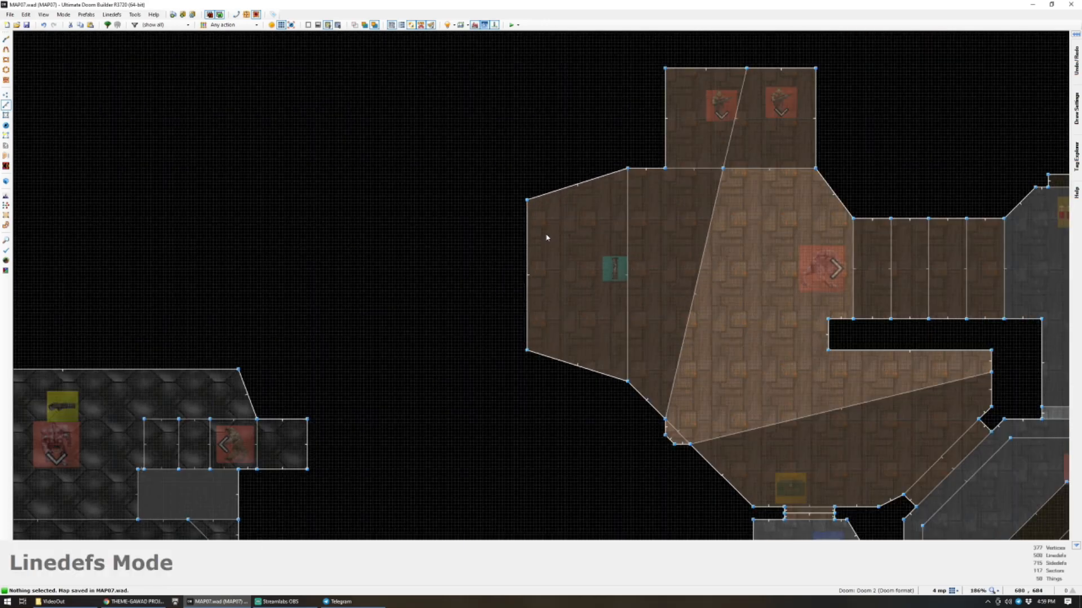
pyautogui.scroll(-3, 787, 249)
pyautogui.scroll(3, 454, 241)
pyautogui.scroll(-6, 468, 241)
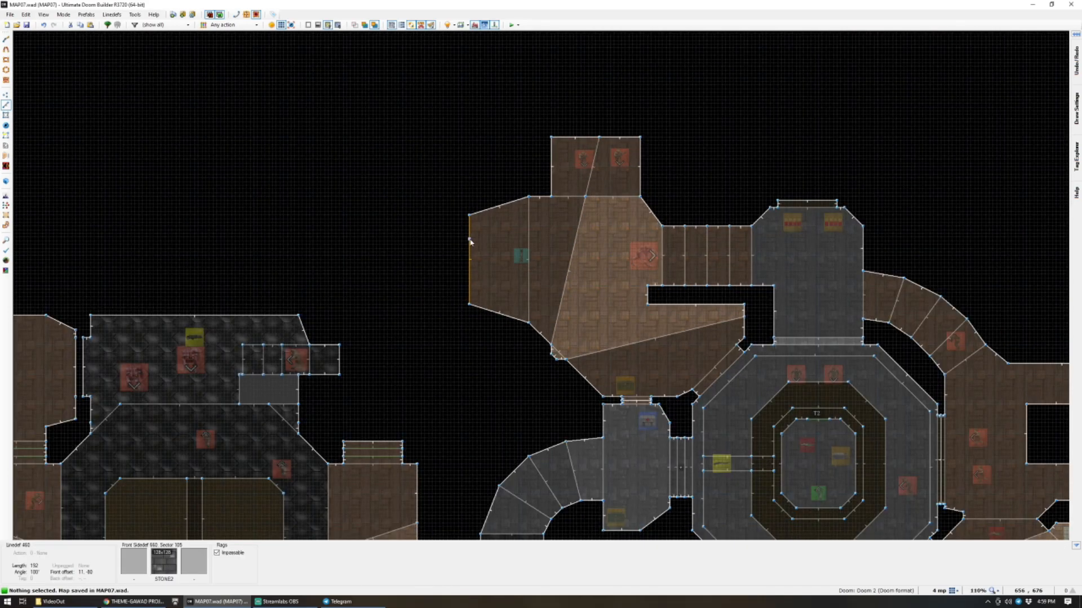
pyautogui.scroll(6, 493, 296)
pyautogui.scroll(3, 493, 296)
pyautogui.press('d')
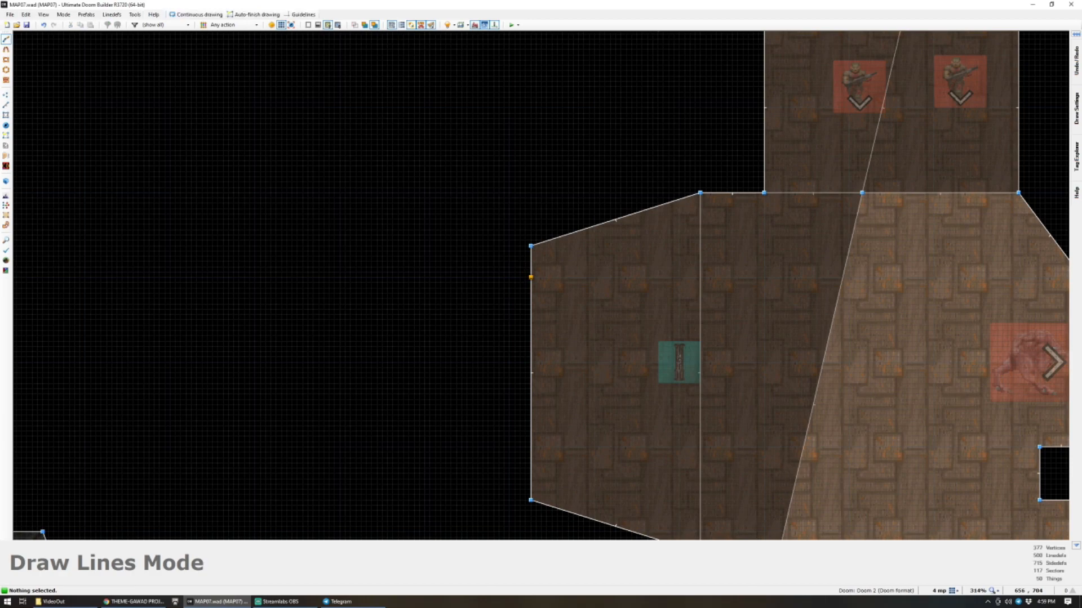
pyautogui.press('Escape')
# Copy the existing three-sector door and paste it near the northern brown room's west wall.
pyautogui.scroll(-10, 519, 277)
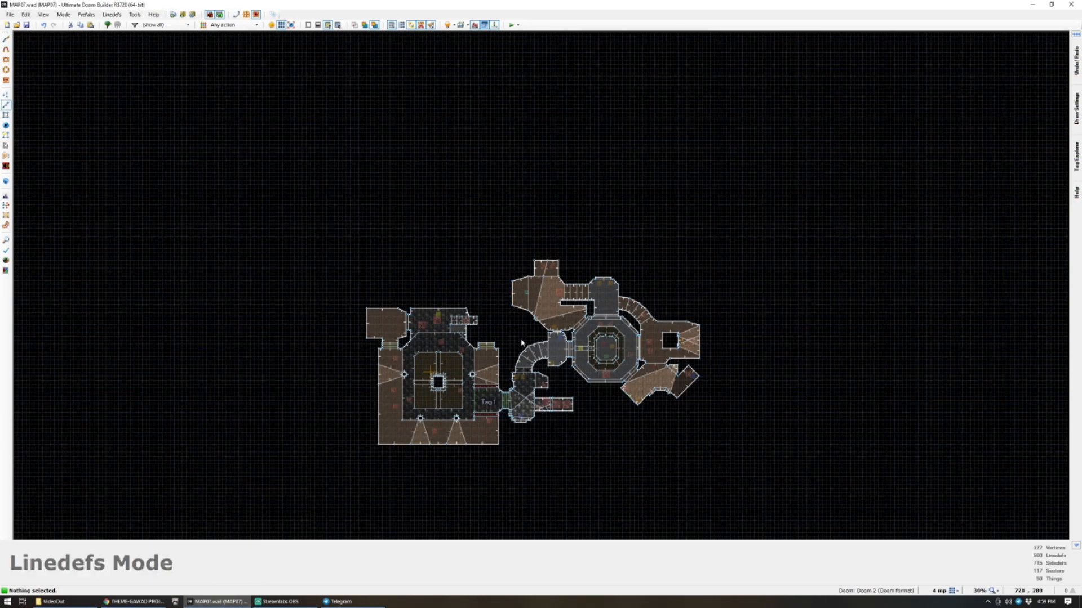
pyautogui.scroll(6, 489, 338)
pyautogui.scroll(4, 489, 338)
pyautogui.press('s')
pyautogui.click(501, 331)
pyautogui.hotkey('ctrl', 'c')
pyautogui.scroll(-5, 502, 334)
pyautogui.scroll(3, 562, 176)
pyautogui.hotkey('ctrl', 'v')
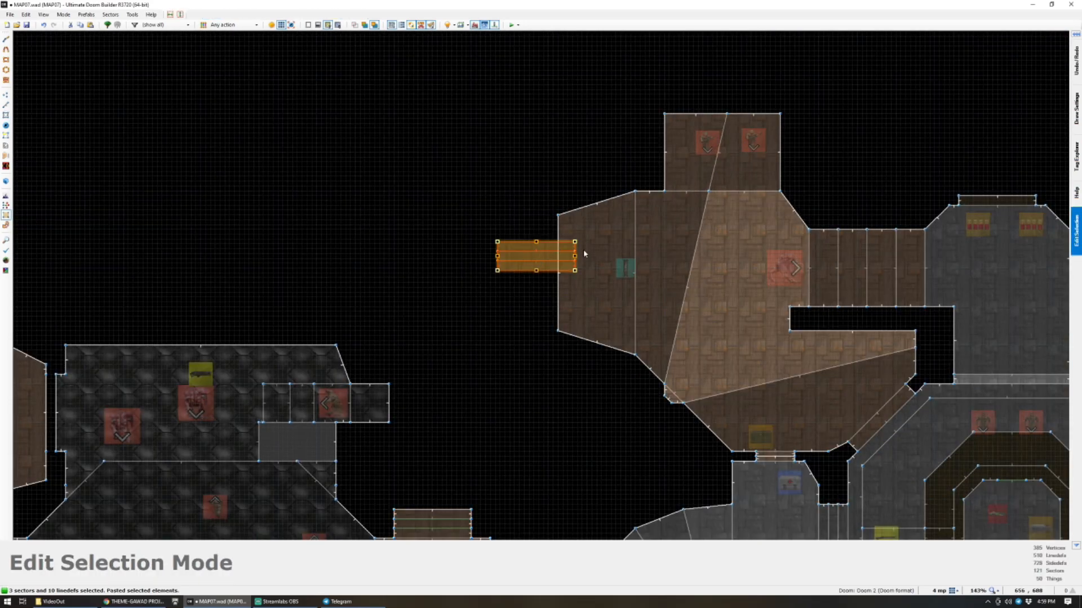
# Rotate the pasted door 90 degrees and attach it flush to the middle of the northern brown room's west wall.
pyautogui.moveTo(575, 241); pyautogui.dragTo(522, 217)
pyautogui.scroll(4, 548, 257)
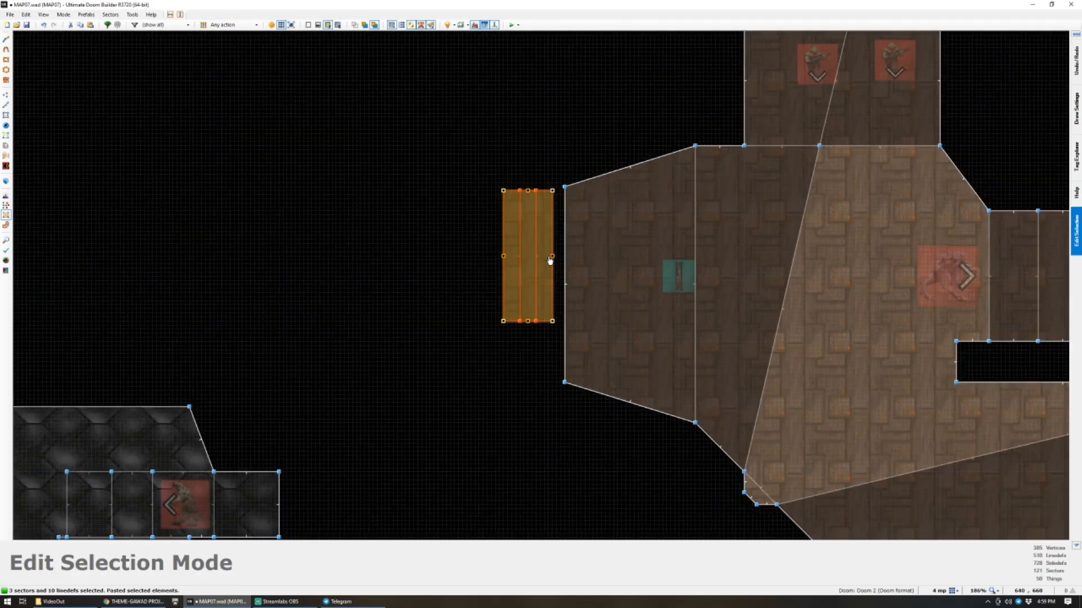
pyautogui.moveTo(539, 258); pyautogui.dragTo(552, 286)
pyautogui.scroll(-4, 552, 287)
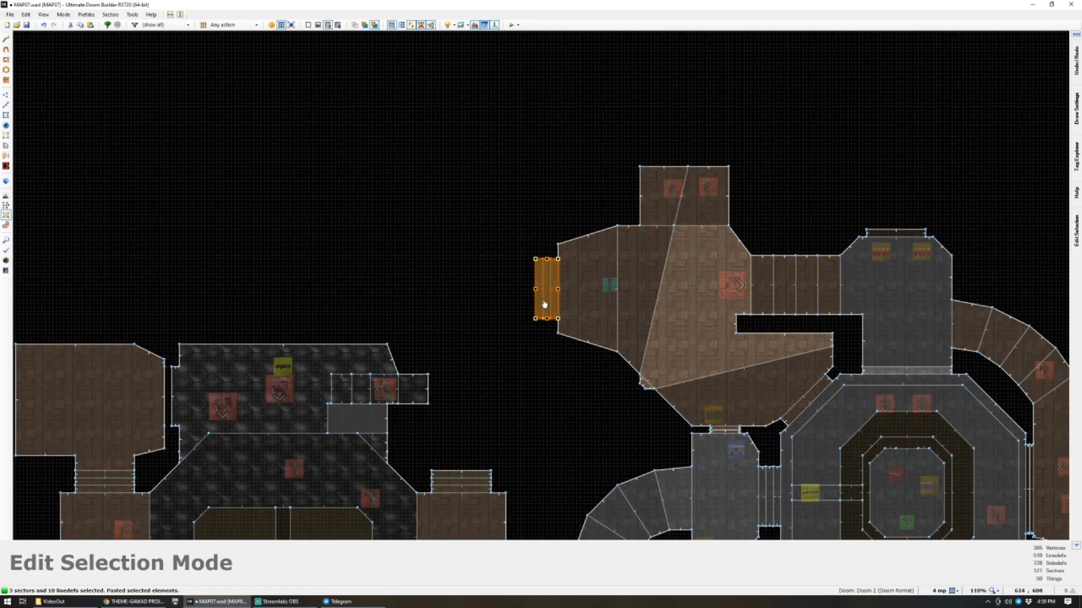
pyautogui.click(527, 319)
pyautogui.scroll(-3, 526, 317)
pyautogui.scroll(4, 527, 317)
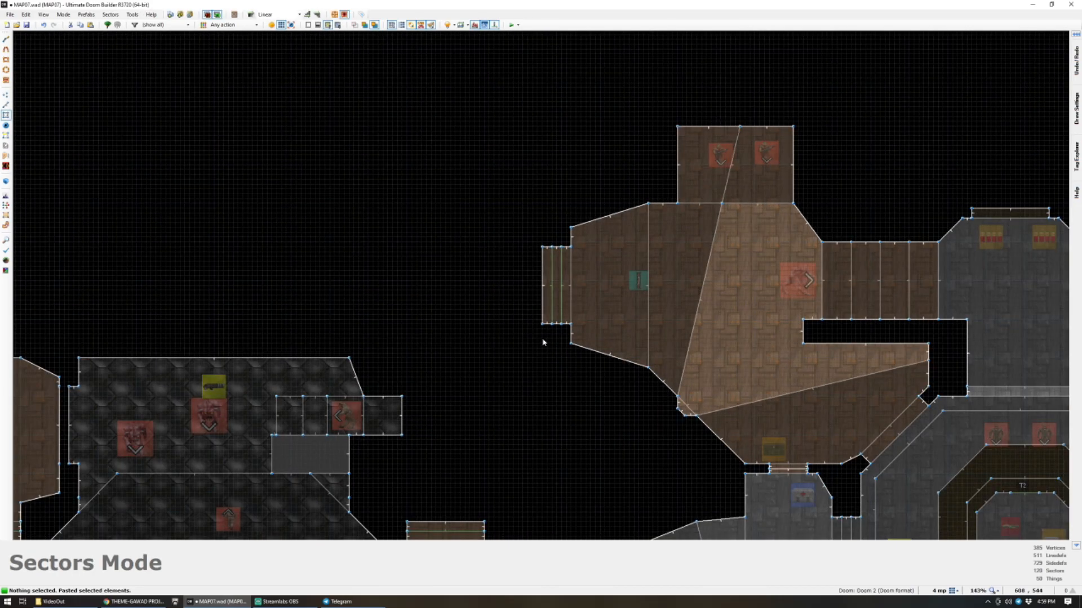
pyautogui.scroll(-1, 543, 346)
pyautogui.scroll(2, 549, 344)
# Raise the floors of the pasted door's three sectors to 144.
pyautogui.press('w')
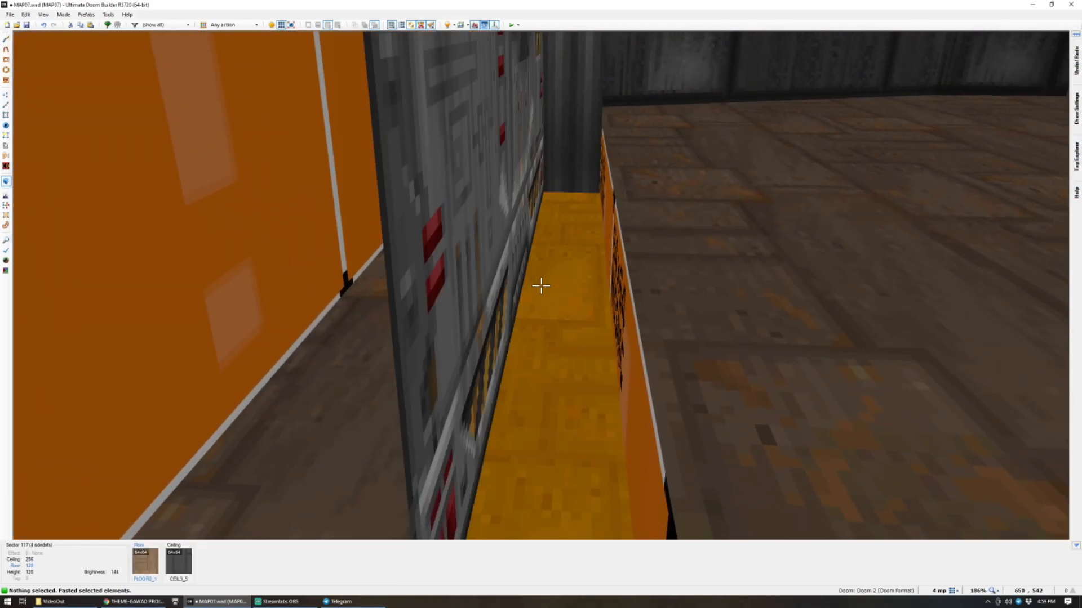
pyautogui.click(541, 285)
pyautogui.click(540, 285)
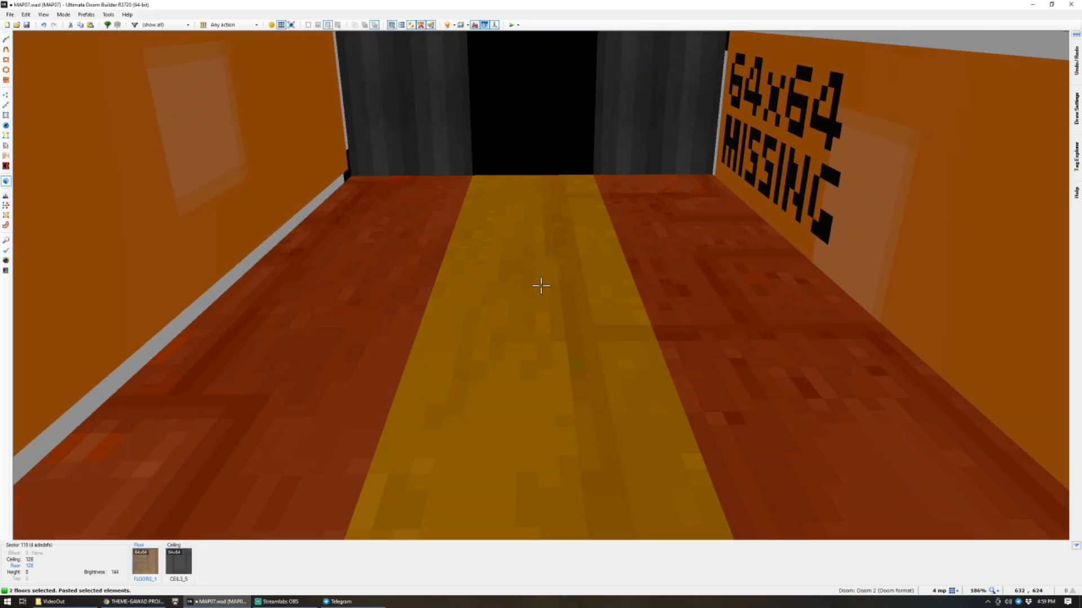
pyautogui.click(541, 286)
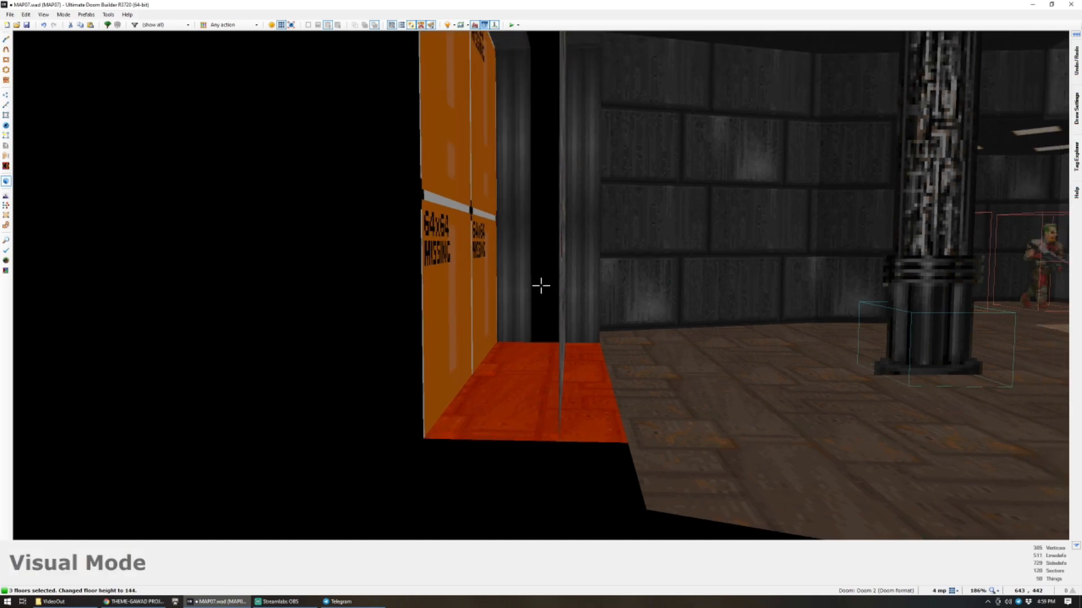
pyautogui.press('c')
# Raise the ceiling of the pasted door's middle sector.
pyautogui.click(541, 285)
pyautogui.click(541, 286)
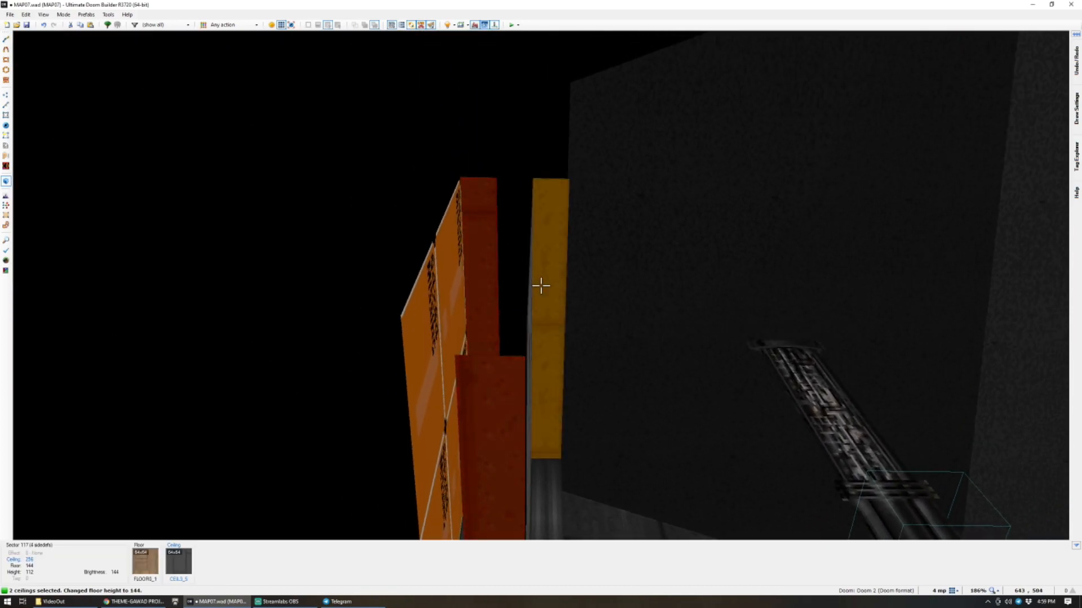
pyautogui.click(541, 286)
pyautogui.scroll(8, 541, 286)
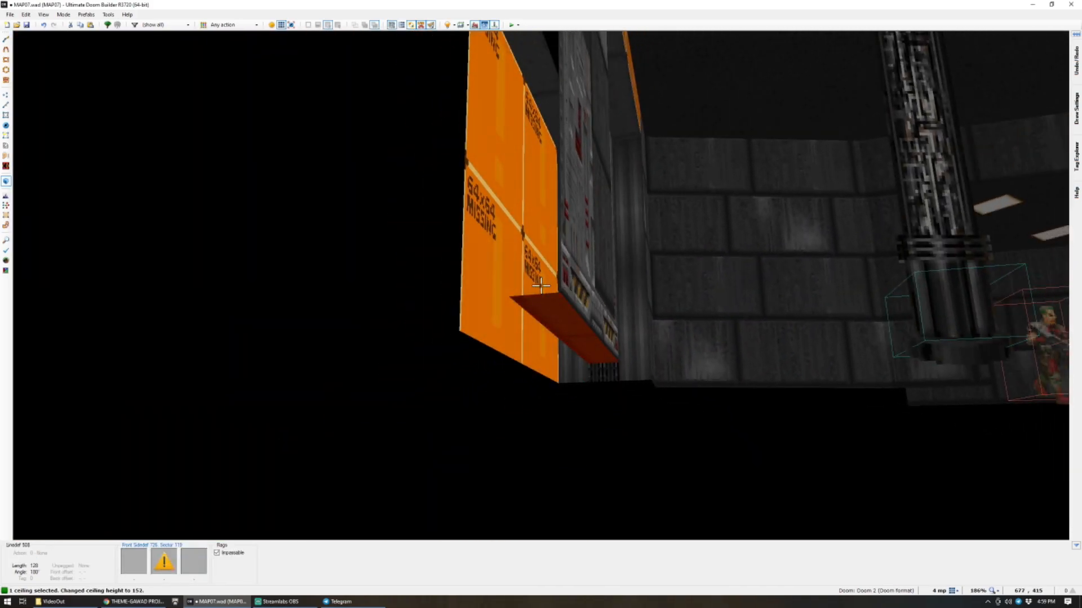
# Set the ceilings of the sectors flanking the door to a height of 240.
pyautogui.click(541, 285)
pyautogui.click(541, 286)
pyautogui.click(540, 285)
pyautogui.scroll(13, 541, 286)
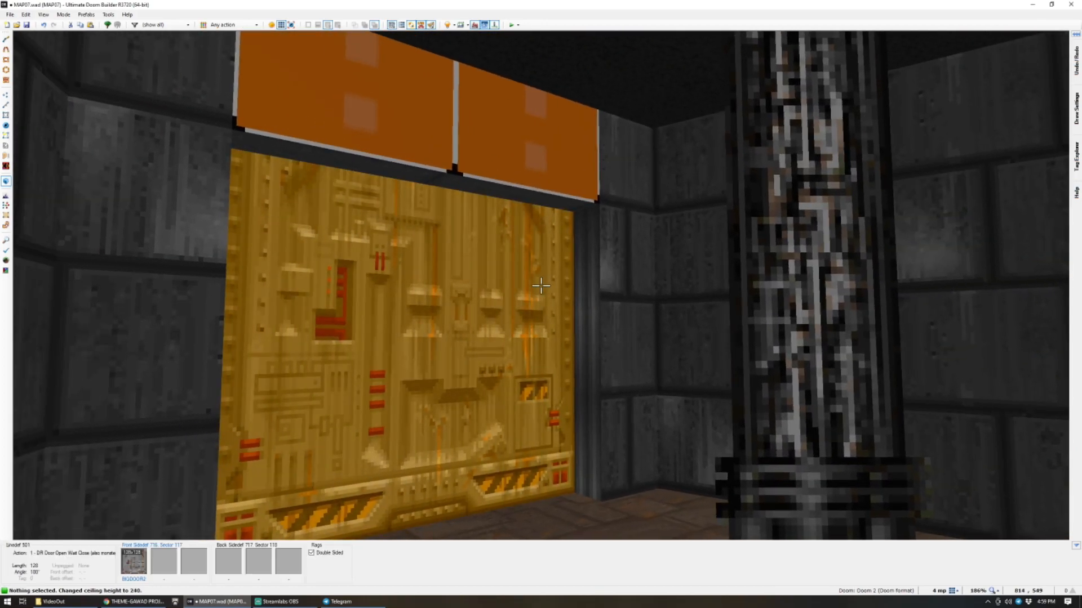
# Apply the BIGDOOR1 texture to the face of the northern room's west door.
pyautogui.rightClick(541, 285)
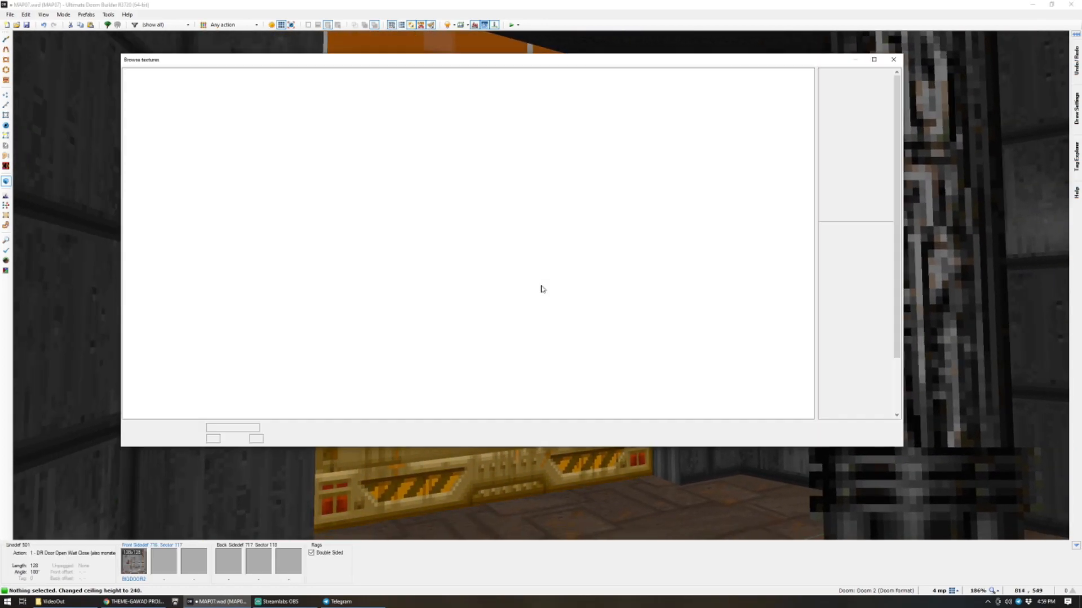
pyautogui.write('BIG')
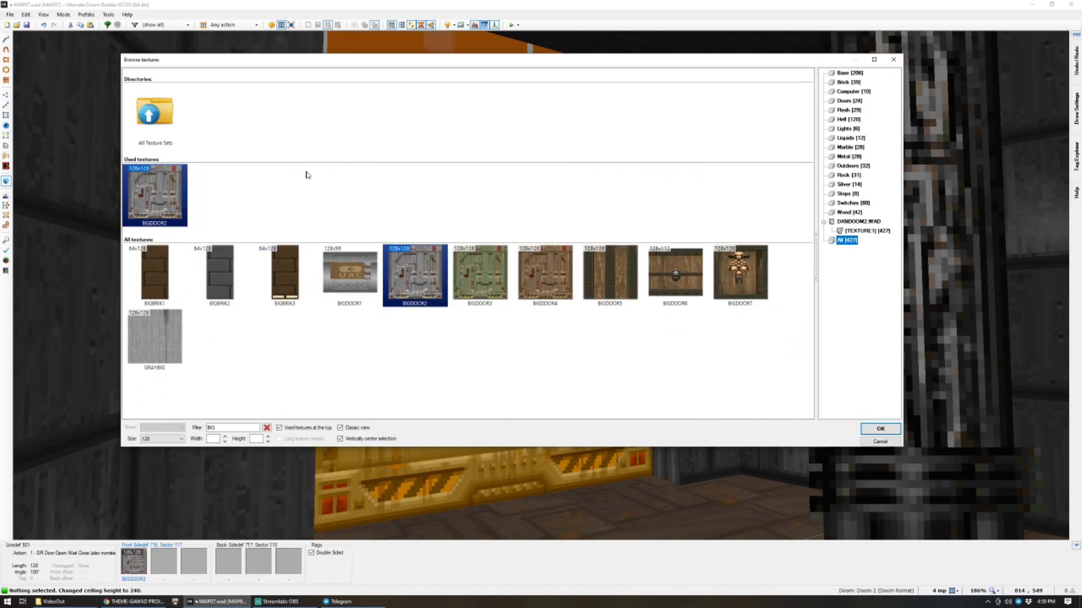
pyautogui.click(332, 264)
pyautogui.doubleClick(332, 265)
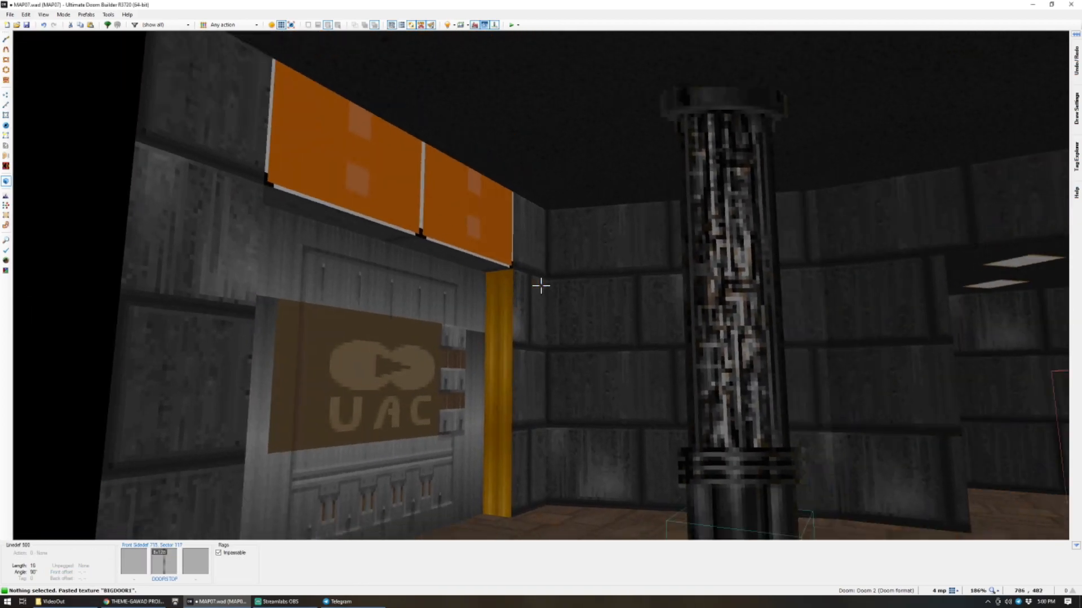
# Paste the STONE2 texture onto the missing wall section above the west door and auto-align it horizontally and vertically.
pyautogui.hotkey('ctrl', 'c')
pyautogui.hotkey('ctrl', 'v')
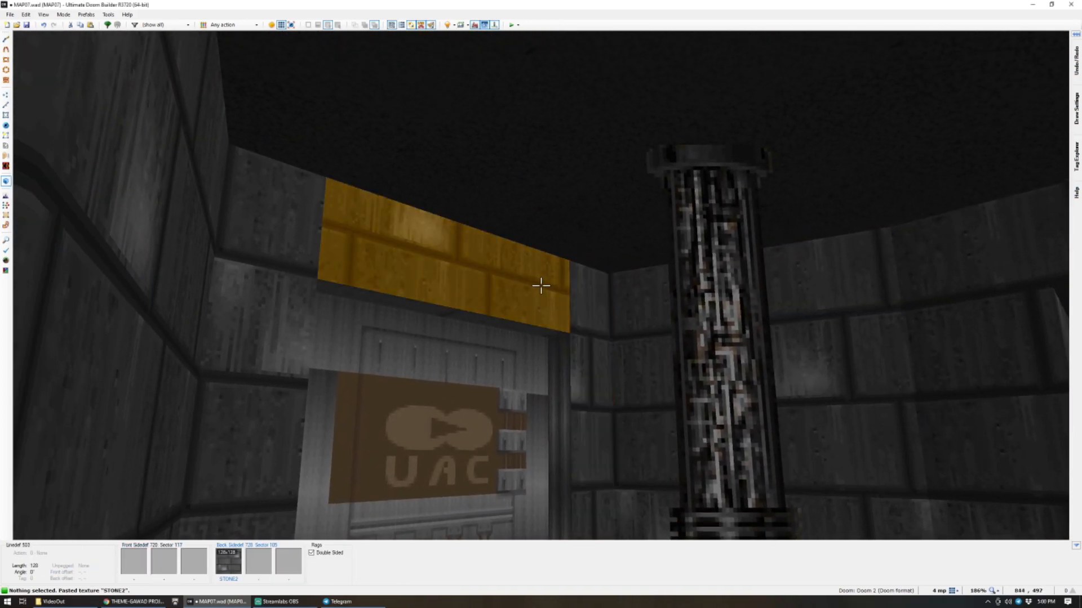
pyautogui.press('u')
pyautogui.hotkey('ctrl', 'a')
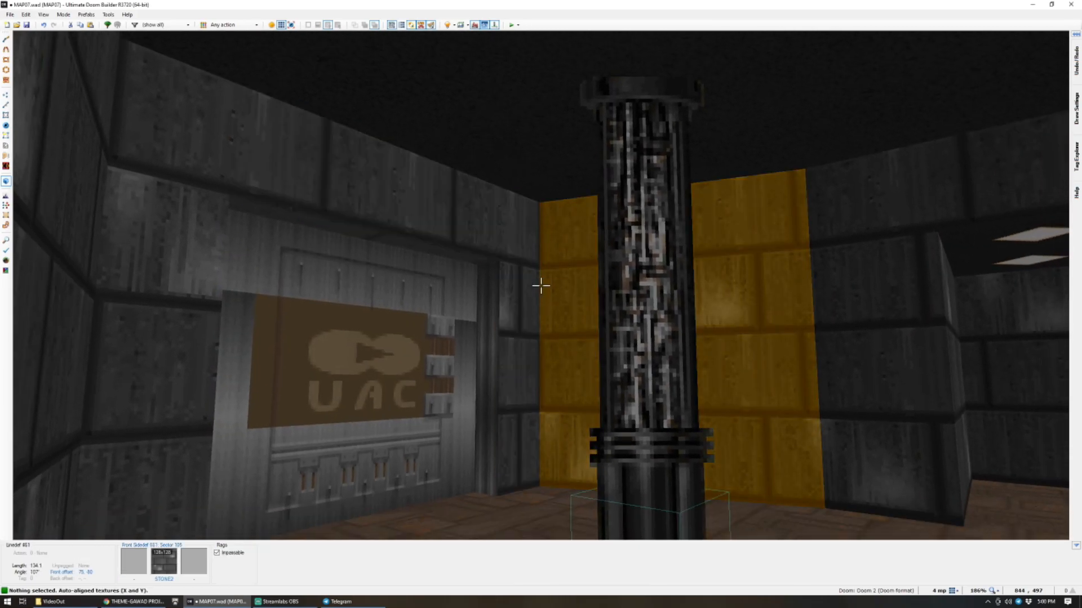
# Draw a closed room beyond the west door, with a 188 west wall, a 100 north wall and angled corners meeting the door.
pyautogui.press('e')
pyautogui.press('s')
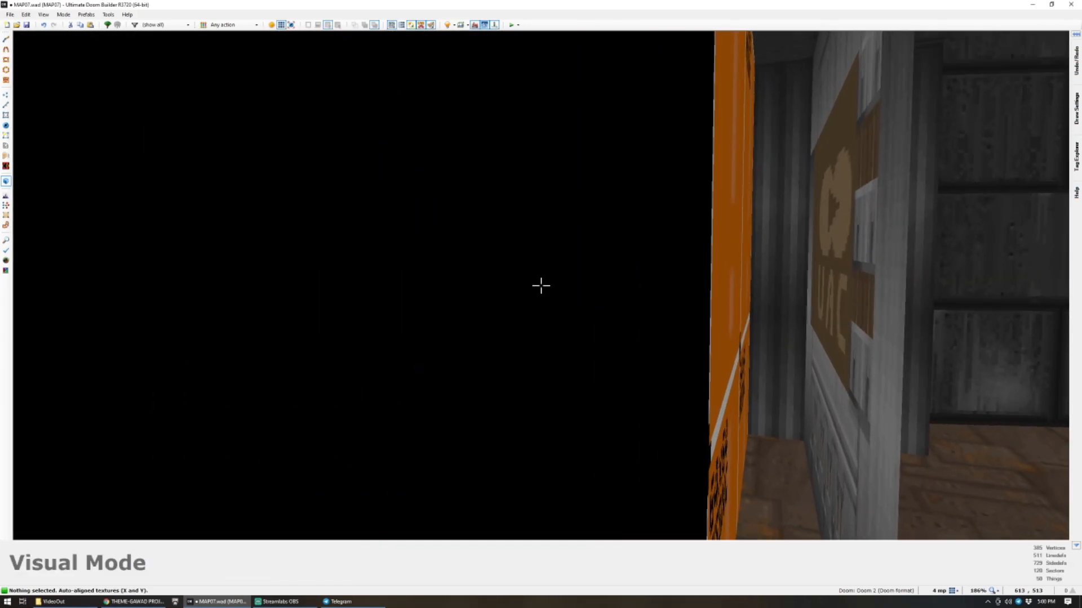
pyautogui.press('w')
pyautogui.scroll(-5, 537, 275)
pyautogui.scroll(9, 532, 276)
pyautogui.scroll(-3, 513, 275)
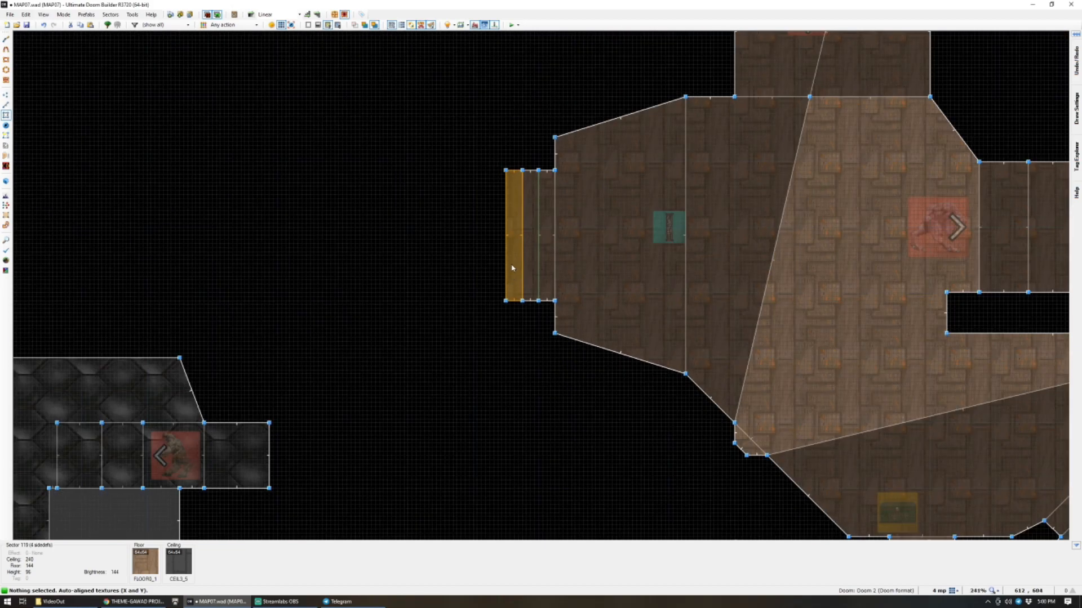
pyautogui.scroll(2, 459, 197)
pyautogui.press('space')
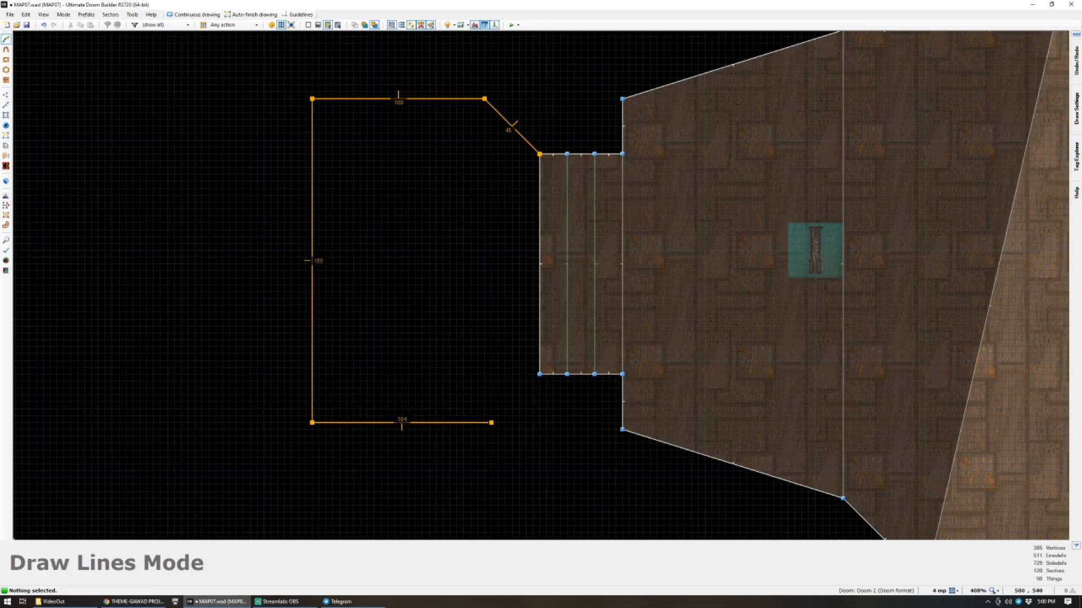
pyautogui.click(540, 154)
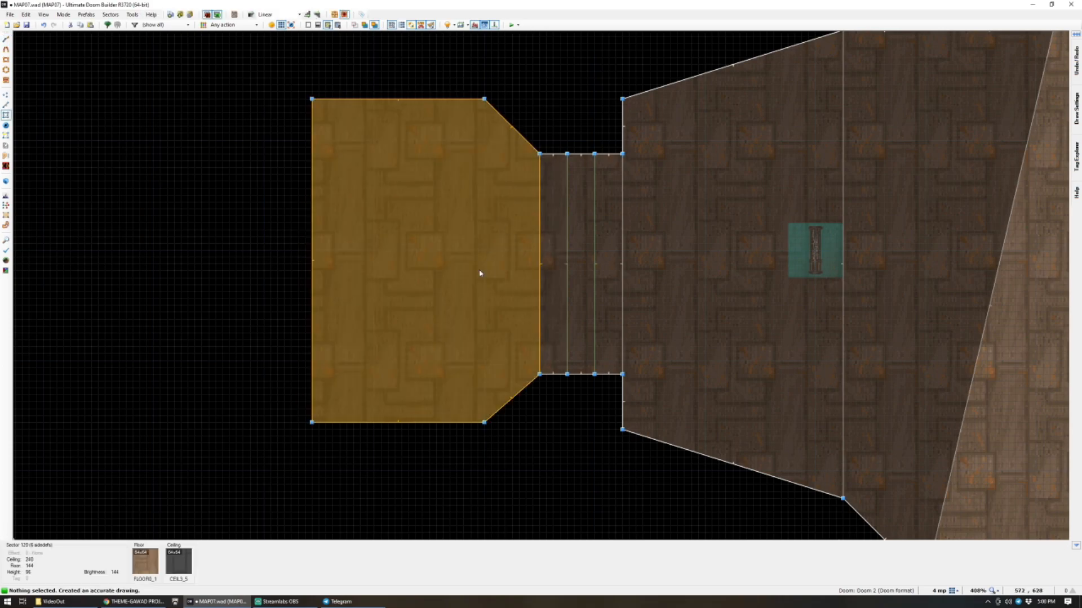
# Place an Imp facing east toward the door in the northern part of the new west room.
pyautogui.scroll(-4, 473, 248)
pyautogui.press('w')
pyautogui.press('d')
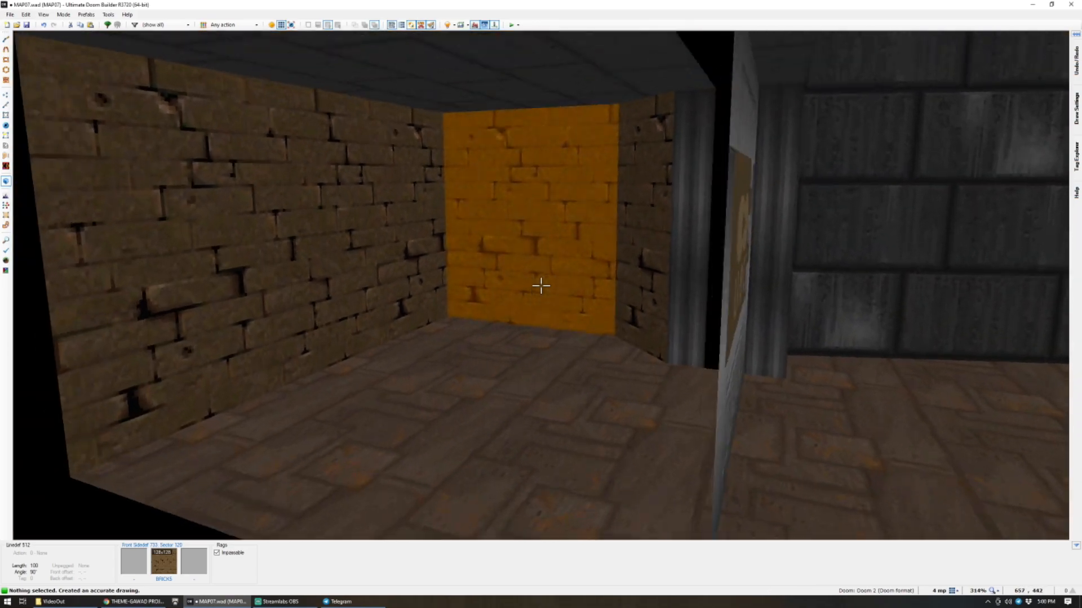
pyautogui.press('e')
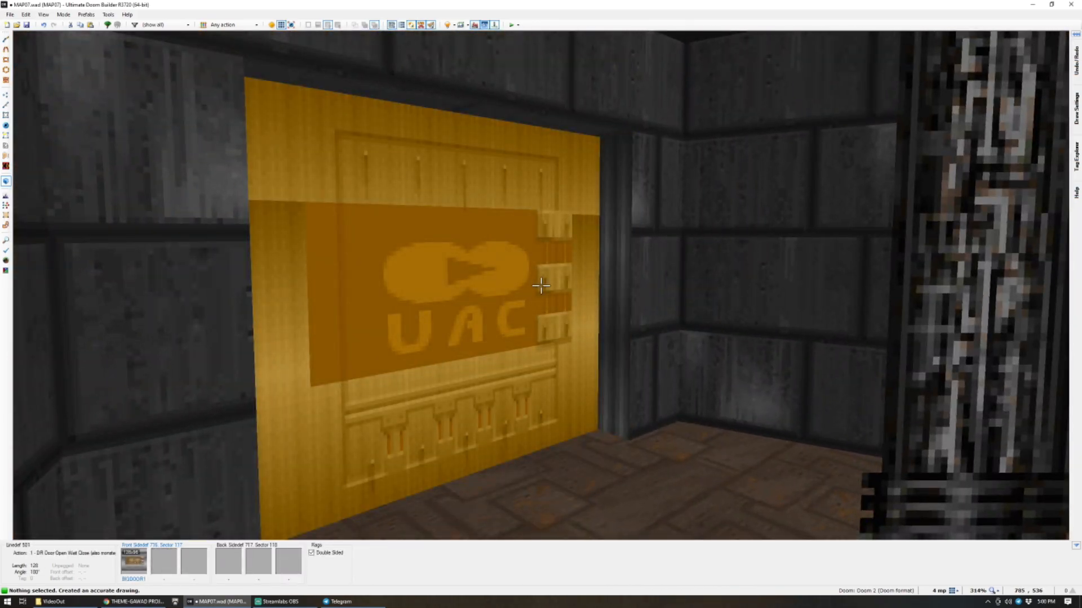
pyautogui.press('w')
pyautogui.press('t')
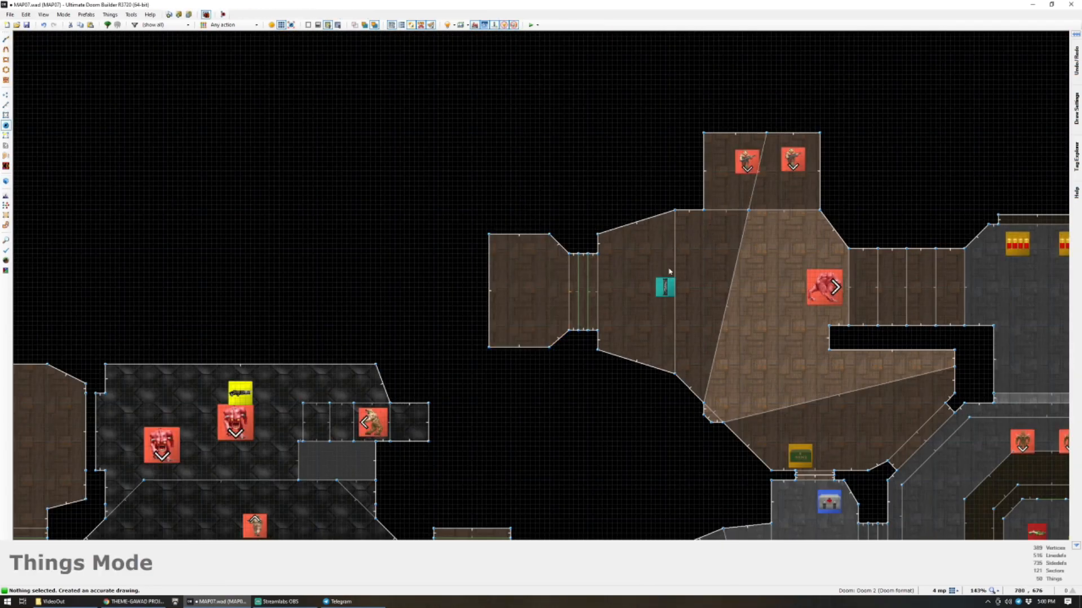
pyautogui.press('Insert')
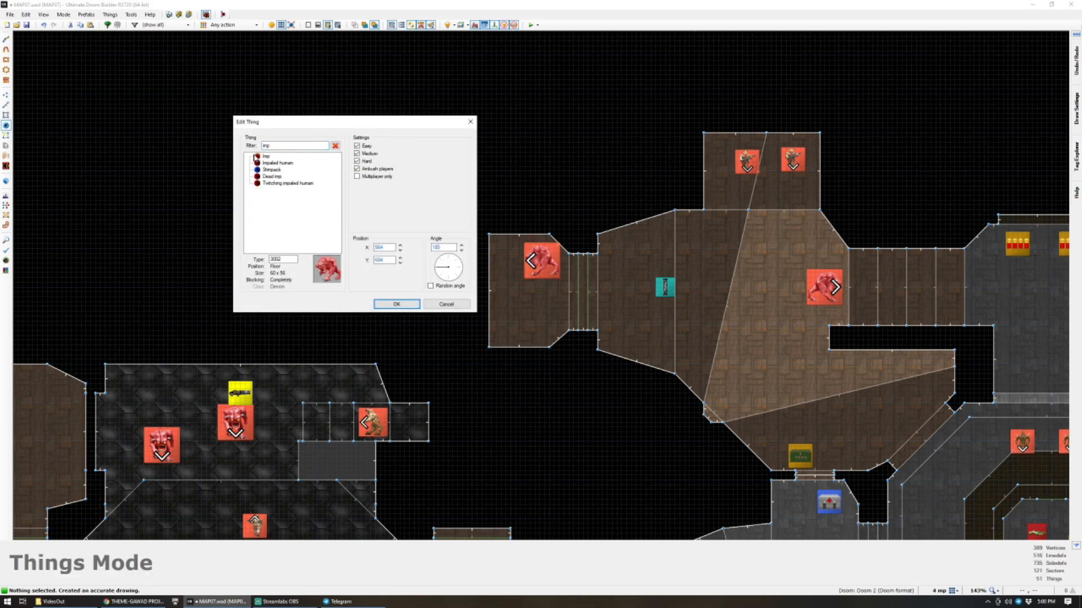
pyautogui.click(399, 306)
pyautogui.moveTo(541, 264); pyautogui.dragTo(509, 259, button='right')
# Duplicate the Imp twice, placing one copy near the door and one in the room's southern part.
pyautogui.hotkey('ctrl', 'c')
pyautogui.hotkey('ctrl', 'v')
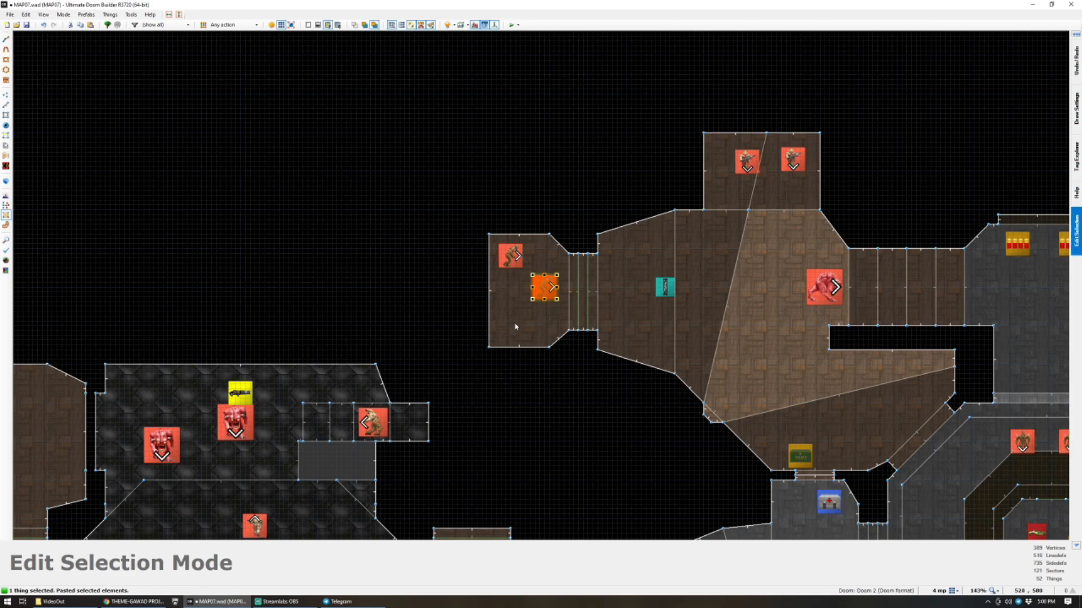
pyautogui.hotkey('ctrl', 'v')
pyautogui.click(431, 293)
pyautogui.scroll(-3, 411, 288)
pyautogui.scroll(3, 427, 268)
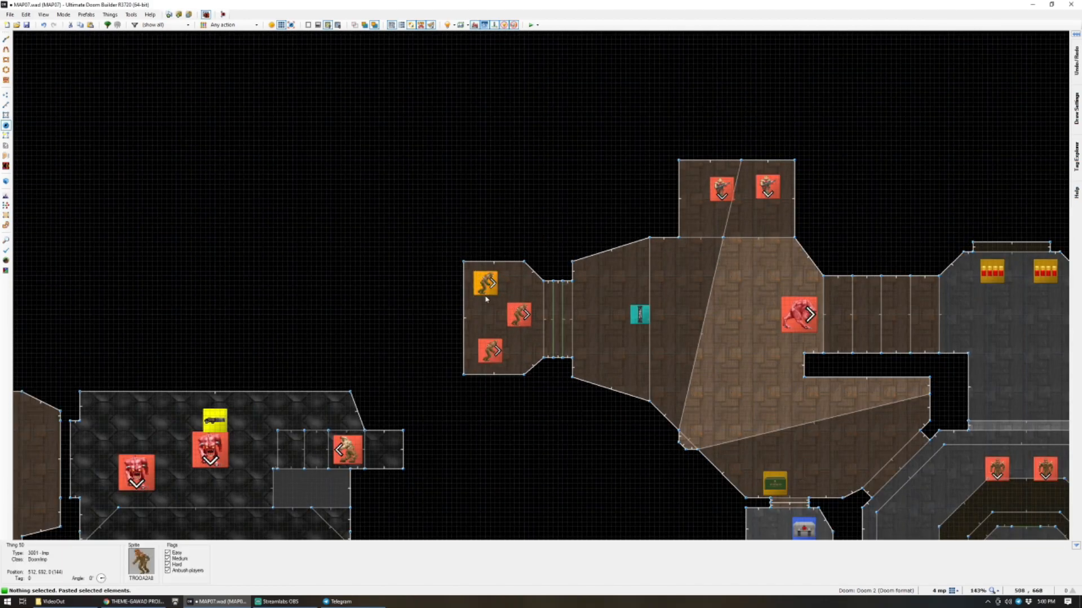
# Add a Medikit between the three Imps in the west room and save the map.
pyautogui.press('Insert')
pyautogui.write('med')
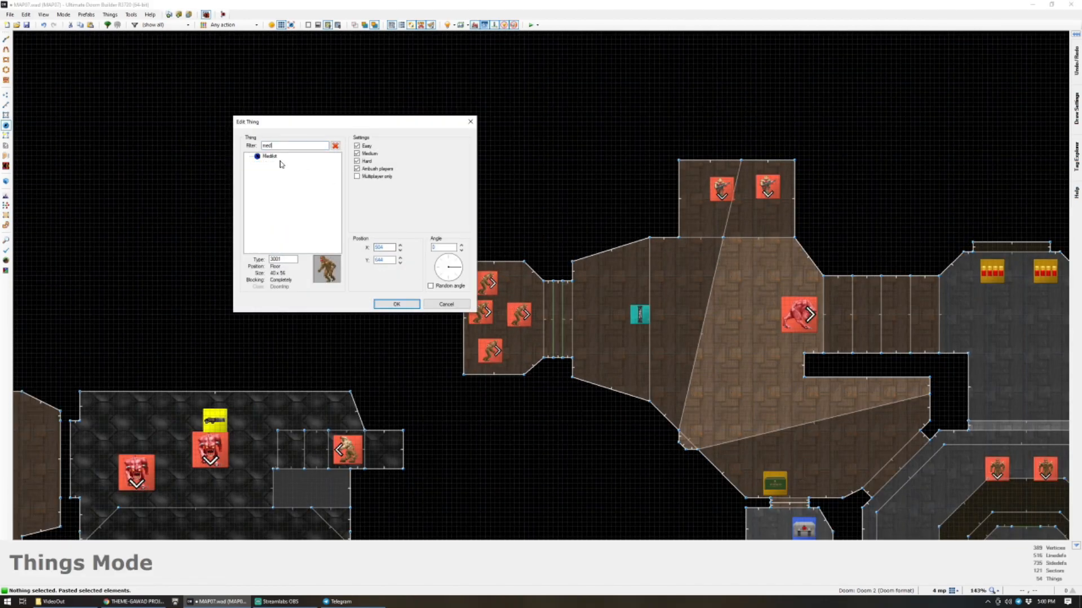
pyautogui.doubleClick(275, 158)
pyautogui.moveTo(480, 314); pyautogui.dragTo(487, 319)
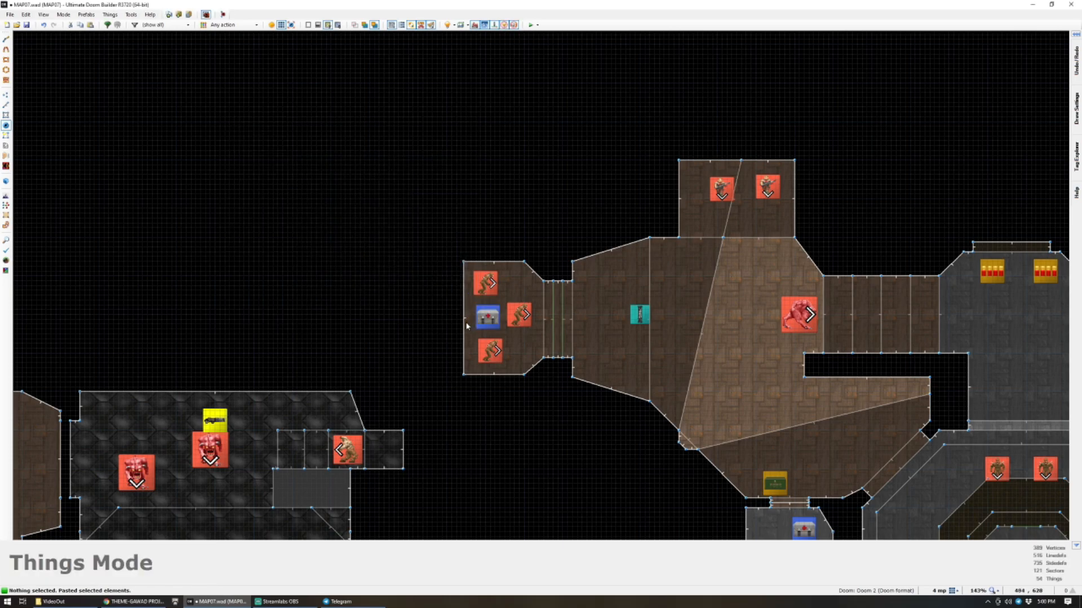
pyautogui.scroll(-2, 468, 326)
pyautogui.scroll(3, 482, 353)
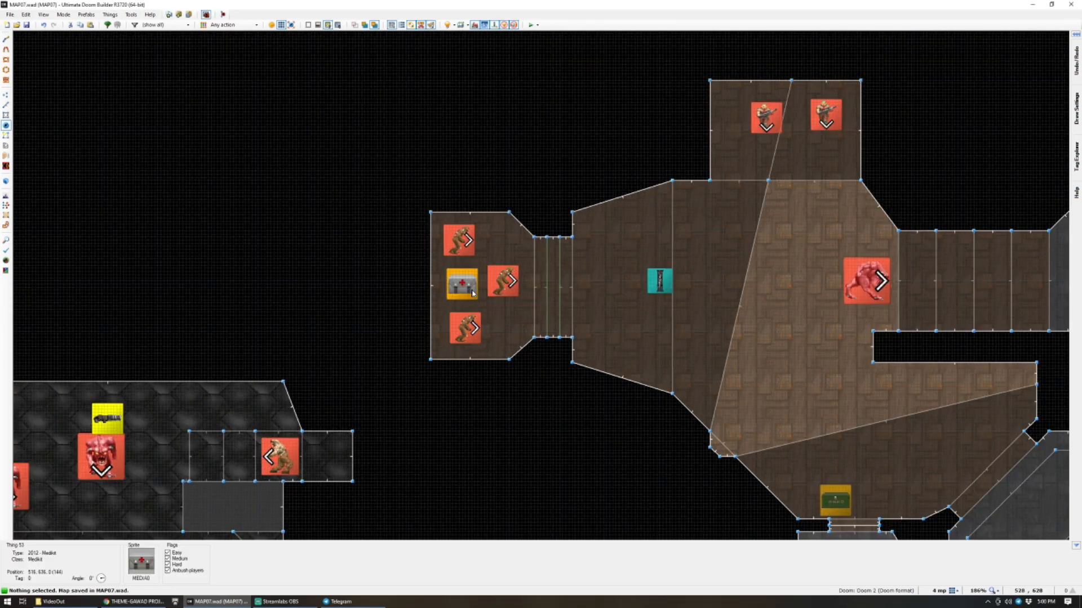
# Change the Medikit among the Imps to a Berserk pack and save the map.
pyautogui.scroll(-5, 473, 292)
pyautogui.scroll(5, 476, 297)
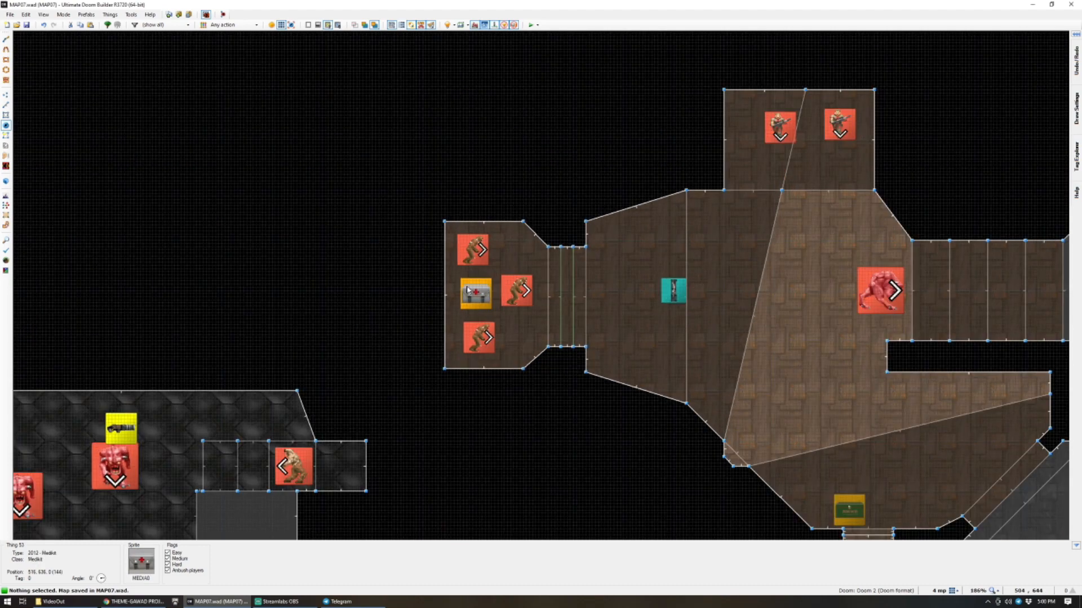
pyautogui.rightClick(473, 295)
pyautogui.write('sy')
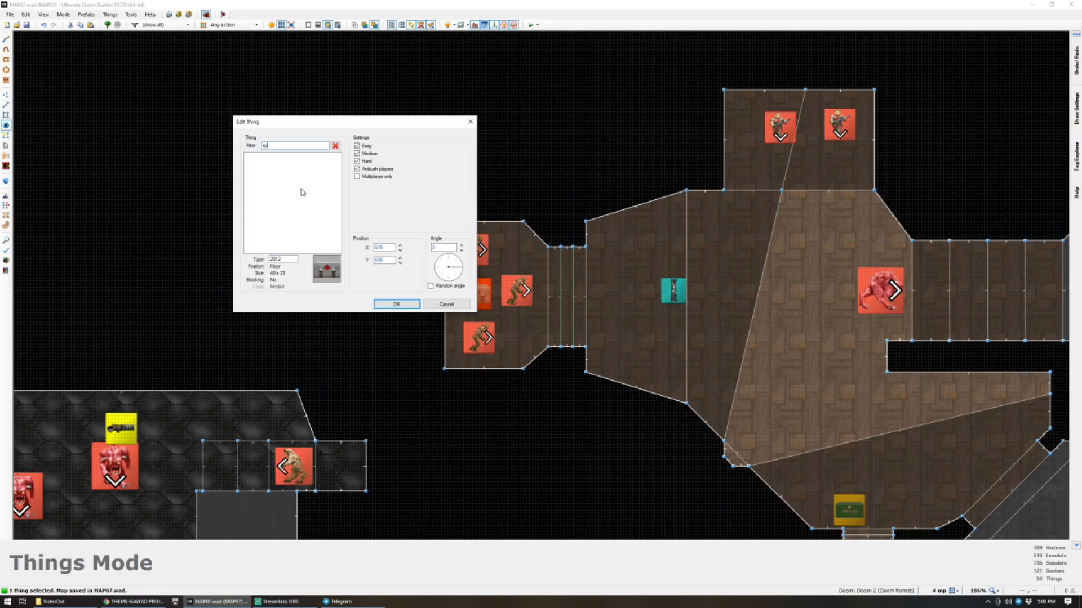
pyautogui.doubleClick(278, 156)
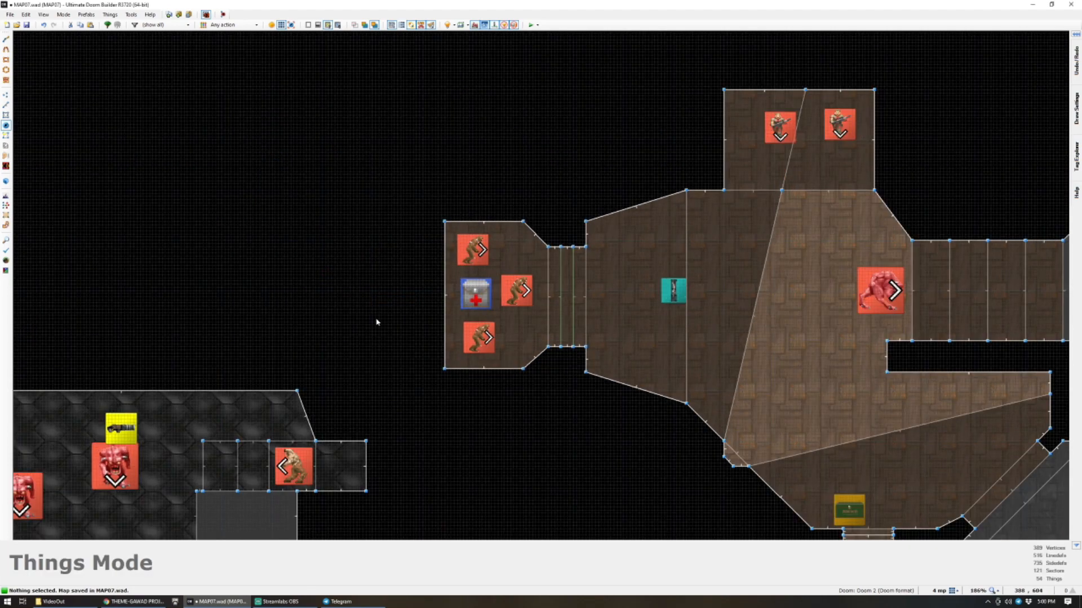
pyautogui.scroll(-3, 420, 320)
pyautogui.scroll(5, 422, 322)
pyautogui.scroll(-4, 422, 321)
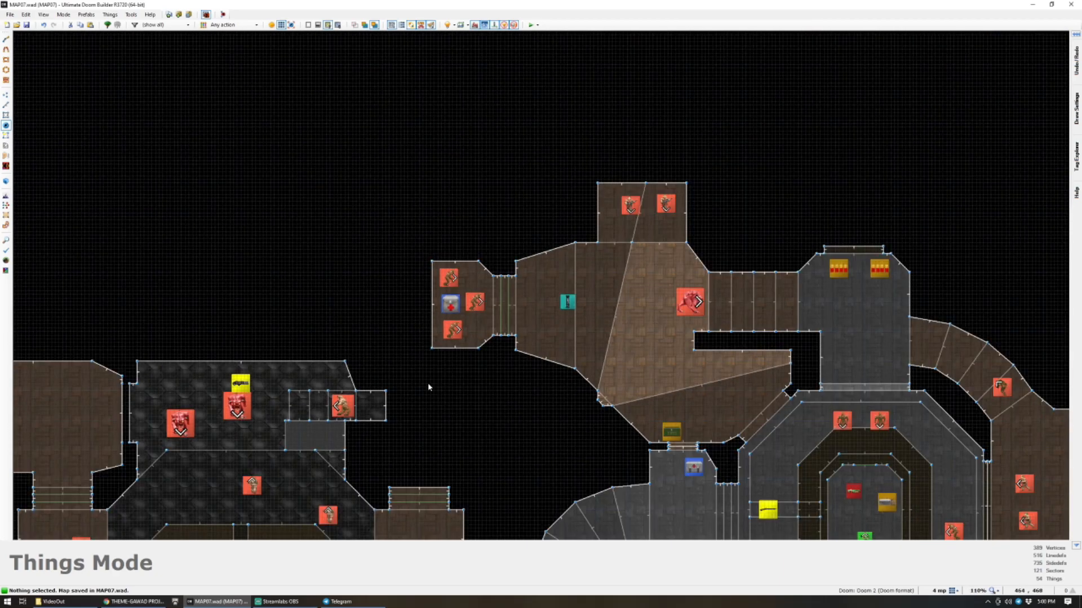
# Move the dark alcove's two eastern end vertices outward so its last section is 108 long.
pyautogui.scroll(3, 417, 494)
pyautogui.scroll(-2, 312, 337)
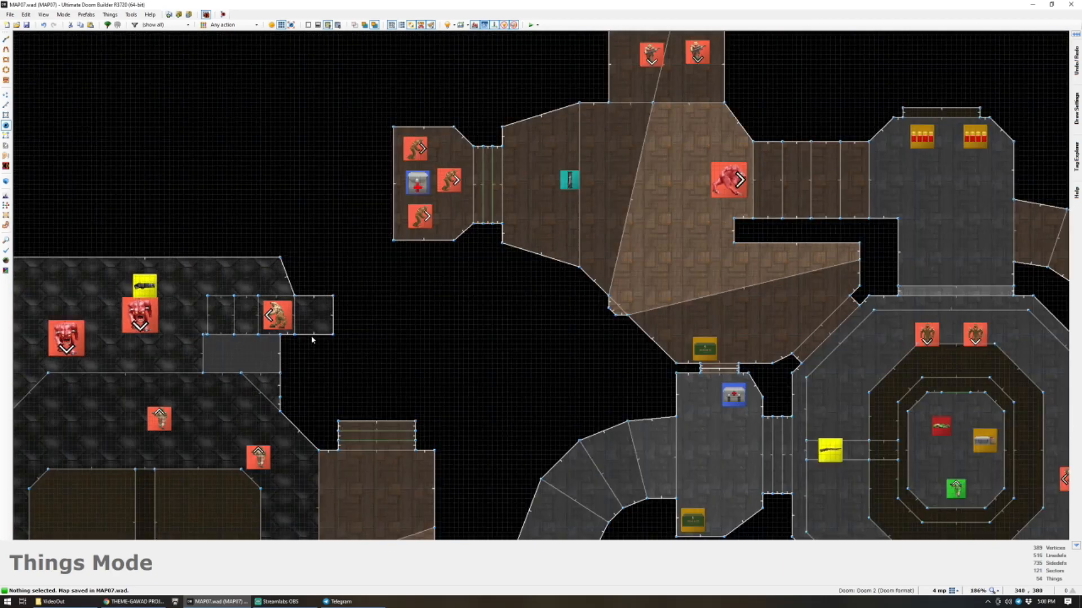
pyautogui.scroll(1, 331, 327)
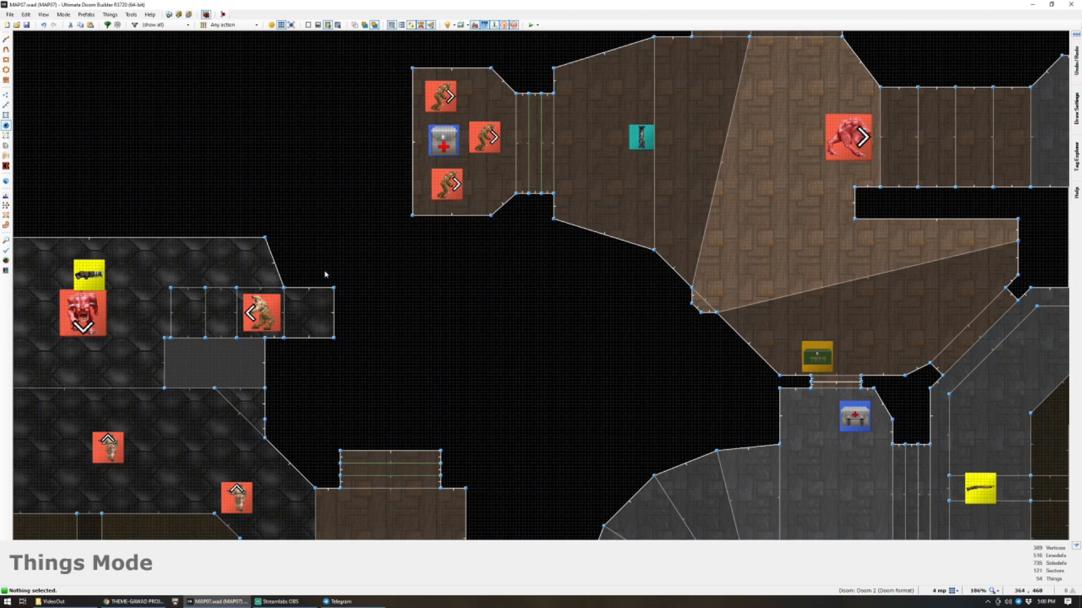
pyautogui.press('v')
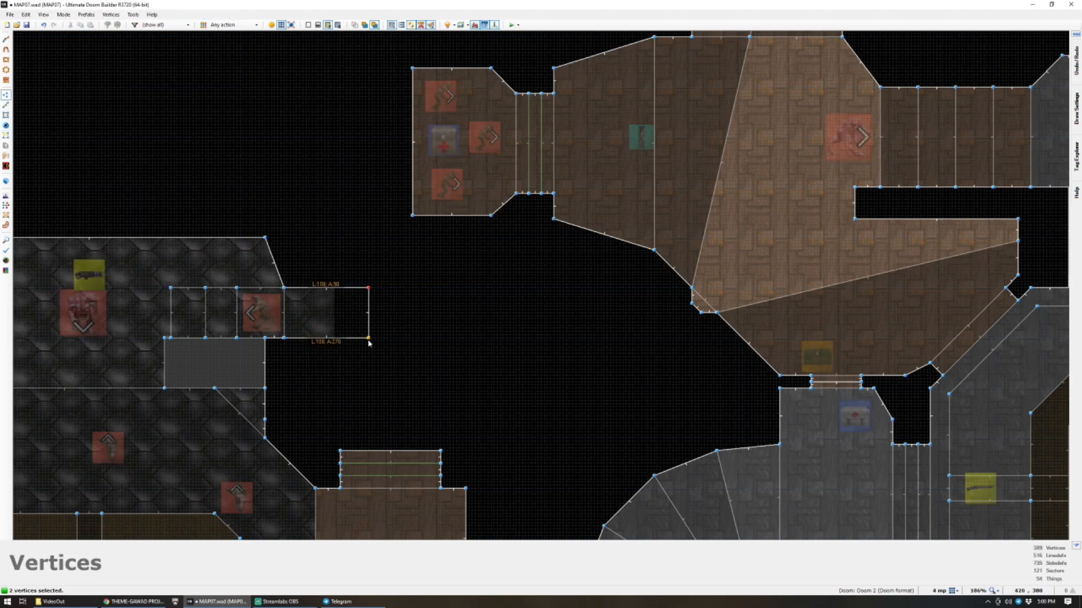
# Draw a large irregular room from the southern brown room's north doorway, with a 220 north wall and 128 stepped west walls.
pyautogui.press('c')
pyautogui.scroll(-1, 356, 370)
pyautogui.scroll(2, 356, 409)
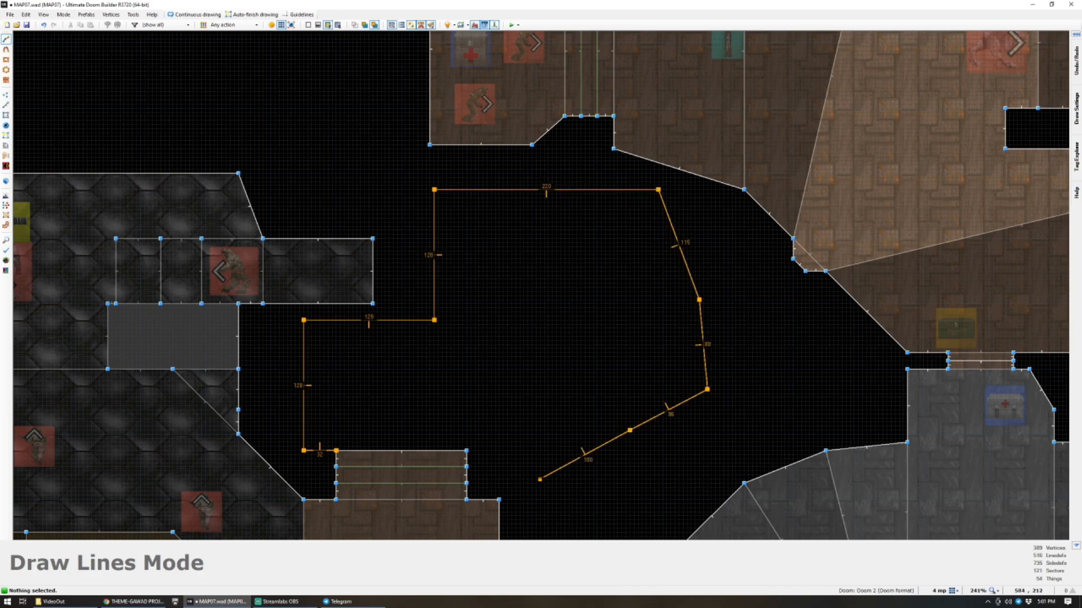
pyautogui.click(335, 452)
# Inspect the new brick room in 3D and its gap to the Imp room.
pyautogui.press('q')
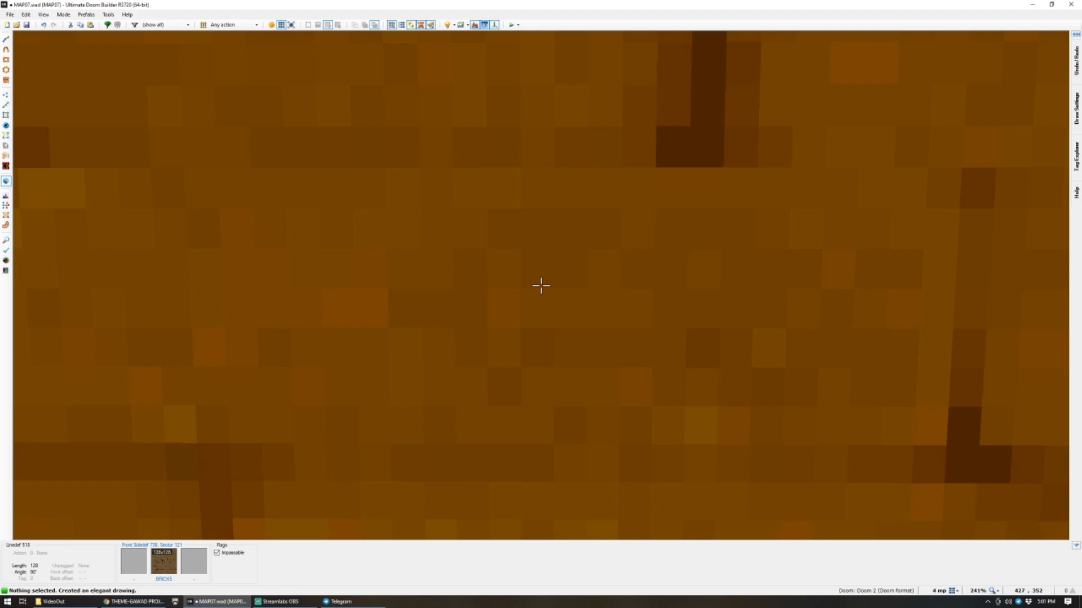
pyautogui.press('w')
pyautogui.press('w')
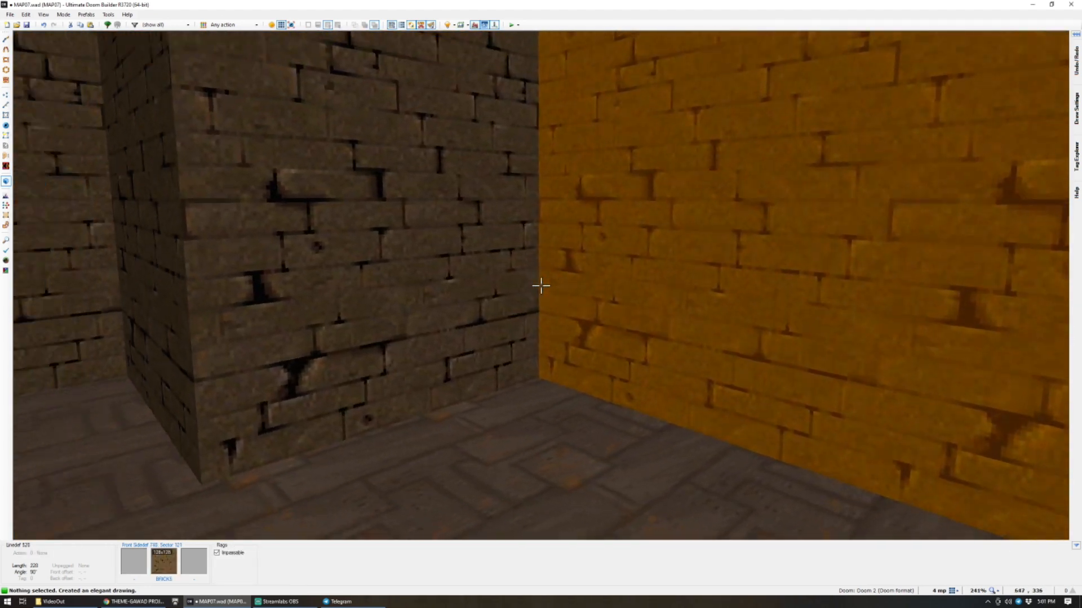
pyautogui.press('q')
pyautogui.scroll(-3, 541, 285)
pyautogui.scroll(2, 512, 218)
pyautogui.press('q')
pyautogui.press('w')
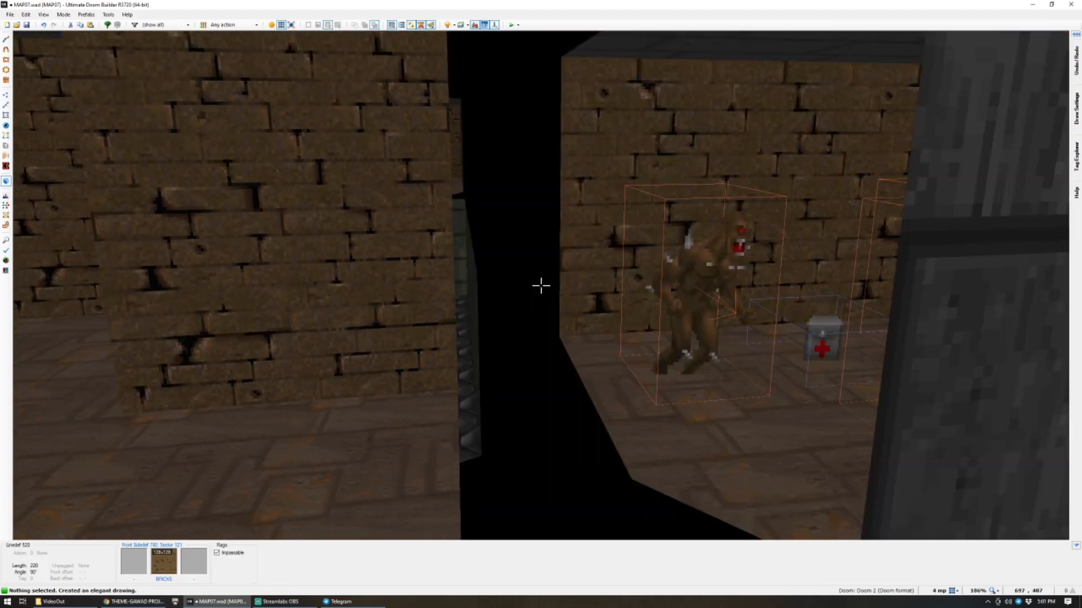
# Move the Imp room's south wall to 16 units from the new room and link them with a 64-wide passage sector.
pyautogui.press('q')
pyautogui.scroll(5, 512, 273)
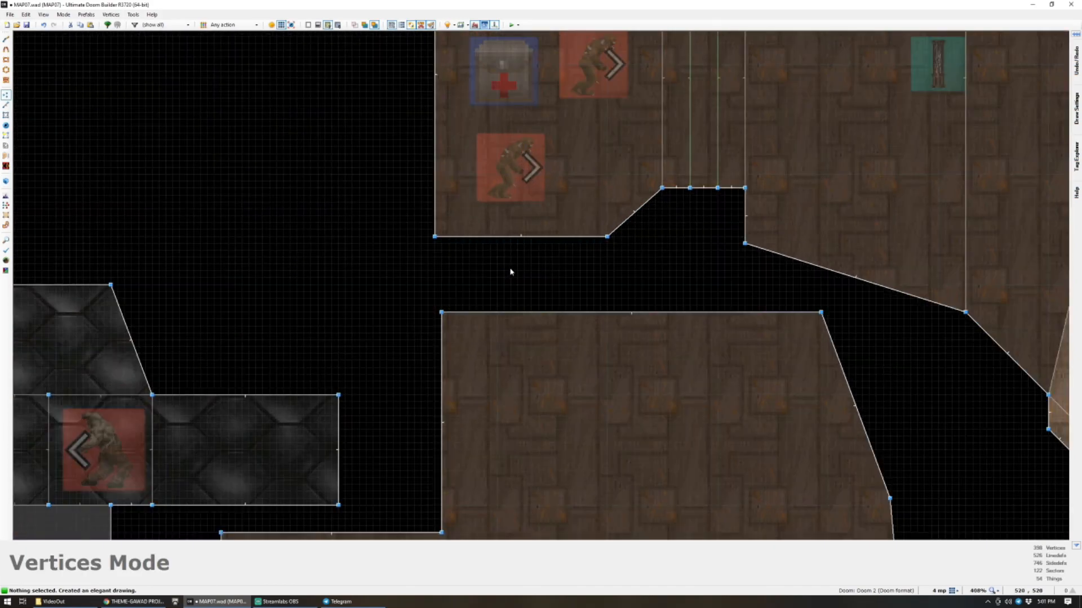
pyautogui.moveTo(603, 242); pyautogui.dragTo(607, 285)
pyautogui.moveTo(434, 290); pyautogui.dragTo(435, 291)
pyautogui.scroll(4, 507, 303)
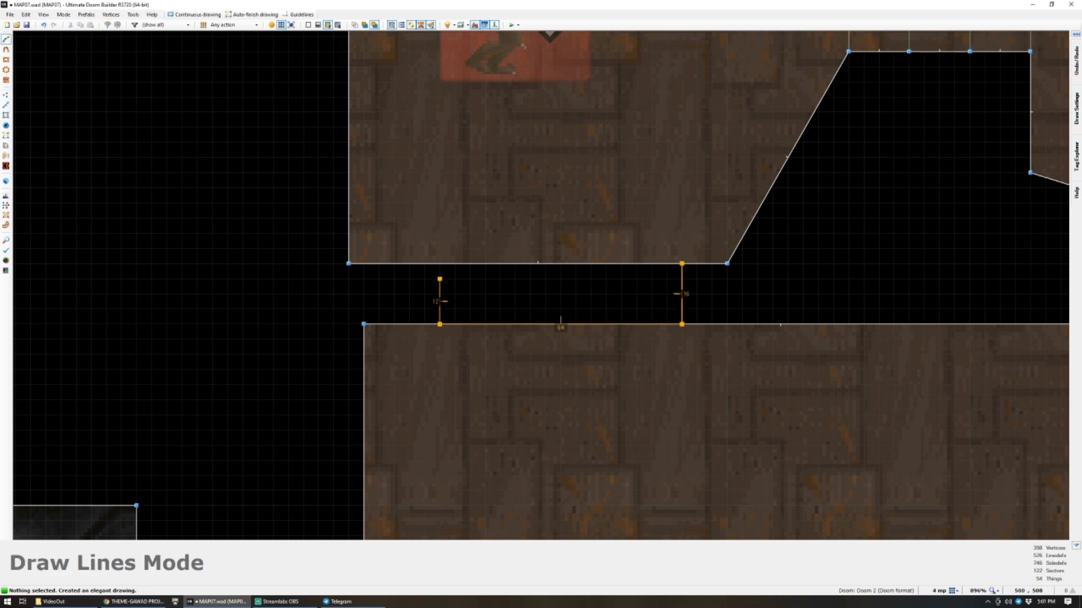
pyautogui.click(682, 264)
# Raise the connecting passage's floor to 160 and paste the BRICKS texture onto its untextured riser.
pyautogui.press('q')
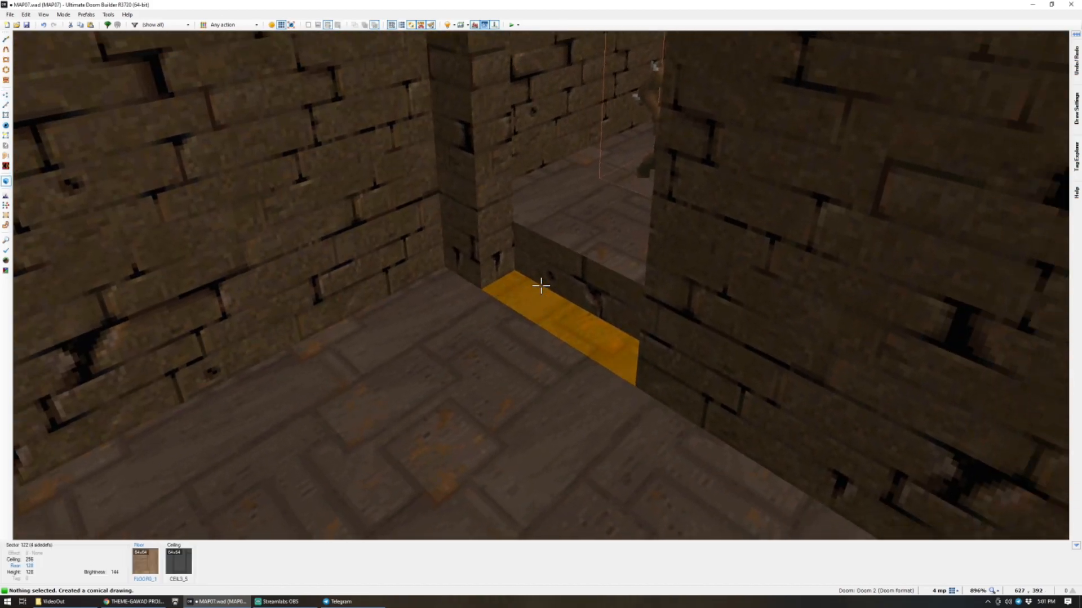
pyautogui.click(541, 286)
pyautogui.scroll(2, 541, 286)
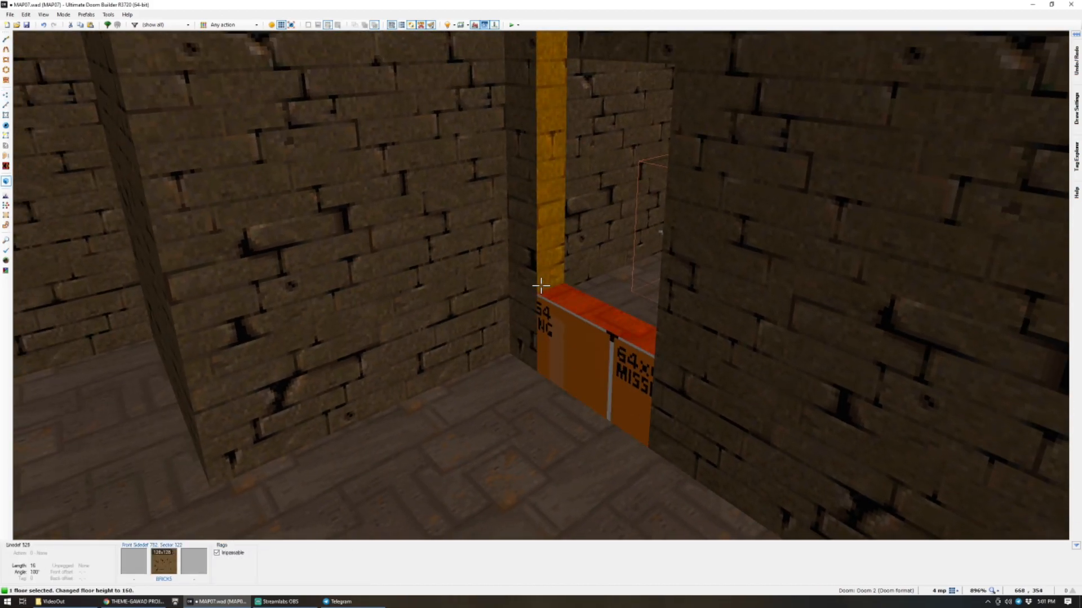
pyautogui.press('c')
pyautogui.hotkey('ctrl', 'c')
pyautogui.hotkey('ctrl', 'v')
# Copy the barred window sectors between the brown and grey rooms and paste them into the passage linking the Imp room and brick room.
pyautogui.press('q')
pyautogui.scroll(-3, 539, 280)
pyautogui.scroll(5, 575, 275)
pyautogui.press('s')
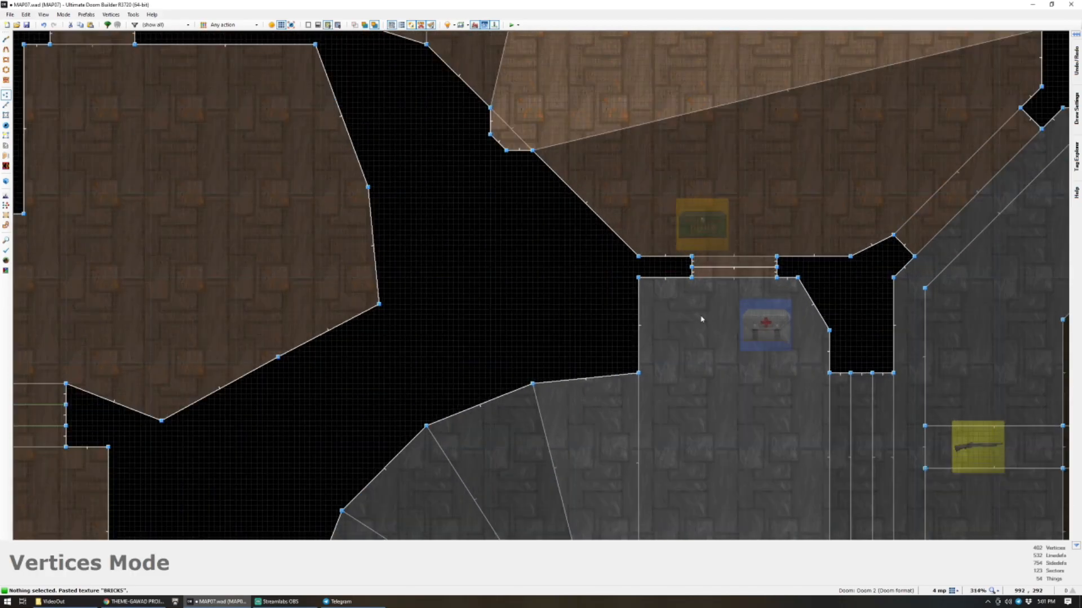
pyautogui.hotkey('ctrl', 'c')
pyautogui.scroll(-6, 720, 270)
pyautogui.scroll(9, 357, 241)
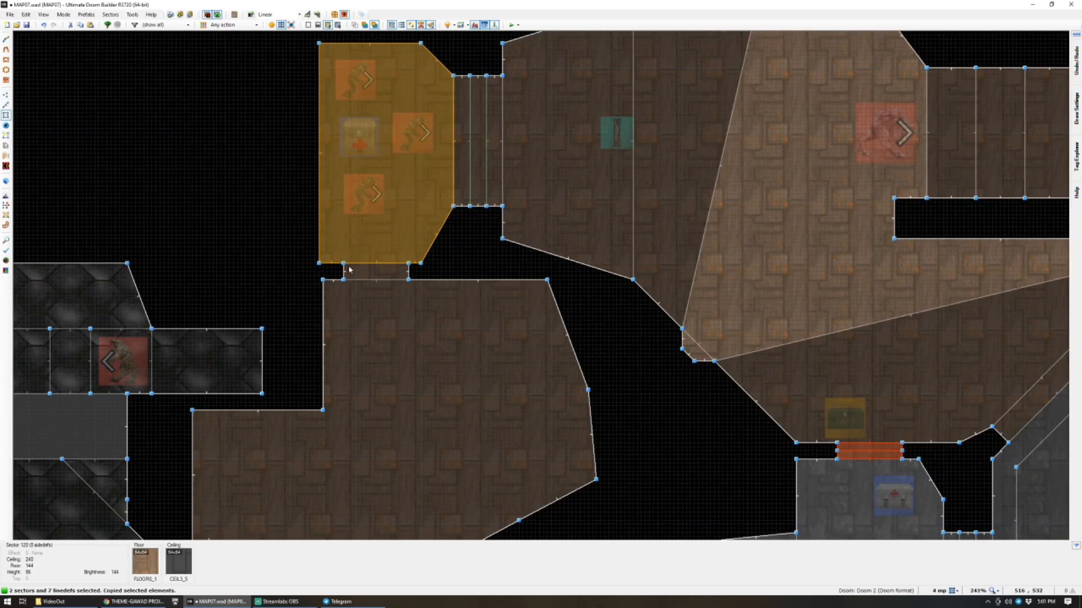
pyautogui.hotkey('ctrl', 'v')
pyautogui.press('Return')
# Paste BRICKS onto the wall above the new barred window and auto-align the surrounding wall textures.
pyautogui.press('q')
pyautogui.press('e')
pyautogui.hotkey('ctrl', 'c')
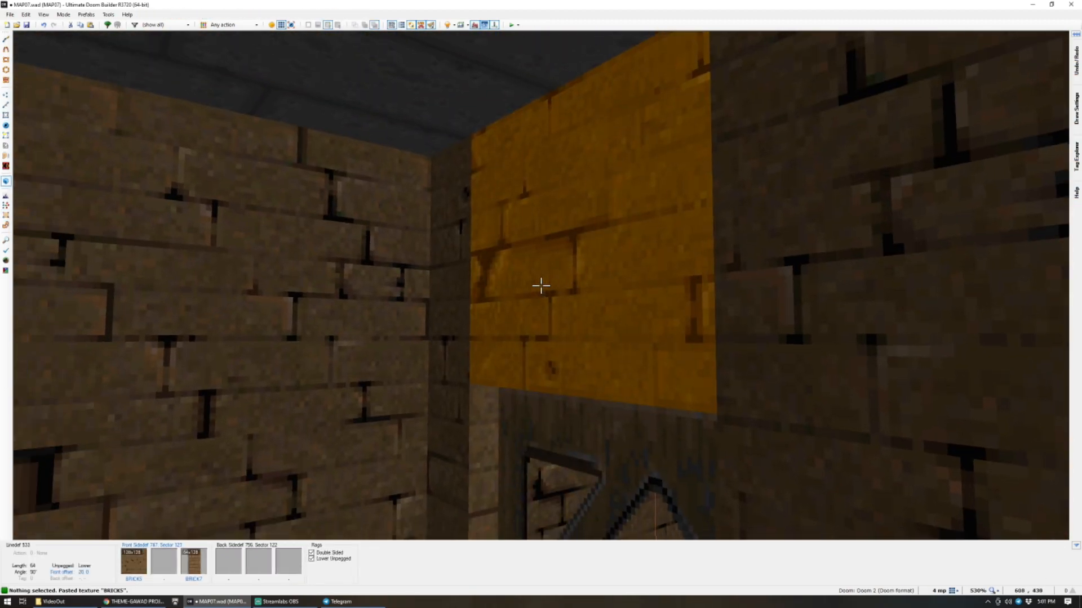
pyautogui.hotkey('ctrl', 'v')
pyautogui.hotkey('ctrl', 'a')
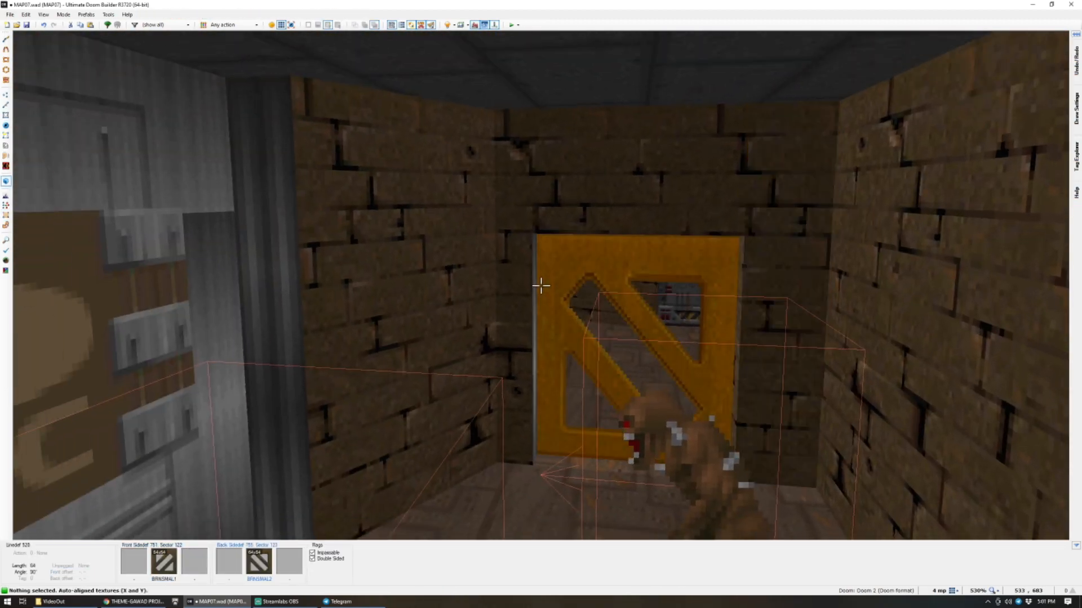
pyautogui.press('e')
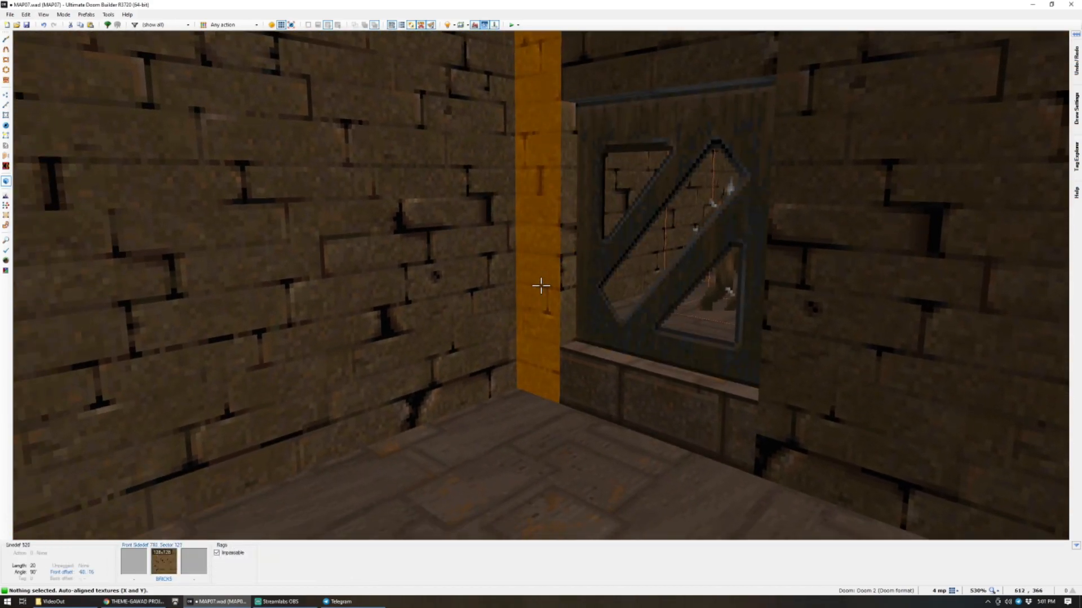
pyautogui.press('s')
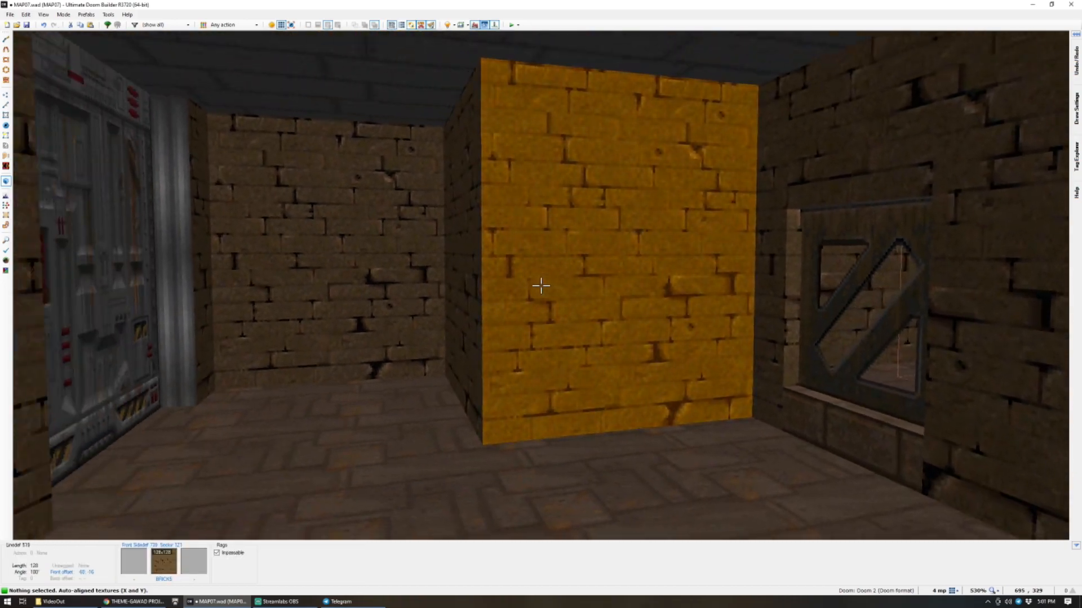
# Paste BRICKS onto the riser below the barred window and auto-align it with the brick room's walls.
pyautogui.hotkey('ctrl', 'c')
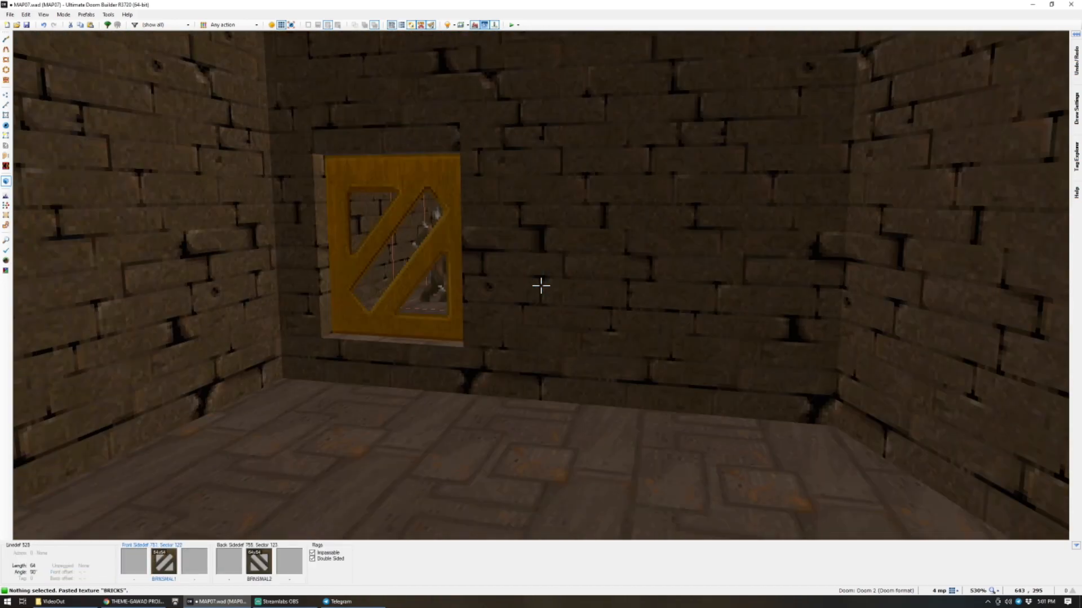
pyautogui.hotkey('ctrl', 'a')
pyautogui.press('s')
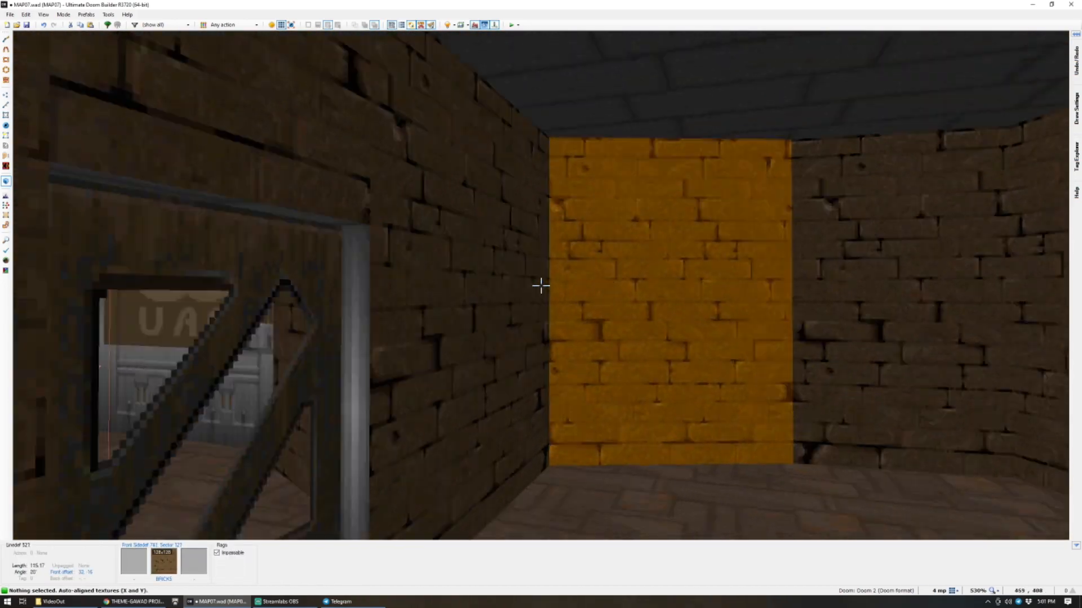
pyautogui.press('e')
pyautogui.press('e')
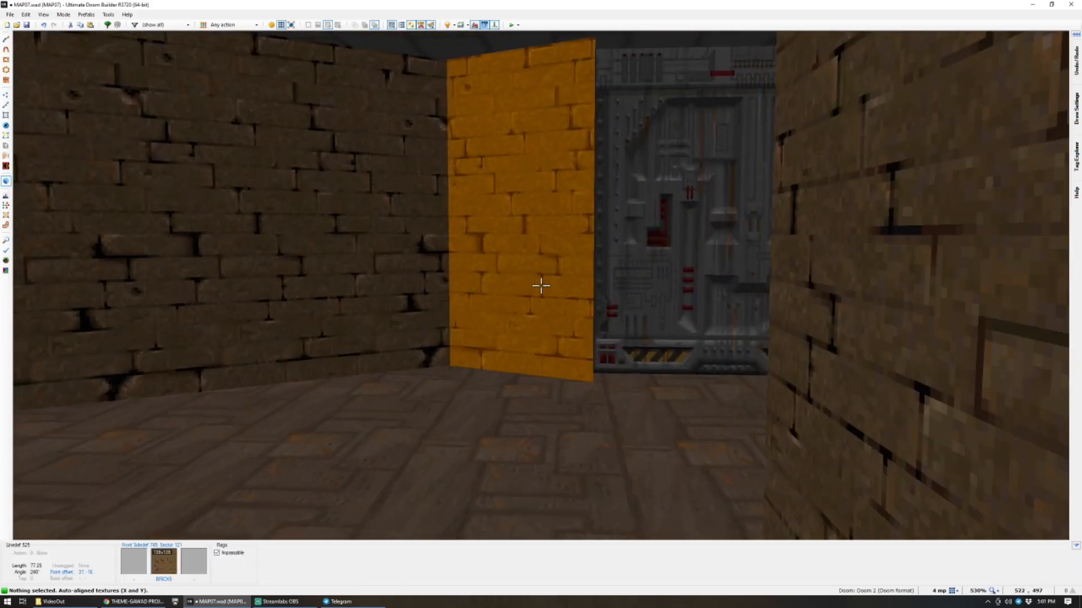
pyautogui.press('d')
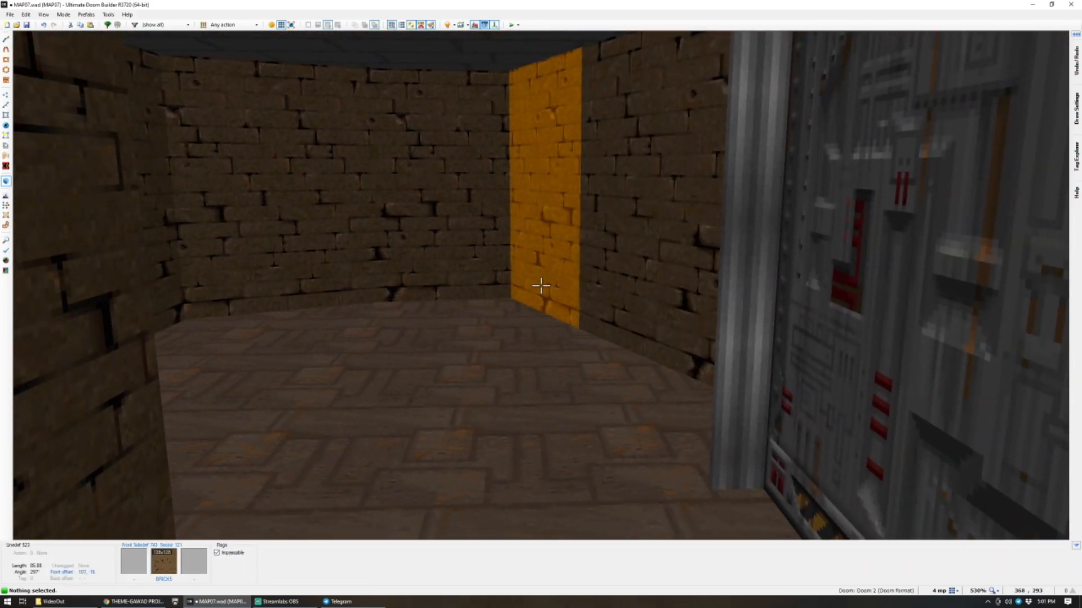
# Move and add vertices along the brick room's south side to form a squared extension southward, east of the steps.
pyautogui.press('e')
pyautogui.press('w')
pyautogui.scroll(-3, 541, 285)
pyautogui.scroll(4, 561, 394)
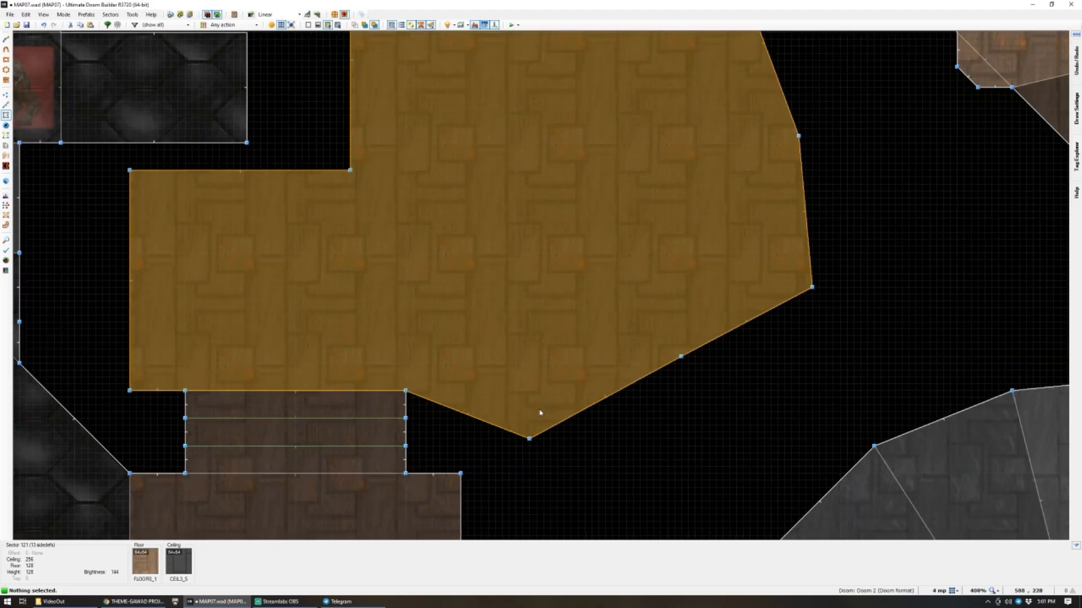
pyautogui.press('v')
pyautogui.scroll(-3, 586, 389)
pyautogui.scroll(1, 598, 391)
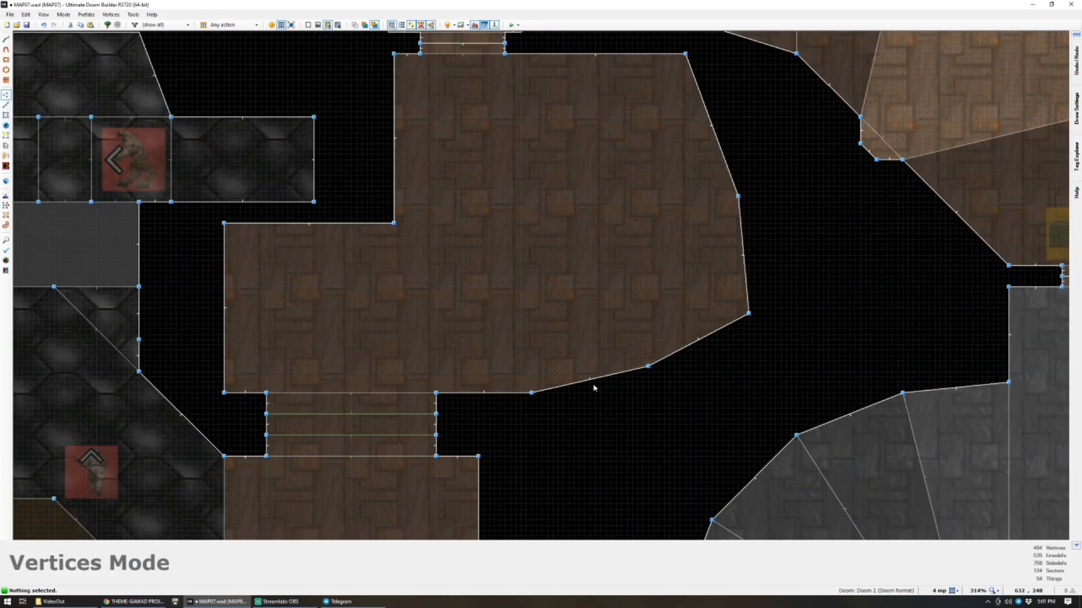
pyautogui.moveTo(650, 372); pyautogui.dragTo(537, 461)
pyautogui.rightClick(659, 373)
pyautogui.moveTo(663, 369); pyautogui.dragTo(744, 448)
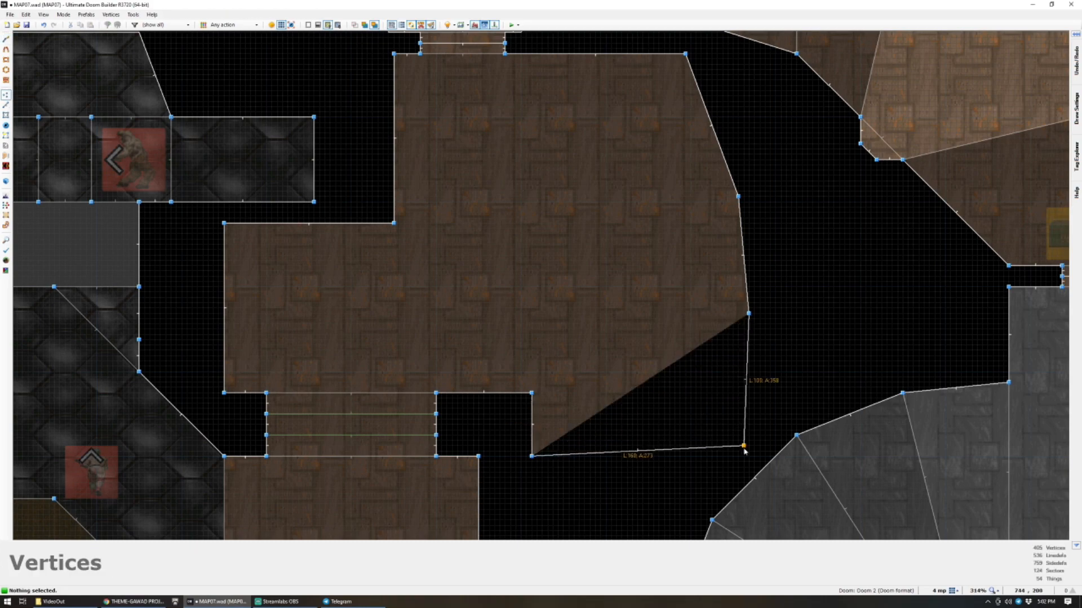
pyautogui.moveTo(748, 457); pyautogui.dragTo(747, 457, button='right')
pyautogui.scroll(-2, 744, 338)
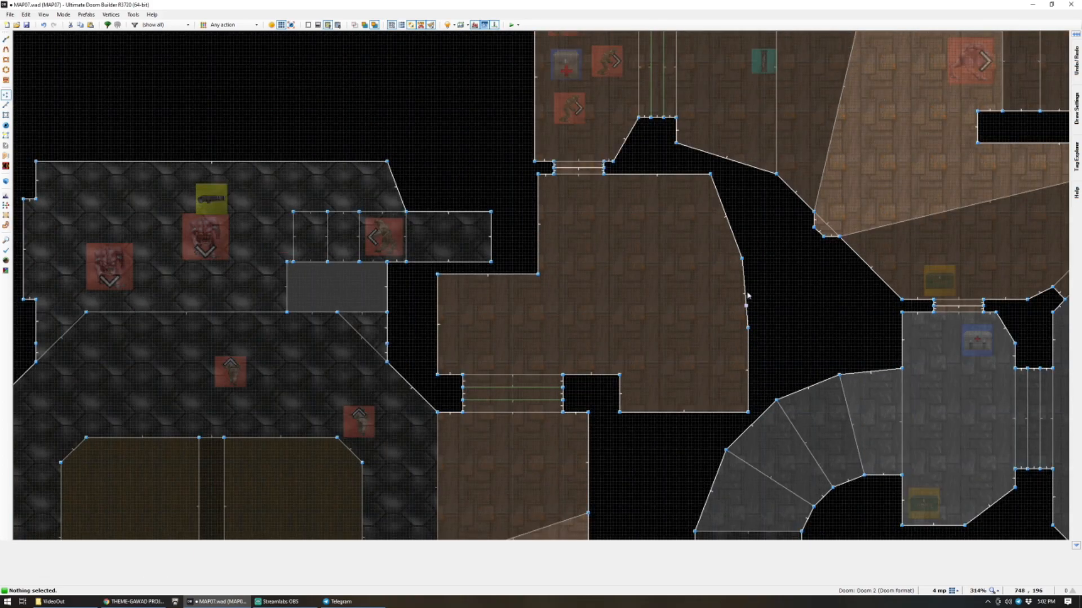
# Reshape the brick room's east wall with a straight upper part, an inward slant and a straight lower part.
pyautogui.scroll(3, 739, 264)
pyautogui.scroll(-4, 720, 250)
pyautogui.scroll(3, 718, 242)
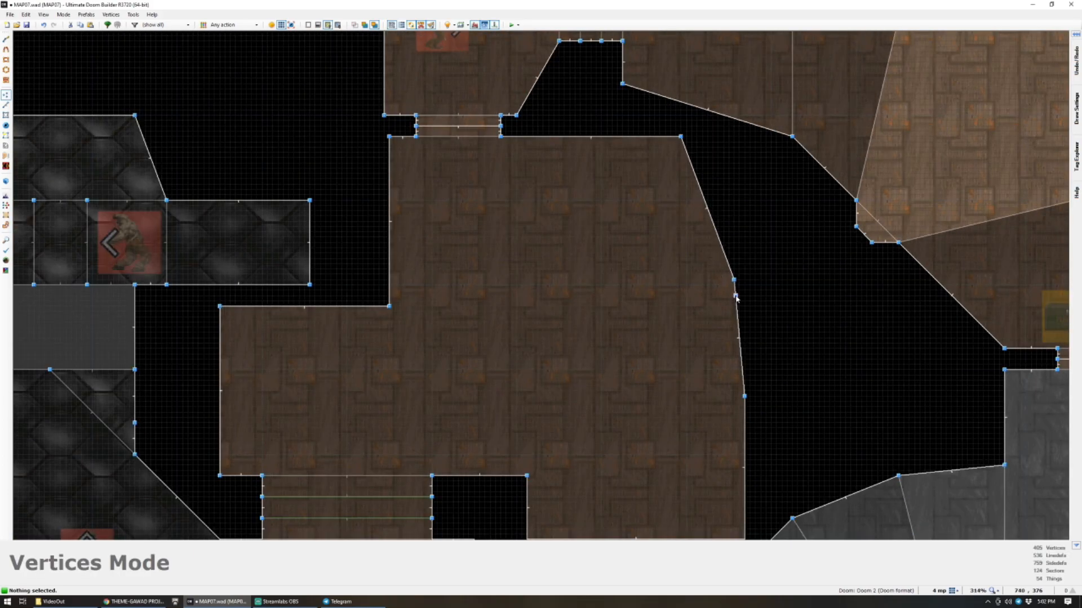
pyautogui.moveTo(736, 295); pyautogui.dragTo(689, 281)
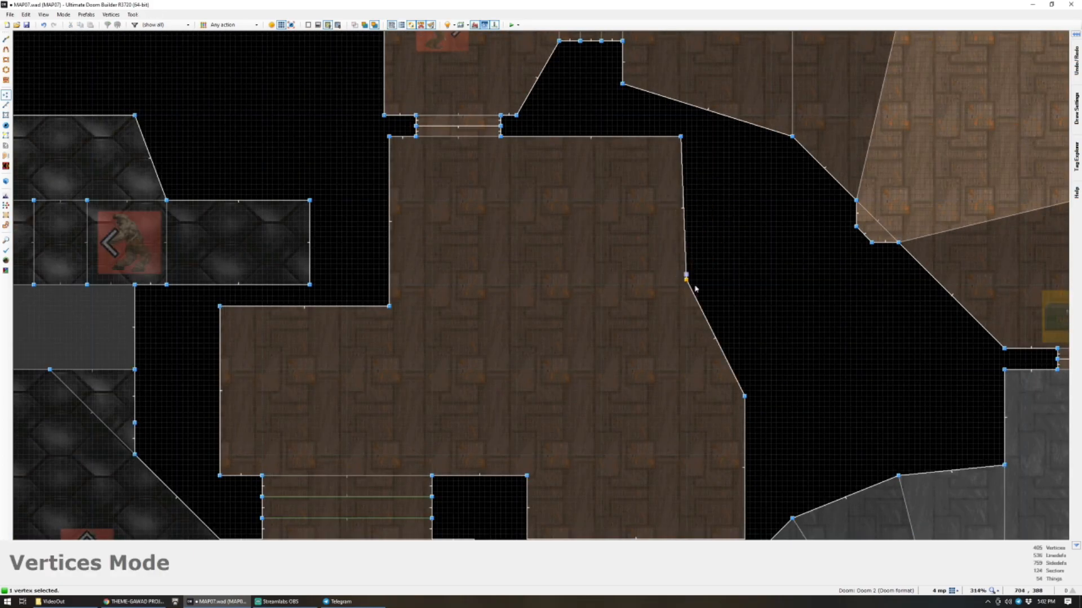
pyautogui.moveTo(744, 396); pyautogui.dragTo(664, 386)
pyautogui.scroll(-3, 688, 373)
pyautogui.scroll(-1, 665, 385)
pyautogui.scroll(2, 668, 382)
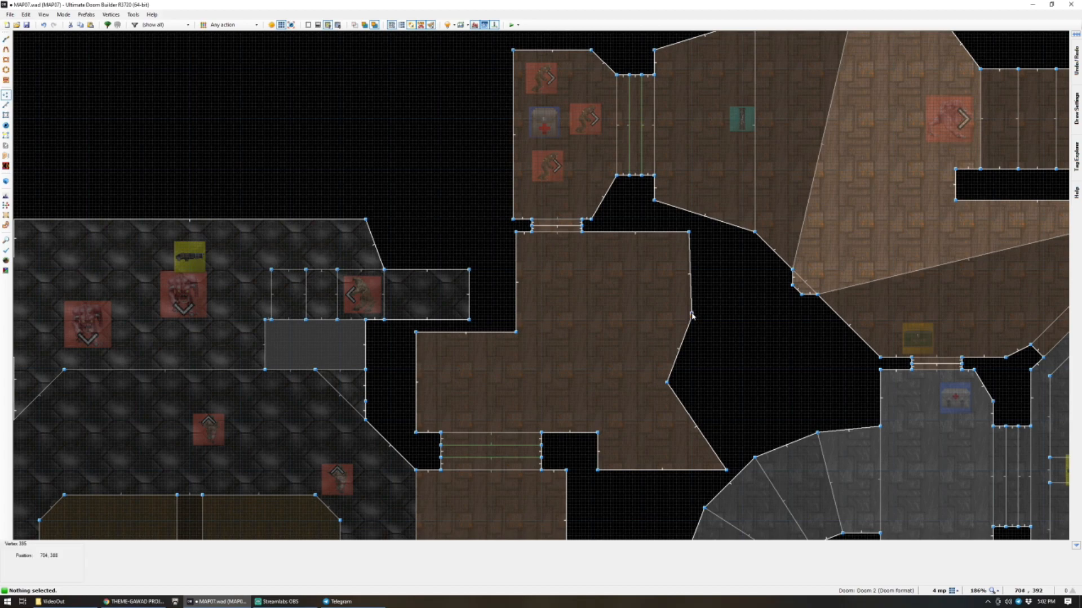
pyautogui.moveTo(692, 316); pyautogui.dragTo(691, 330)
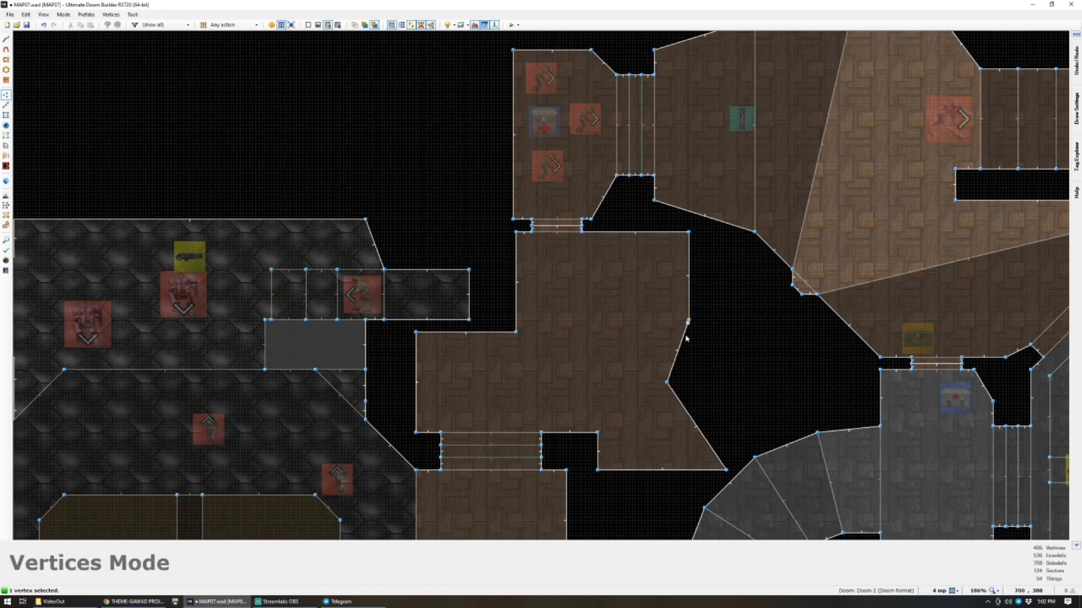
pyautogui.moveTo(725, 470); pyautogui.dragTo(667, 469)
pyautogui.scroll(3, 668, 355)
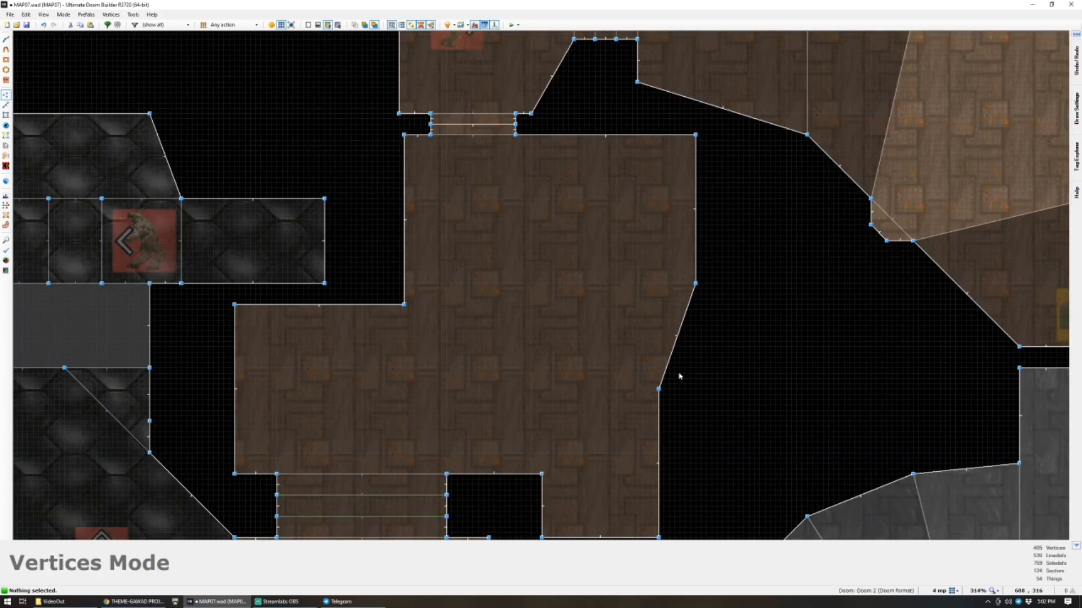
pyautogui.scroll(-4, 664, 352)
pyautogui.scroll(3, 667, 361)
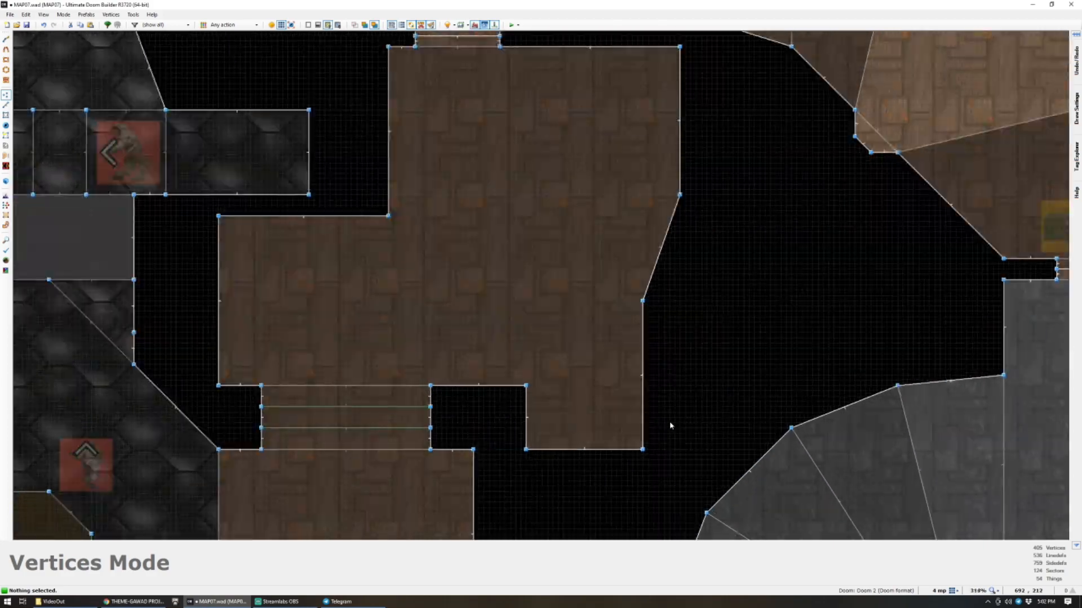
# Draw a 16-deep sector off the lower east wall and paste two copies beside it to form a three-strip doorway.
pyautogui.press('d')
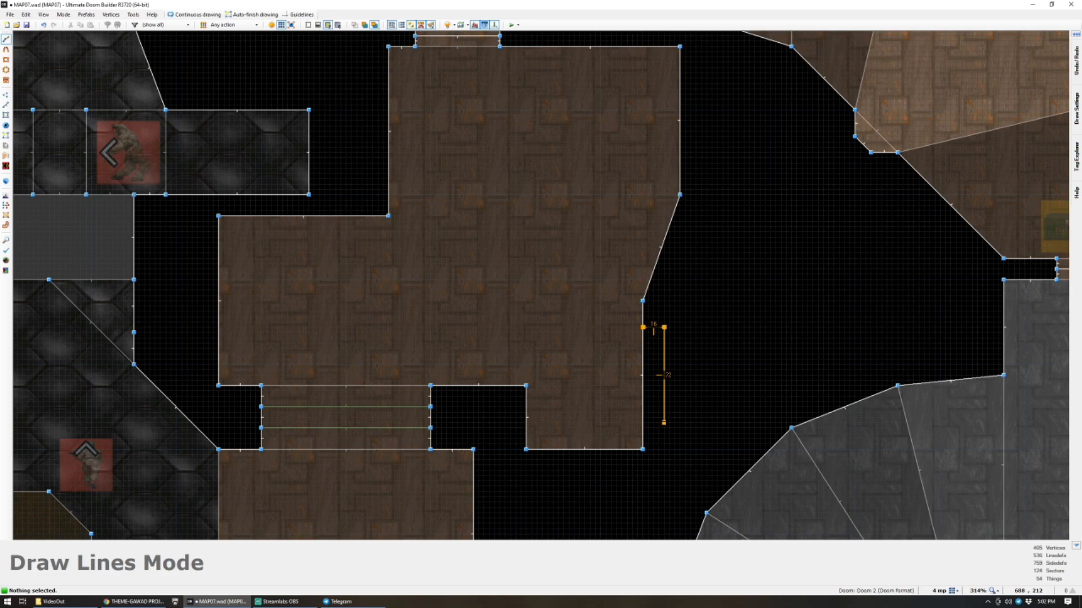
pyautogui.click(640, 409)
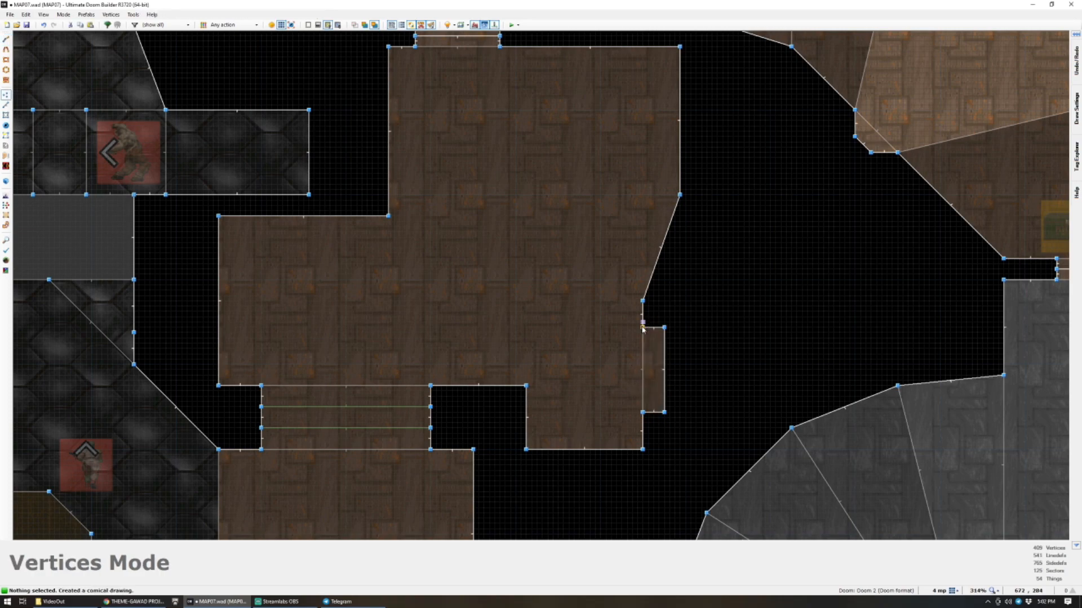
pyautogui.press('s')
pyautogui.hotkey('ctrl', 'c')
pyautogui.hotkey('ctrl', 'v')
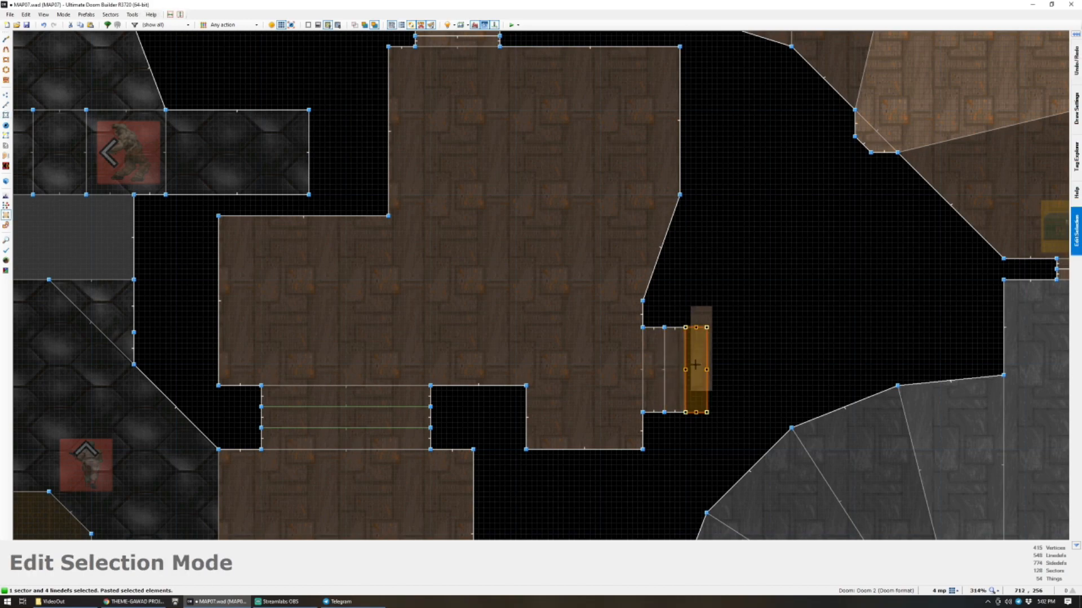
pyautogui.click(695, 365)
# Draw an irregular room from the doorway's east end, with 140 north and east walls and a slanted southeast side.
pyautogui.press('d')
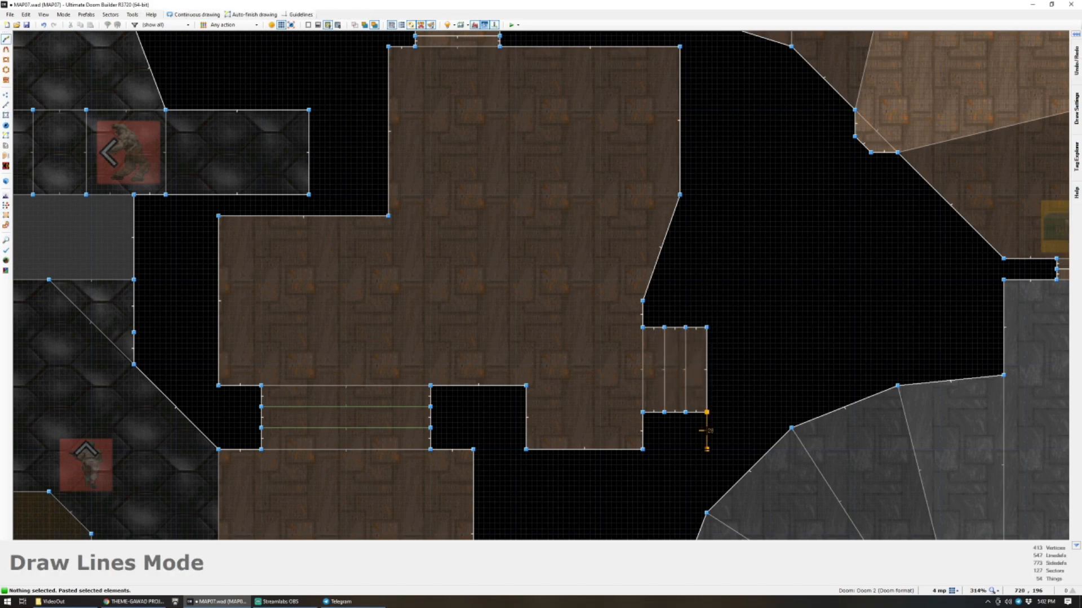
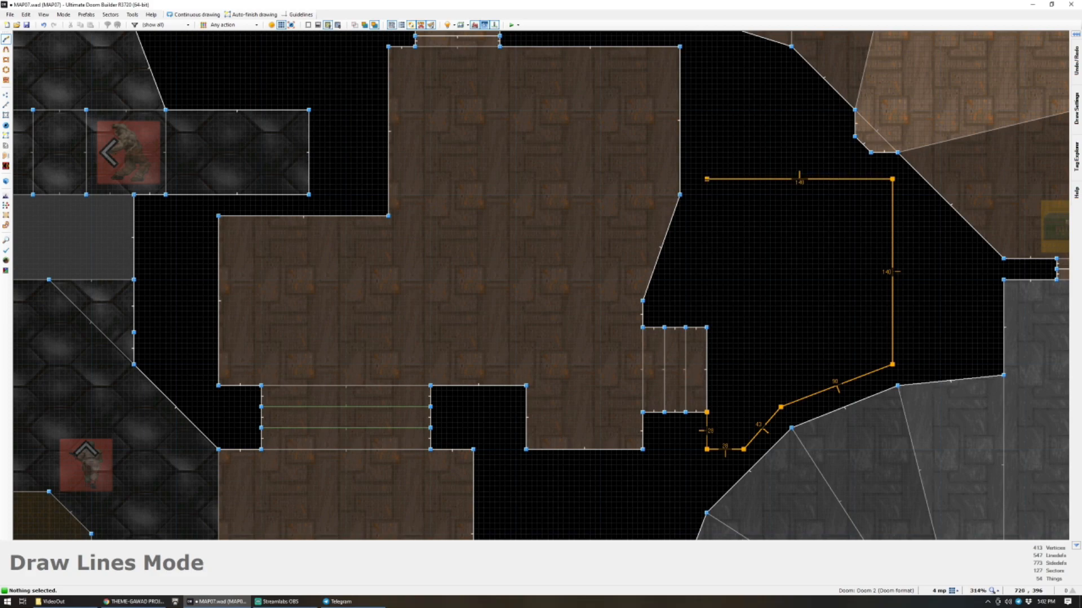
pyautogui.rightClick(706, 328)
pyautogui.scroll(-6, 597, 297)
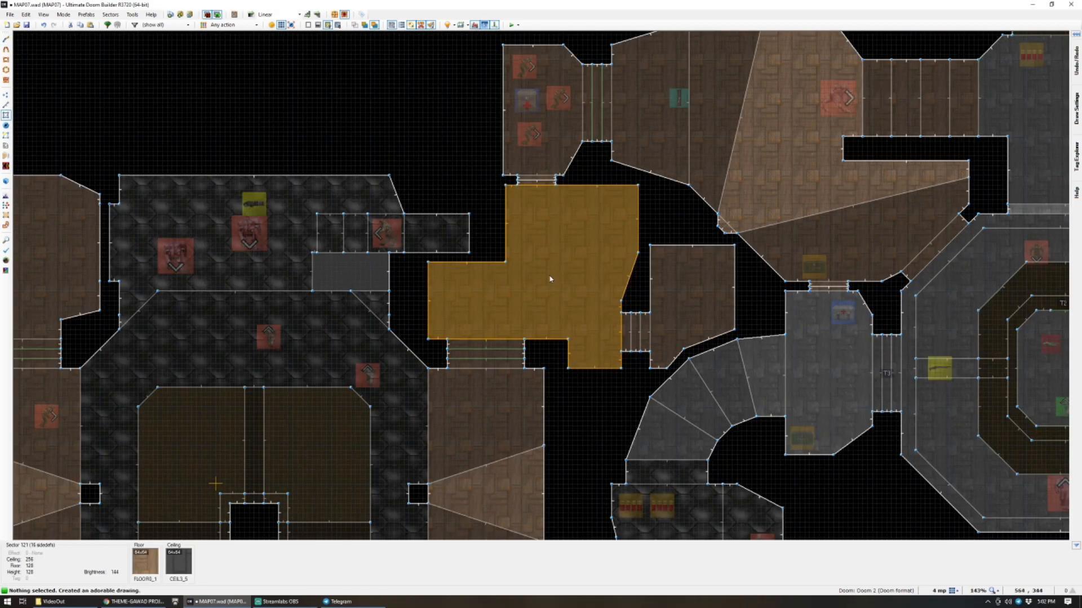
pyautogui.scroll(3, 534, 242)
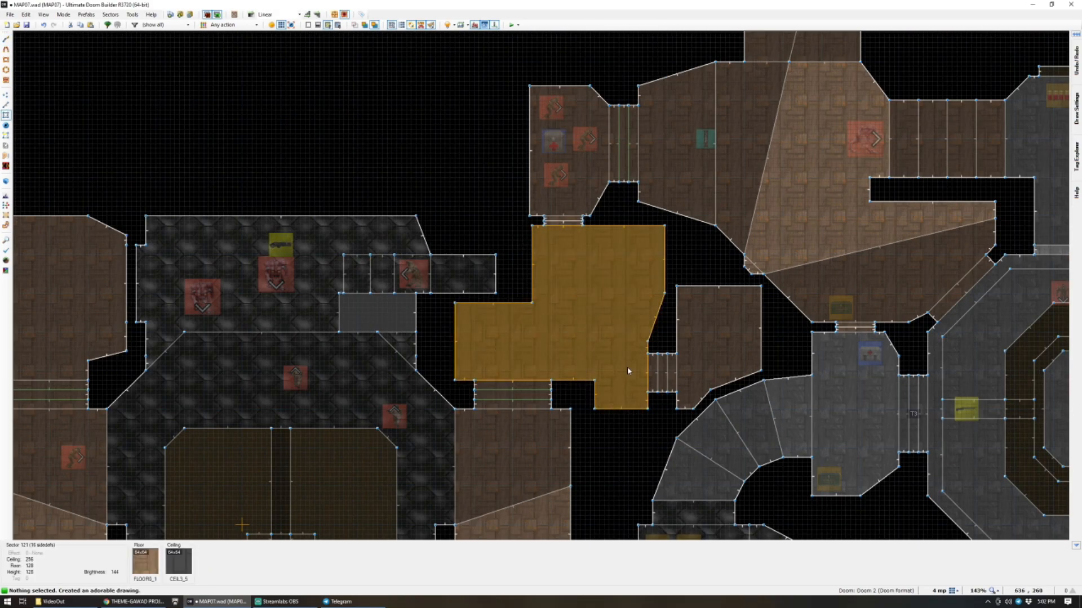
pyautogui.scroll(2, 613, 349)
# Lower the ceilings of the three doorway sectors to 200.
pyautogui.press('q')
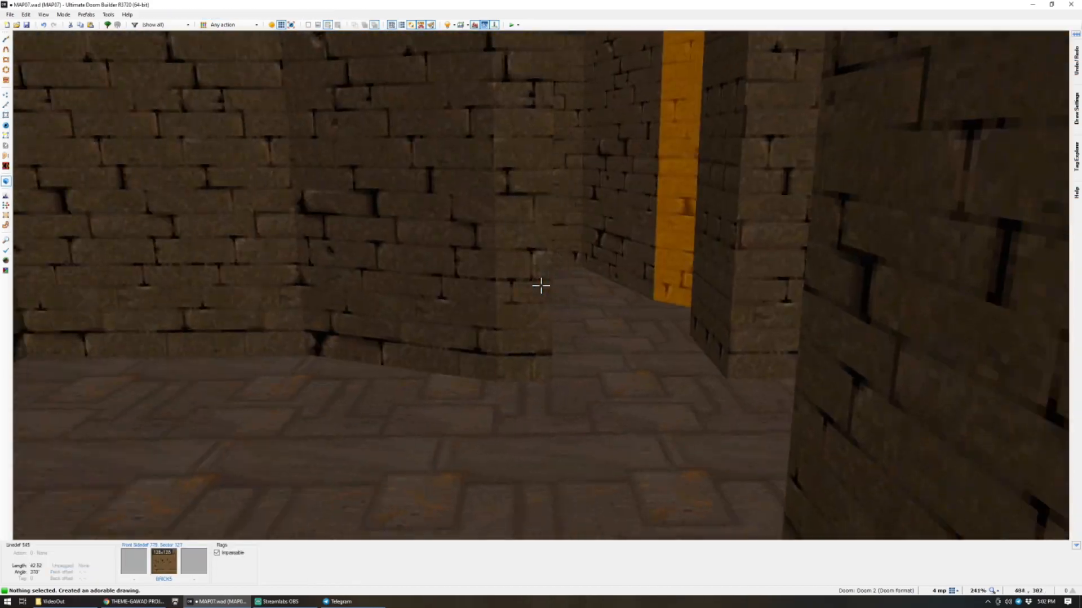
pyautogui.press('e')
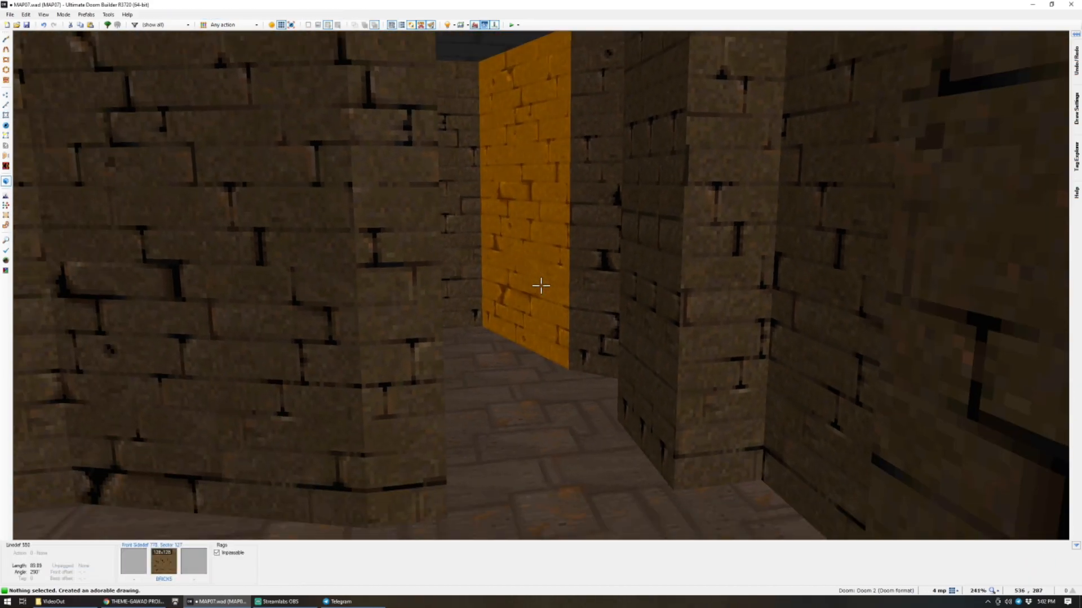
pyautogui.click(541, 286)
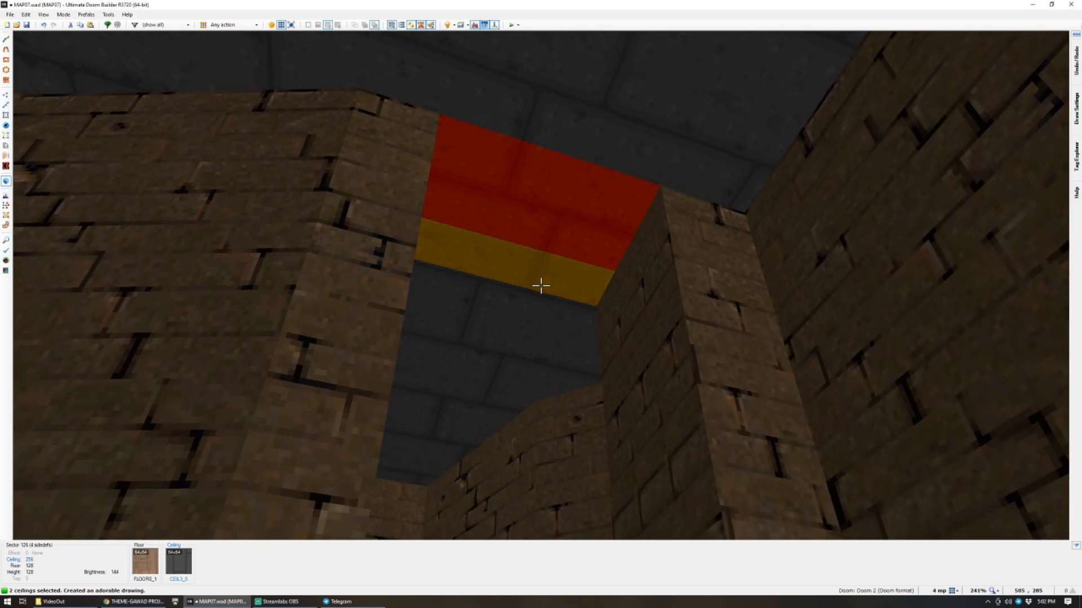
pyautogui.click(541, 286)
pyautogui.press('d')
pyautogui.scroll(-6, 541, 286)
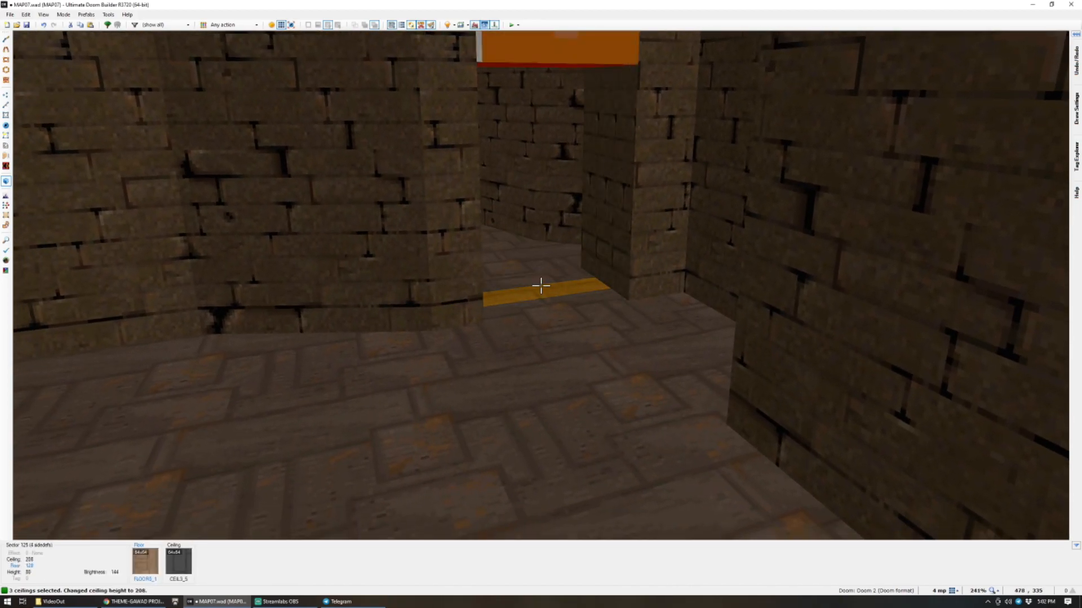
pyautogui.scroll(-2, 541, 286)
pyautogui.press('c')
pyautogui.press('e')
pyautogui.press('d')
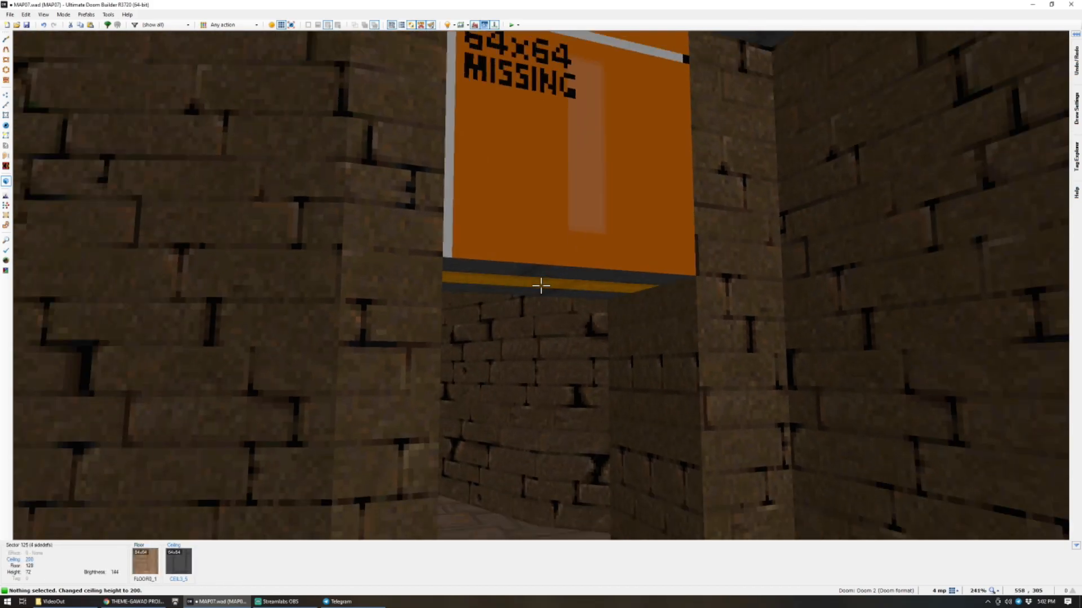
# Apply the DOORTRAK texture to both side walls of the doorway's middle sector and set them lower-unpegged.
pyautogui.click(540, 285)
pyautogui.press('c')
pyautogui.press('e')
pyautogui.click(540, 286)
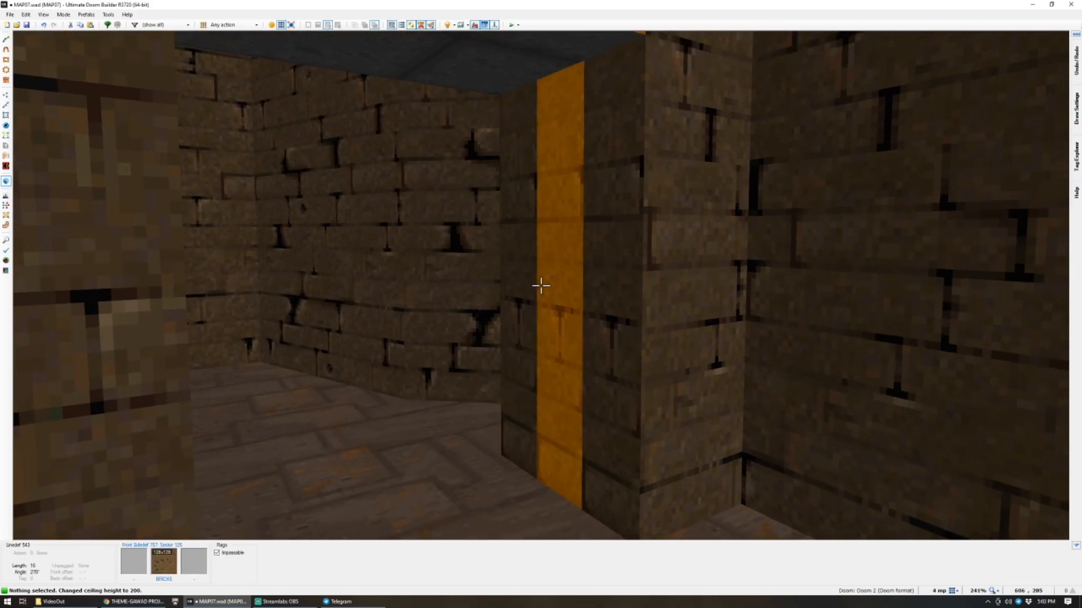
pyautogui.press('f')
pyautogui.click(541, 286)
pyautogui.middleClick(541, 286)
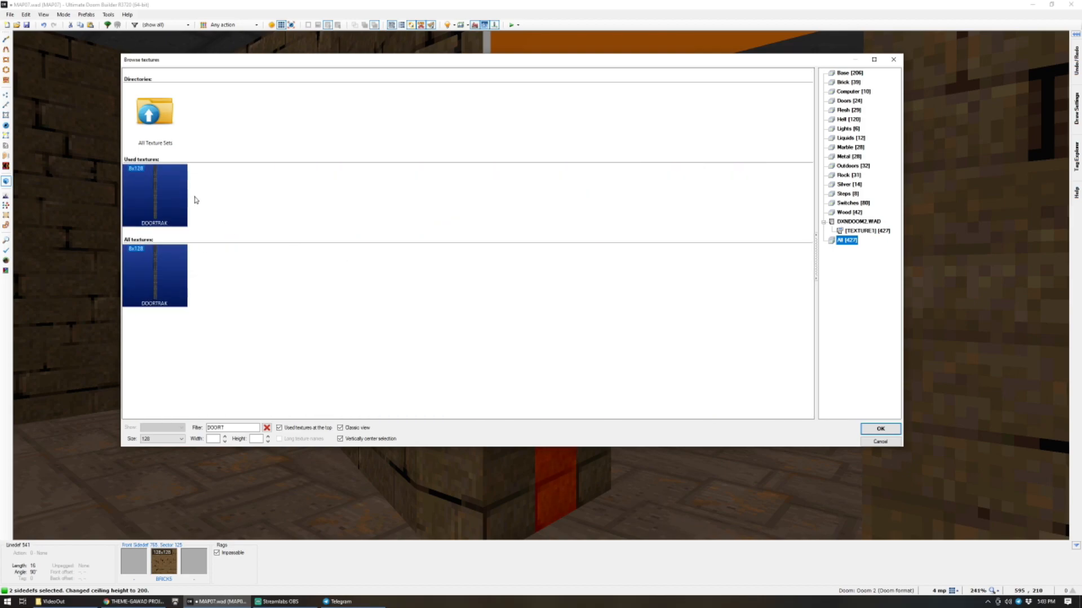
pyautogui.doubleClick(168, 197)
pyautogui.press('l')
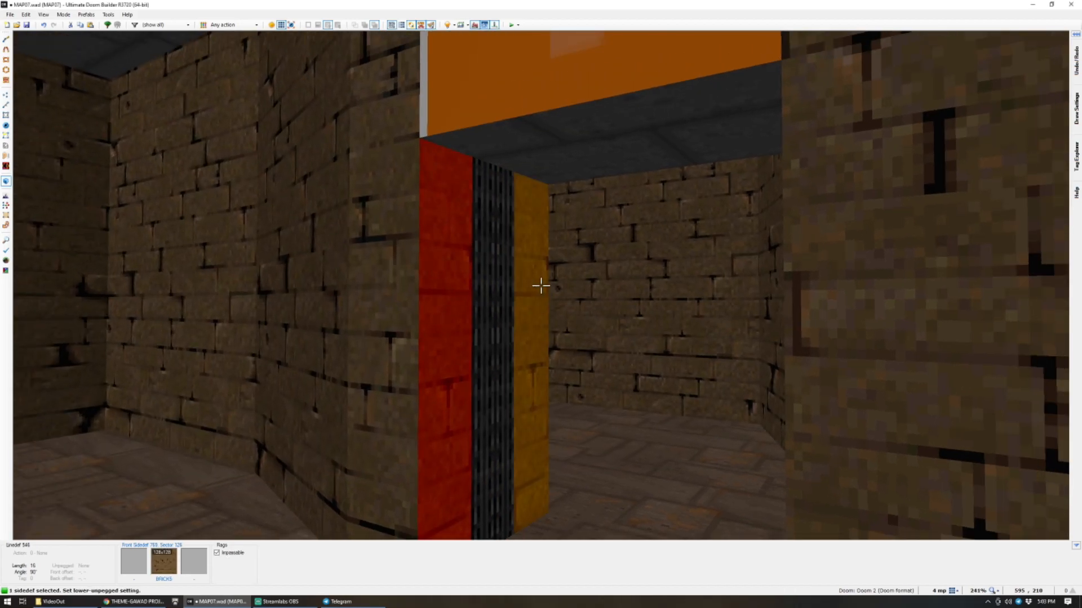
# Apply the DOORSTOP texture to all six side walls of the three-strip doorway and reset their texture offsets.
pyautogui.click(541, 285)
pyautogui.click(541, 286)
pyautogui.middleClick(541, 286)
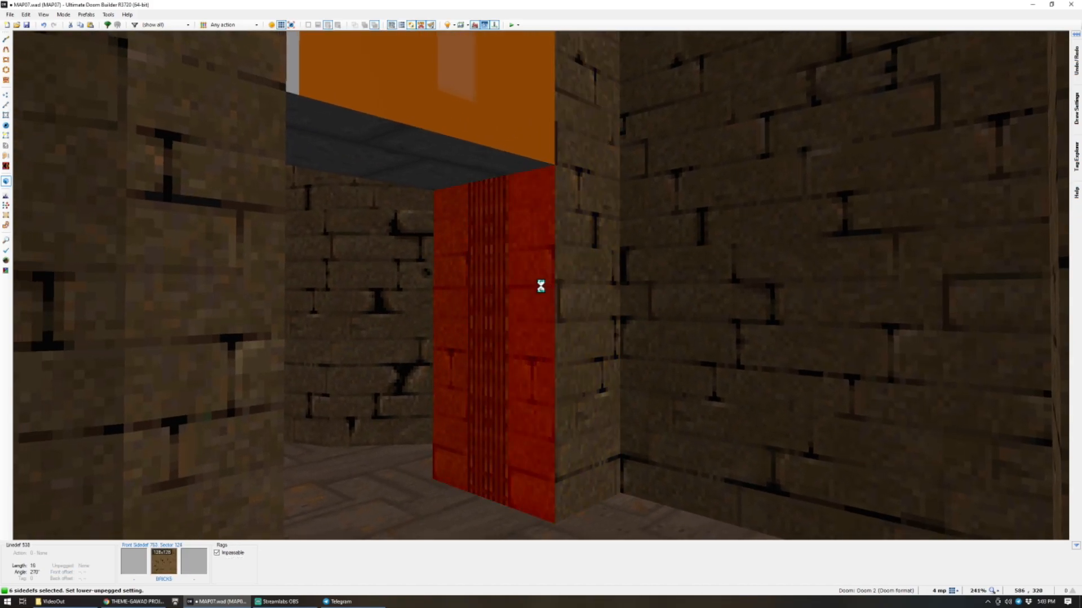
pyautogui.write('D')
pyautogui.doubleClick(151, 209)
pyautogui.press('l')
pyautogui.hotkey('ctrl', 'r')
pyautogui.press('c')
pyautogui.click(541, 285)
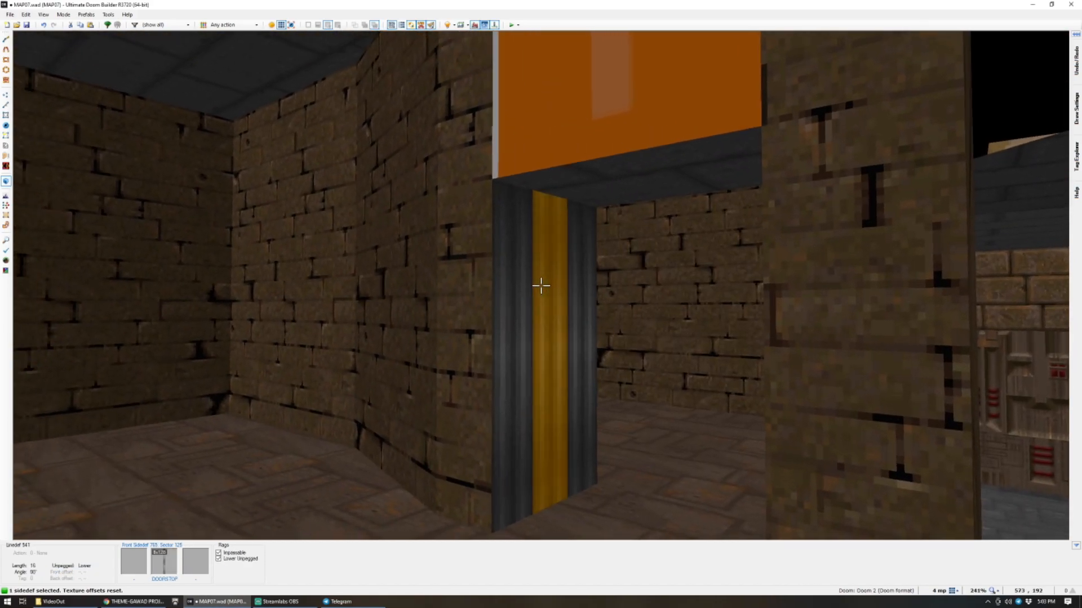
# Retexture both side walls of the doorway's middle strip with DOORTRAK and reset their texture offsets.
pyautogui.click(541, 286)
pyautogui.middleClick(540, 285)
pyautogui.write('DOORT')
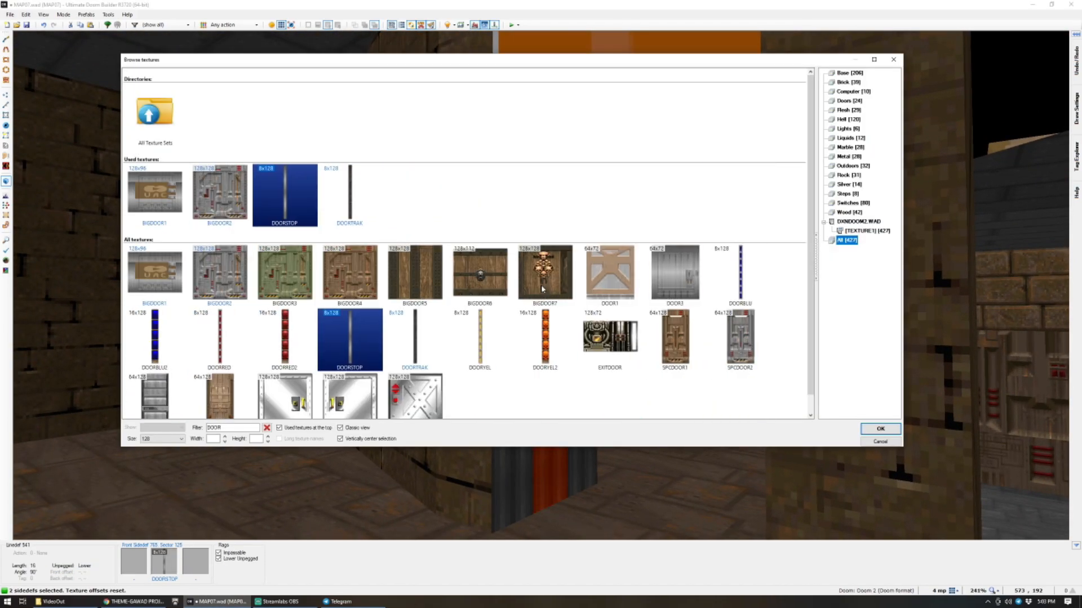
pyautogui.doubleClick(153, 200)
pyautogui.press('c')
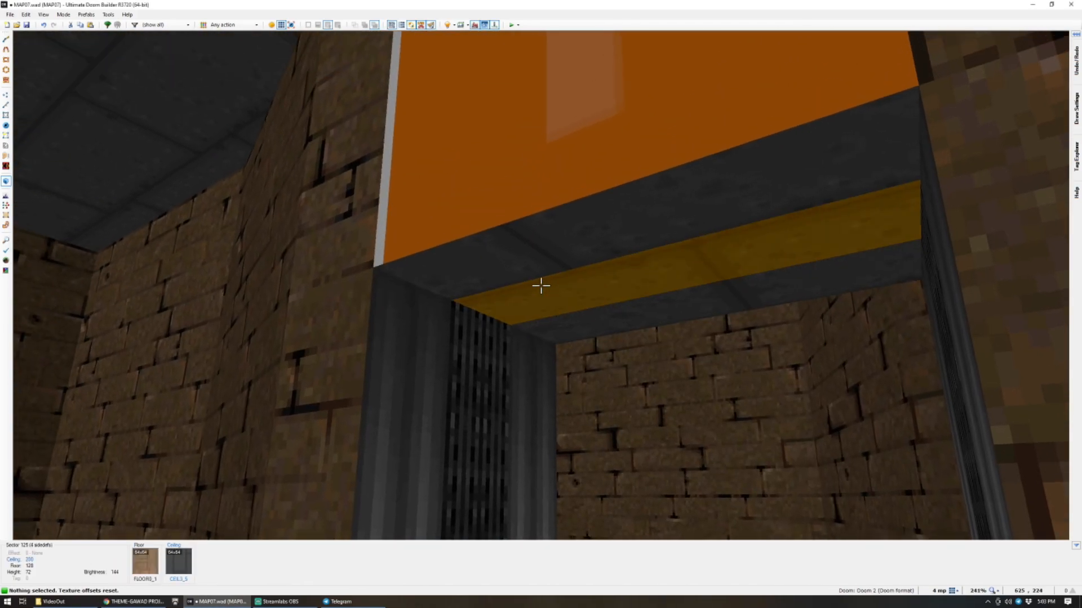
# Lower the ceiling of the doorway's middle sector to 128 to form a closed door.
pyautogui.click(541, 286)
pyautogui.scroll(-5, 540, 286)
pyautogui.scroll(-4, 541, 285)
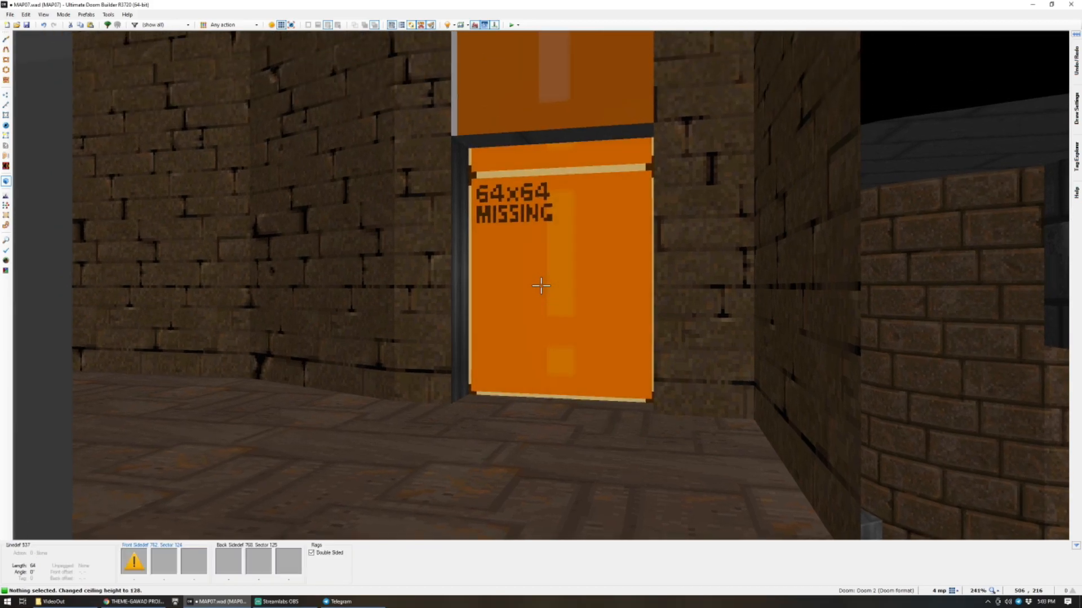
# Apply EXITDOOR to both faces of the door and BRICKS to the wall section above it in the side room.
pyautogui.middleClick(541, 286)
pyautogui.write('EX')
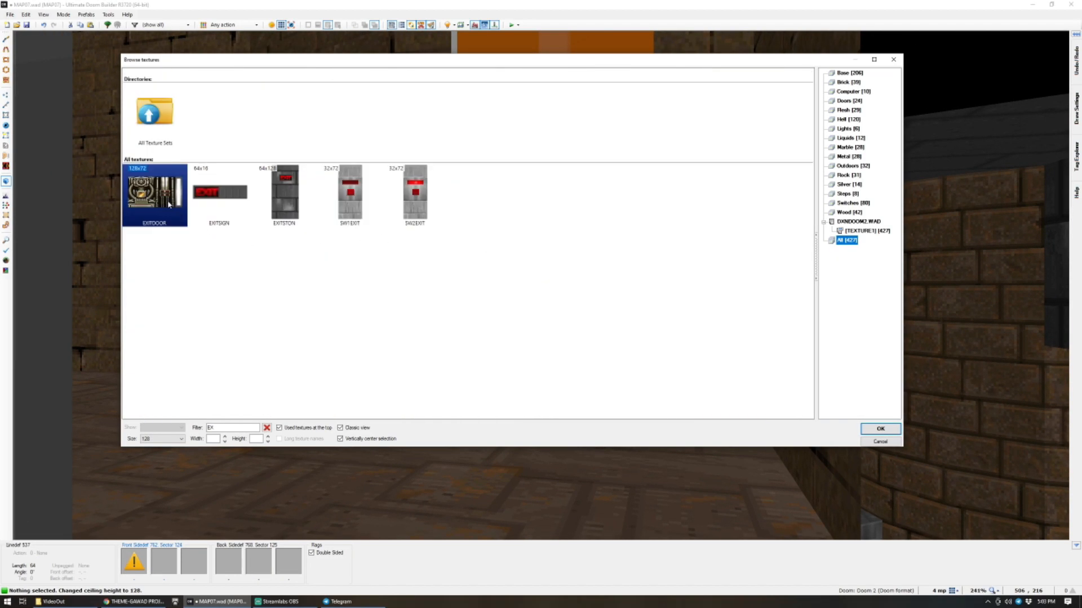
pyautogui.doubleClick(169, 204)
pyautogui.hotkey('ctrl', 'c')
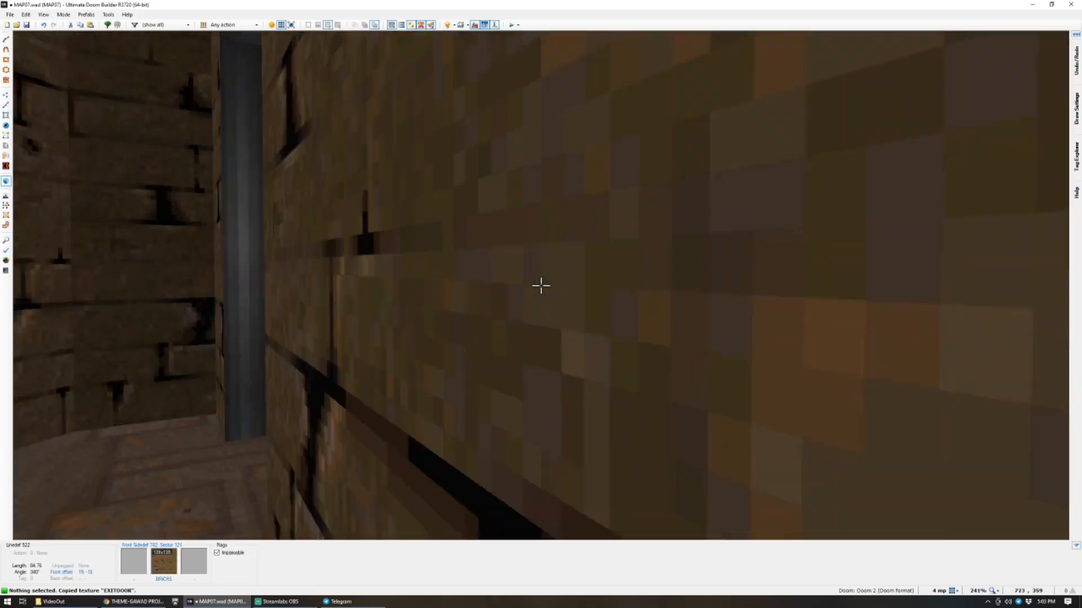
pyautogui.hotkey('ctrl', 'c')
pyautogui.hotkey('ctrl', 'v')
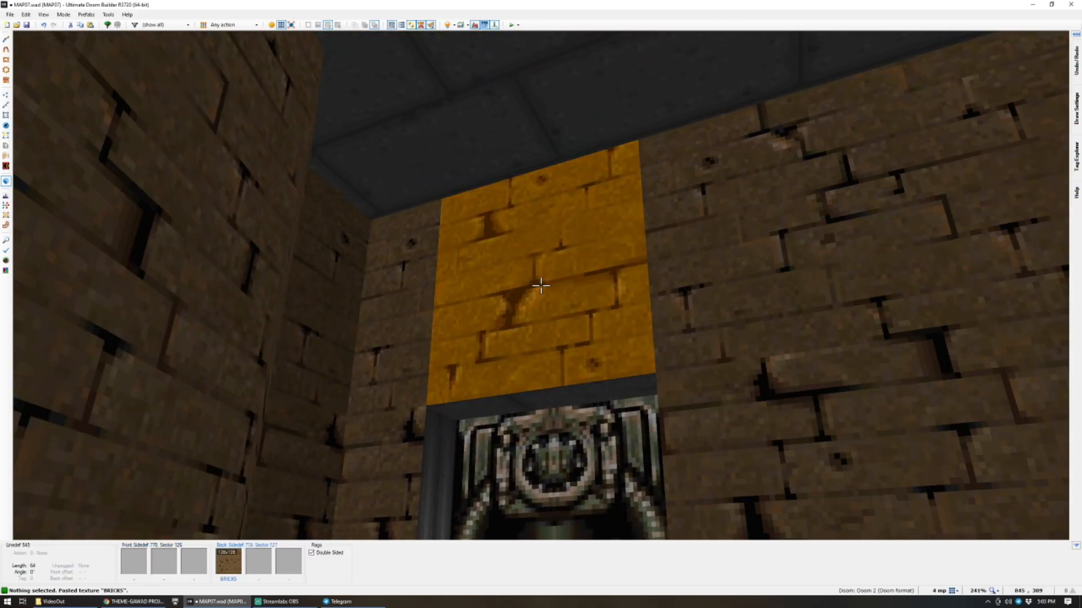
# Draw a 64-wide, 16-deep alcove off the side room's north wall and straighten it slightly in from the west corner.
pyautogui.press('q')
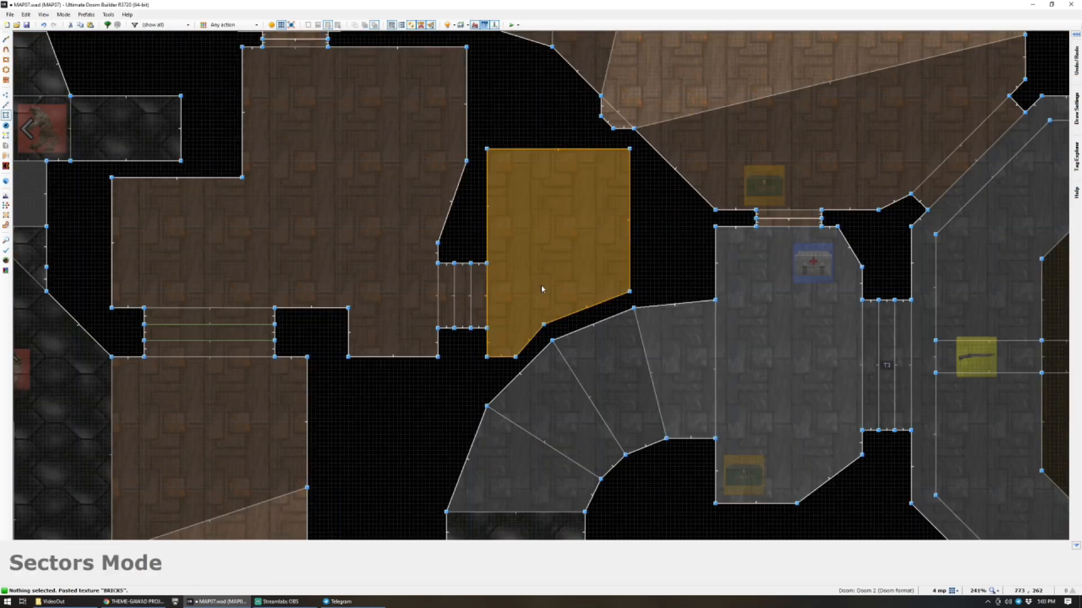
pyautogui.scroll(5, 540, 256)
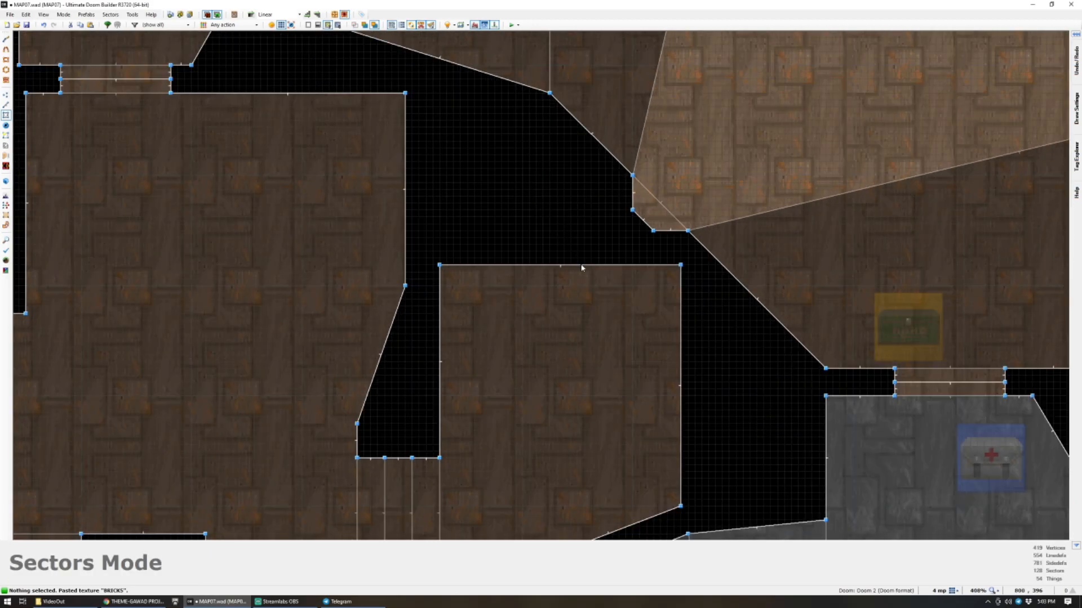
pyautogui.press('d')
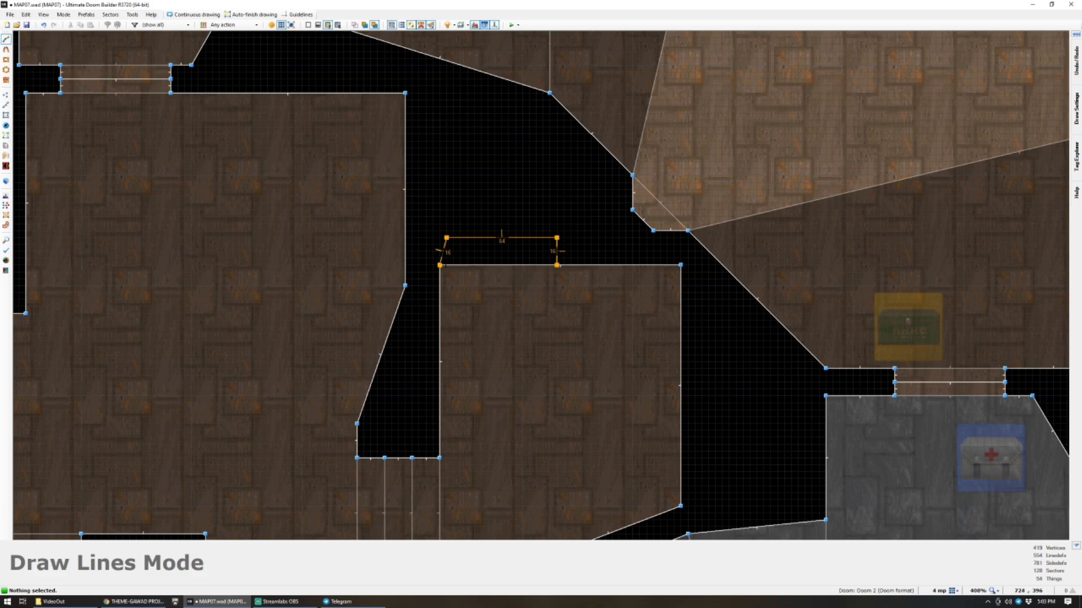
pyautogui.click(557, 265)
pyautogui.moveTo(518, 253); pyautogui.dragTo(539, 252, button='right')
pyautogui.press('q')
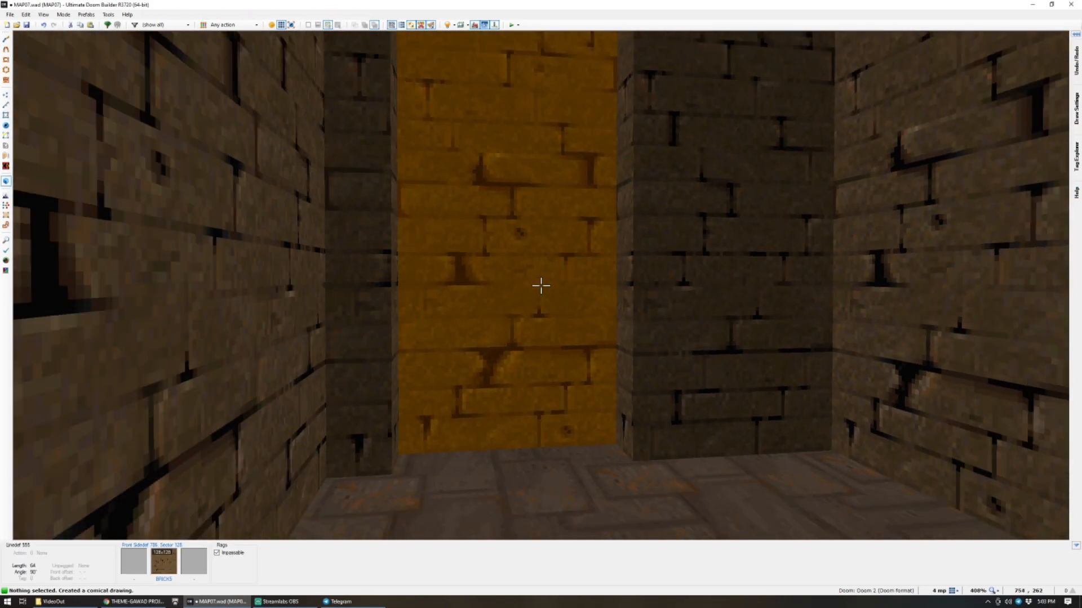
# Apply the SW1BRCOM switch texture to the alcove's back wall and set its horizontal offset to 32.
pyautogui.press('d')
pyautogui.click(541, 286)
pyautogui.middleClick(541, 286)
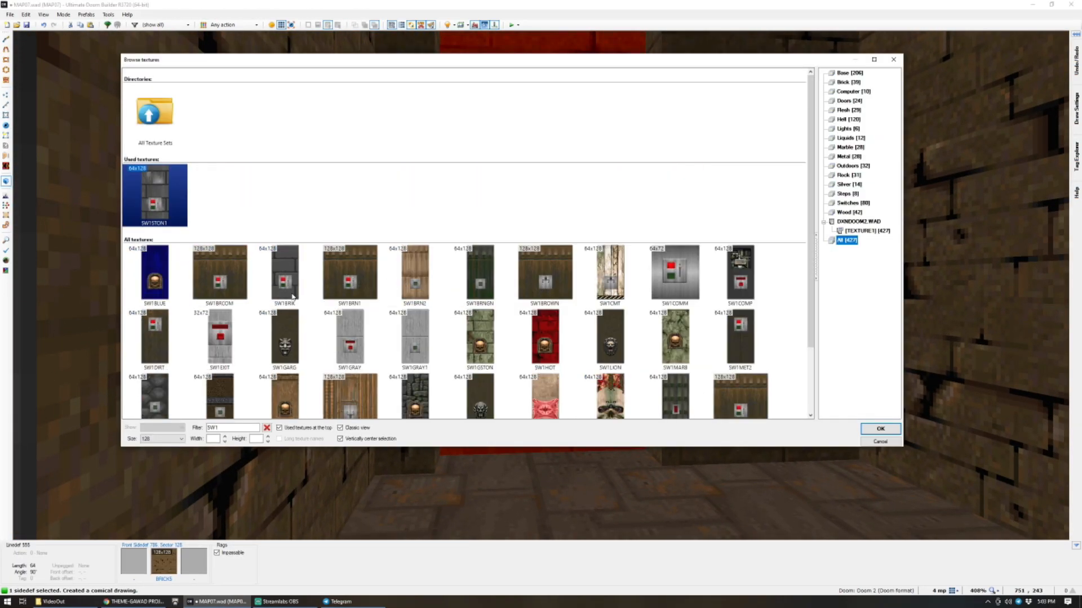
pyautogui.doubleClick(224, 278)
pyautogui.hotkey('shift', 'Left')
pyautogui.hotkey('shift', 'Left')
pyautogui.hotkey('shift', 'Left')
pyautogui.hotkey('shift', 'Left')
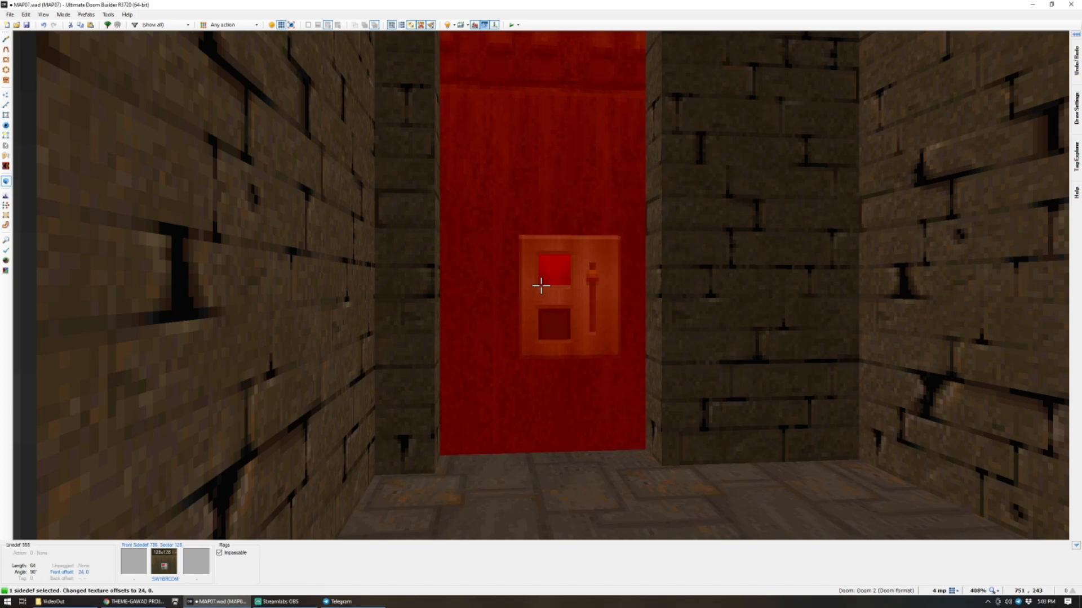
pyautogui.click(541, 285)
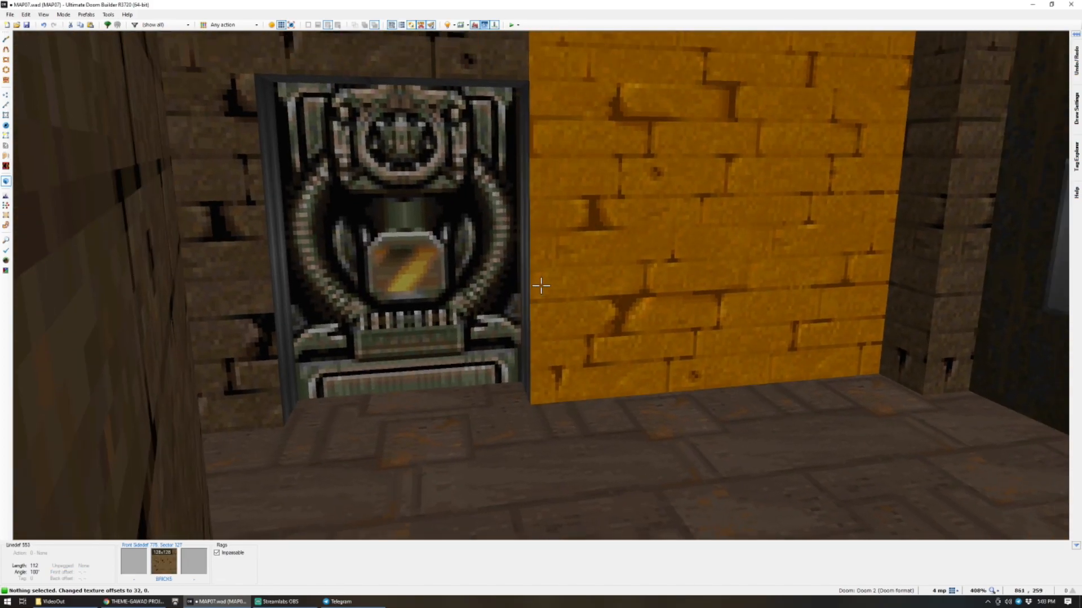
# Save the map and deepen the switch alcove to 24 by moving its two back vertices north.
pyautogui.press('q')
pyautogui.scroll(-3, 527, 270)
pyautogui.hotkey('ctrl', 's')
pyautogui.scroll(2, 494, 197)
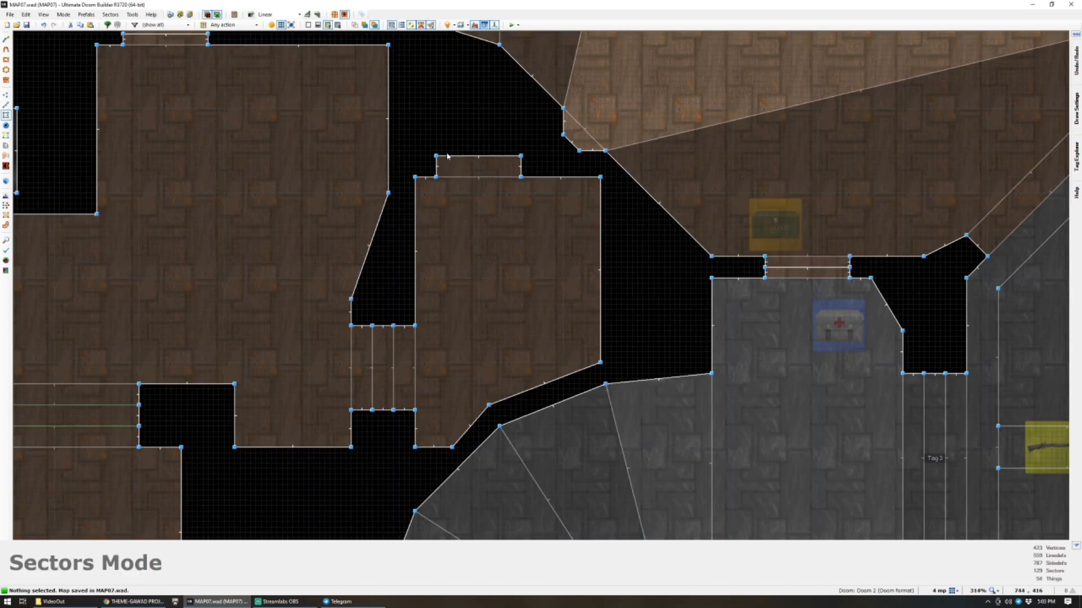
pyautogui.press('q')
pyautogui.press('q')
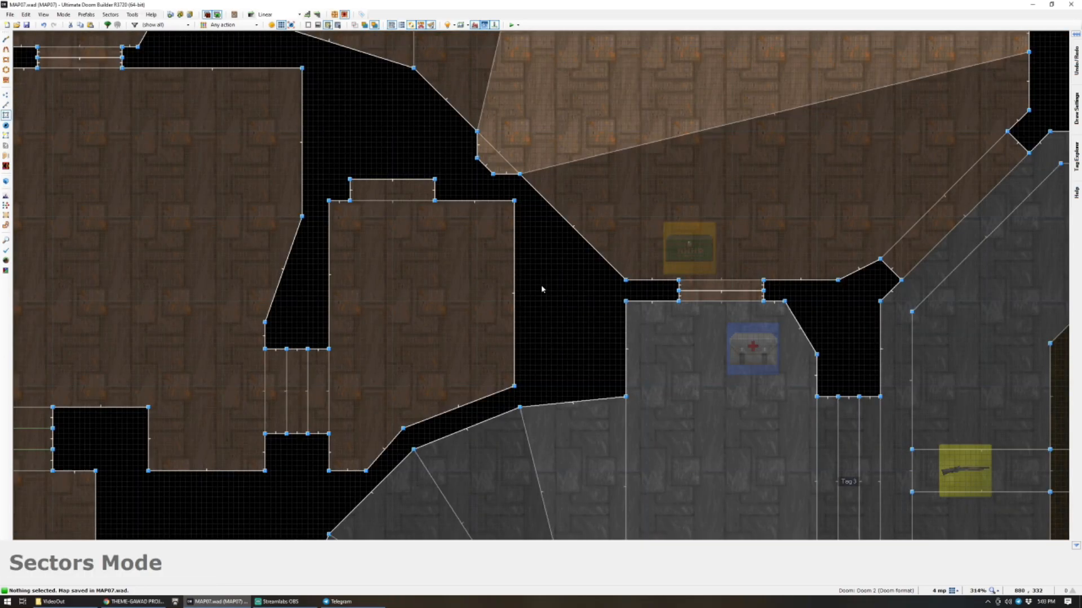
pyautogui.scroll(-3, 471, 233)
pyautogui.press('v')
pyautogui.moveTo(476, 265); pyautogui.dragTo(546, 269)
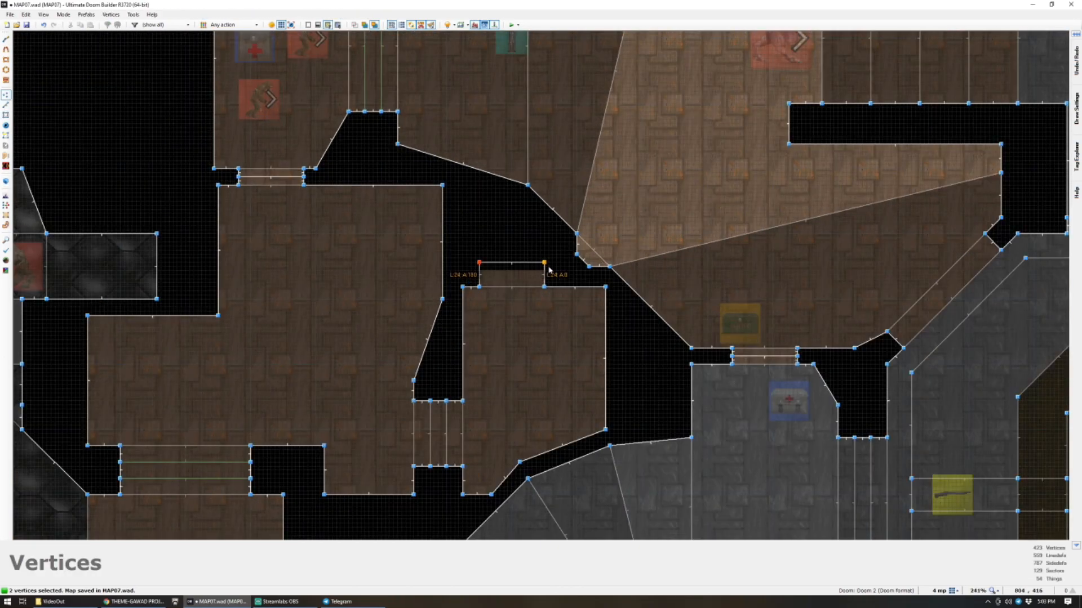
pyautogui.moveTo(549, 271); pyautogui.dragTo(548, 270, button='right')
# Apply the SUPPORT3 texture to both side walls of the switch alcove and reset their texture offsets.
pyautogui.press('q')
pyautogui.press('s')
pyautogui.click(540, 286)
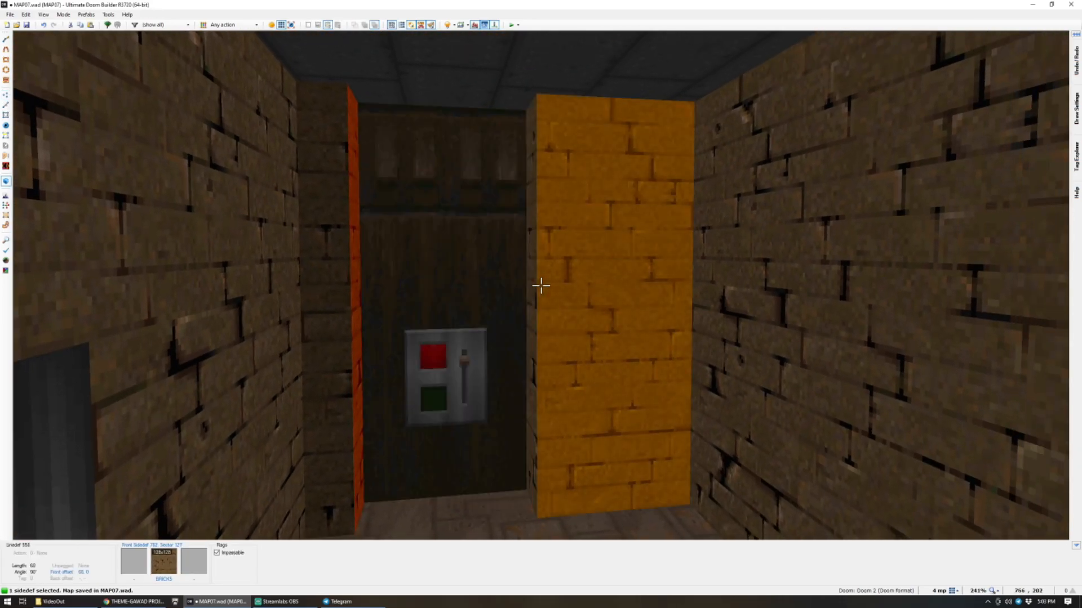
pyautogui.click(541, 285)
pyautogui.rightClick(541, 285)
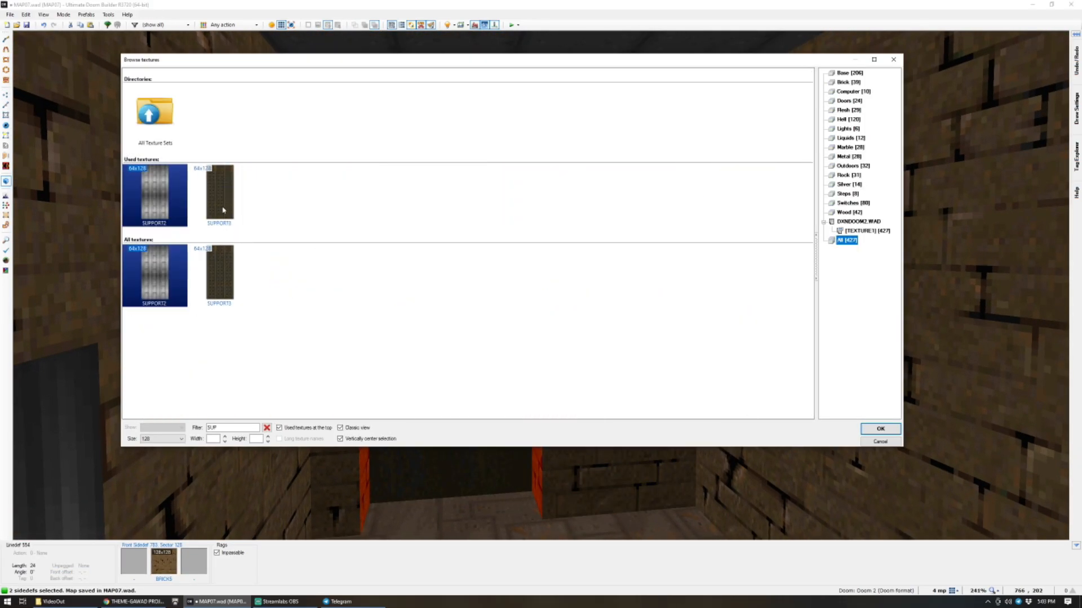
pyautogui.doubleClick(220, 194)
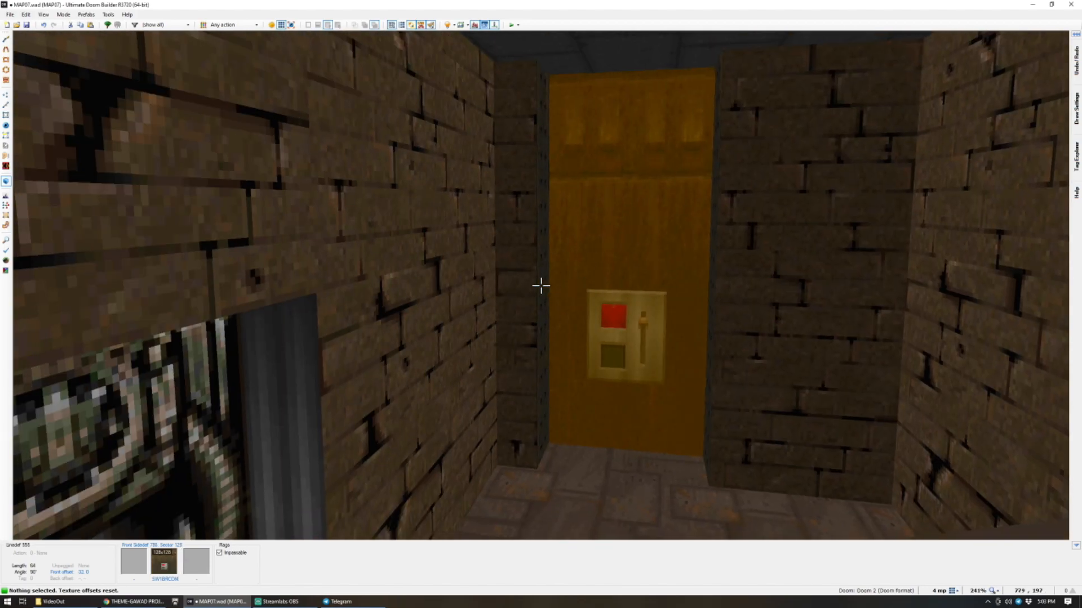
# Try the BROWN1 texture on the brick walls, including a flood fill, and undo the changes.
pyautogui.keyDown('shift'); pyautogui.click(541, 286); pyautogui.keyUp('shift')
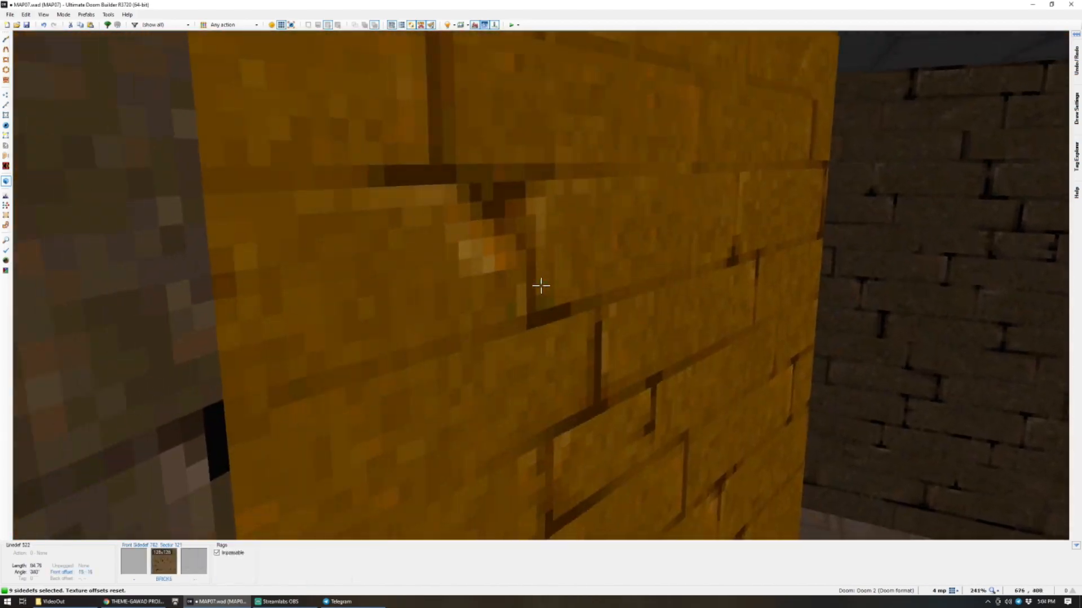
pyautogui.rightClick(541, 286)
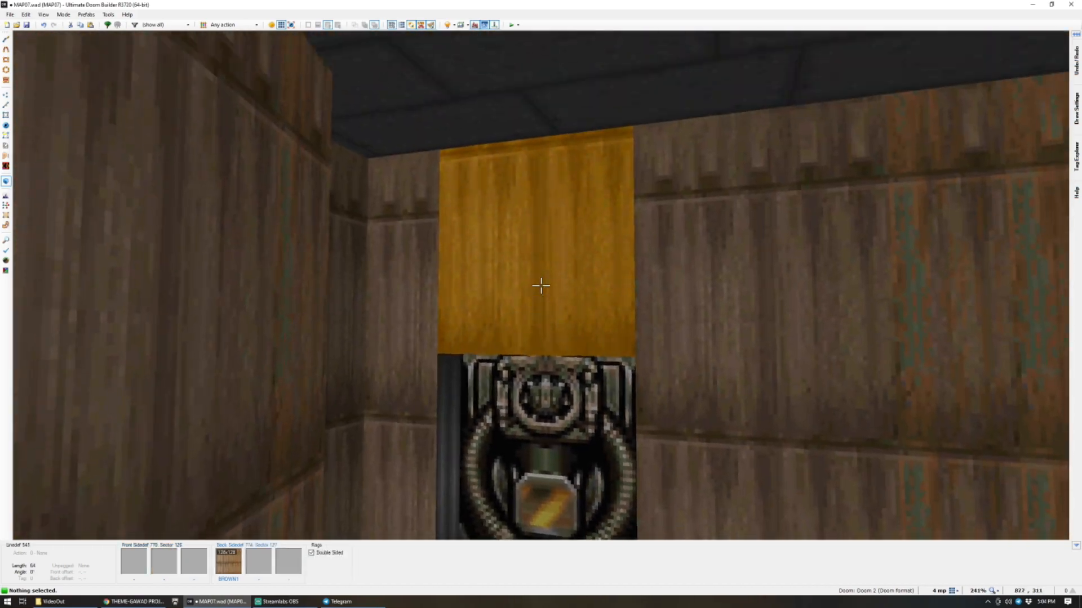
pyautogui.press('u')
pyautogui.hotkey('ctrl', 'c')
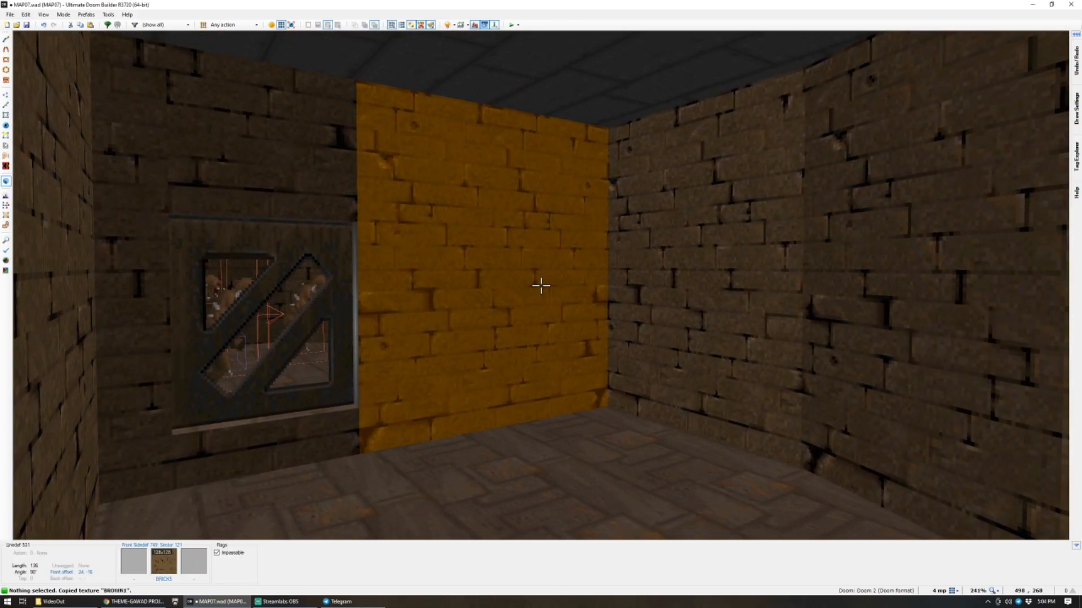
pyautogui.keyDown('shift'); pyautogui.middleClick(541, 286); pyautogui.keyUp('shift')
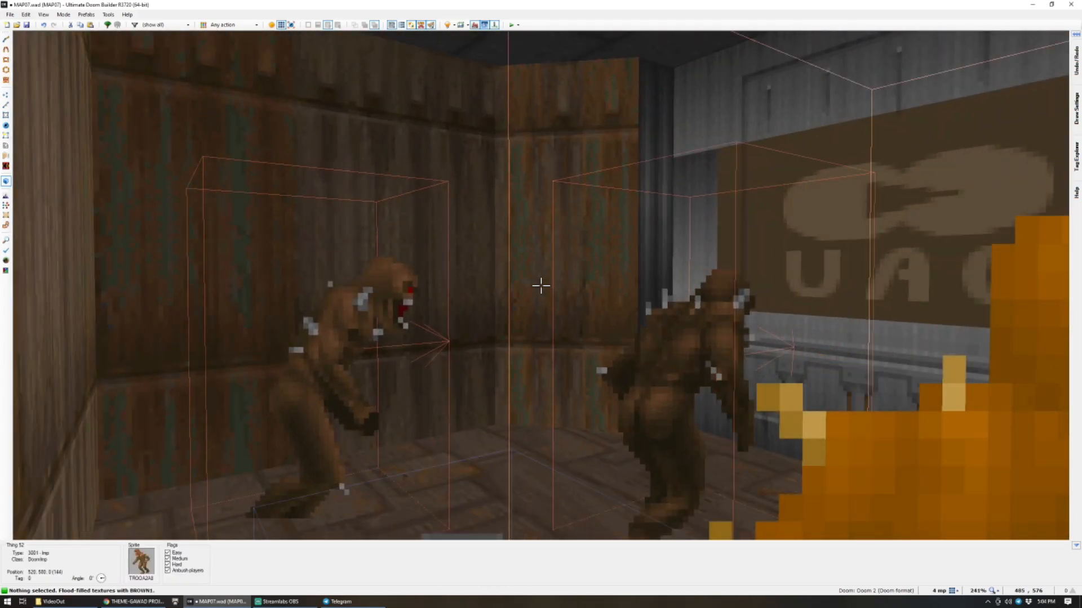
pyautogui.hotkey('ctrl', 'z')
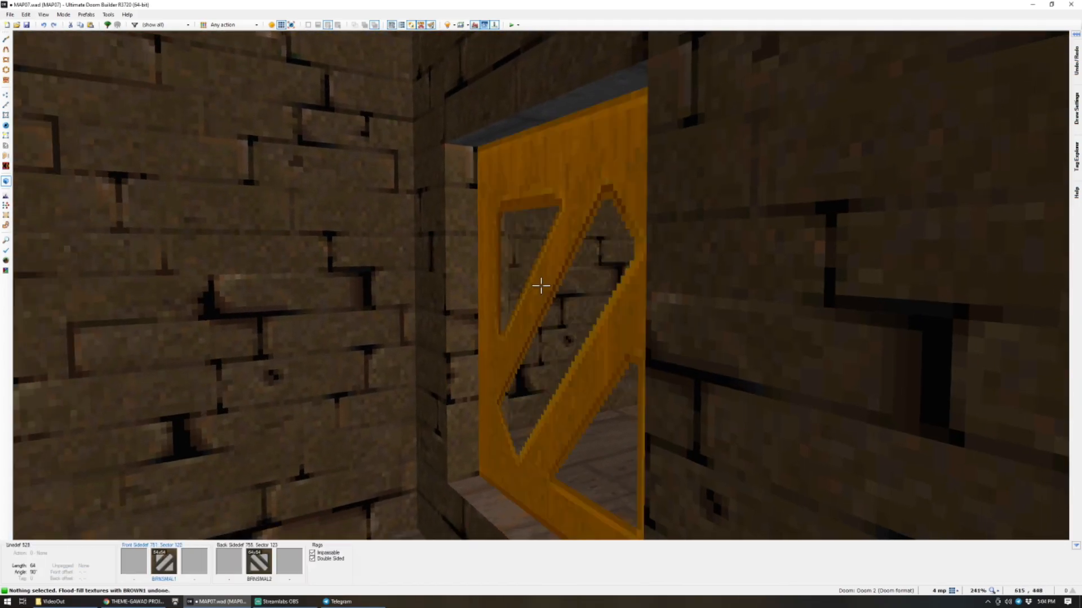
# Copy the DOORSTOP texture onto the barred window's west jamb on both sides of the bars and reset the texture offsets.
pyautogui.hotkey('ctrl', 'c')
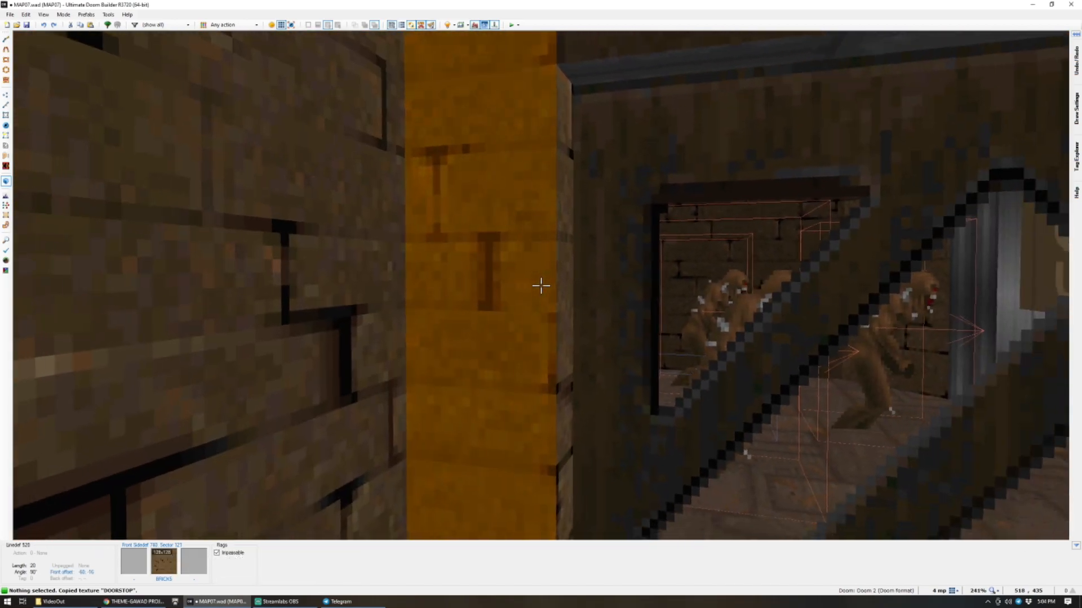
pyautogui.hotkey('ctrl', 'v')
pyautogui.hotkey('shift', 'r')
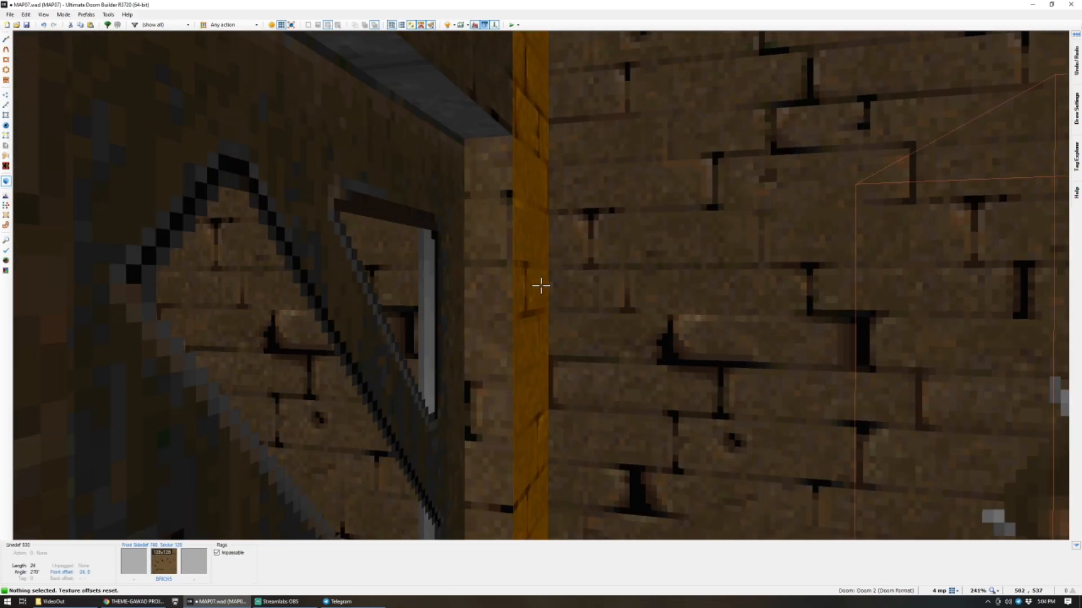
pyautogui.hotkey('ctrl', 'v')
pyautogui.hotkey('shift', 'r')
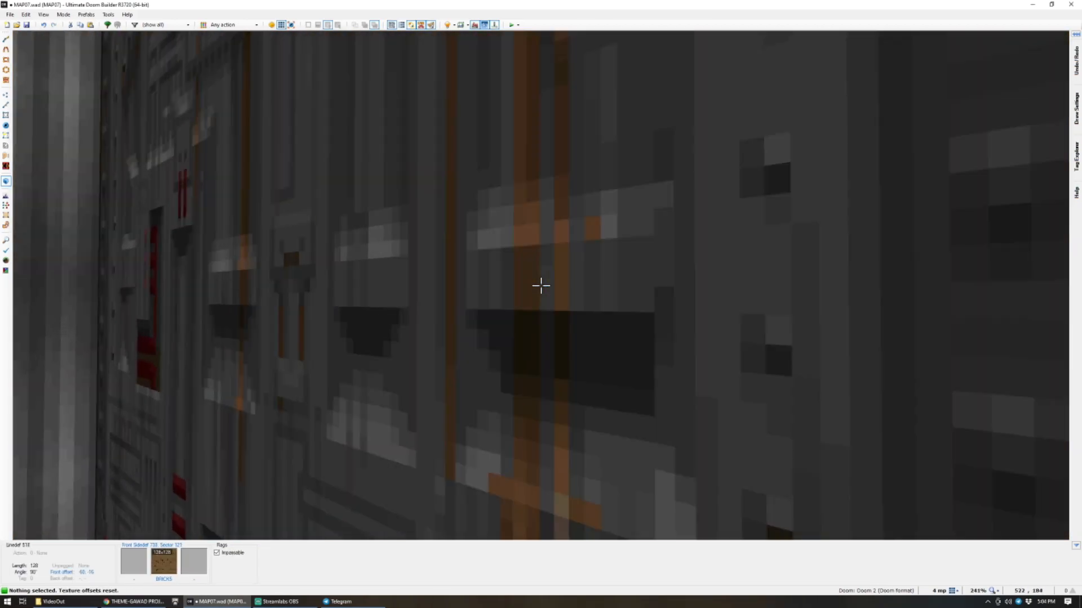
# Move the brick room's inner northwest corner west to slant the wall above it, and undo the last vertex drag.
pyautogui.press('q')
pyautogui.scroll(-5, 541, 285)
pyautogui.scroll(7, 518, 227)
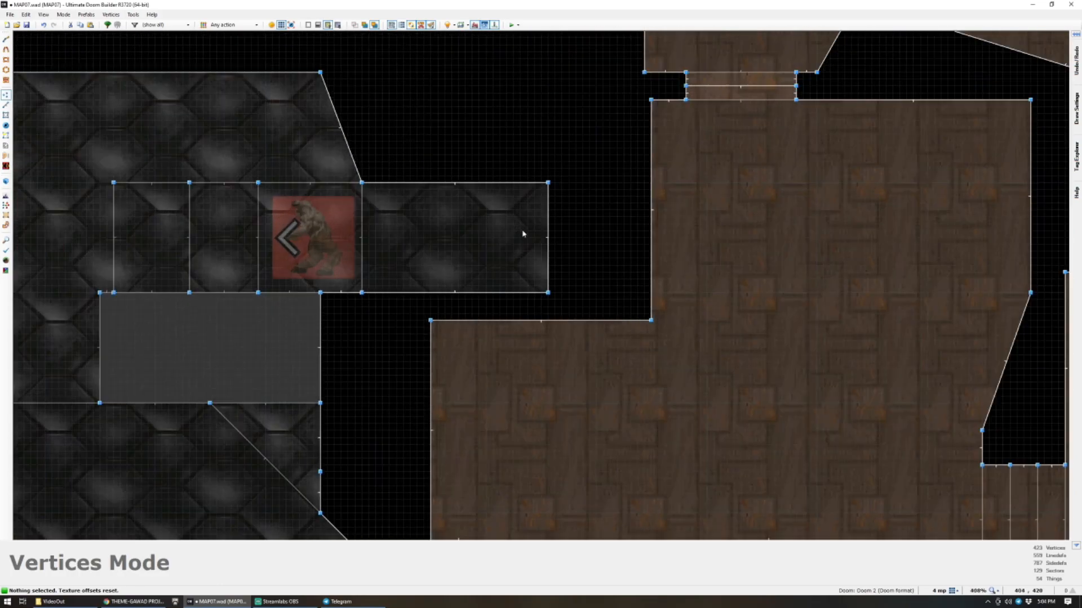
pyautogui.scroll(2, 599, 256)
pyautogui.moveTo(468, 321); pyautogui.dragTo(470, 320, button='right')
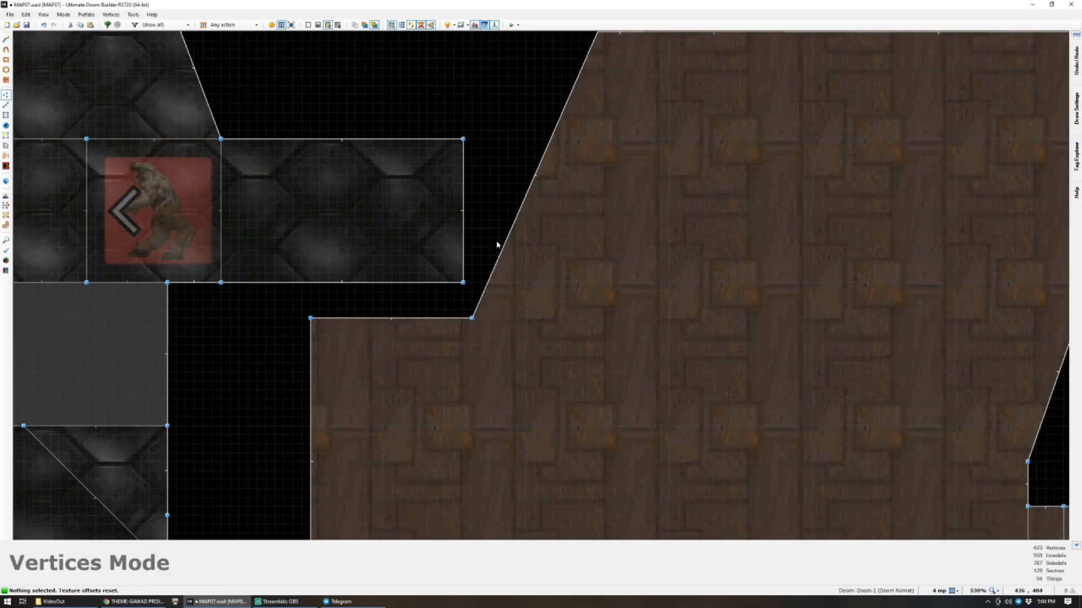
pyautogui.hotkey('ctrl', 'z')
pyautogui.scroll(-7, 601, 239)
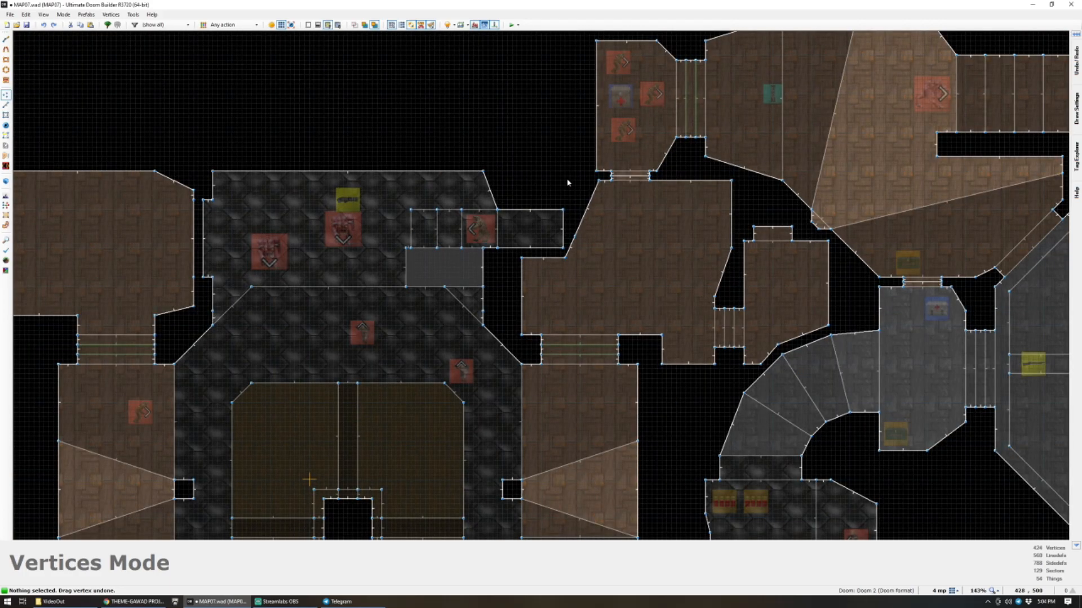
# Paste the copied wall texture onto the missing section above the EXITDOOR door in the brick room and save the map.
pyautogui.press('q')
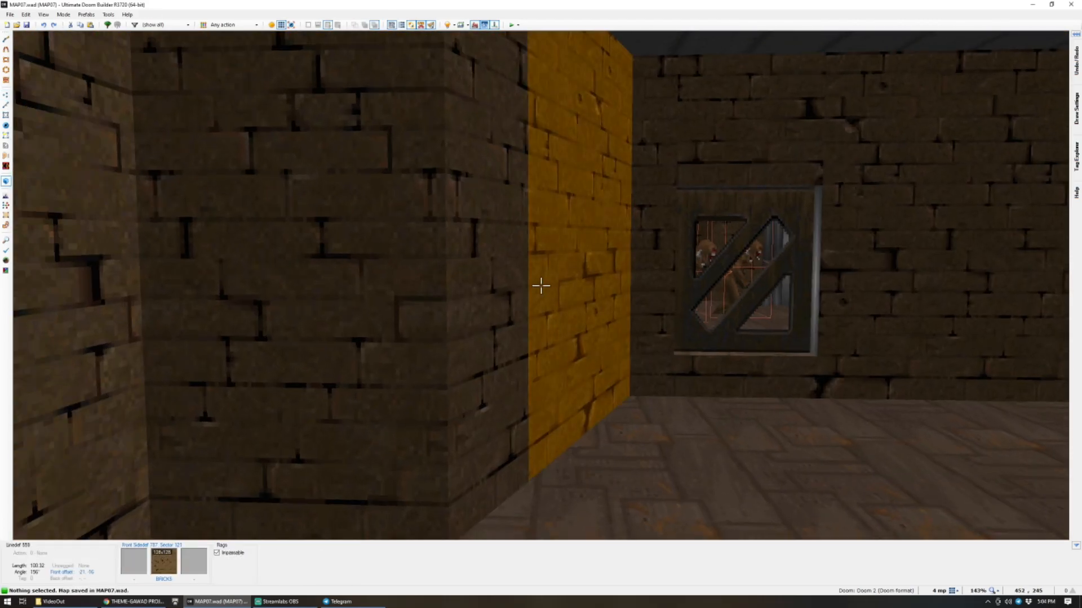
pyautogui.press('e')
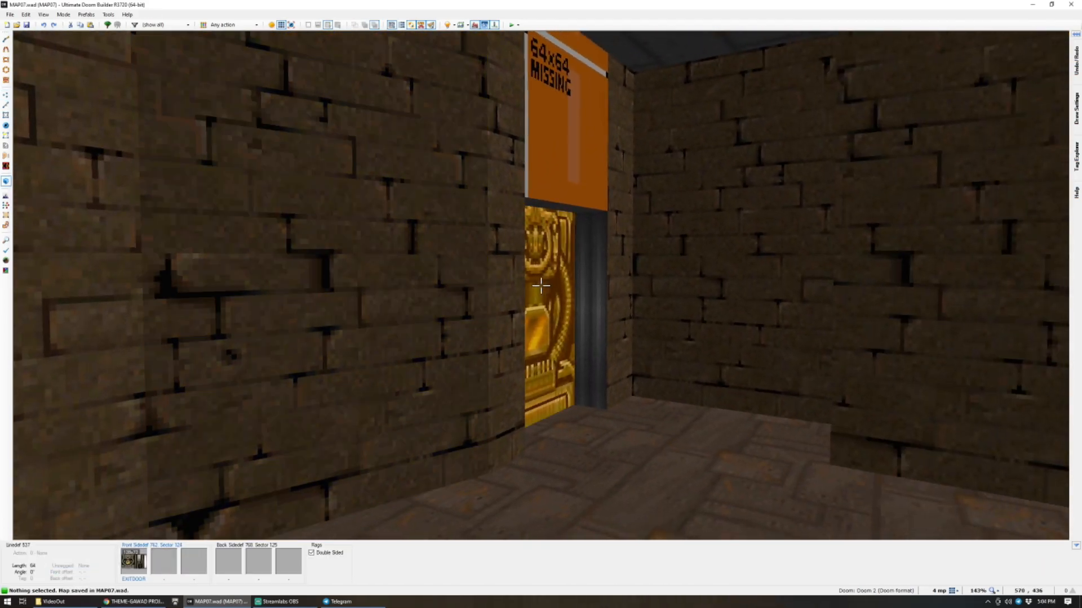
pyautogui.hotkey('ctrl', 'v')
pyautogui.press('w')
pyautogui.press('q')
pyautogui.hotkey('ctrl', 's')
pyautogui.press('Home')
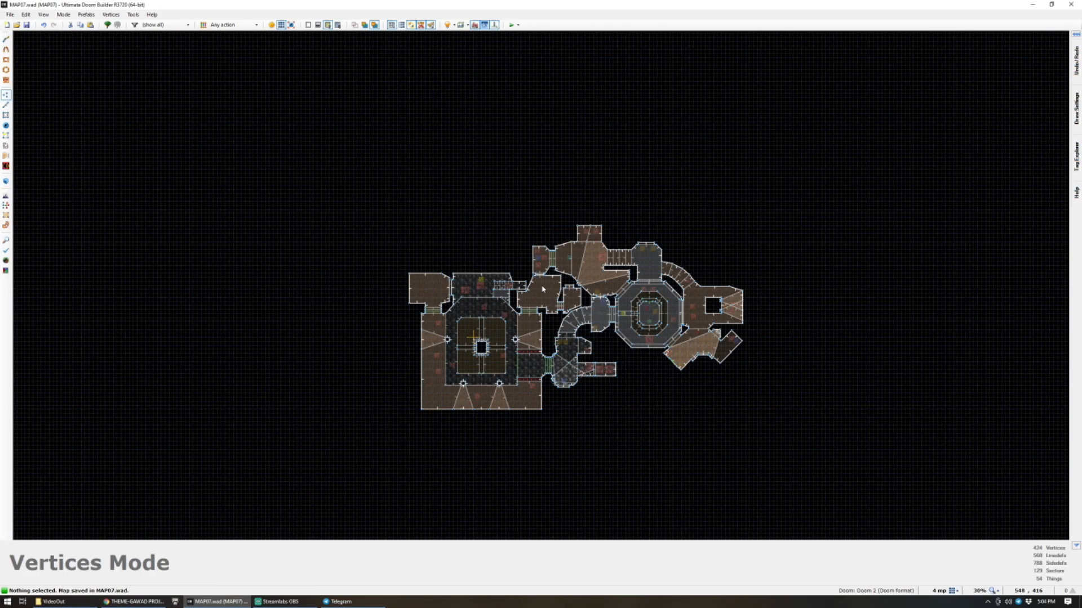
# Test-run the map in GZDoom from the start and close the game.
pyautogui.scroll(2, 537, 319)
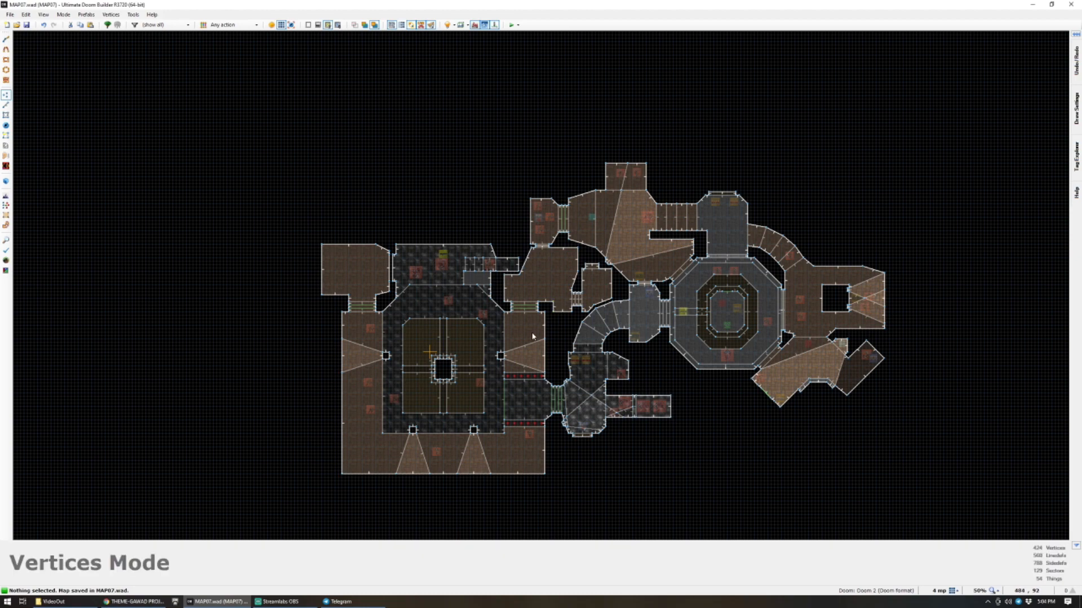
pyautogui.click(518, 25)
pyautogui.click(529, 62)
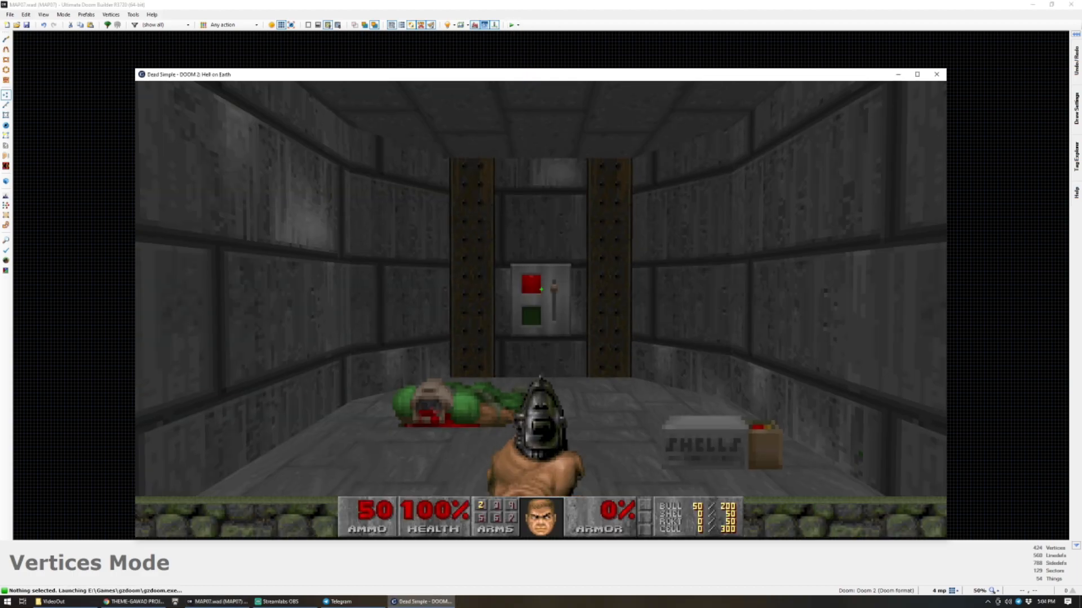
pyautogui.hotkey('alt', 'F4')
# Place a Former Sergeant facing south just below the two shell boxes in the room north of the octagonal arena.
pyautogui.scroll(-2, 617, 298)
pyautogui.scroll(5, 676, 307)
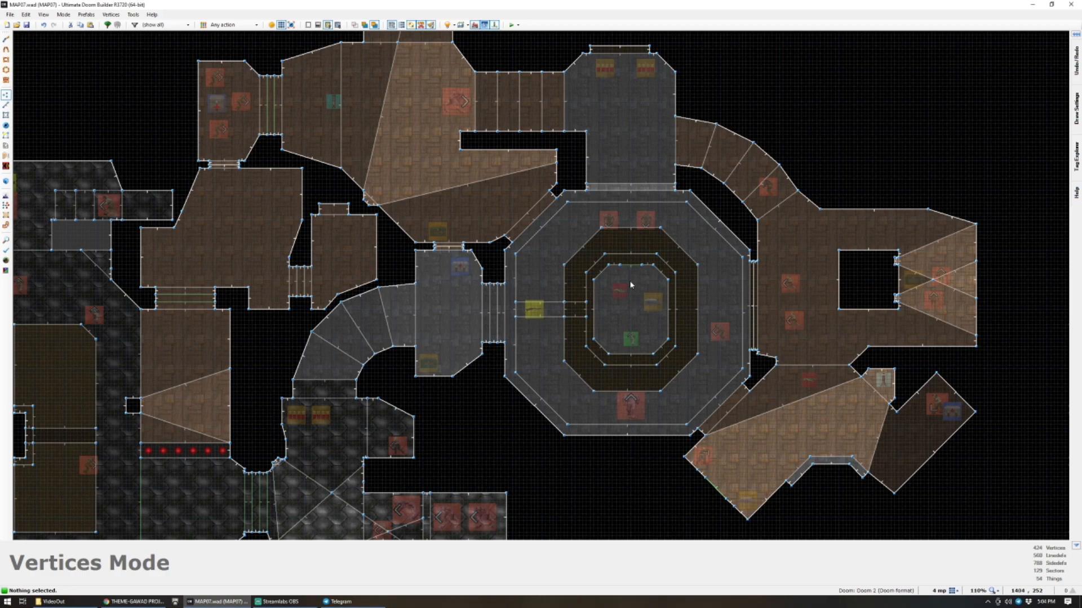
pyautogui.press('t')
pyautogui.press('Insert')
pyautogui.write('sho')
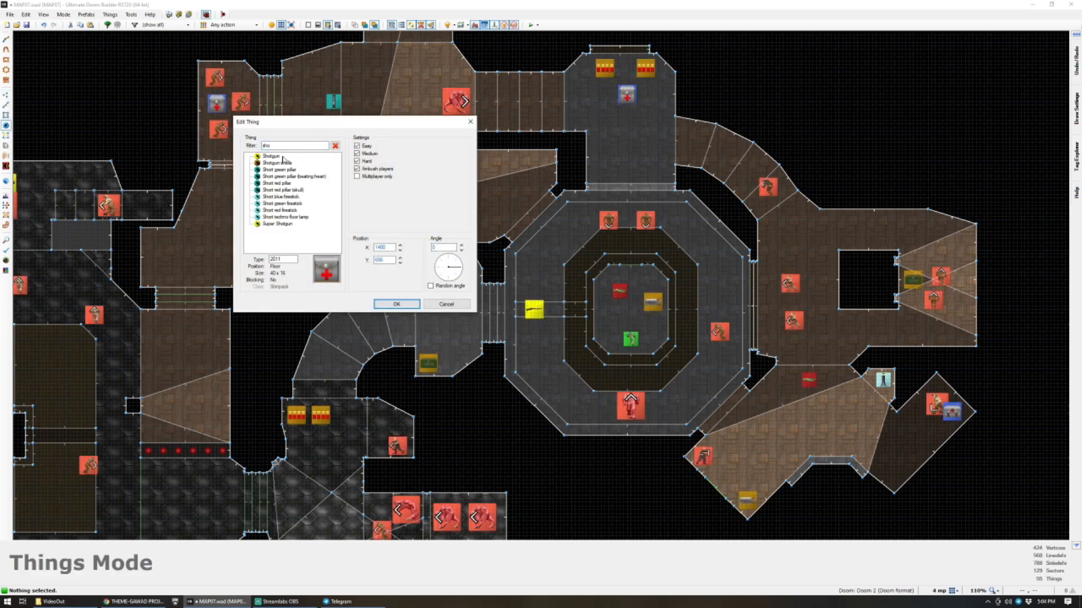
pyautogui.write('erg')
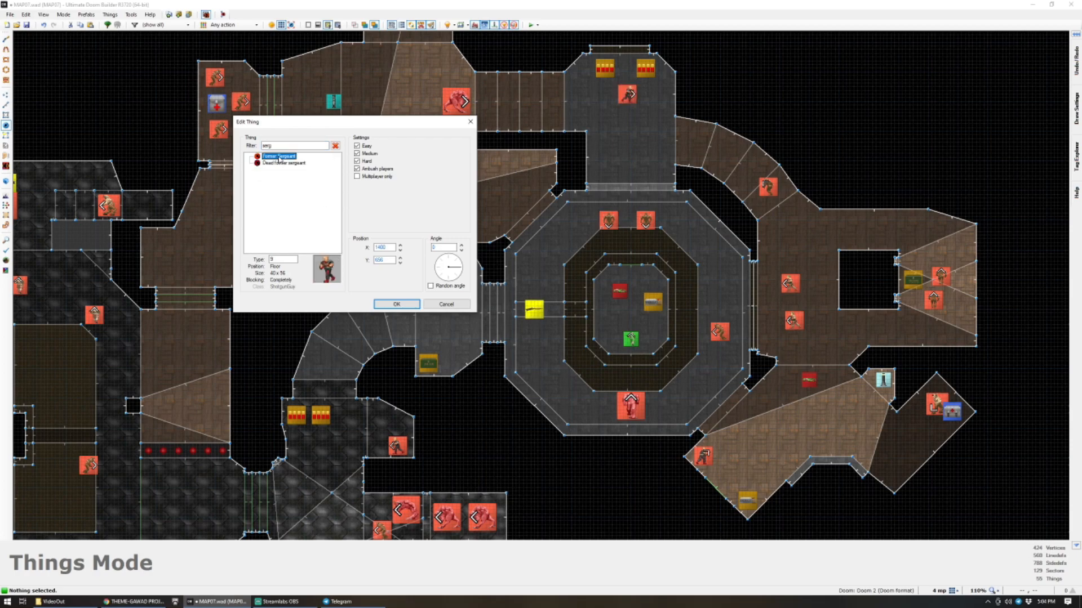
pyautogui.click(410, 303)
pyautogui.scroll(3, 627, 97)
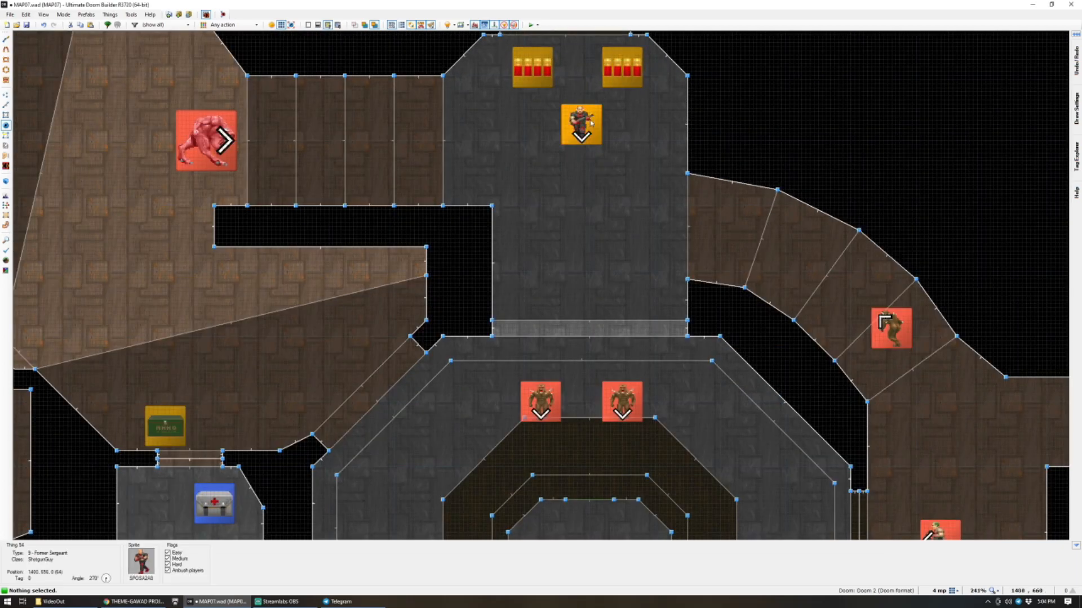
# Draw a 64 by 16 rectangular sector just north of the room's light strip and centre it in the opening.
pyautogui.scroll(1, 585, 243)
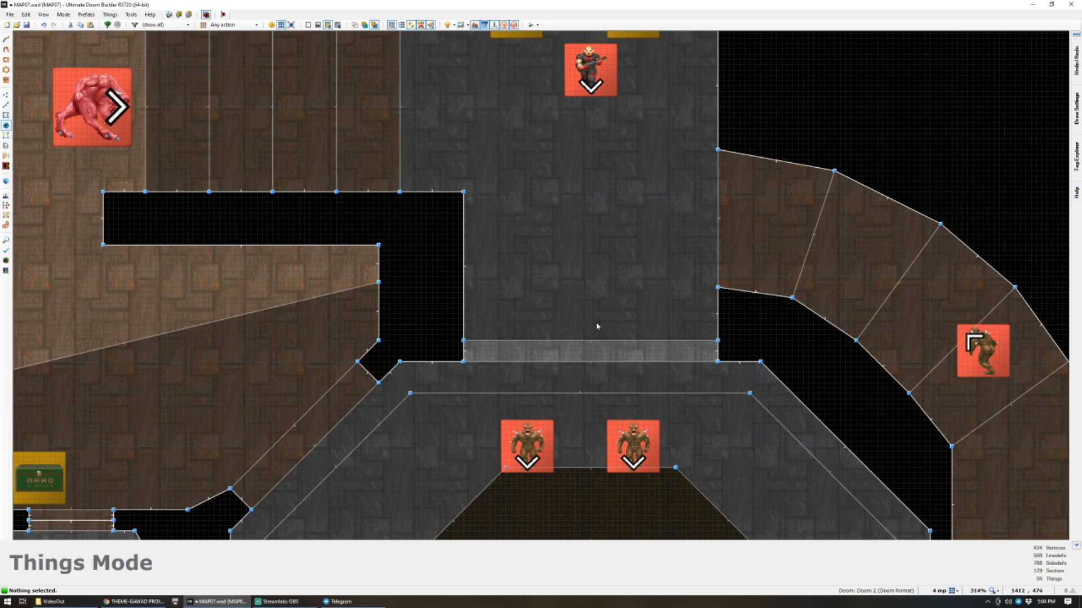
pyautogui.press('d')
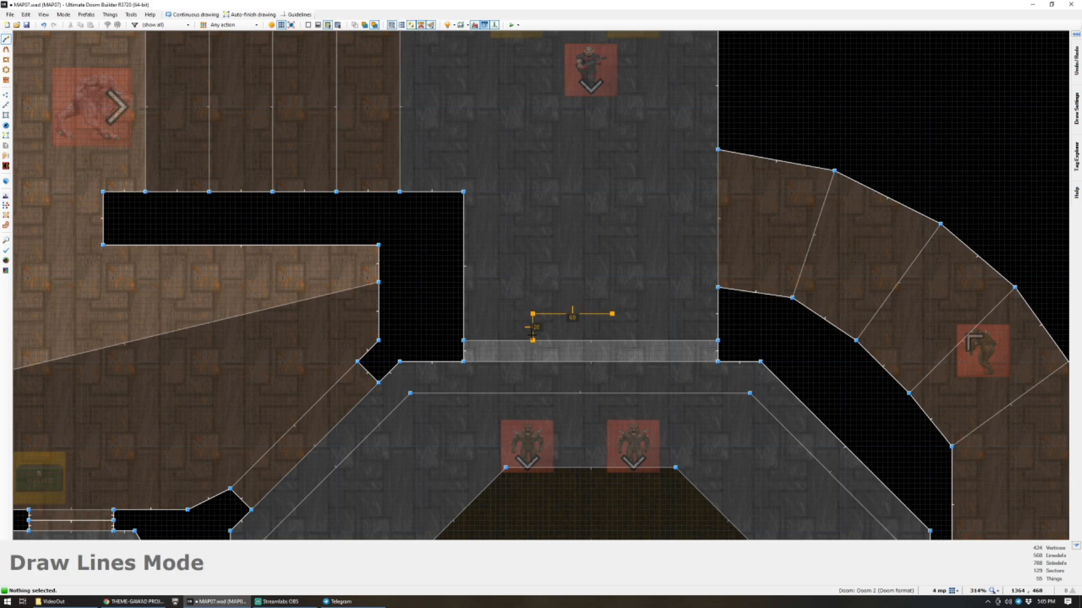
pyautogui.scroll(2, 532, 335)
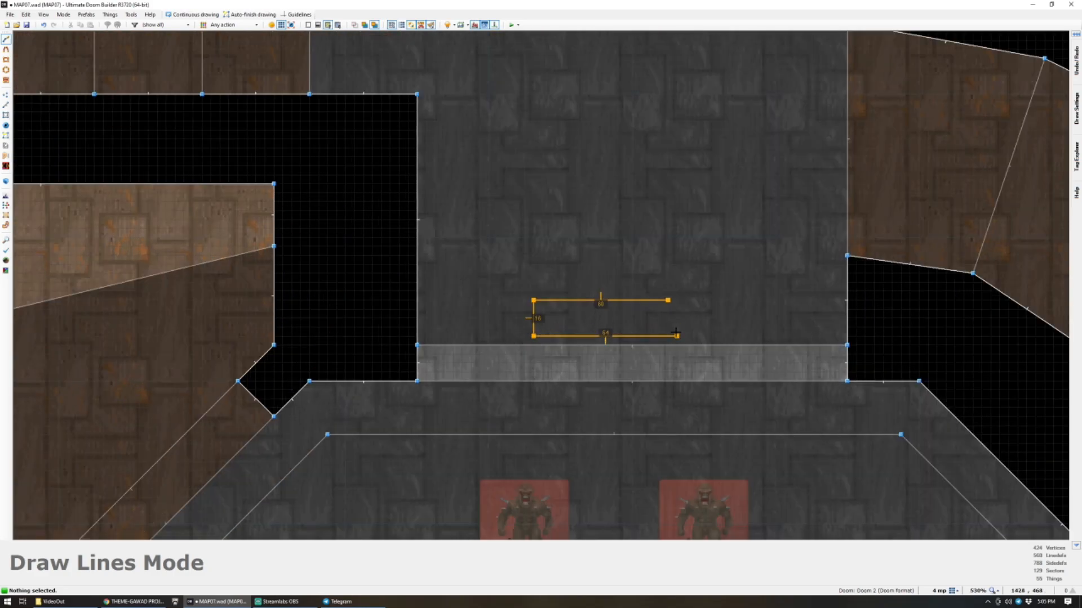
pyautogui.click(668, 301)
pyautogui.scroll(-3, 676, 305)
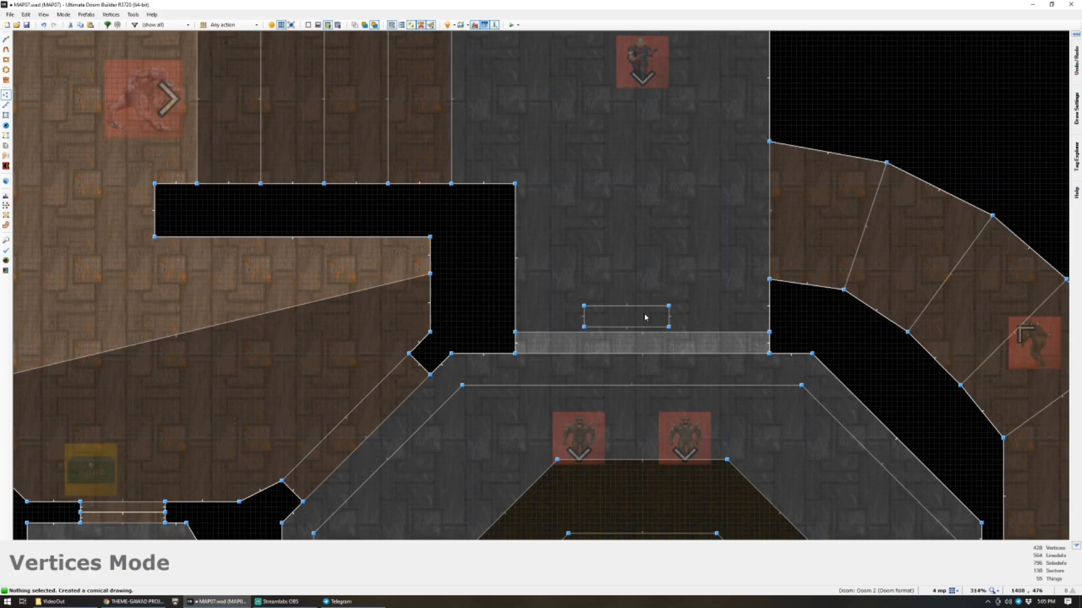
pyautogui.press('s')
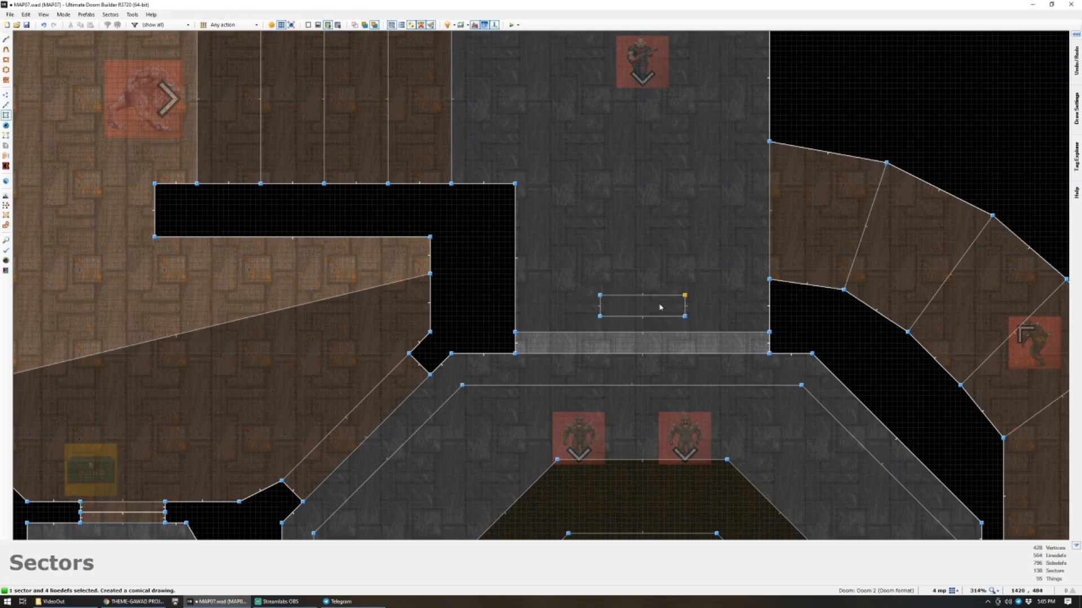
# Delete the small rectangular sector in front of the opening to leave a solid pillar.
pyautogui.press('w')
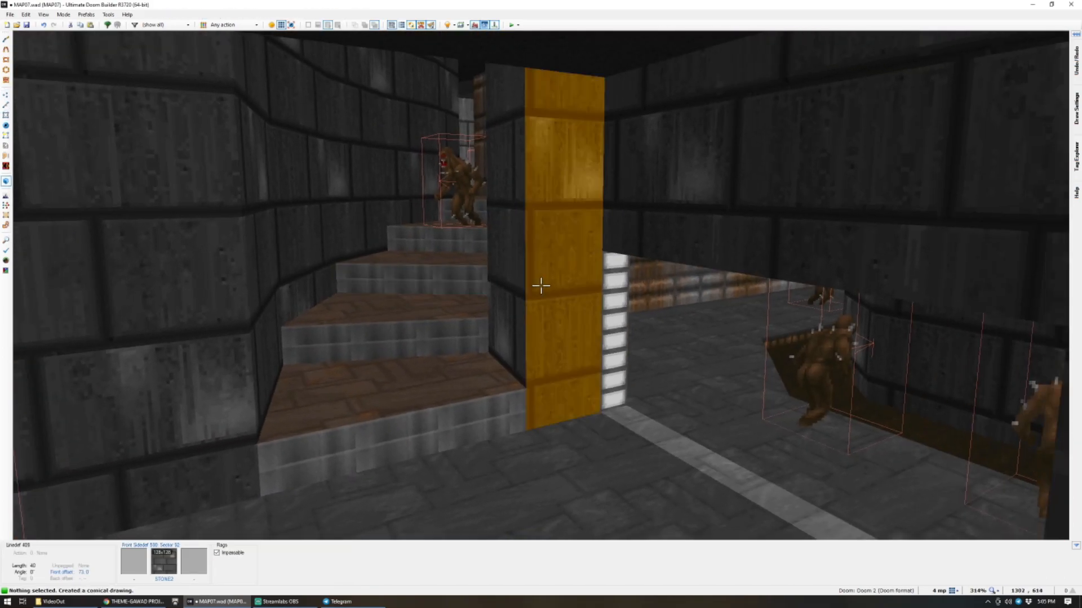
pyautogui.press('d')
pyautogui.press('s')
pyautogui.press('w')
pyautogui.scroll(-3, 542, 288)
pyautogui.scroll(1, 542, 290)
pyautogui.scroll(4, 542, 384)
pyautogui.press('Delete')
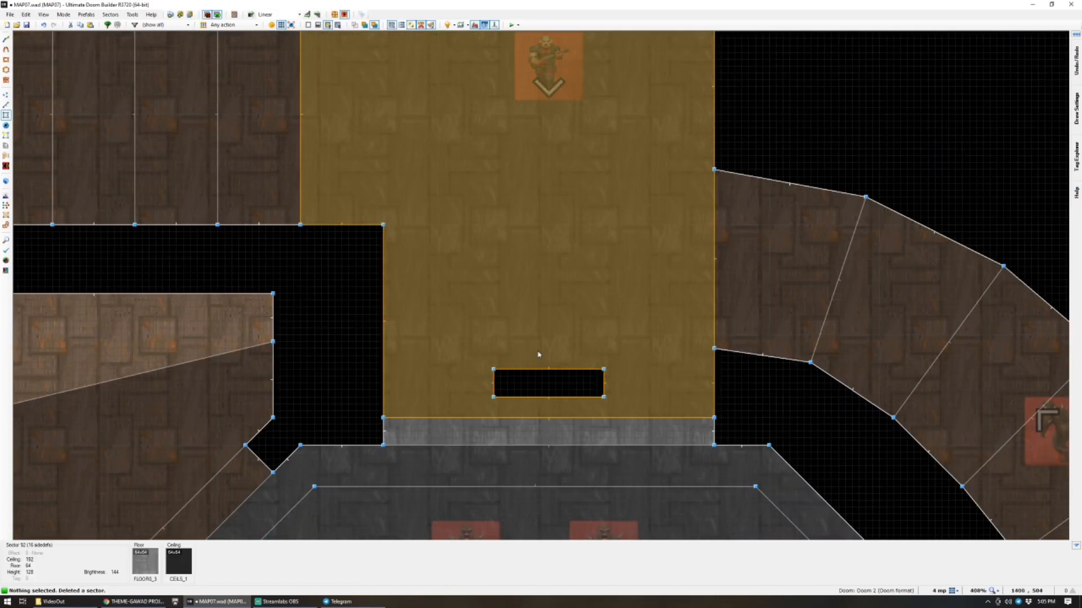
# Apply the COMPWERD texture to all four sides of the new pillar.
pyautogui.press('w')
pyautogui.press('s')
pyautogui.press('w')
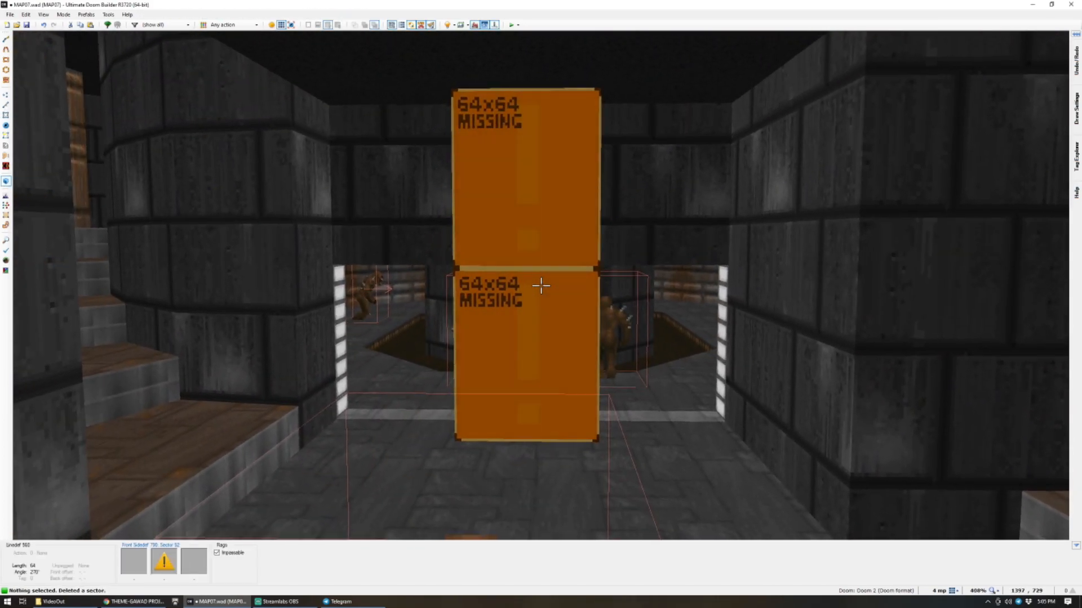
pyautogui.keyDown('shift'); pyautogui.click(541, 286); pyautogui.keyUp('shift')
pyautogui.press('d')
pyautogui.press('s')
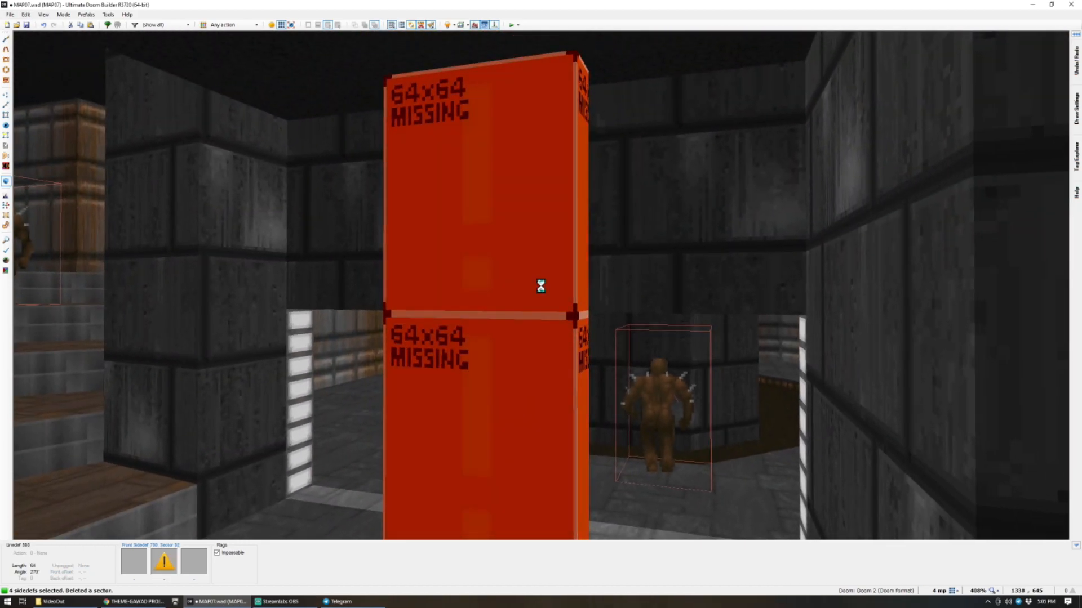
pyautogui.rightClick(541, 285)
pyautogui.write('COMP')
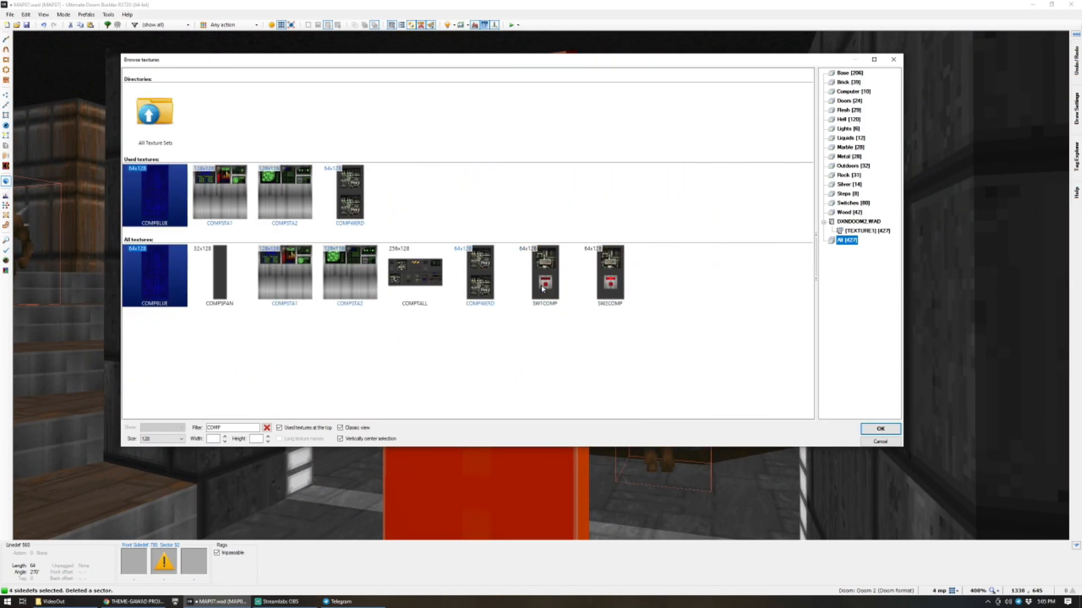
pyautogui.doubleClick(474, 284)
# Apply the DOORSTOP texture to the pillar's two narrow sides and reset their texture offsets.
pyautogui.keyDown('shift'); pyautogui.click(541, 286); pyautogui.keyUp('shift')
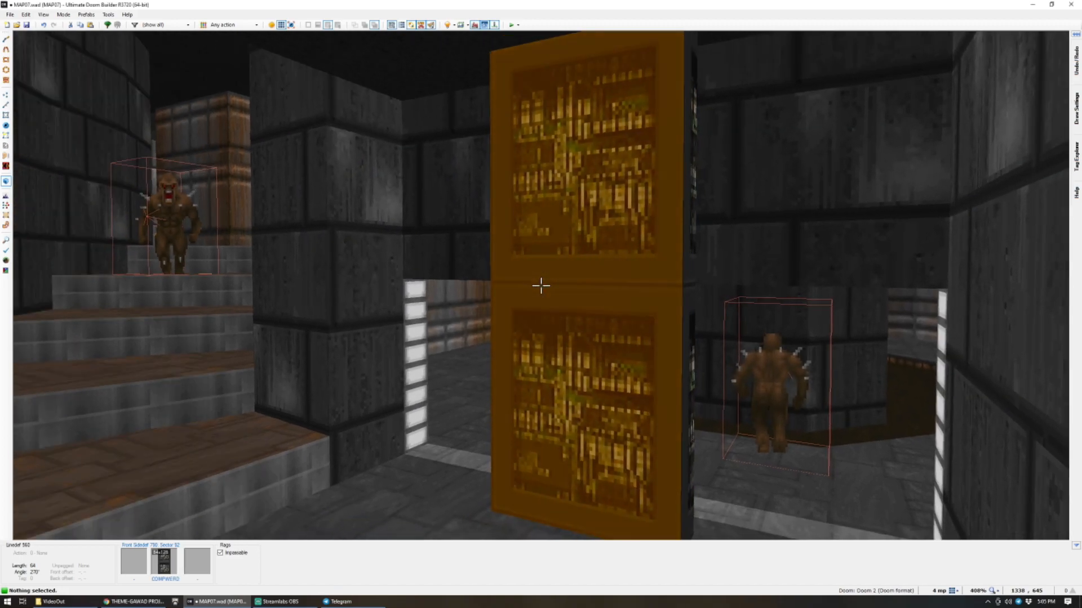
pyautogui.press('d')
pyautogui.press('a')
pyautogui.keyDown('shift'); pyautogui.click(541, 285); pyautogui.keyUp('shift')
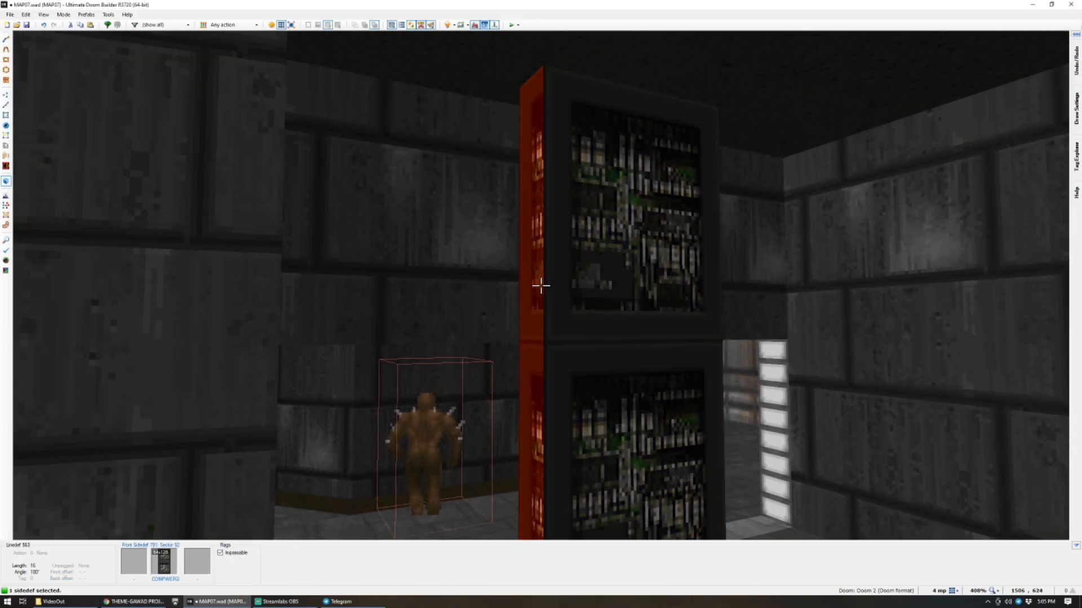
pyautogui.rightClick(541, 286)
pyautogui.doubleClick(535, 273)
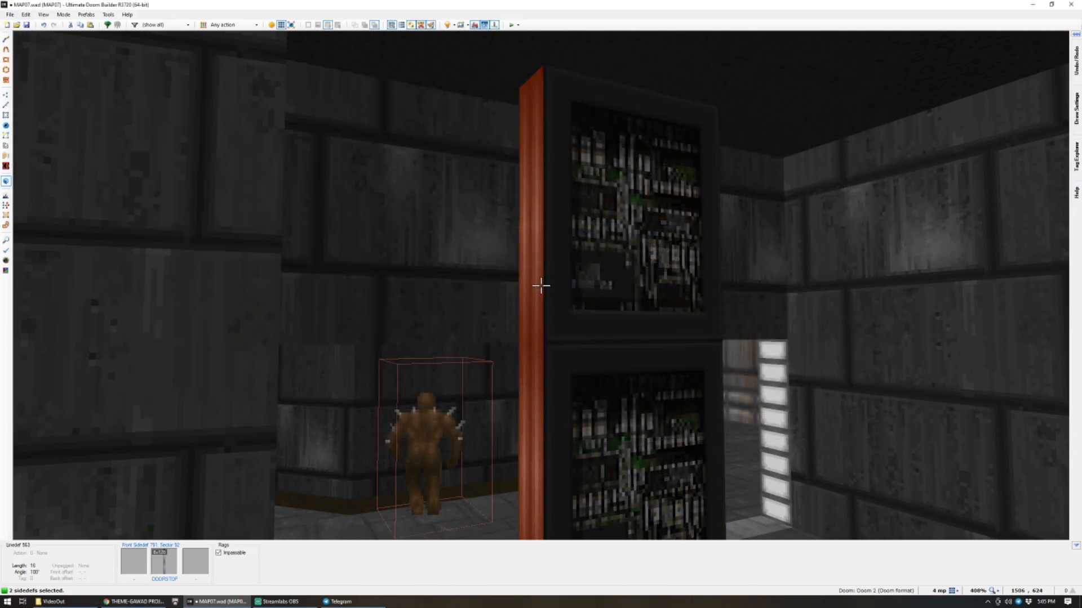
pyautogui.press('r')
pyautogui.press('c')
# Examine the computer pillar from the arena and from inside the room, and save the map.
pyautogui.press('s')
pyautogui.press('w')
pyautogui.press('a')
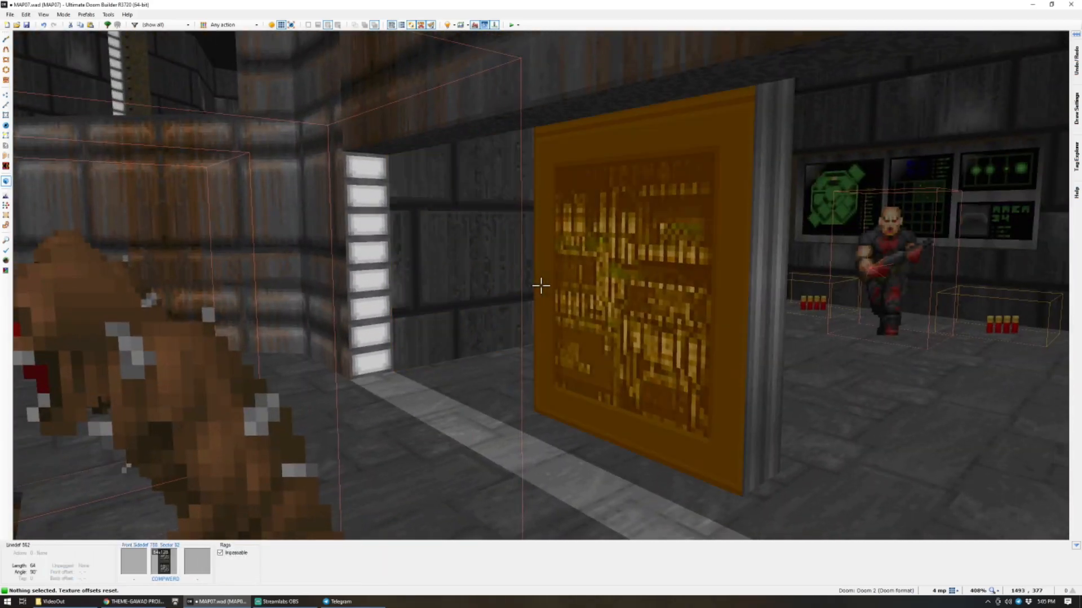
pyautogui.press('d')
pyautogui.press('s')
pyautogui.press('w')
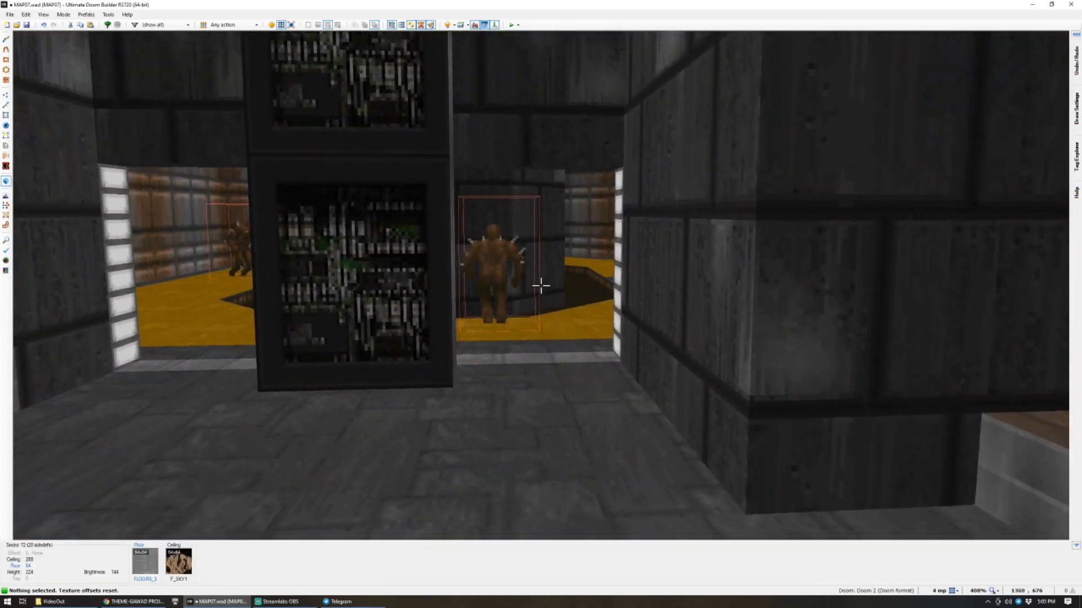
pyautogui.press('q')
pyautogui.scroll(-3, 541, 289)
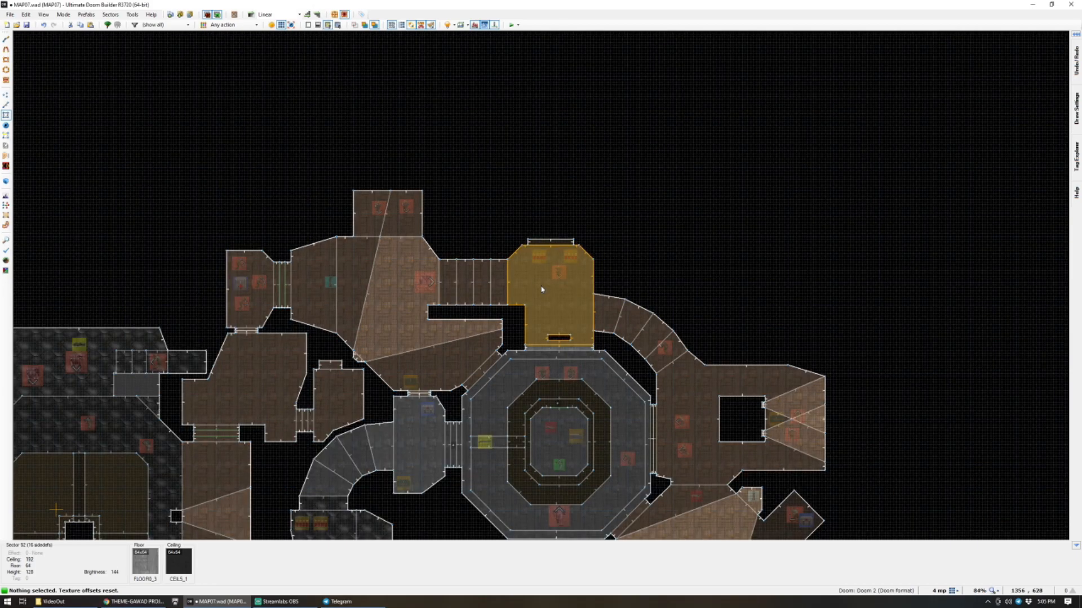
pyautogui.scroll(6, 561, 333)
pyautogui.press('q')
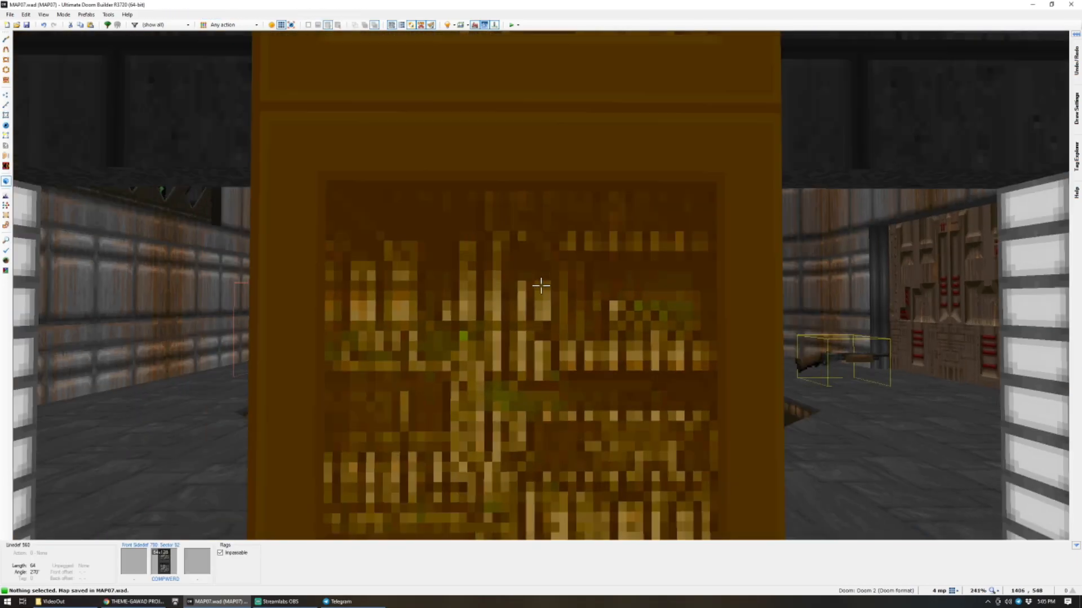
pyautogui.press('q')
# Draw a 128-unit-wide rectangular sector in the room just north of the pillar and raise its ceiling to 208.
pyautogui.scroll(4, 512, 316)
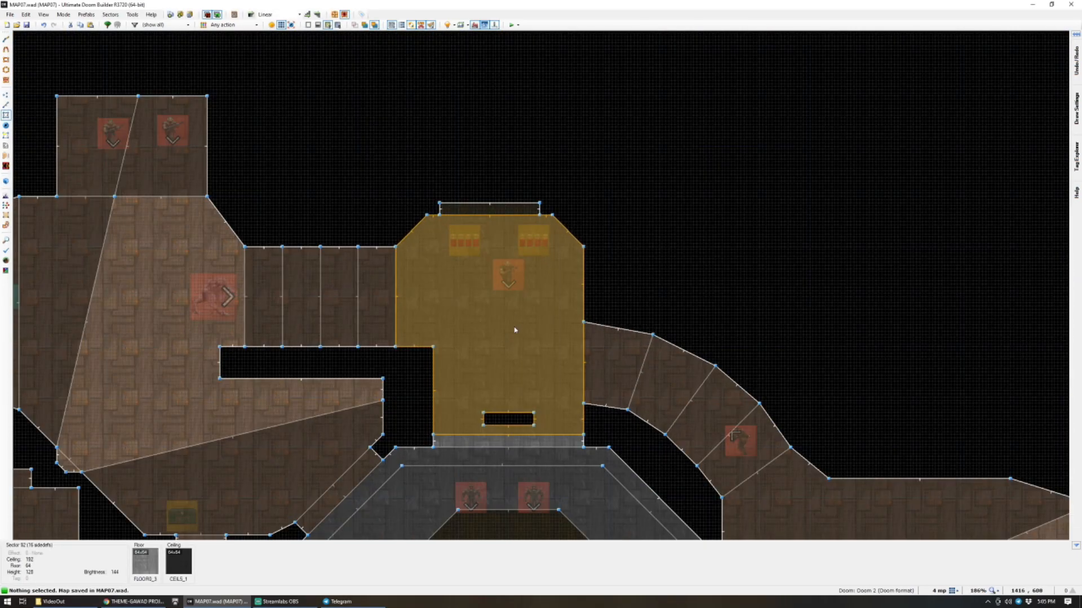
pyautogui.press('d')
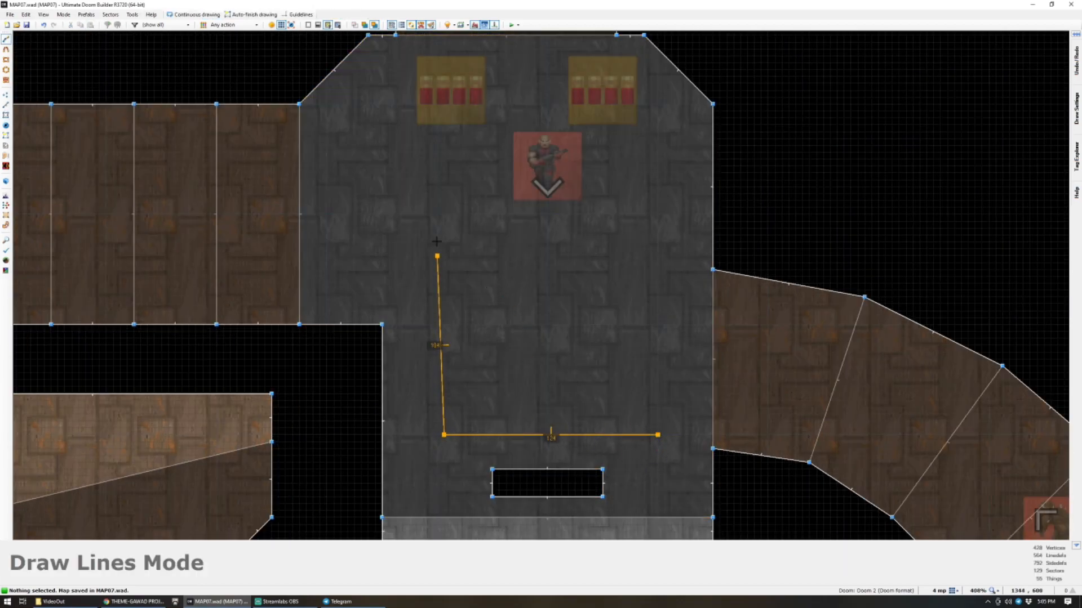
pyautogui.click(658, 434)
pyautogui.press('v')
pyautogui.press('q')
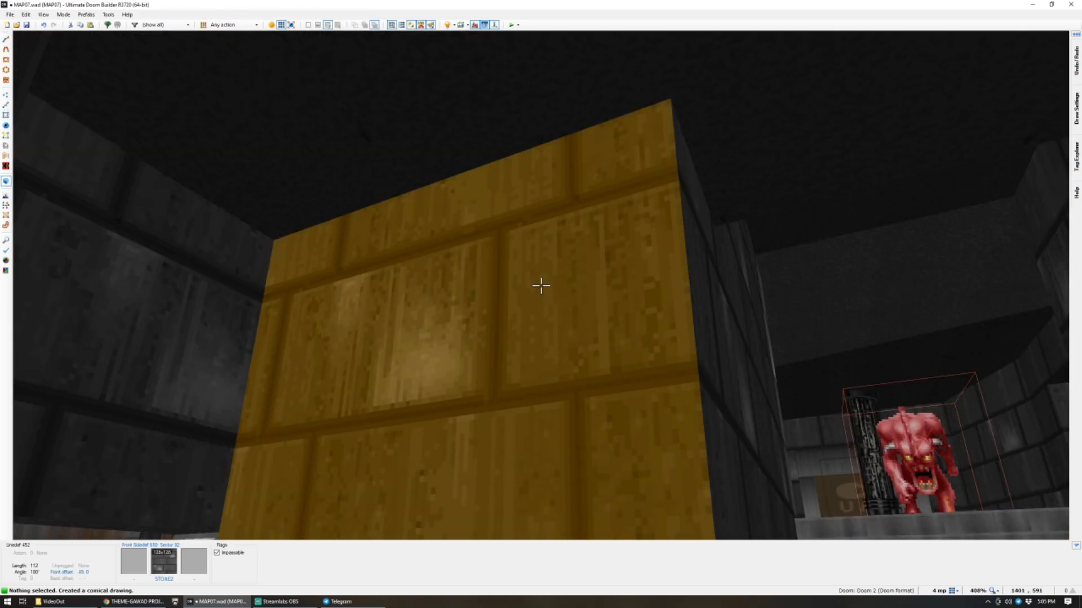
pyautogui.click(540, 286)
pyautogui.scroll(2, 541, 285)
pyautogui.click(541, 285)
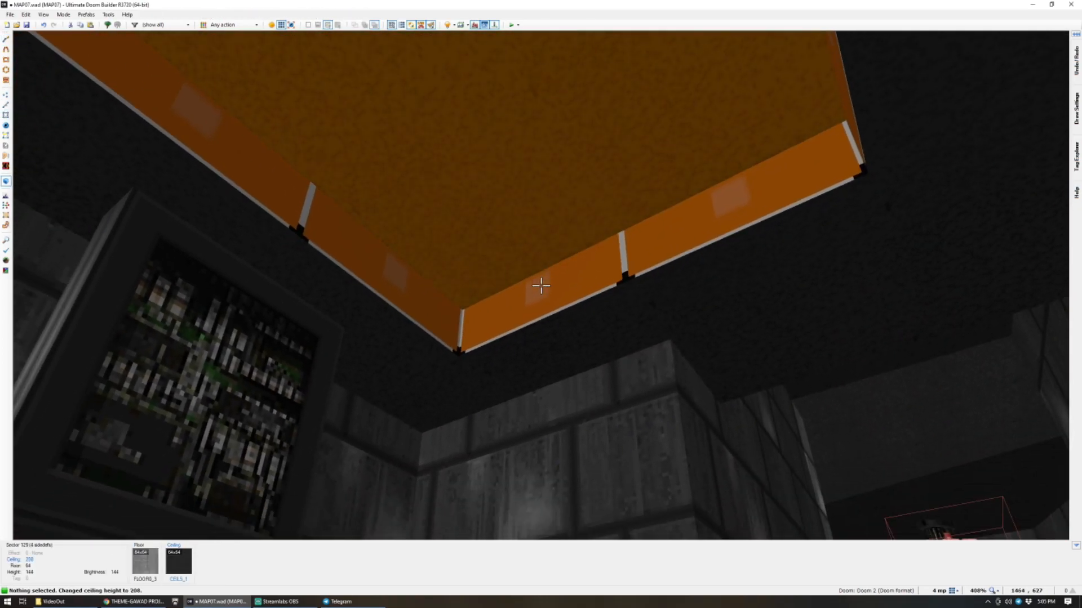
# Try the STEP5 texture on all four edges of the raised ceiling recess.
pyautogui.keyDown('shift'); pyautogui.click(541, 285); pyautogui.keyUp('shift')
pyautogui.rightClick(540, 285)
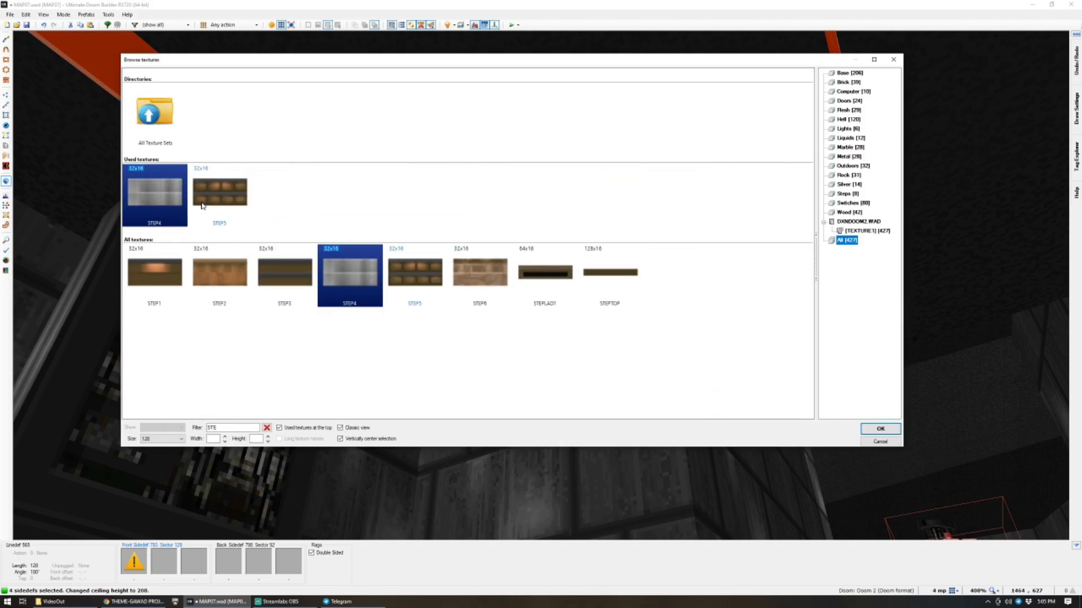
pyautogui.doubleClick(201, 207)
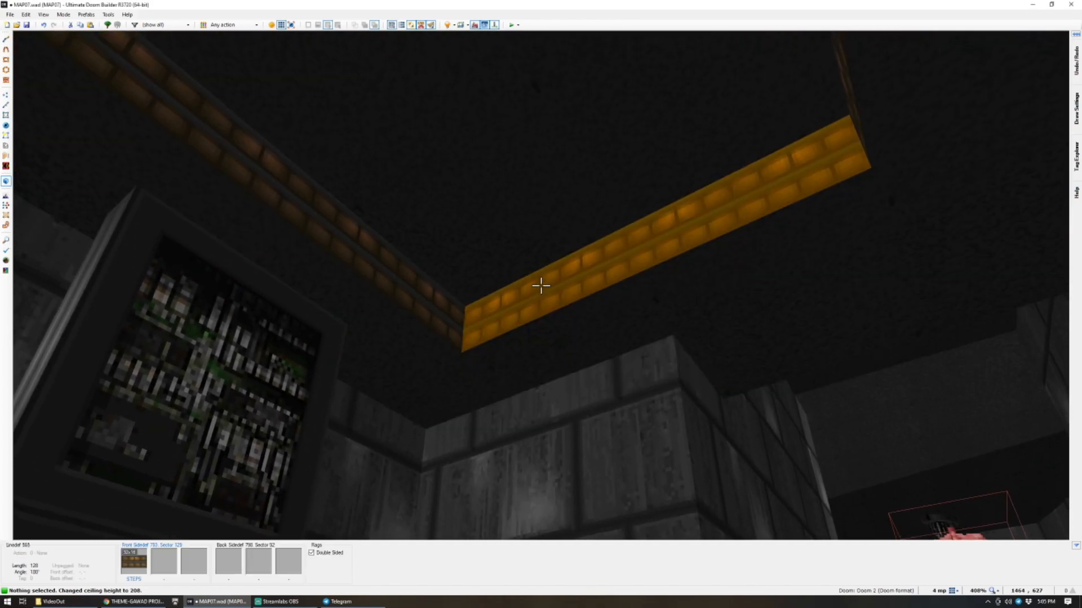
# Apply the LITE5 texture to all four edges of the raised ceiling recess.
pyautogui.rightClick(540, 286)
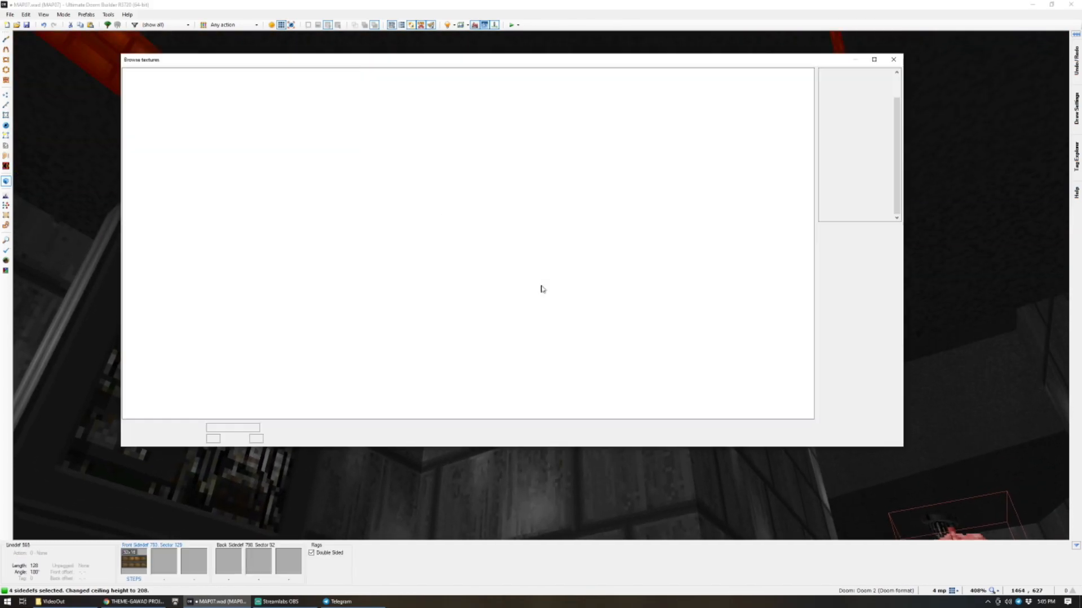
pyautogui.write('Li')
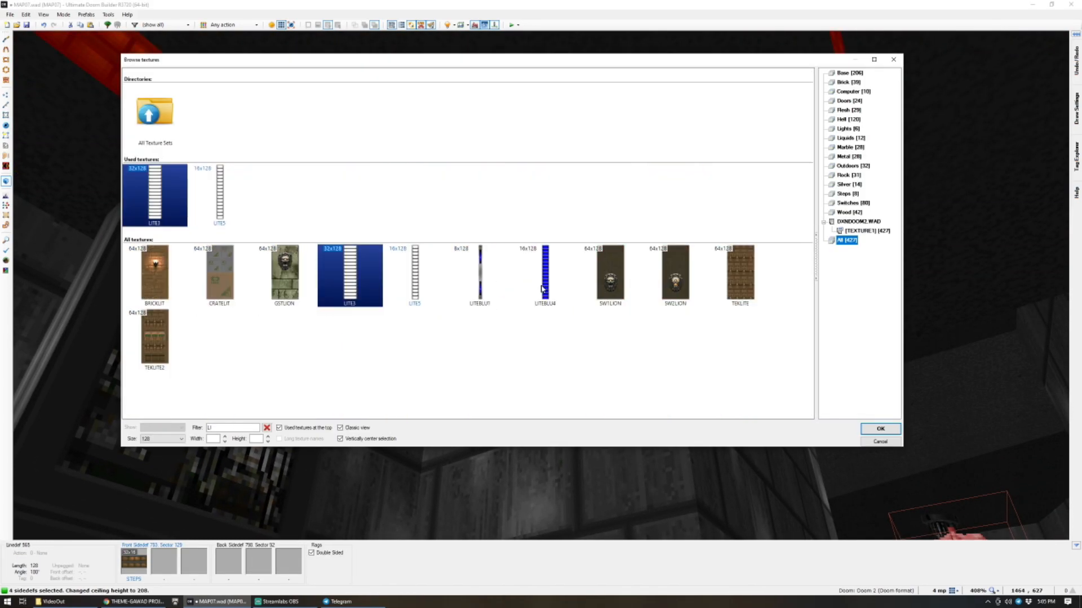
pyautogui.doubleClick(220, 198)
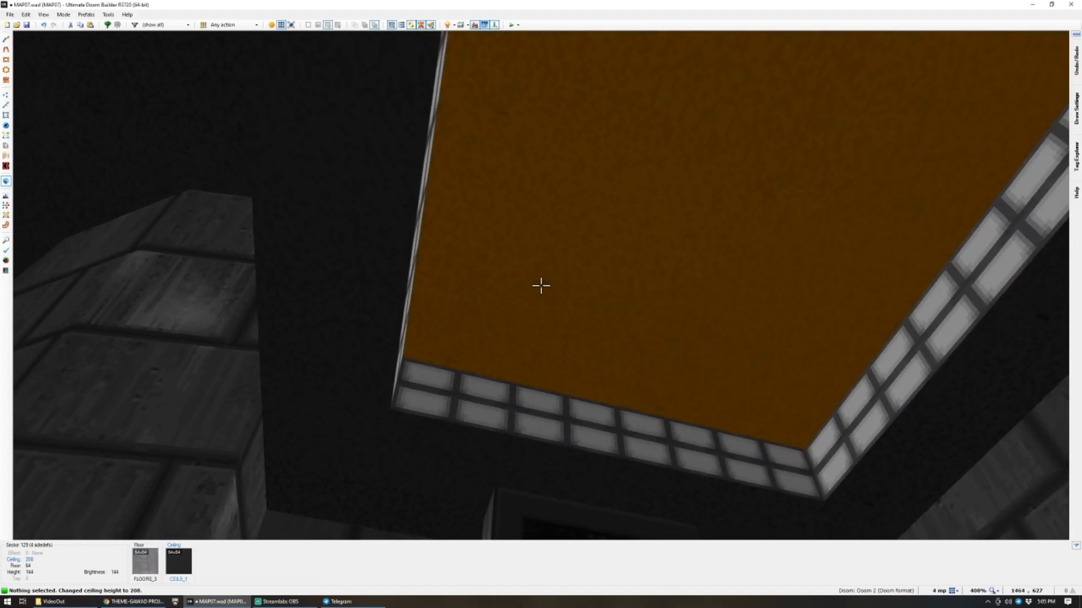
# Set the recess's ceiling flat to TLITE6_1.
pyautogui.click(541, 285)
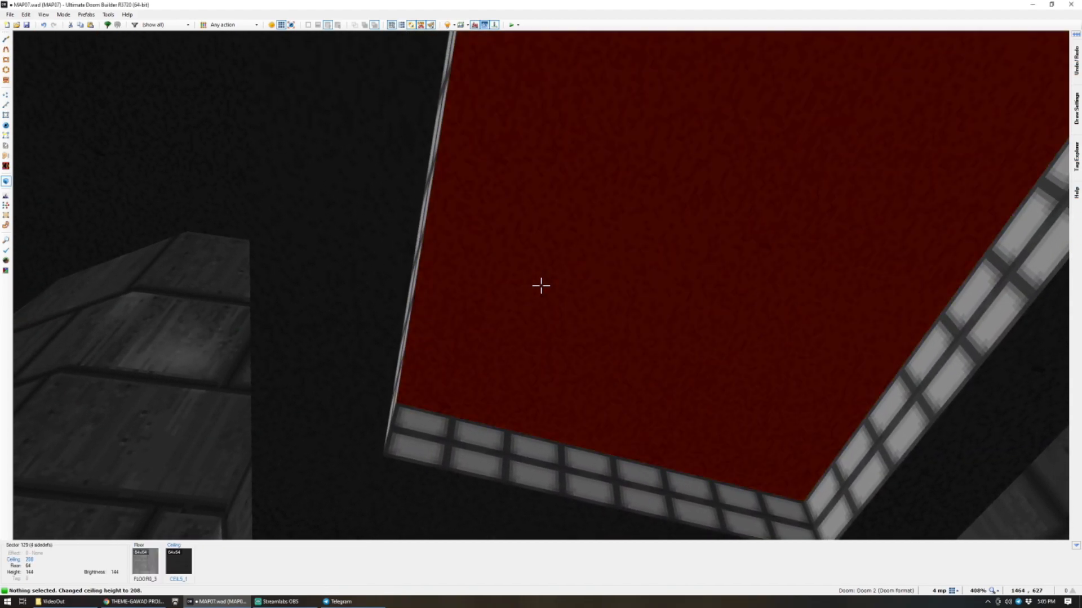
pyautogui.rightClick(541, 285)
pyautogui.write('TL')
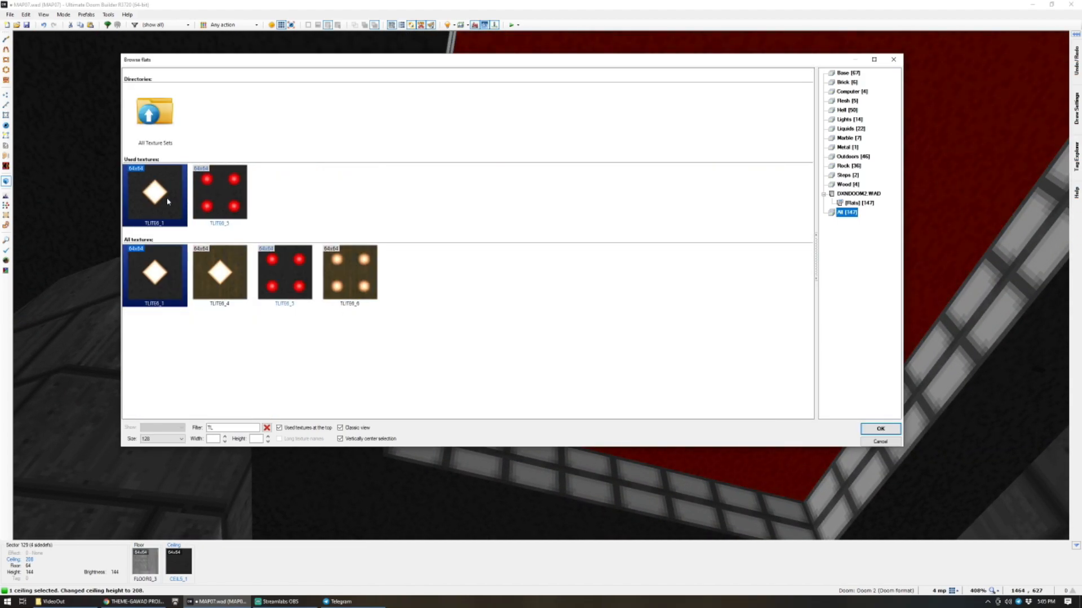
pyautogui.doubleClick(167, 201)
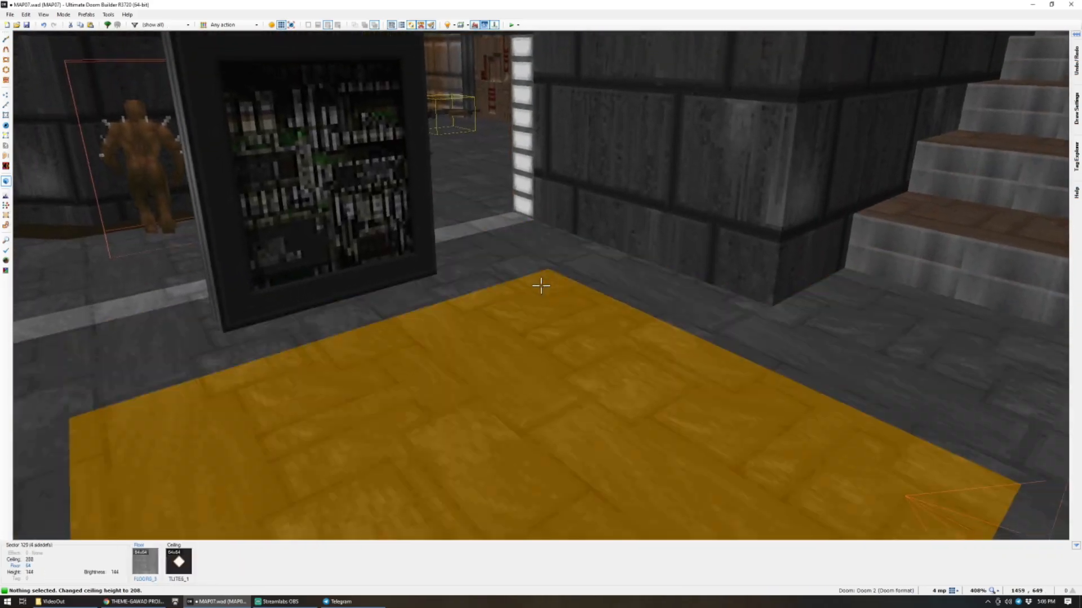
# Raise the brightness of the sector beneath the lit ceiling recess to 176.
pyautogui.keyDown('ctrl'); pyautogui.scroll(2, 541, 286); pyautogui.keyUp('ctrl')
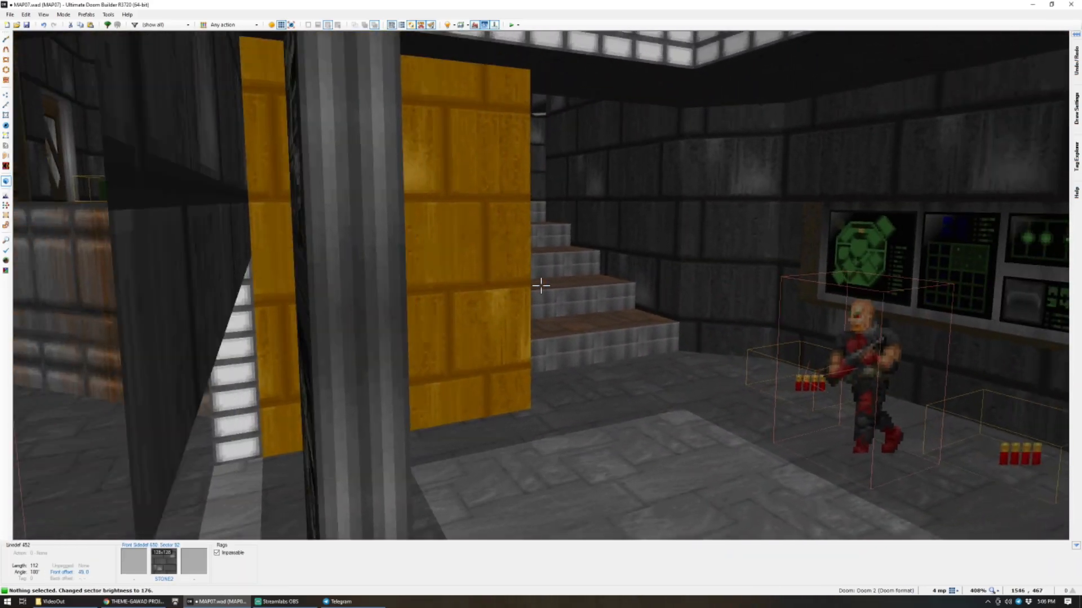
pyautogui.press('w')
pyautogui.press('d')
pyautogui.press('d')
pyautogui.press('q')
pyautogui.scroll(-4, 541, 285)
pyautogui.scroll(4, 490, 369)
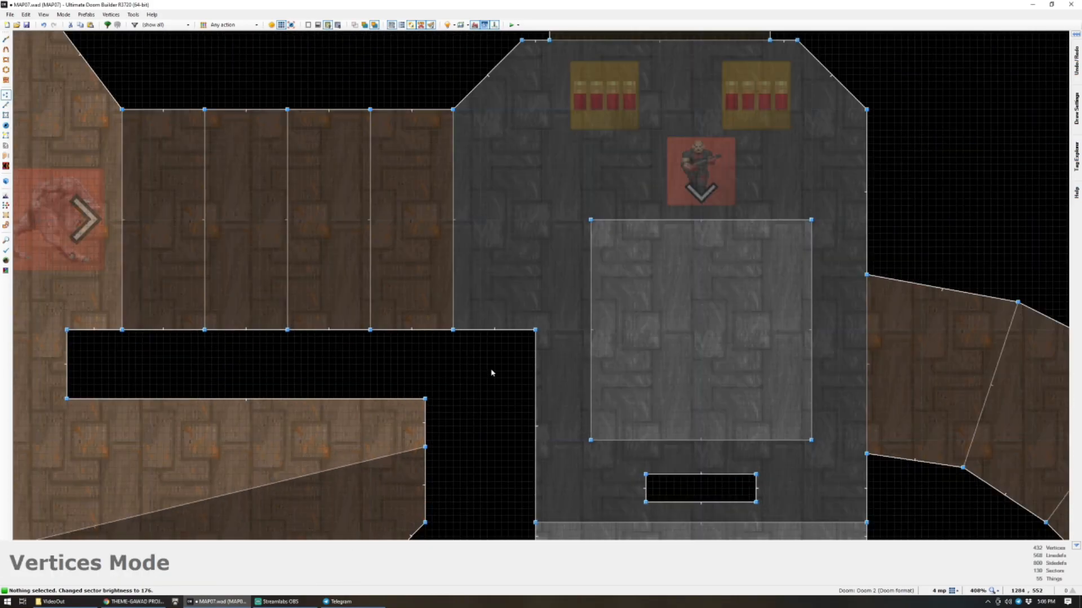
# Draw a small trapezoidal alcove into the west wall of the room, beside the lit floor sector.
pyautogui.scroll(-3, 490, 373)
pyautogui.scroll(3, 516, 396)
pyautogui.press('d')
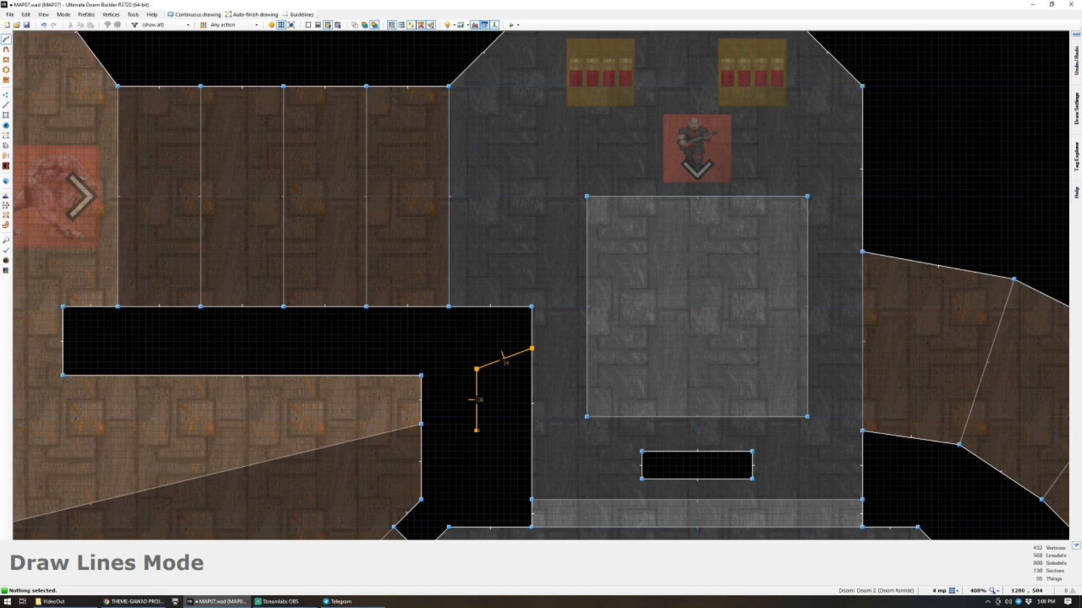
pyautogui.rightClick(531, 458)
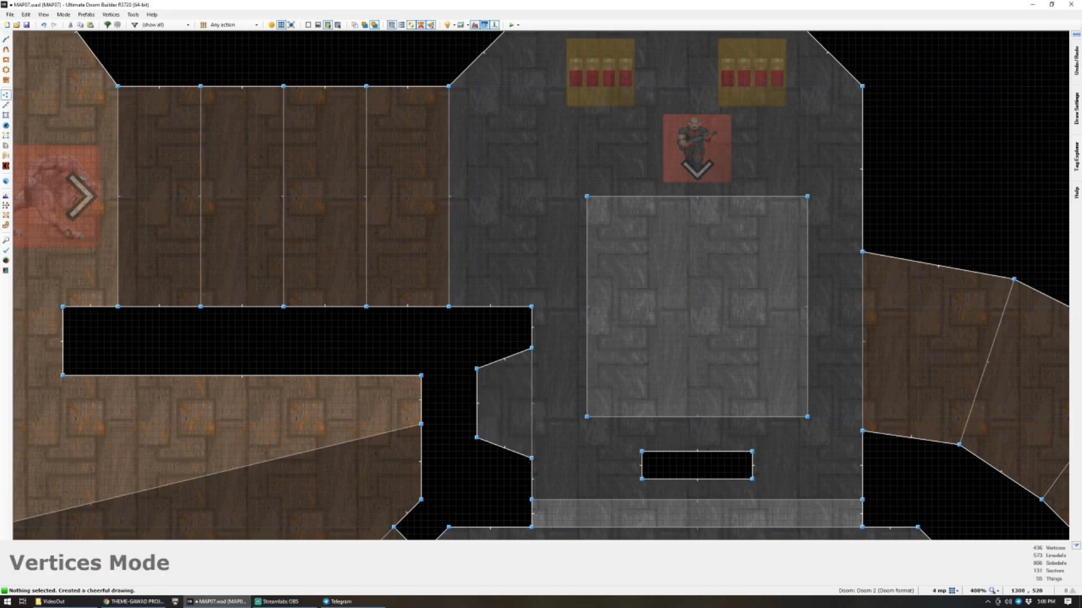
pyautogui.press('q')
pyautogui.press('w')
pyautogui.press('q')
# Place a Floor lamp in the new west alcove at 1296, 520 and save the map.
pyautogui.scroll(-3, 541, 285)
pyautogui.press('t')
pyautogui.scroll(4, 541, 288)
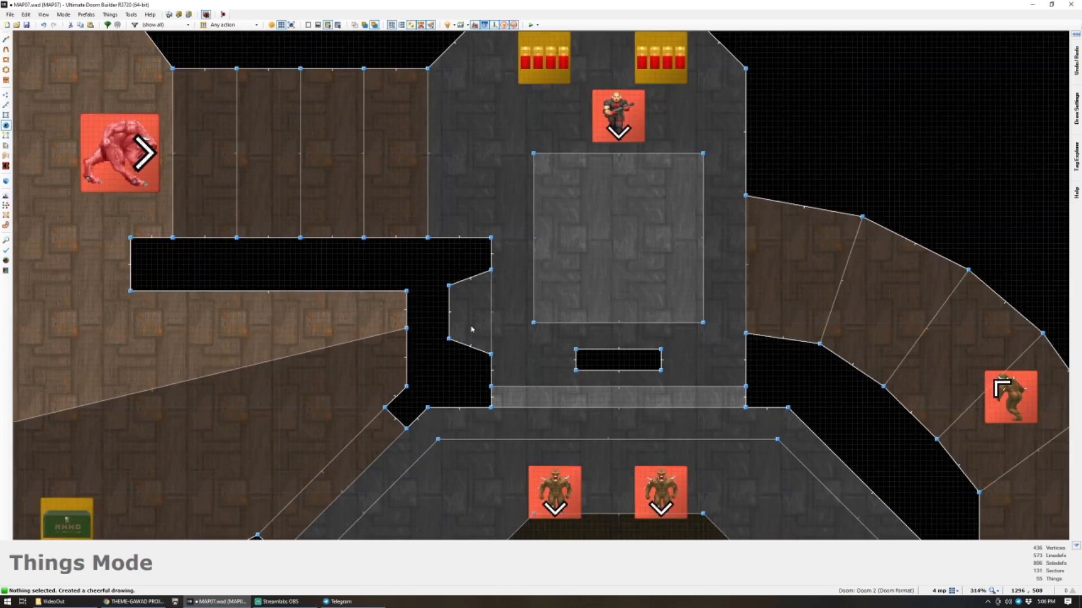
pyautogui.rightClick(472, 313)
pyautogui.write('la')
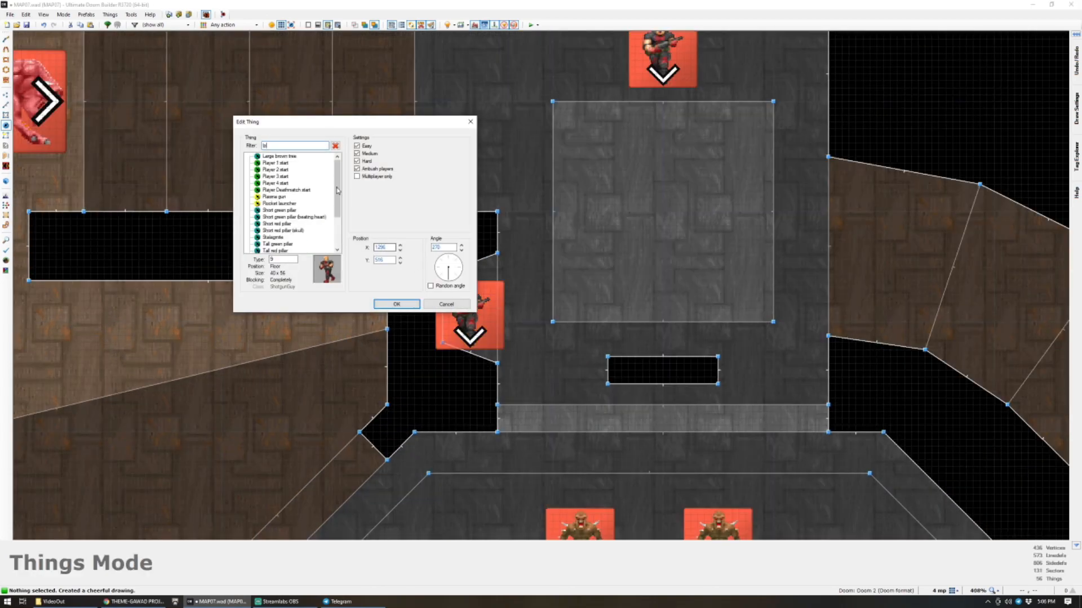
pyautogui.write('mp')
pyautogui.doubleClick(276, 157)
pyautogui.moveTo(463, 313); pyautogui.dragTo(463, 306, button='right')
pyautogui.scroll(-4, 463, 306)
pyautogui.hotkey('ctrl', 's')
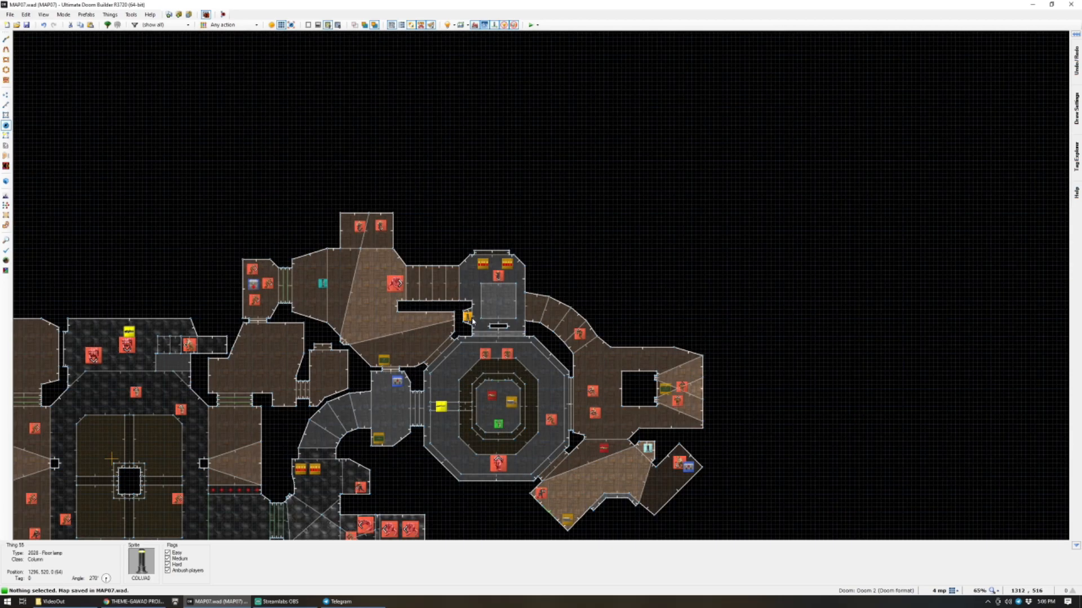
# Copy the lamp alcove, attach it horizontally flipped to the room's east wall just north of the curved corridor, and save the map.
pyautogui.scroll(-2, 461, 287)
pyautogui.scroll(3, 522, 218)
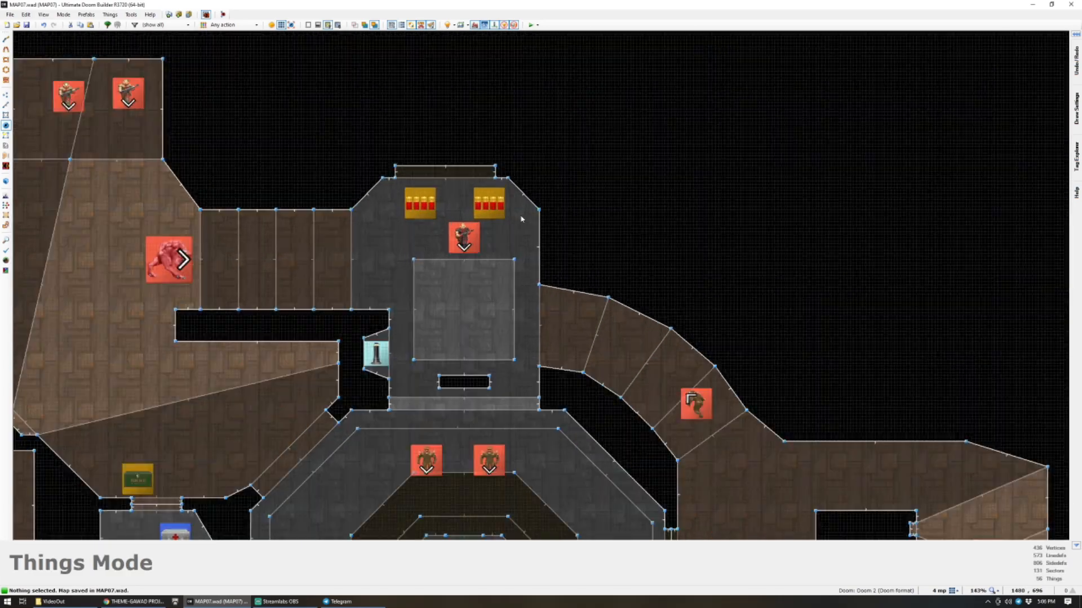
pyautogui.press('s')
pyautogui.click(332, 380)
pyautogui.hotkey('ctrl', 'c')
pyautogui.hotkey('ctrl', 'v')
pyautogui.scroll(3, 602, 261)
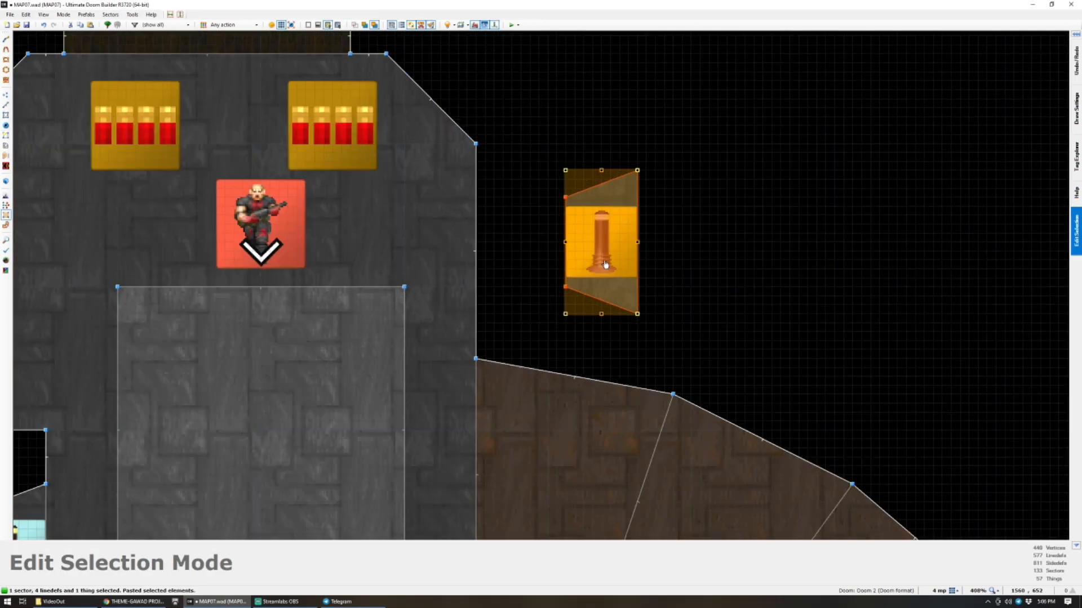
pyautogui.moveTo(565, 314); pyautogui.dragTo(496, 240)
pyautogui.press('Return')
pyautogui.scroll(-4, 496, 240)
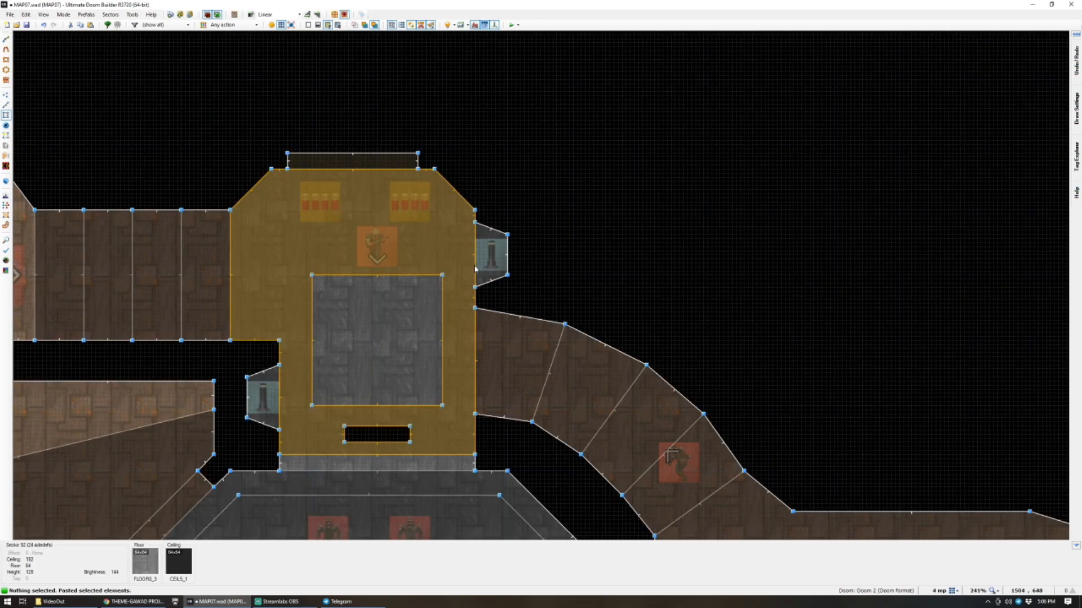
pyautogui.hotkey('ctrl', 's')
# Fly through the map in 3D from the central courtyard to the UAC door, examining the walls, doors and lighting.
pyautogui.scroll(-5, 231, 411)
pyautogui.scroll(8, 231, 411)
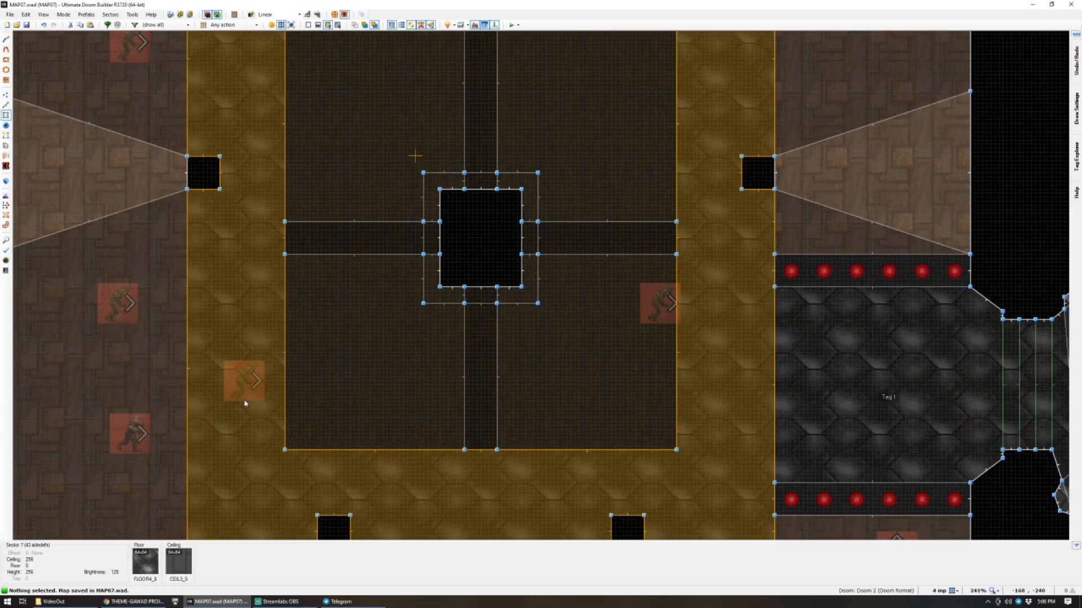
pyautogui.scroll(-1, 242, 398)
pyautogui.press('w')
pyautogui.press('d')
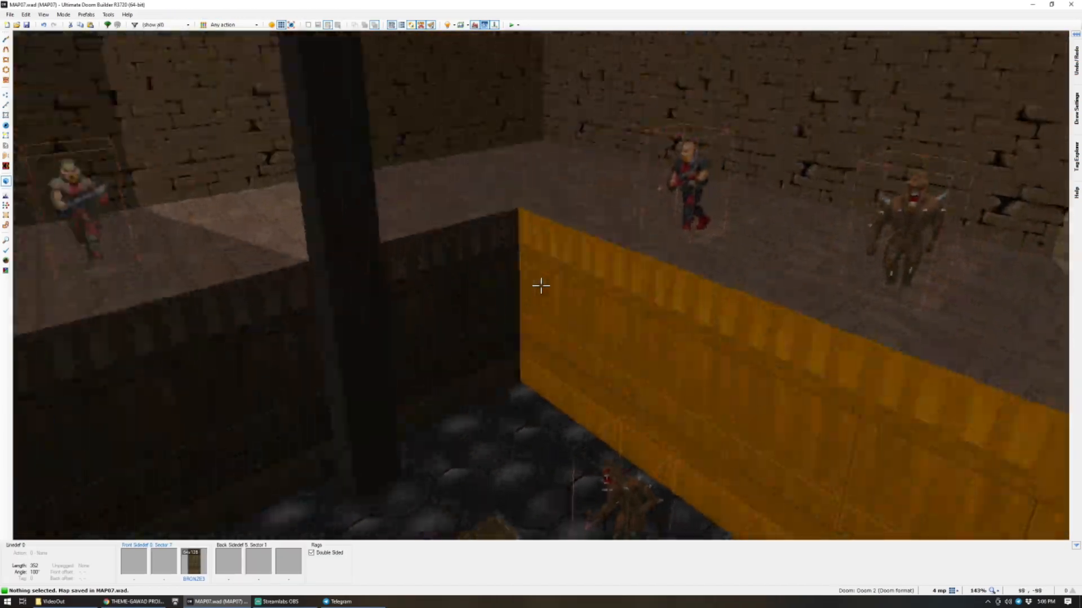
pyautogui.press('f')
pyautogui.press('d')
pyautogui.press('f')
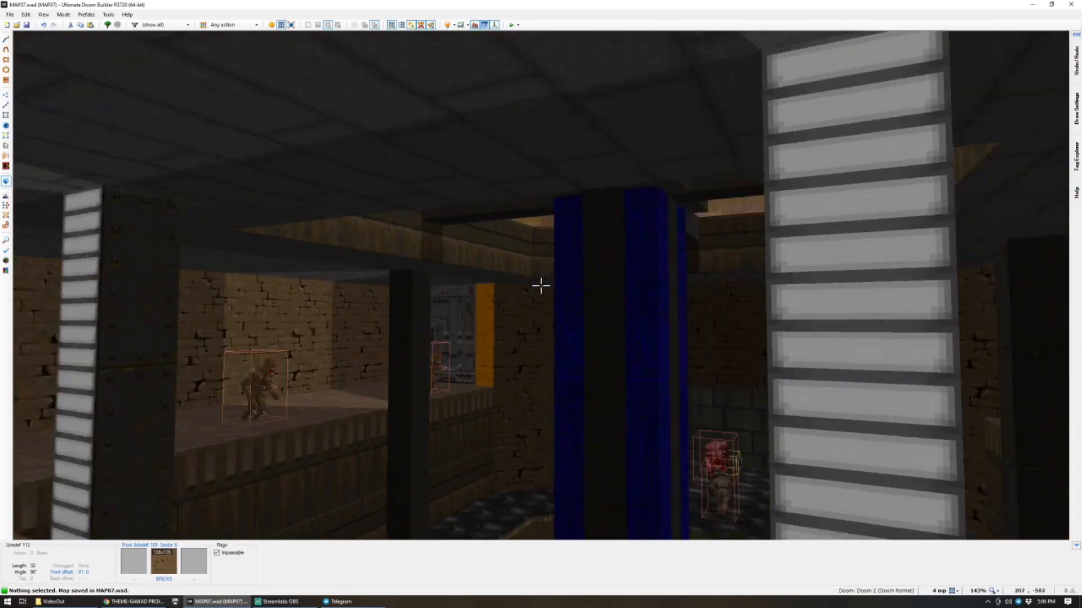
pyautogui.press('e')
pyautogui.press('s')
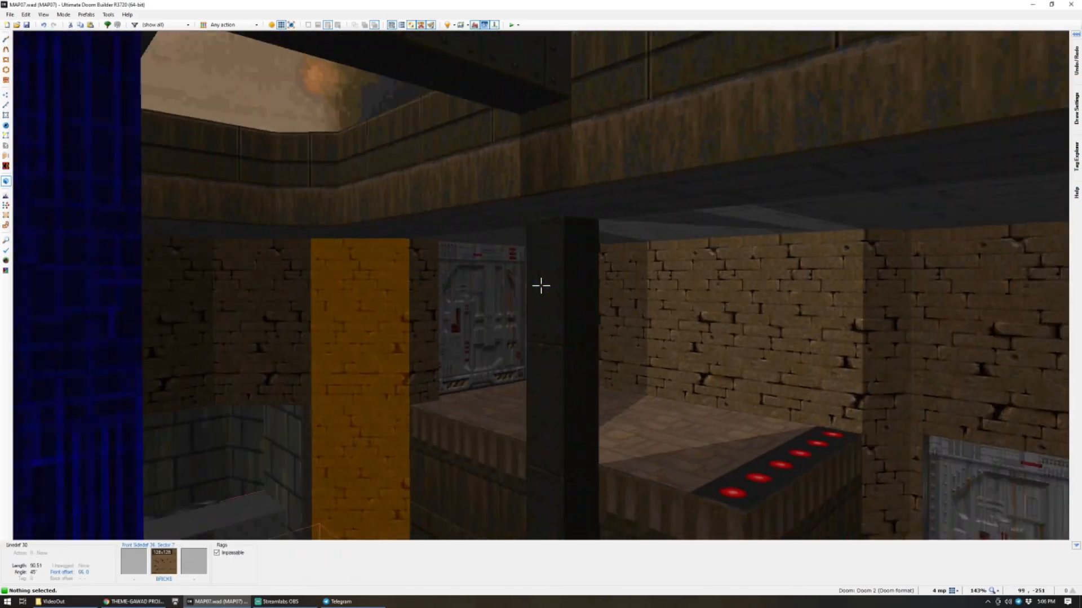
pyautogui.press('e')
pyautogui.press('f')
pyautogui.press('e')
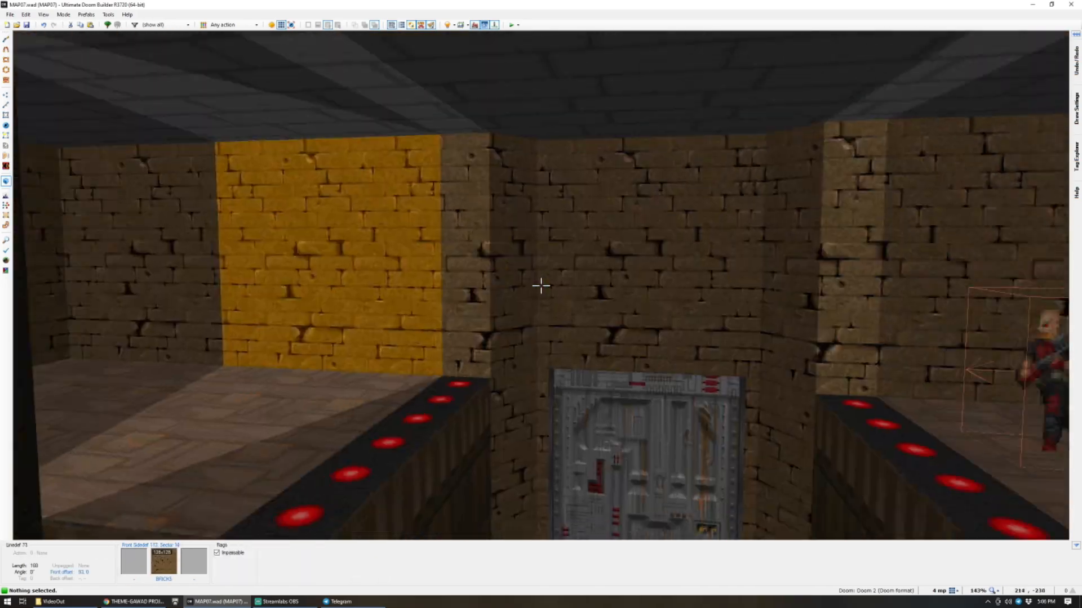
pyautogui.press('e')
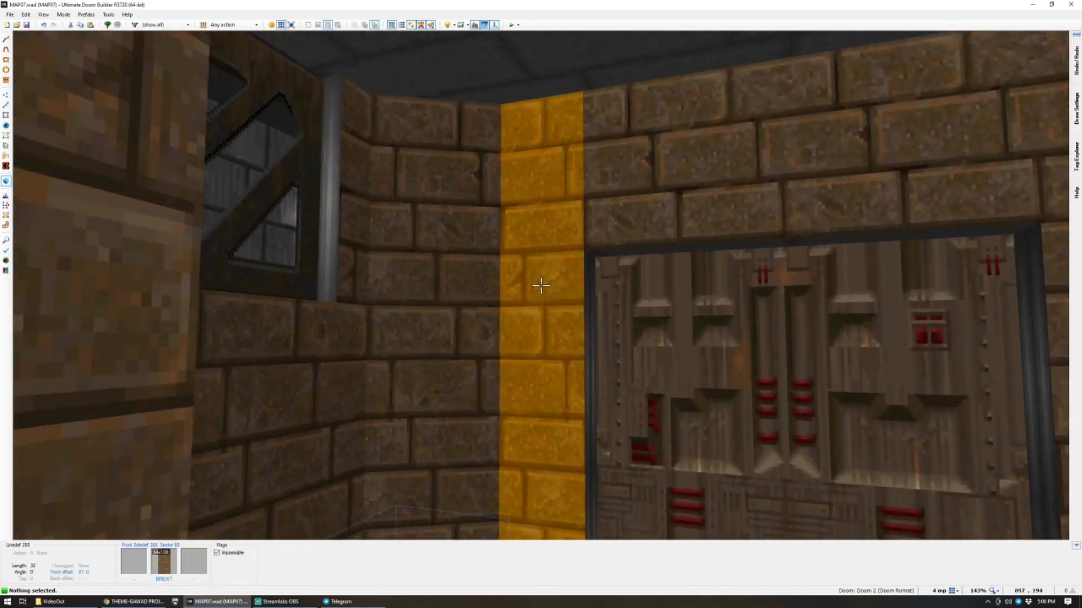
pyautogui.press('e')
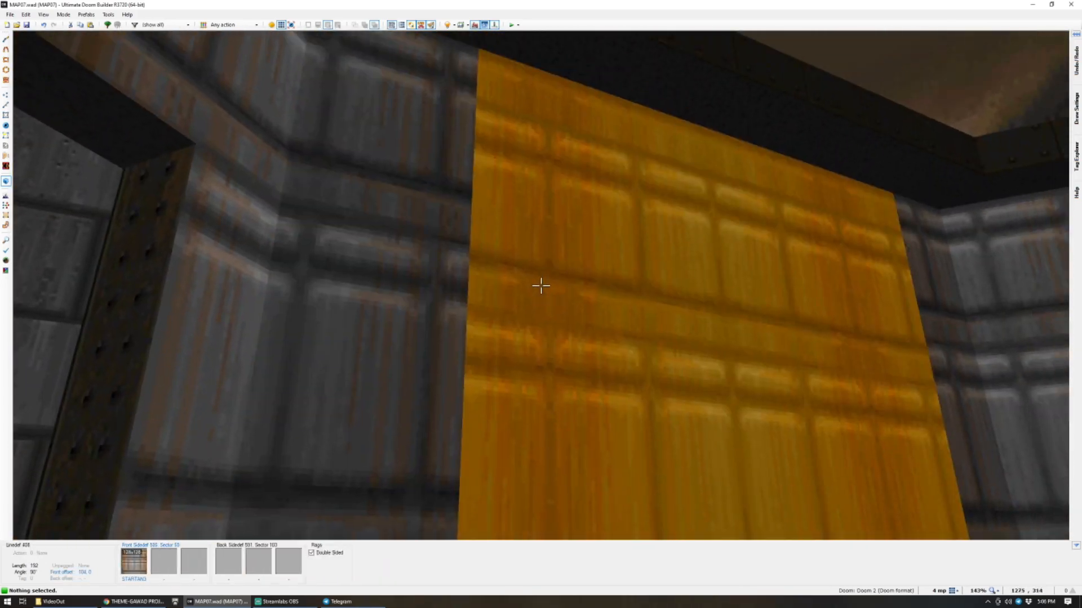
pyautogui.press('e')
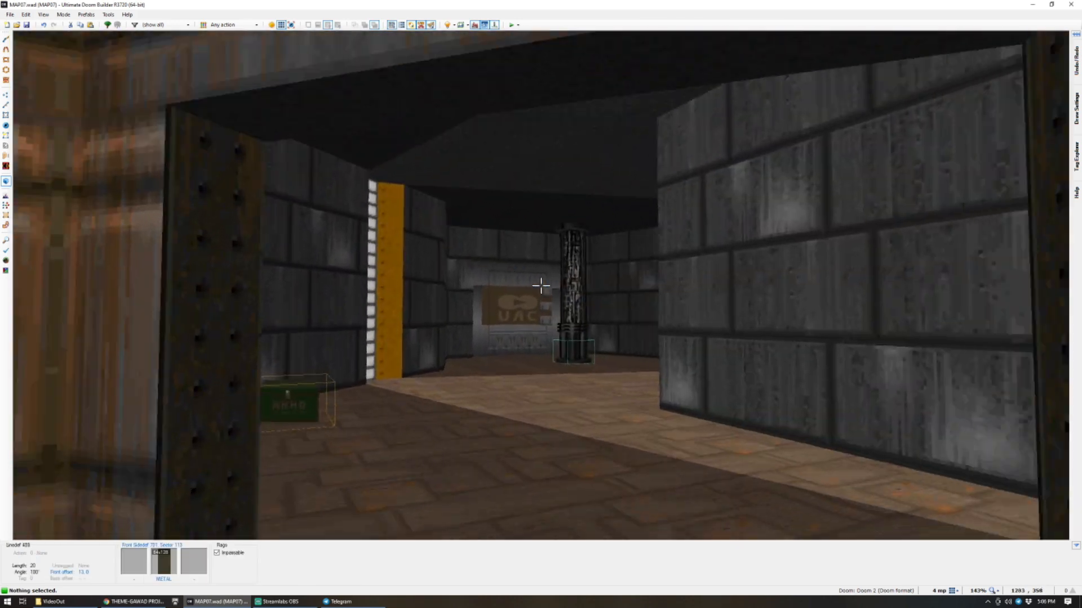
pyautogui.press('e')
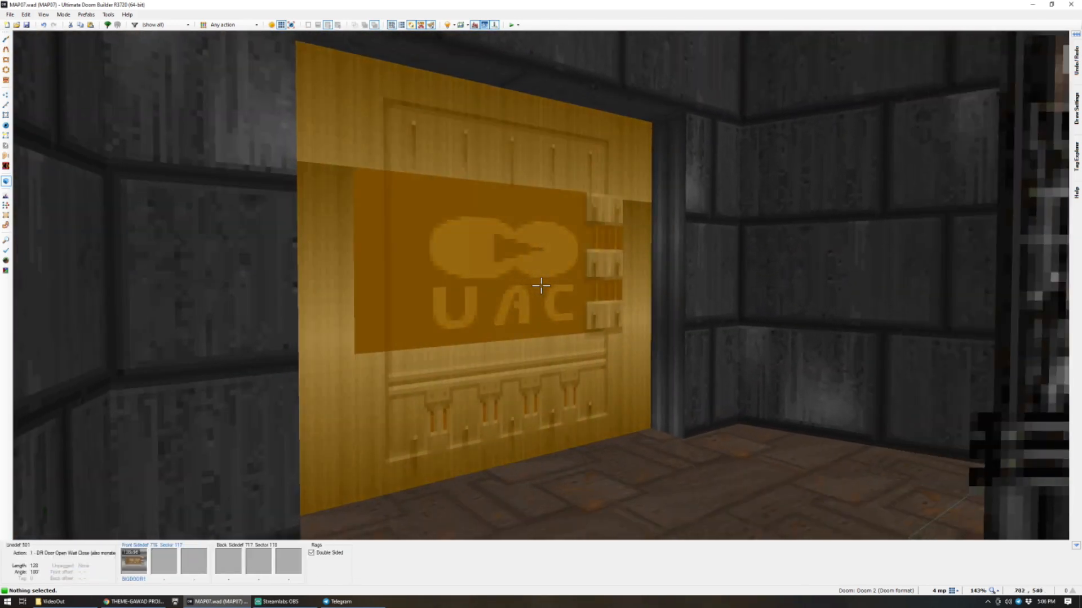
pyautogui.press('q')
# Assign the new tag 5 to the UAC door sector west of the large brown room.
pyautogui.scroll(-4, 541, 285)
pyautogui.scroll(5, 499, 274)
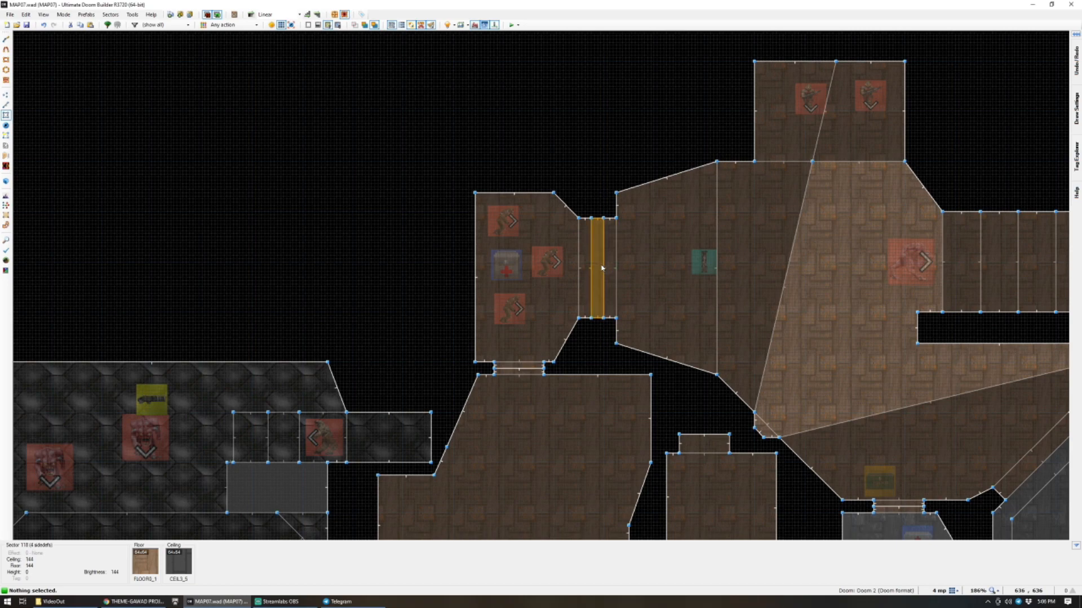
pyautogui.press('l')
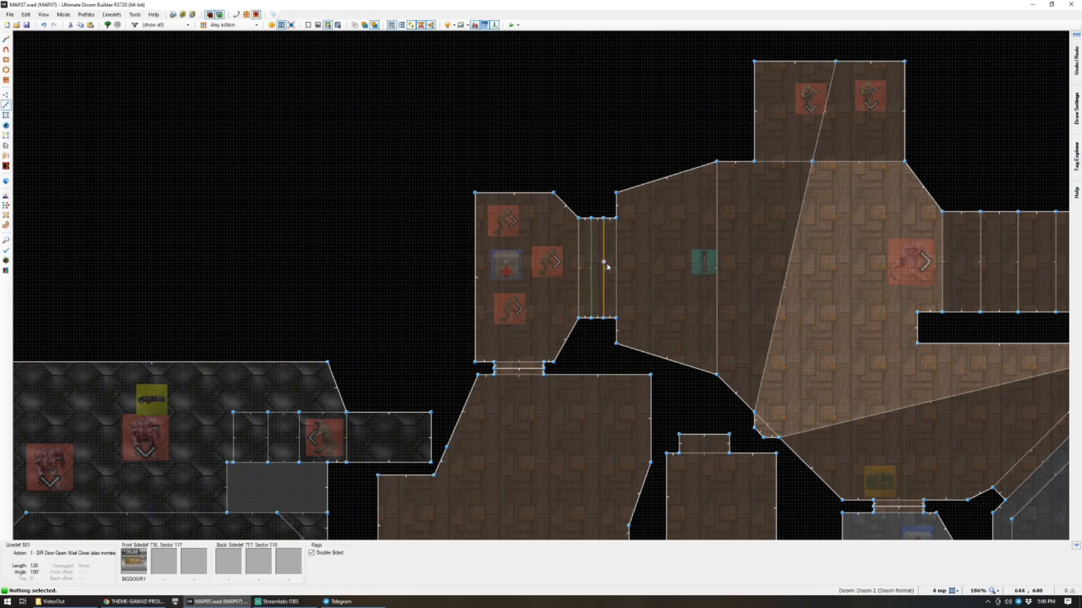
pyautogui.scroll(-2, 593, 266)
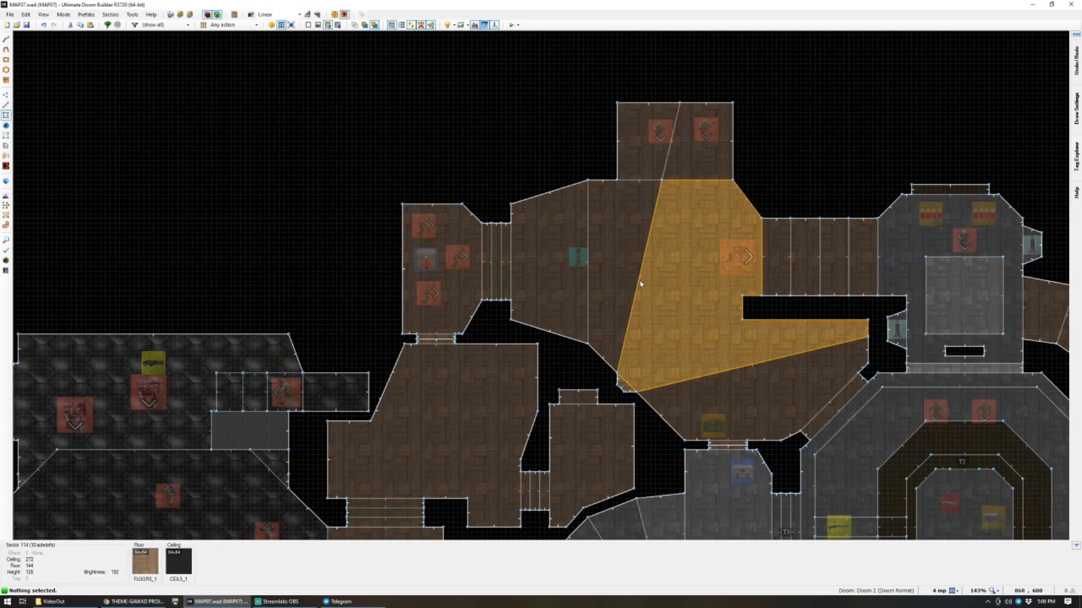
pyautogui.scroll(2, 800, 268)
pyautogui.press('s')
pyautogui.rightClick(401, 271)
pyautogui.click(395, 264)
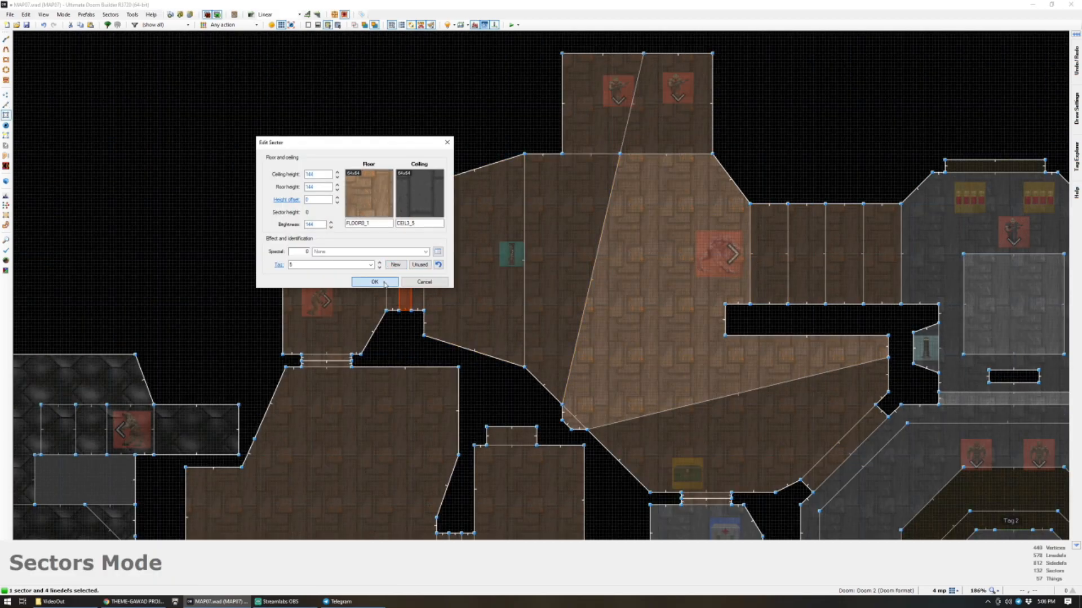
pyautogui.click(374, 282)
# Give the line between the large brown room and its east stairs the W1 Door Open Stay action, and save the map.
pyautogui.press('l')
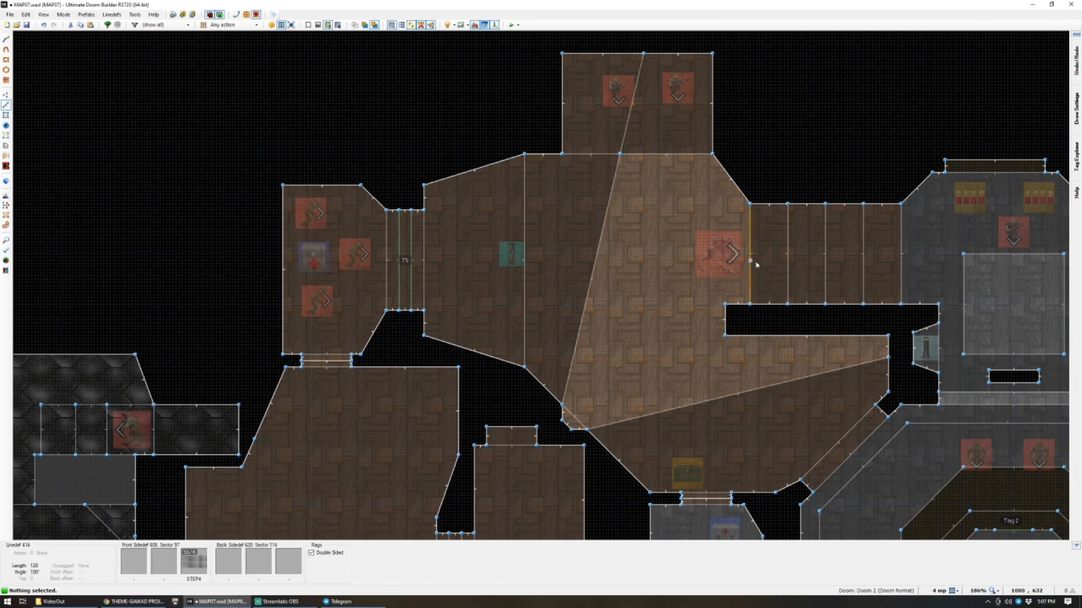
pyautogui.rightClick(755, 262)
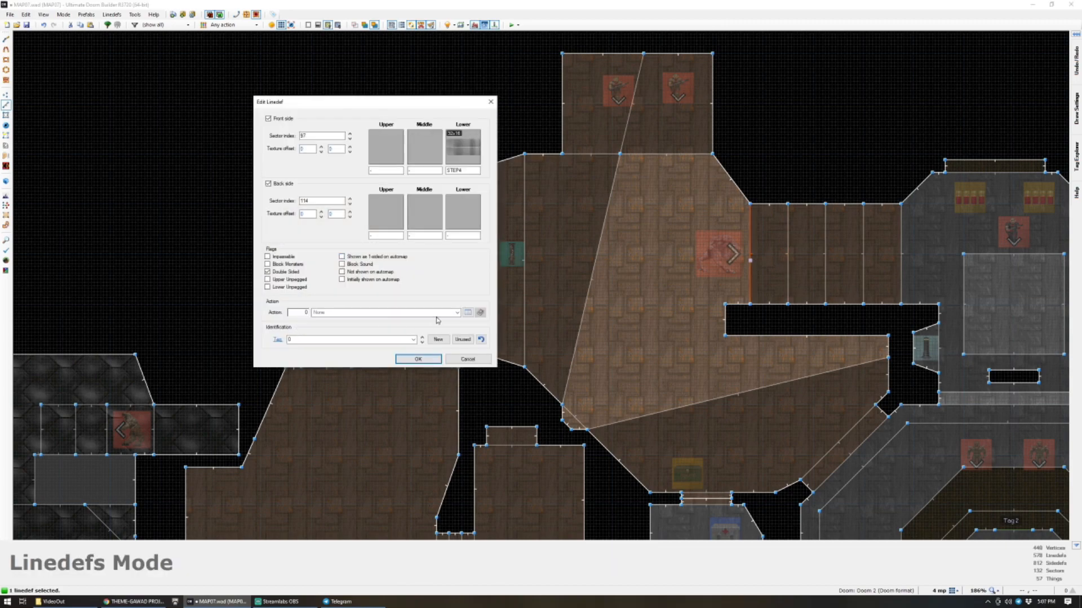
pyautogui.click(467, 313)
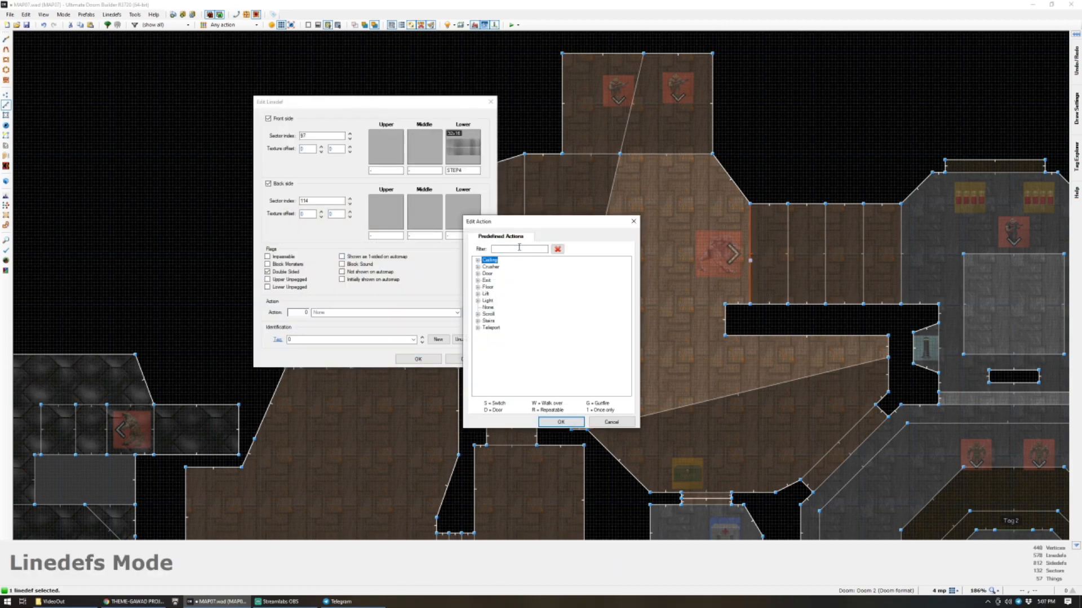
pyautogui.write('w1 d')
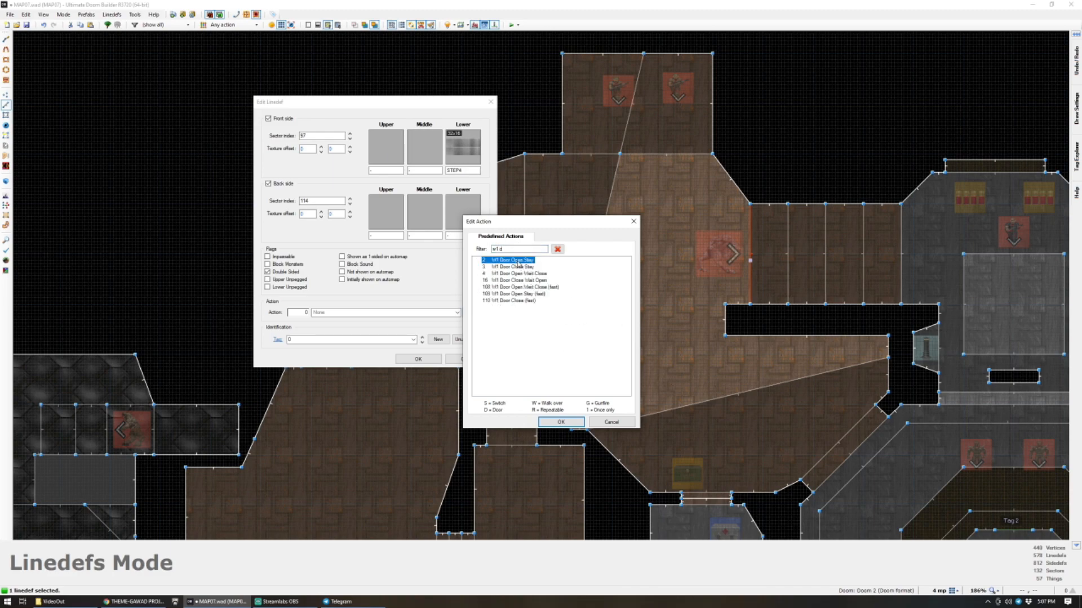
pyautogui.doubleClick(517, 261)
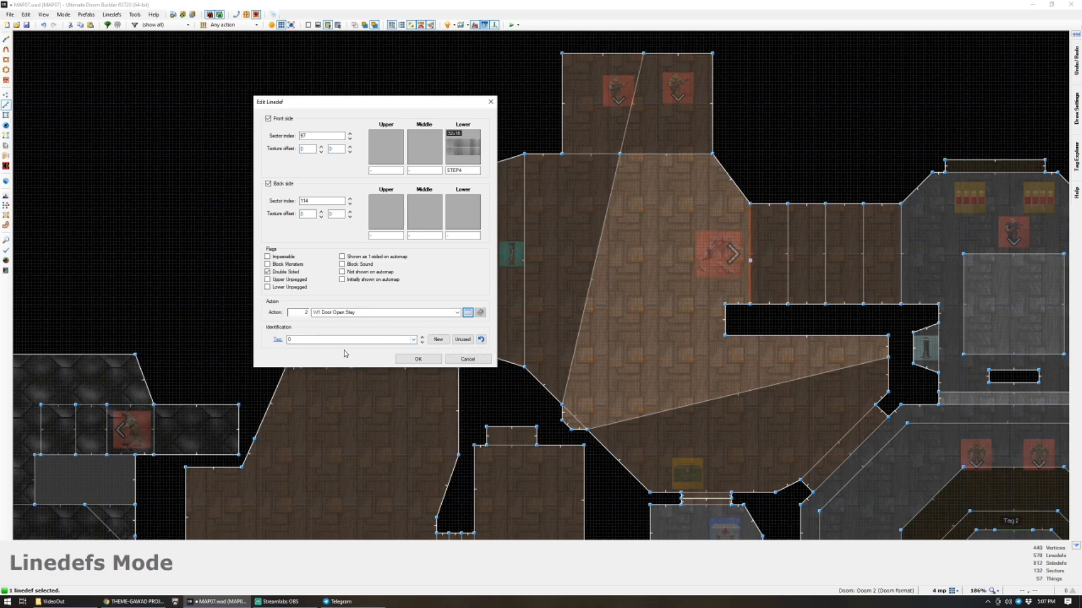
pyautogui.click(418, 359)
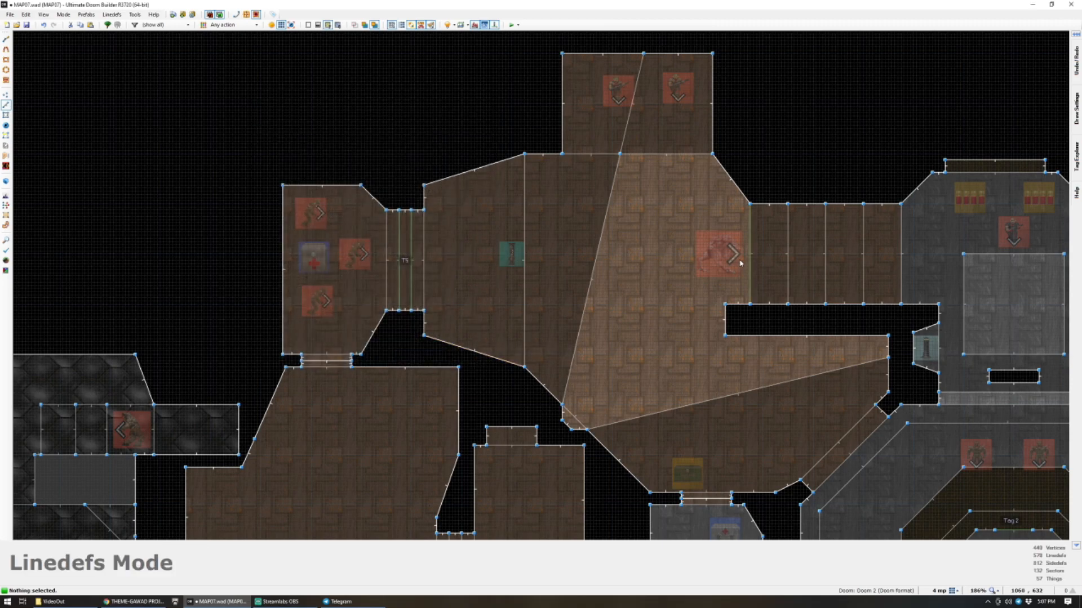
pyautogui.scroll(-8, 749, 261)
pyautogui.hotkey('ctrl', 's')
pyautogui.scroll(-1, 749, 262)
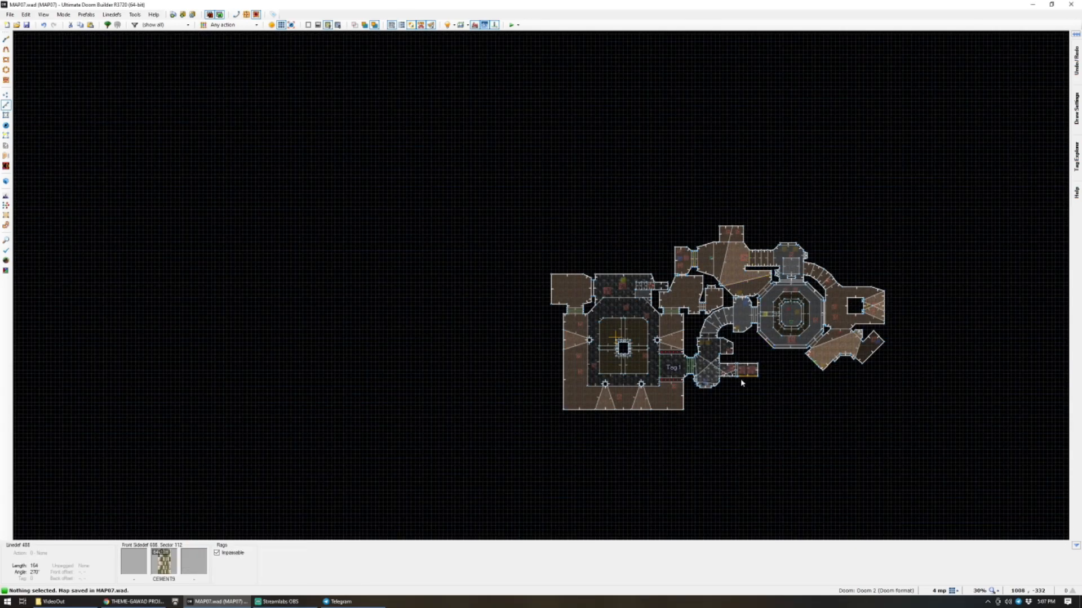
pyautogui.scroll(3, 767, 373)
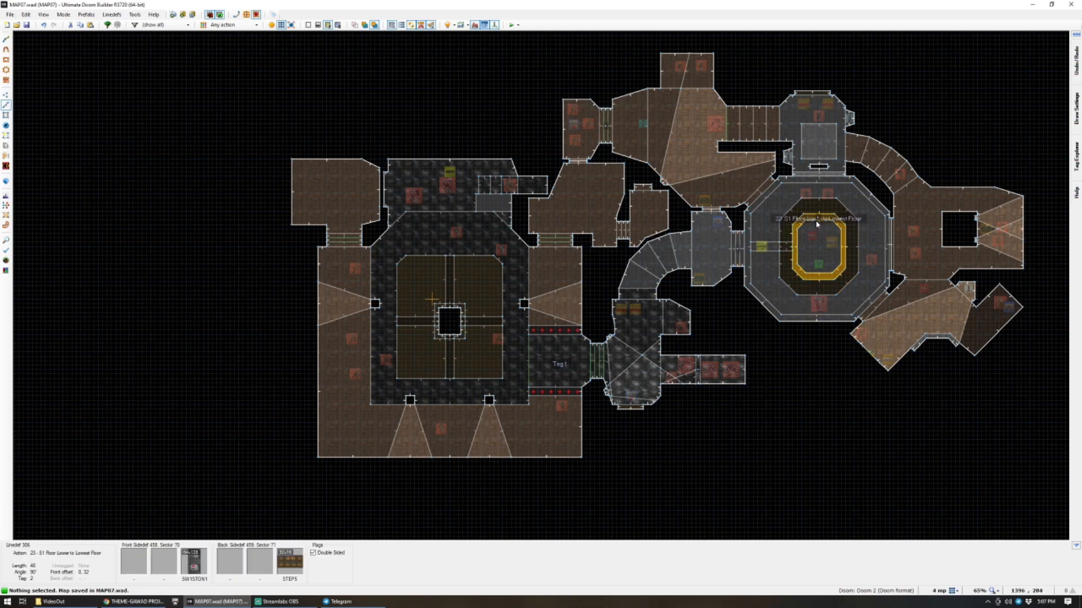
pyautogui.scroll(3, 817, 224)
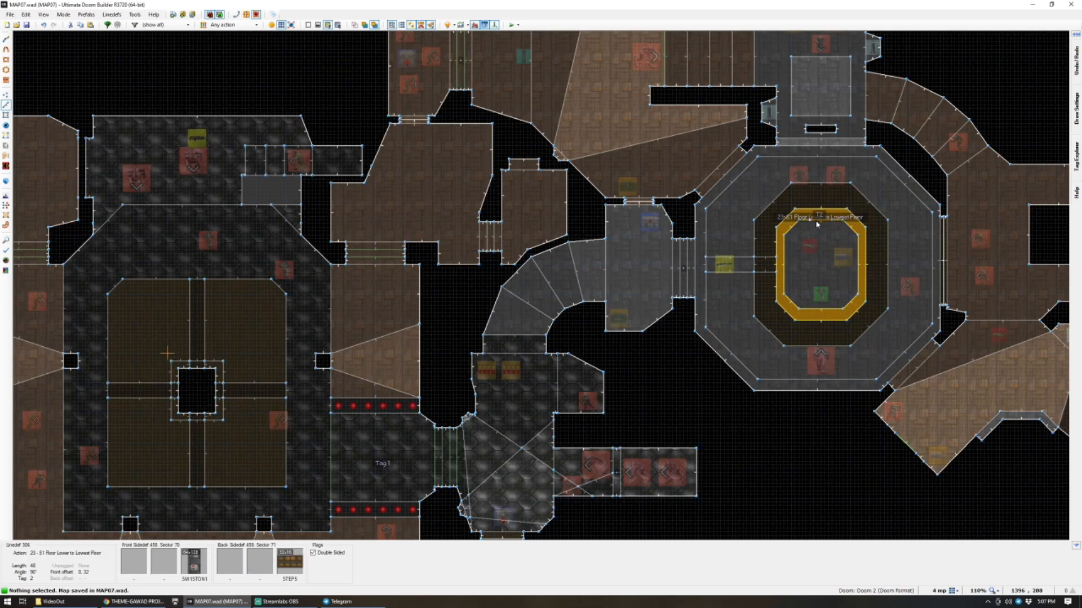
pyautogui.press('s')
pyautogui.scroll(-3, 816, 247)
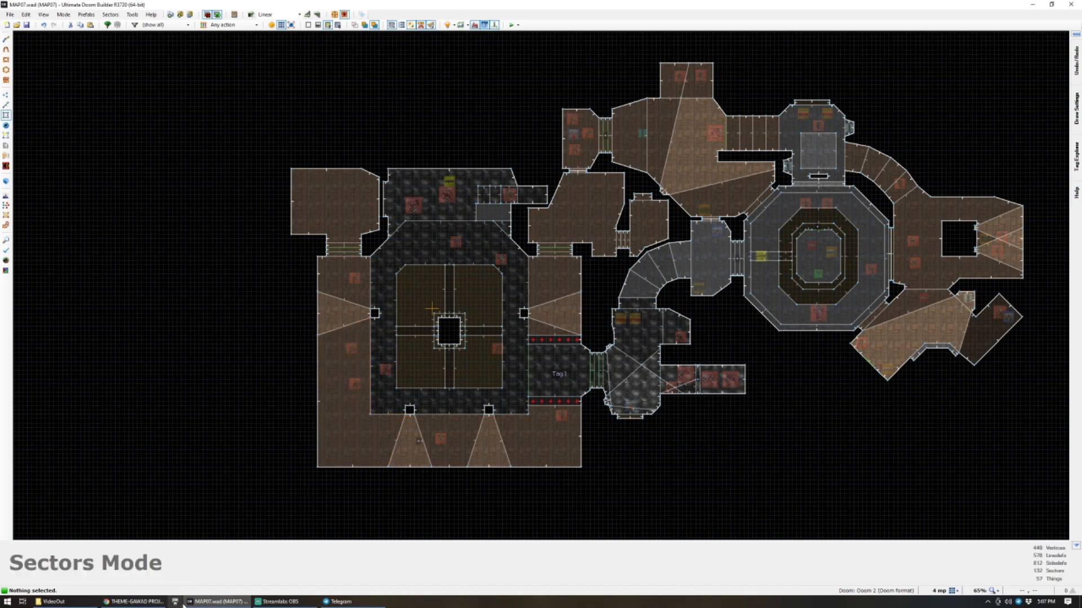
# Switch to the browser and read the chapter and map theme list in the THEME-GAWAD PROJECT #1 forum topic.
pyautogui.click(134, 601)
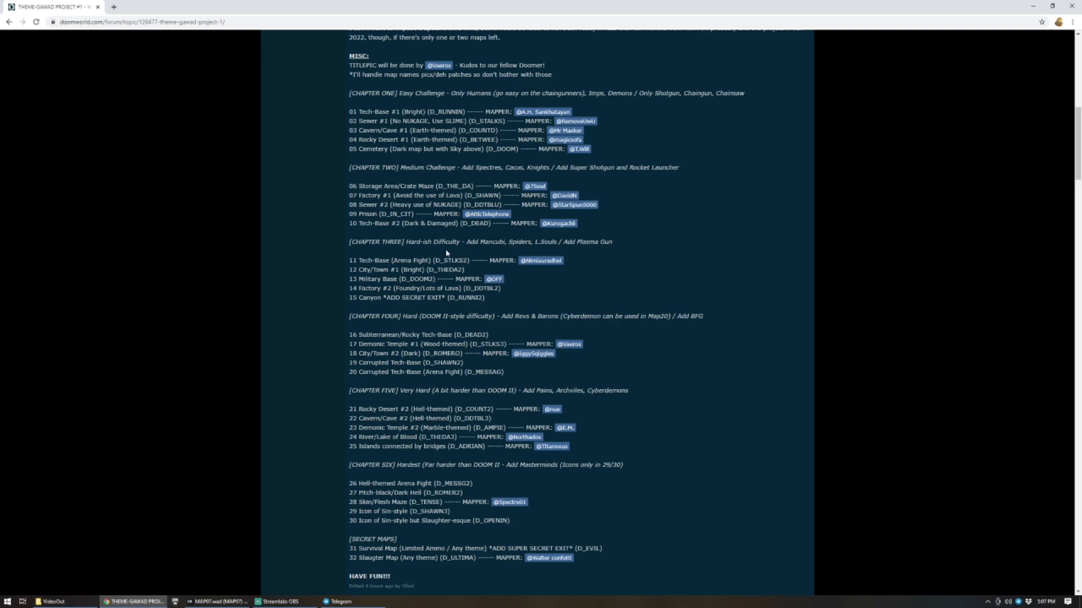
pyautogui.scroll(1, 447, 252)
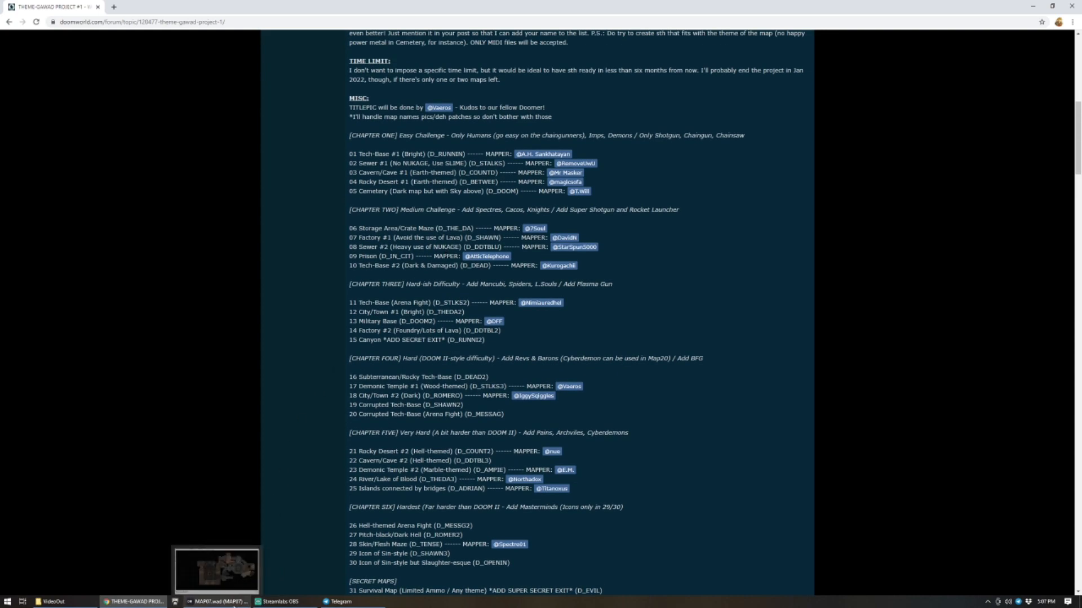
# Switch back to Ultimate Doom Builder and launch a playtest of MAP07.
pyautogui.click(234, 603)
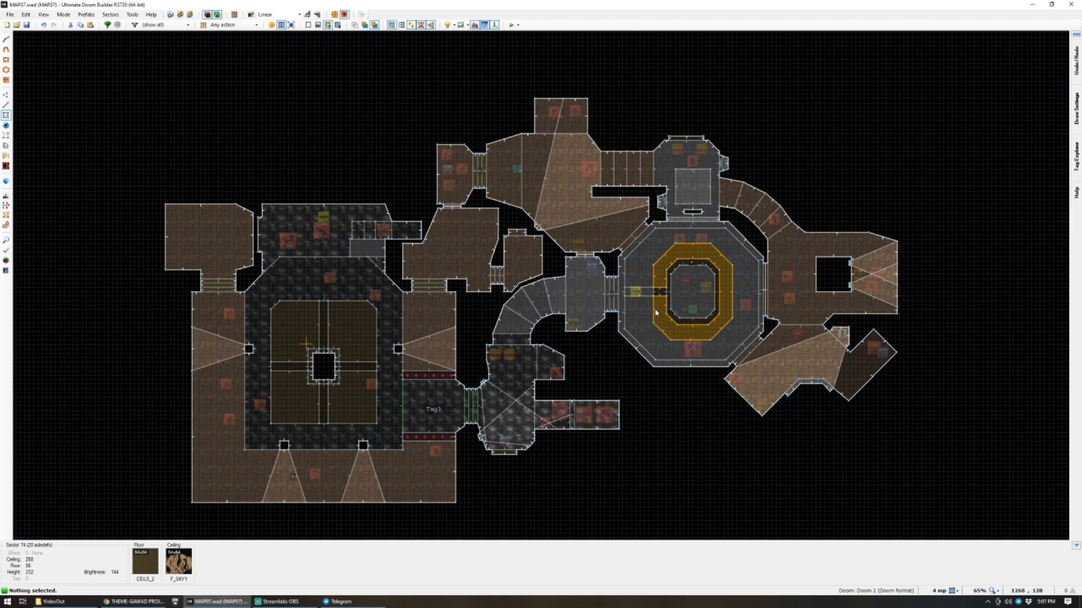
pyautogui.scroll(-1, 656, 312)
pyautogui.scroll(1, 657, 306)
pyautogui.scroll(1, 656, 305)
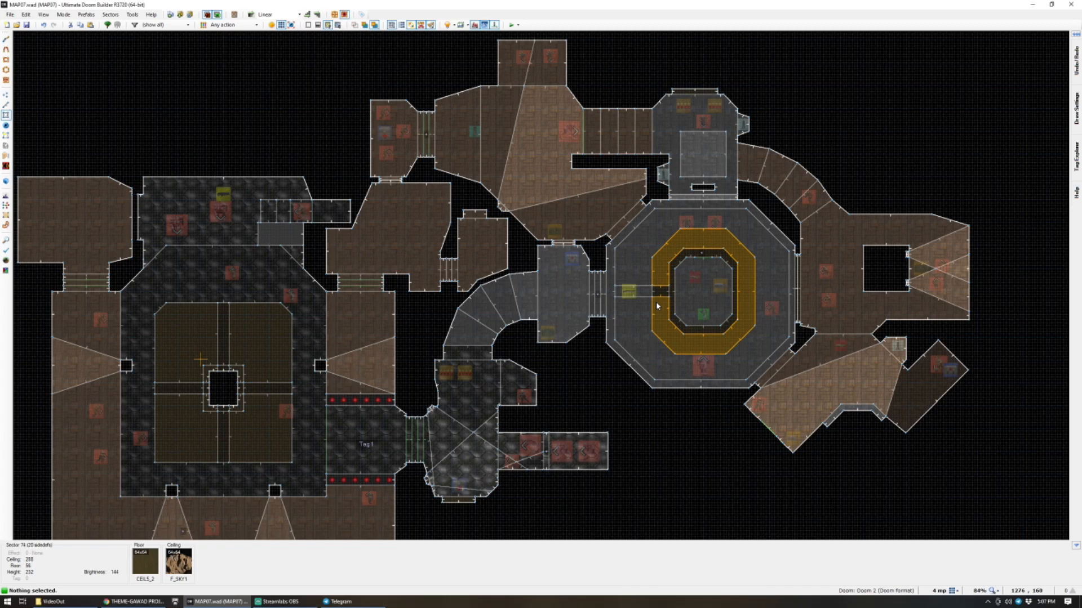
pyautogui.scroll(3, 656, 300)
pyautogui.scroll(-4, 708, 282)
pyautogui.scroll(3, 743, 275)
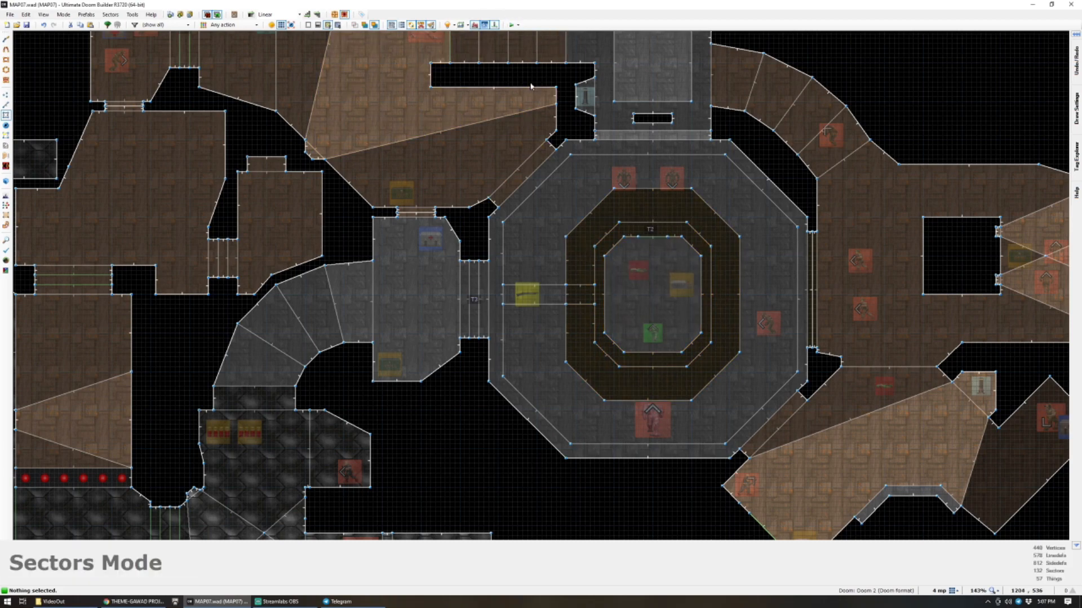
pyautogui.click(517, 25)
pyautogui.click(541, 71)
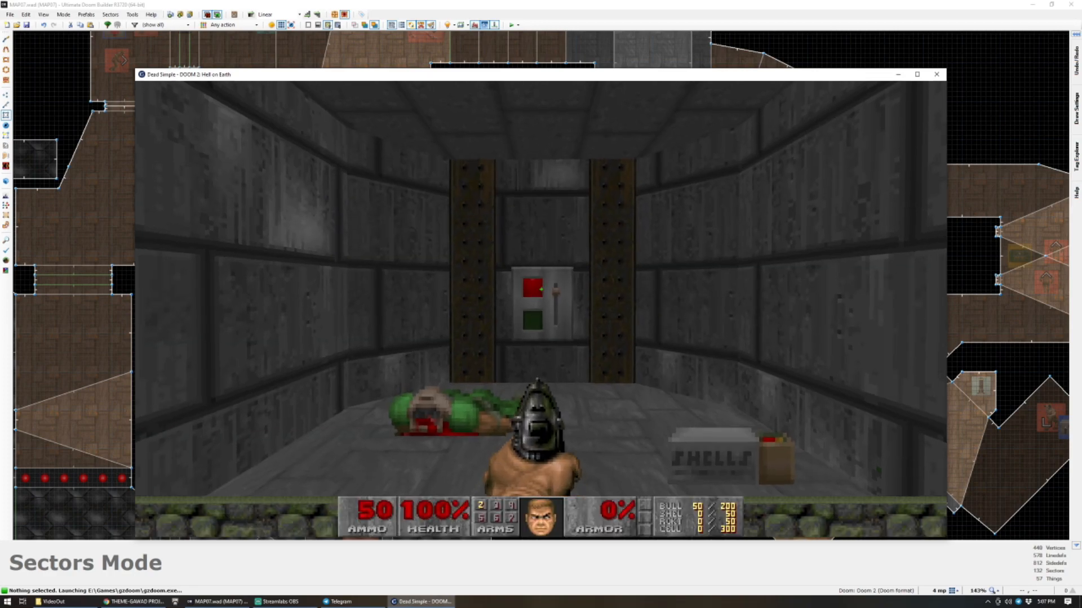
# Collect the box of shotgun shells in the starting enclosure and activate its wall switch.
pyautogui.press('w')
pyautogui.press('e')
pyautogui.press('s')
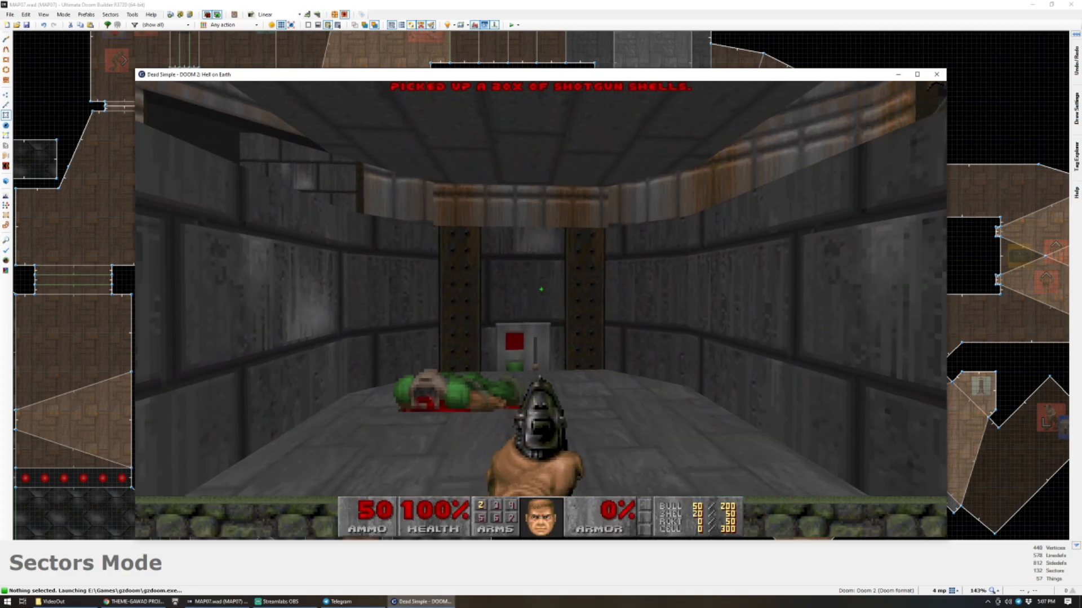
# Playtest the octagonal arena fight by shooting the approaching imps with the pistol.
pyautogui.press('w')
pyautogui.click(541, 289)
pyautogui.click(540, 290)
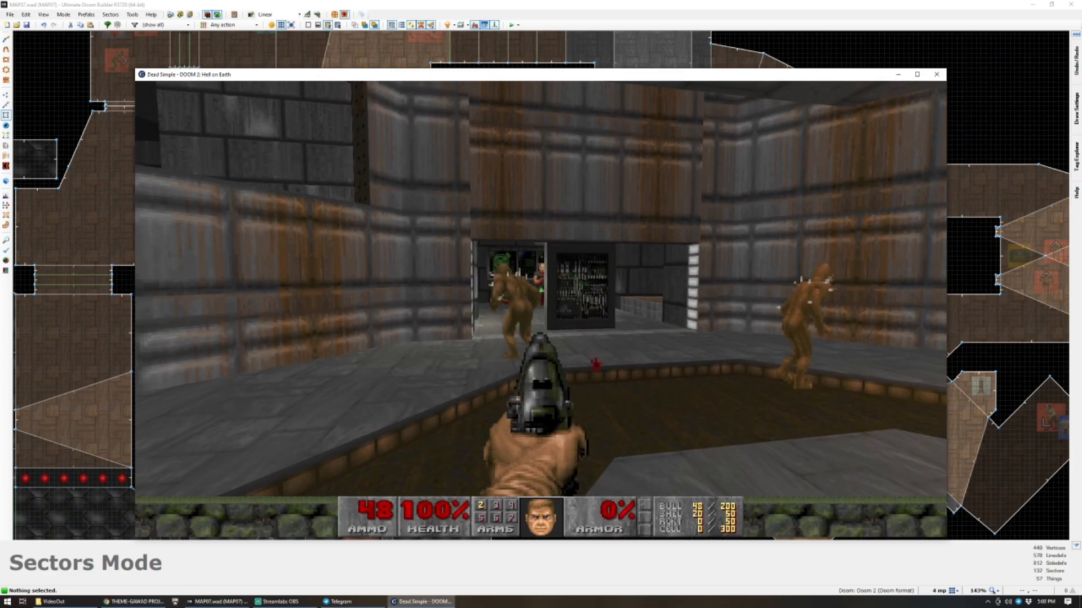
pyautogui.press('a')
pyautogui.click(541, 289)
pyautogui.click(541, 290)
pyautogui.click(541, 290)
pyautogui.click(540, 290)
pyautogui.click(541, 289)
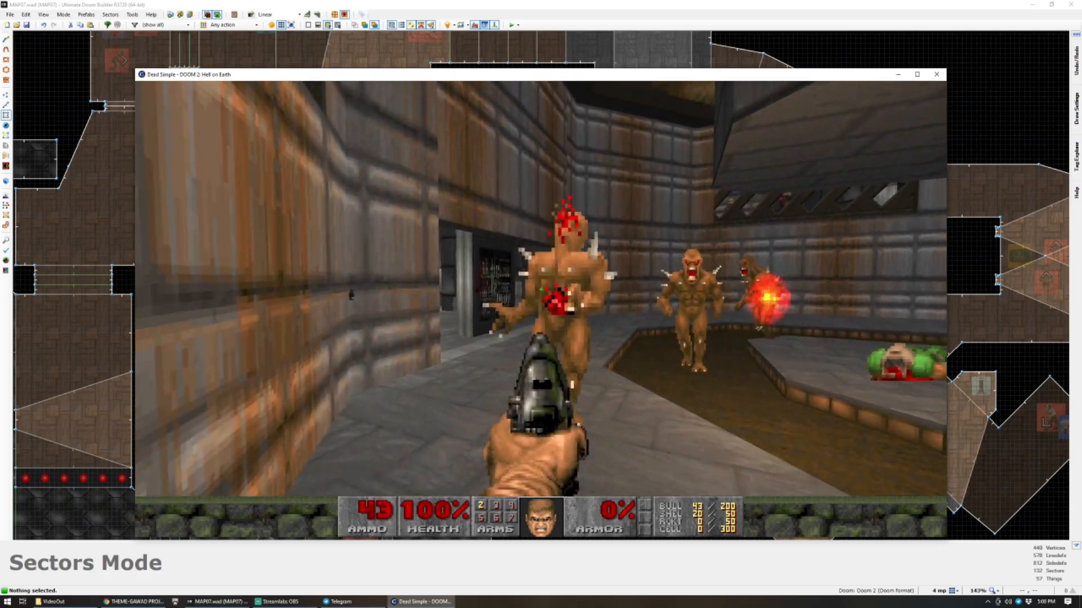
pyautogui.click(540, 290)
pyautogui.click(541, 290)
pyautogui.click(541, 290)
pyautogui.click(541, 290)
pyautogui.press('d')
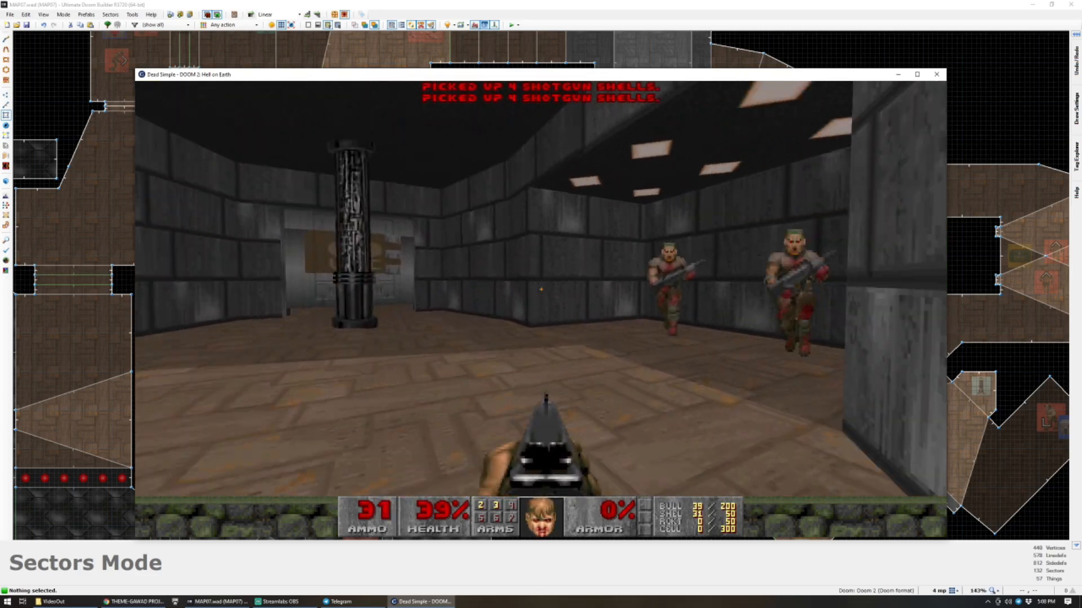
# Playtest the brown room ambush beside the UAC door, fighting the imps with the shotgun.
pyautogui.press('w')
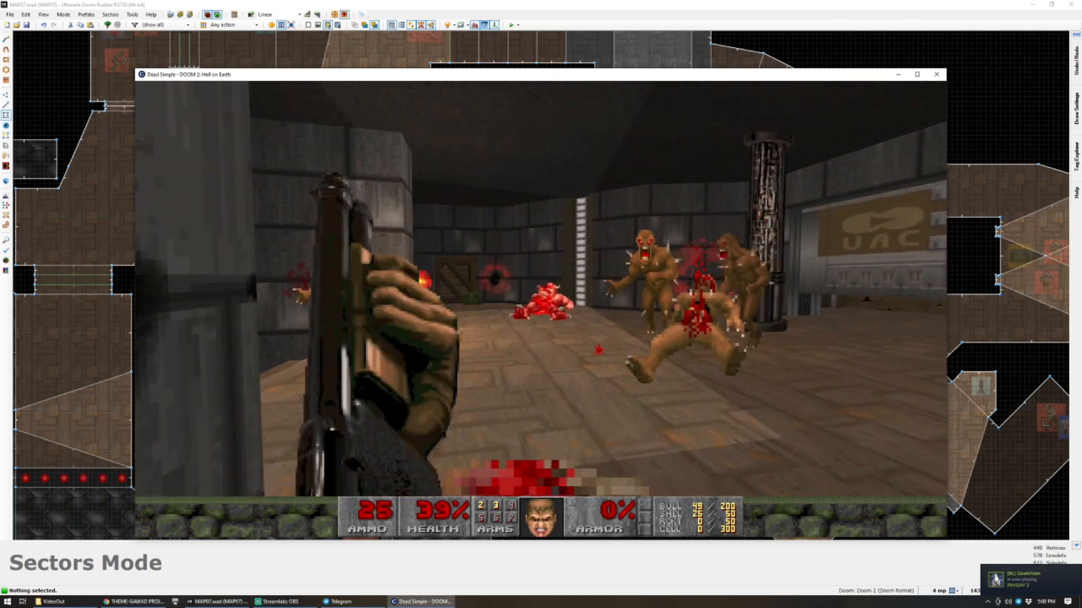
pyautogui.press('s')
pyautogui.click(541, 308)
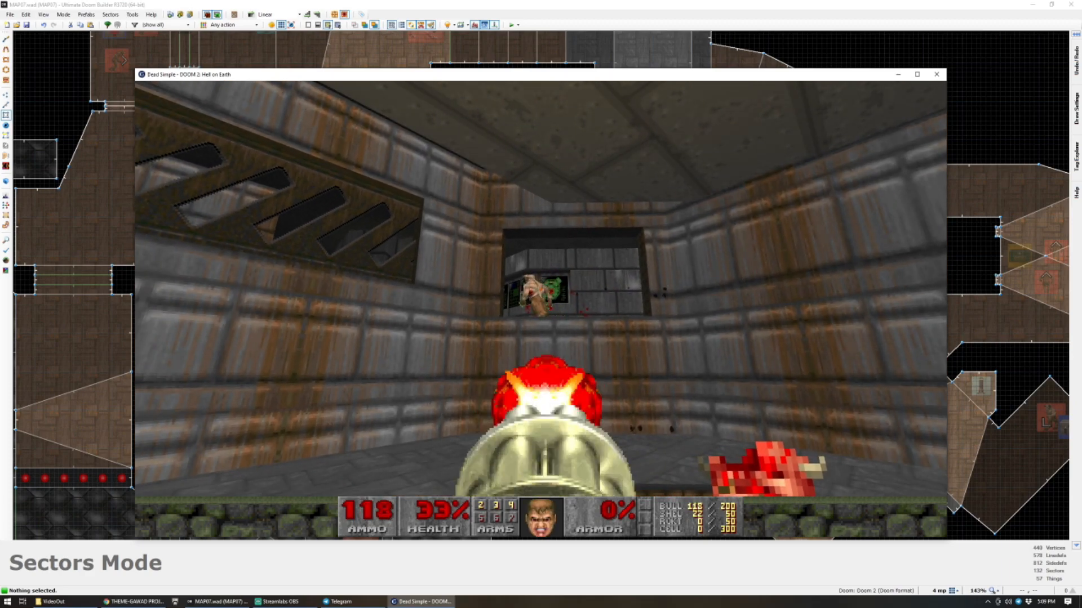
# Strafe in the arena while firing the chaingun at the monster in the raised wall opening.
pyautogui.press('d')
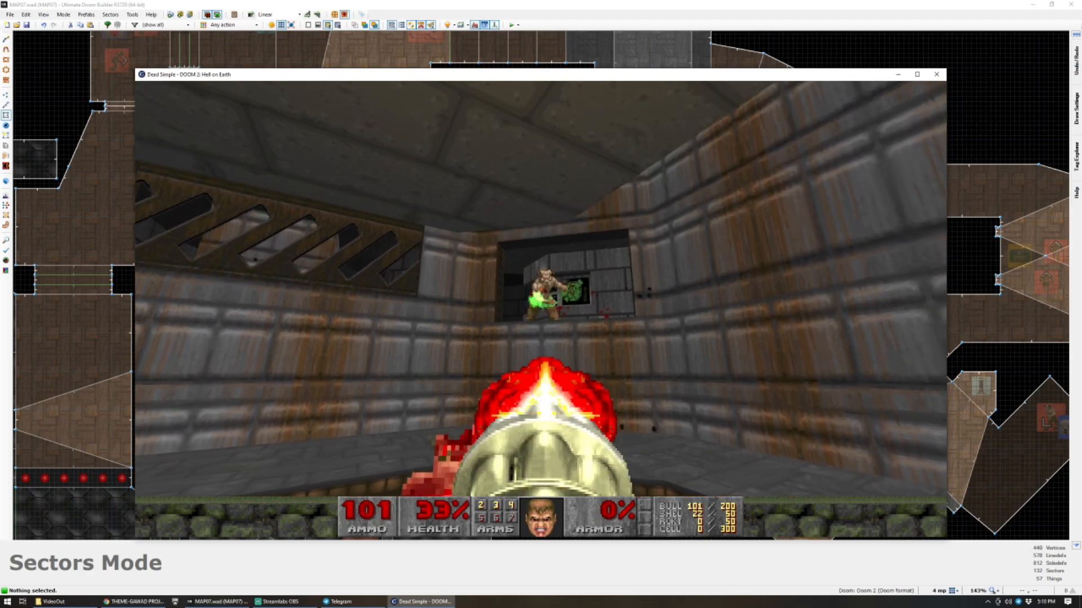
pyautogui.press('a')
pyautogui.press('d')
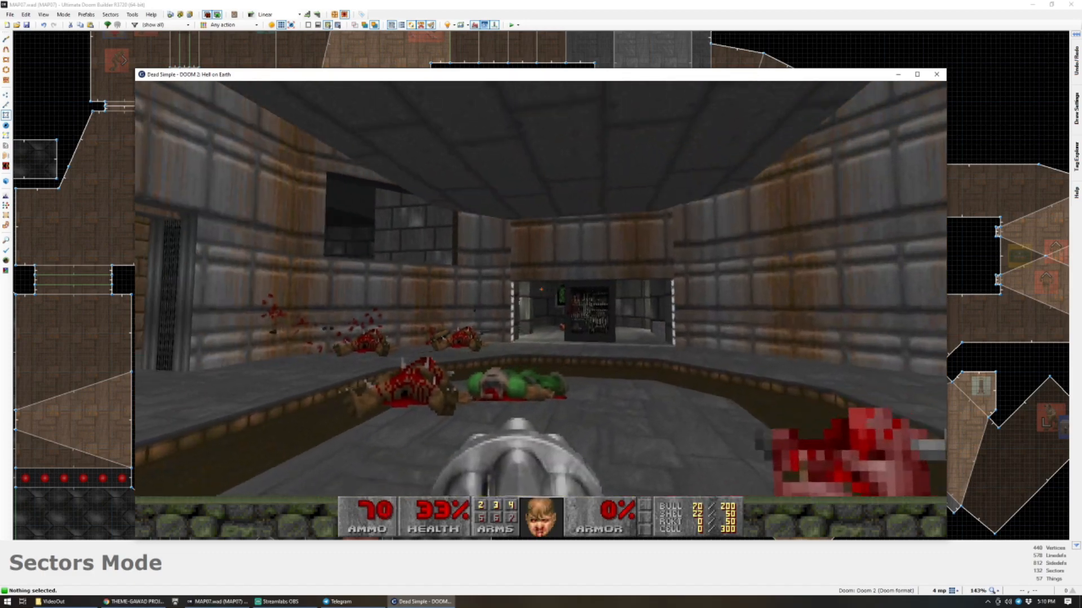
# Walk from the arena through the open doorway to the curved brick corridor and end the playtest.
pyautogui.press('w')
pyautogui.press('w')
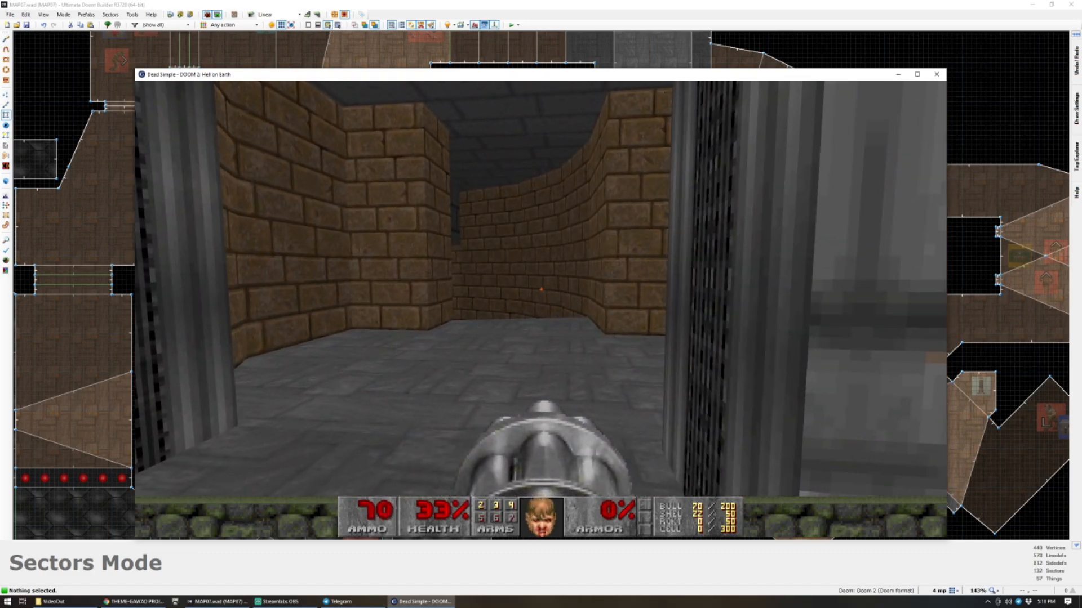
pyautogui.hotkey('alt', 'F4')
pyautogui.scroll(-3, 565, 279)
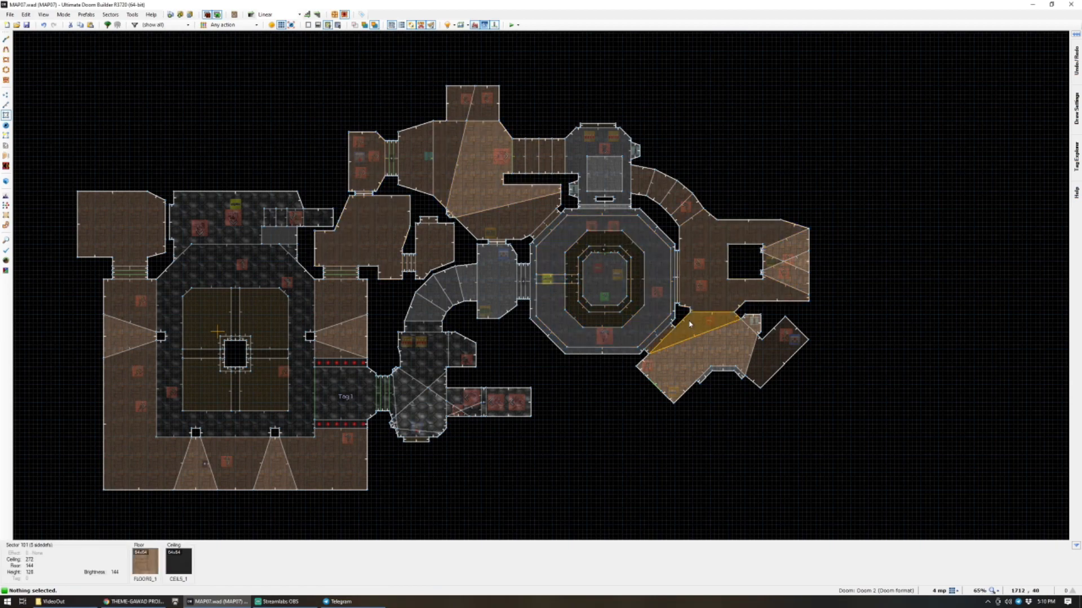
pyautogui.scroll(2, 330, 337)
pyautogui.scroll(-2, 331, 336)
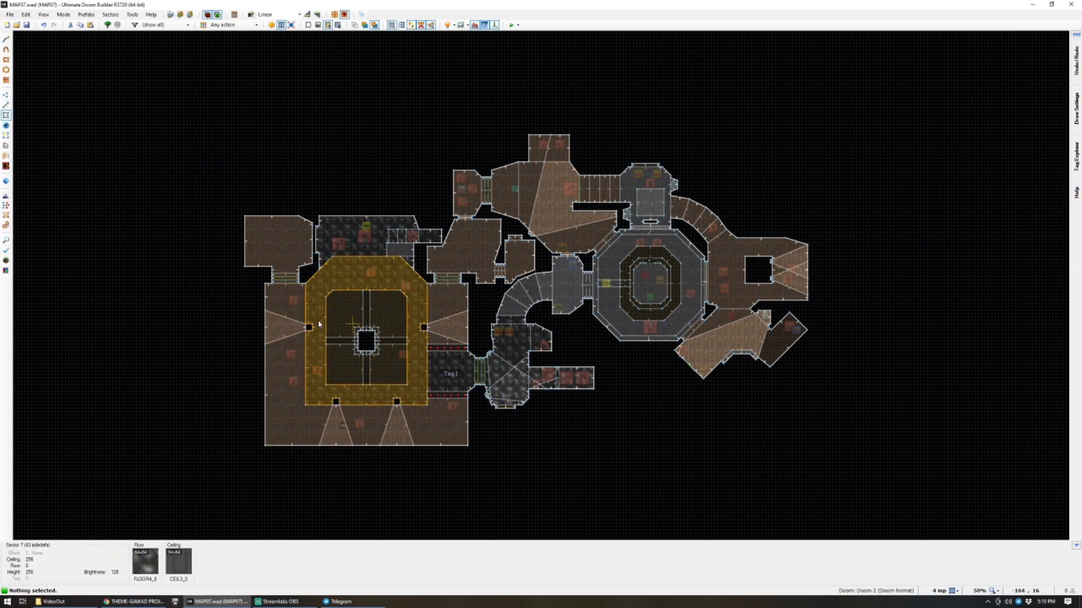
pyautogui.scroll(1, 318, 322)
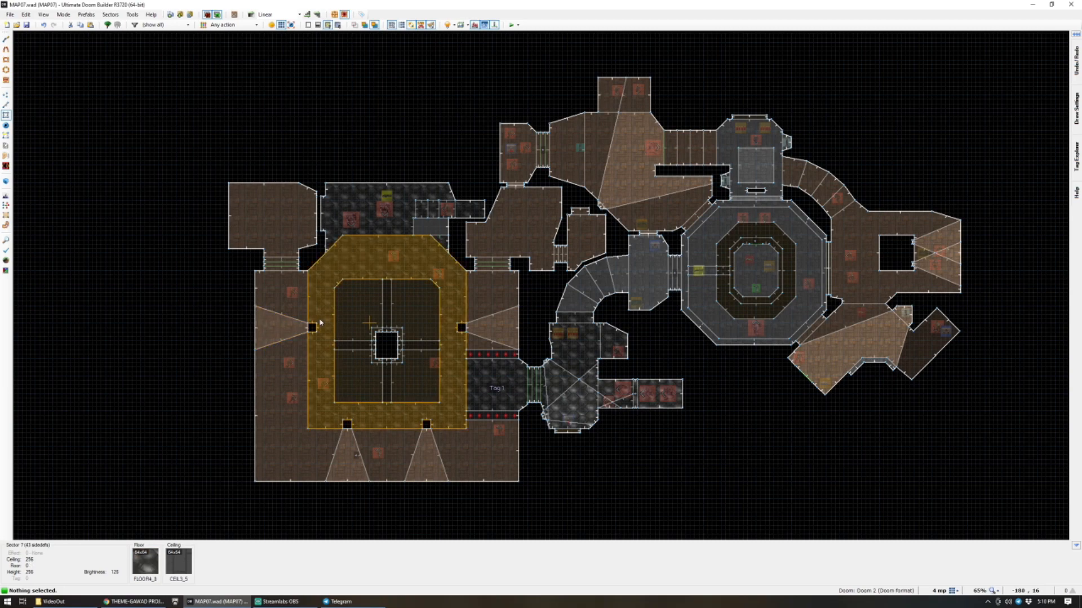